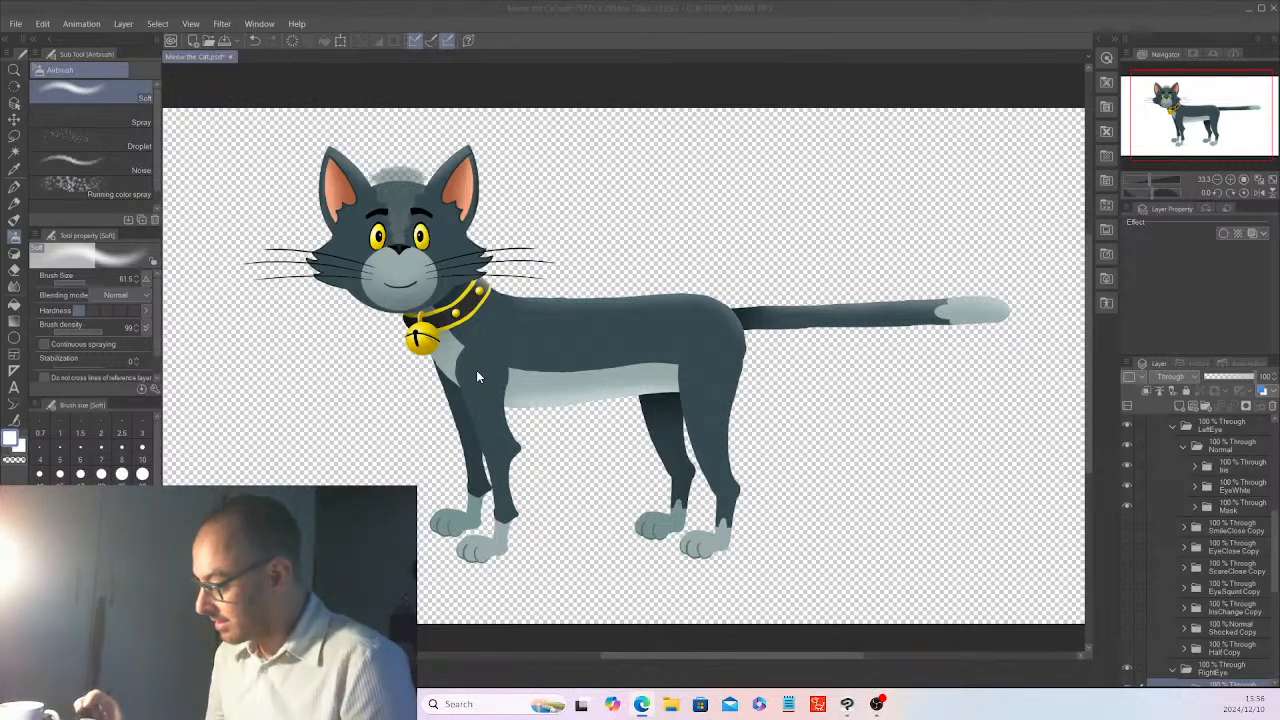
# - Collapse the Normal subfolder of LeftEye and the LeftEye and RightEye folders in the layer list
pyautogui.click(1183, 445)
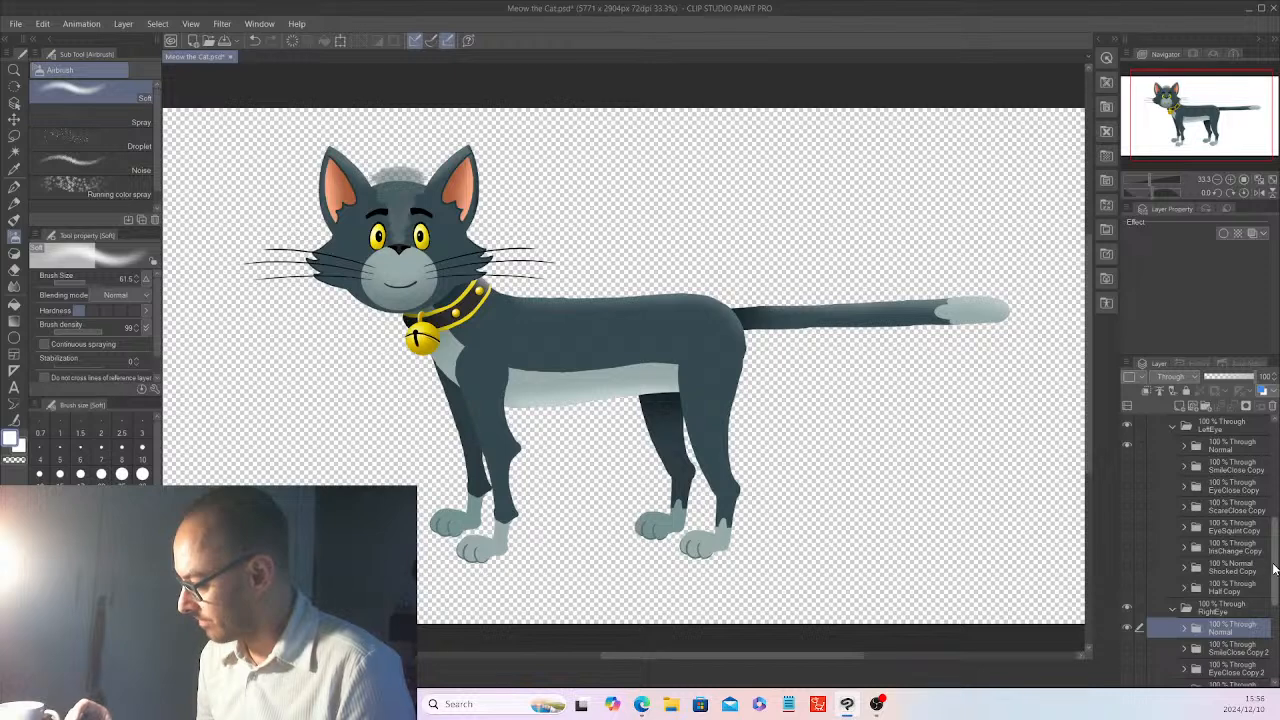
pyautogui.moveTo(1274, 568); pyautogui.dragTo(1274, 556)
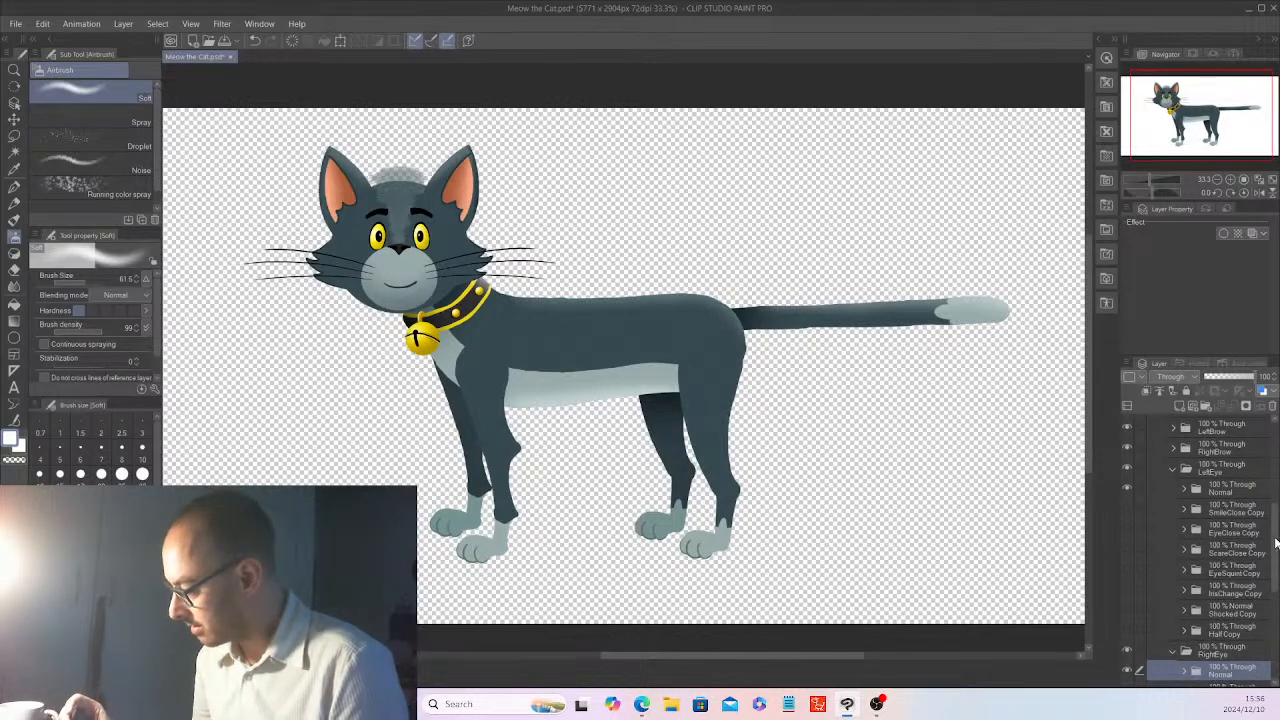
pyautogui.click(1173, 469)
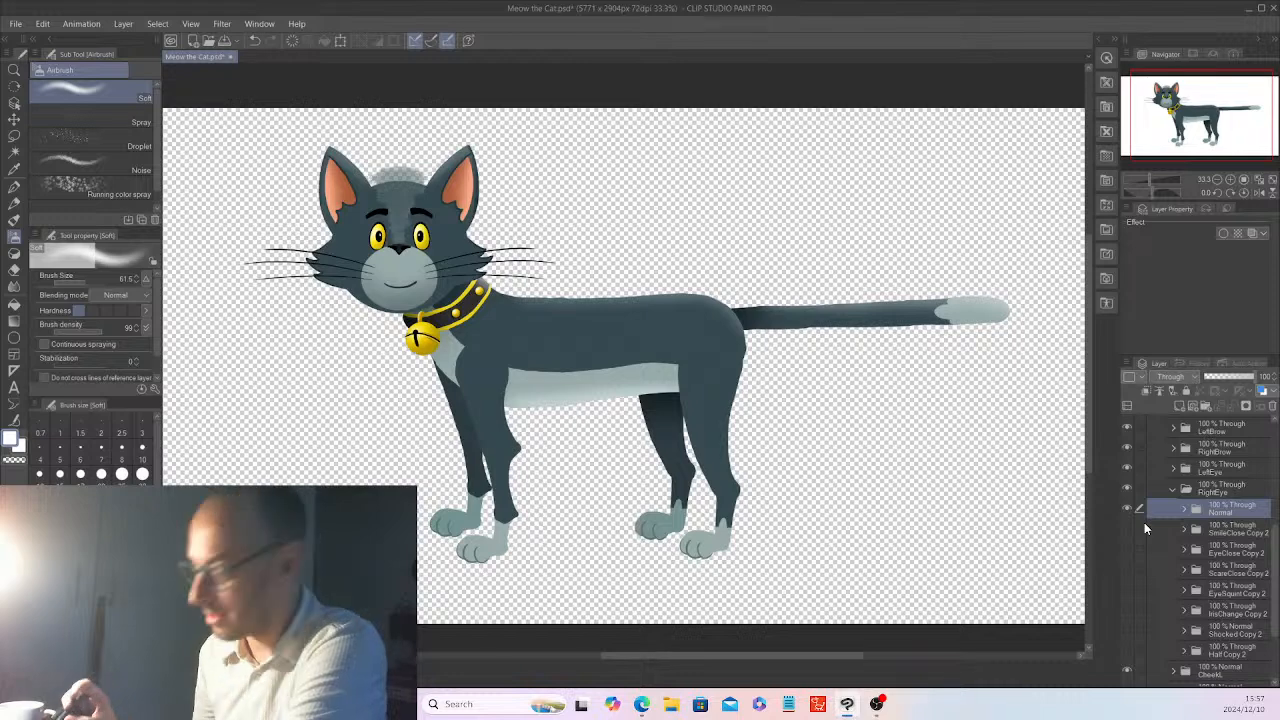
pyautogui.click(1175, 489)
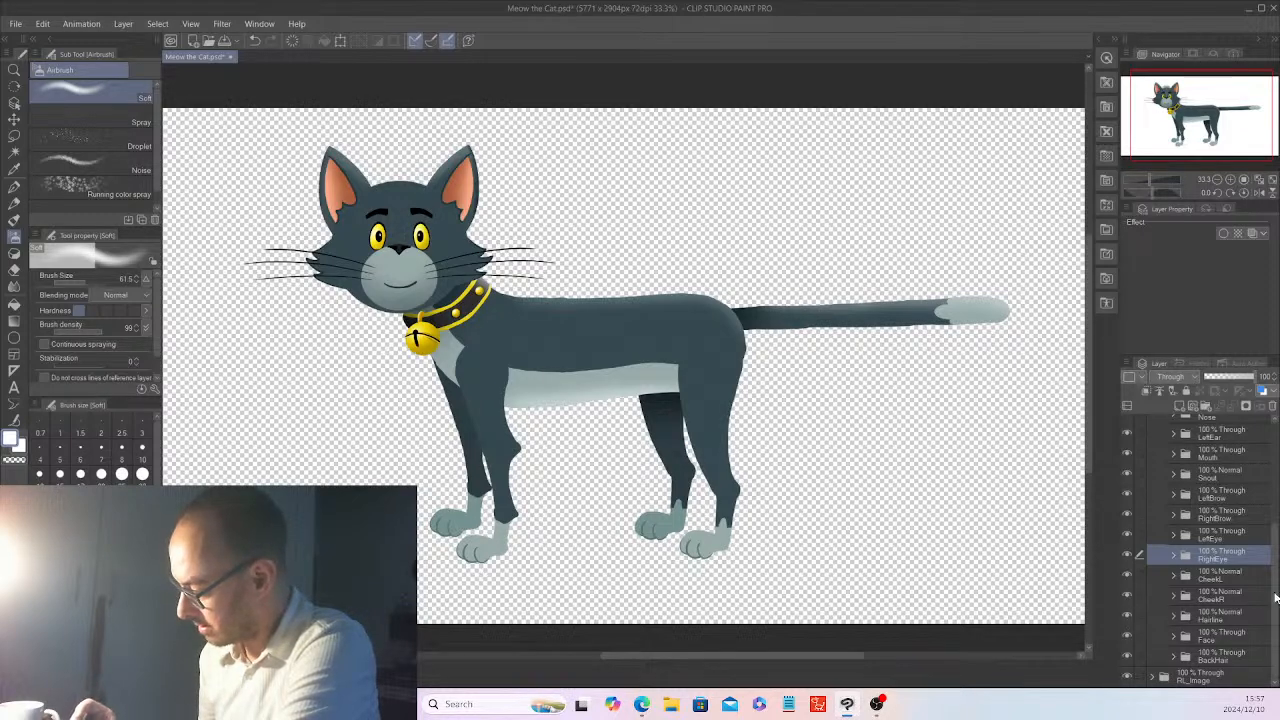
# - Copy Layer 17 and Layer 13 together from the Hairline folder
pyautogui.click(1173, 616)
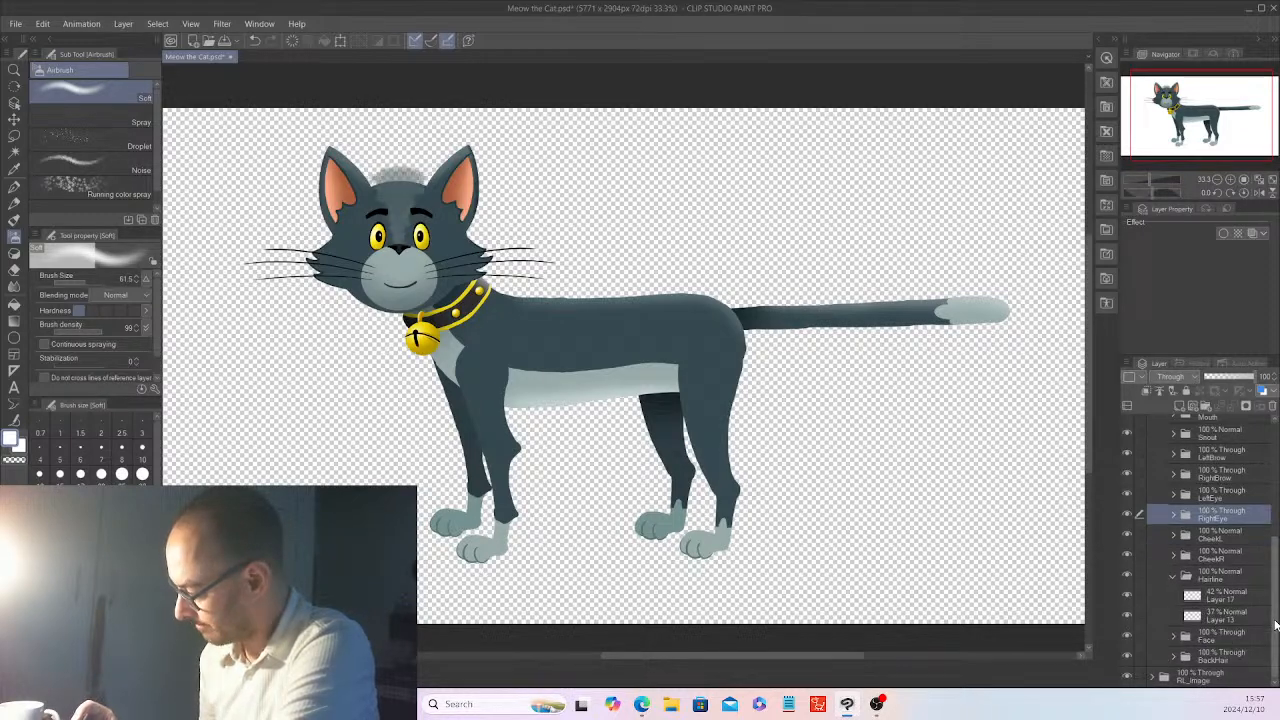
pyautogui.click(1129, 615)
pyautogui.click(1129, 614)
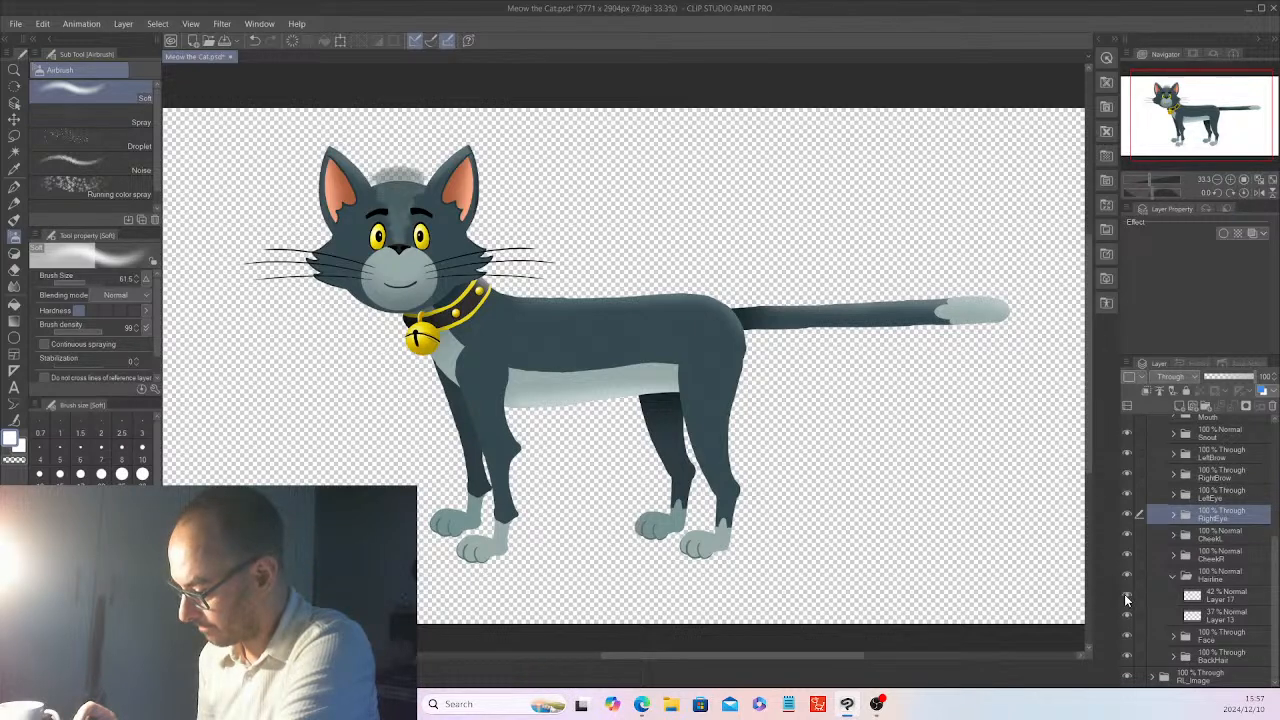
pyautogui.click(1218, 603)
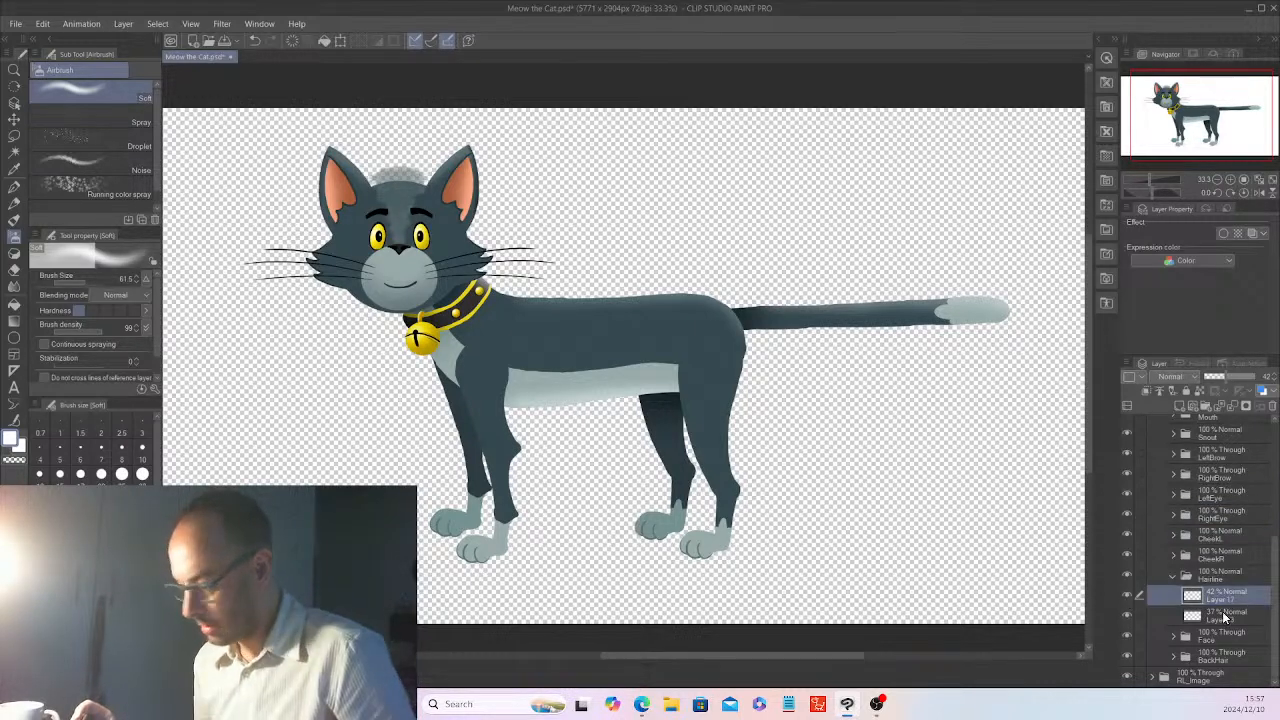
pyautogui.keyDown('ctrl'); pyautogui.click(1220, 615); pyautogui.keyUp('ctrl')
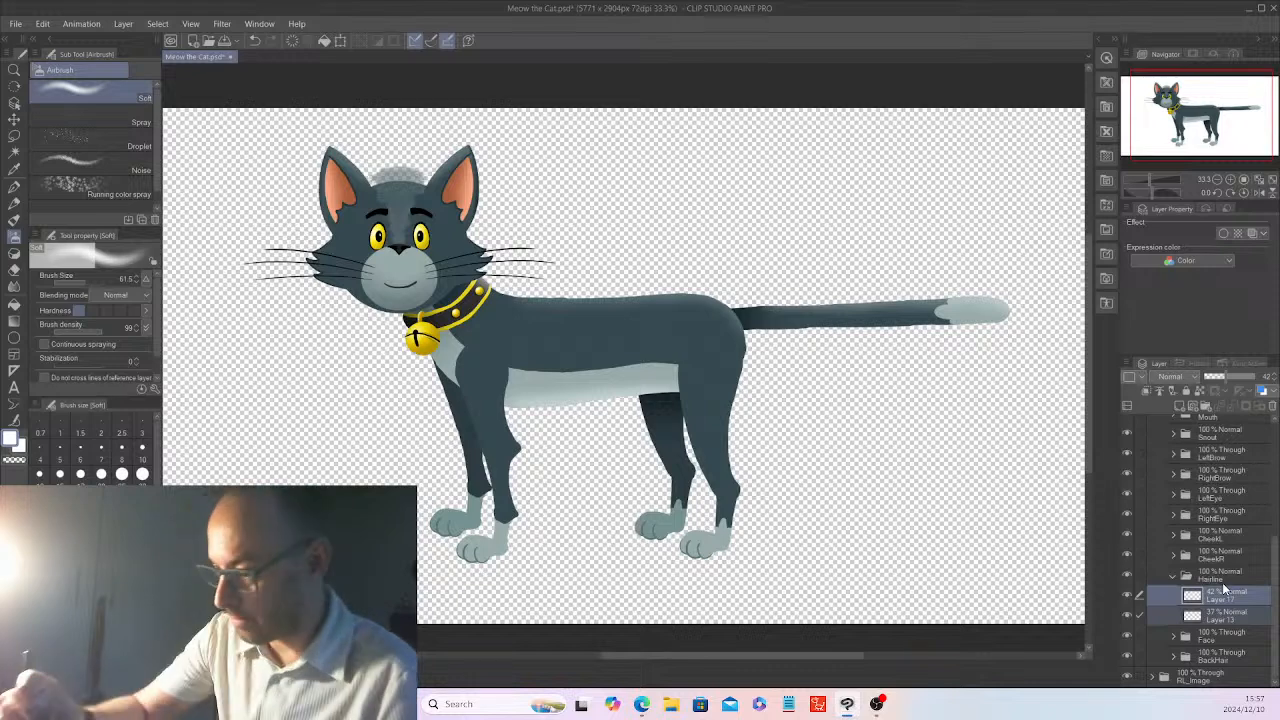
pyautogui.click(43, 23)
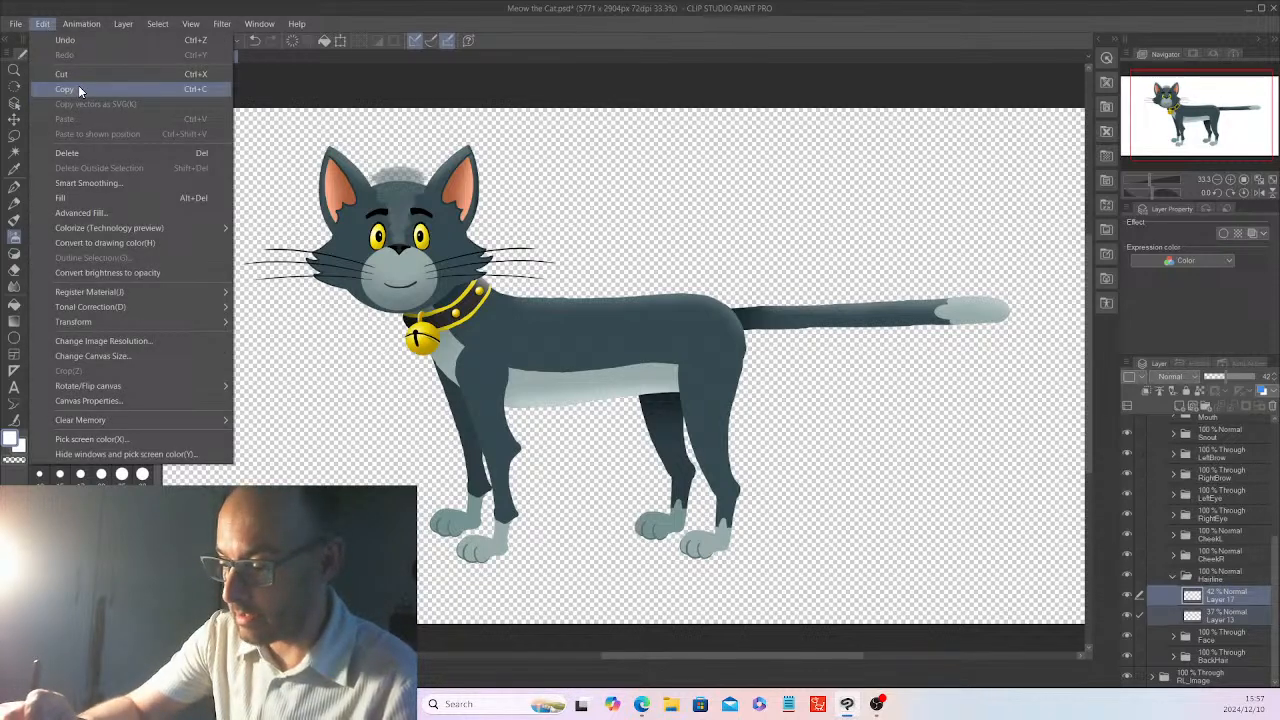
pyautogui.click(77, 90)
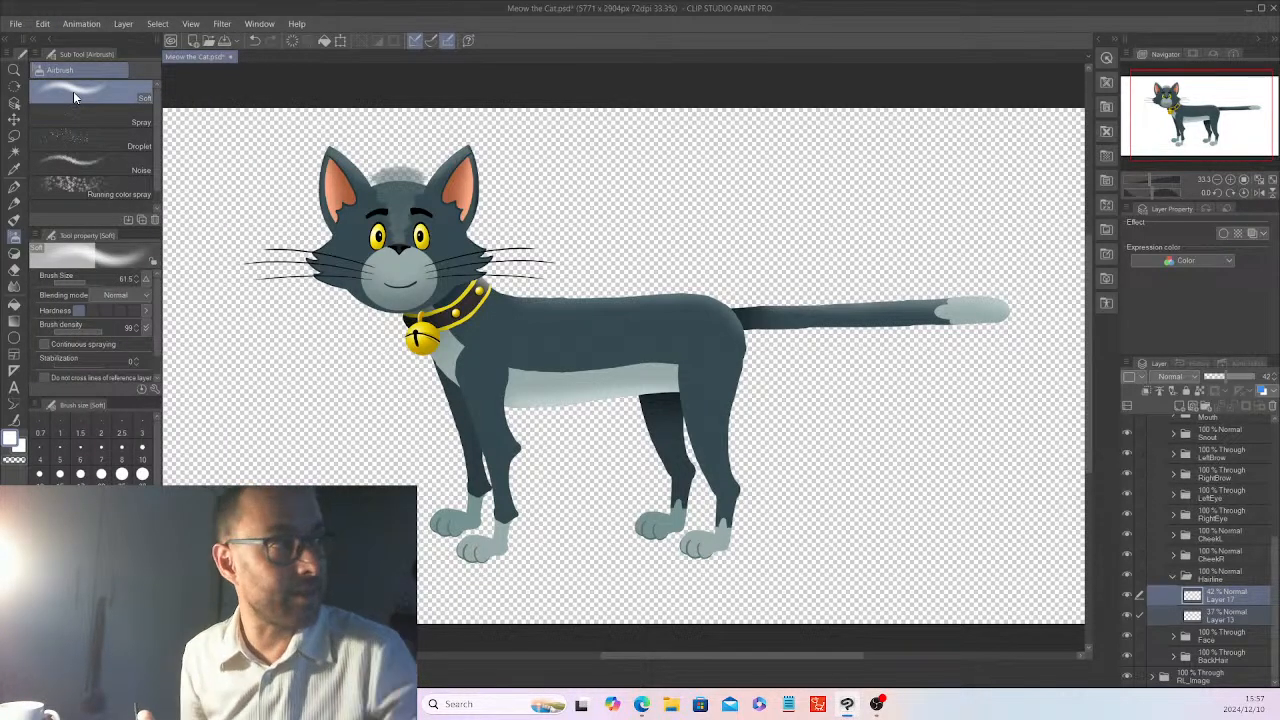
# - Paste the two copied hairline layers into the Hip folder inside RL_Image
pyautogui.click(1173, 576)
pyautogui.moveTo(1275, 576); pyautogui.dragTo(1273, 476)
pyautogui.click(1165, 486)
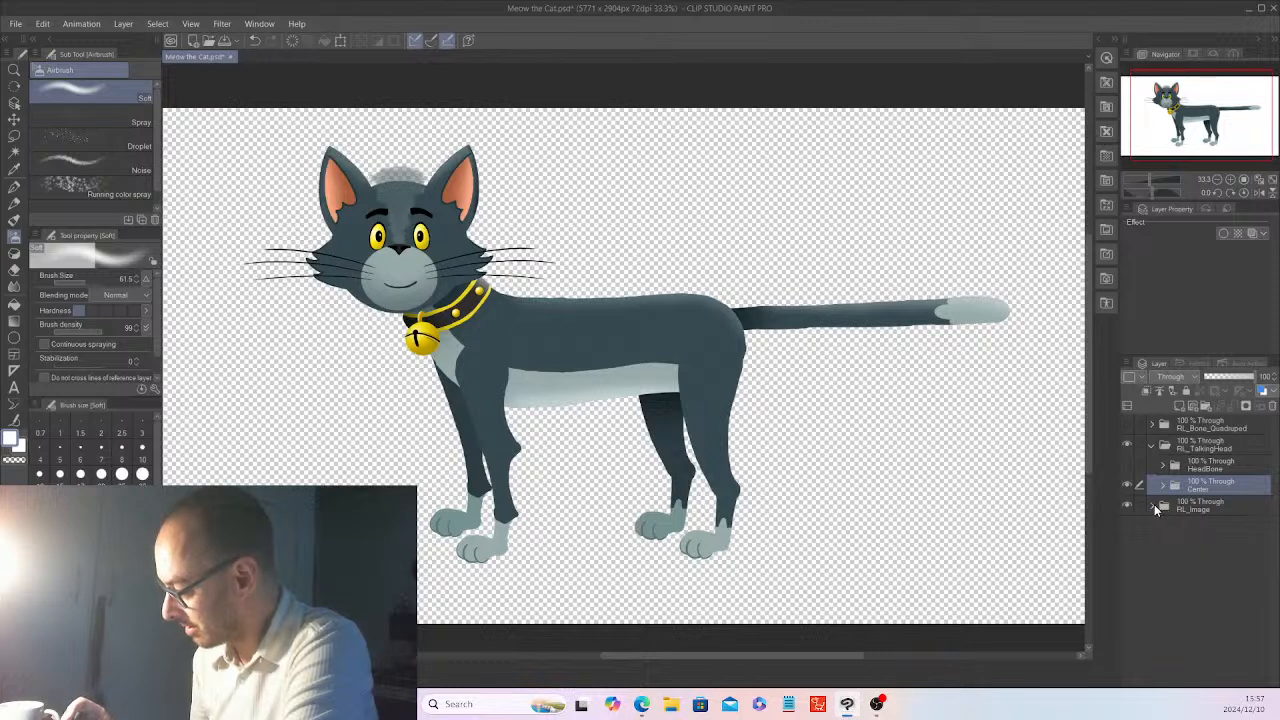
pyautogui.click(1152, 505)
pyautogui.moveTo(1276, 520); pyautogui.dragTo(1276, 568)
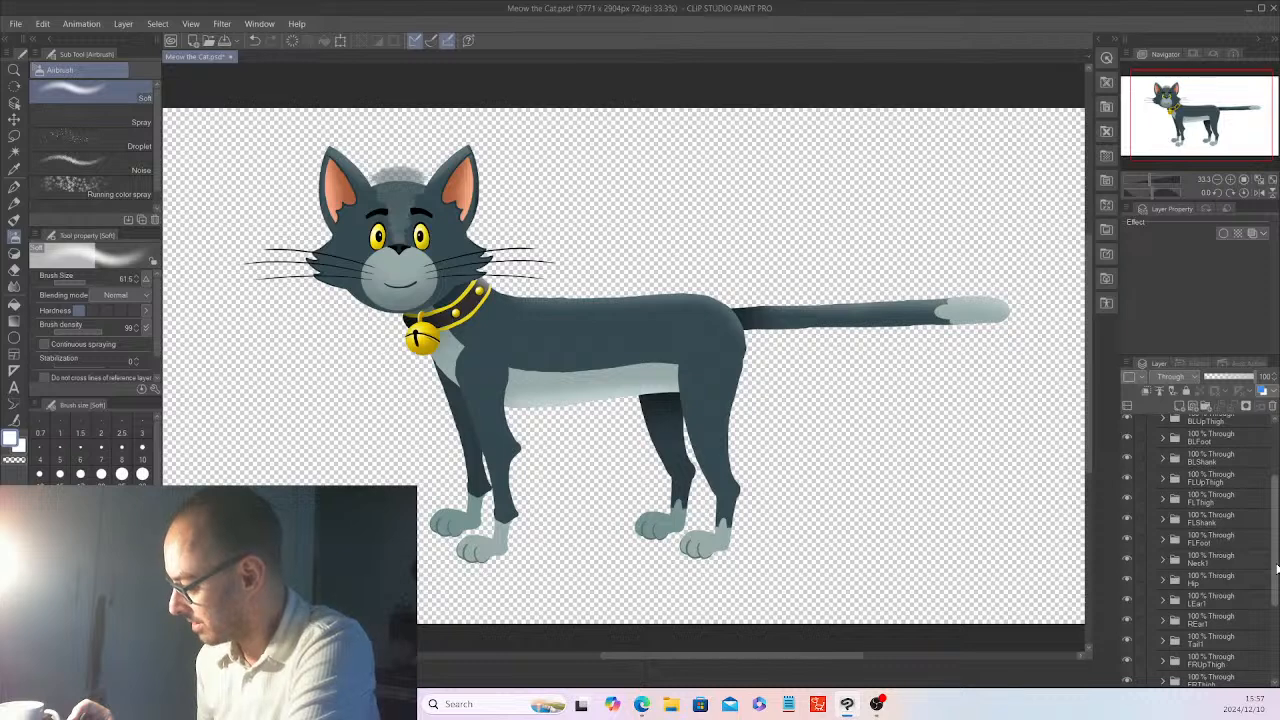
pyautogui.click(1165, 580)
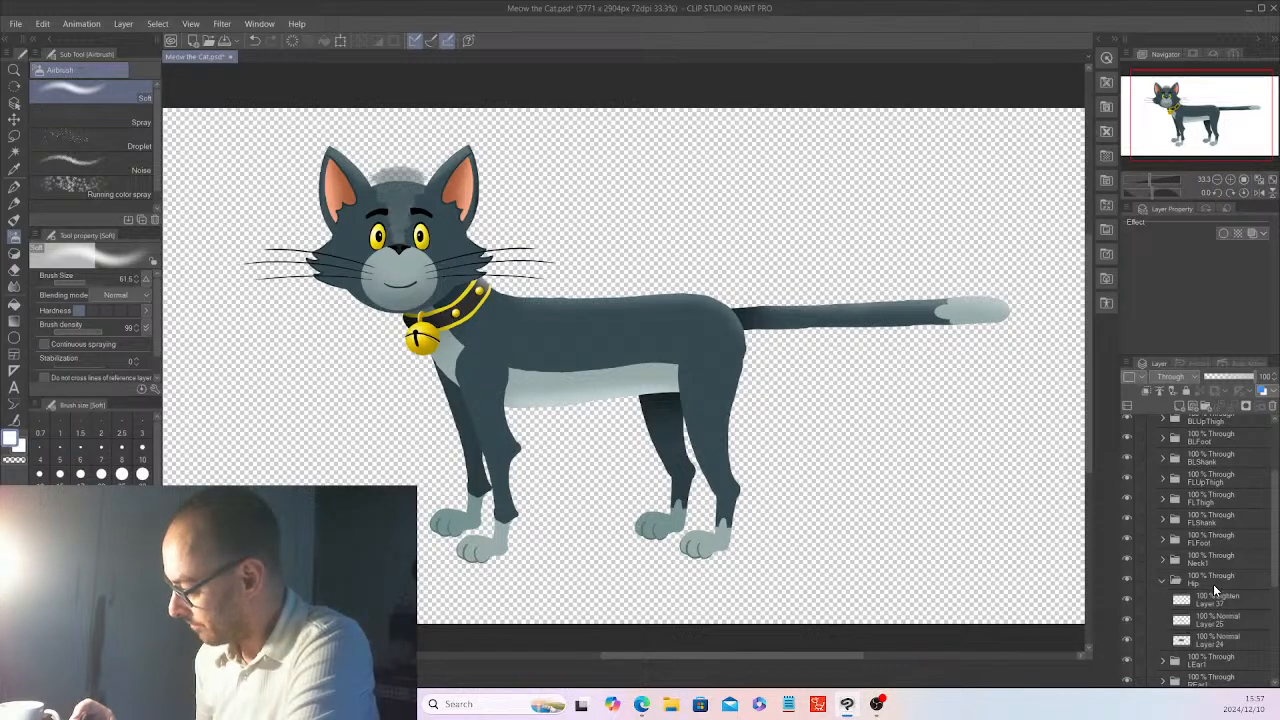
pyautogui.click(1213, 584)
pyautogui.click(42, 23)
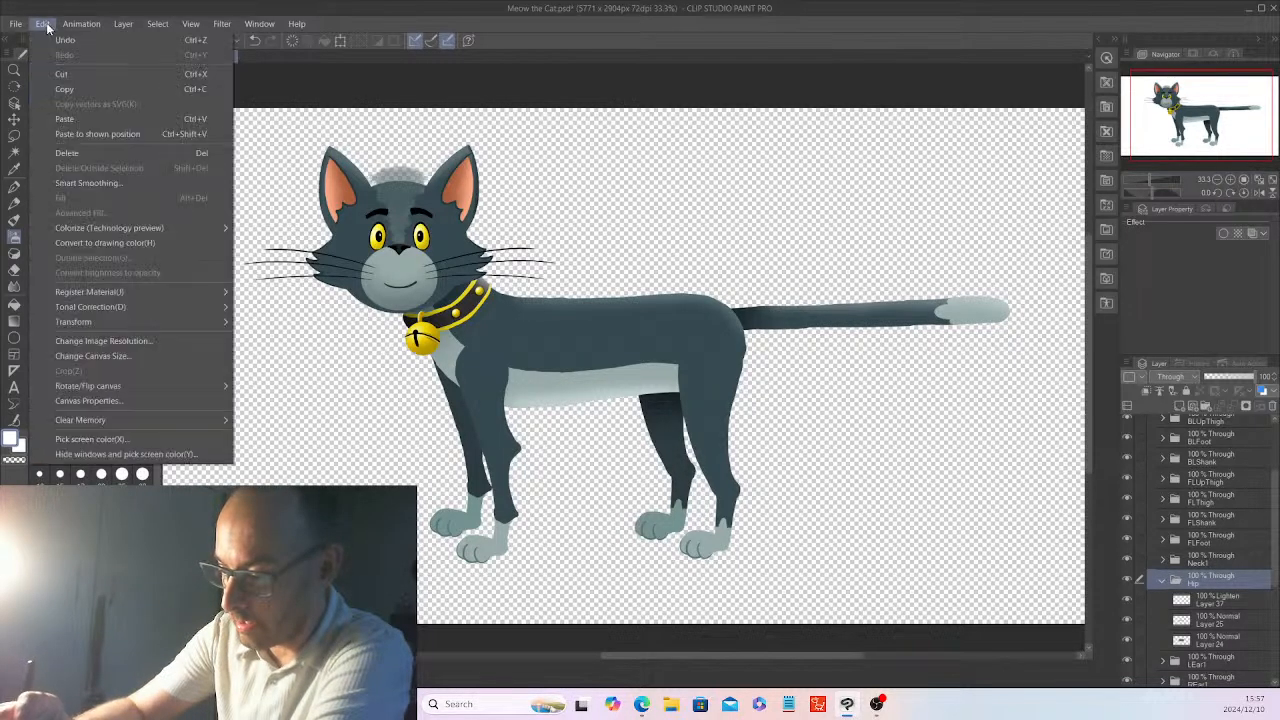
pyautogui.click(88, 118)
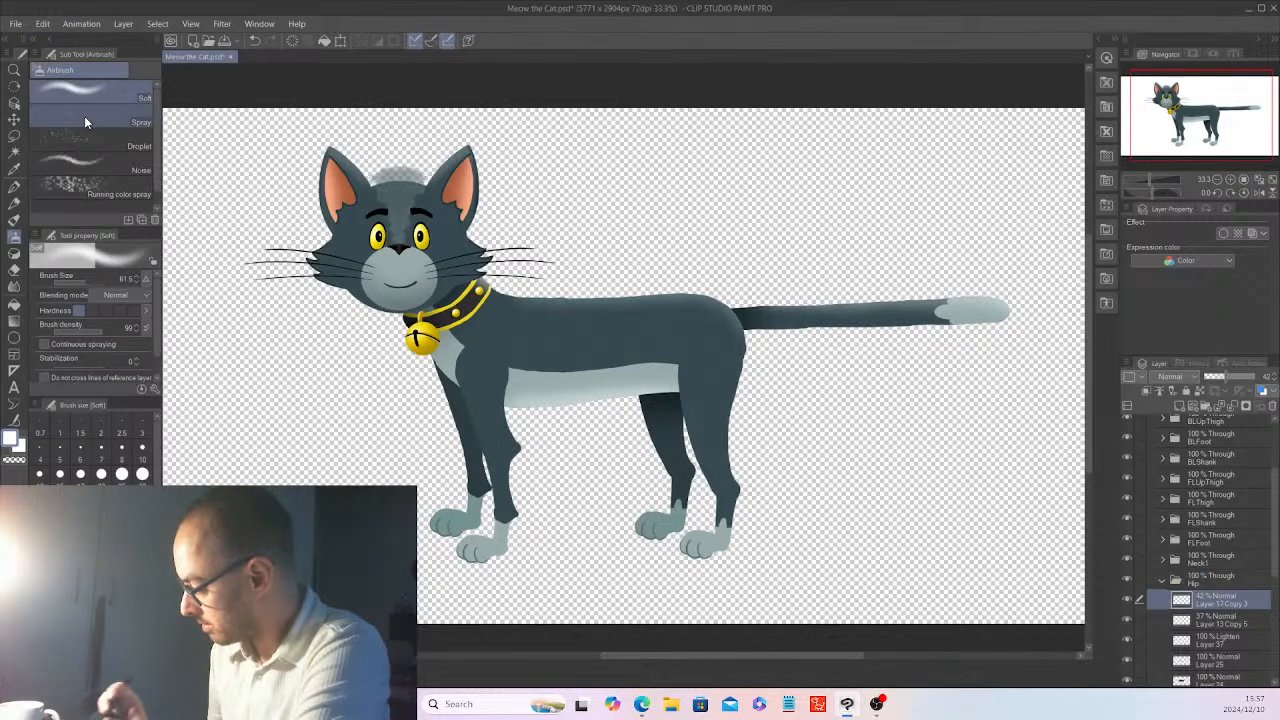
# - Move both pasted layers onto the front of the cat's back, just behind the neck, and rotate them slightly counterclockwise
pyautogui.keyDown('ctrl'); pyautogui.click(1237, 620); pyautogui.keyUp('ctrl')
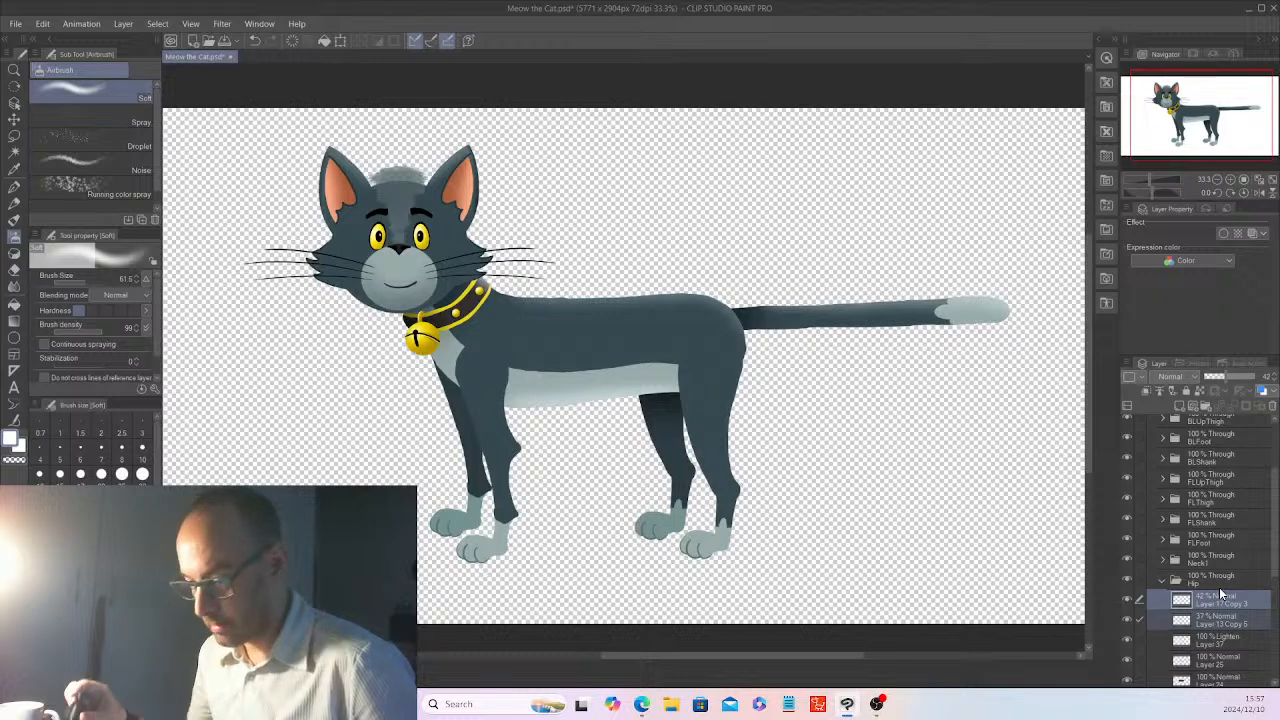
pyautogui.click(14, 118)
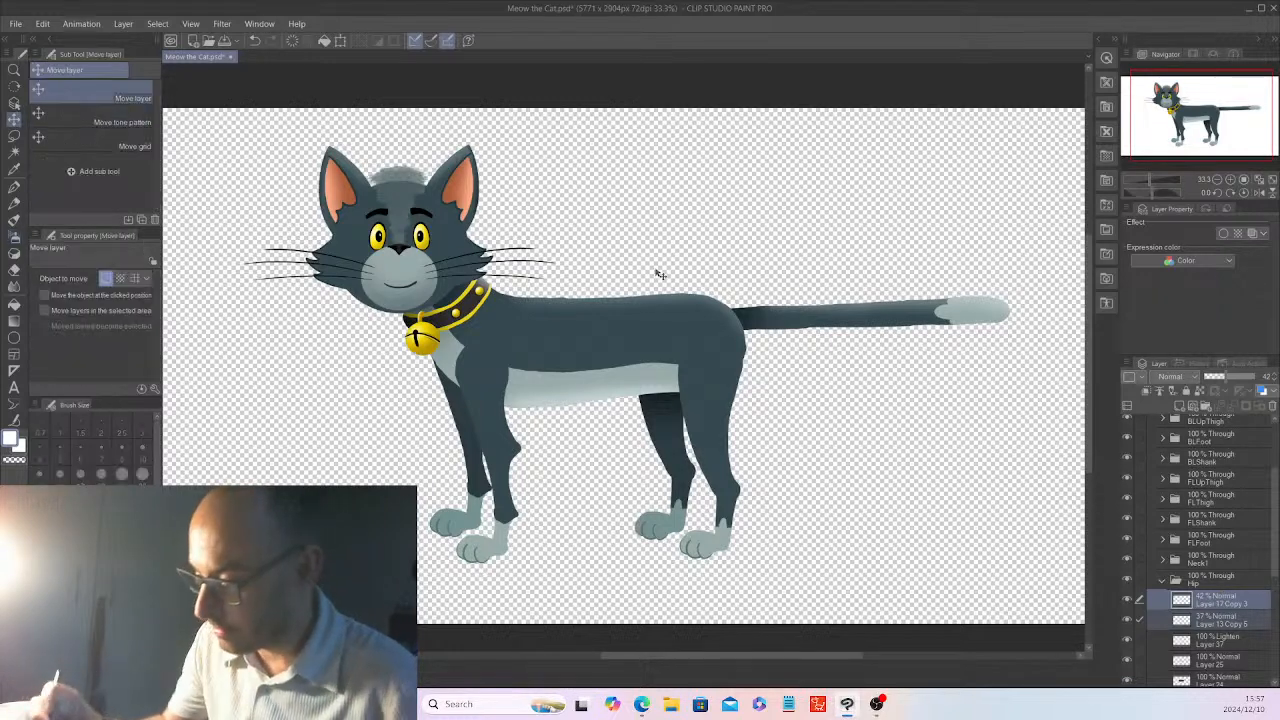
pyautogui.moveTo(720, 269)
pyautogui.mouseDown()
pyautogui.moveTo(815, 312)
pyautogui.moveTo(836, 365)
pyautogui.moveTo(856, 363)
pyautogui.mouseUp()
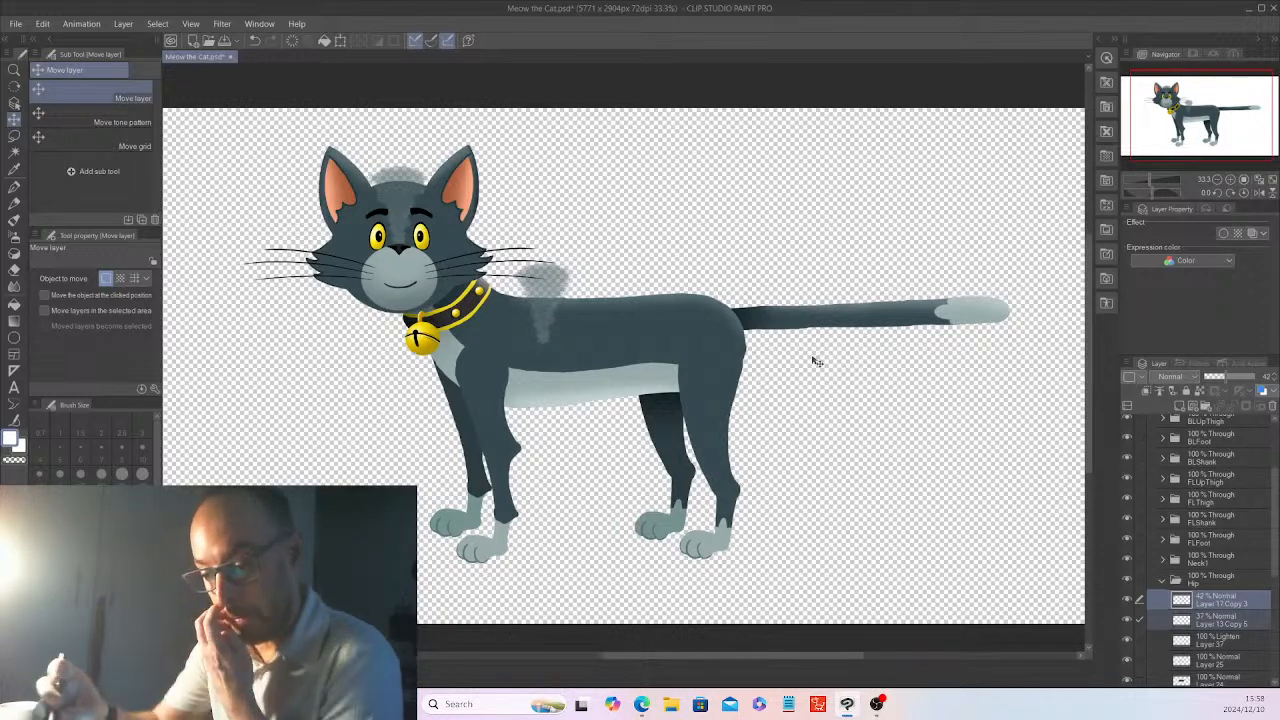
pyautogui.hotkey('ctrl', 't')
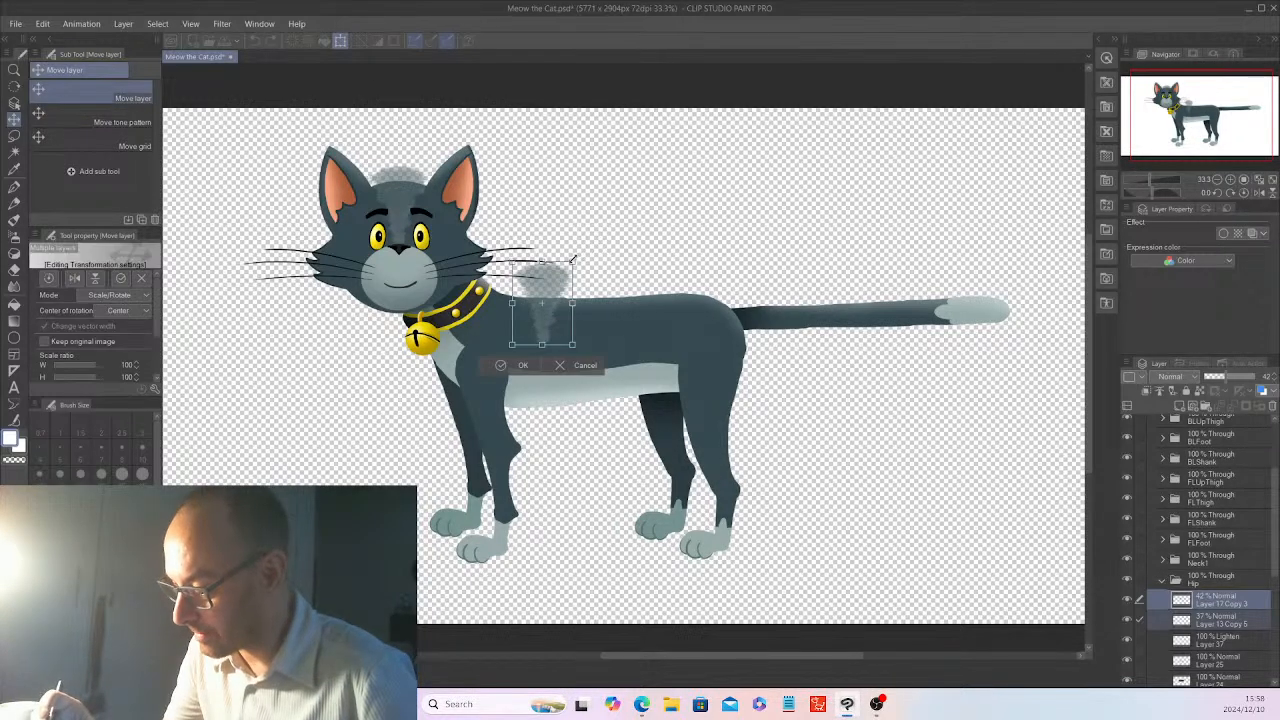
pyautogui.moveTo(578, 253)
pyautogui.mouseDown()
pyautogui.moveTo(560, 256)
pyautogui.moveTo(548, 283)
pyautogui.mouseUp()
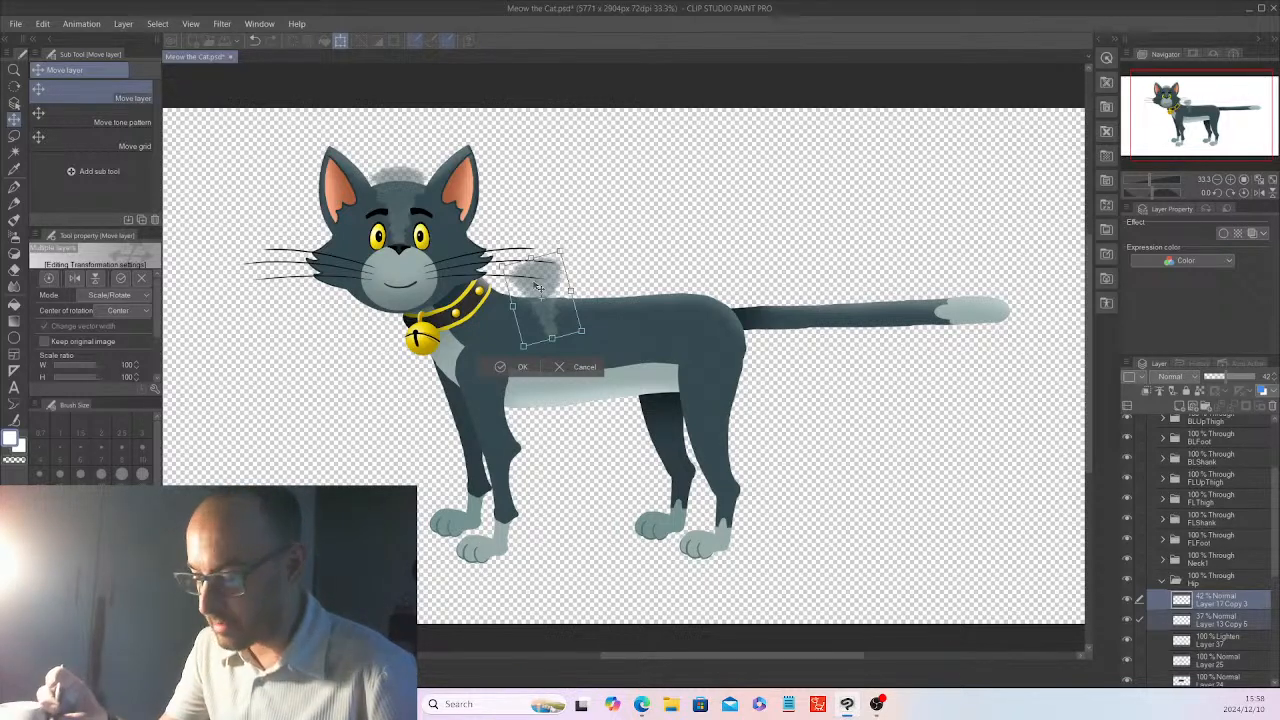
pyautogui.click(524, 366)
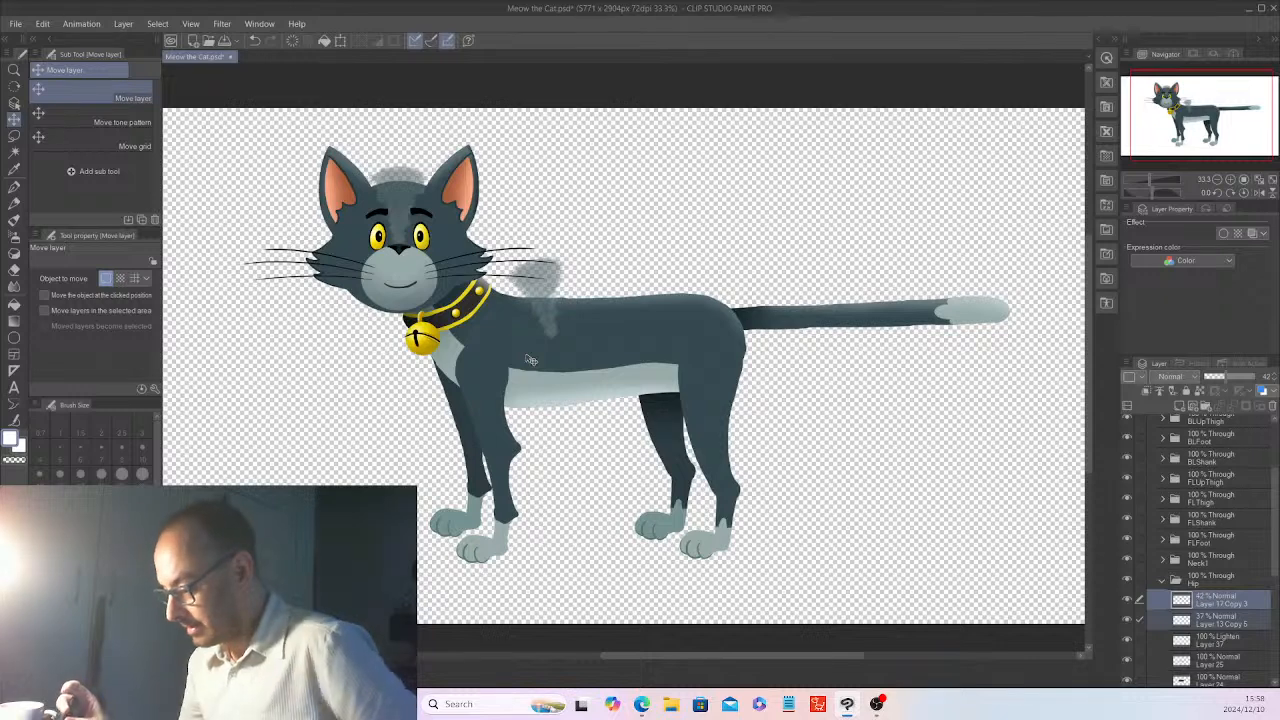
# - Merge the two pasted layers and reshape the merged stripe so it slants backward close behind the neck
pyautogui.rightClick(1238, 604)
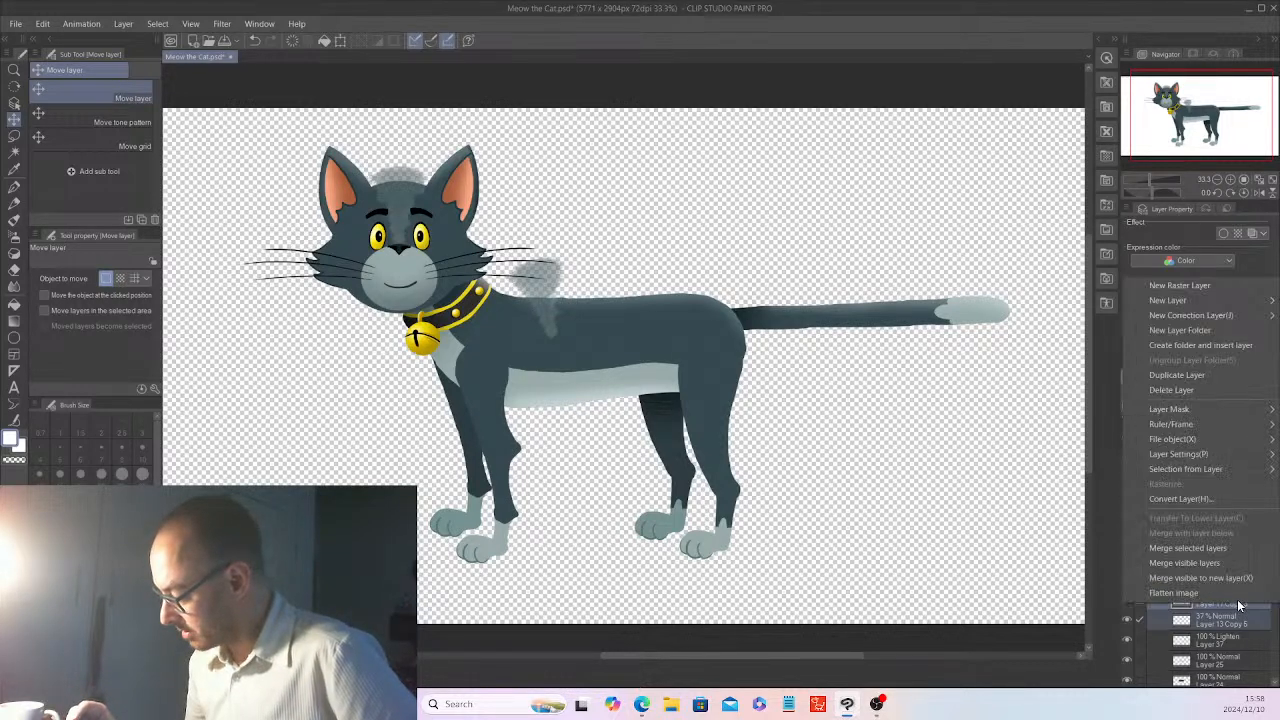
pyautogui.click(1220, 550)
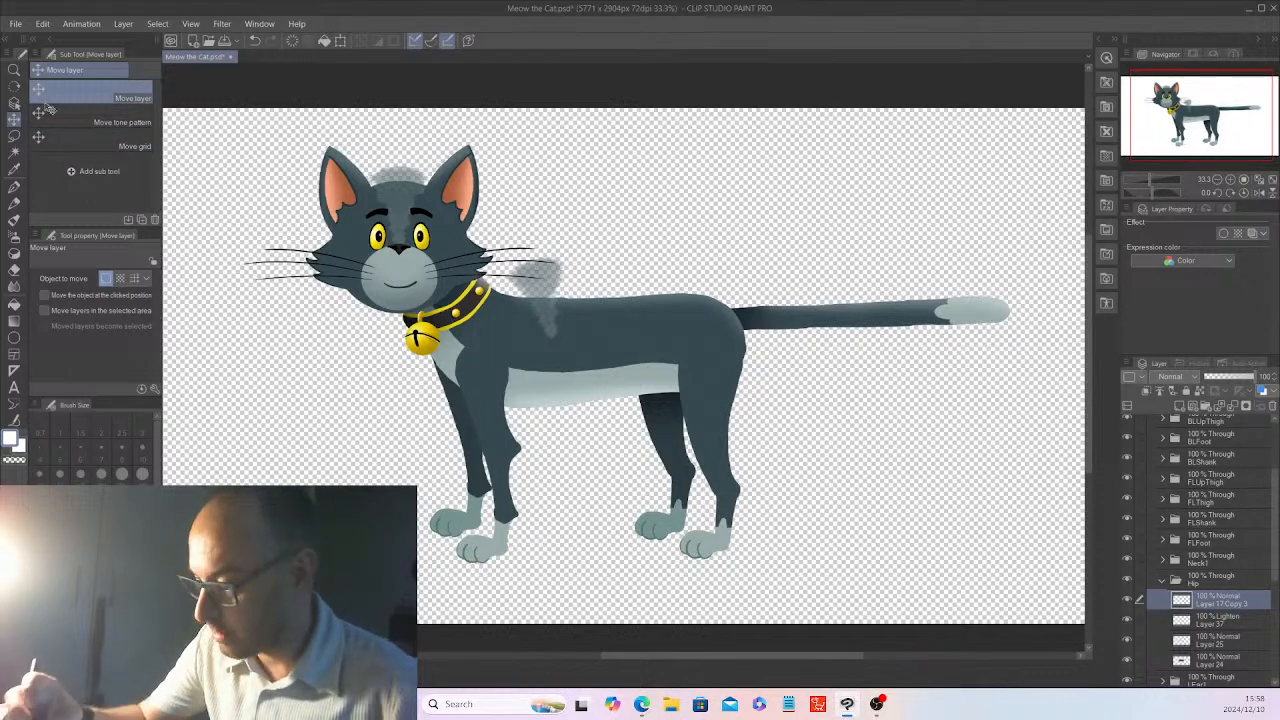
pyautogui.hotkey('ctrl', 't')
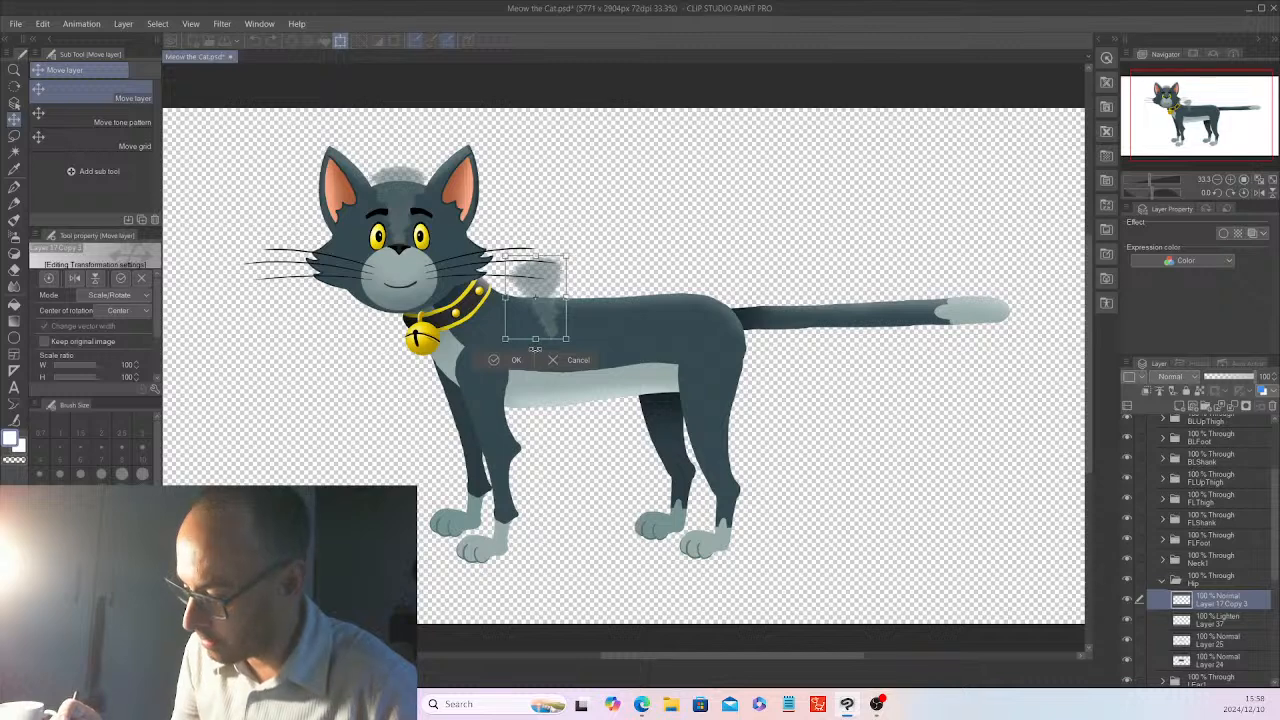
pyautogui.moveTo(546, 342); pyautogui.dragTo(549, 342)
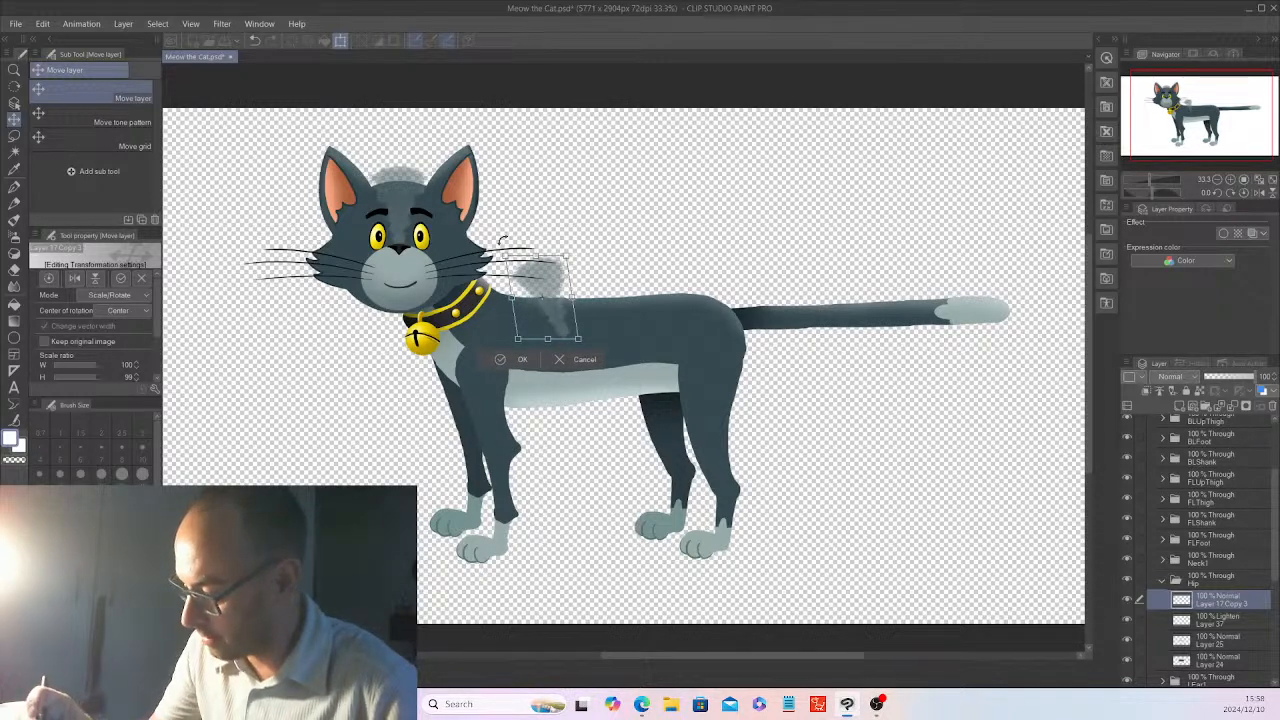
pyautogui.moveTo(506, 256); pyautogui.dragTo(545, 280)
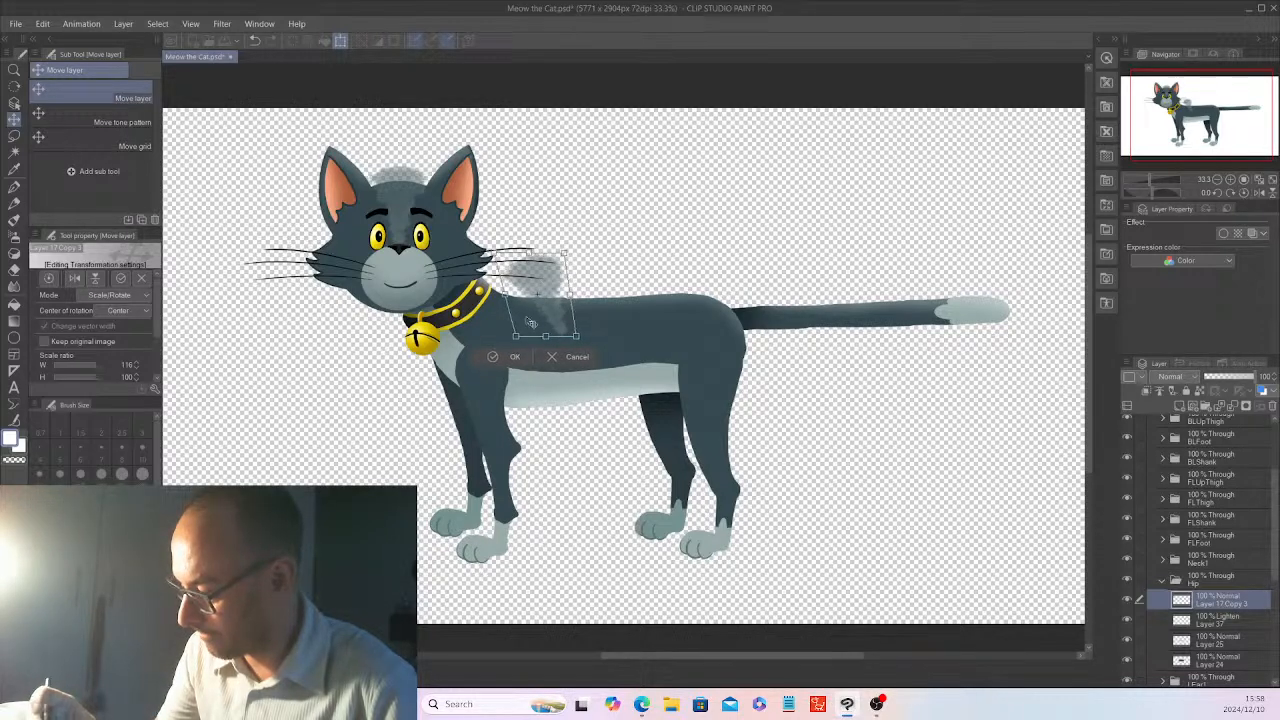
pyautogui.click(514, 352)
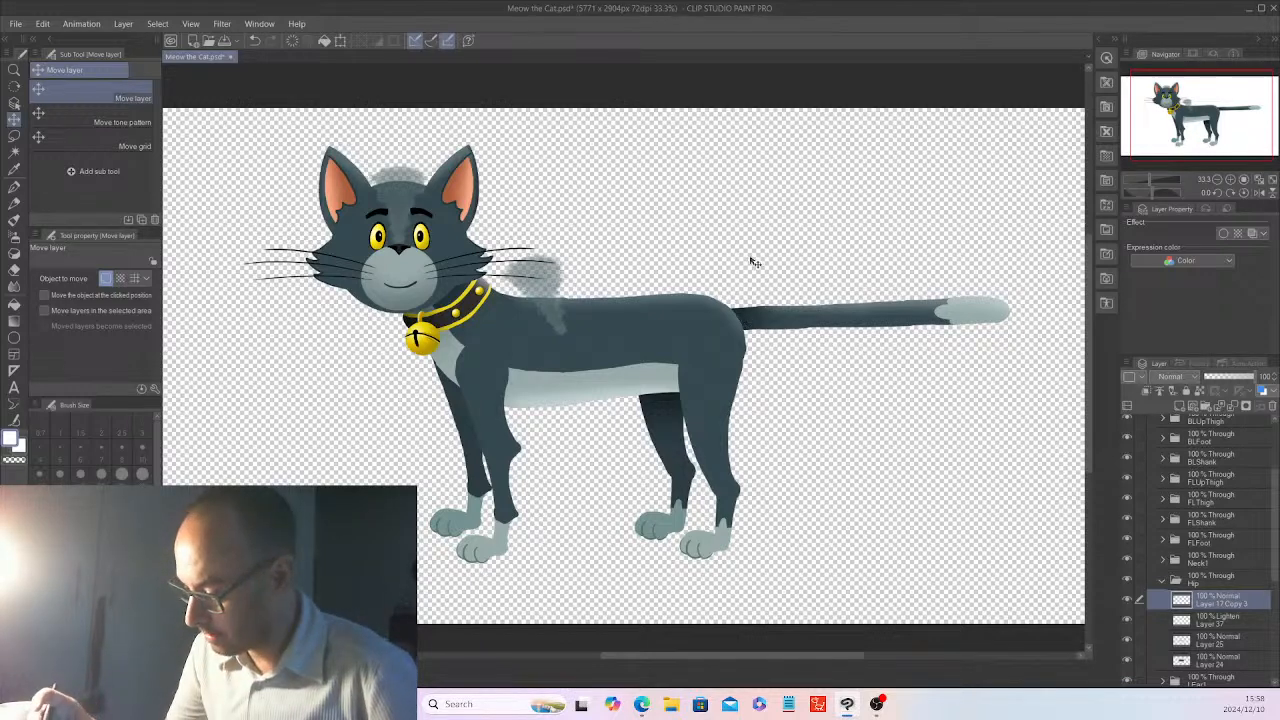
pyautogui.moveTo(751, 259); pyautogui.dragTo(741, 257)
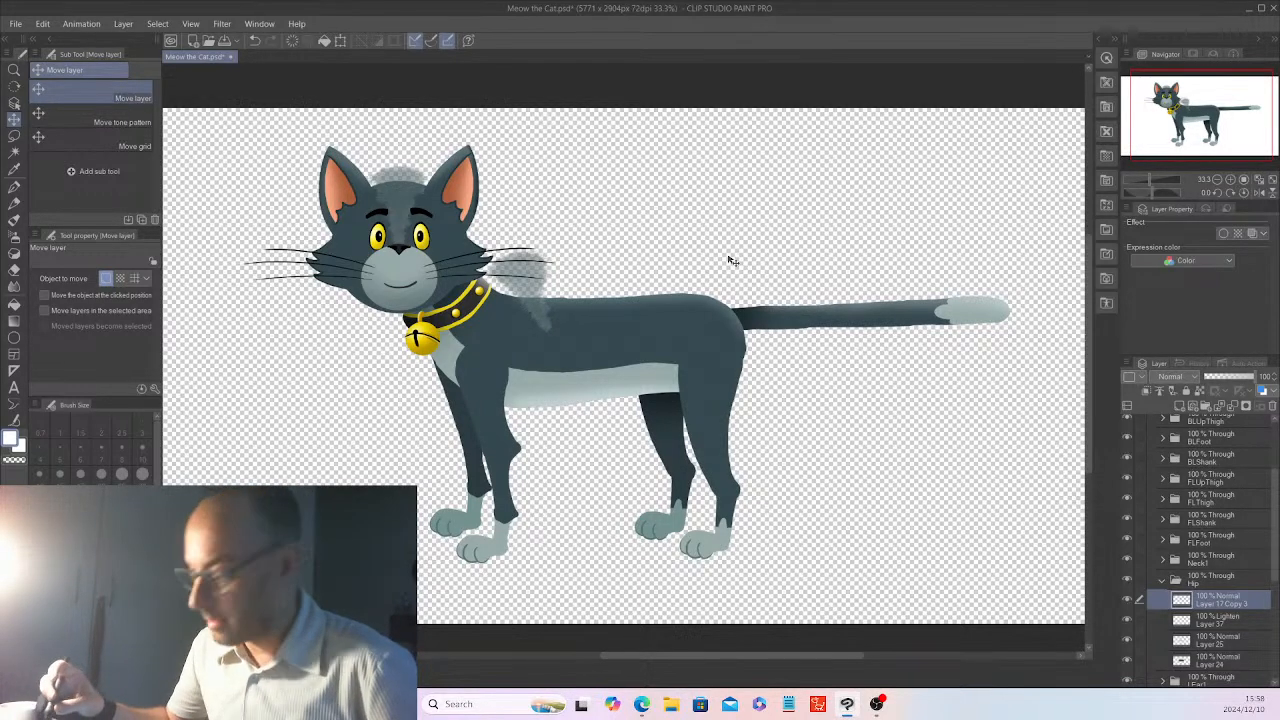
# - Duplicate the merged stripe layer and place the copy beside the first stripe, further towards the tail
pyautogui.rightClick(1244, 602)
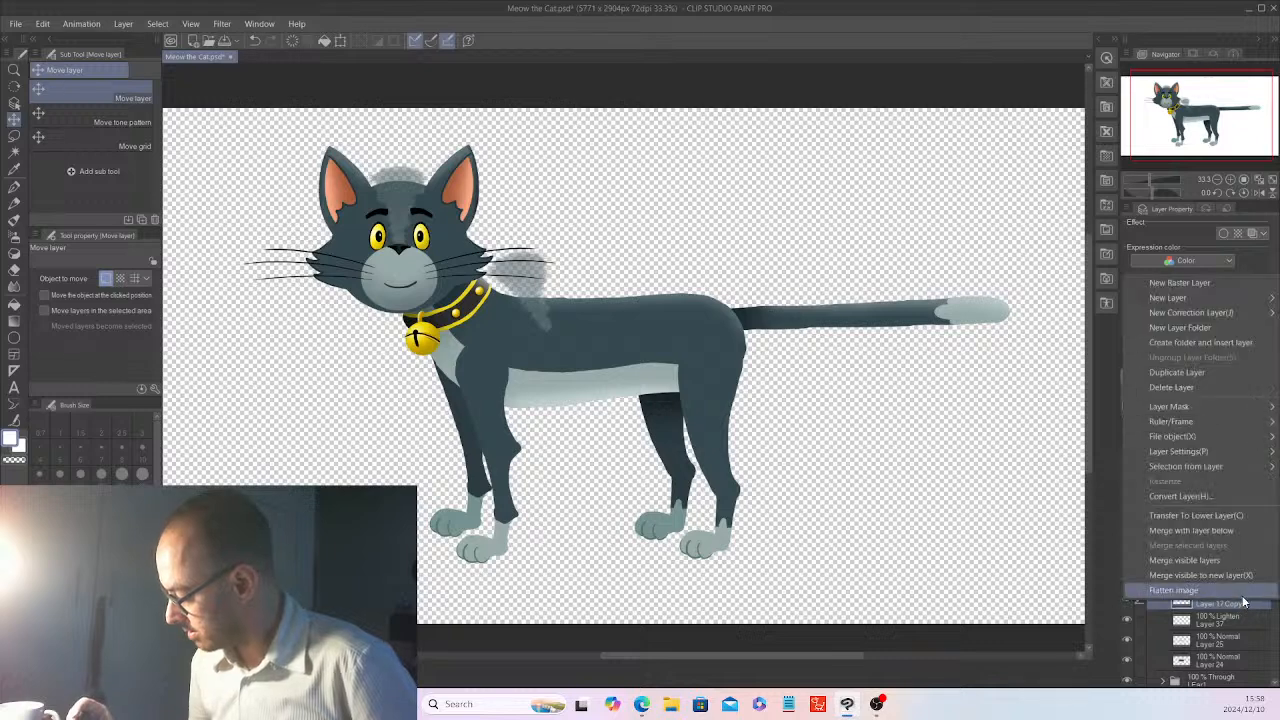
pyautogui.click(1194, 373)
pyautogui.moveTo(832, 297); pyautogui.dragTo(861, 307)
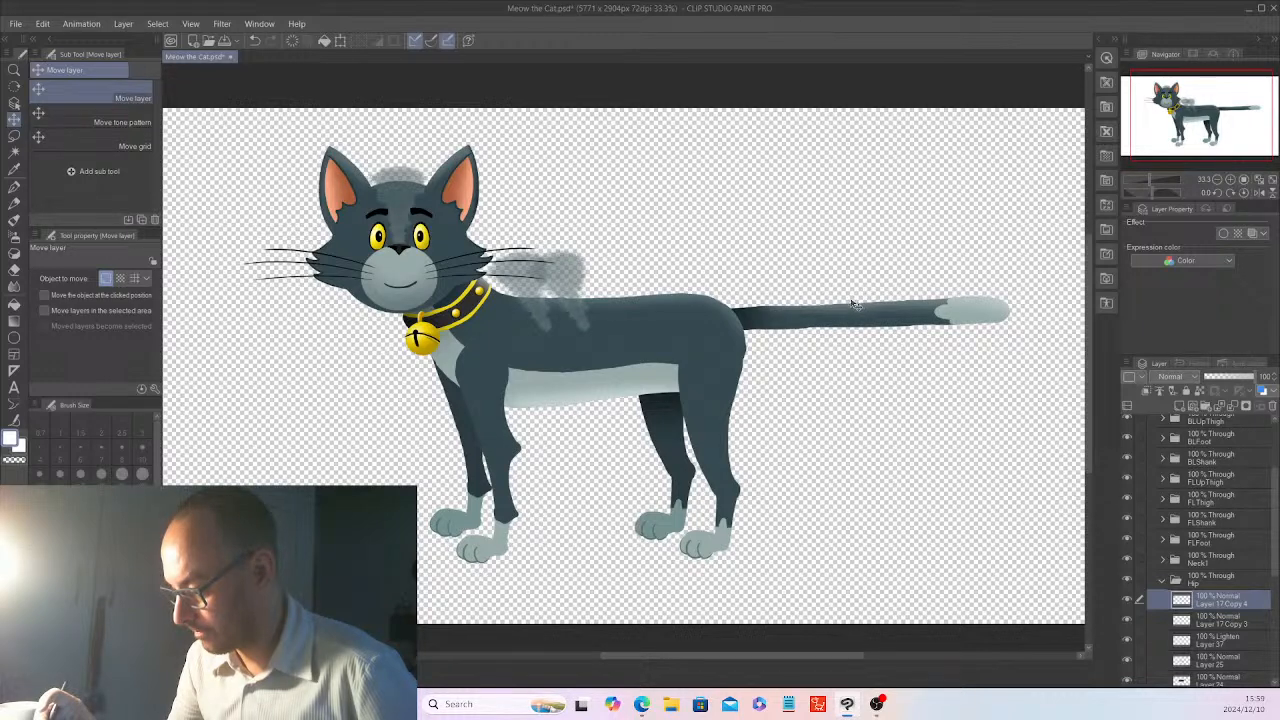
# - Duplicate the second stripe layer and place the copy beside it as a third stripe, further towards the tail
pyautogui.rightClick(1229, 605)
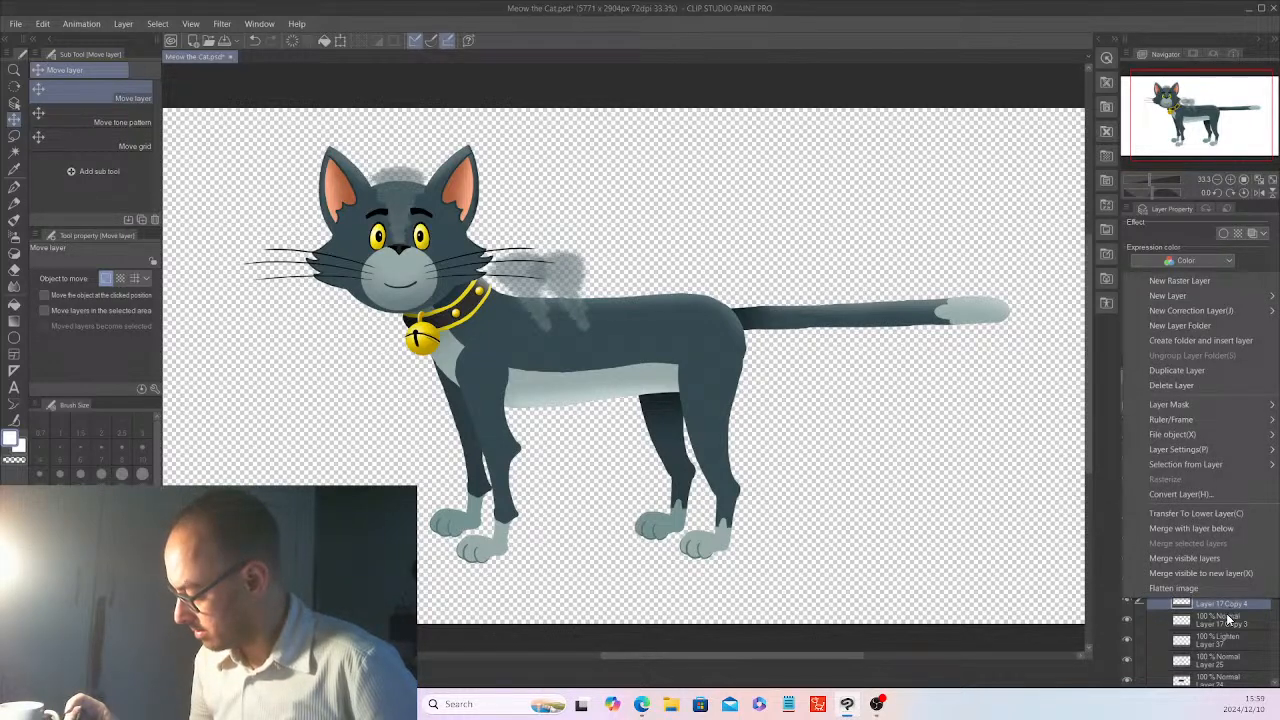
pyautogui.click(1230, 606)
pyautogui.rightClick(1228, 605)
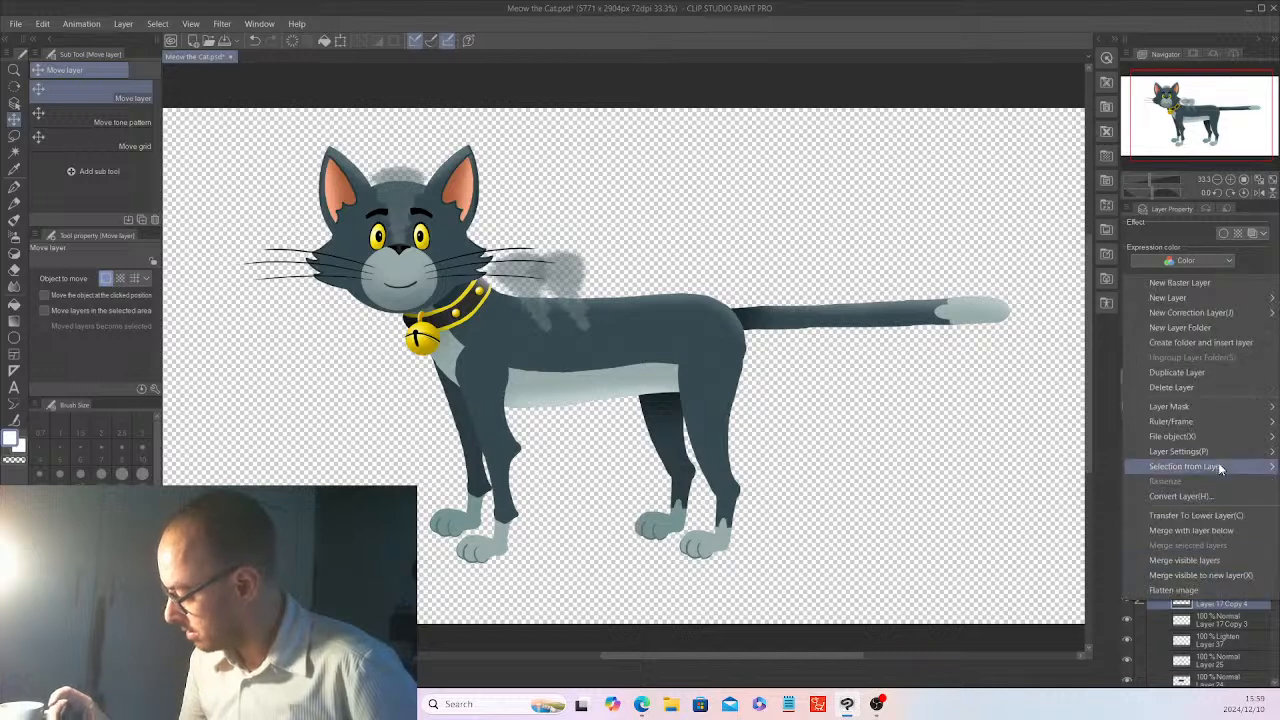
pyautogui.click(1202, 371)
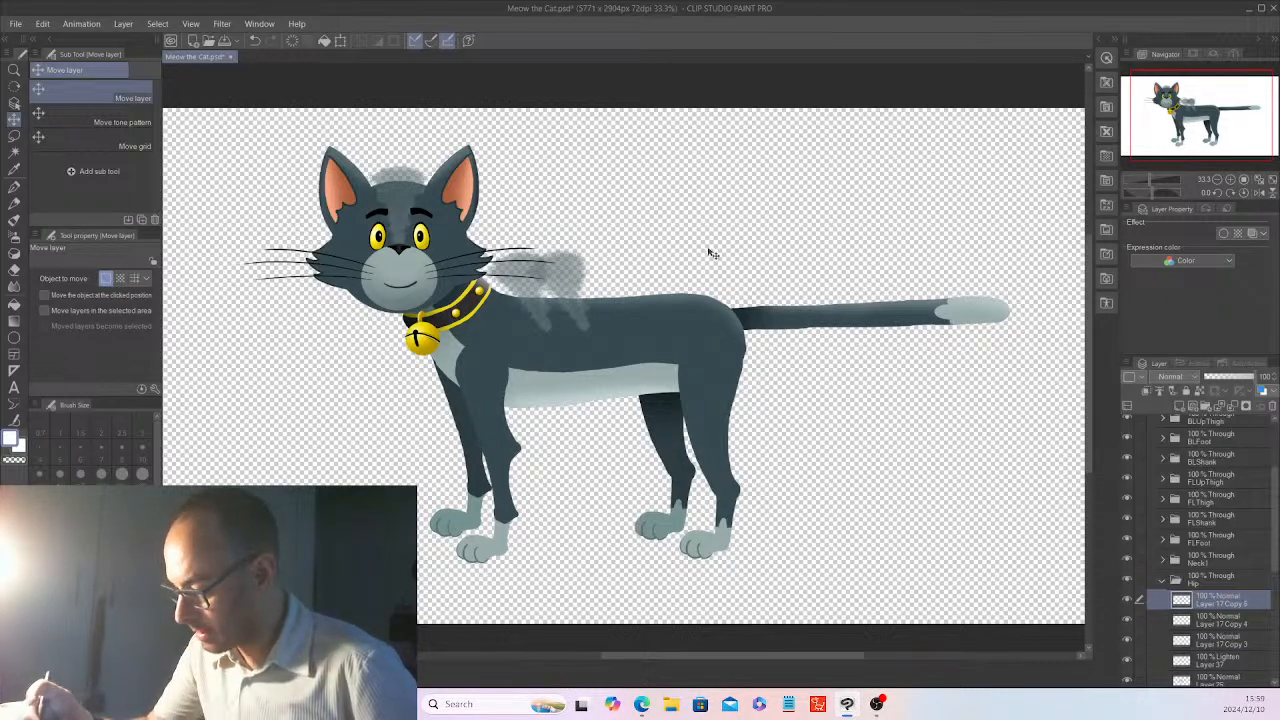
pyautogui.moveTo(768, 236); pyautogui.dragTo(762, 242)
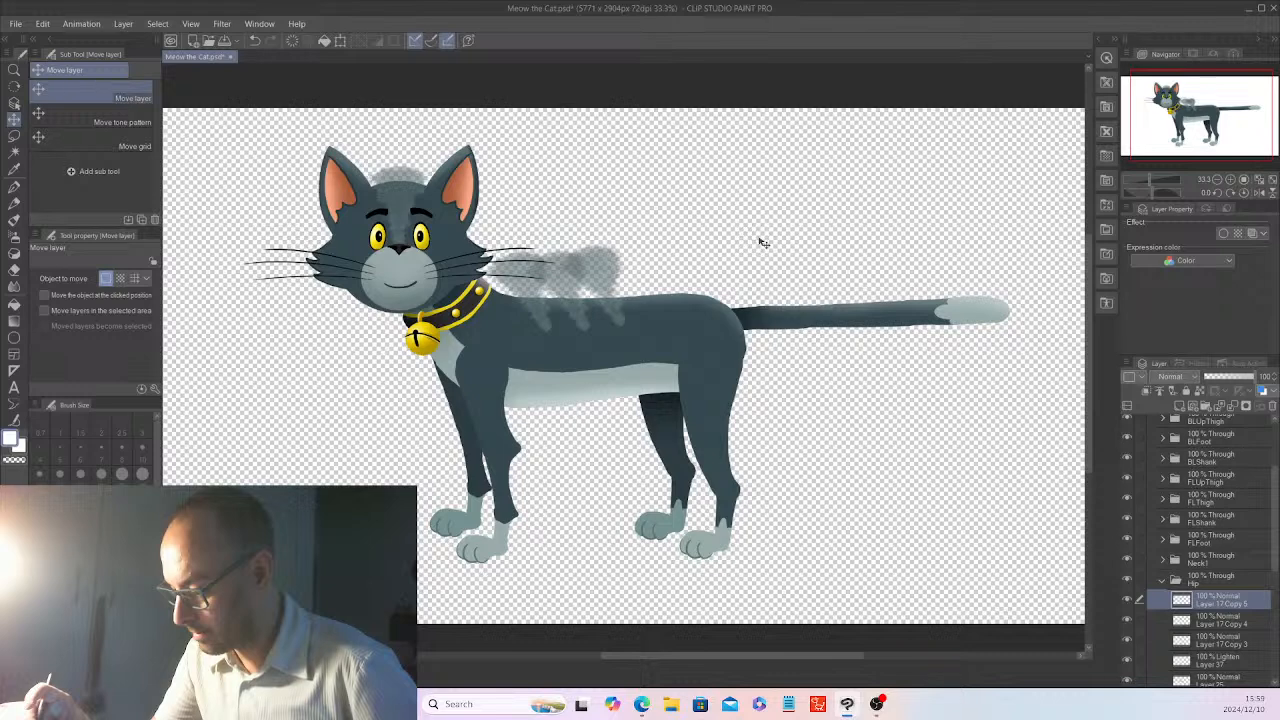
# - Transform the third stripe, reducing its height to about 90% and rotating it slightly clockwise
pyautogui.click(340, 40)
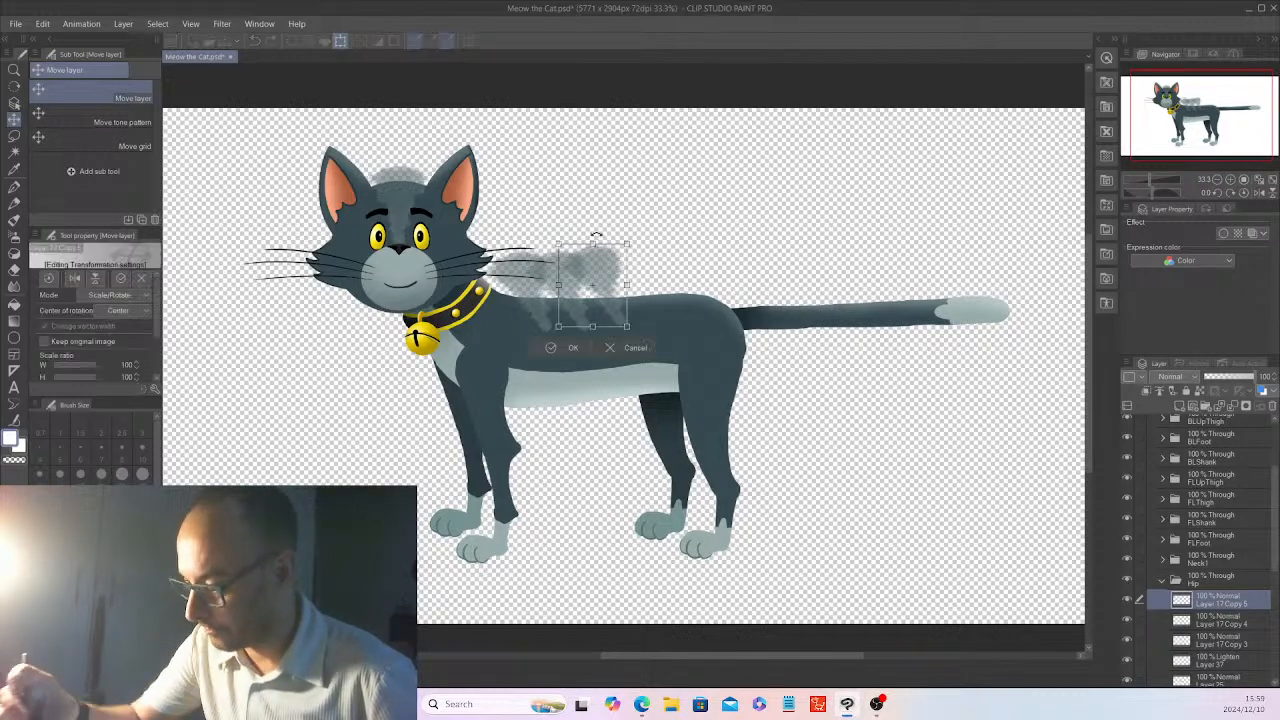
pyautogui.moveTo(592, 242); pyautogui.dragTo(593, 251)
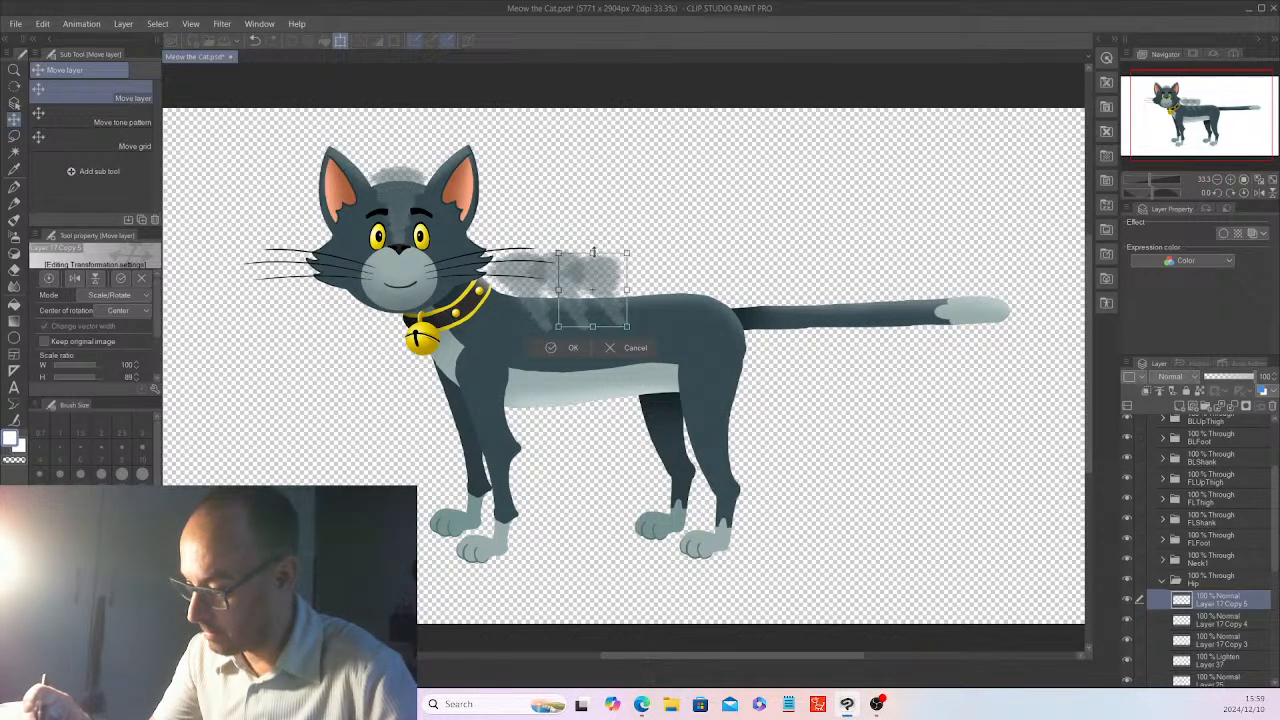
pyautogui.moveTo(595, 252); pyautogui.dragTo(611, 273)
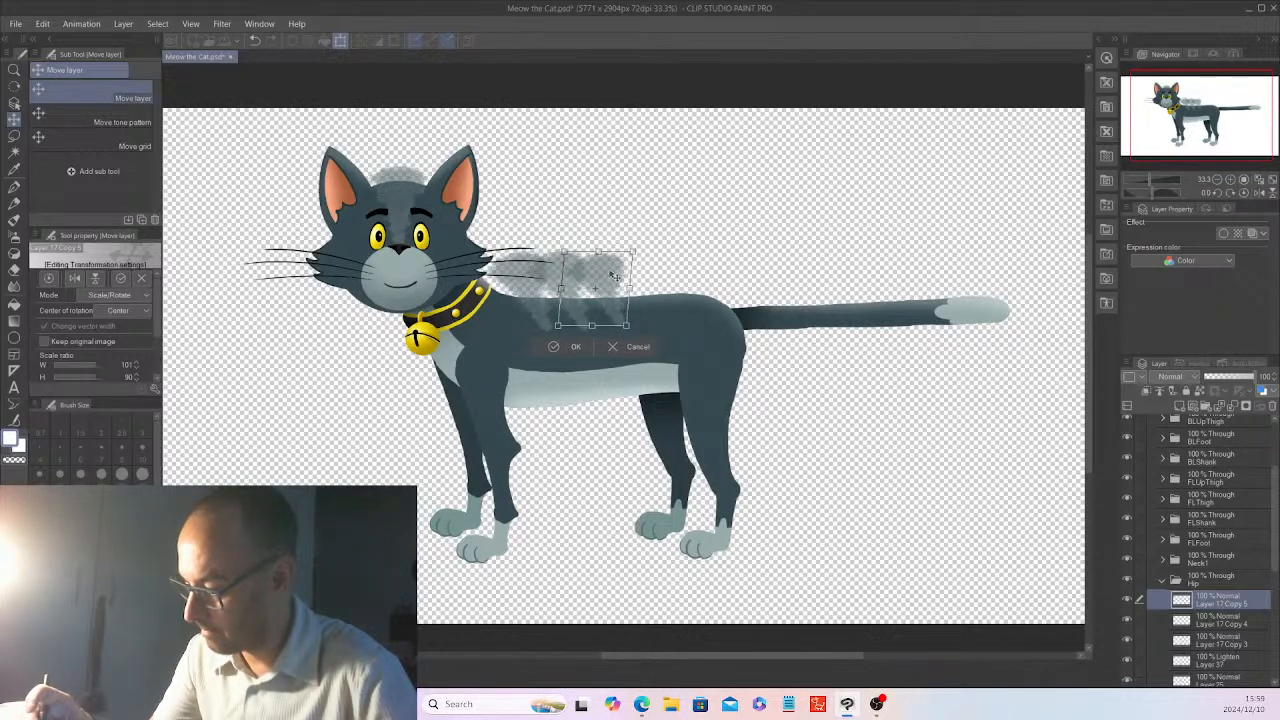
pyautogui.click(565, 345)
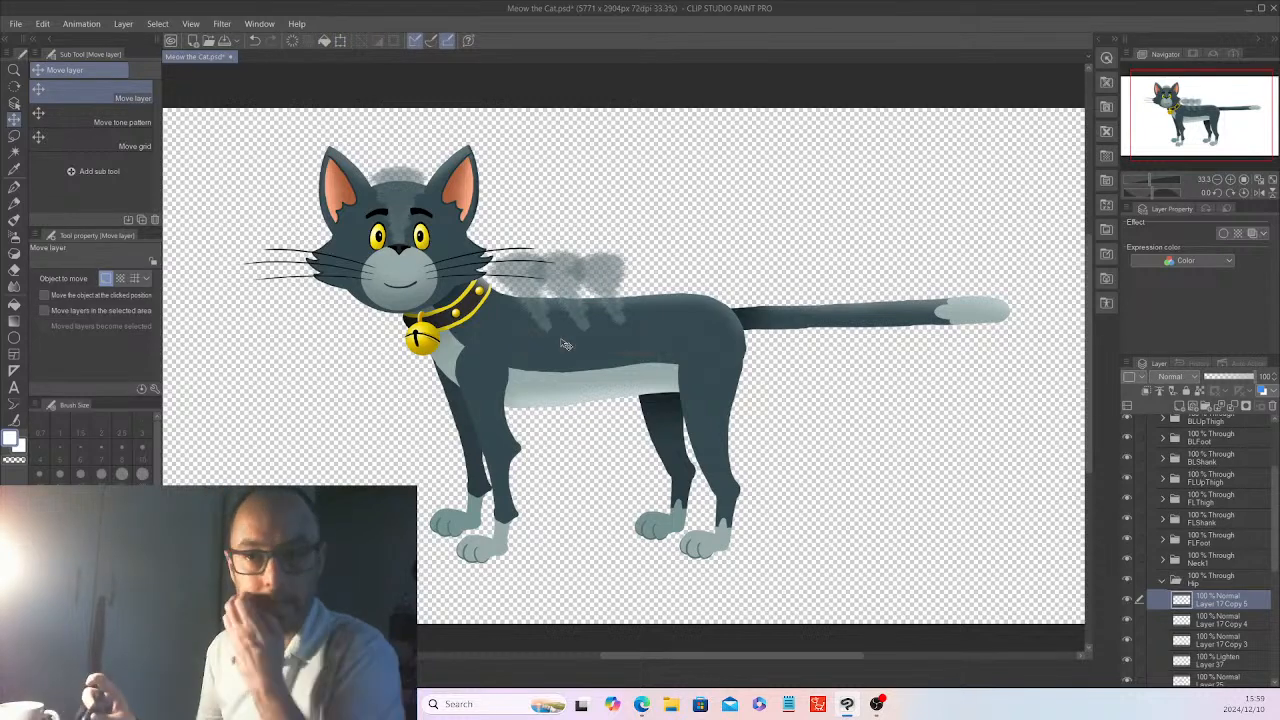
# - Duplicate the third stripe layer, place the copy as a fourth stripe further along the back, and rotate it slightly clockwise
pyautogui.rightClick(1227, 603)
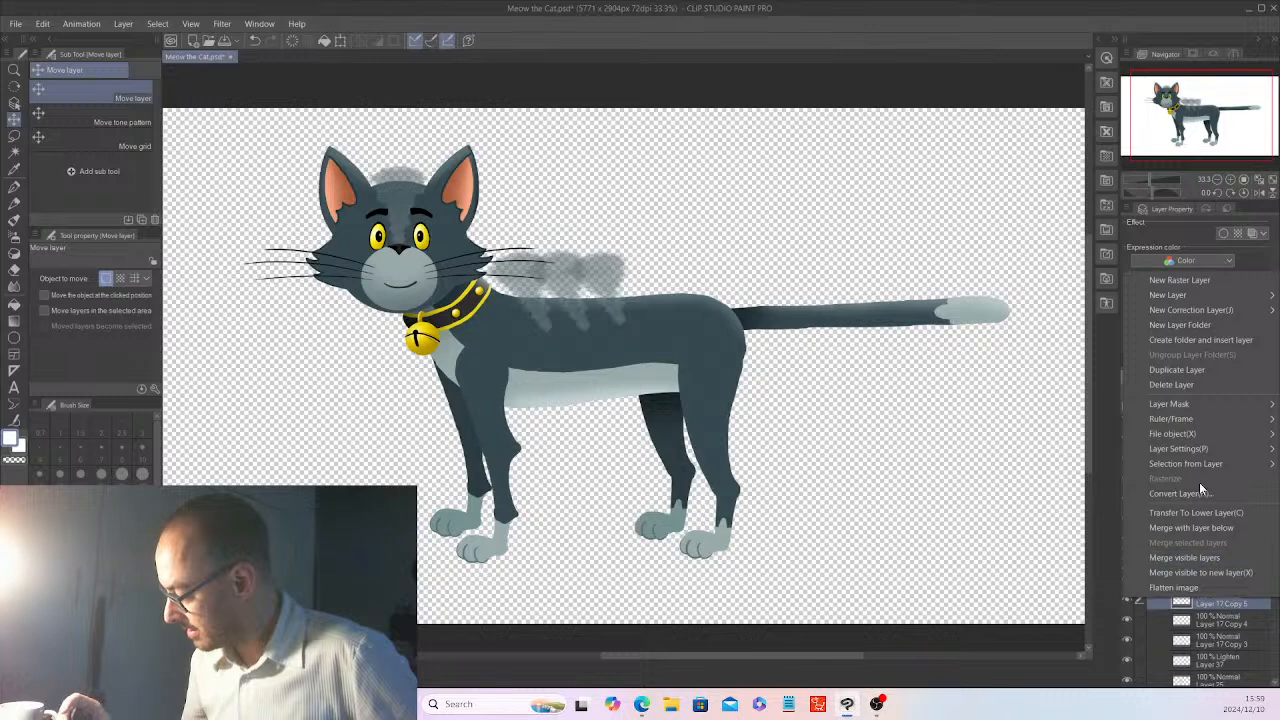
pyautogui.click(1182, 370)
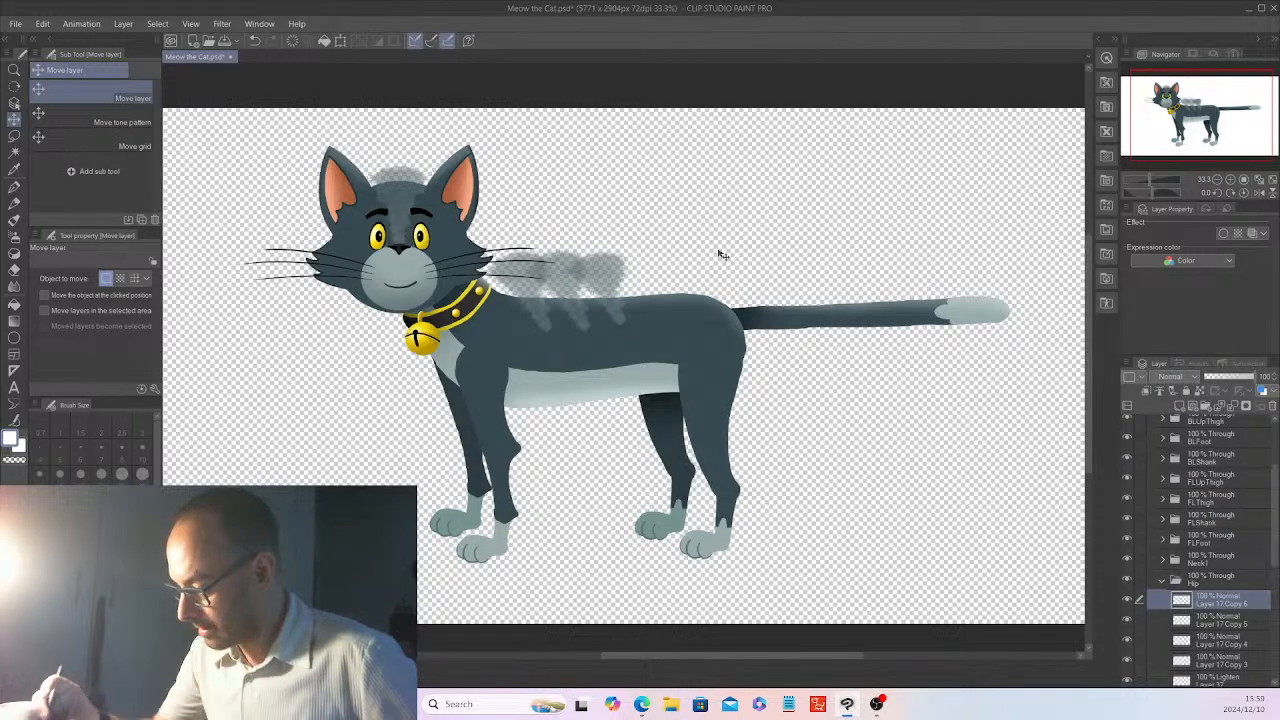
pyautogui.moveTo(720, 252); pyautogui.dragTo(763, 247)
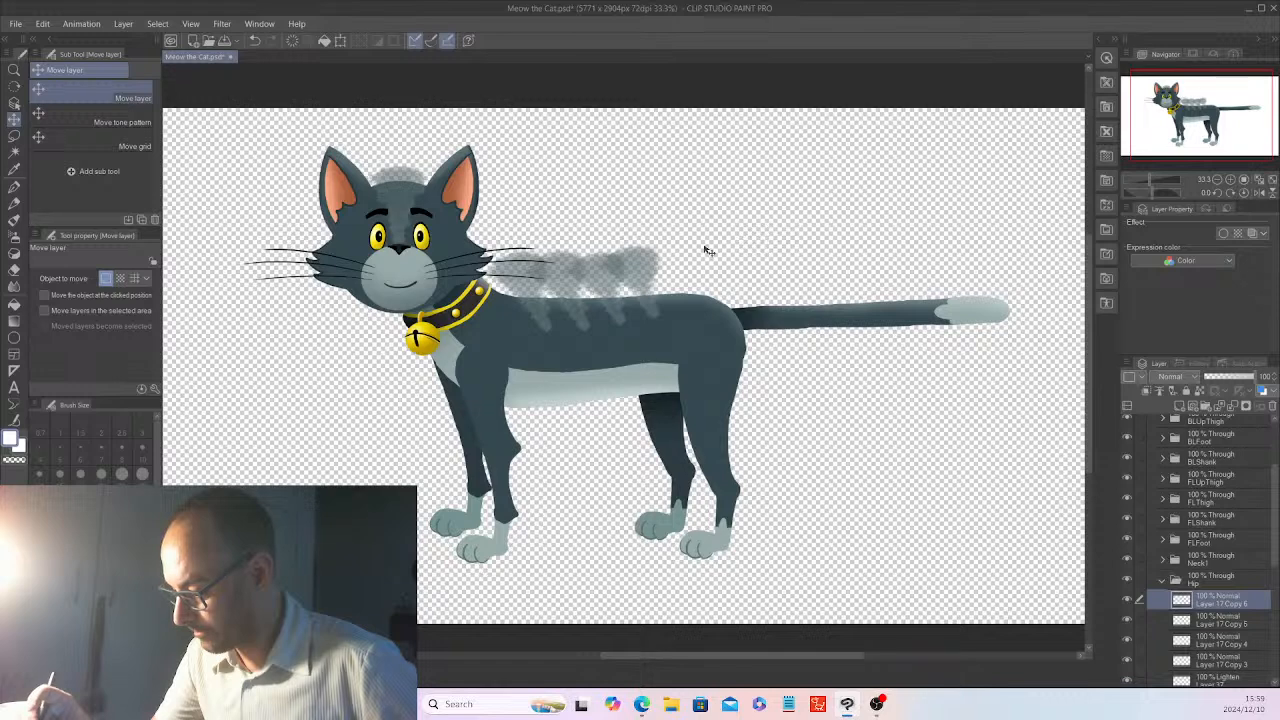
pyautogui.hotkey('ctrl', 't')
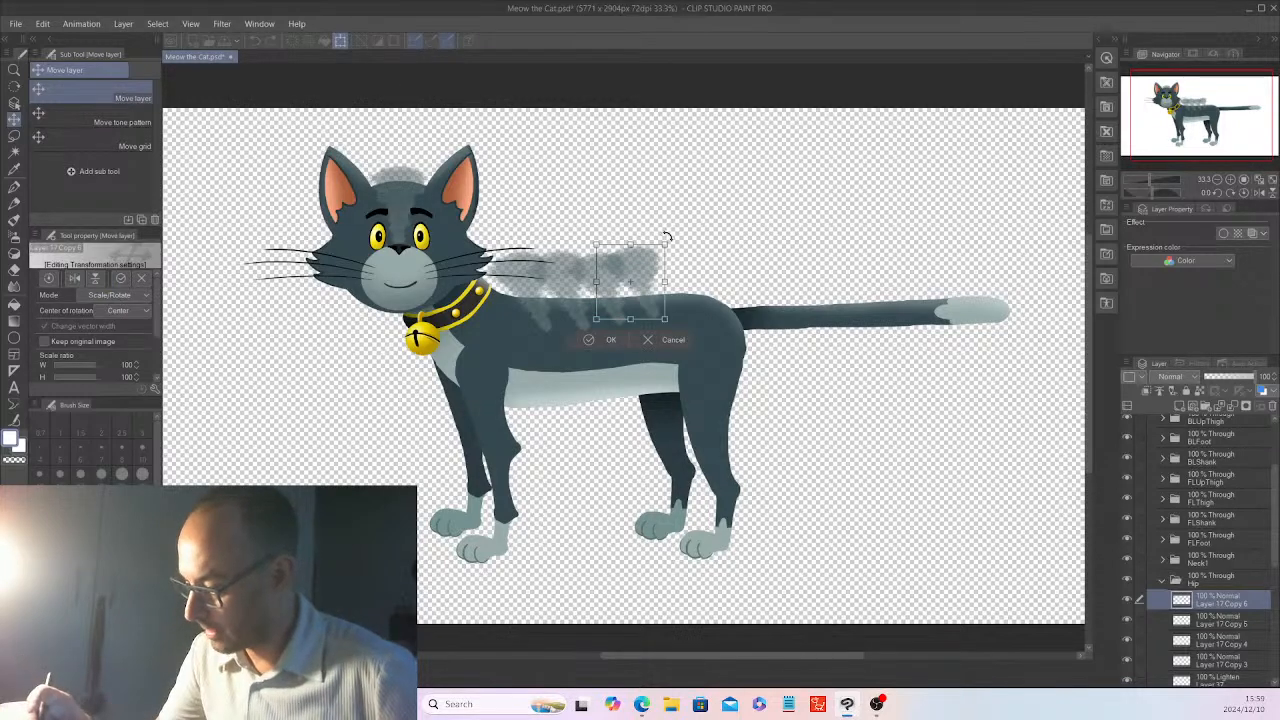
pyautogui.moveTo(667, 237); pyautogui.dragTo(660, 264)
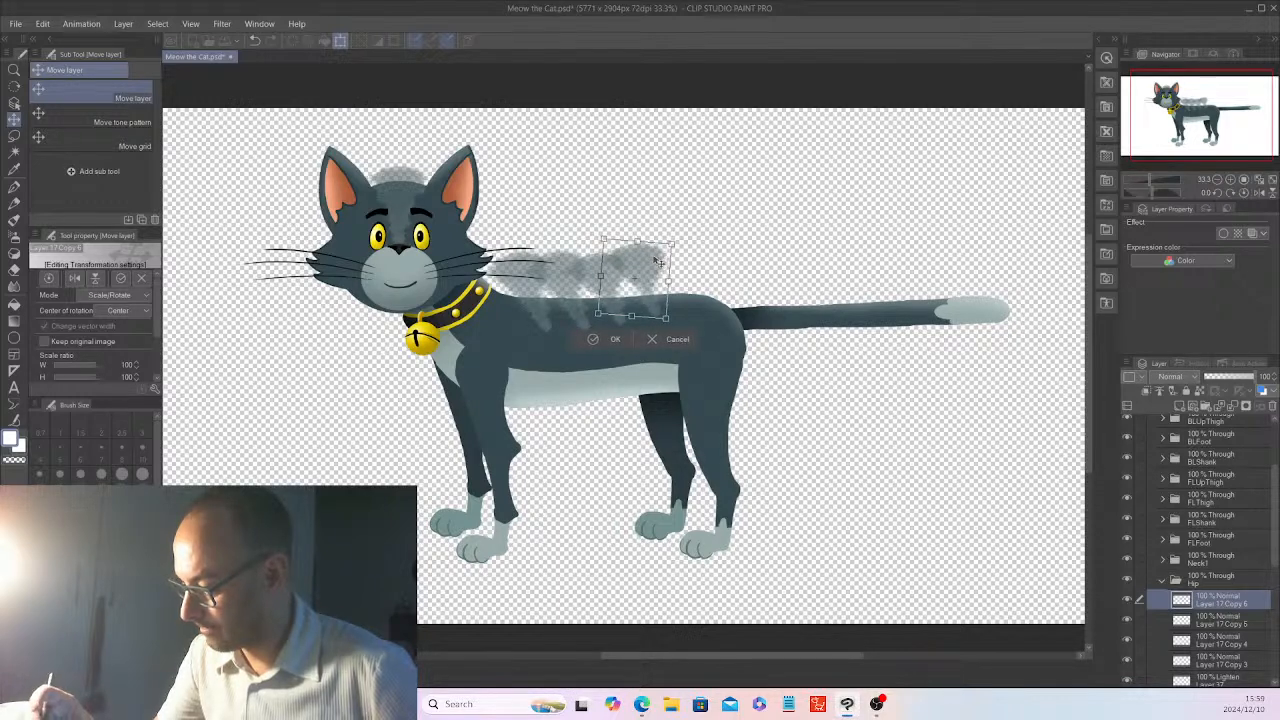
pyautogui.click(615, 339)
# - Duplicate the fourth stripe layer, place the copy as a fifth stripe near the hip, and make it slightly shorter and rotated clockwise
pyautogui.rightClick(1220, 601)
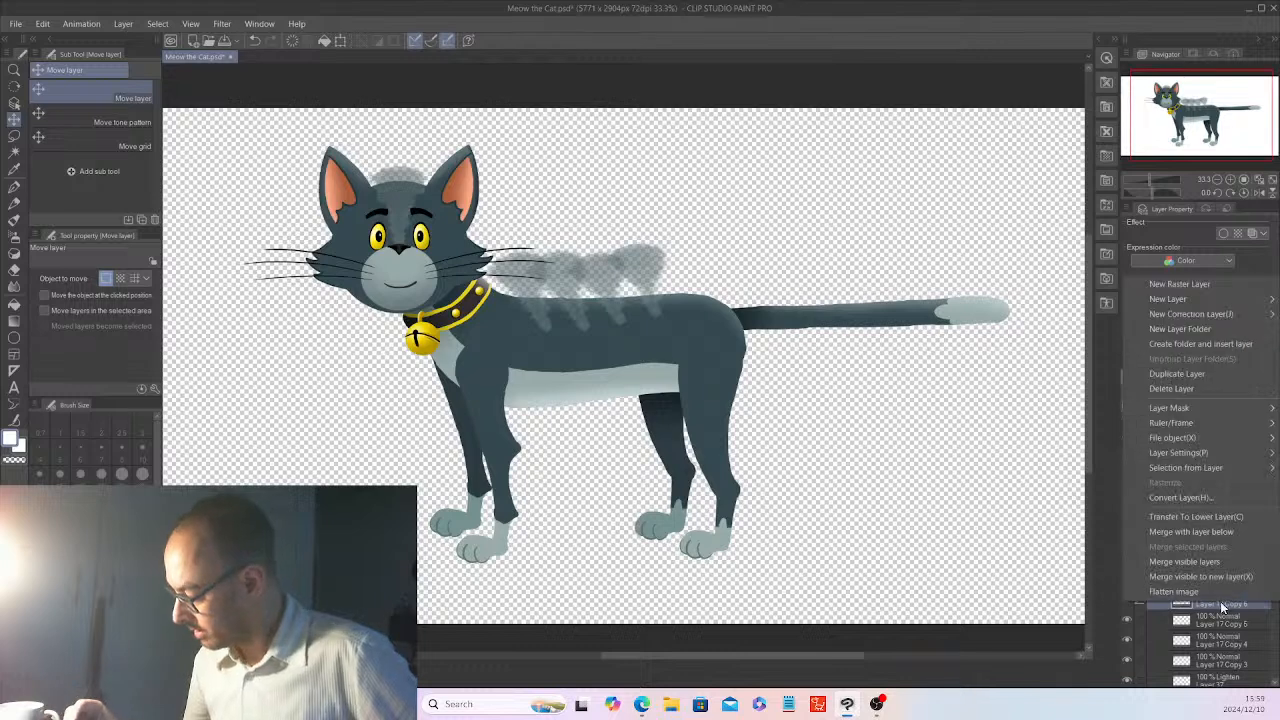
pyautogui.click(1204, 374)
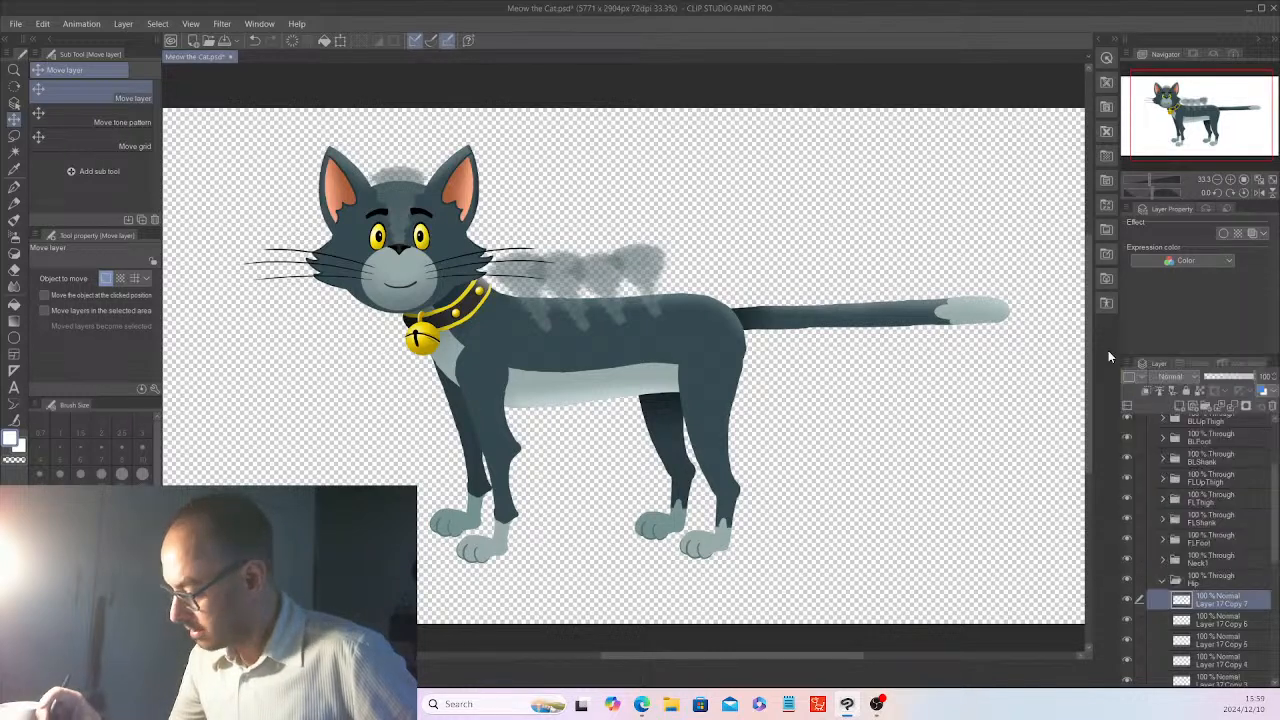
pyautogui.moveTo(725, 259); pyautogui.dragTo(772, 250)
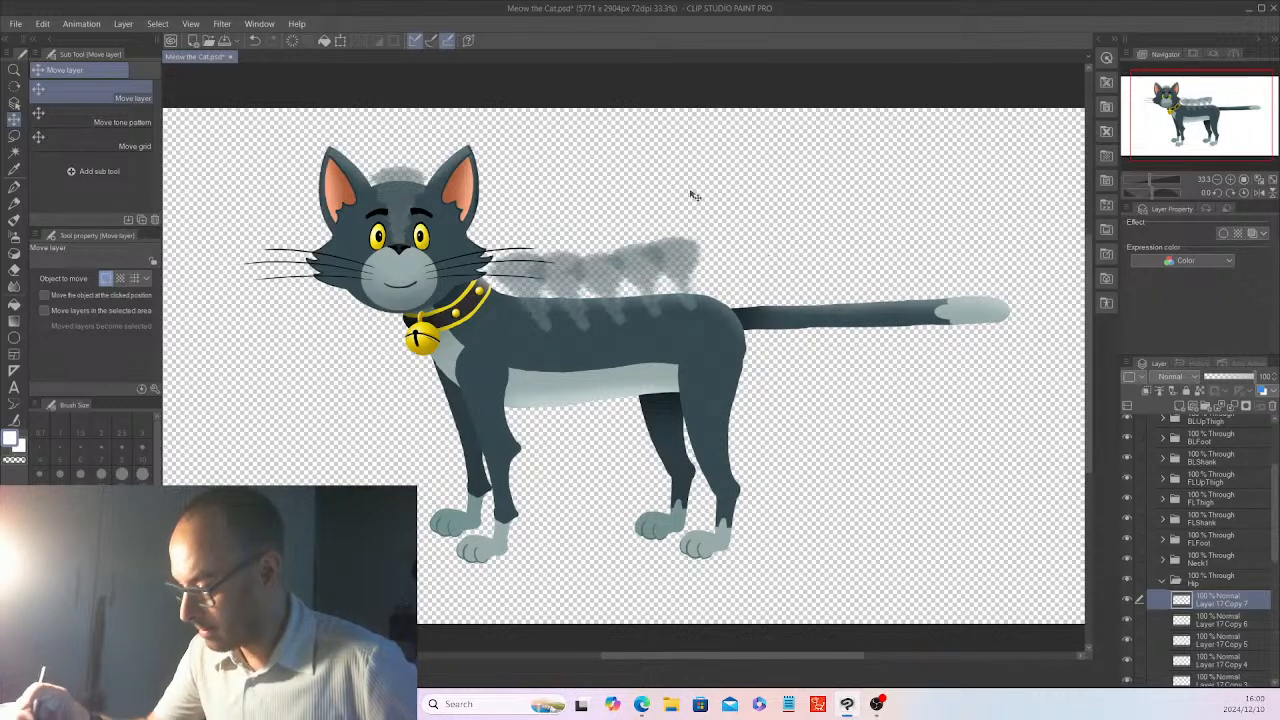
pyautogui.hotkey('ctrl', 't')
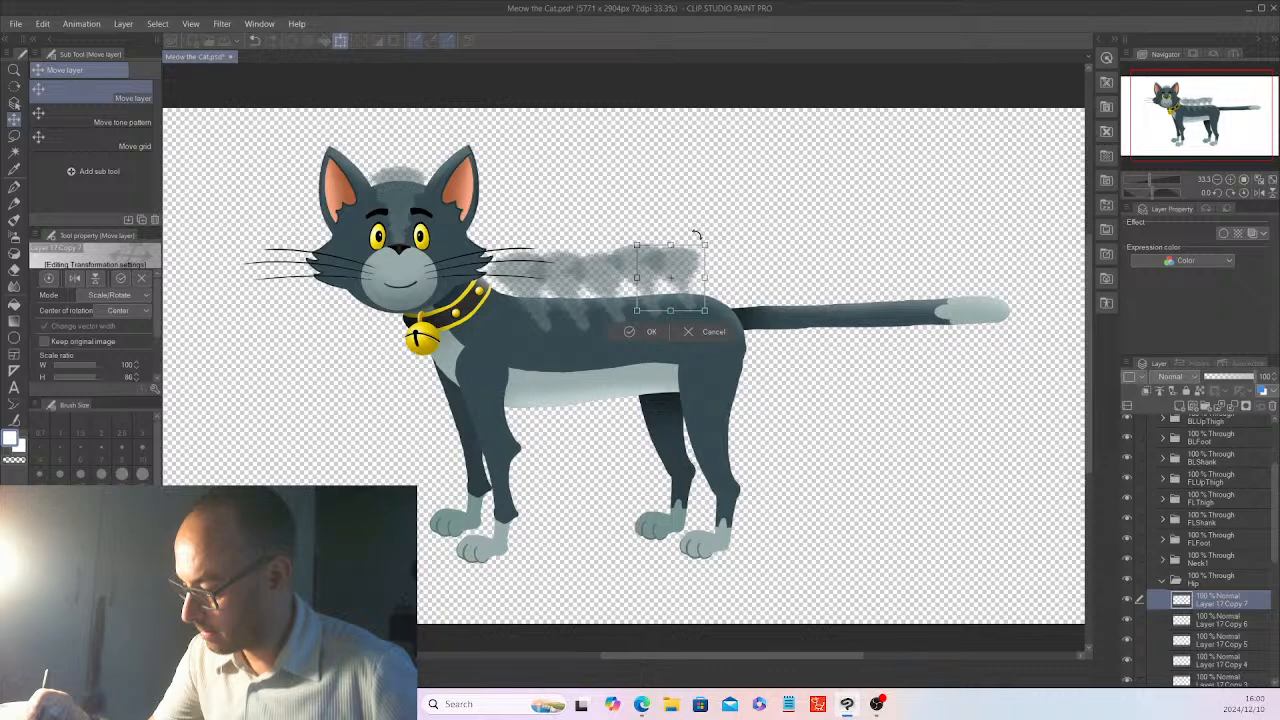
pyautogui.moveTo(706, 236); pyautogui.dragTo(691, 262)
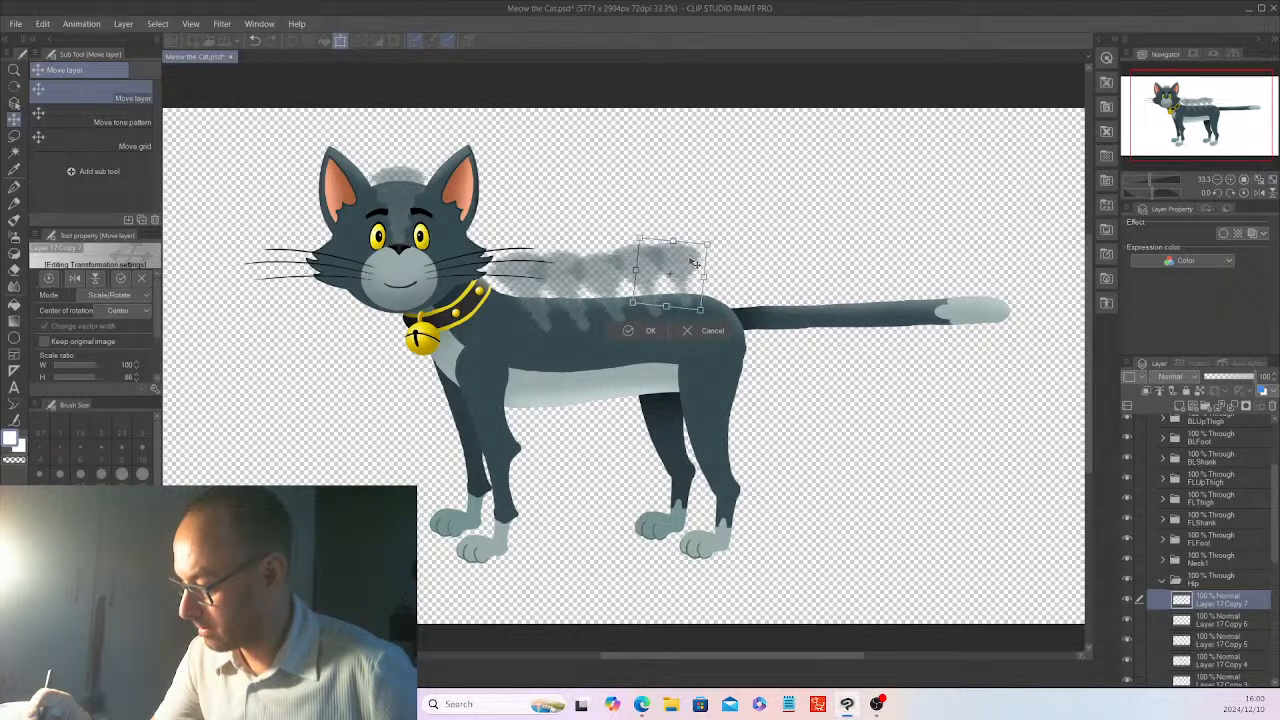
pyautogui.click(646, 316)
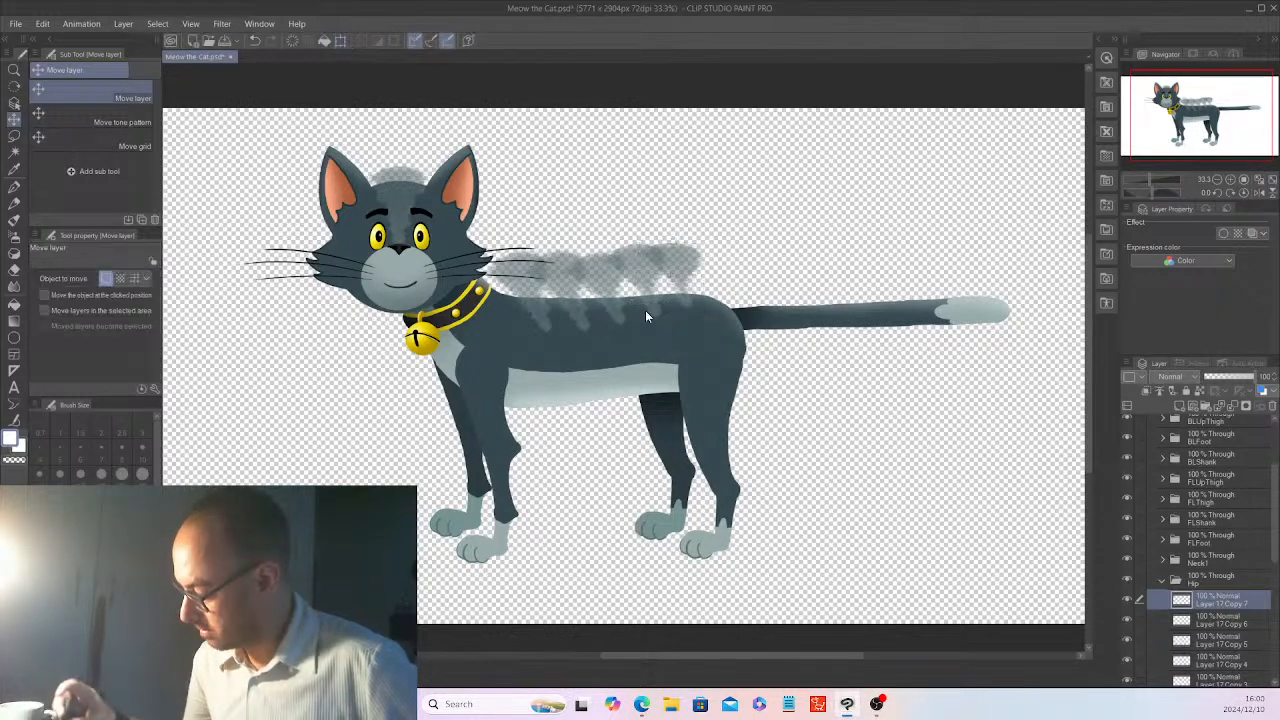
# - Duplicate the fifth stripe layer, place the copy as a sixth stripe above the rump, and rotate it clockwise to follow the curve
pyautogui.rightClick(1229, 602)
pyautogui.click(1192, 374)
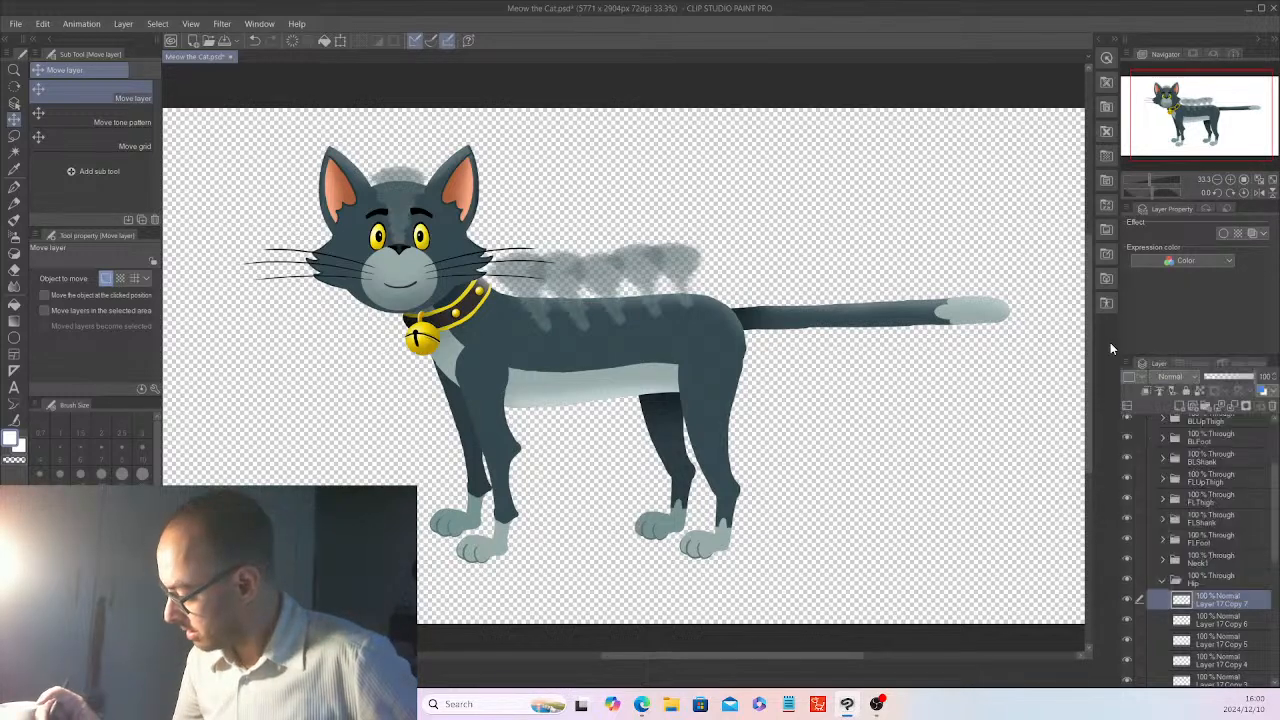
pyautogui.moveTo(757, 258); pyautogui.dragTo(780, 256)
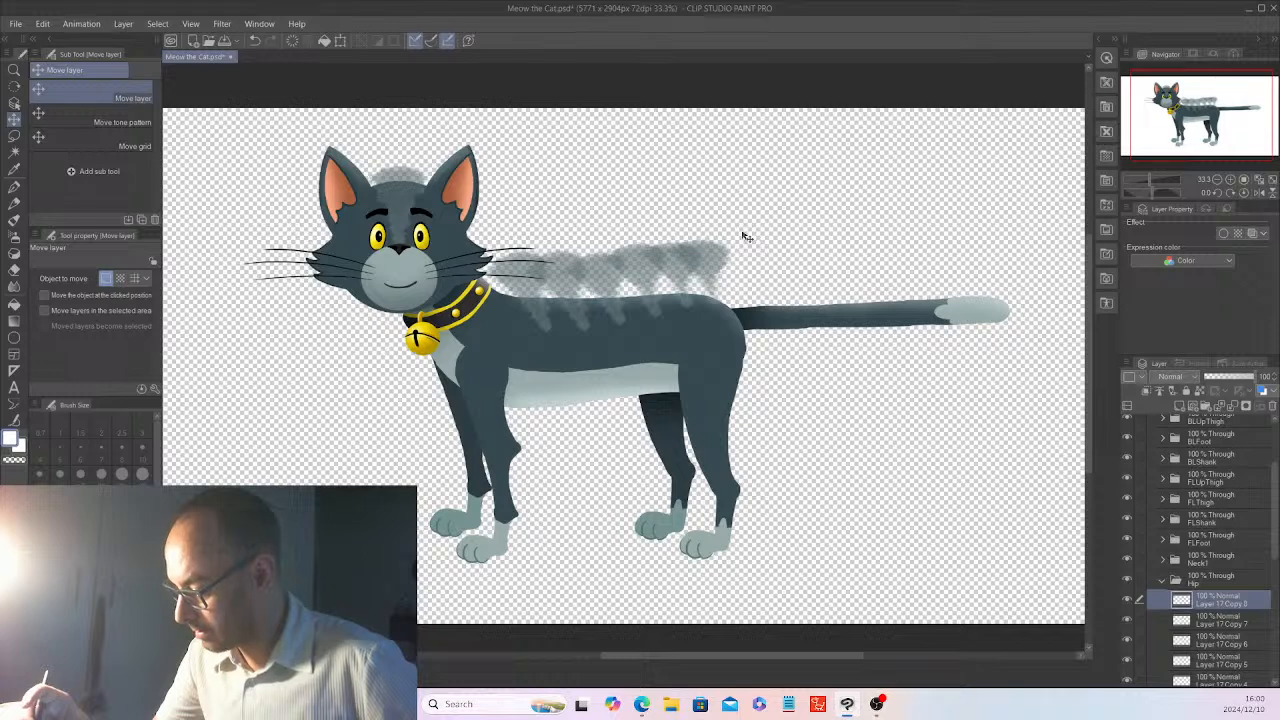
pyautogui.click(340, 40)
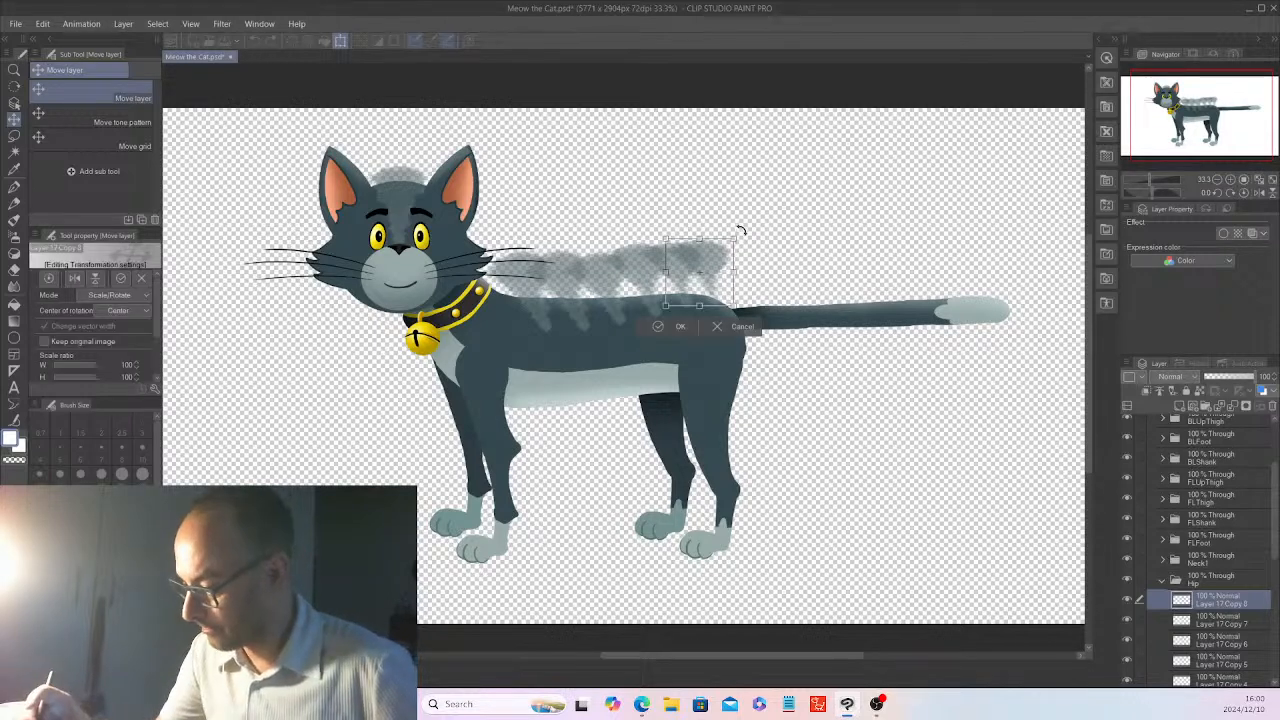
pyautogui.moveTo(753, 237); pyautogui.dragTo(732, 265)
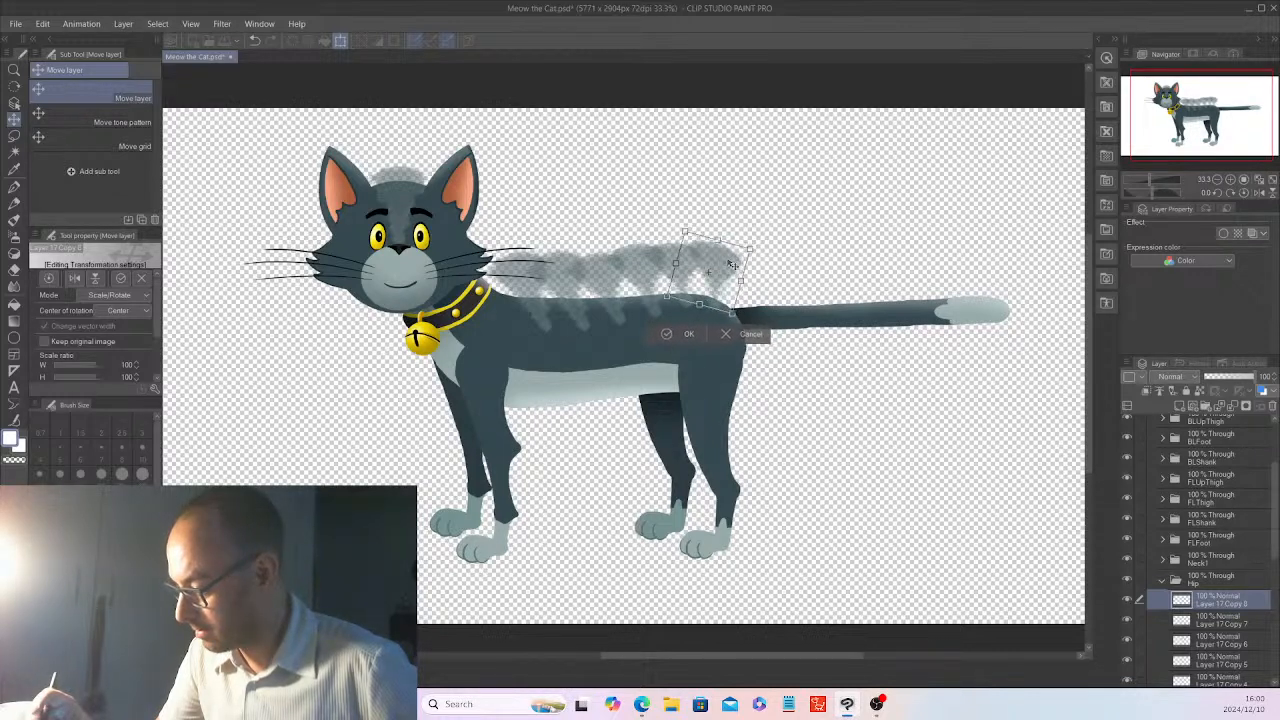
pyautogui.click(692, 331)
# - Auto-select the torso shape on Layer 24 in the Hip folder and invert the selection
pyautogui.scroll(-3, 1273, 553)
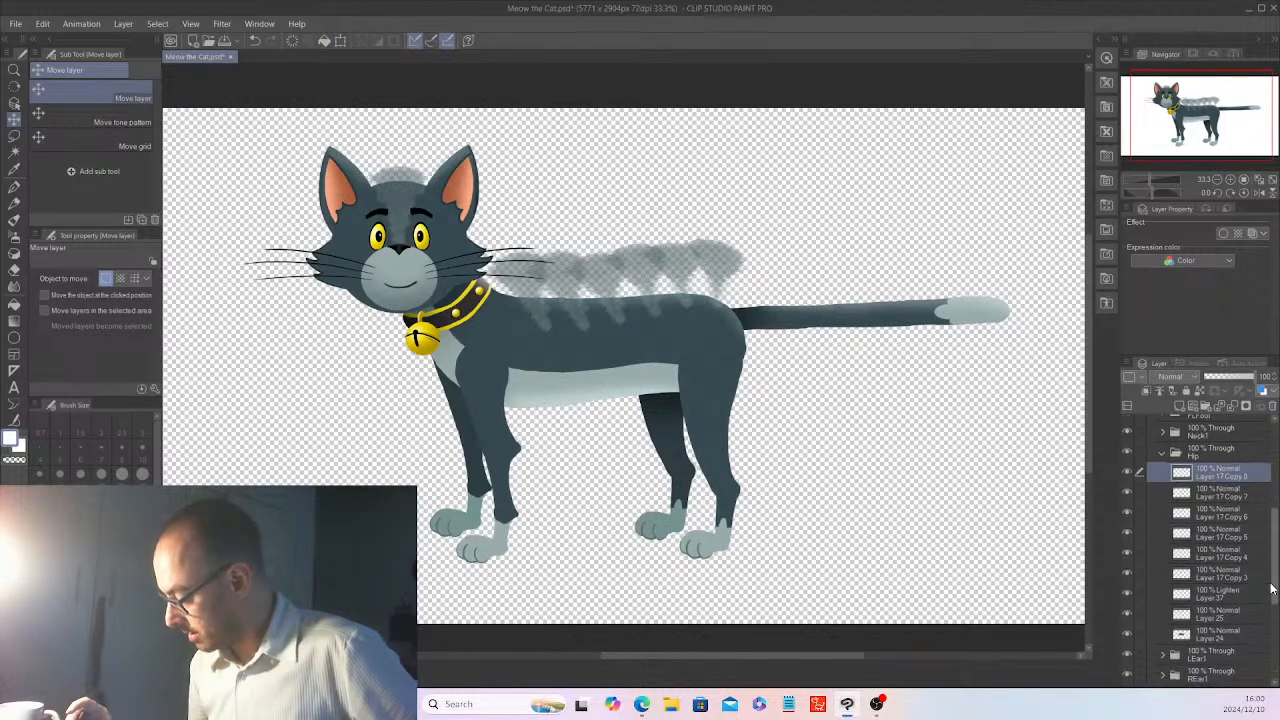
pyautogui.click(1222, 630)
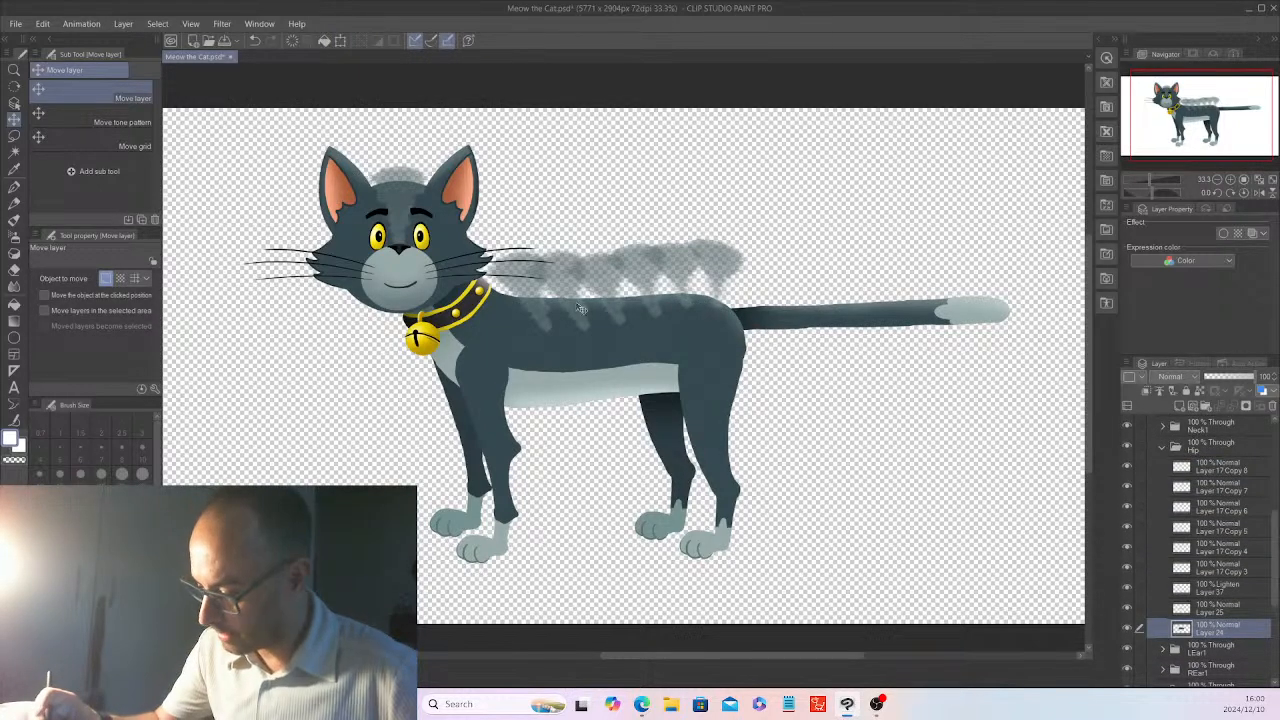
pyautogui.click(14, 151)
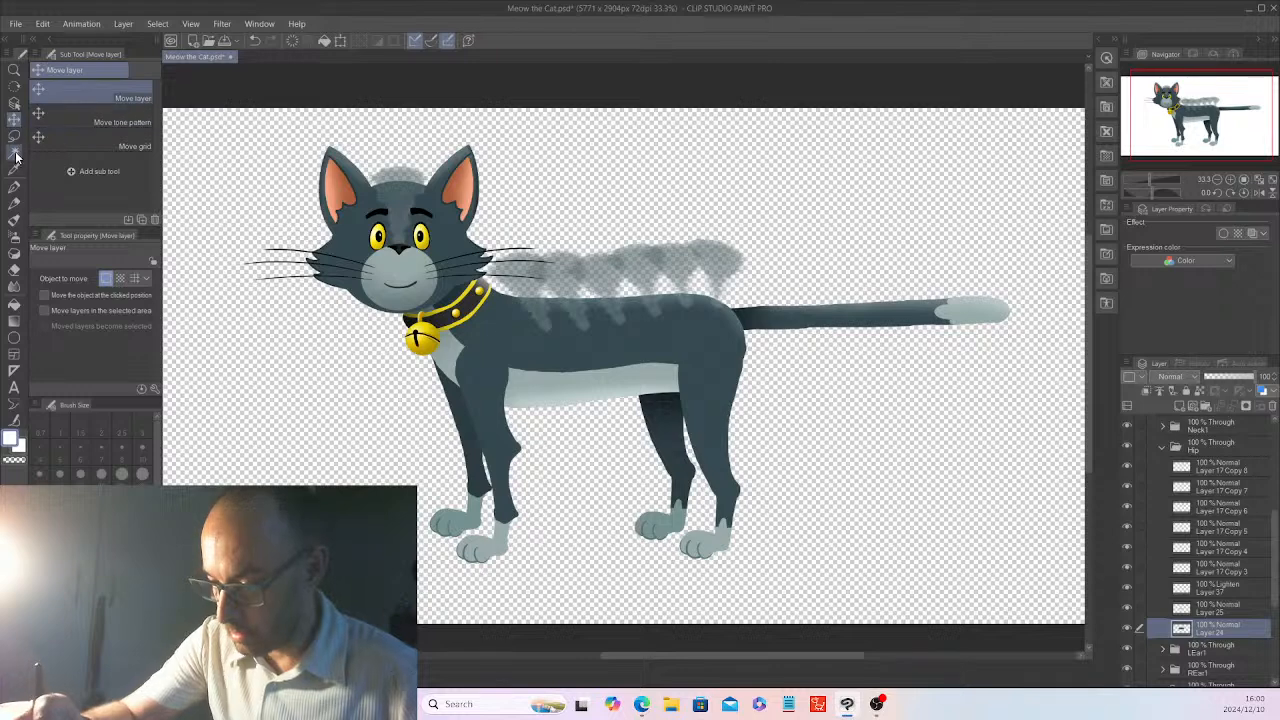
pyautogui.click(647, 333)
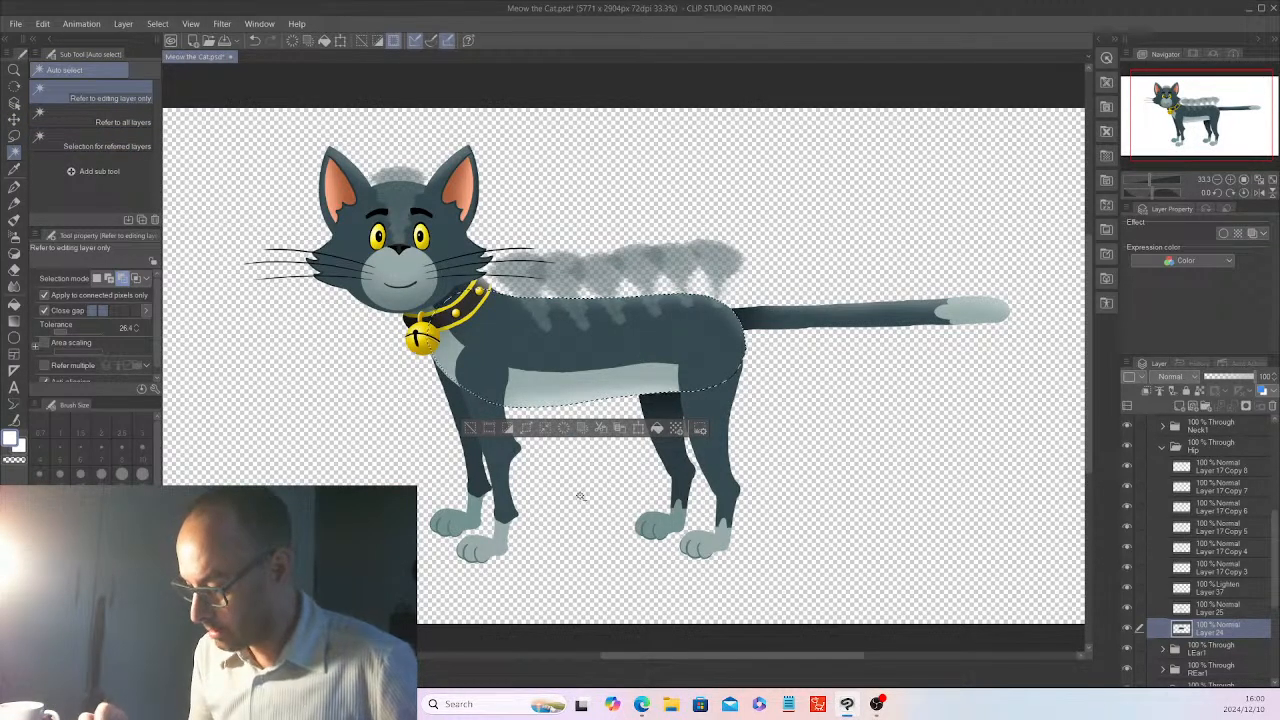
pyautogui.click(508, 430)
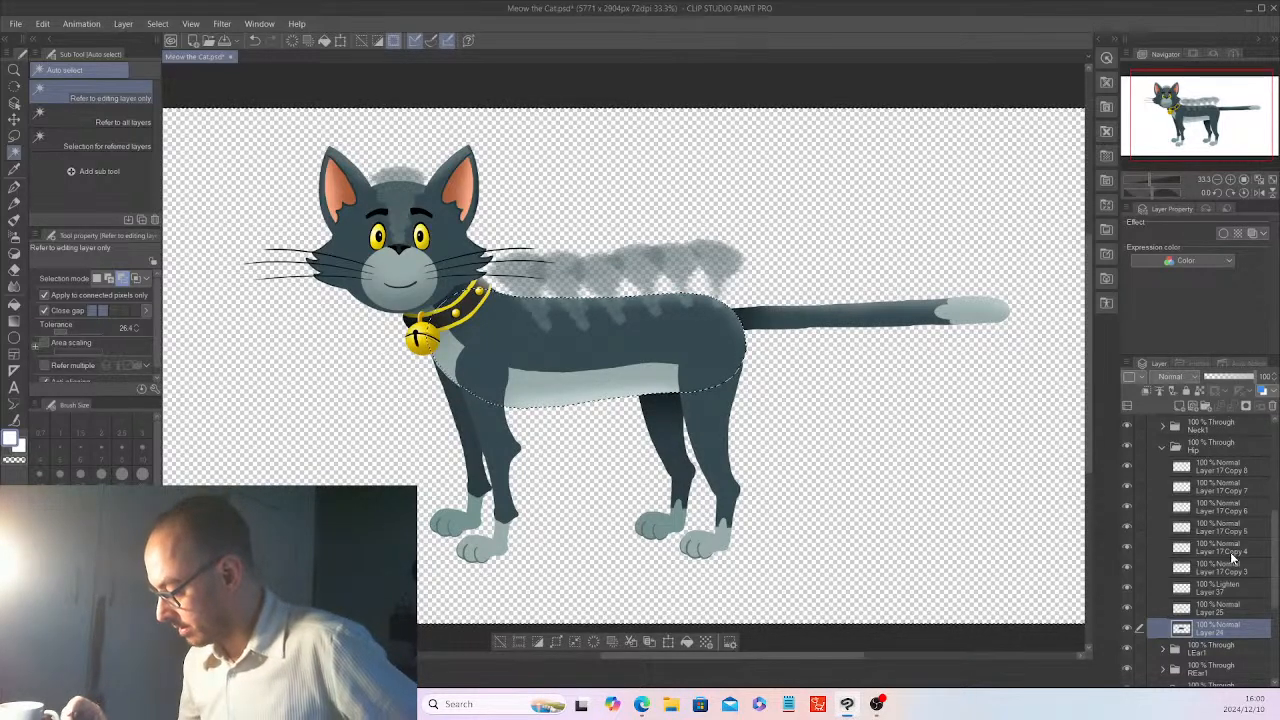
# - Delete the parts of the stripes outside the torso on Layer 17 Copy 8 and the stripe layers below it, down to Copy 4
pyautogui.click(1233, 470)
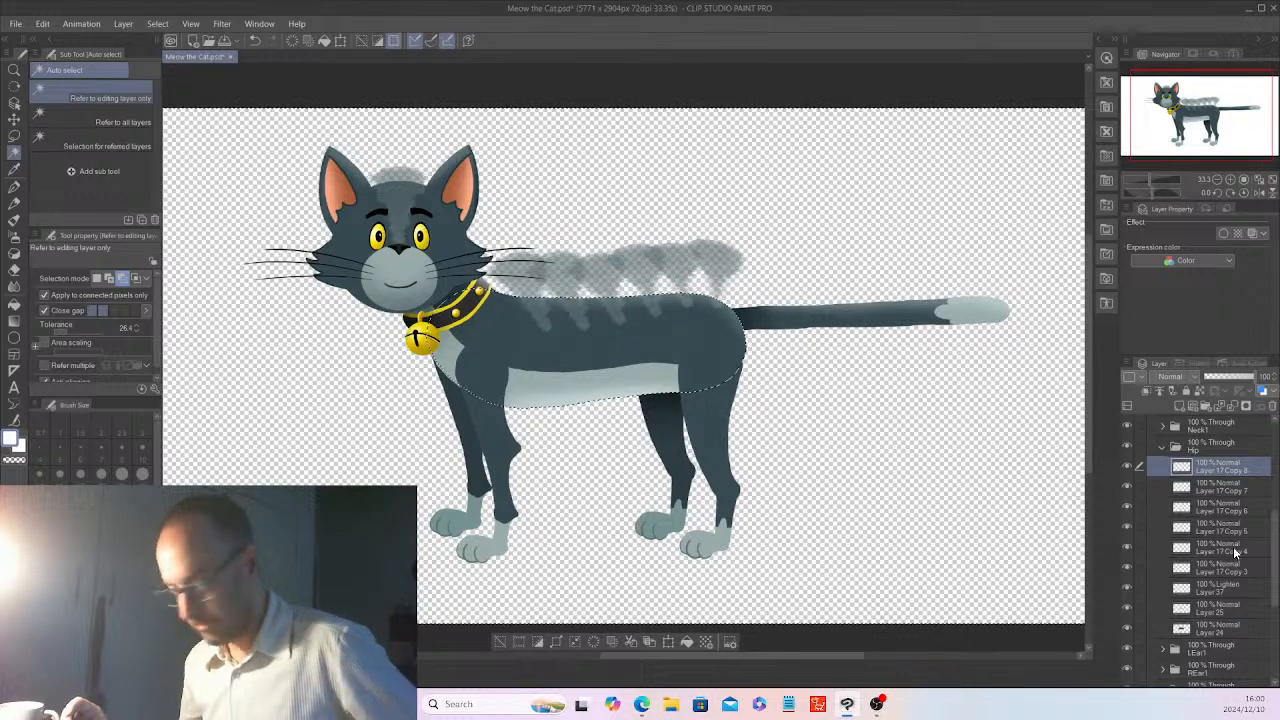
pyautogui.click(596, 640)
pyautogui.click(1238, 490)
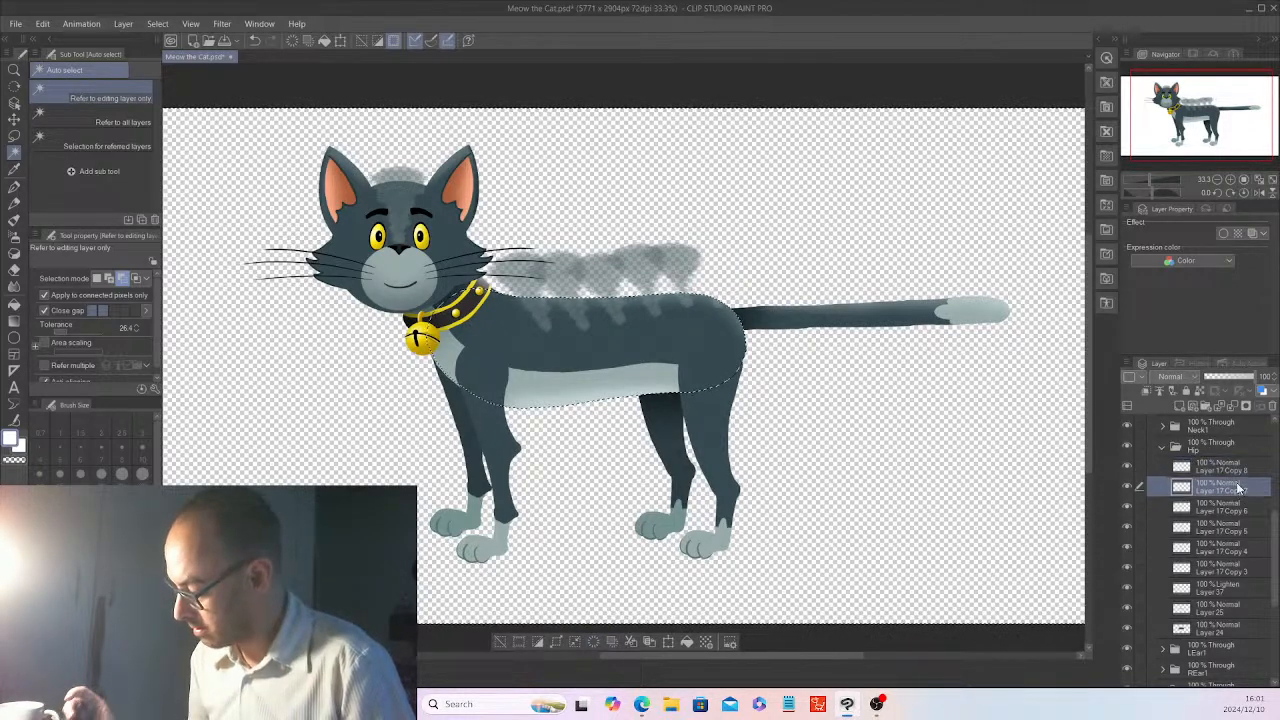
pyautogui.click(595, 641)
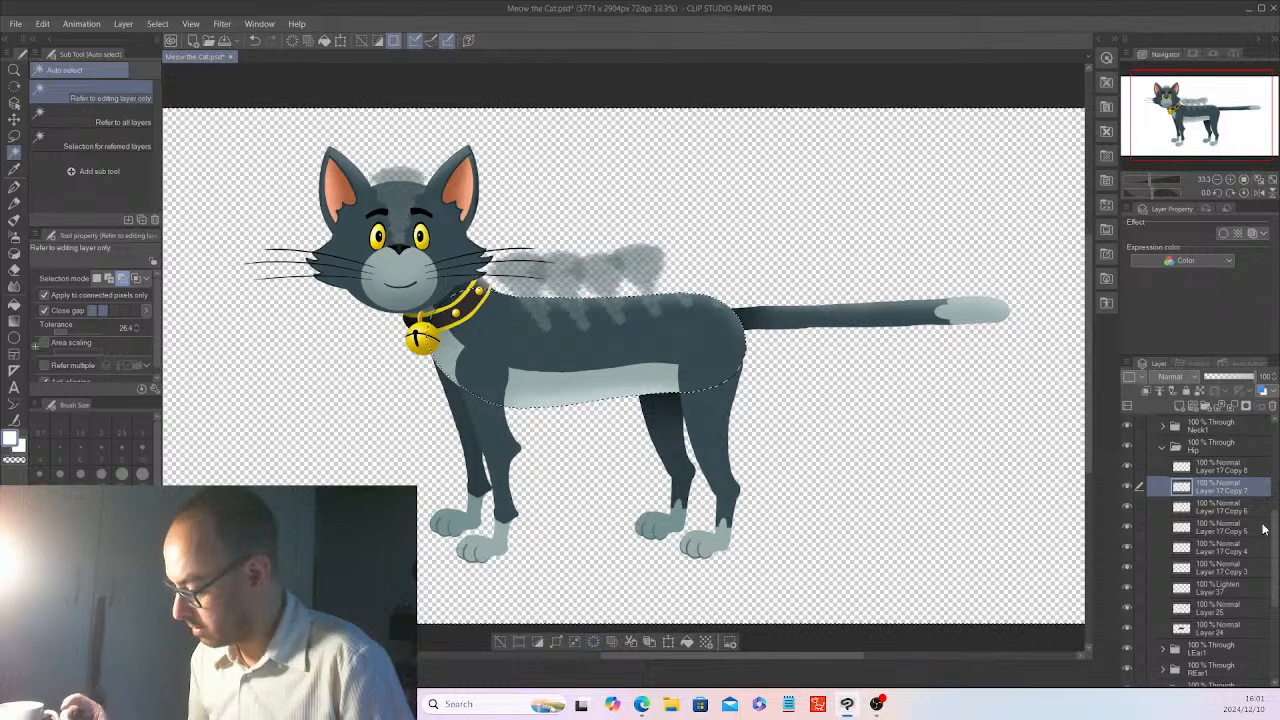
pyautogui.click(1238, 510)
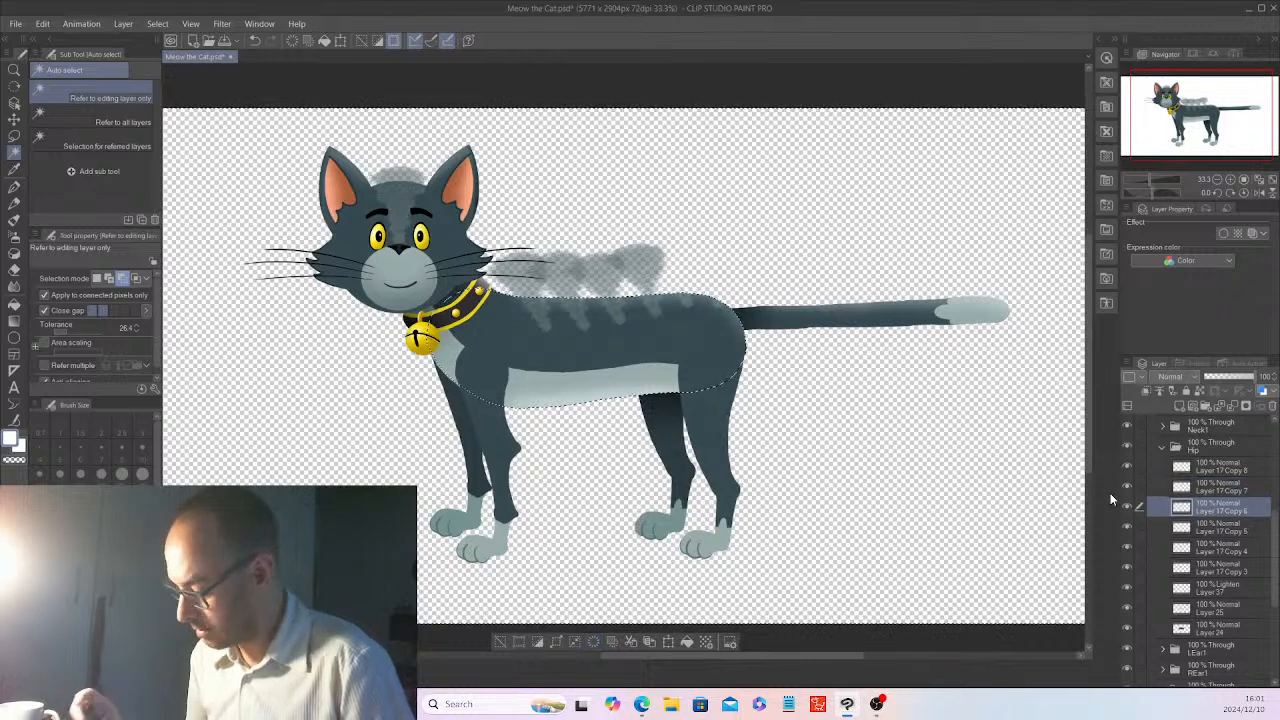
pyautogui.click(596, 641)
pyautogui.click(1225, 531)
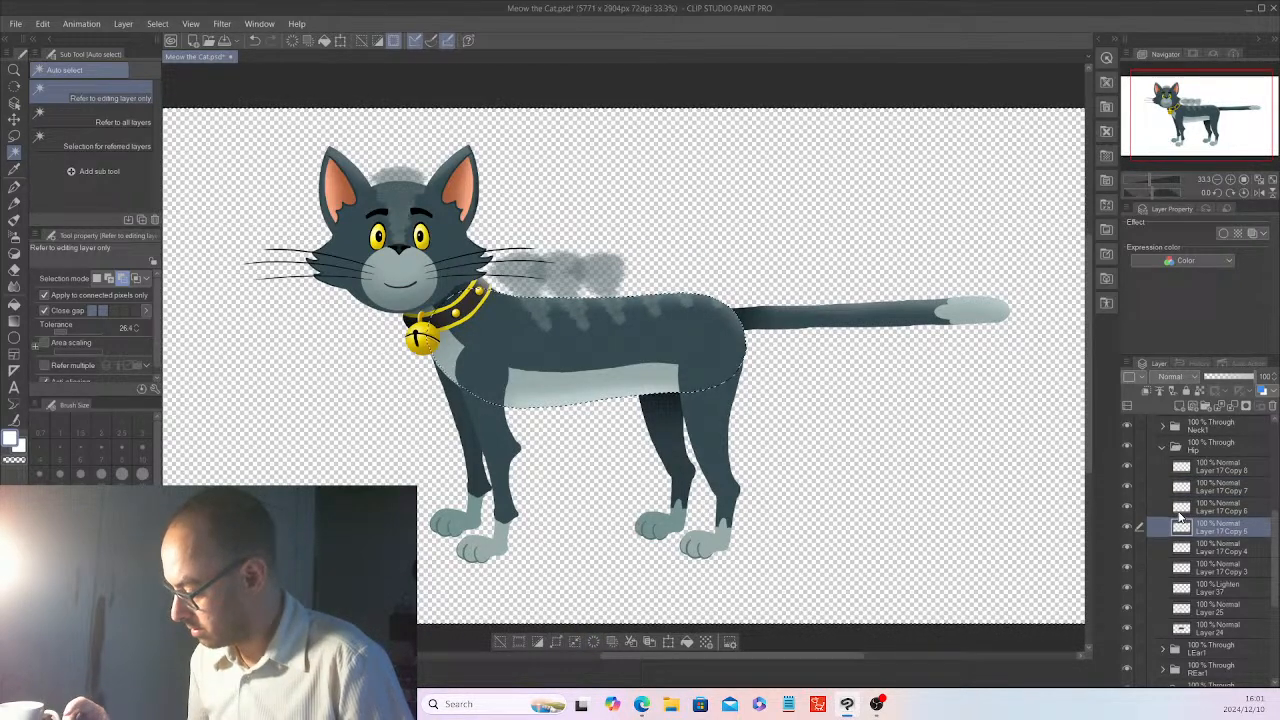
pyautogui.click(596, 642)
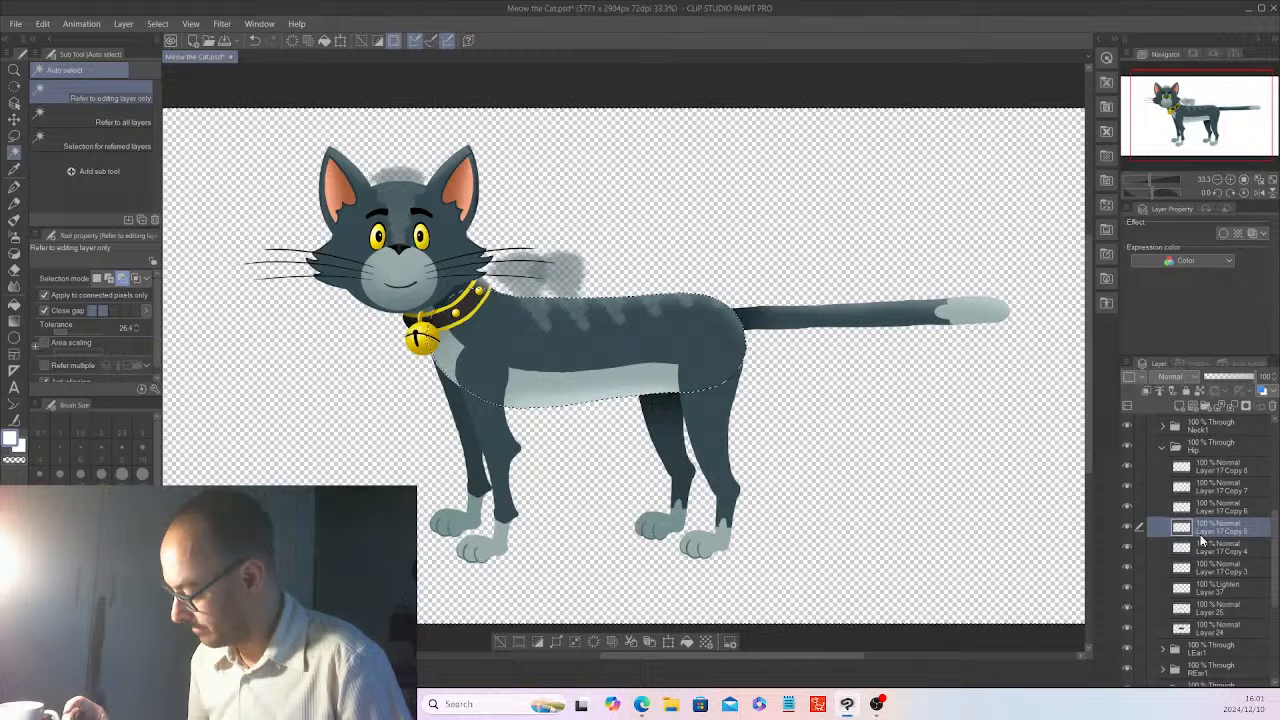
pyautogui.click(1225, 550)
pyautogui.click(596, 642)
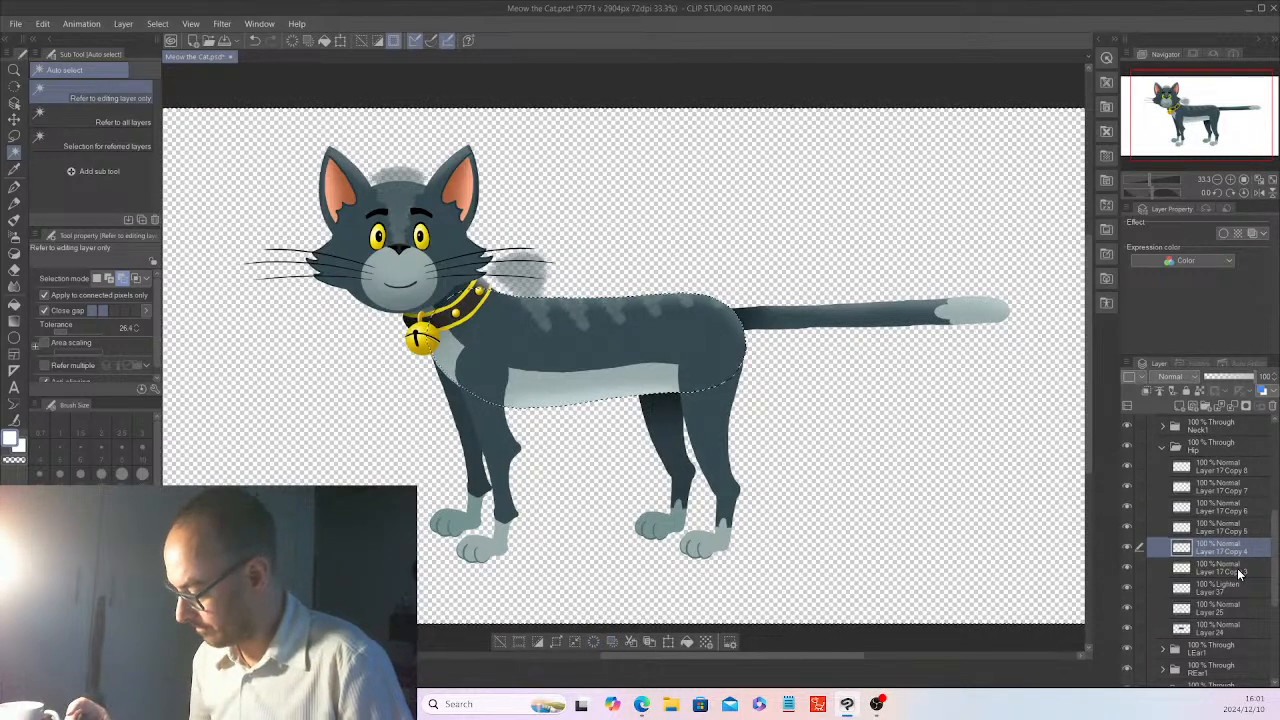
# - Delete the part of the stripe outside the torso on Layer 17 Copy 3 and clear the selection
pyautogui.click(1225, 569)
pyautogui.click(596, 642)
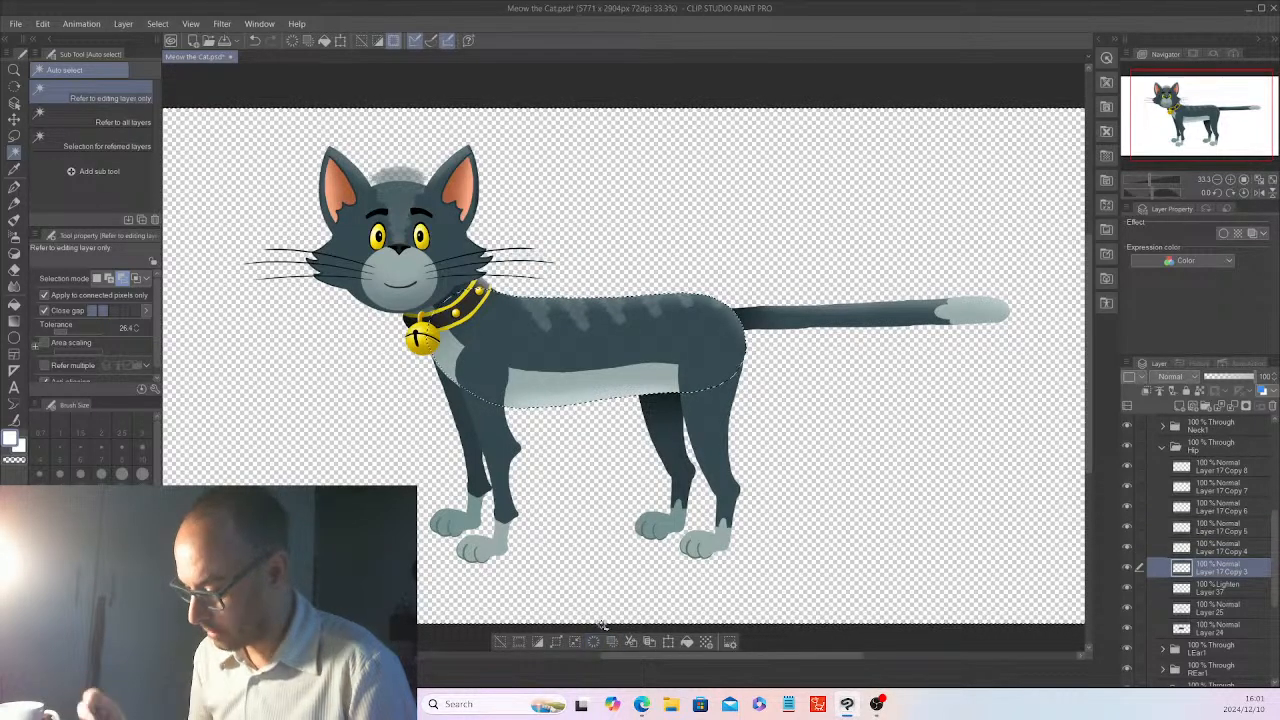
pyautogui.click(518, 642)
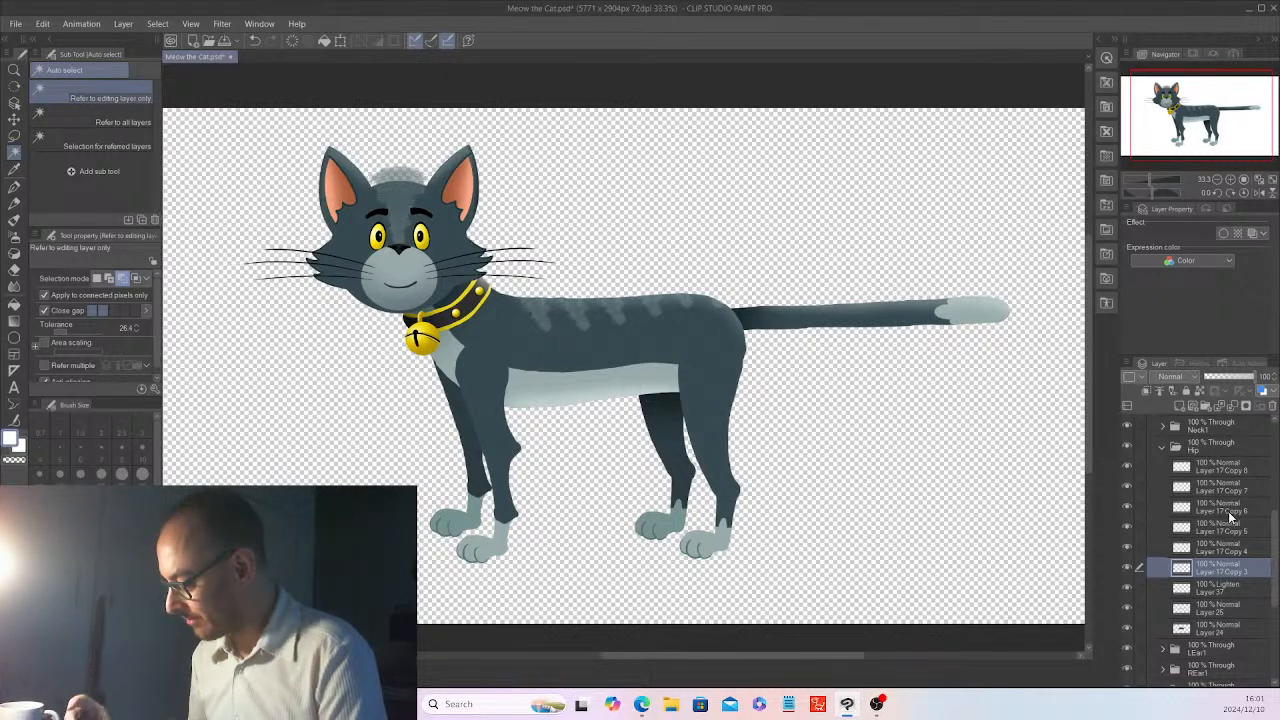
# - Move the six stripe layers, Layer 17 Copy 3 to Copy 8, directly above Layer 24 in the Hip folder and set their opacity to 48%
pyautogui.keyDown('shift'); pyautogui.click(1234, 468); pyautogui.keyUp('shift')
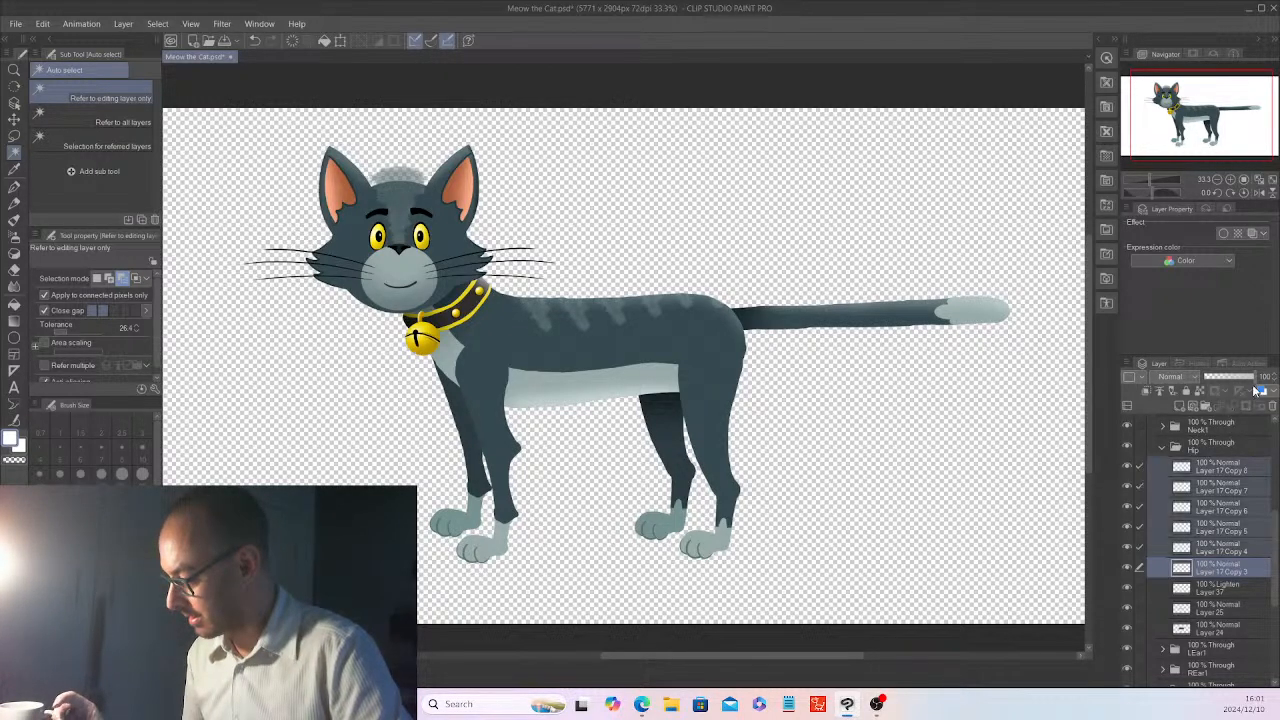
pyautogui.moveTo(1257, 377); pyautogui.dragTo(1237, 385)
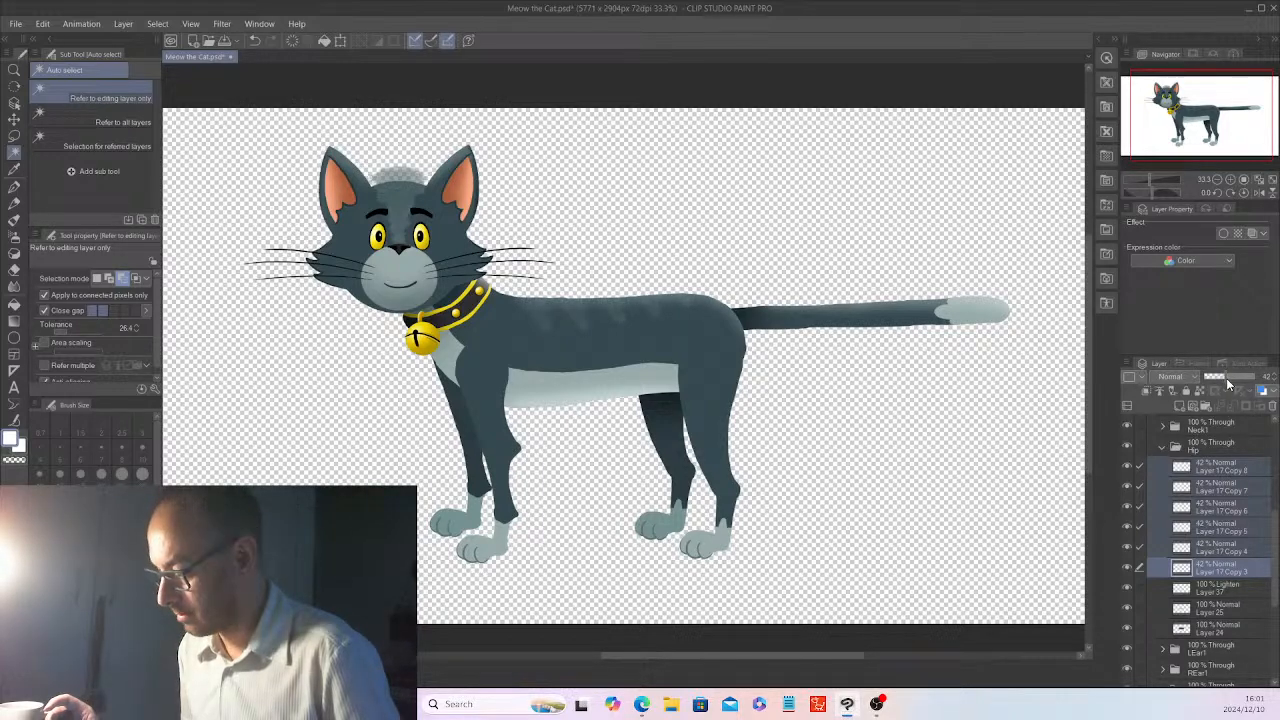
pyautogui.moveTo(1226, 378); pyautogui.dragTo(1232, 383)
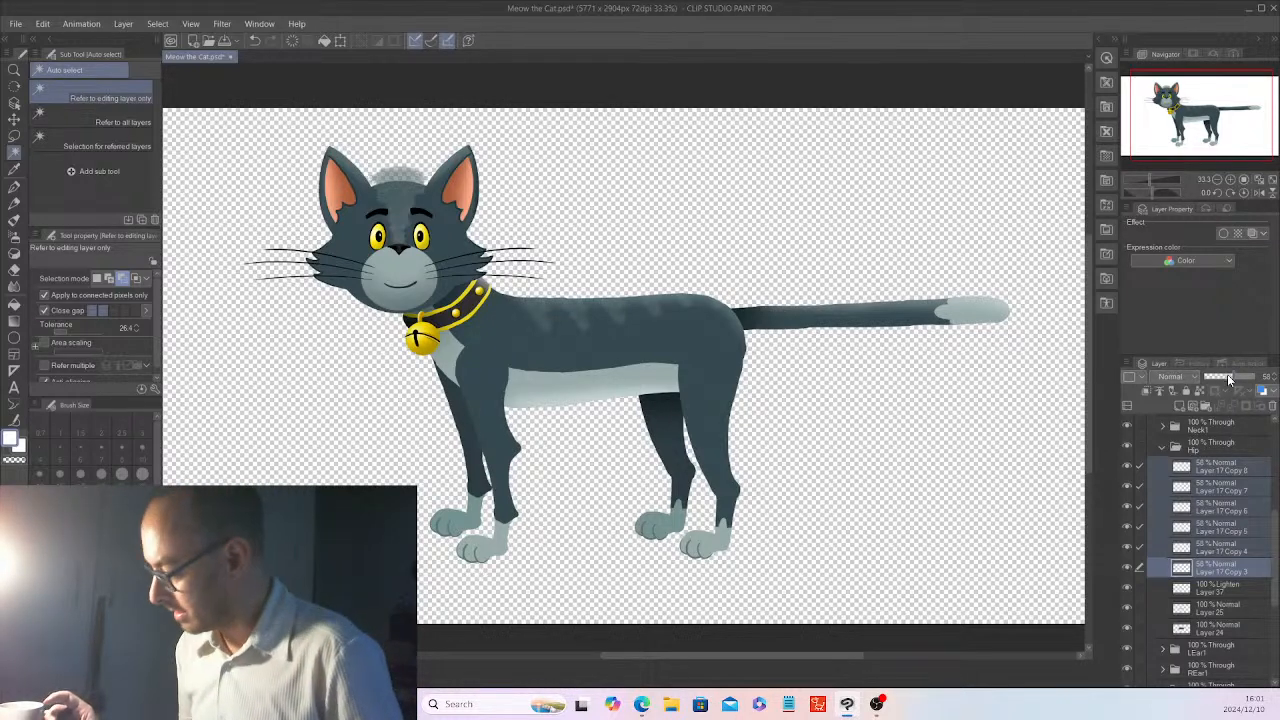
pyautogui.click(1225, 376)
pyautogui.click(1218, 376)
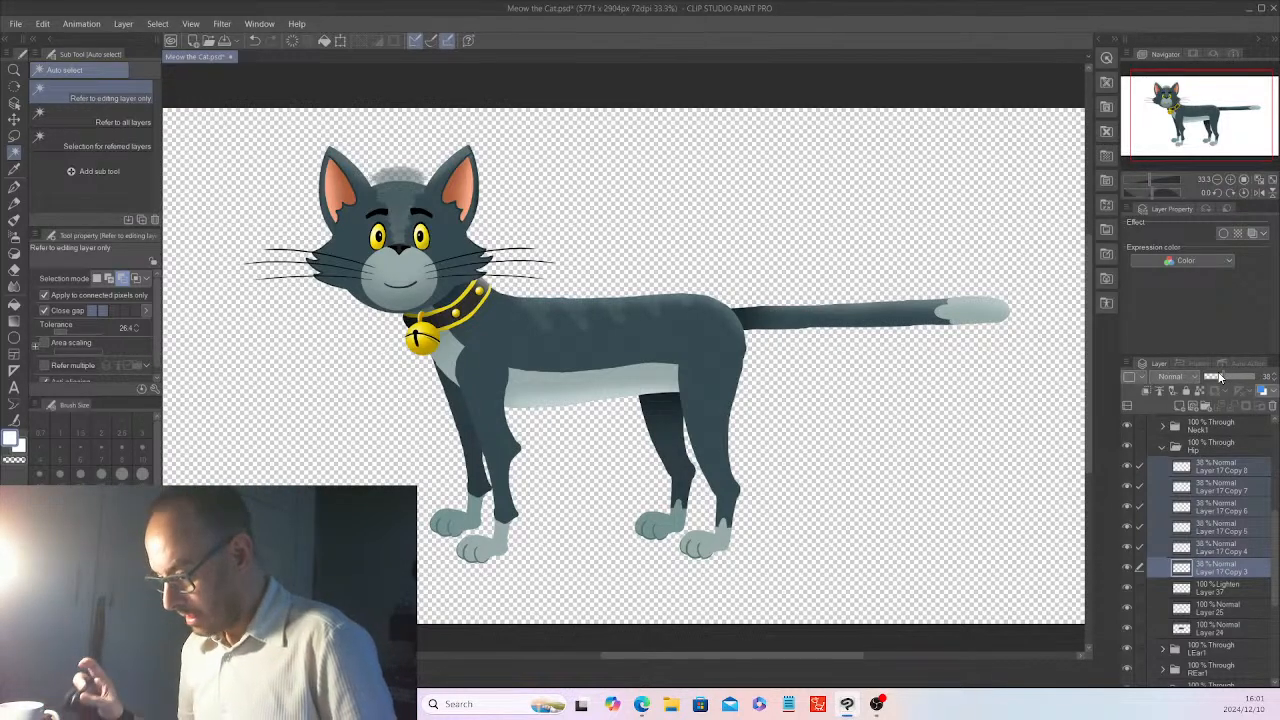
pyautogui.moveTo(1235, 575); pyautogui.dragTo(1230, 614)
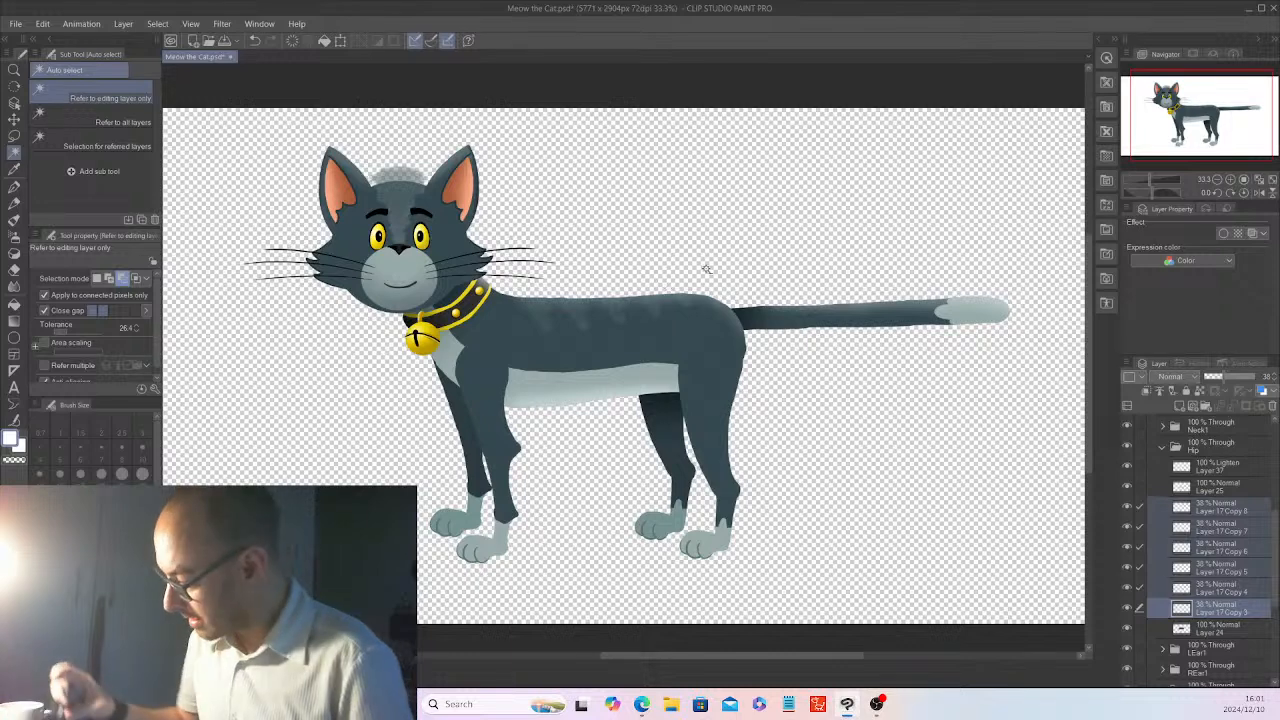
pyautogui.click(1224, 376)
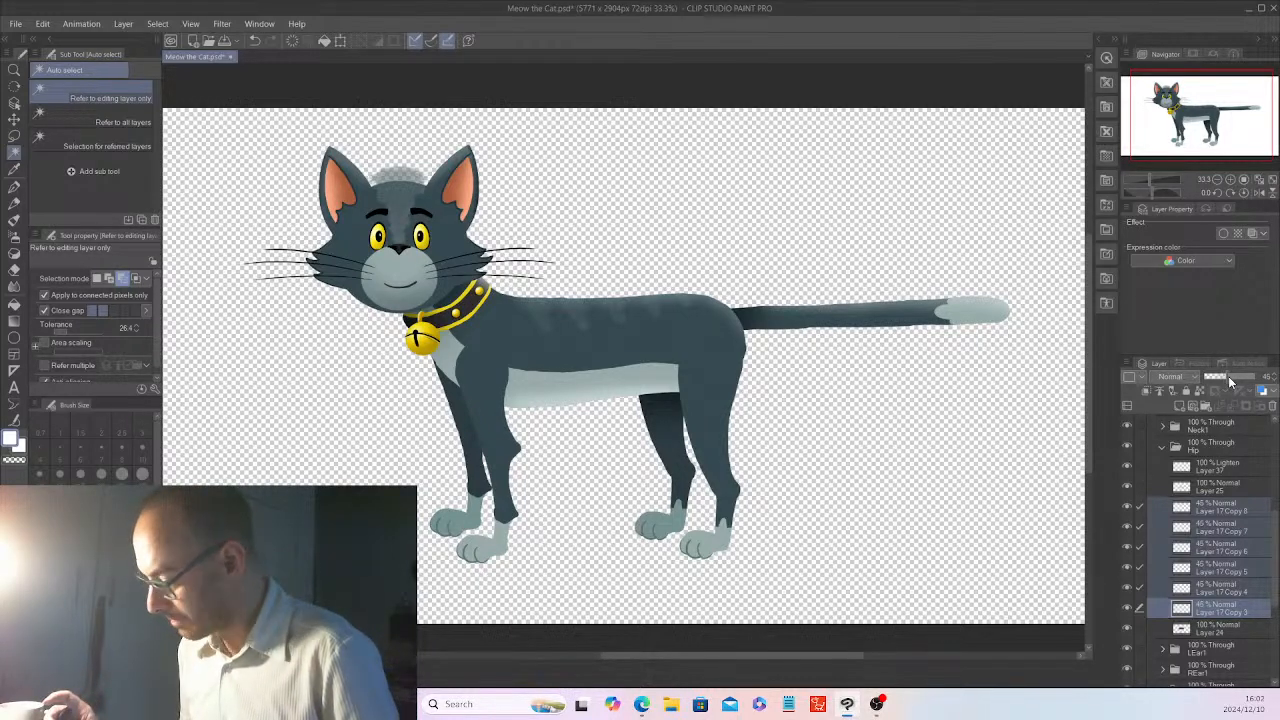
pyautogui.click(1226, 377)
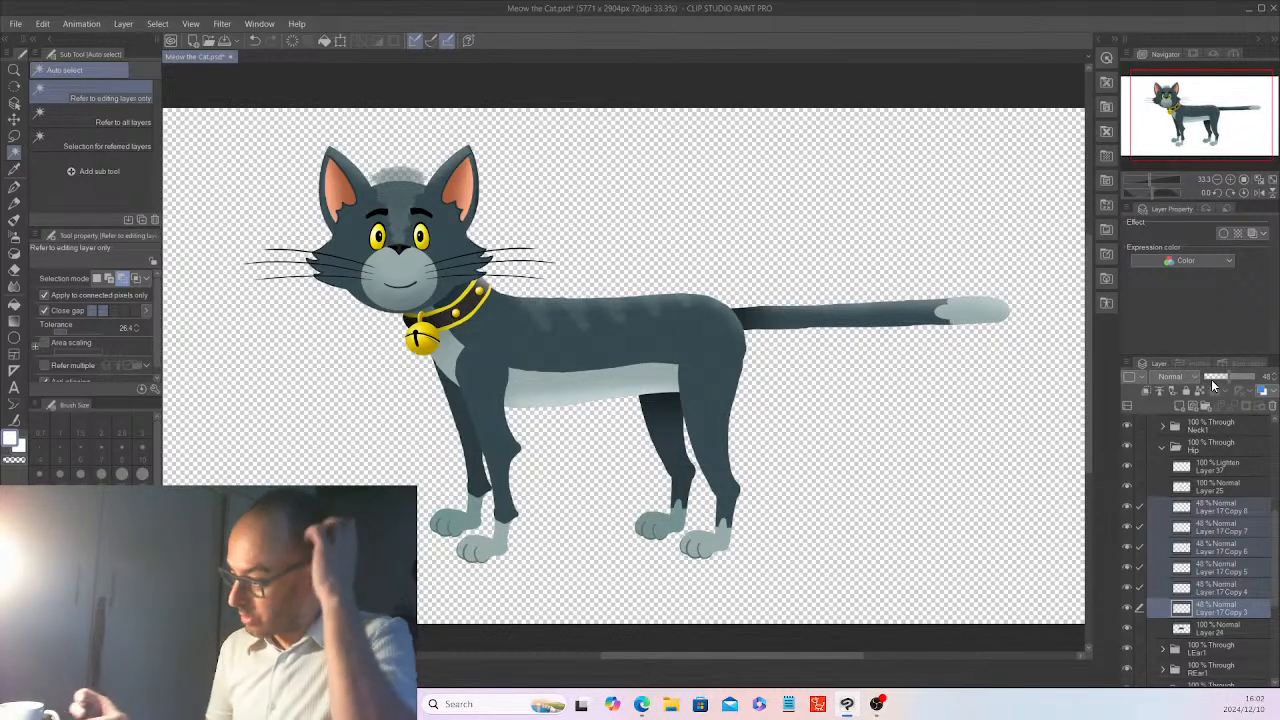
# - Merge all layers in the Hip folder, from Layer 37 down to Layer 24, into one layer and collapse the folder
pyautogui.click(1228, 468)
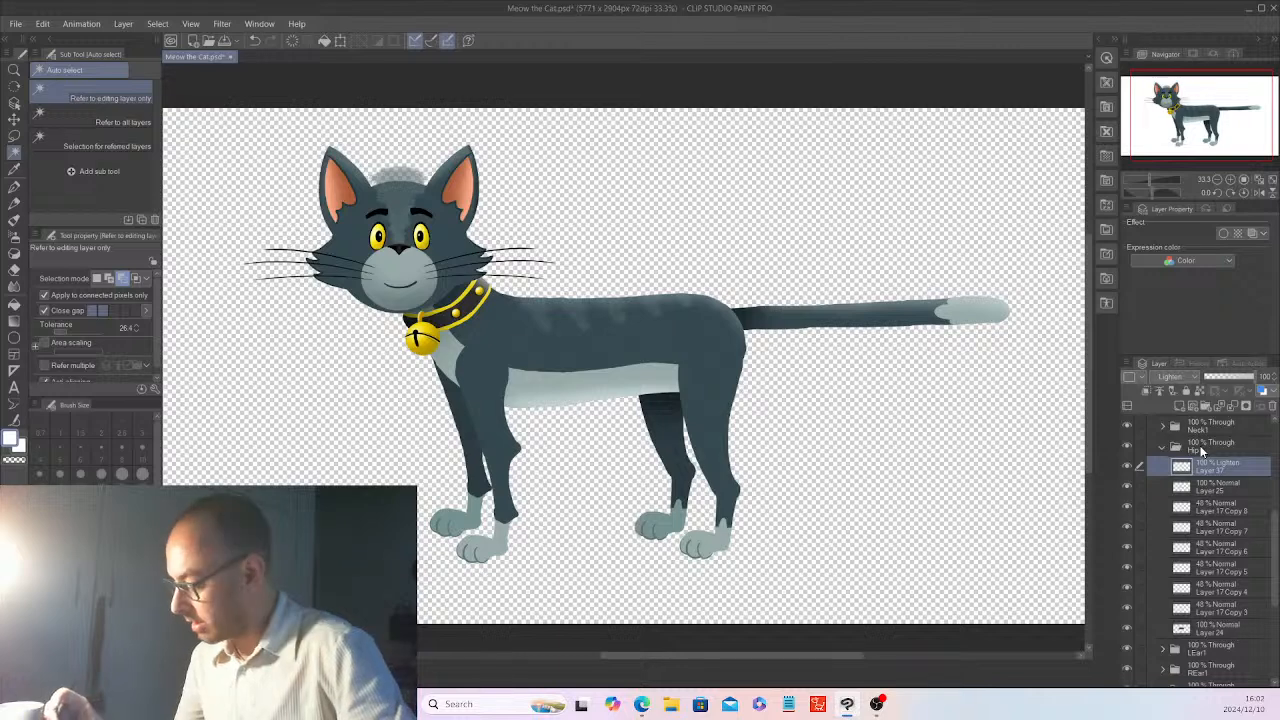
pyautogui.keyDown('shift'); pyautogui.click(1234, 628); pyautogui.keyUp('shift')
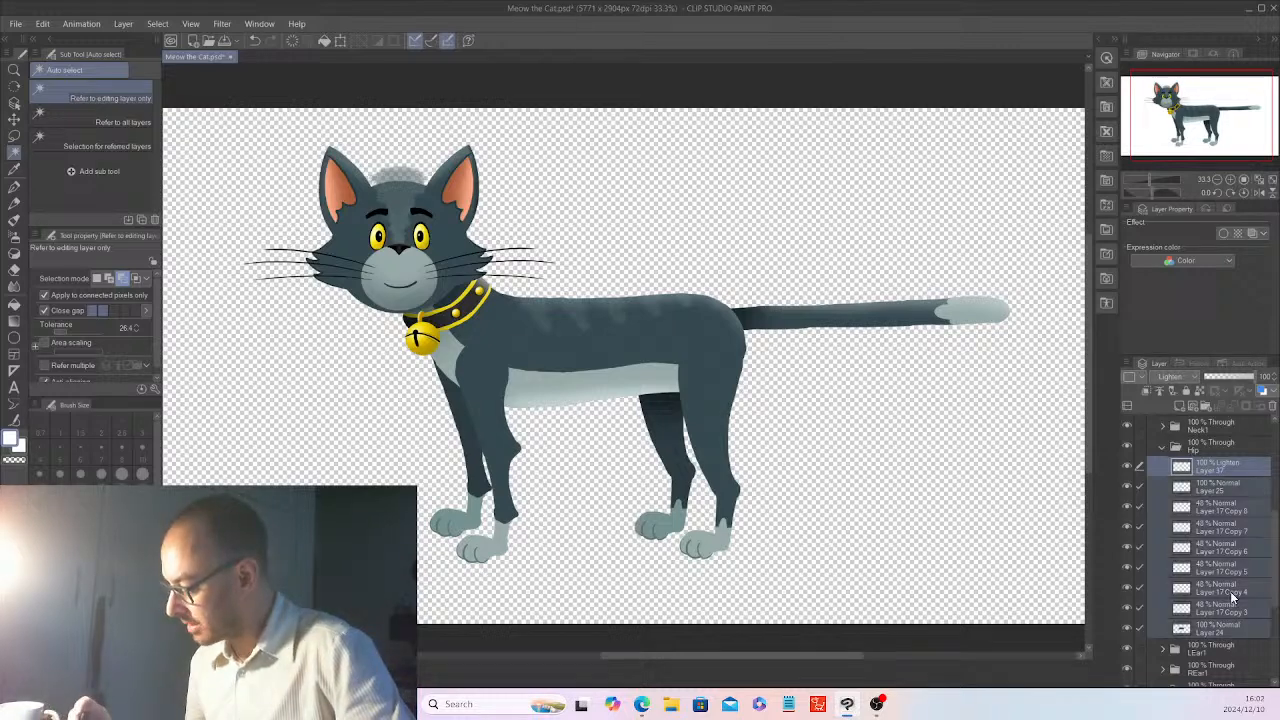
pyautogui.rightClick(1221, 488)
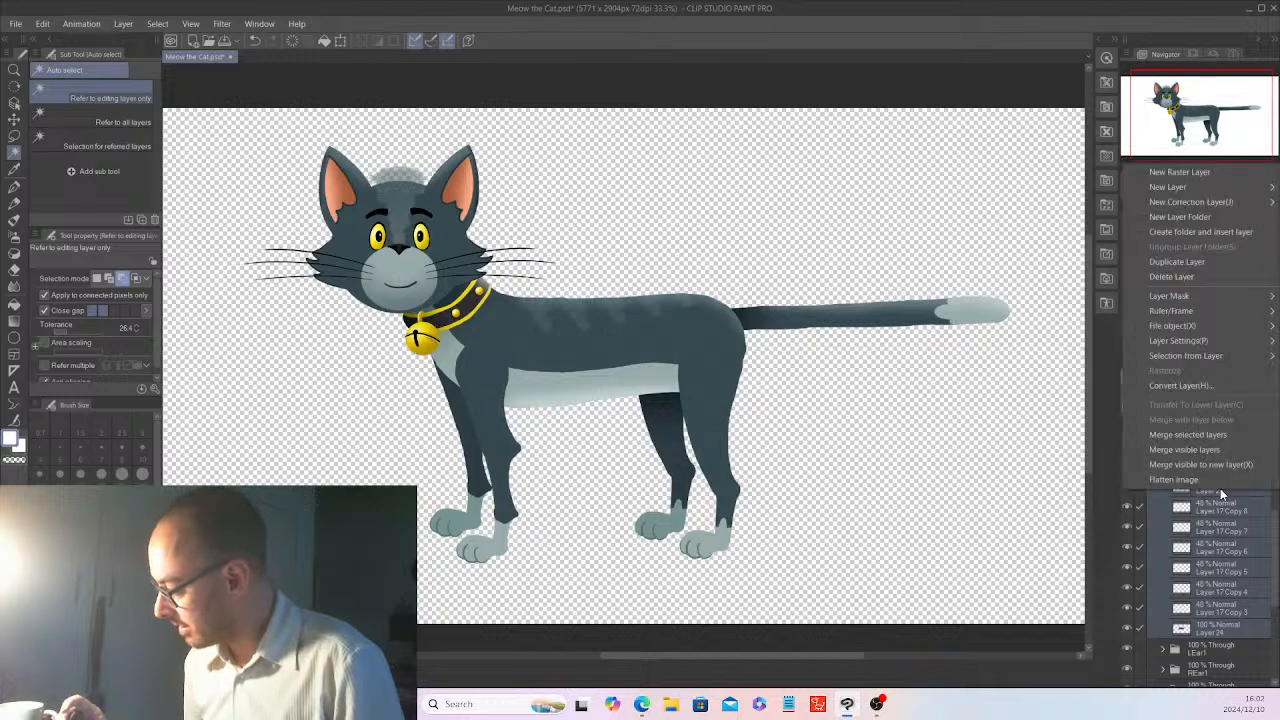
pyautogui.click(1217, 436)
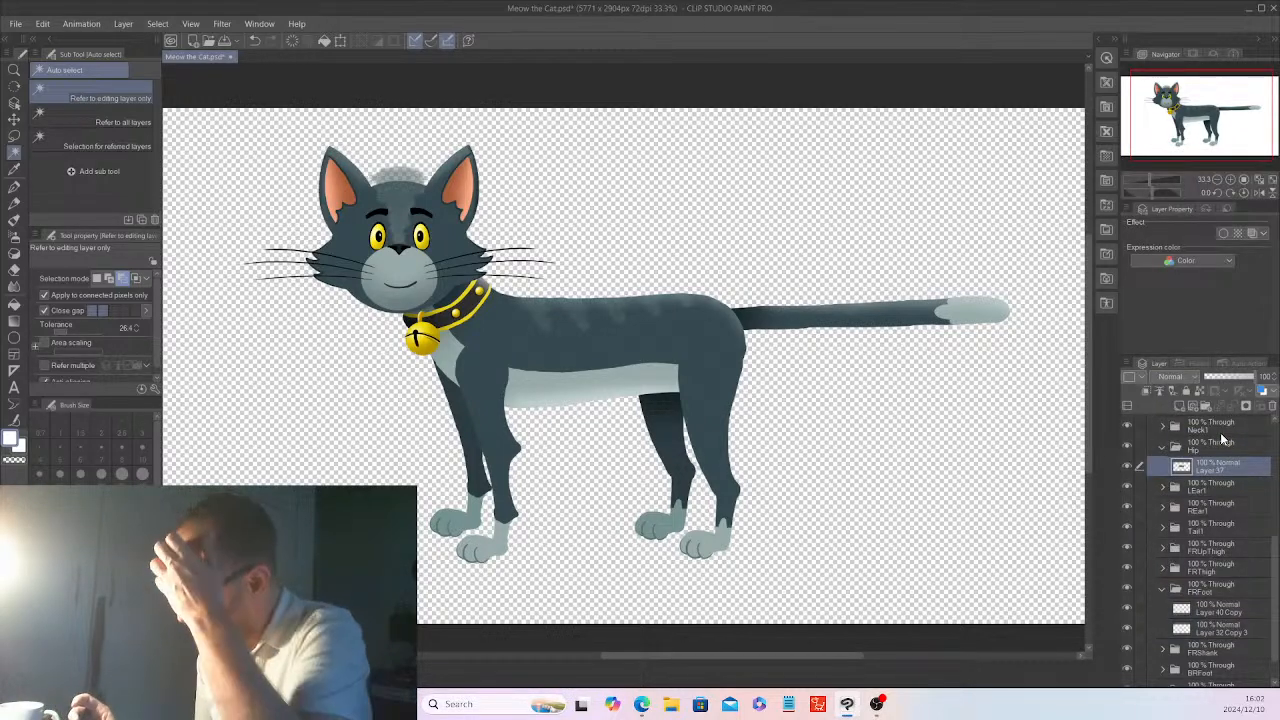
pyautogui.click(1162, 443)
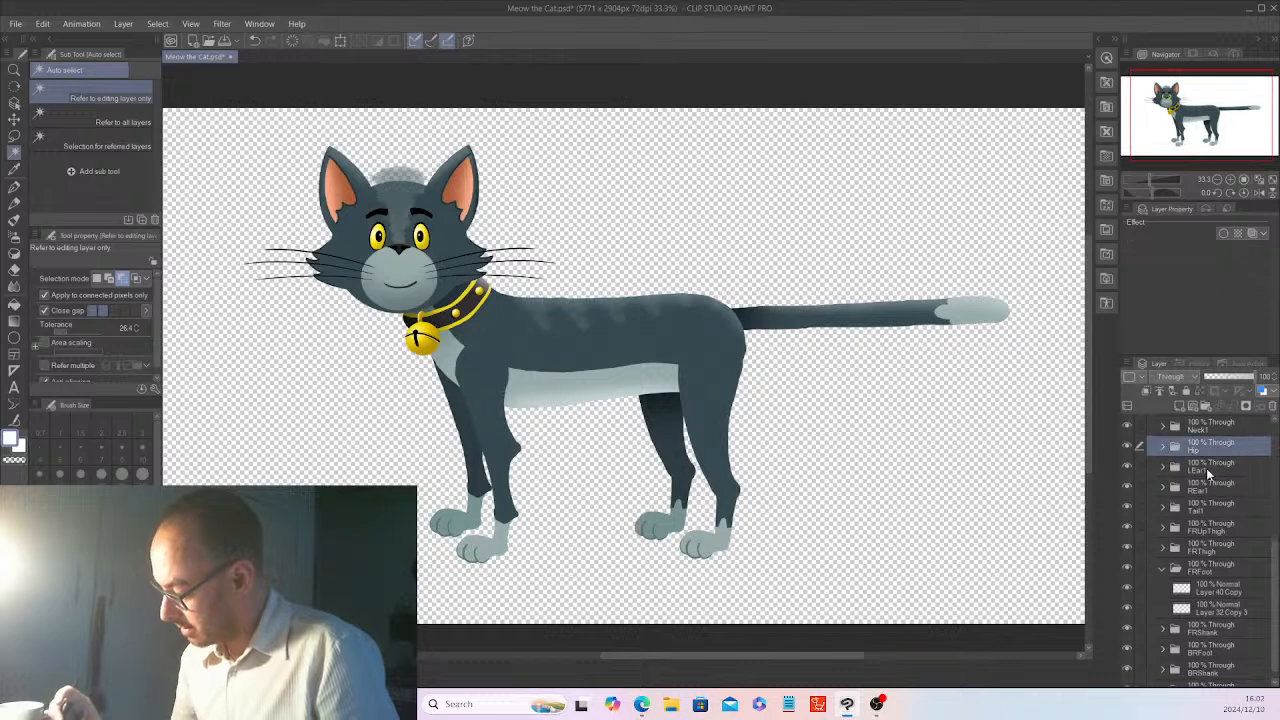
# - Collapse the FRFoot folder, merge Layer 39 with Layer 30 Copy in the BRUpThigh folder, and collapse that folder
pyautogui.click(1163, 566)
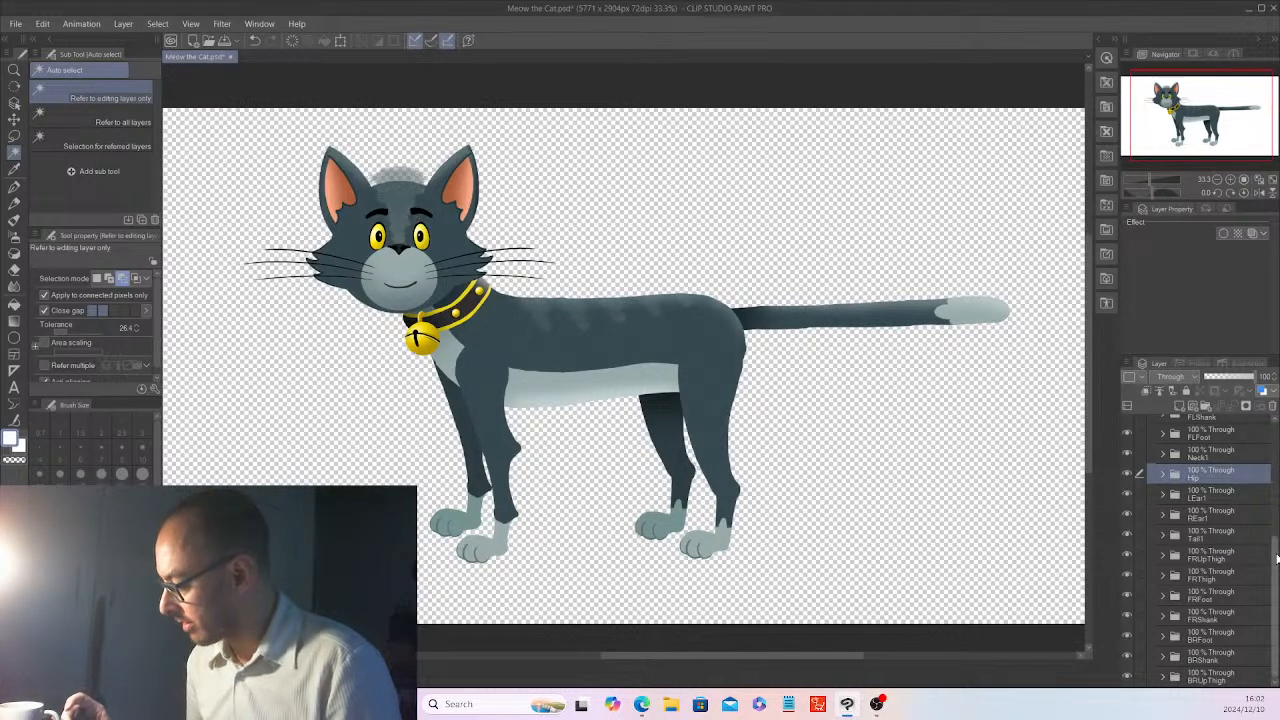
pyautogui.moveTo(1275, 565)
pyautogui.mouseDown()
pyautogui.moveTo(1275, 520)
pyautogui.moveTo(1275, 565)
pyautogui.mouseUp()
pyautogui.click(1166, 680)
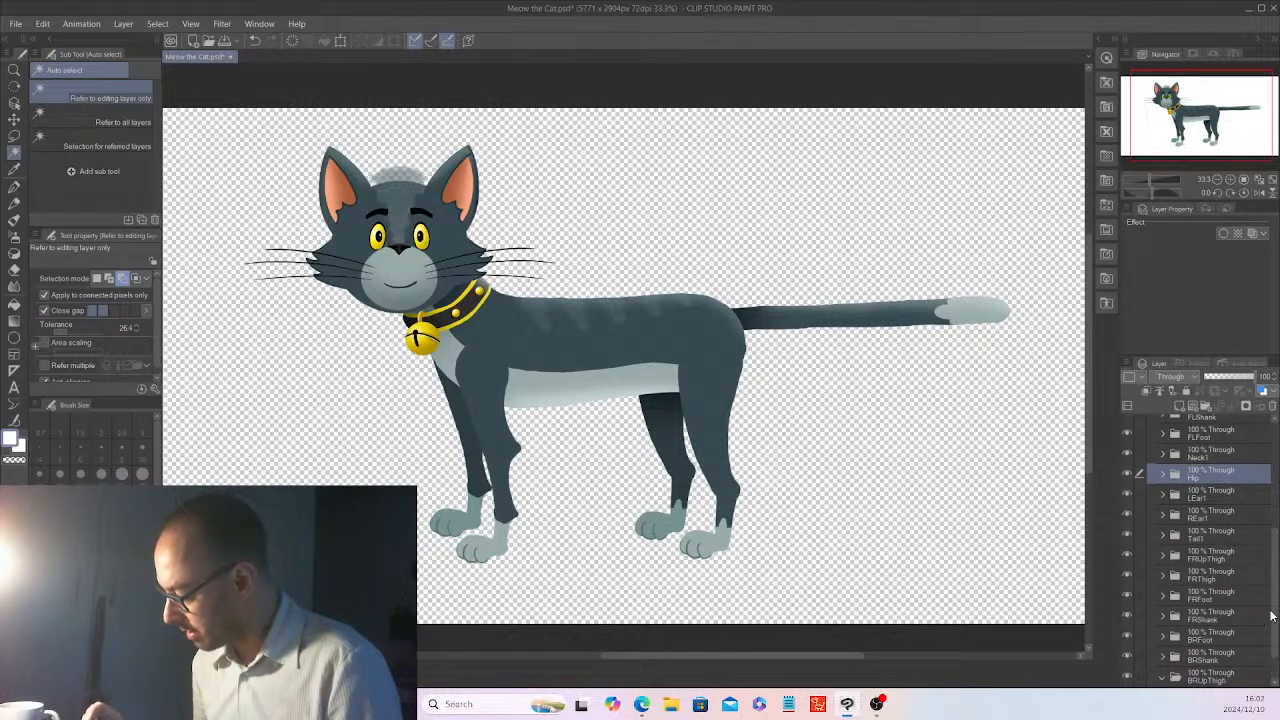
pyautogui.click(1226, 660)
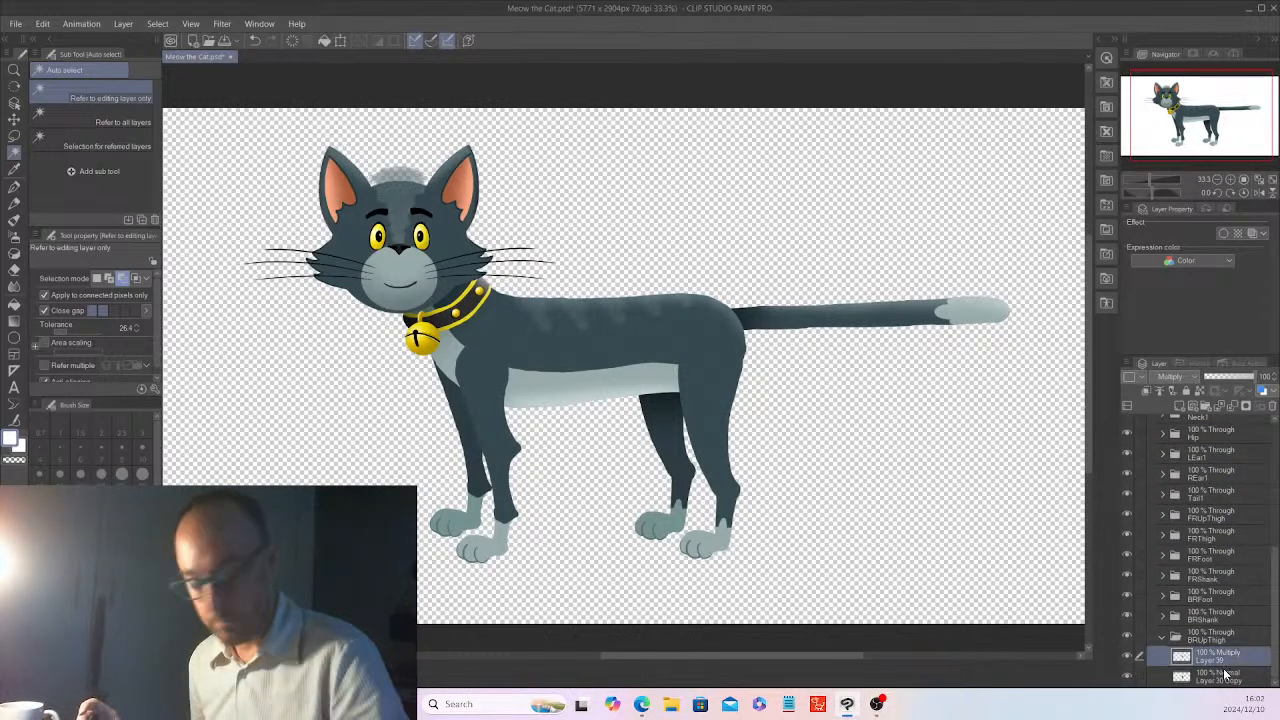
pyautogui.rightClick(1218, 654)
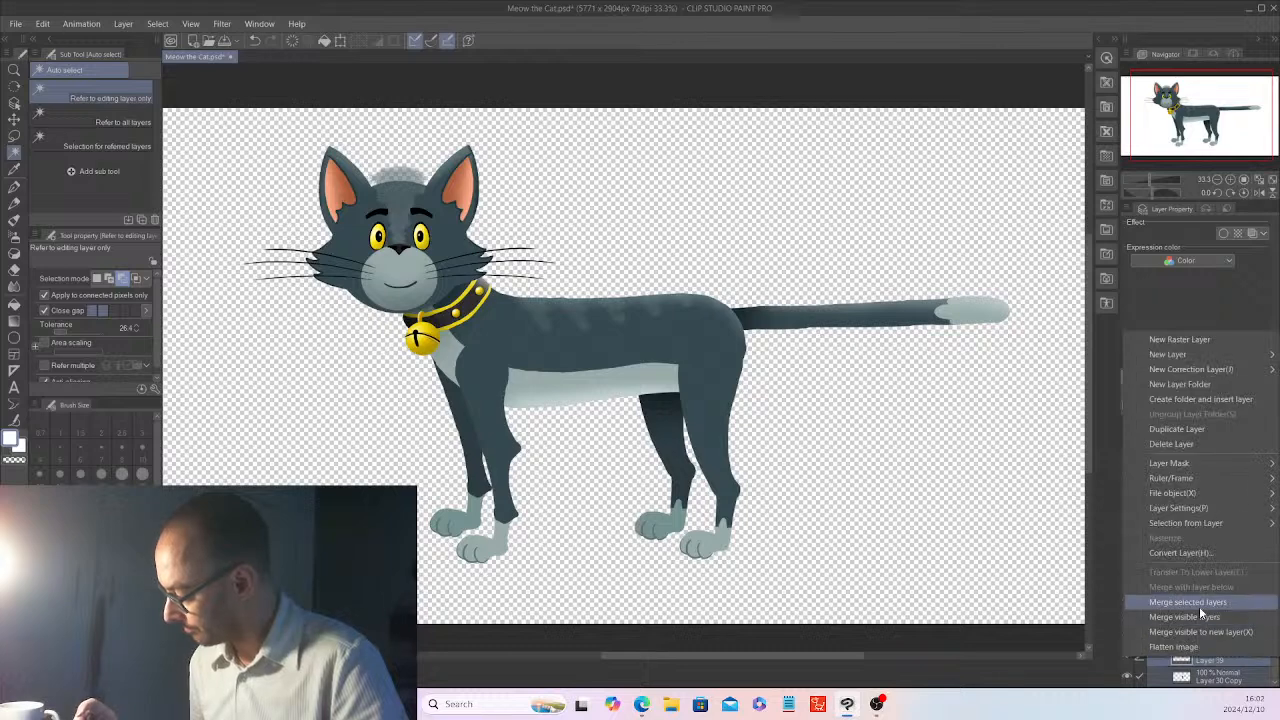
pyautogui.click(1201, 603)
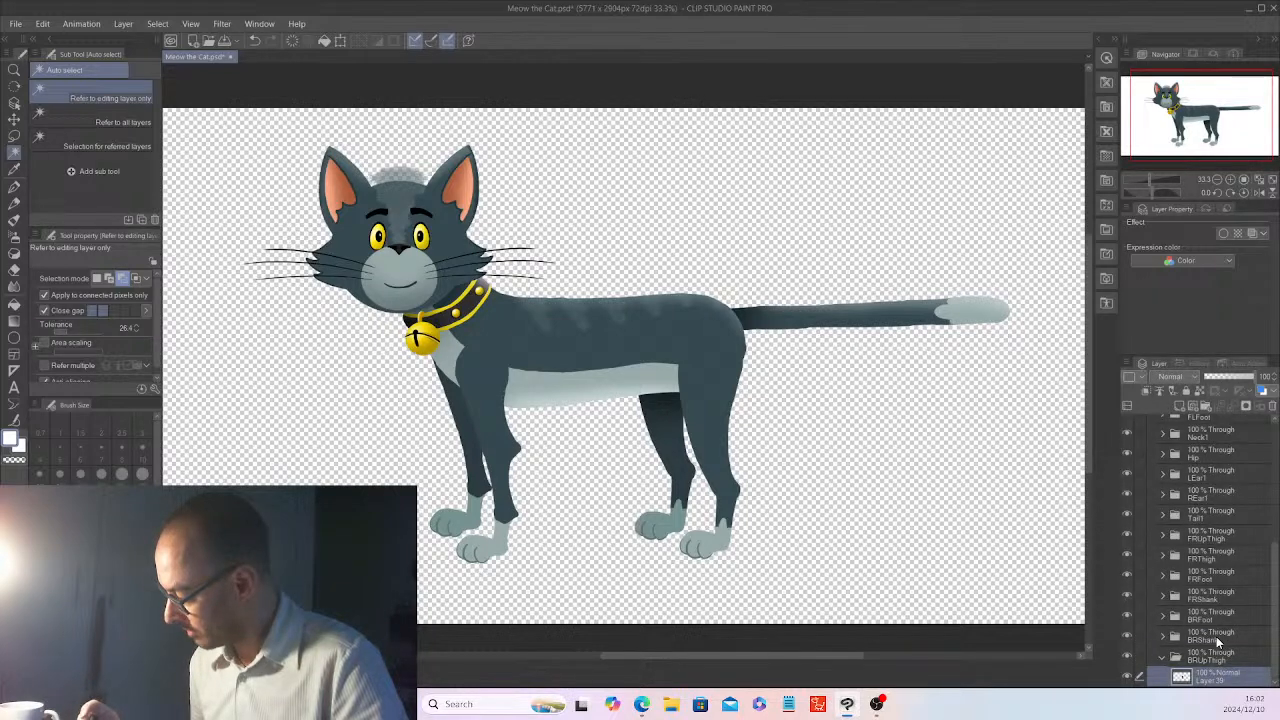
pyautogui.click(1173, 657)
# - Merge Layer 33 Copy with Layer 31 in the BRShank folder and collapse the folder
pyautogui.click(1163, 657)
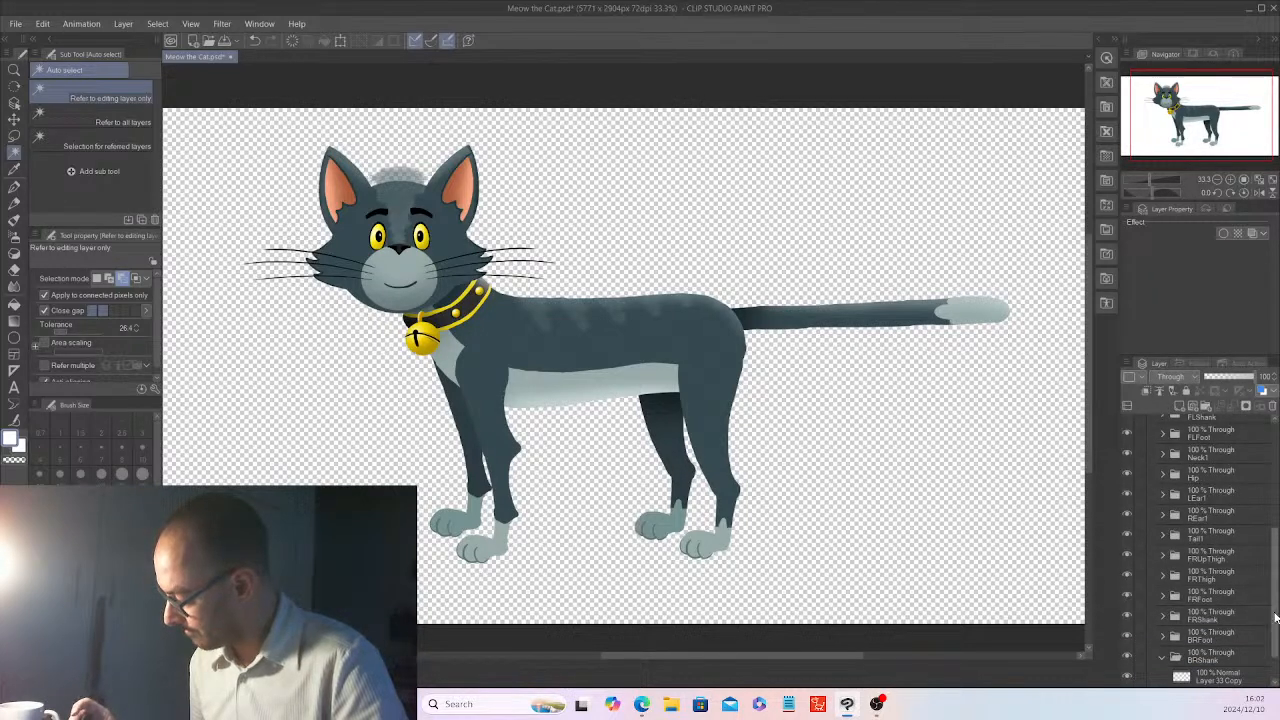
pyautogui.scroll(-2, 1240, 630)
pyautogui.click(1206, 636)
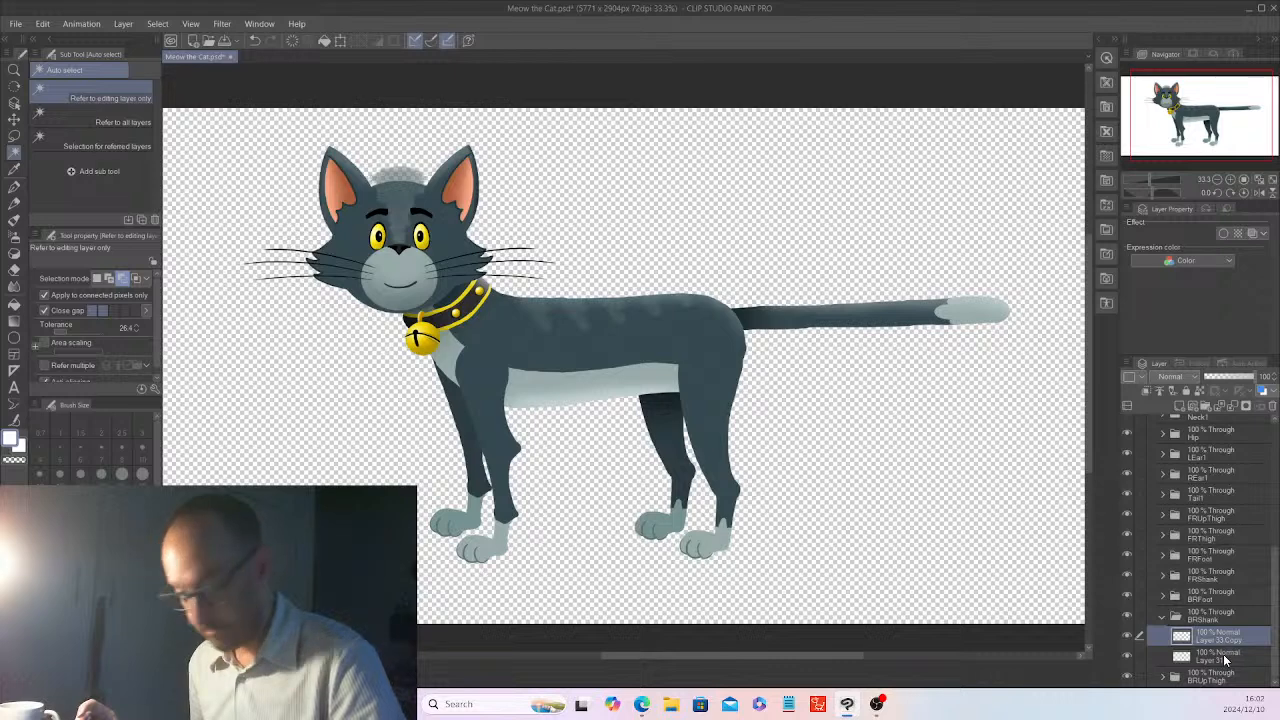
pyautogui.keyDown('ctrl'); pyautogui.click(1222, 656); pyautogui.keyUp('ctrl')
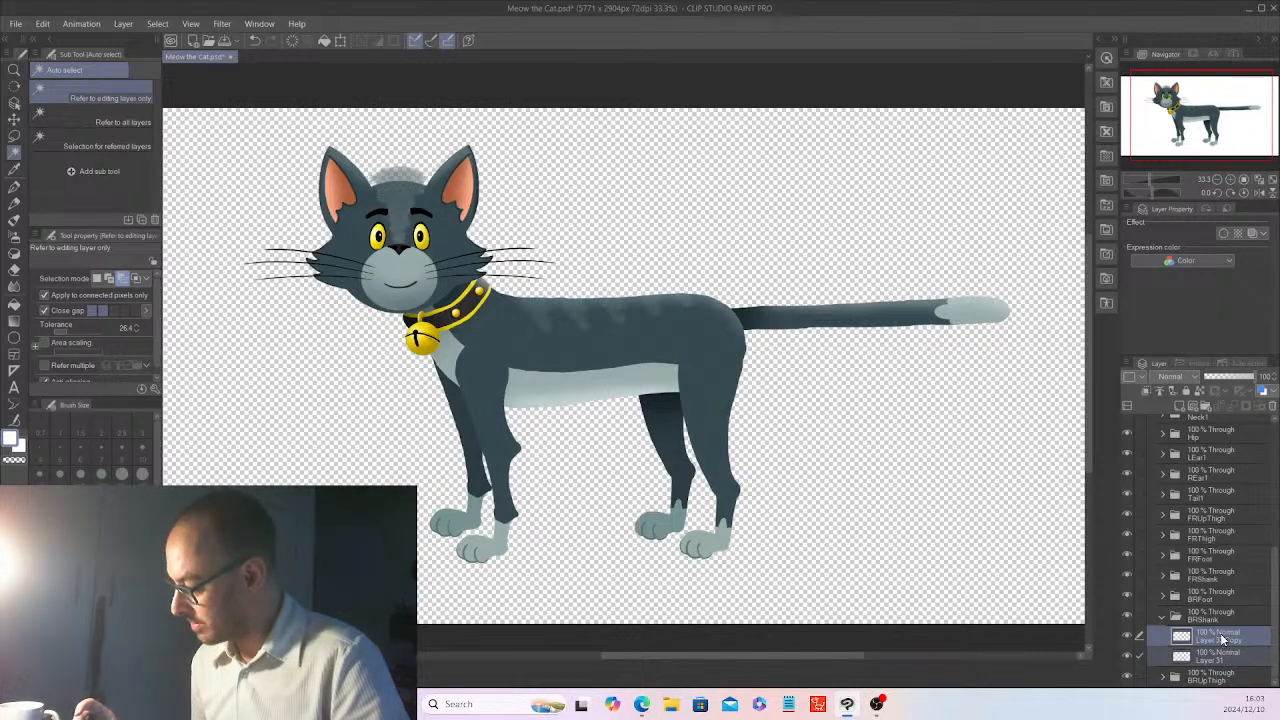
pyautogui.rightClick(1220, 636)
pyautogui.click(1206, 582)
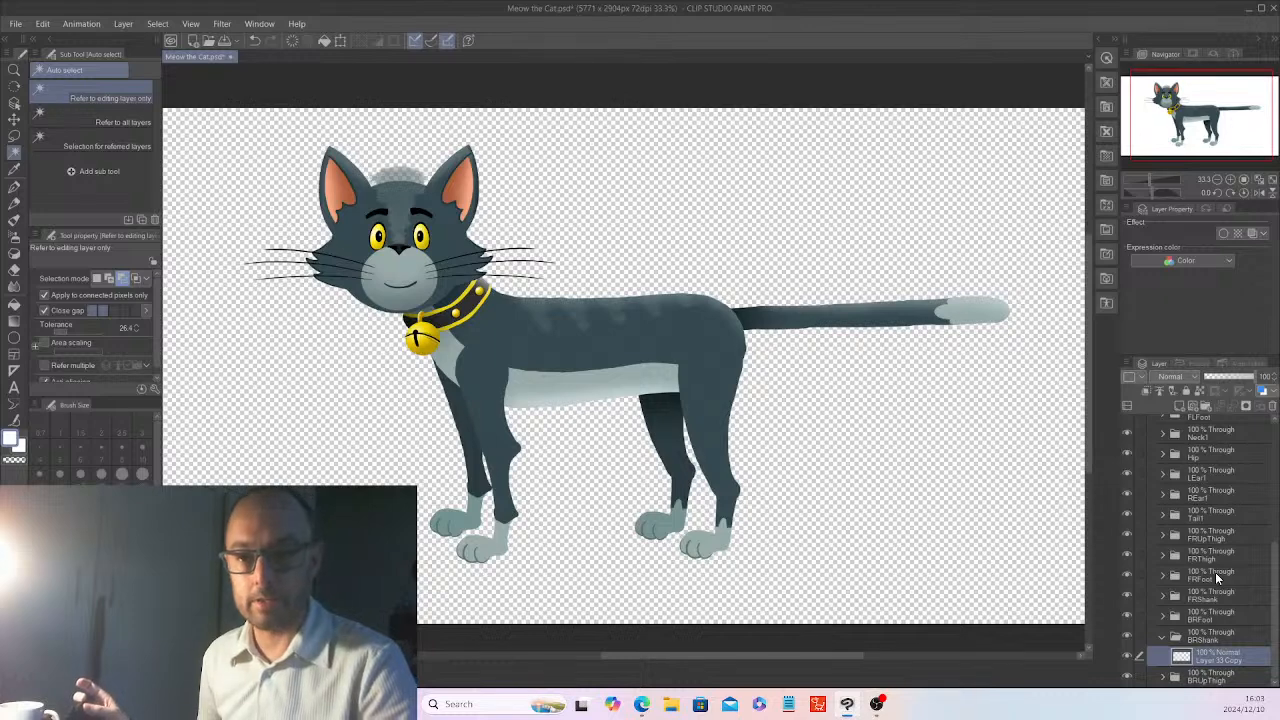
pyautogui.click(1163, 636)
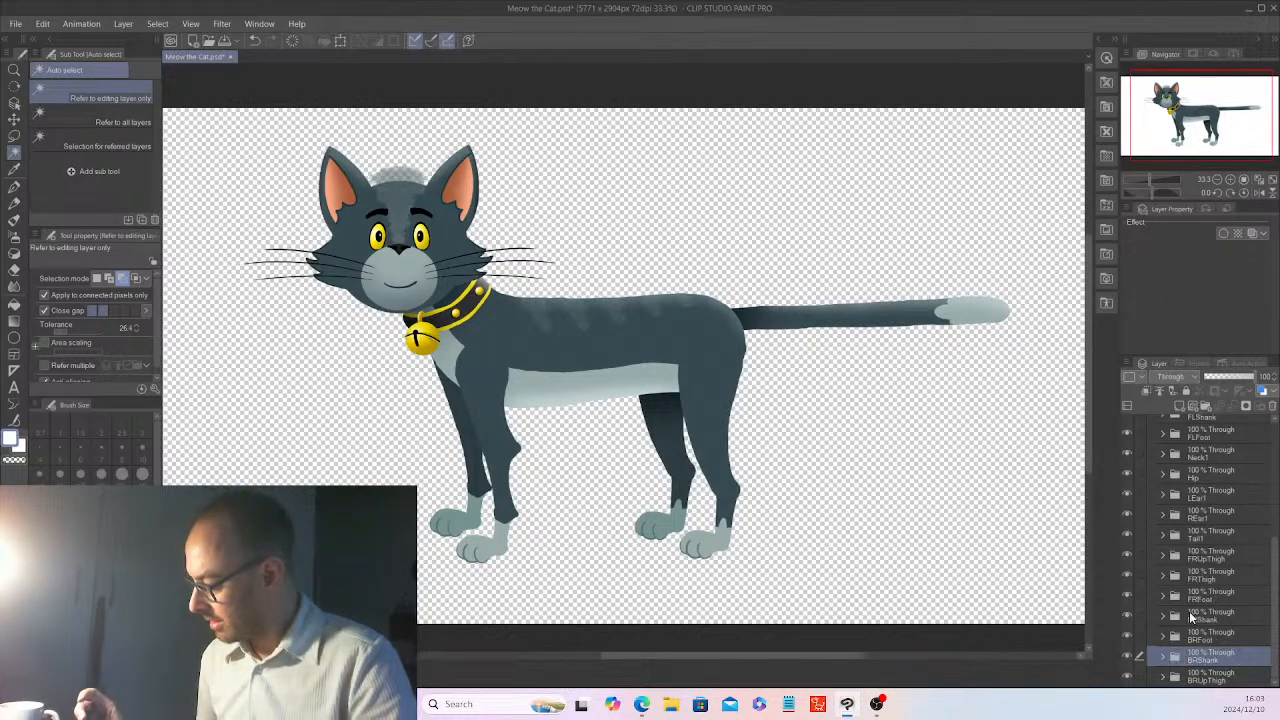
# - Merge Layer 40 with Layer 32 Copy in the BRFoot folder and collapse the folder
pyautogui.click(1164, 636)
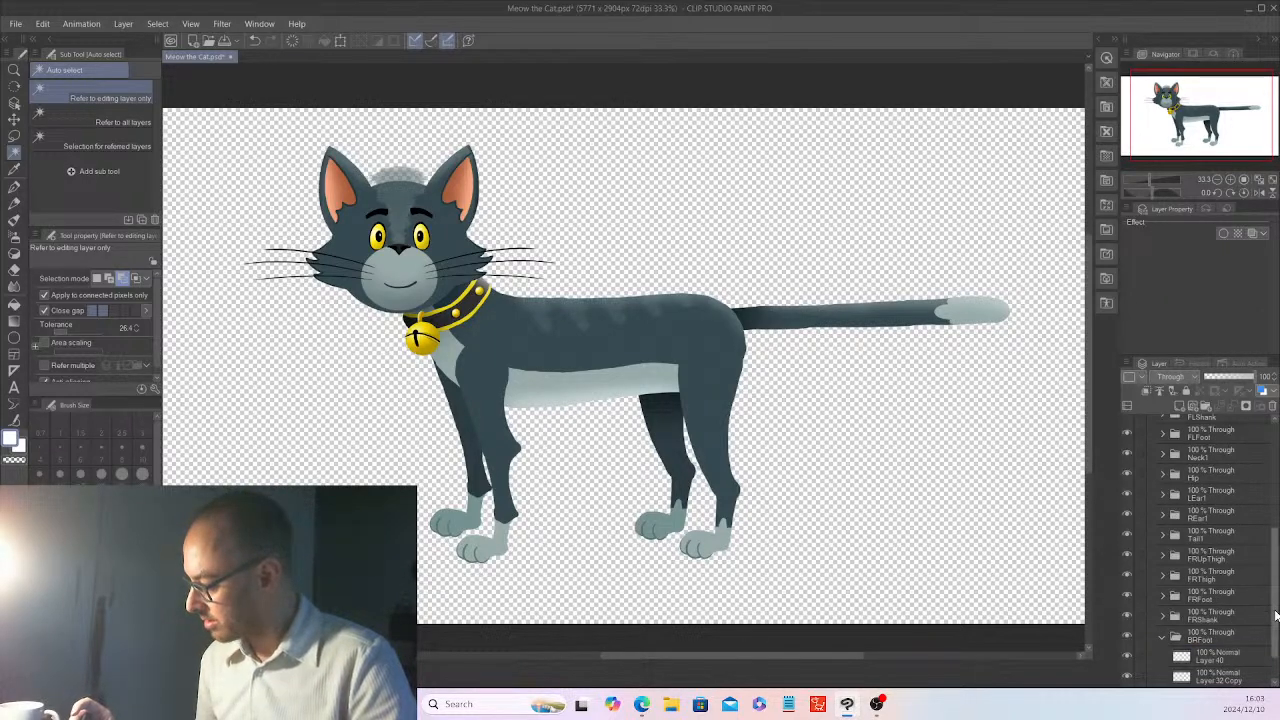
pyautogui.moveTo(1271, 612); pyautogui.dragTo(1271, 630)
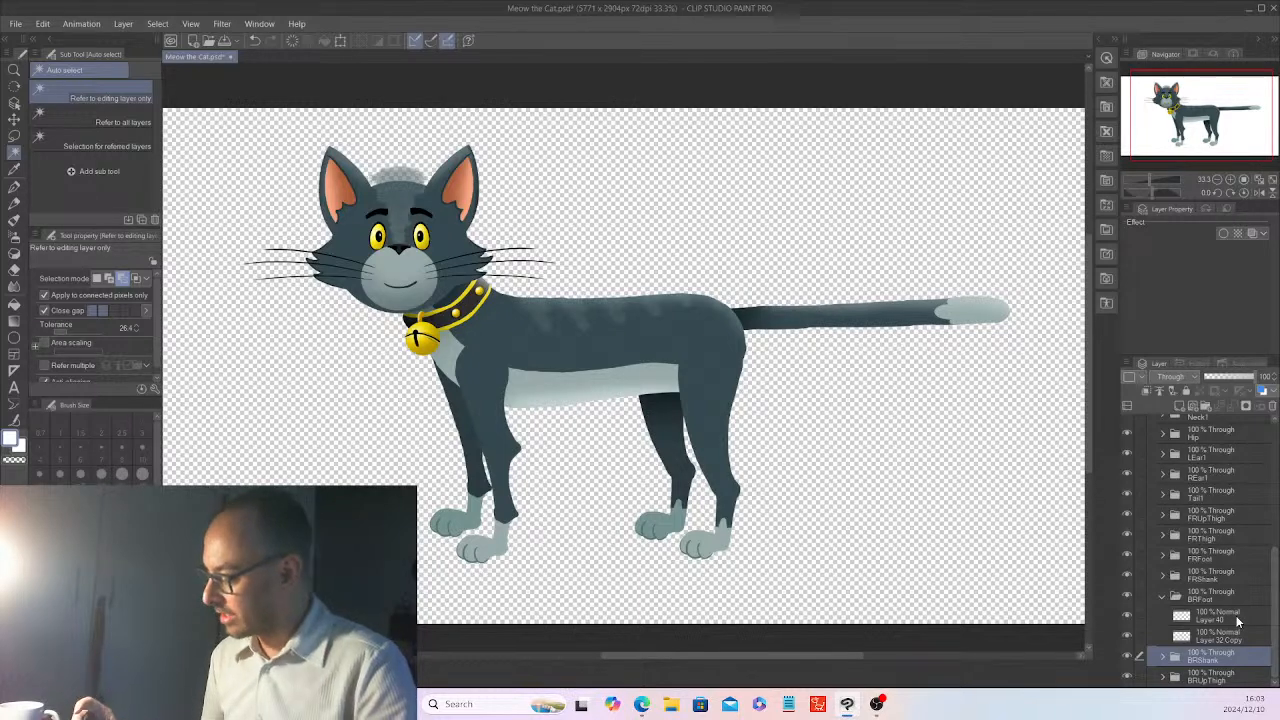
pyautogui.click(1237, 616)
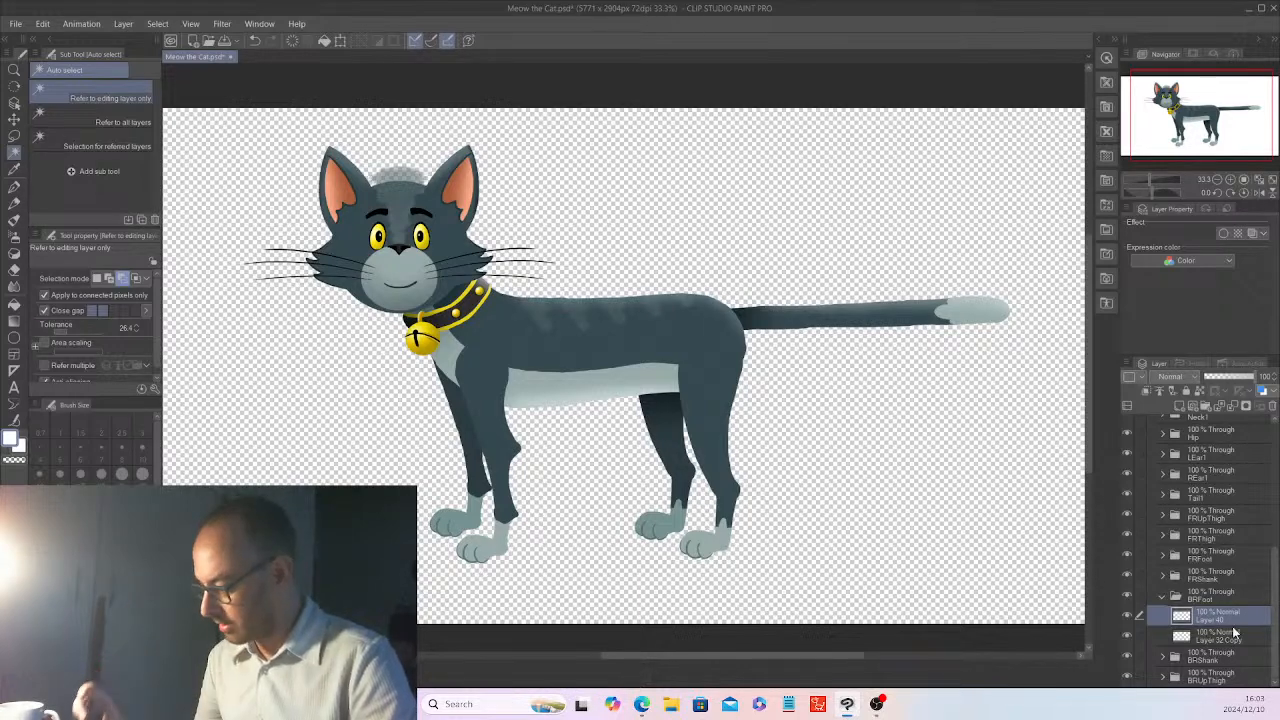
pyautogui.keyDown('ctrl'); pyautogui.click(1237, 632); pyautogui.keyUp('ctrl')
pyautogui.rightClick(1233, 620)
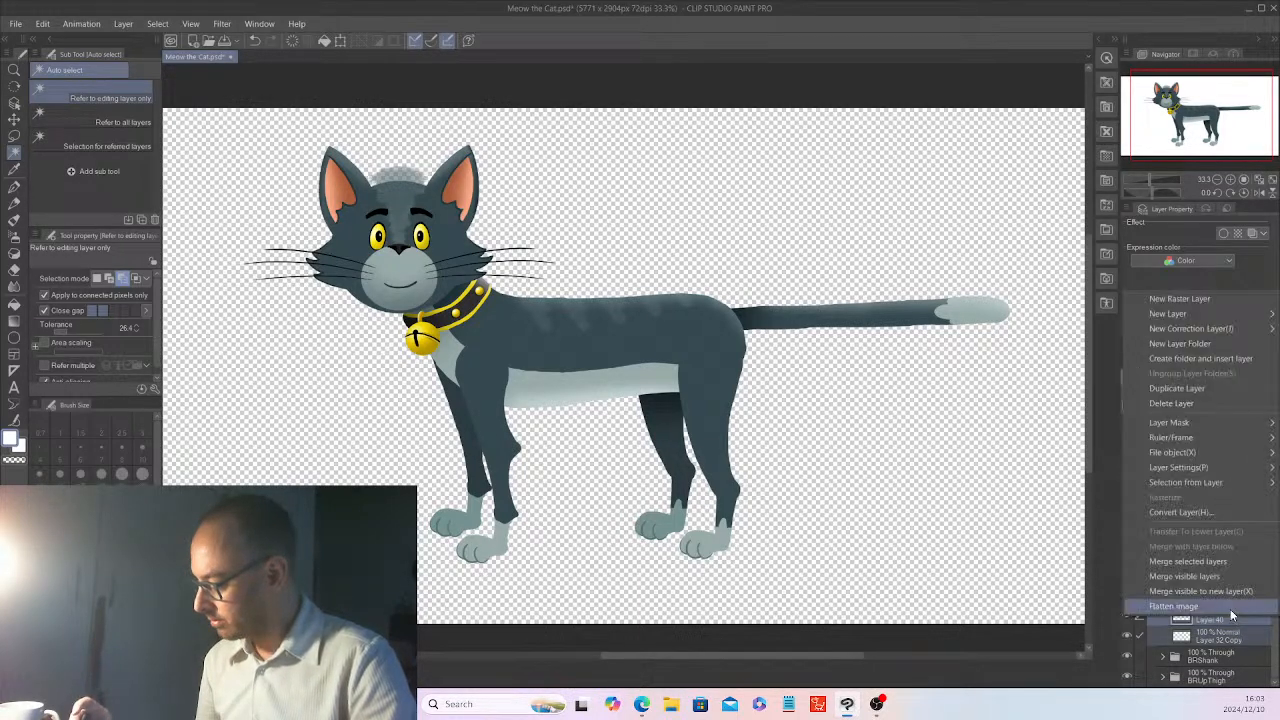
pyautogui.click(1221, 569)
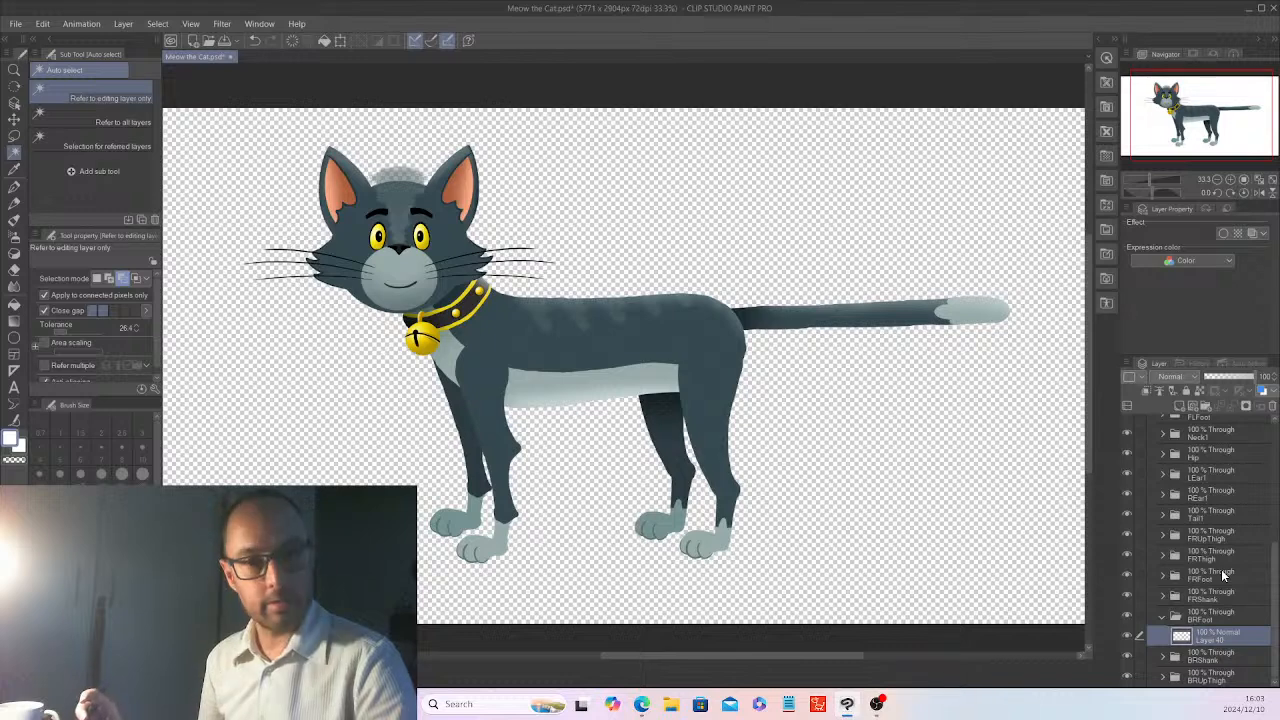
pyautogui.click(1164, 616)
pyautogui.click(1164, 616)
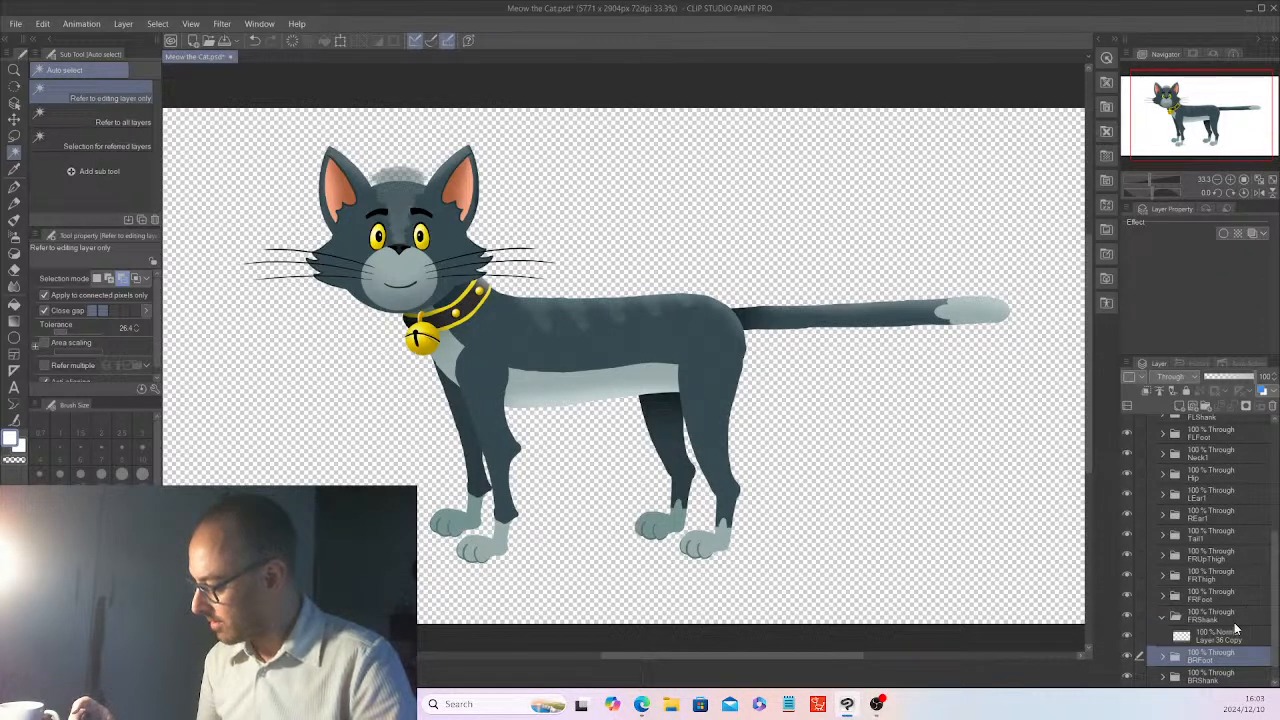
pyautogui.click(1163, 613)
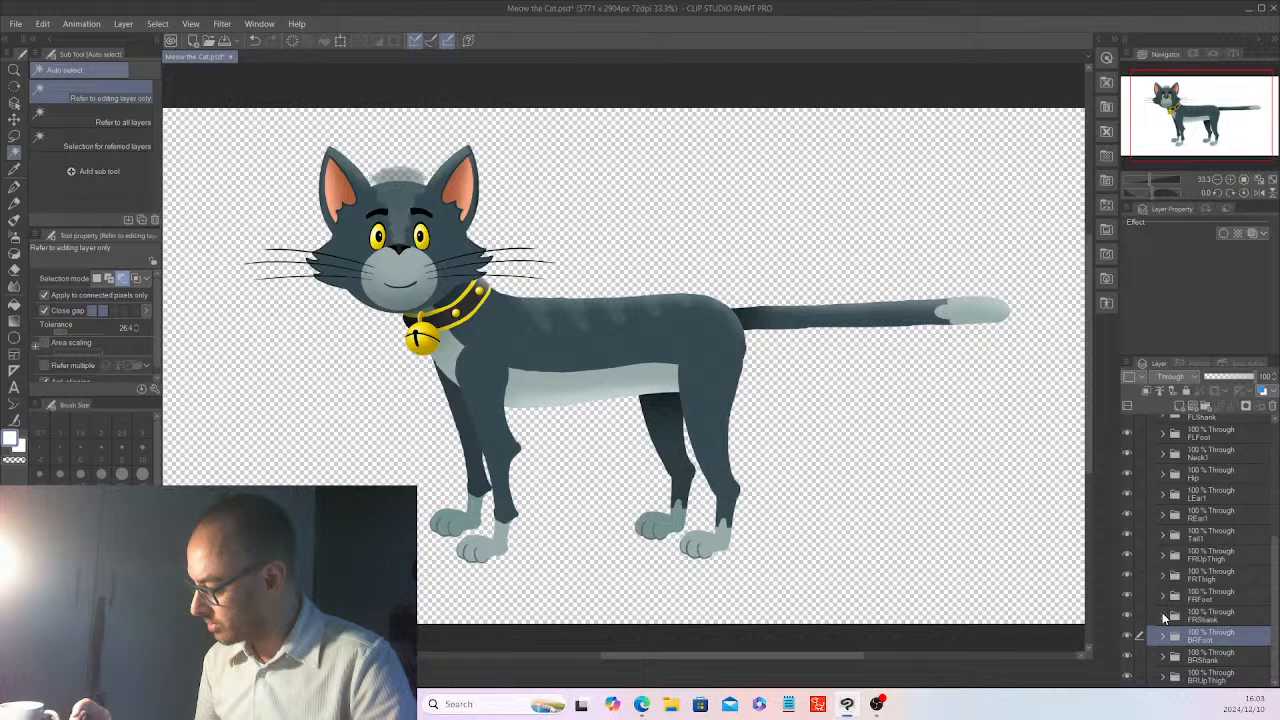
pyautogui.click(1163, 613)
pyautogui.click(1163, 613)
# - Merge Layer 40 Copy with Layer 32 Copy 3 in the FRFoot folder and collapse the folder
pyautogui.click(1200, 592)
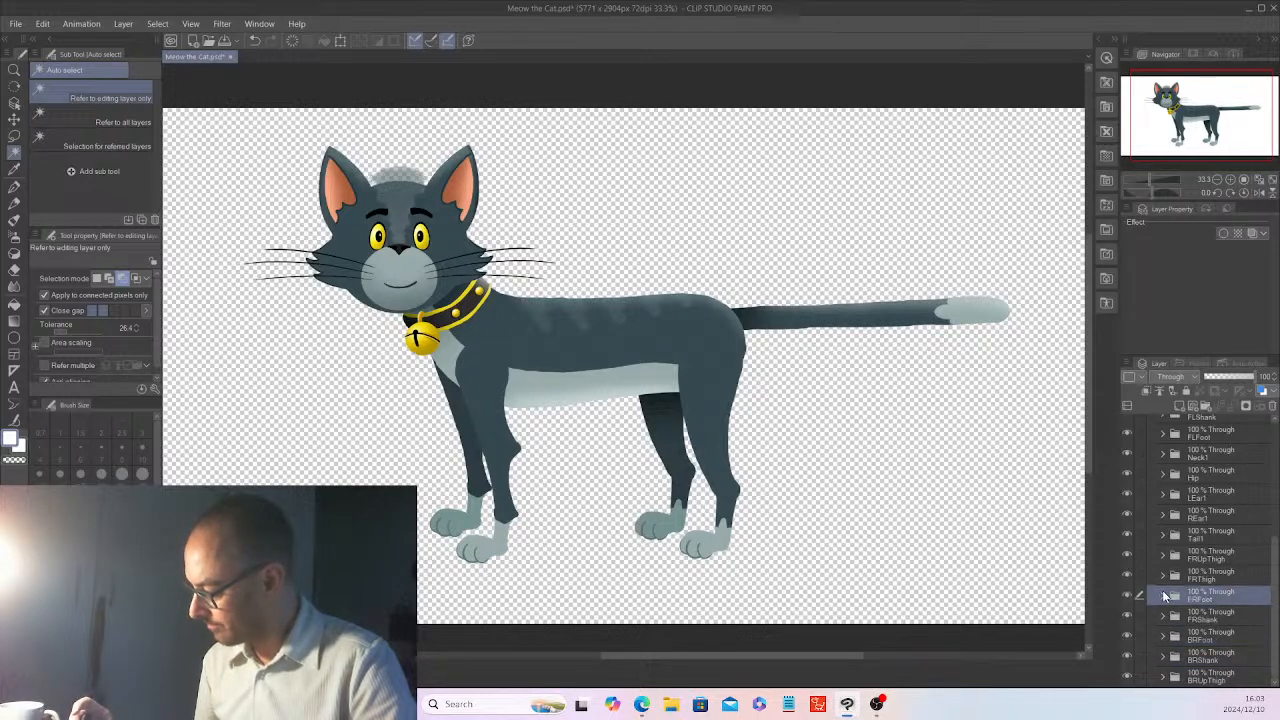
pyautogui.click(1216, 614)
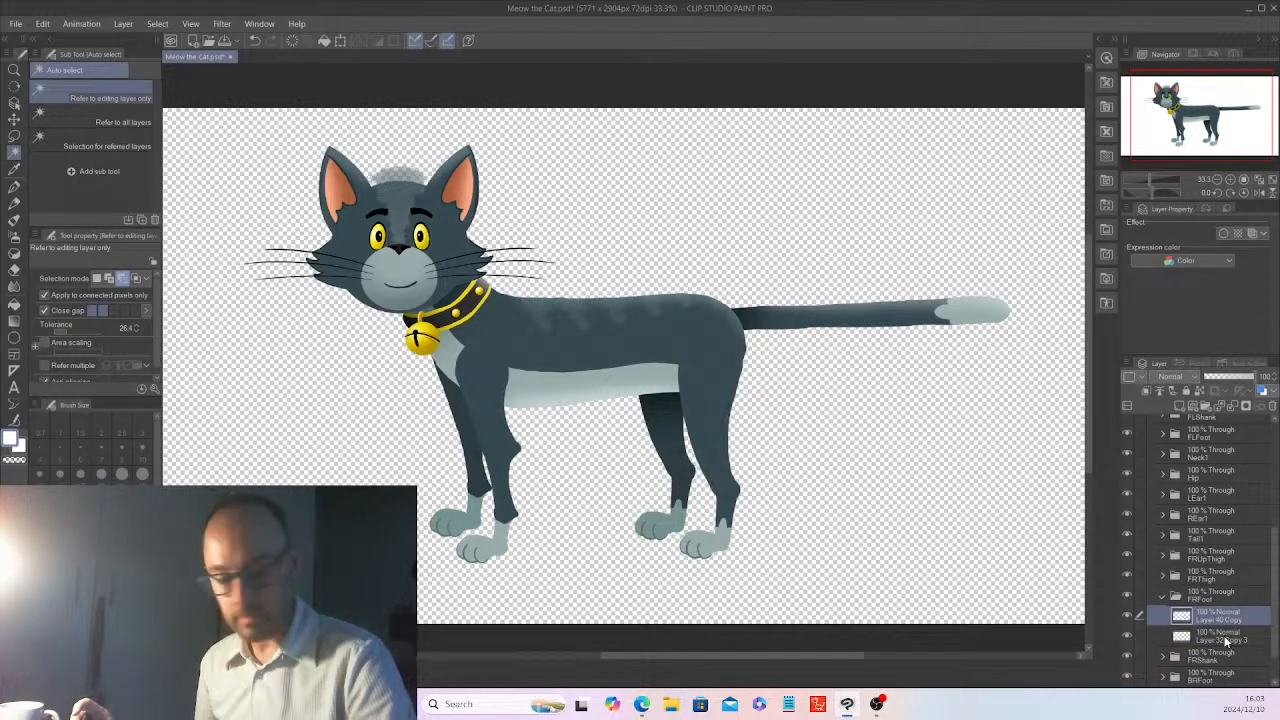
pyautogui.rightClick(1218, 632)
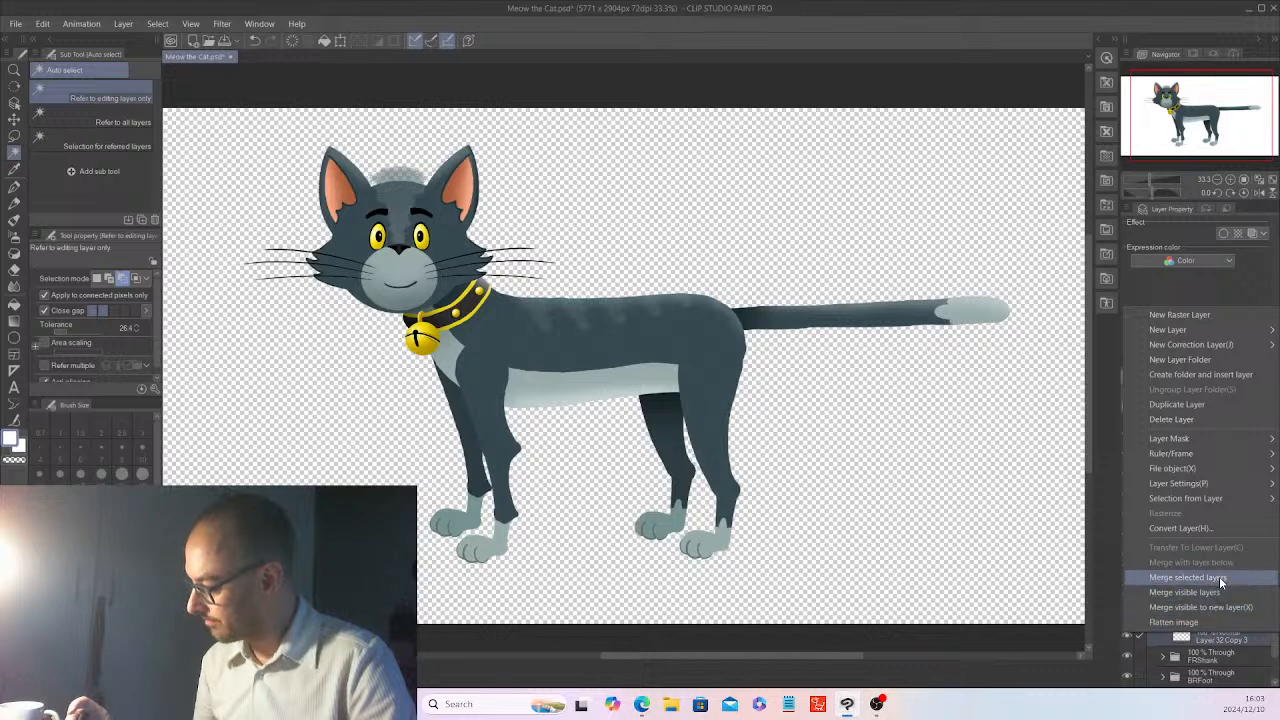
pyautogui.click(1215, 577)
pyautogui.click(1165, 595)
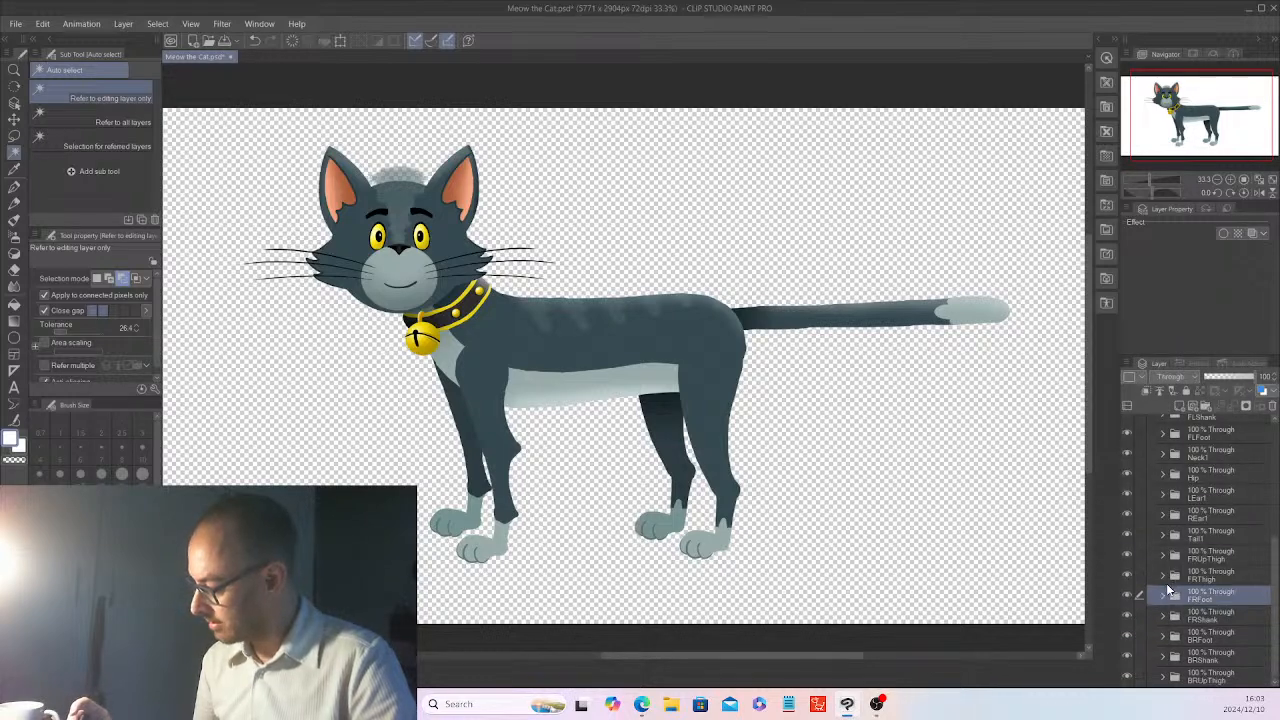
# - Check the FRThigh and FRUpThigh folders, and merge the four layers inside the Tail1 folder into one
pyautogui.click(1164, 576)
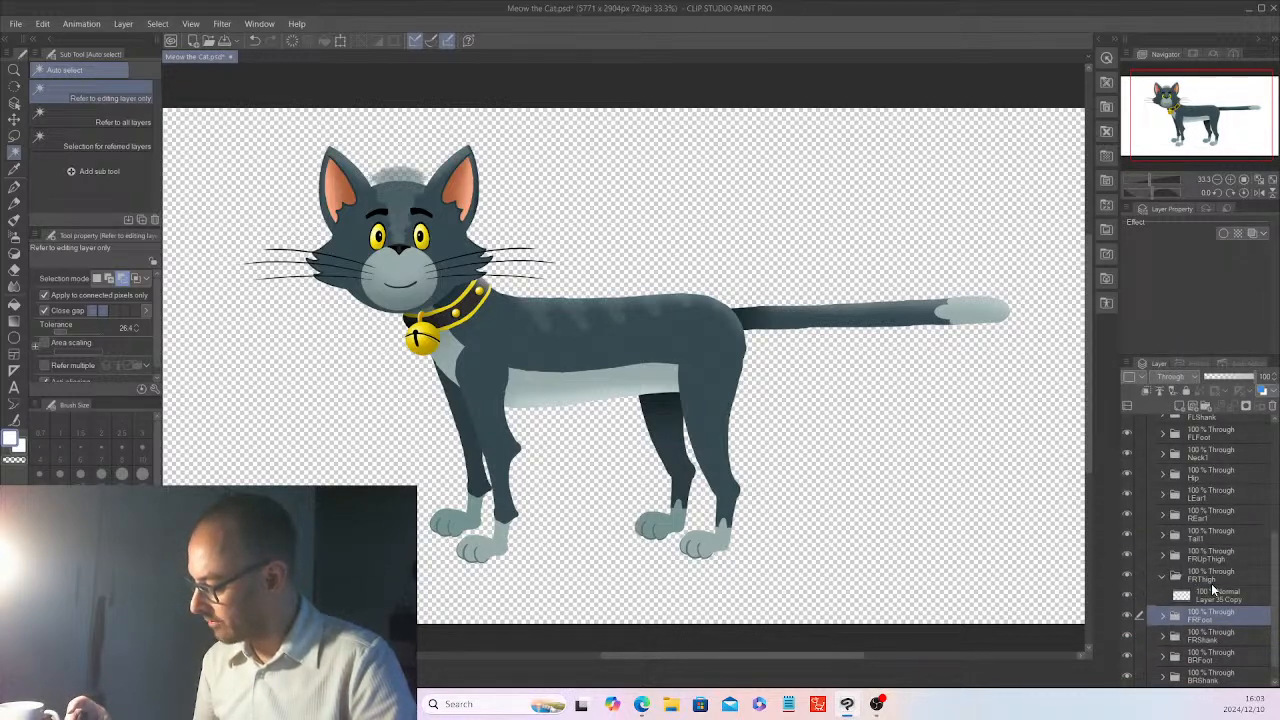
pyautogui.click(1163, 575)
pyautogui.click(1163, 555)
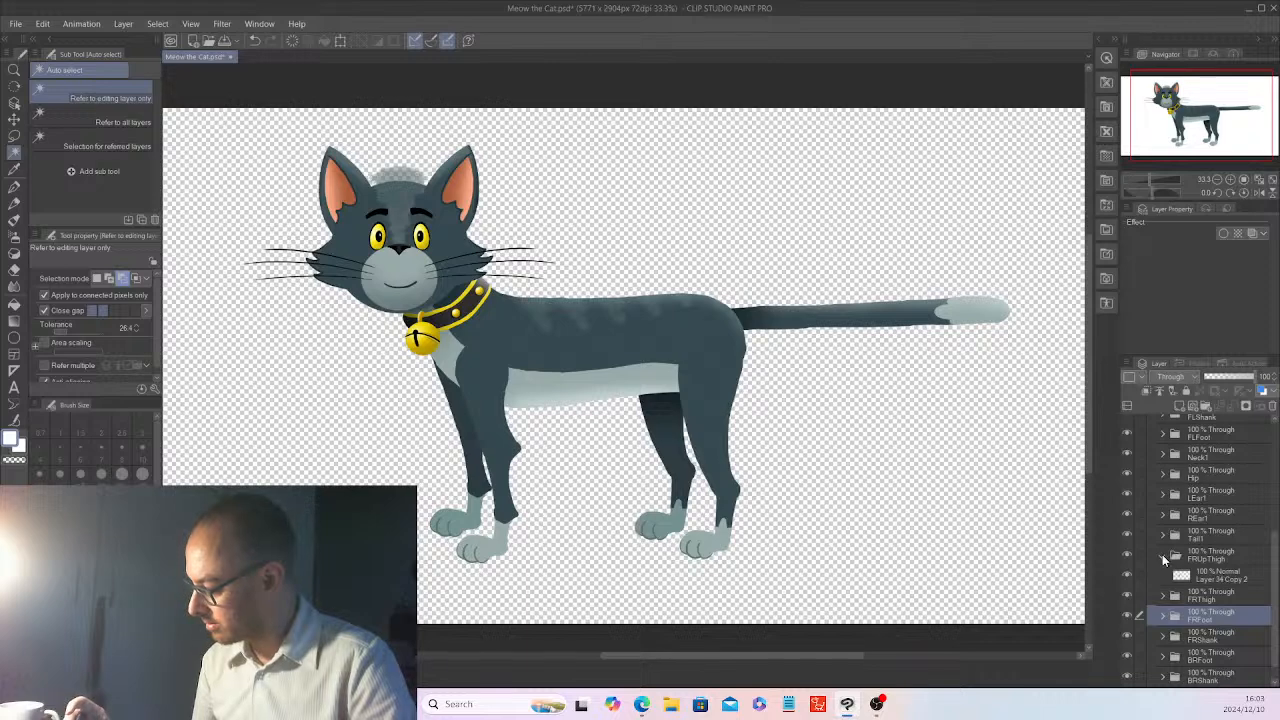
pyautogui.click(1162, 555)
pyautogui.click(1164, 535)
pyautogui.click(1213, 551)
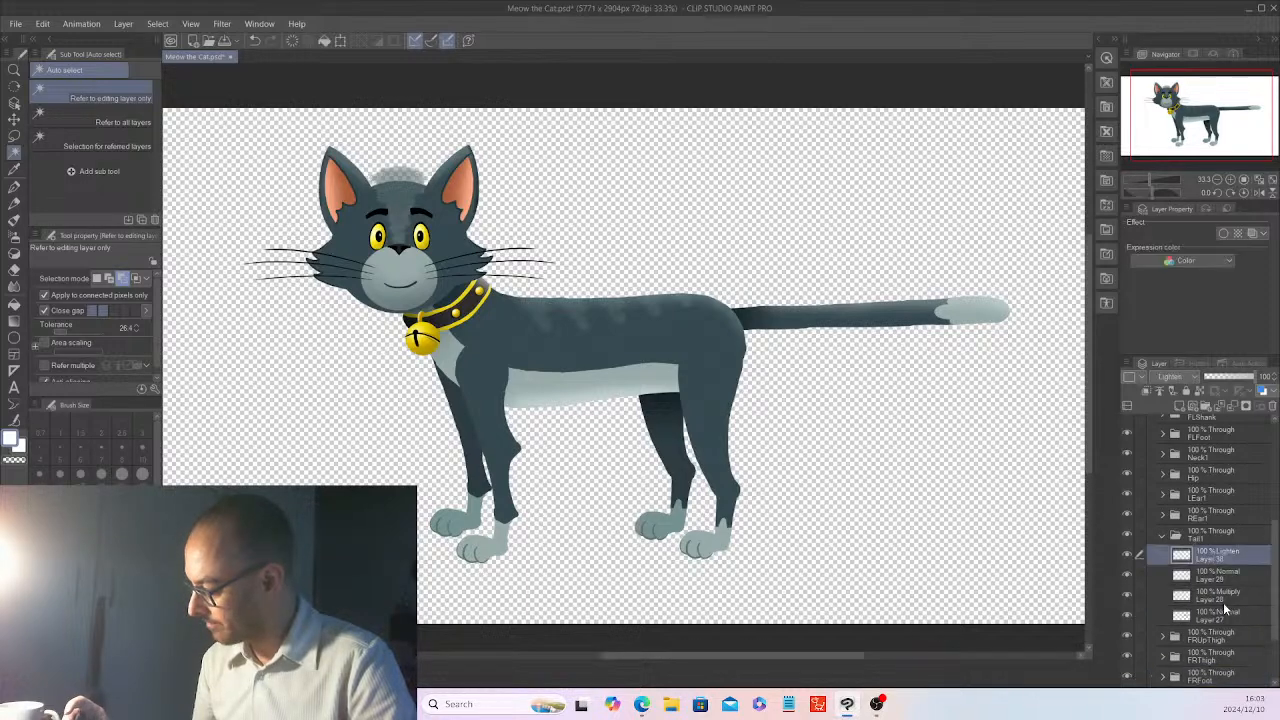
pyautogui.keyDown('shift'); pyautogui.click(1224, 616); pyautogui.keyUp('shift')
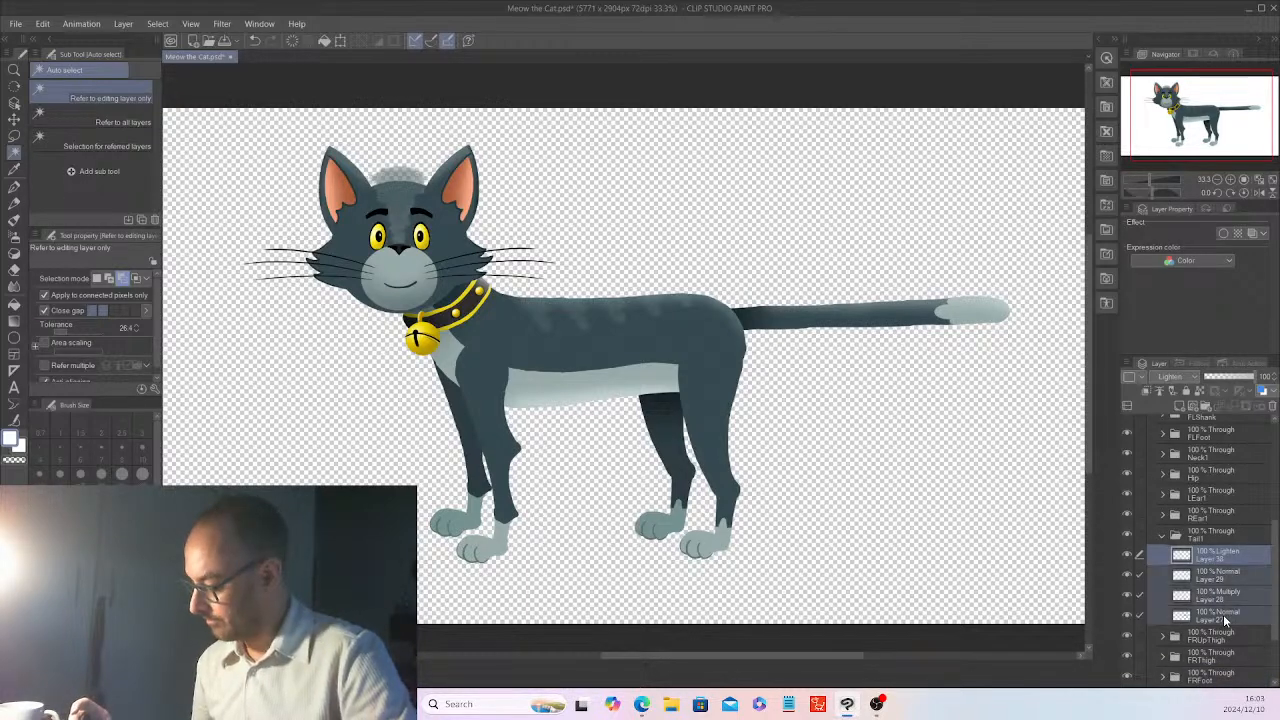
pyautogui.rightClick(1223, 614)
pyautogui.click(1217, 559)
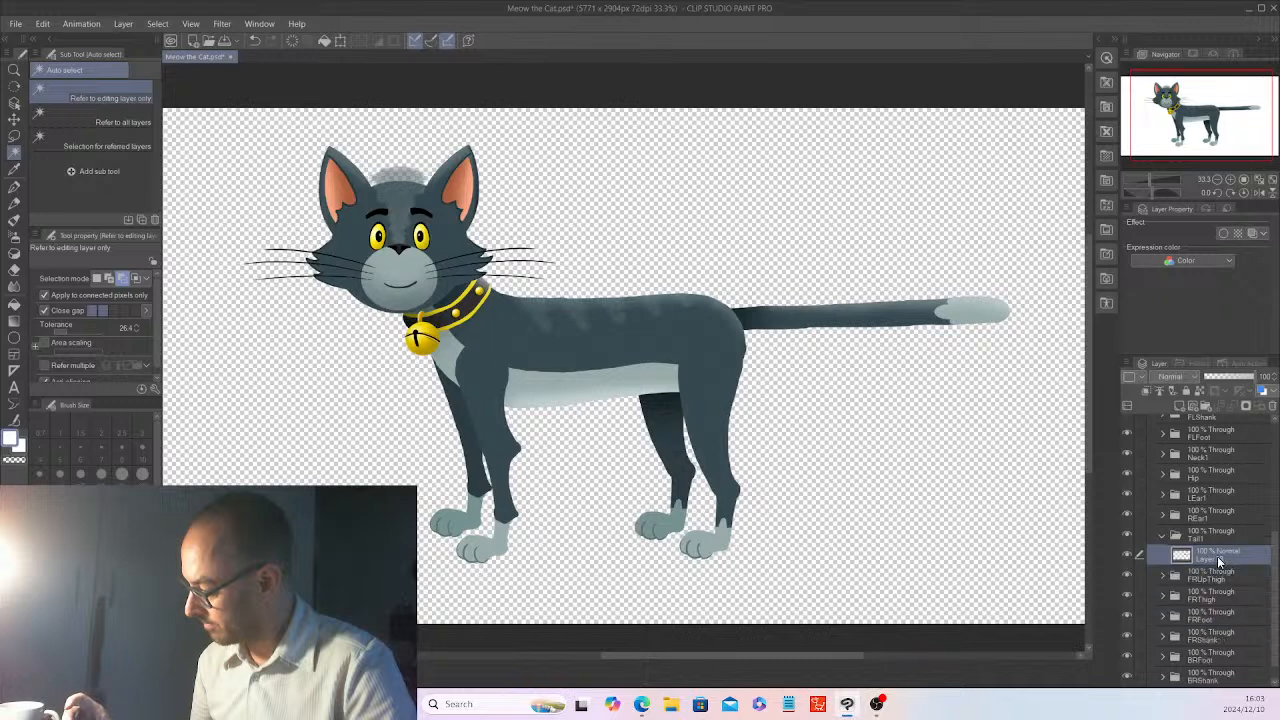
pyautogui.click(1161, 535)
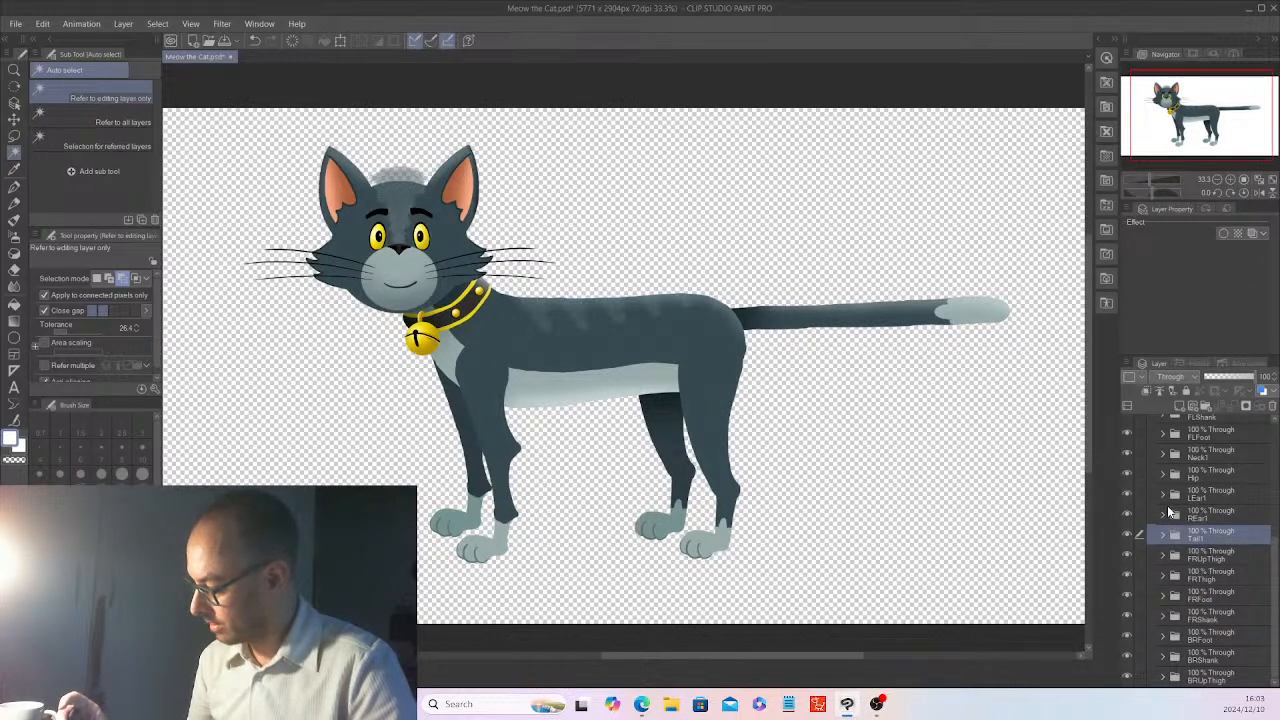
# - Check the REar1, LEar1 and Hip folders, and inspect the Neck1 folder by temporarily hiding its Folder 1
pyautogui.click(1162, 516)
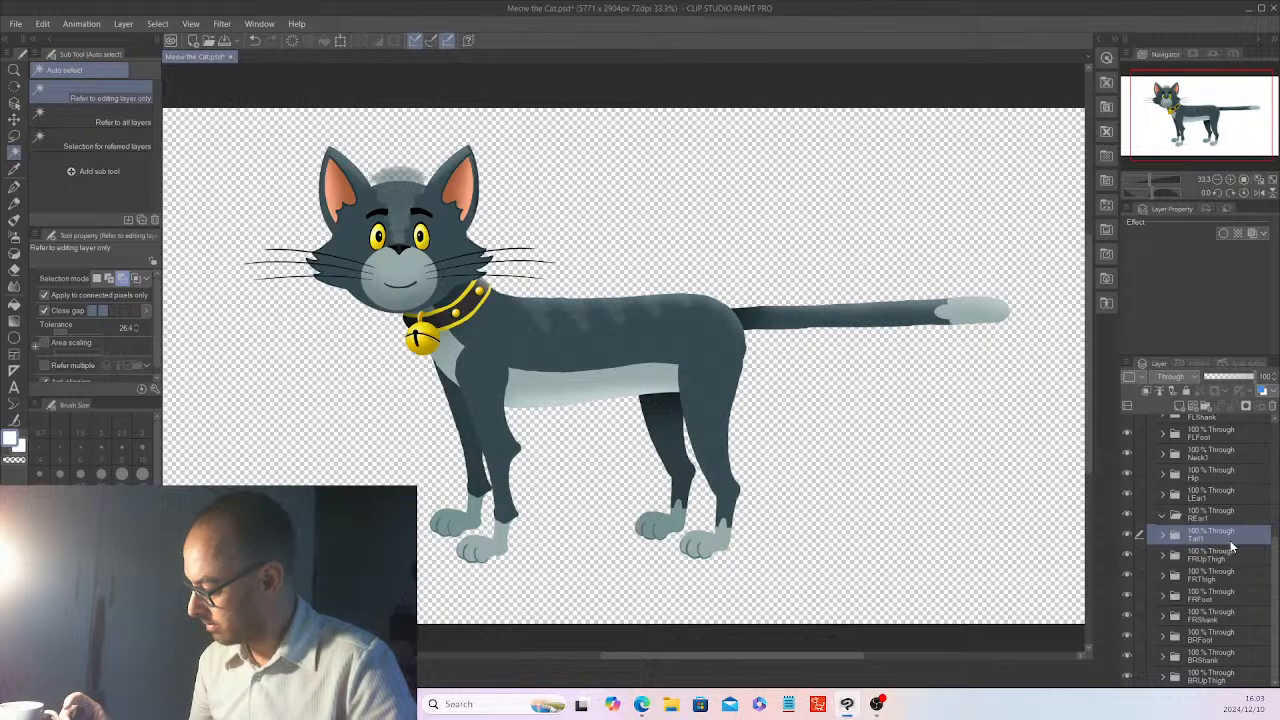
pyautogui.click(1163, 491)
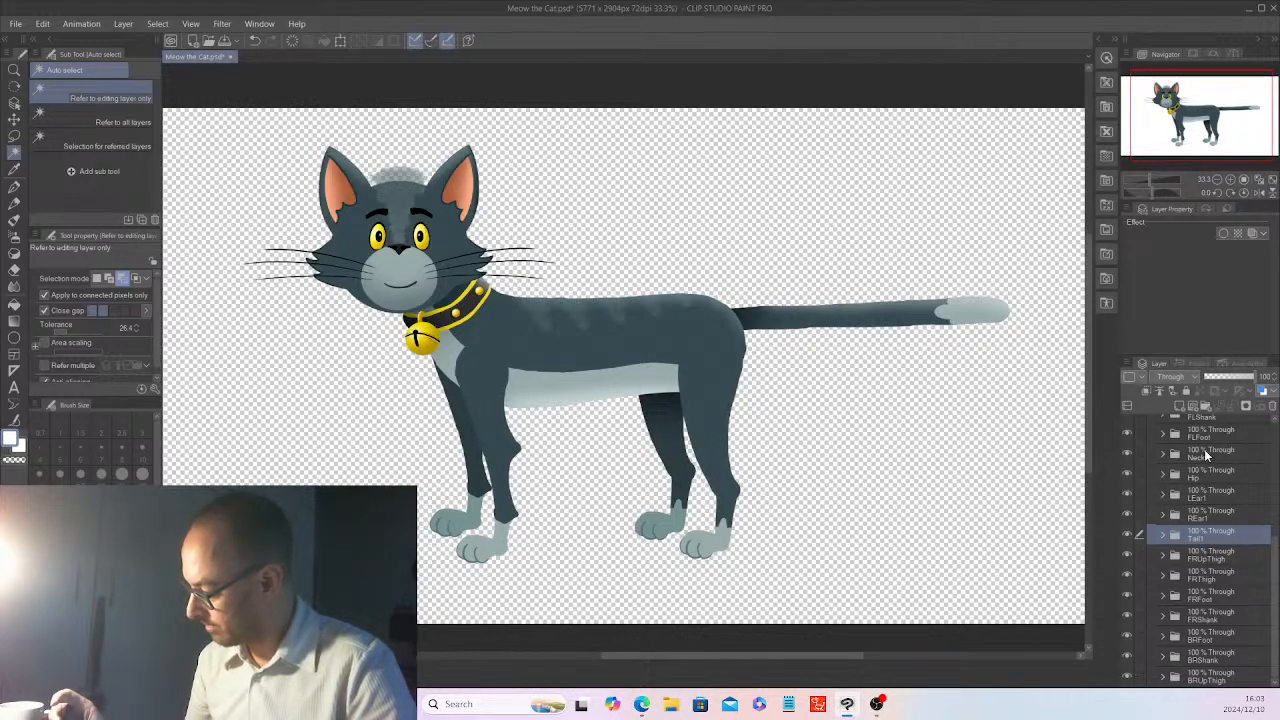
pyautogui.click(1163, 475)
pyautogui.click(1163, 473)
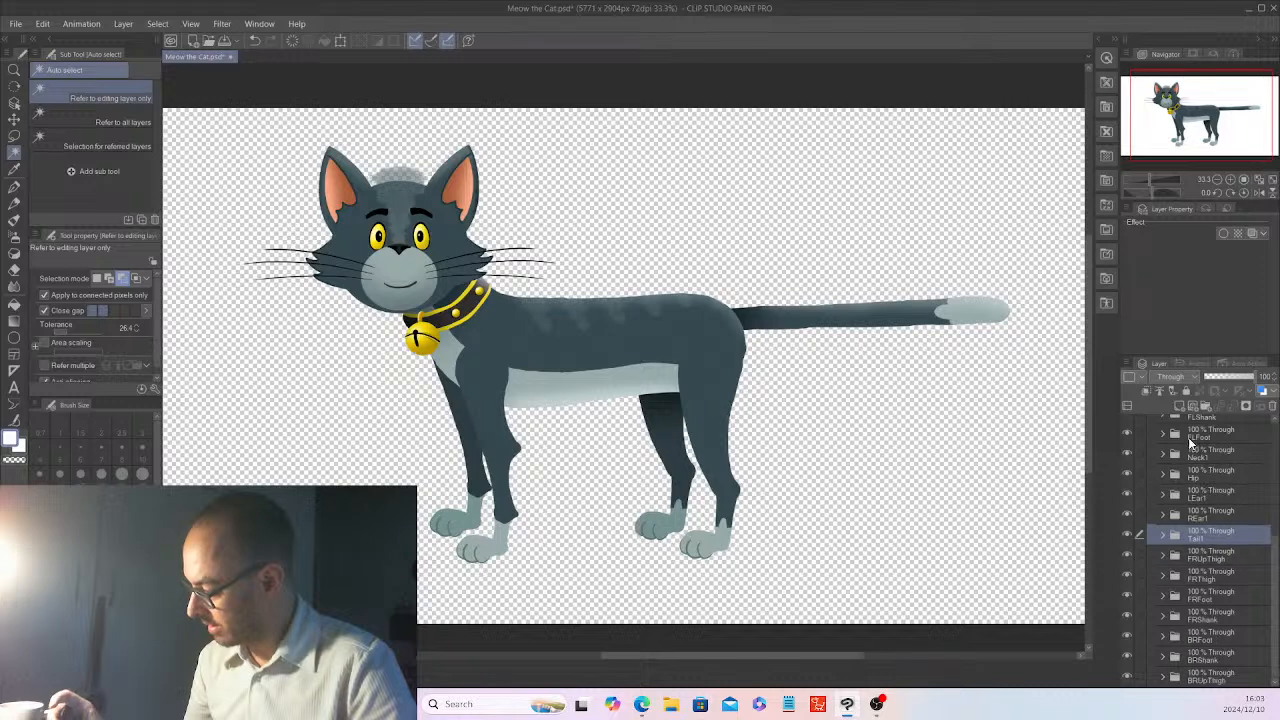
pyautogui.click(1164, 455)
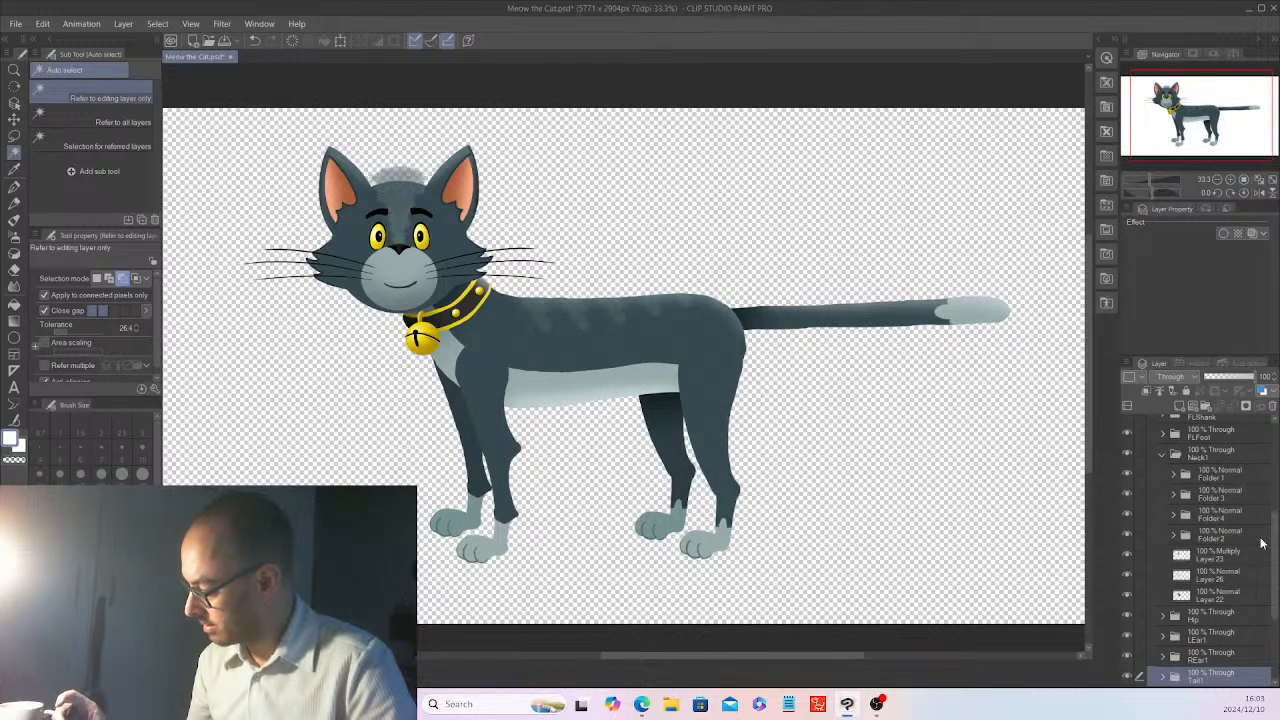
pyautogui.click(1130, 469)
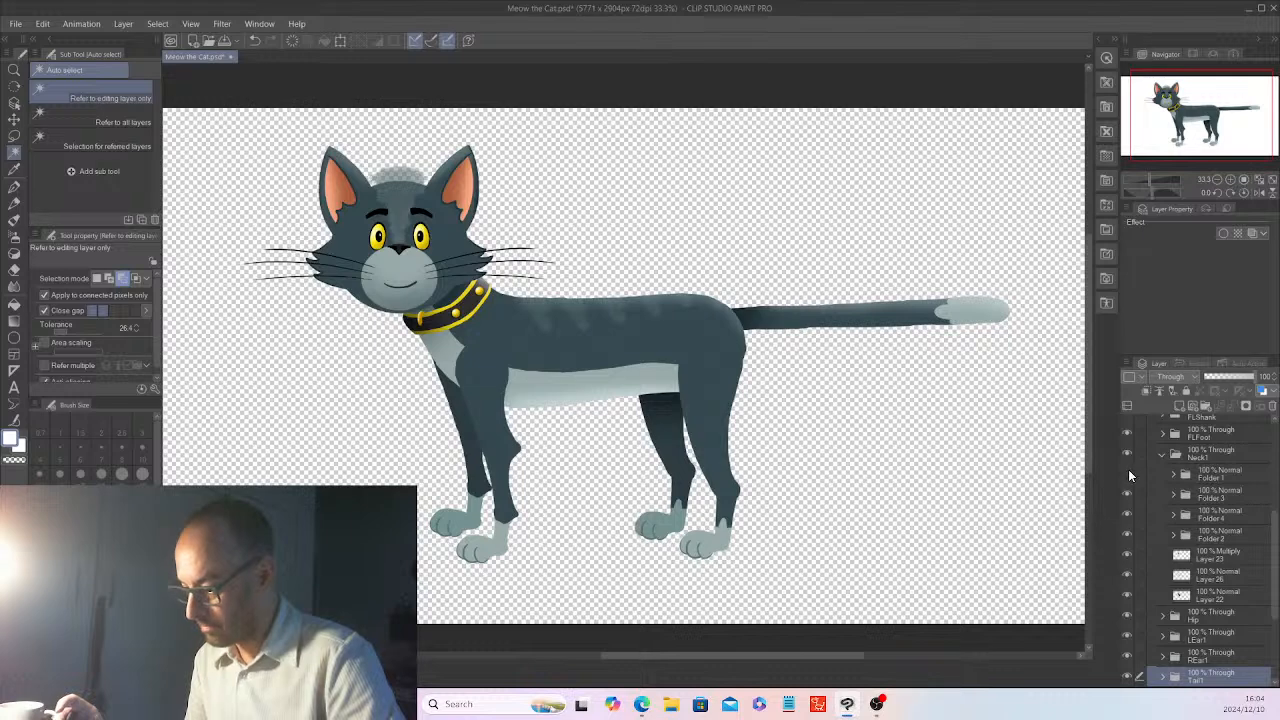
pyautogui.click(1219, 595)
pyautogui.hotkey('ctrl', 'z')
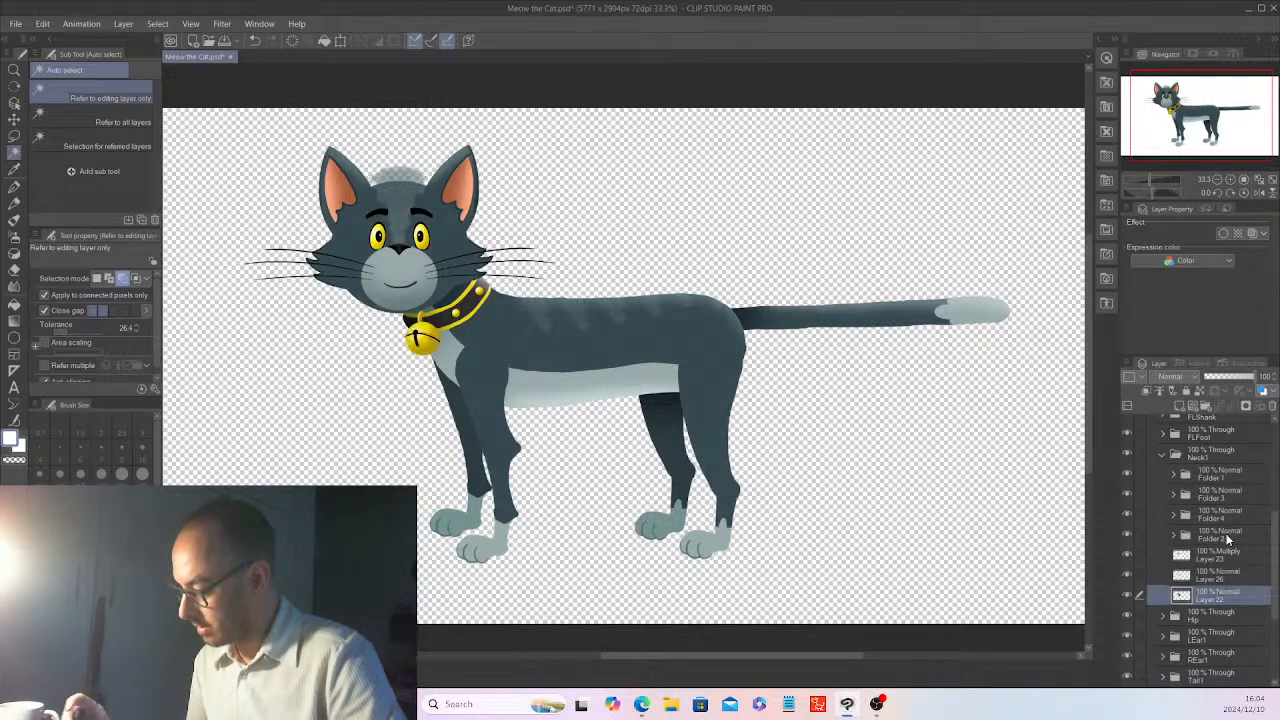
# - Expand Folder 2 inside Neck1 and select its Layers 55, 49, 48, 47 and 46
pyautogui.click(1173, 536)
pyautogui.moveTo(1274, 545); pyautogui.dragTo(1274, 570)
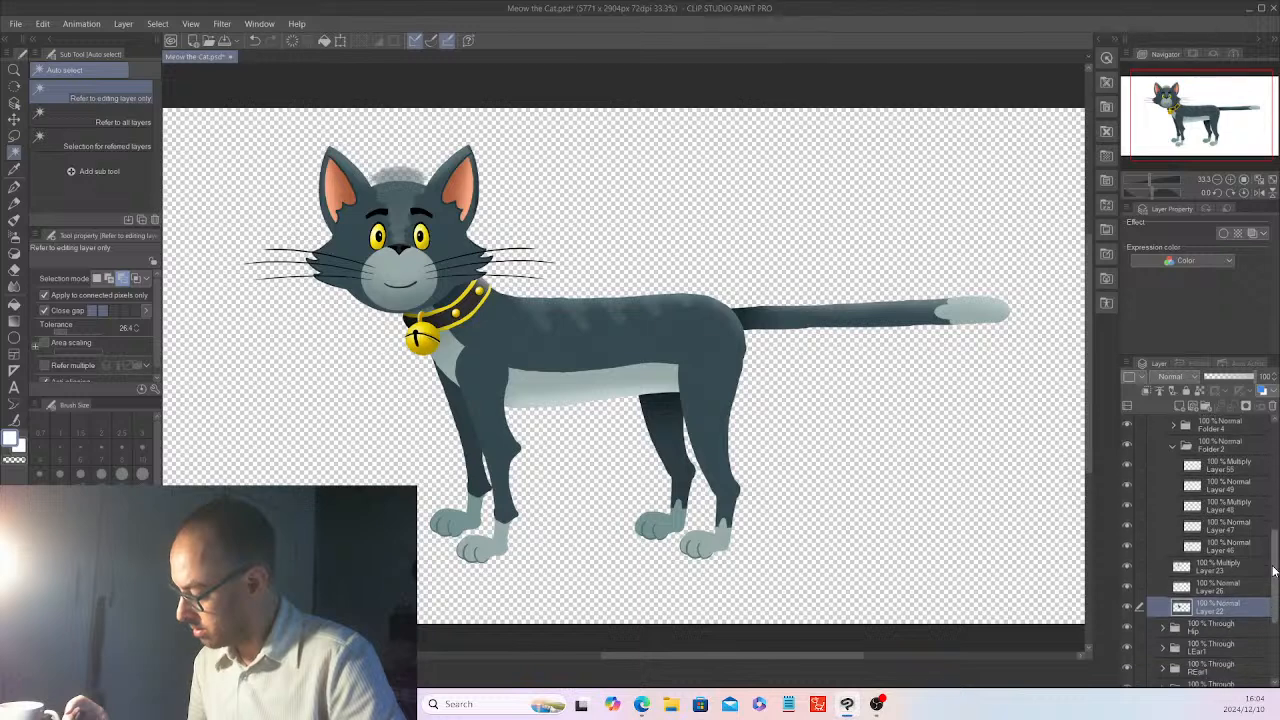
pyautogui.click(1226, 545)
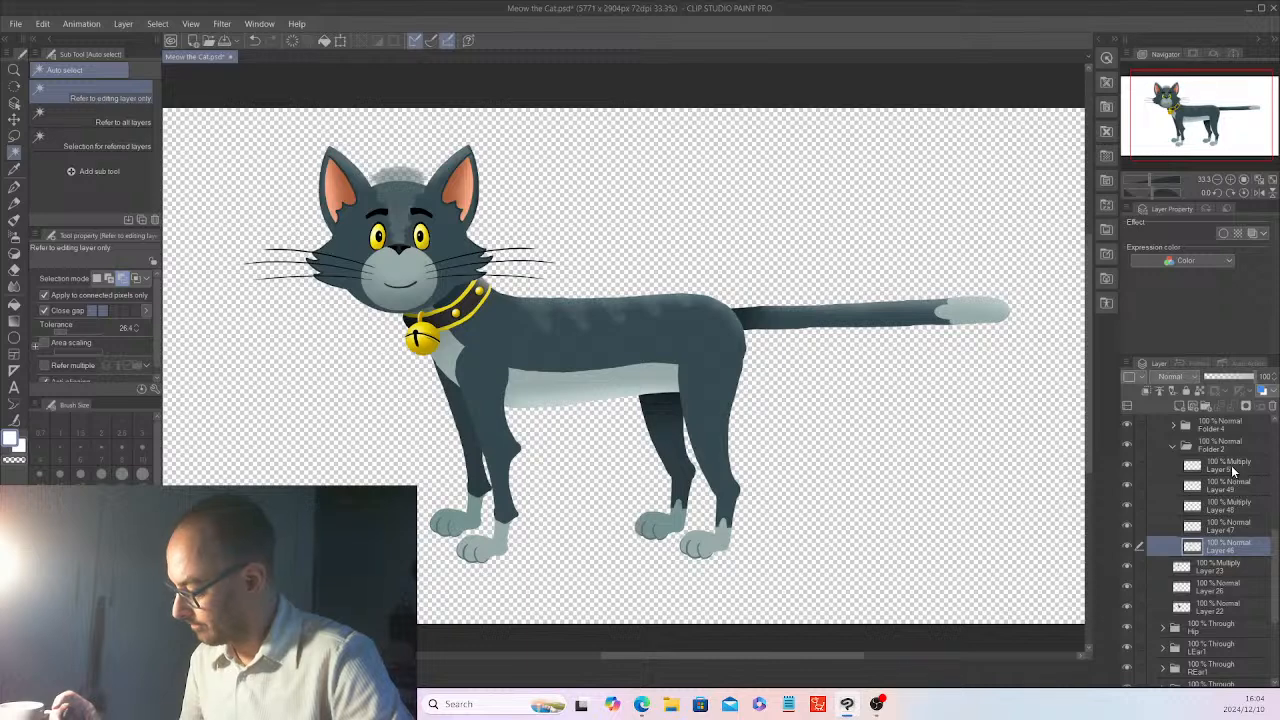
pyautogui.keyDown('shift'); pyautogui.click(1238, 467); pyautogui.keyUp('shift')
pyautogui.scroll(3, 1275, 573)
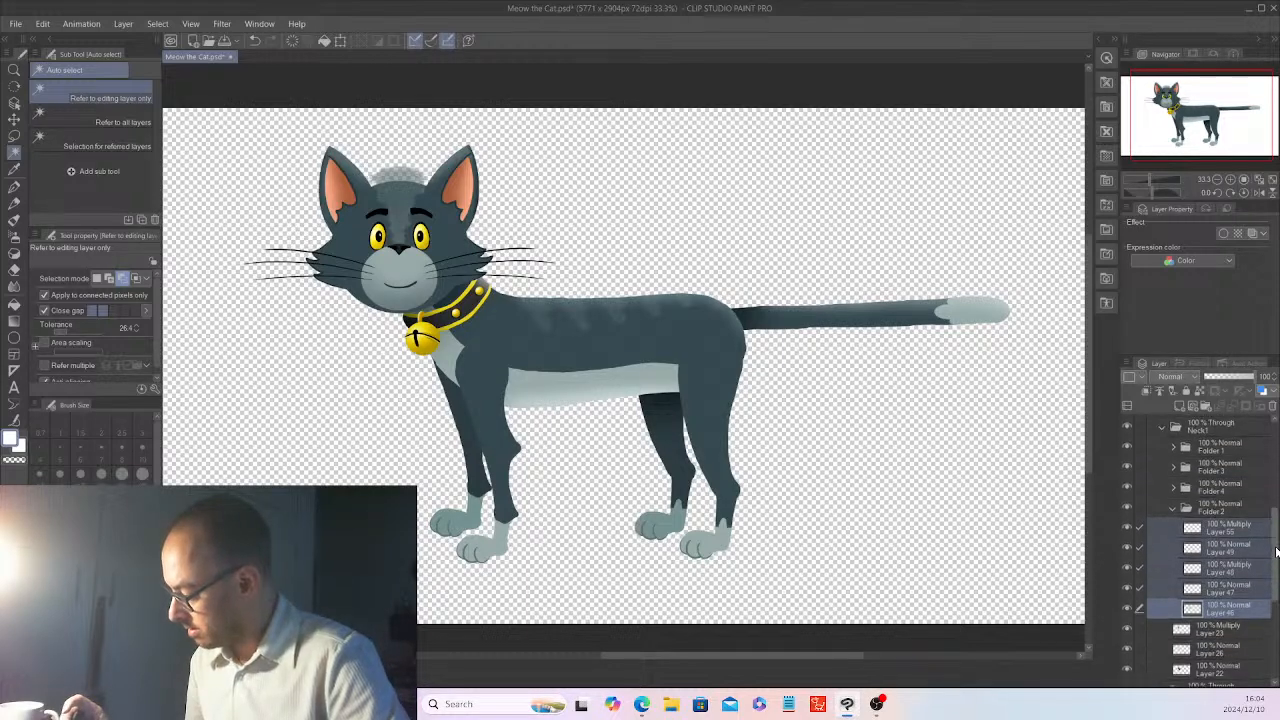
pyautogui.keyDown('shift'); pyautogui.click(1222, 658); pyautogui.keyUp('shift')
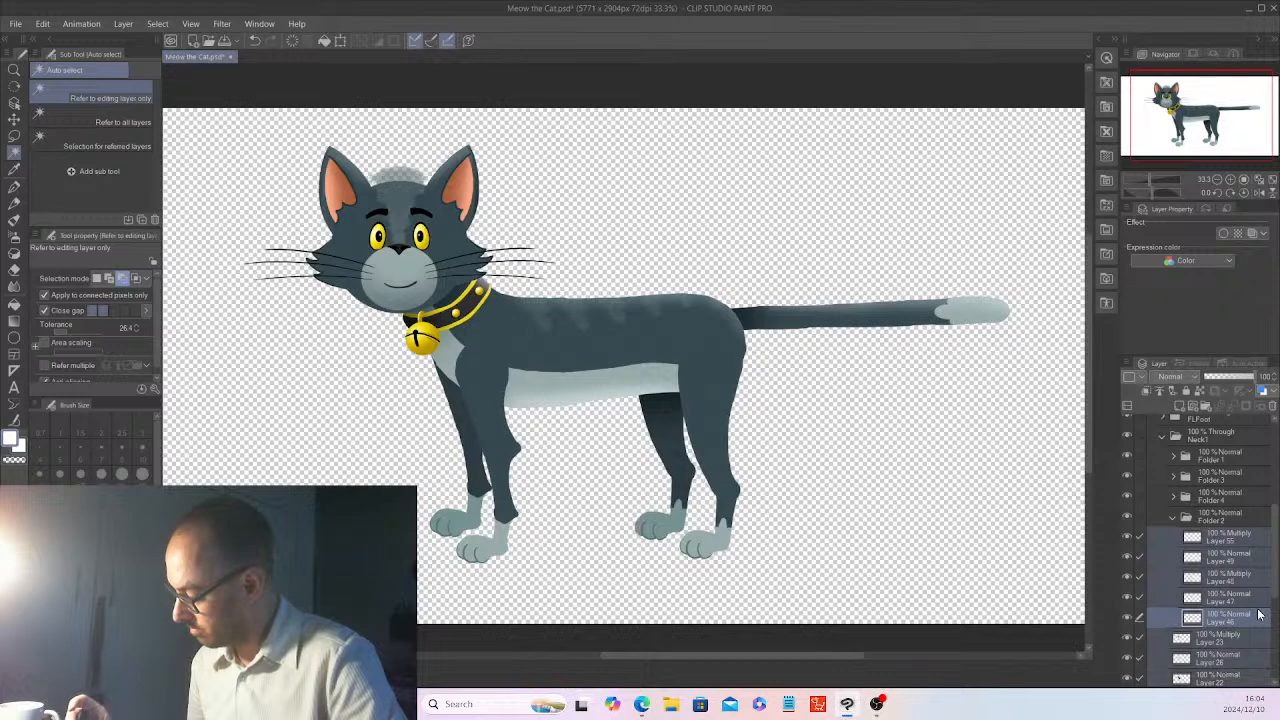
pyautogui.scroll(3, 1226, 544)
# - Add the three layers of Folder 4 and the three layers of Folder 3 in Neck1 to the layer selection
pyautogui.click(1174, 567)
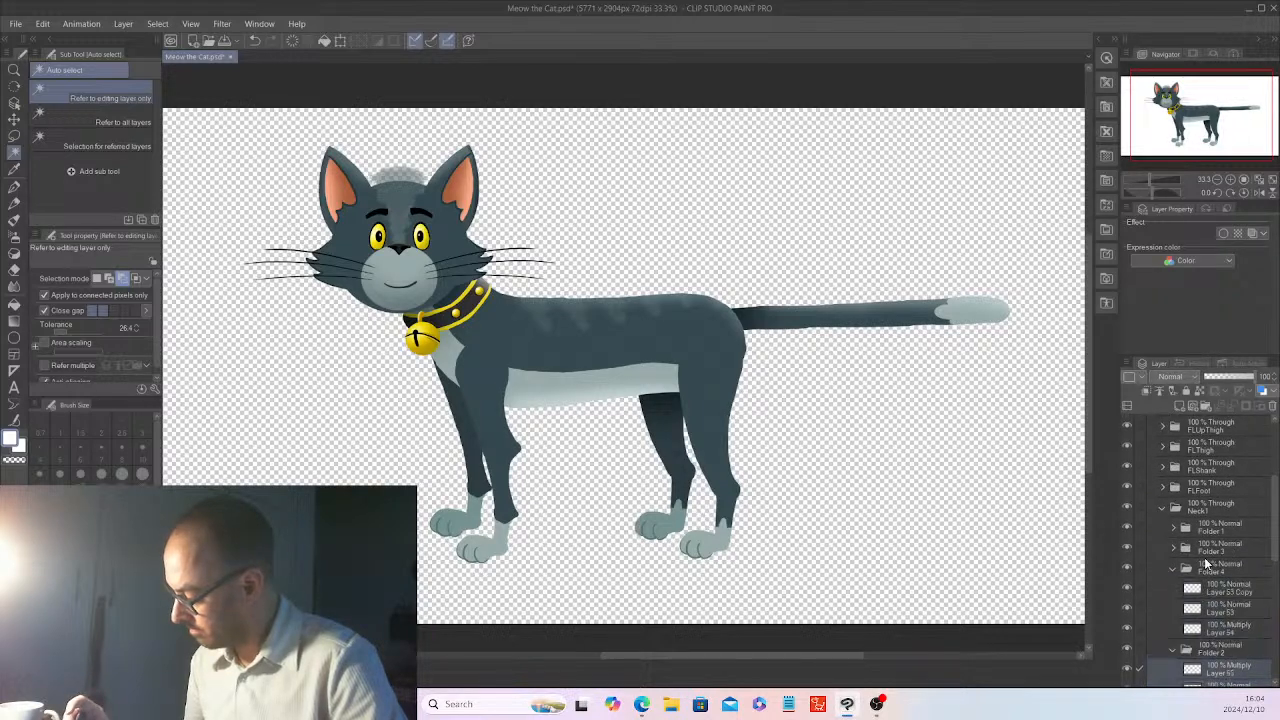
pyautogui.keyDown('ctrl'); pyautogui.click(1218, 628); pyautogui.keyUp('ctrl')
pyautogui.keyDown('ctrl'); pyautogui.click(1222, 608); pyautogui.keyUp('ctrl')
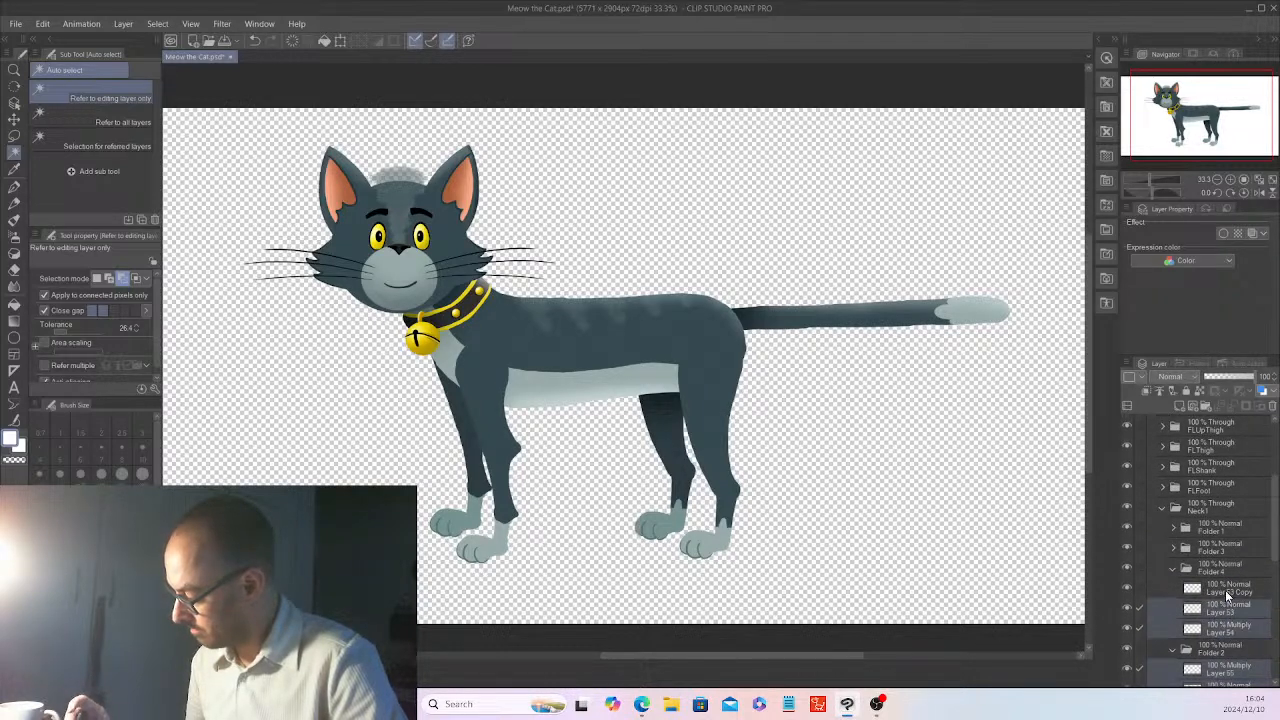
pyautogui.keyDown('ctrl'); pyautogui.click(1230, 588); pyautogui.keyUp('ctrl')
pyautogui.click(1175, 547)
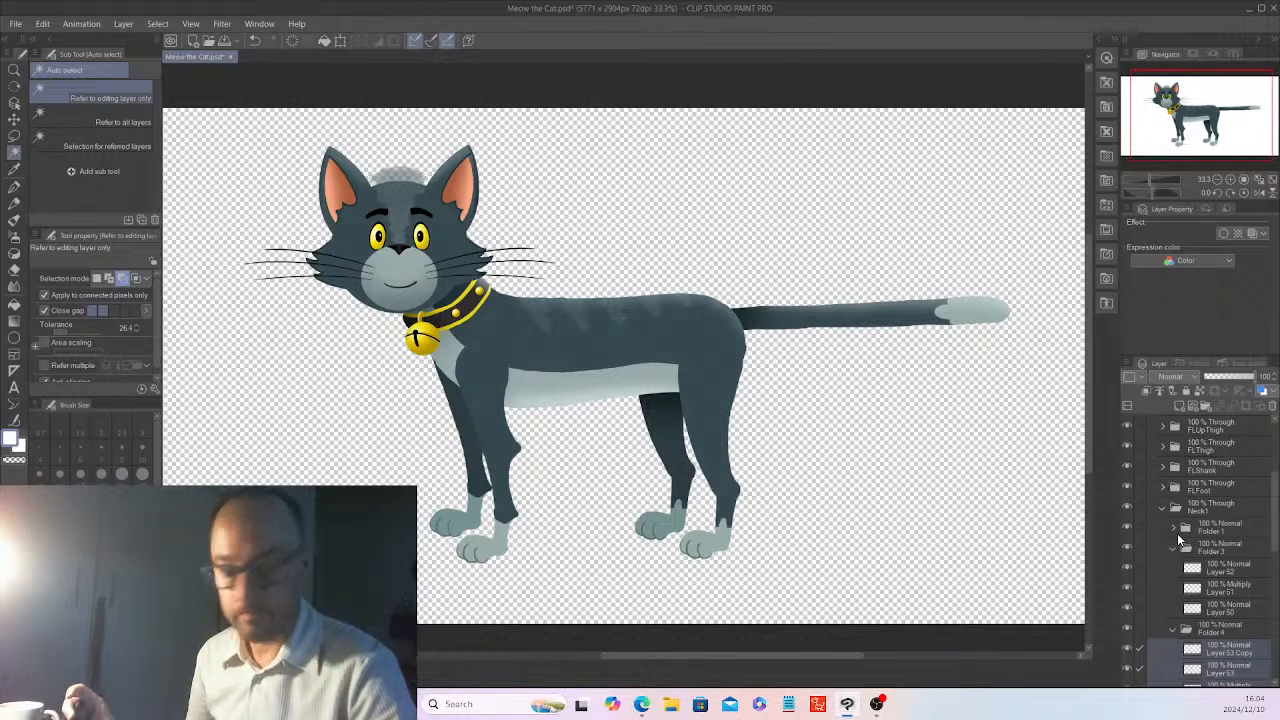
pyautogui.keyDown('ctrl'); pyautogui.click(1220, 608); pyautogui.keyUp('ctrl')
pyautogui.keyDown('ctrl'); pyautogui.click(1220, 588); pyautogui.keyUp('ctrl')
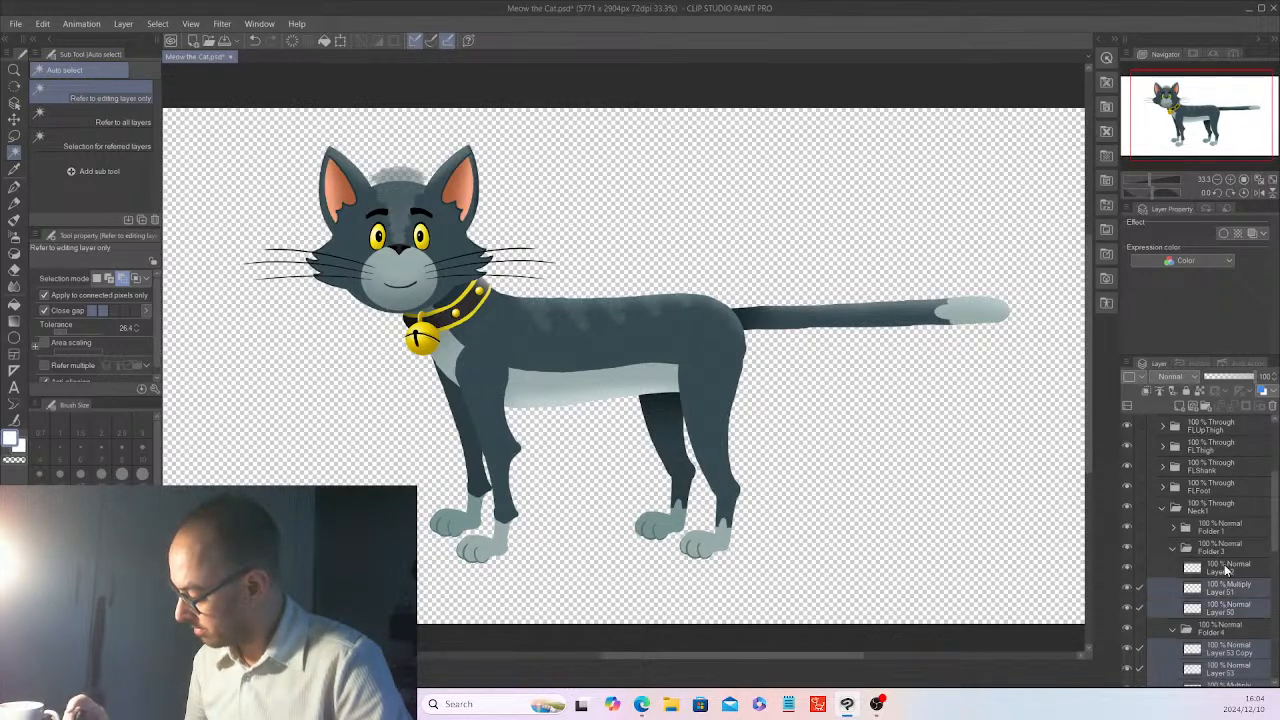
pyautogui.keyDown('ctrl'); pyautogui.click(1218, 567); pyautogui.keyUp('ctrl')
# - Add Layers 45, 44, 43 and 41 of Folder 1 to the selection and try to merge all the selected layers
pyautogui.click(1176, 528)
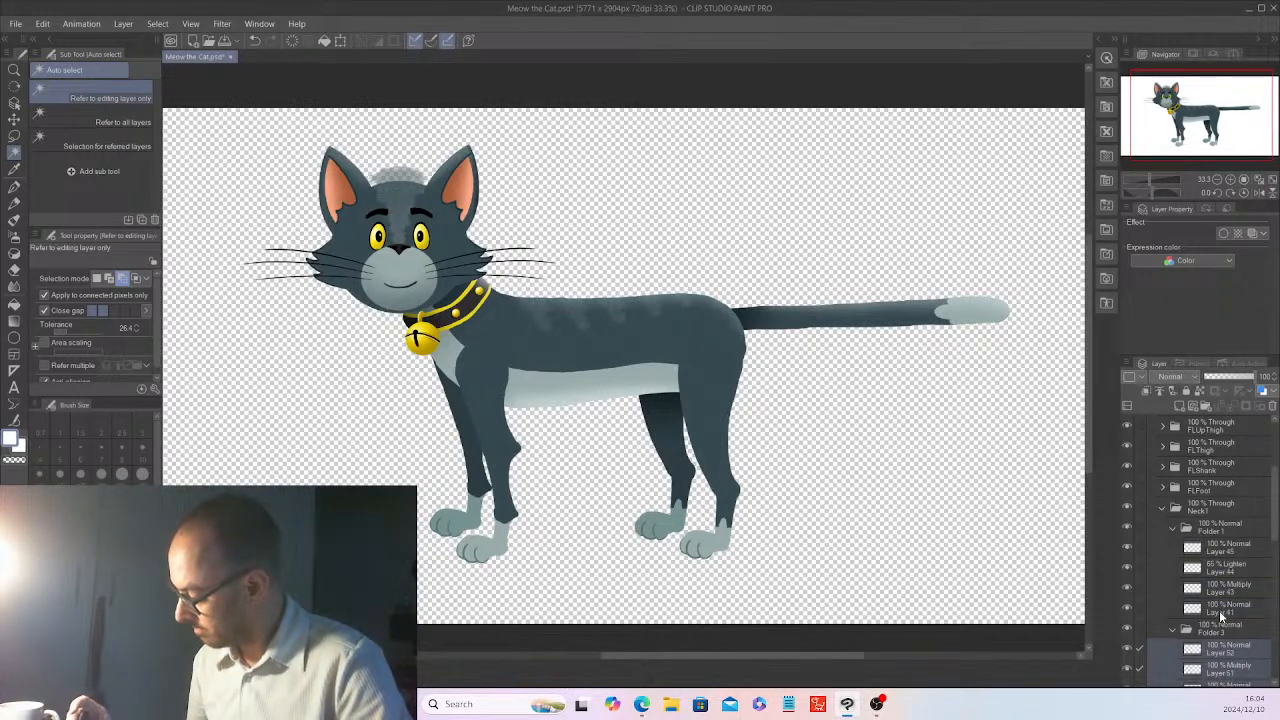
pyautogui.keyDown('ctrl'); pyautogui.click(1220, 610); pyautogui.keyUp('ctrl')
pyautogui.keyDown('ctrl'); pyautogui.click(1223, 590); pyautogui.keyUp('ctrl')
pyautogui.keyDown('ctrl'); pyautogui.click(1224, 568); pyautogui.keyUp('ctrl')
pyautogui.keyDown('ctrl'); pyautogui.click(1235, 548); pyautogui.keyUp('ctrl')
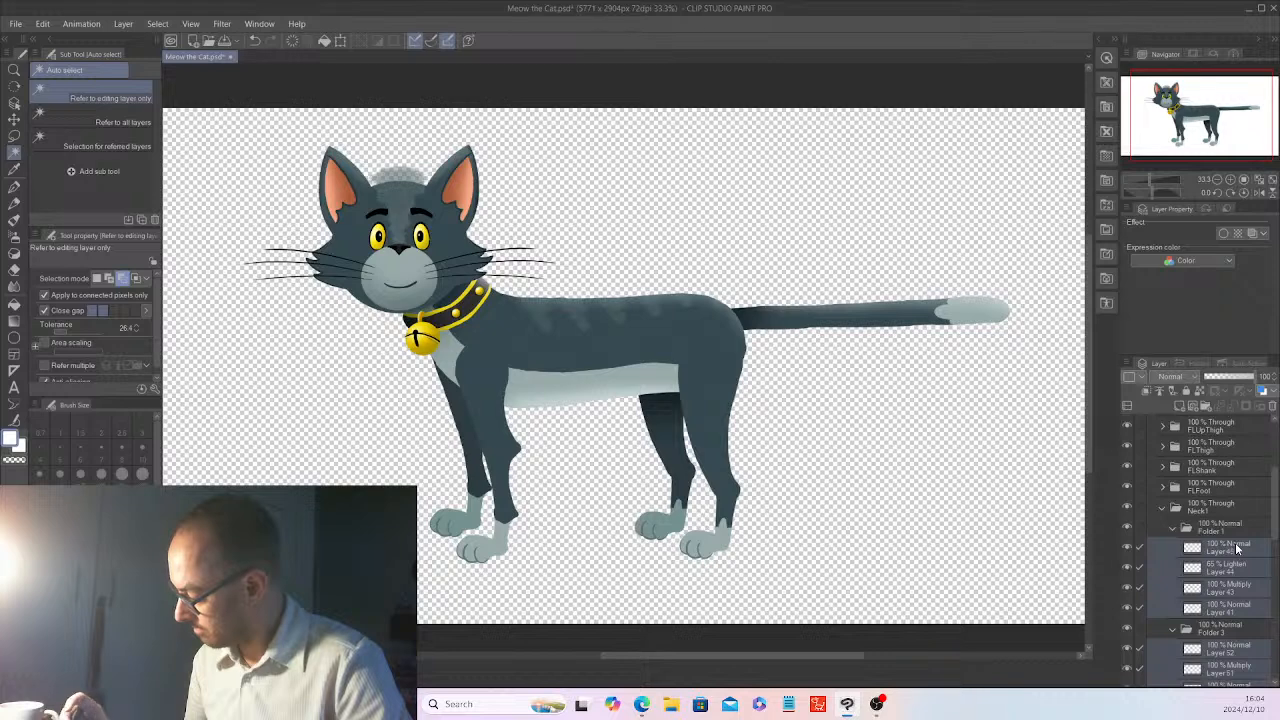
pyautogui.rightClick(1234, 553)
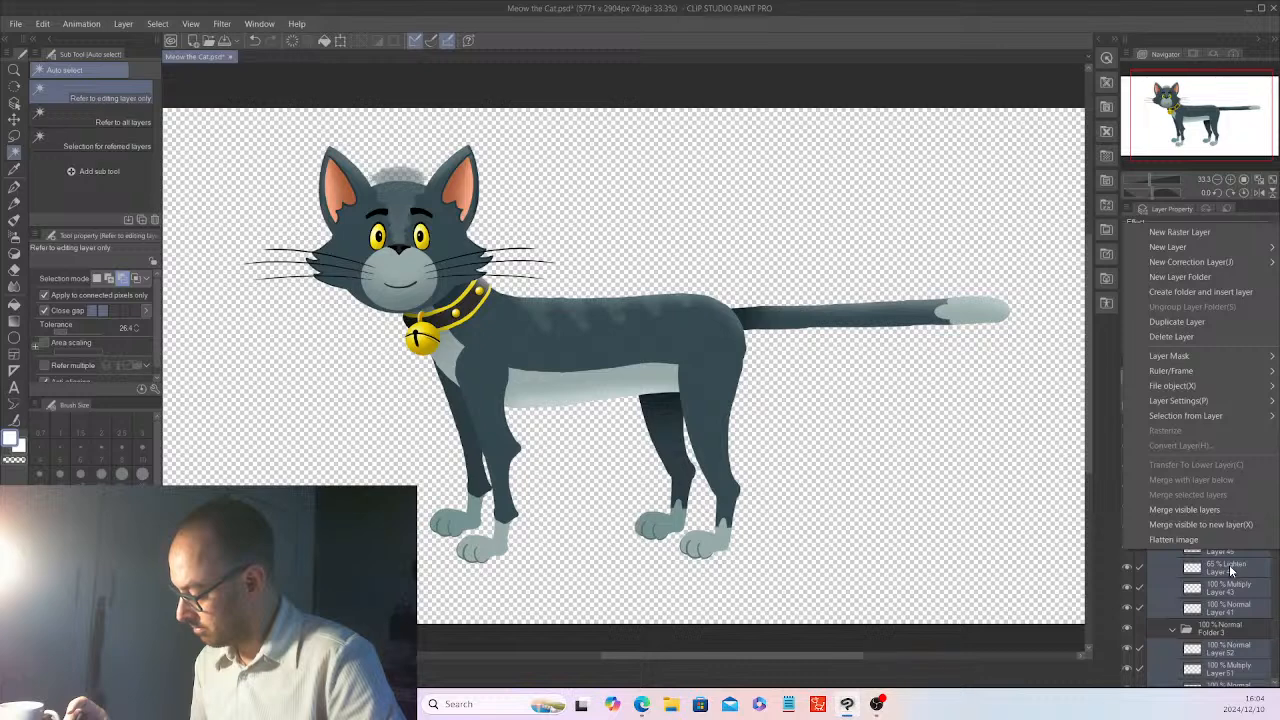
pyautogui.click(1230, 570)
# - Move Layers 45, 44, 43 and 41 out of Folder 1 into Folder 3, above Layer 52
pyautogui.click(1228, 551)
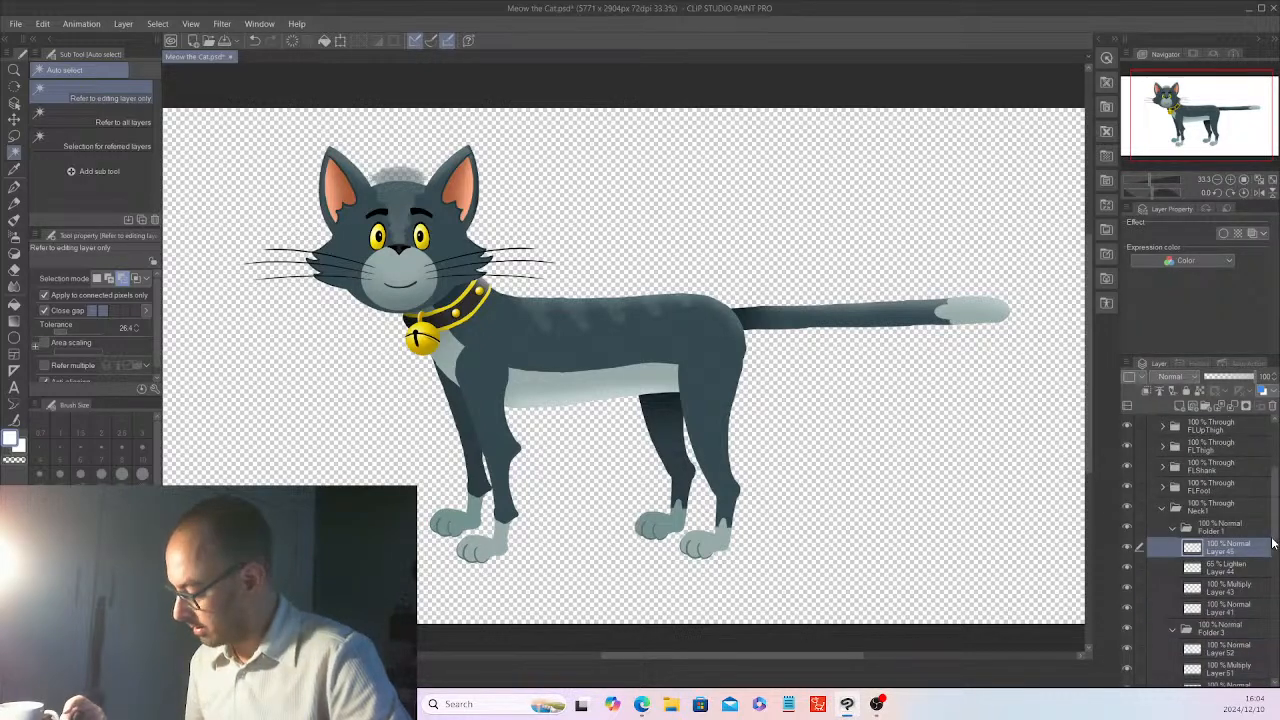
pyautogui.keyDown('shift'); pyautogui.click(1235, 607); pyautogui.keyUp('shift')
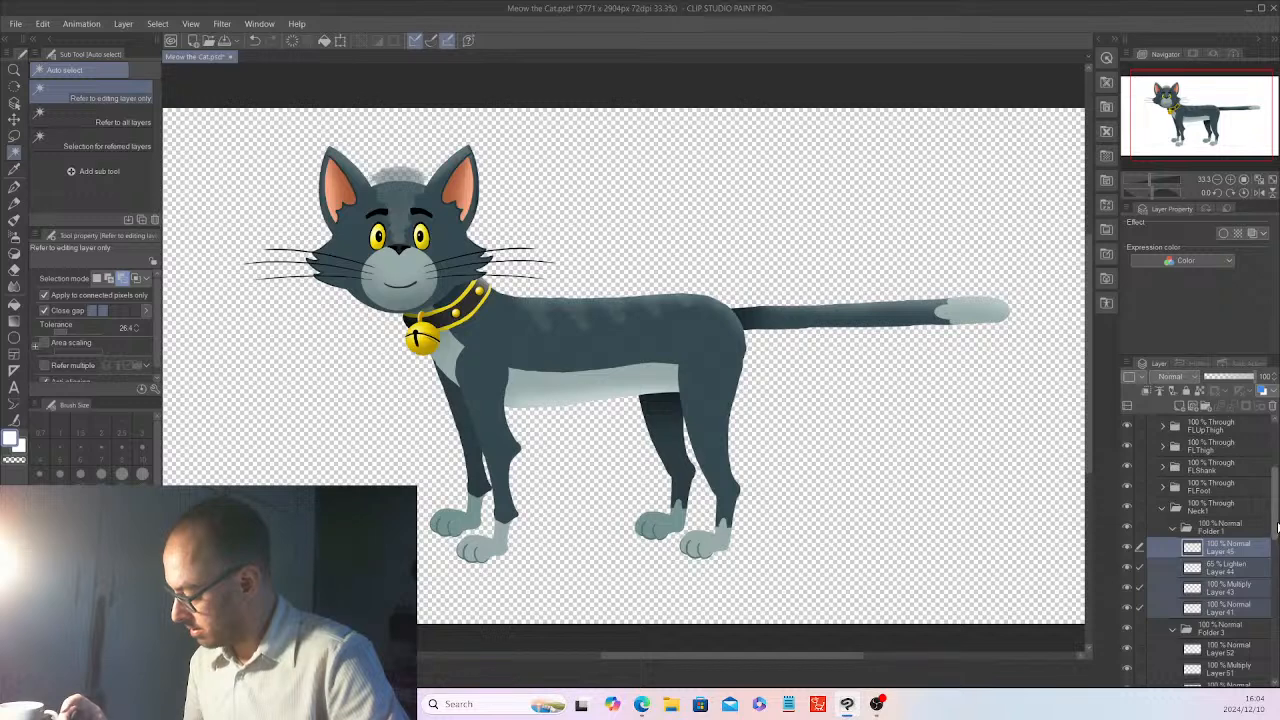
pyautogui.scroll(-5, 1232, 517)
pyautogui.moveTo(1235, 512); pyautogui.dragTo(1230, 530)
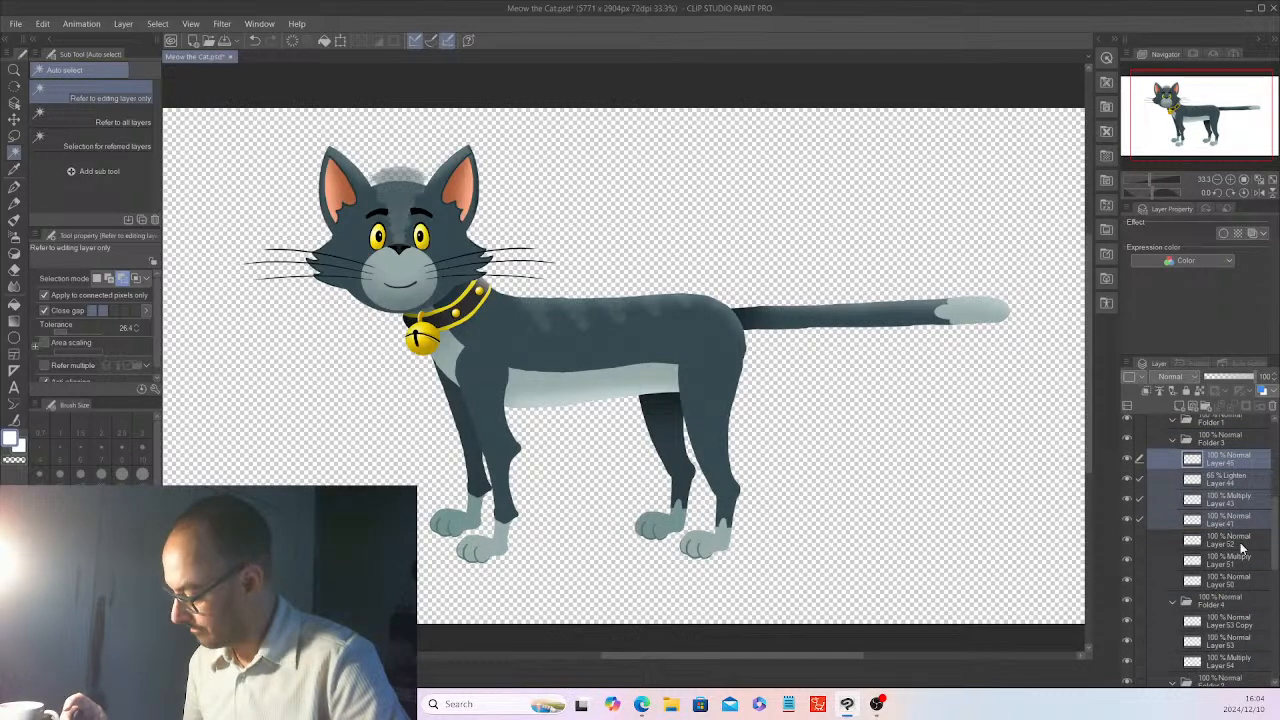
pyautogui.click(1245, 464)
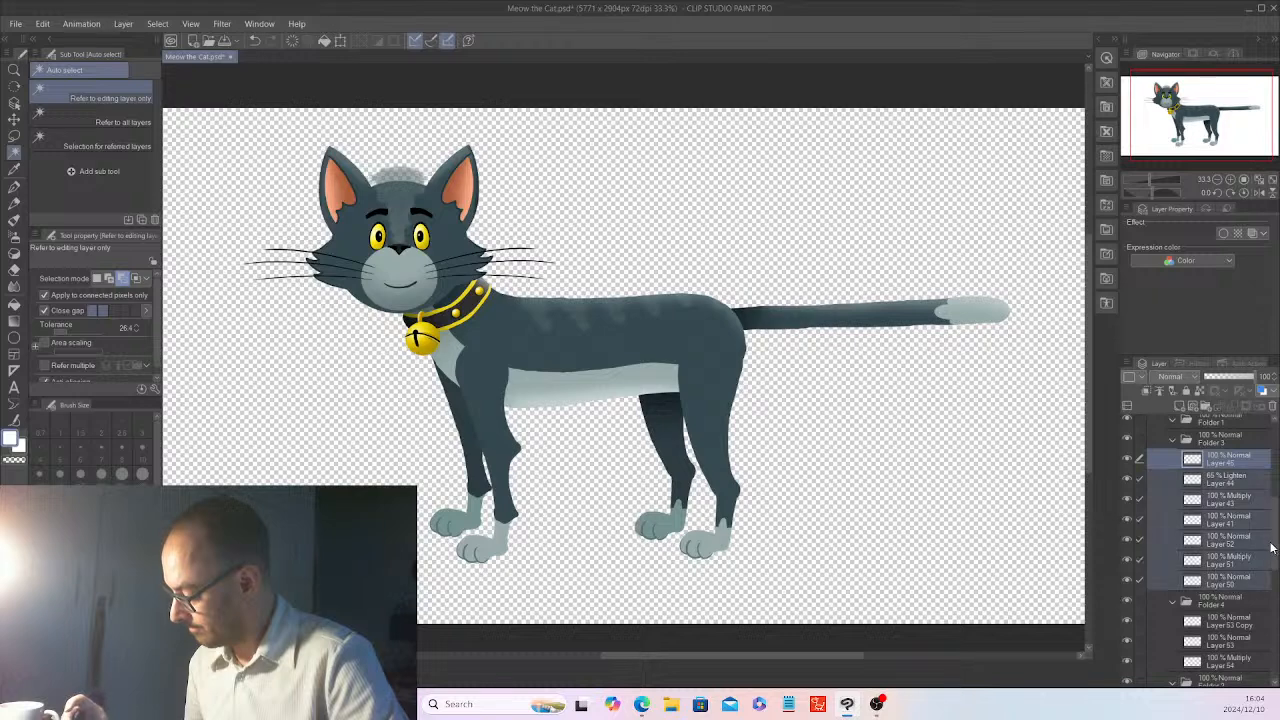
# - Delete the emptied Folder 1 from the Neck1 folder
pyautogui.click(1266, 428)
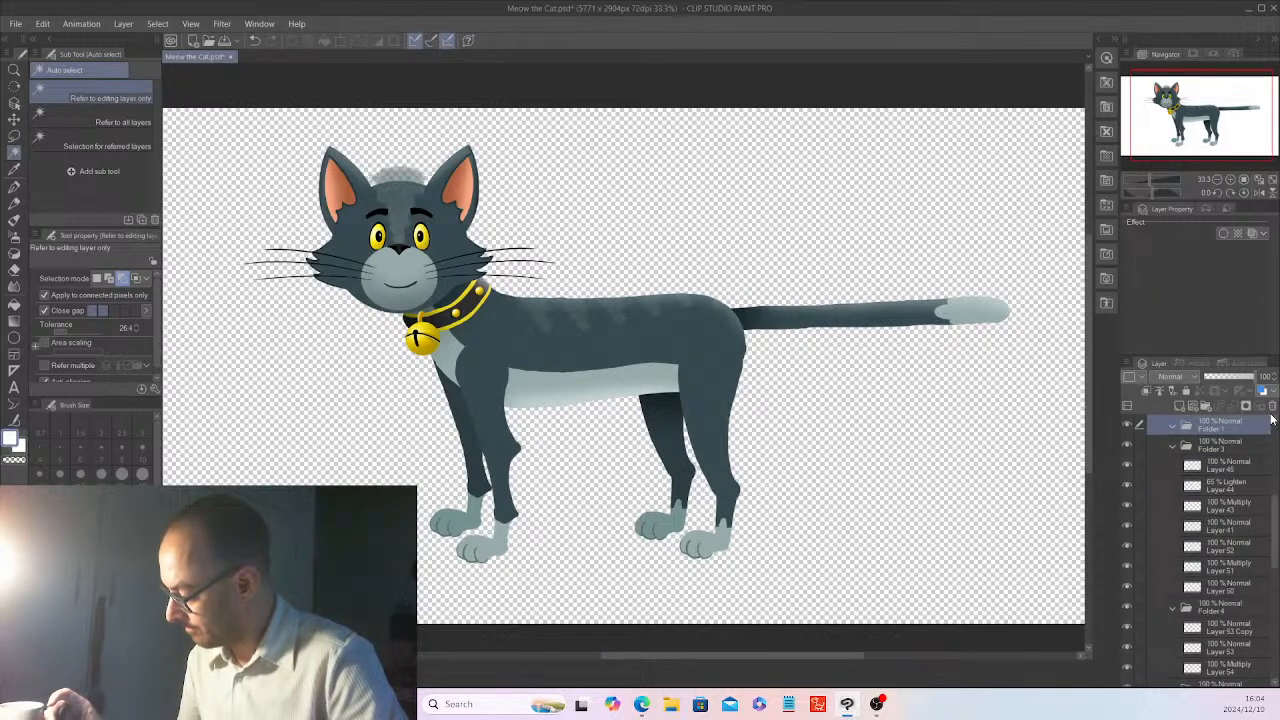
pyautogui.click(1267, 406)
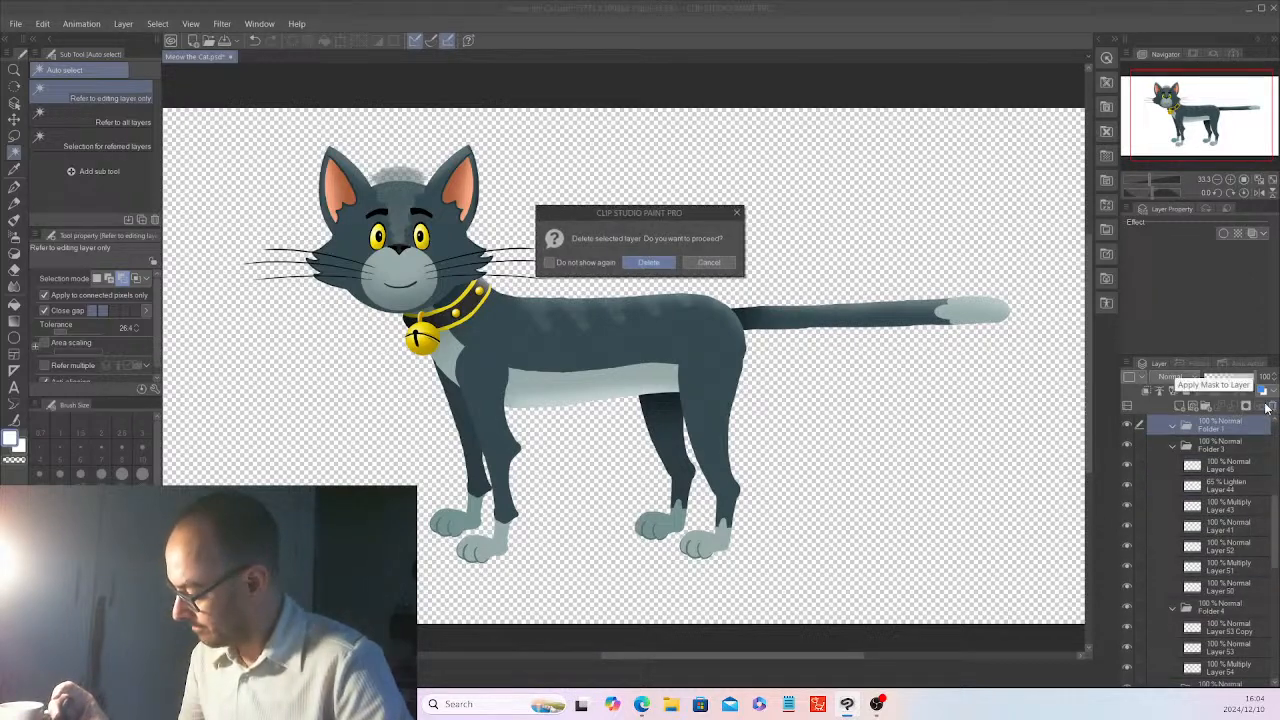
pyautogui.click(648, 262)
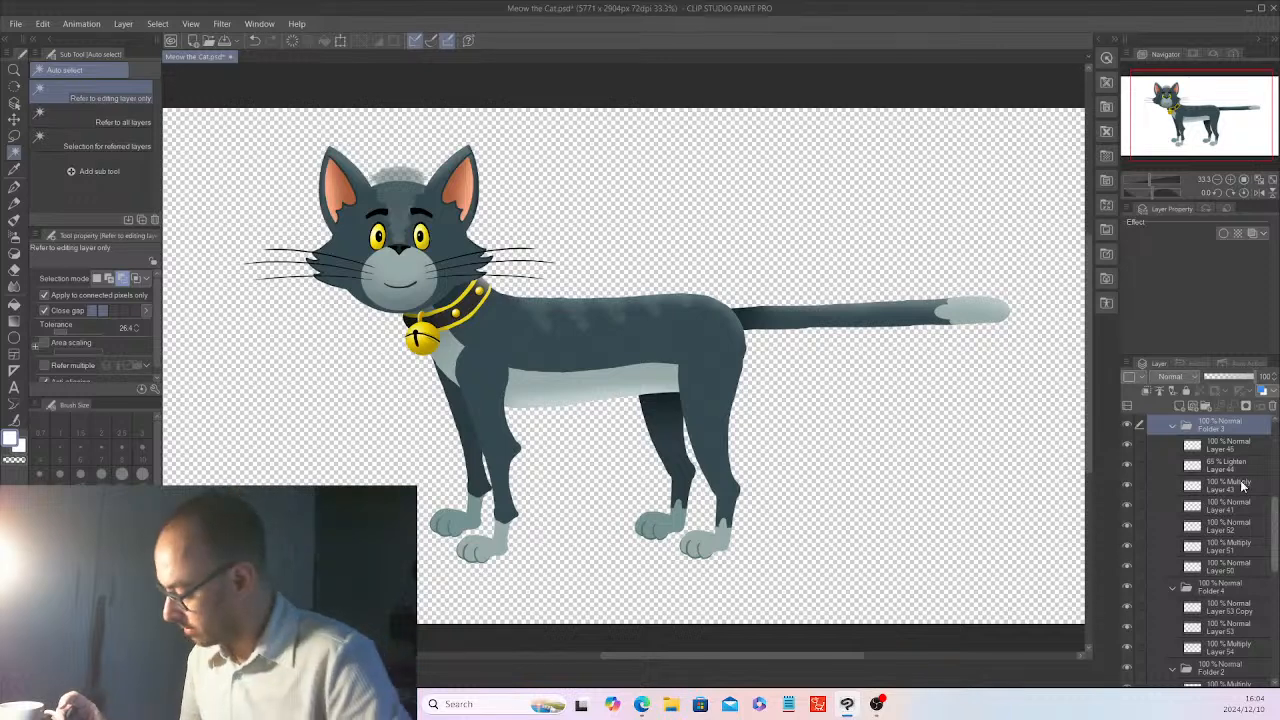
# - Move all seven layers of Folder 3, from Layer 45 to Layer 50, into Folder 4 above Layer 53 Copy
pyautogui.click(1232, 449)
pyautogui.keyDown('shift'); pyautogui.click(1235, 568); pyautogui.keyUp('shift')
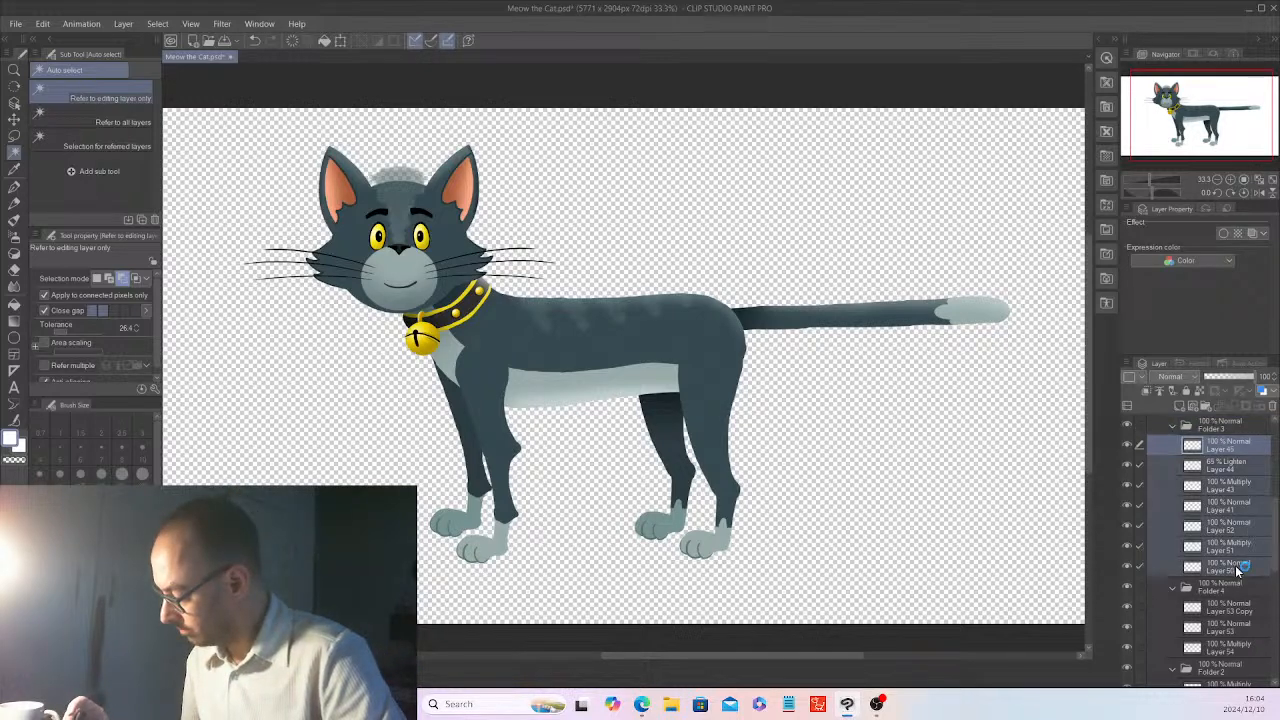
pyautogui.moveTo(1235, 567); pyautogui.dragTo(1230, 589)
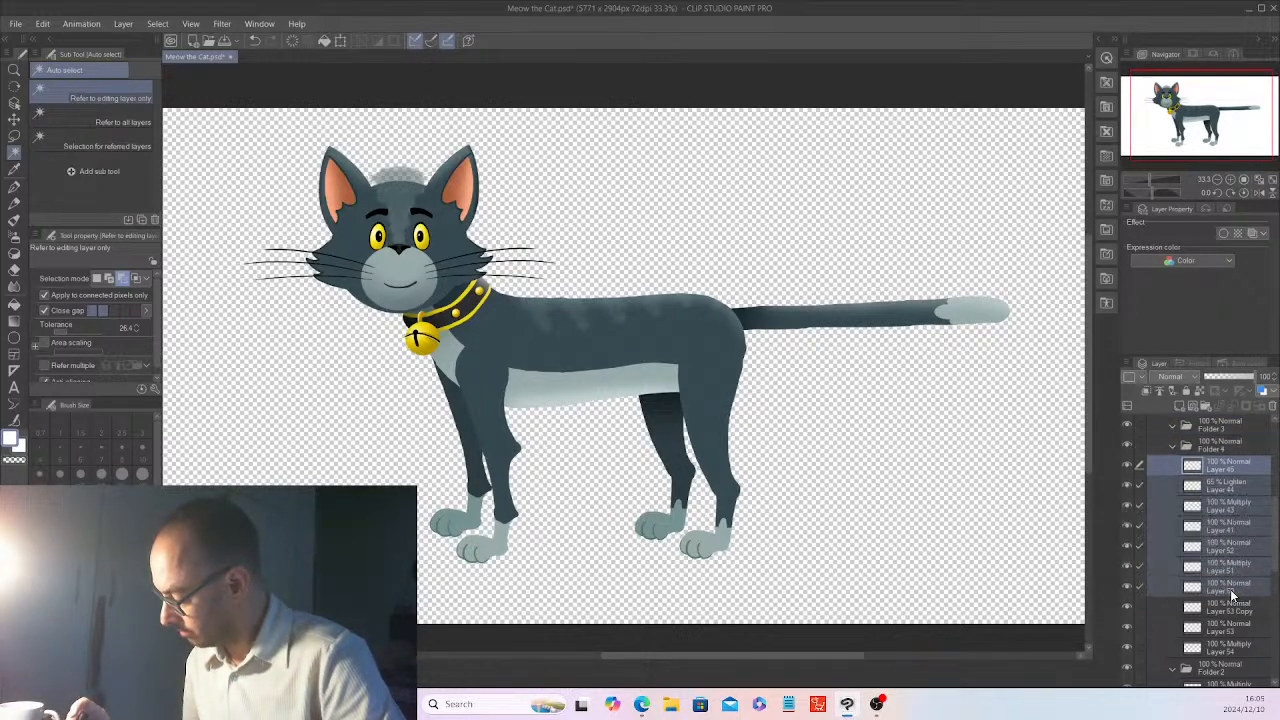
# - Move all ten layers of Folder 4, from Layer 45 to Layer 54, into Folder 2 above Layer 55
pyautogui.click(1237, 467)
pyautogui.keyDown('shift'); pyautogui.click(1241, 650); pyautogui.keyUp('shift')
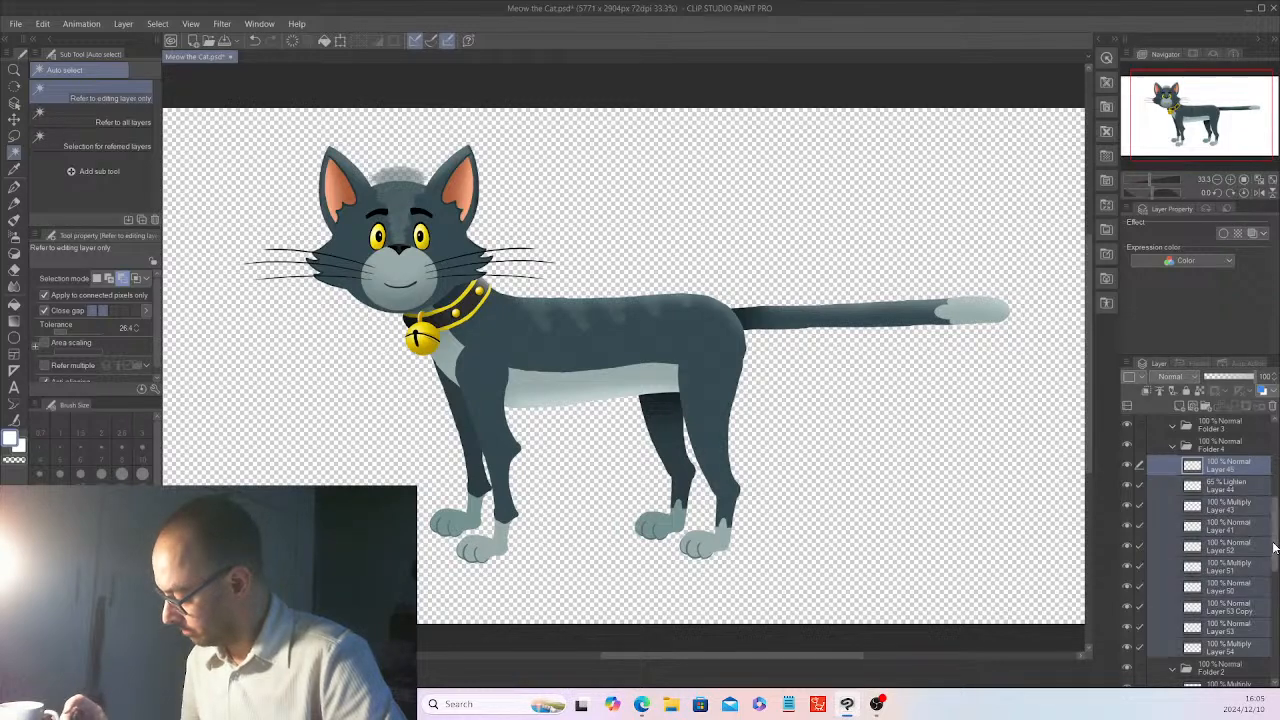
pyautogui.moveTo(1274, 547); pyautogui.dragTo(1275, 605)
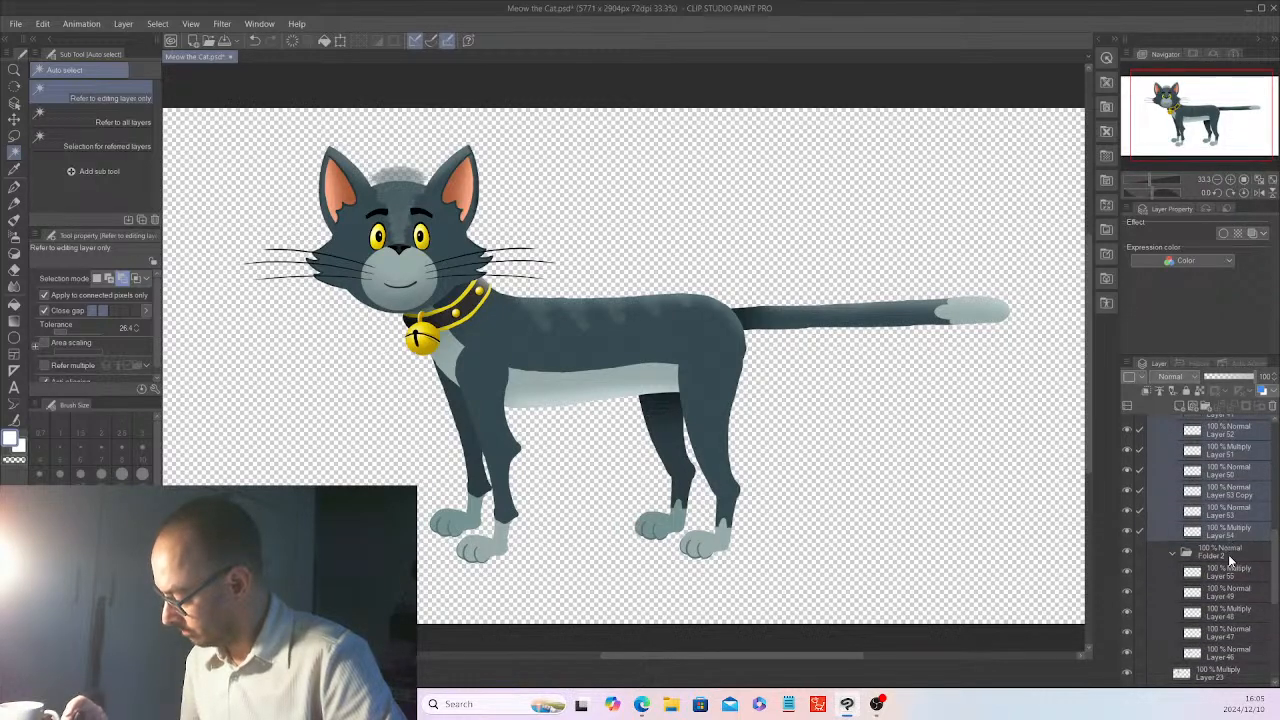
pyautogui.moveTo(1228, 556); pyautogui.dragTo(1237, 558)
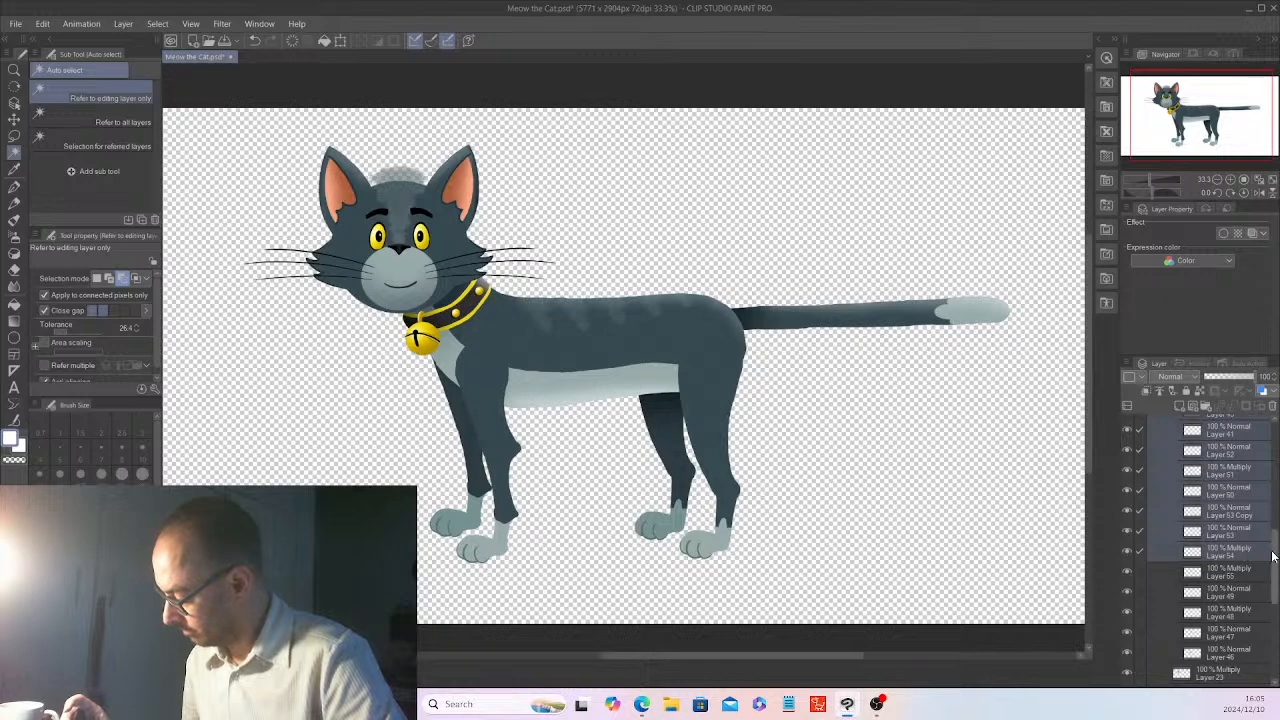
# - Move all the layers of Folder 2, from Layer 45 to Layer 46, out into the Neck1 folder above Layer 23
pyautogui.moveTo(1274, 550); pyautogui.dragTo(1229, 586)
pyautogui.click(1246, 464)
pyautogui.scroll(-4, 1240, 566)
pyautogui.keyDown('shift'); pyautogui.click(1236, 572); pyautogui.keyUp('shift')
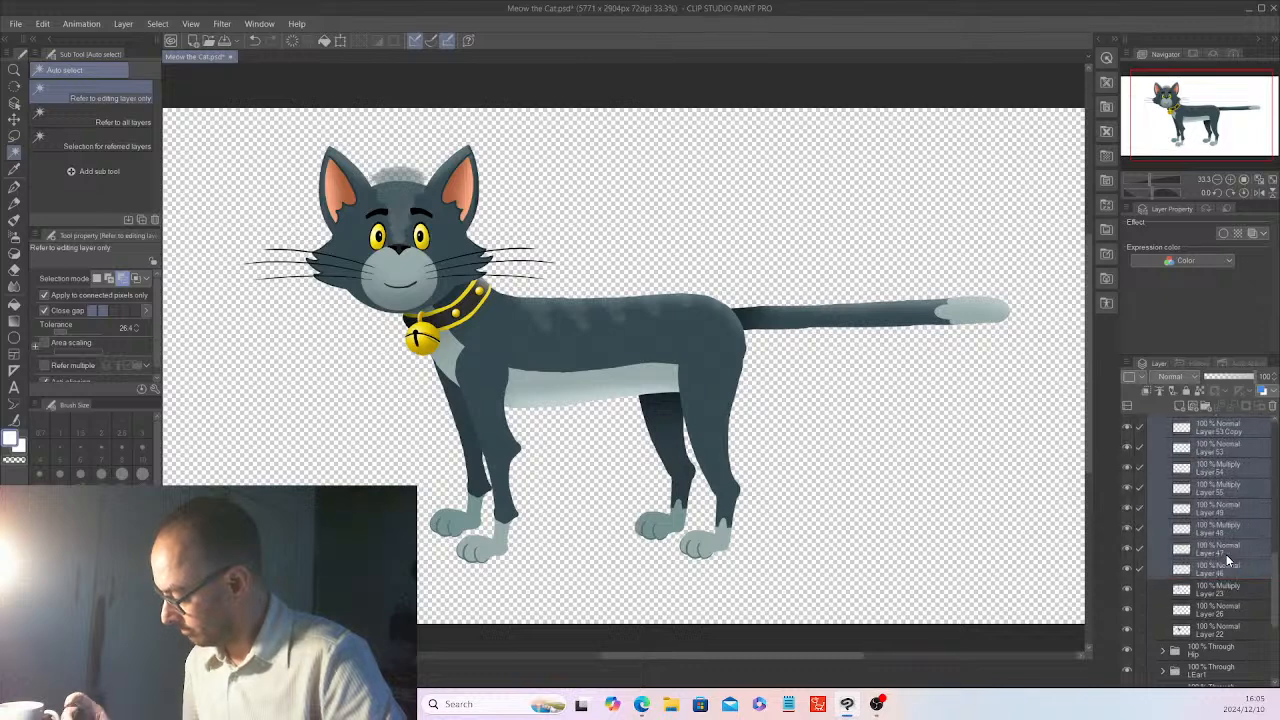
# - Merge all of Neck1's loose layers, from Layer 45 down to Layer 22, into a single layer
pyautogui.click(1238, 629)
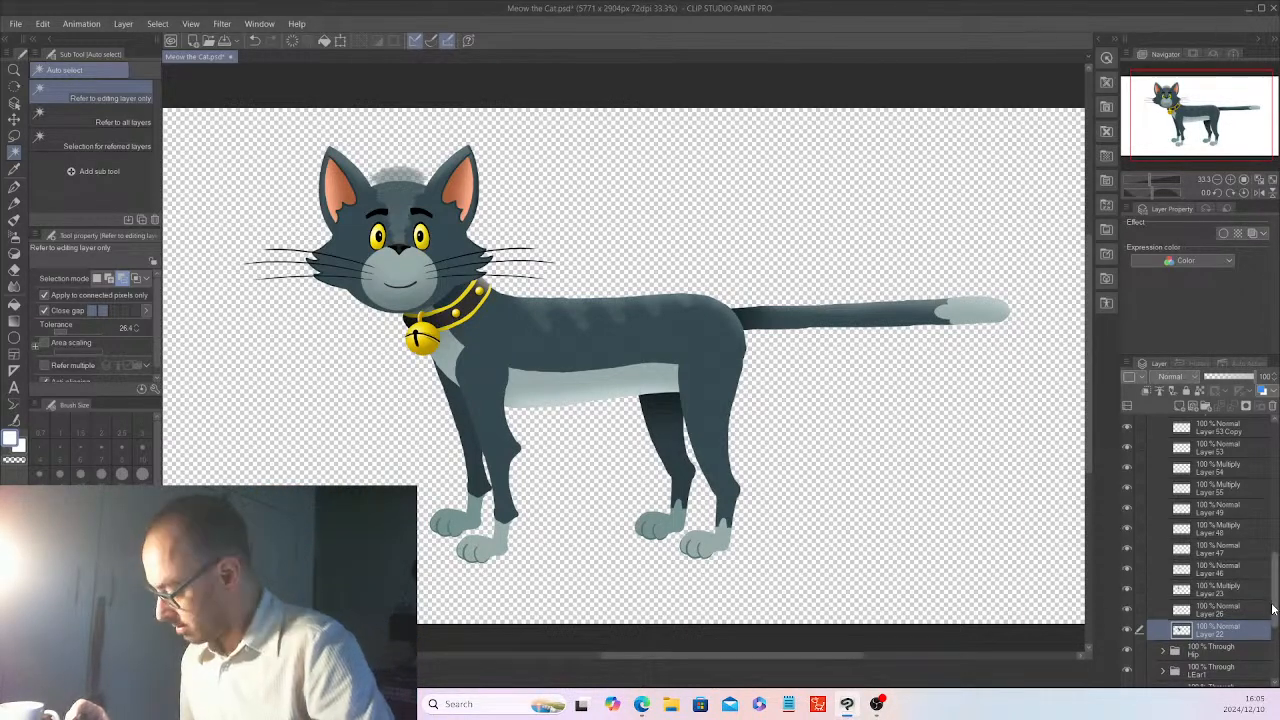
pyautogui.moveTo(1275, 600); pyautogui.dragTo(1276, 541)
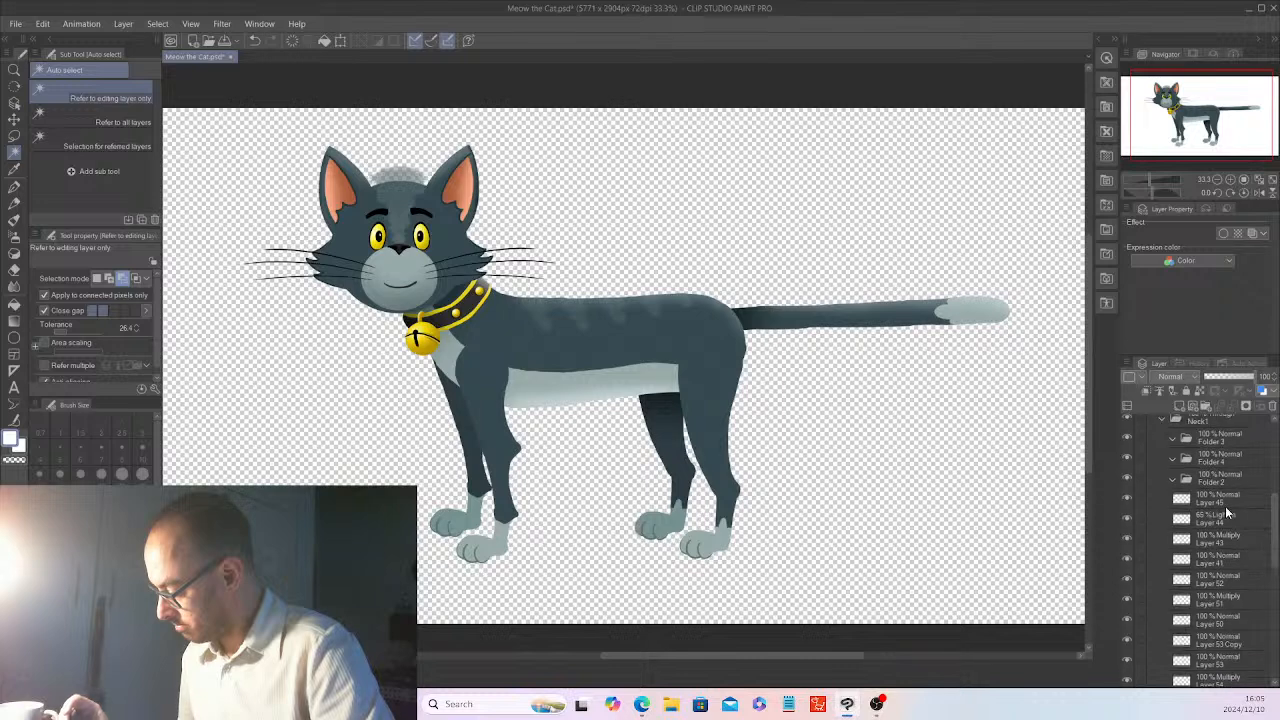
pyautogui.keyDown('shift'); pyautogui.click(1224, 497); pyautogui.keyUp('shift')
pyautogui.rightClick(1223, 499)
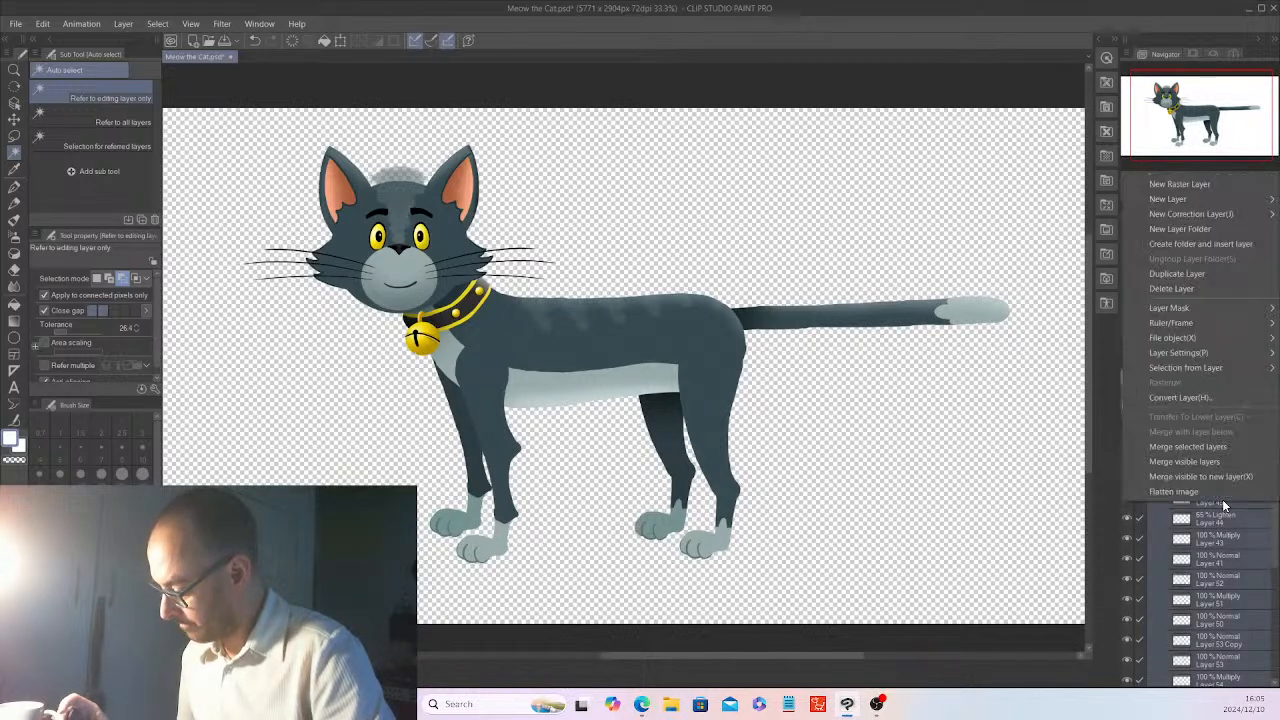
pyautogui.click(1201, 447)
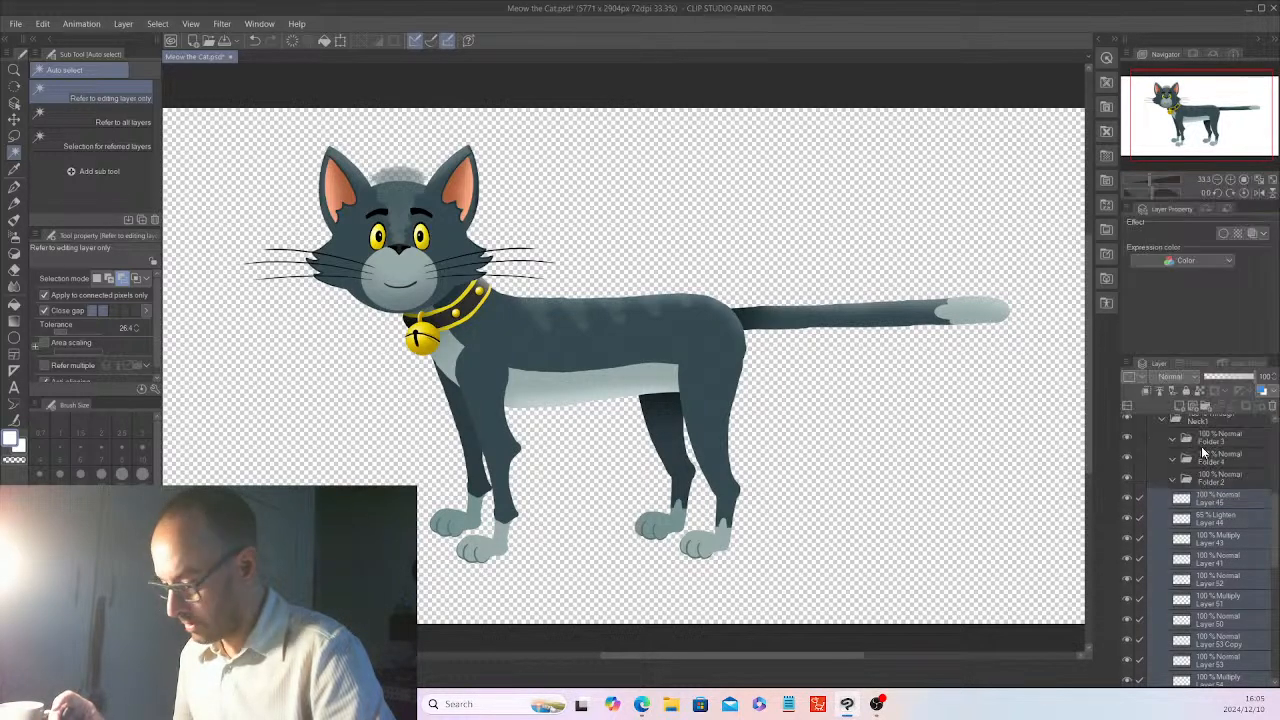
# - Delete the emptied Folder 3, Folder 4 and Folder 2 from the Neck1 folder
pyautogui.click(1221, 478)
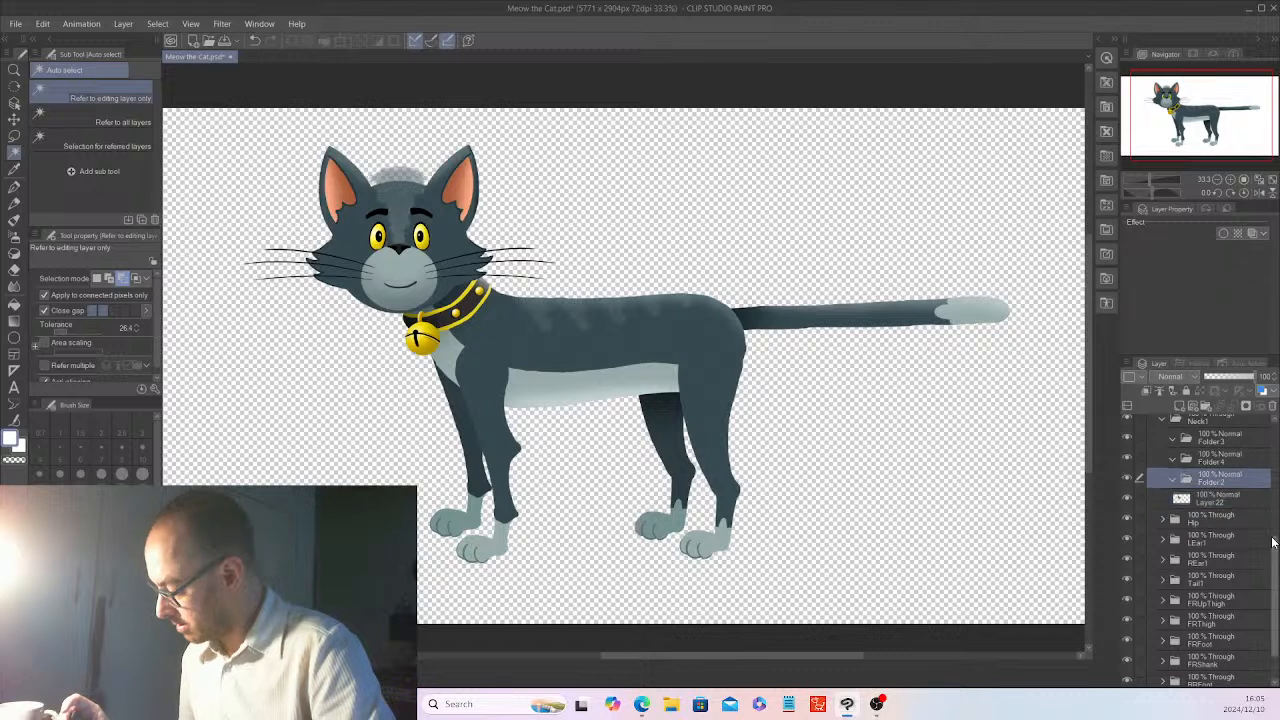
pyautogui.scroll(2, 1230, 515)
pyautogui.keyDown('shift'); pyautogui.click(1233, 518); pyautogui.keyUp('shift')
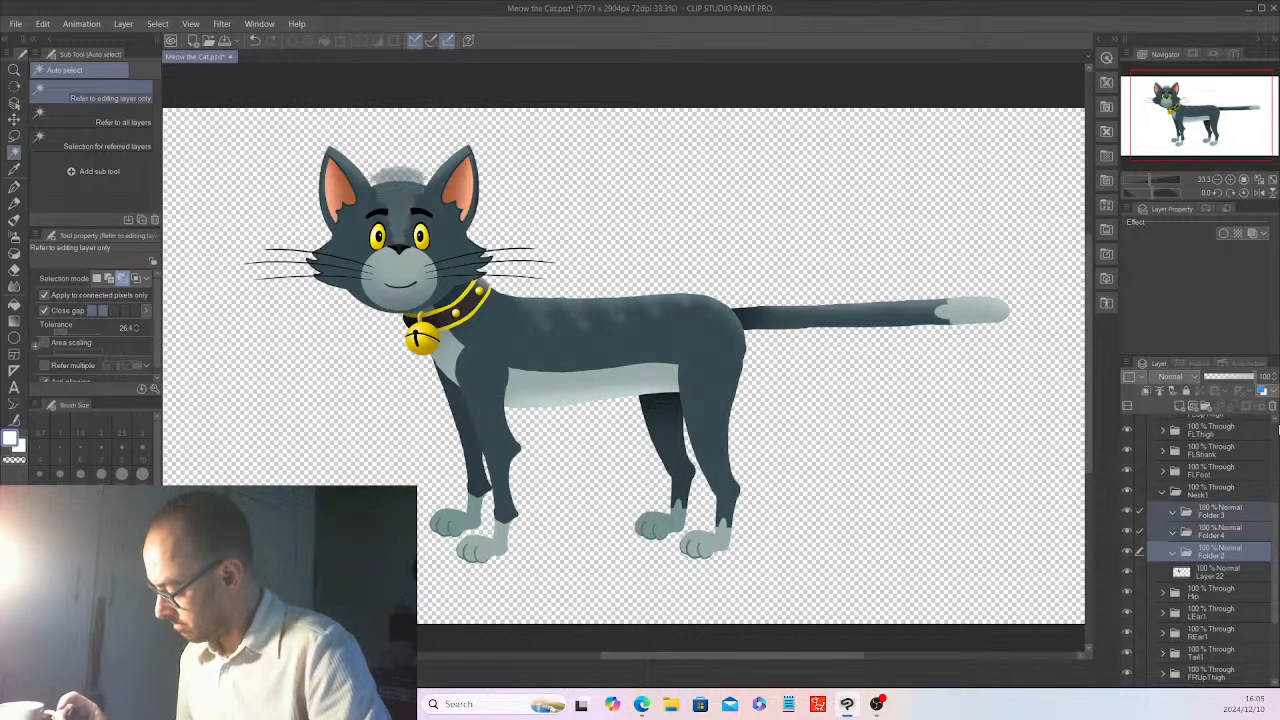
pyautogui.click(1268, 400)
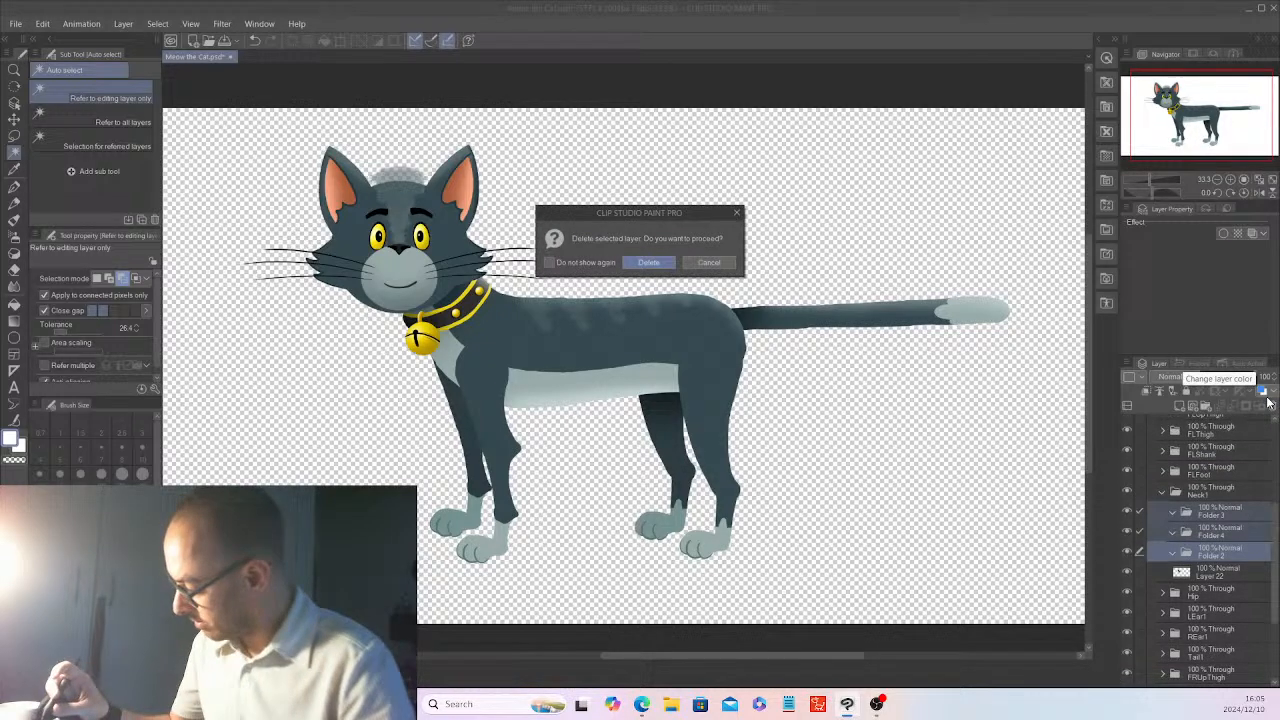
pyautogui.click(648, 262)
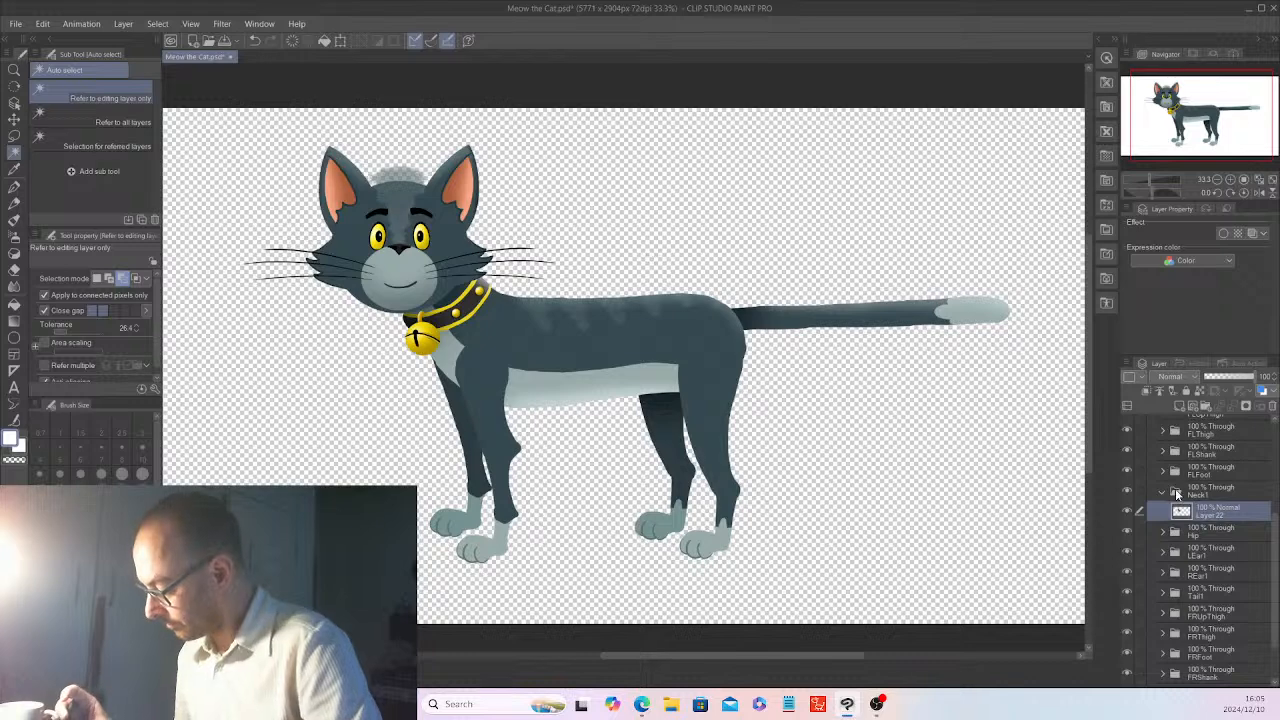
# - Check the merged neck layer by hiding and showing it, and collapse the Neck1 folder
pyautogui.click(1128, 511)
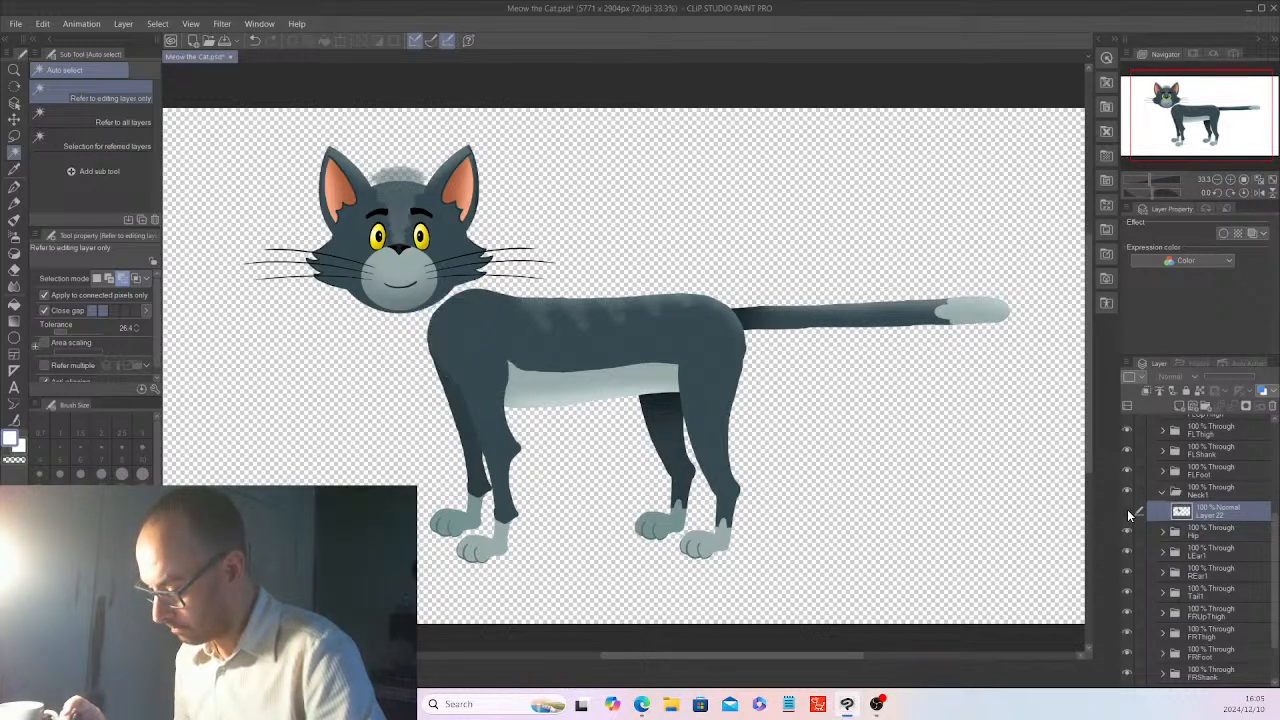
pyautogui.click(1128, 510)
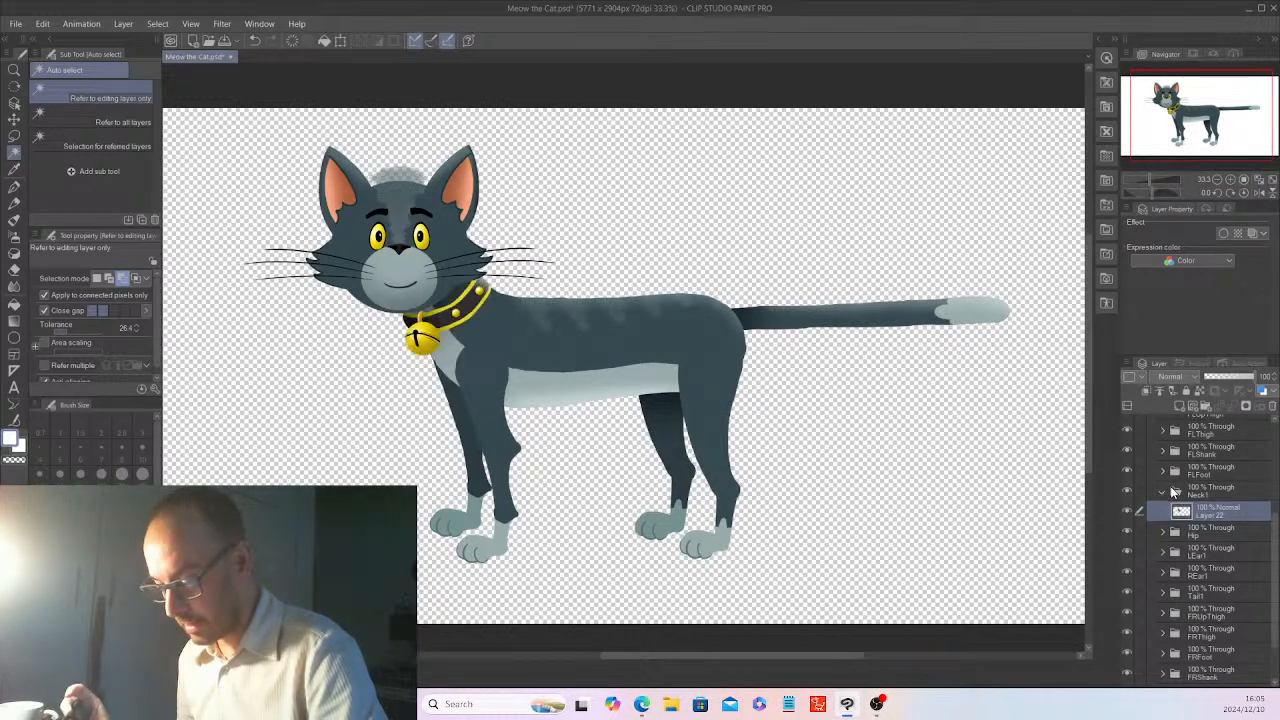
pyautogui.click(1164, 491)
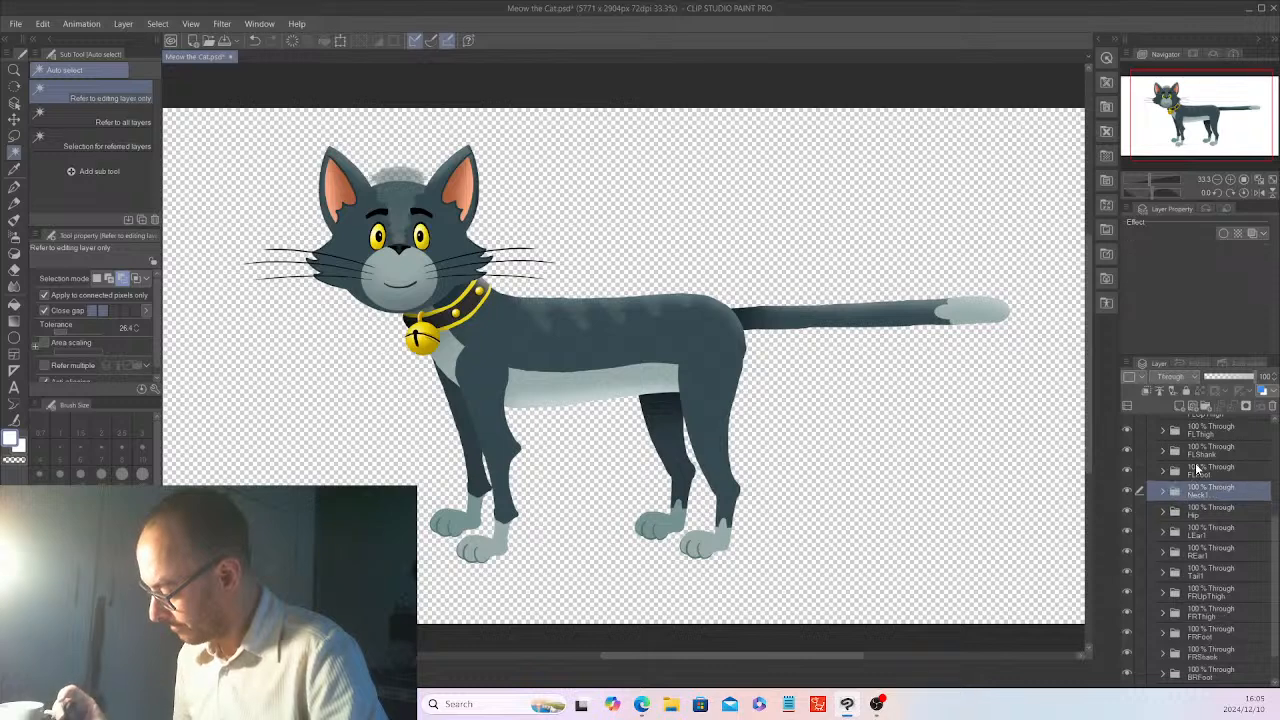
# - Merge the two layers inside the FLFoot folder into one and collapse the folder
pyautogui.click(1164, 471)
pyautogui.click(1210, 492)
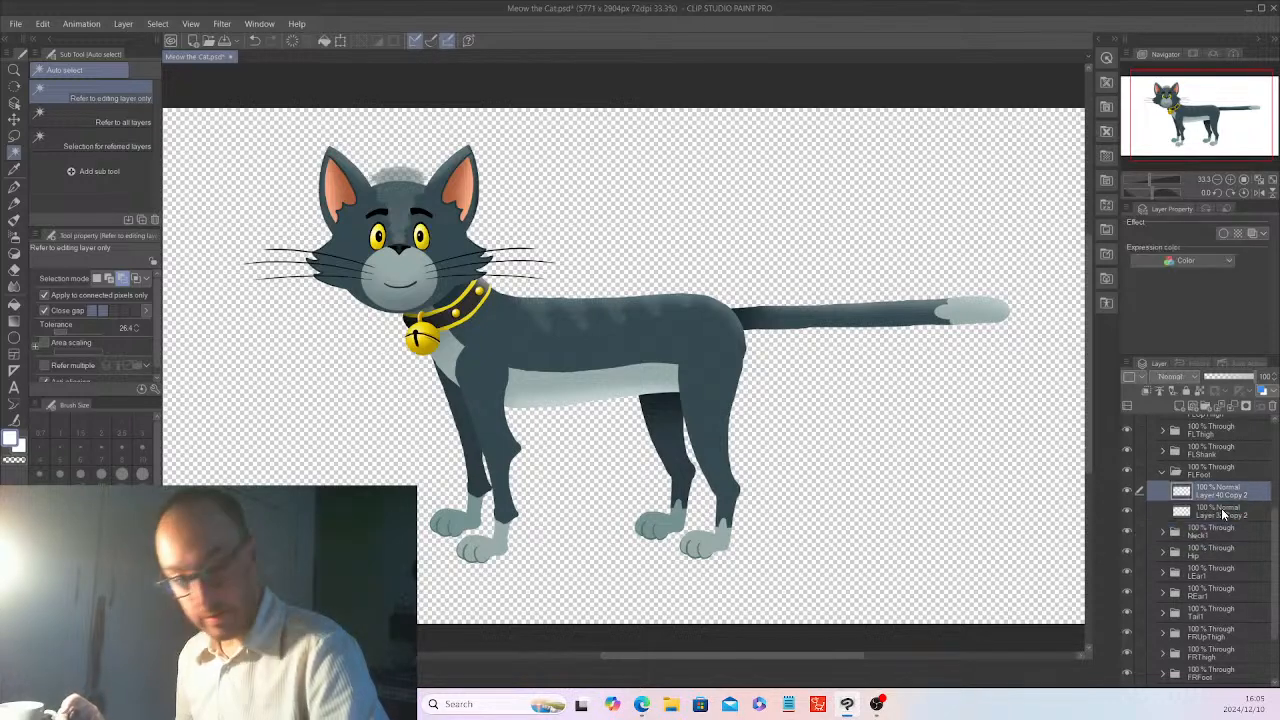
pyautogui.rightClick(1216, 512)
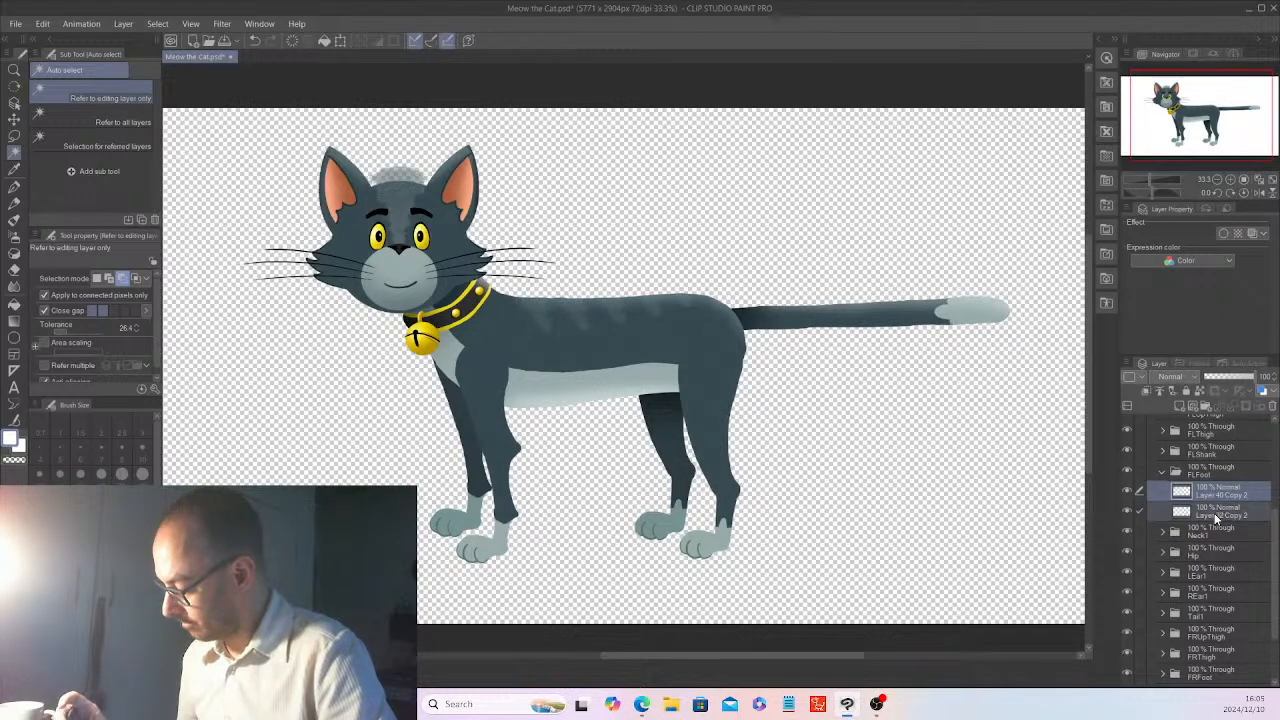
pyautogui.click(1205, 457)
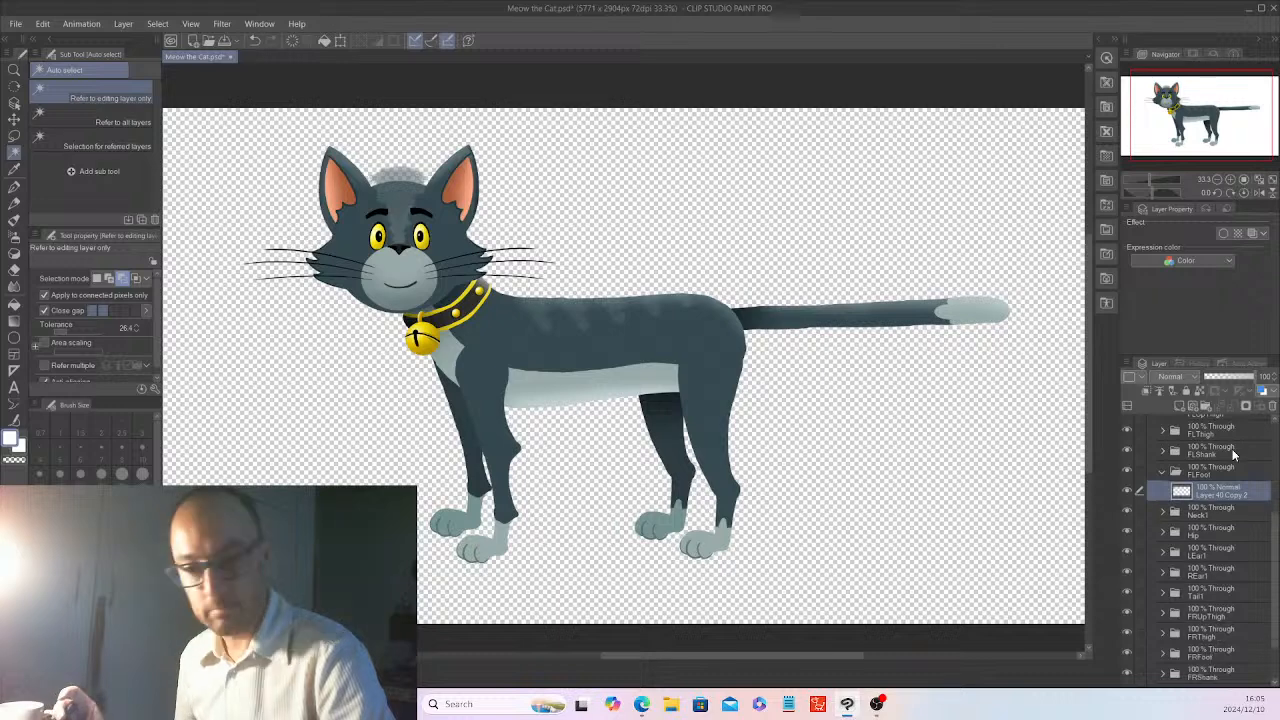
pyautogui.click(1165, 469)
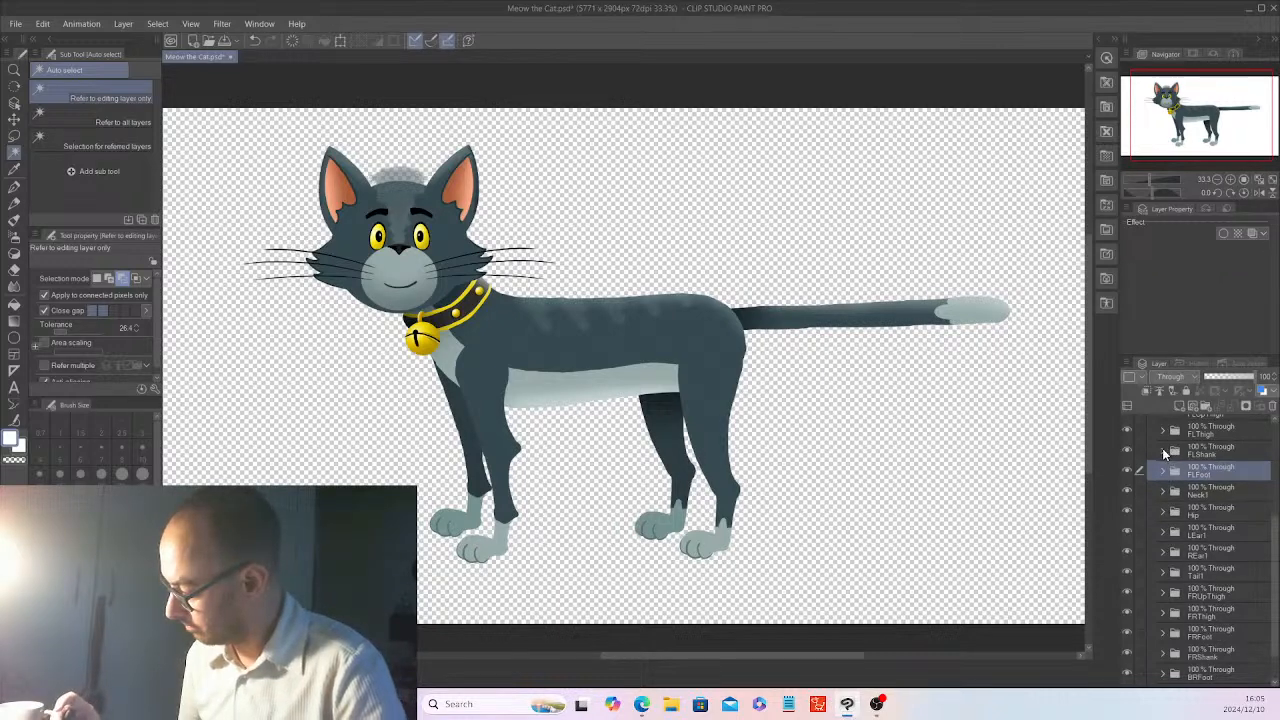
# - Check the FLShank, FLThigh and FLUpThigh folders for layers that still need merging
pyautogui.click(1162, 449)
pyautogui.click(1162, 450)
pyautogui.click(1162, 430)
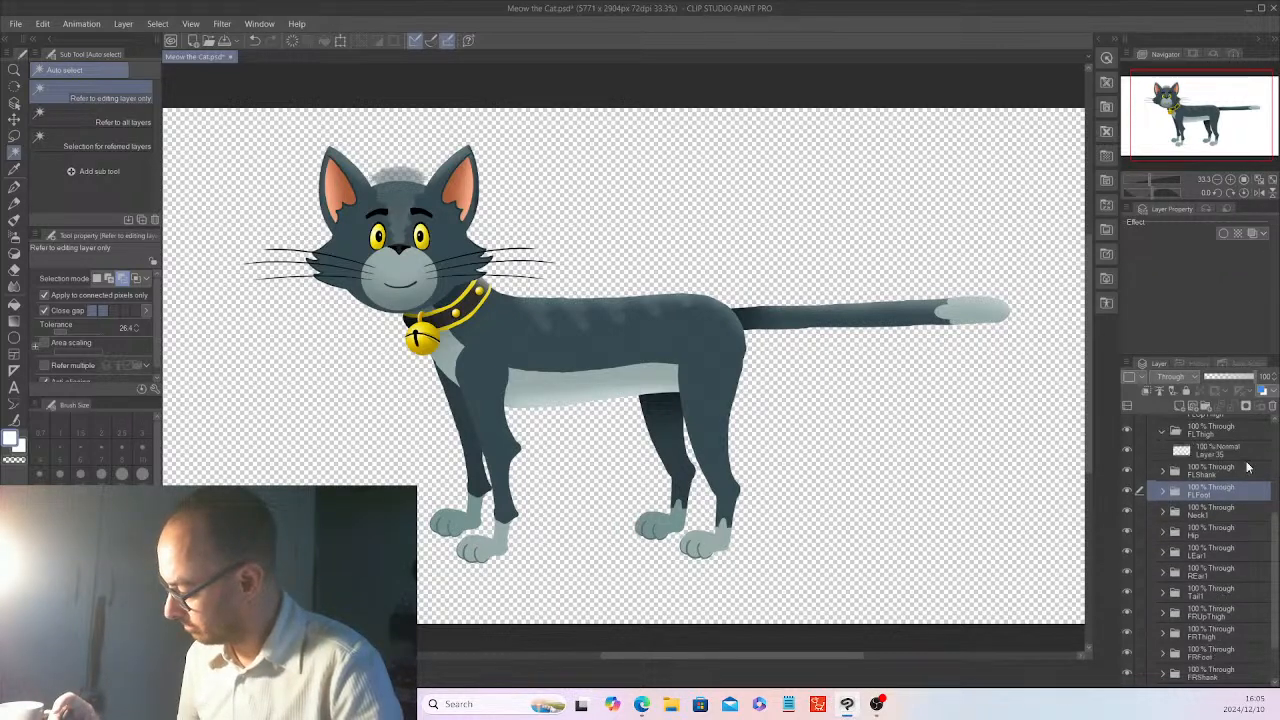
pyautogui.scroll(4, 1230, 545)
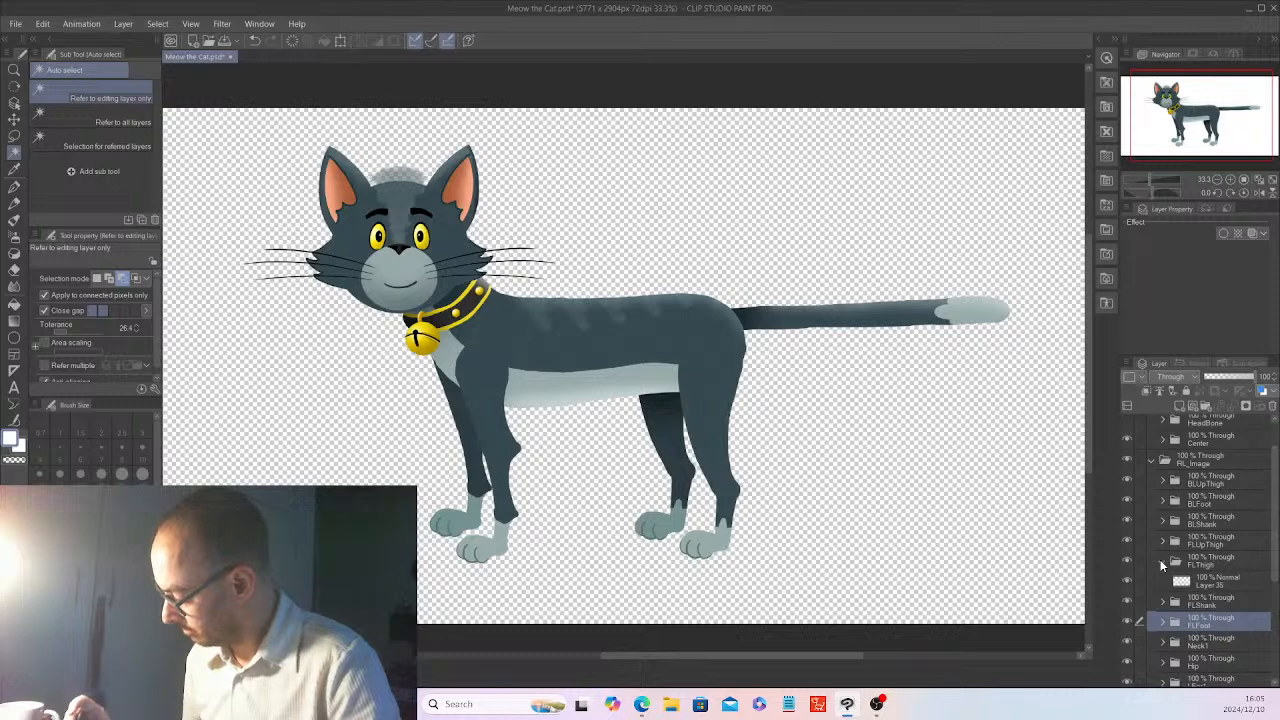
pyautogui.click(1162, 561)
pyautogui.click(1162, 540)
pyautogui.click(1162, 540)
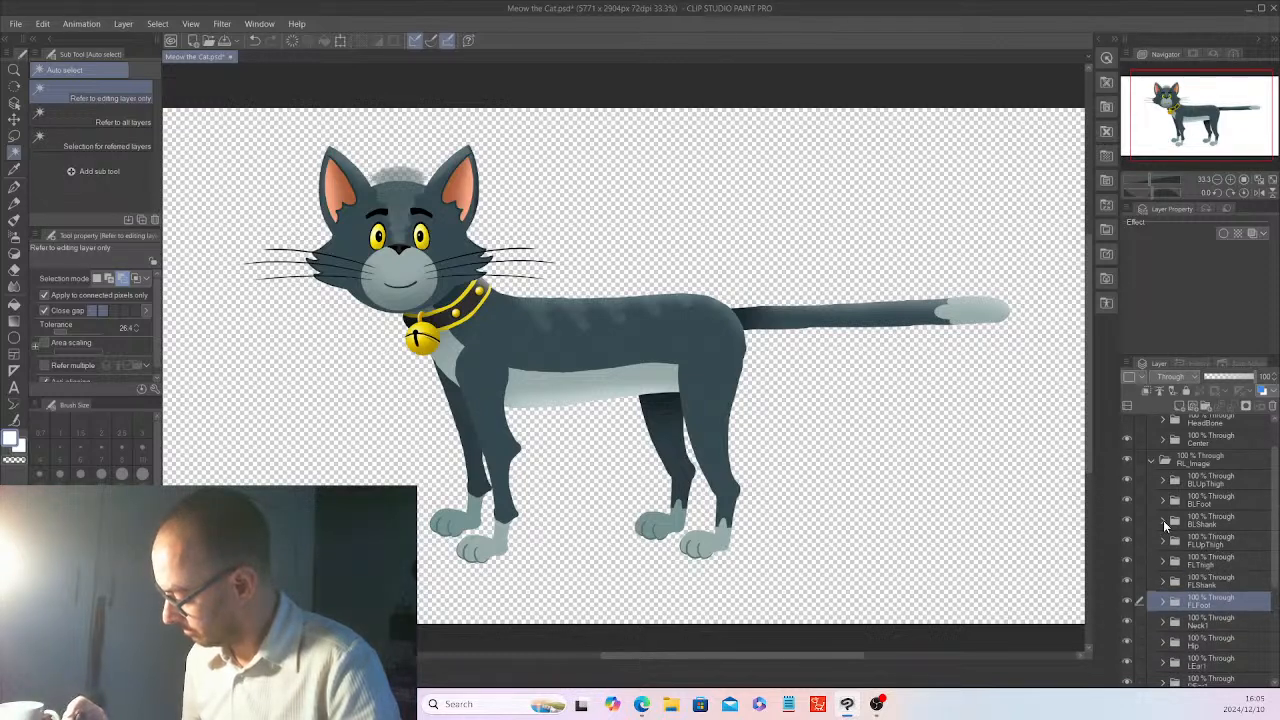
# - Merge the two layers inside the BLShank folder into one and collapse the folder
pyautogui.click(1163, 520)
pyautogui.click(1218, 543)
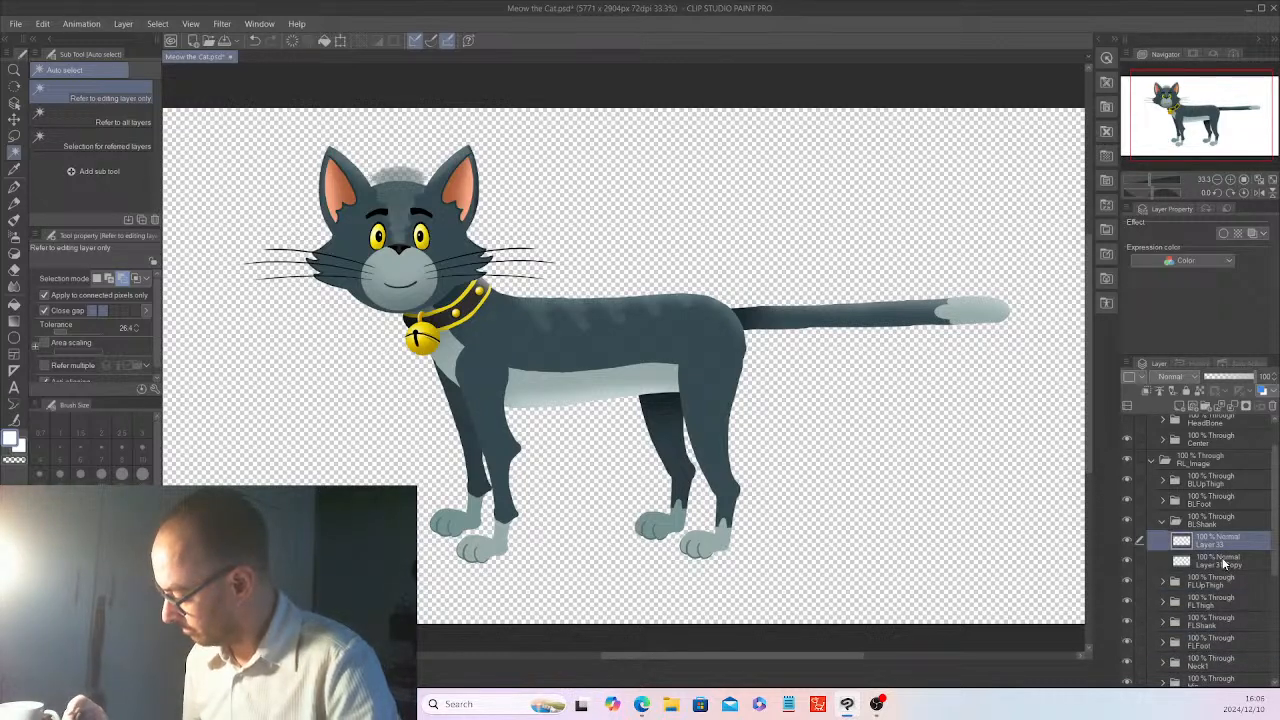
pyautogui.keyDown('ctrl'); pyautogui.click(1222, 558); pyautogui.keyUp('ctrl')
pyautogui.rightClick(1221, 556)
pyautogui.click(1202, 500)
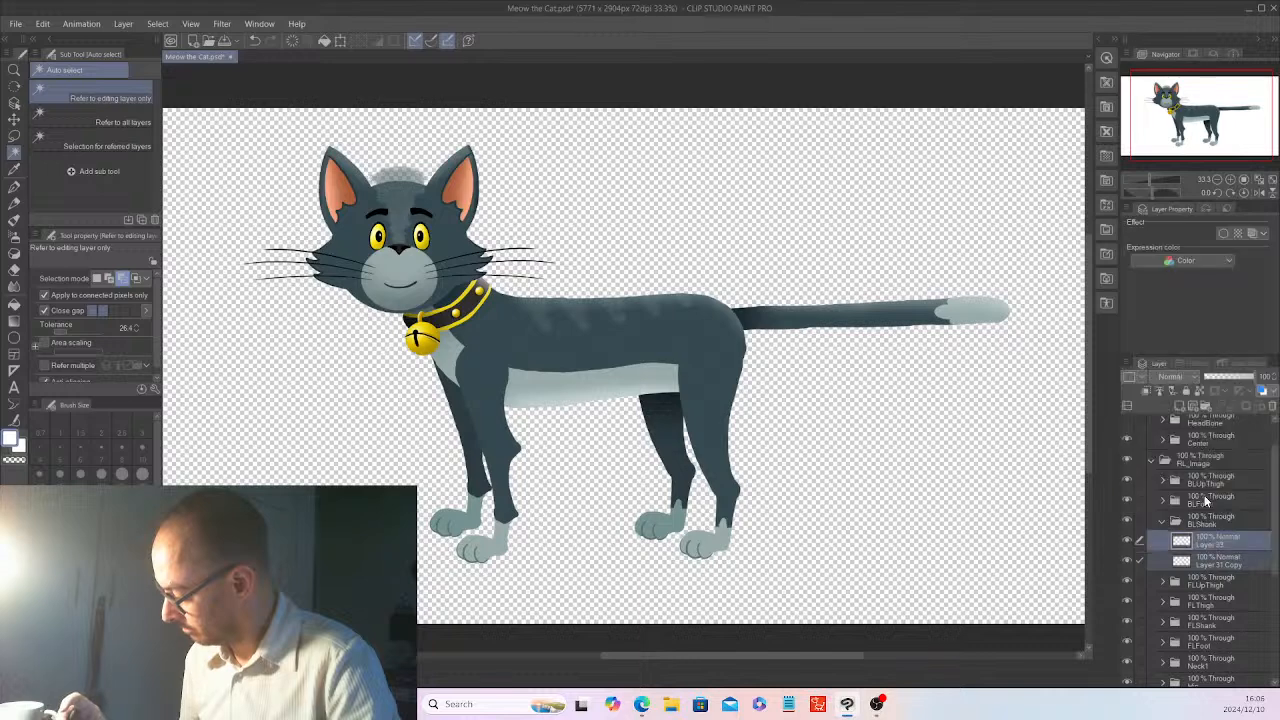
pyautogui.click(1174, 521)
# - Merge Layer 40 Copy 3 and Layer 32 inside the BLFoot folder and collapse the folder
pyautogui.click(1161, 499)
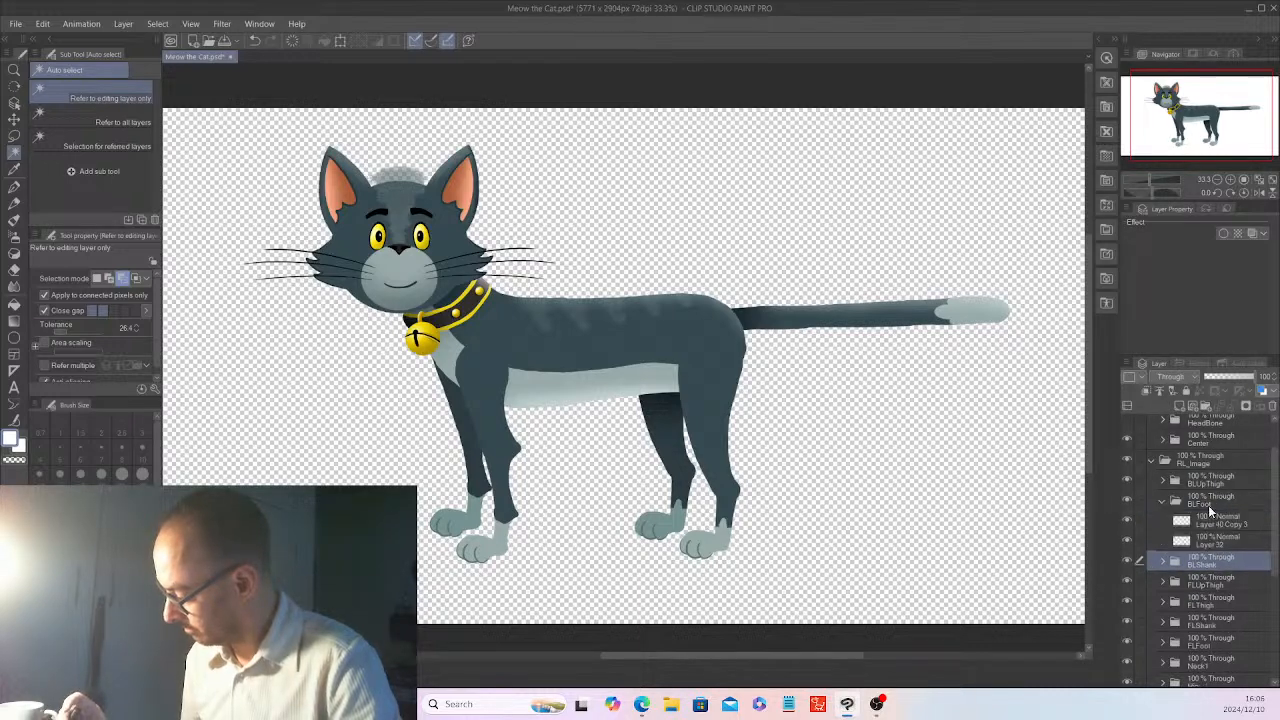
pyautogui.click(1213, 523)
pyautogui.keyDown('ctrl'); pyautogui.click(1220, 543); pyautogui.keyUp('ctrl')
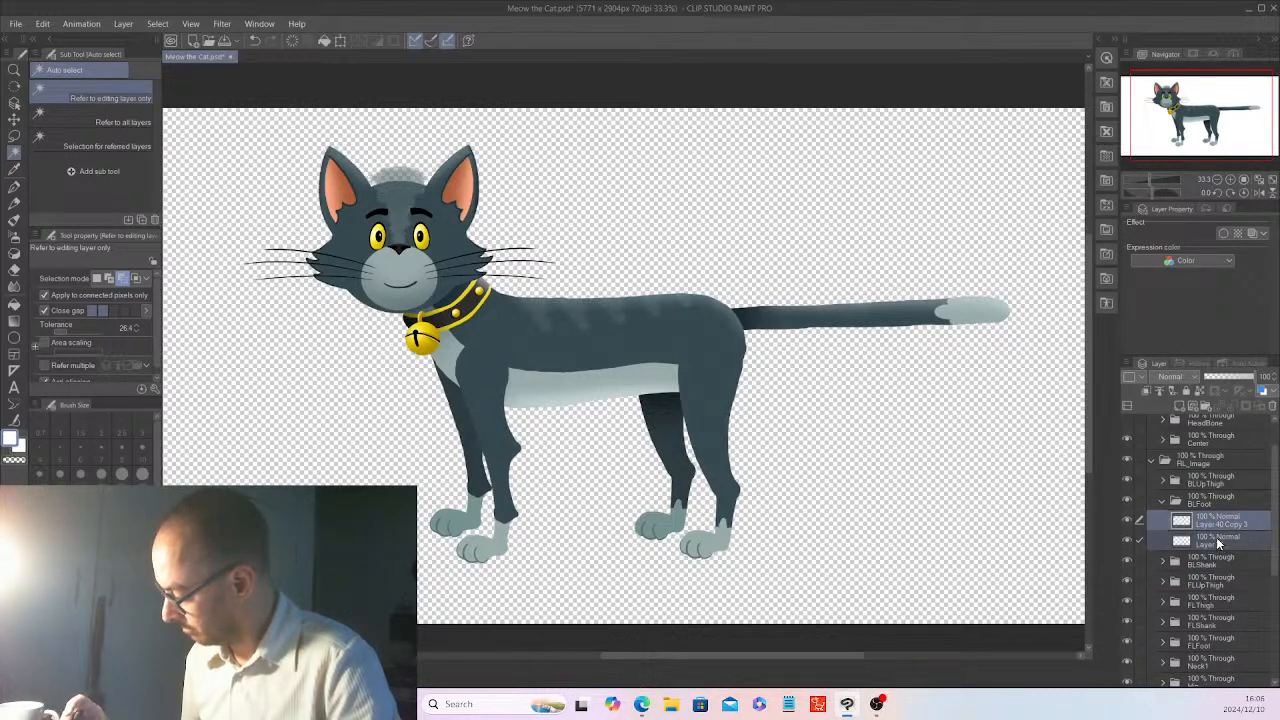
pyautogui.rightClick(1216, 537)
pyautogui.click(1206, 508)
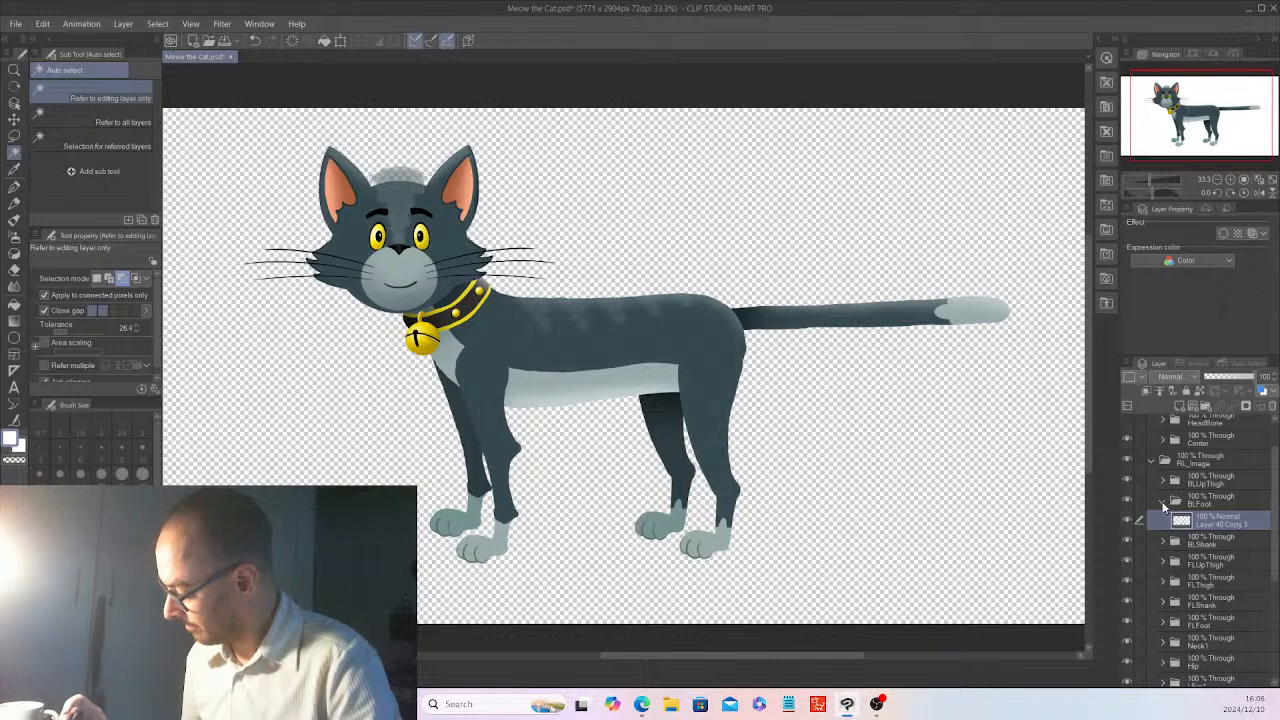
pyautogui.click(1161, 500)
# - Check the BLUpThigh folder for unmerged layers and collapse the RL_Image folder
pyautogui.click(1161, 480)
pyautogui.click(1163, 481)
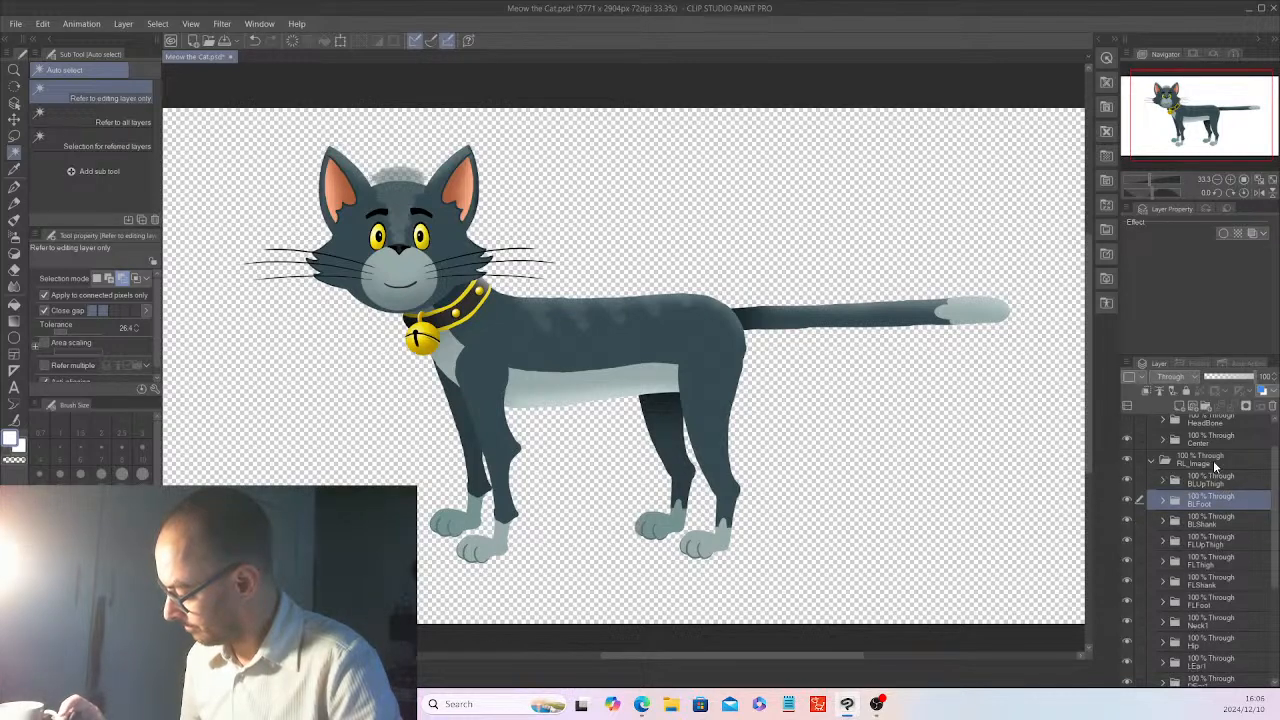
pyautogui.click(1152, 458)
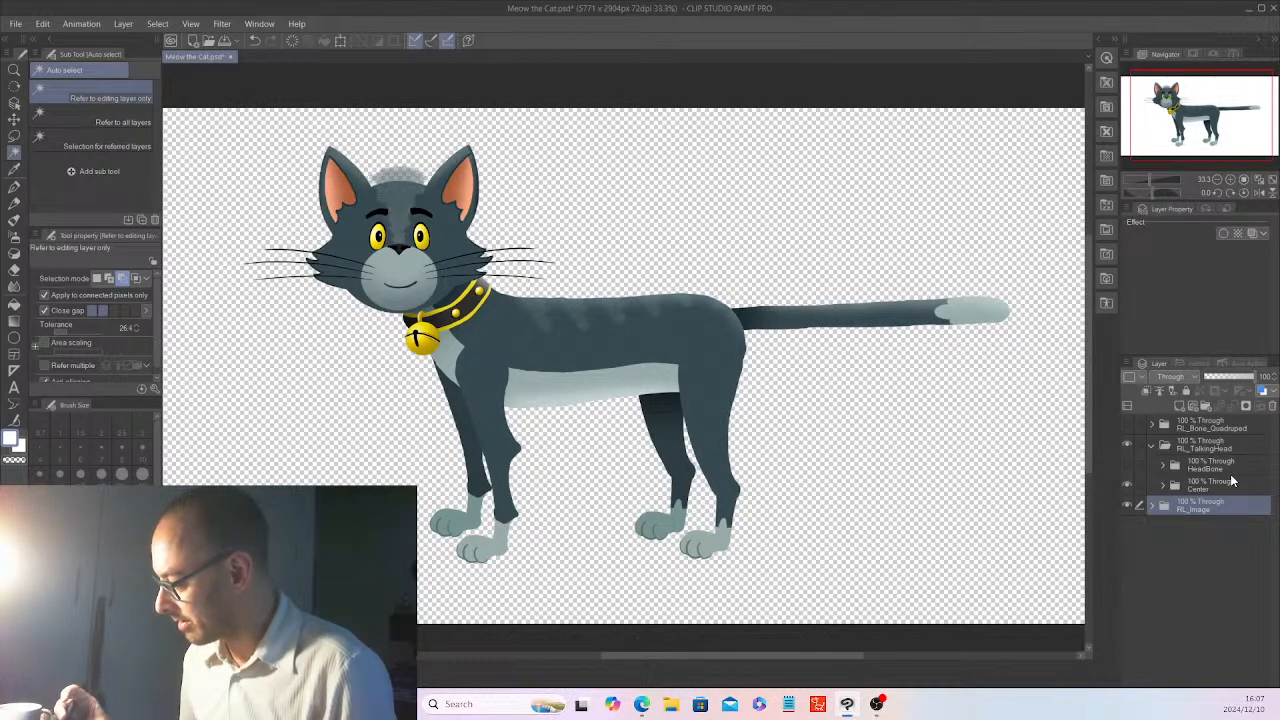
# - Expand the Center folder of RL_TalkingHead and the LeftEye folder inside it
pyautogui.click(1164, 484)
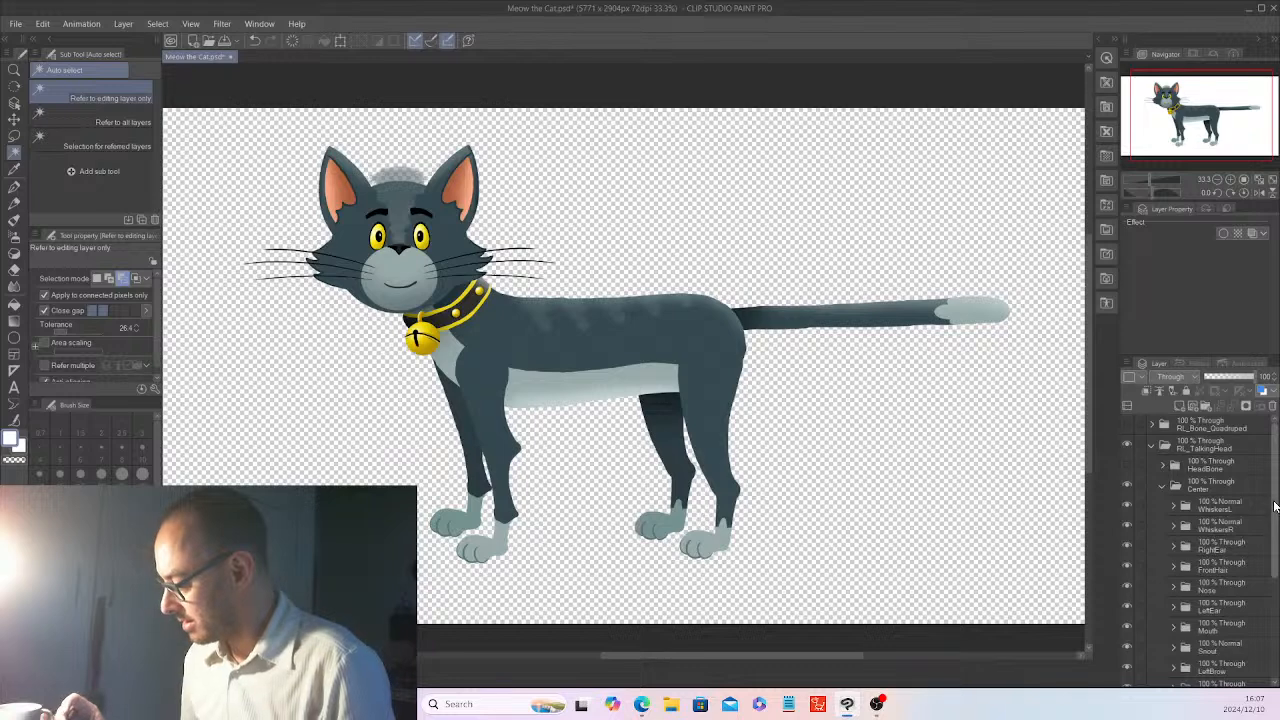
pyautogui.scroll(-1, 1240, 505)
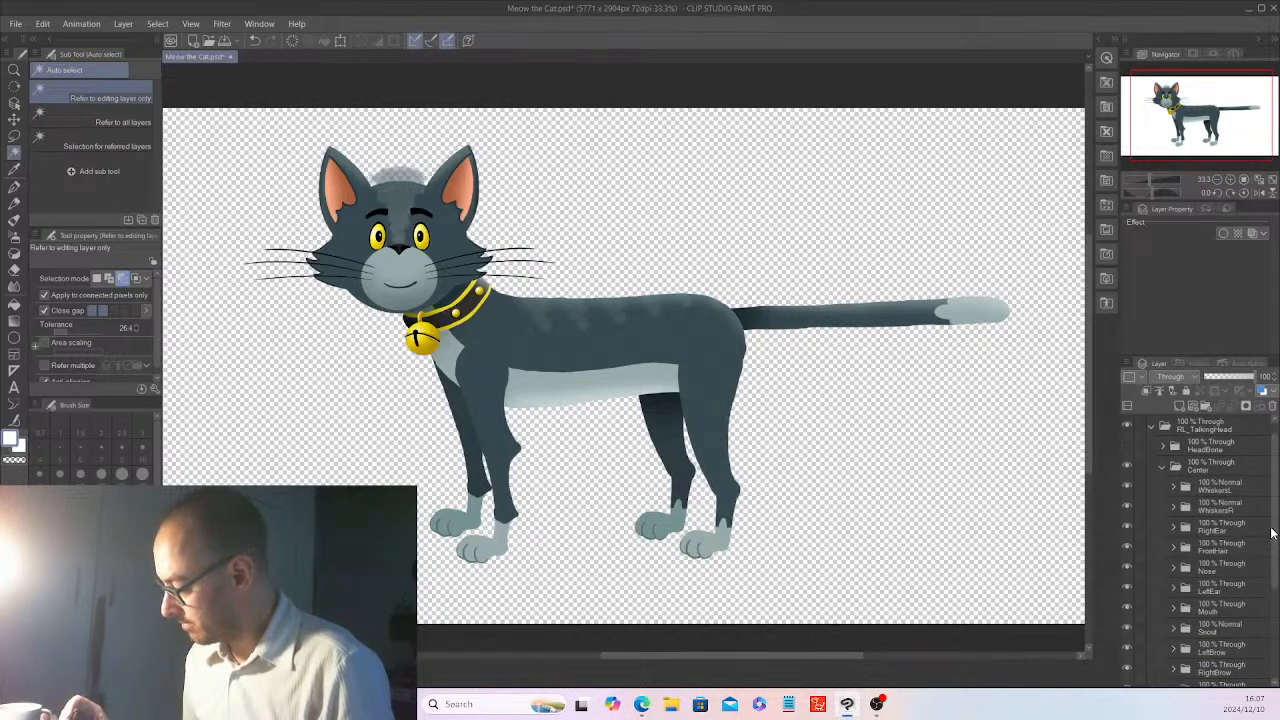
pyautogui.moveTo(1272, 533); pyautogui.dragTo(1277, 578)
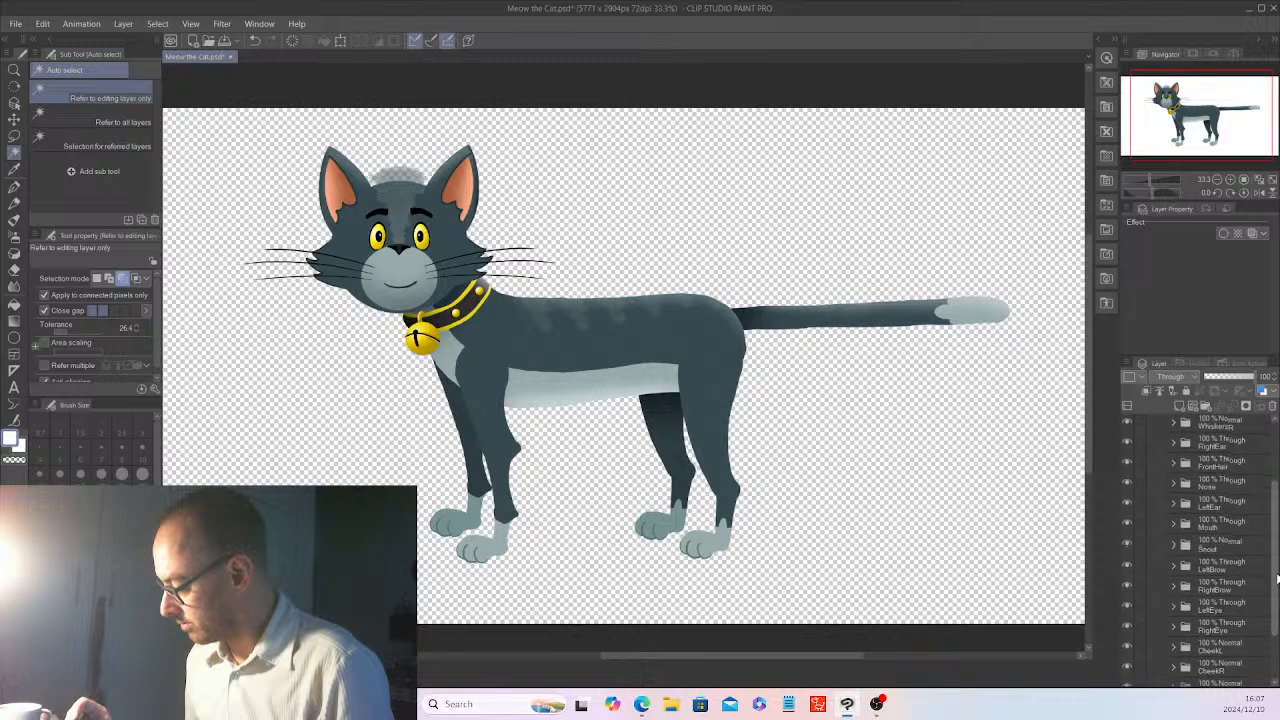
pyautogui.scroll(-2, 1180, 560)
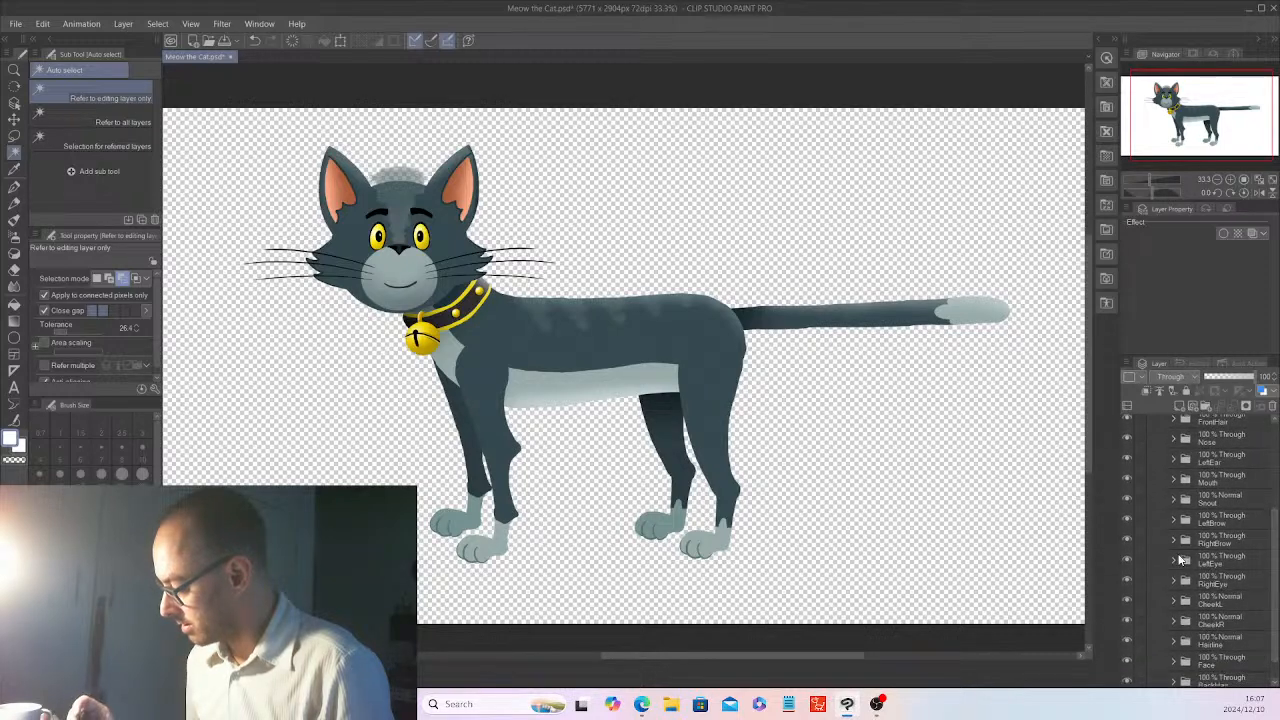
pyautogui.click(1175, 559)
# - Rename the SmileClose Copy folder inside LeftEye as SmileClose
pyautogui.moveTo(1273, 560); pyautogui.dragTo(1274, 598)
pyautogui.doubleClick(1266, 484)
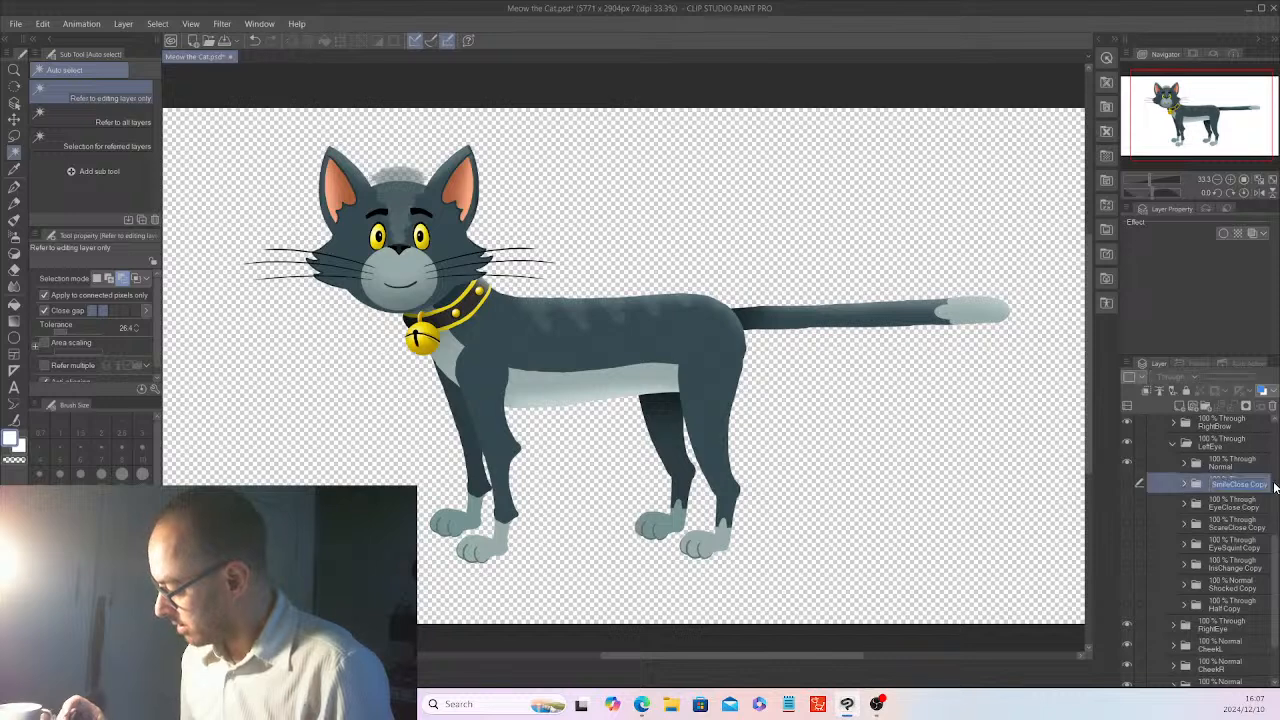
pyautogui.click(1266, 484)
pyautogui.press('BackSpace')
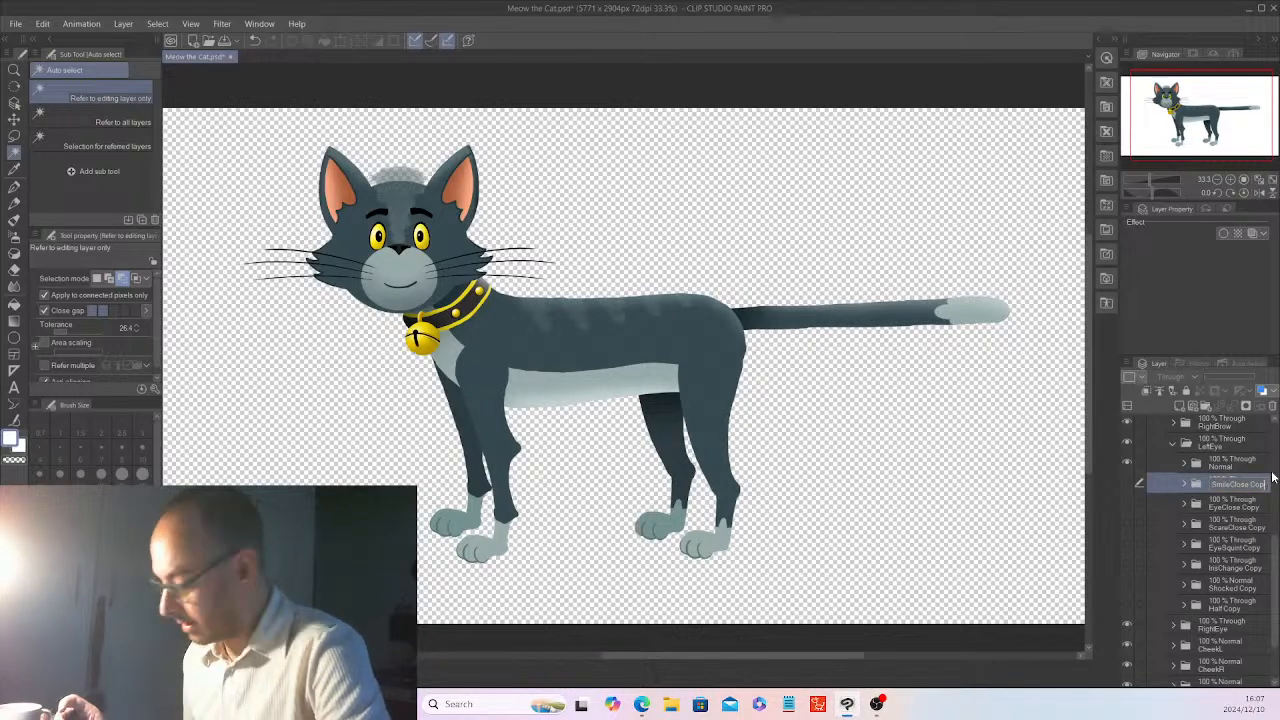
pyautogui.press('BackSpace')
pyautogui.press('BackSpace')
pyautogui.press('BackSpace')
pyautogui.press('BackSpace')
pyautogui.press('Return')
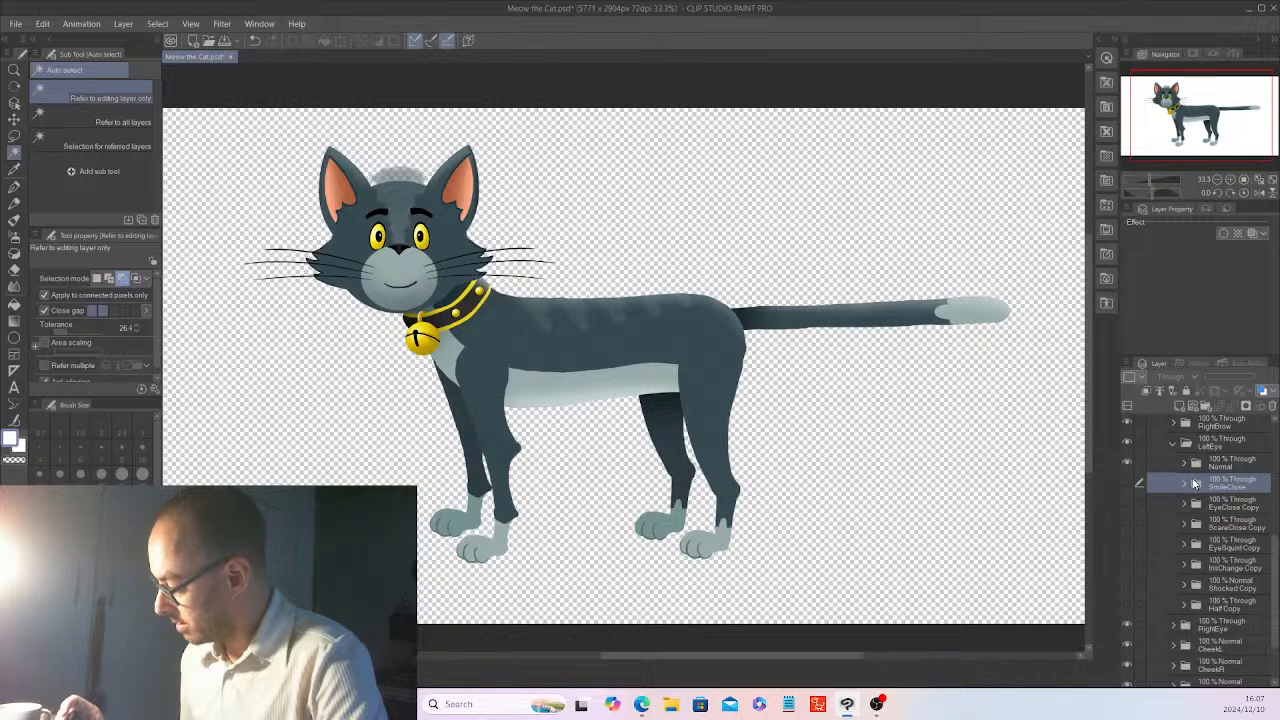
# - Expand the SmileClose folder and rename its Iris Copy 3 folder as Iris
pyautogui.click(1186, 484)
pyautogui.doubleClick(1257, 507)
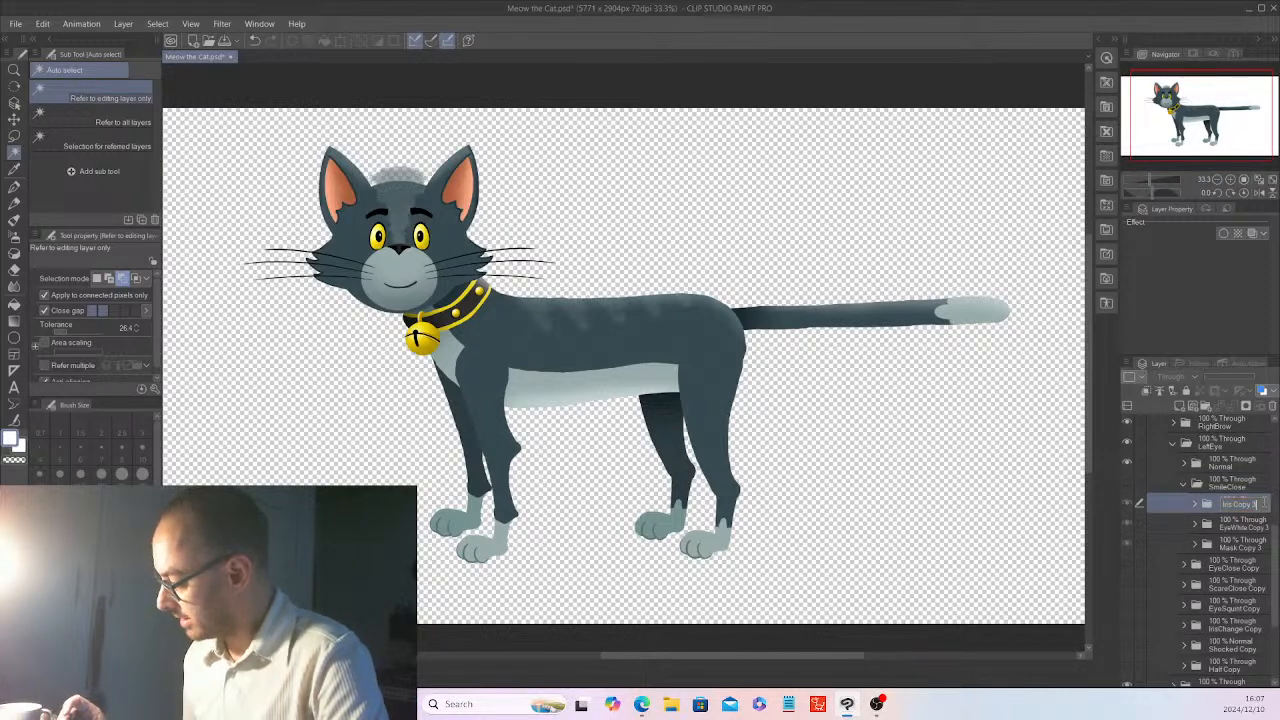
pyautogui.click(1256, 505)
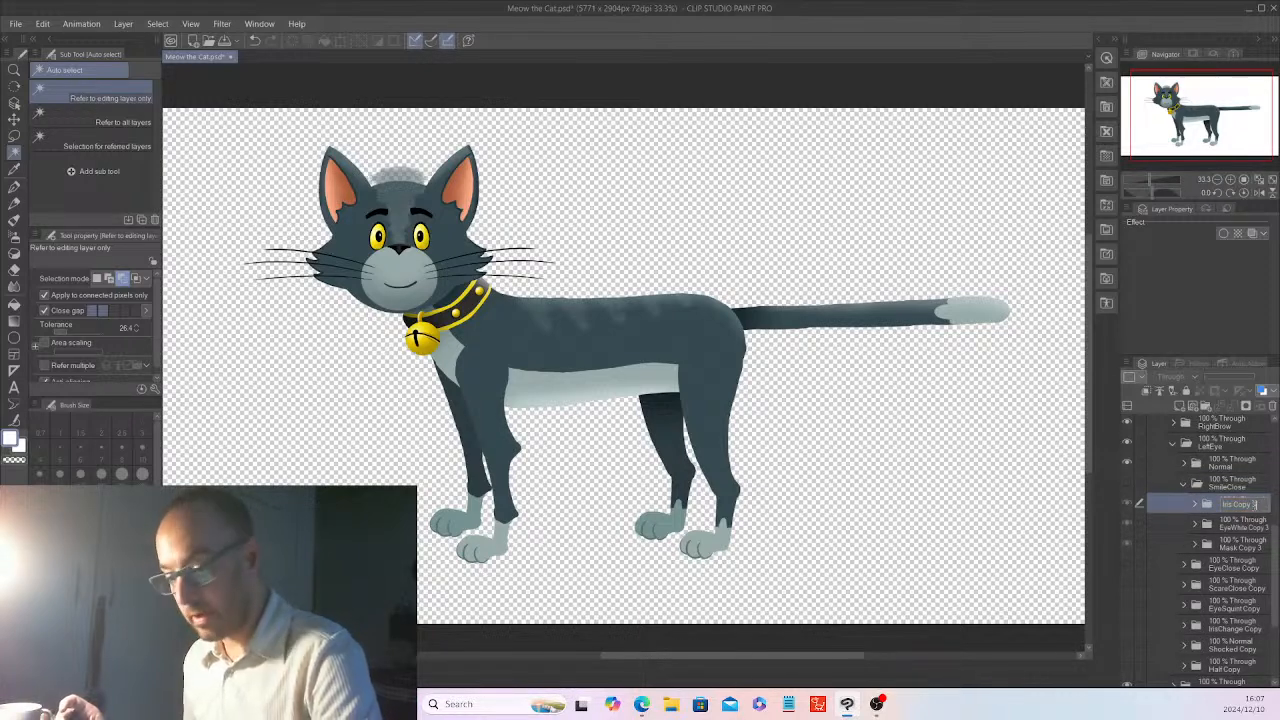
# - Rename the EyeWhite Copy 3 and Mask Copy 3 folders inside SmileClose as EyeWhite and Mask
pyautogui.doubleClick(1262, 524)
pyautogui.click(1264, 522)
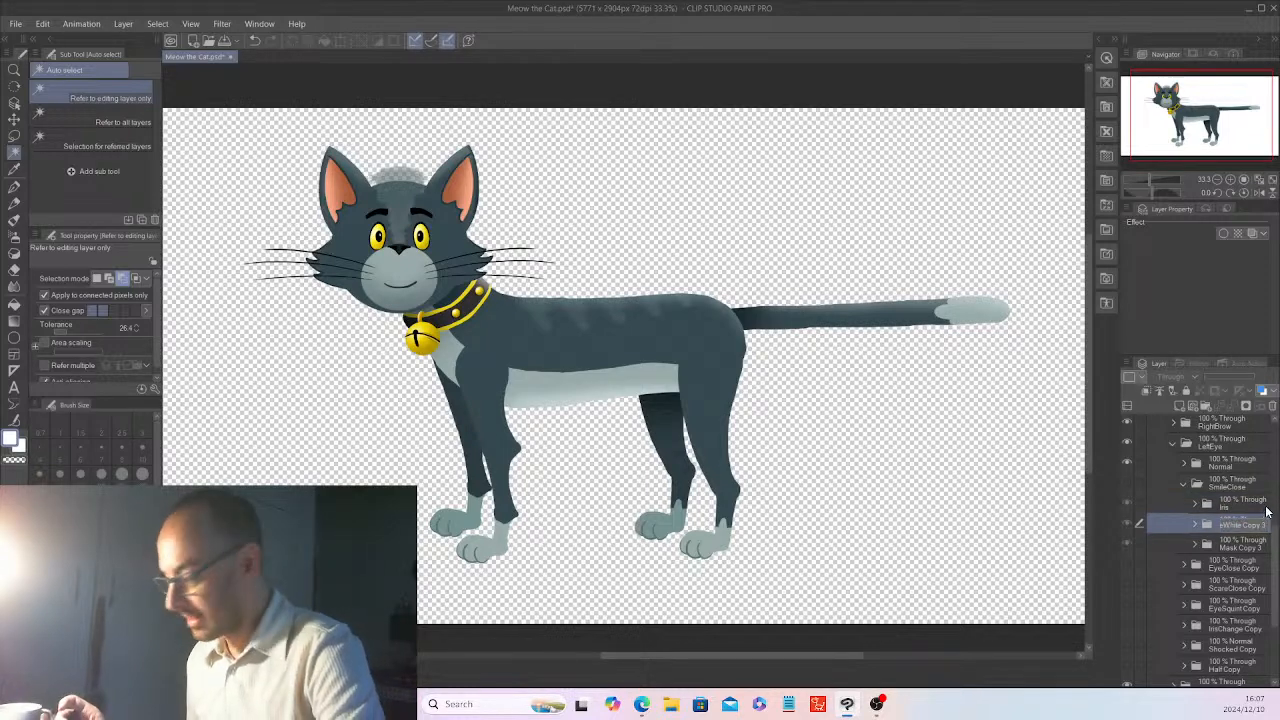
pyautogui.press('BackSpace')
pyautogui.press('BackSpace')
pyautogui.press('BackSpace')
pyautogui.press('BackSpace')
pyautogui.press('BackSpace')
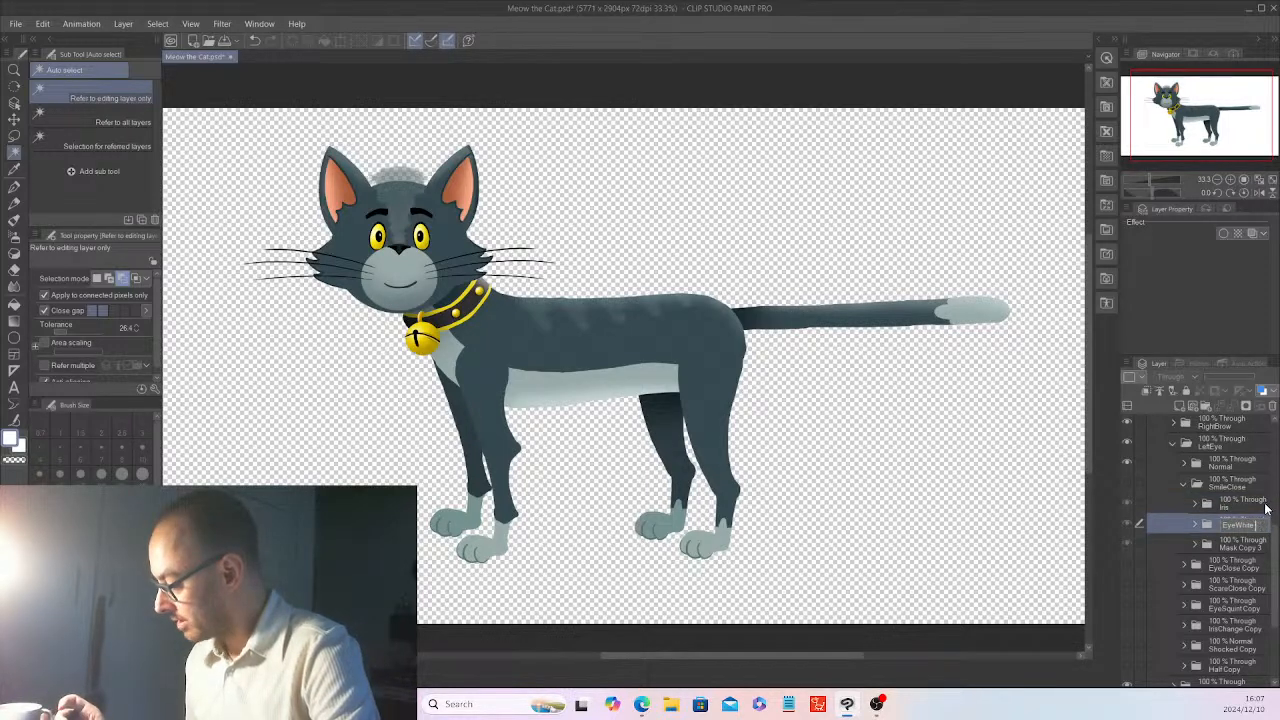
pyautogui.doubleClick(1261, 543)
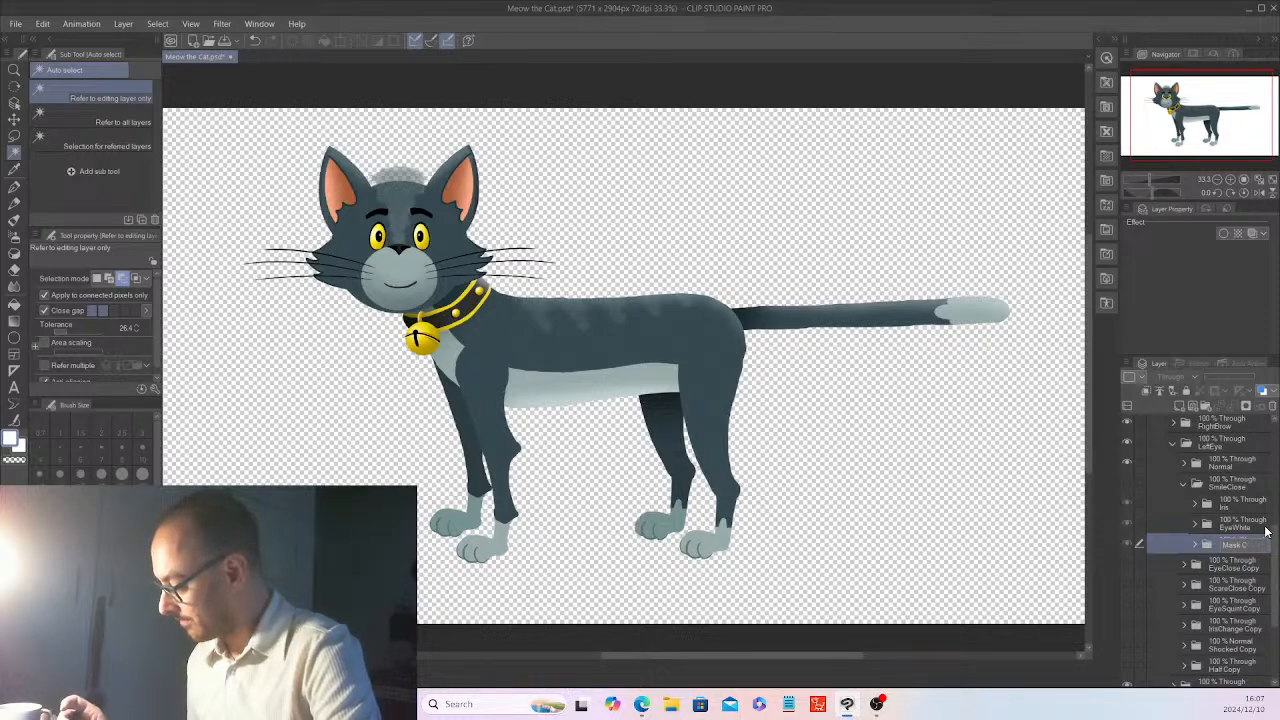
pyautogui.press('Return')
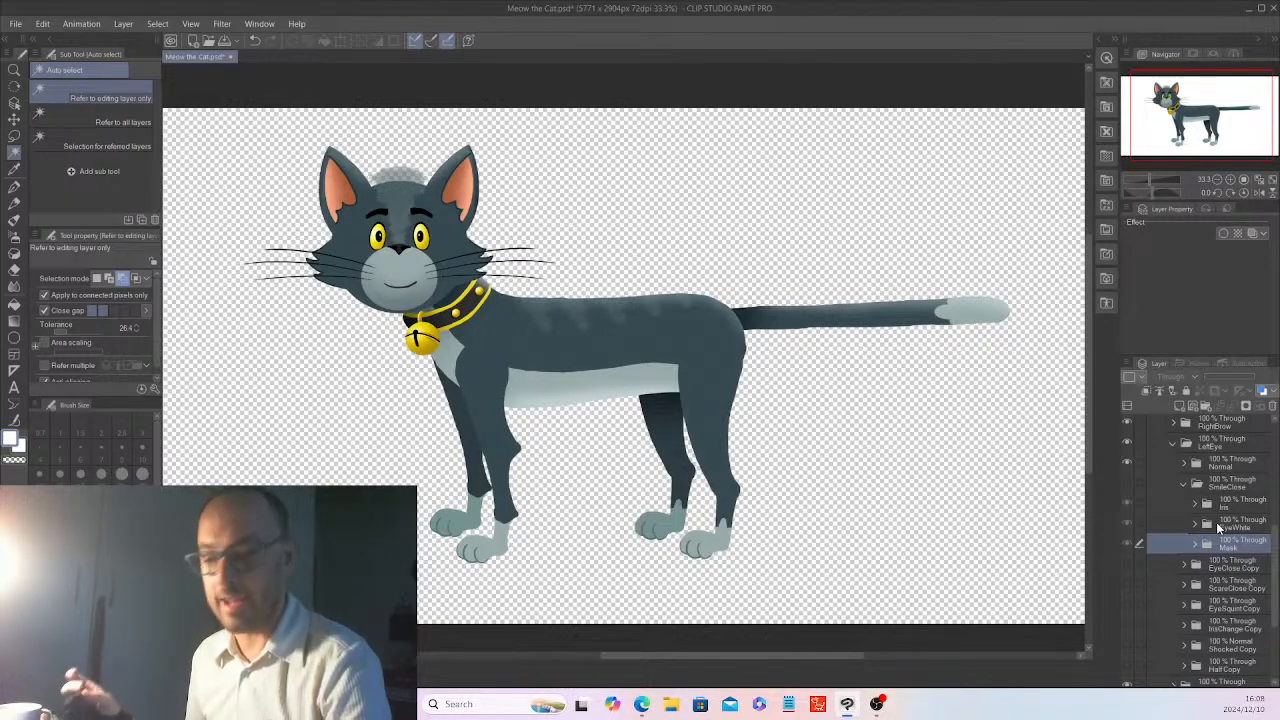
# - Check the Normal eye's EyeWhite layers, then hide Normal, show SmileClose and collapse the EyeWhite and SmileClose folders
pyautogui.click(1185, 461)
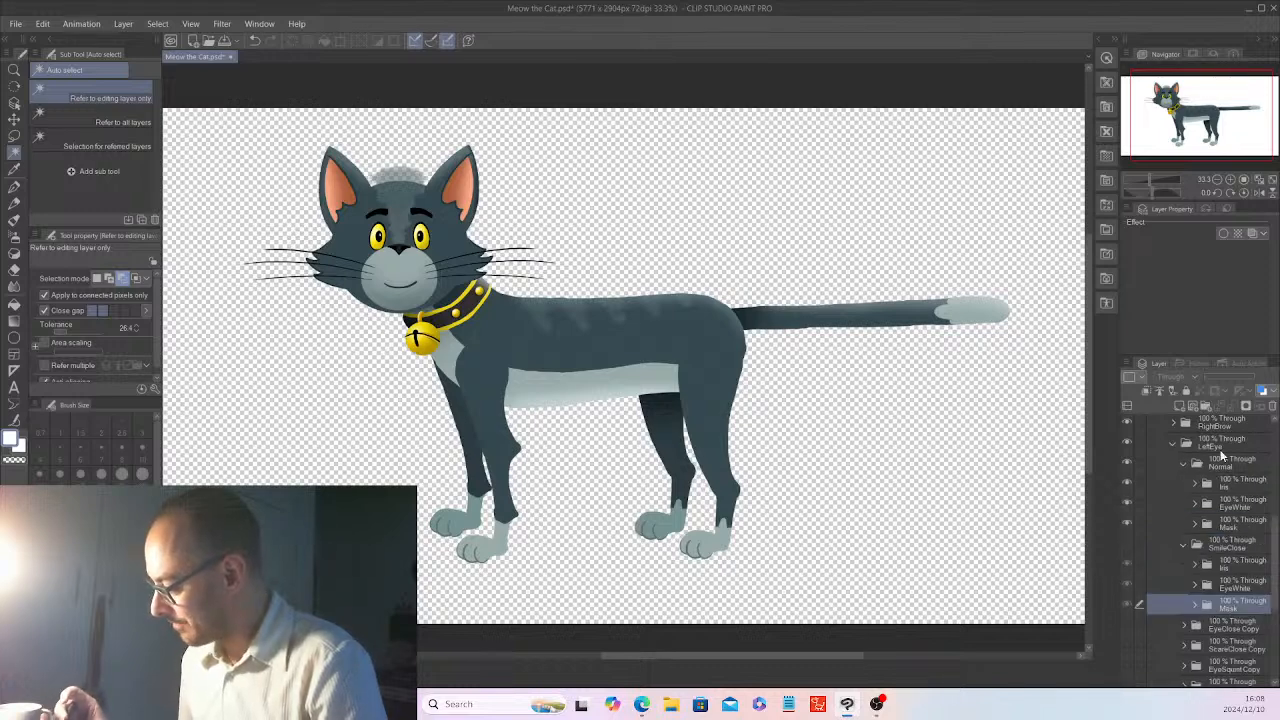
pyautogui.click(1197, 504)
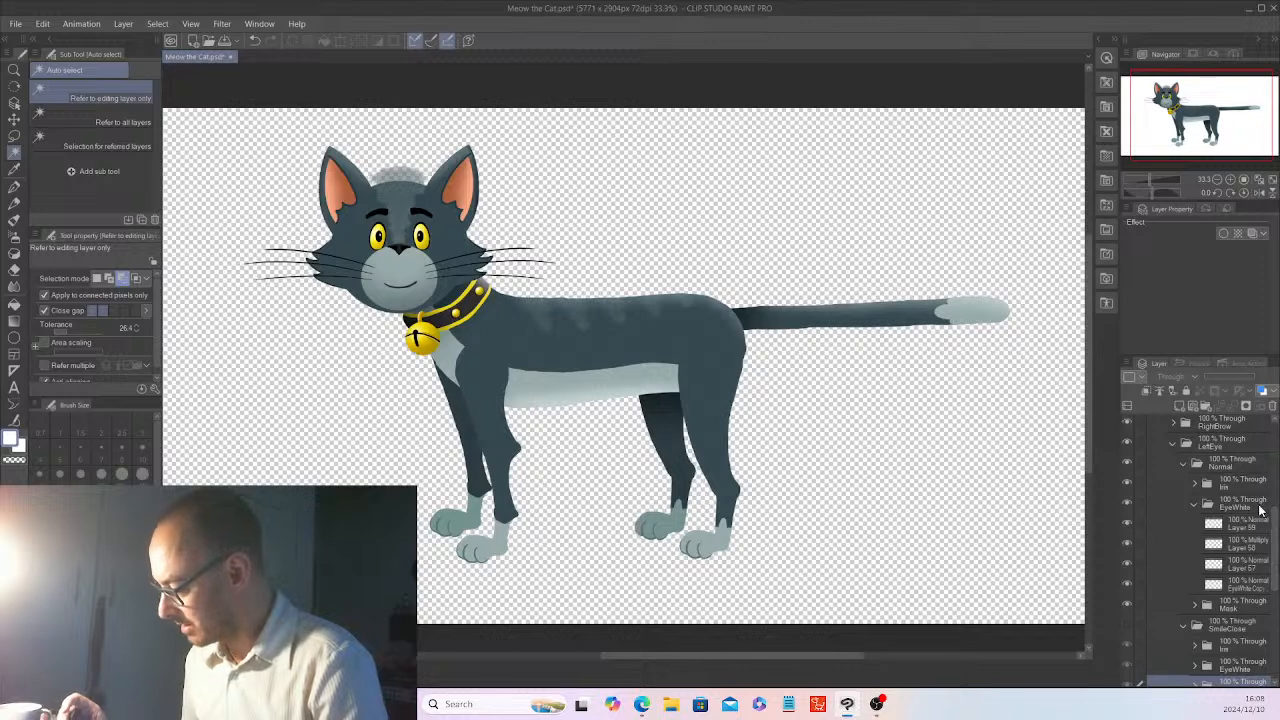
pyautogui.click(1127, 462)
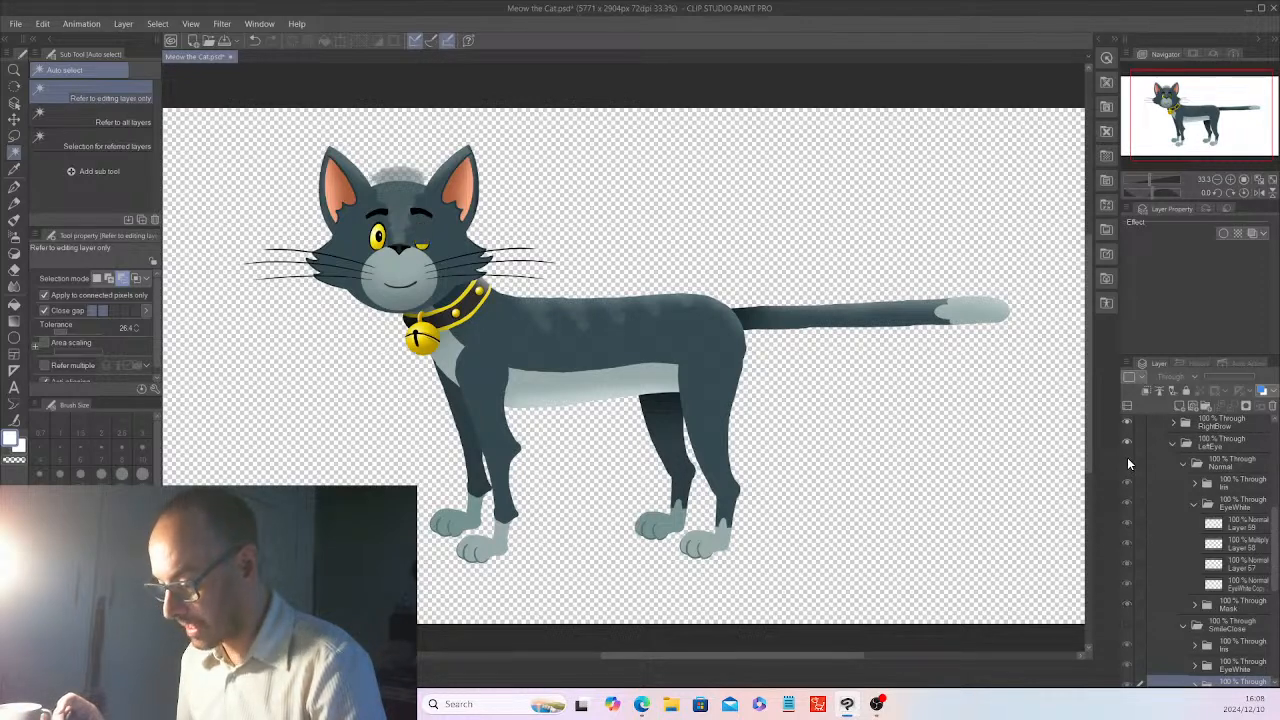
pyautogui.scroll(-1, 1276, 537)
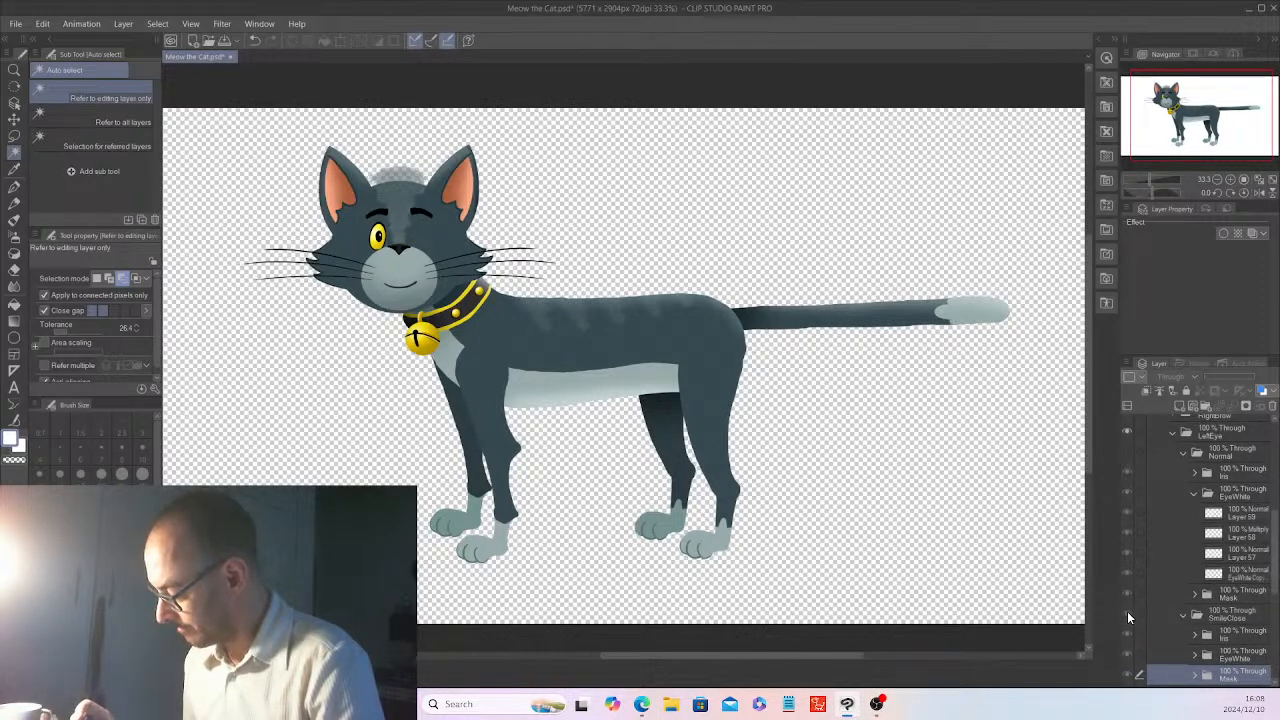
pyautogui.click(1127, 611)
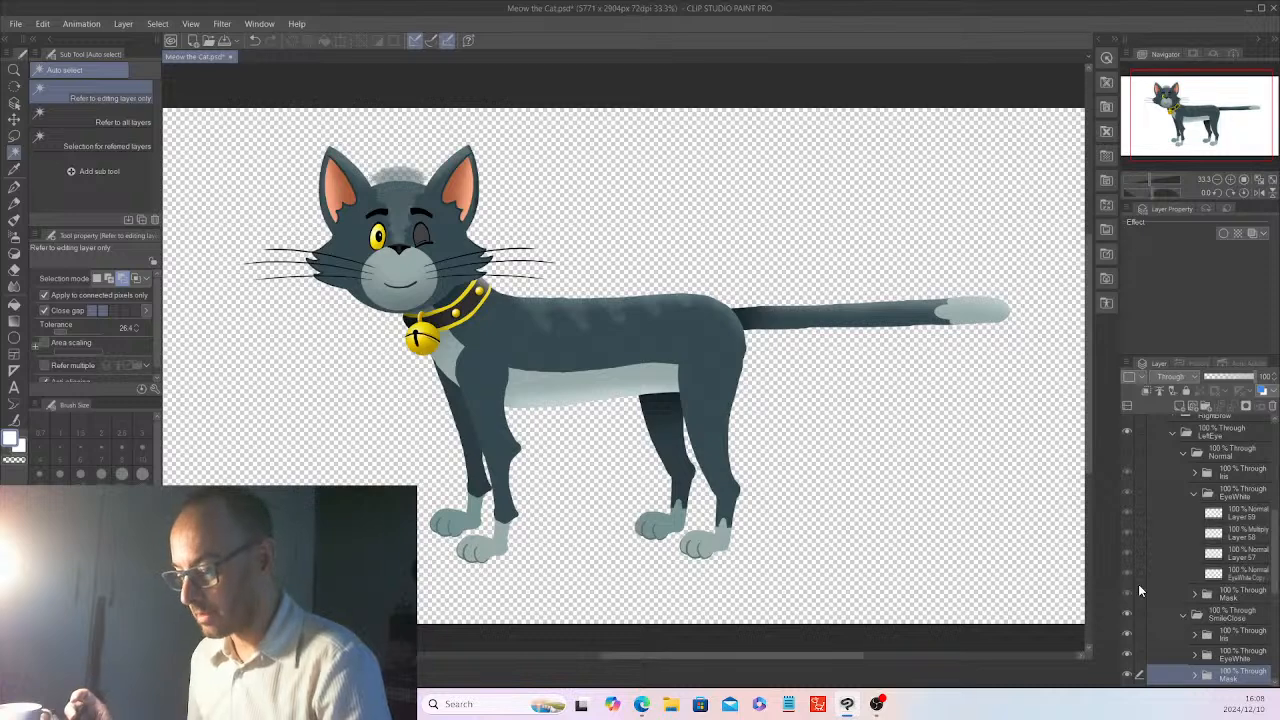
pyautogui.click(1197, 610)
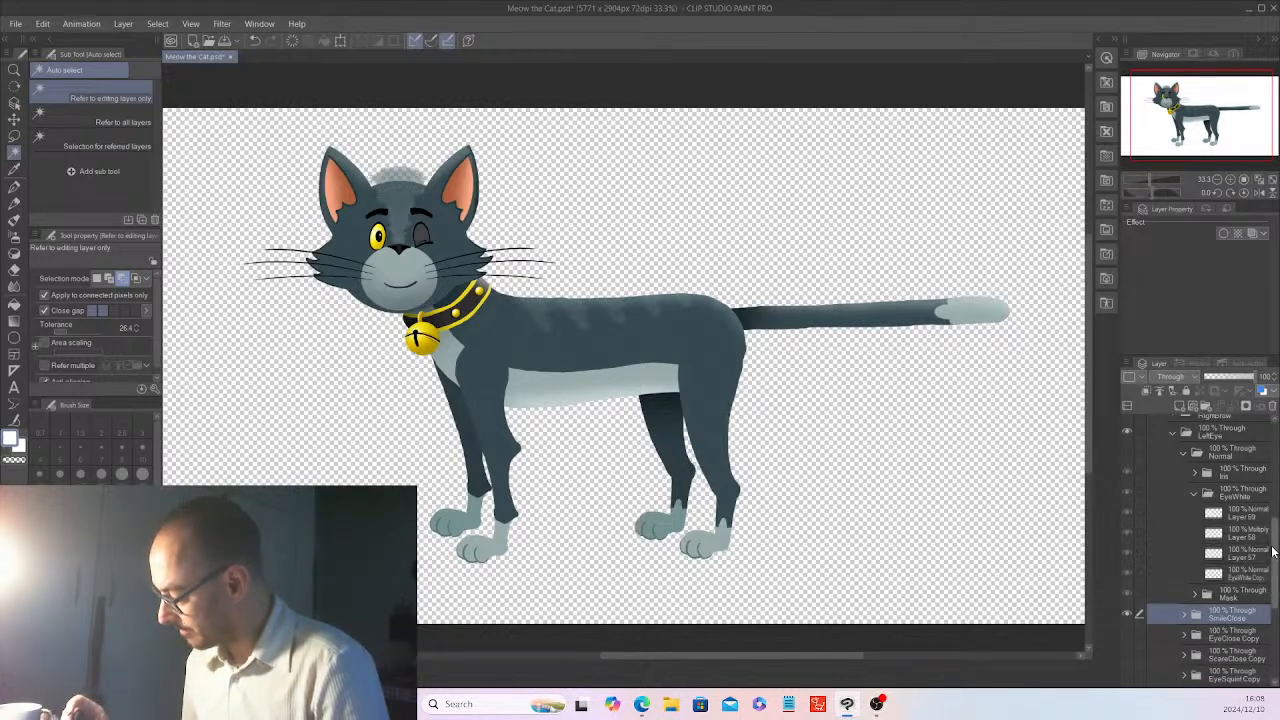
pyautogui.click(1194, 492)
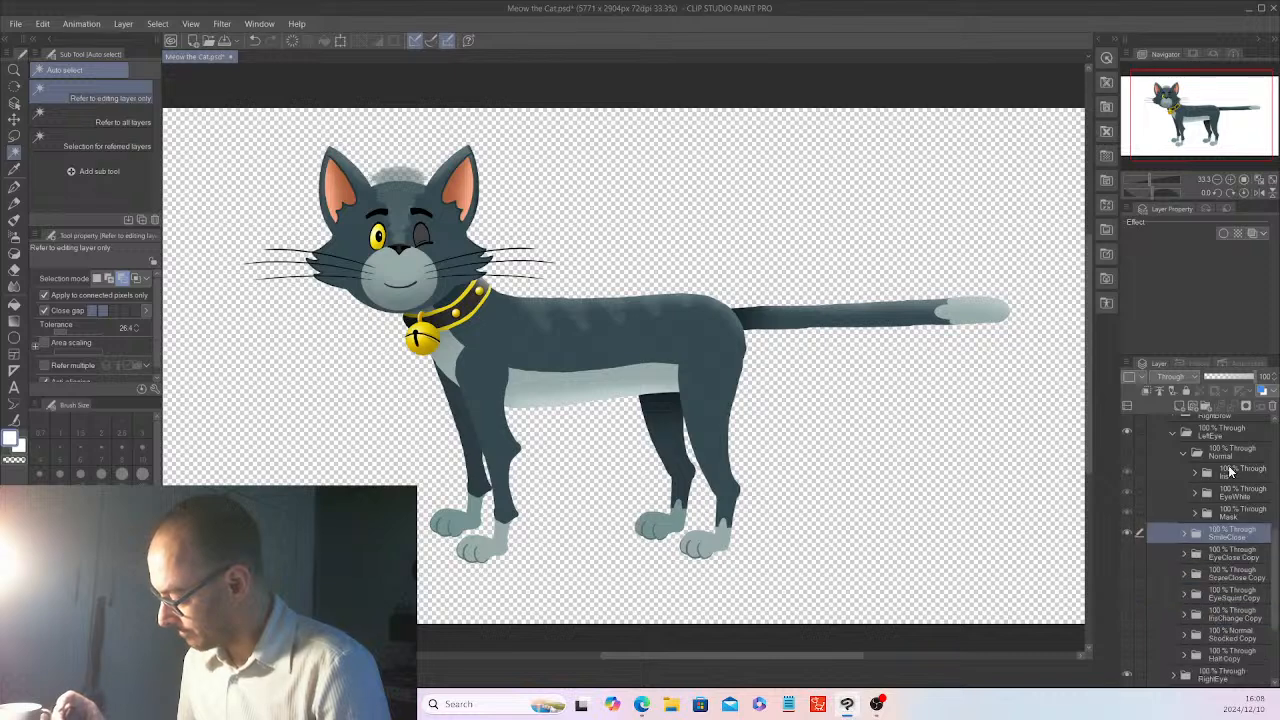
# - Rename the EyeClose Copy folder as EyeClose and the Iris Copy 4 folder inside it as Iris
pyautogui.doubleClick(1252, 557)
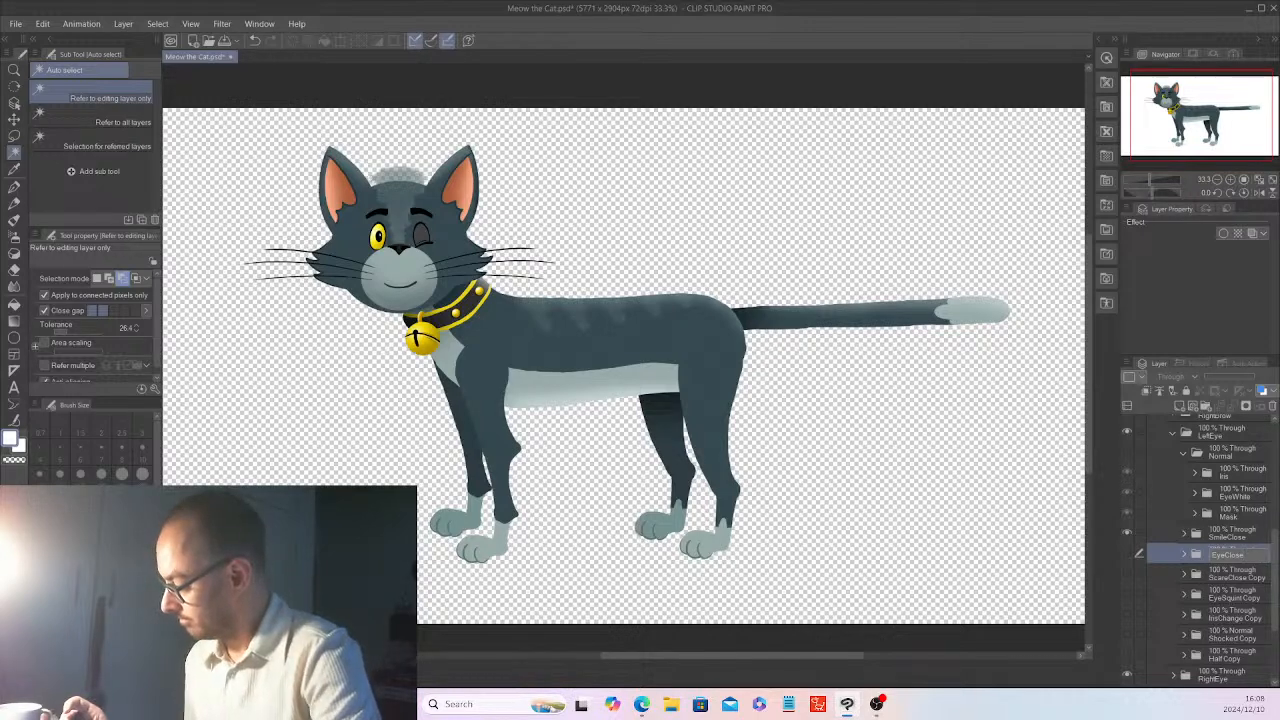
pyautogui.click(1184, 553)
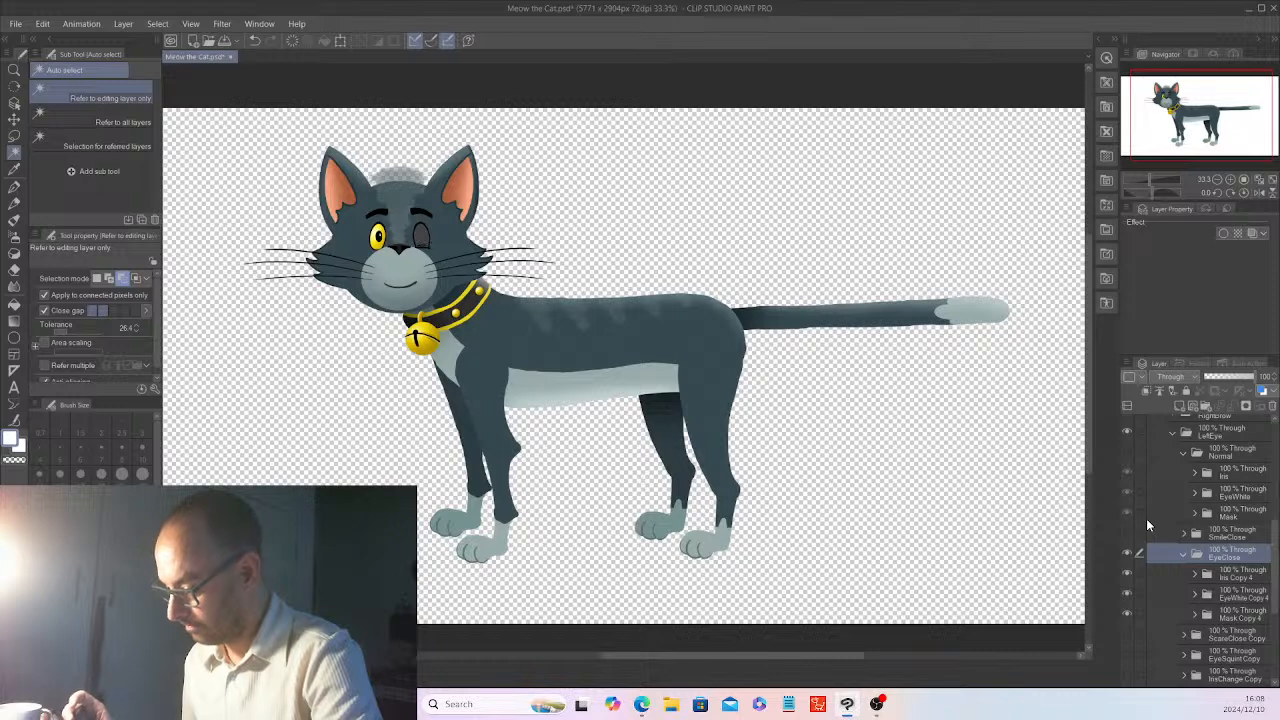
pyautogui.doubleClick(1255, 578)
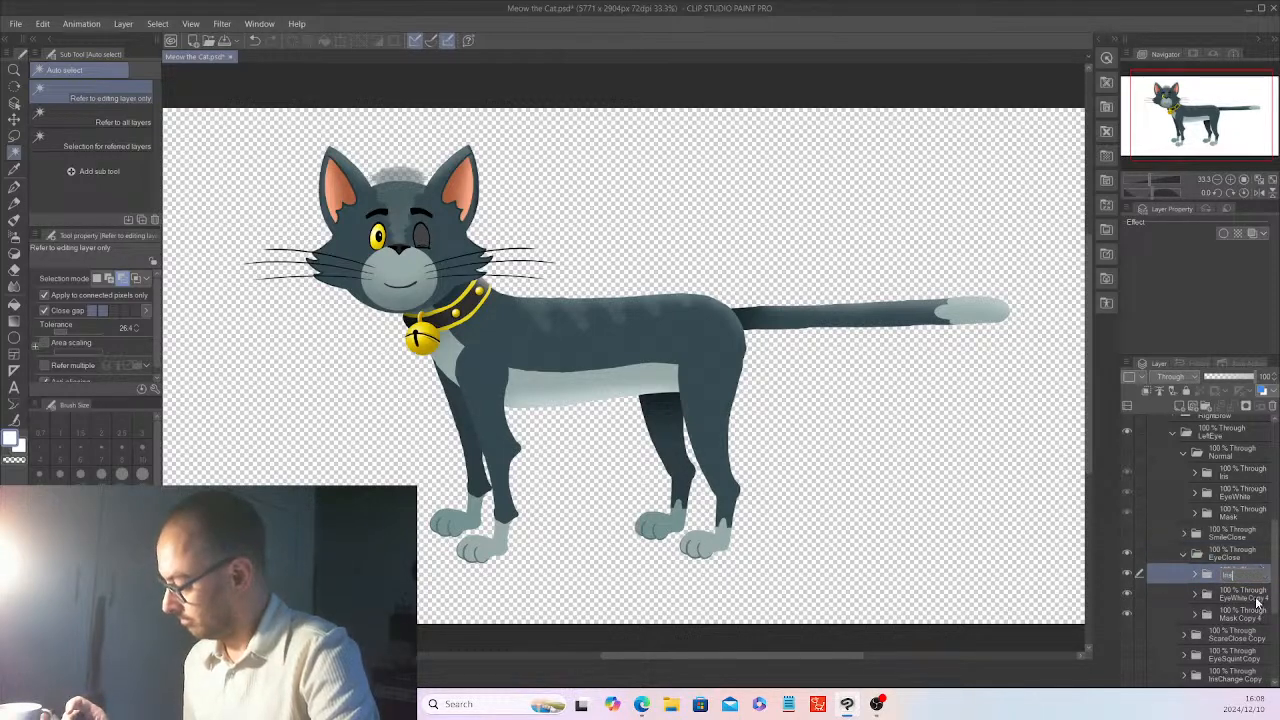
pyautogui.write('Iris')
pyautogui.press('Return')
# - Rename EyeWhite Copy 4 inside EyeClose as EyeWhite, try to remove Mask's Copy 4 suffix, and collapse EyeClose
pyautogui.doubleClick(1255, 595)
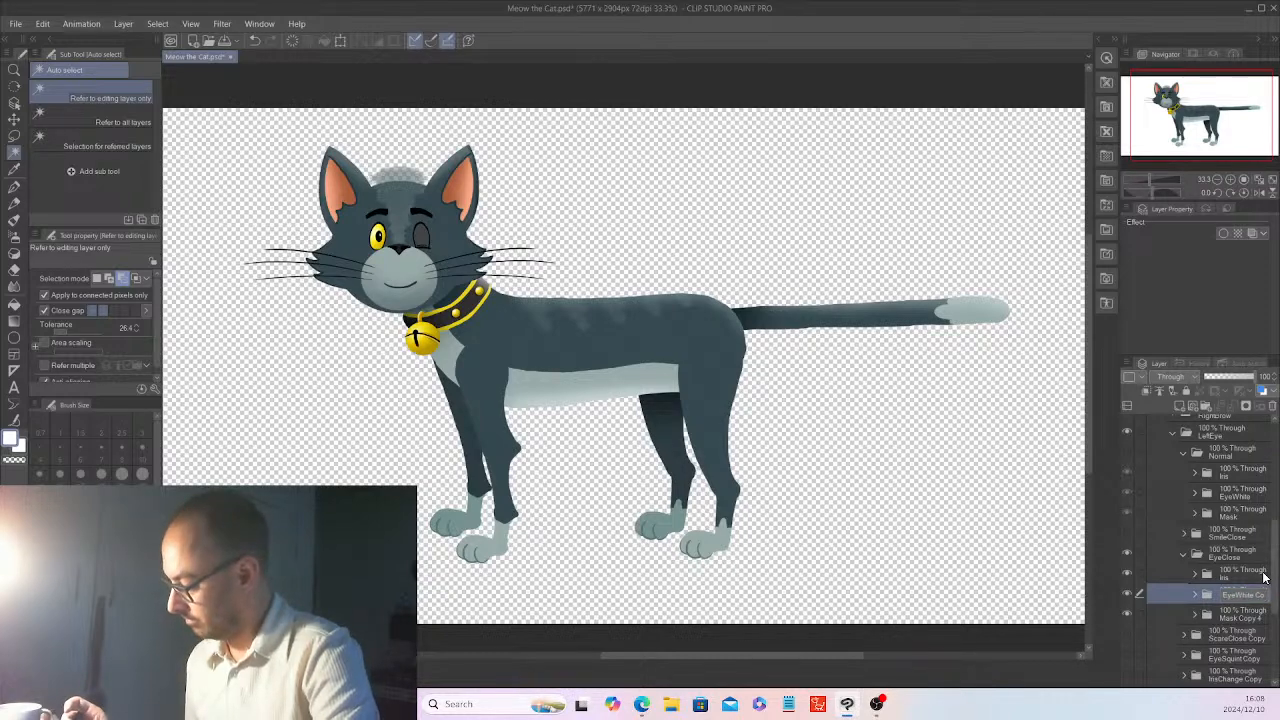
pyautogui.write('EyeWhite')
pyautogui.press('Return')
pyautogui.doubleClick(1264, 613)
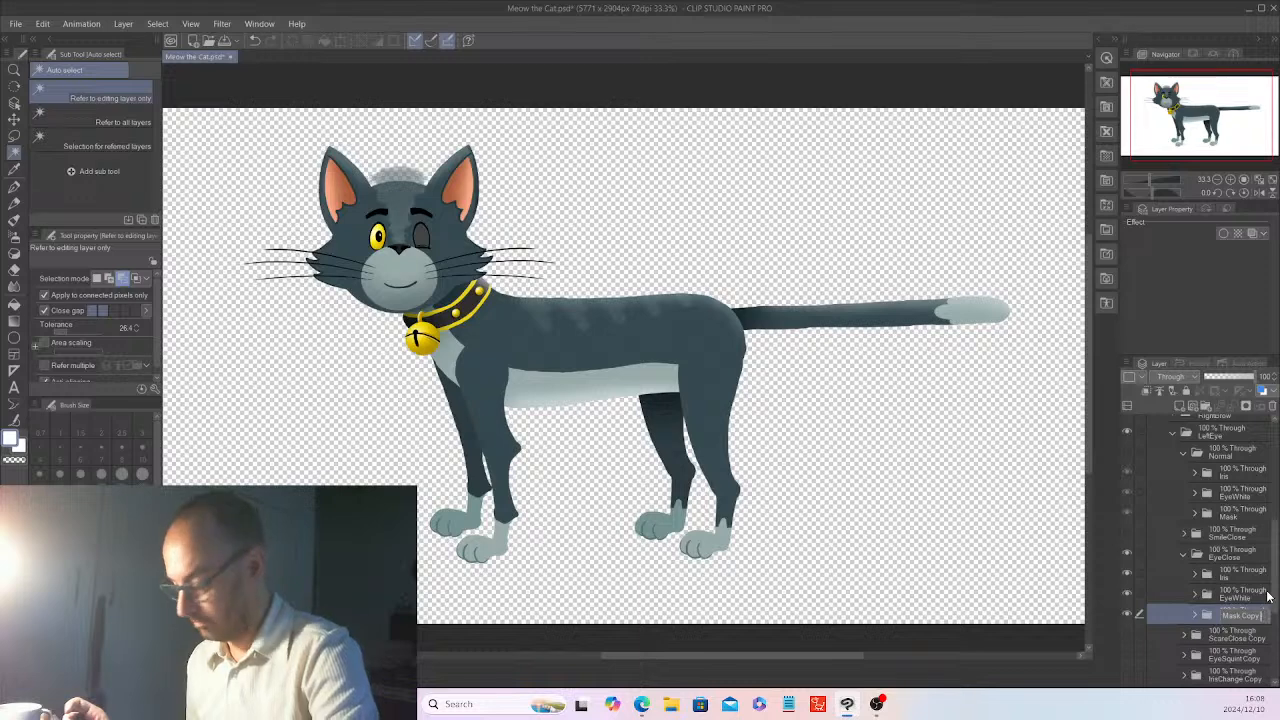
pyautogui.press('Return')
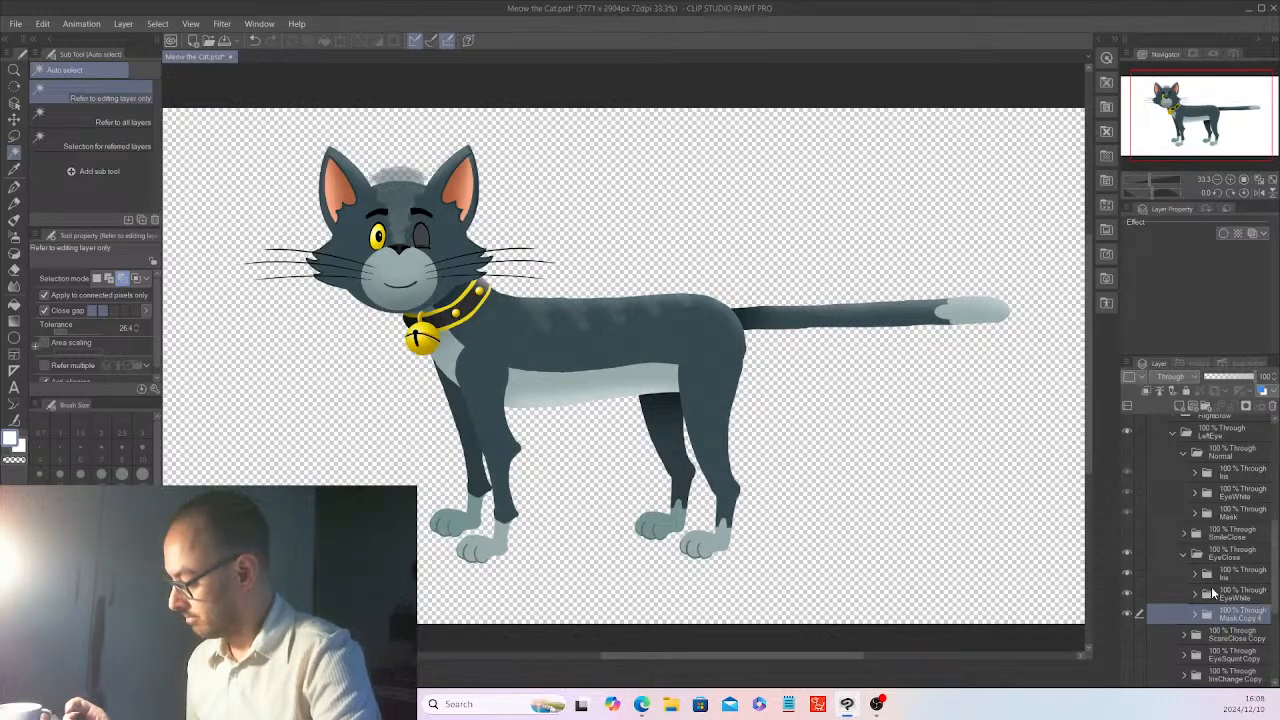
pyautogui.click(1184, 554)
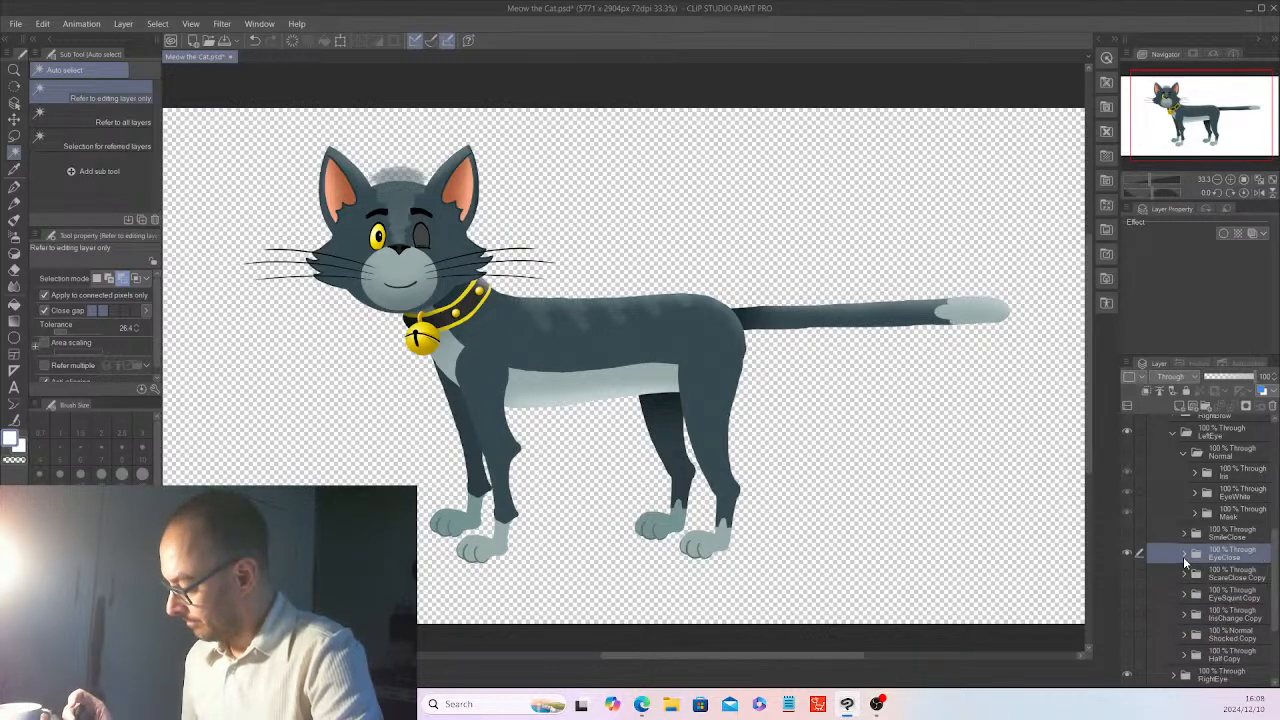
# - Show the ScareClose Copy folder in place of EyeClose and rename it as ScareClose
pyautogui.click(1129, 571)
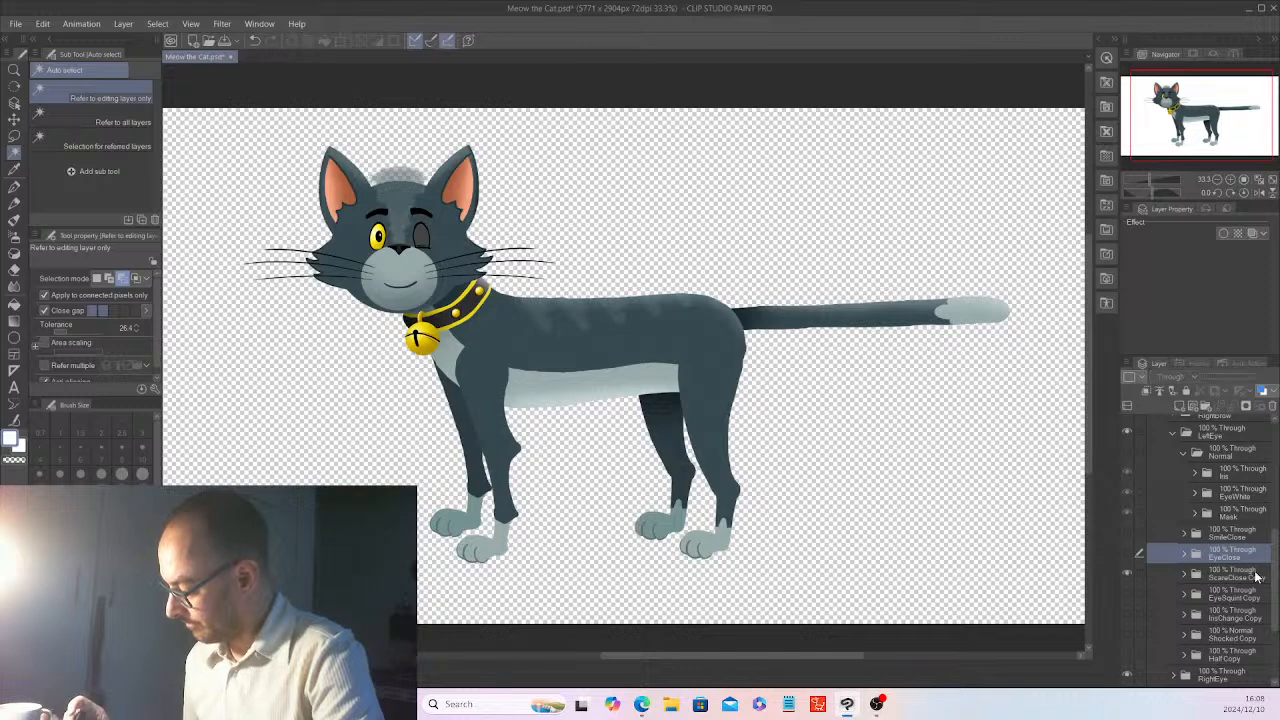
pyautogui.doubleClick(1255, 577)
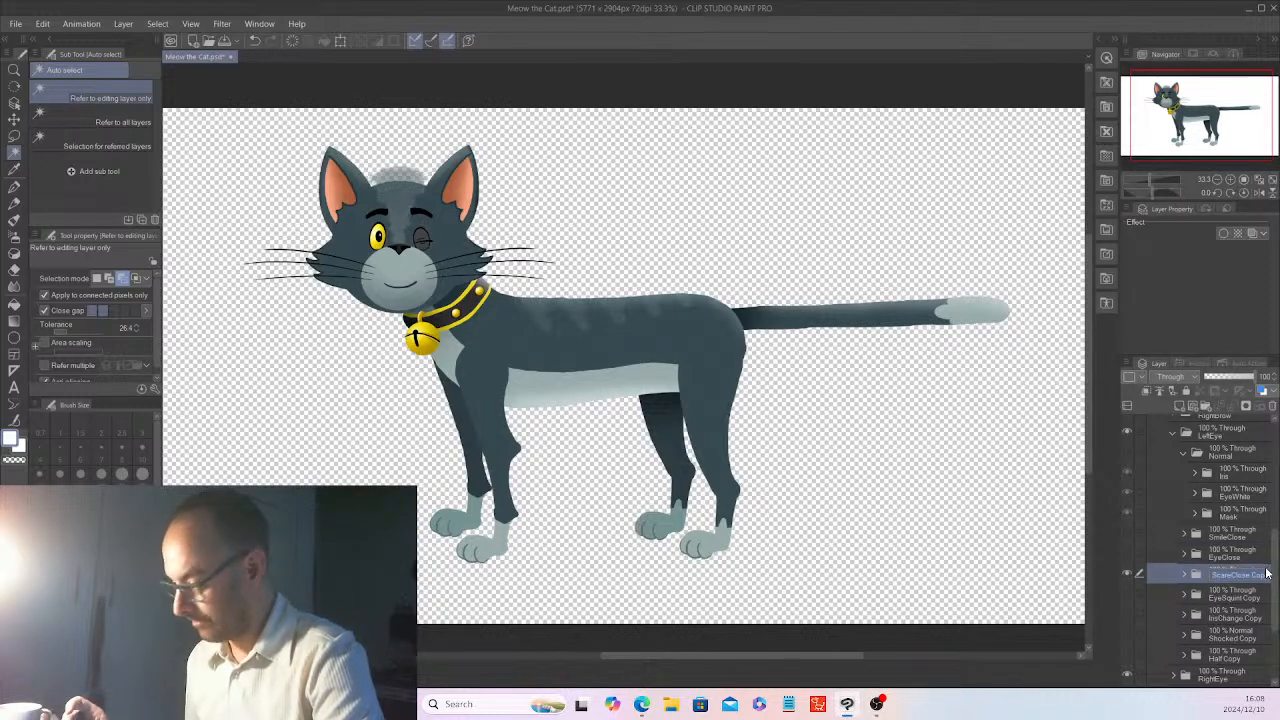
pyautogui.press('Right')
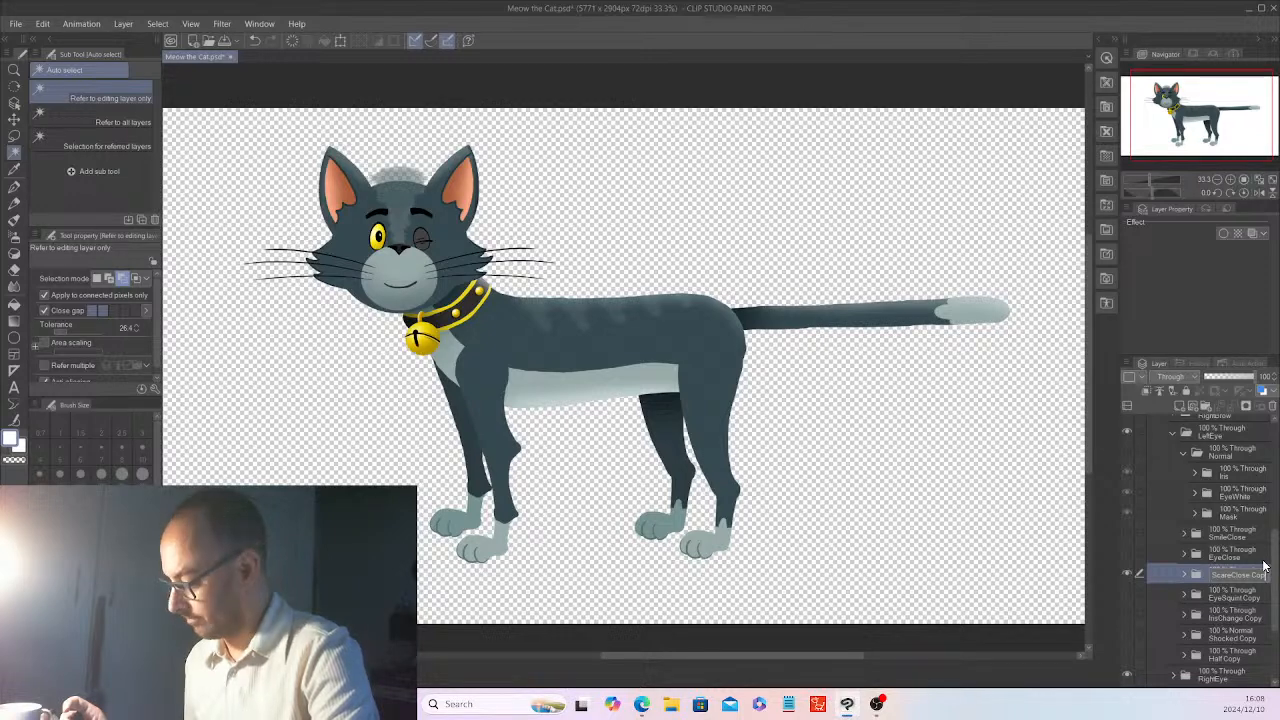
pyautogui.press('Return')
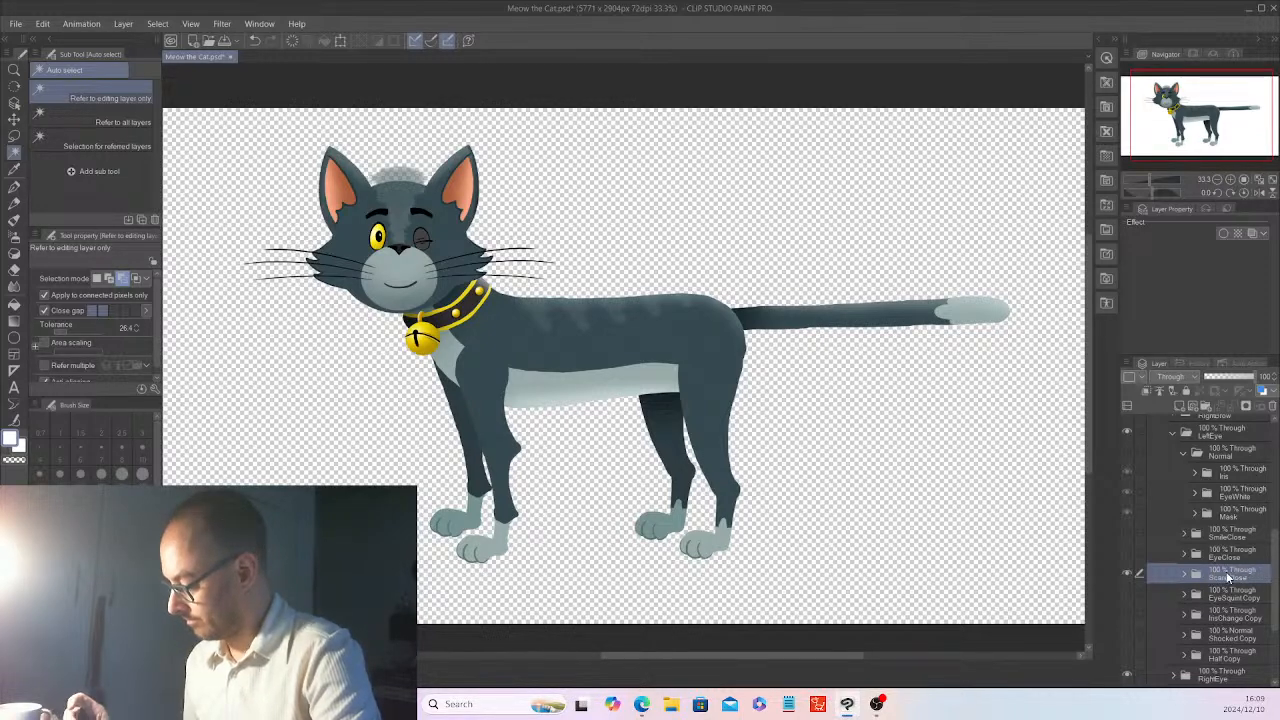
# - Expand the ScareClose folder and rename its Iris Copy 5 folder as Iris
pyautogui.click(1184, 575)
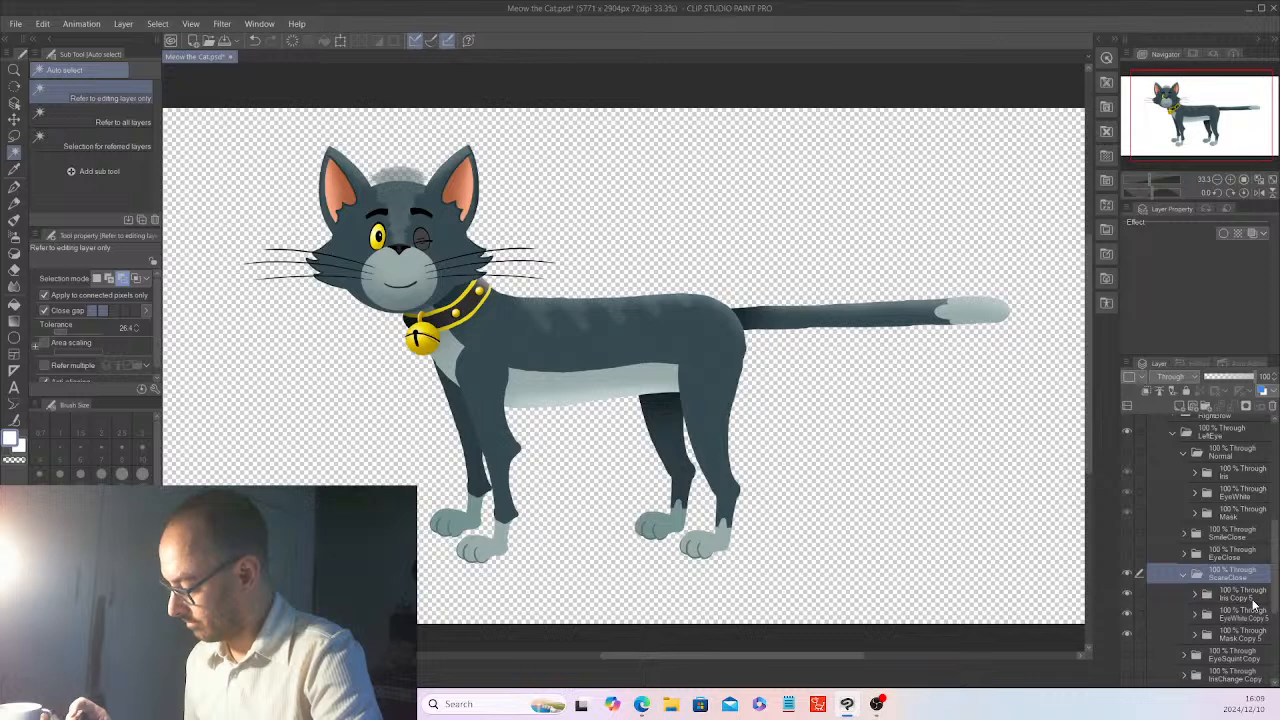
pyautogui.doubleClick(1256, 596)
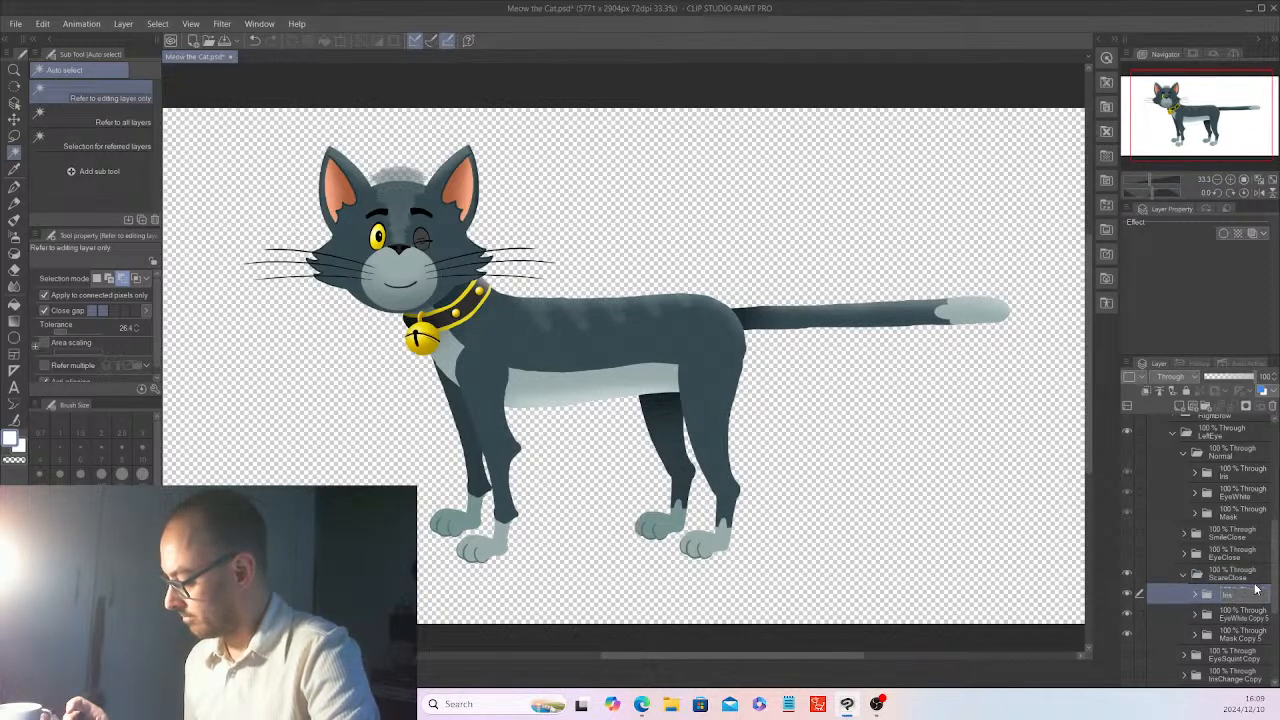
pyautogui.write('Iris')
pyautogui.press('Return')
# - Rename the EyeWhite Copy 5 folder inside ScareClose as EyeWhite
pyautogui.doubleClick(1264, 613)
pyautogui.click(1262, 611)
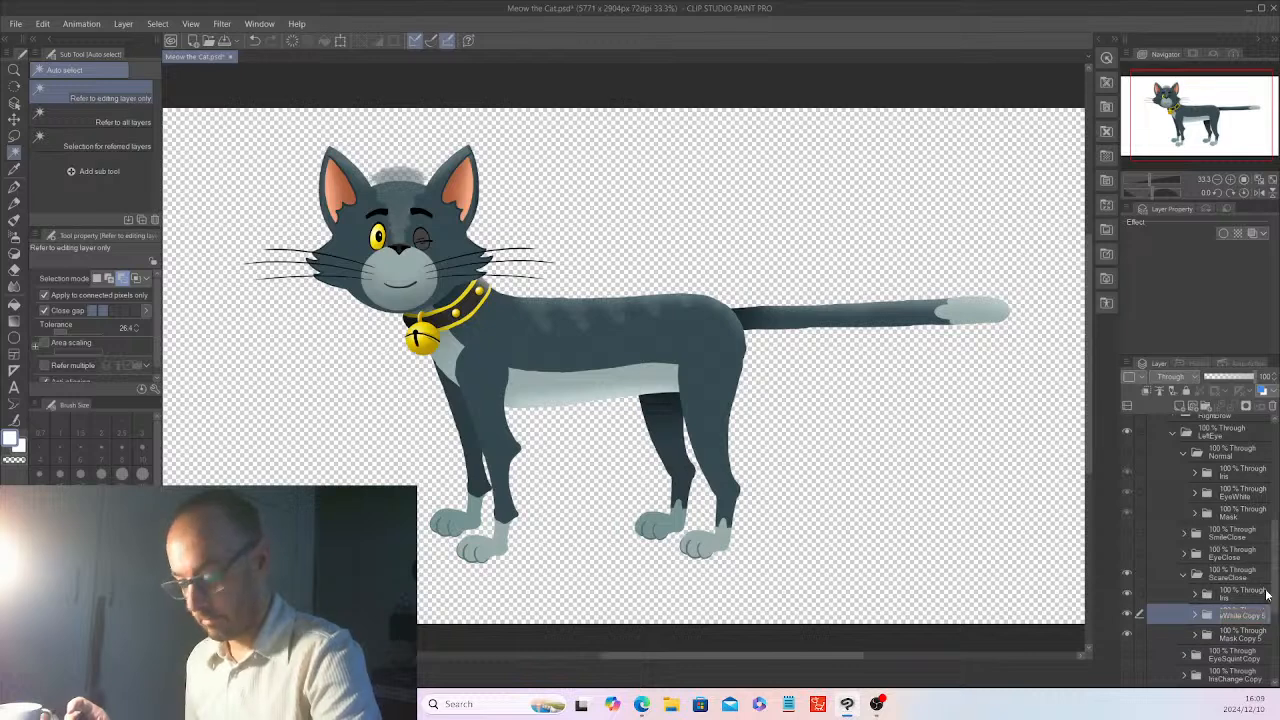
pyautogui.press('BackSpace')
pyautogui.press('BackSpace')
pyautogui.press('BackSpace')
pyautogui.press('BackSpace')
pyautogui.press('BackSpace')
pyautogui.press('Return')
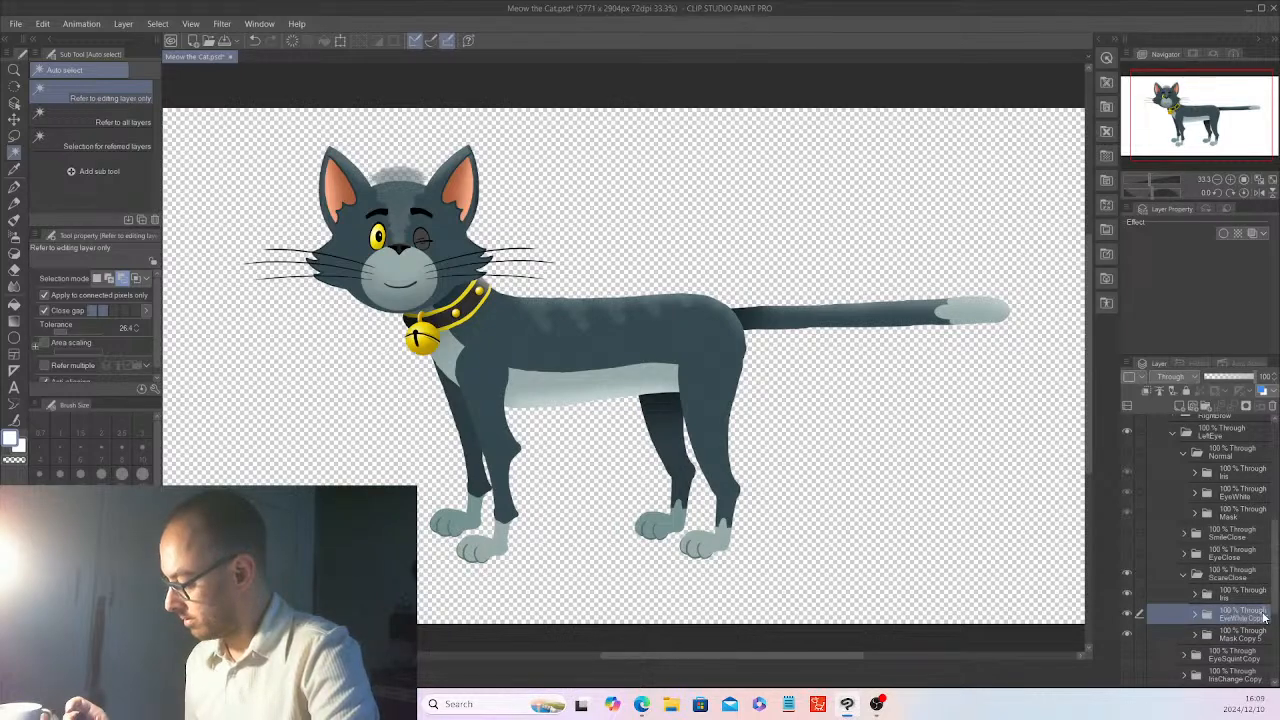
# - Rename the Mask Copy 5 folder inside ScareClose as Mask and collapse ScareClose
pyautogui.doubleClick(1266, 634)
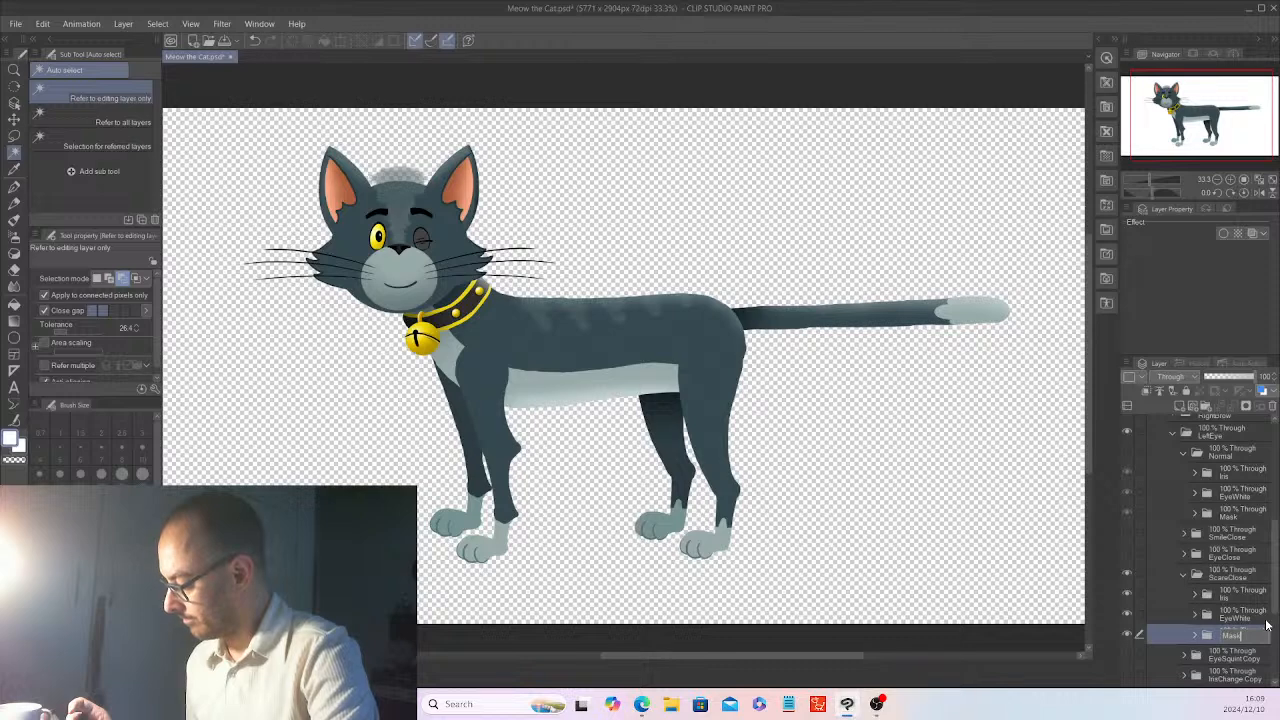
pyautogui.write('Mask')
pyautogui.press('Return')
pyautogui.click(1190, 574)
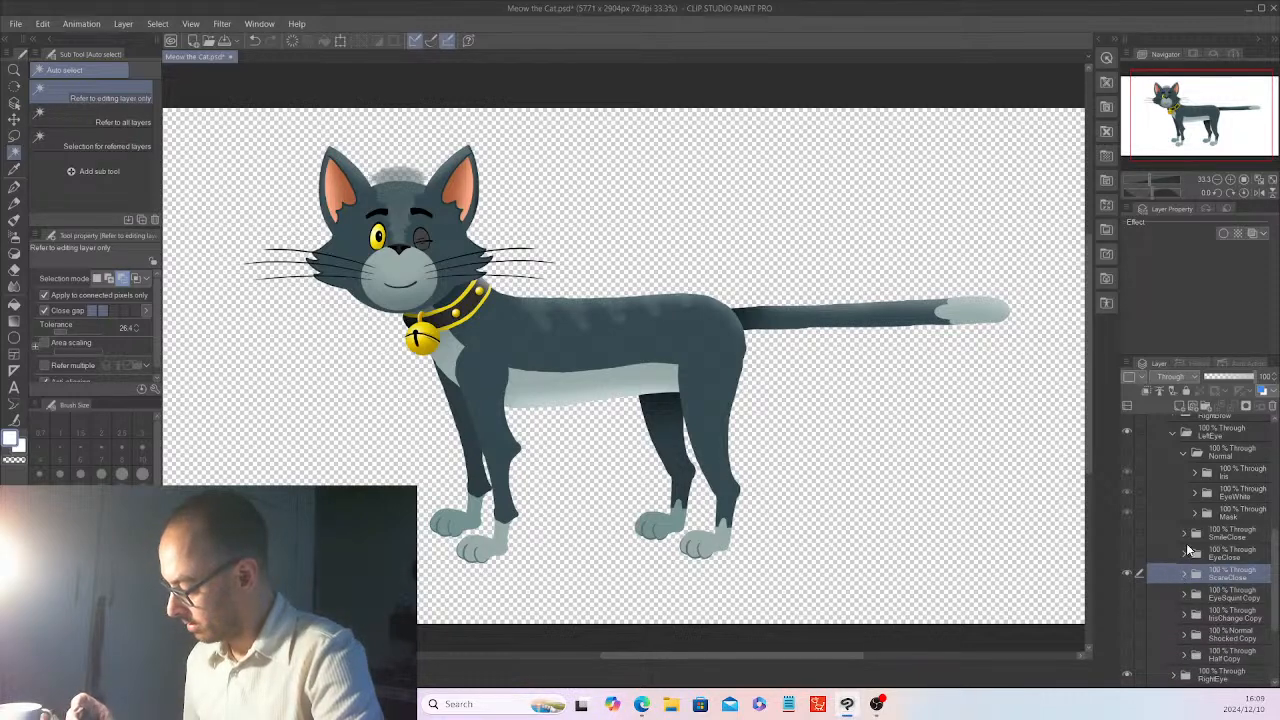
# - Hide ScareClose, show the EyeSquint Copy folder and rename it as EyeSquint
pyautogui.click(1128, 574)
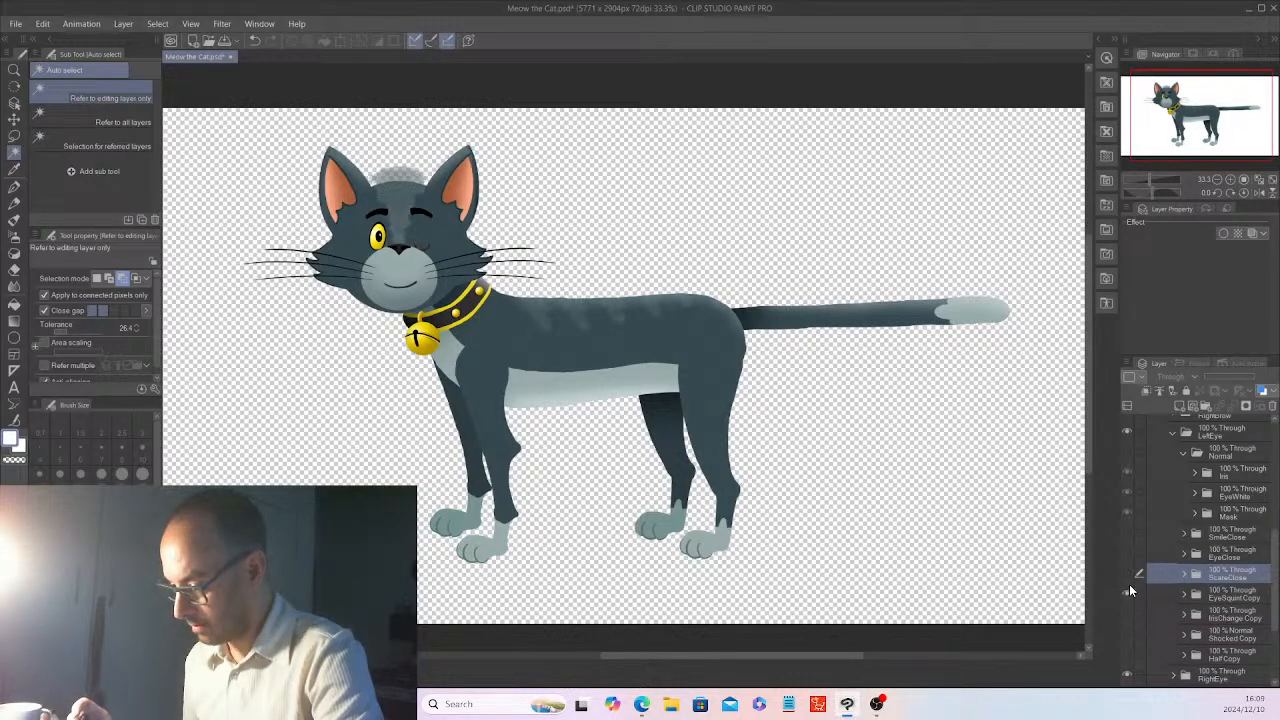
pyautogui.click(1129, 585)
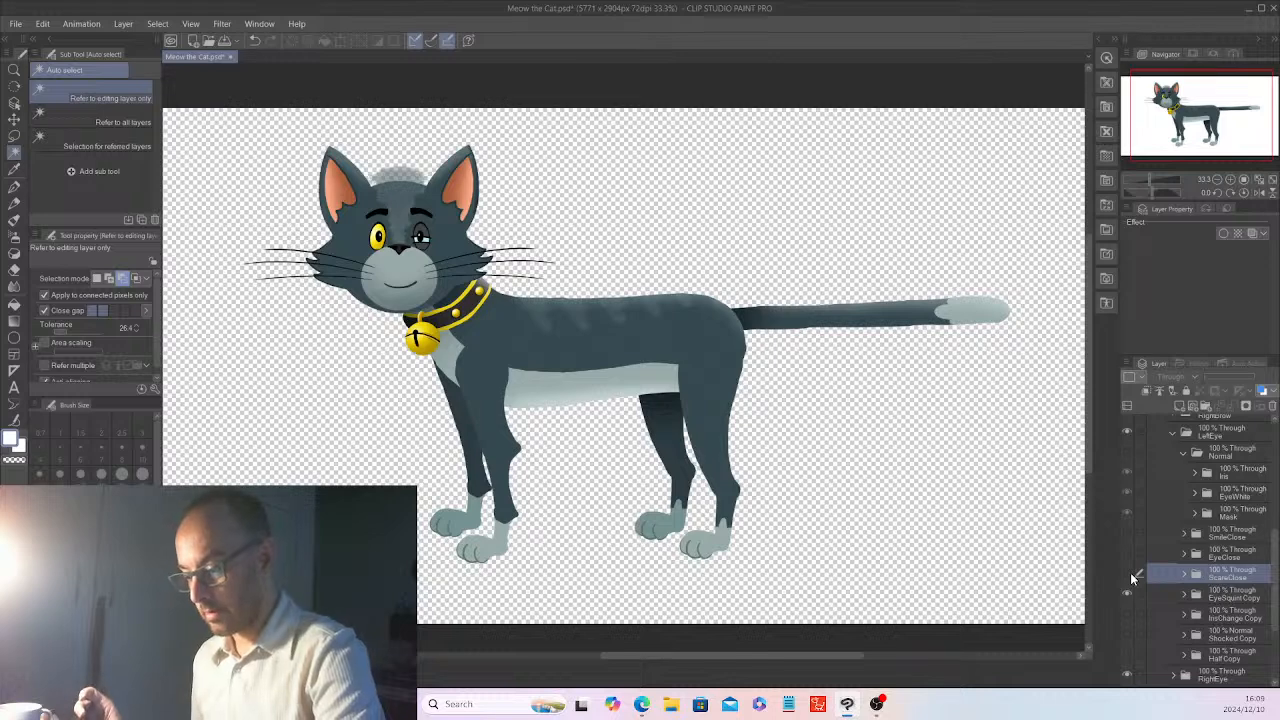
pyautogui.doubleClick(1256, 599)
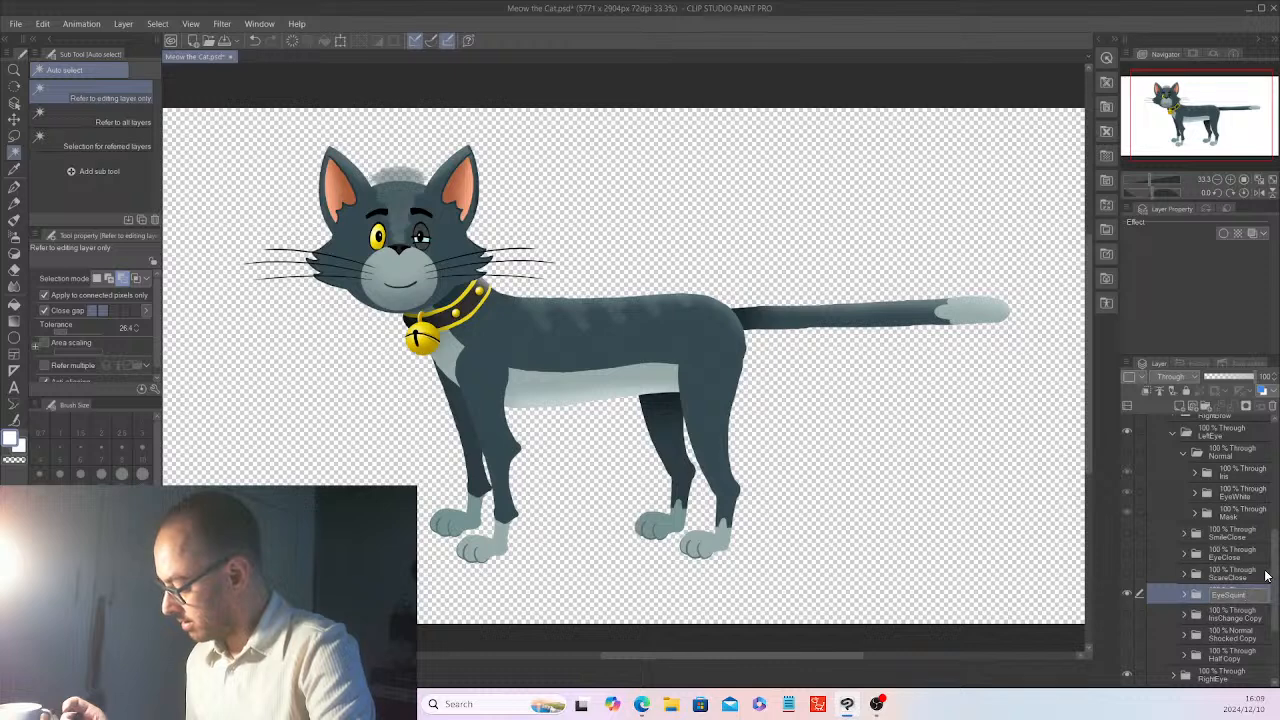
pyautogui.press('Return')
# - Expand the EyeSquint folder and rename its Iris Copy 6 folder as Iris
pyautogui.click(1185, 597)
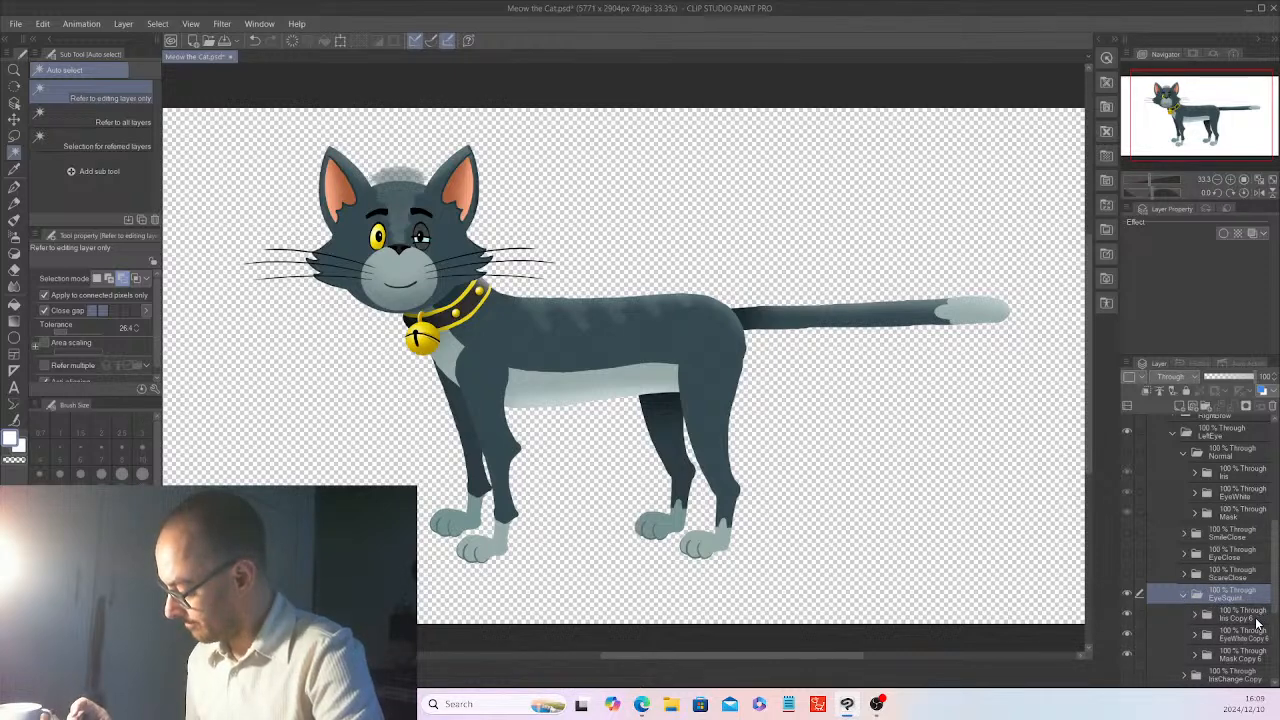
pyautogui.doubleClick(1240, 617)
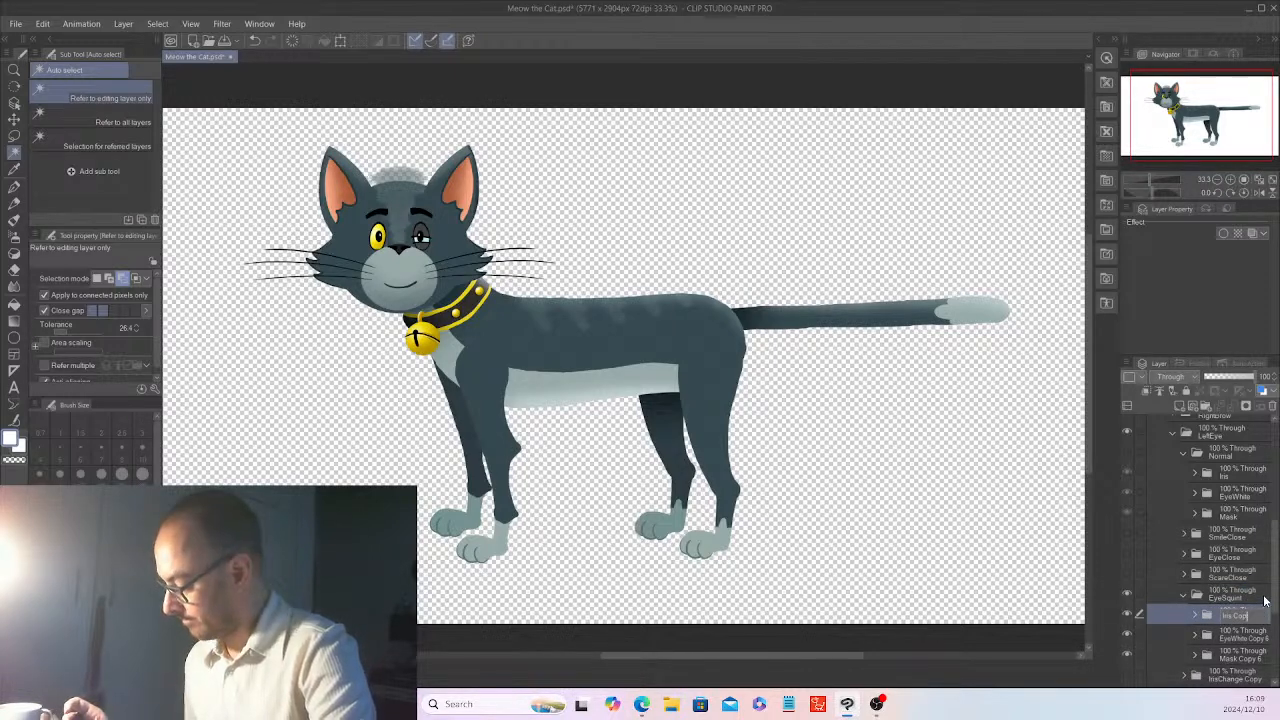
pyautogui.write('Iris')
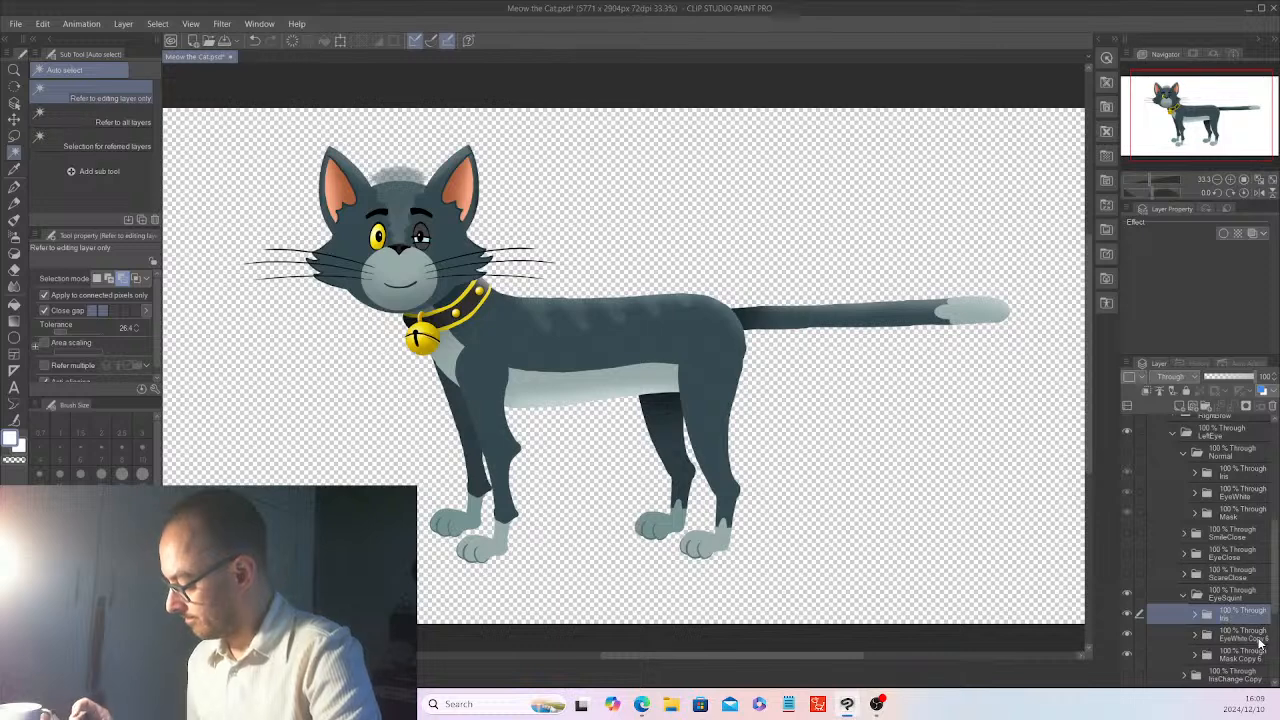
# - Rename the EyeWhite Copy 6 and Mask Copy 6 folders inside EyeSquint as EyeWhite and Mask
pyautogui.doubleClick(1260, 638)
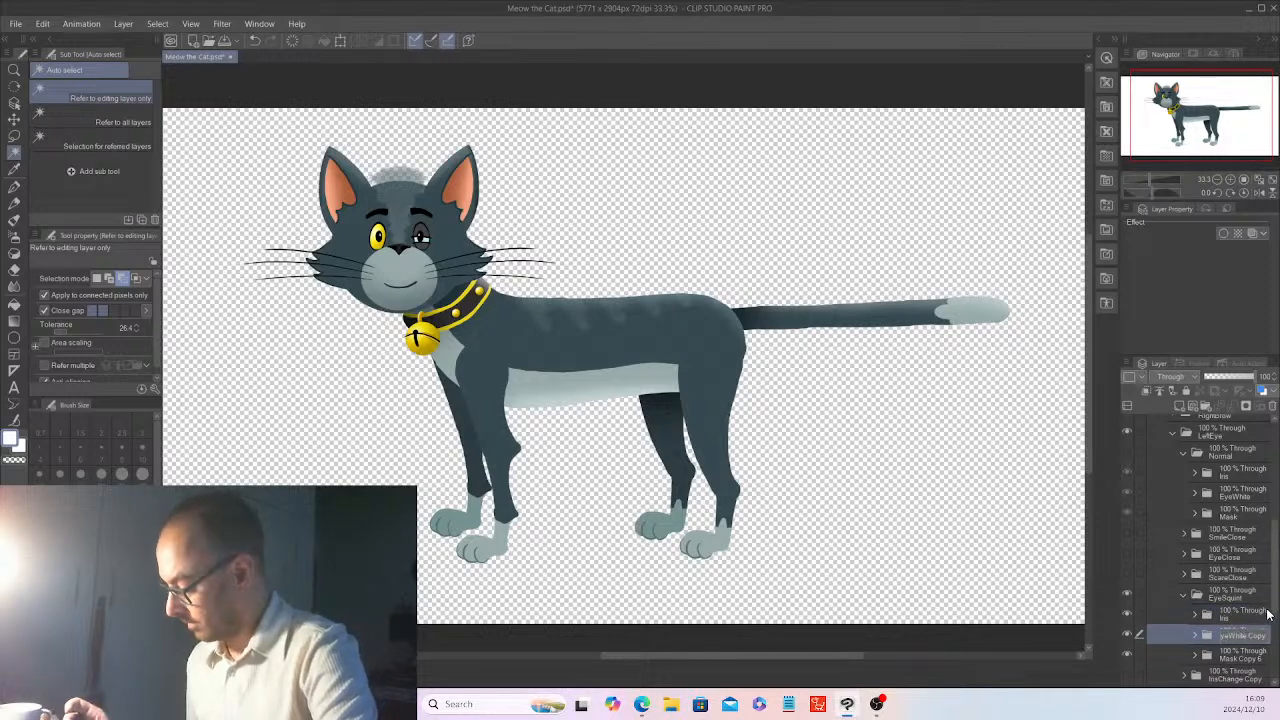
pyautogui.write('EyeWhite')
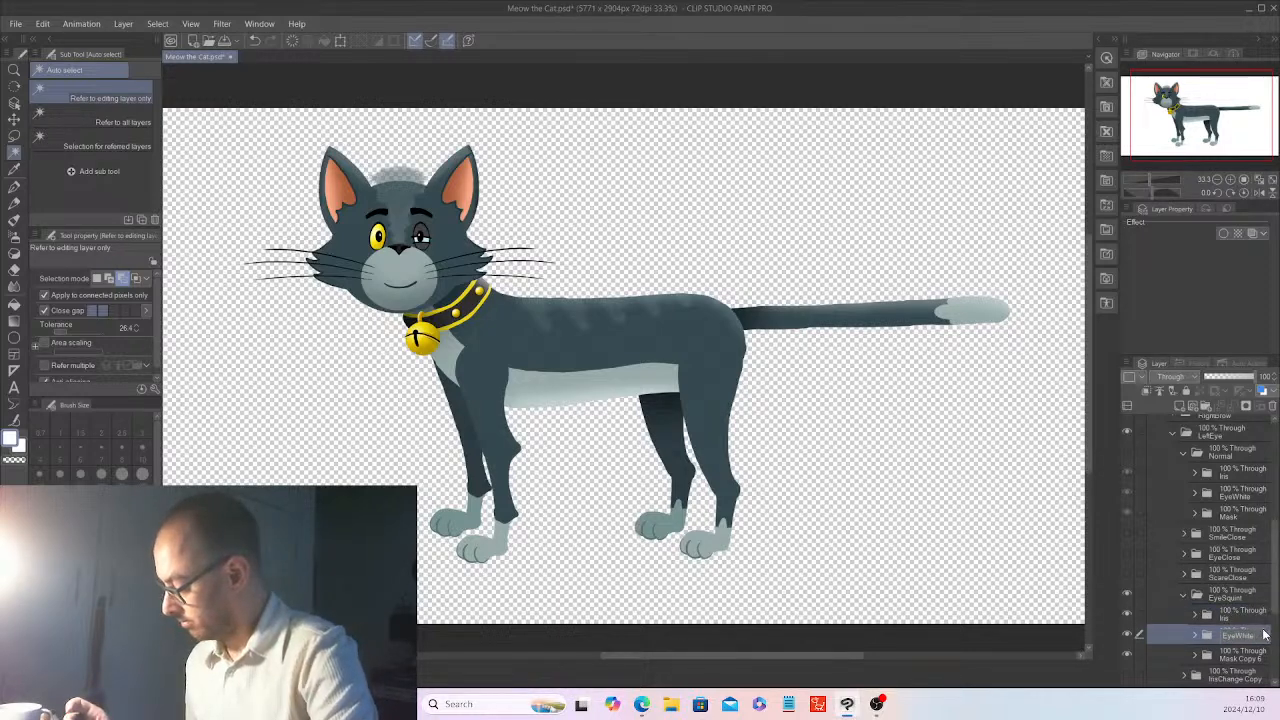
pyautogui.press('Return')
pyautogui.doubleClick(1262, 656)
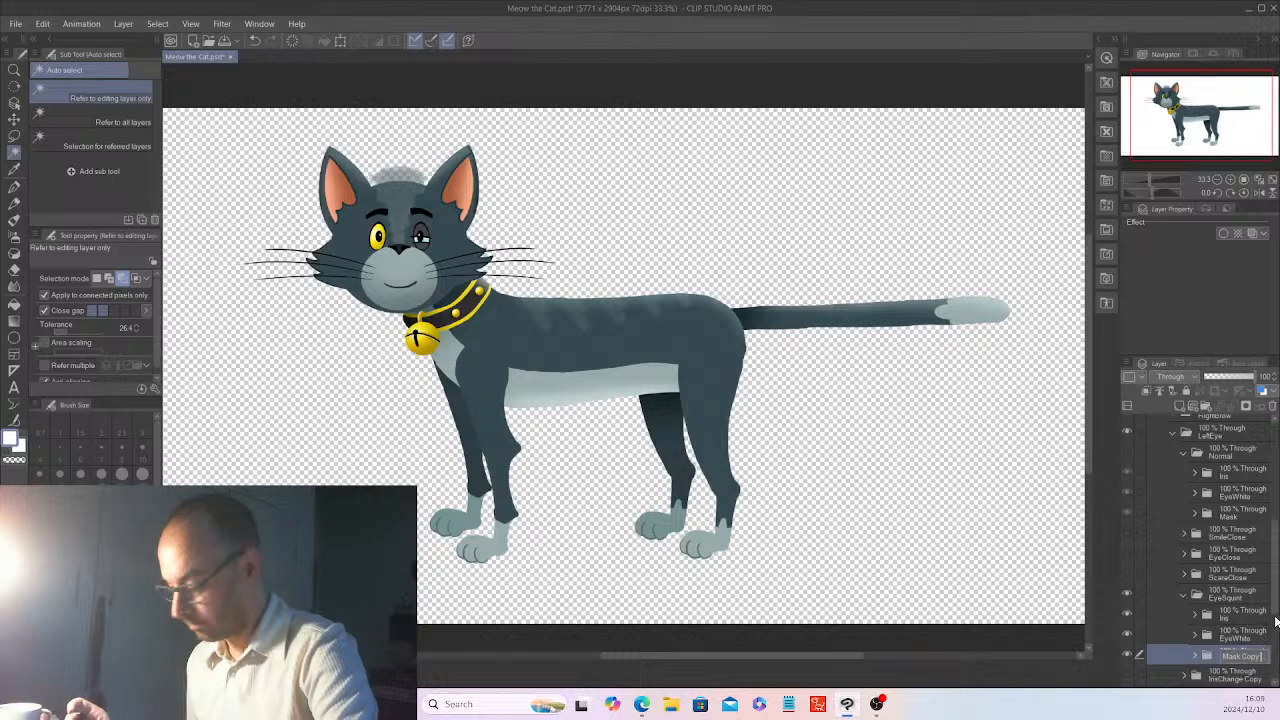
pyautogui.press('Return')
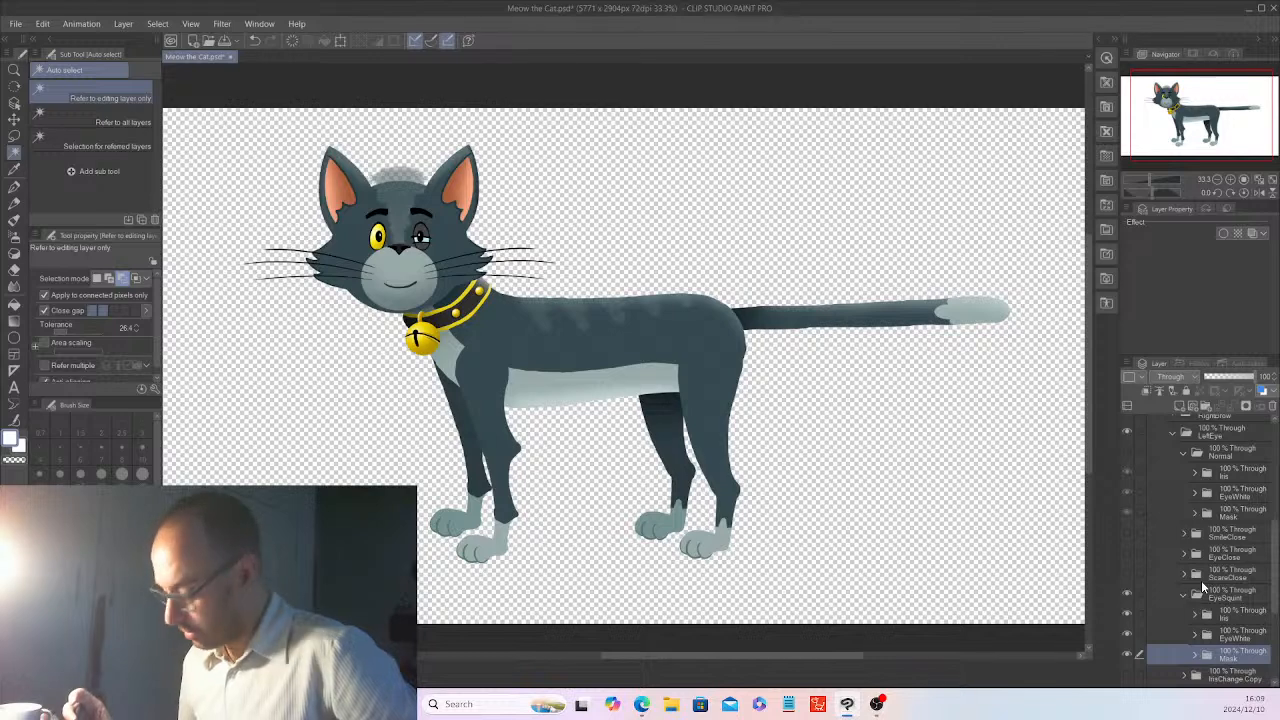
# - Show LeftEye's Normal folder and copy Layer 59, Layer 58 and Layer 57 from its EyeWhite folder
pyautogui.click(1197, 638)
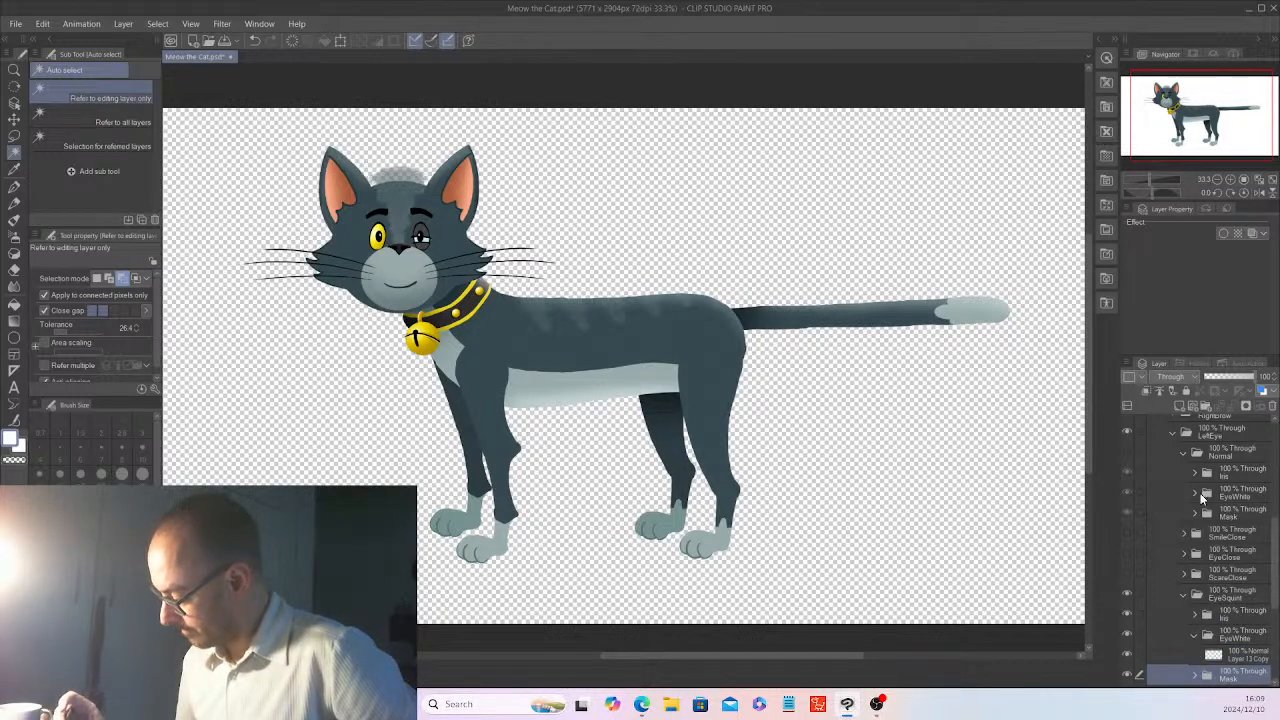
pyautogui.click(1195, 494)
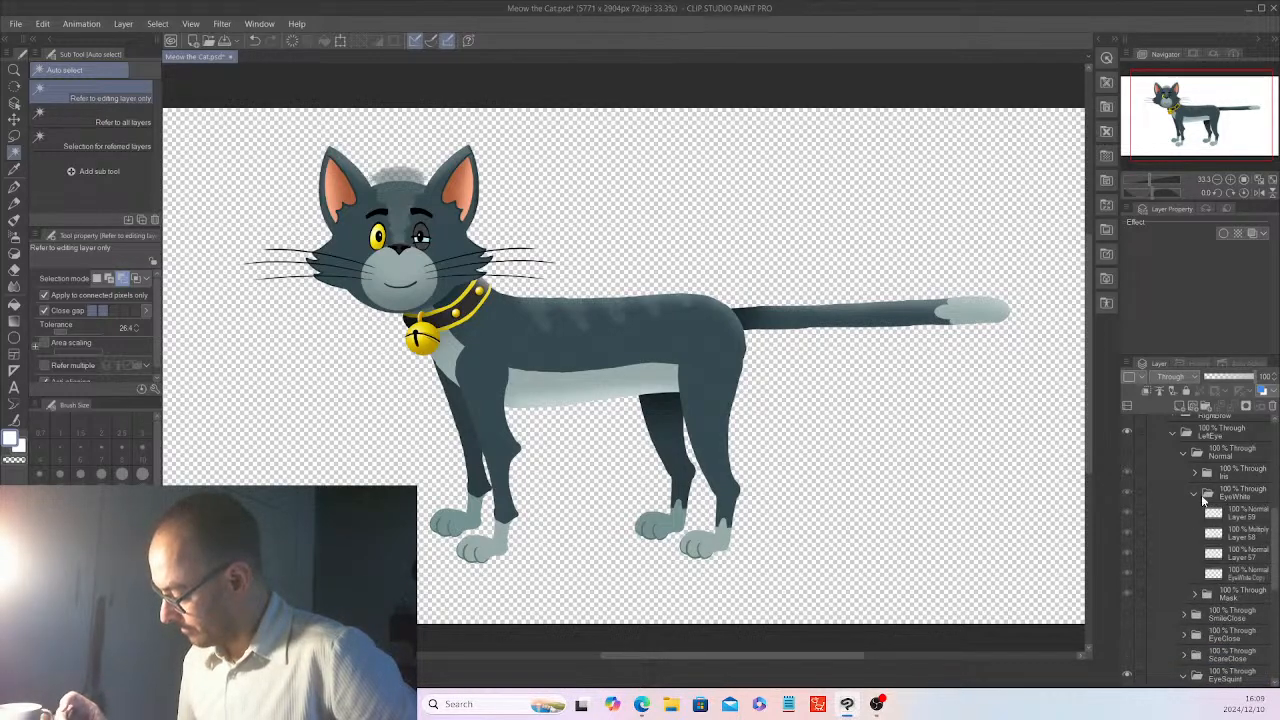
pyautogui.click(1128, 450)
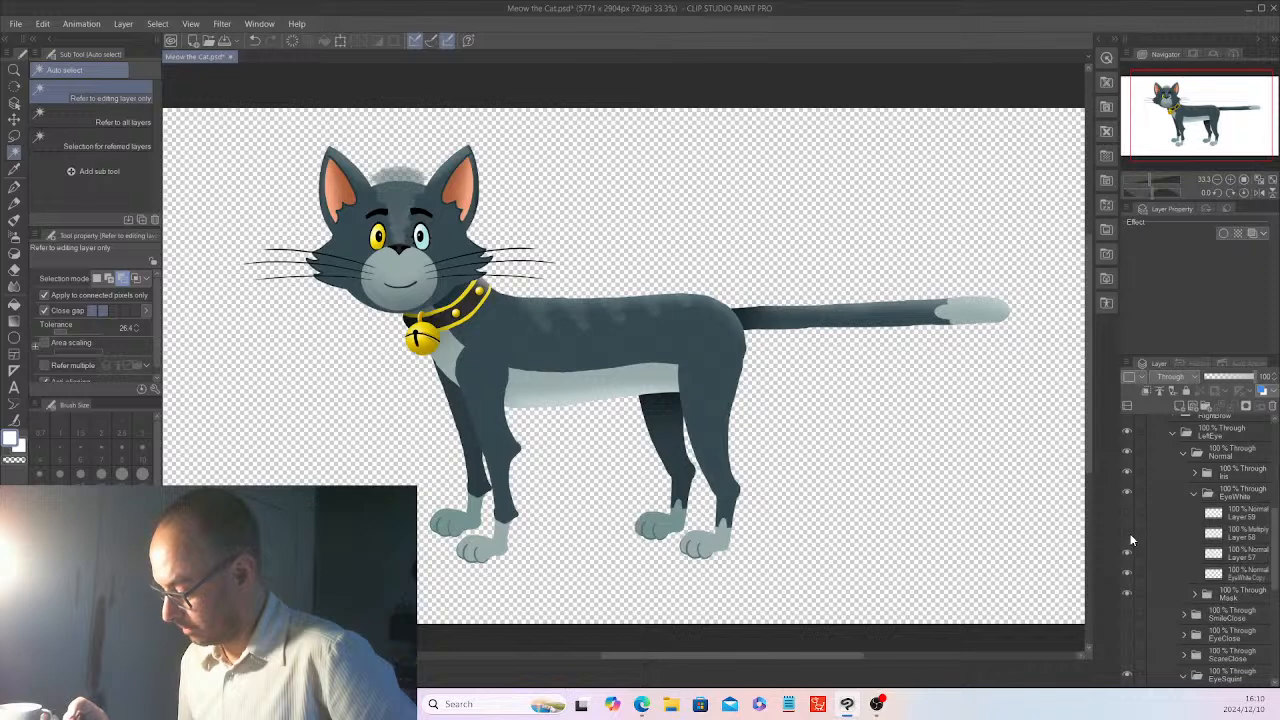
pyautogui.click(1240, 518)
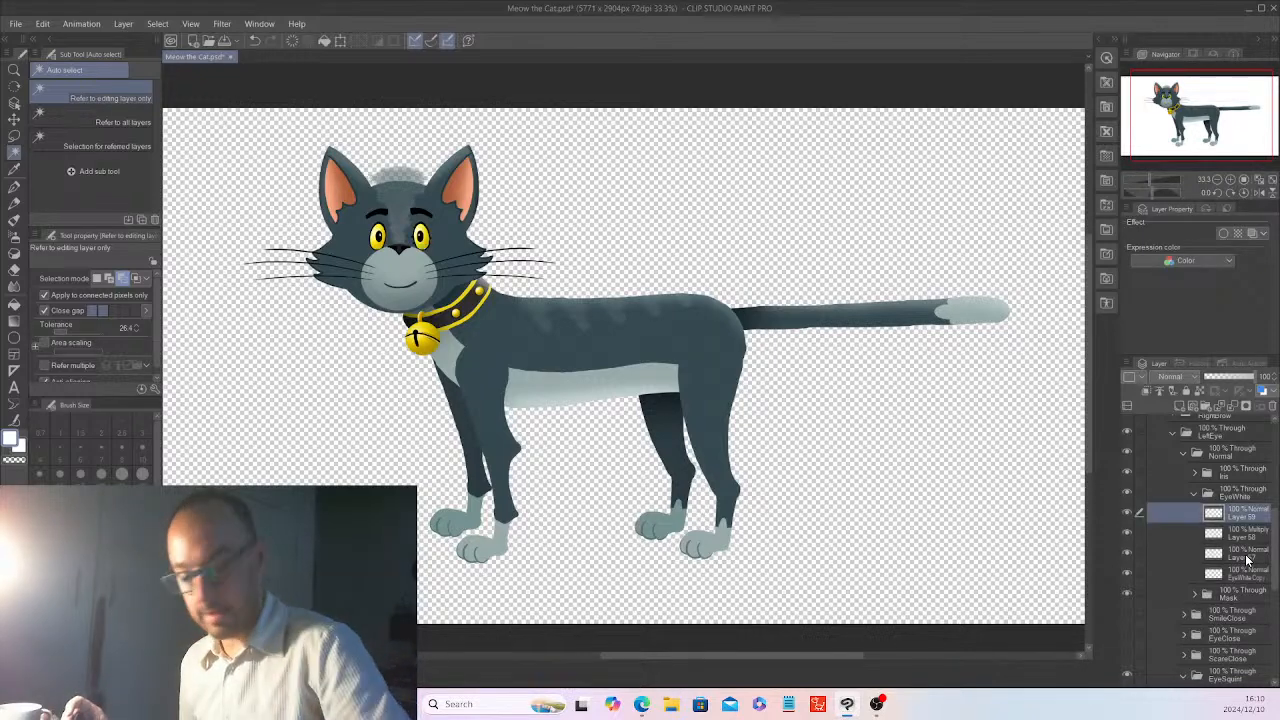
pyautogui.keyDown('shift'); pyautogui.click(1246, 557); pyautogui.keyUp('shift')
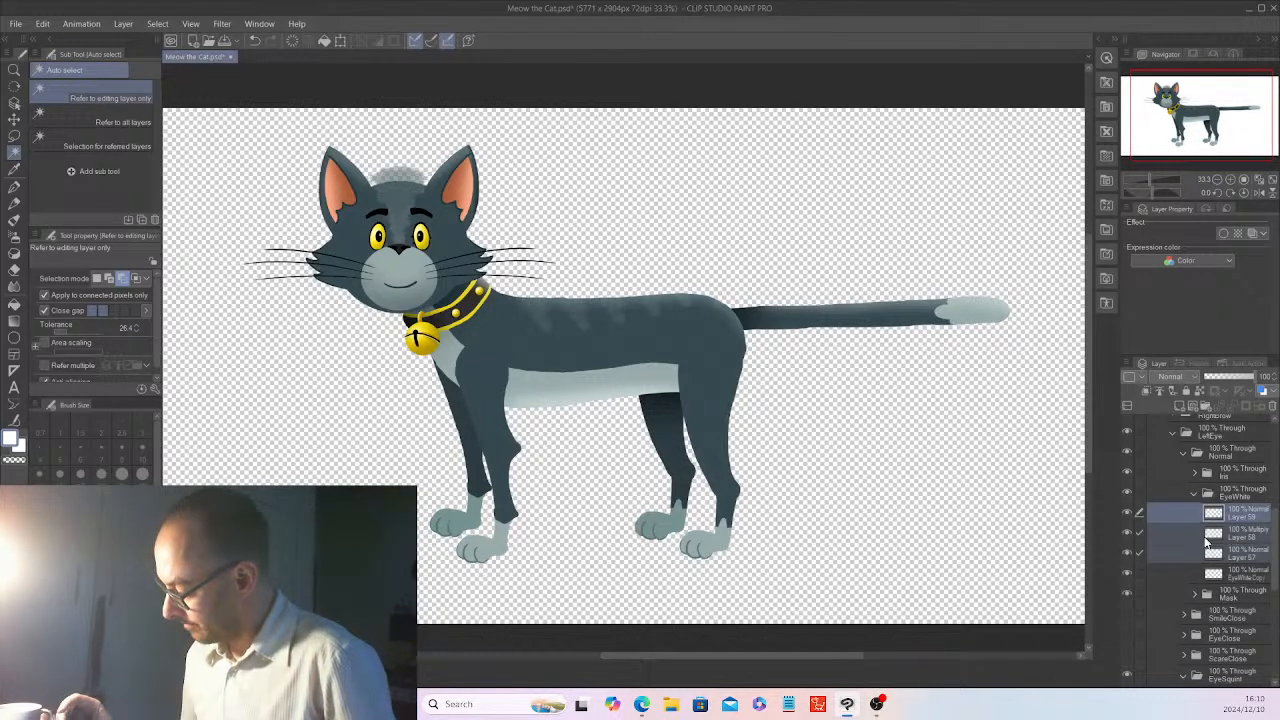
pyautogui.rightClick(1238, 540)
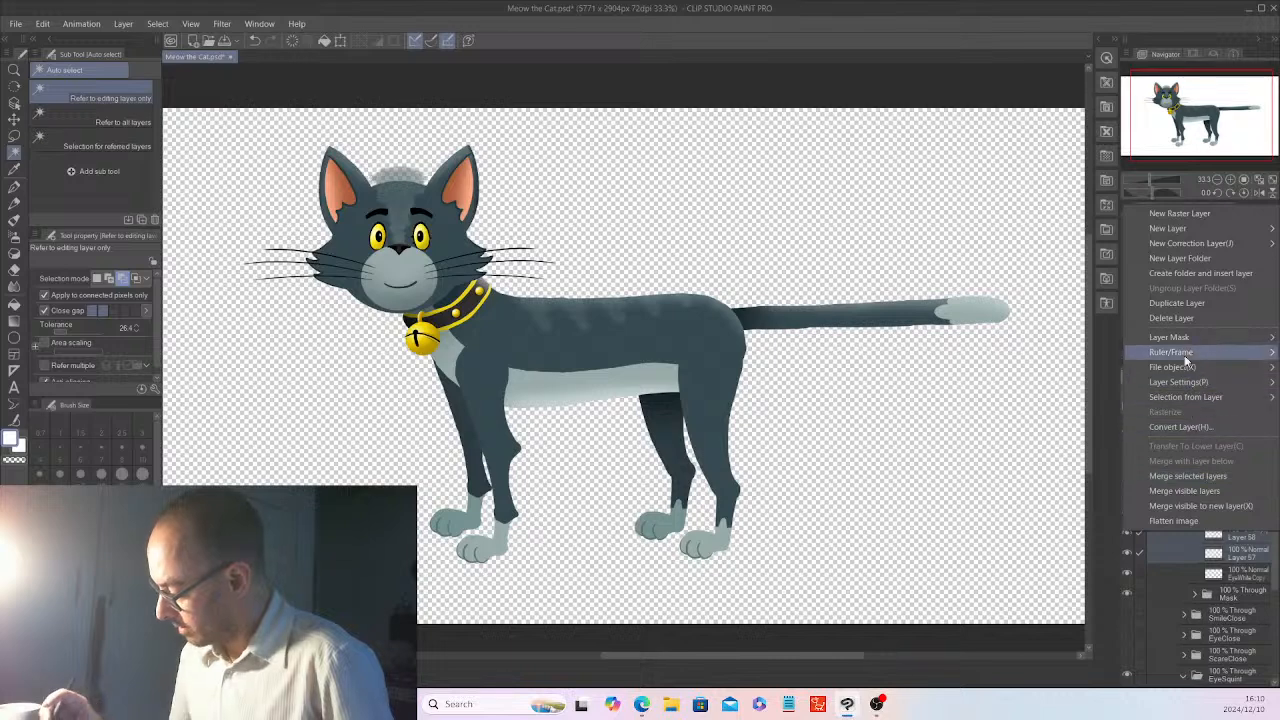
pyautogui.press('Escape')
pyautogui.click(42, 23)
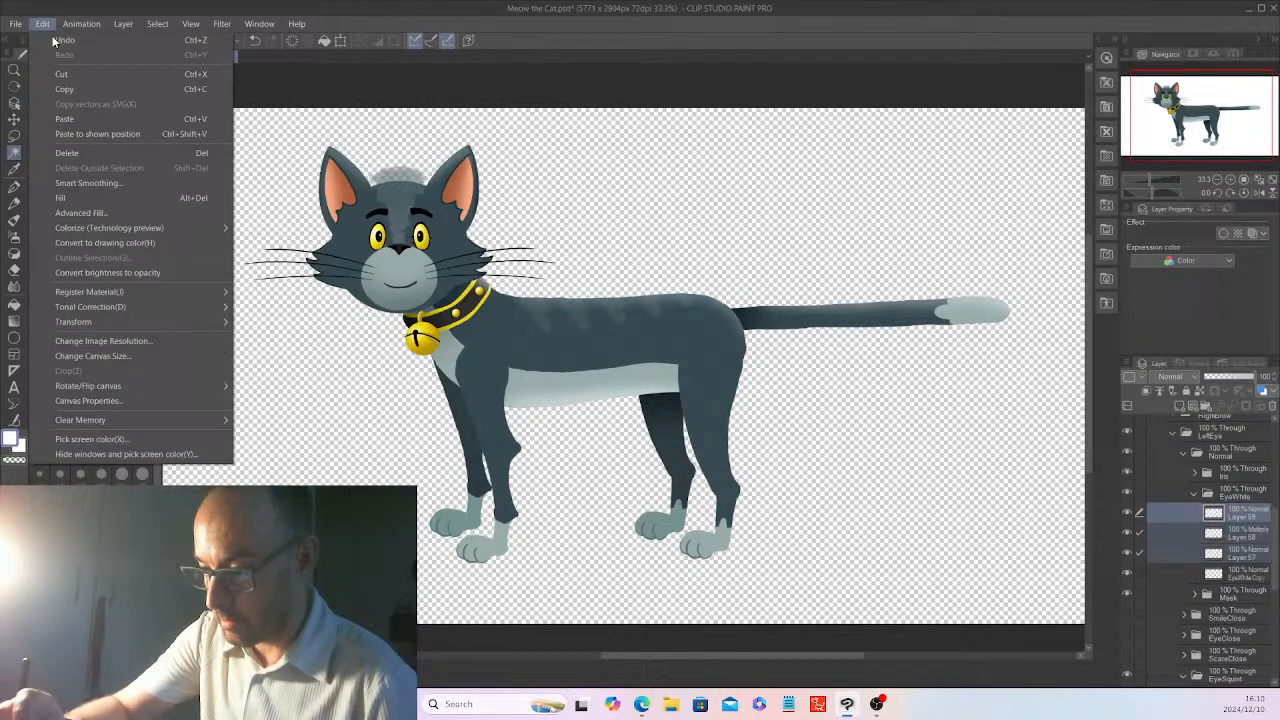
pyautogui.click(66, 89)
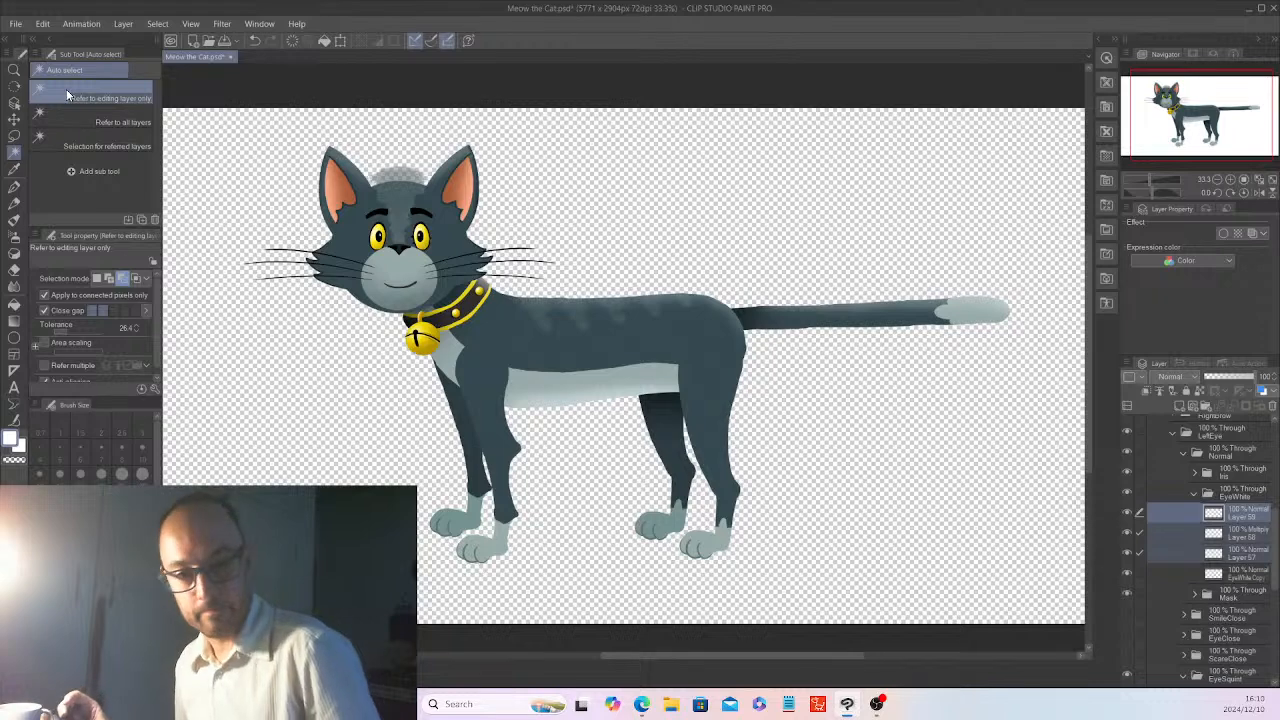
# - Paste the copied layers into EyeSquint's EyeWhite folder and collapse the EyeWhite folder inside Normal
pyautogui.moveTo(1275, 555); pyautogui.dragTo(1275, 600)
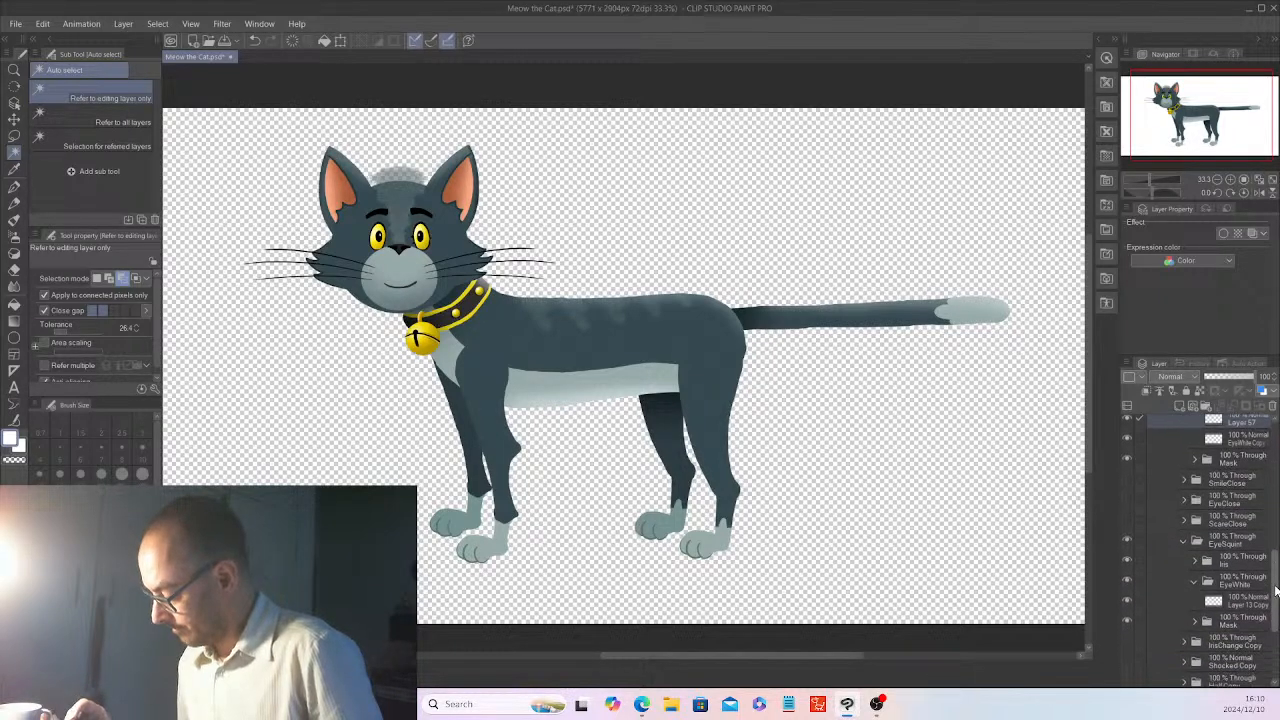
pyautogui.click(1245, 579)
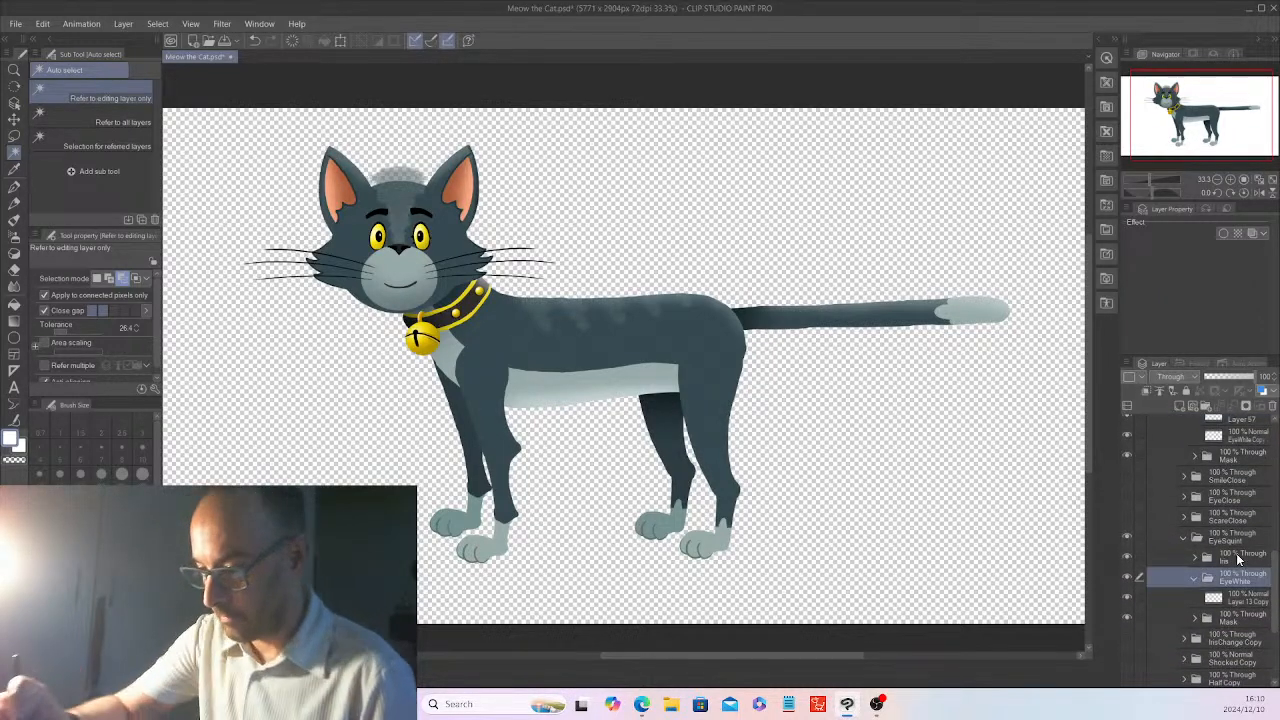
pyautogui.click(42, 23)
pyautogui.click(75, 119)
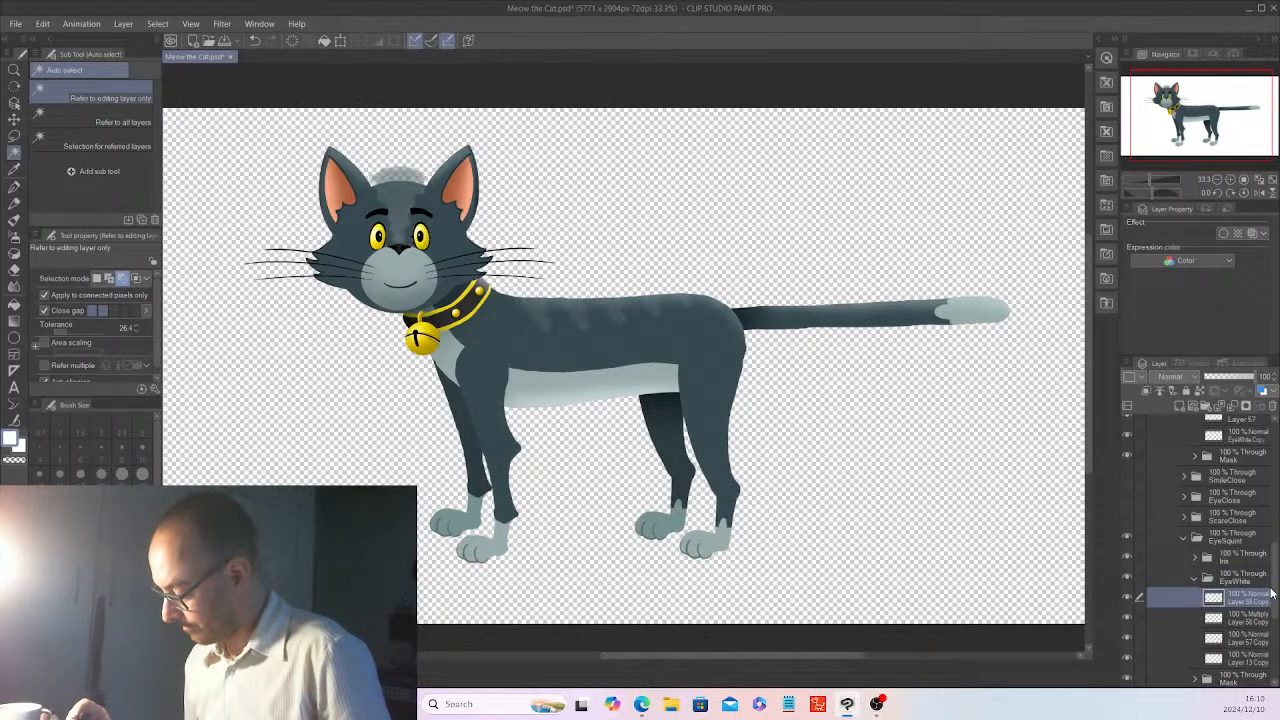
pyautogui.scroll(5, 1272, 590)
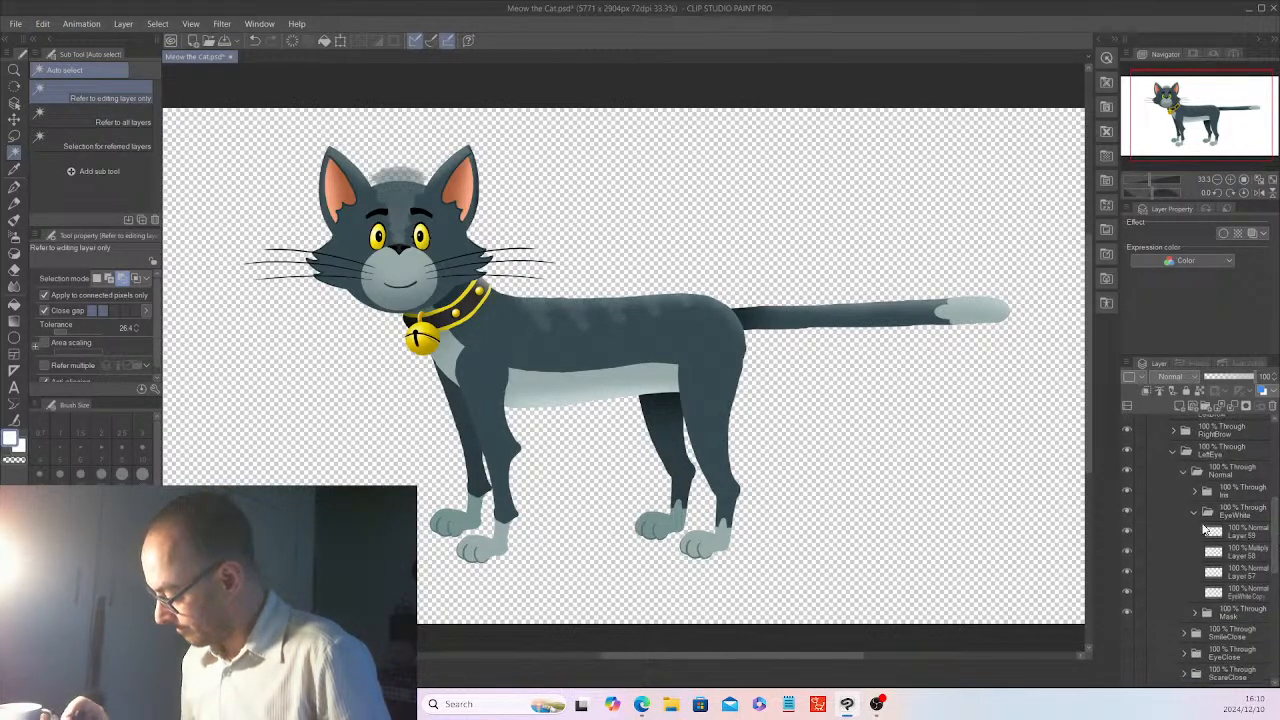
pyautogui.click(1196, 514)
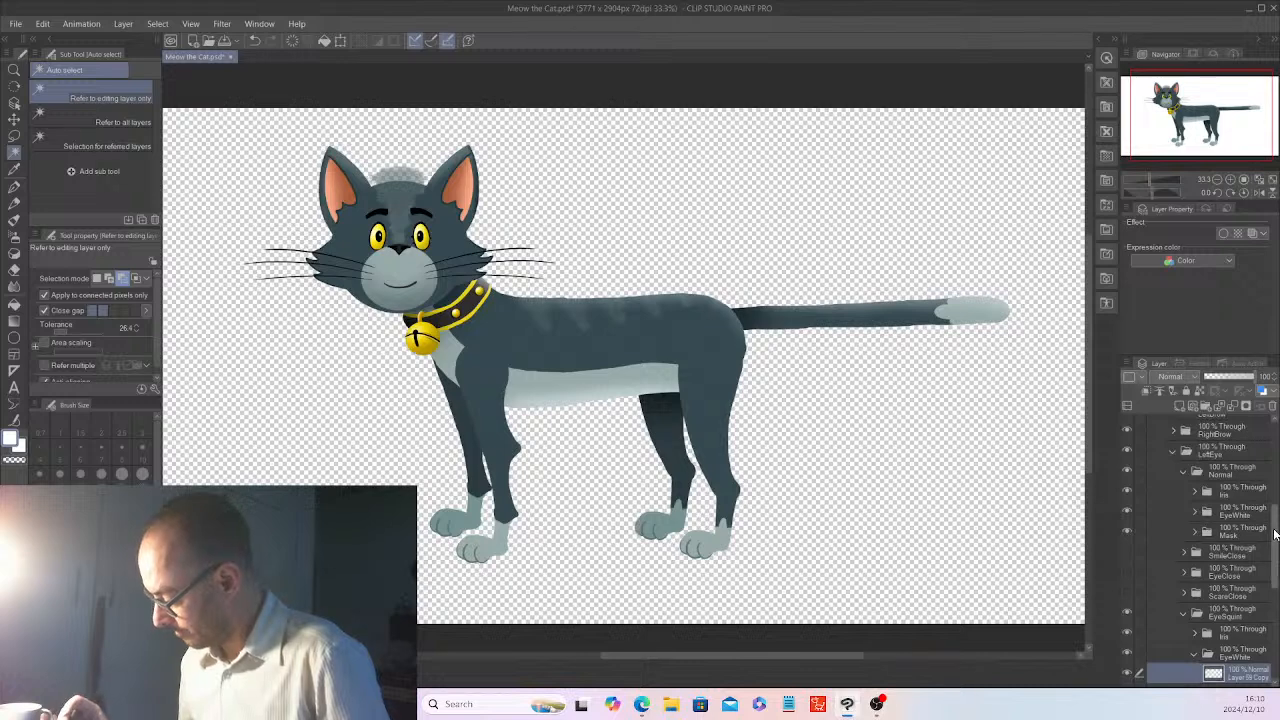
# - Hide the three pasted layers and the Normal folder, leaving Layer 13 Copy in EyeSquint's EyeWhite folder selected
pyautogui.scroll(-5, 1250, 540)
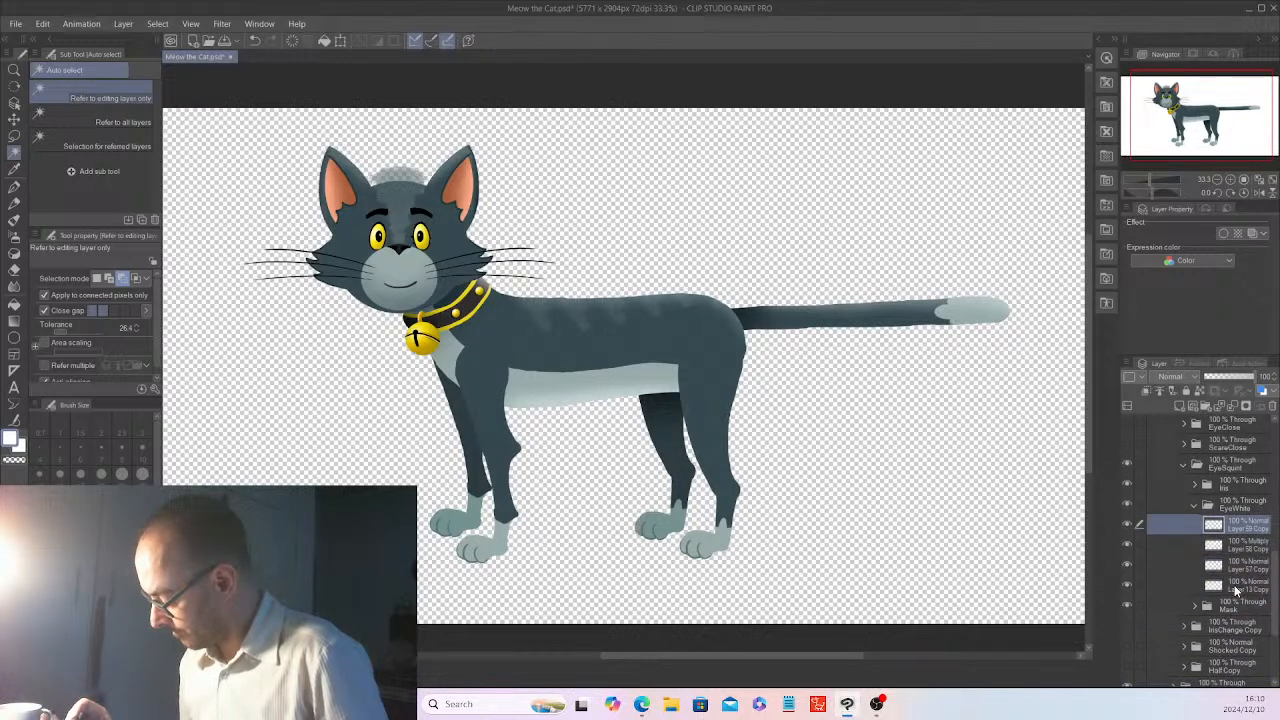
pyautogui.moveTo(1129, 567); pyautogui.dragTo(1128, 524)
pyautogui.click(1234, 583)
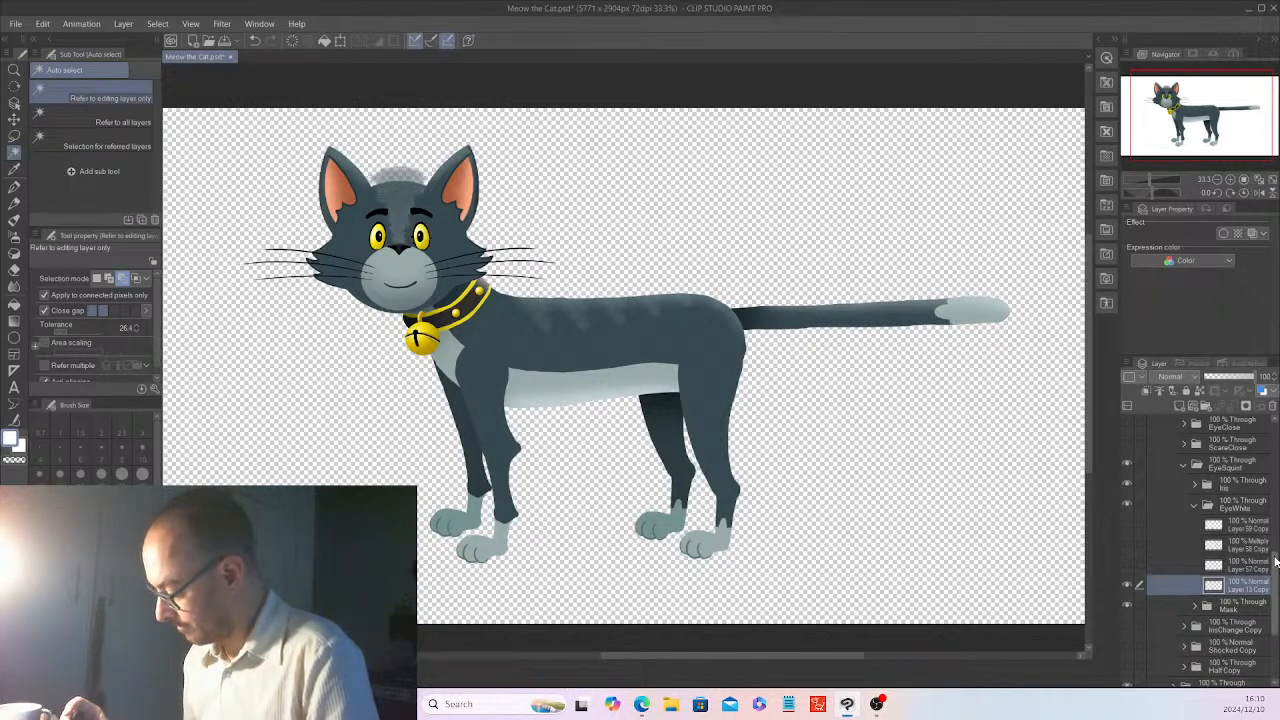
pyautogui.moveTo(1274, 546); pyautogui.dragTo(1276, 576)
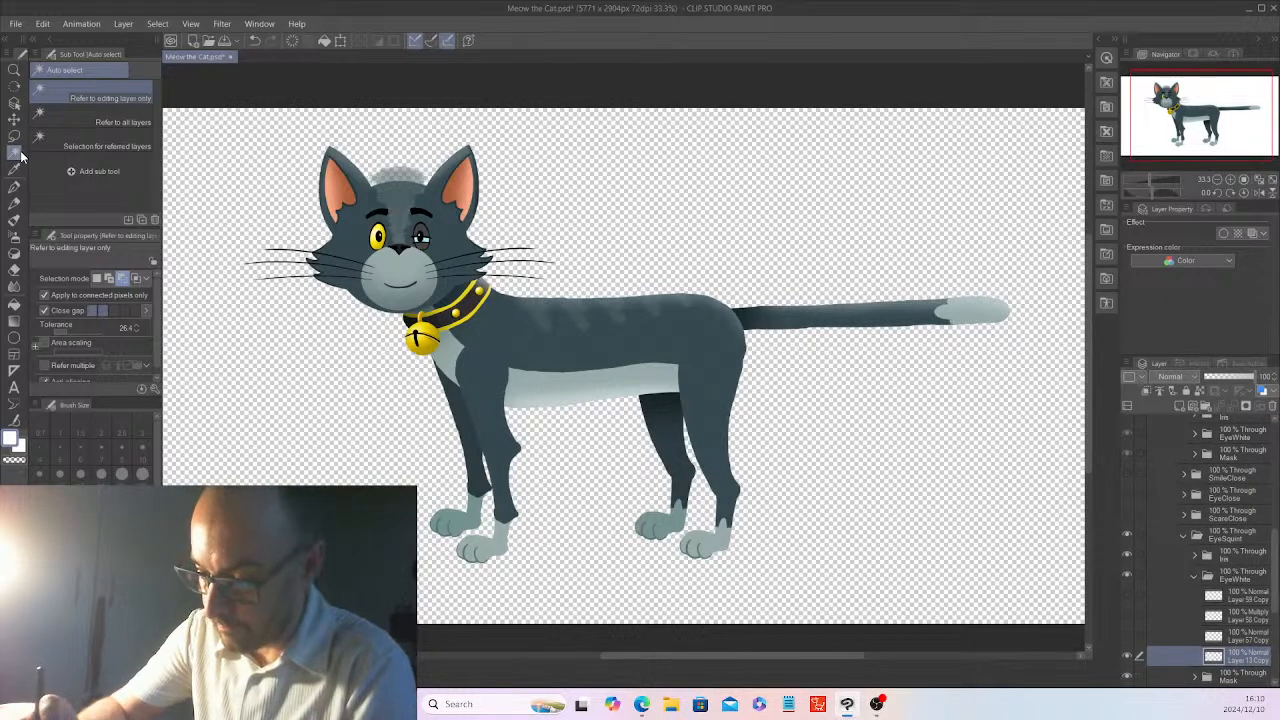
# - Auto select the pale eye-white area of the squinting eye on Layer 13 Copy and invert the selection
pyautogui.scroll(3, 432, 239)
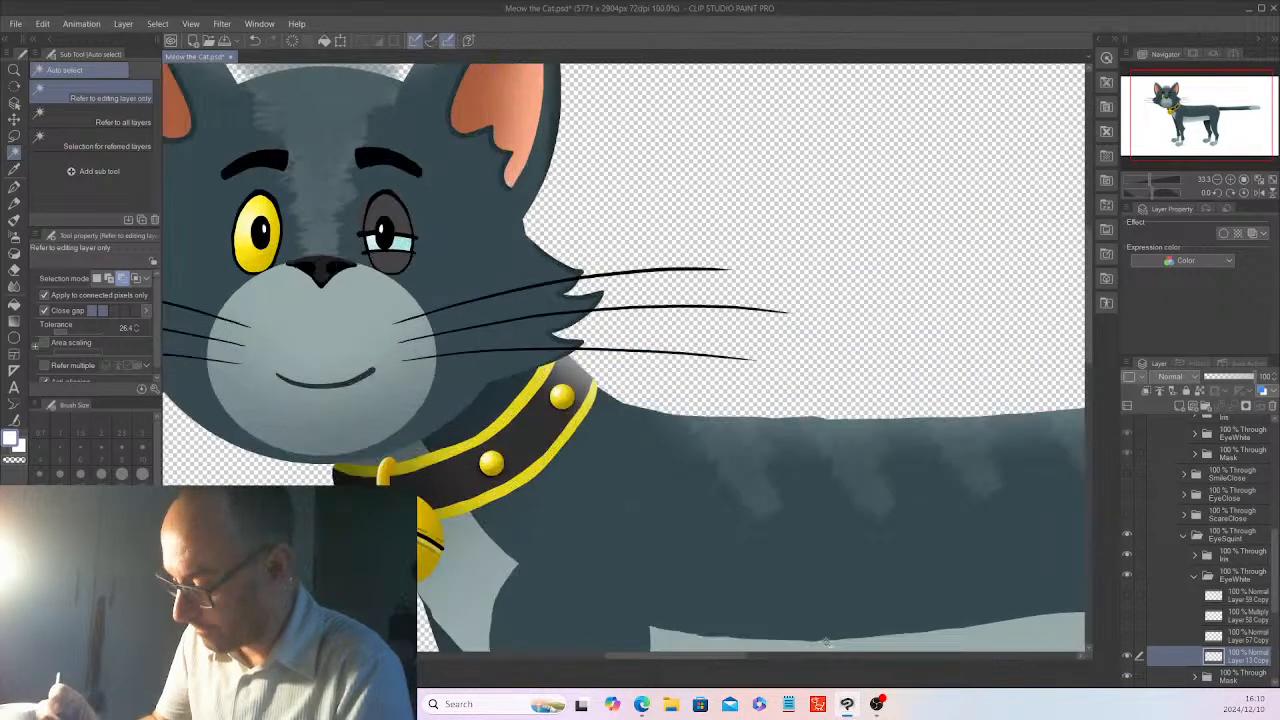
pyautogui.moveTo(722, 656); pyautogui.dragTo(688, 656)
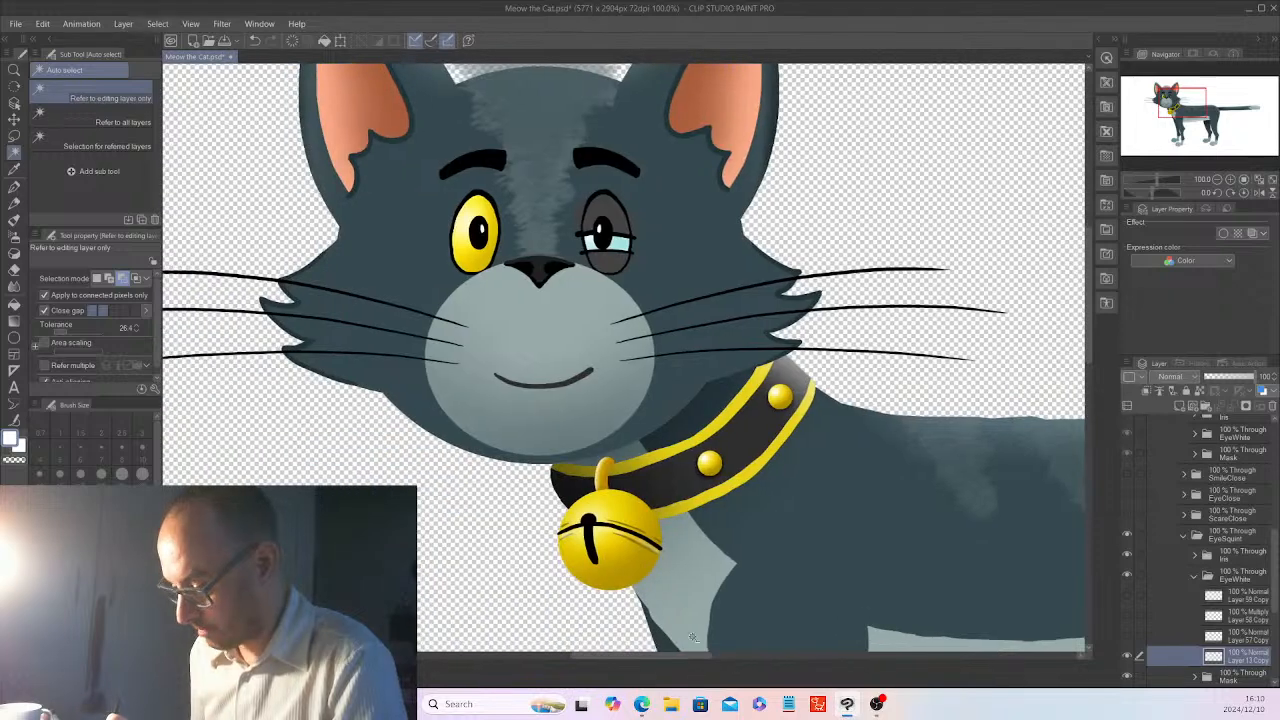
pyautogui.click(621, 241)
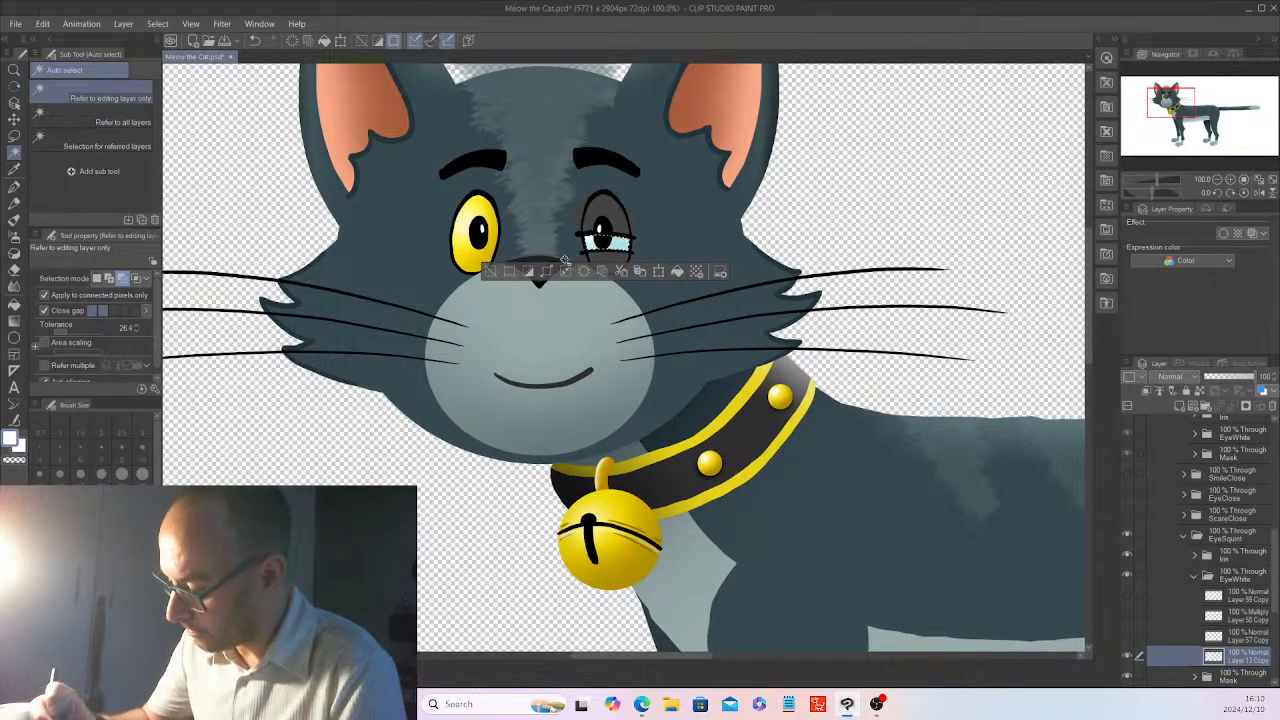
pyautogui.click(528, 269)
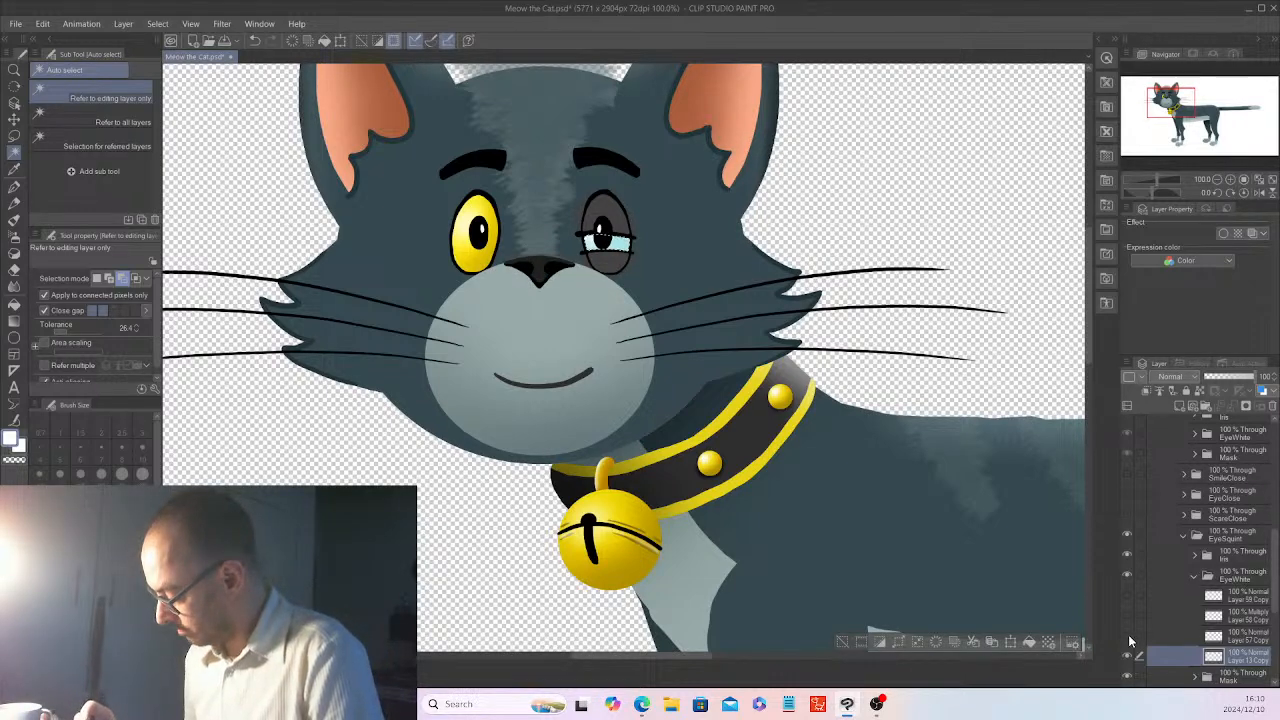
# - Show the three pasted layers, clear the inverted selection from each, deselect, and collapse EyeSquint's EyeWhite folder
pyautogui.click(1128, 614)
pyautogui.click(1127, 595)
pyautogui.click(1248, 600)
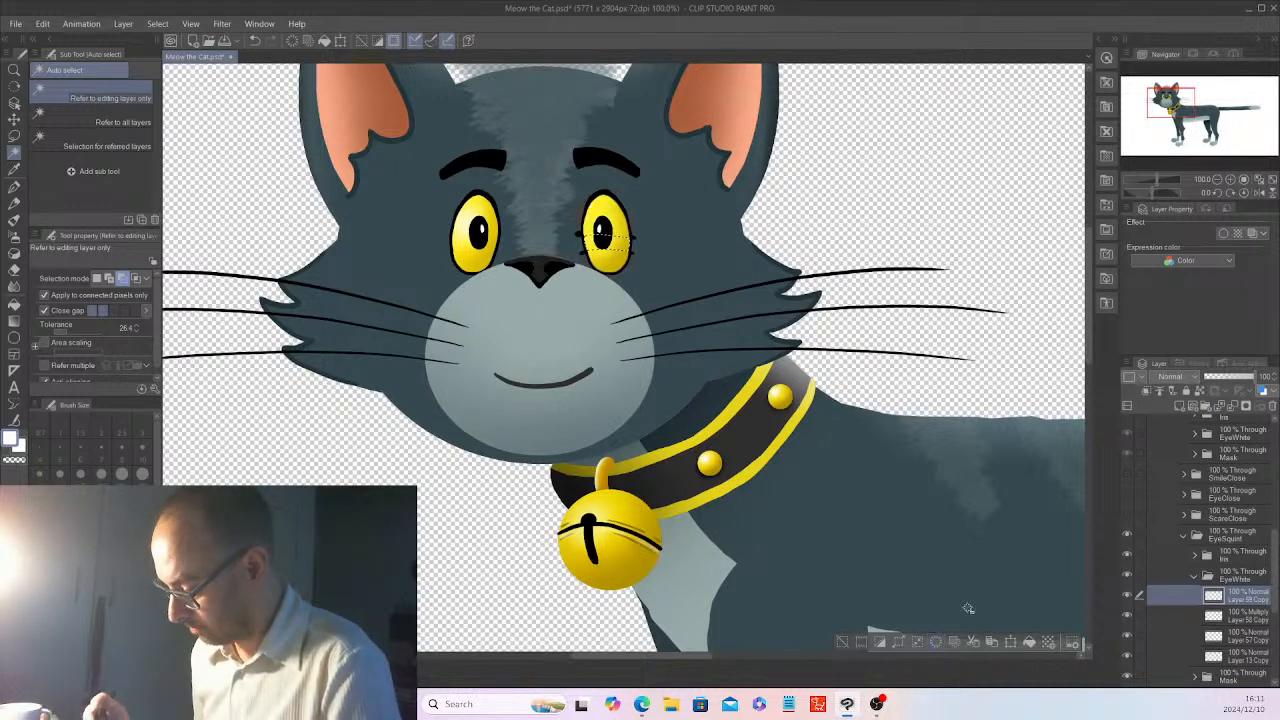
pyautogui.click(1246, 615)
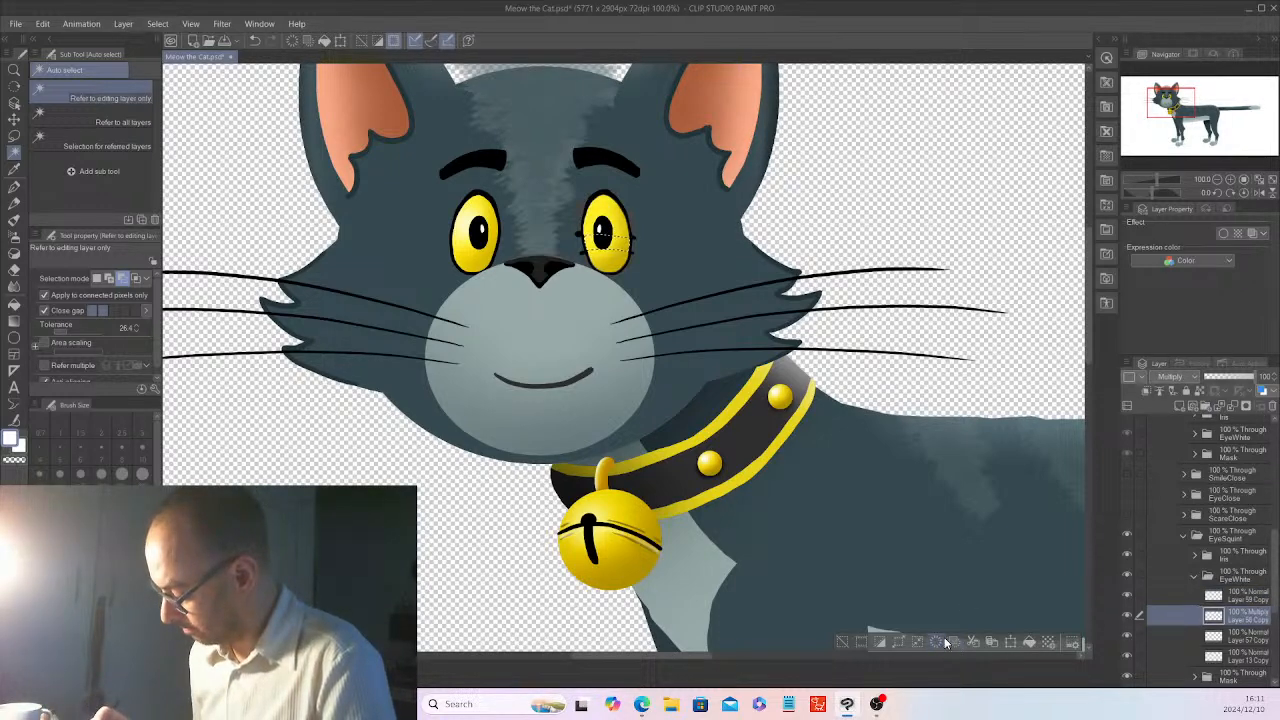
pyautogui.hotkey('alt', '[')
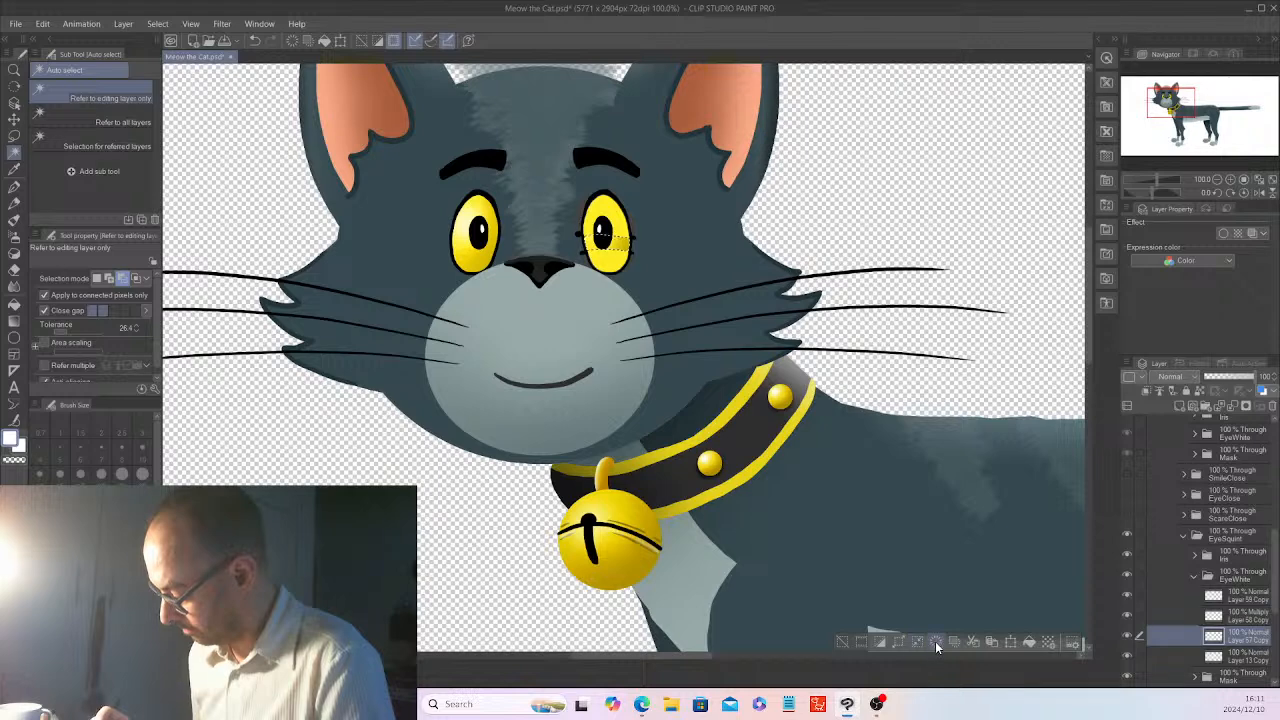
pyautogui.click(935, 642)
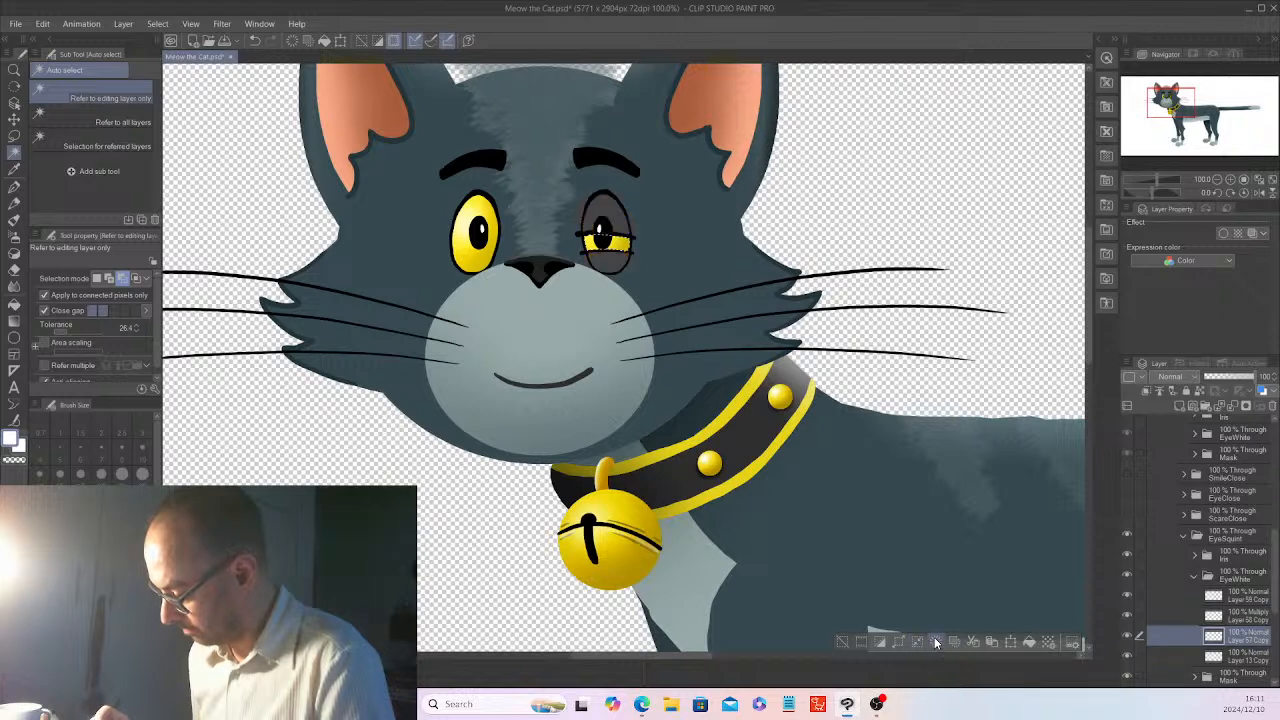
pyautogui.click(843, 640)
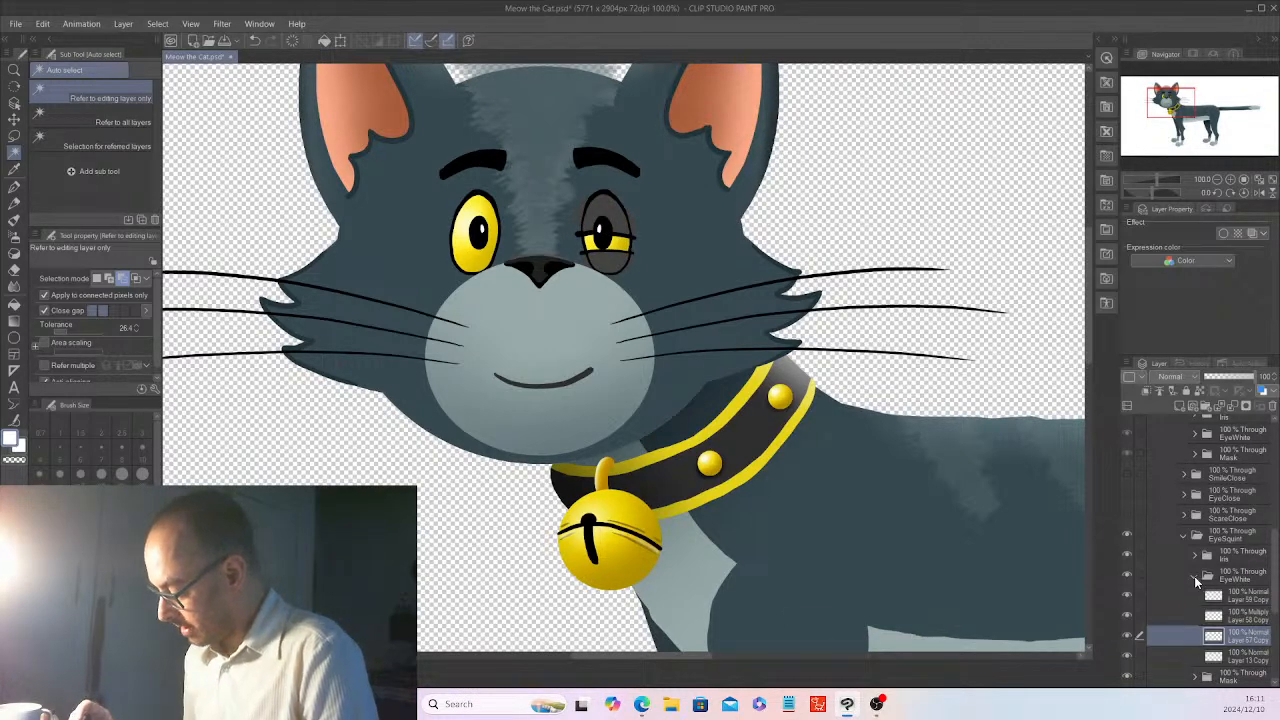
pyautogui.click(1194, 576)
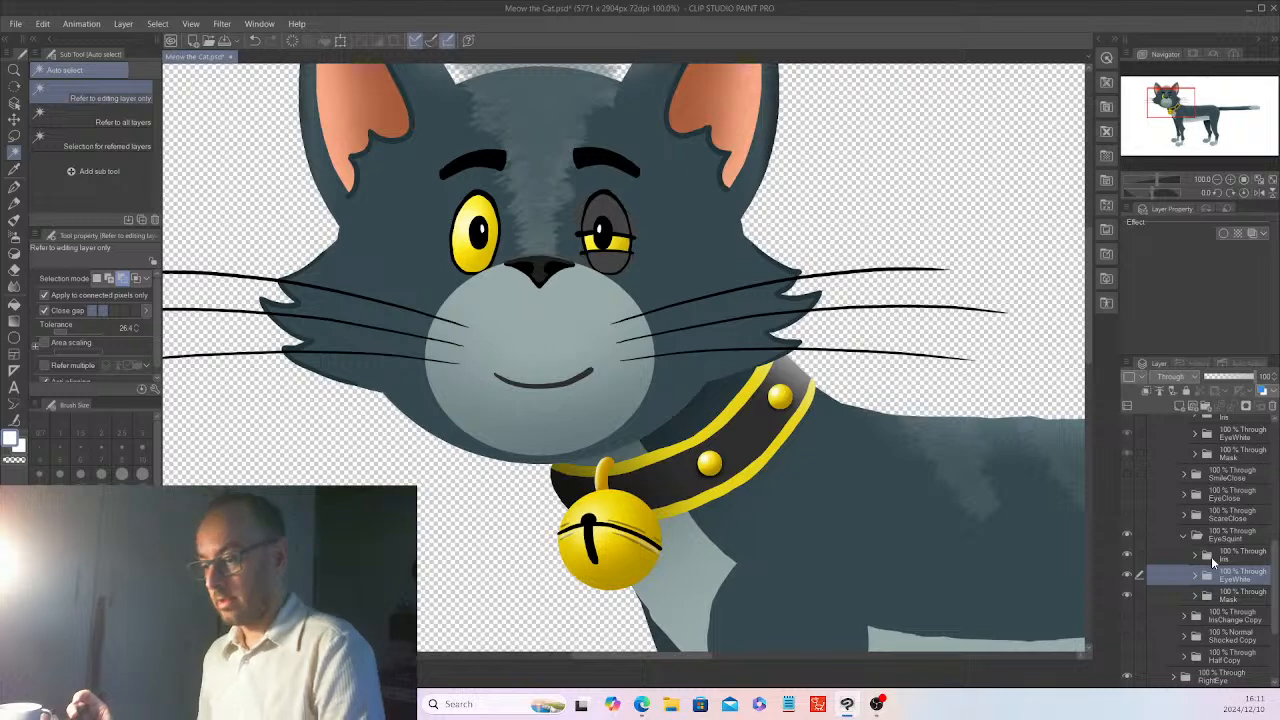
# - Expand EyeSquint's EyeWhite folder, check Layer 13 Copy by toggling its visibility, and make it the active layer
pyautogui.hotkey('ctrl', '+')
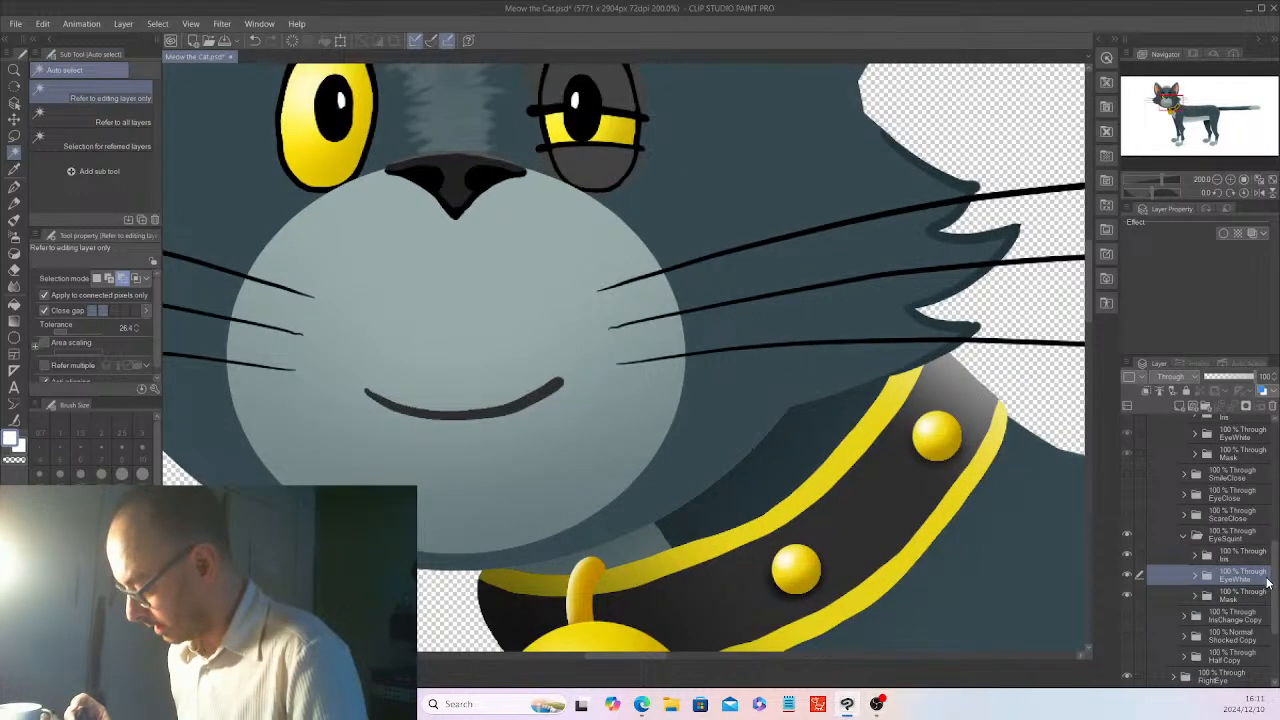
pyautogui.click(1194, 577)
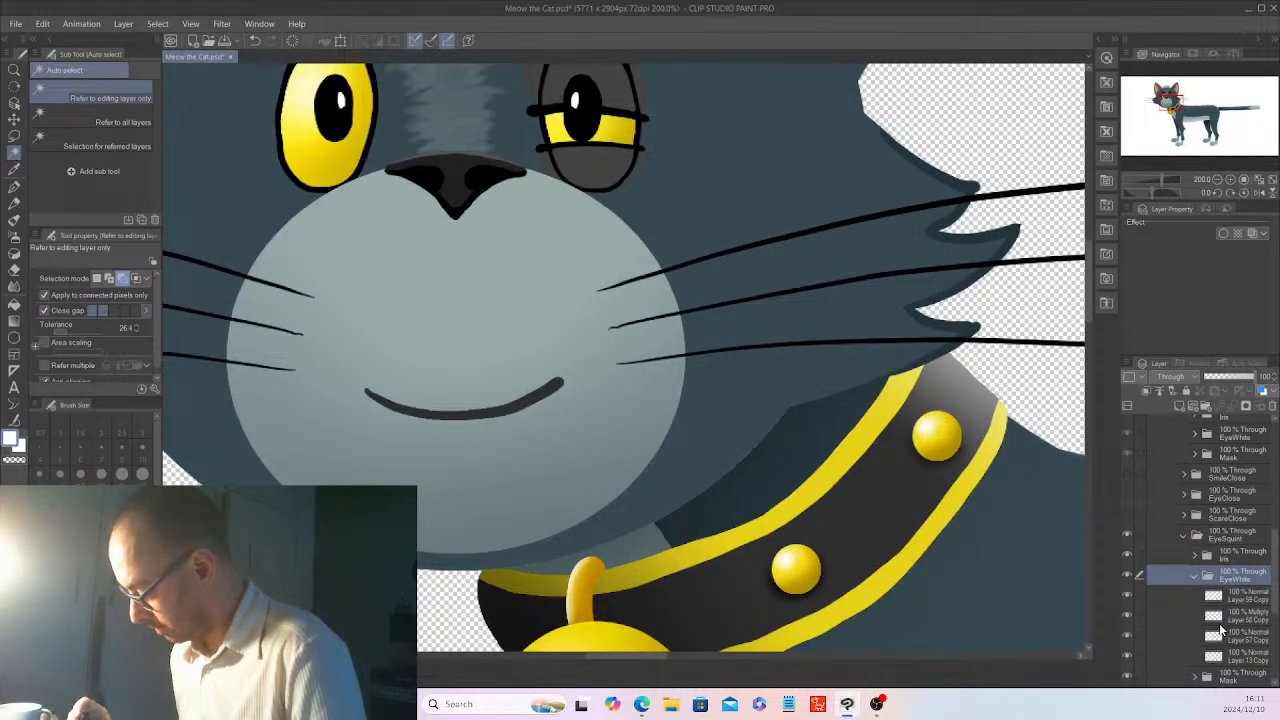
pyautogui.click(1128, 655)
pyautogui.click(1128, 655)
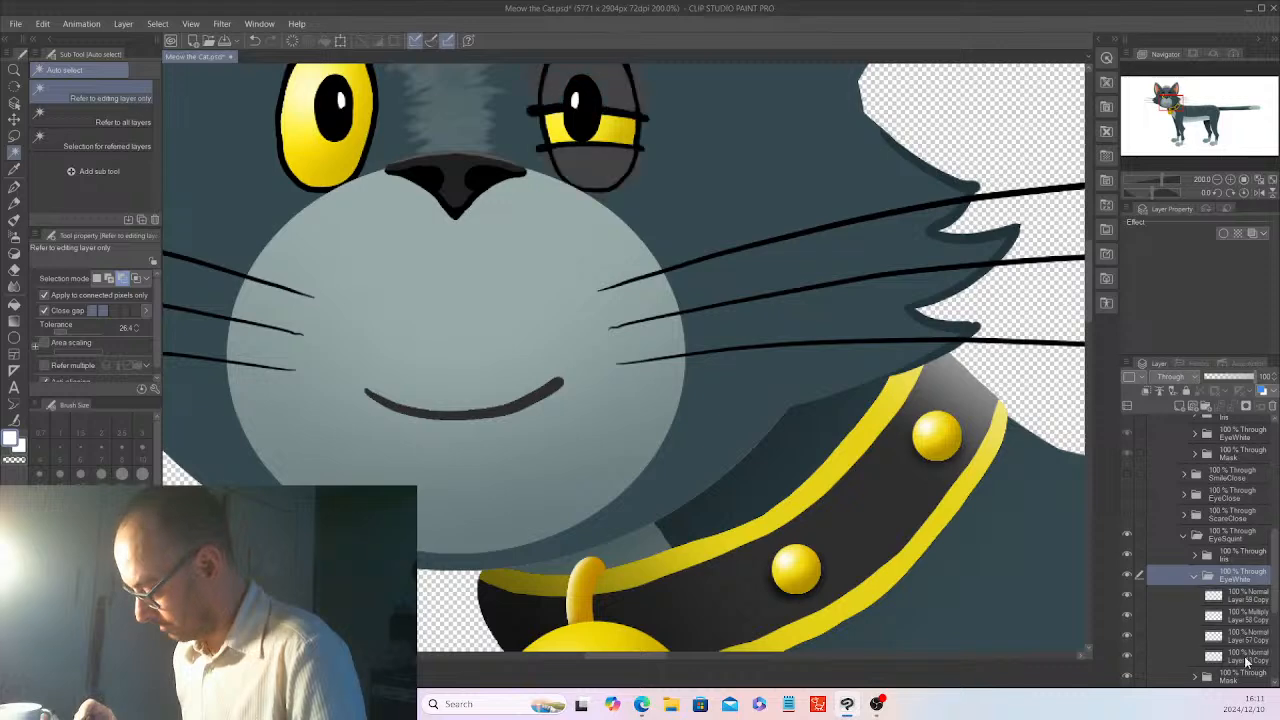
pyautogui.click(1245, 657)
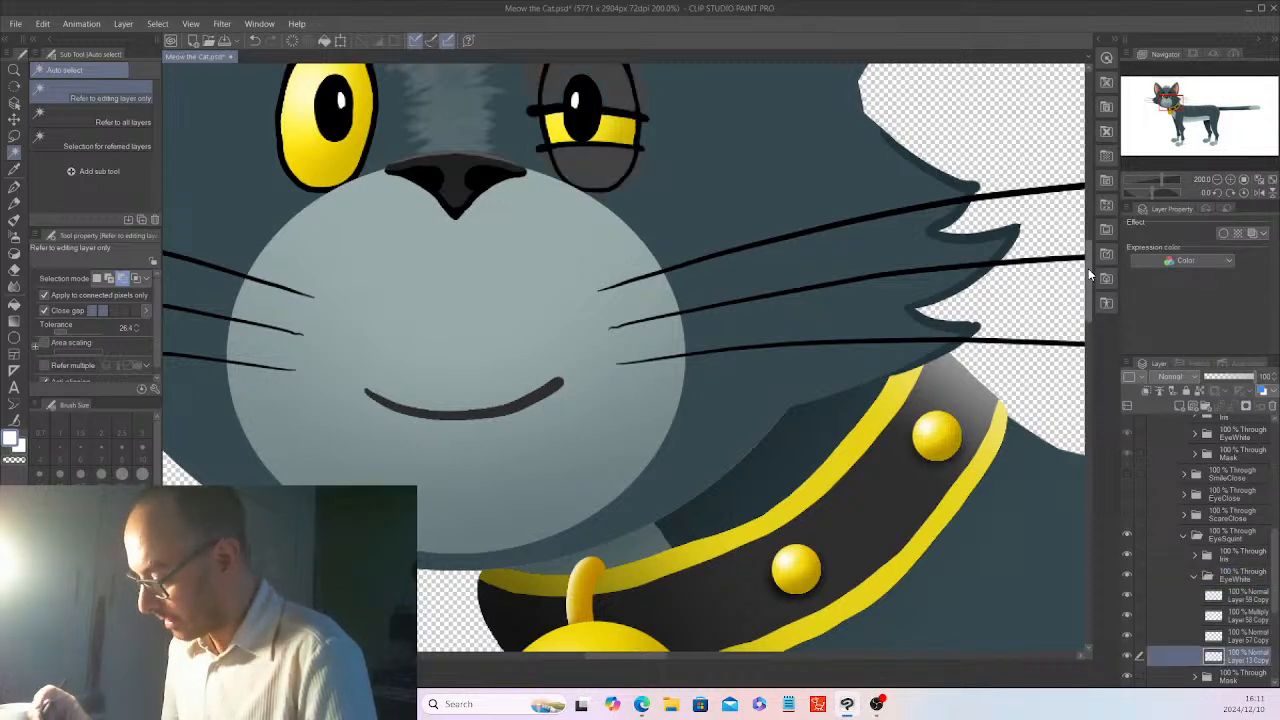
pyautogui.moveTo(1088, 268); pyautogui.dragTo(1090, 247)
pyautogui.click(553, 231)
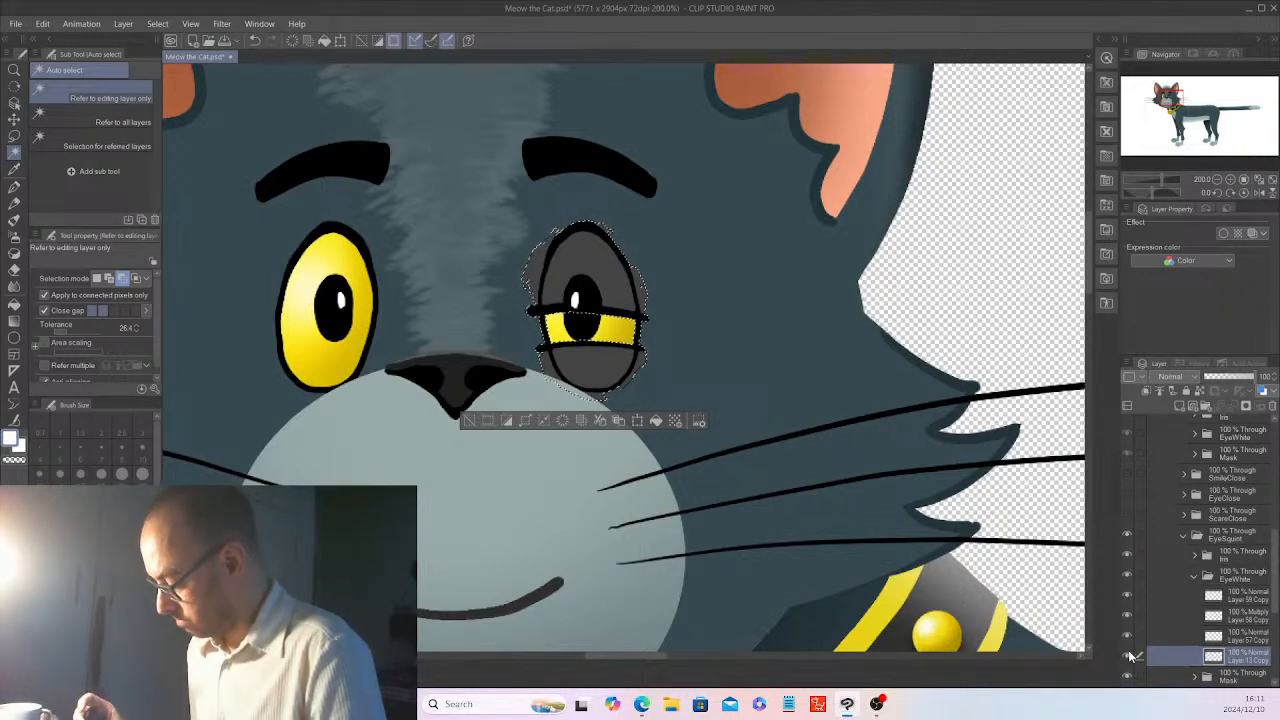
pyautogui.click(1127, 656)
pyautogui.click(1127, 654)
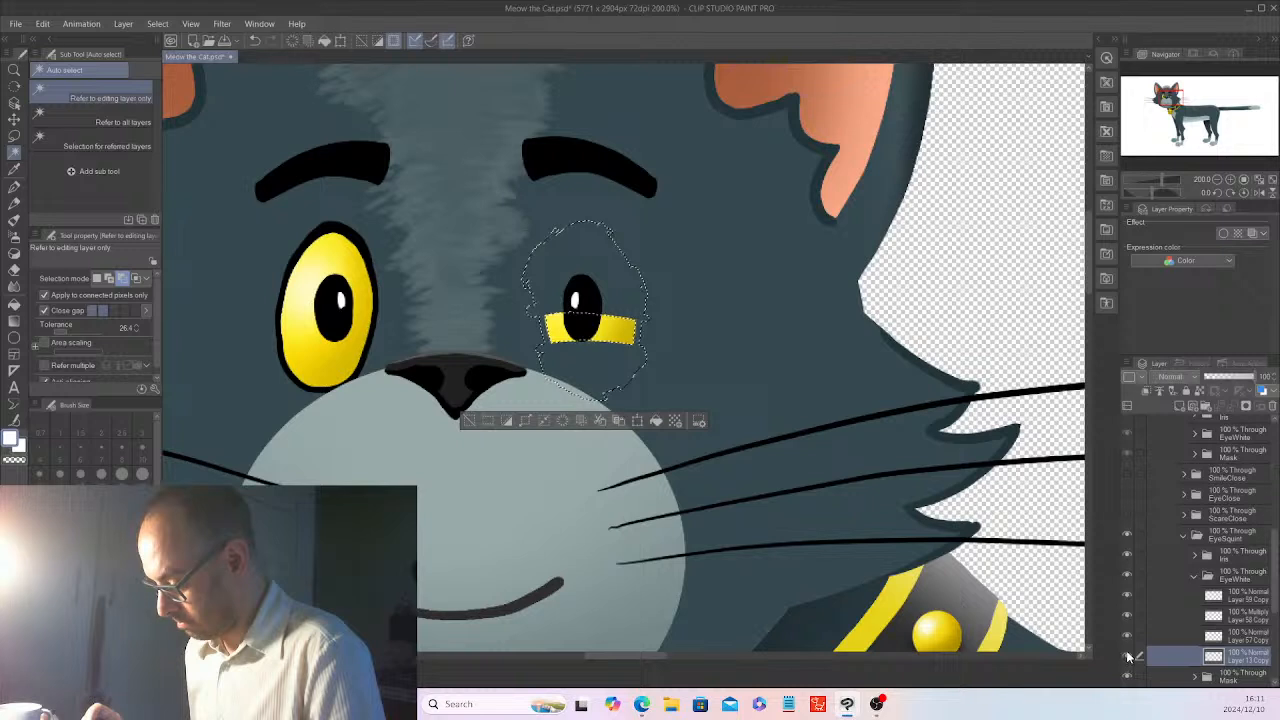
pyautogui.click(469, 419)
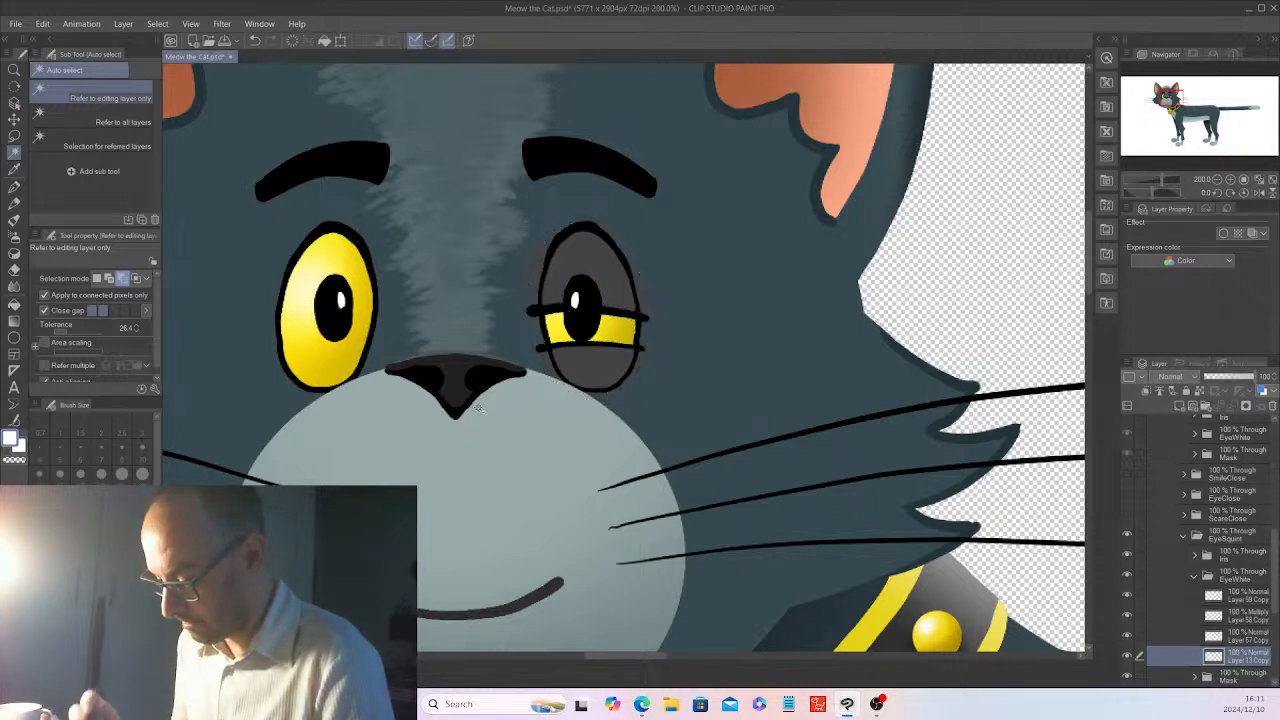
pyautogui.click(539, 258)
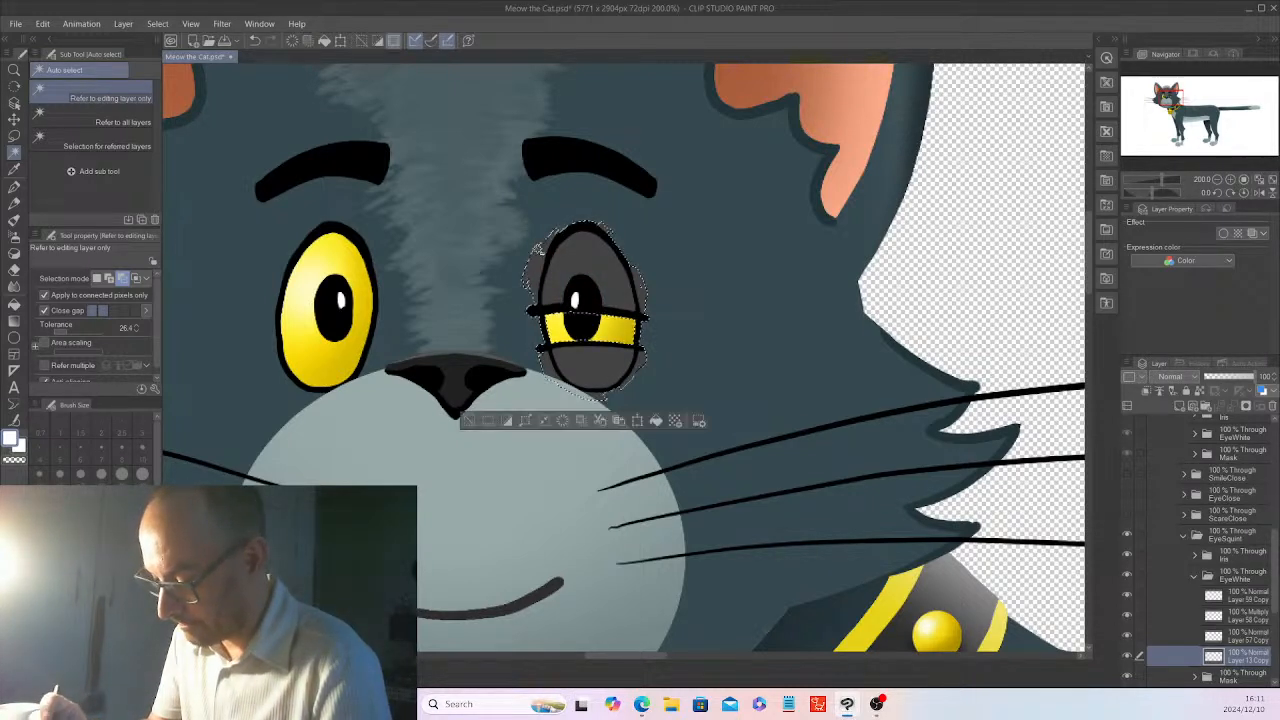
pyautogui.click(471, 420)
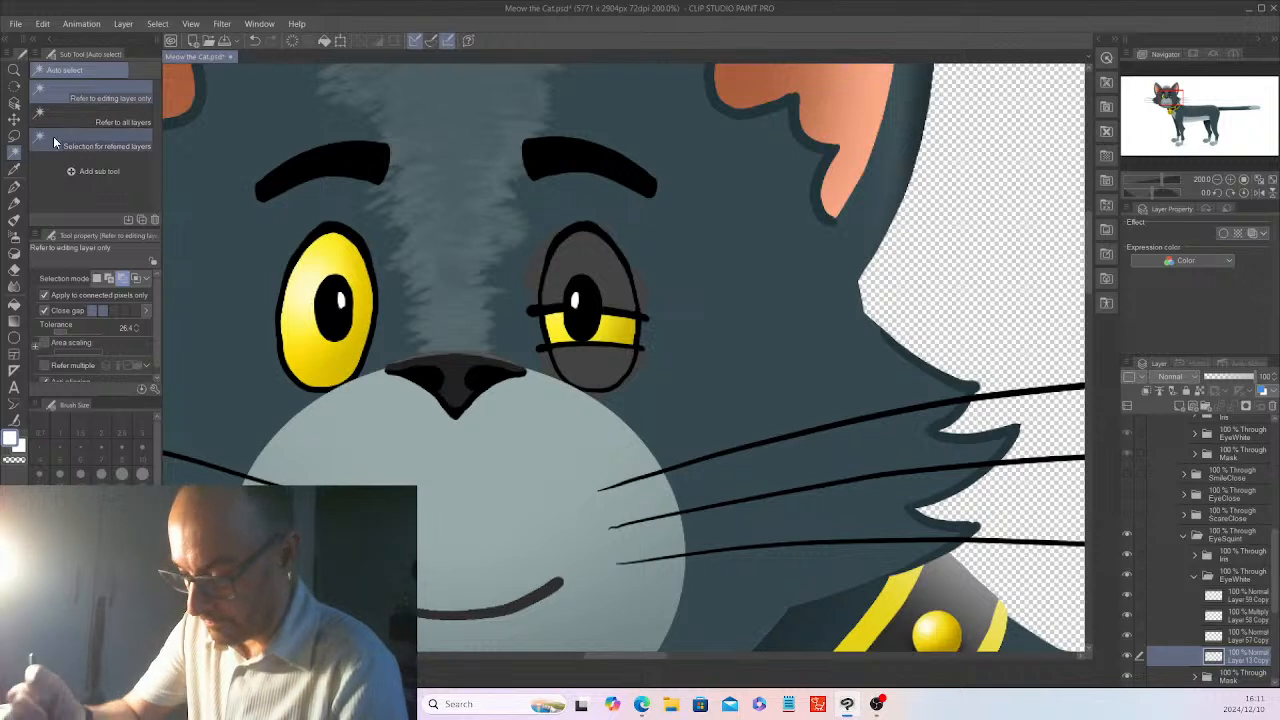
pyautogui.click(539, 258)
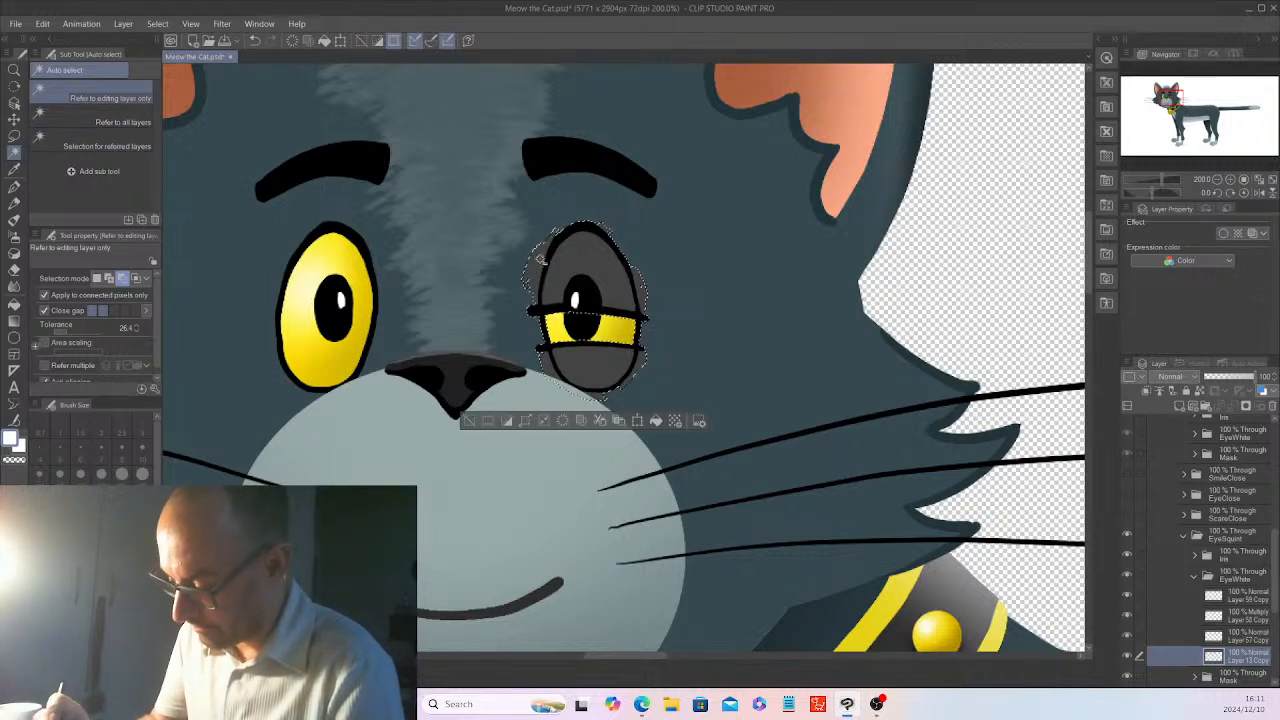
pyautogui.click(562, 420)
pyautogui.hotkey('ctrl', 'z')
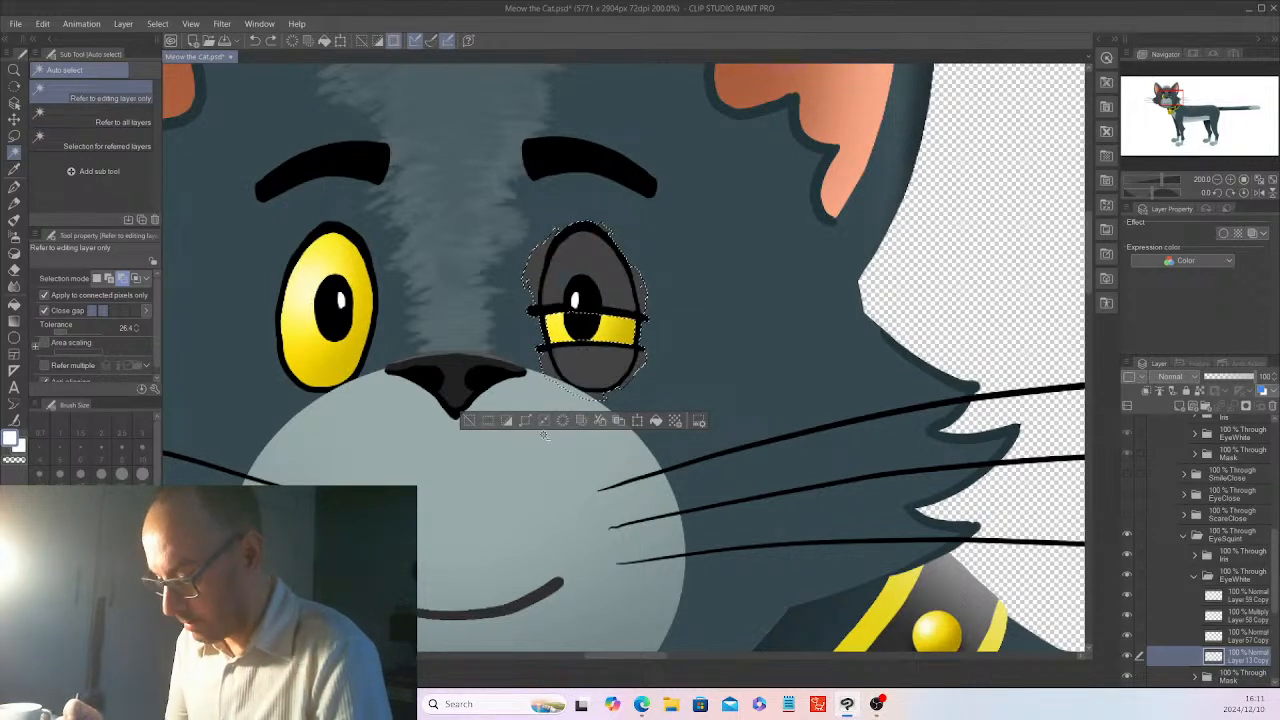
pyautogui.click(1129, 654)
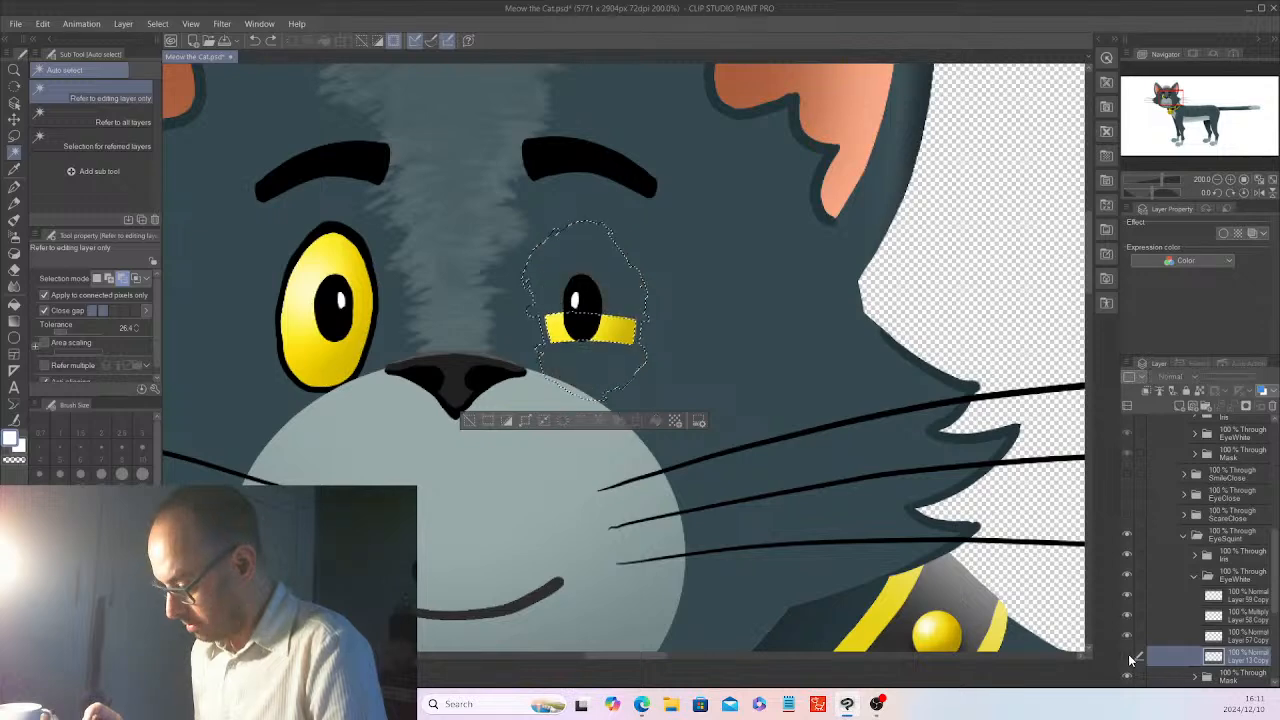
pyautogui.click(1129, 654)
pyautogui.click(471, 418)
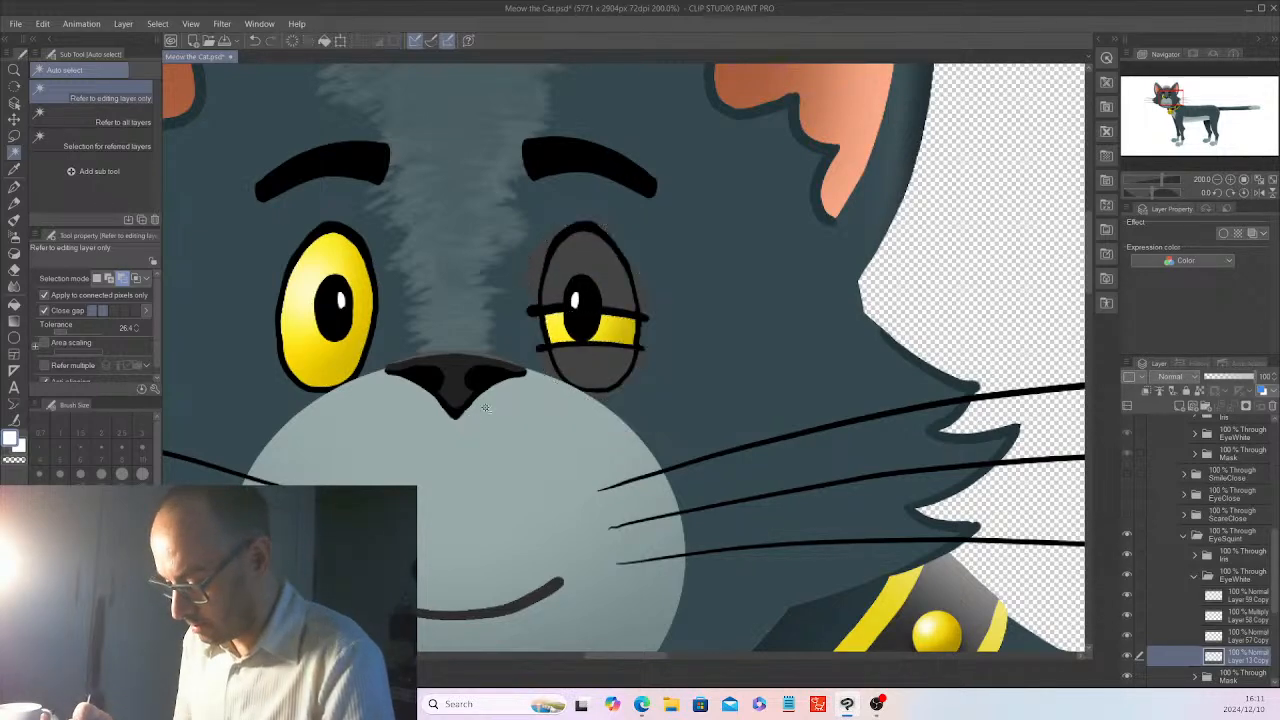
pyautogui.scroll(2, 484, 403)
pyautogui.scroll(-2, 1080, 350)
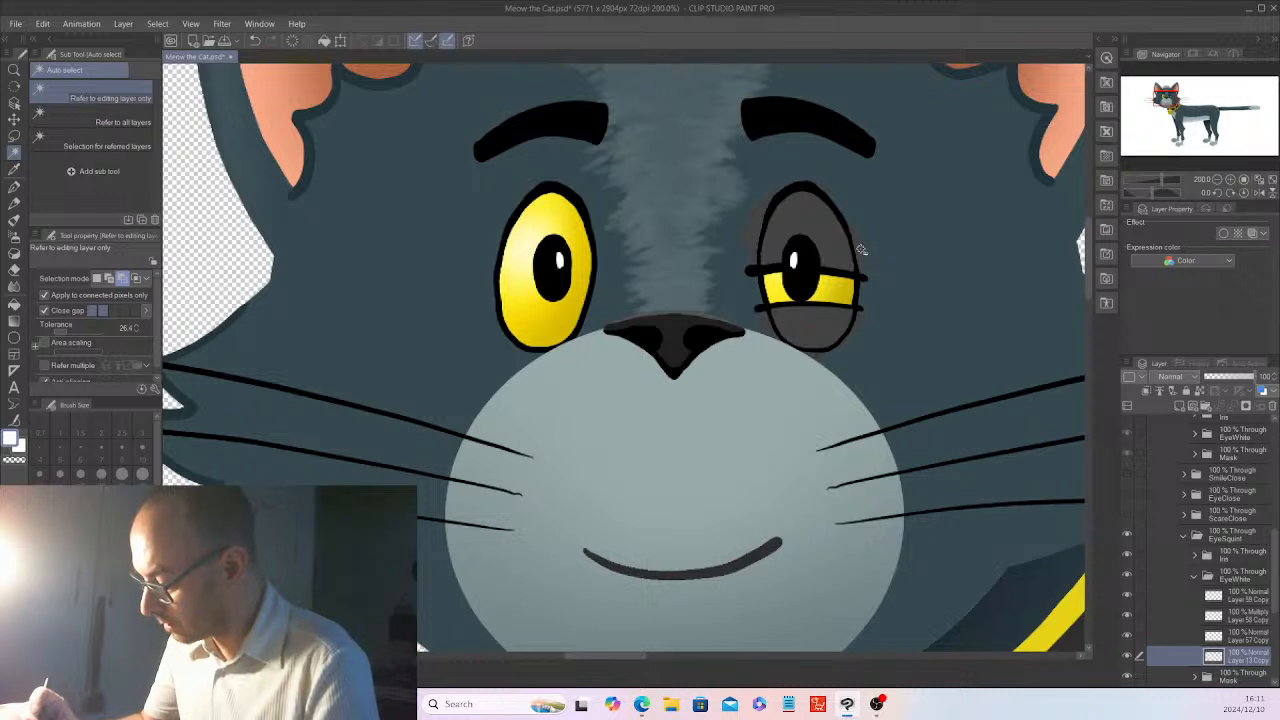
pyautogui.click(864, 251)
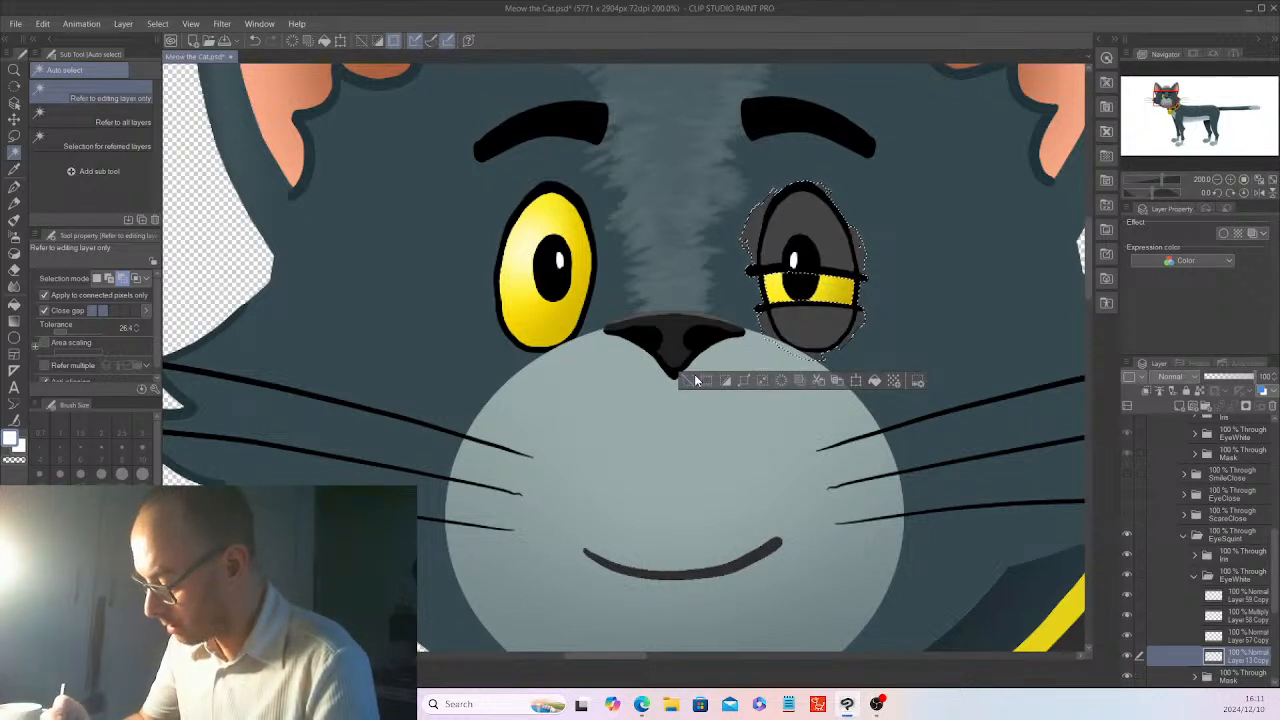
pyautogui.hotkey('ctrl', 'd')
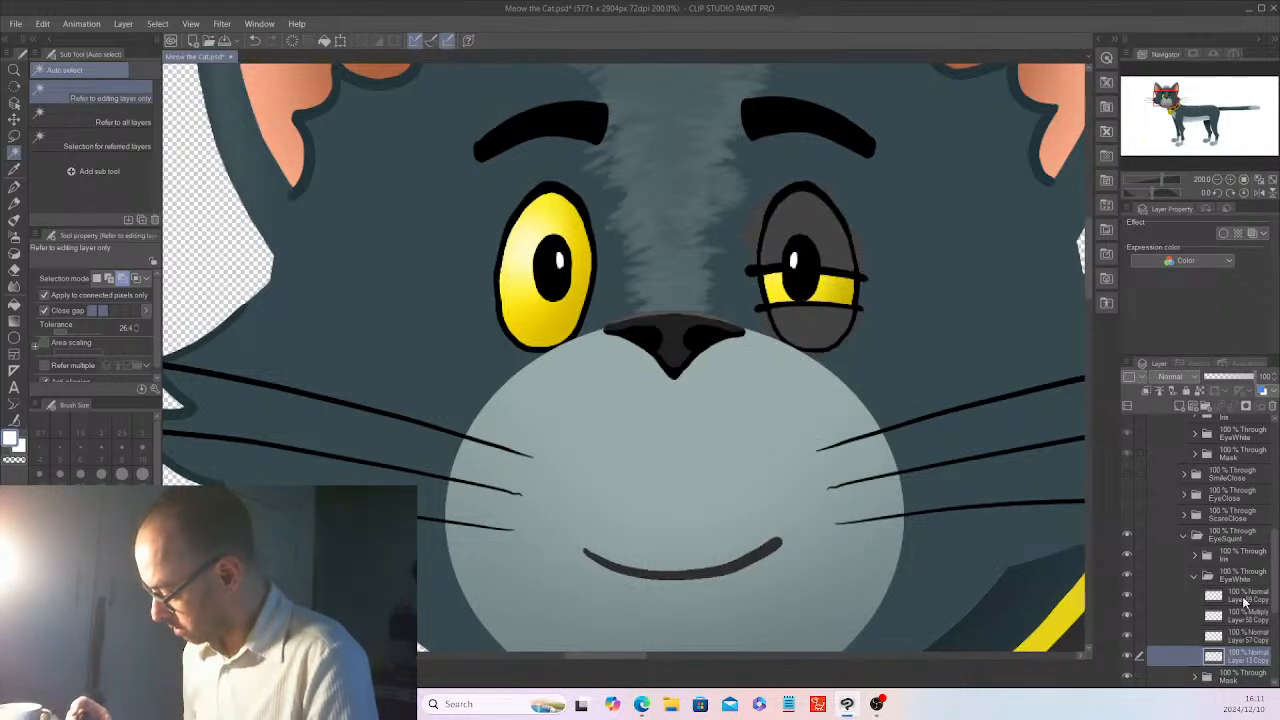
# - Hide the three pasted layers above Layer 13 Copy, lower the Auto select tolerance, and drop the overly wide selection around the squinting eye
pyautogui.click(1128, 638)
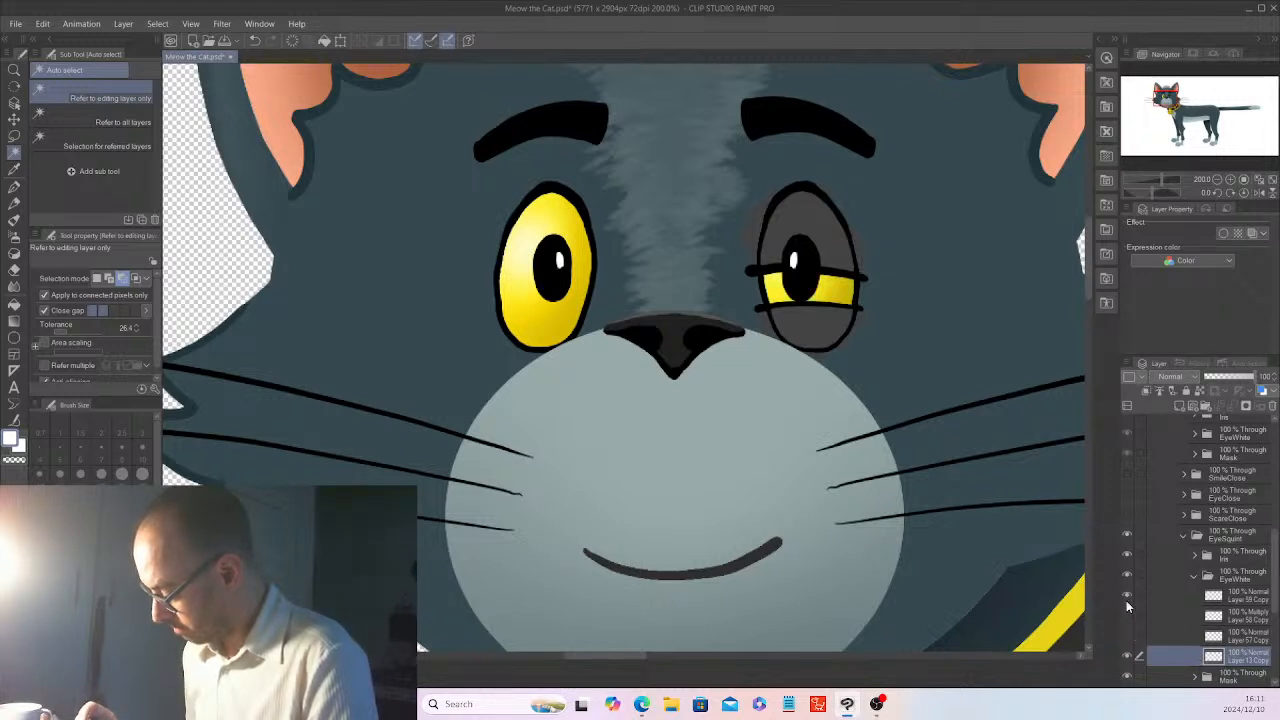
pyautogui.click(860, 318)
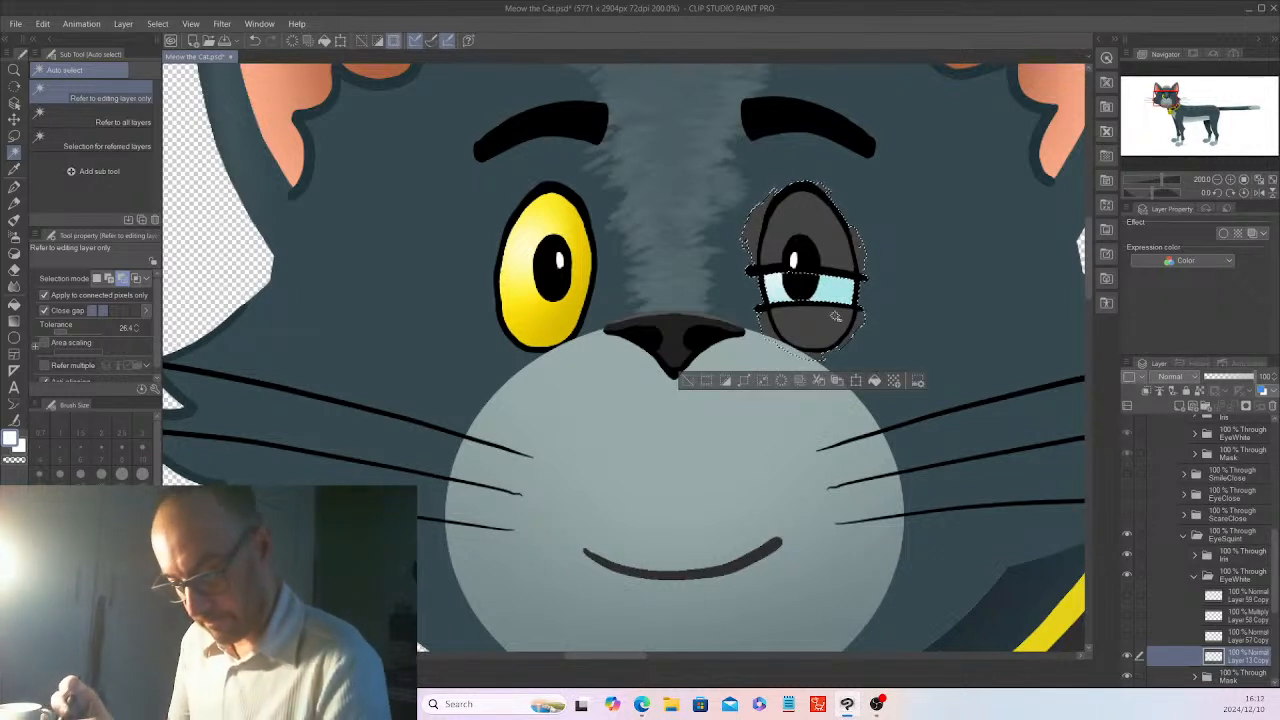
pyautogui.click(58, 331)
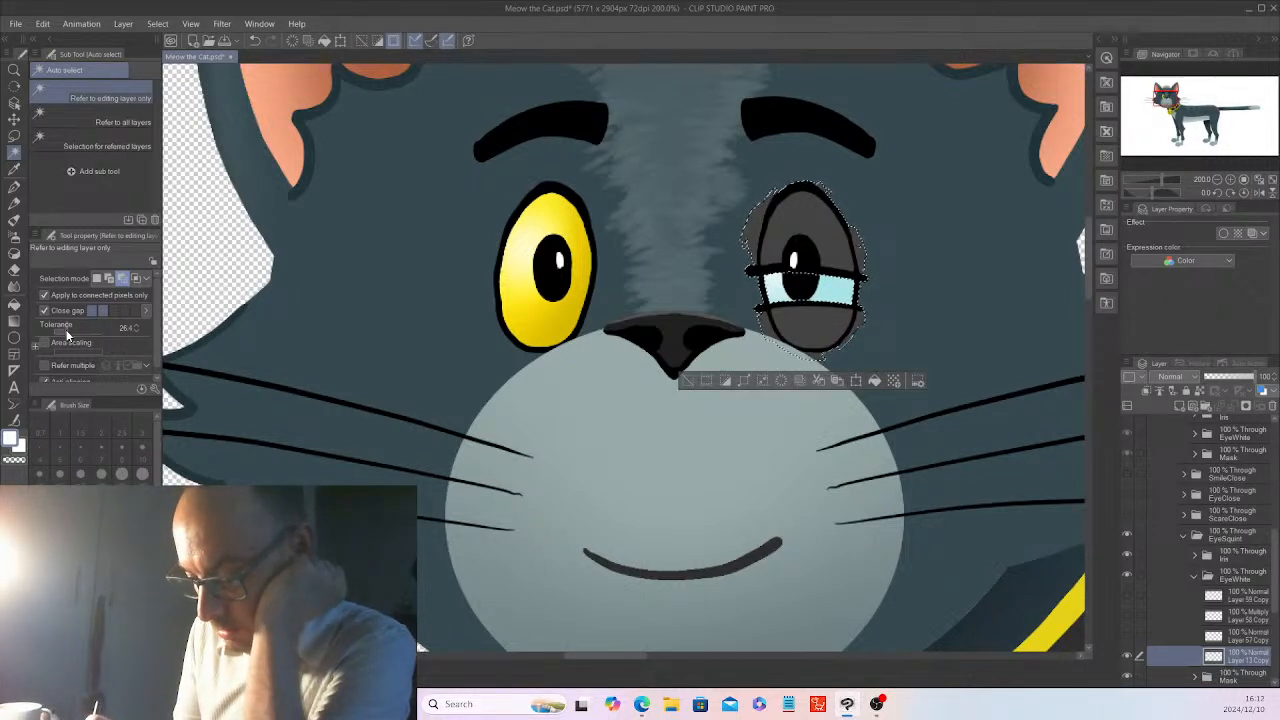
pyautogui.click(57, 333)
pyautogui.click(687, 381)
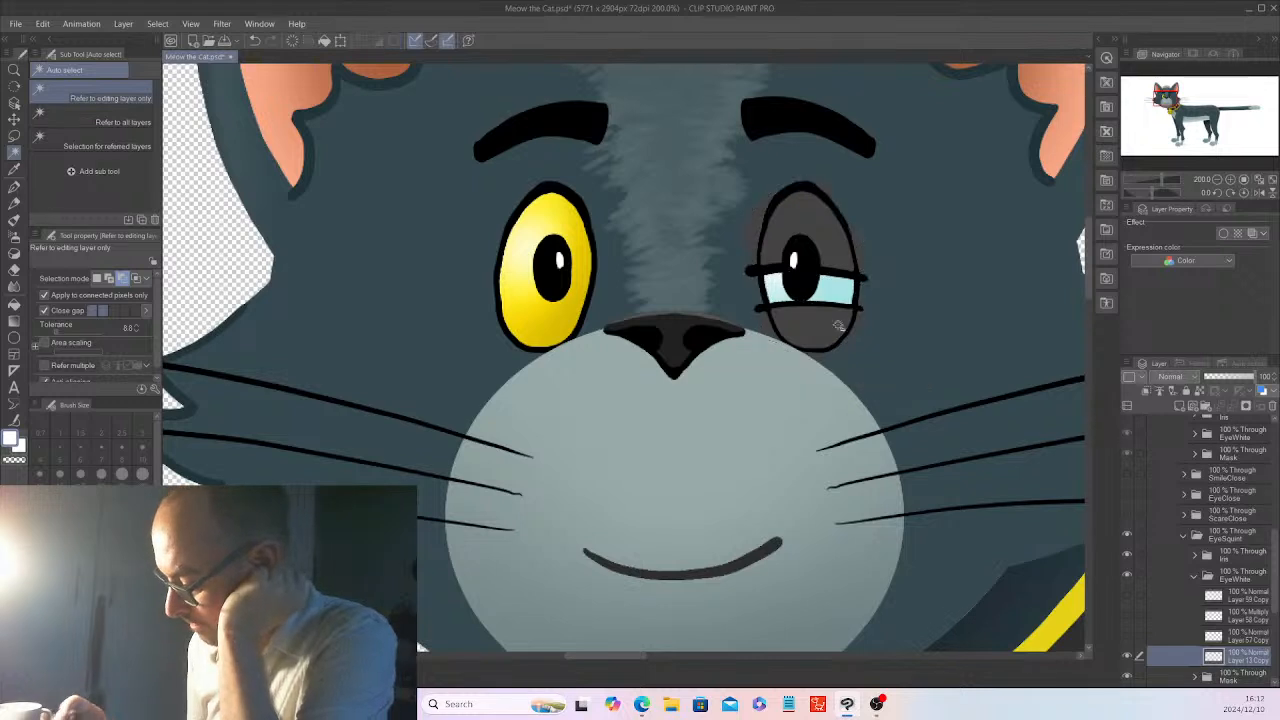
# - Auto select and clear the grey smudges outside the squinting eye's lower outline, on both its outer and nose sides
pyautogui.click(858, 322)
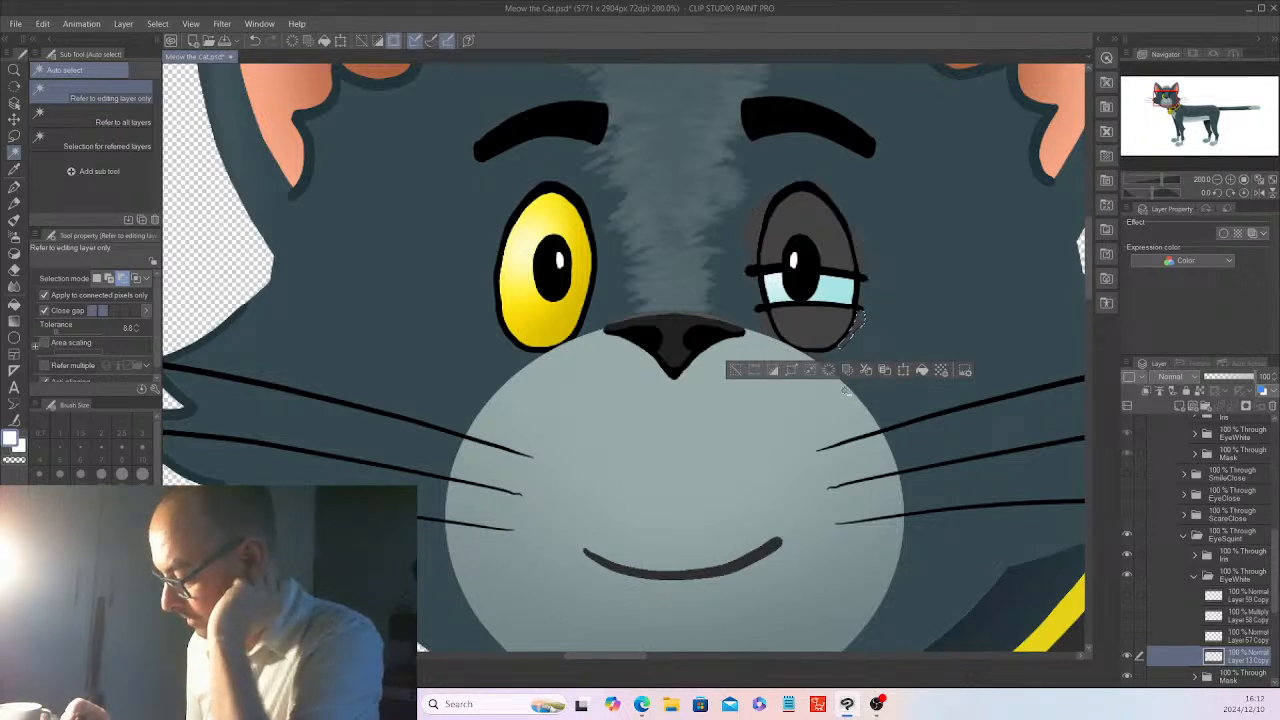
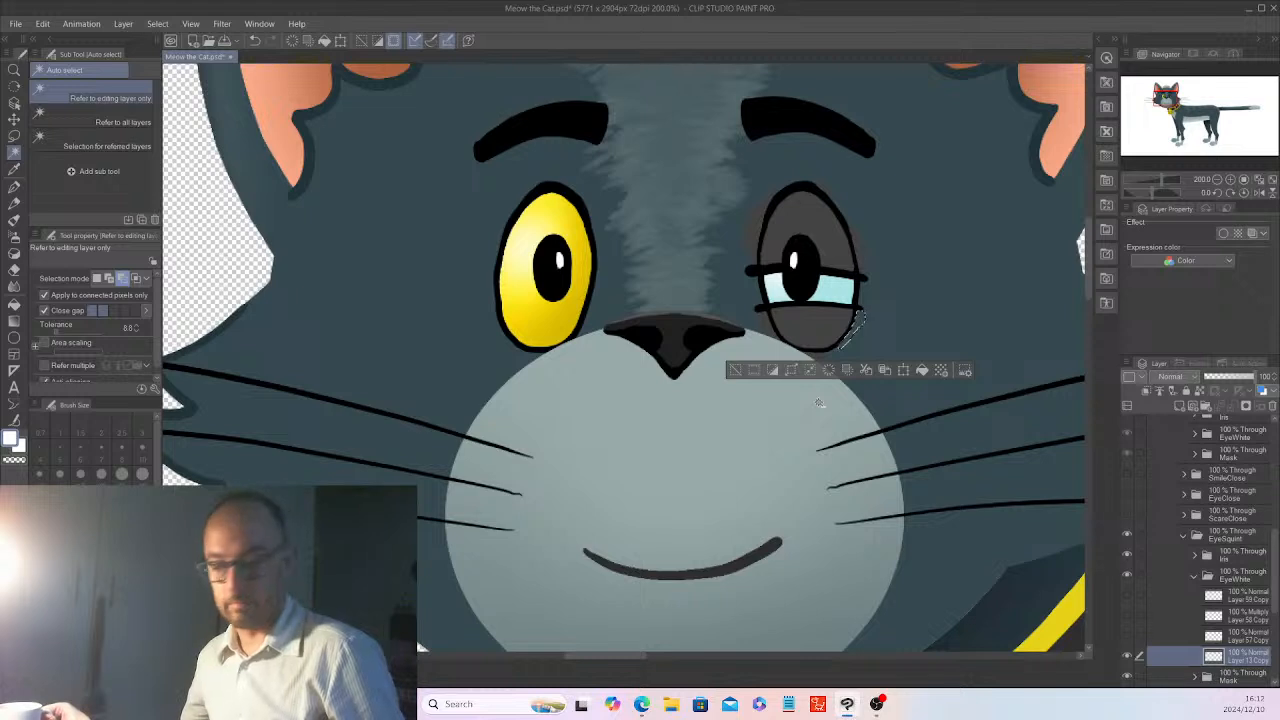
pyautogui.click(736, 368)
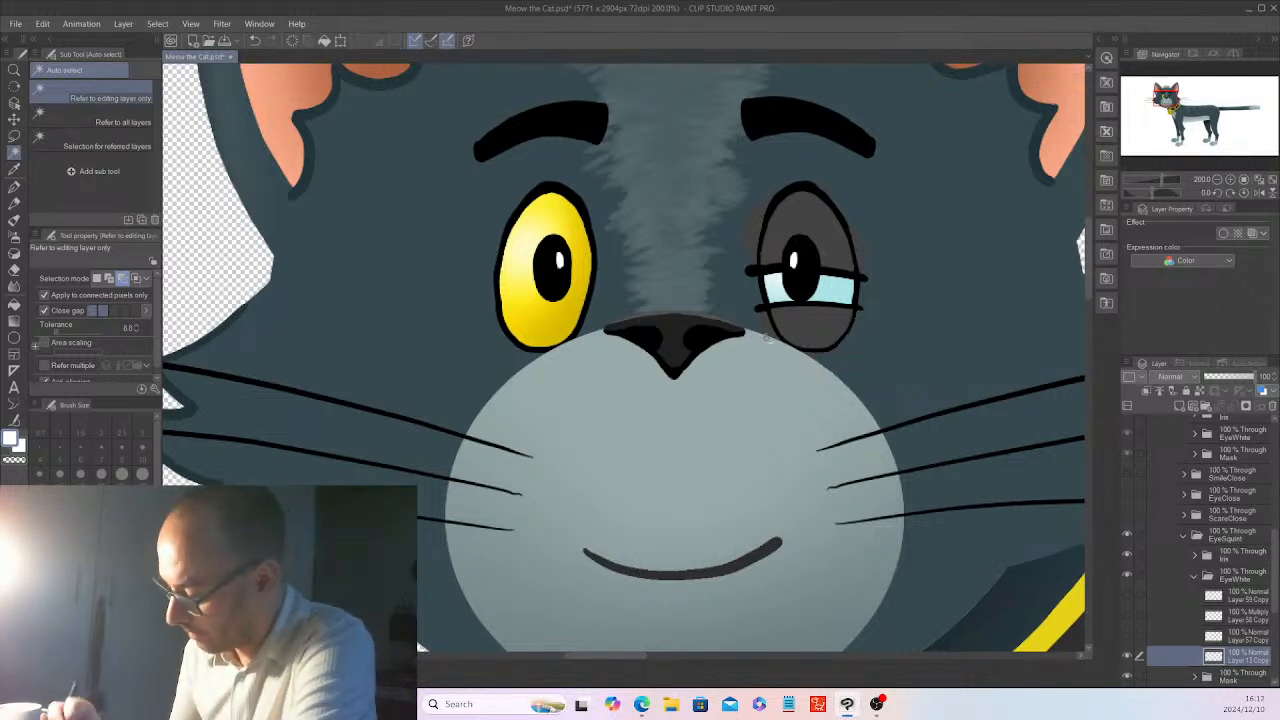
pyautogui.click(790, 316)
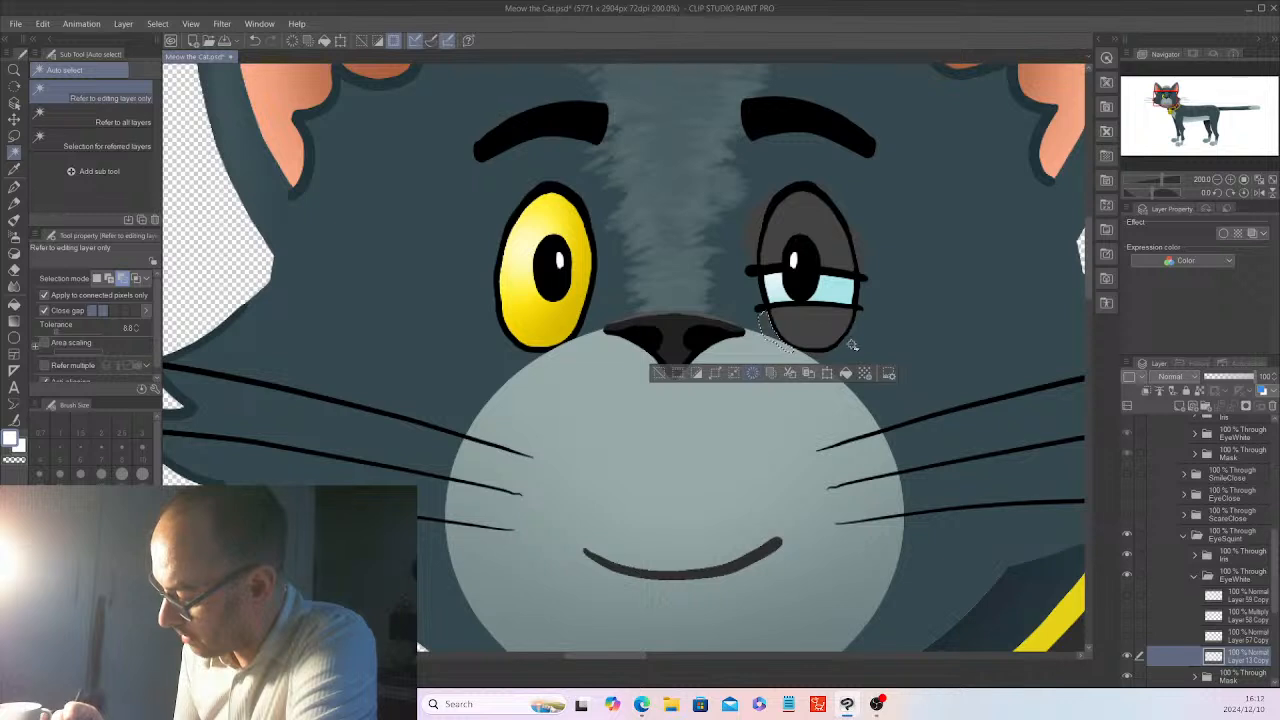
pyautogui.click(661, 373)
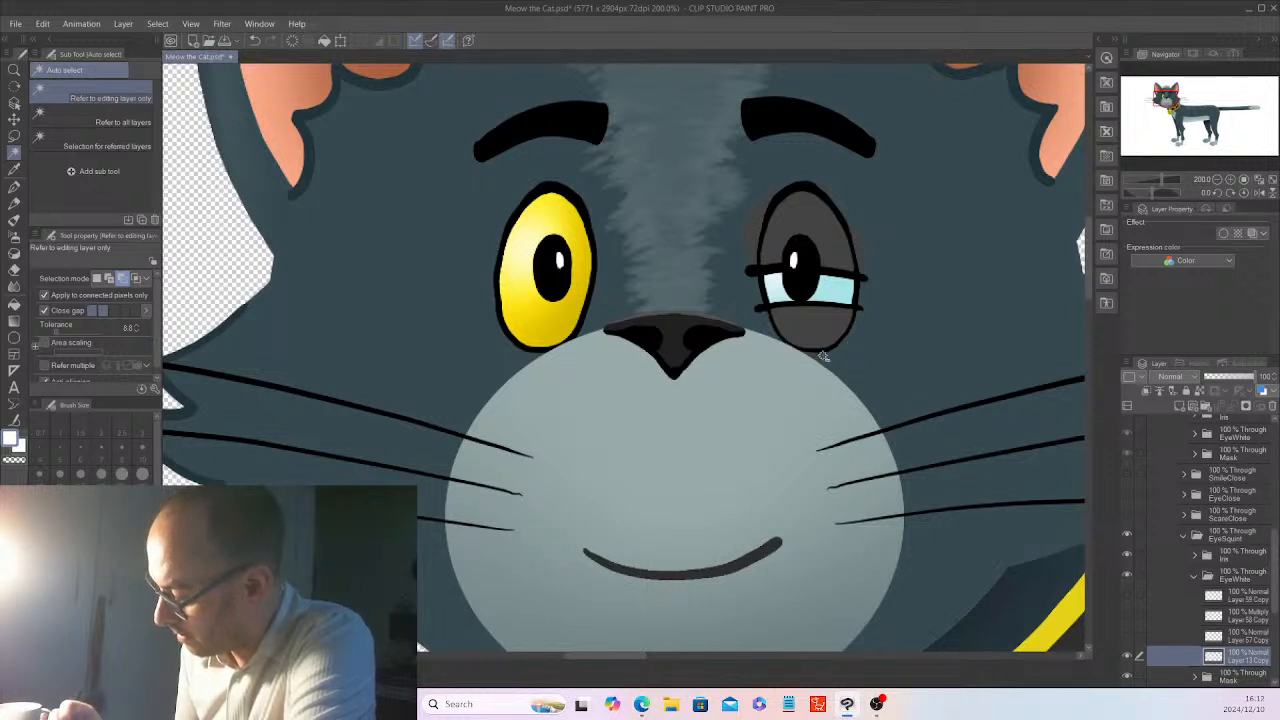
# - Auto select and clear the grey sliver directly beneath the squinting eye's outline on Layer 13 Copy, then deselect
pyautogui.click(819, 355)
pyautogui.click(722, 377)
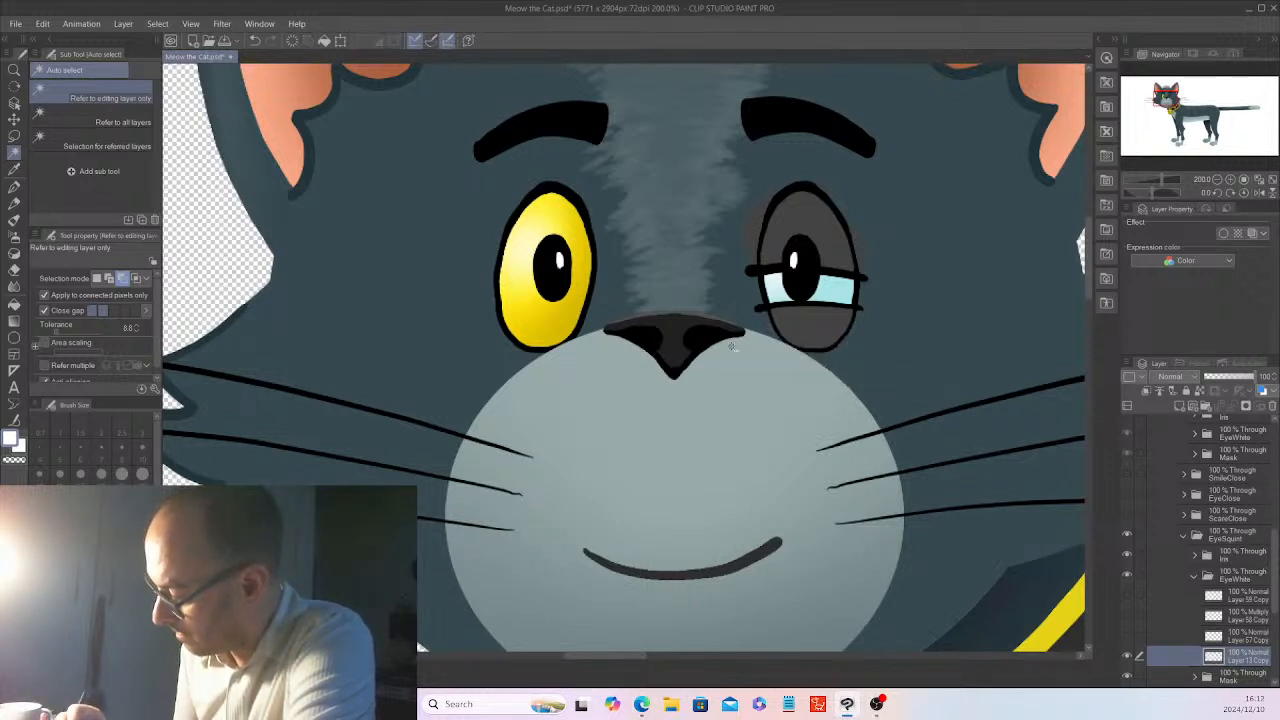
pyautogui.click(859, 249)
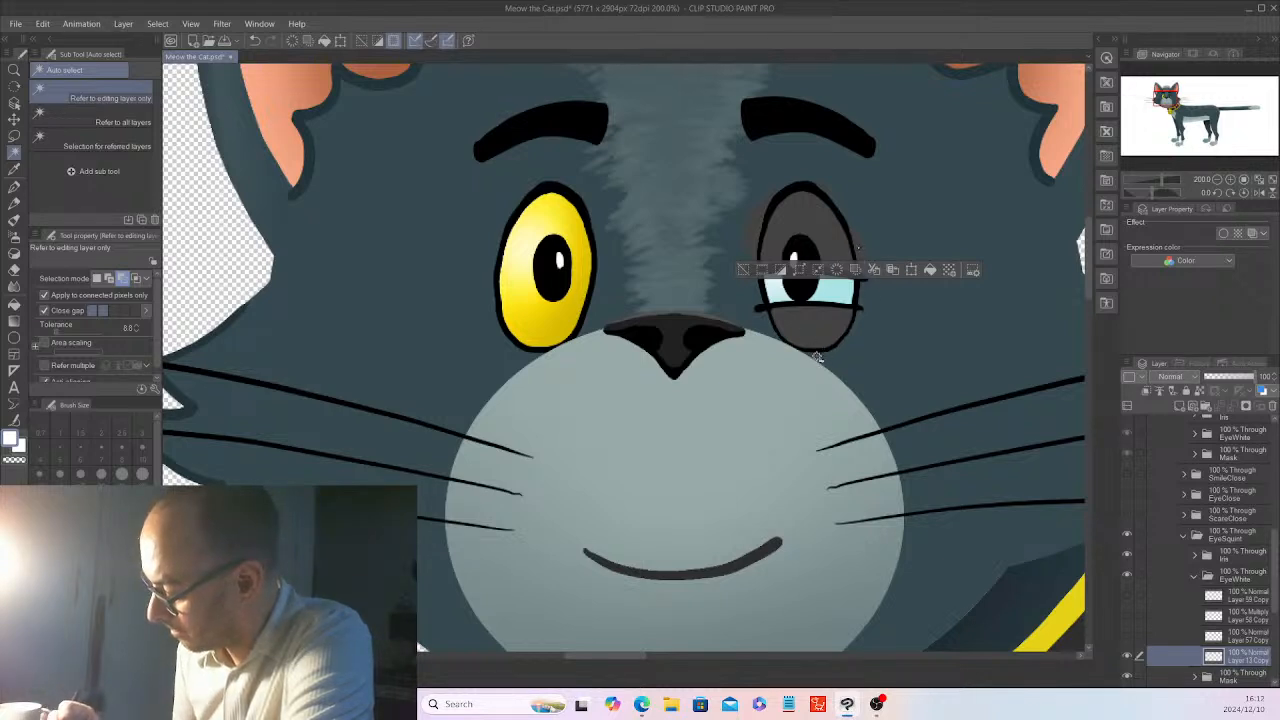
pyautogui.click(746, 266)
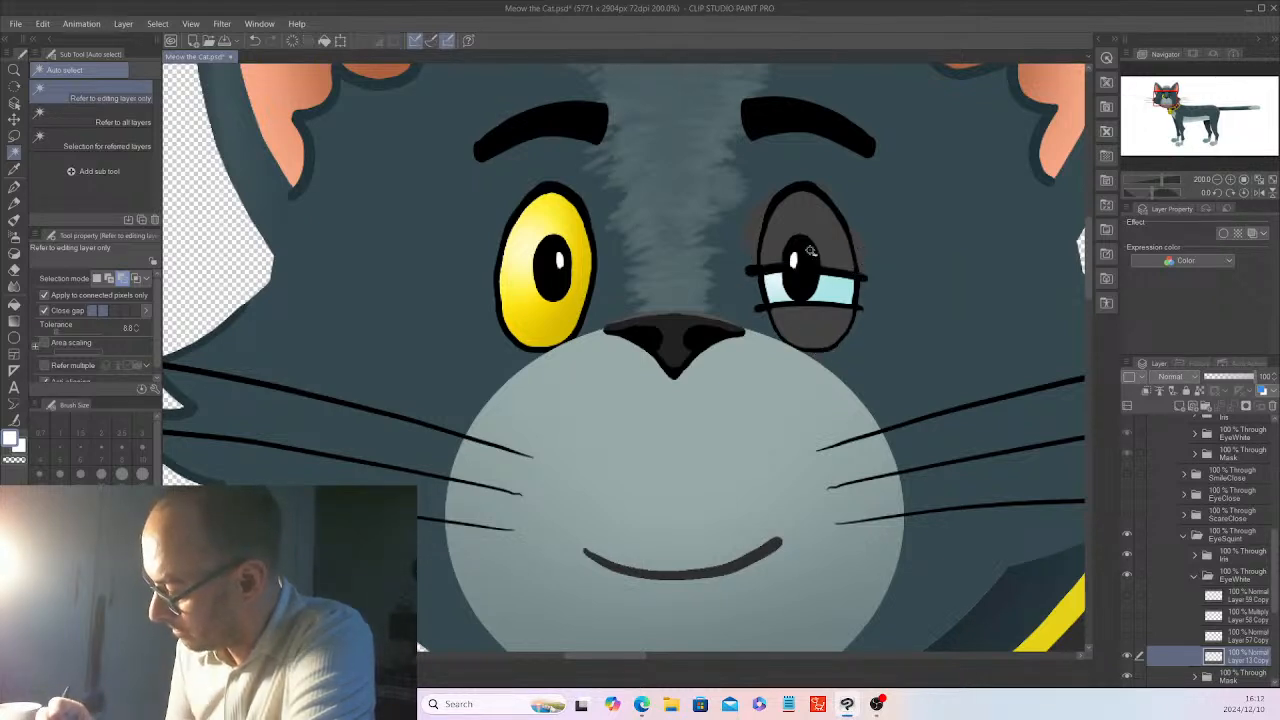
pyautogui.click(820, 358)
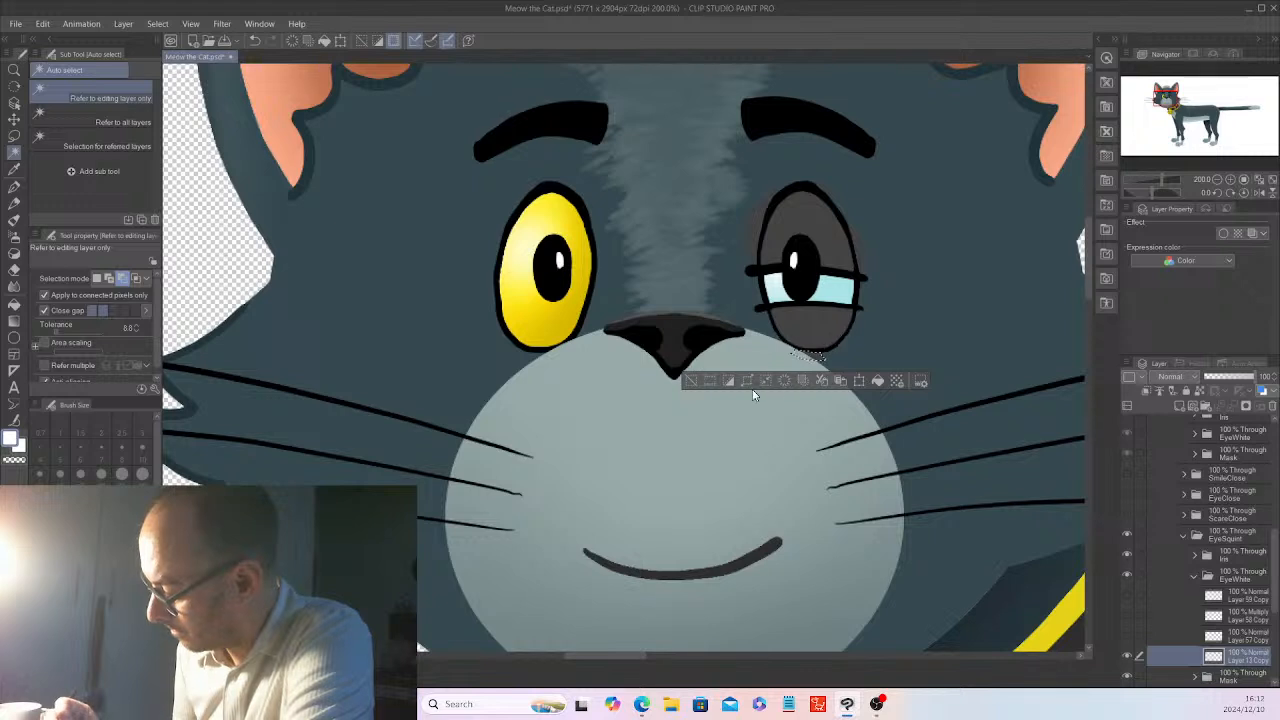
pyautogui.click(692, 381)
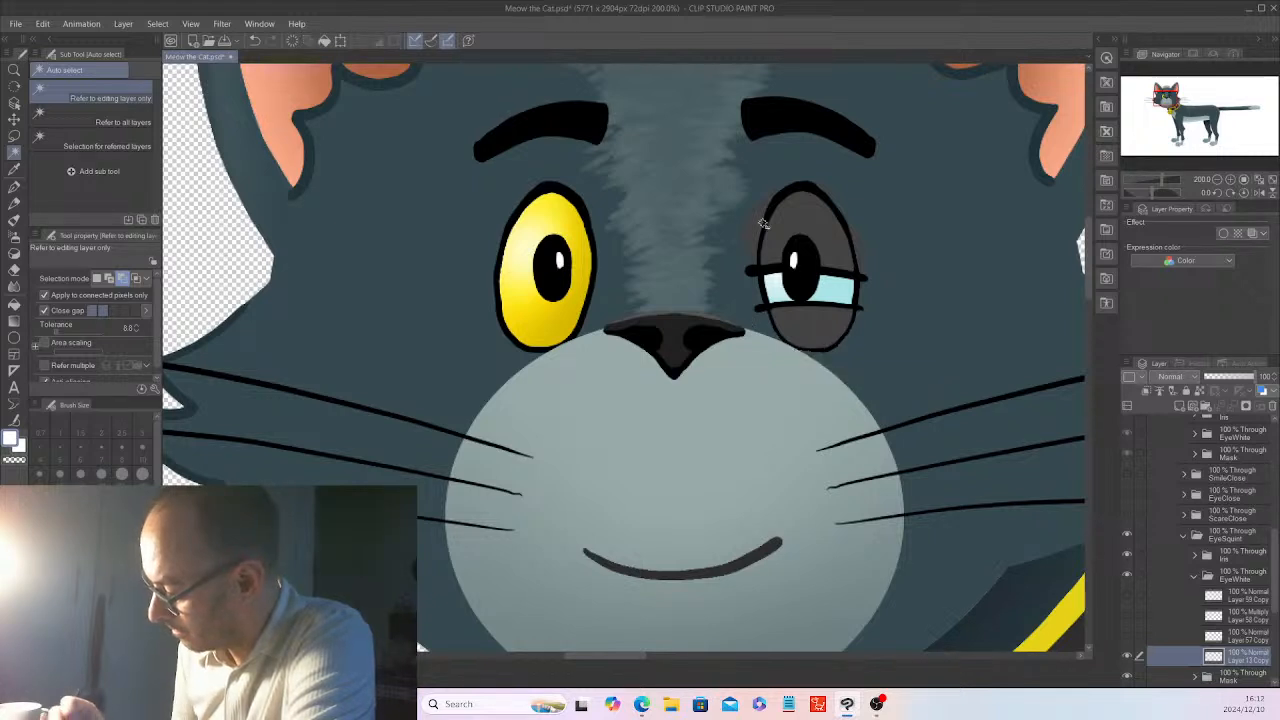
# - Auto select and clear the grey smudges beside the squinting eye's upper outline, on its nose side and outer side, deselecting after each
pyautogui.click(766, 218)
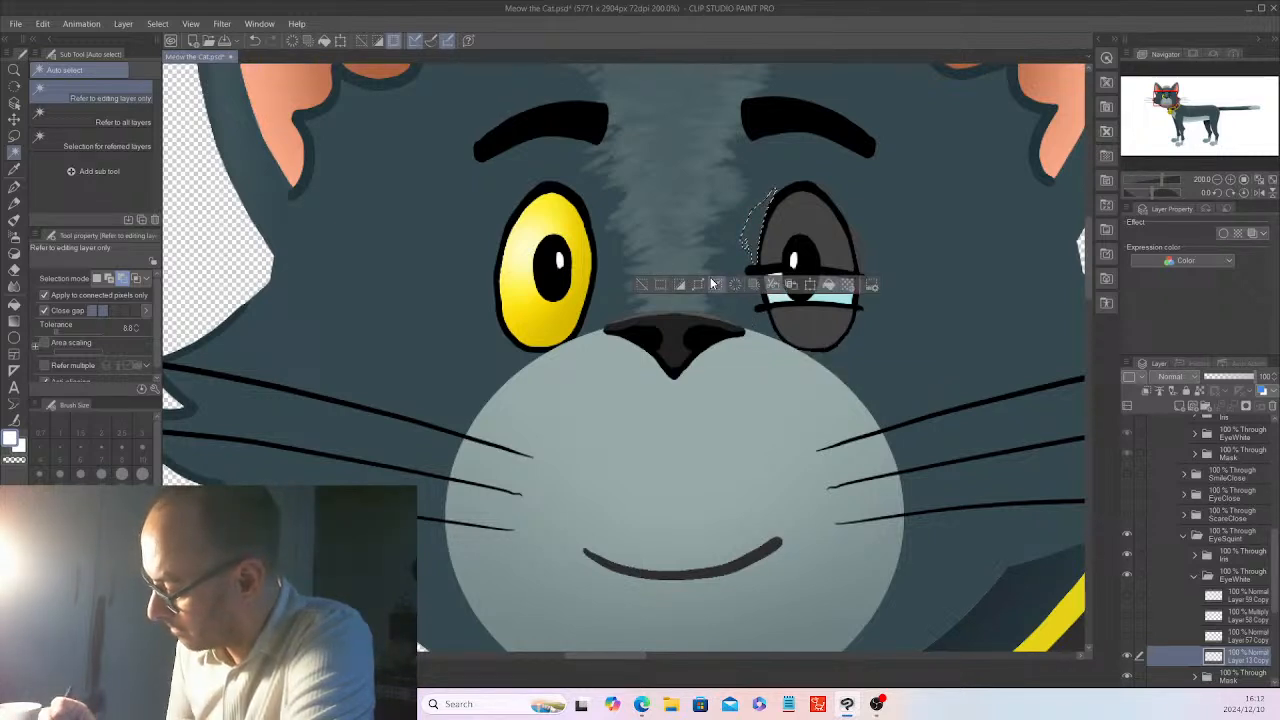
pyautogui.click(644, 285)
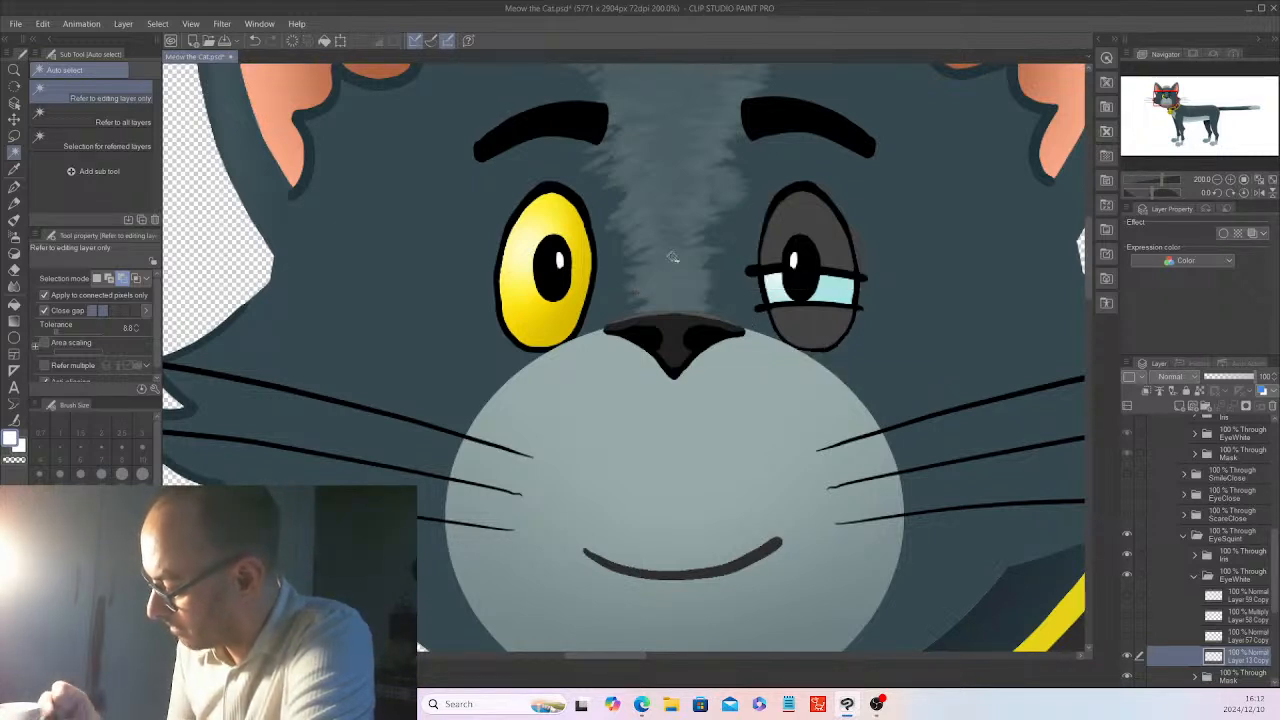
pyautogui.click(864, 244)
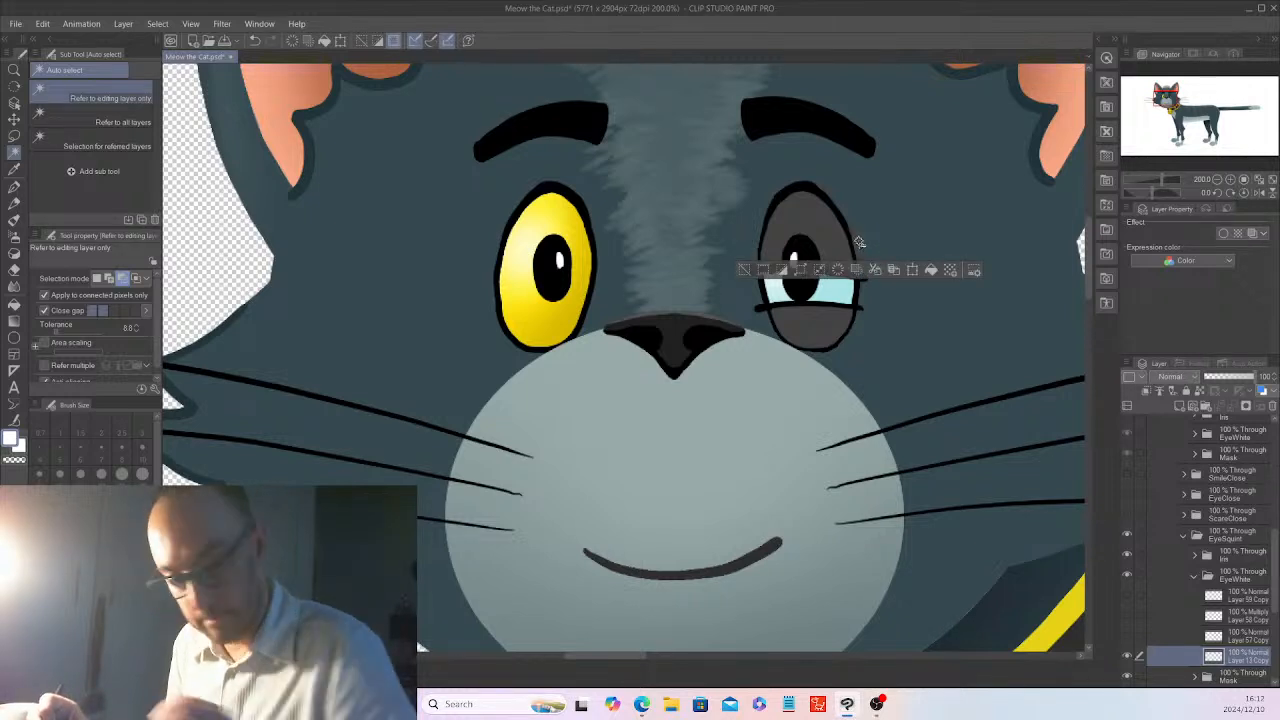
pyautogui.click(861, 242)
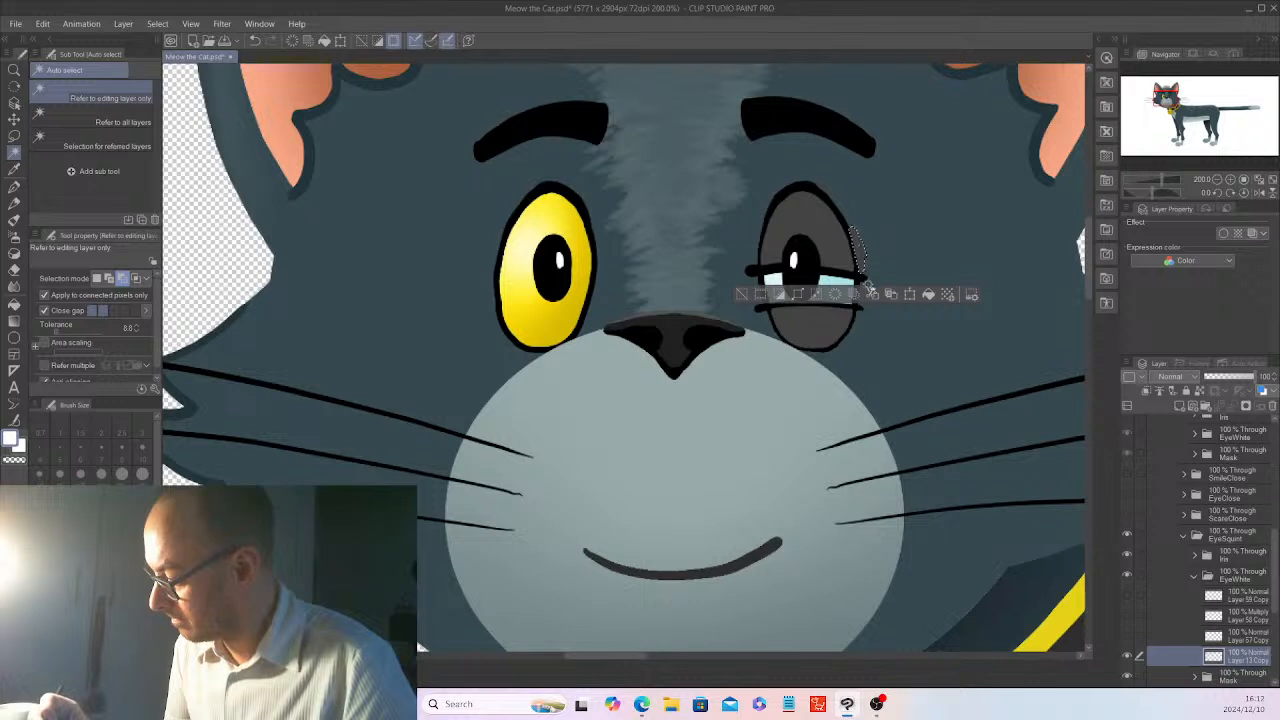
pyautogui.click(741, 294)
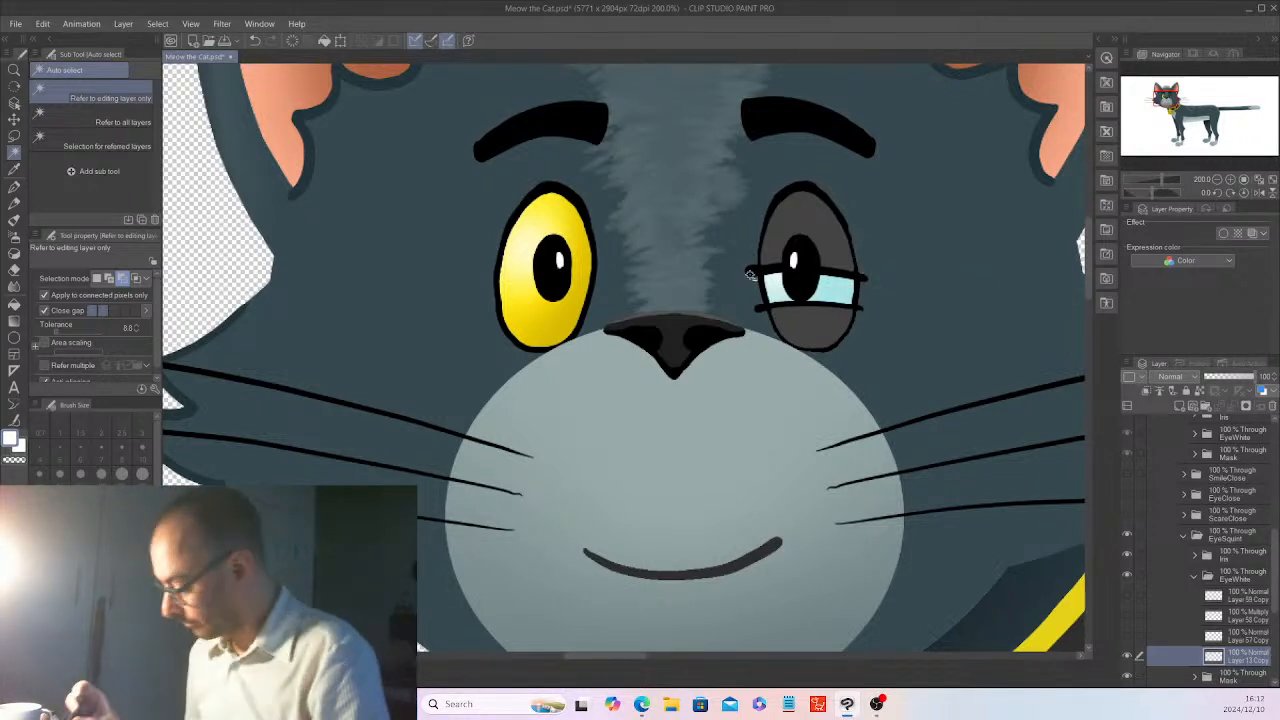
# - Make the three hidden layers above Layer 13 Copy visible again in the EyeSquint folder's EyeWhite subfolder
pyautogui.click(1194, 575)
pyautogui.hotkey('ctrl', '-')
pyautogui.hotkey('ctrl', '-')
pyautogui.hotkey('ctrl', '-')
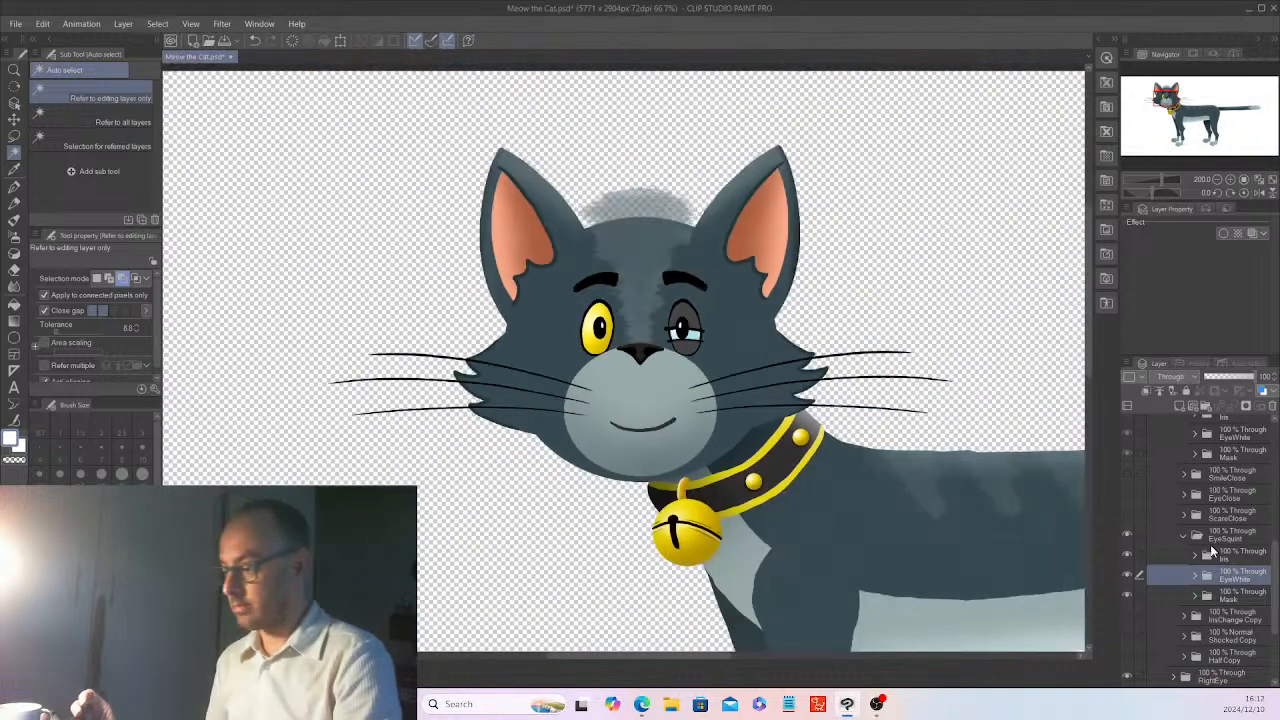
pyautogui.hotkey('ctrl', '-')
pyautogui.hotkey('ctrl', '+')
pyautogui.hotkey('ctrl', '+')
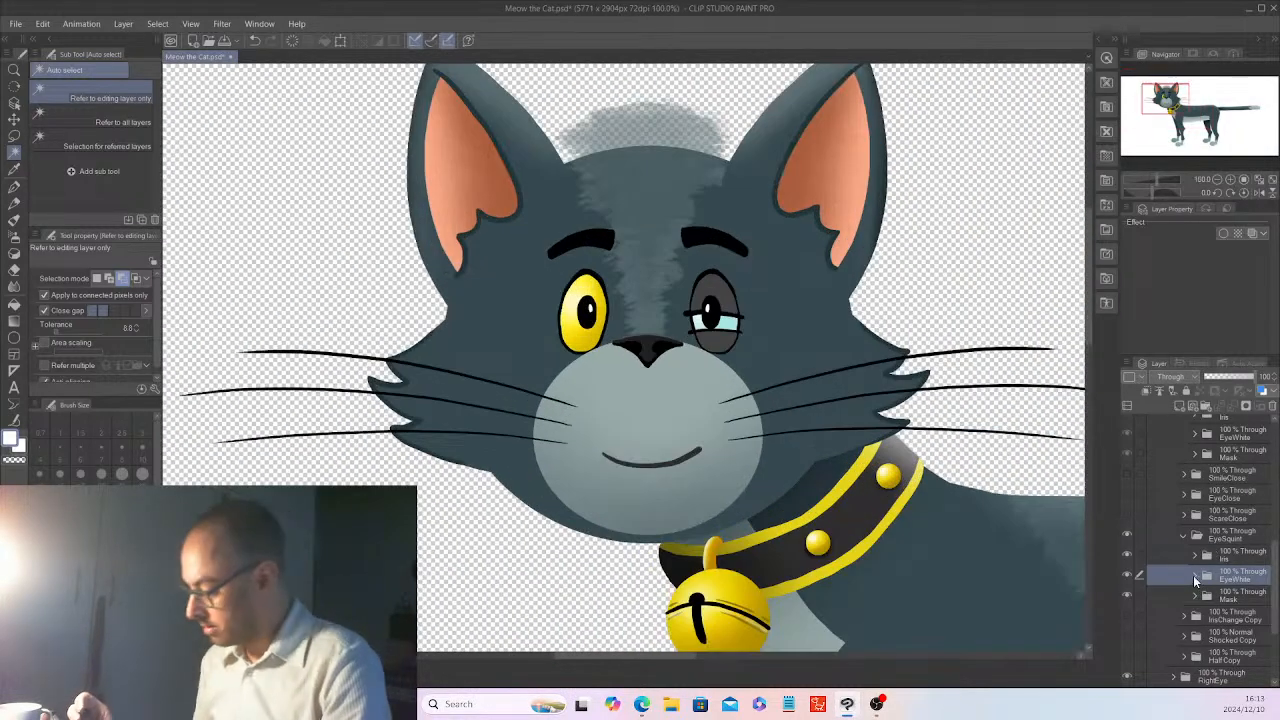
pyautogui.click(1194, 575)
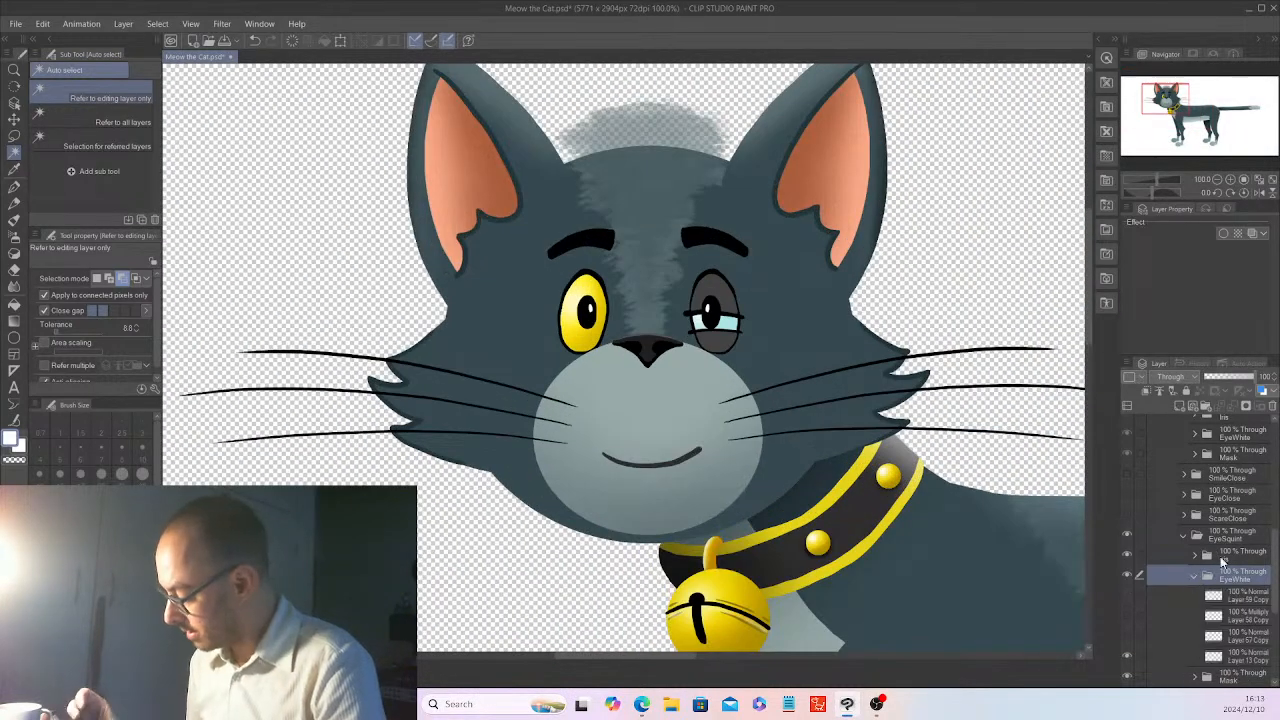
pyautogui.click(1128, 595)
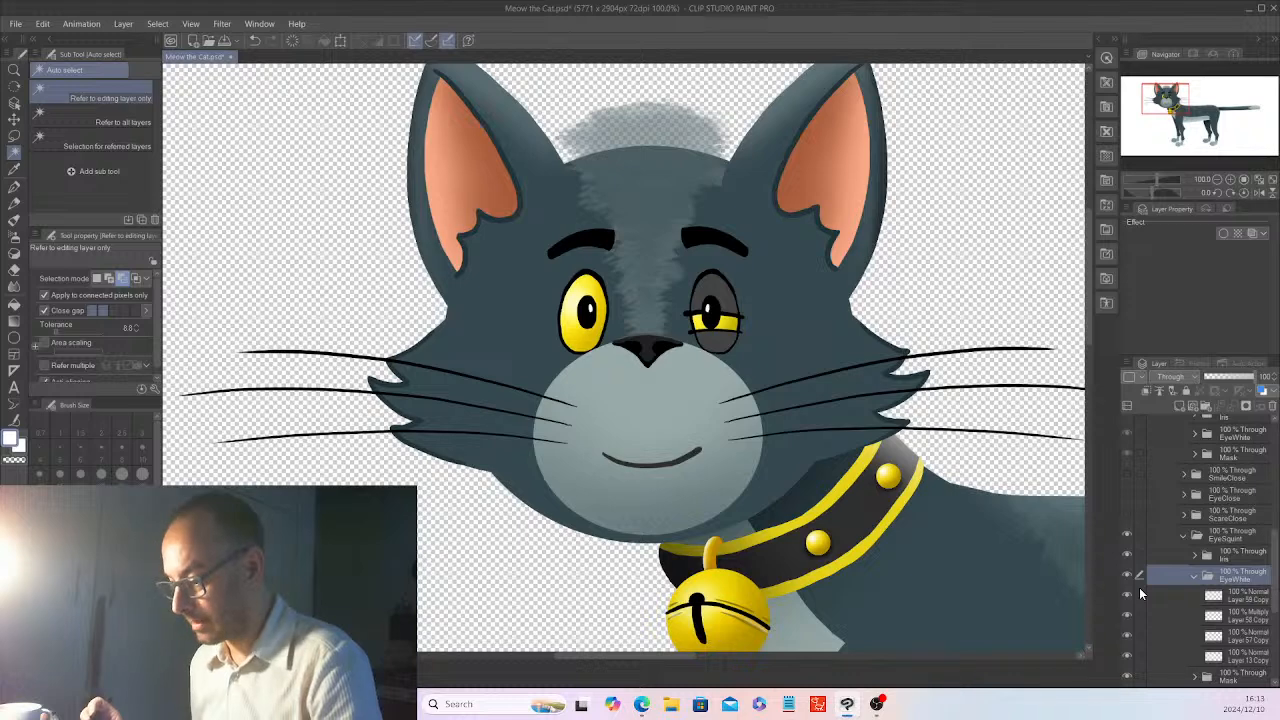
# - Collapse the EyeWhite and EyeSquint folders and hide EyeSquint
pyautogui.hotkey('ctrl', '-')
pyautogui.hotkey('ctrl', '-')
pyautogui.hotkey('ctrl', '-')
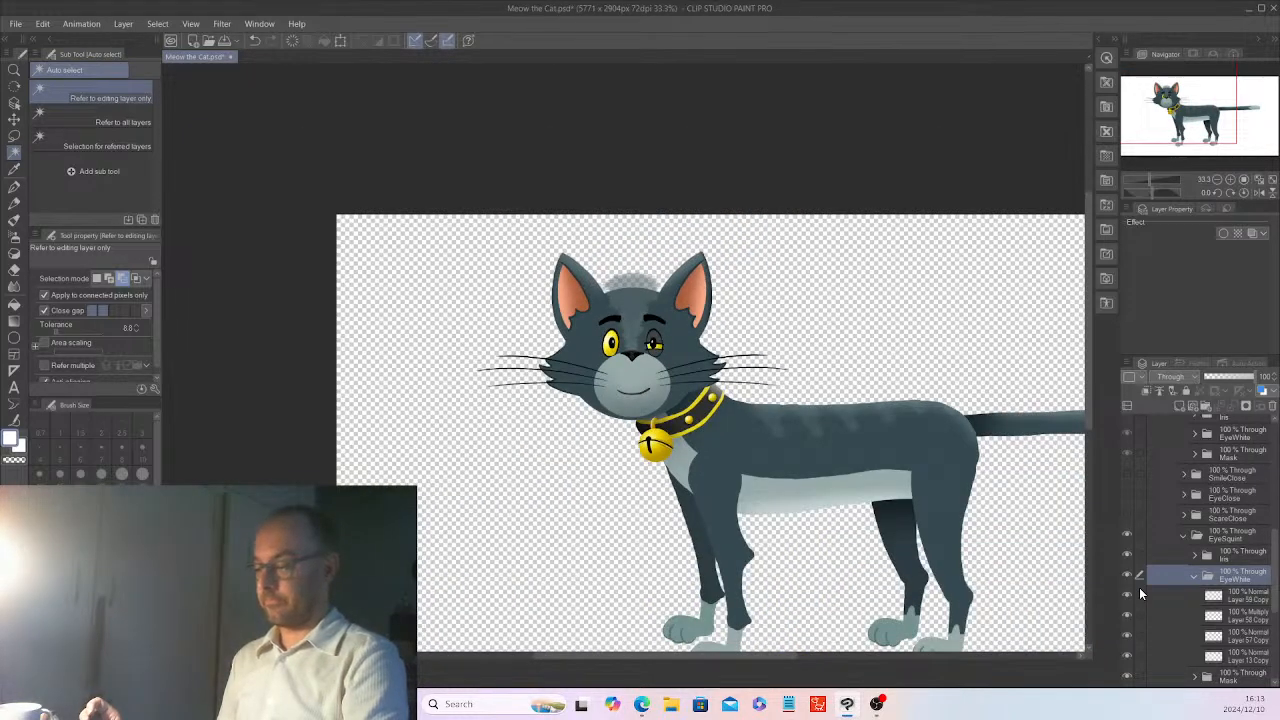
pyautogui.hotkey('ctrl', '+')
pyautogui.hotkey('ctrl', '+')
pyautogui.click(1193, 575)
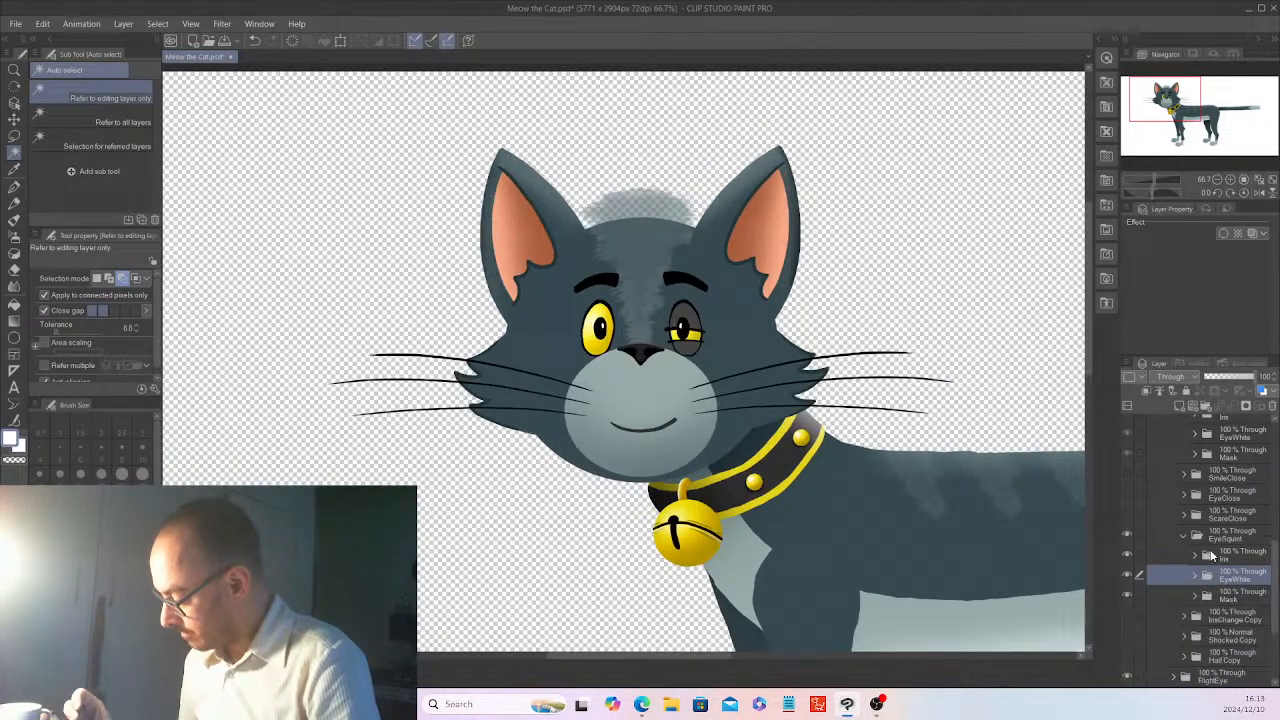
pyautogui.click(1185, 537)
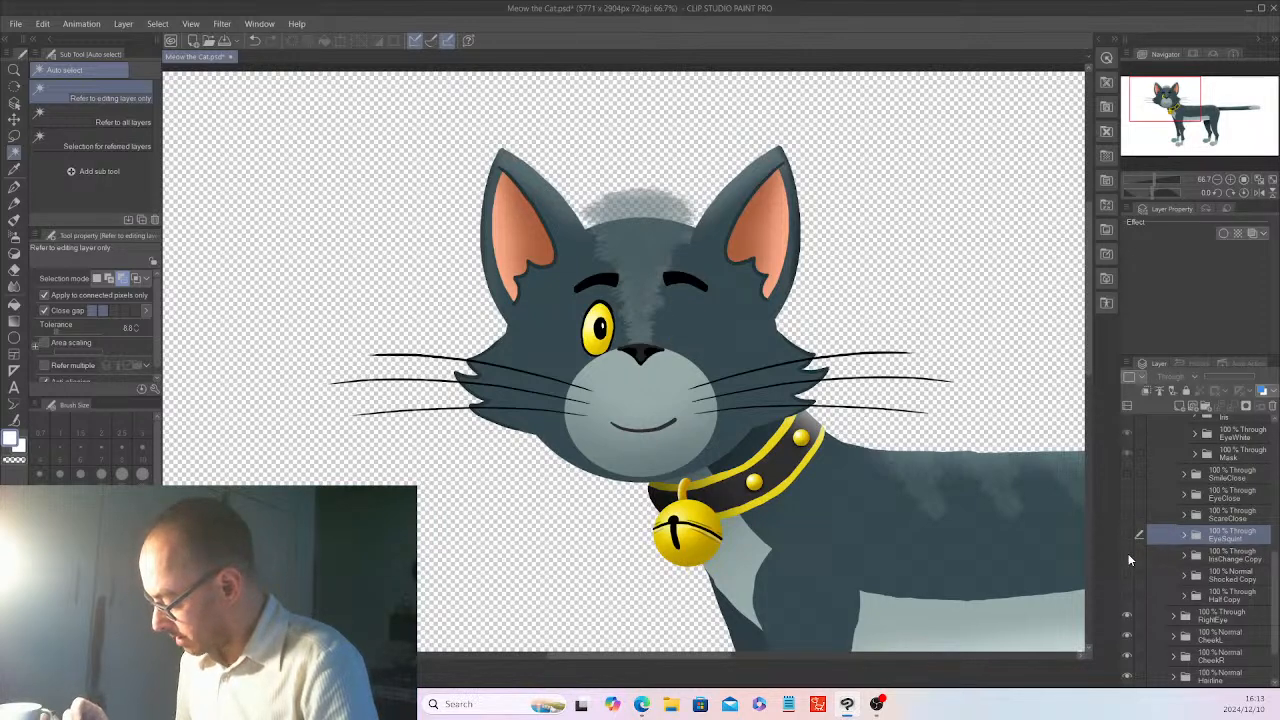
# - Show the IrisChange Copy folder, rename it IrisChange, and rename its Iris Copy 8 subfolder as Iris
pyautogui.doubleClick(1257, 563)
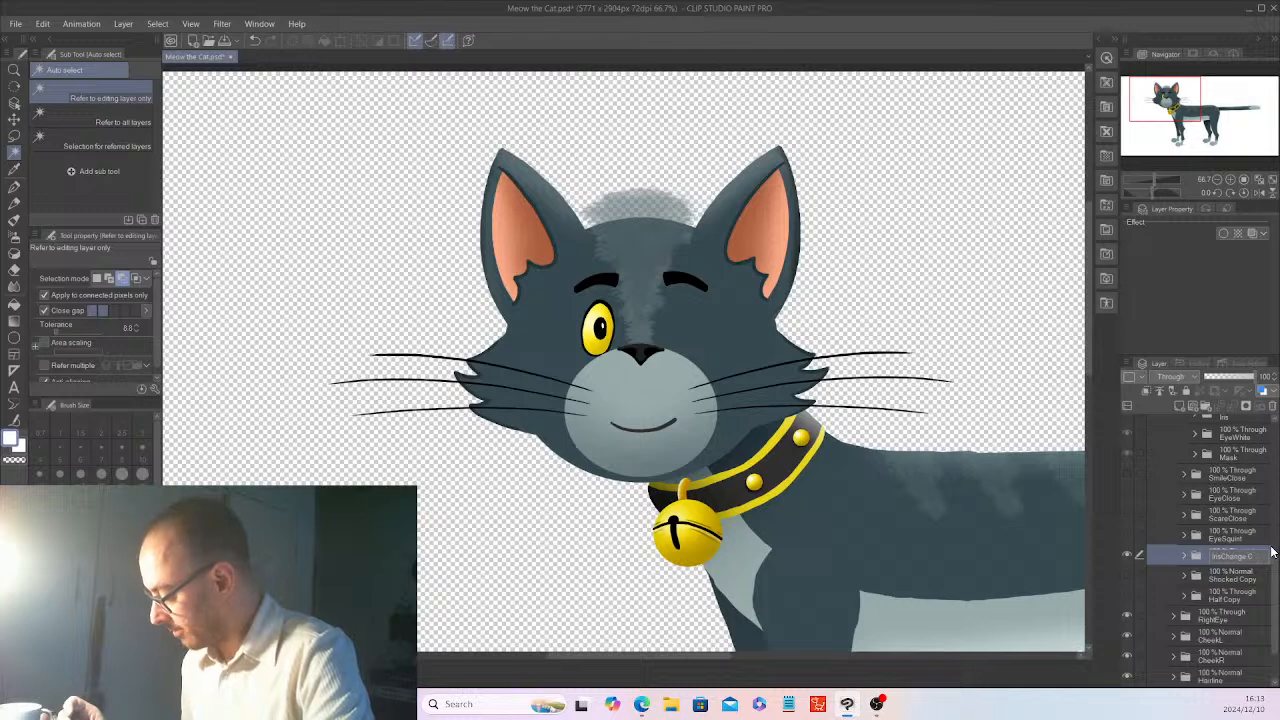
pyautogui.click(1184, 556)
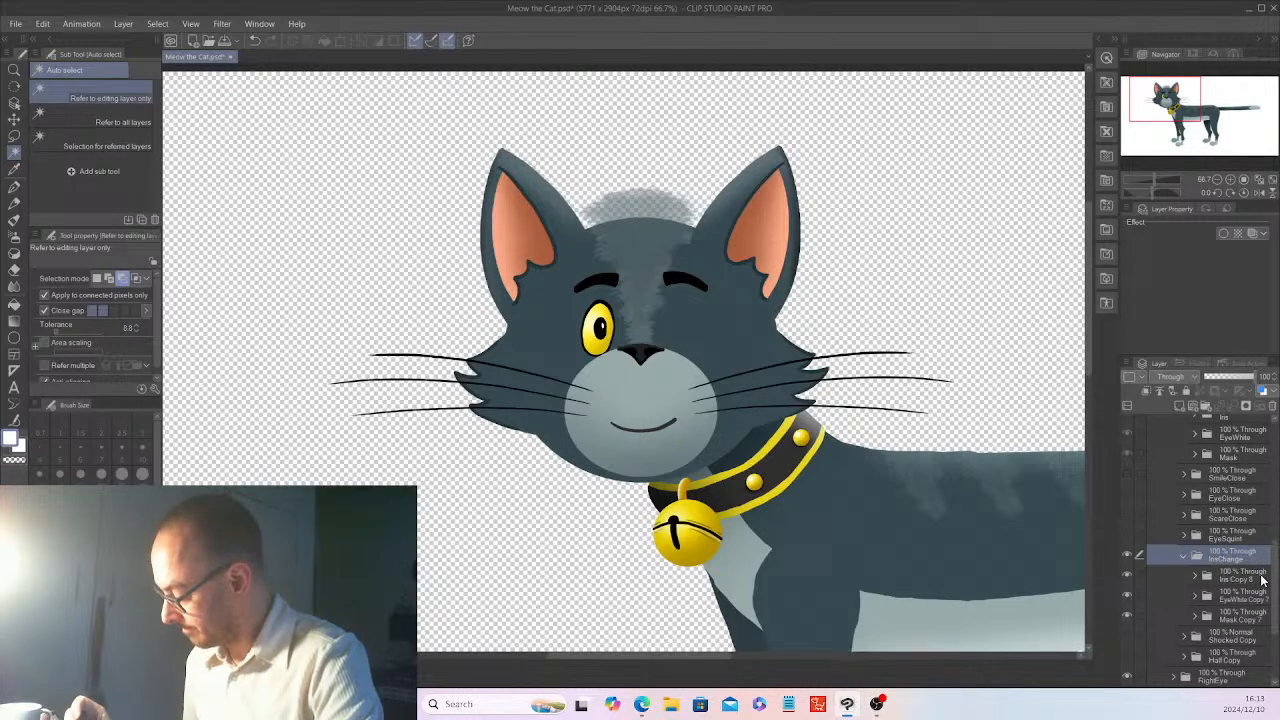
pyautogui.doubleClick(1262, 580)
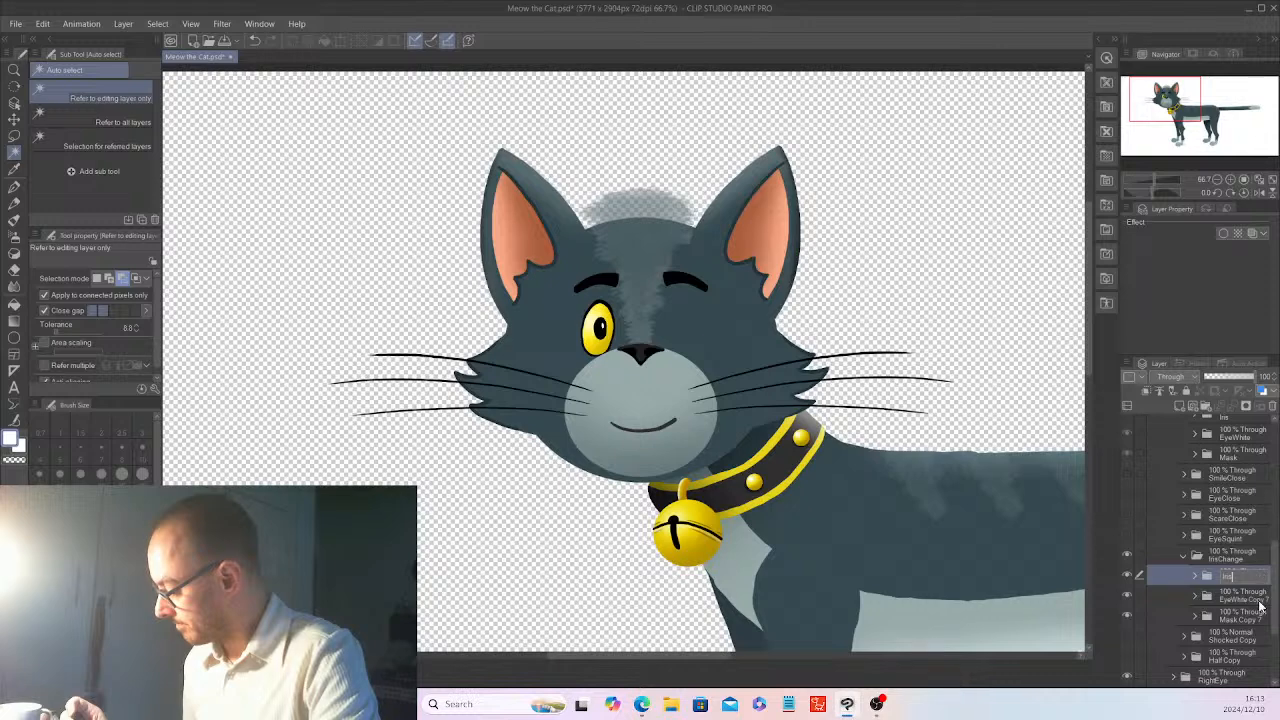
pyautogui.write('Iris')
pyautogui.press('Return')
# - Rename the other two IrisChange subfolders as EyeWhite and Mask, removing their copy suffixes
pyautogui.doubleClick(1260, 598)
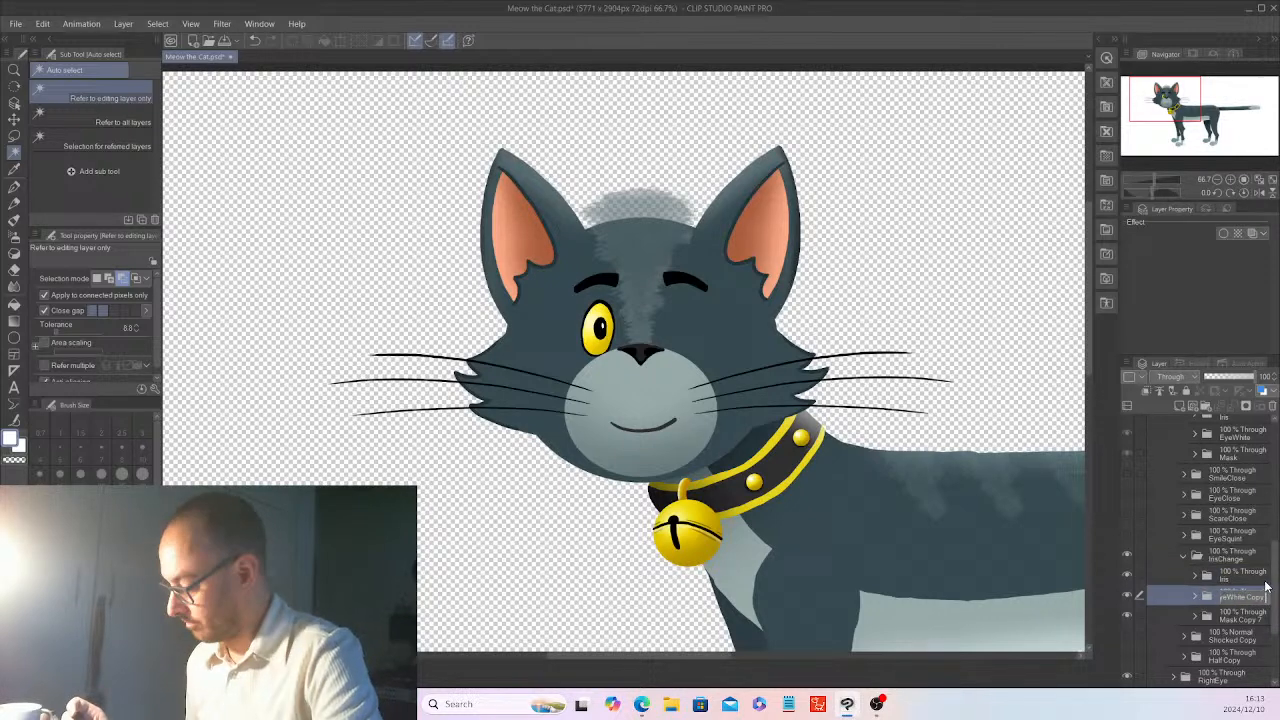
pyautogui.press('BackSpace')
pyautogui.press('BackSpace')
pyautogui.press('BackSpace')
pyautogui.press('Return')
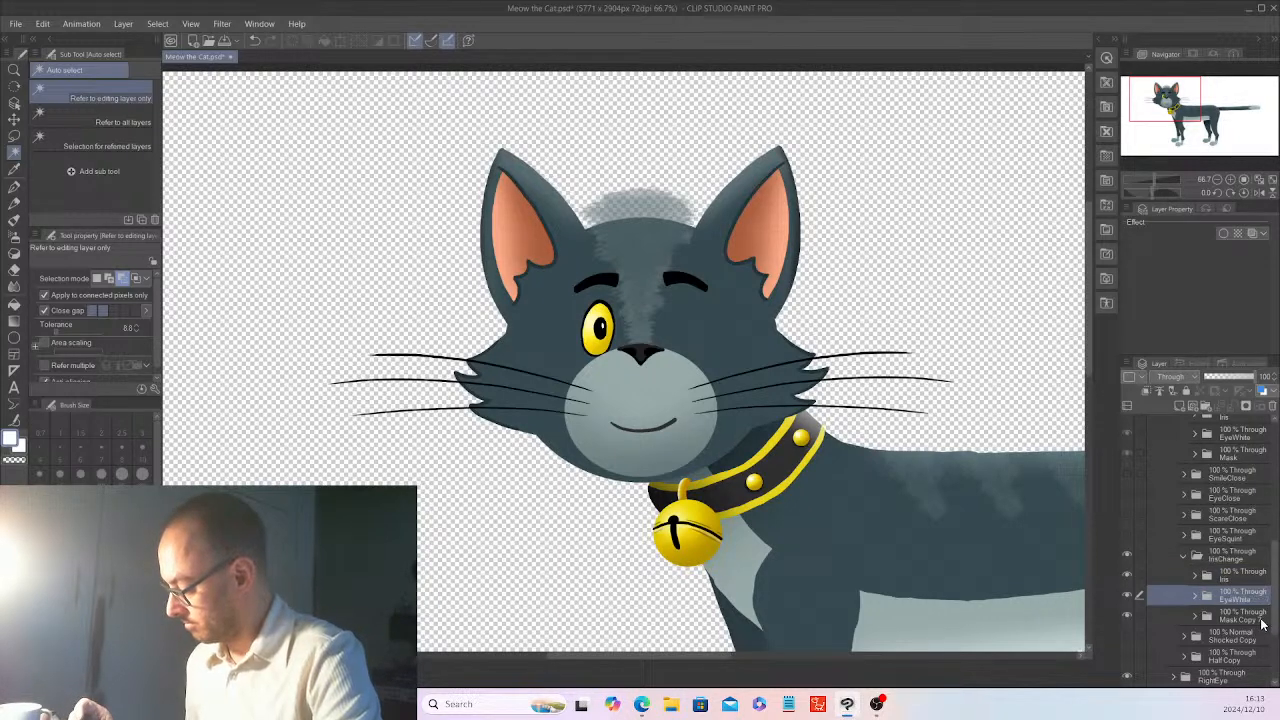
pyautogui.doubleClick(1268, 617)
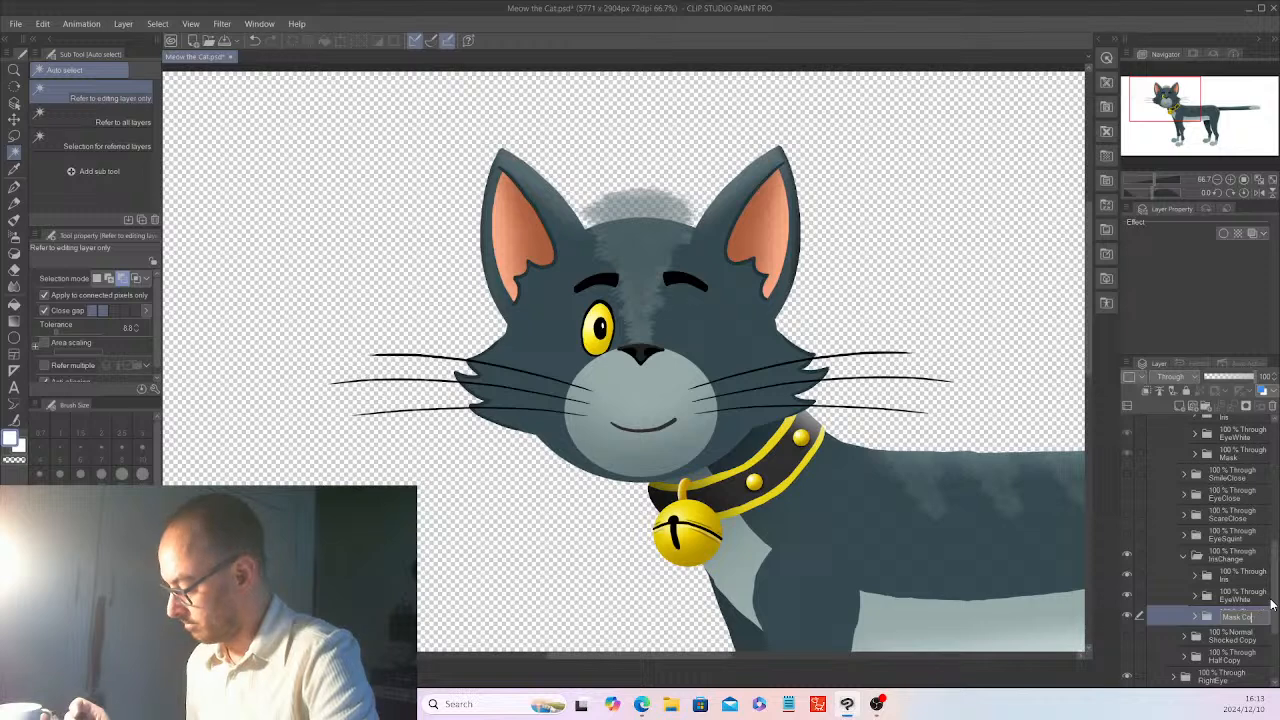
pyautogui.press('Return')
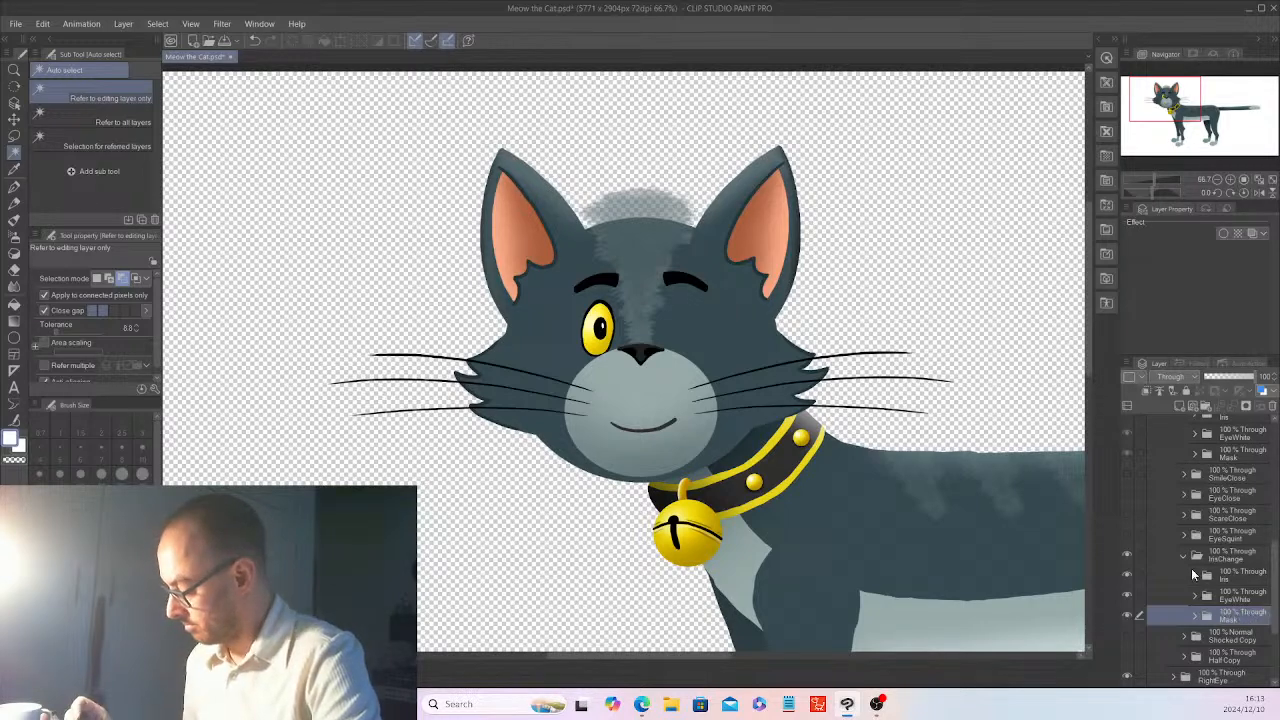
# - Collapse and hide the IrisChange folder, and show and expand the Shocked Copy folder below it
pyautogui.click(1187, 558)
pyautogui.click(1246, 554)
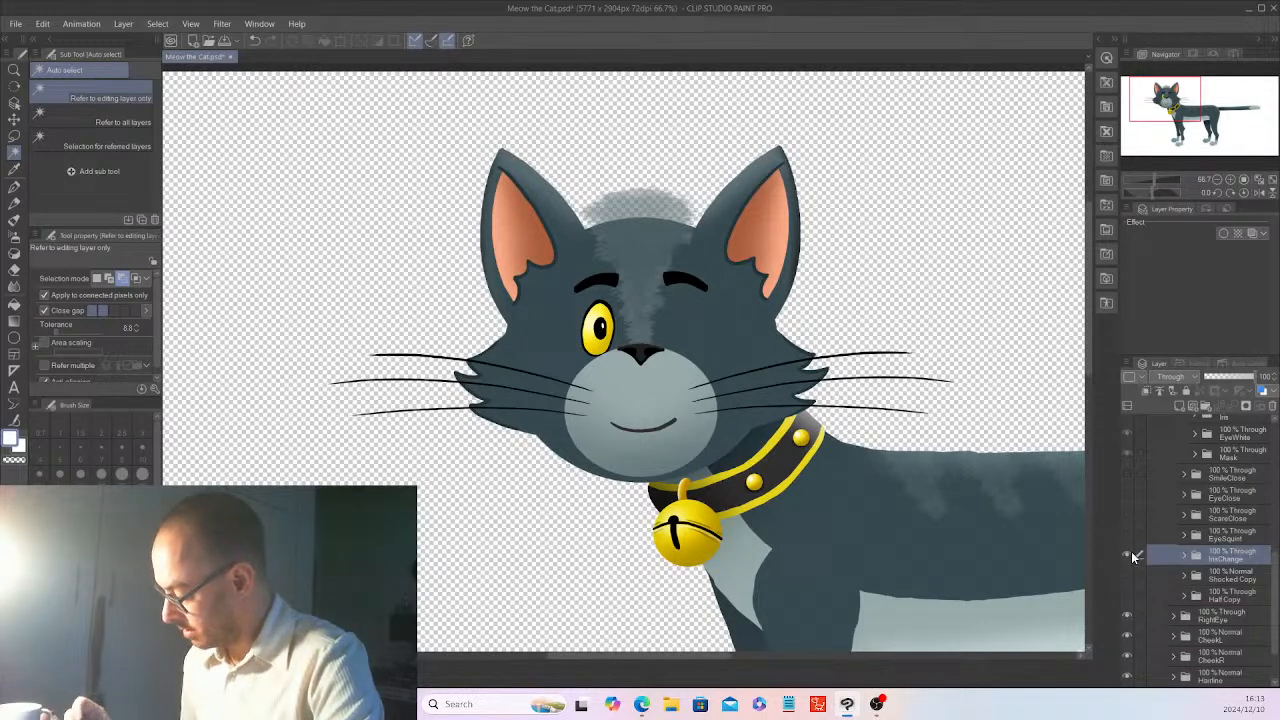
pyautogui.click(1127, 555)
pyautogui.click(1185, 575)
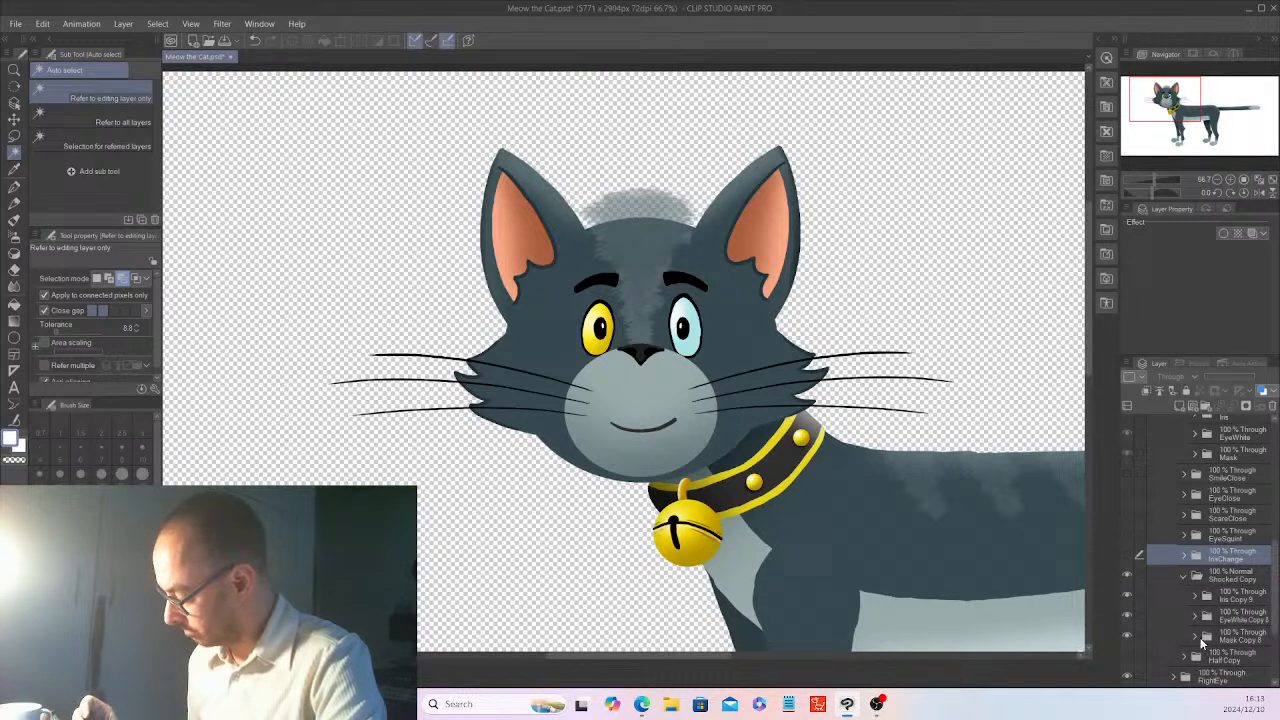
# - Rename the three Shocked Copy subfolders as Iris, EyeWhite and Mask, and collapse the Shocked Copy folder
pyautogui.doubleClick(1256, 598)
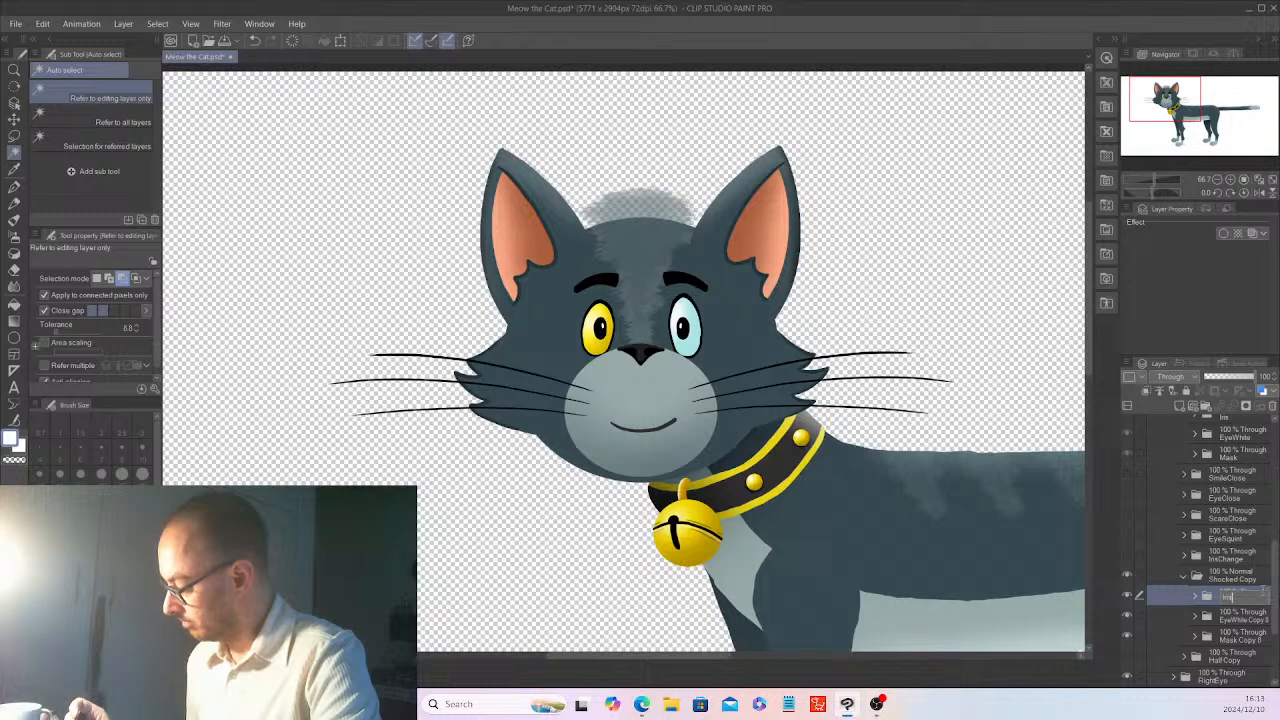
pyautogui.press('Return')
pyautogui.doubleClick(1260, 616)
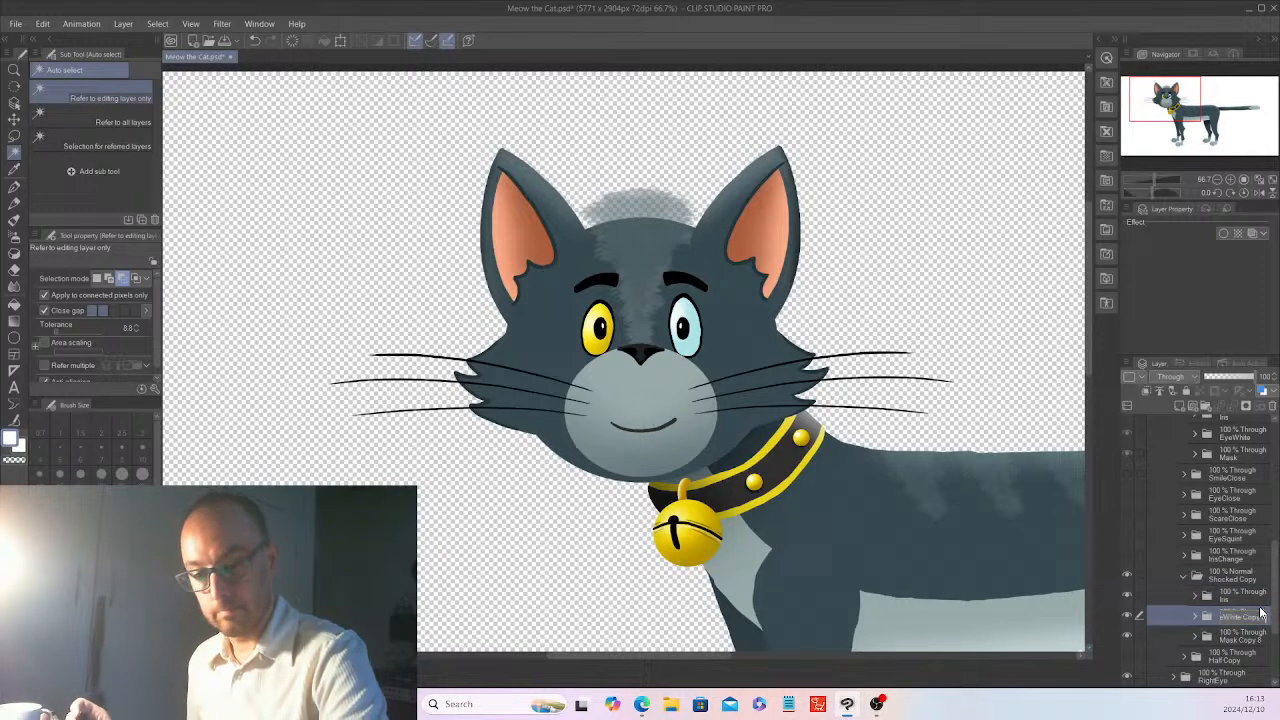
pyautogui.press('BackSpace')
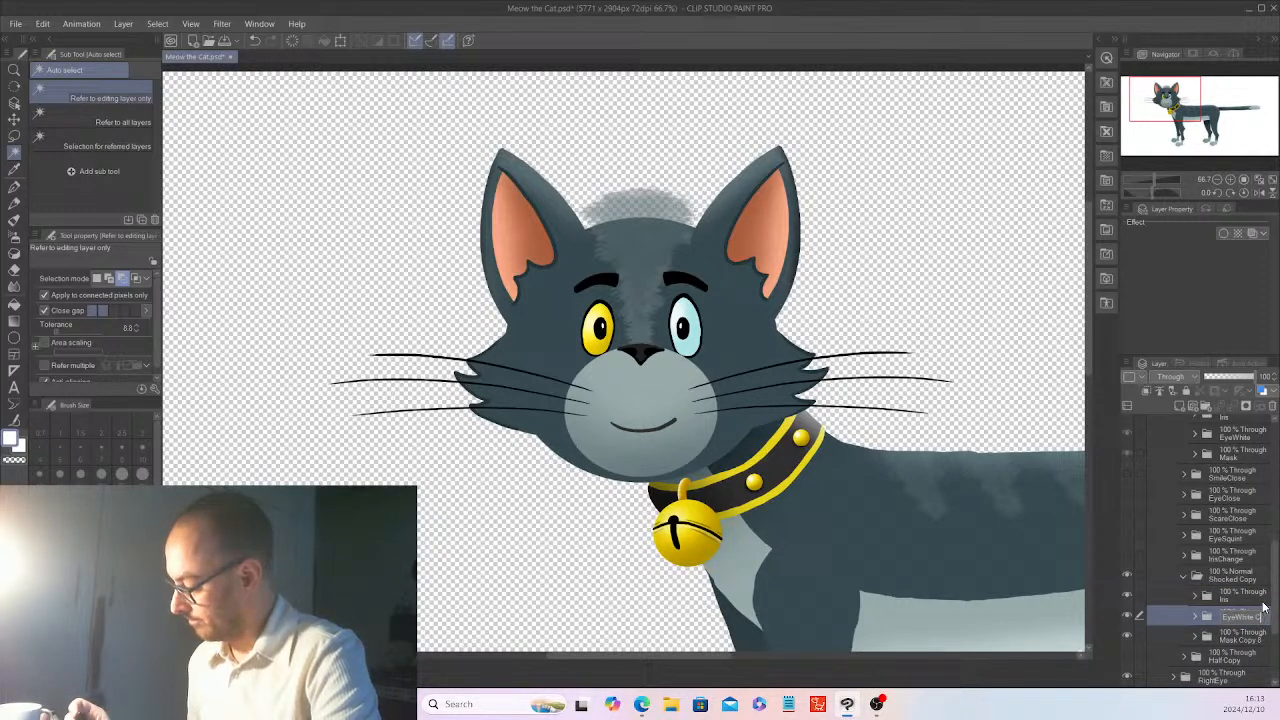
pyautogui.press('Return')
pyautogui.doubleClick(1262, 637)
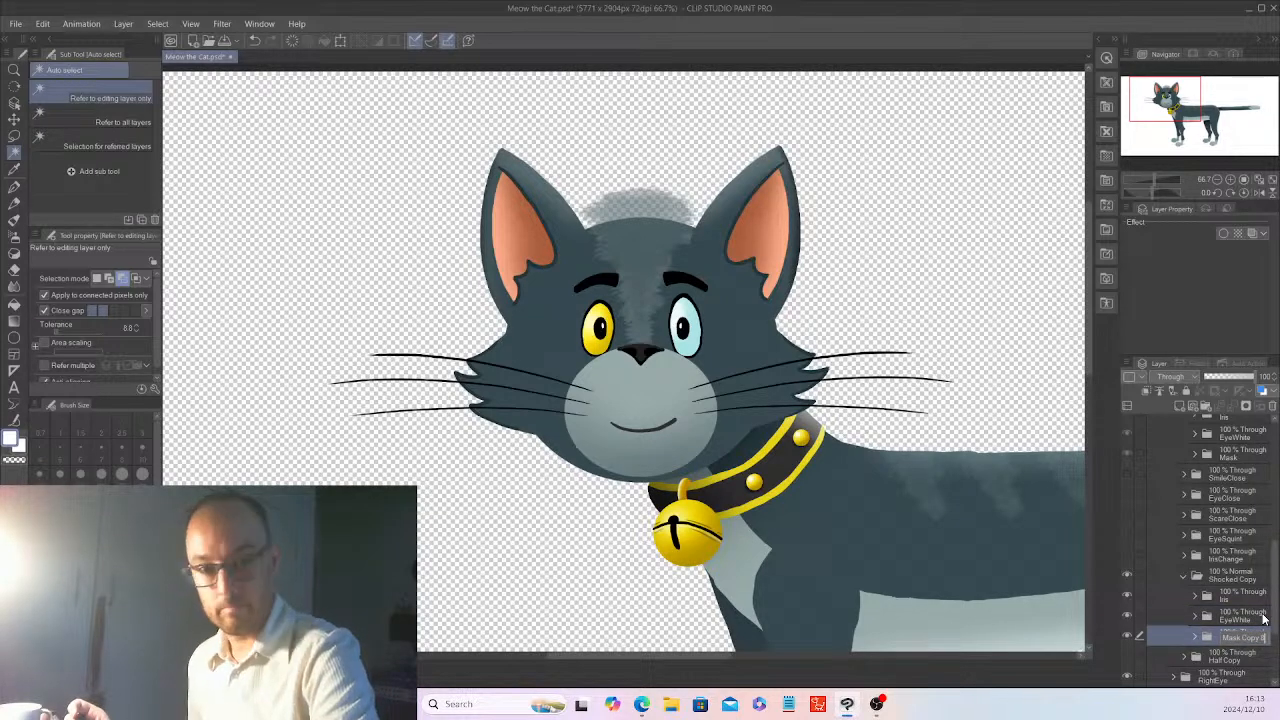
pyautogui.press('BackSpace')
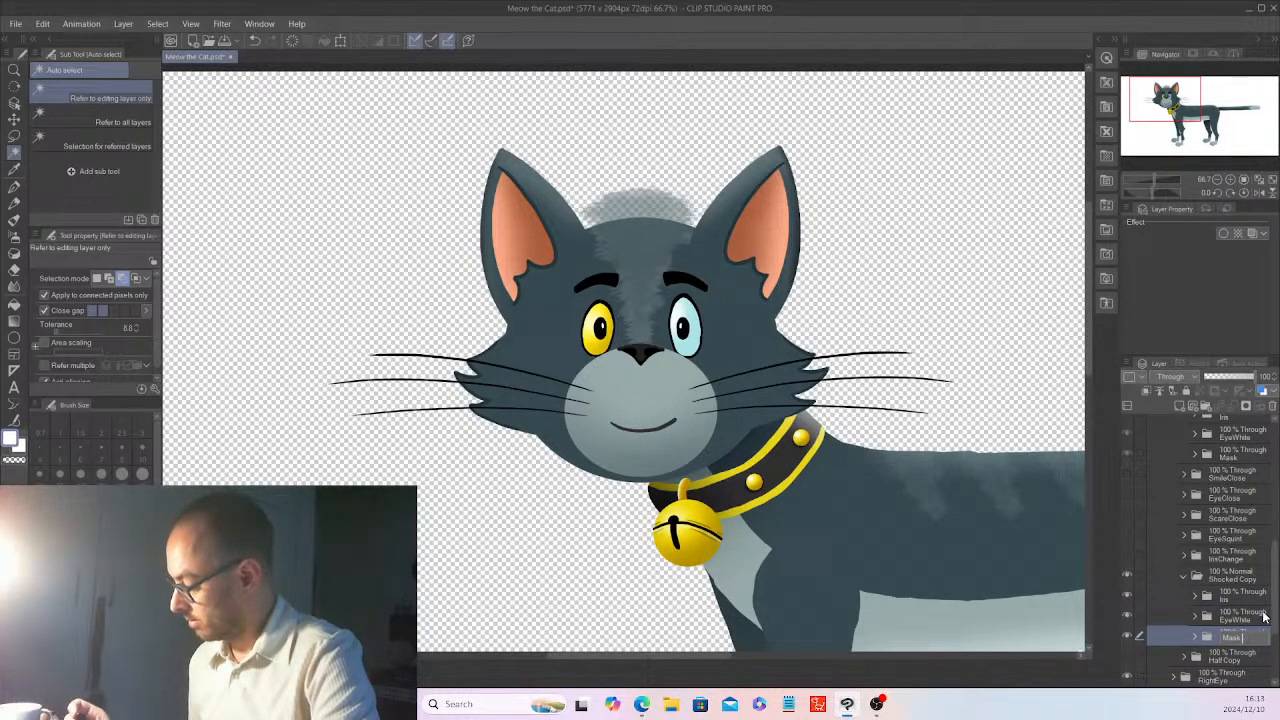
pyautogui.press('Return')
pyautogui.click(1185, 578)
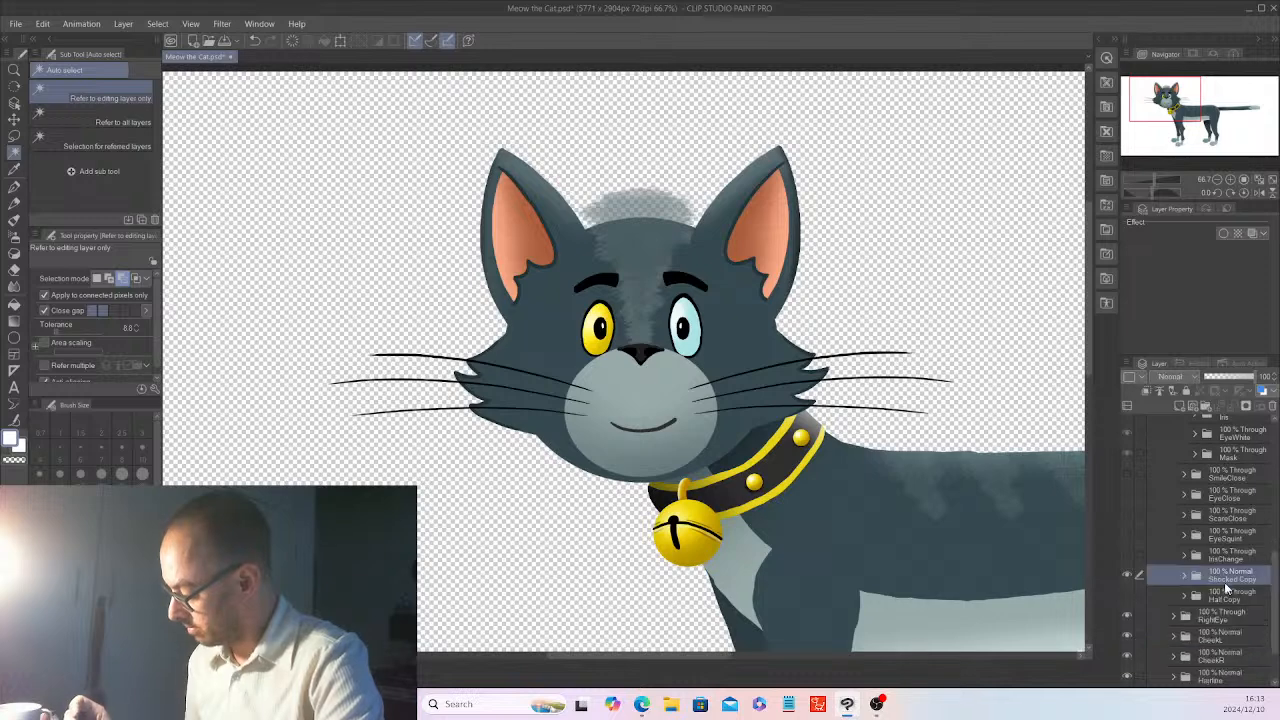
# - Show LeftEye's Normal folder and copy Layers 59, 58 and 57 plus the EyeWhite Copy layer from its EyeWhite subfolder
pyautogui.scroll(4, 1258, 568)
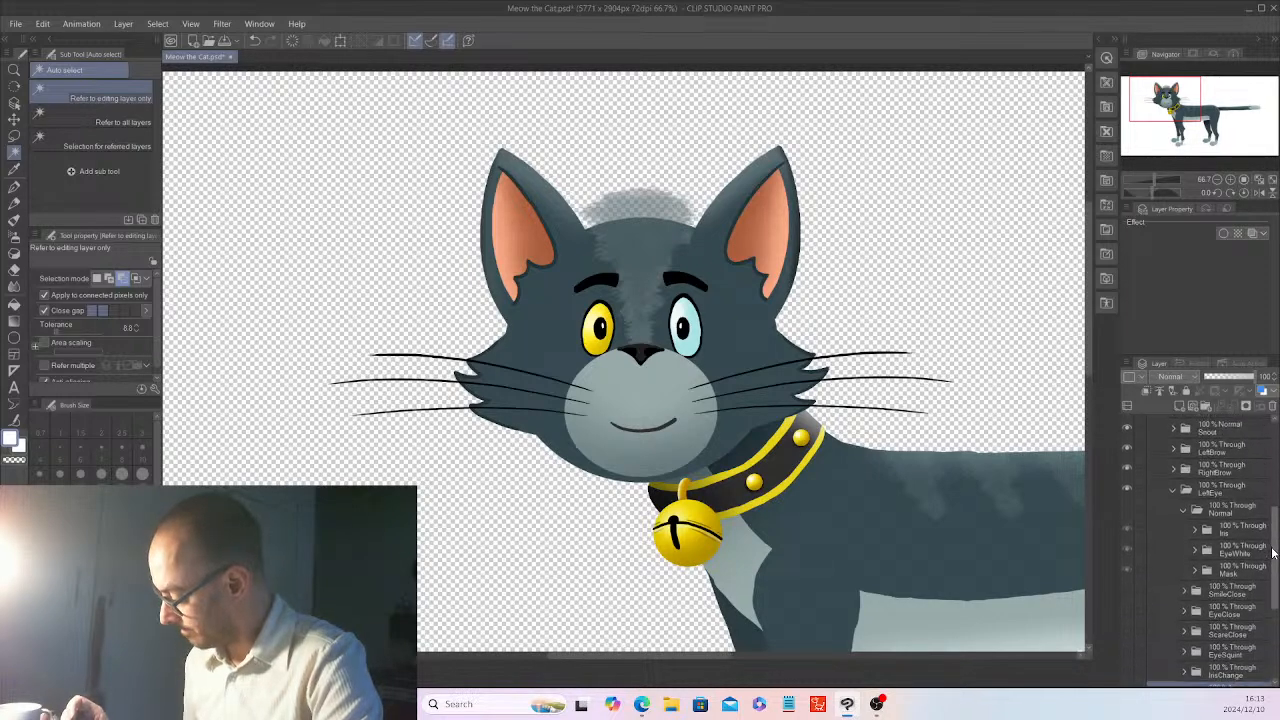
pyautogui.click(1196, 551)
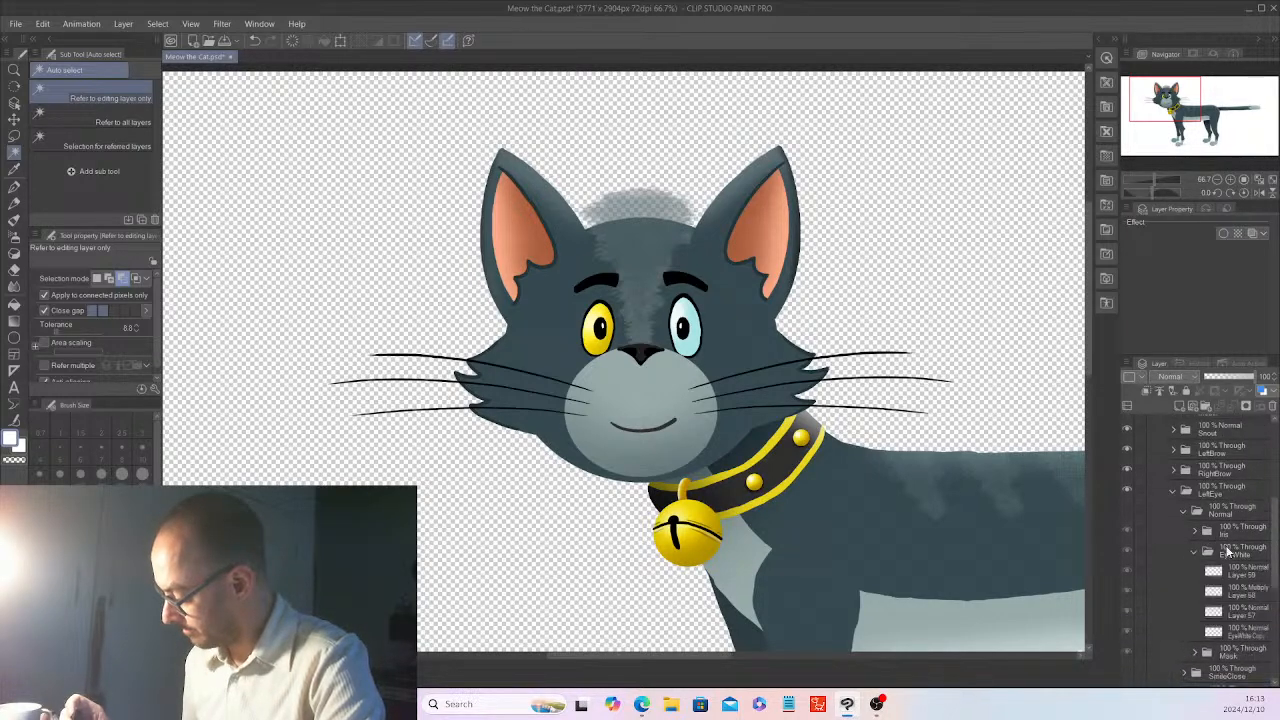
pyautogui.click(1240, 573)
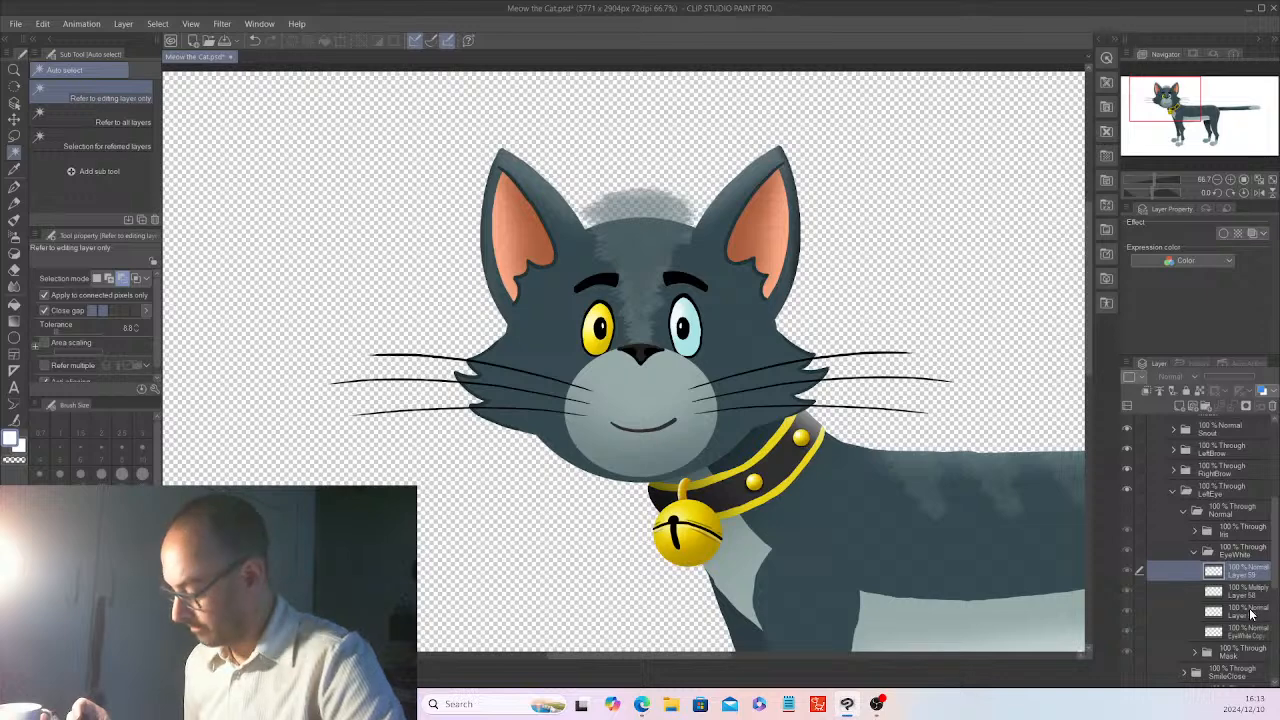
pyautogui.keyDown('shift'); pyautogui.click(1248, 614); pyautogui.keyUp('shift')
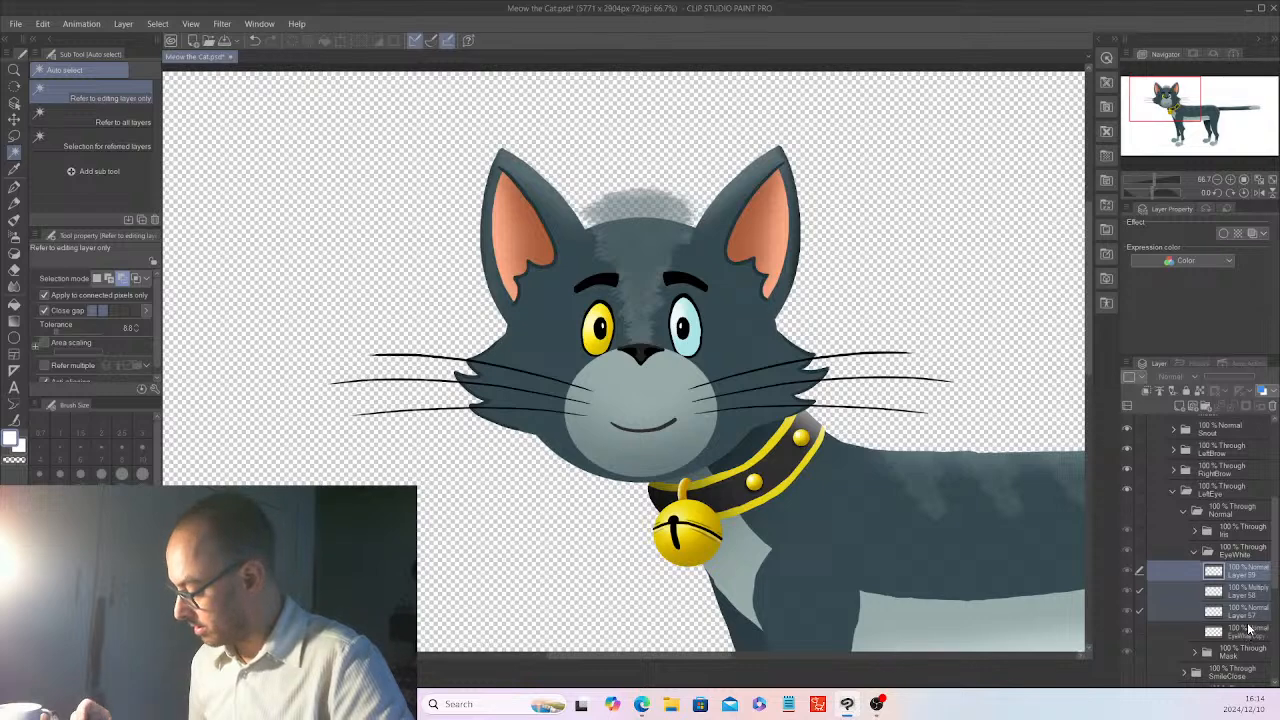
pyautogui.keyDown('shift'); pyautogui.click(1248, 629); pyautogui.keyUp('shift')
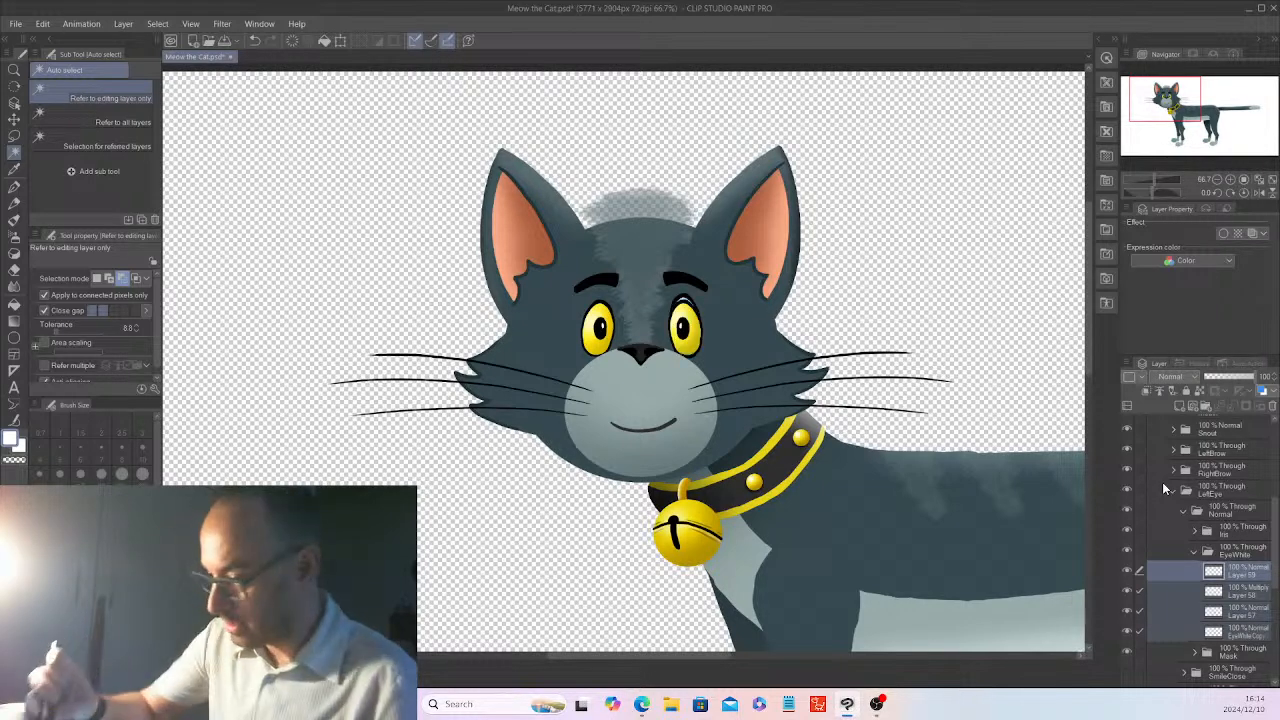
pyautogui.click(42, 23)
pyautogui.click(65, 89)
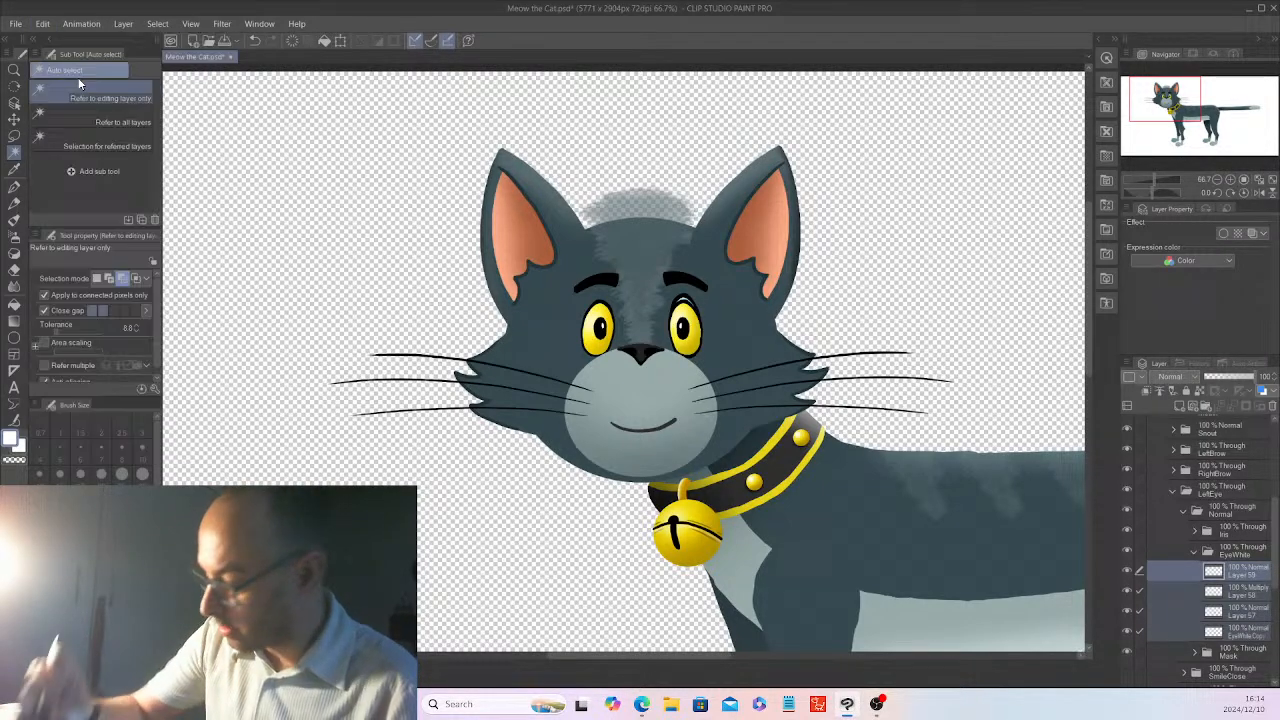
# - Collapse the Normal folder and paste the four copied eye layers into the Shocked Copy folder's EyeWhite subfolder
pyautogui.click(1195, 548)
pyautogui.click(1183, 511)
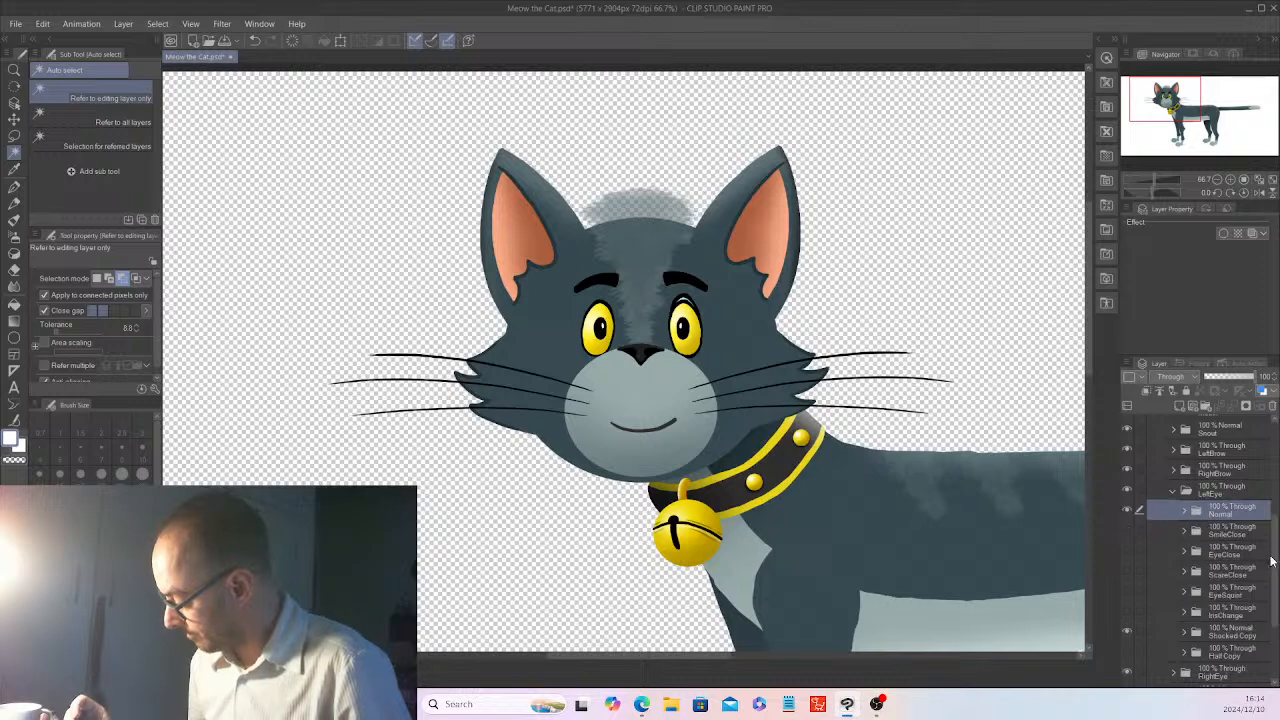
pyautogui.moveTo(1273, 560); pyautogui.dragTo(1274, 596)
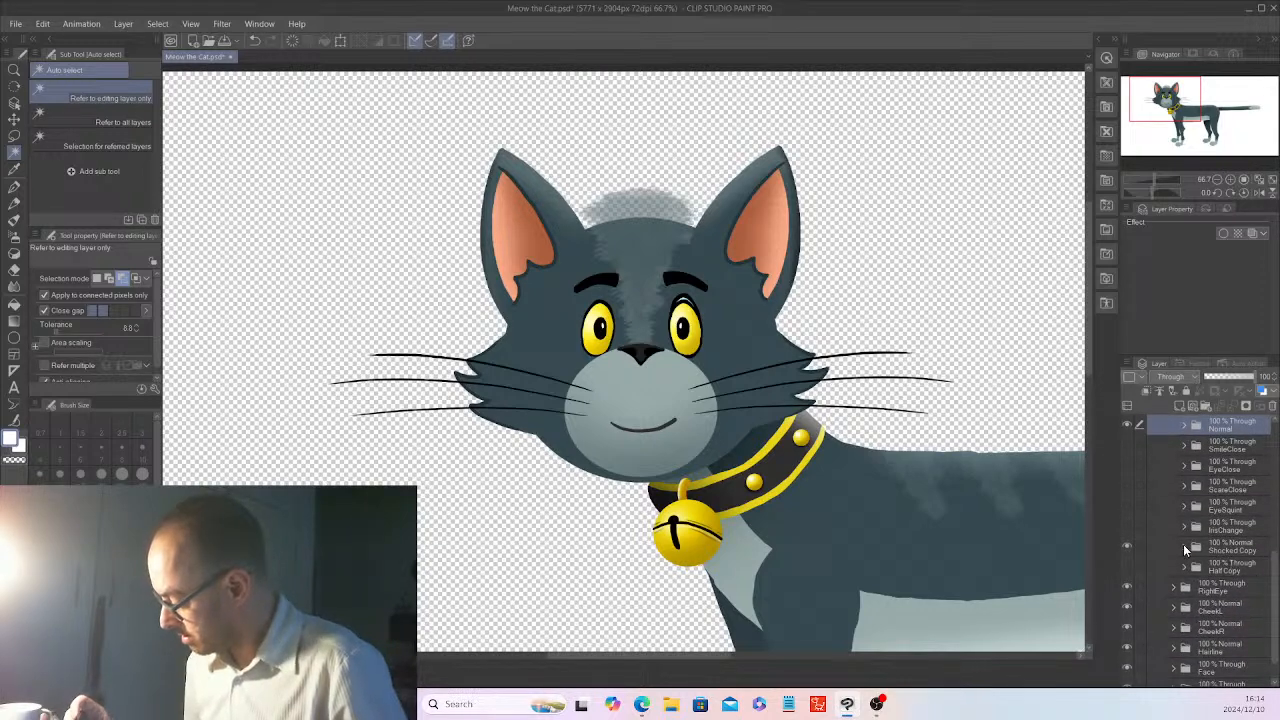
pyautogui.click(1184, 547)
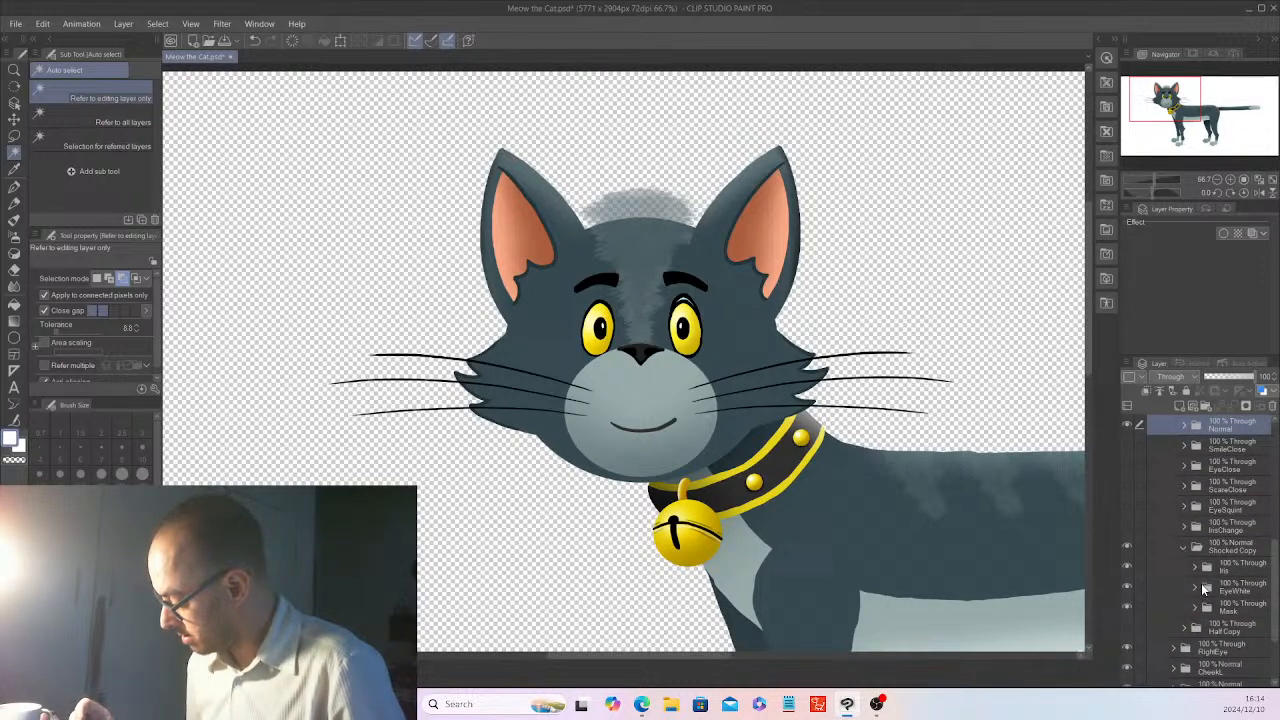
pyautogui.click(1196, 587)
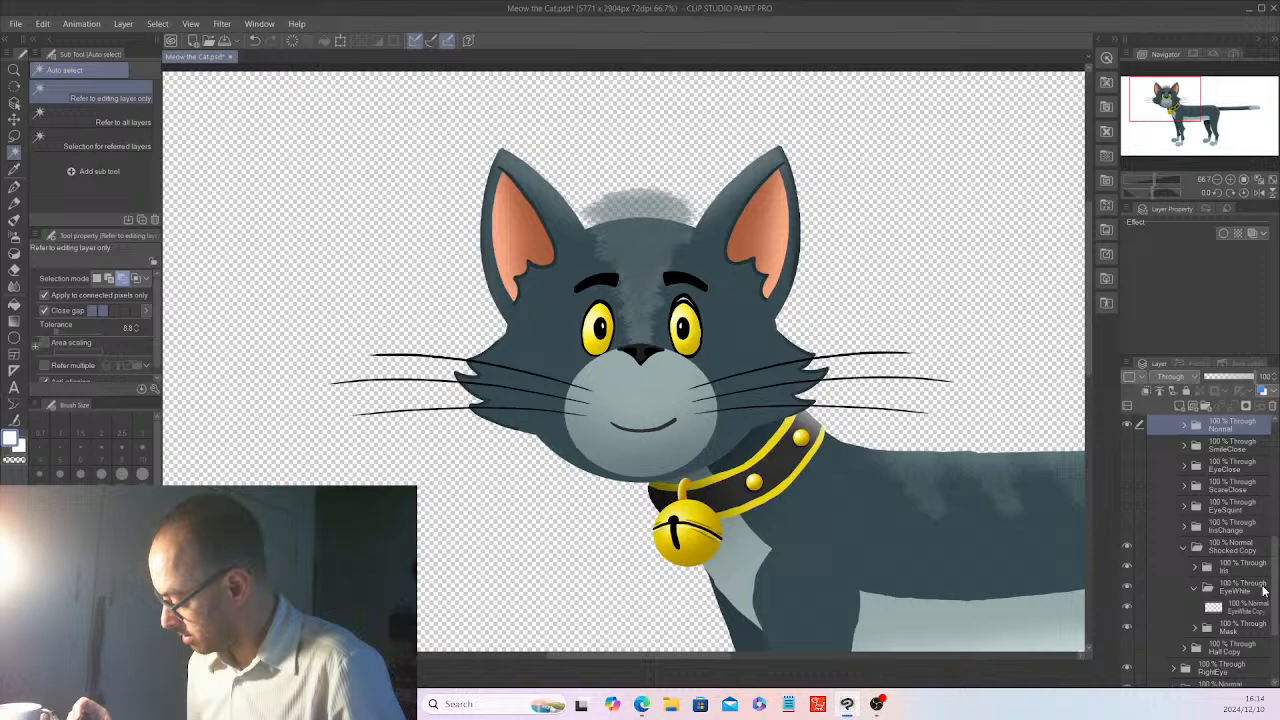
pyautogui.click(1242, 594)
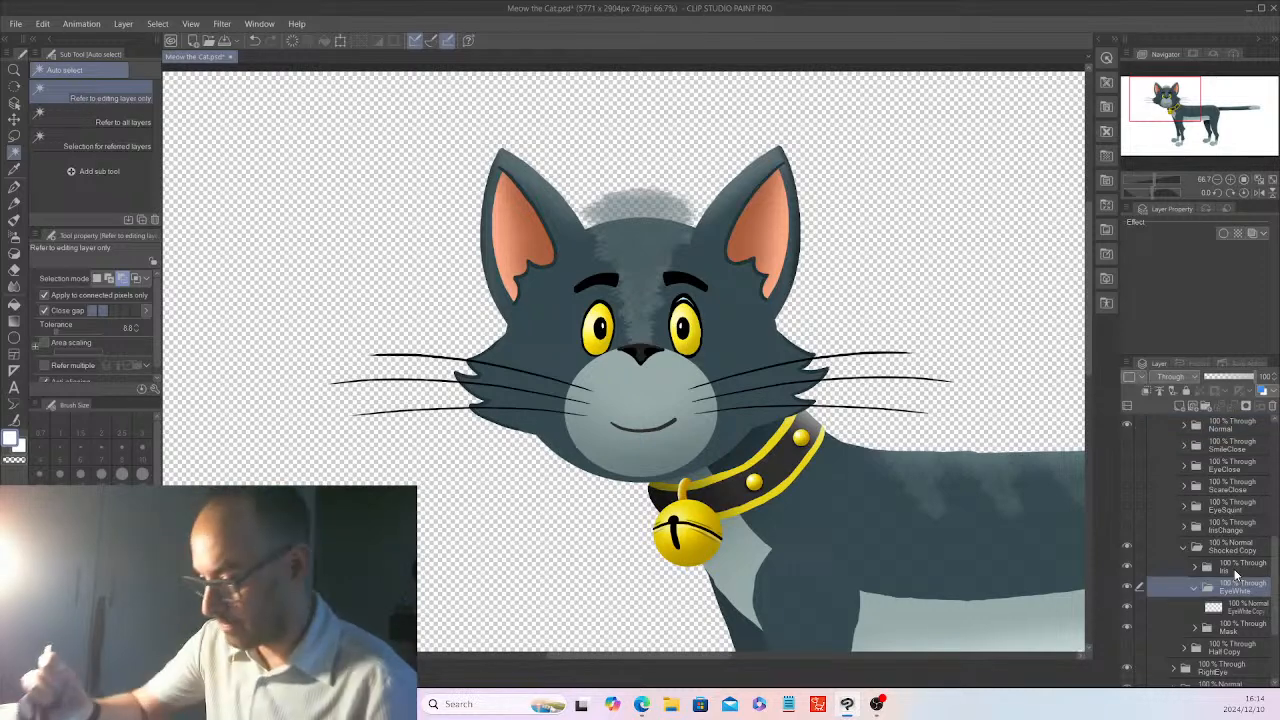
pyautogui.click(44, 27)
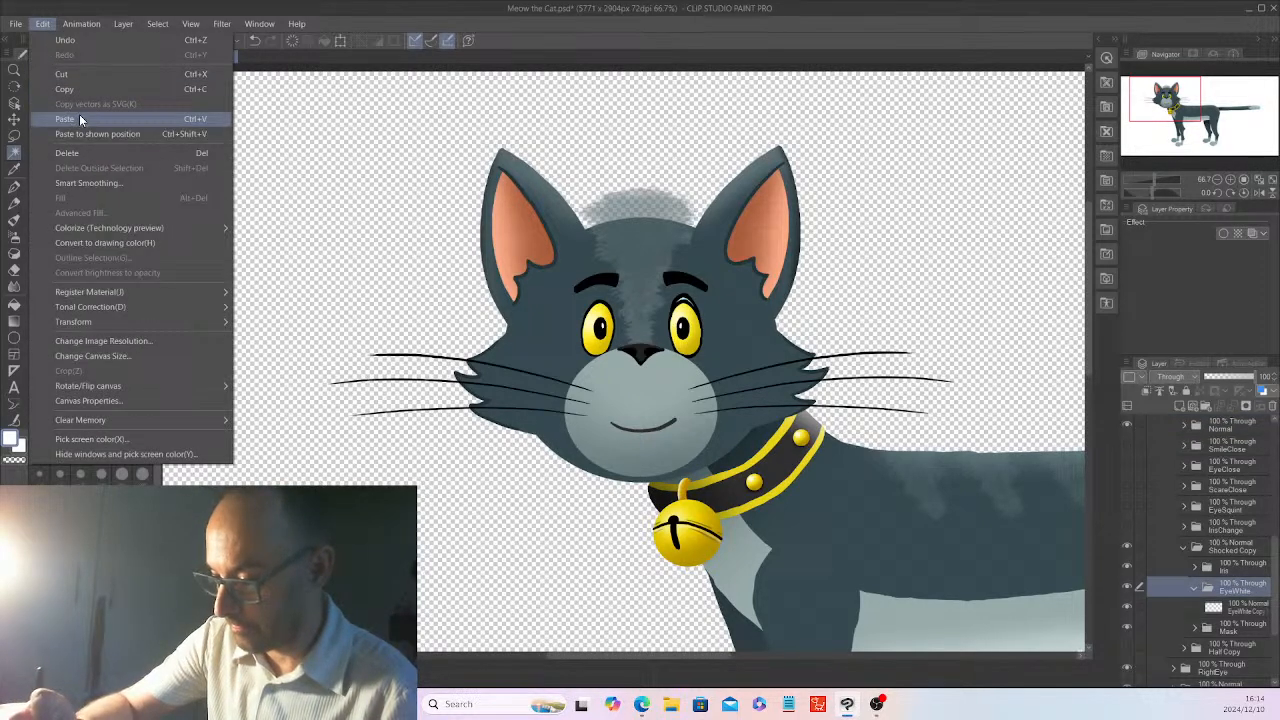
pyautogui.click(79, 114)
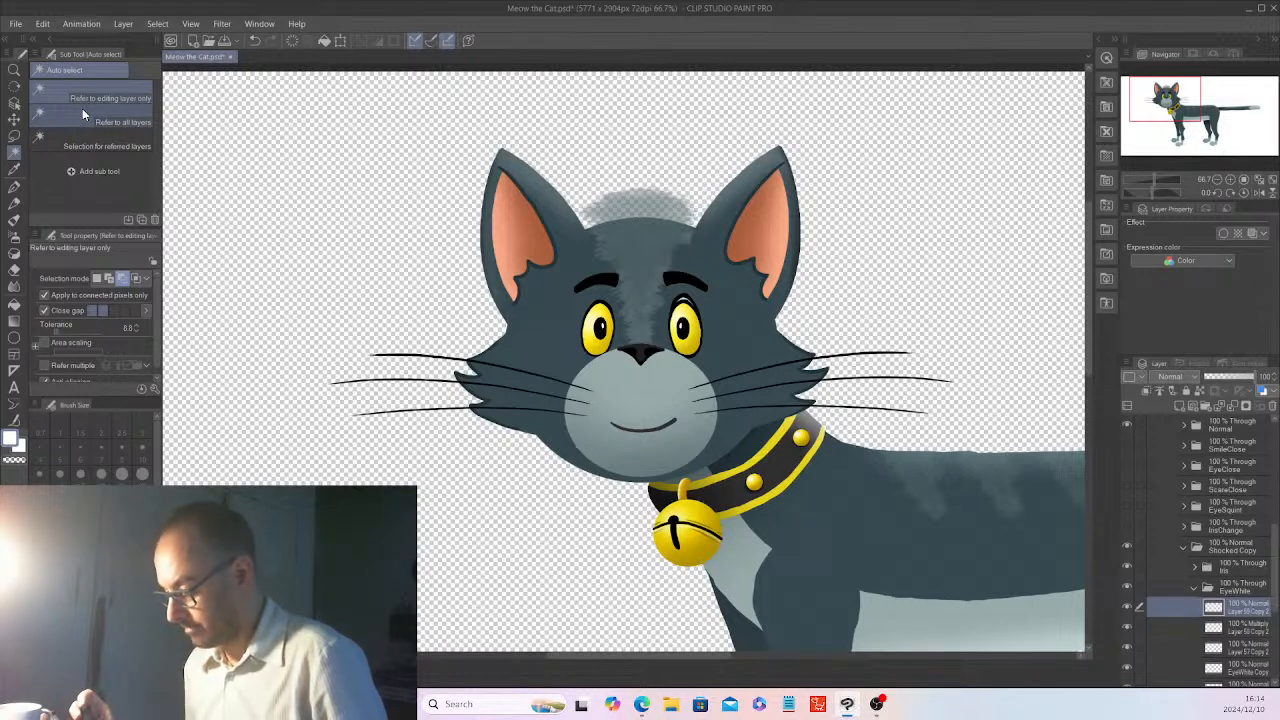
# - Select the four pasted eye layers, from Layer 59 Copy 2 down to EyeWhite Copy, in Shocked Copy's EyeWhite subfolder
pyautogui.scroll(-3, 1240, 600)
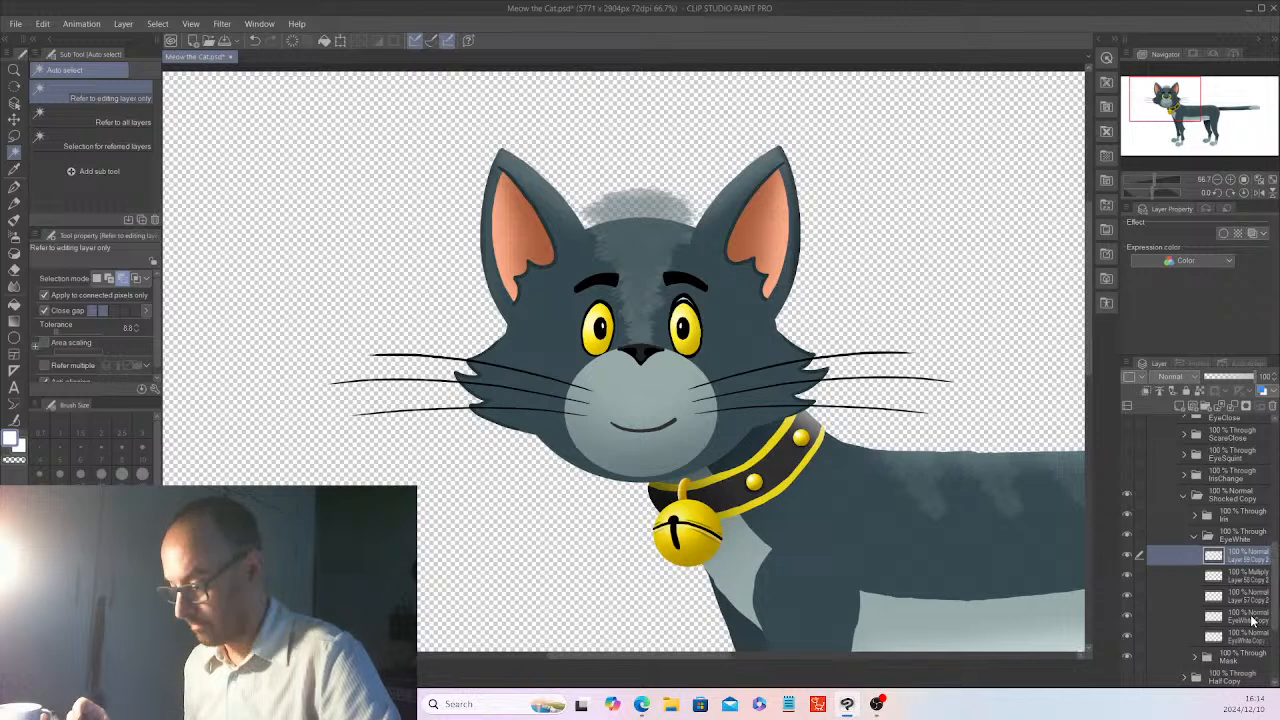
pyautogui.keyDown('shift'); pyautogui.click(1253, 617); pyautogui.keyUp('shift')
pyautogui.hotkey('ctrl', '+')
pyautogui.hotkey('ctrl', '+')
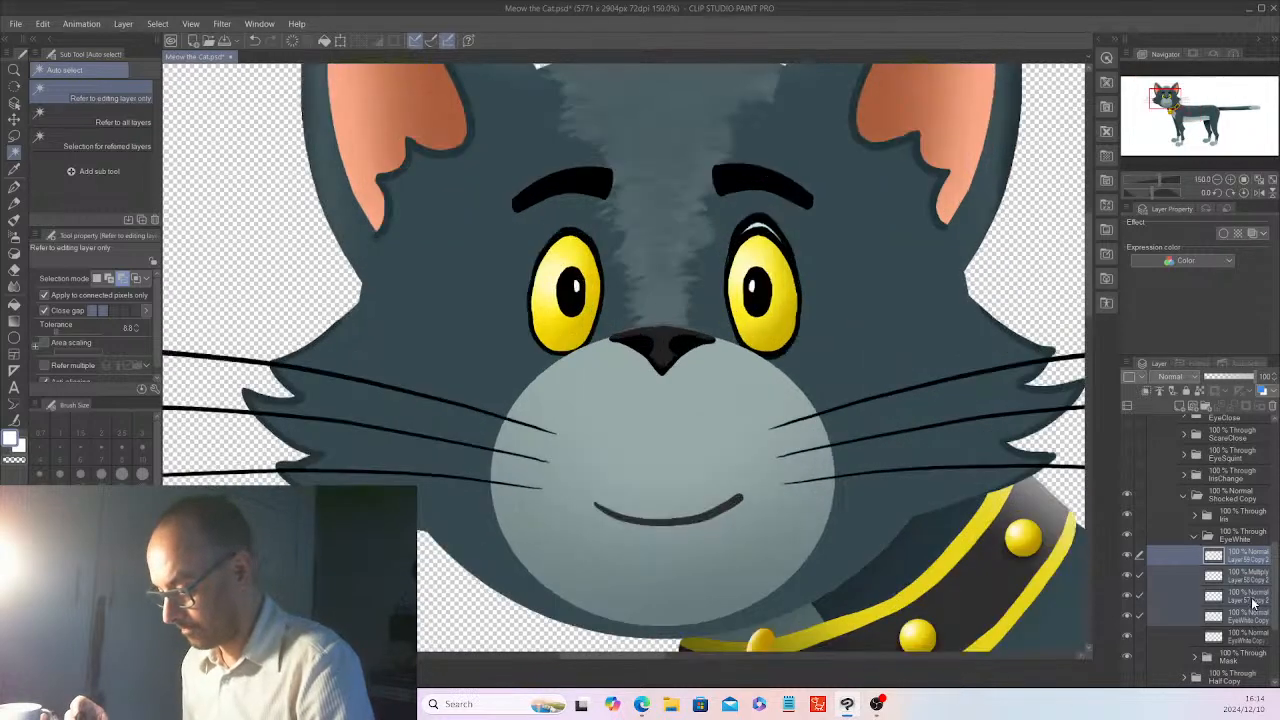
# - Try to stretch the four selected eye layers upward to 110% height and apply the transformation
pyautogui.click(340, 40)
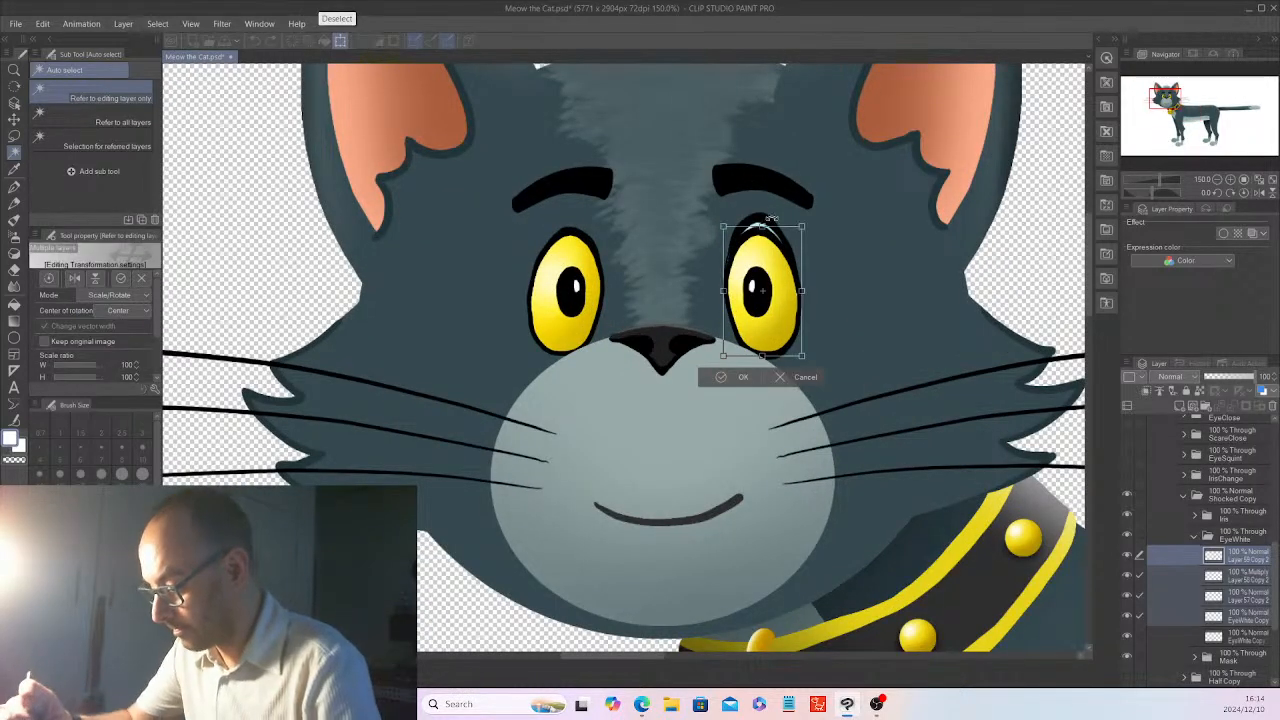
pyautogui.moveTo(762, 225); pyautogui.dragTo(768, 212)
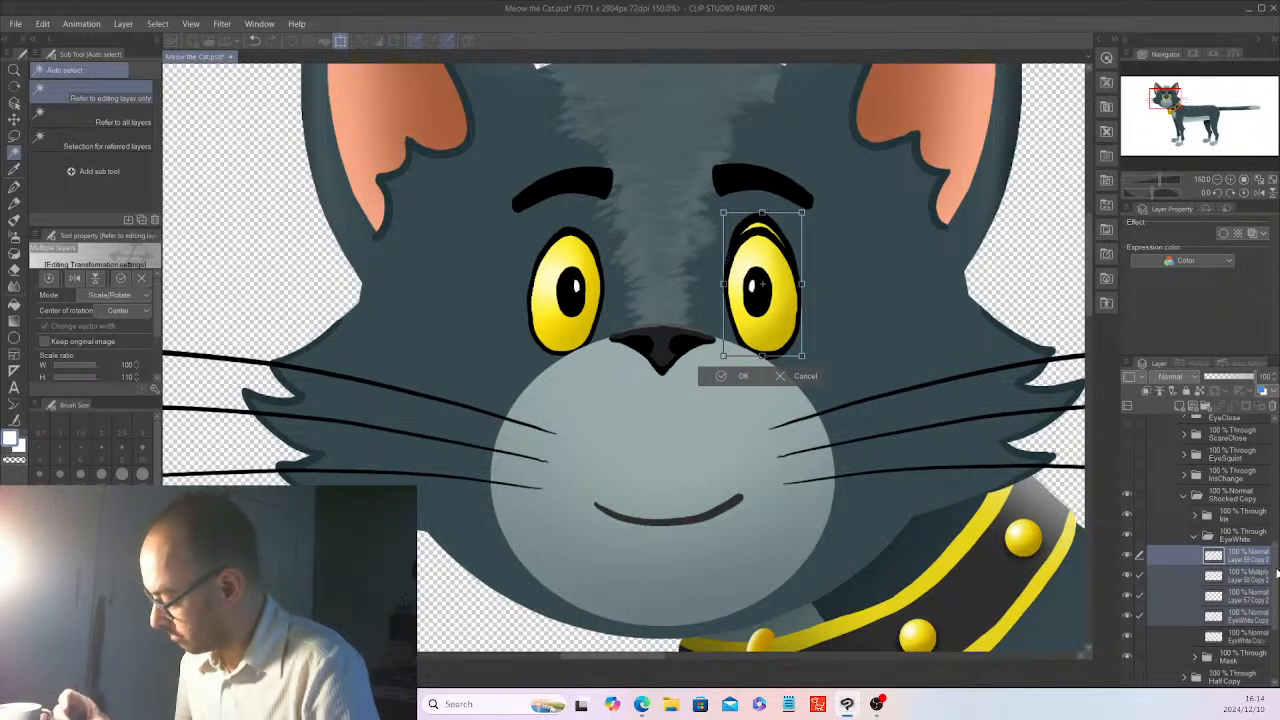
pyautogui.click(1277, 515)
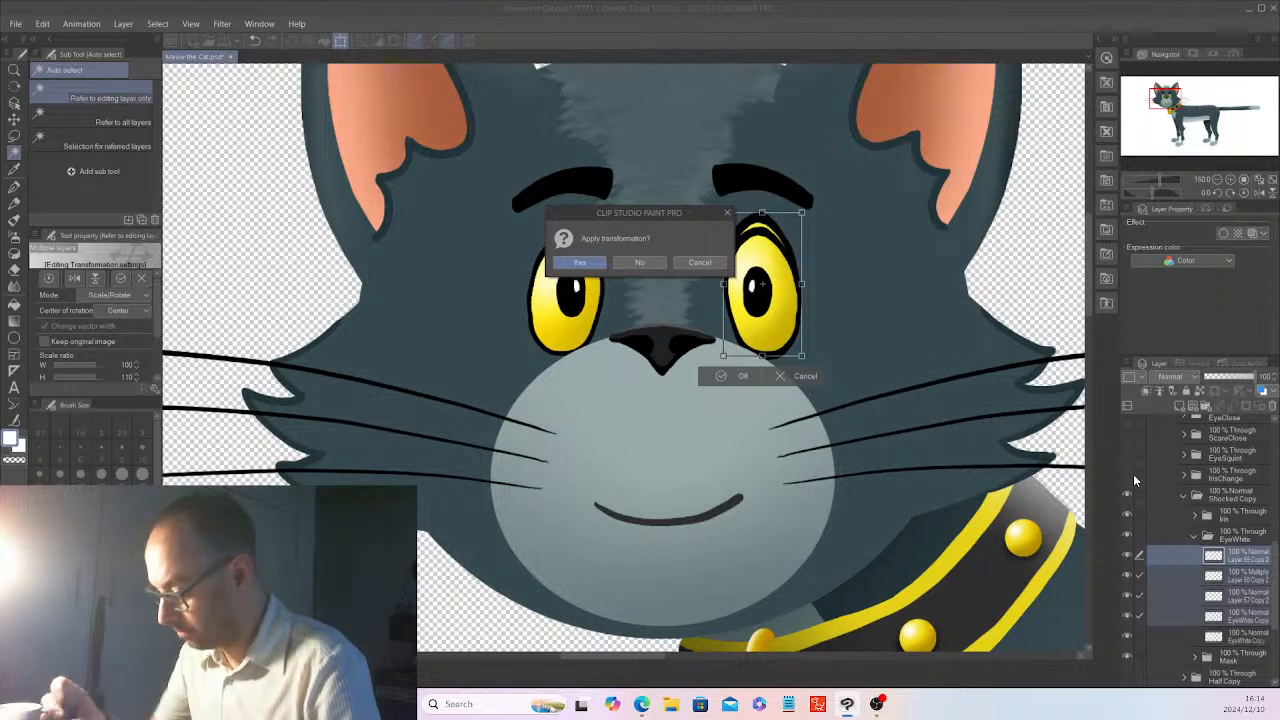
pyautogui.click(607, 259)
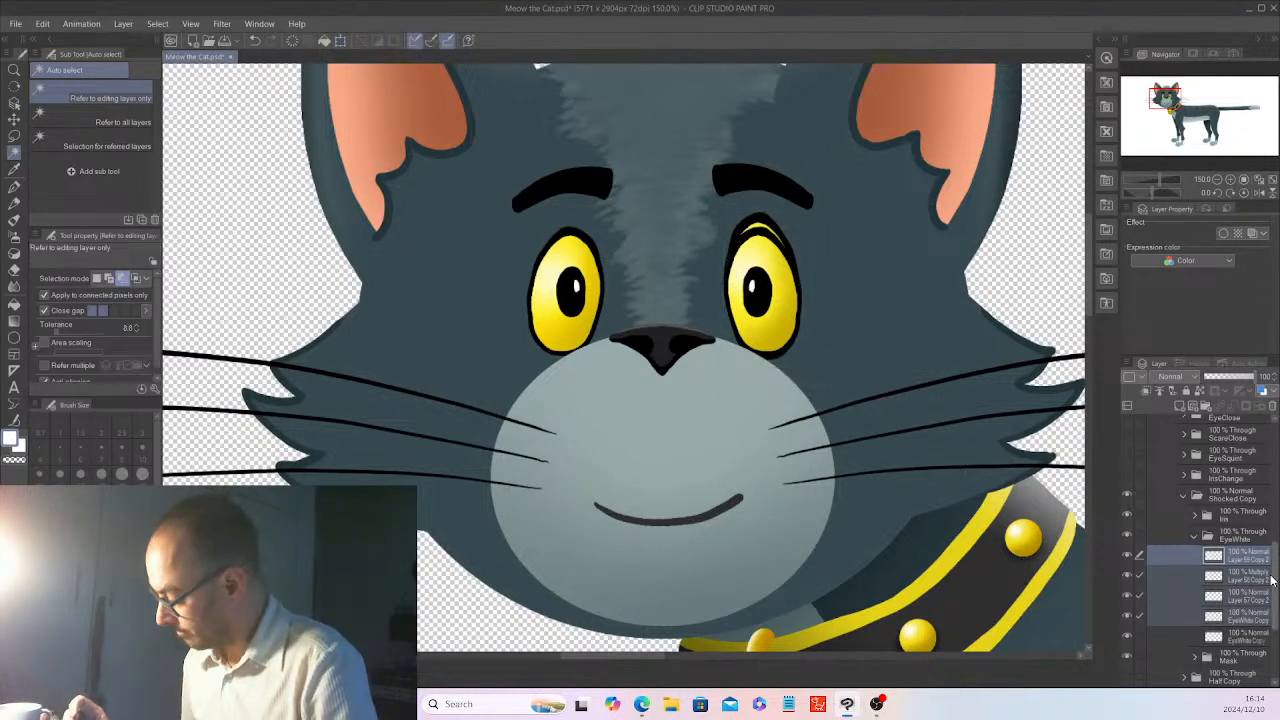
pyautogui.moveTo(1275, 577); pyautogui.dragTo(1270, 505)
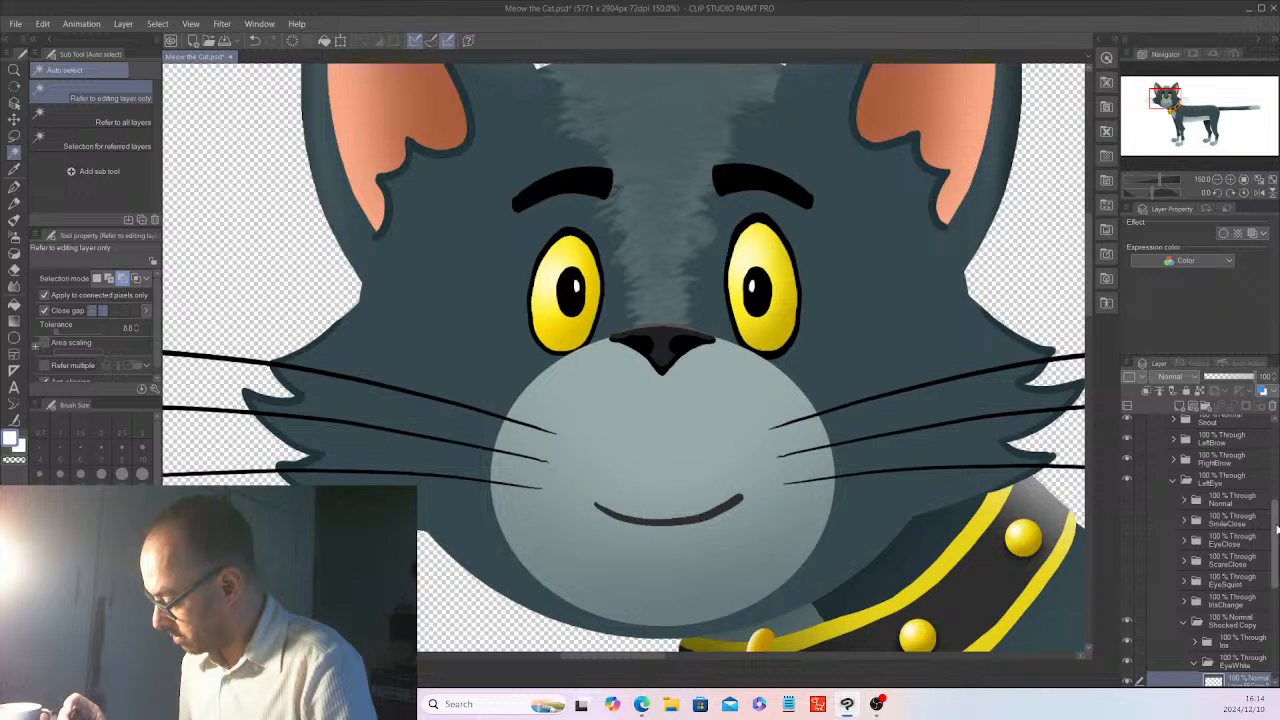
pyautogui.moveTo(1276, 530); pyautogui.dragTo(1276, 581)
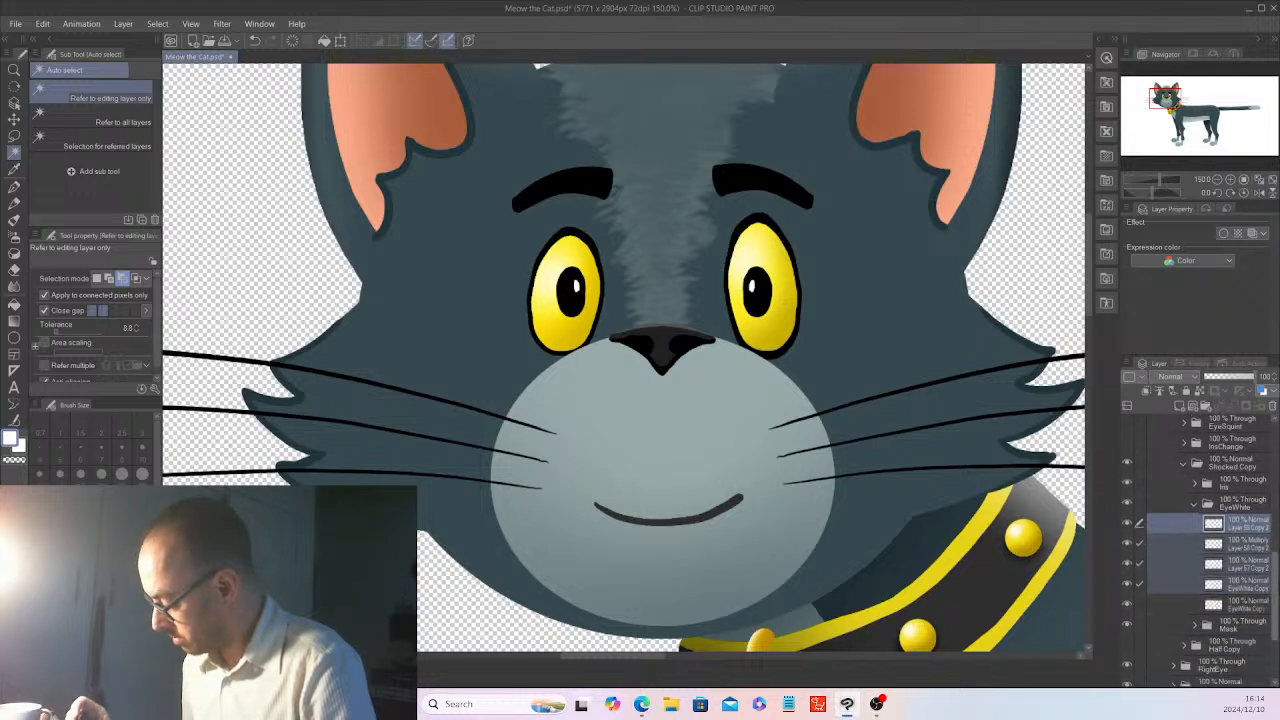
# - Stretch the selected eye layers upward and slightly downward to fit the shocked eye, and delete the old EyeWhite Copy layer beneath them
pyautogui.click(341, 41)
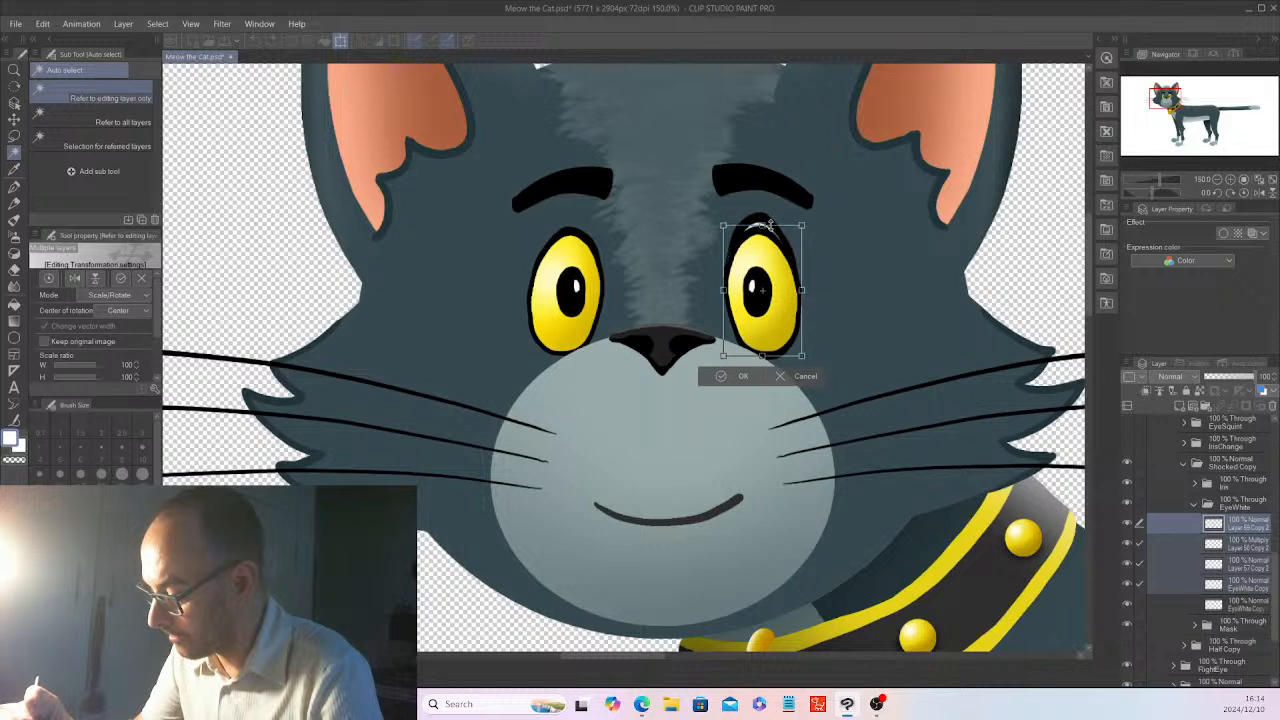
pyautogui.moveTo(768, 226); pyautogui.dragTo(791, 212)
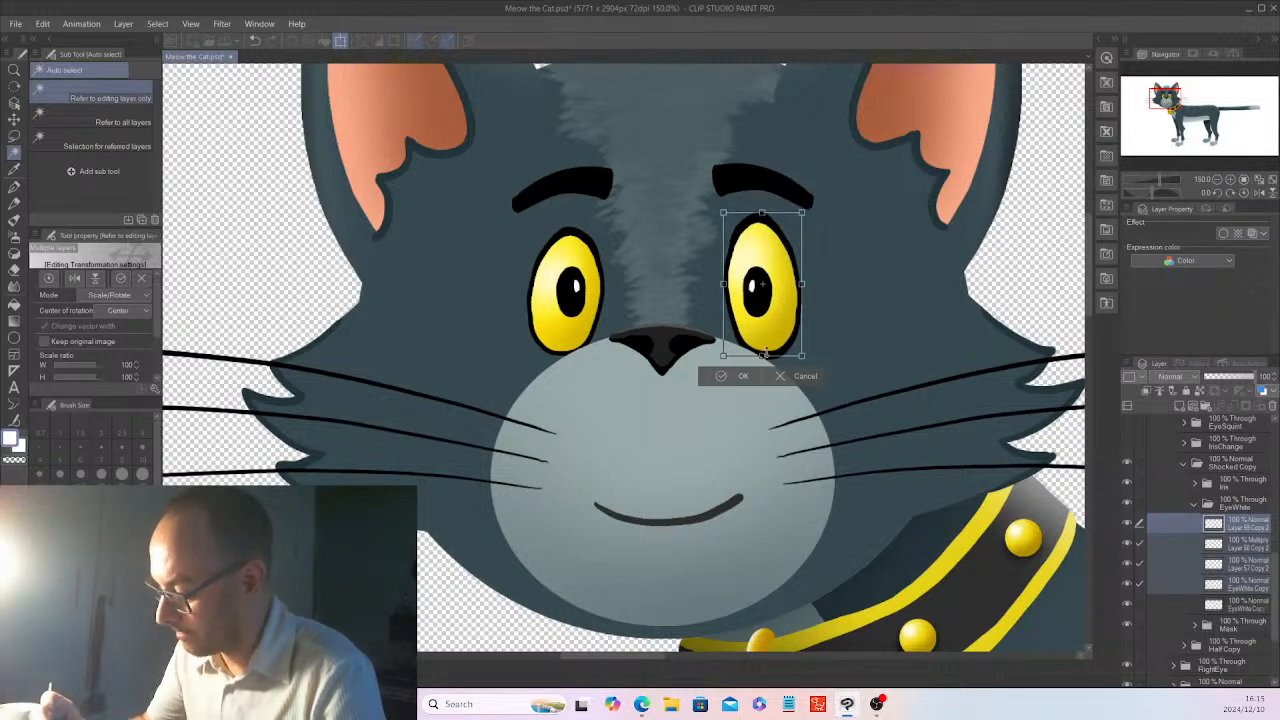
pyautogui.moveTo(766, 356); pyautogui.dragTo(765, 357)
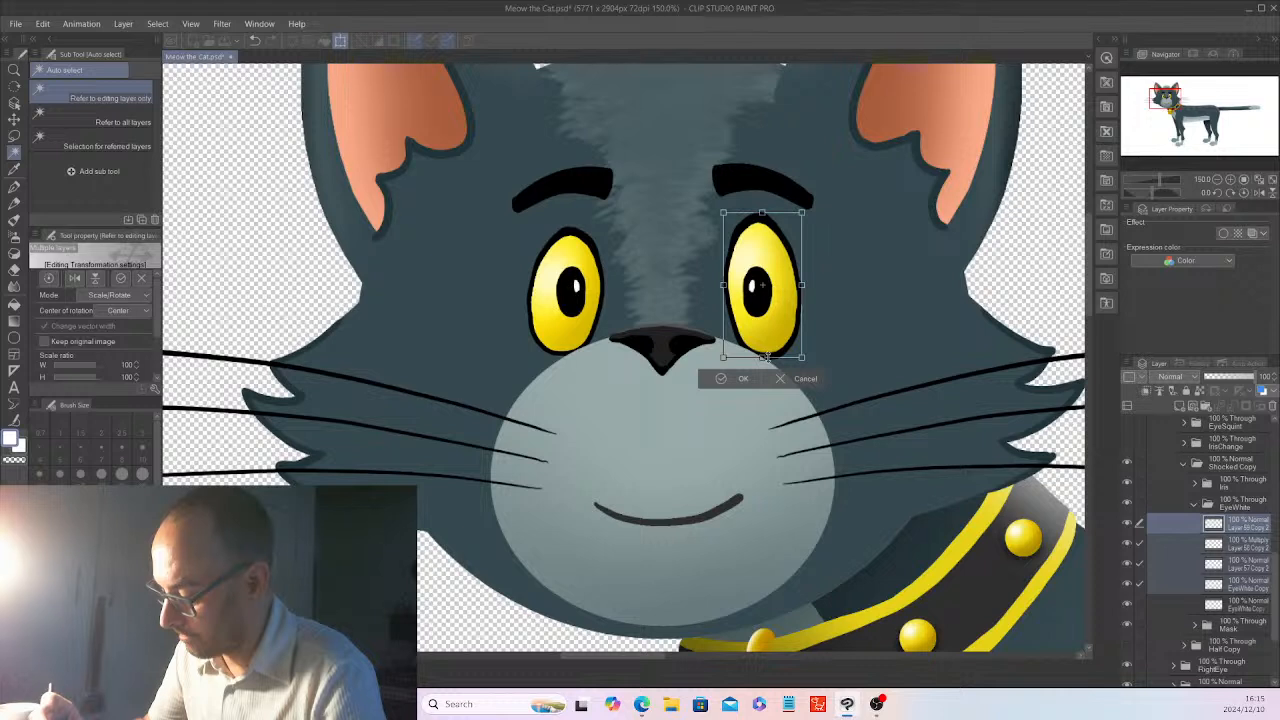
pyautogui.click(741, 376)
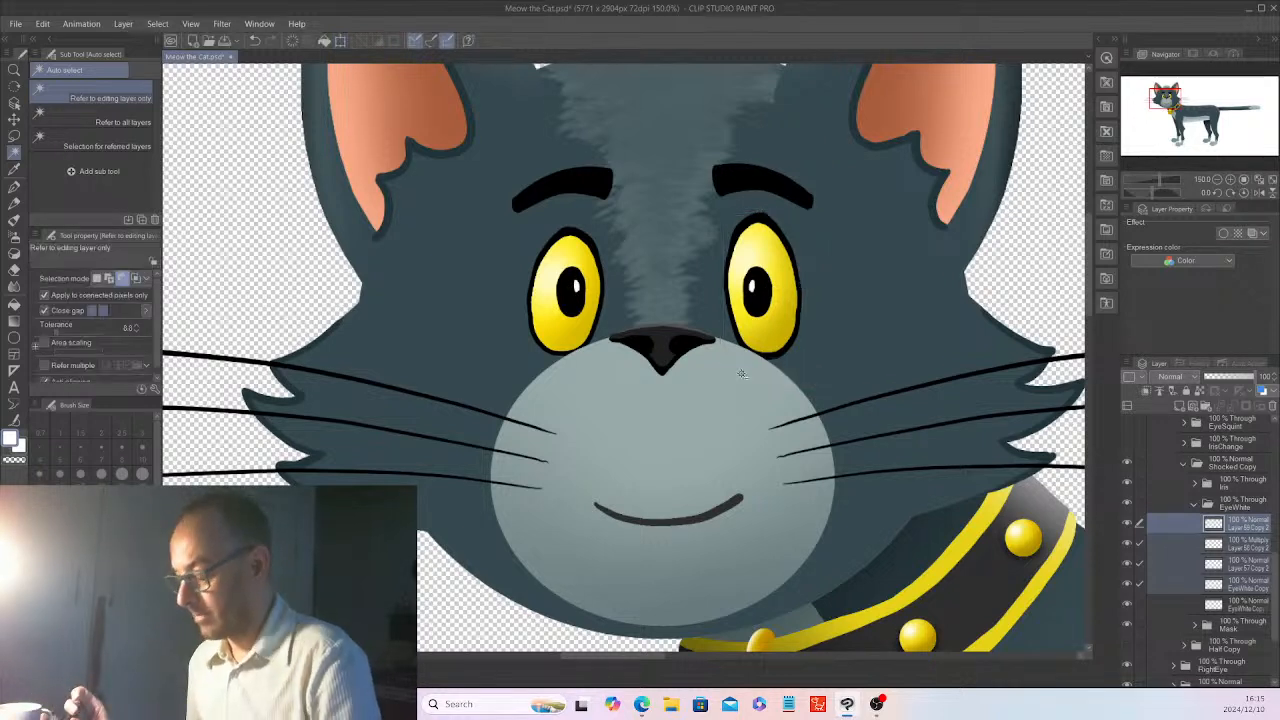
pyautogui.click(1254, 607)
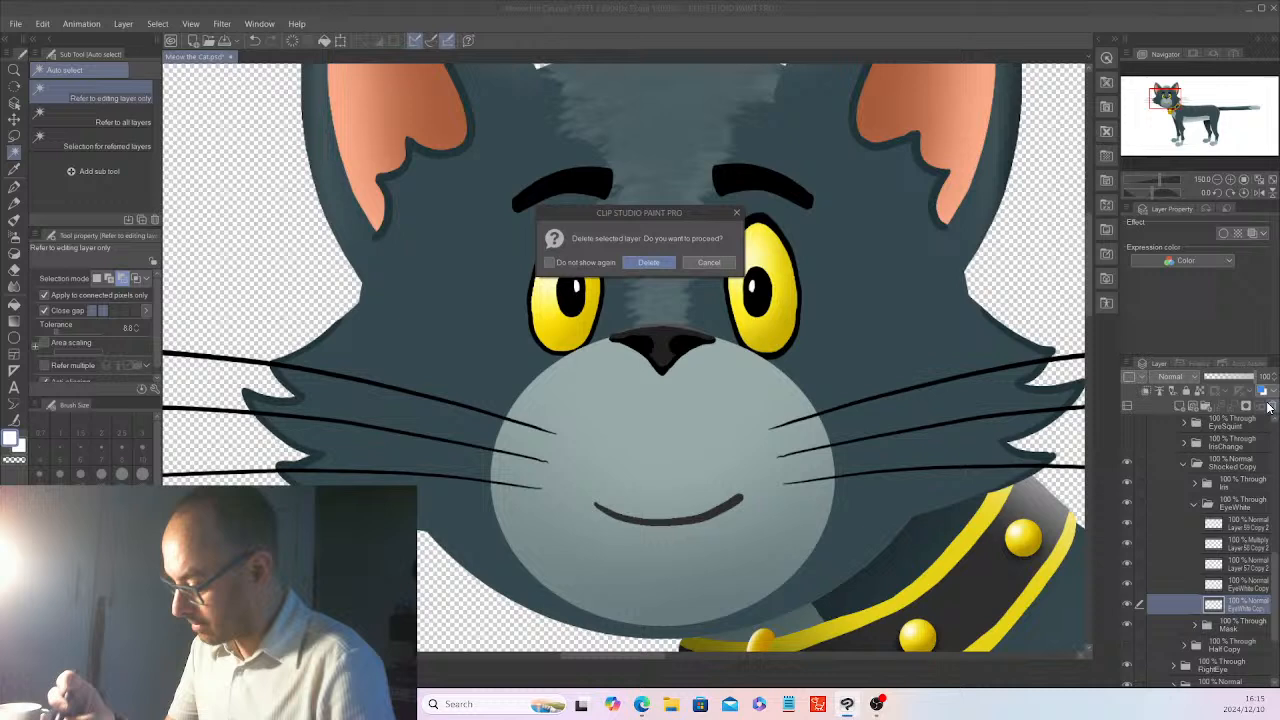
pyautogui.click(649, 262)
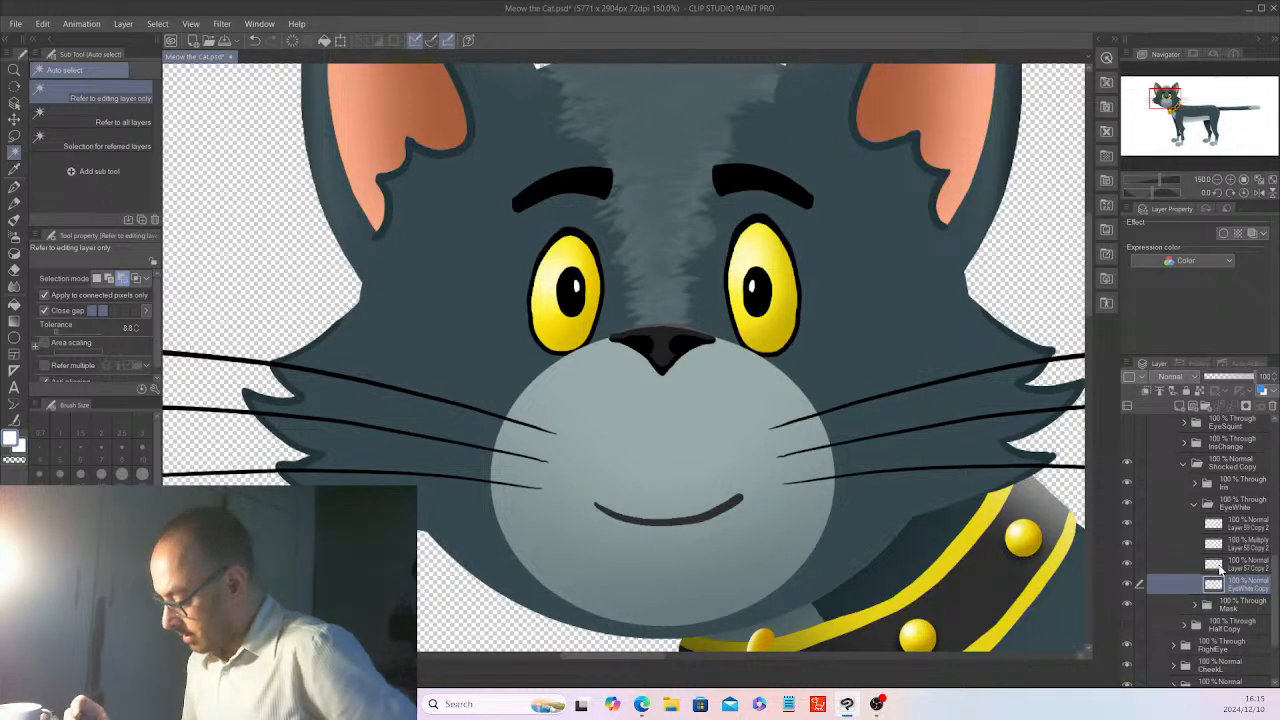
# - Auto-select the shocked eye's whole yellow area, fill it with white on the layer inside the Mask subfolder, and deselect
pyautogui.click(748, 246)
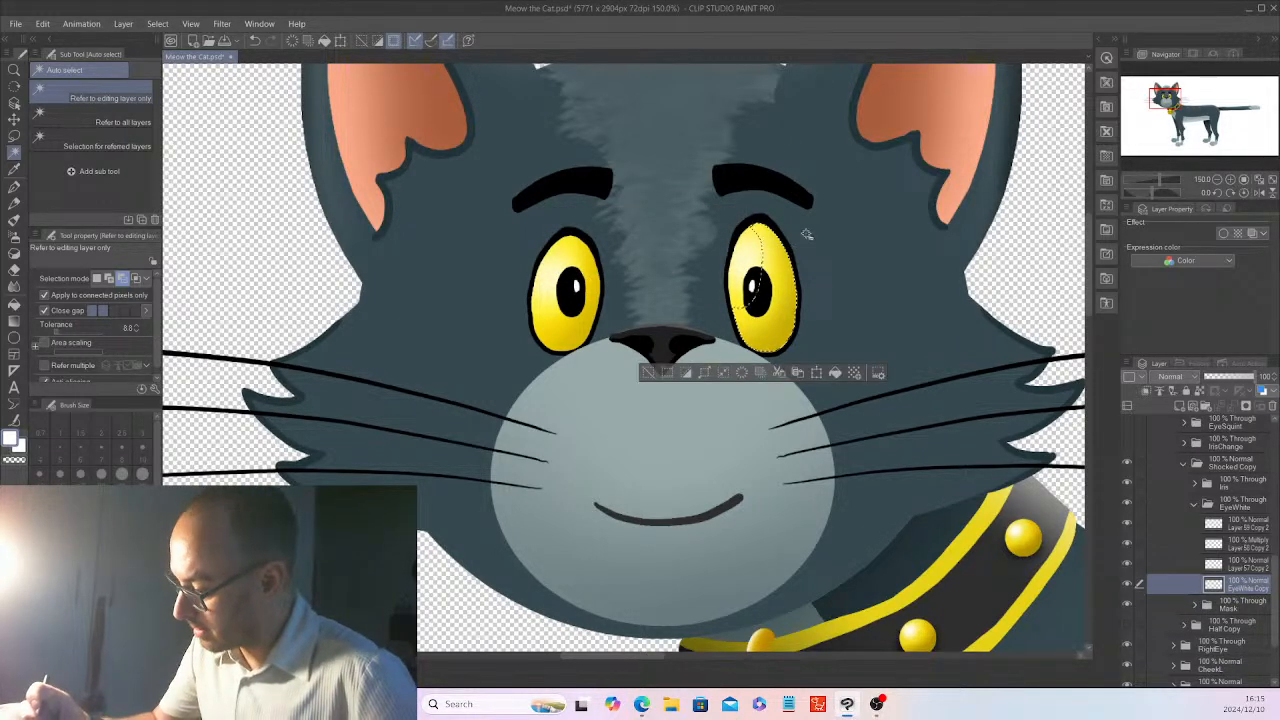
pyautogui.click(755, 232)
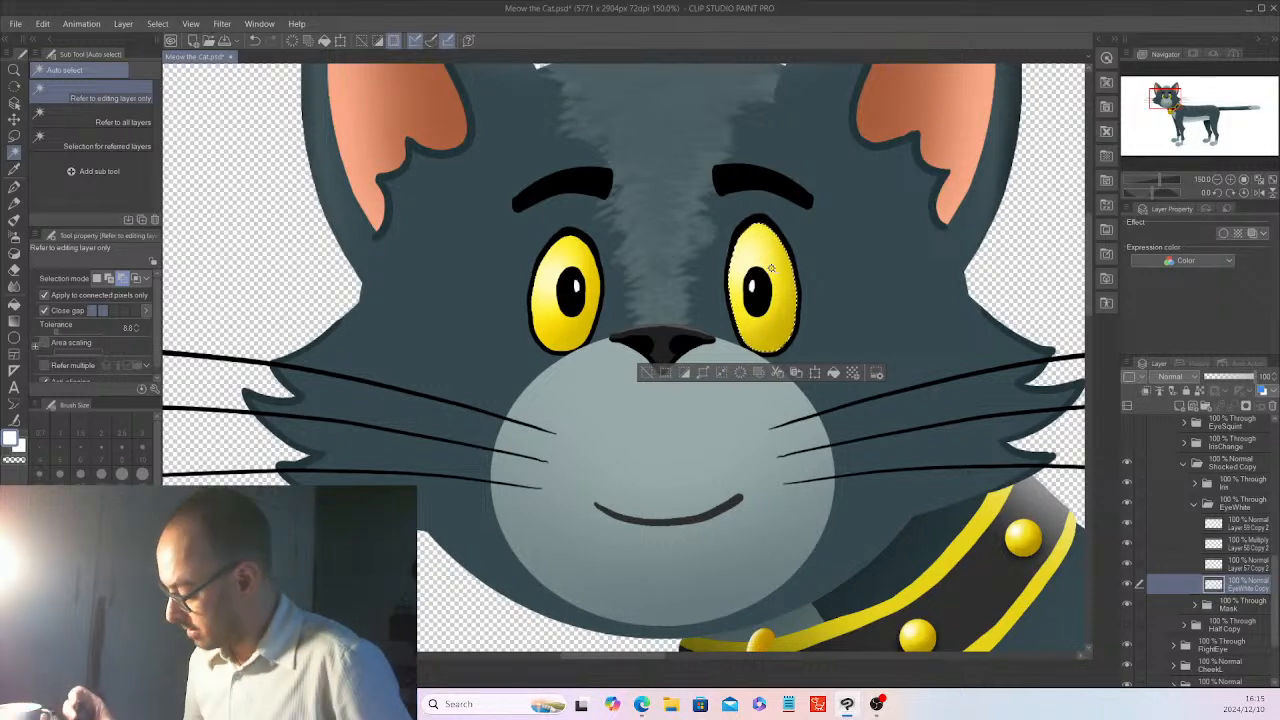
pyautogui.click(1195, 605)
pyautogui.click(1240, 625)
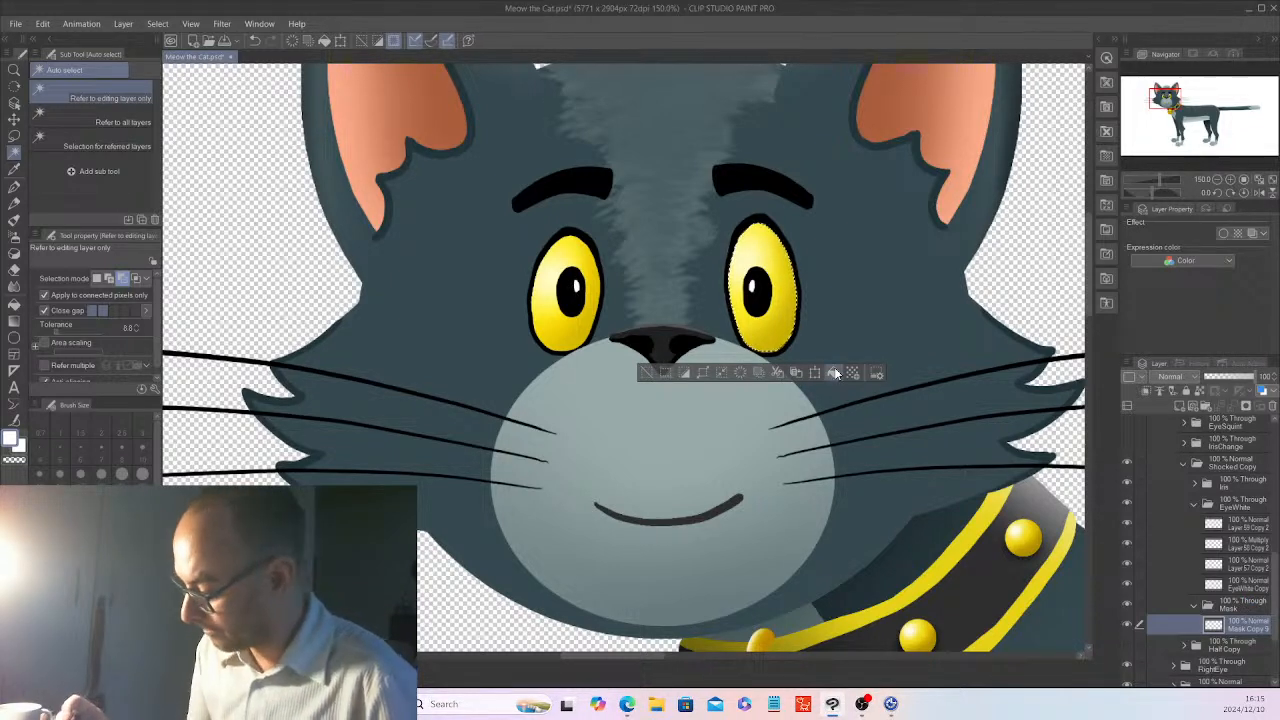
pyautogui.click(646, 371)
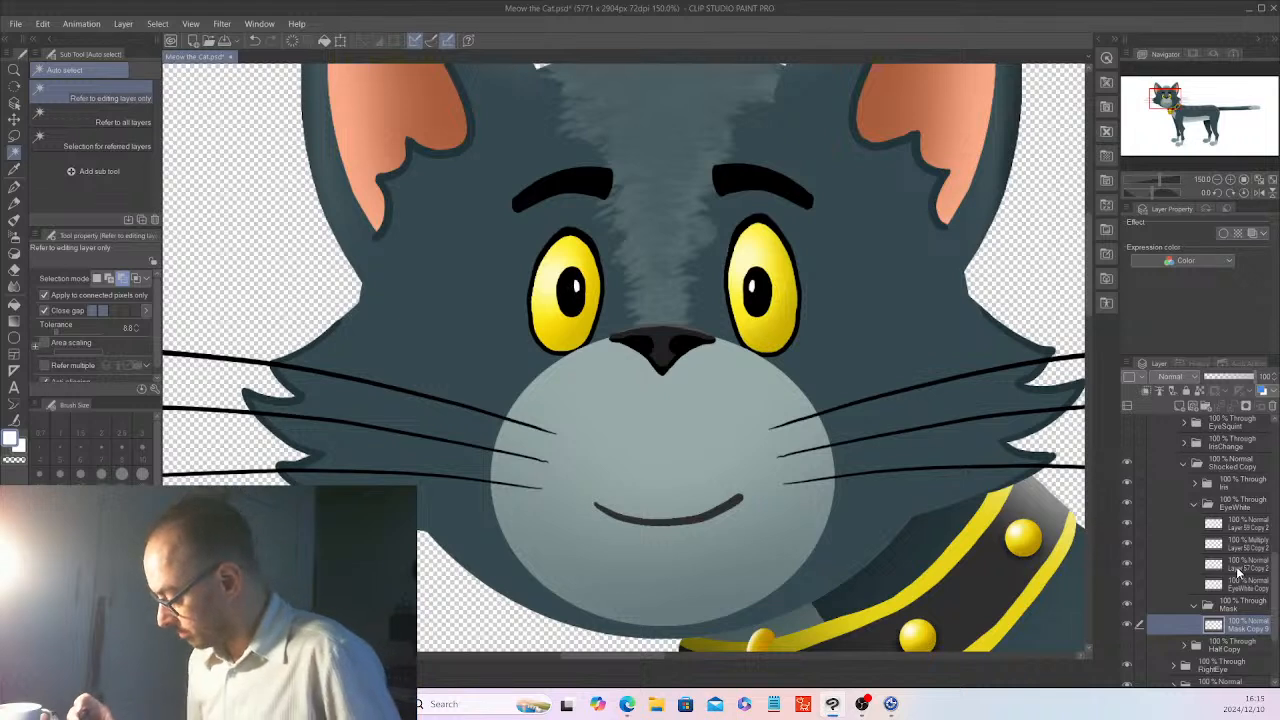
# - Check the white mask shape by briefly hiding the Iris and EyeWhite subfolders of Shocked Copy and showing them again
pyautogui.click(1127, 481)
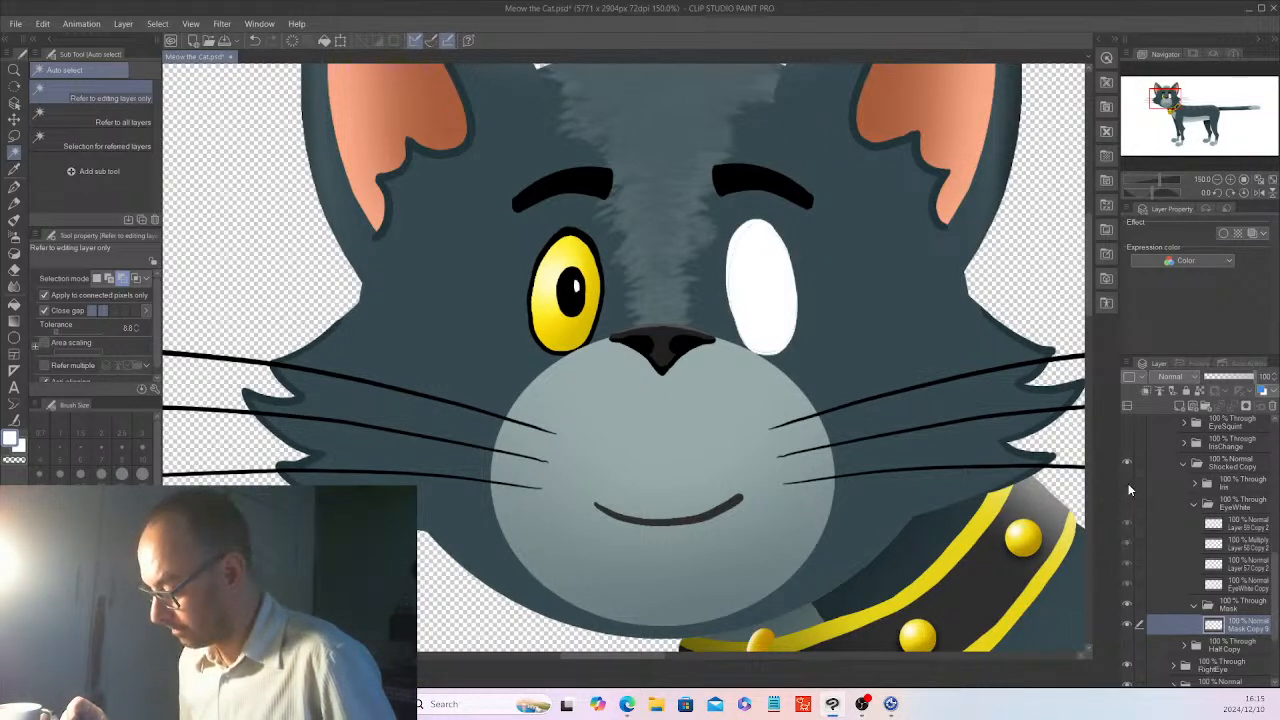
pyautogui.click(1128, 482)
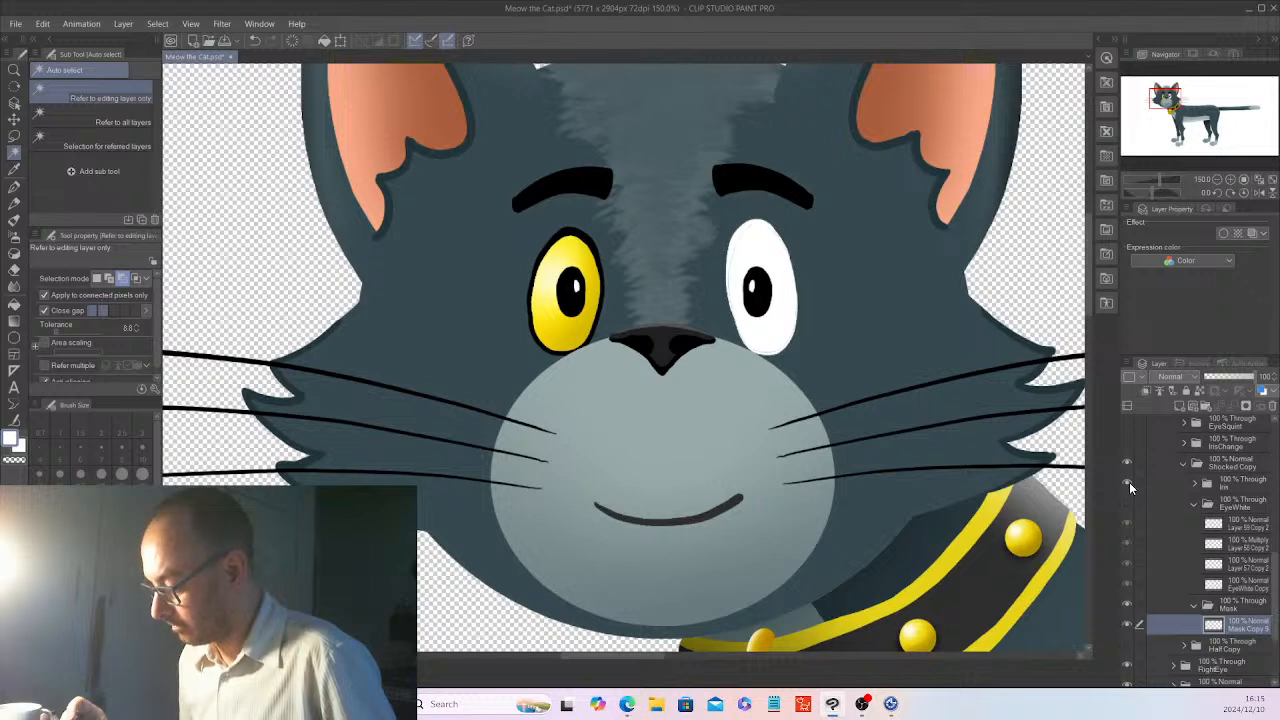
pyautogui.click(1127, 501)
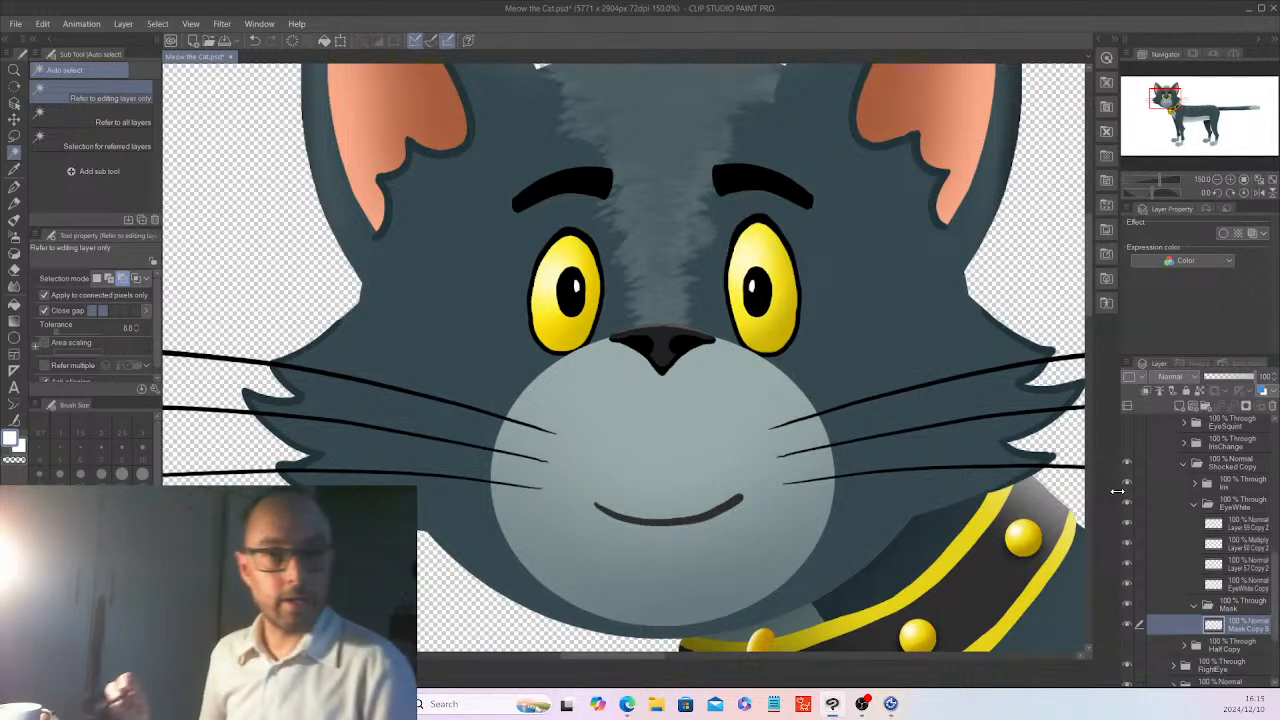
# - Collapse the EyeWhite and Mask subfolders and the Shocked Copy folder
pyautogui.click(1193, 503)
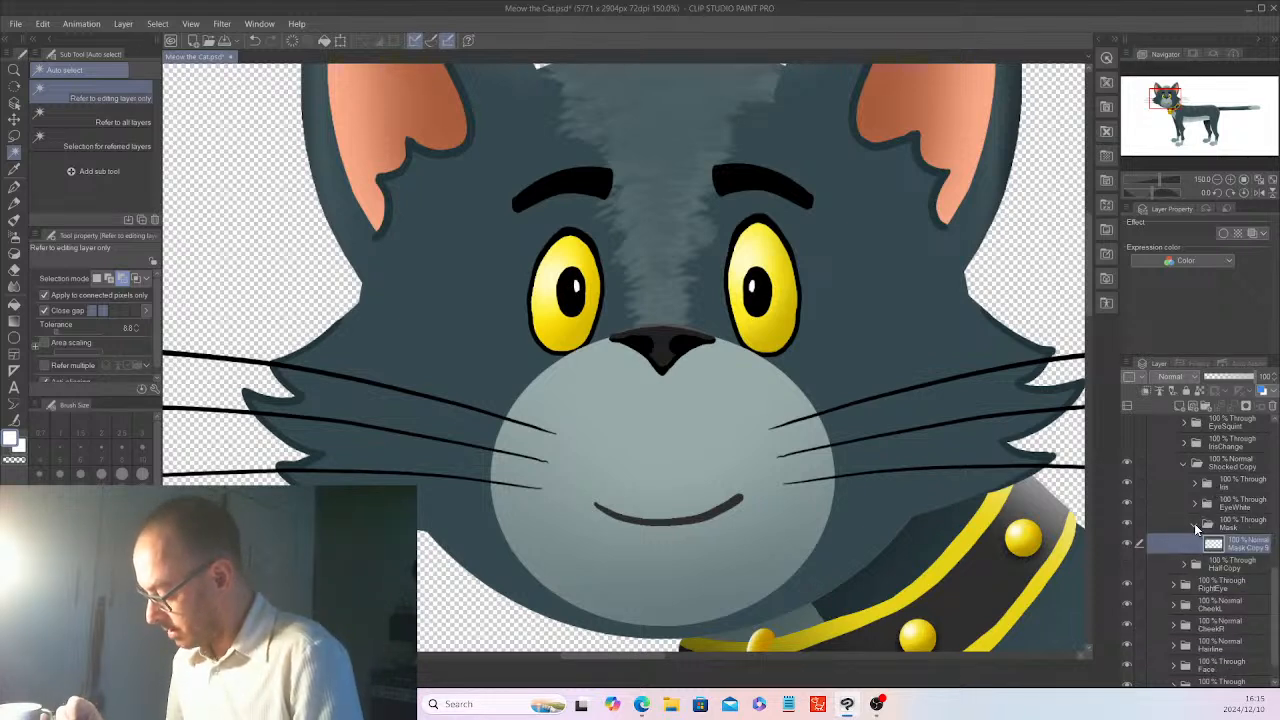
pyautogui.click(1194, 523)
pyautogui.click(1187, 465)
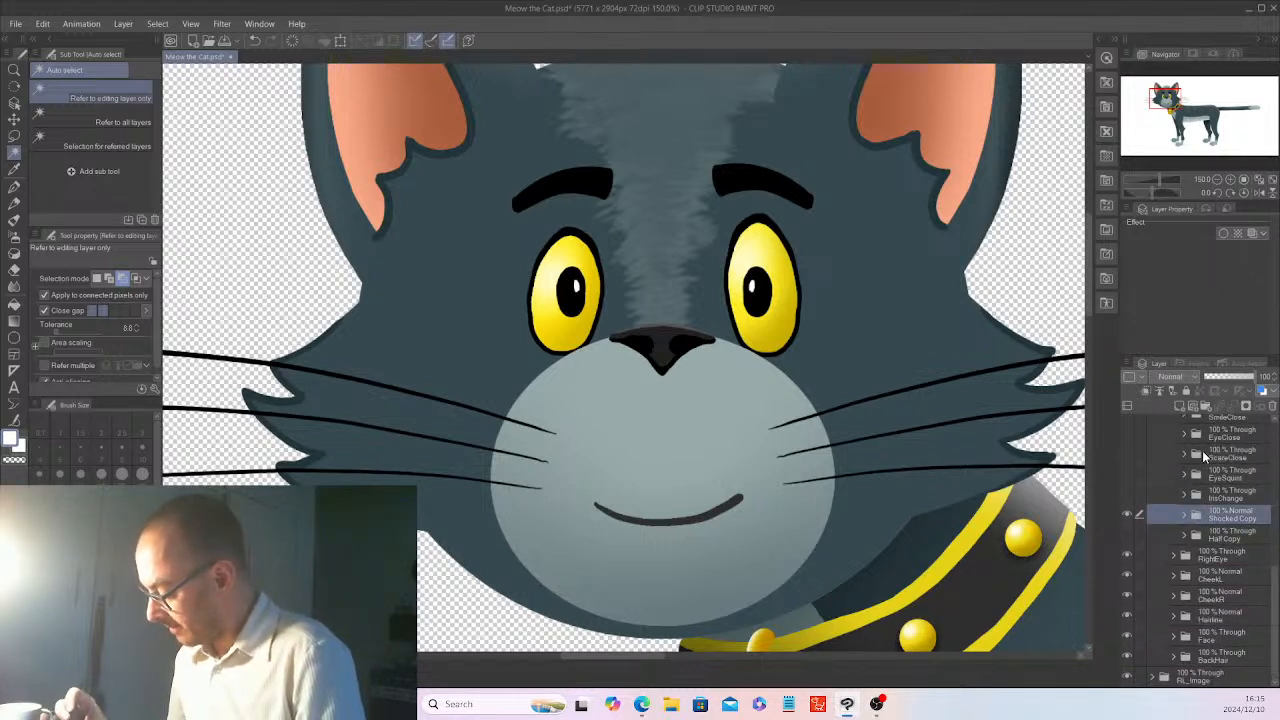
# - Rename the Half Copy folder as Half, and make it visible and expanded in place of Shocked Copy
pyautogui.doubleClick(1240, 539)
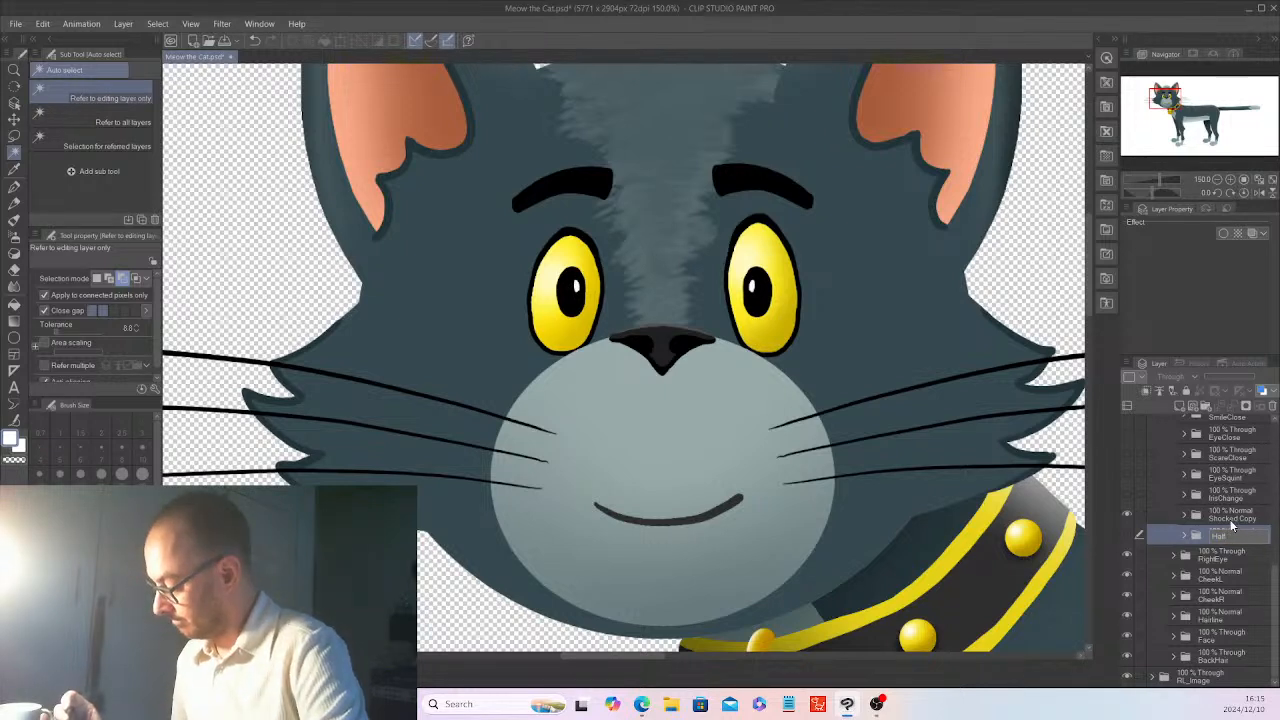
pyautogui.press('Return')
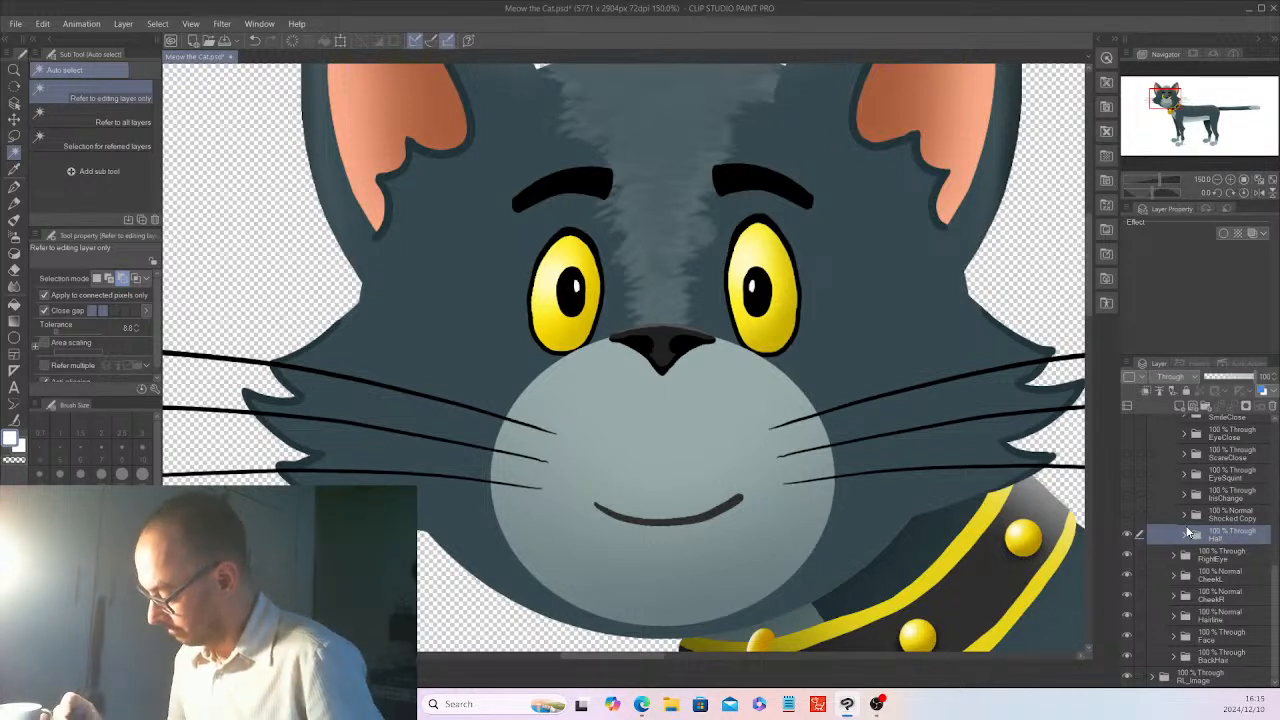
pyautogui.click(1185, 535)
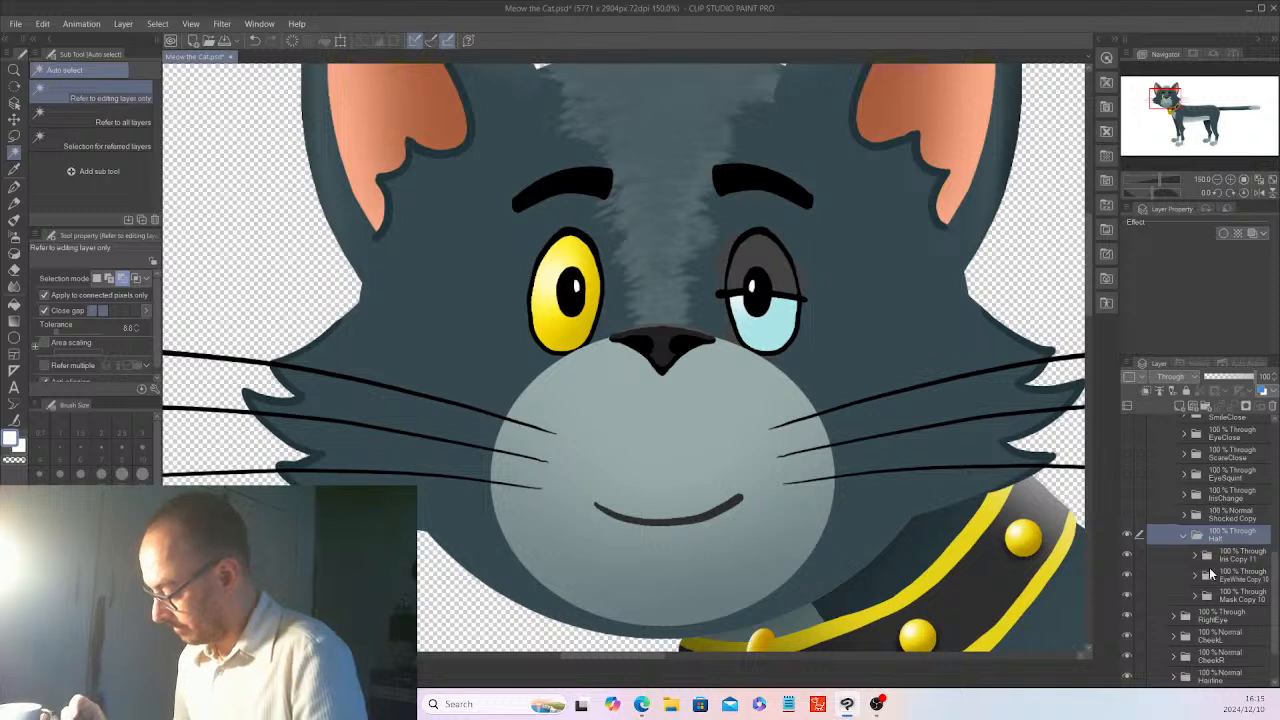
# - Rename the three subfolders of Half as Iris, EyeWhite and Mask
pyautogui.doubleClick(1255, 557)
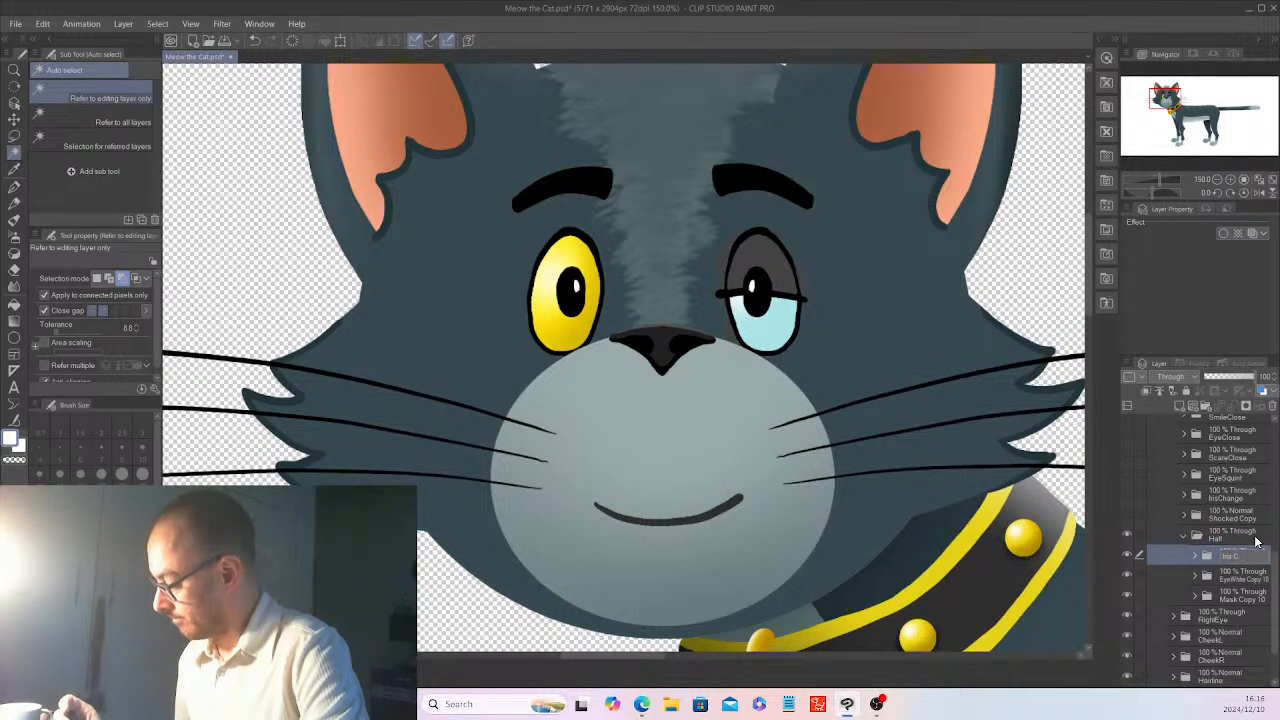
pyautogui.press('Return')
pyautogui.doubleClick(1256, 578)
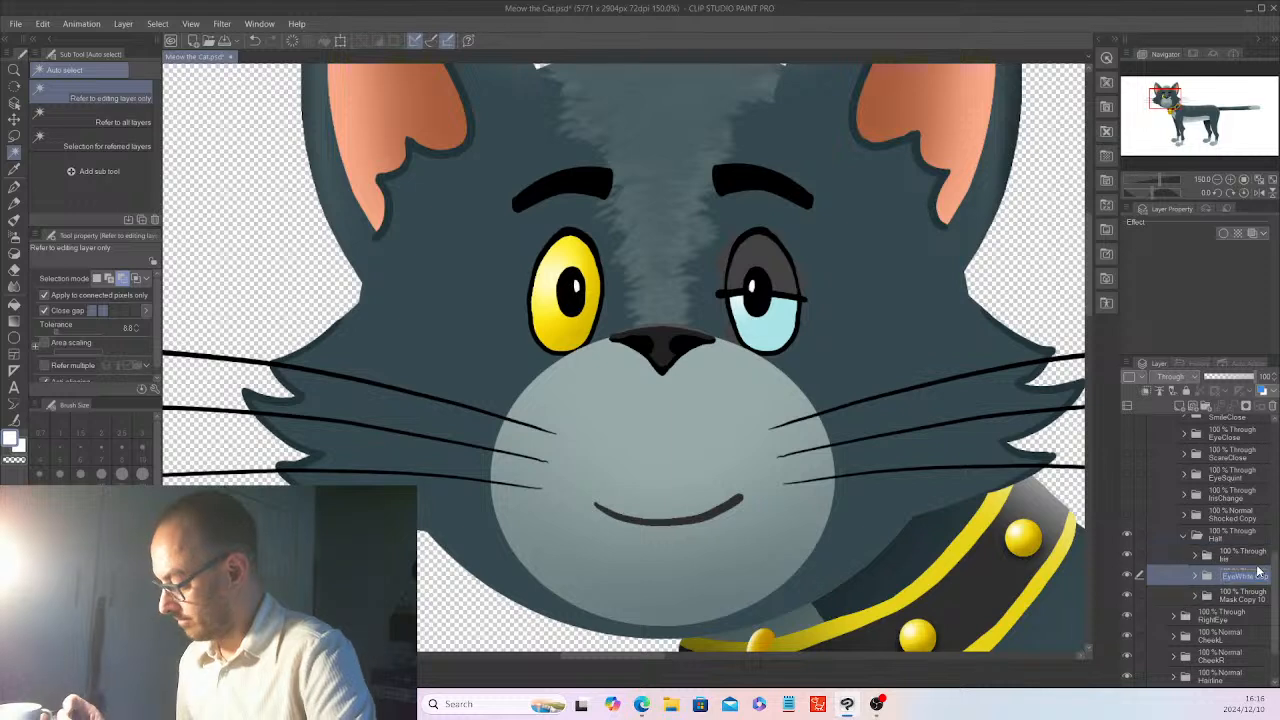
pyautogui.press('BackSpace')
pyautogui.press('BackSpace')
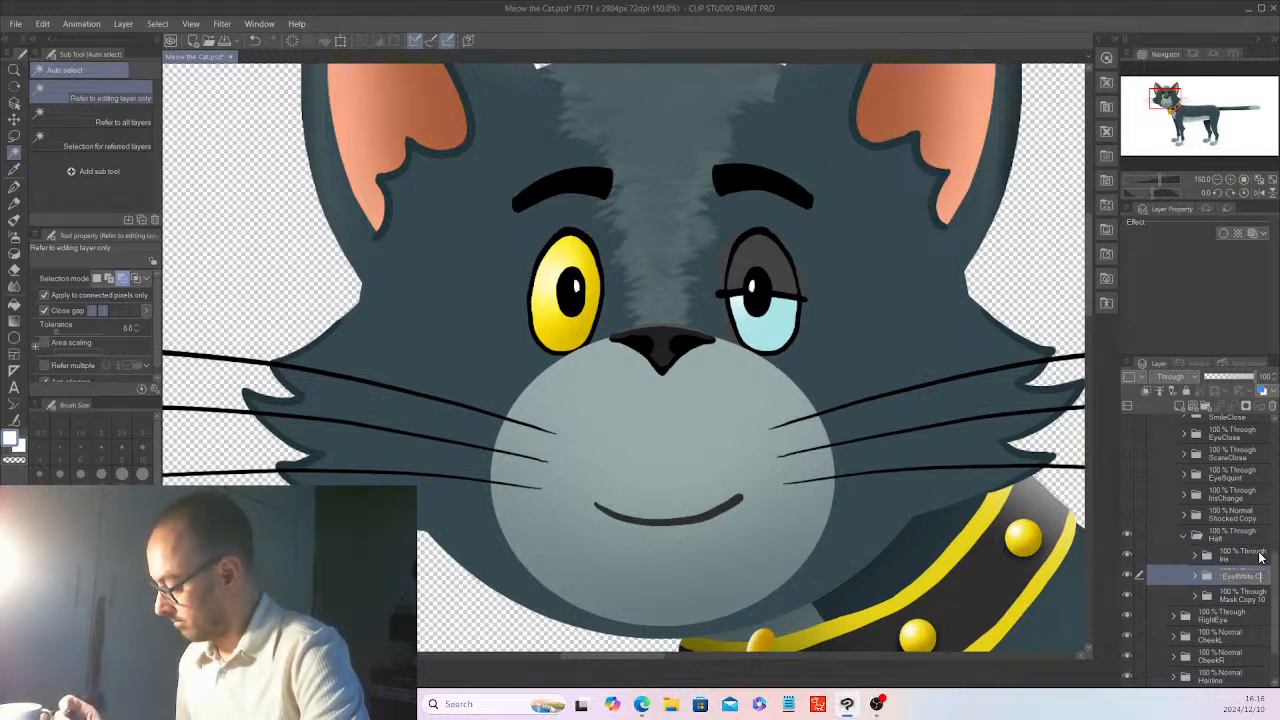
pyautogui.press('Return')
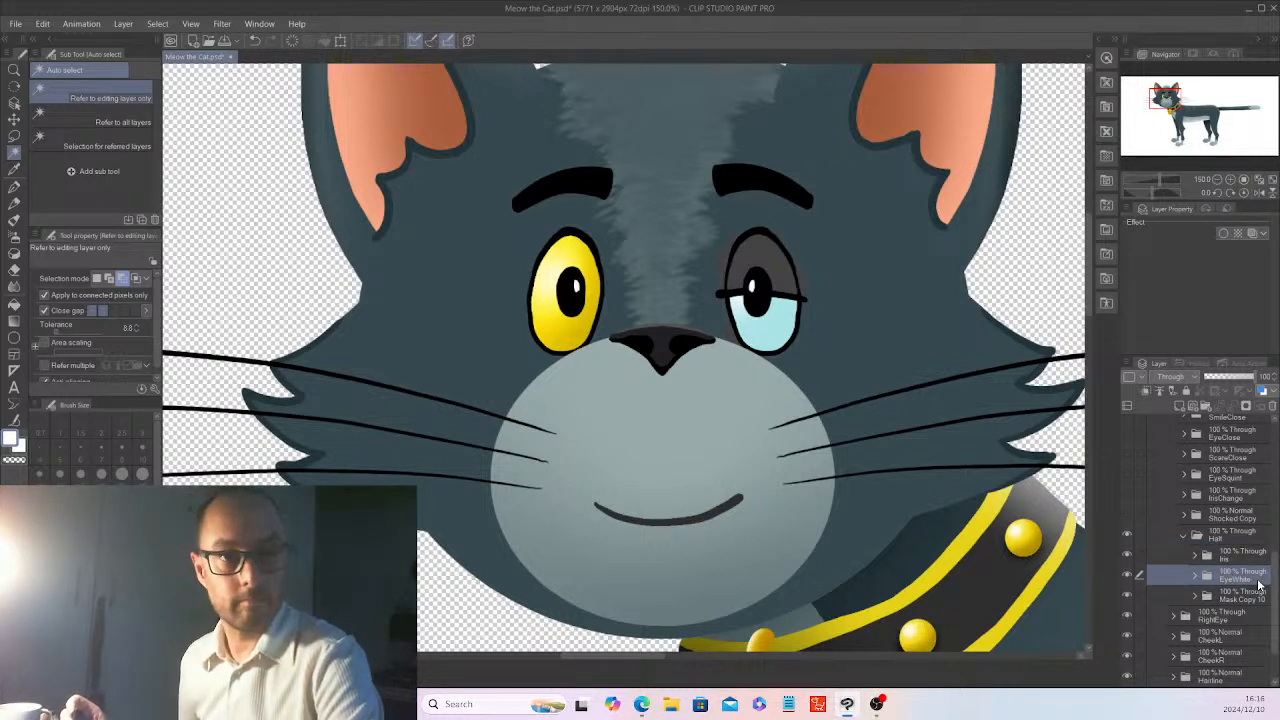
pyautogui.click(1260, 602)
pyautogui.doubleClick(1264, 596)
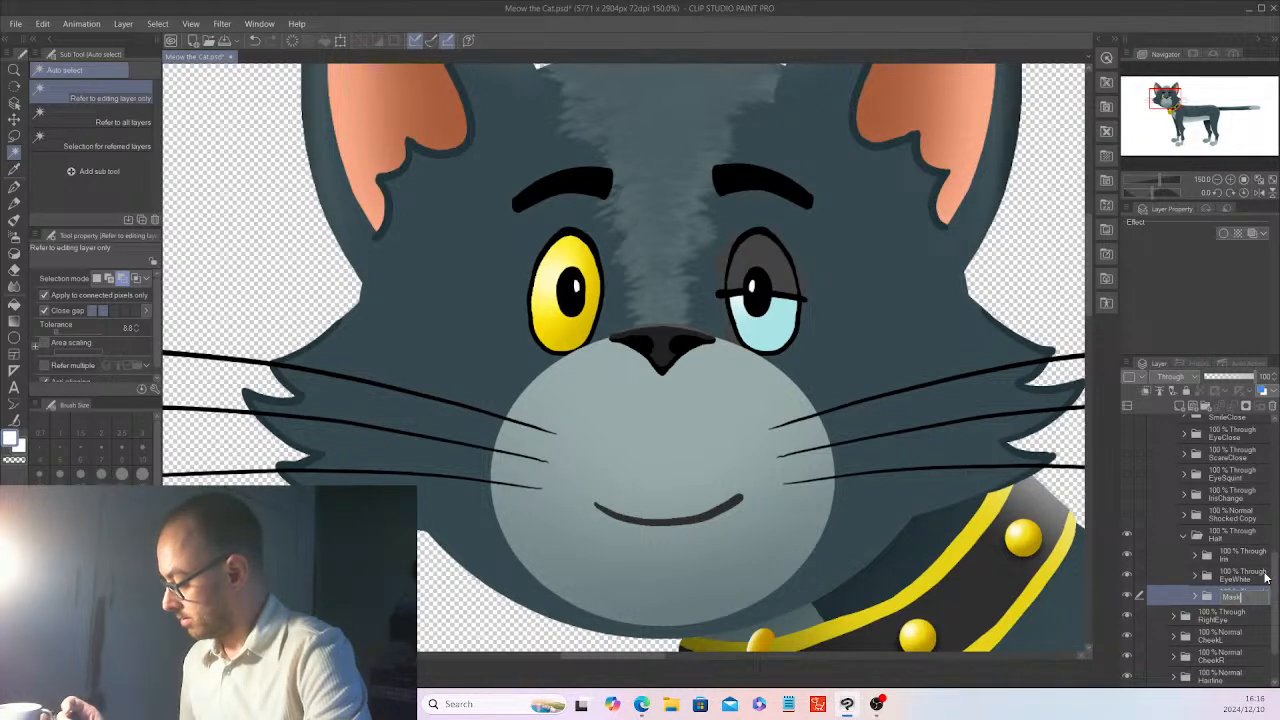
pyautogui.press('Return')
# - Show the Normal folder of LeftEye and copy Layer 59, Layer 58 and Layer 57 from its EyeWhite subfolder, then collapse both folders
pyautogui.moveTo(1275, 566); pyautogui.dragTo(1276, 537)
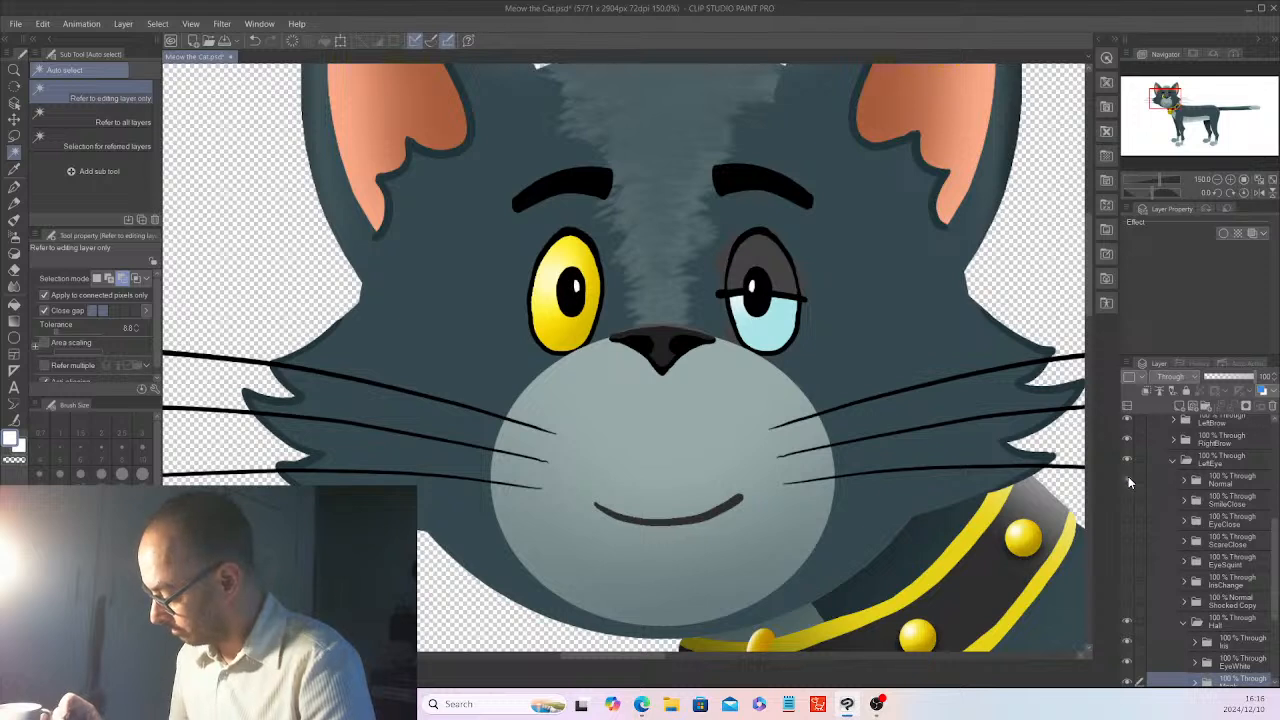
pyautogui.click(1127, 480)
pyautogui.click(1184, 480)
pyautogui.click(1196, 521)
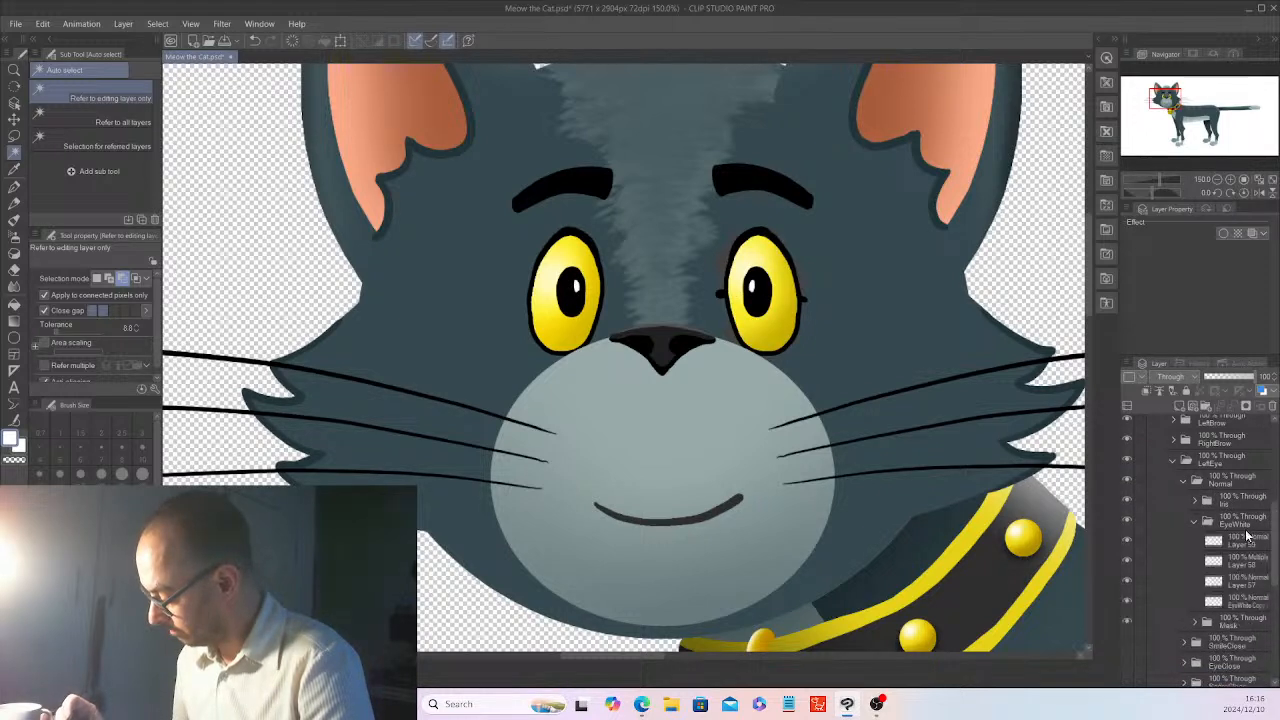
pyautogui.click(1248, 541)
pyautogui.keyDown('shift'); pyautogui.click(1256, 582); pyautogui.keyUp('shift')
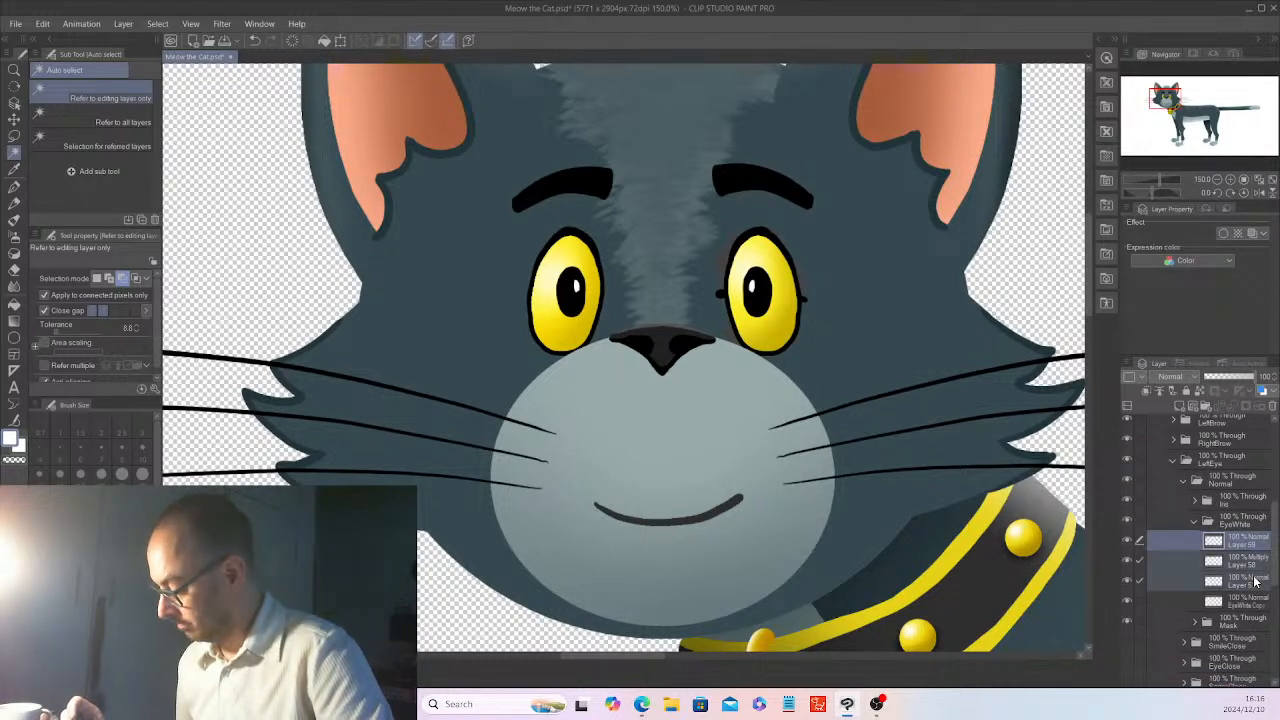
pyautogui.click(42, 23)
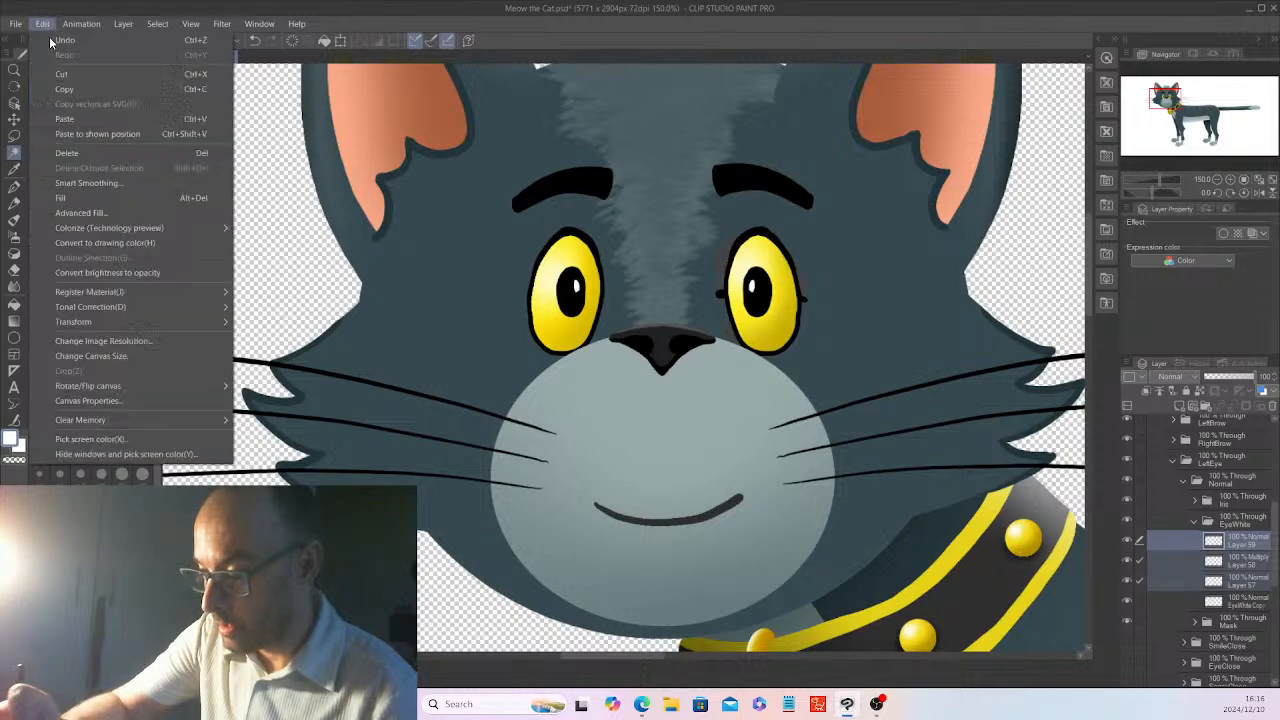
pyautogui.click(70, 89)
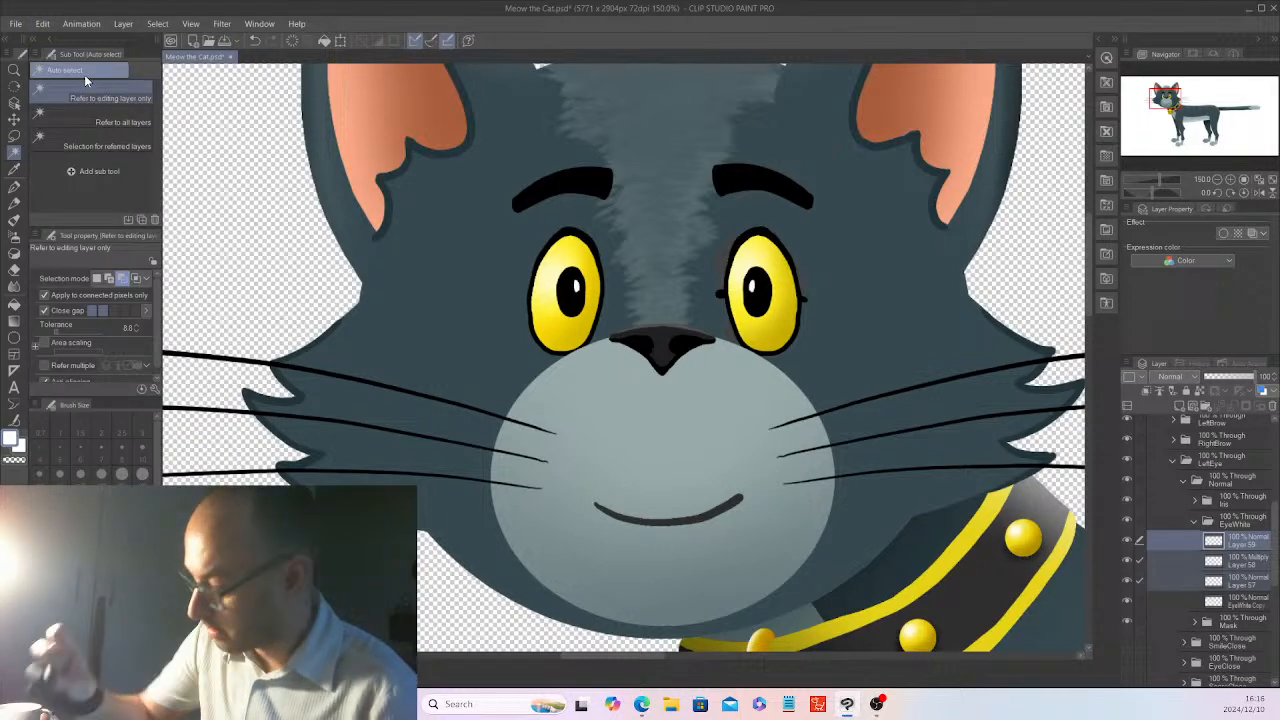
pyautogui.click(1194, 521)
pyautogui.click(1183, 481)
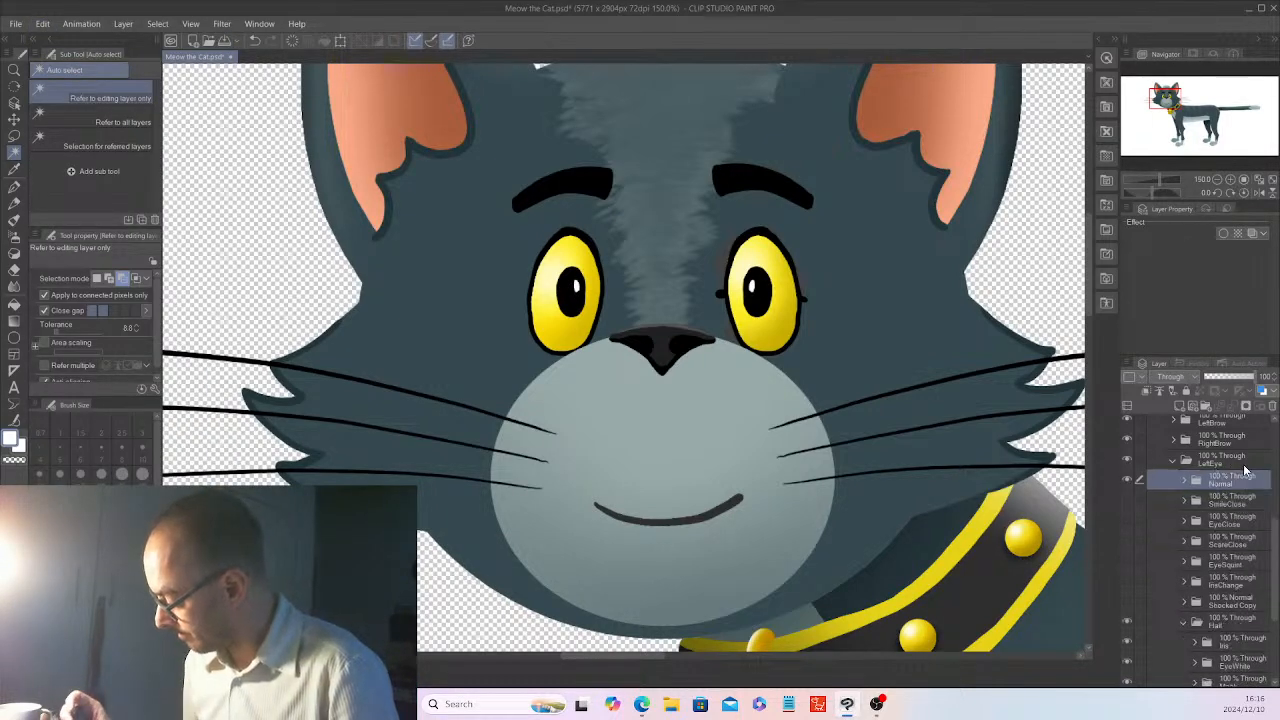
# - Paste the three copied yellow eye layers into the EyeWhite subfolder of Half, and hide the Normal folder
pyautogui.moveTo(1274, 568); pyautogui.dragTo(1253, 595)
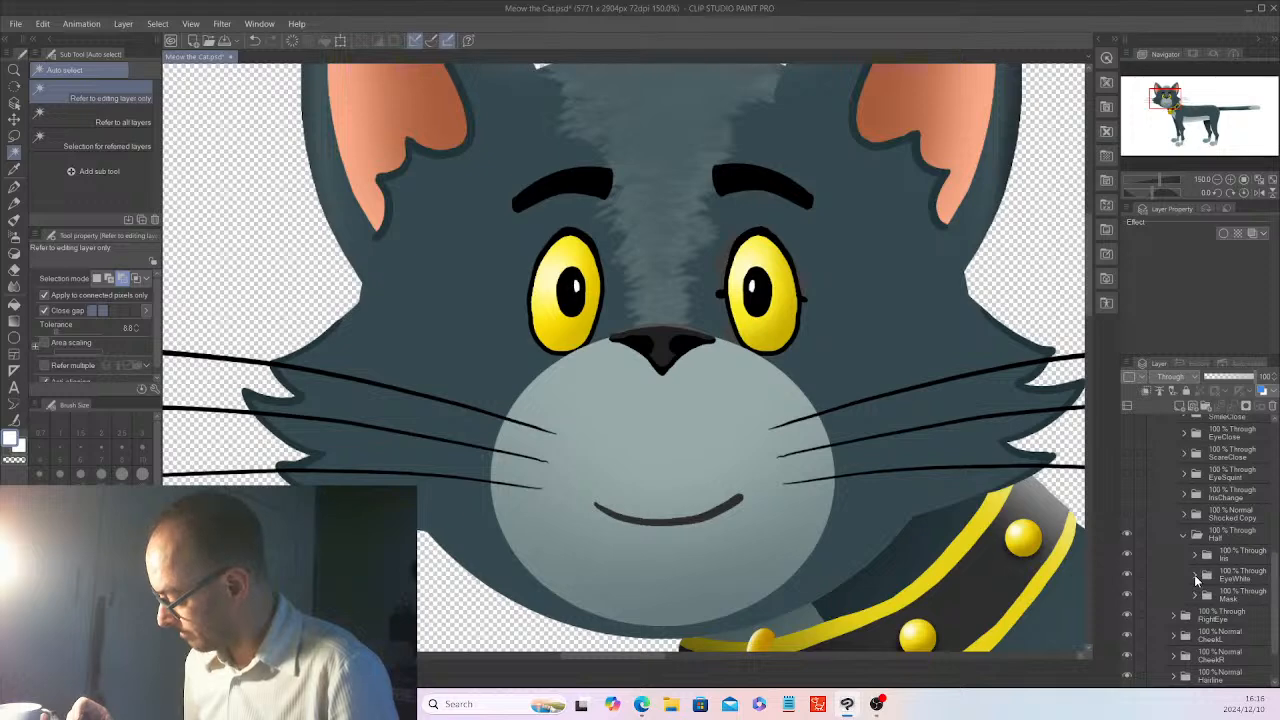
pyautogui.click(1195, 577)
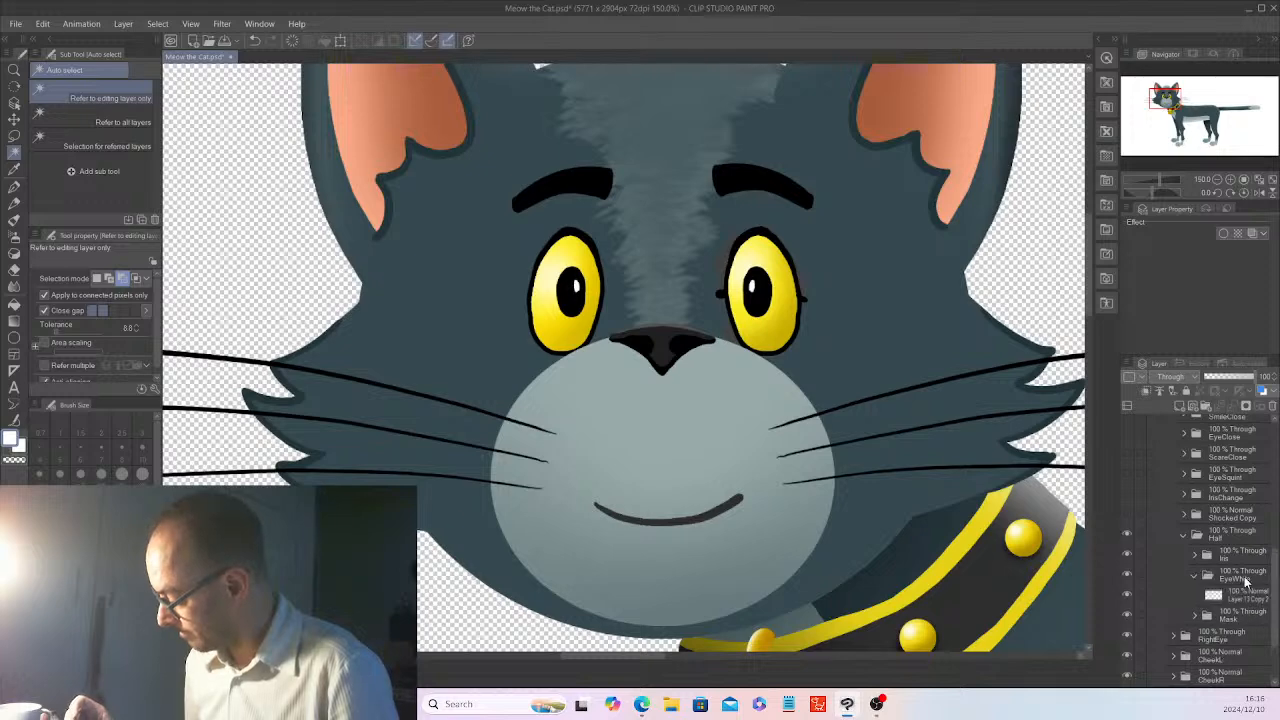
pyautogui.click(41, 24)
pyautogui.click(76, 104)
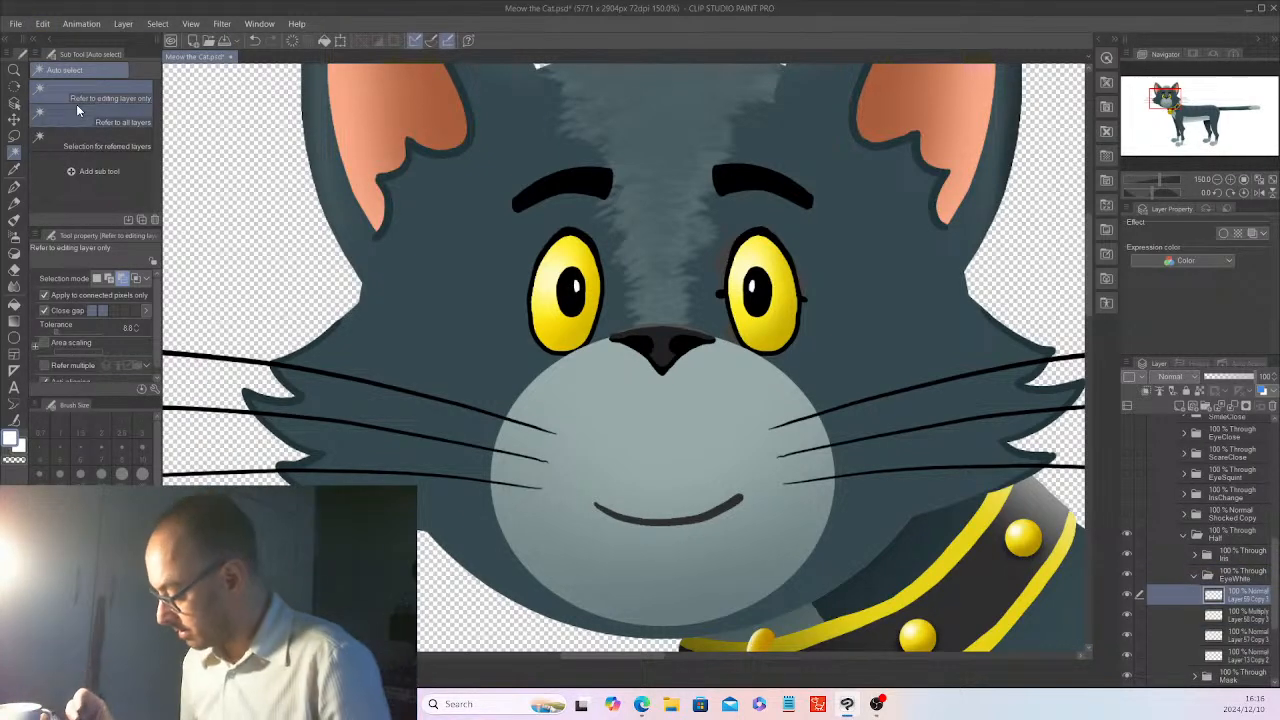
pyautogui.scroll(5, 1276, 570)
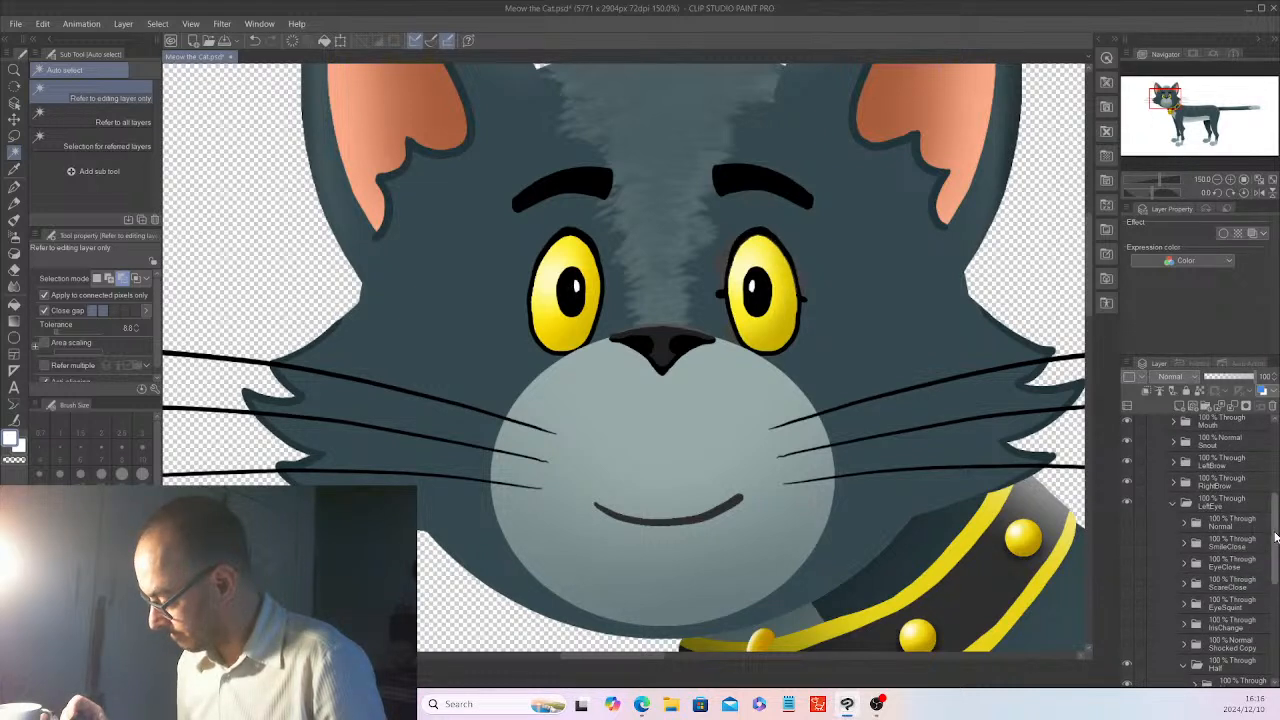
pyautogui.scroll(-6, 1277, 594)
# - Clear the stray grey patches outside the left eye's outline from the original layer in Half's EyeWhite subfolder
pyautogui.click(1245, 615)
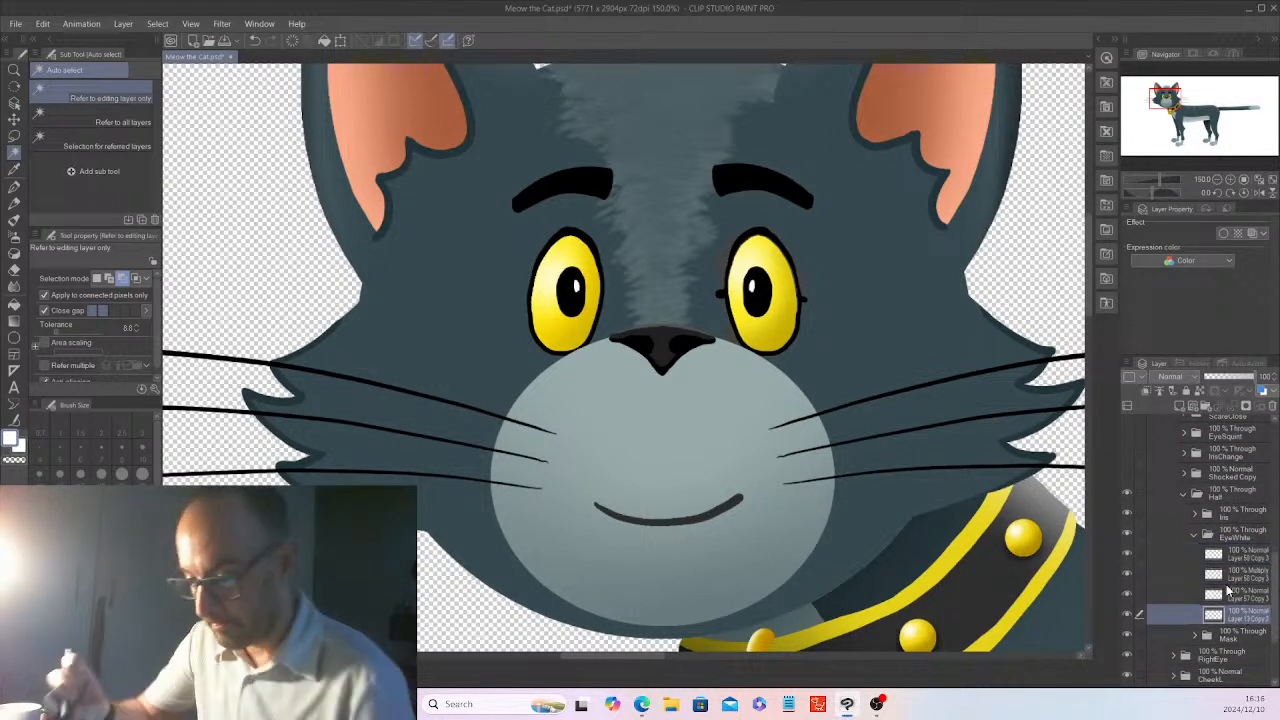
pyautogui.click(800, 274)
pyautogui.scroll(4, 800, 274)
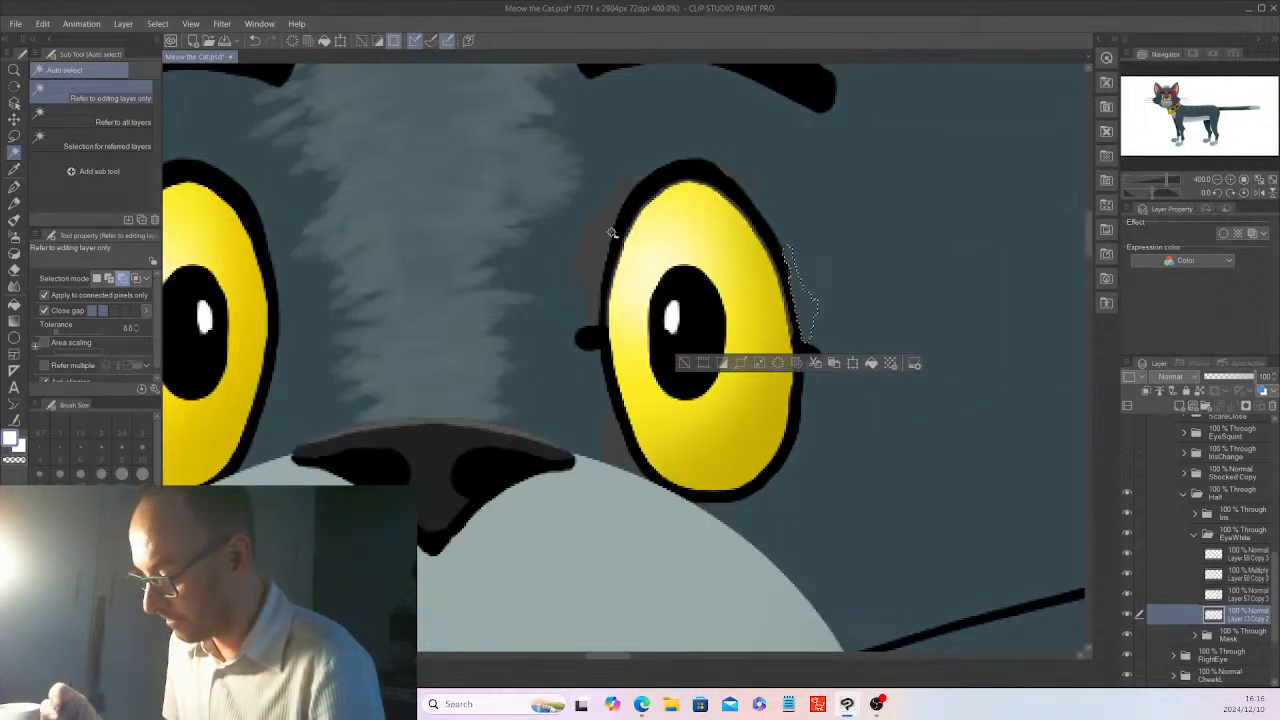
pyautogui.click(684, 363)
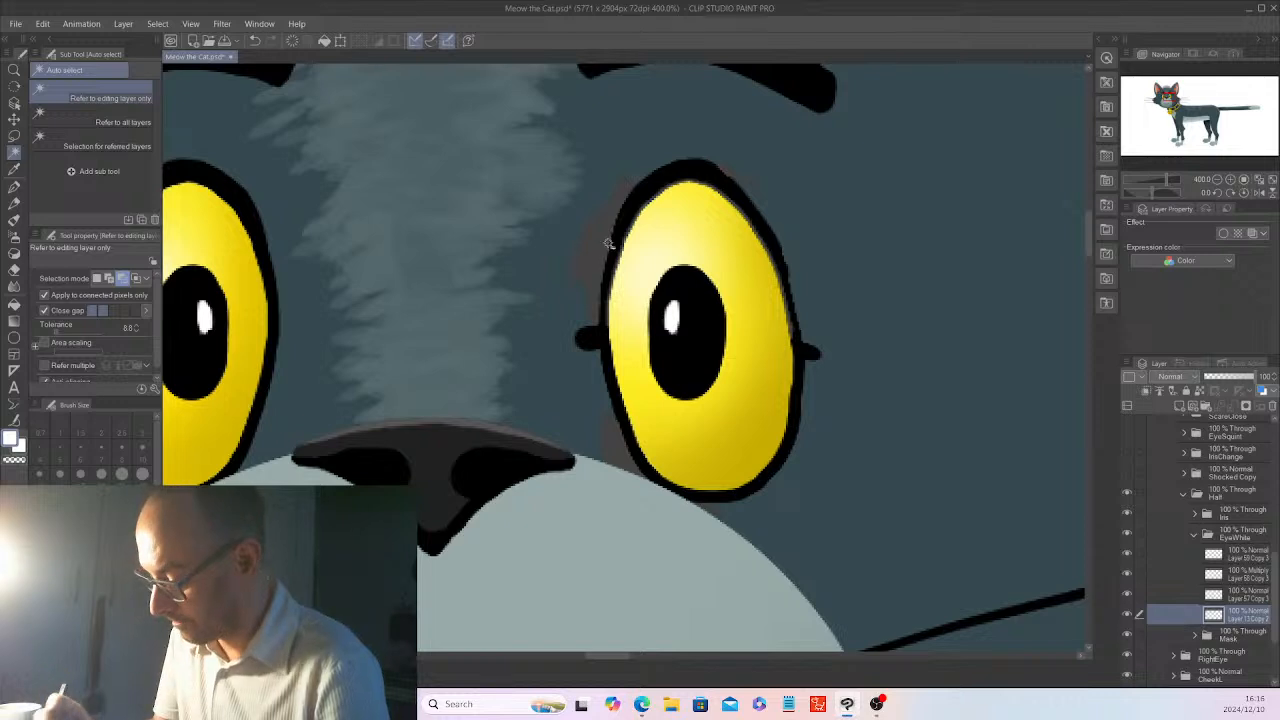
pyautogui.click(590, 300)
pyautogui.click(594, 346)
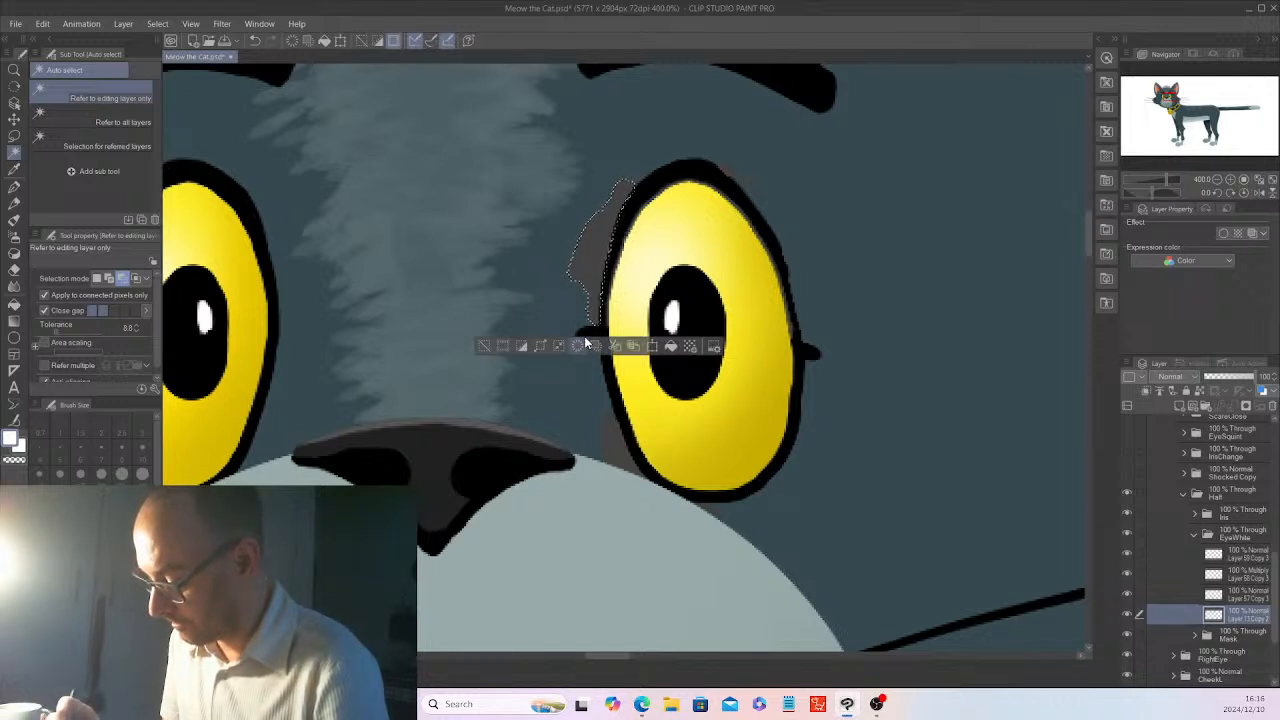
pyautogui.click(483, 345)
pyautogui.click(710, 508)
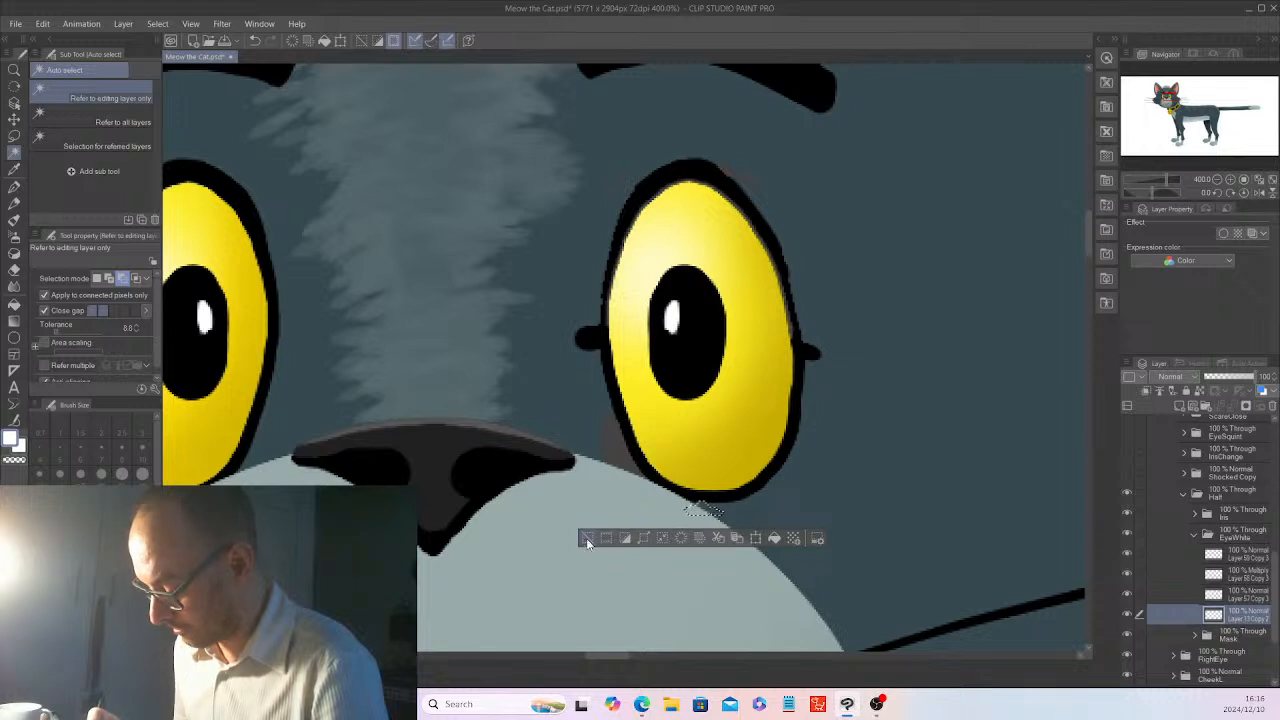
pyautogui.click(614, 449)
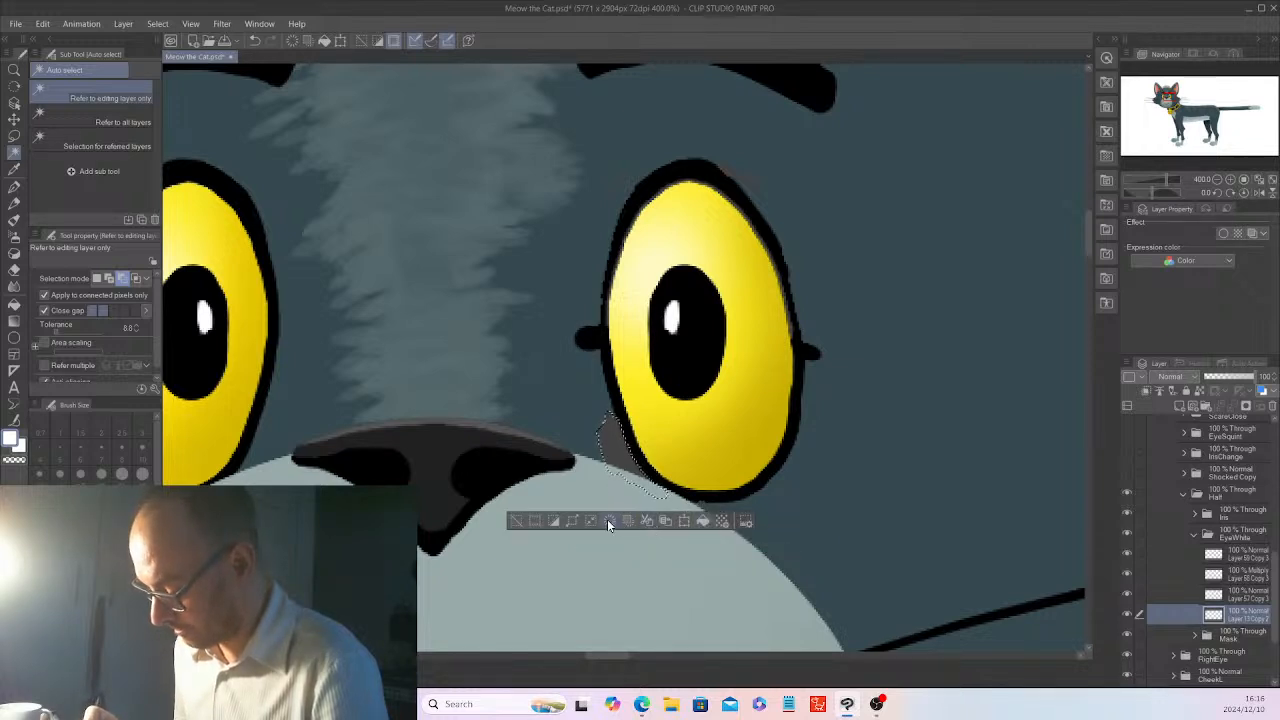
pyautogui.click(608, 521)
pyautogui.click(535, 521)
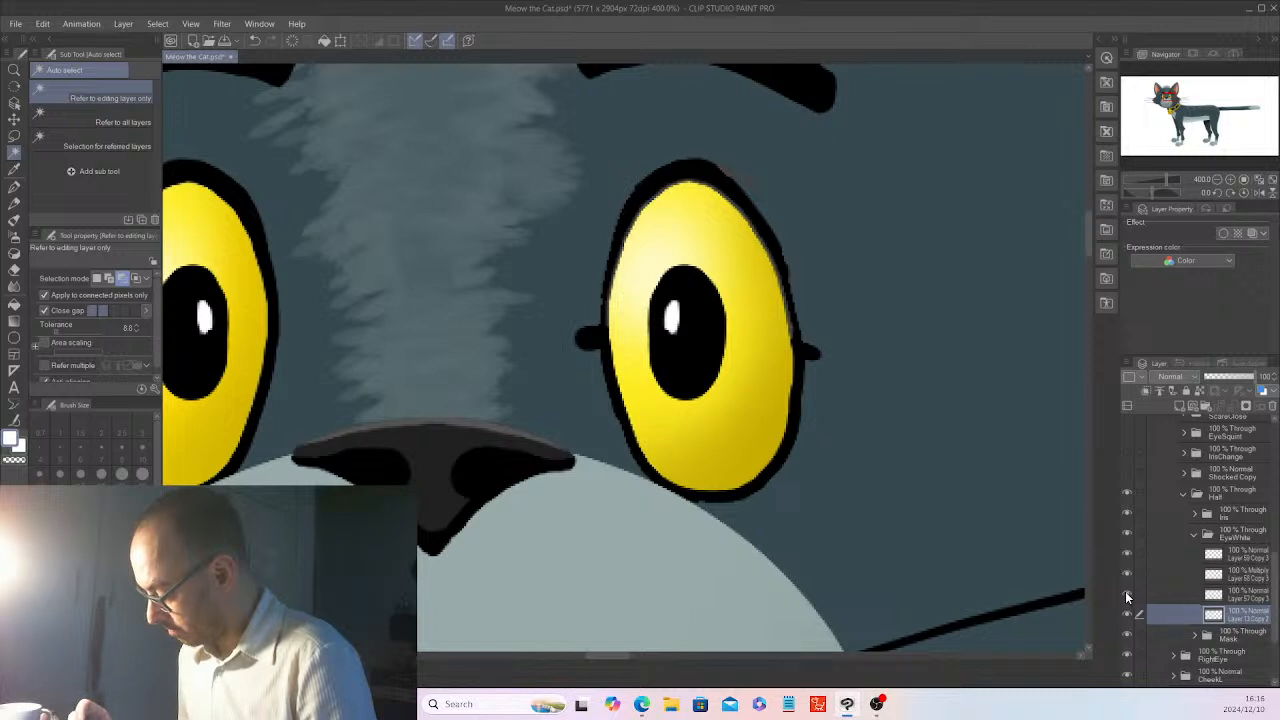
# - Hide the three pasted yellow layers, select the light blue lower part of the half-closed eye, and invert the selection
pyautogui.click(1126, 554)
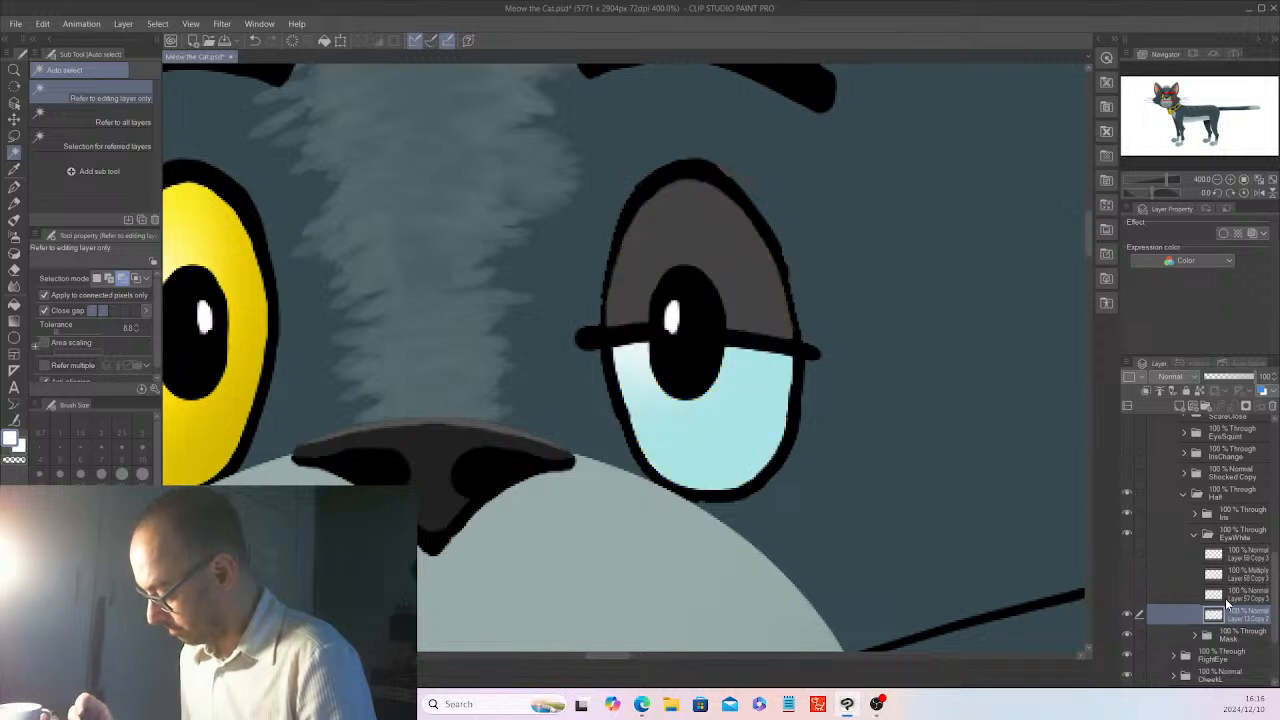
pyautogui.click(757, 386)
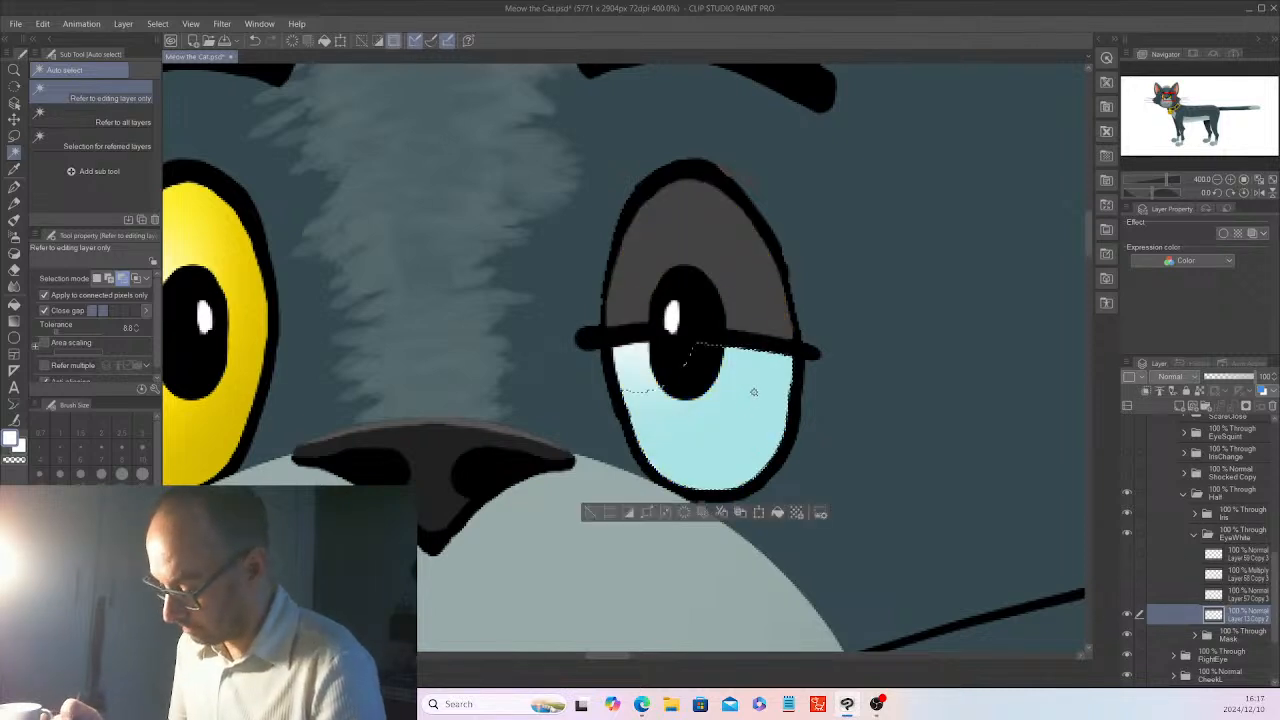
pyautogui.click(630, 363)
pyautogui.click(669, 363)
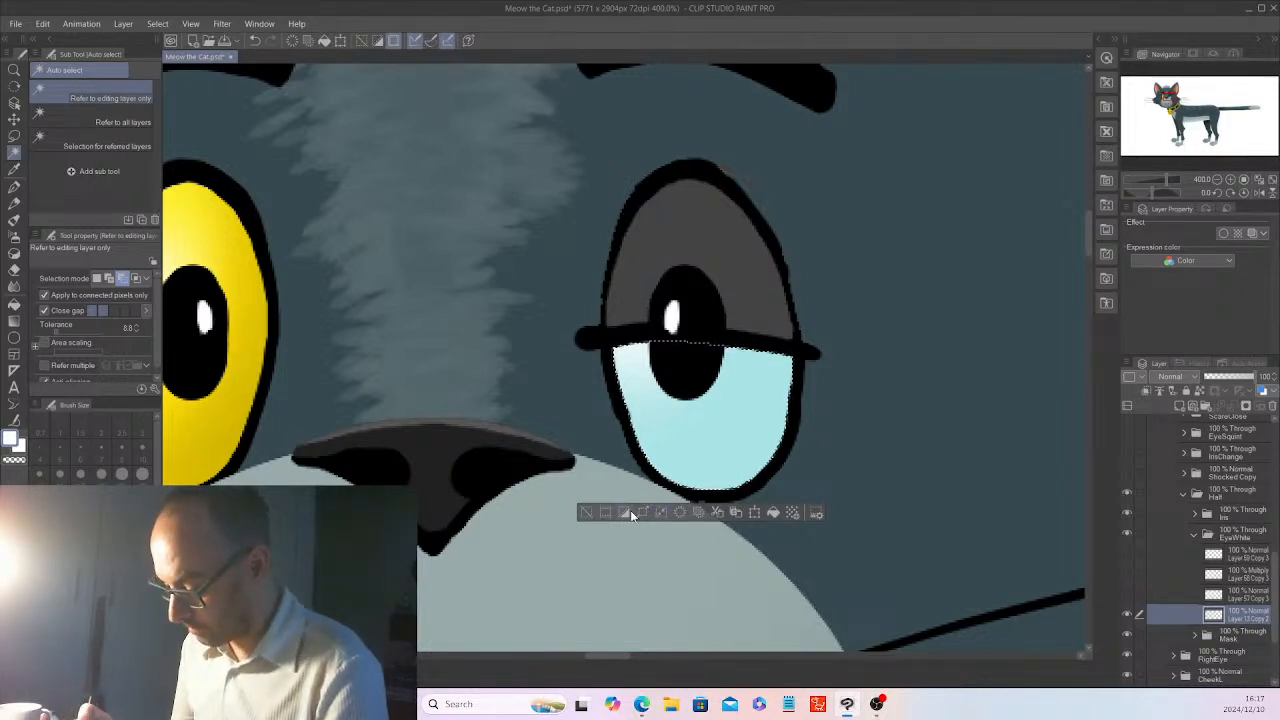
pyautogui.click(625, 514)
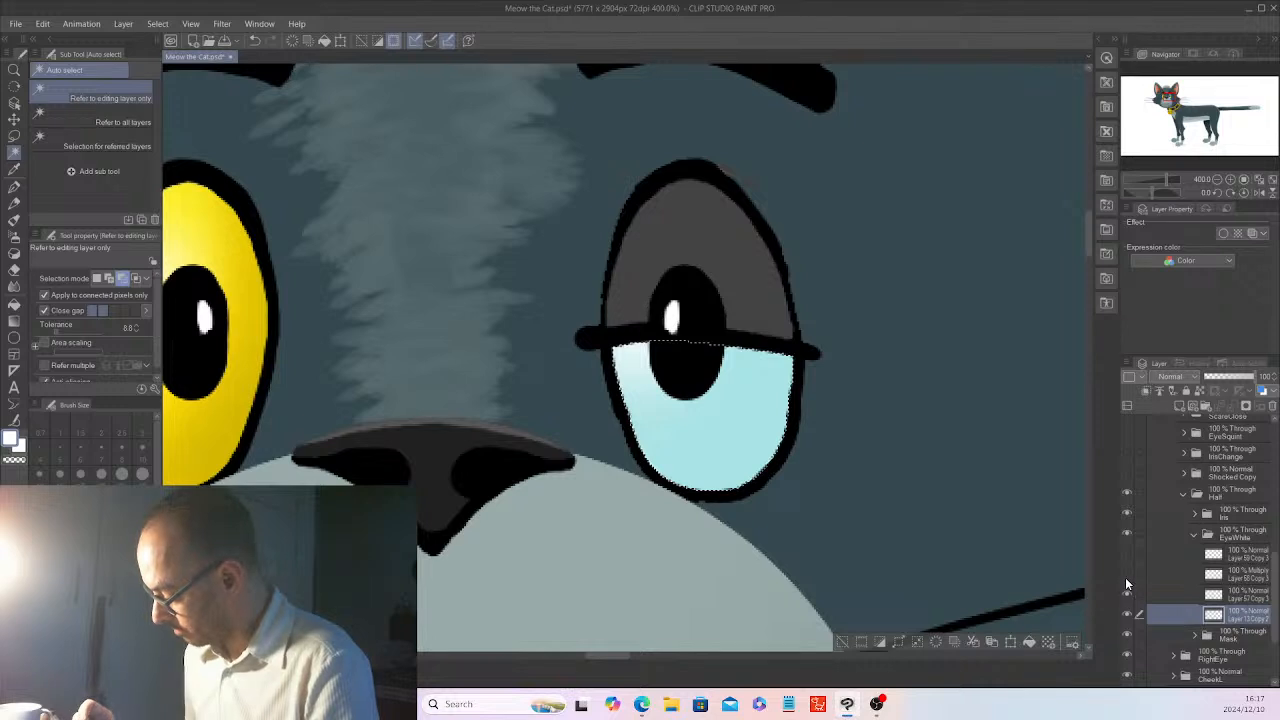
# - Show the pasted yellow layers again and clear the area above the eyelid line from the uppermost one
pyautogui.click(1126, 553)
pyautogui.click(1245, 553)
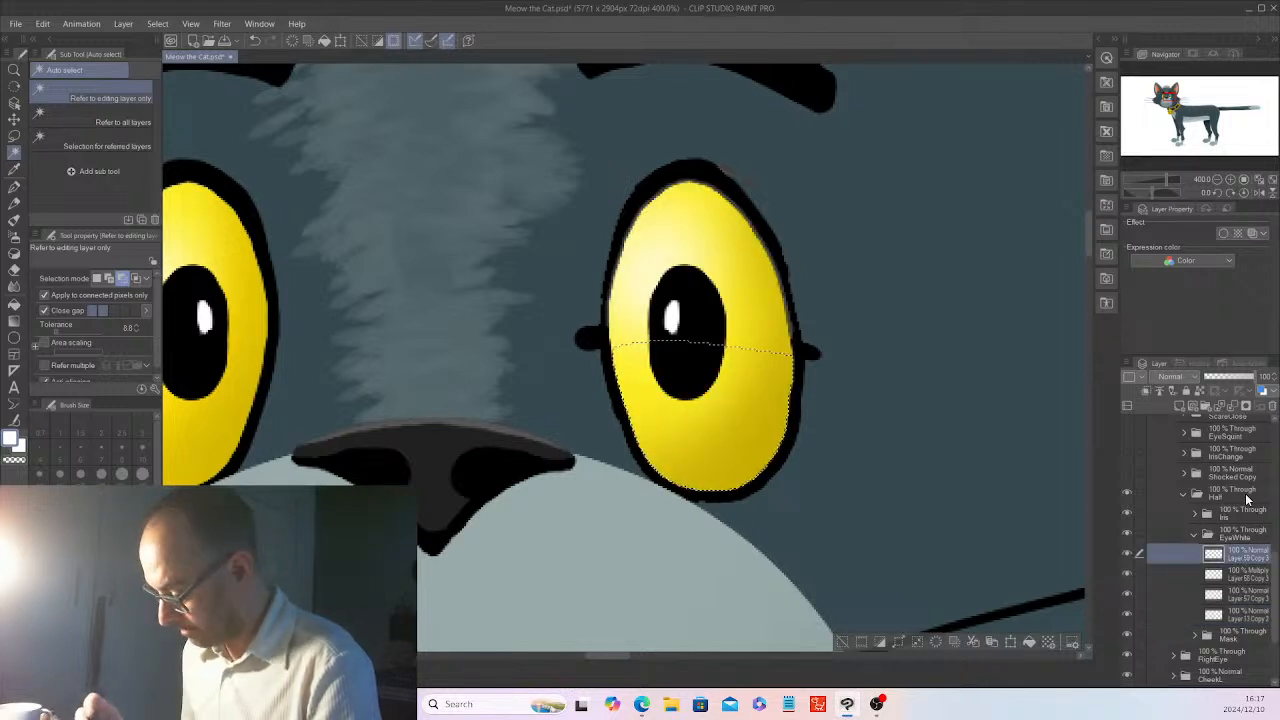
pyautogui.click(936, 640)
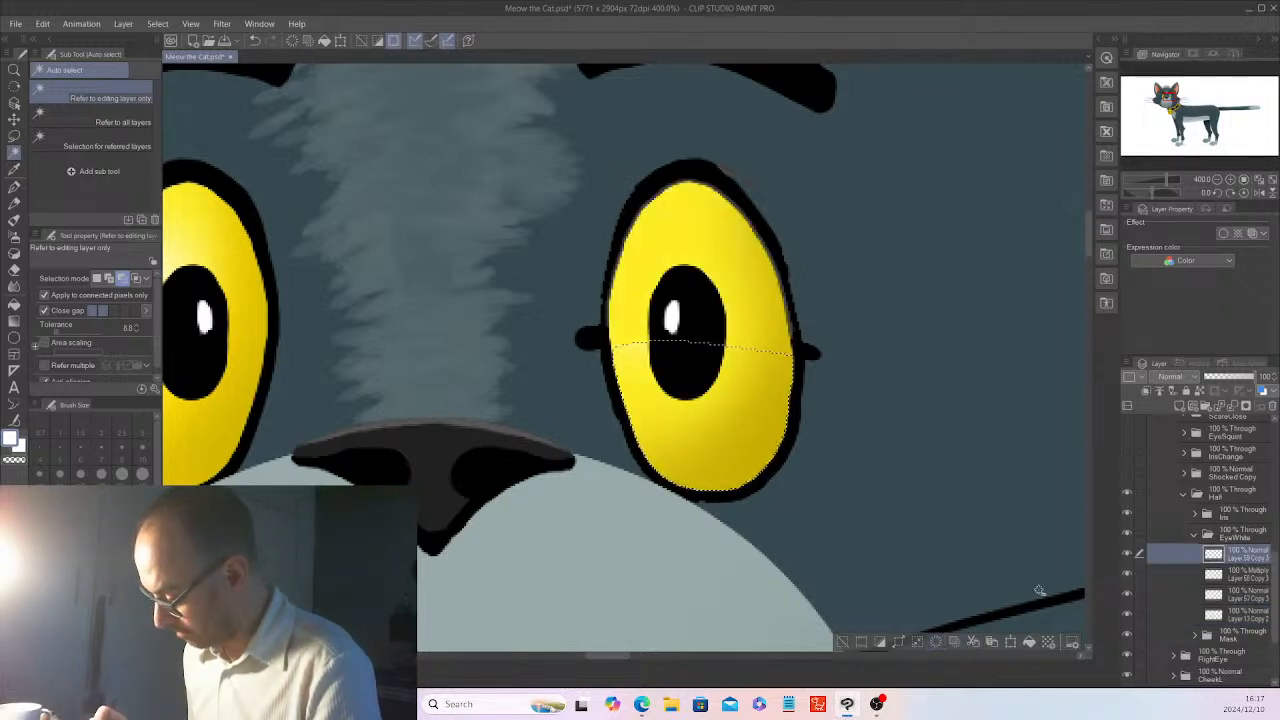
# - Clear the yellow outside the half-eye selection on the Multiply layer and the layer beneath it in Half's EyeWhite folder, and deselect
pyautogui.click(1243, 575)
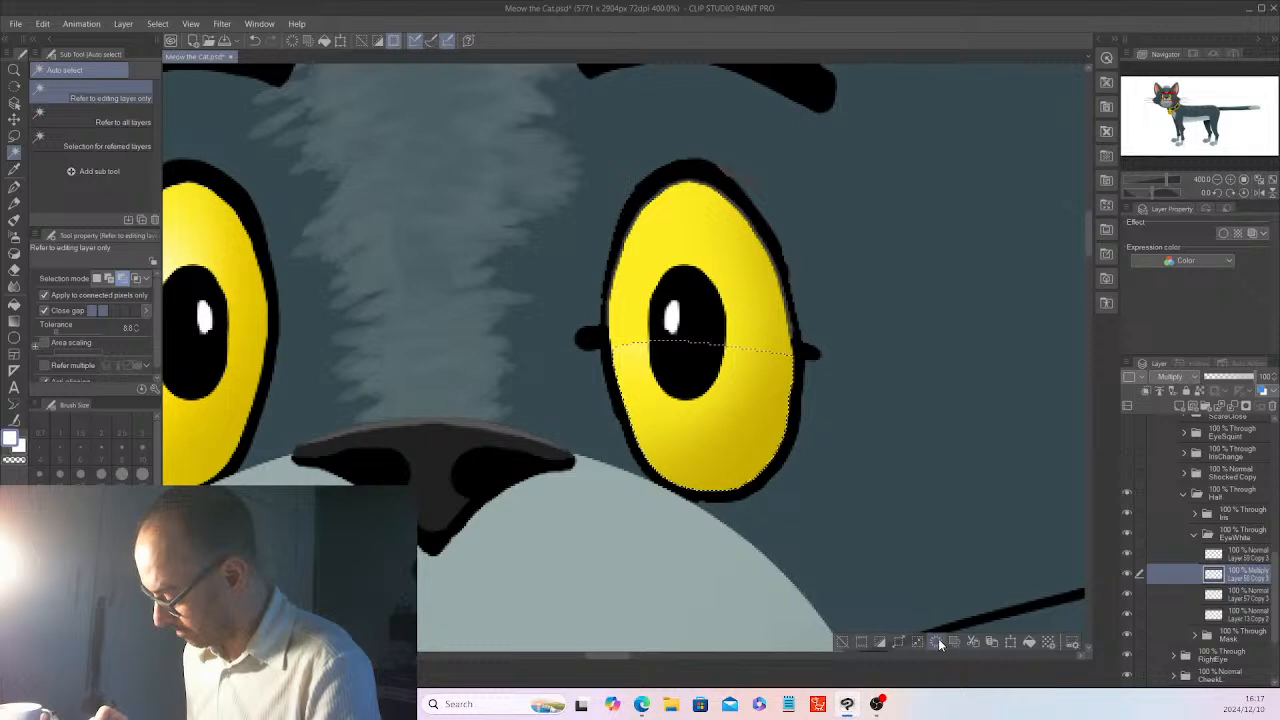
pyautogui.click(1243, 594)
pyautogui.click(936, 640)
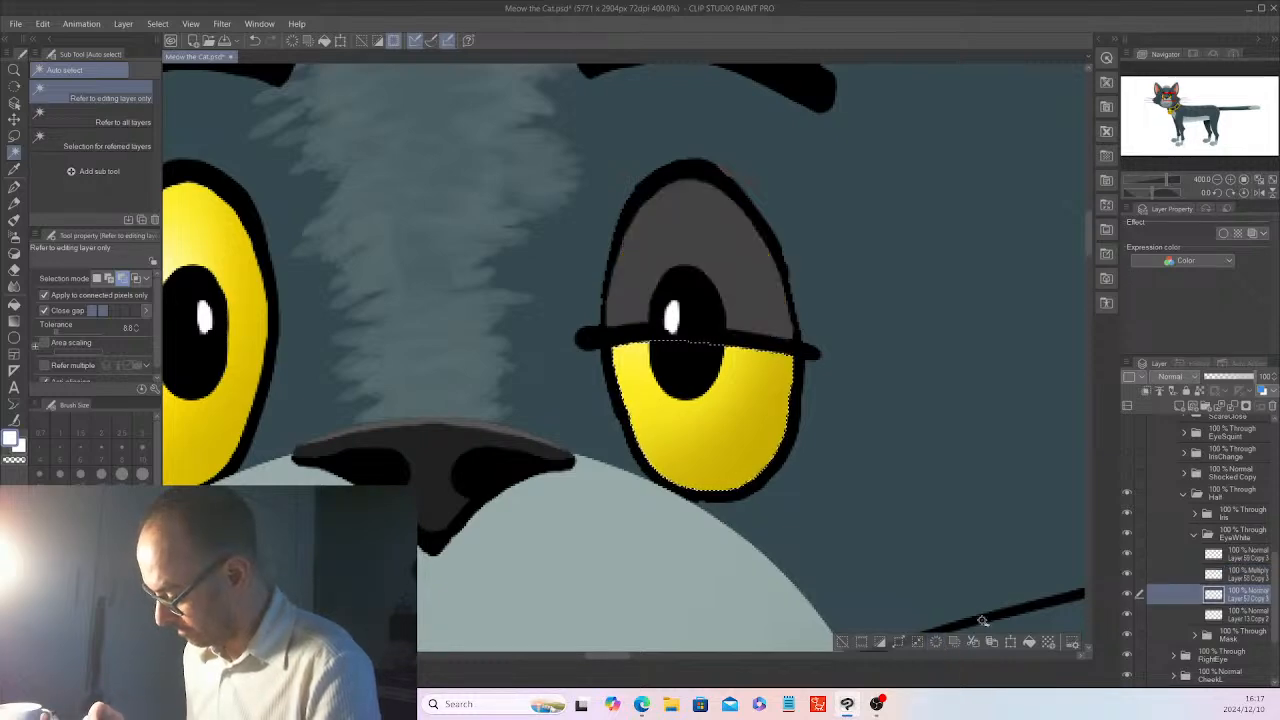
pyautogui.click(845, 640)
# - Collapse the Half folder and its EyeWhite subfolder, switch LeftEye's visible state from Half to Normal, and collapse LeftEye
pyautogui.scroll(-6, 850, 630)
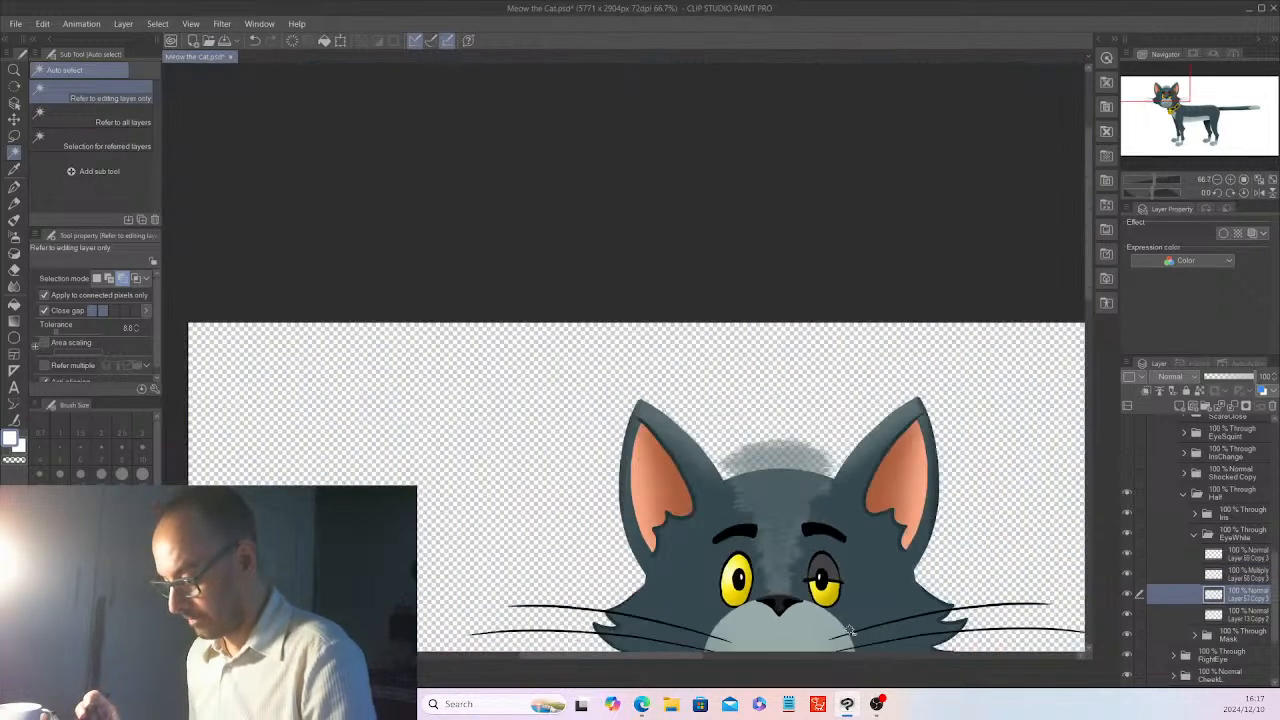
pyautogui.moveTo(1089, 262); pyautogui.dragTo(1092, 346)
pyautogui.moveTo(688, 660); pyautogui.dragTo(735, 647)
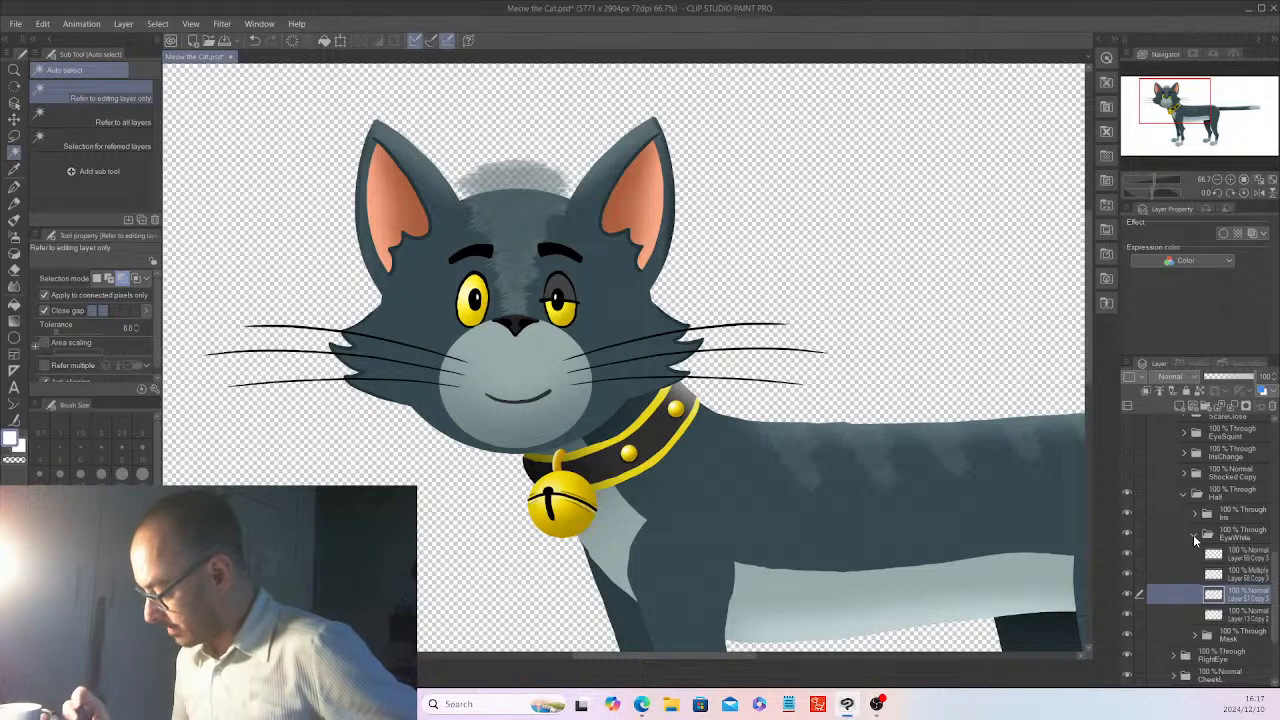
pyautogui.click(1196, 531)
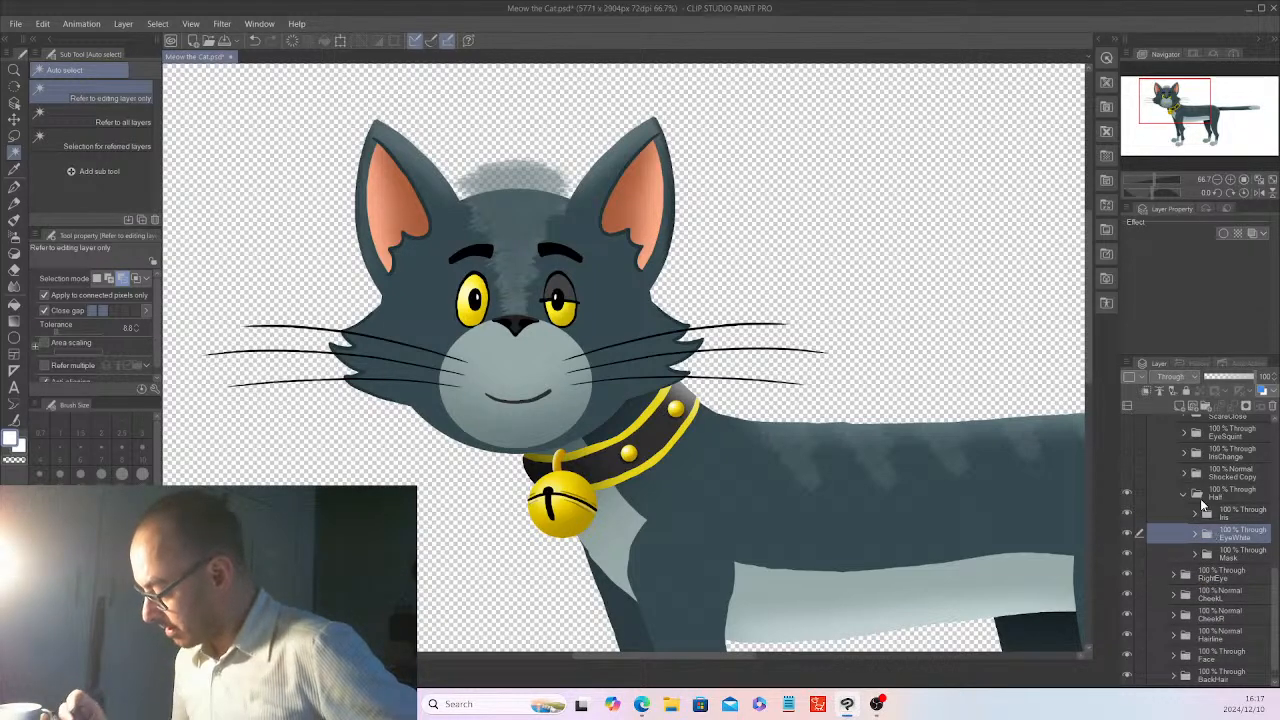
pyautogui.click(1186, 497)
pyautogui.scroll(5, 1275, 549)
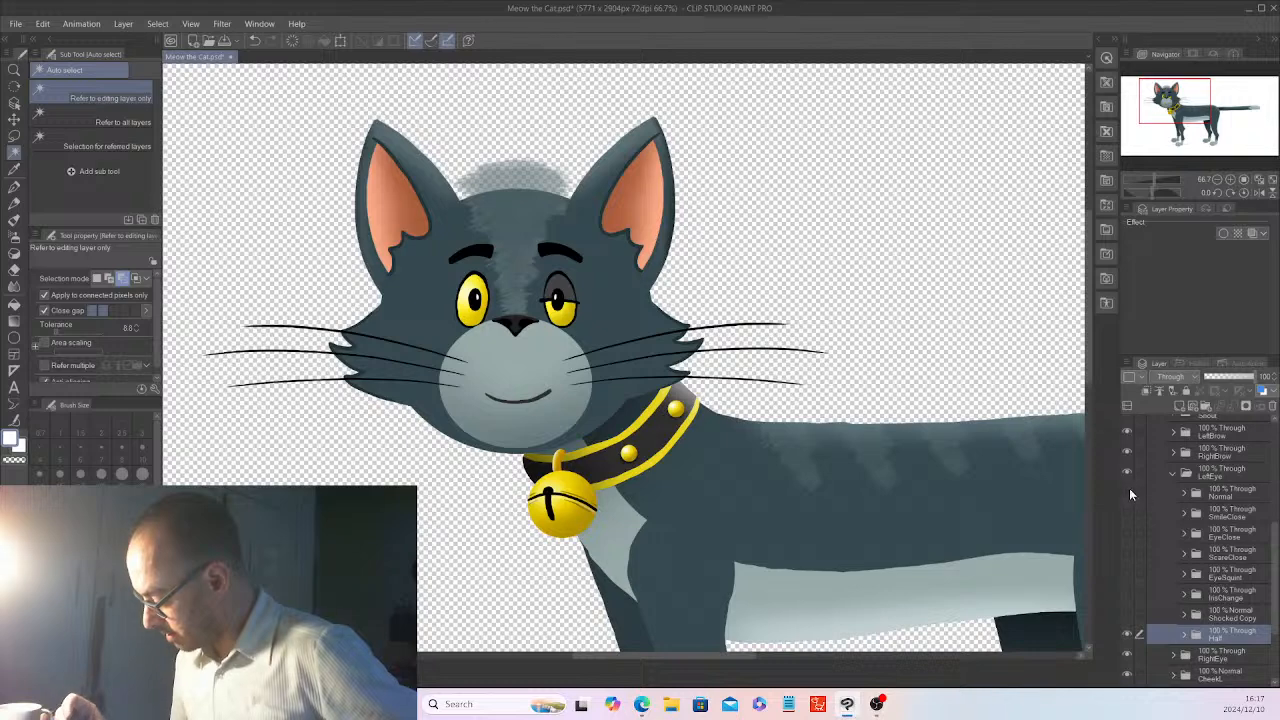
pyautogui.click(1127, 634)
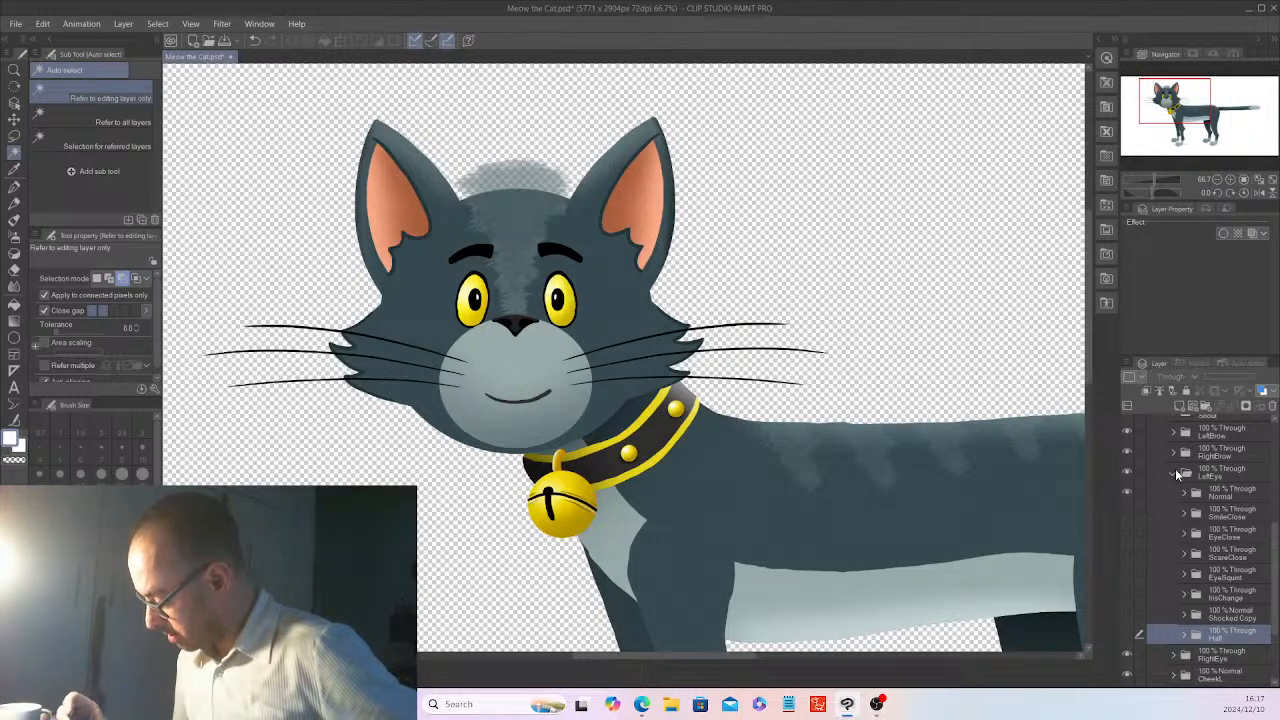
pyautogui.click(1173, 471)
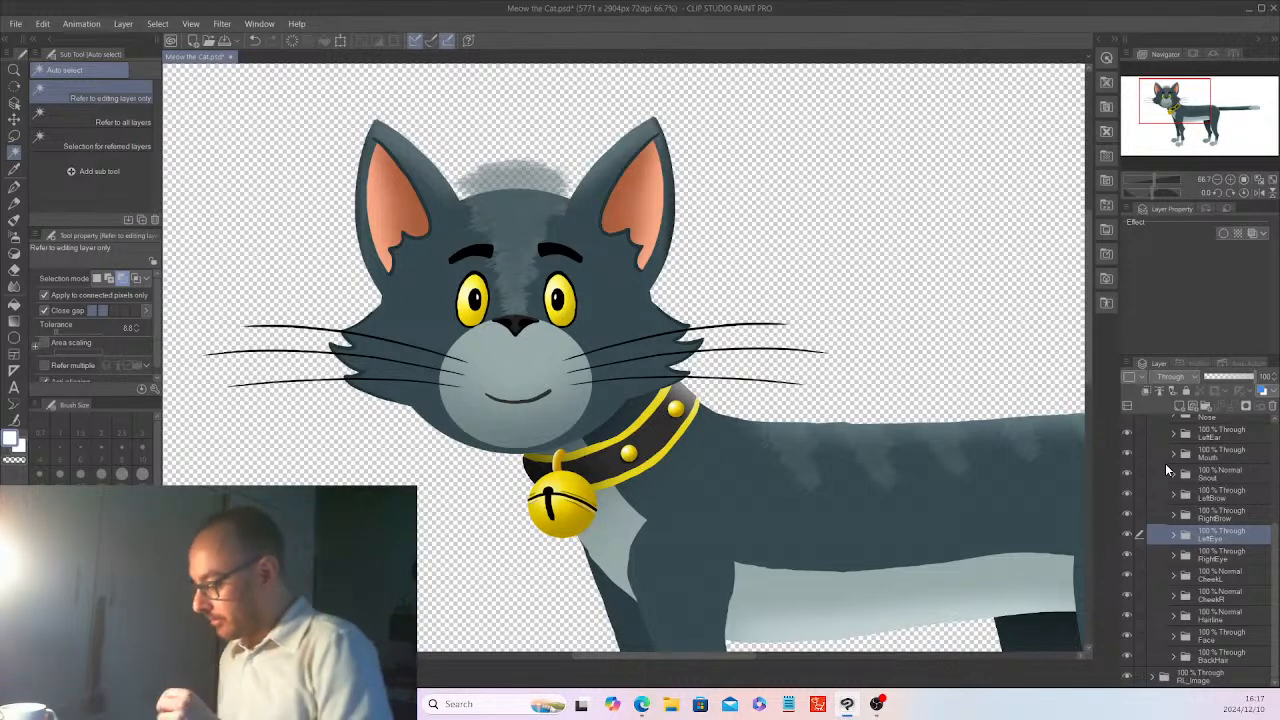
# - Expand the RightEye folder and rename its SmileClose Copy 2 folder as SmileClose
pyautogui.click(1175, 555)
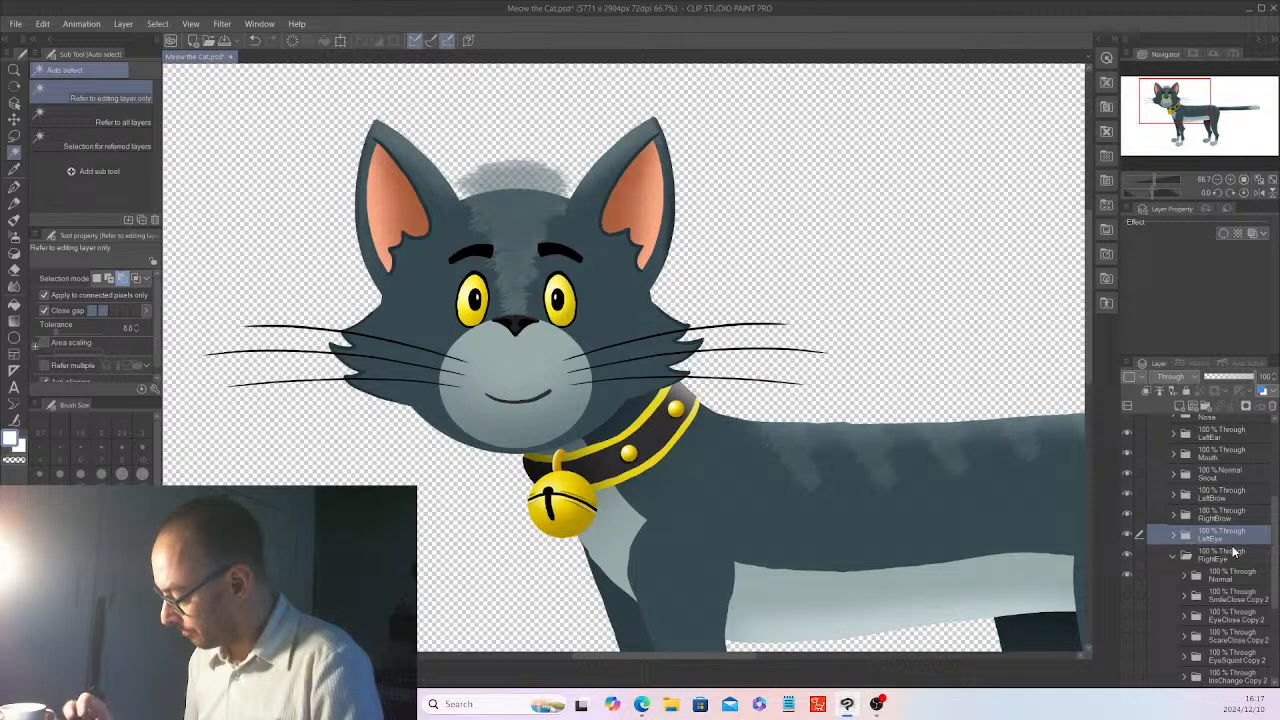
pyautogui.click(1184, 576)
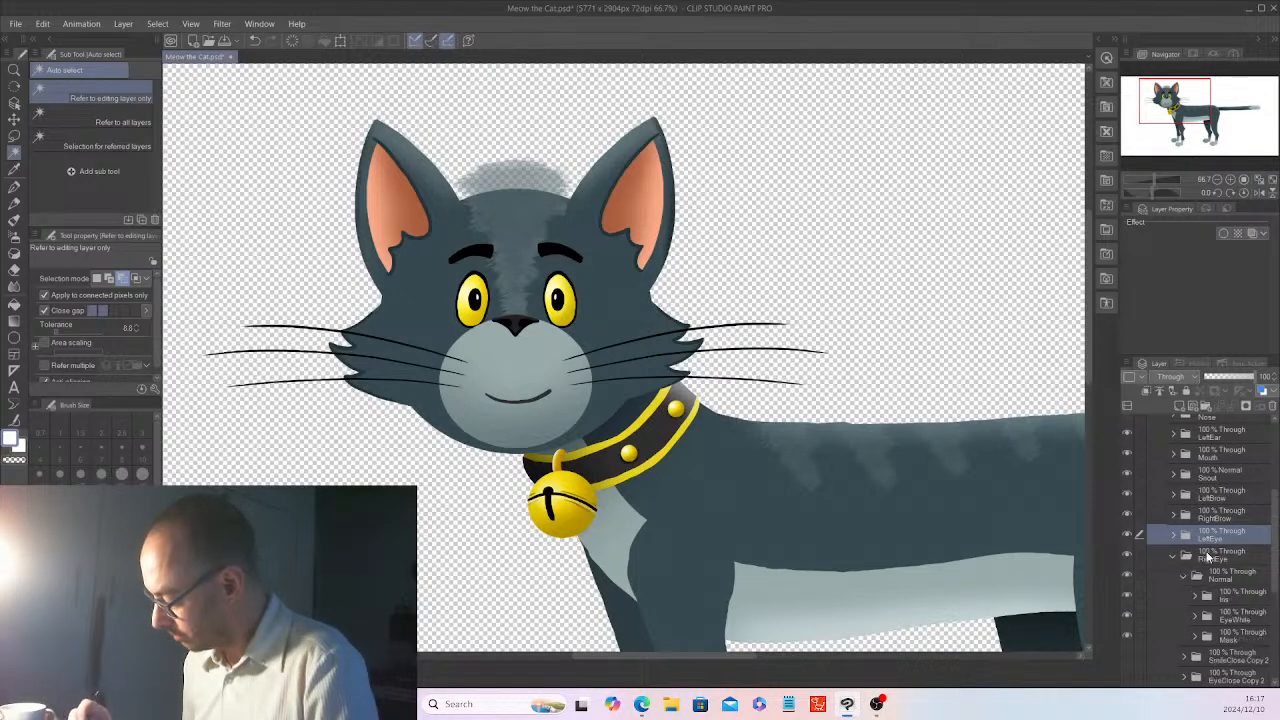
pyautogui.click(1186, 576)
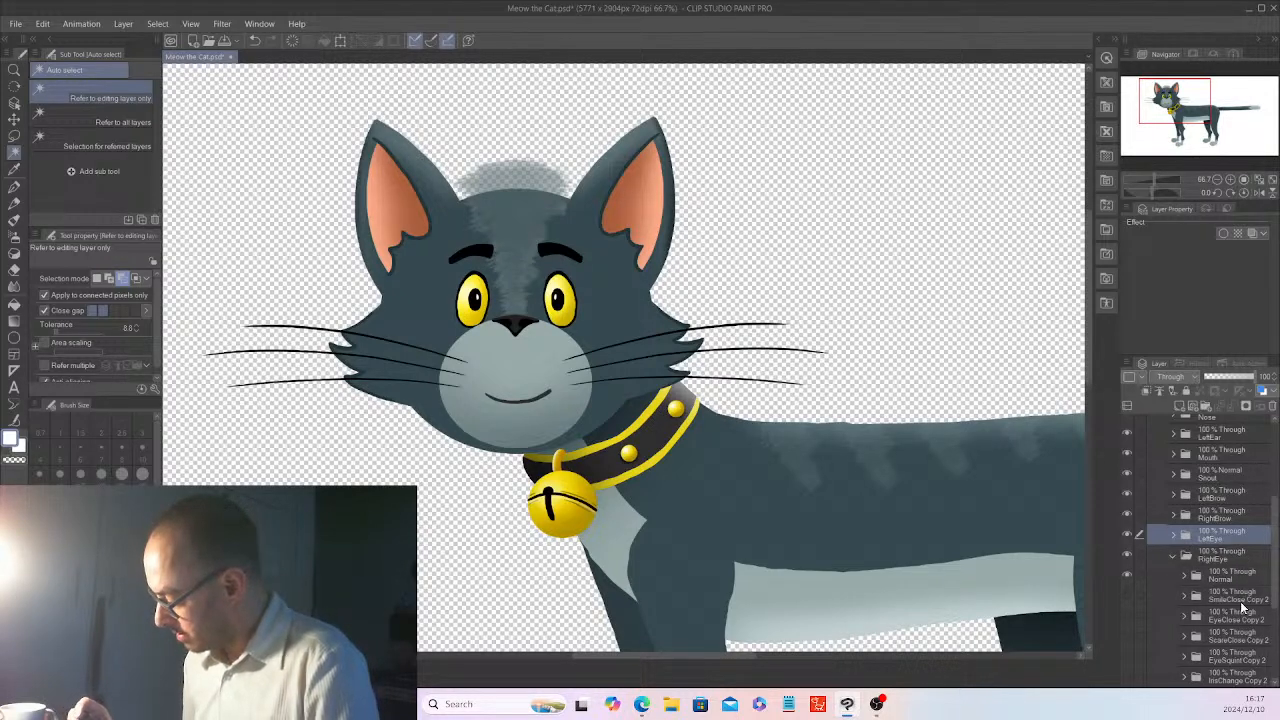
pyautogui.doubleClick(1240, 596)
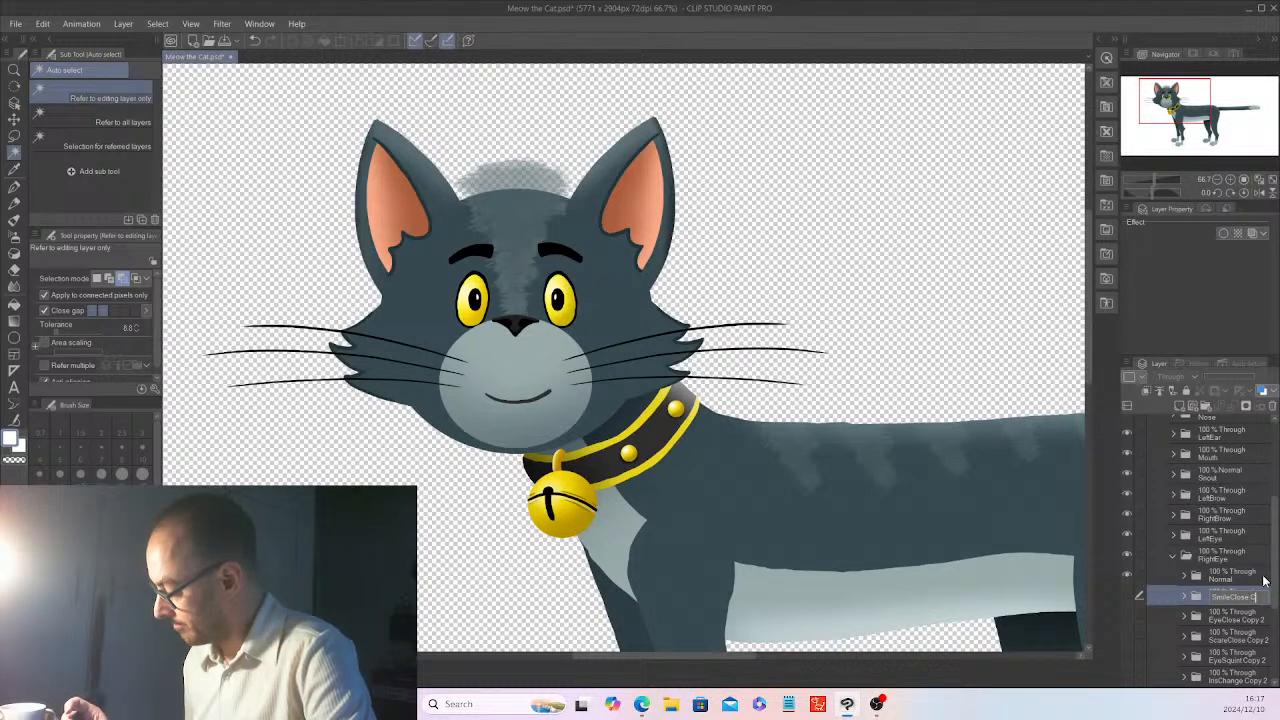
pyautogui.press('Return')
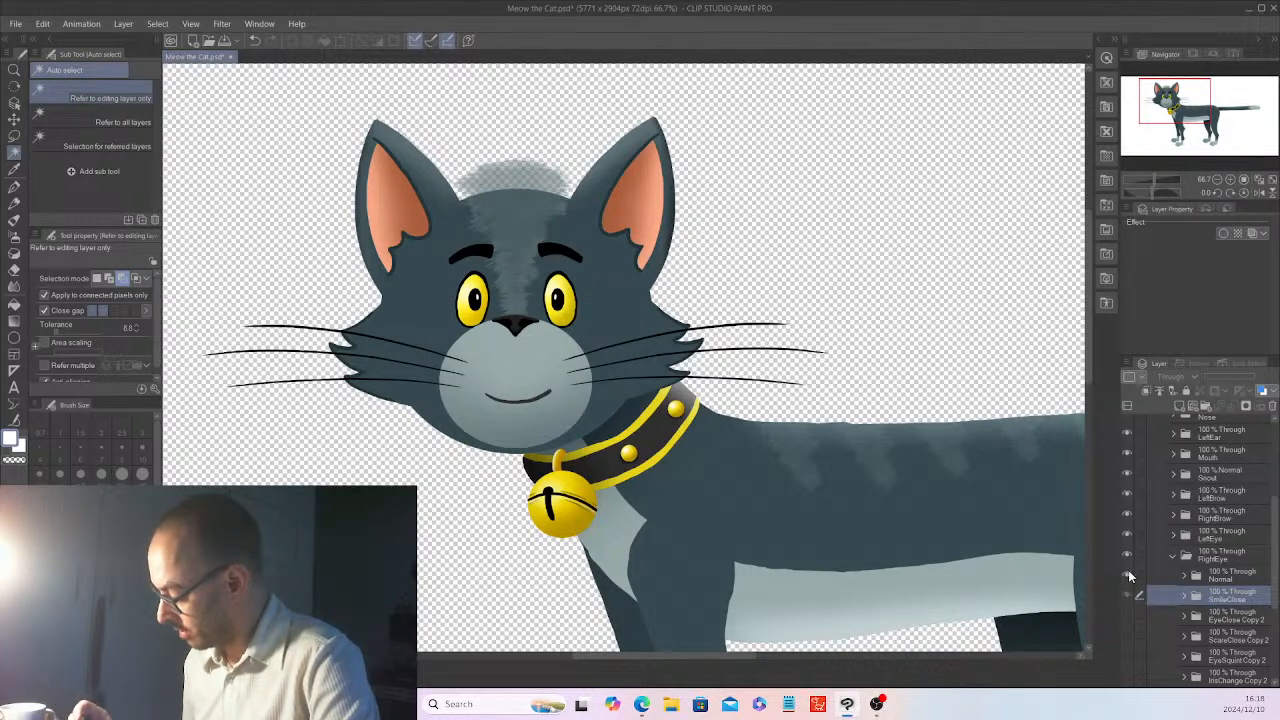
# - Show SmileClose instead of Normal in RightEye and rename its copied iris subfolder as Iris
pyautogui.click(1128, 572)
pyautogui.click(1185, 596)
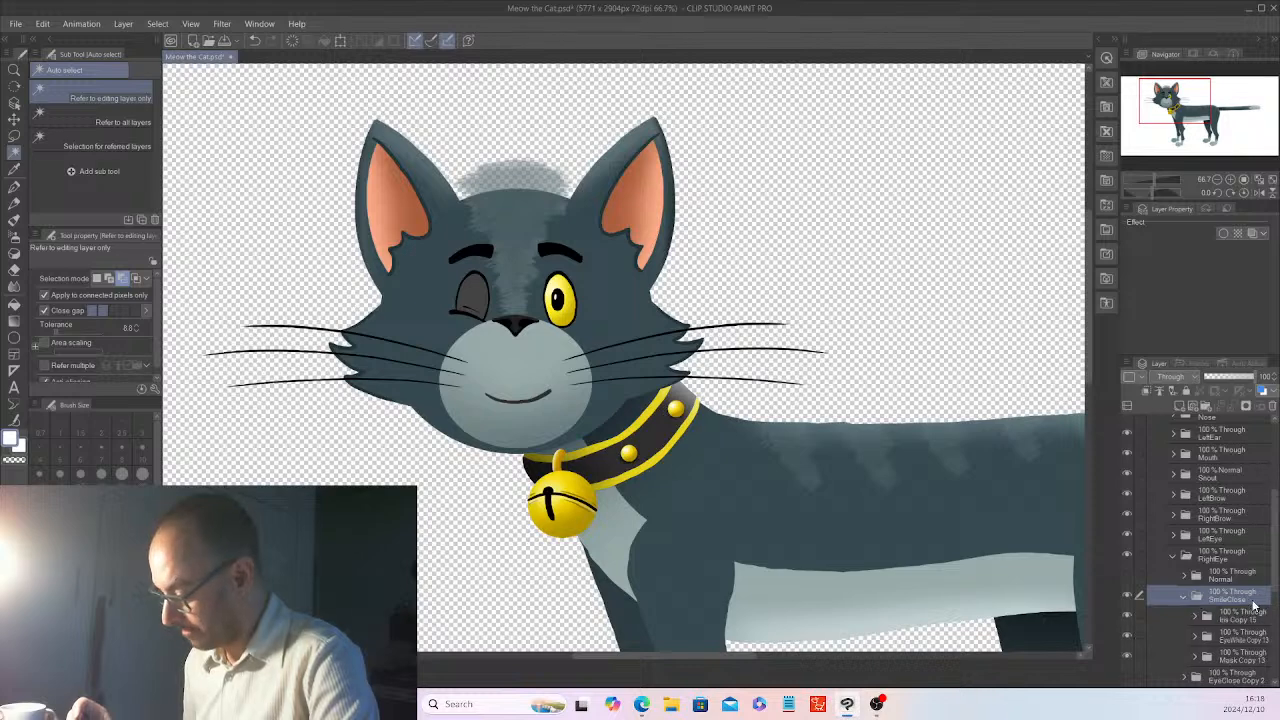
pyautogui.doubleClick(1250, 616)
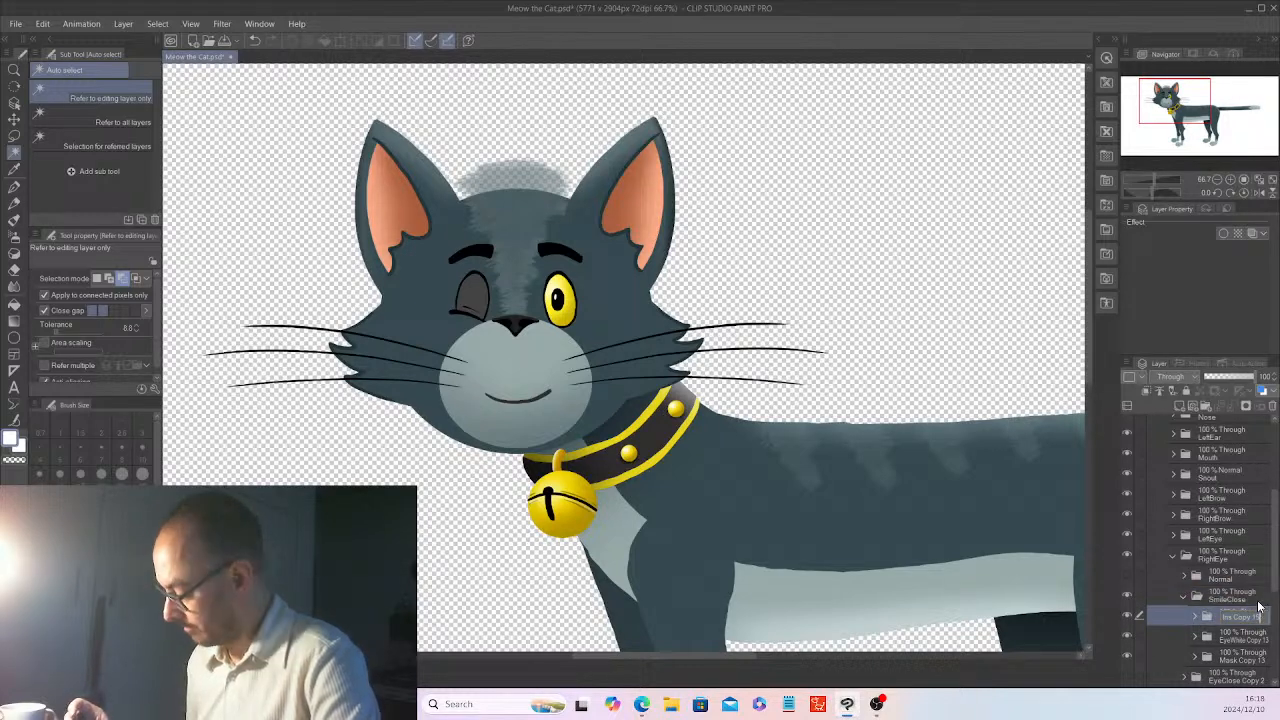
pyautogui.press('BackSpace')
pyautogui.press('BackSpace')
pyautogui.press('BackSpace')
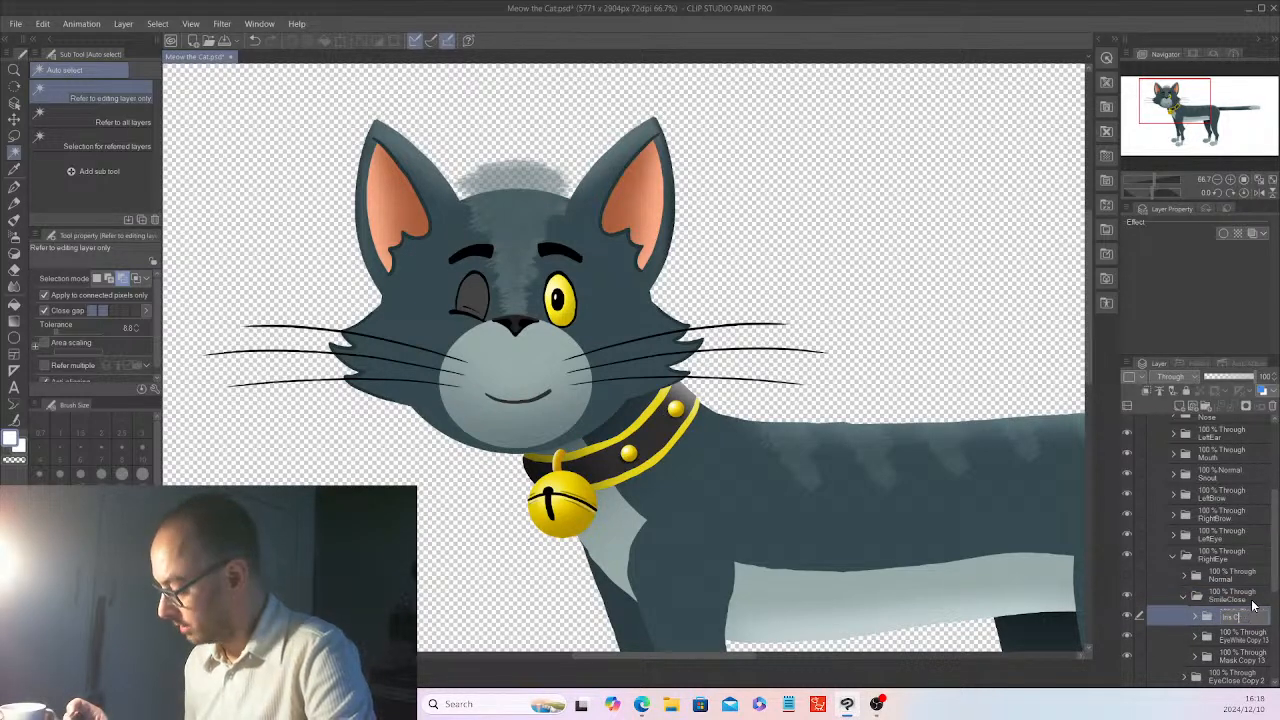
# - Rename the copied eye-white and mask subfolders in SmileClose as EyeWhite and Mask
pyautogui.doubleClick(1250, 636)
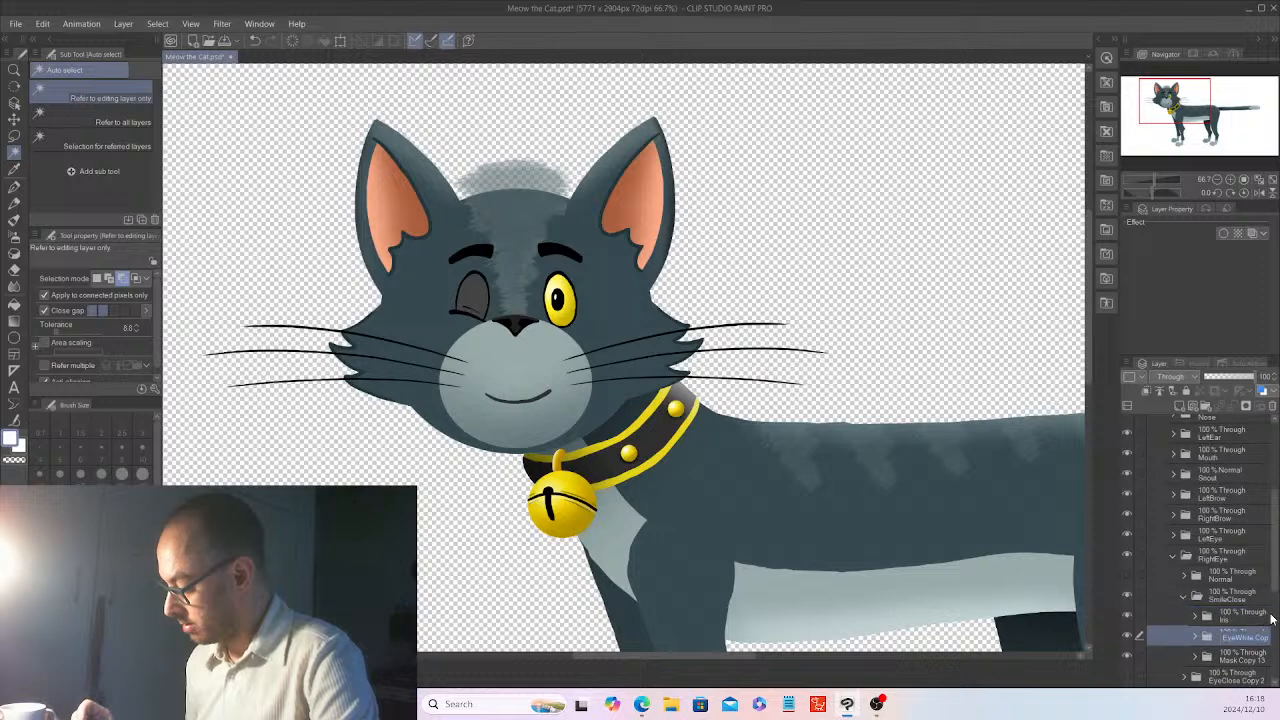
pyautogui.press('Right')
pyautogui.press('BackSpace')
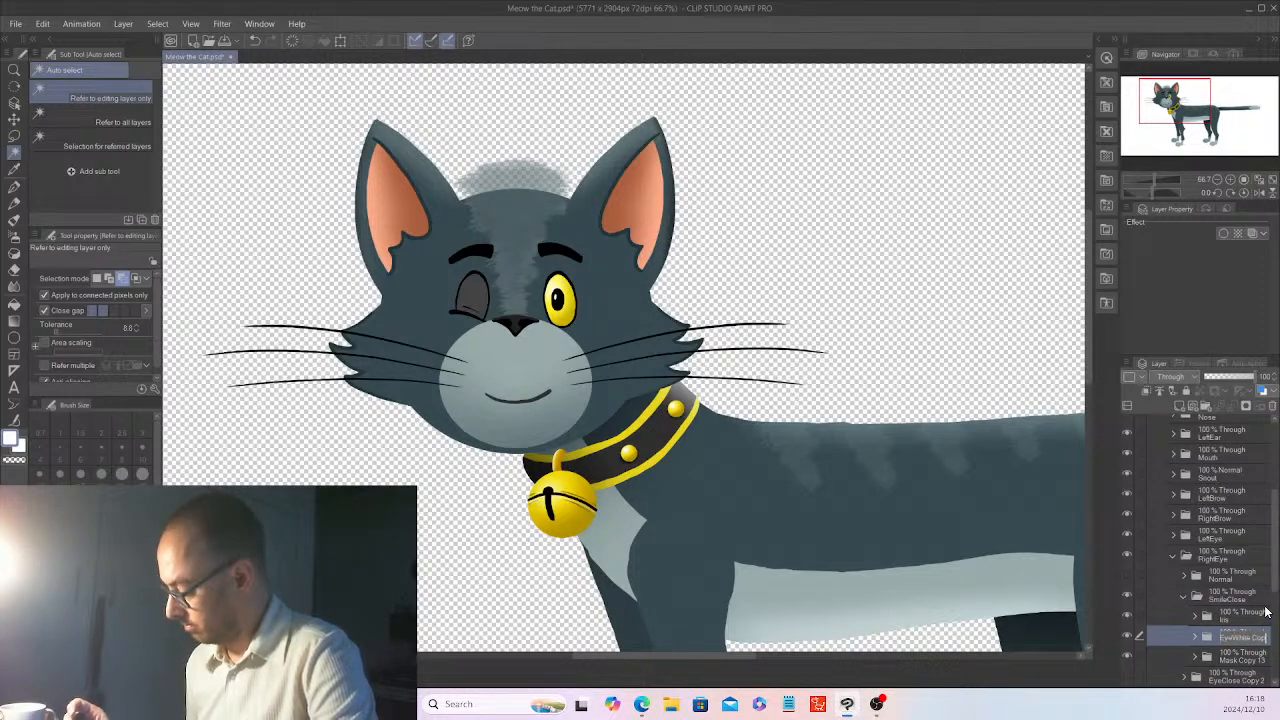
pyautogui.doubleClick(1255, 661)
pyautogui.press('Right')
pyautogui.press('BackSpace')
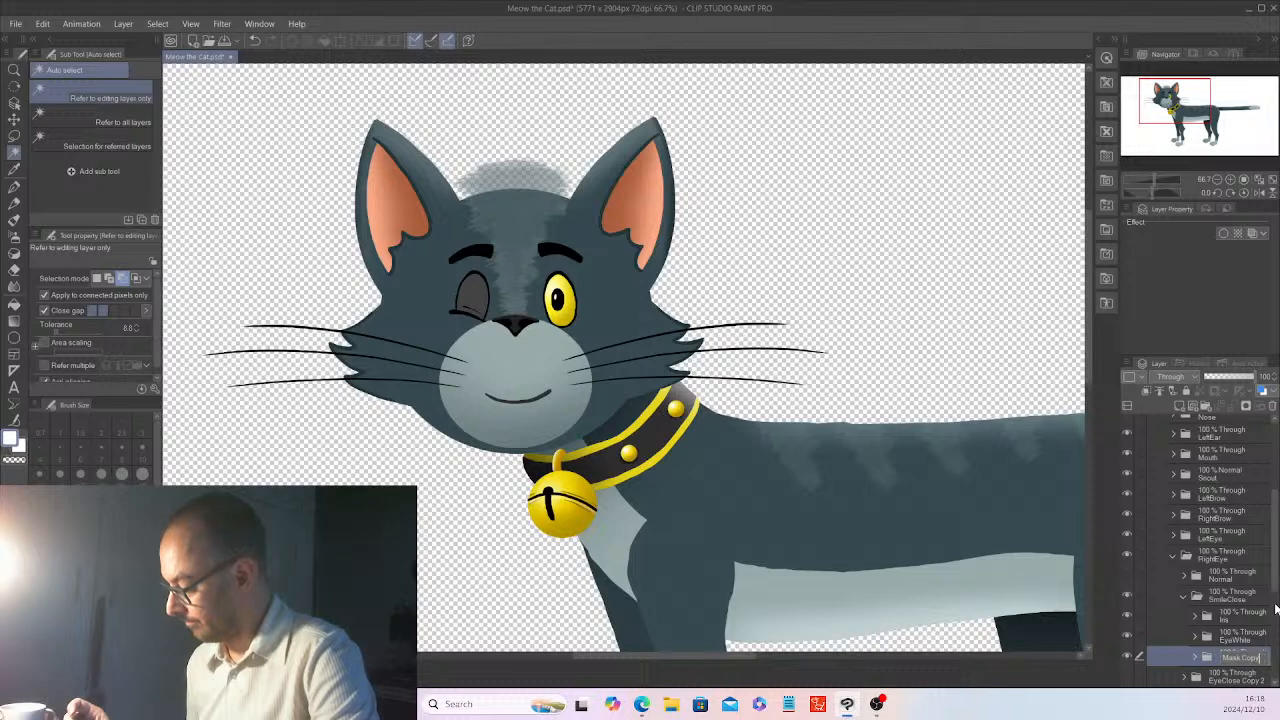
pyautogui.press('Return')
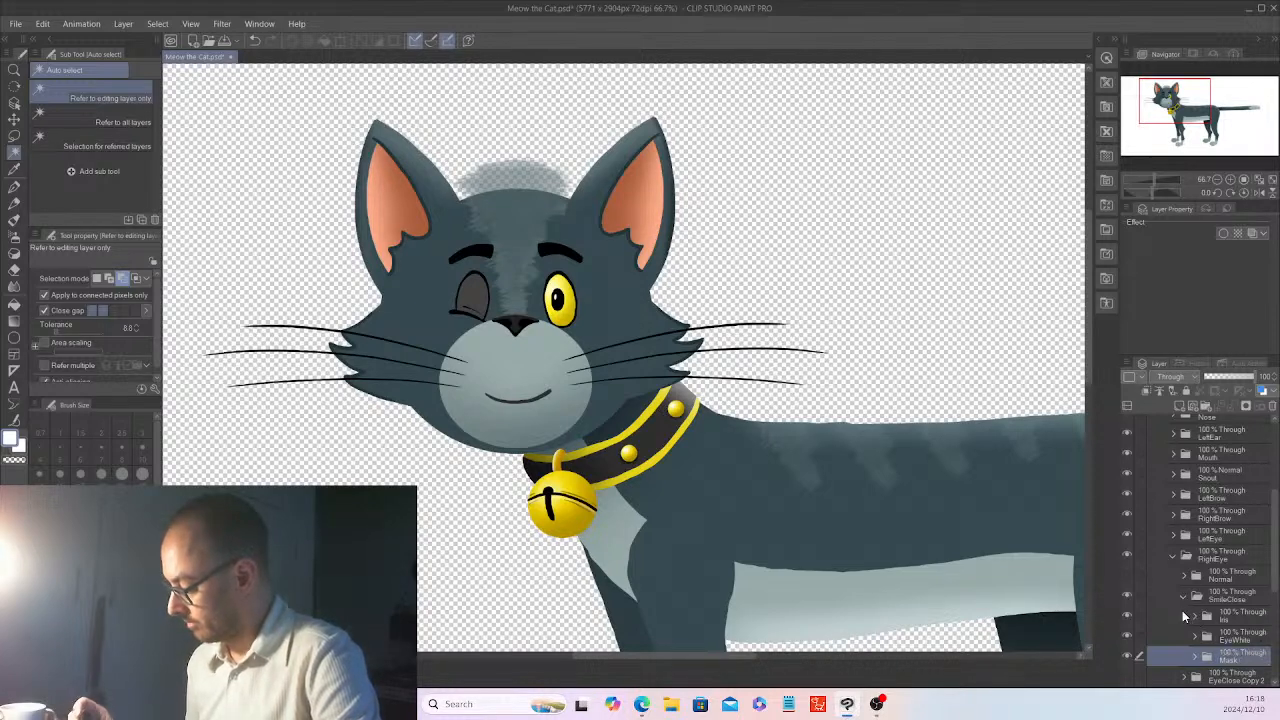
# - Collapse and hide SmileClose, show EyeClose Copy 2 in RightEye, and rename that folder as EyeClose
pyautogui.click(1183, 596)
pyautogui.click(1127, 597)
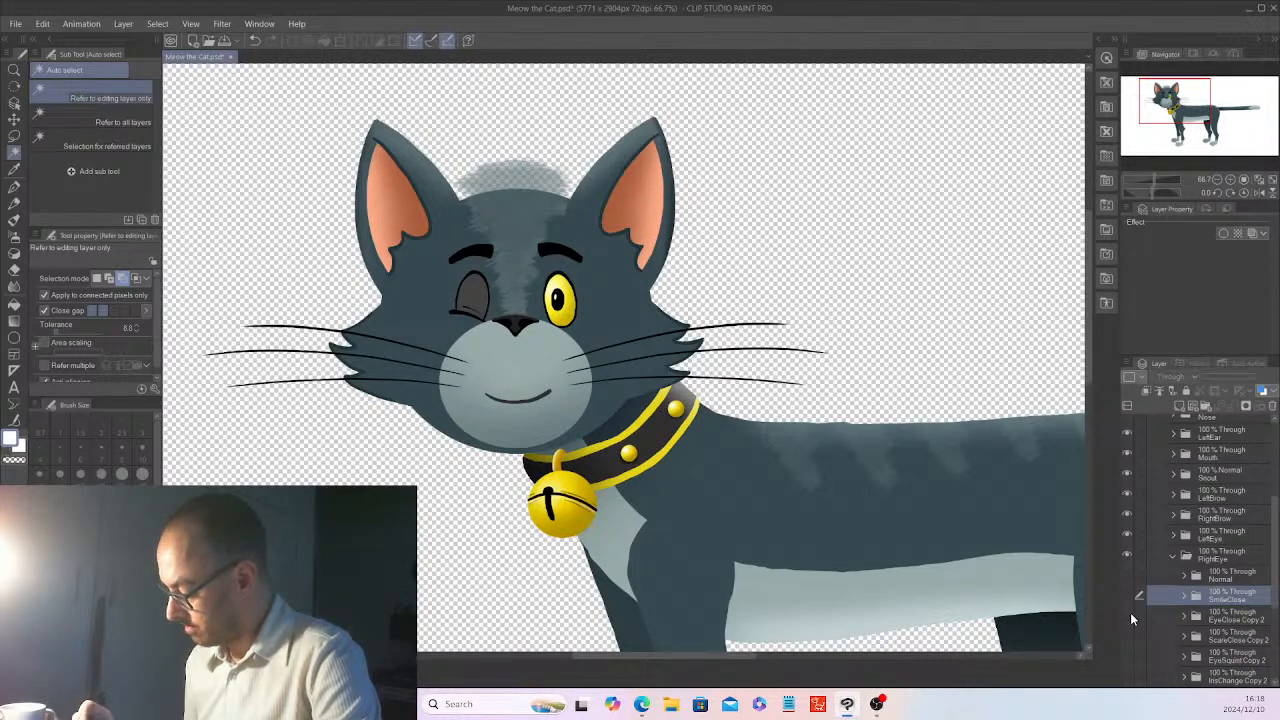
pyautogui.click(1129, 613)
pyautogui.doubleClick(1240, 619)
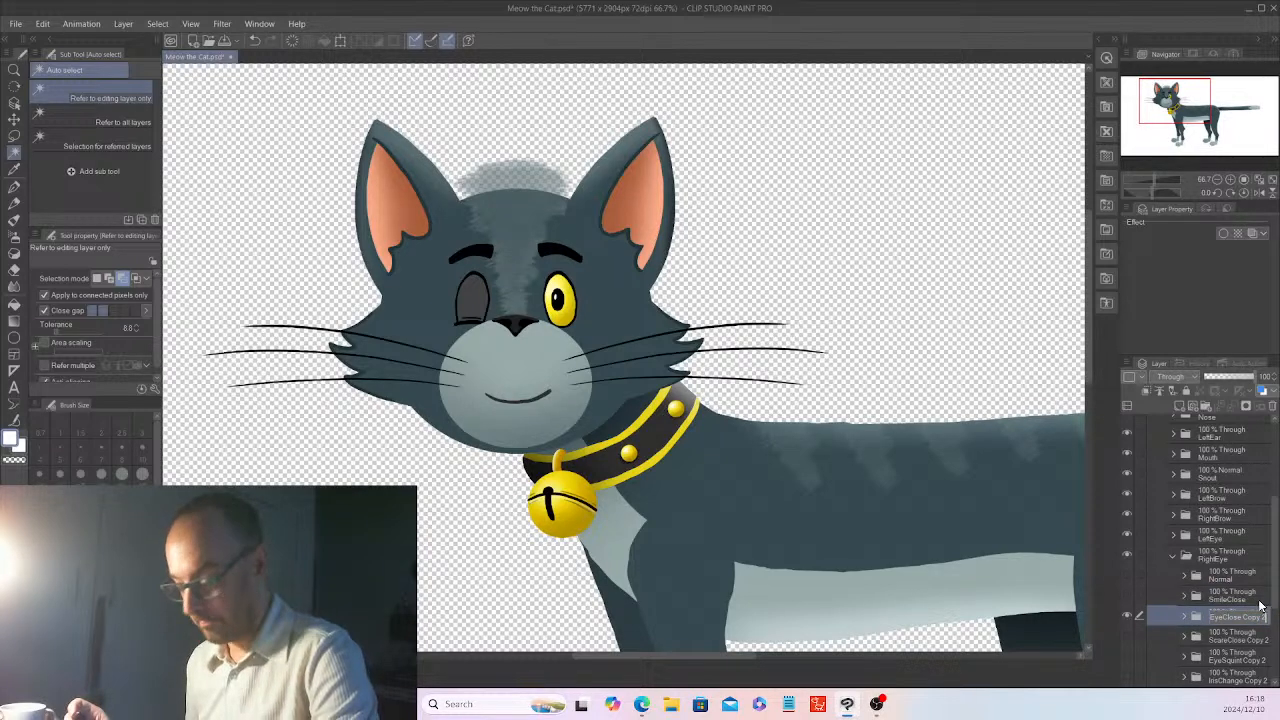
pyautogui.press('BackSpace')
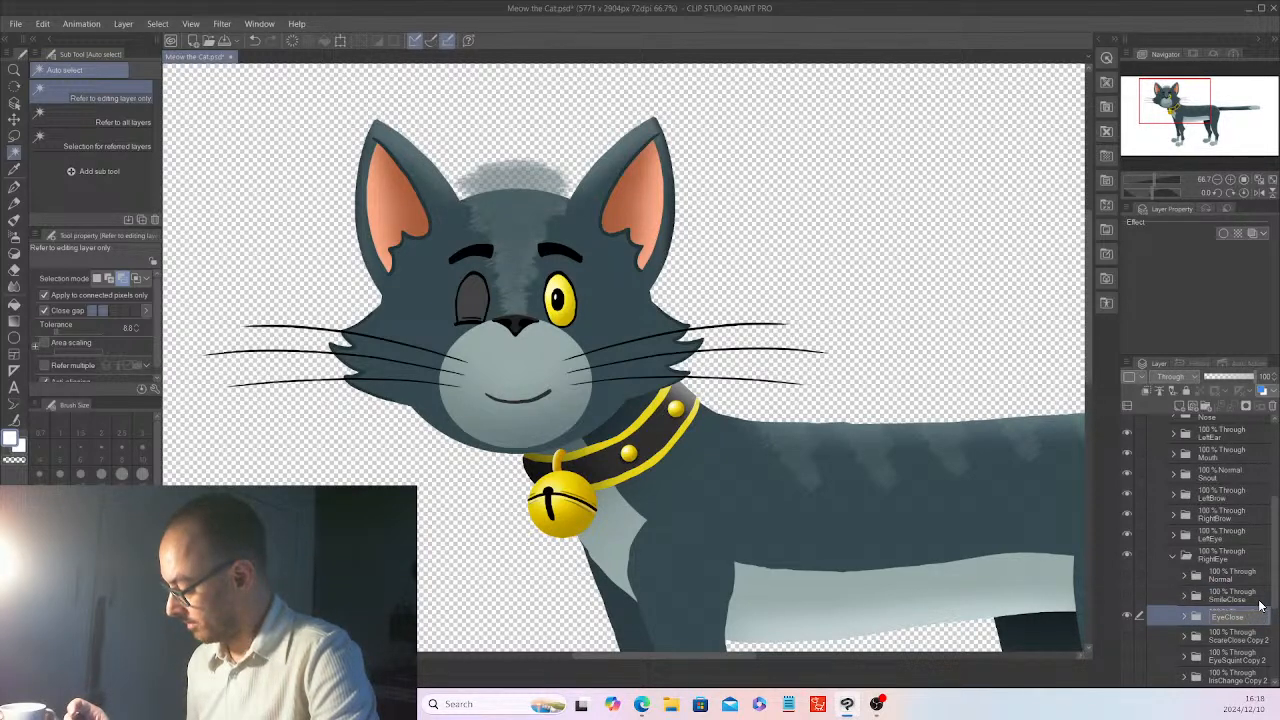
pyautogui.press('Return')
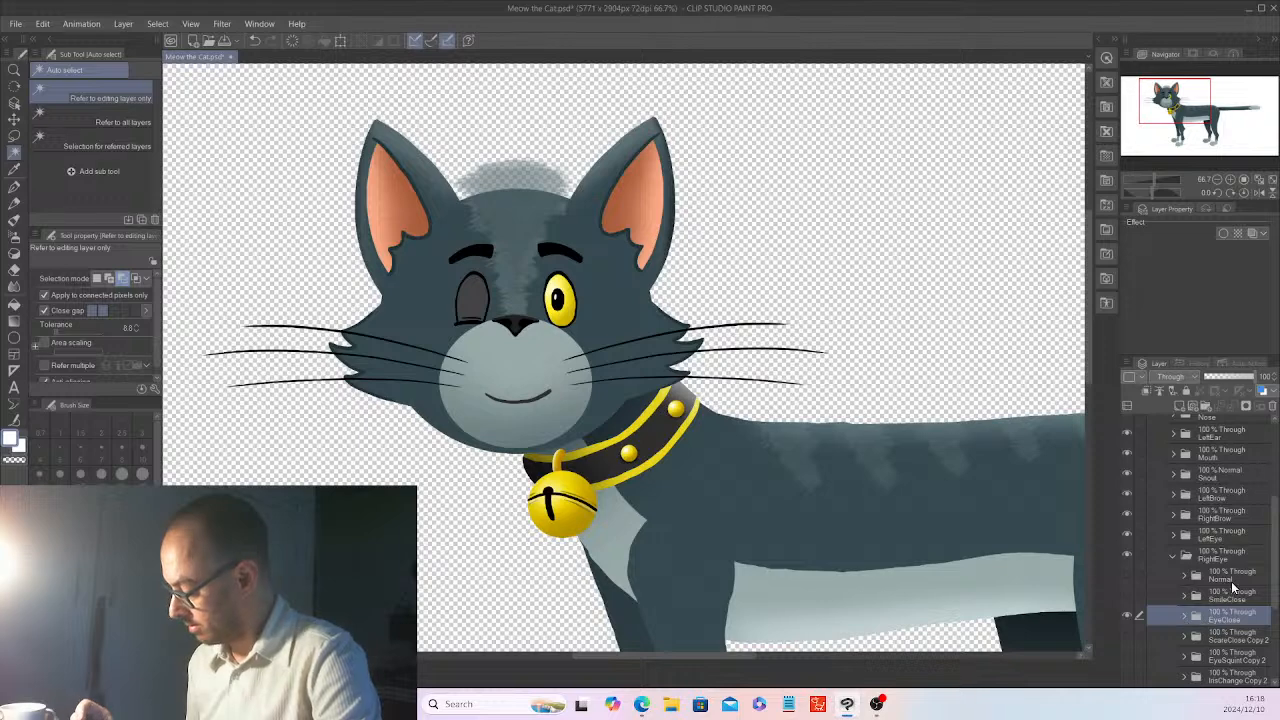
# - Expand RightEye's EyeClose folder and rename its copied iris subfolder as Iris
pyautogui.click(1182, 618)
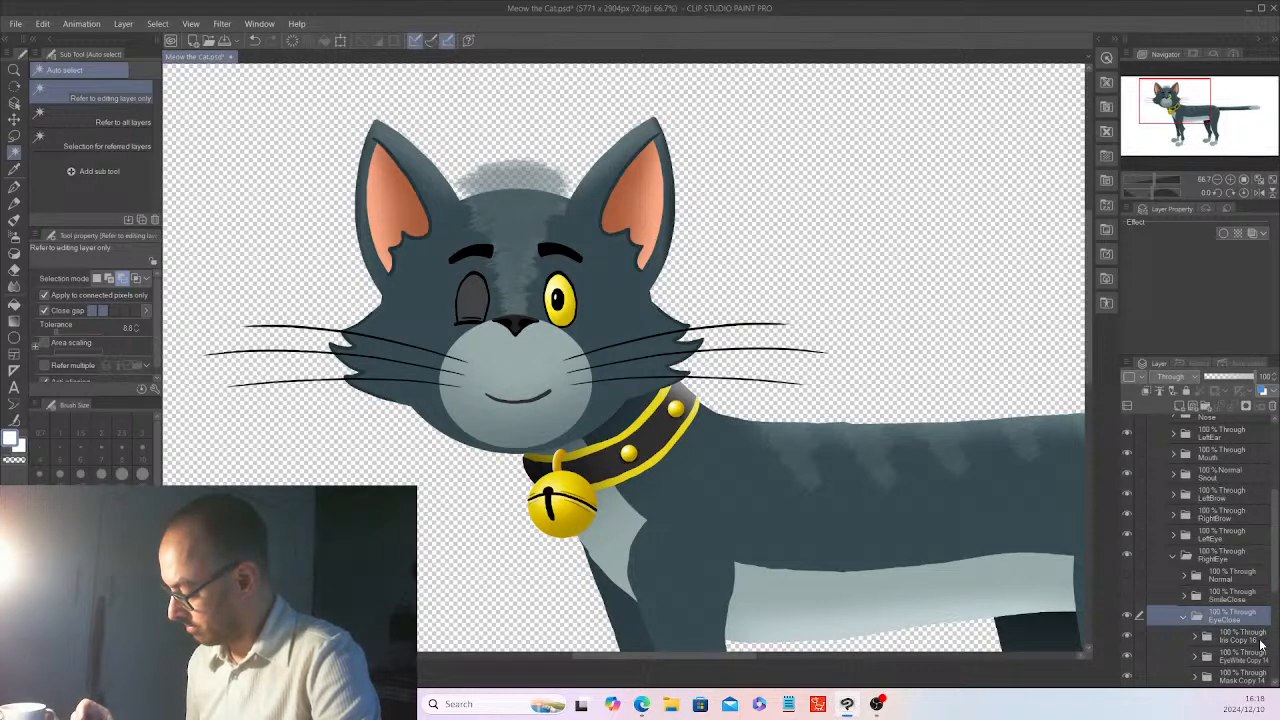
pyautogui.click(1258, 640)
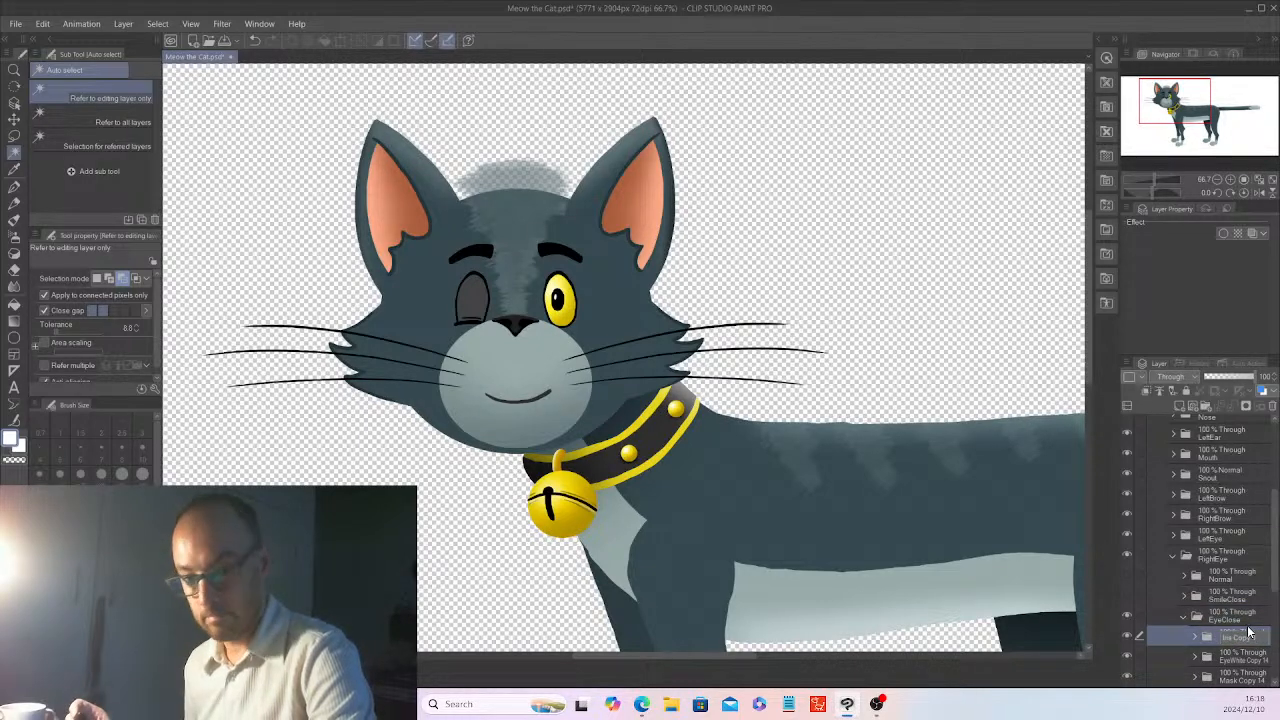
pyautogui.press('BackSpace')
pyautogui.press('BackSpace')
pyautogui.press('BackSpace')
pyautogui.press('BackSpace')
pyautogui.press('BackSpace')
pyautogui.press('BackSpace')
pyautogui.press('BackSpace')
pyautogui.press('BackSpace')
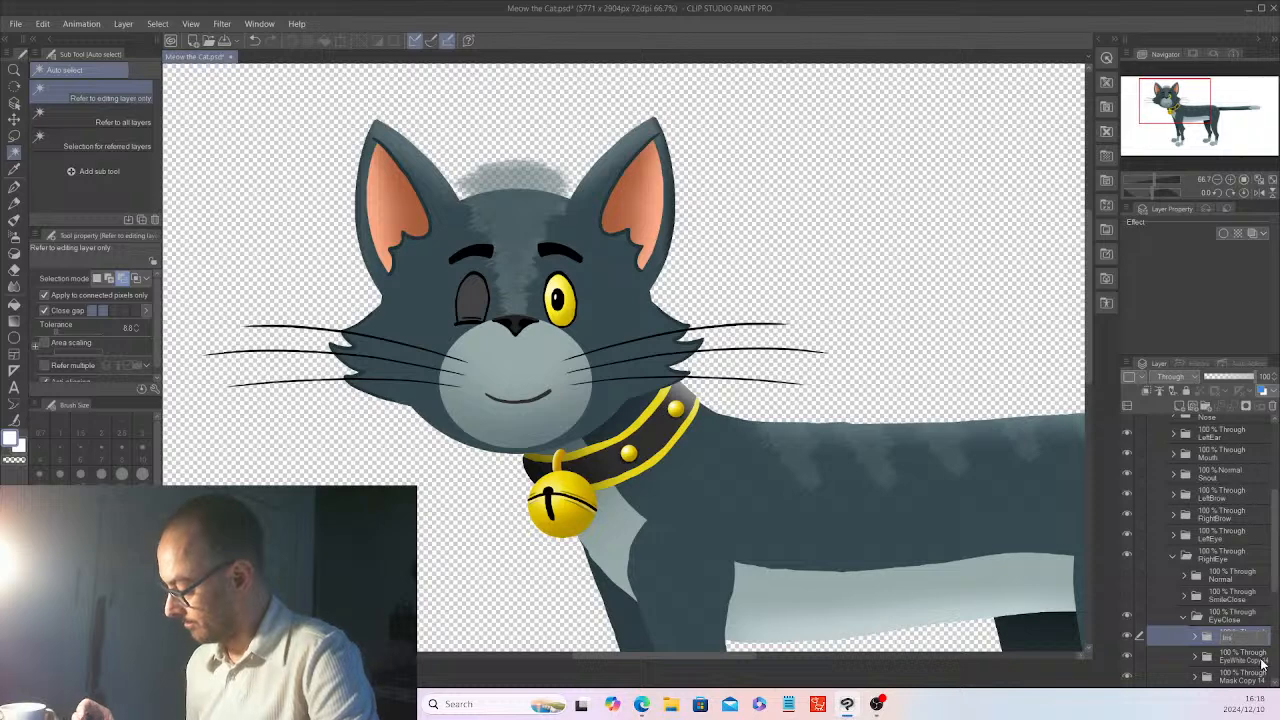
# - Rename the EyeWhite Copy 14 subfolder in EyeClose as EyeWhite
pyautogui.doubleClick(1262, 660)
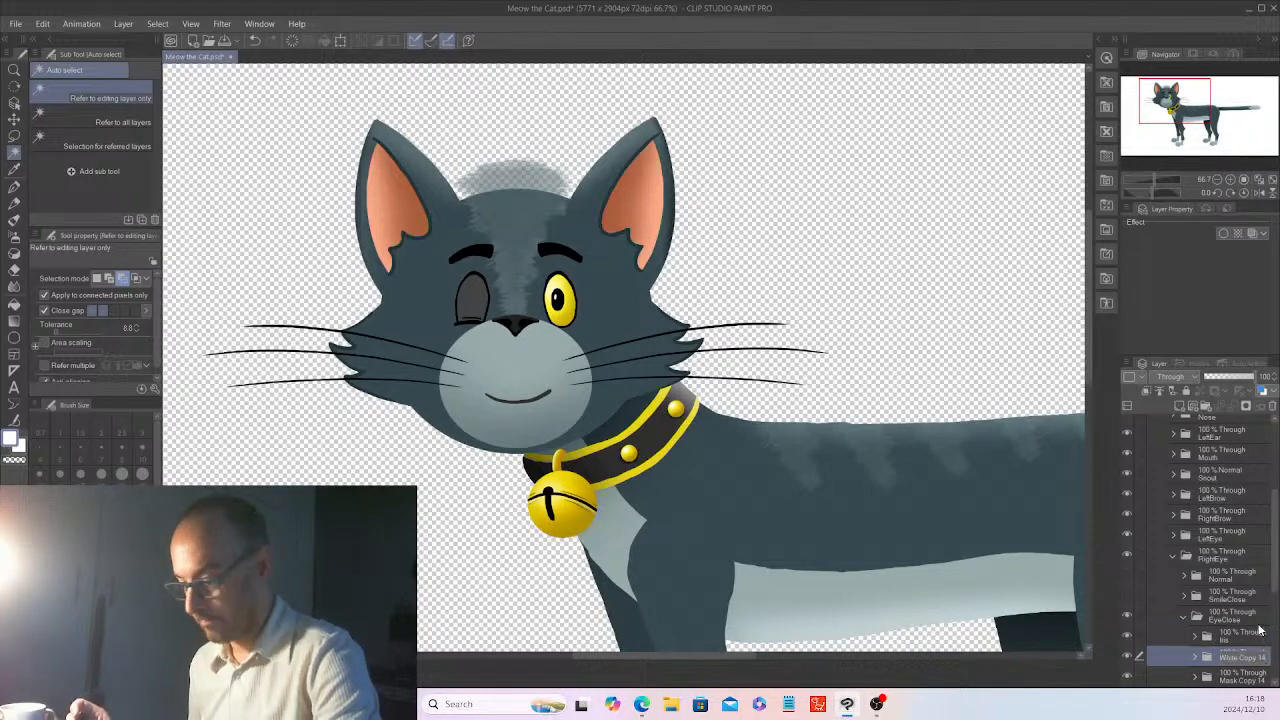
pyautogui.press('BackSpace')
pyautogui.press('BackSpace')
pyautogui.press('BackSpace')
pyautogui.press('BackSpace')
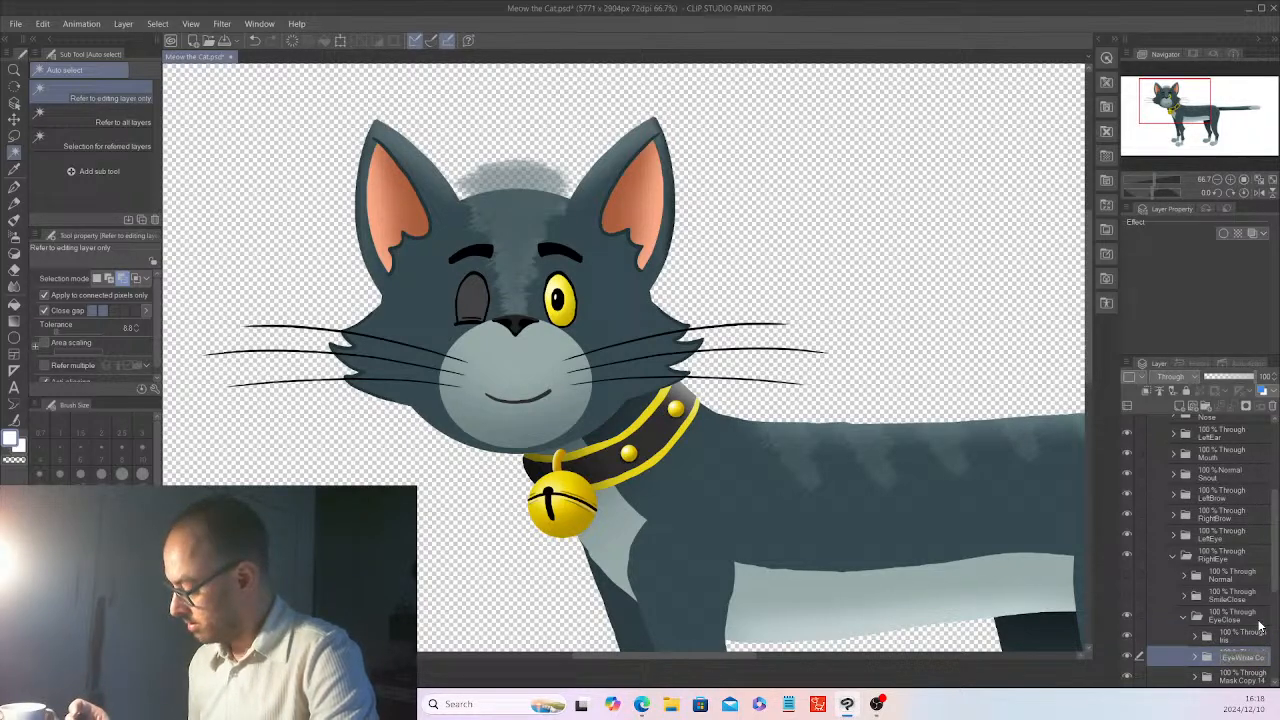
pyautogui.press('Return')
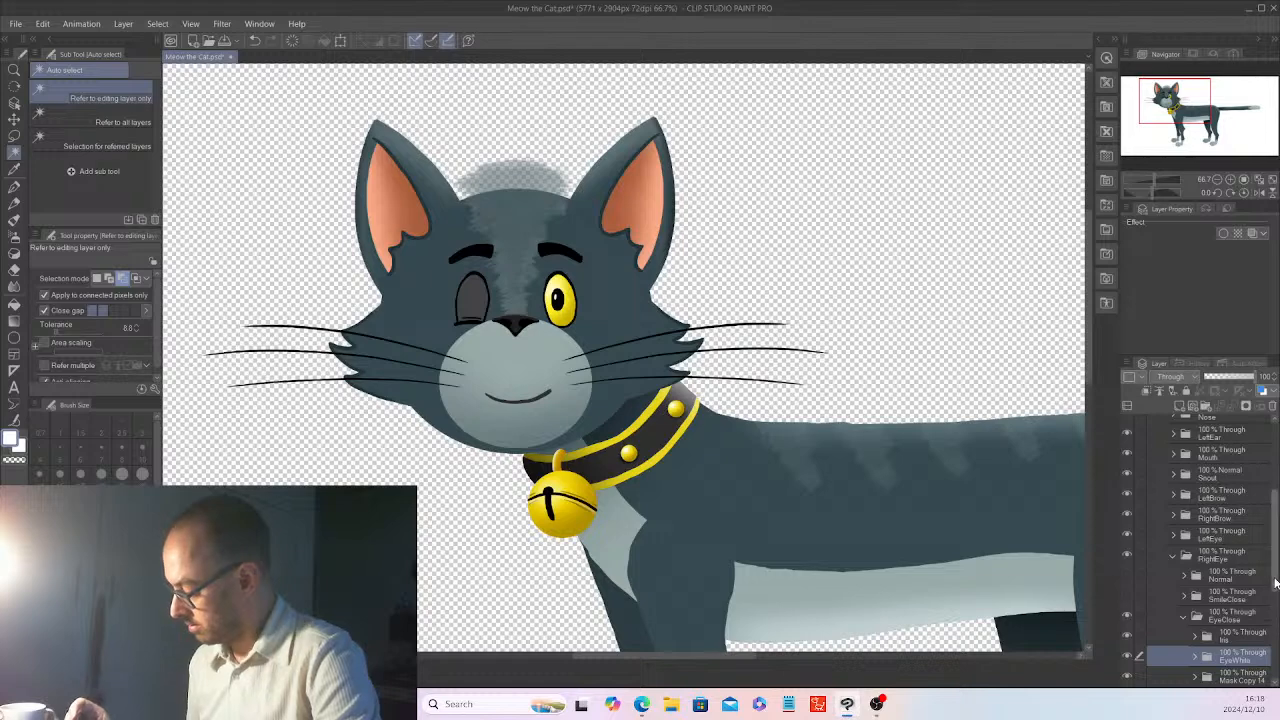
# - Rename the Mask Copy 14 subfolder in EyeClose as Mask
pyautogui.scroll(-3, 1273, 612)
pyautogui.click(1244, 589)
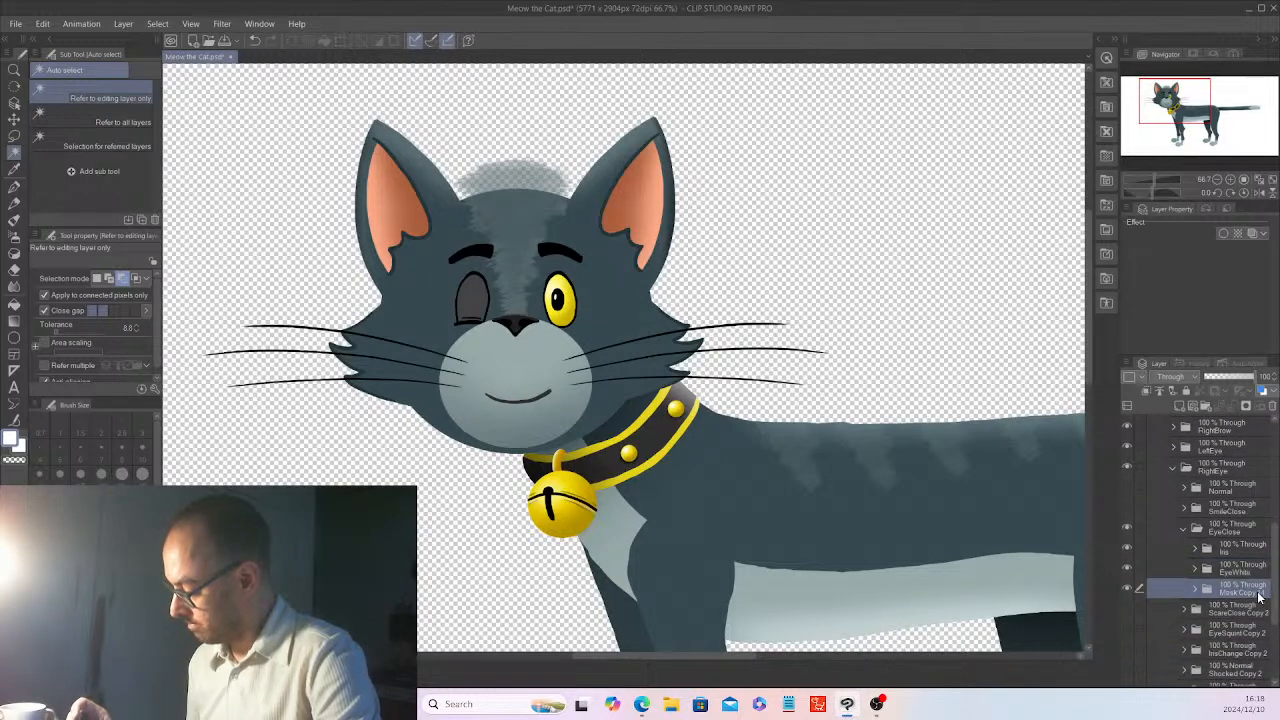
pyautogui.doubleClick(1244, 589)
pyautogui.press('BackSpace')
pyautogui.press('BackSpace')
pyautogui.press('BackSpace')
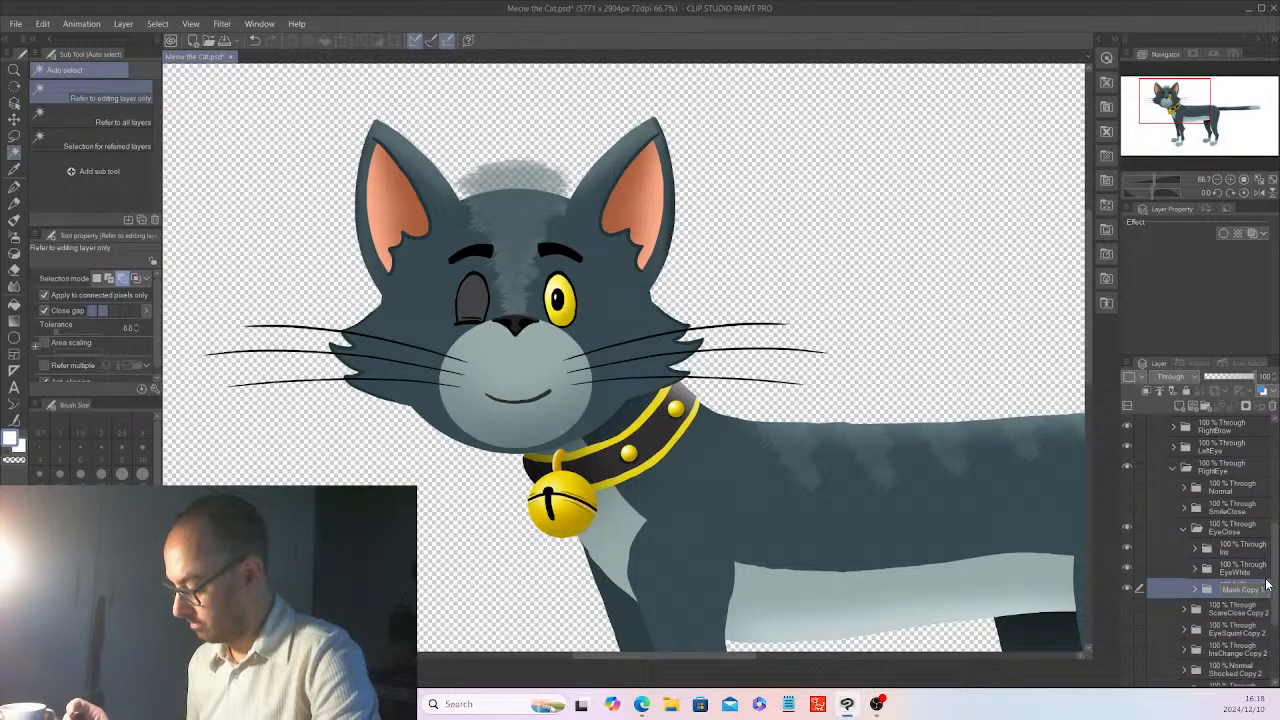
pyautogui.press('Return')
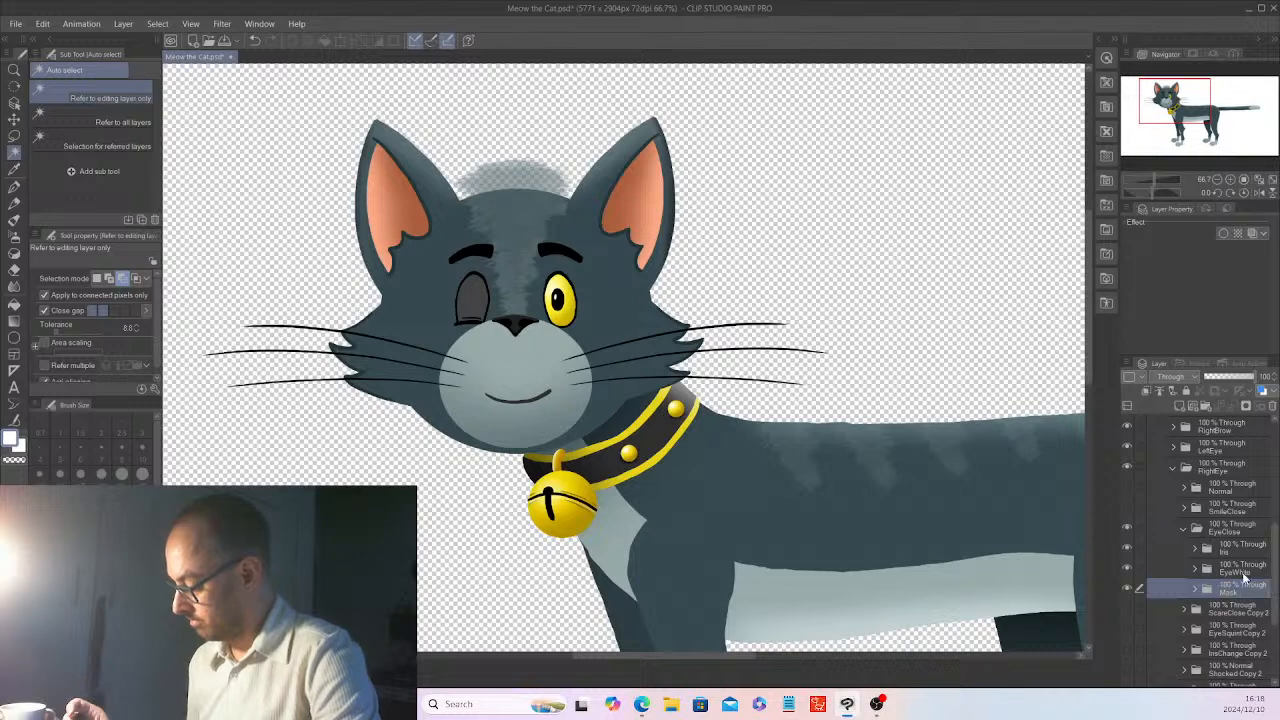
# - Collapse and hide the EyeClose folder, and show ScareClose Copy 2 in RightEye
pyautogui.click(1186, 529)
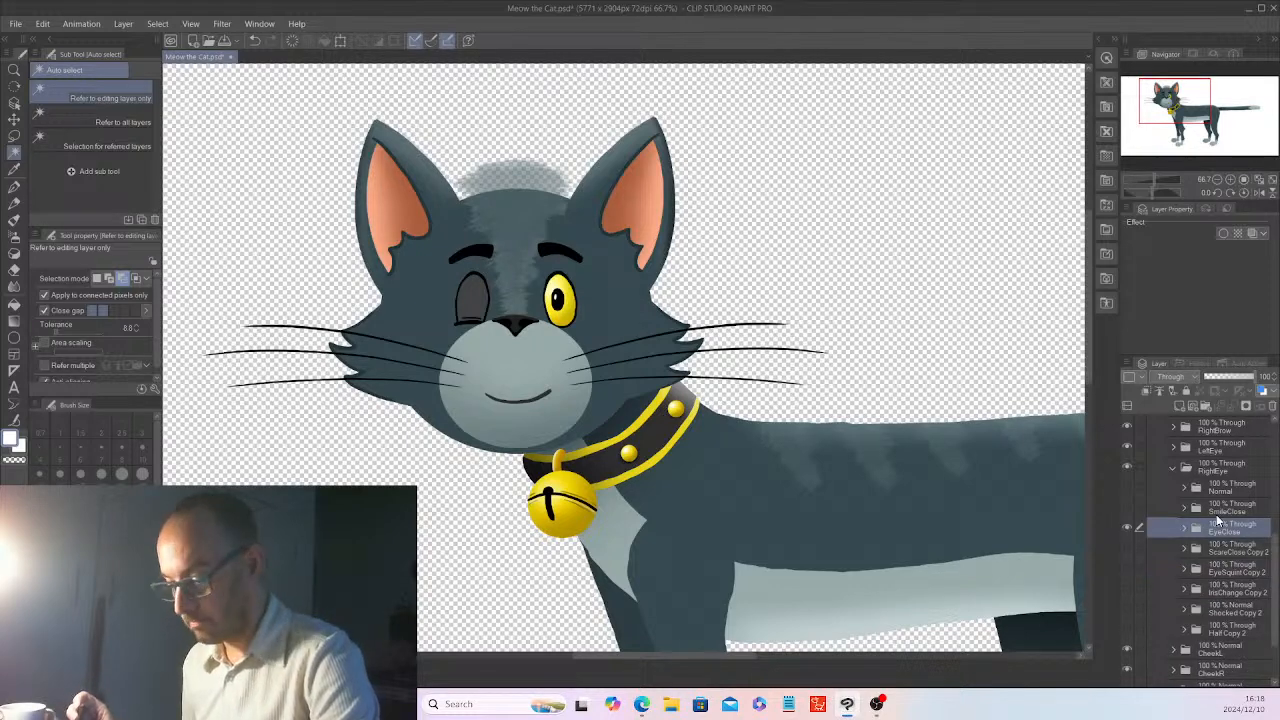
pyautogui.click(1127, 527)
pyautogui.click(1128, 546)
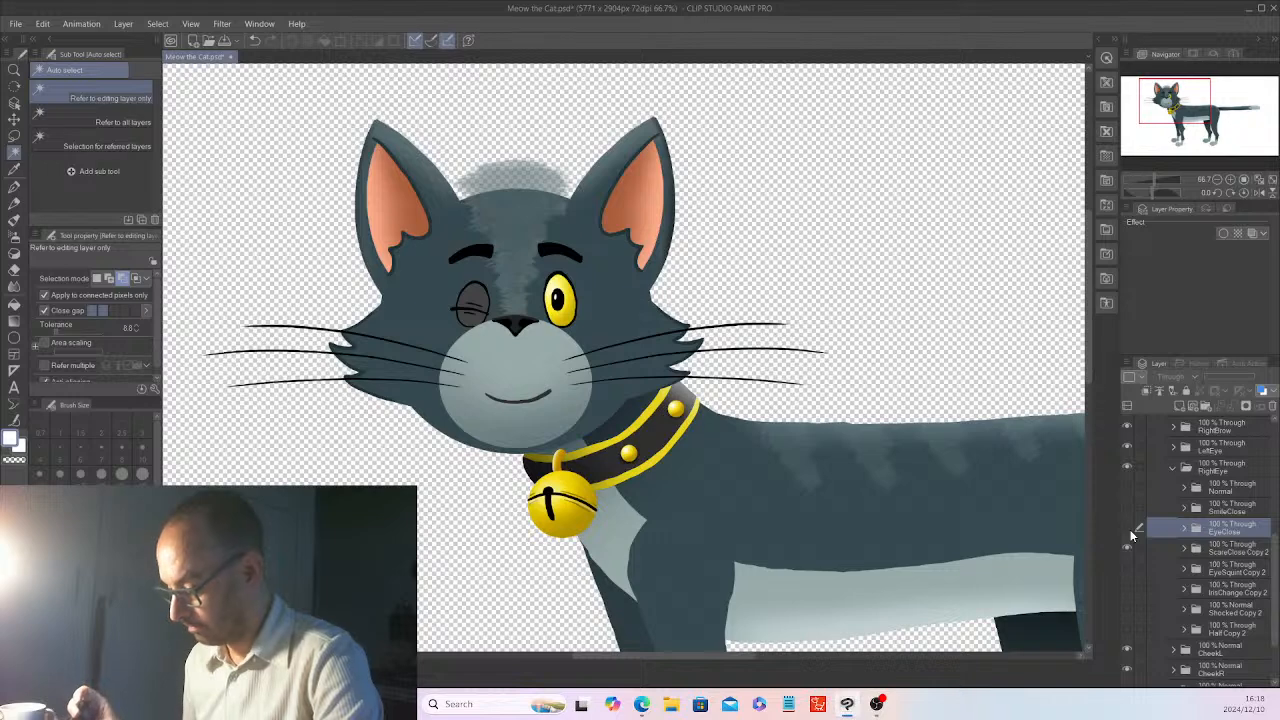
# - Expand the LeftEye folder, hide its Normal folder and show its ScareClose folder
pyautogui.moveTo(1274, 560); pyautogui.dragTo(1274, 525)
pyautogui.click(1177, 532)
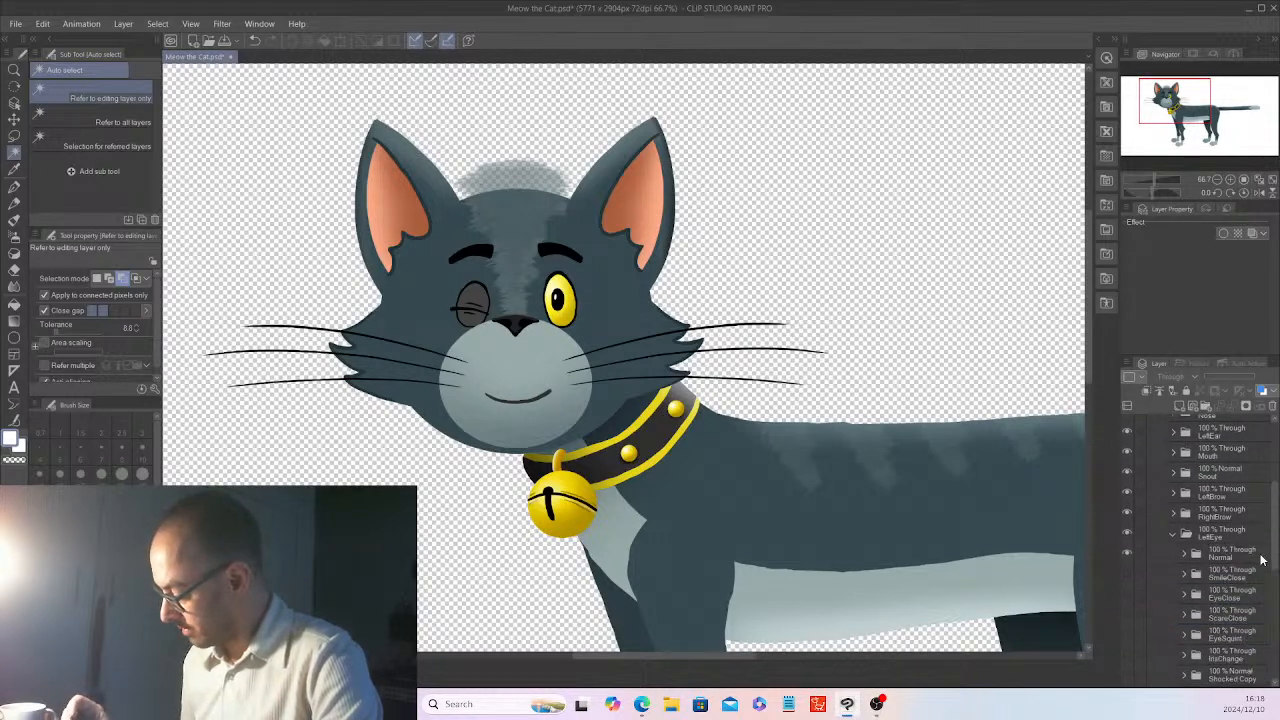
pyautogui.click(1127, 551)
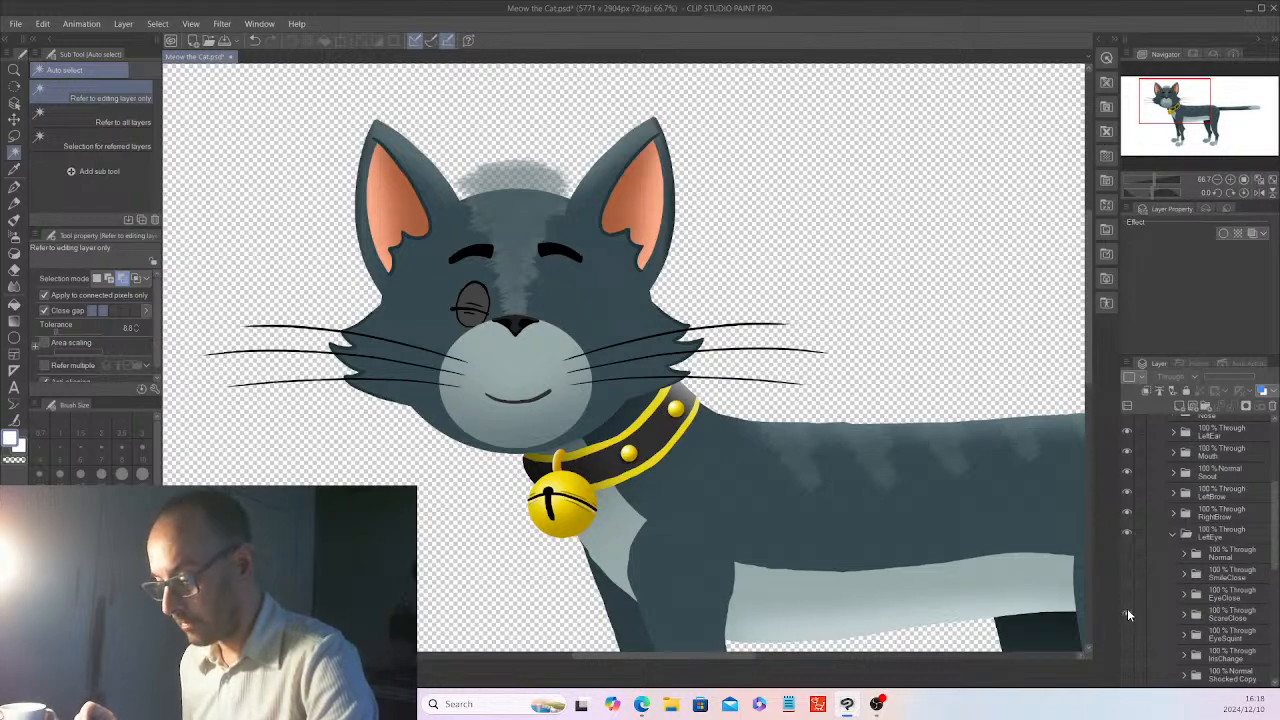
pyautogui.click(1127, 615)
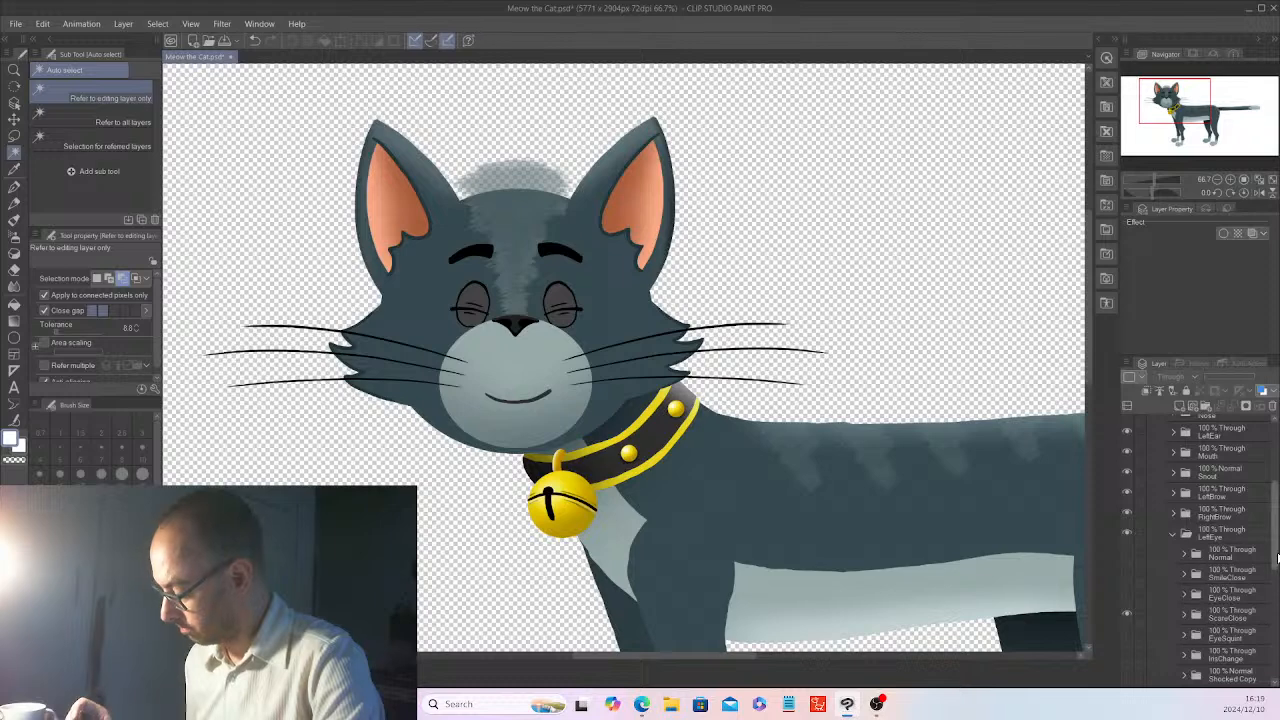
# - Rename the ScareClose Copy 2 folder in RightEye as ScareClose
pyautogui.scroll(-3, 1276, 598)
pyautogui.scroll(-3, 1270, 595)
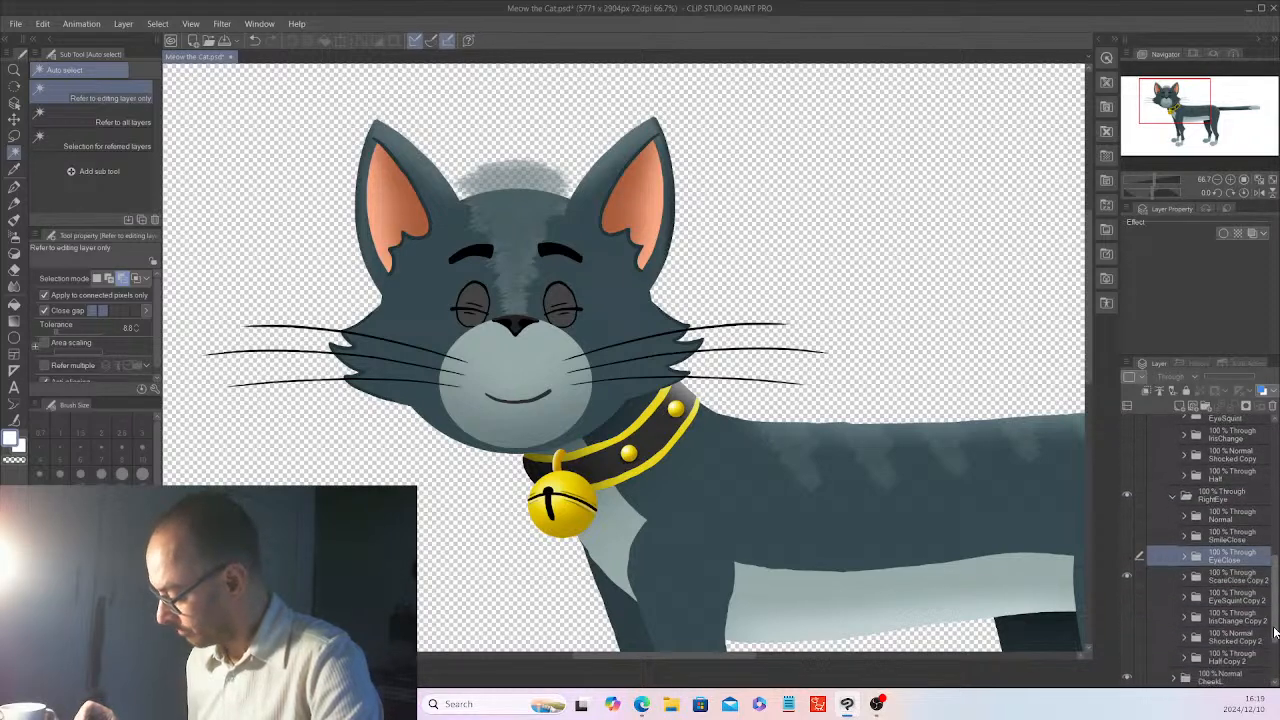
pyautogui.doubleClick(1256, 583)
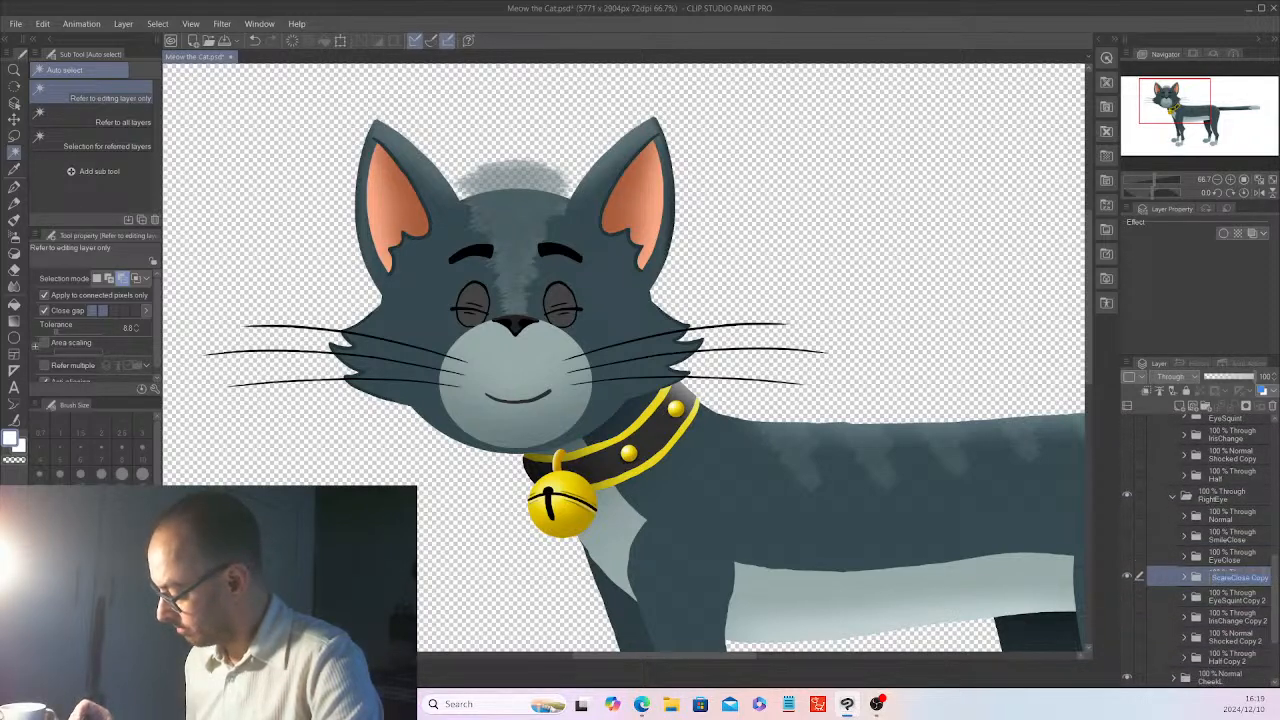
pyautogui.click(1257, 575)
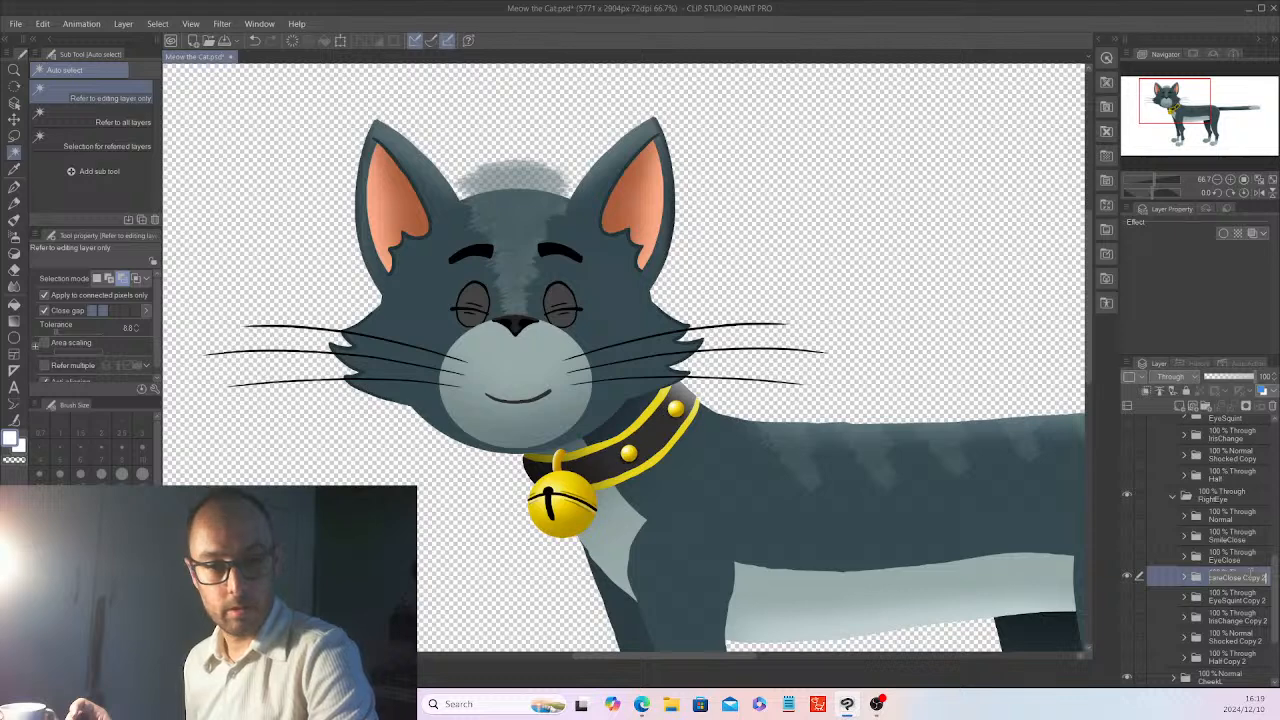
pyautogui.press('BackSpace')
pyautogui.press('BackSpace')
pyautogui.press('BackSpace')
pyautogui.press('BackSpace')
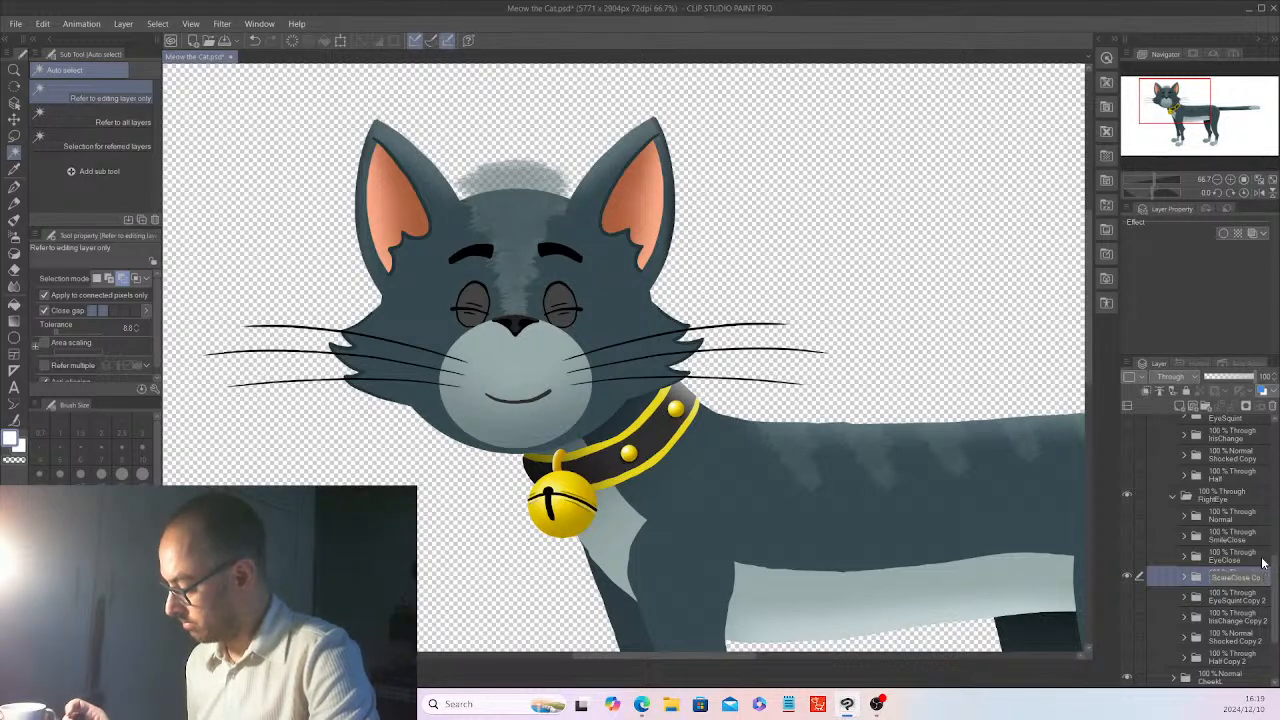
pyautogui.press('Return')
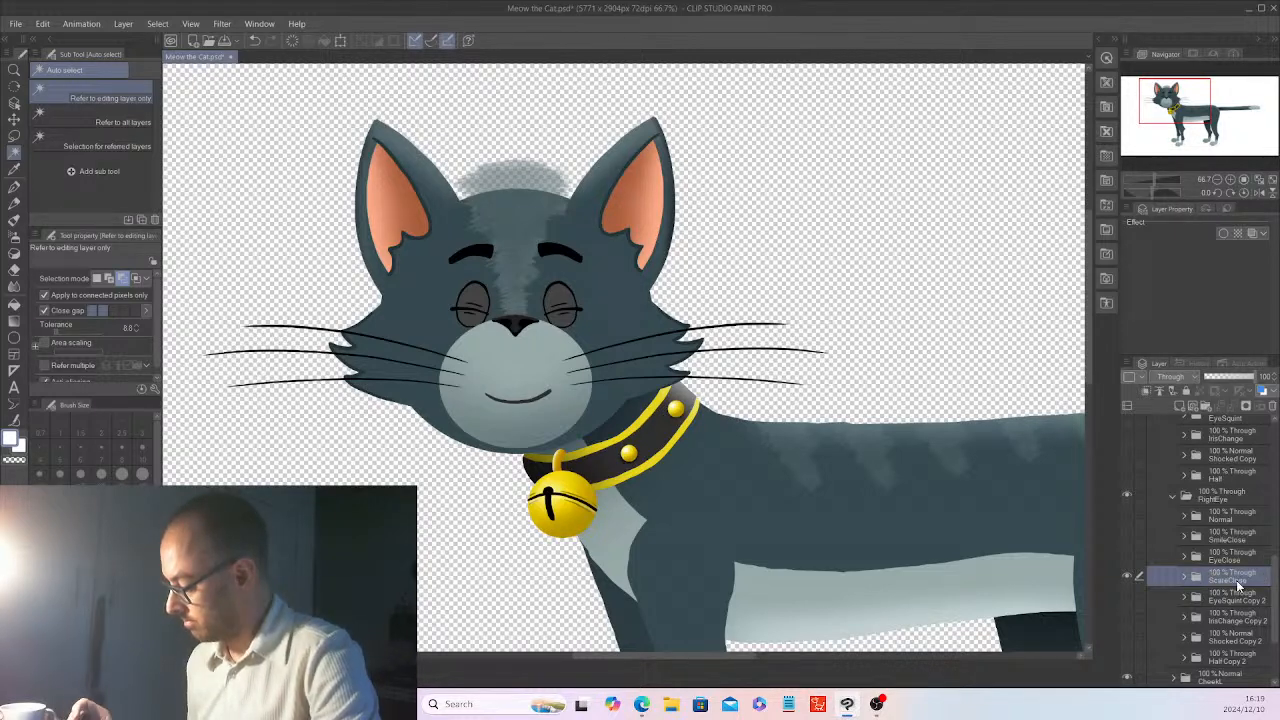
# - Expand RightEye's ScareClose folder and rename its copied iris subfolder as Iris
pyautogui.click(1183, 581)
pyautogui.doubleClick(1258, 598)
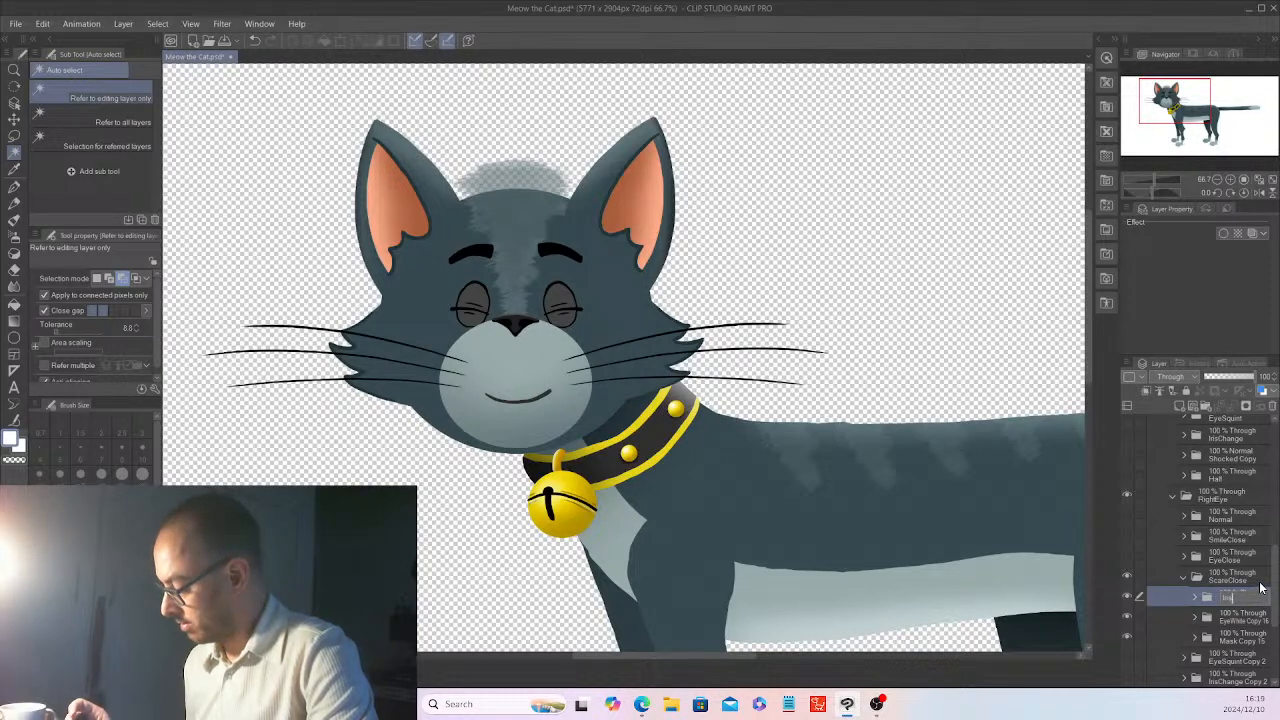
pyautogui.press('Return')
# - Try to rename the copied EyeWhite subfolder in RightEye's ScareClose folder as EyeWhite
pyautogui.click(1257, 621)
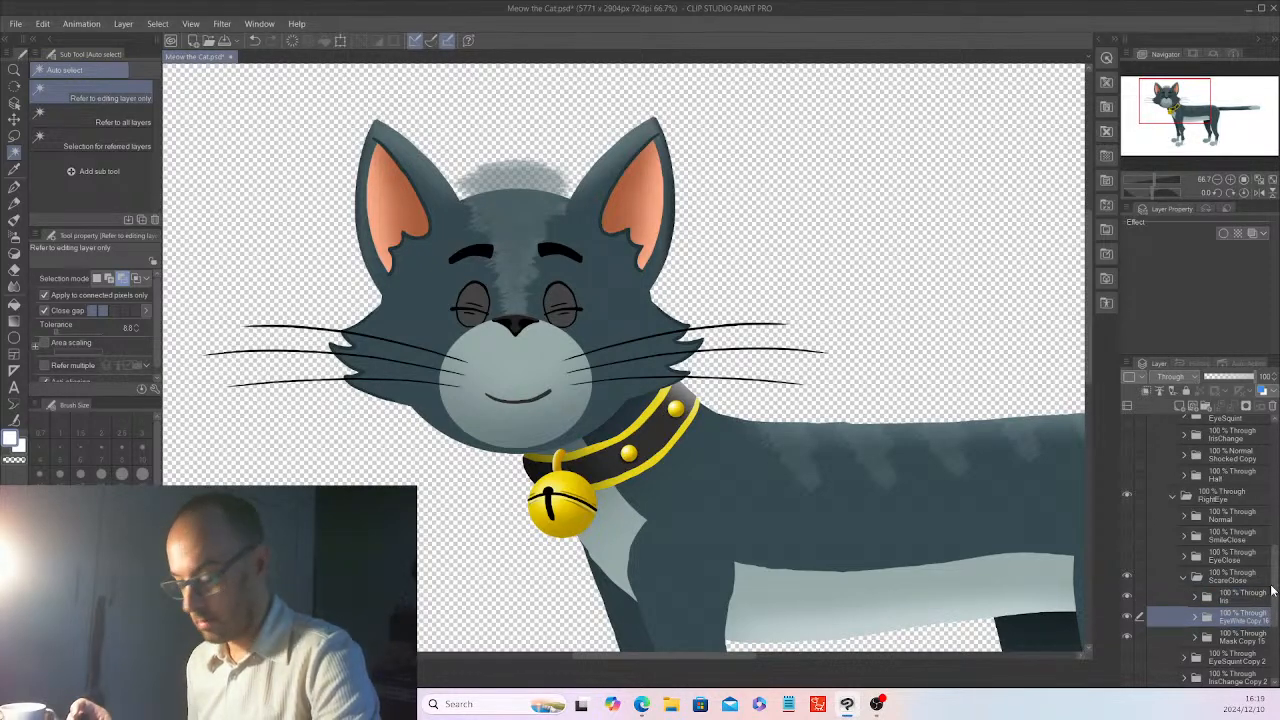
pyautogui.doubleClick(1257, 621)
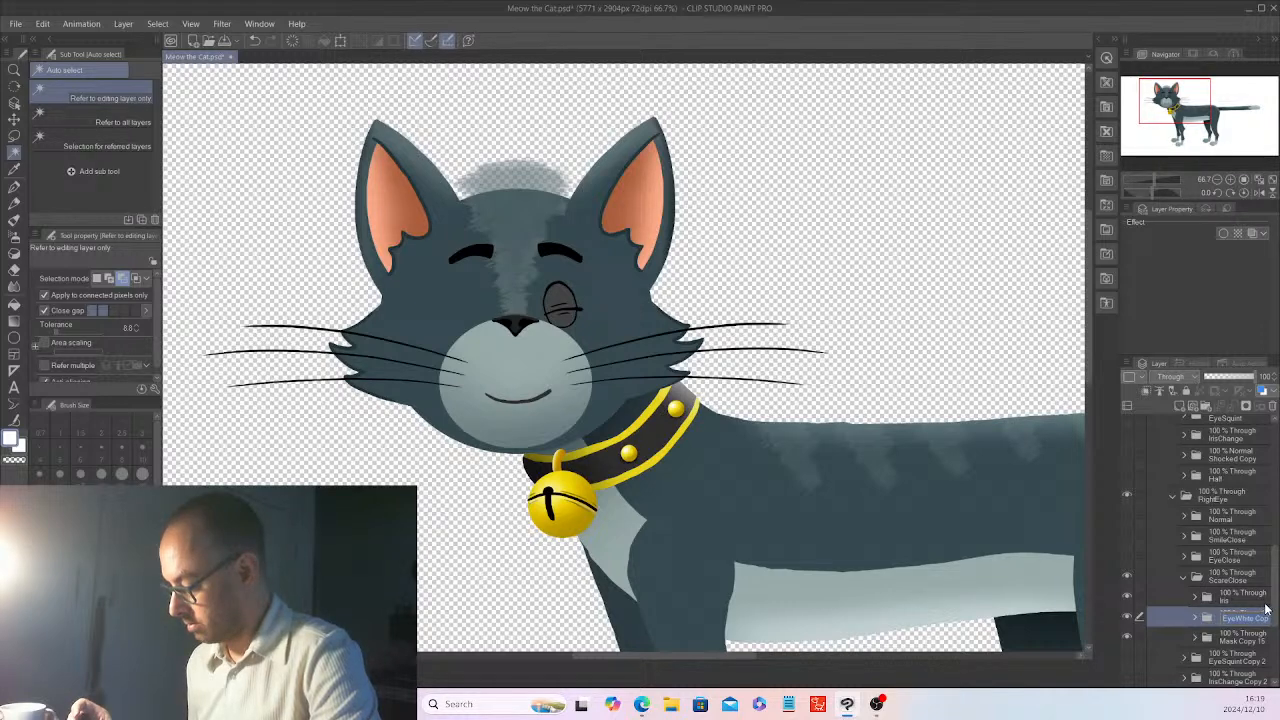
pyautogui.press('Right')
pyautogui.press('BackSpace')
pyautogui.press('BackSpace')
pyautogui.press('BackSpace')
pyautogui.press('BackSpace')
pyautogui.press('BackSpace')
pyautogui.press('BackSpace')
pyautogui.press('BackSpace')
pyautogui.press('BackSpace')
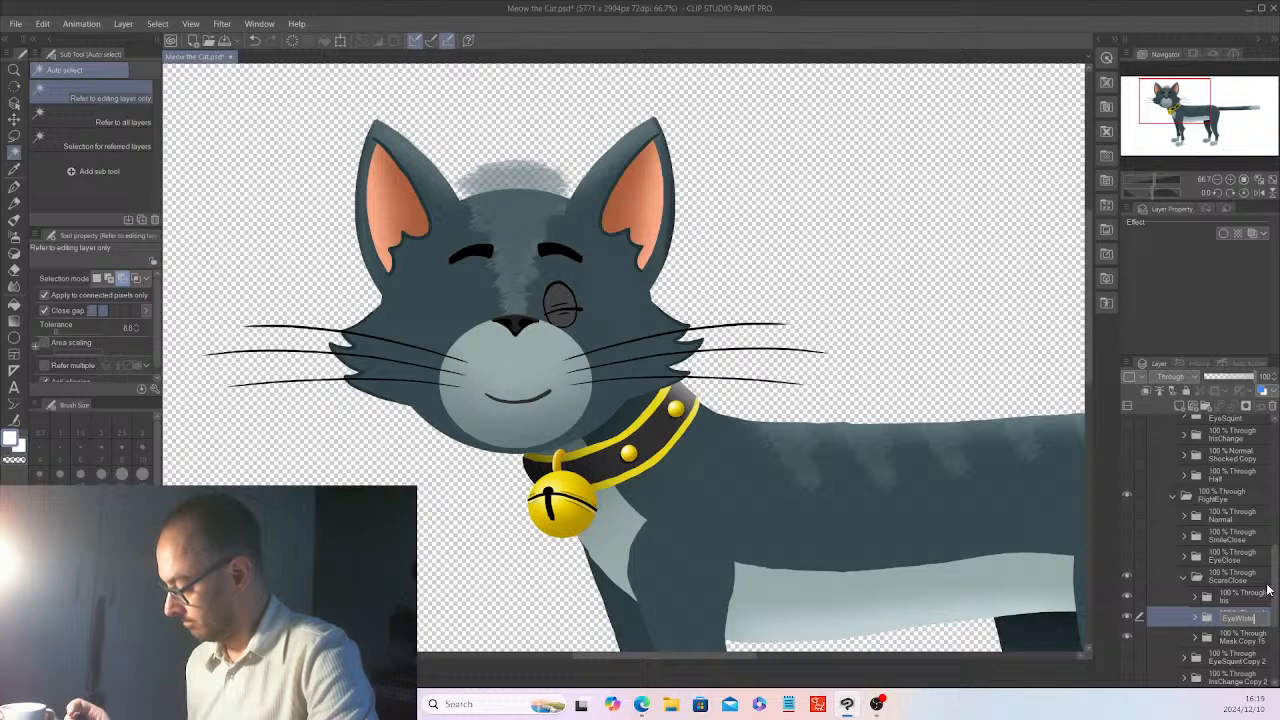
pyautogui.press('Return')
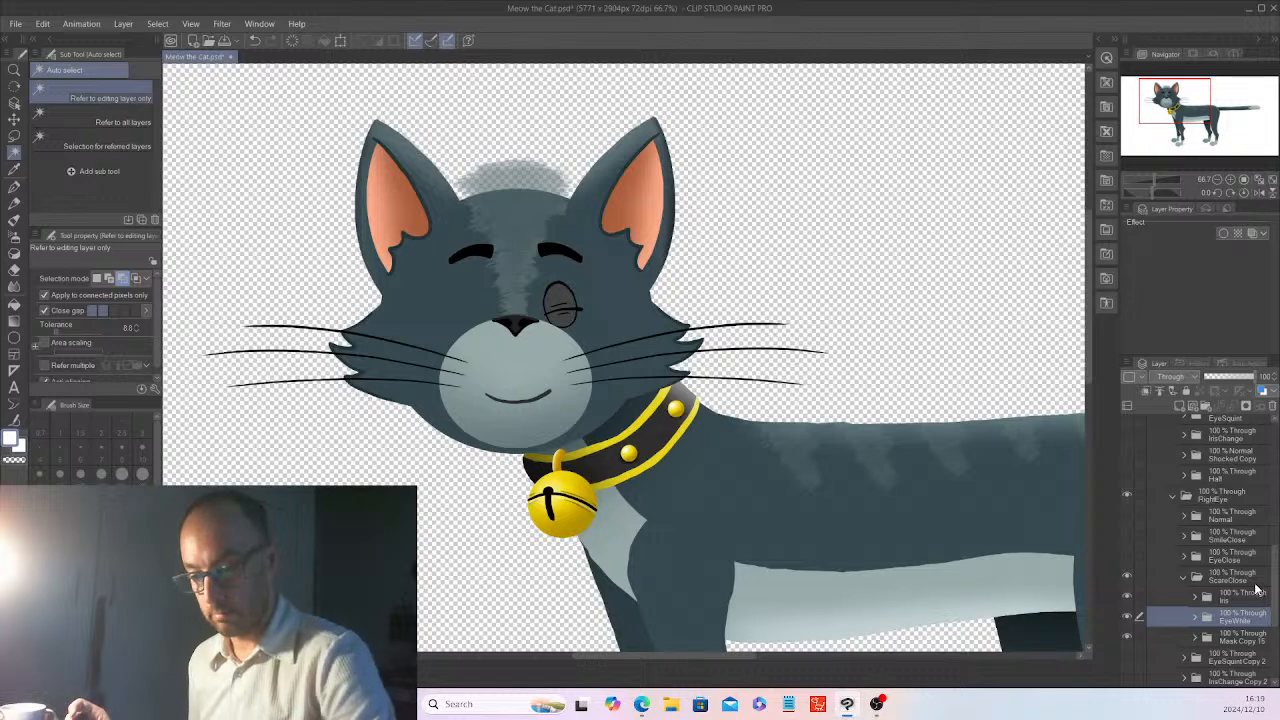
# - Undo the EyeWhite subfolder rename and the accidental removal of the right eye's artwork
pyautogui.hotkey('ctrl', 'z')
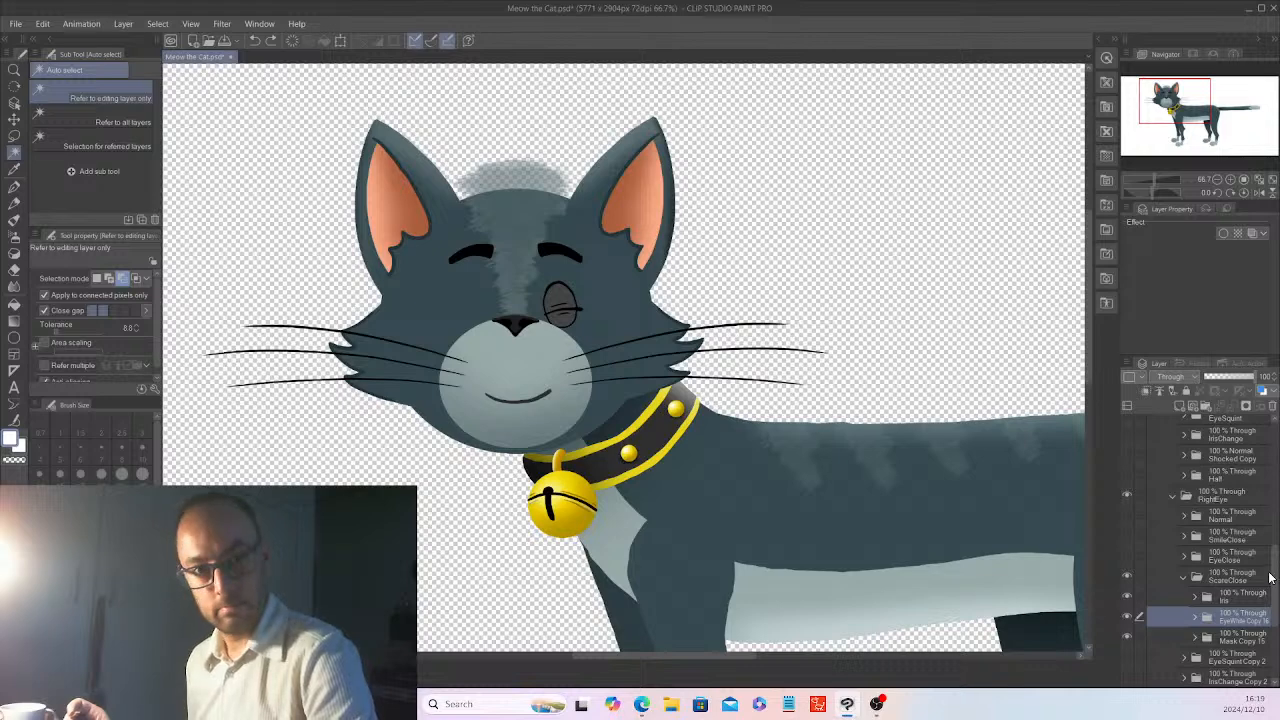
pyautogui.scroll(-2, 1272, 585)
pyautogui.moveTo(1276, 588); pyautogui.dragTo(1275, 587)
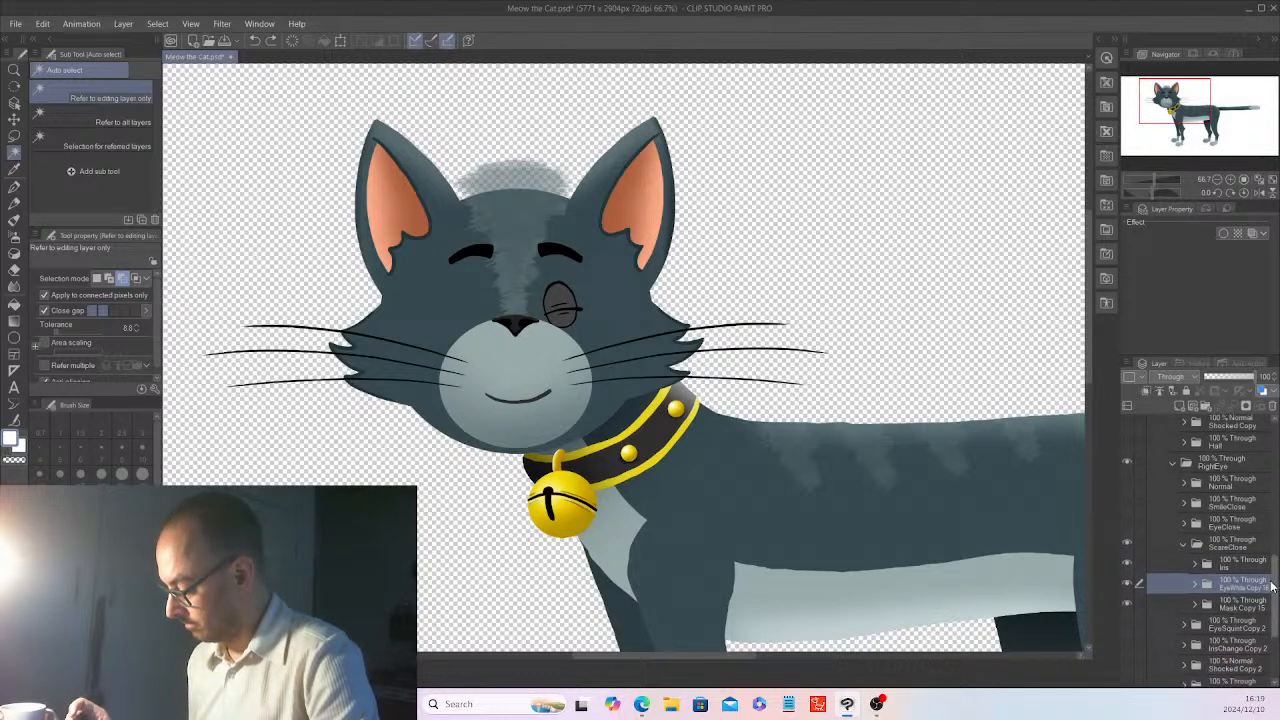
pyautogui.hotkey('ctrl', 'z')
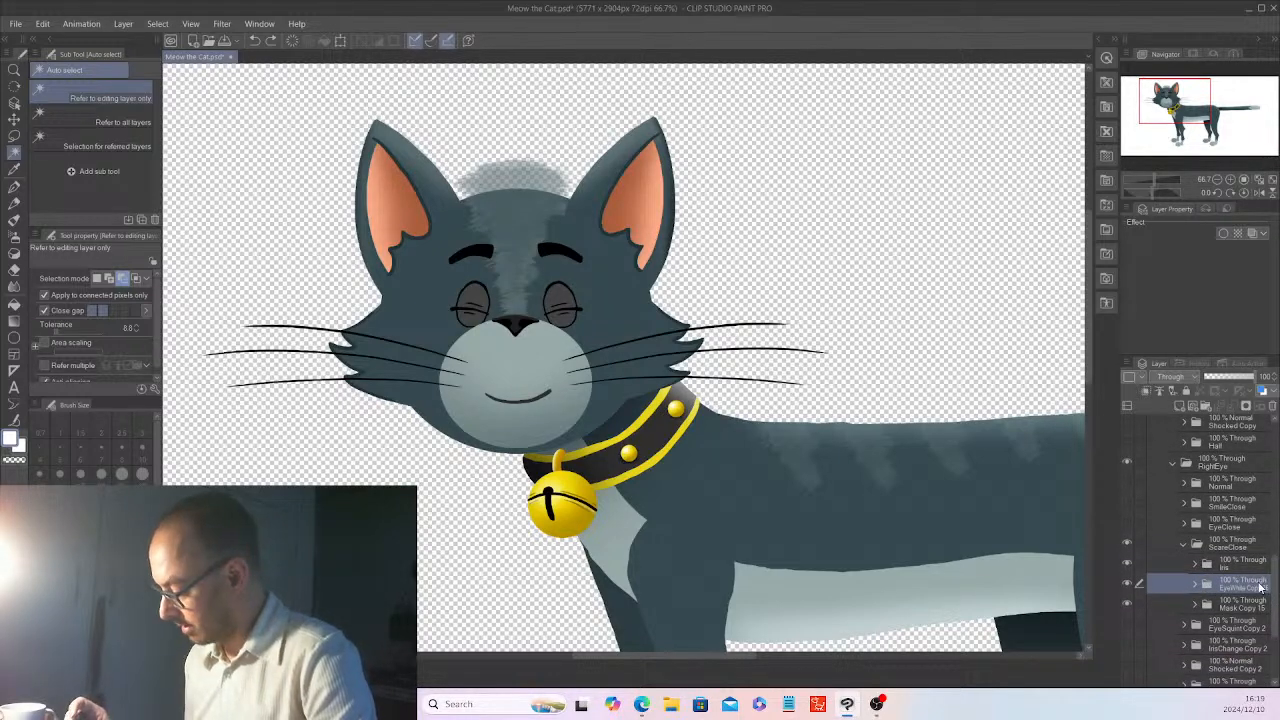
# - Rename the EyeWhite Copy 15 subfolder in ScareClose as EyeWhite
pyautogui.doubleClick(1260, 586)
pyautogui.click(1268, 584)
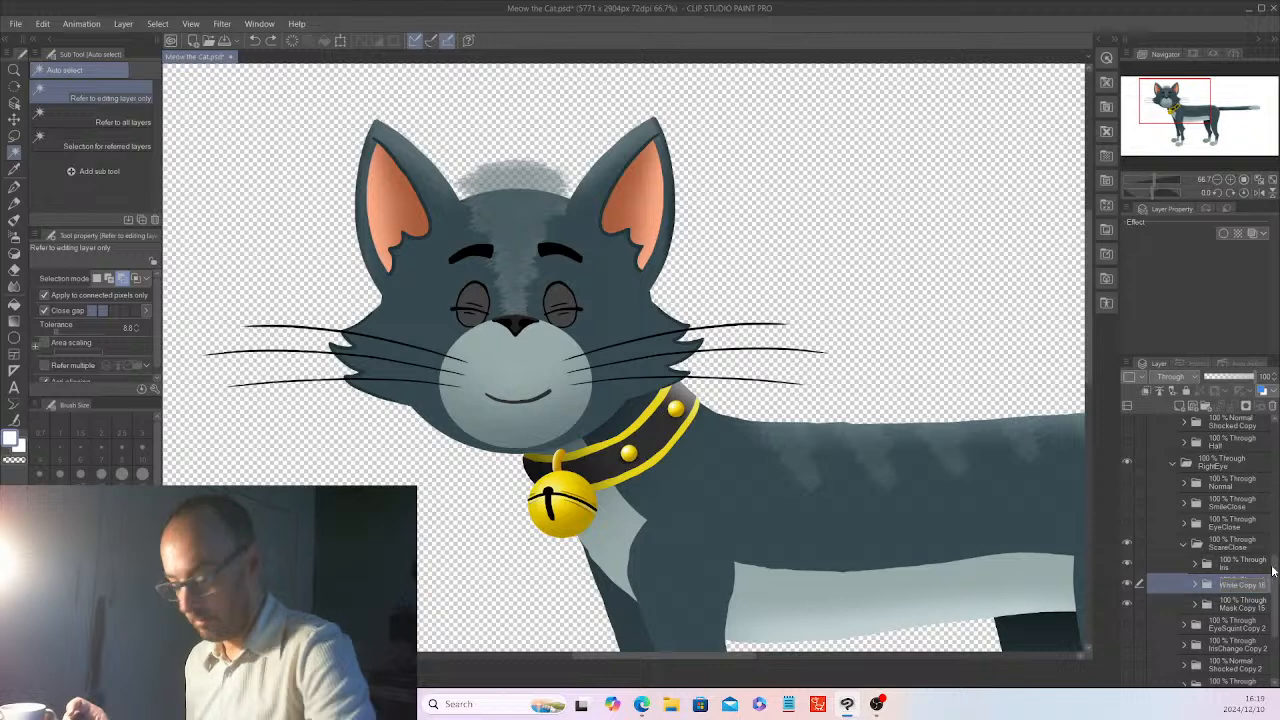
pyautogui.press('BackSpace')
pyautogui.press('BackSpace')
pyautogui.press('BackSpace')
pyautogui.press('BackSpace')
pyautogui.press('BackSpace')
pyautogui.press('BackSpace')
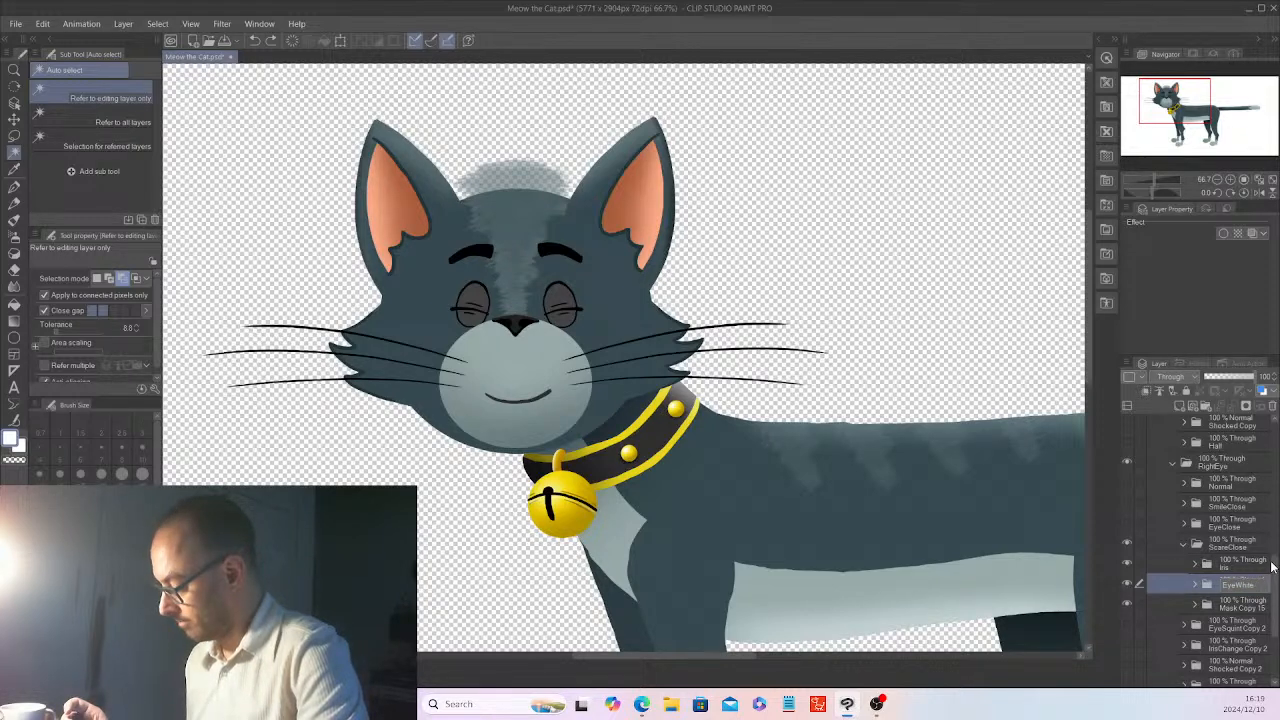
# - Try to remove the copy suffix from the name of the Mask Copy 15 subfolder in ScareClose
pyautogui.click(1274, 601)
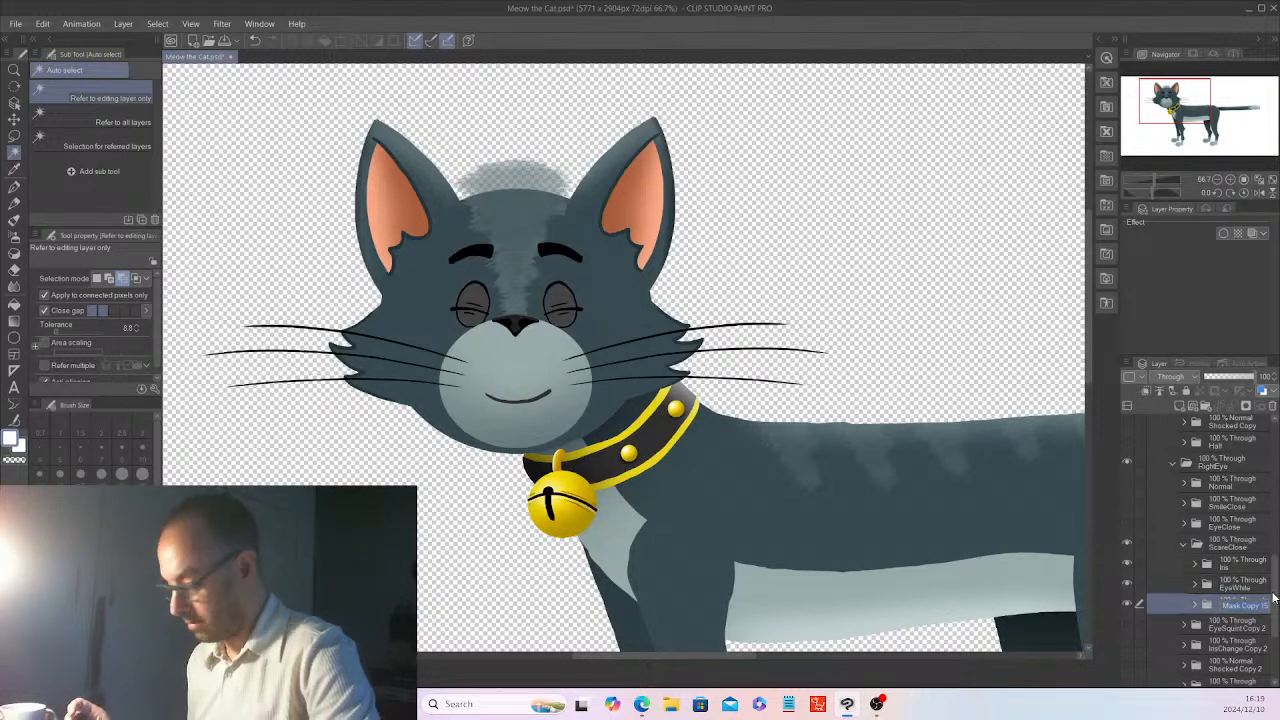
pyautogui.doubleClick(1274, 601)
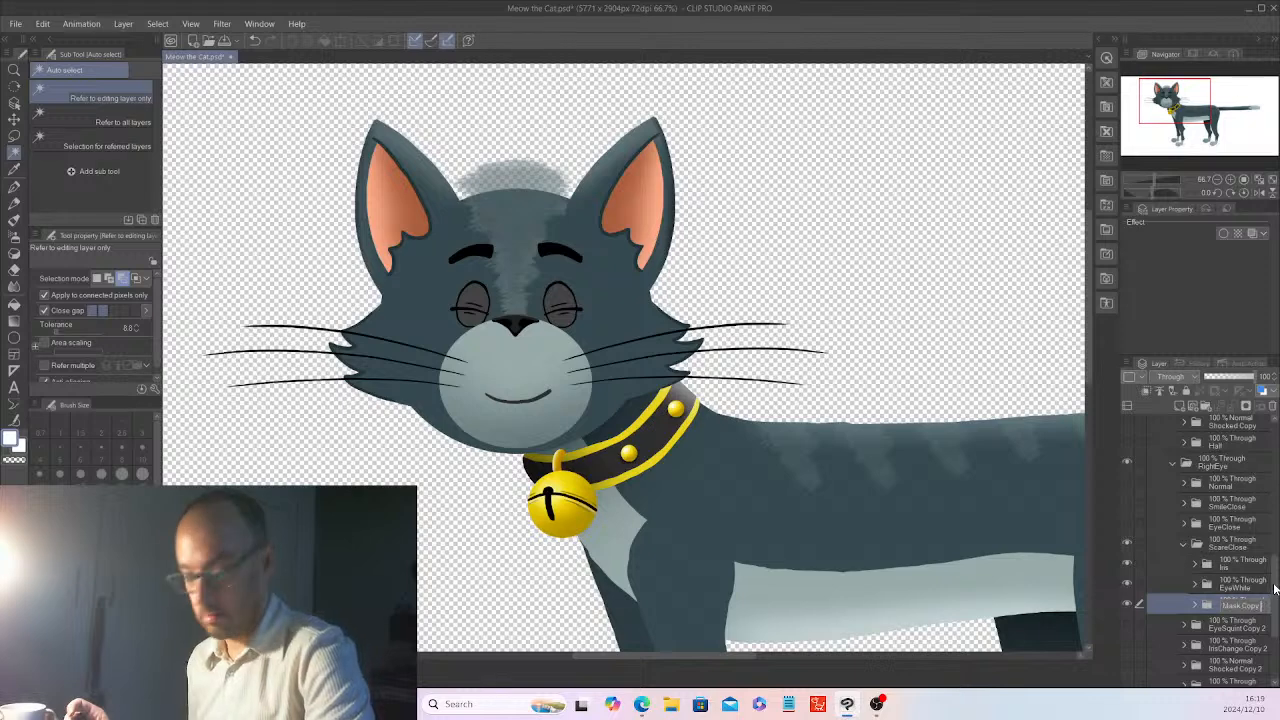
pyautogui.press('Return')
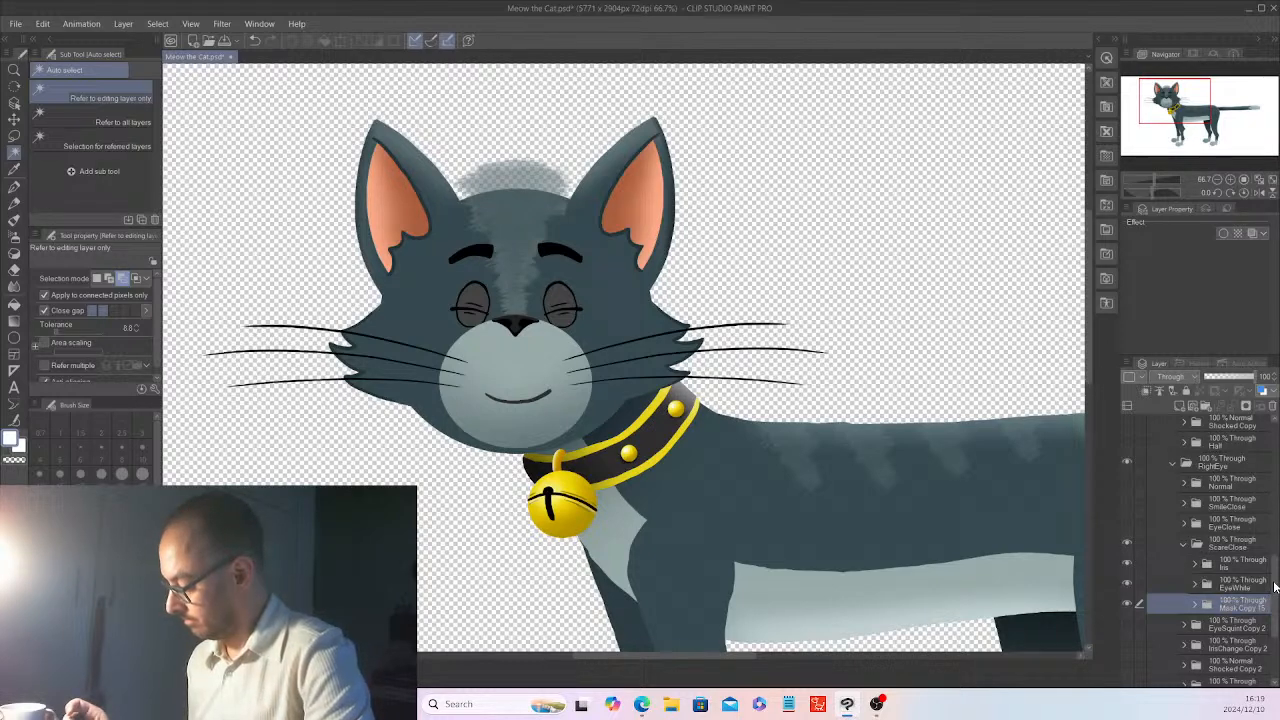
# - Collapse RightEye's ScareClose, and switch the visible folders from ScareClose to LeftEye's EyeSquint and RightEye's EyeSquint Copy 2
pyautogui.click(1184, 543)
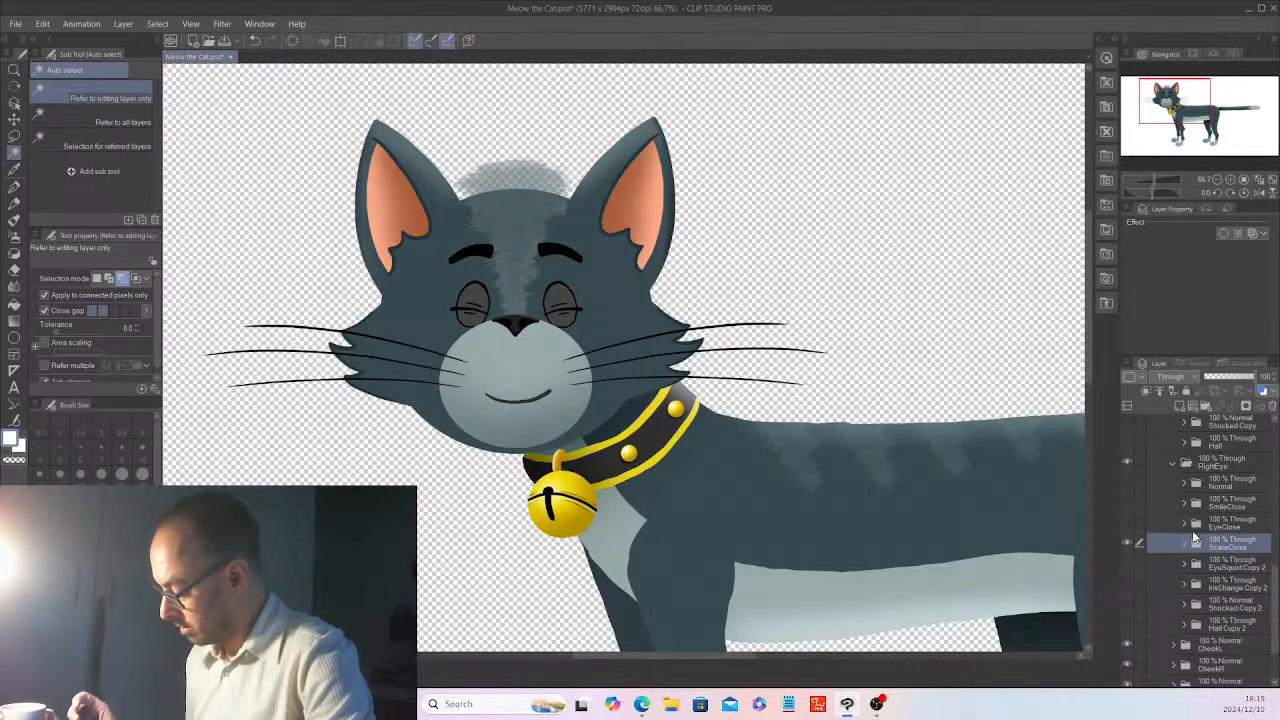
pyautogui.moveTo(1272, 585); pyautogui.dragTo(1273, 560)
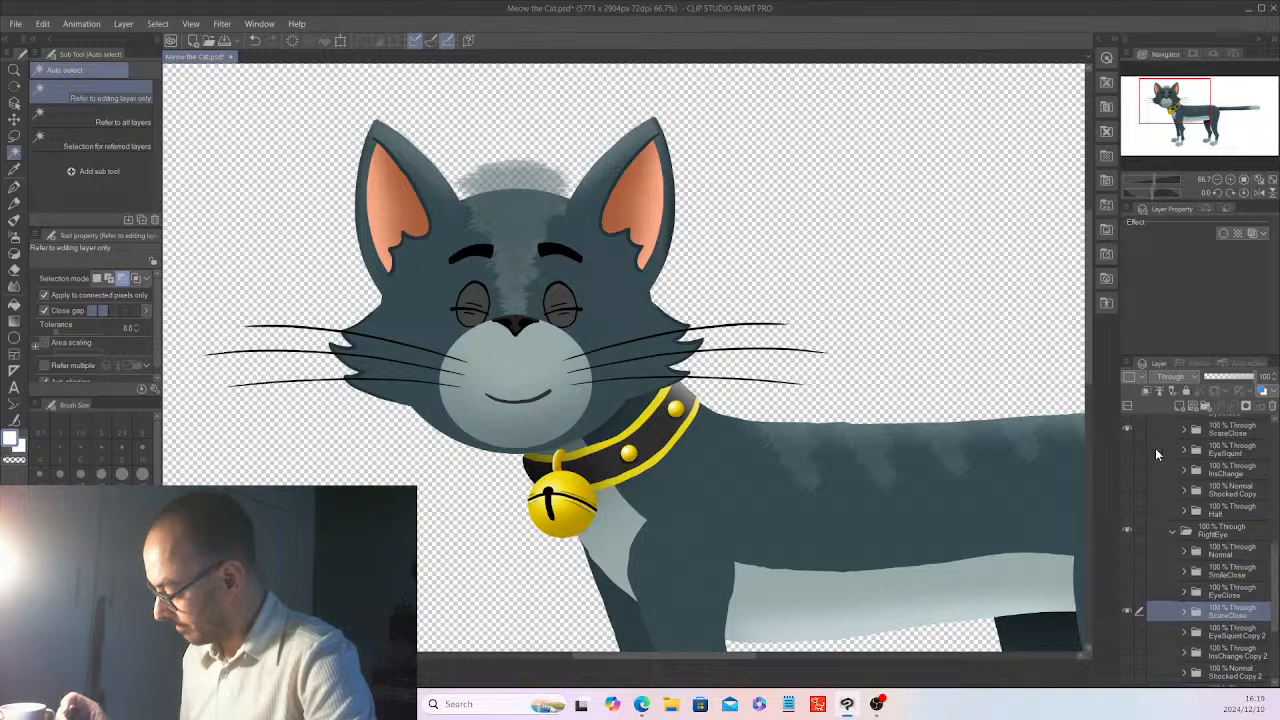
pyautogui.click(1128, 611)
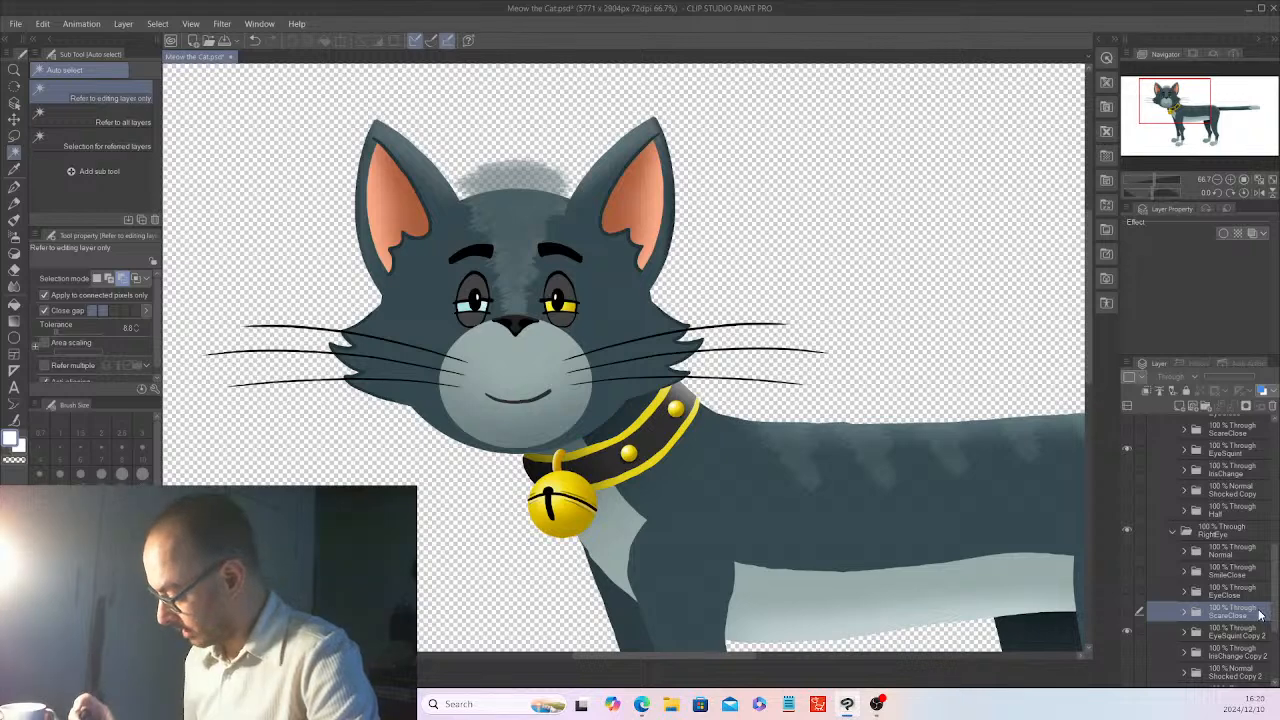
# - Show RightEye's Normal folder instead of EyeSquint Copy 2, and copy Layer 2 and Layer 1 from its EyeWhite subfolder
pyautogui.click(1184, 551)
pyautogui.click(1195, 591)
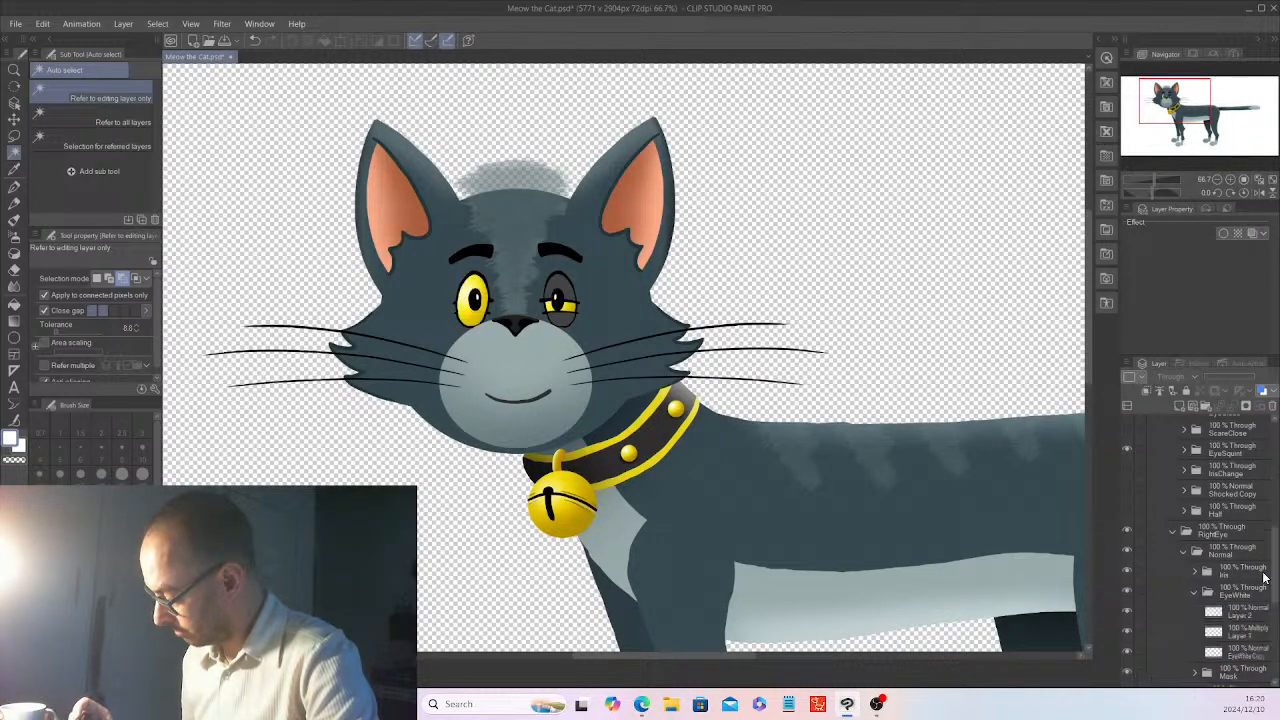
pyautogui.scroll(-1, 1268, 594)
pyautogui.click(1250, 571)
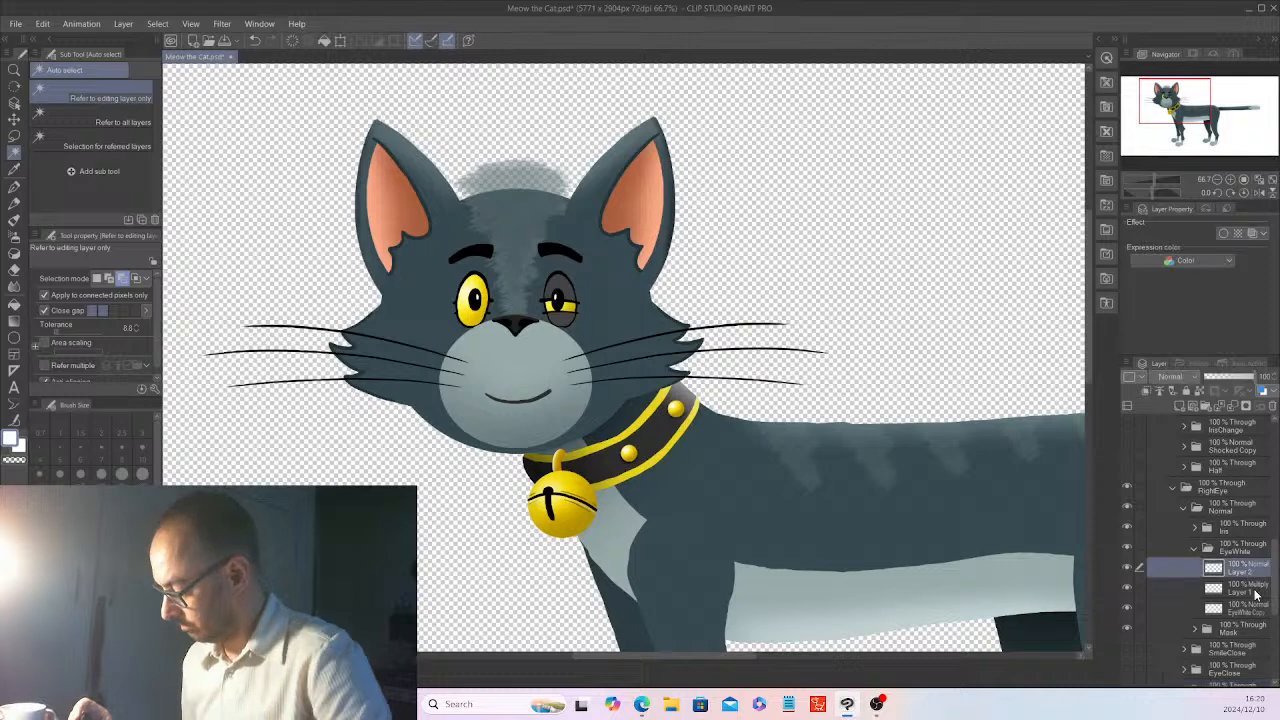
pyautogui.keyDown('ctrl'); pyautogui.click(1252, 589); pyautogui.keyUp('ctrl')
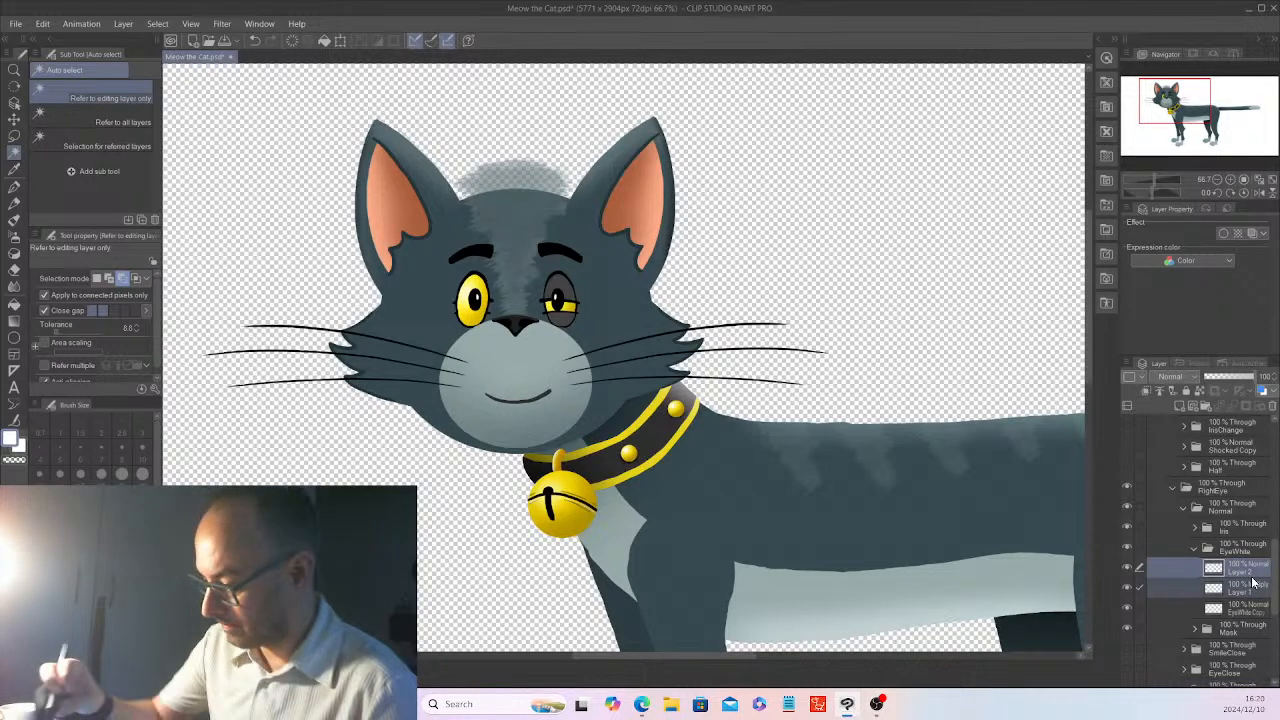
pyautogui.click(47, 24)
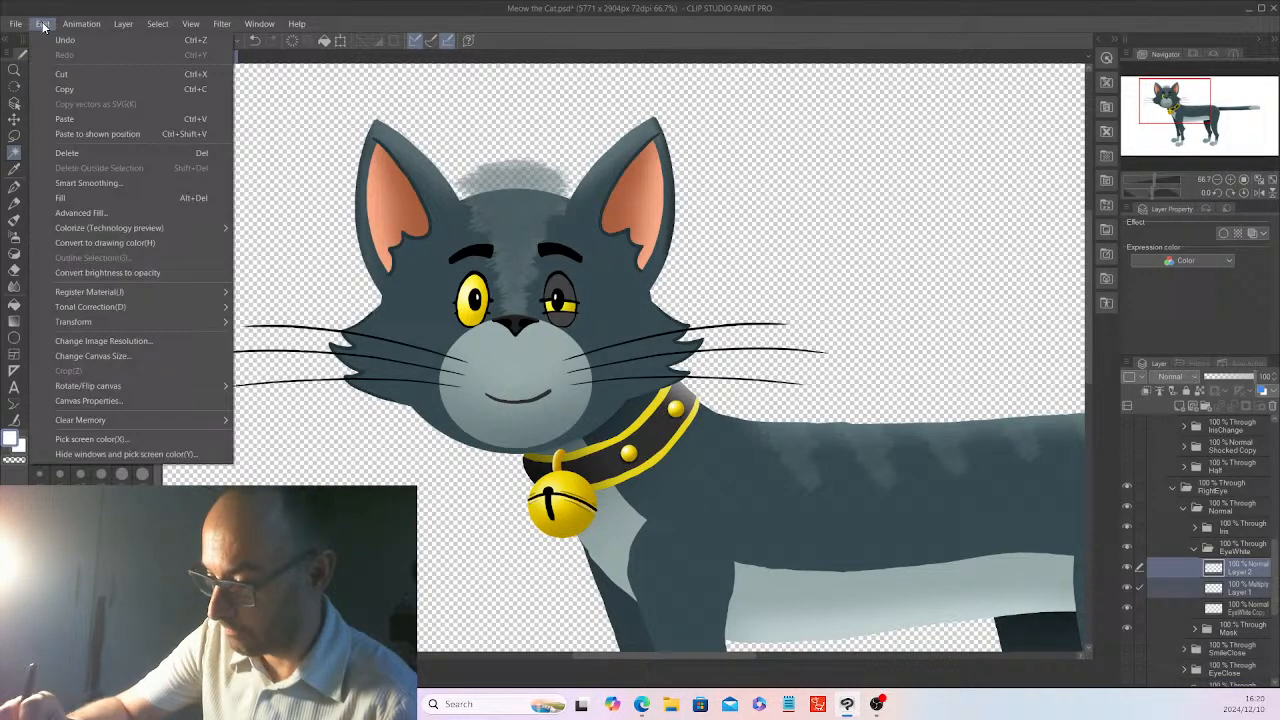
pyautogui.click(84, 88)
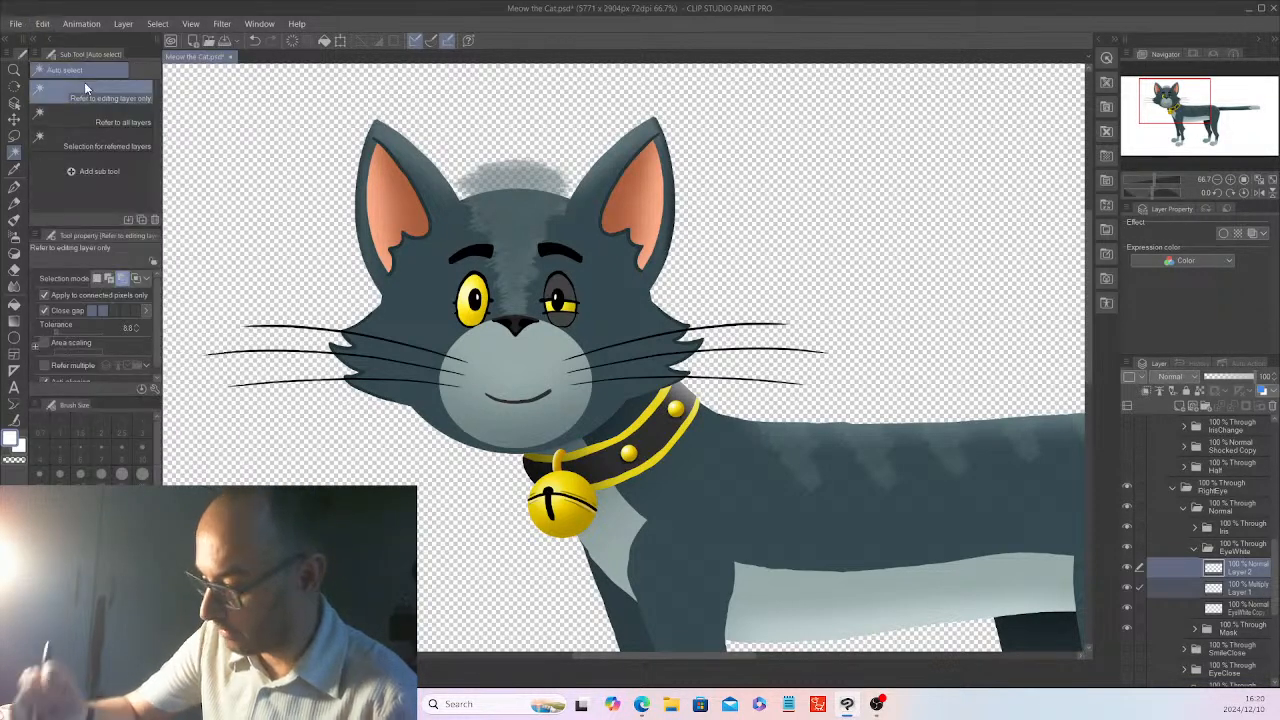
# - Toggle the visibility of Layer 2, Layer 1 and EyeWhite Copy in RightEye's Normal folder to examine what each layer contributes
pyautogui.click(1128, 607)
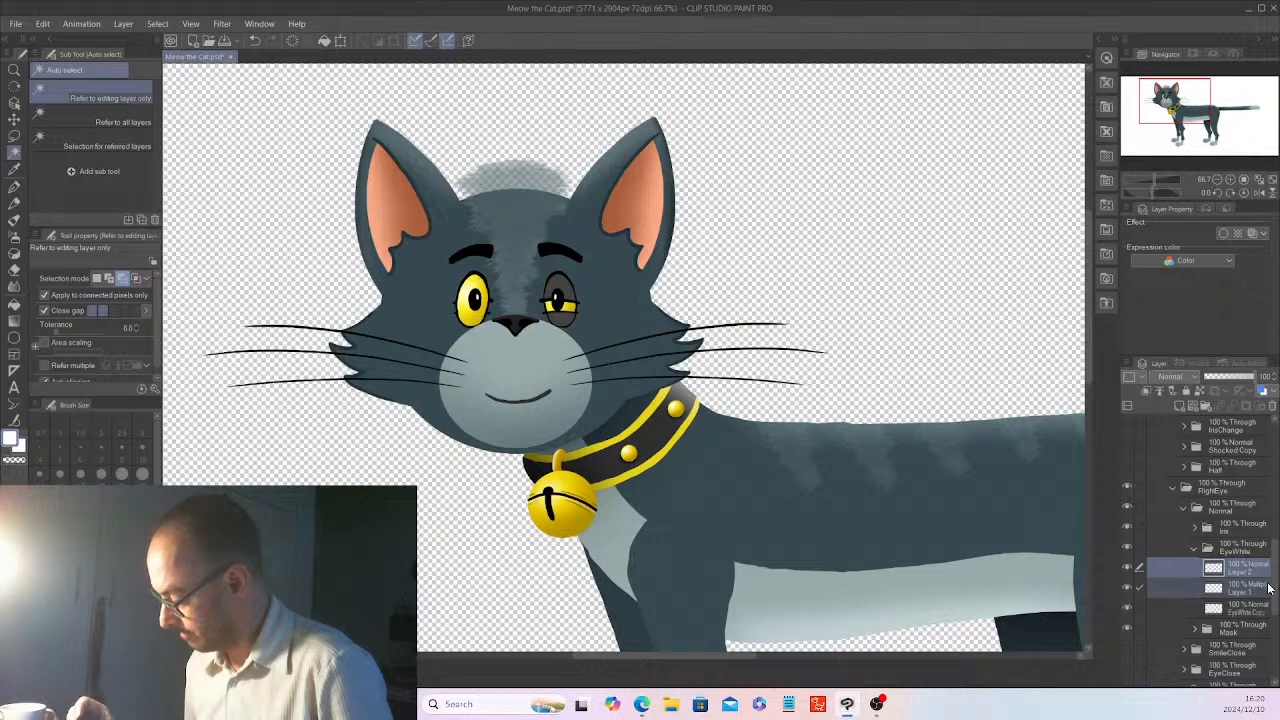
pyautogui.moveTo(1273, 578); pyautogui.dragTo(1273, 608)
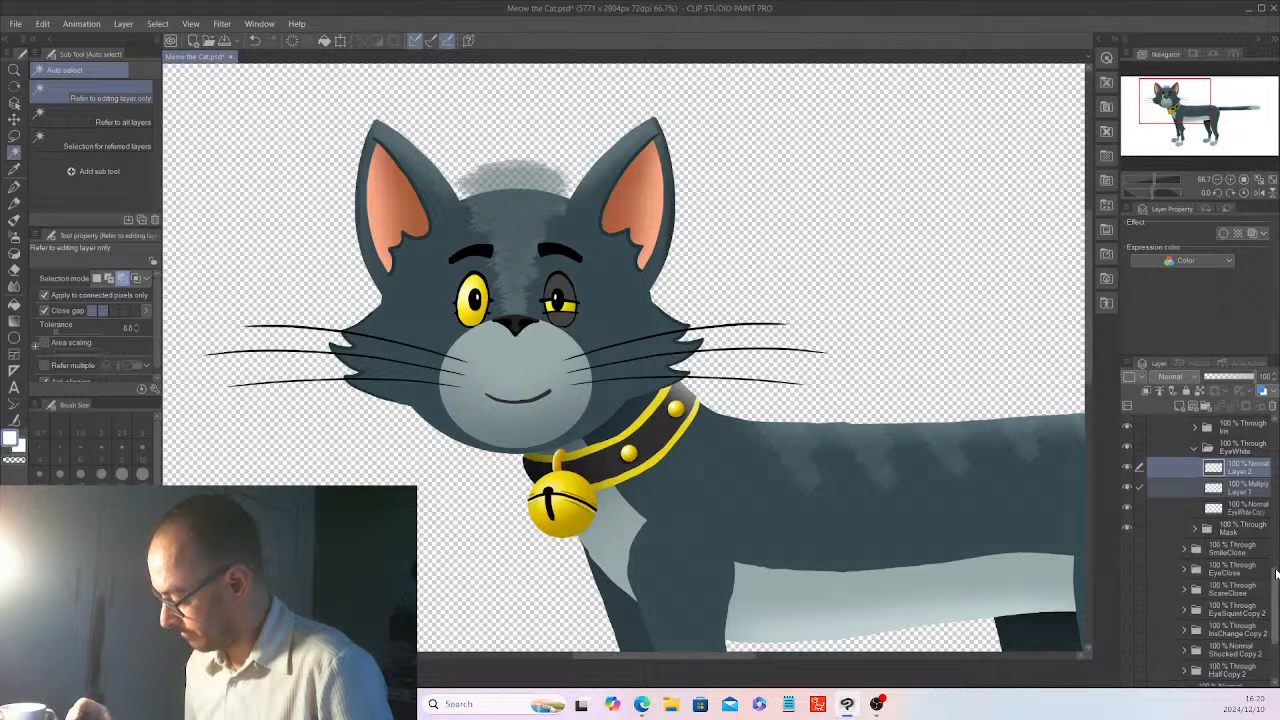
pyautogui.moveTo(1275, 587); pyautogui.dragTo(1272, 575)
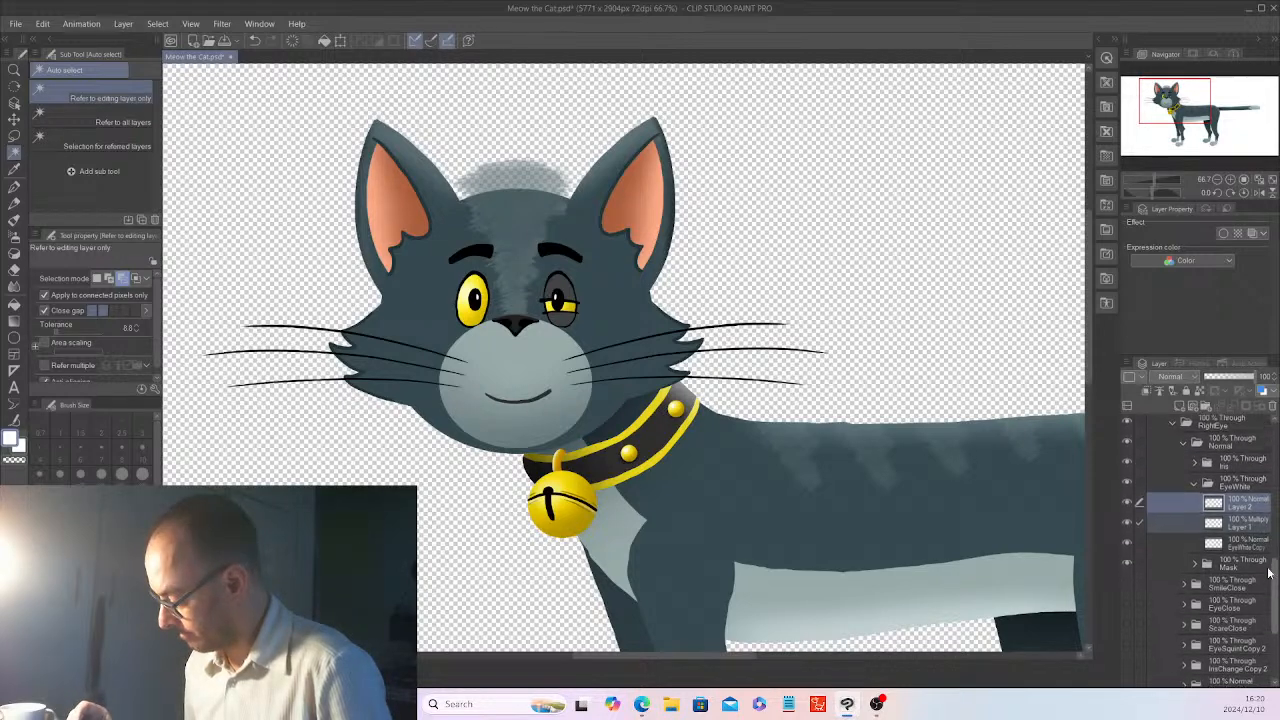
pyautogui.click(1127, 521)
pyautogui.click(1127, 504)
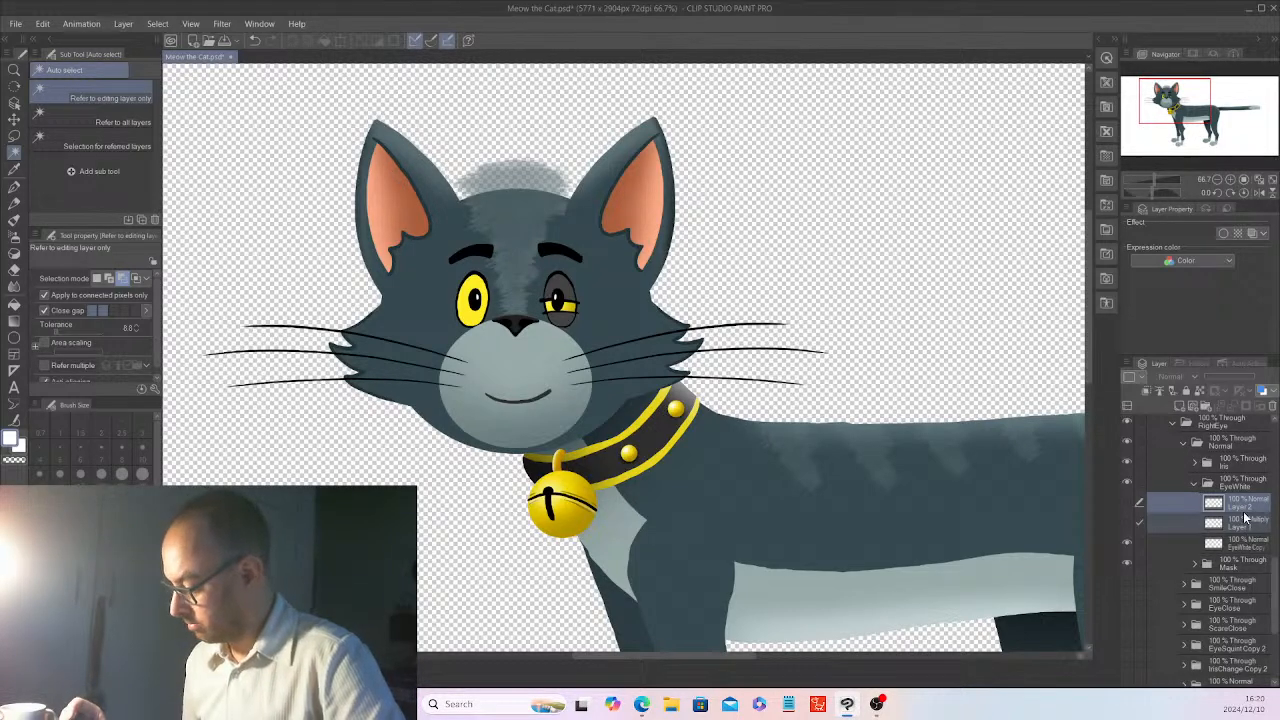
pyautogui.click(1128, 504)
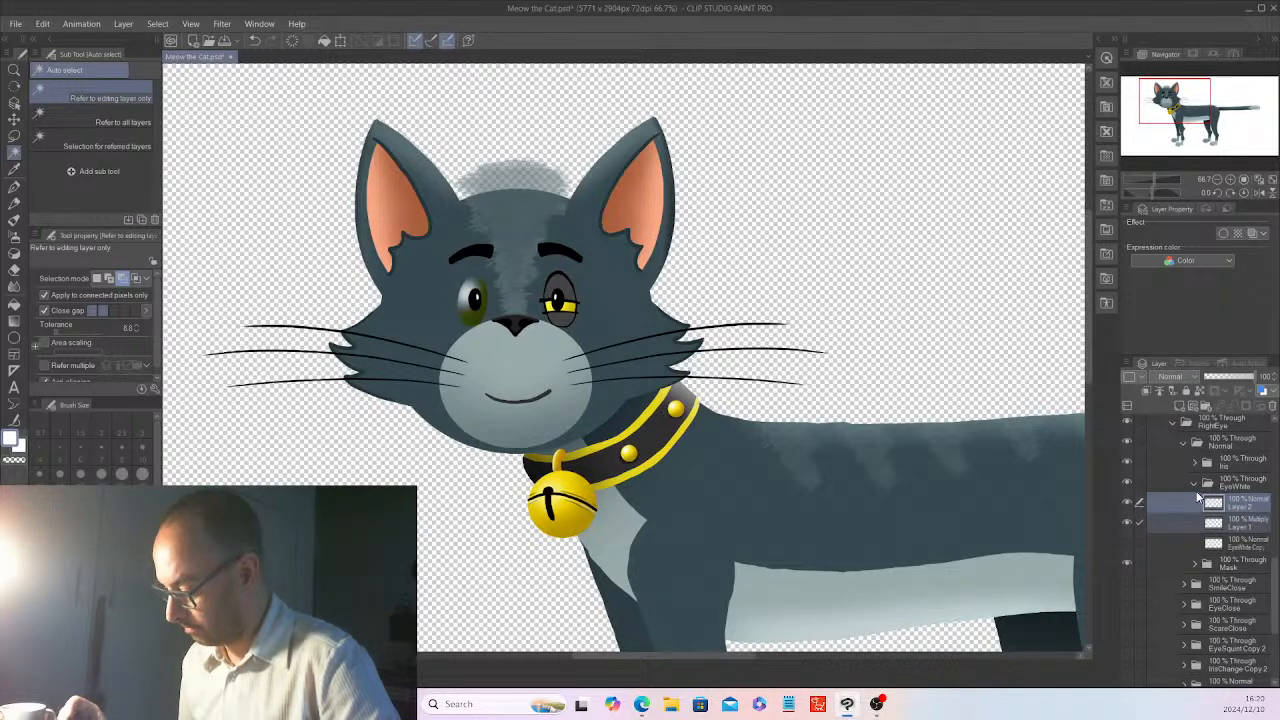
pyautogui.click(1128, 522)
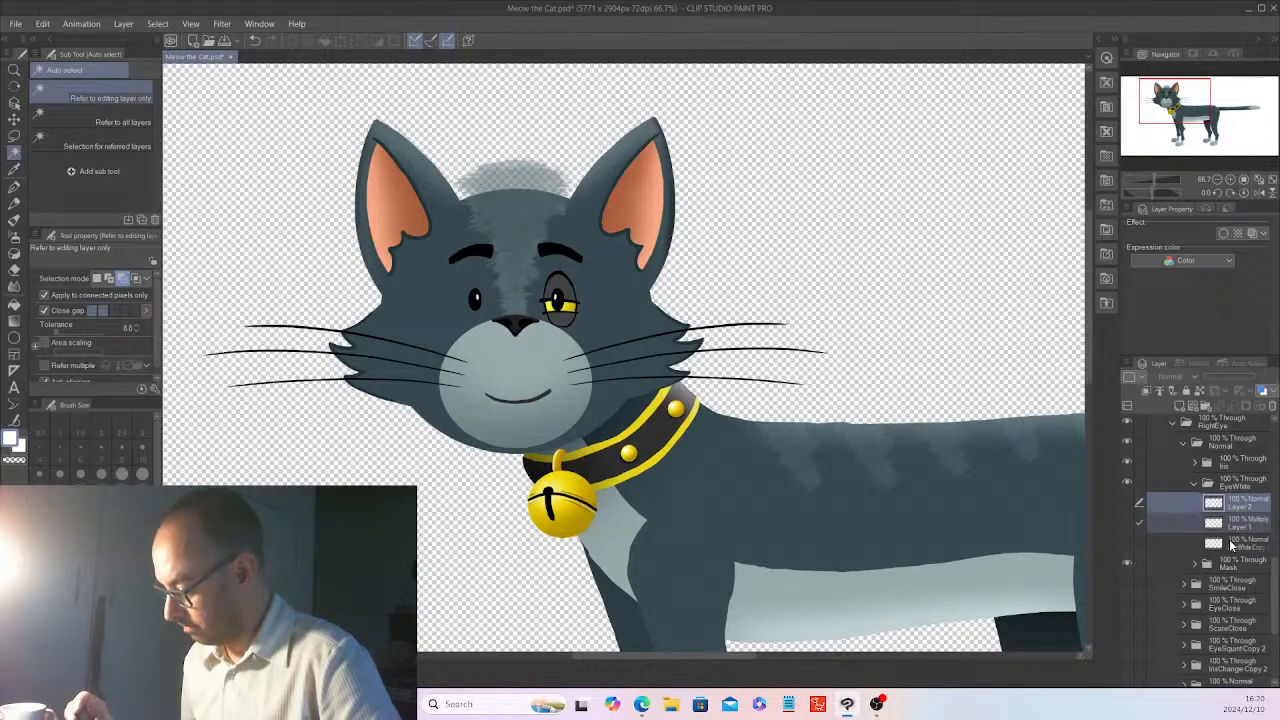
pyautogui.click(1137, 522)
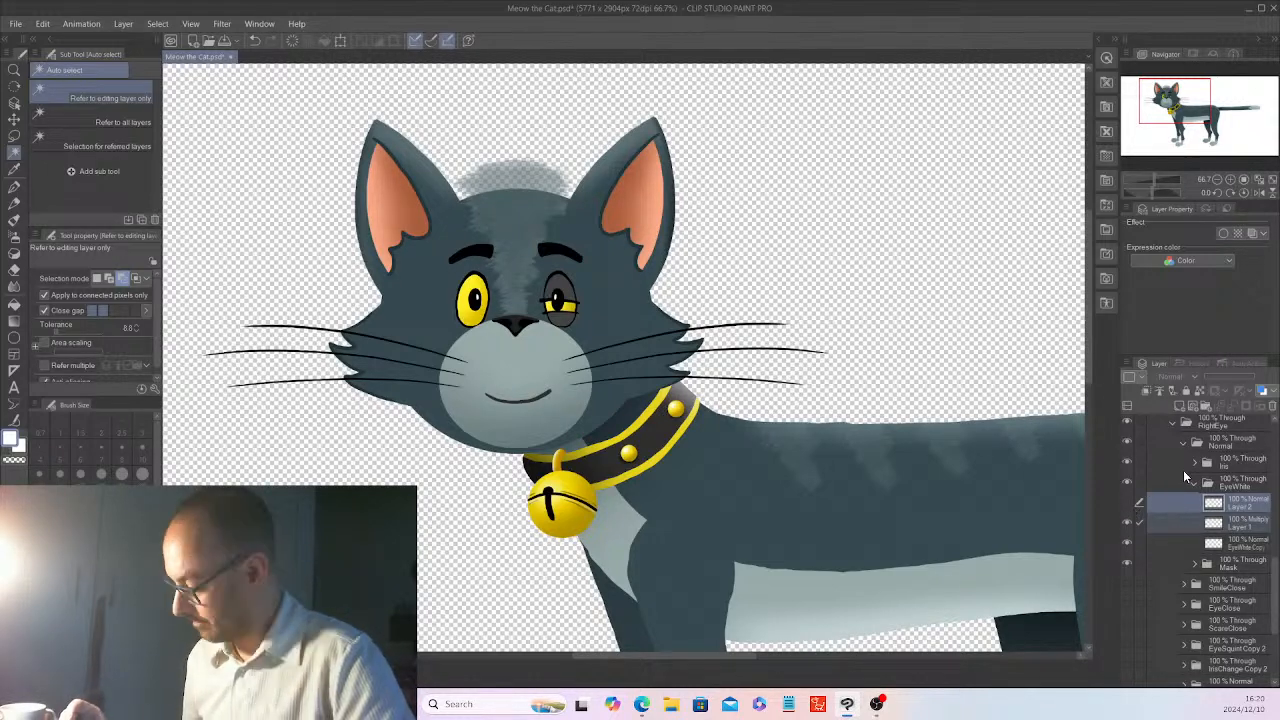
# - Copy Layer 2, Layer 1 and the EyeWhite Copy layer from Normal's EyeWhite subfolder, and collapse that subfolder
pyautogui.click(1252, 545)
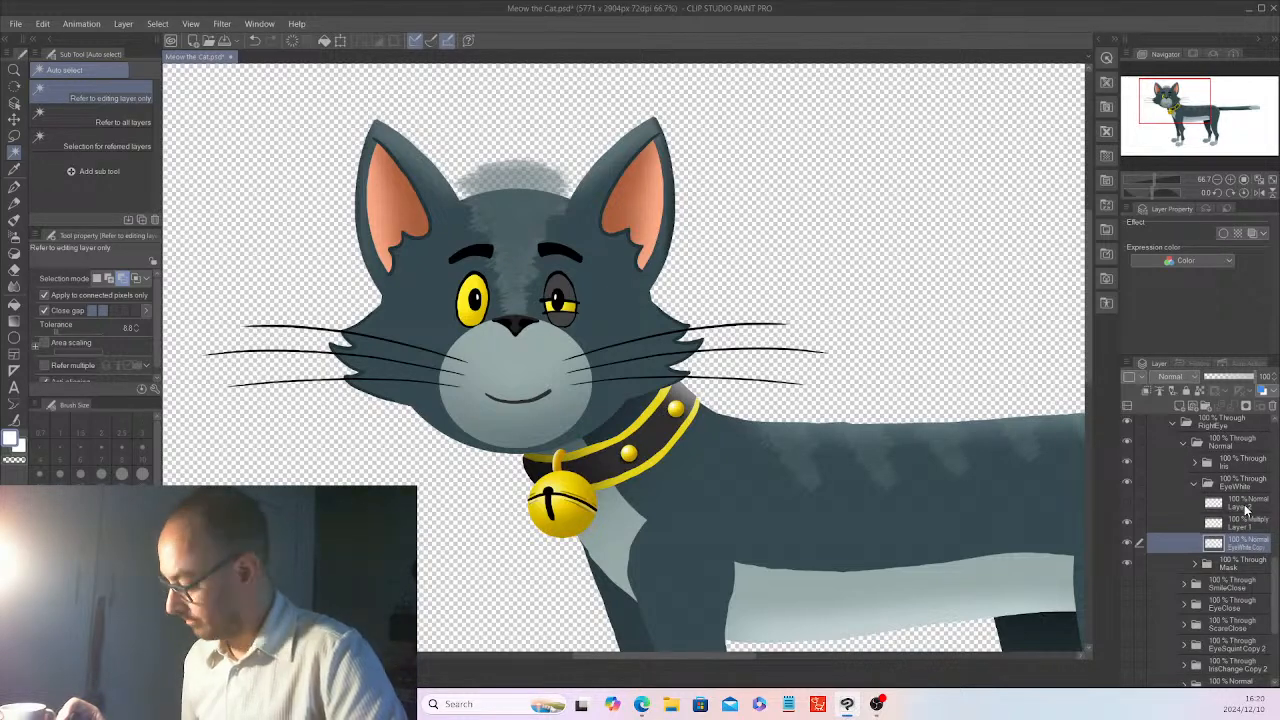
pyautogui.keyDown('shift'); pyautogui.click(1242, 508); pyautogui.keyUp('shift')
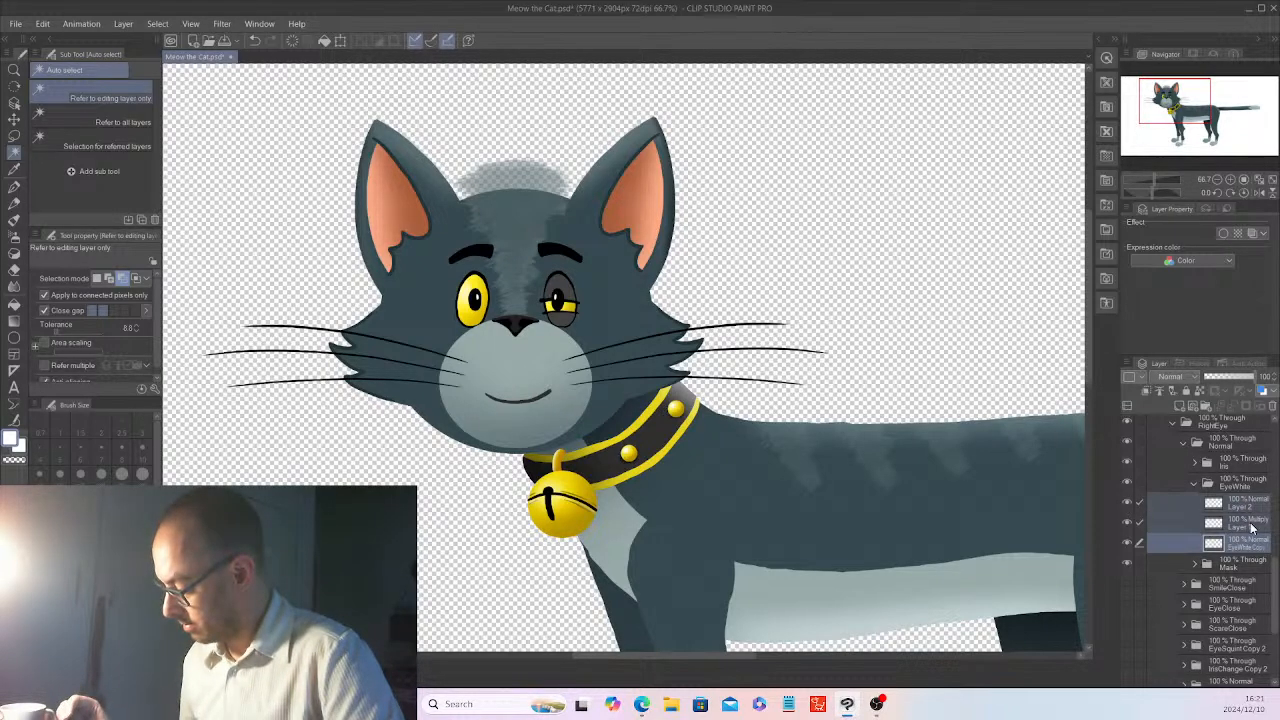
pyautogui.click(53, 27)
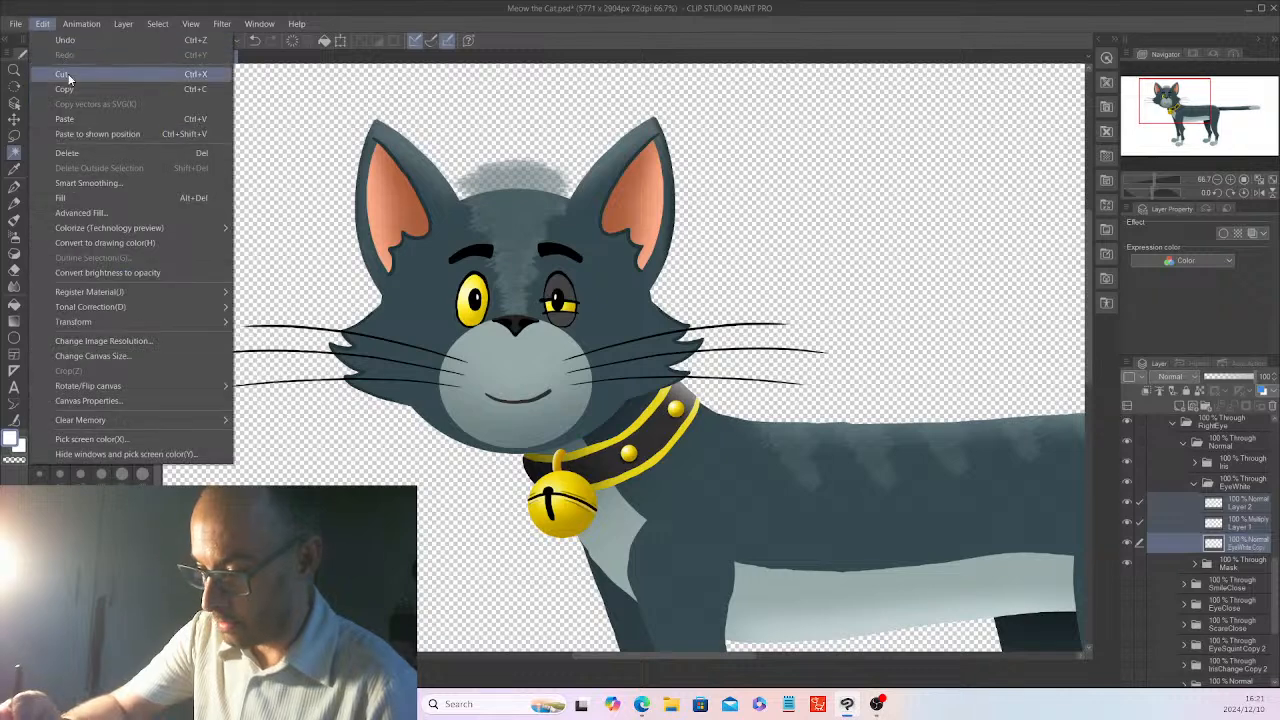
pyautogui.click(85, 72)
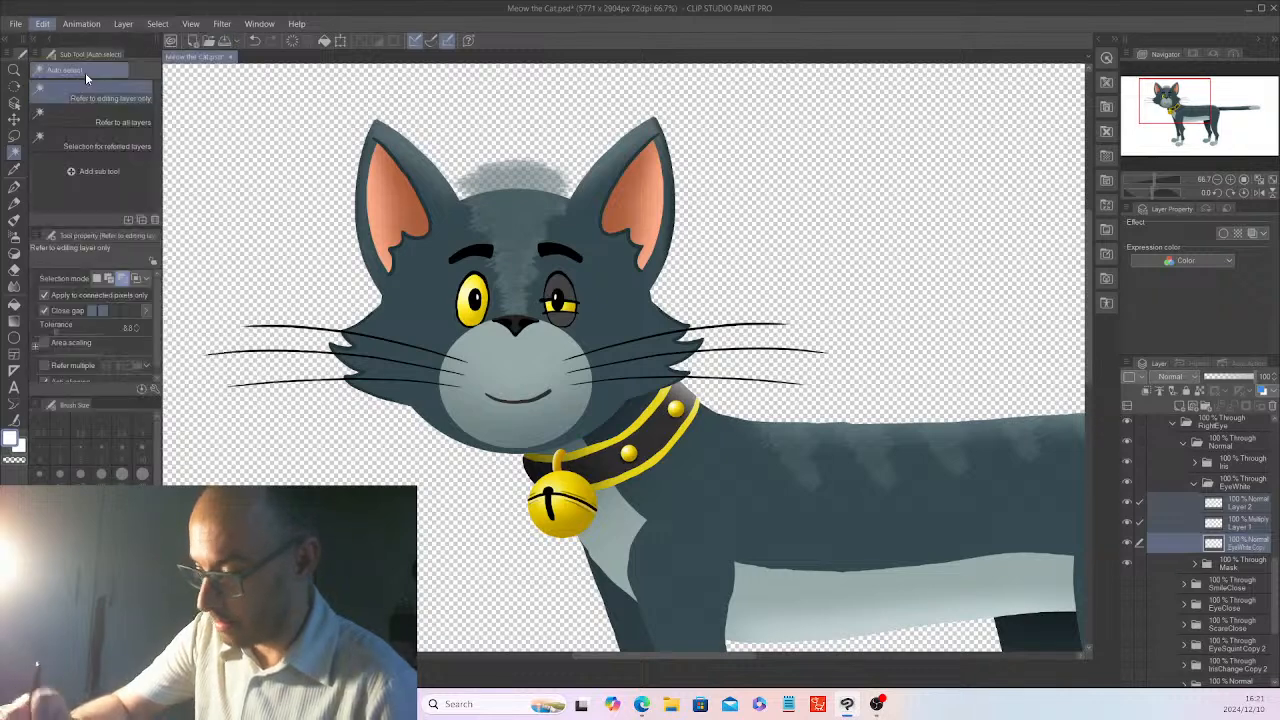
pyautogui.click(1194, 483)
# - Show and expand RightEye's EyeSquint Copy 2 folder, and paste the copied layers into its EyeWhite Copy 17 subfolder
pyautogui.moveTo(1274, 587)
pyautogui.mouseDown()
pyautogui.moveTo(1274, 606)
pyautogui.moveTo(1272, 588)
pyautogui.mouseUp()
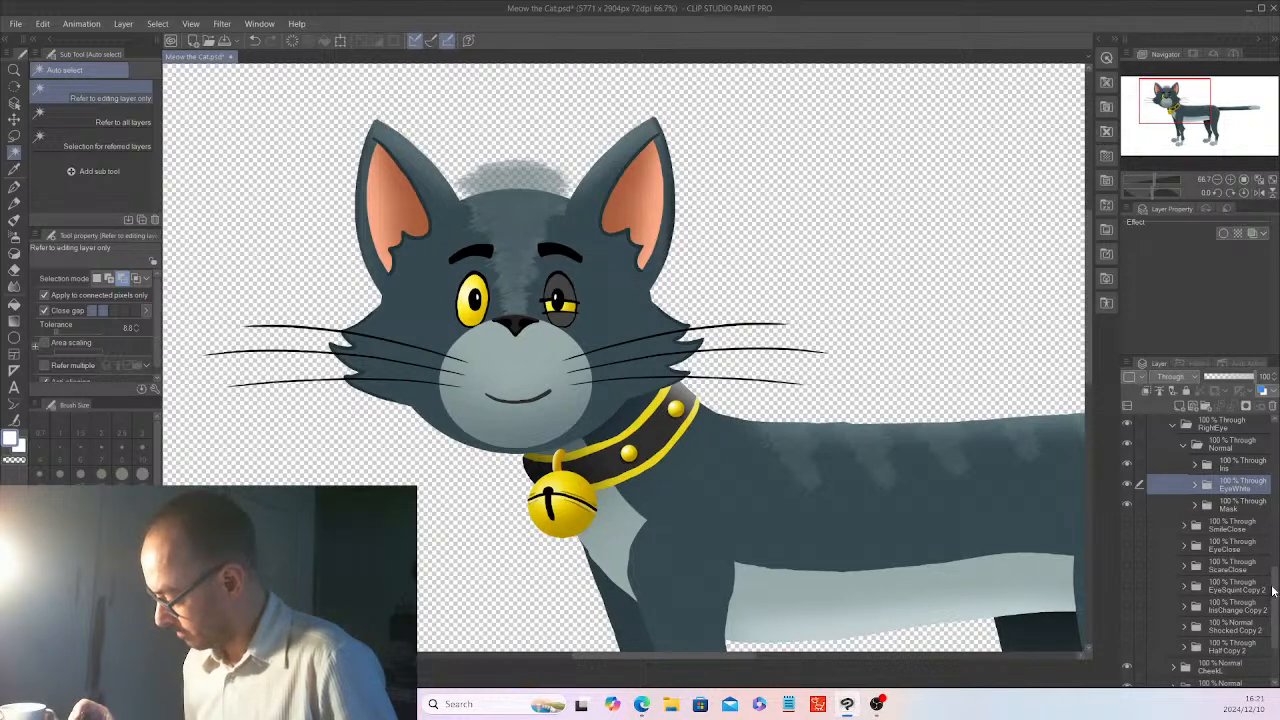
pyautogui.click(1126, 584)
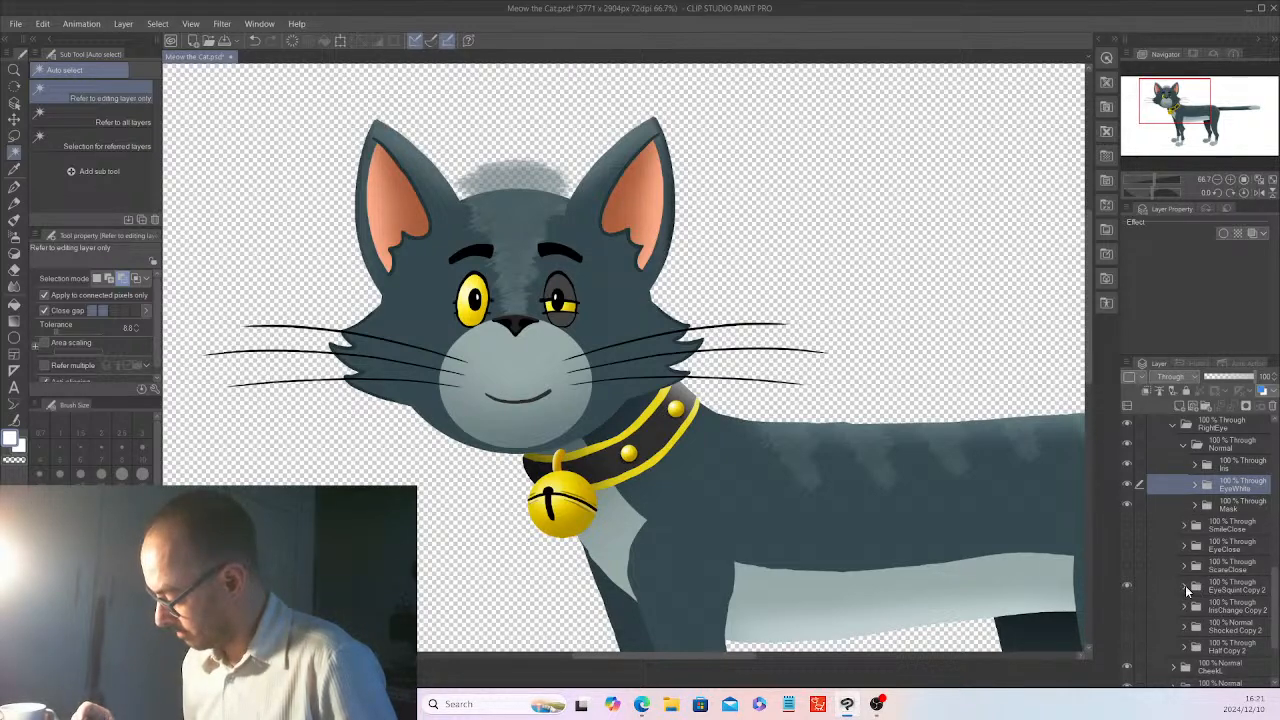
pyautogui.click(1184, 585)
pyautogui.click(1194, 627)
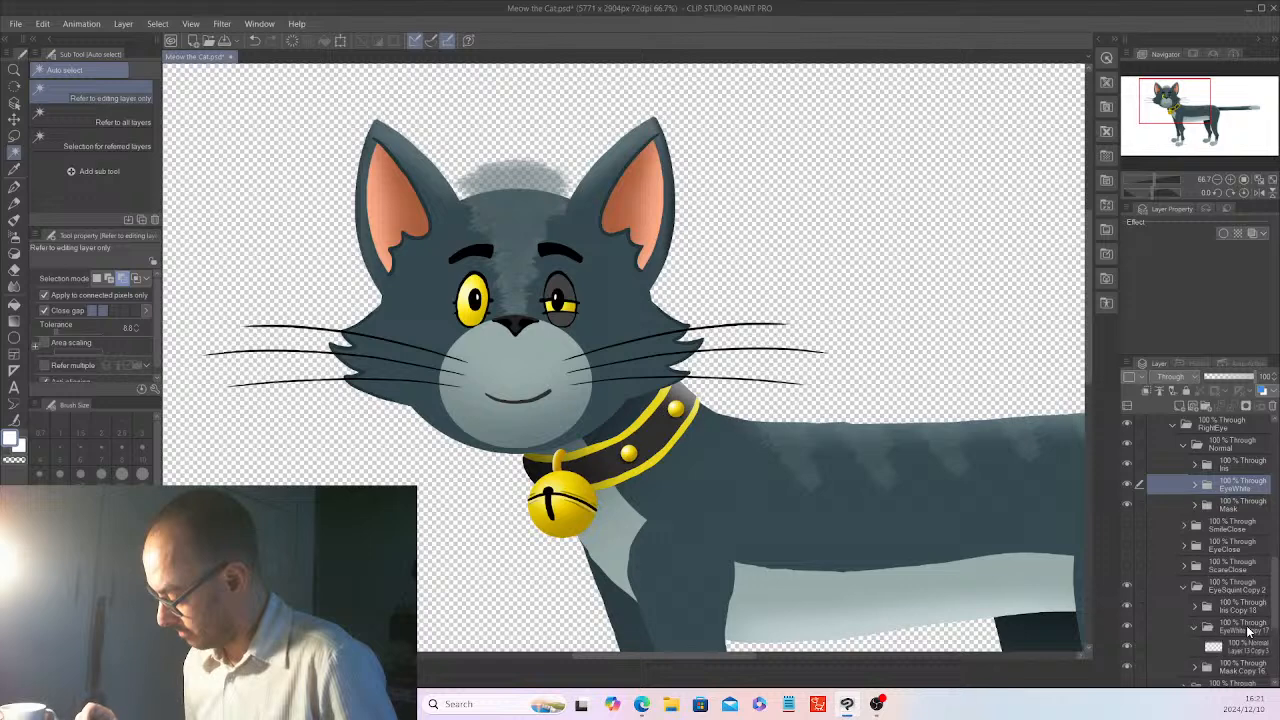
pyautogui.click(1249, 628)
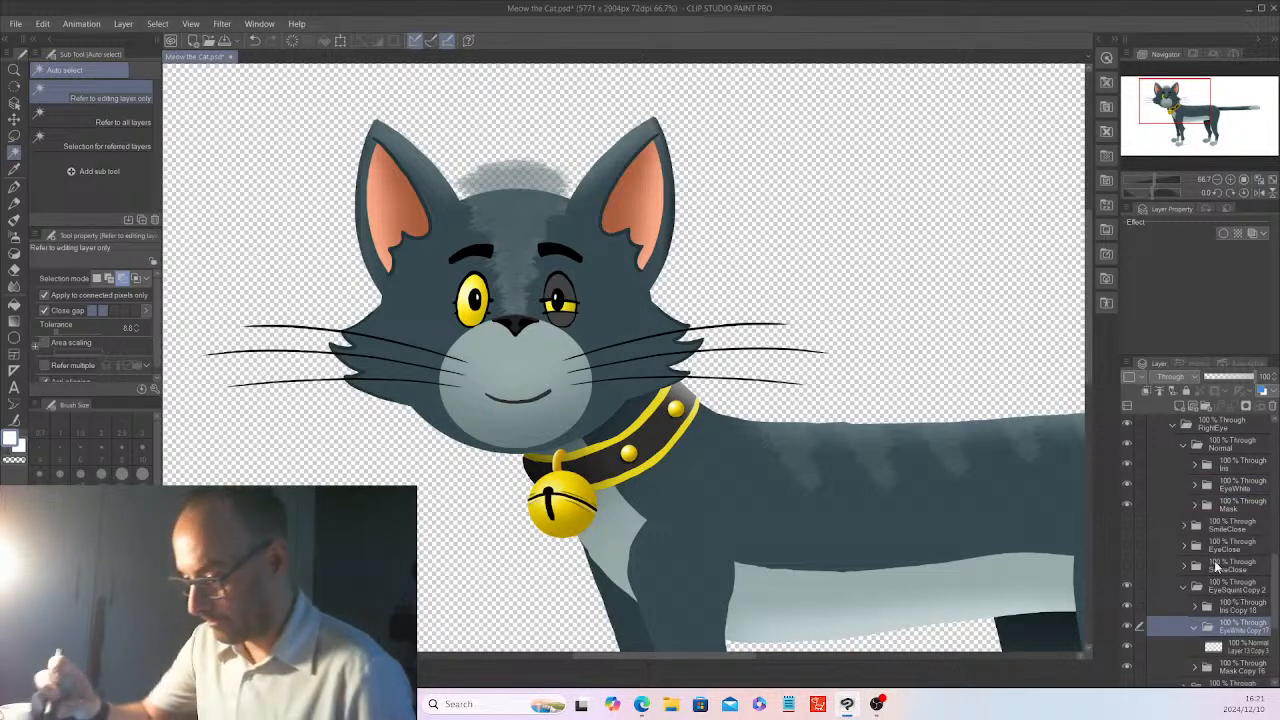
pyautogui.click(42, 24)
pyautogui.click(70, 92)
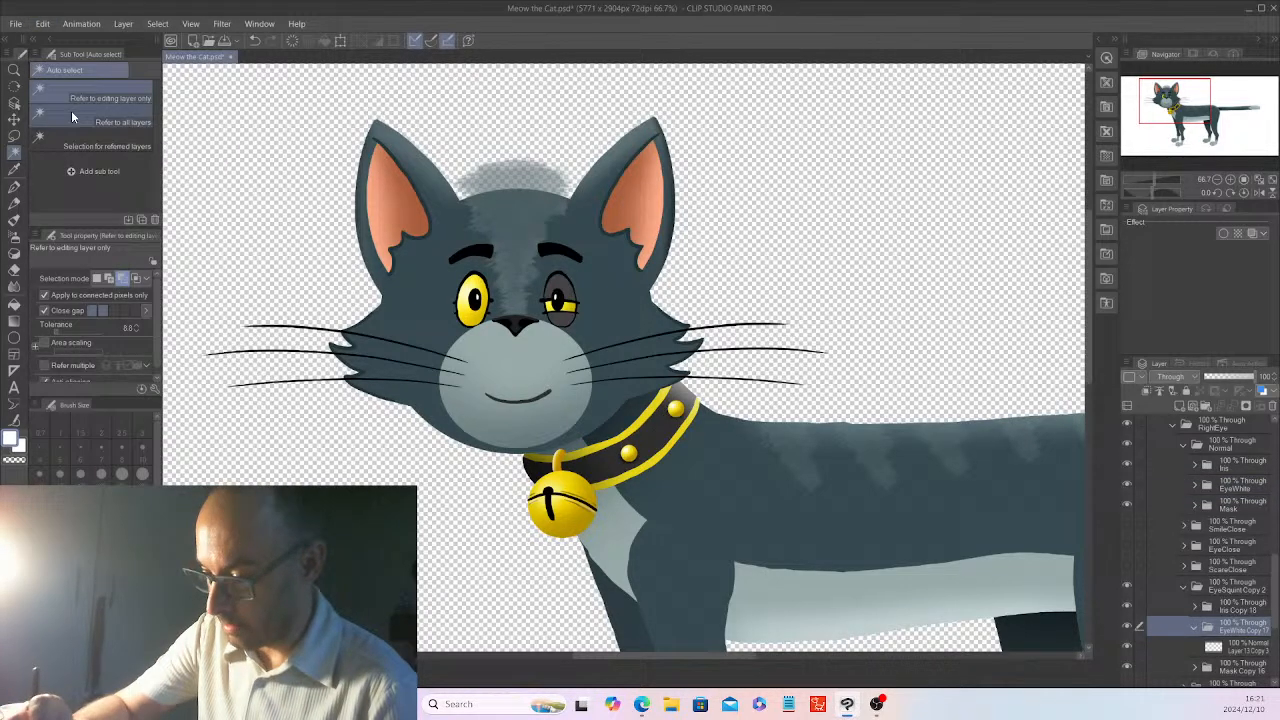
pyautogui.click(43, 24)
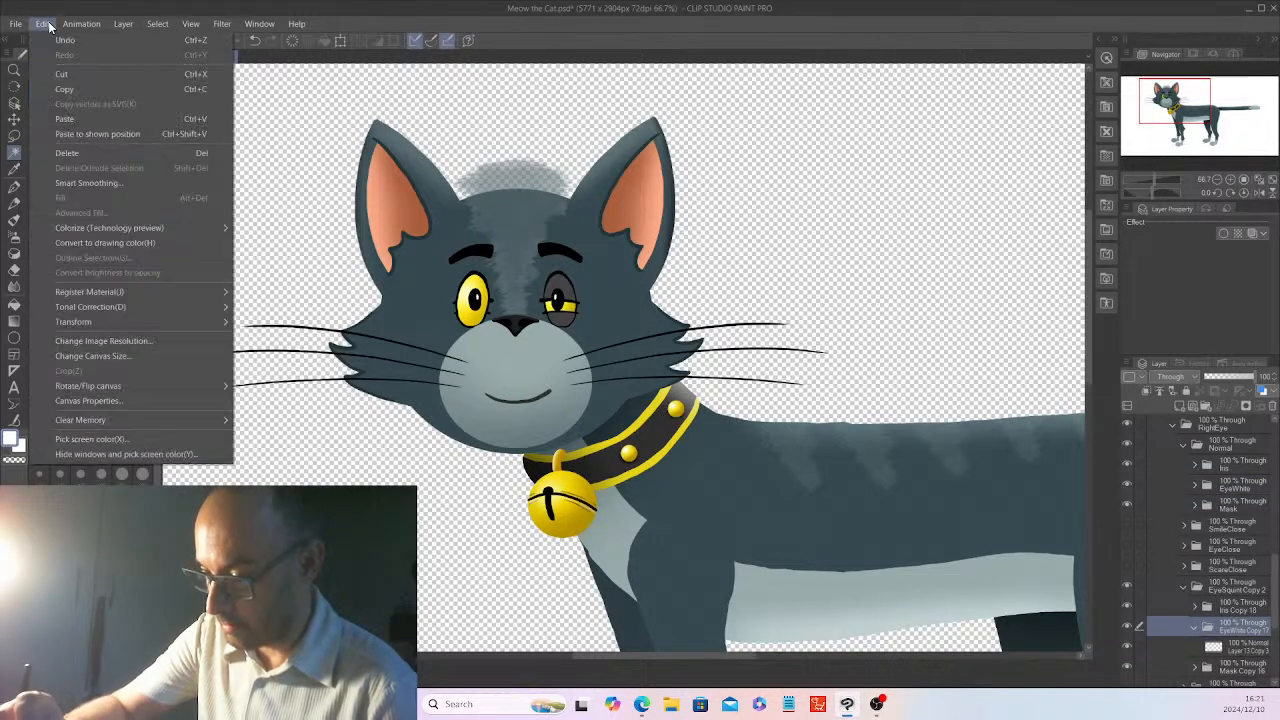
pyautogui.click(78, 114)
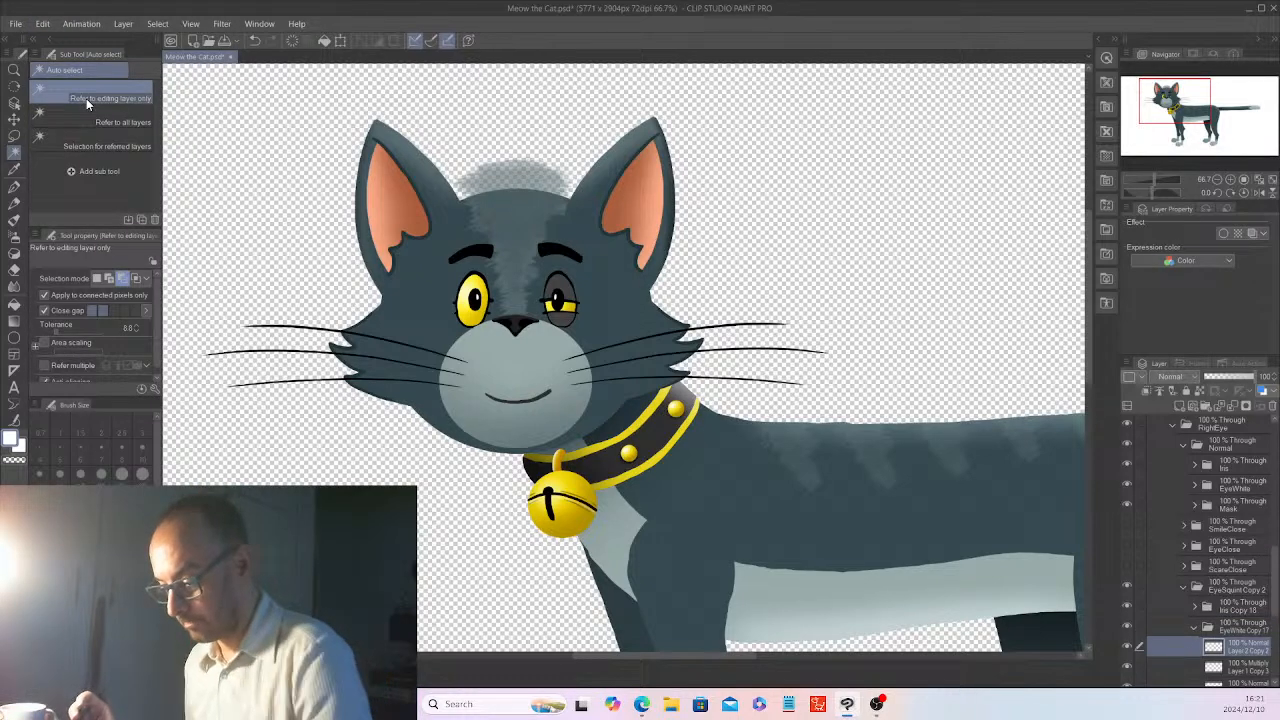
# - Rename the EyeSquint Copy 2 folder as EyeSquint and its Iris Copy 18 subfolder as Iris
pyautogui.click(1254, 592)
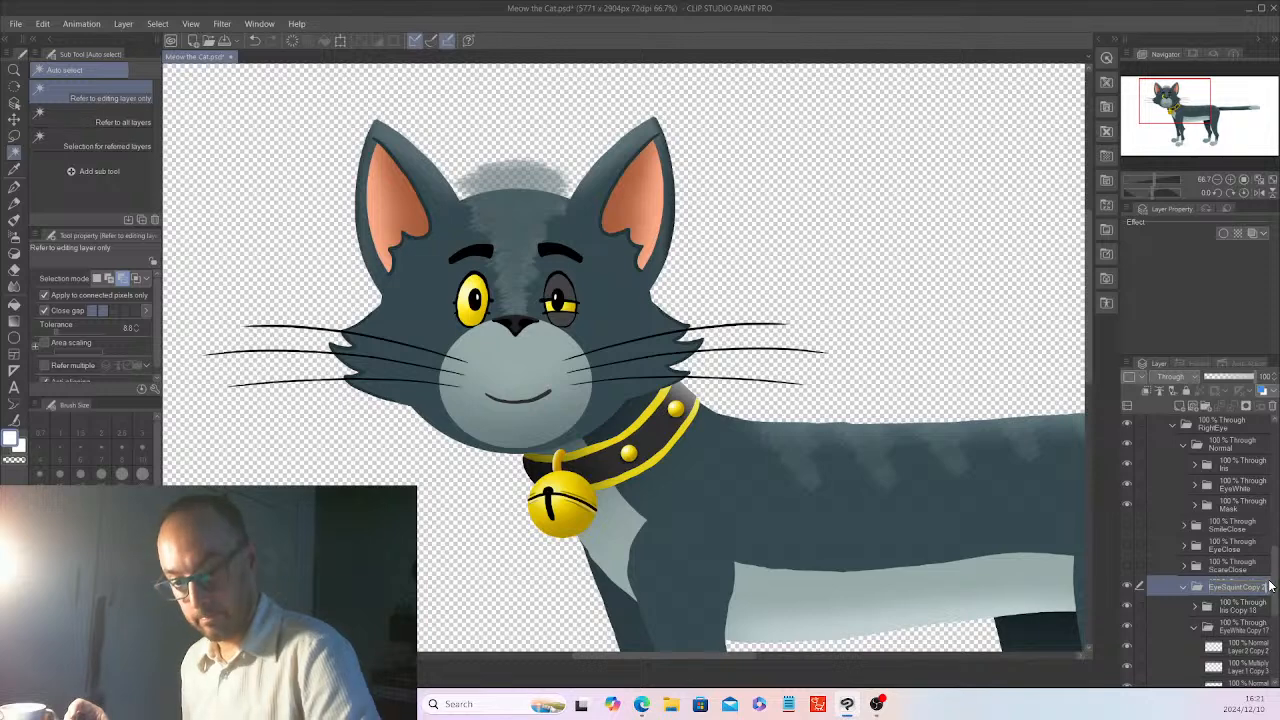
pyautogui.press('BackSpace')
pyautogui.press('BackSpace')
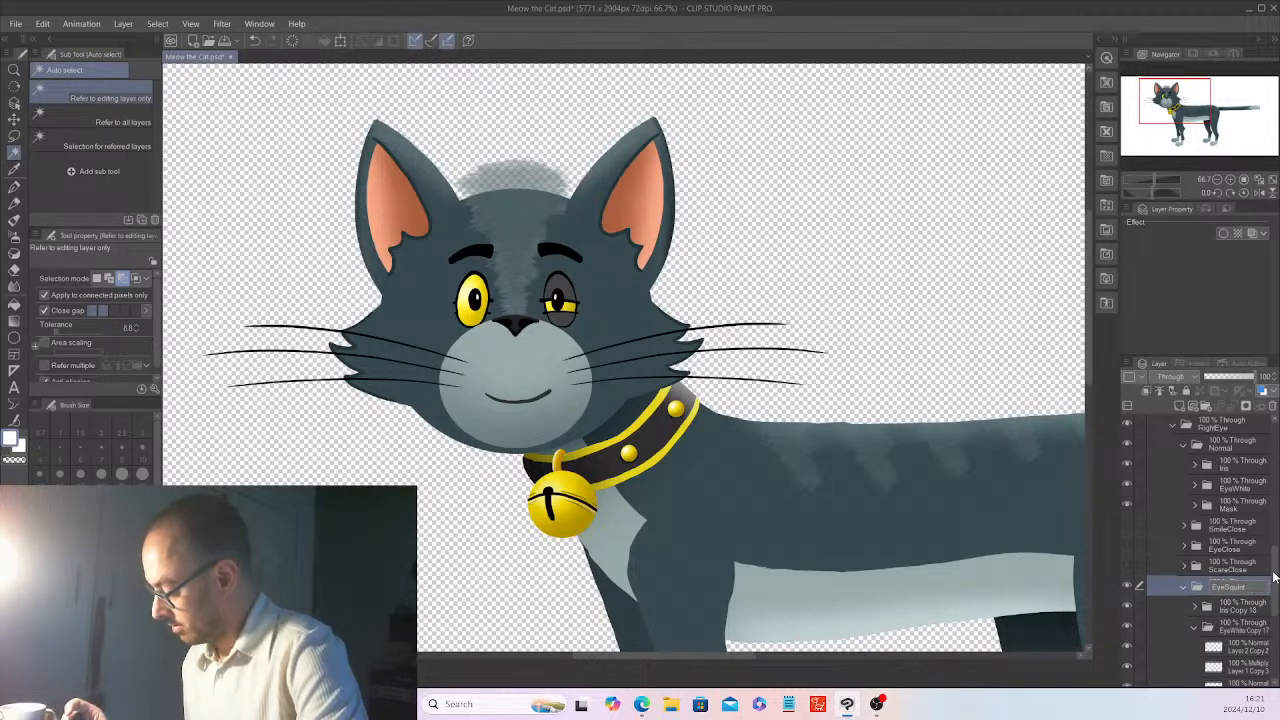
pyautogui.press('Return')
pyautogui.doubleClick(1240, 607)
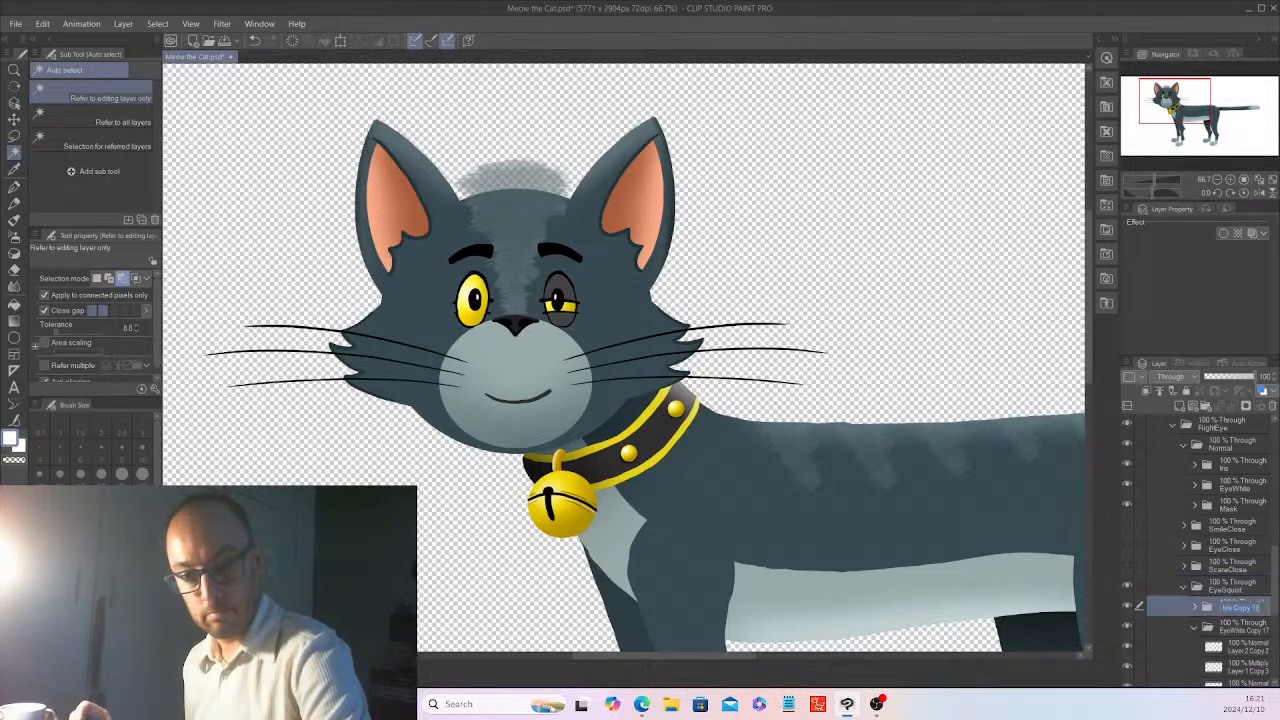
# - Rename the EyeWhite Copy 17 subfolder in RightEye's EyeSquint as EyeWhite
pyautogui.doubleClick(1257, 630)
pyautogui.press('BackSpace')
pyautogui.press('BackSpace')
pyautogui.press('BackSpace')
pyautogui.press('BackSpace')
pyautogui.press('BackSpace')
pyautogui.press('BackSpace')
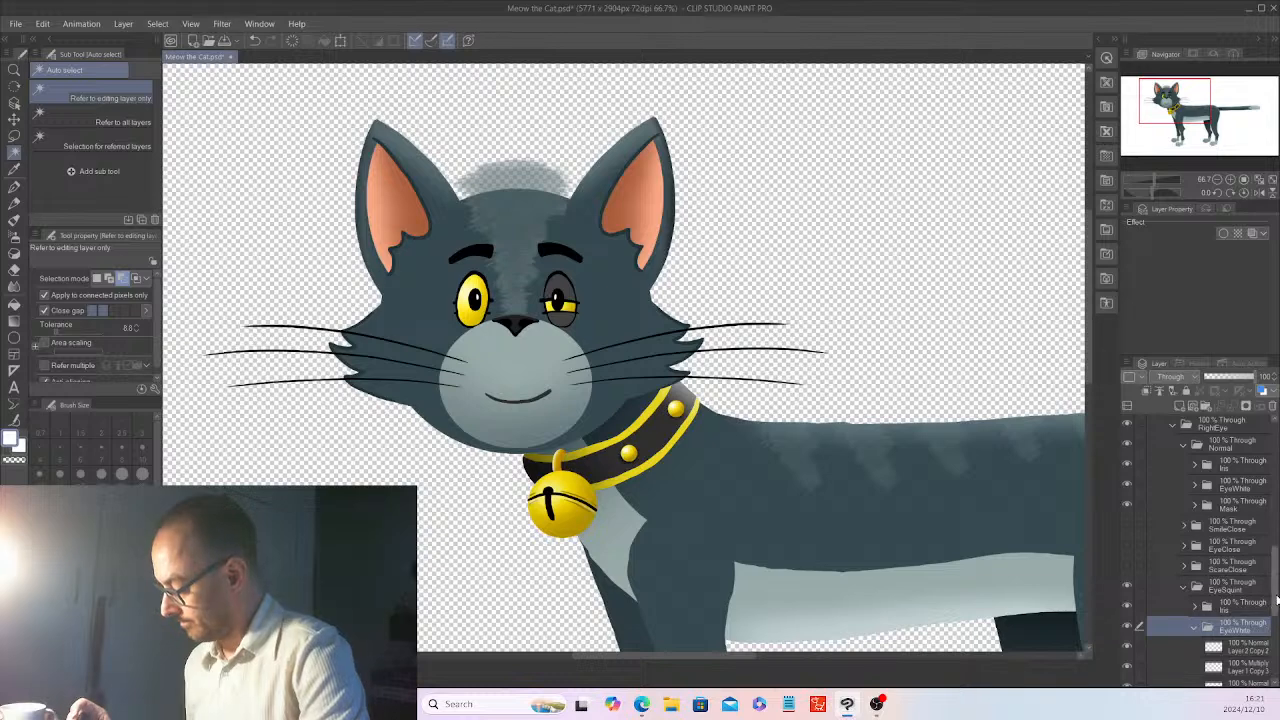
pyautogui.press('Return')
# - Rename the Mask Copy 16 subfolder in RightEye's EyeSquint as Mask
pyautogui.scroll(-3, 1270, 600)
pyautogui.click(1258, 594)
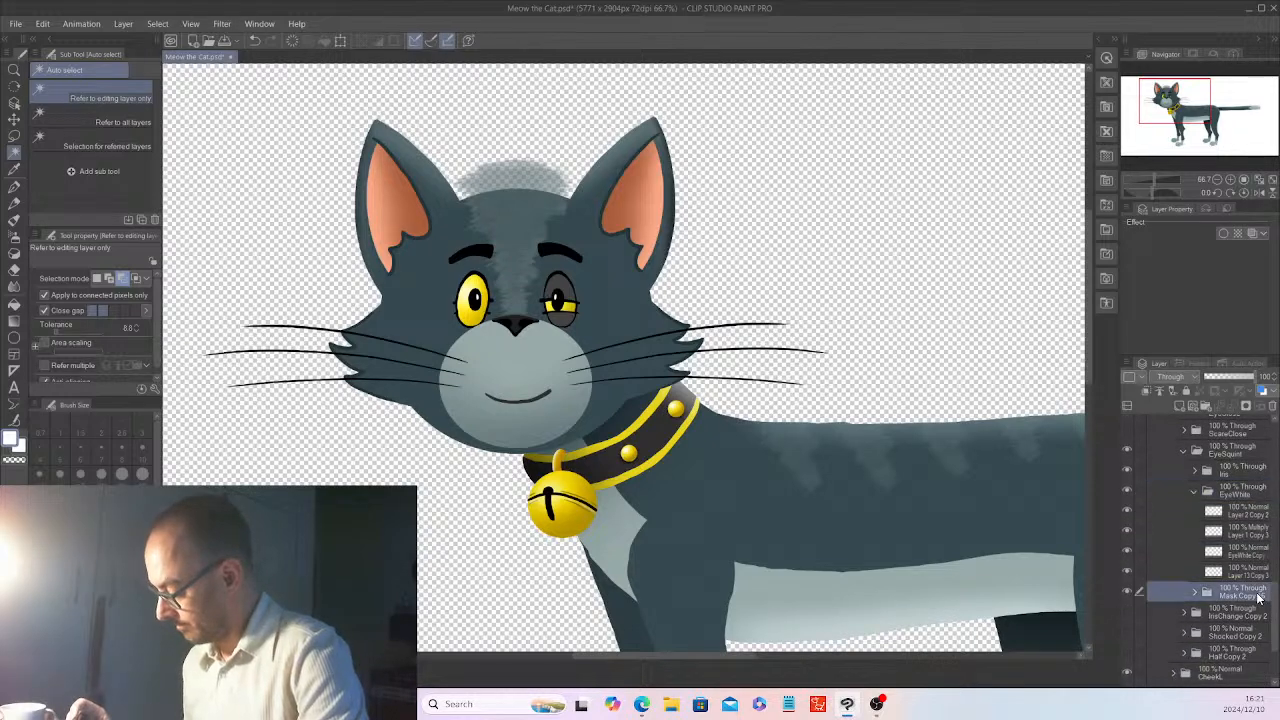
pyautogui.doubleClick(1263, 591)
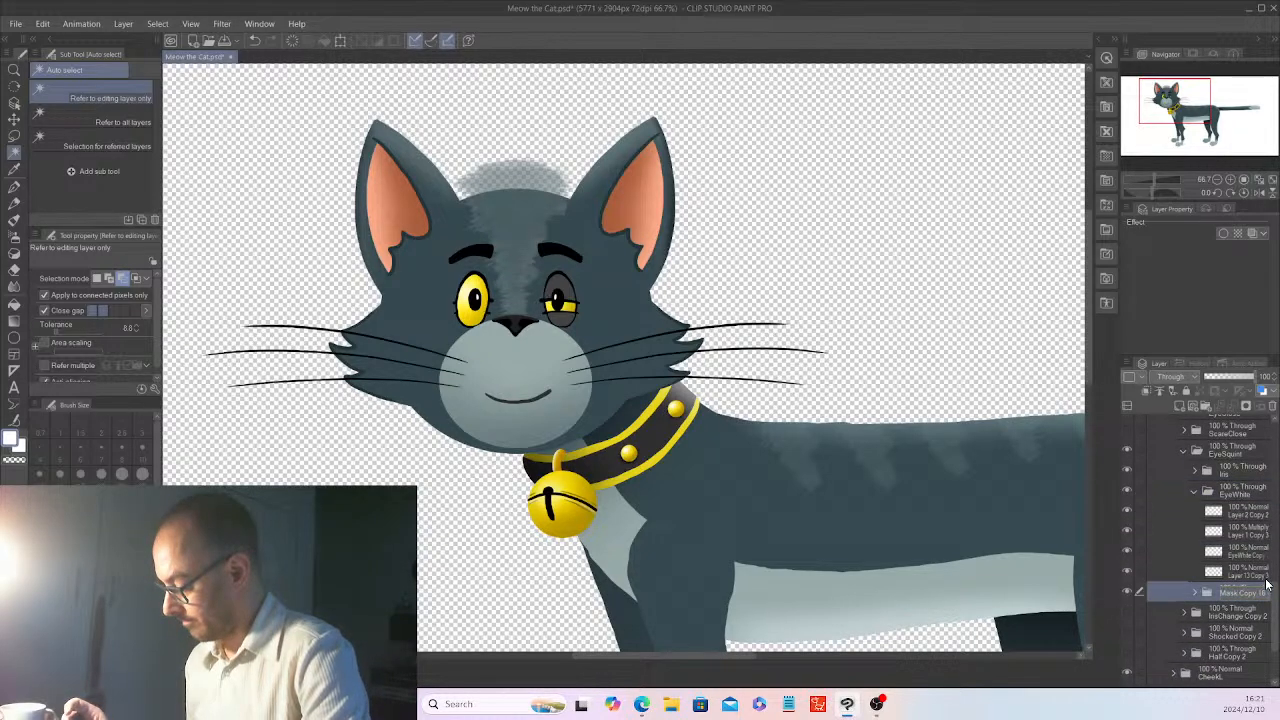
pyautogui.click(1266, 588)
pyautogui.press('BackSpace')
pyautogui.press('BackSpace')
pyautogui.press('BackSpace')
pyautogui.press('BackSpace')
pyautogui.press('BackSpace')
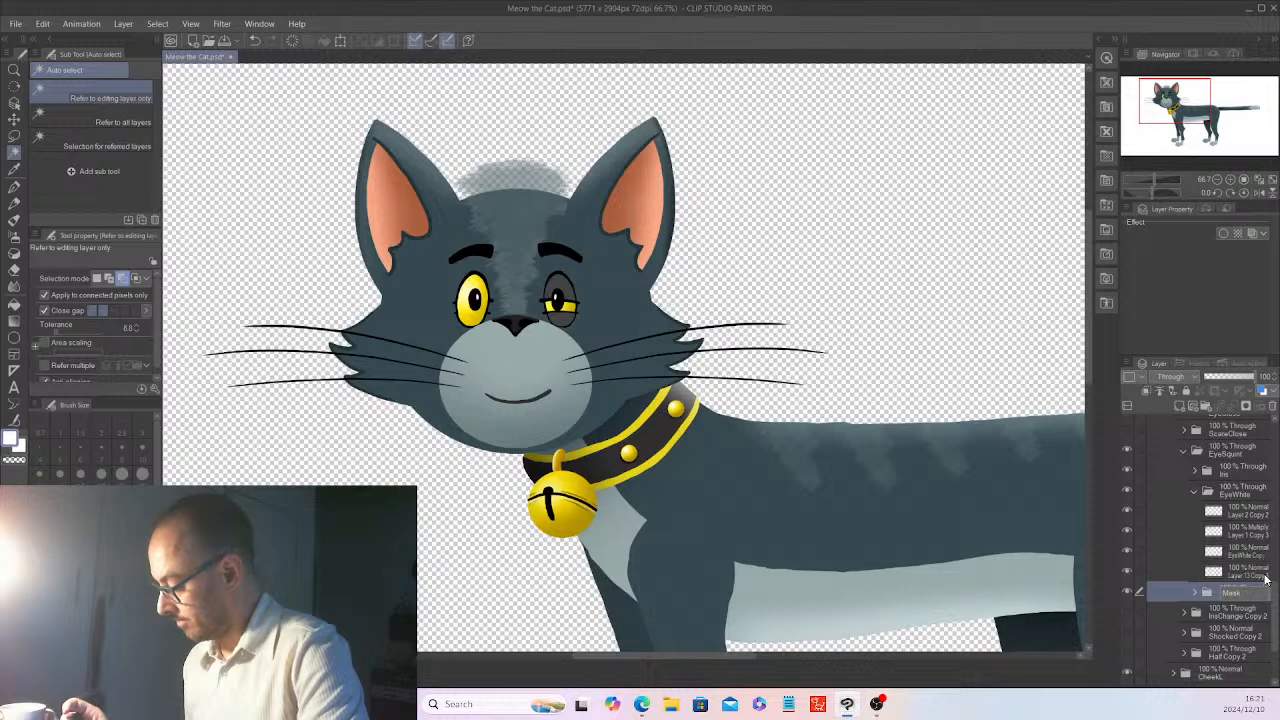
pyautogui.press('Return')
# - Auto-select the squint opening on the layer inside EyeSquint's Mask, and try clearing it from the pasted Layer 2, Layer 1 and EyeWhite copies
pyautogui.click(1195, 592)
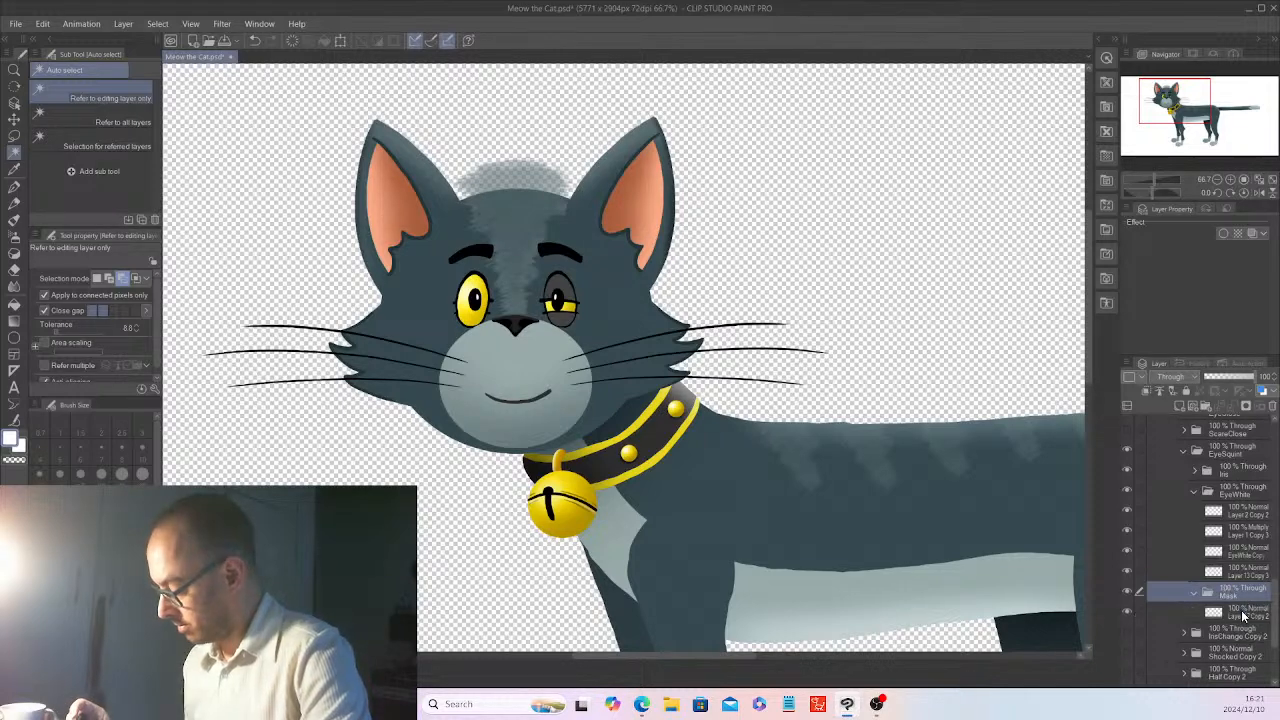
pyautogui.click(1243, 612)
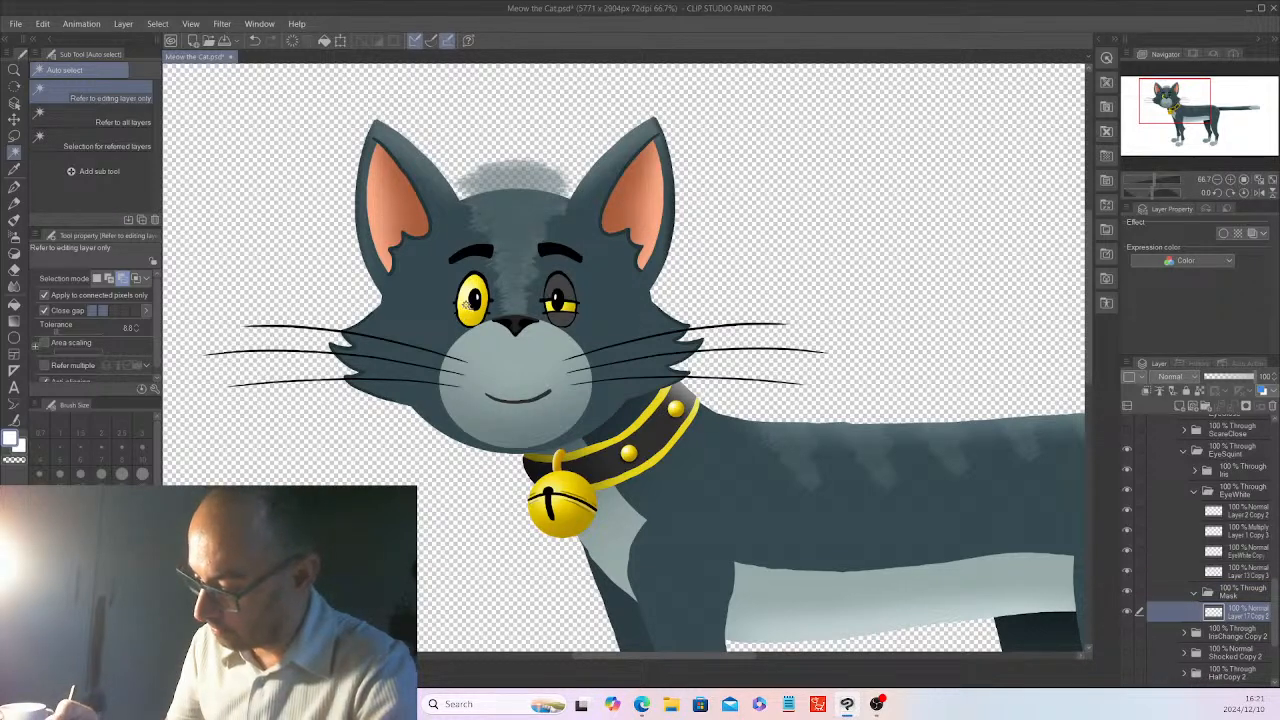
pyautogui.click(466, 302)
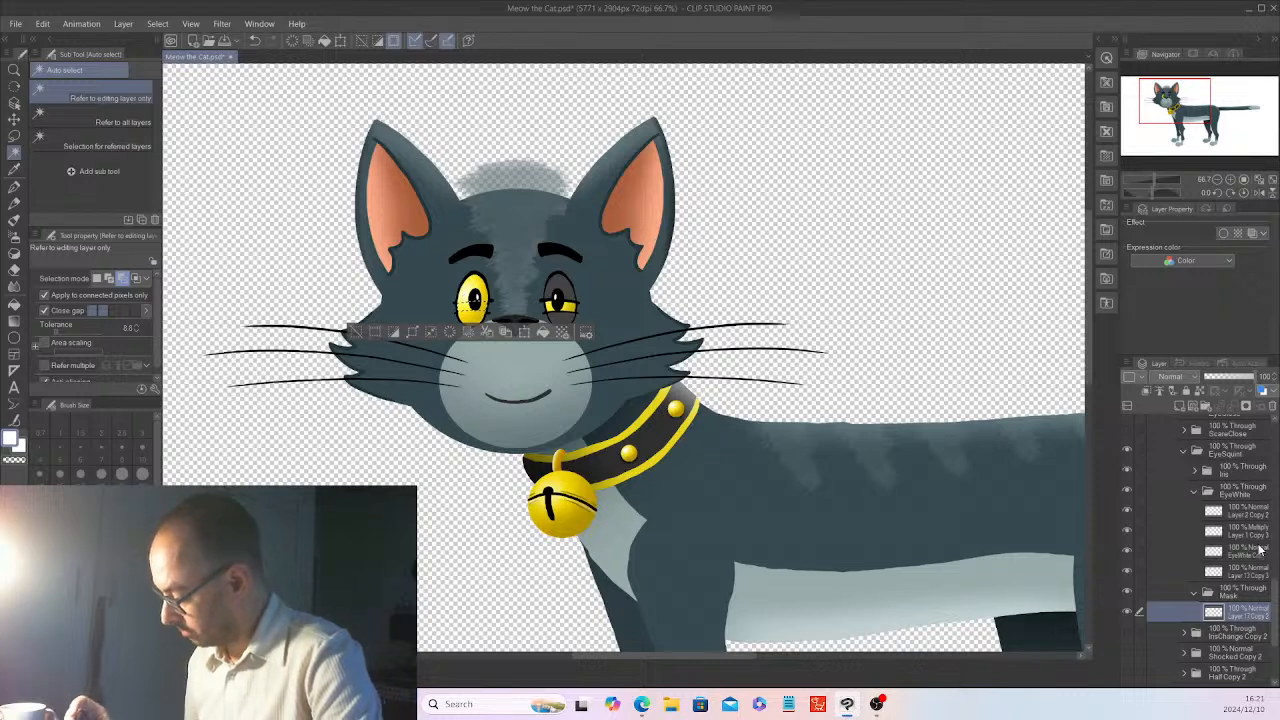
pyautogui.click(1262, 506)
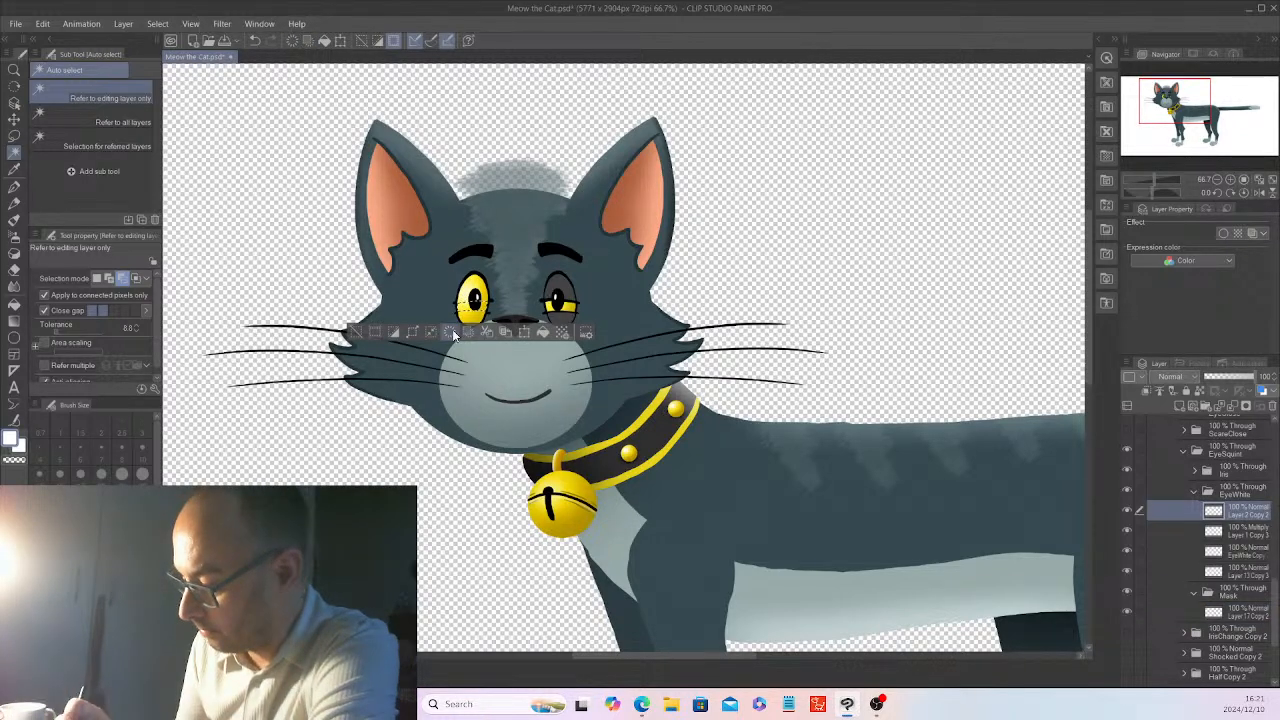
pyautogui.click(1242, 533)
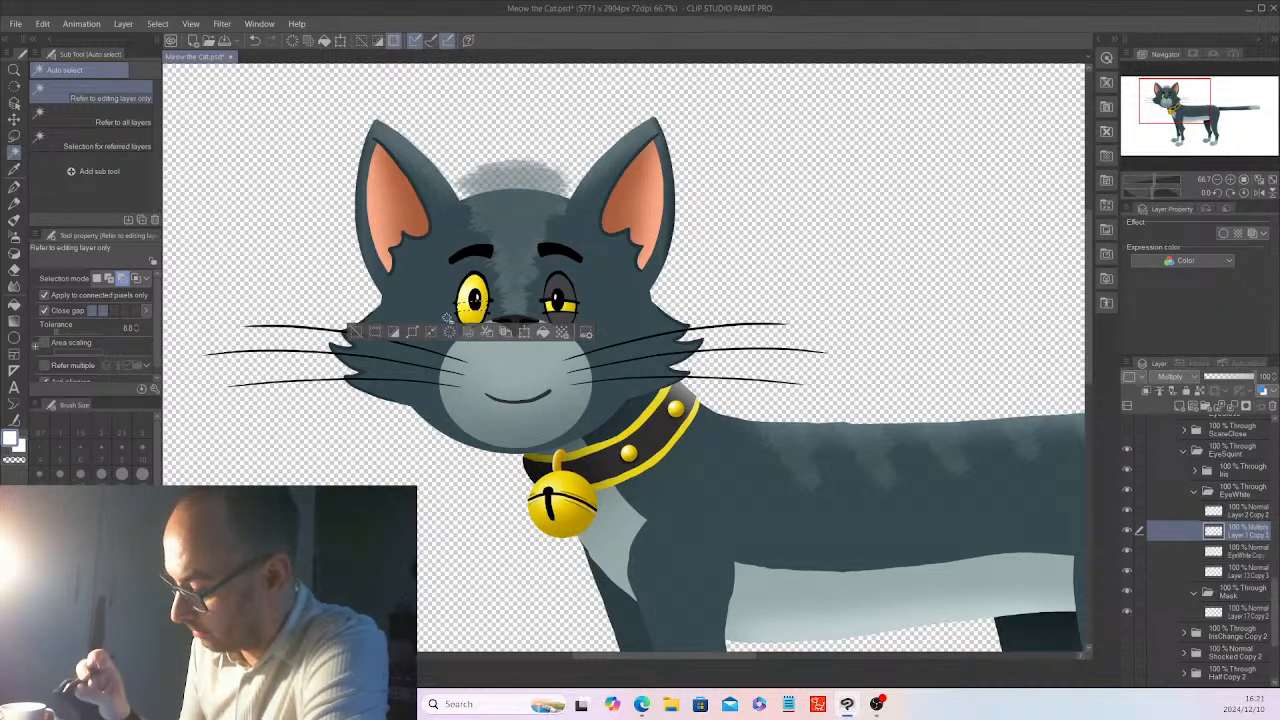
pyautogui.click(1247, 555)
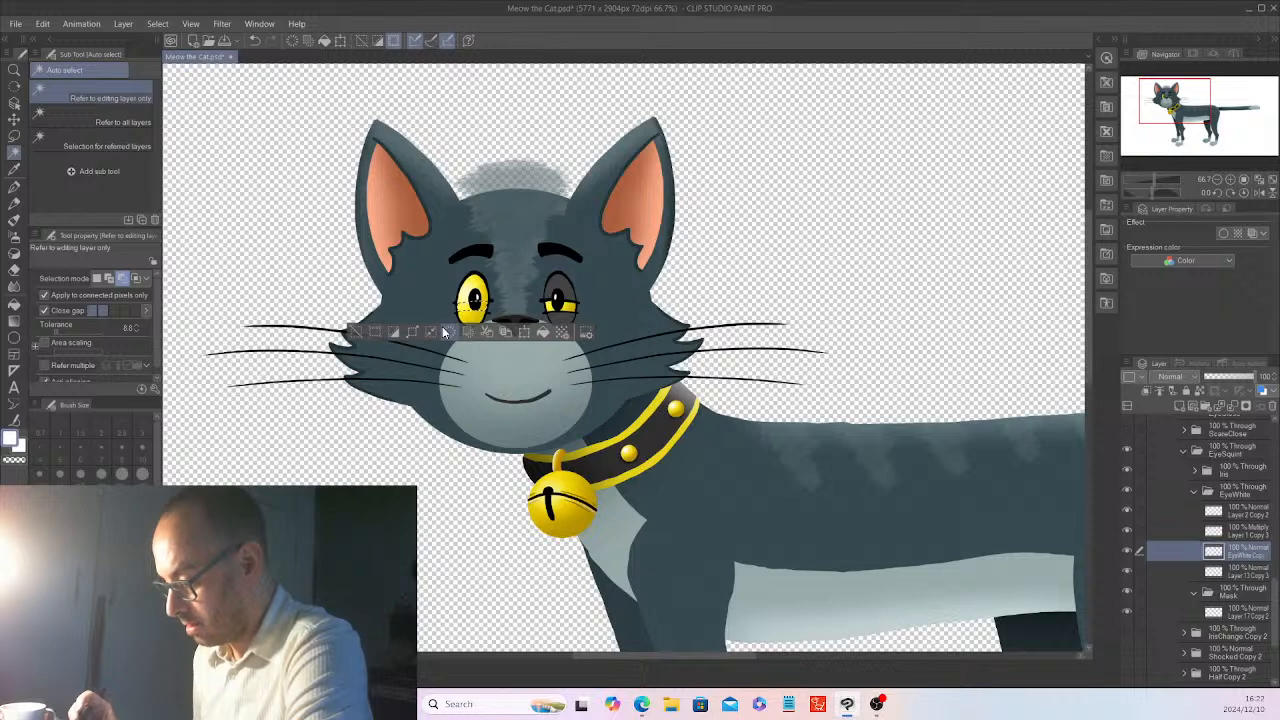
# - Invert the selection to clear everything outside the squint opening from the three pasted EyeWhite layers, and deselect
pyautogui.click(1238, 511)
pyautogui.hotkey('ctrl', 'd')
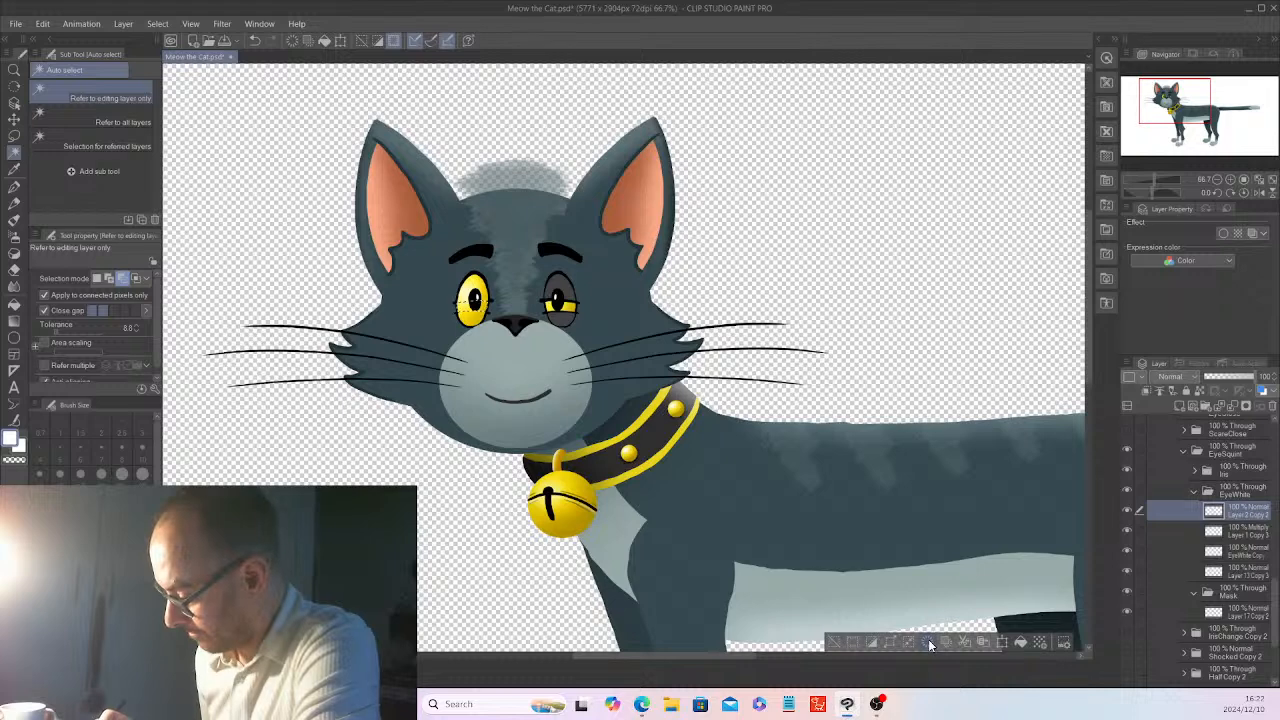
pyautogui.click(1244, 534)
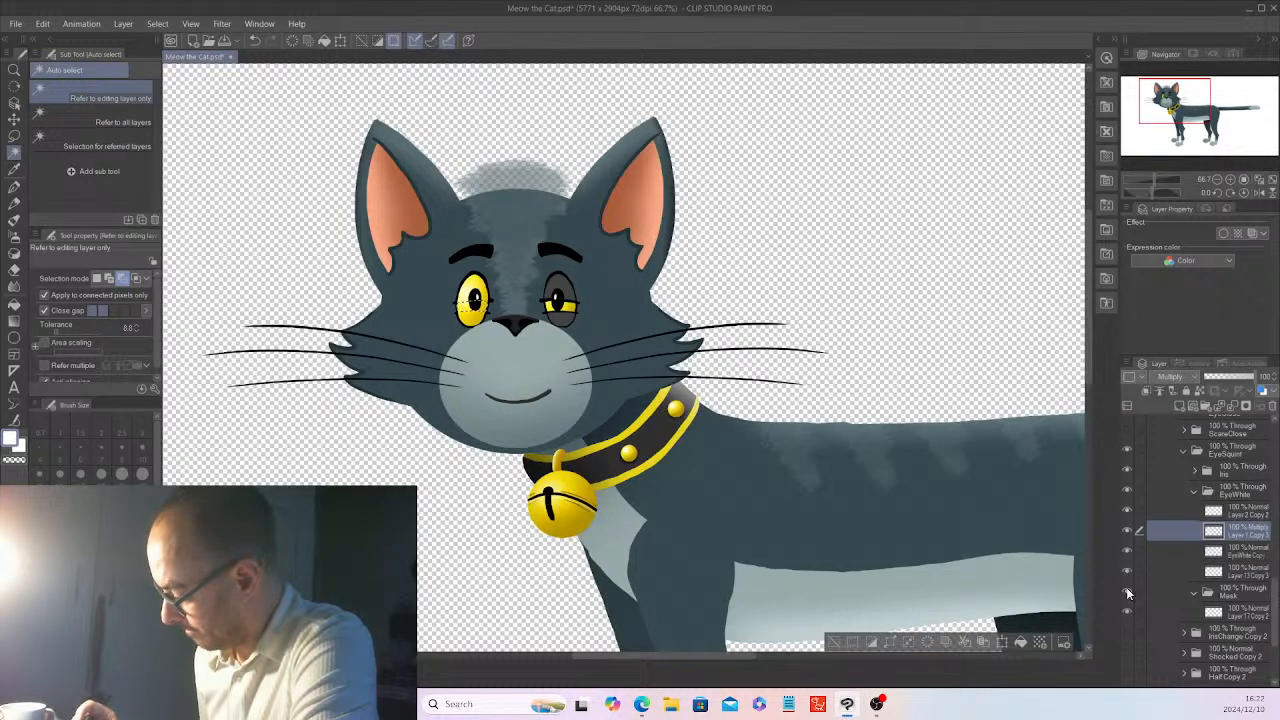
pyautogui.click(1240, 551)
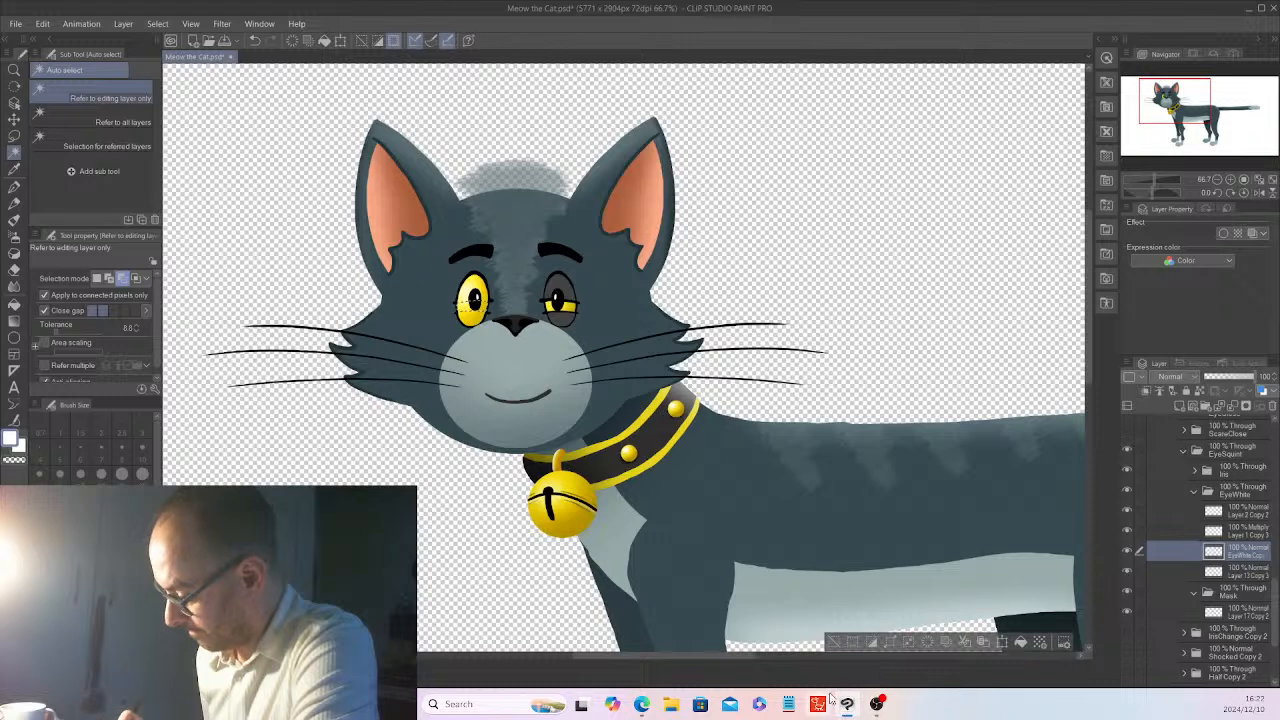
pyautogui.click(833, 641)
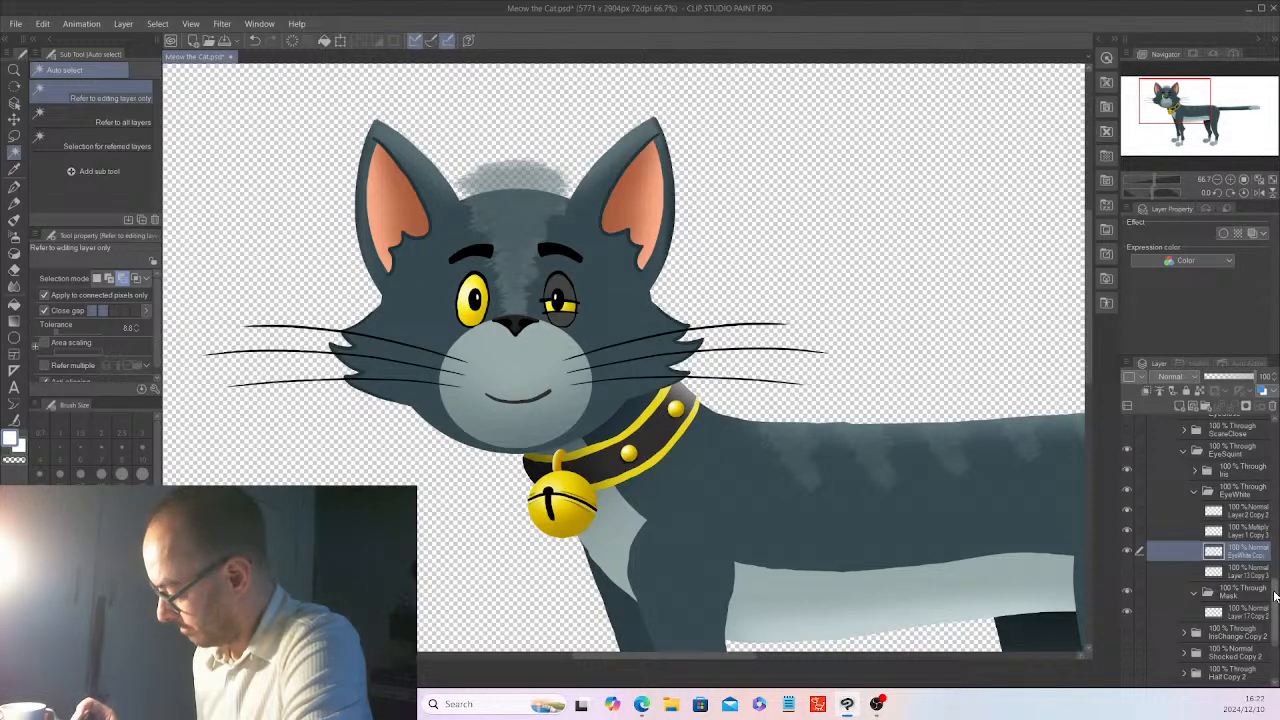
# - Delete the three incorrectly cleared layers from EyeSquint's EyeWhite folder and paste fresh Layer 2, Layer 1 and EyeWhite copies there
pyautogui.moveTo(1274, 598); pyautogui.dragTo(1272, 558)
pyautogui.scroll(1, 1134, 499)
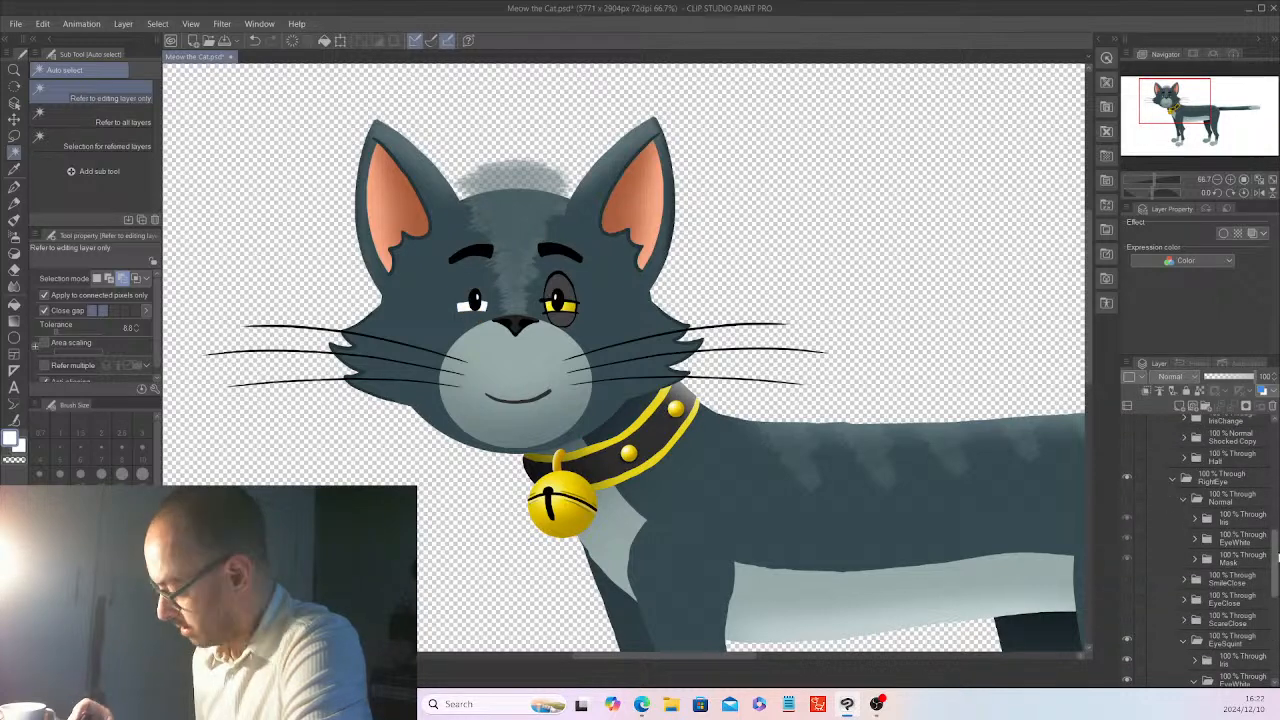
pyautogui.moveTo(1275, 560); pyautogui.dragTo(1278, 612)
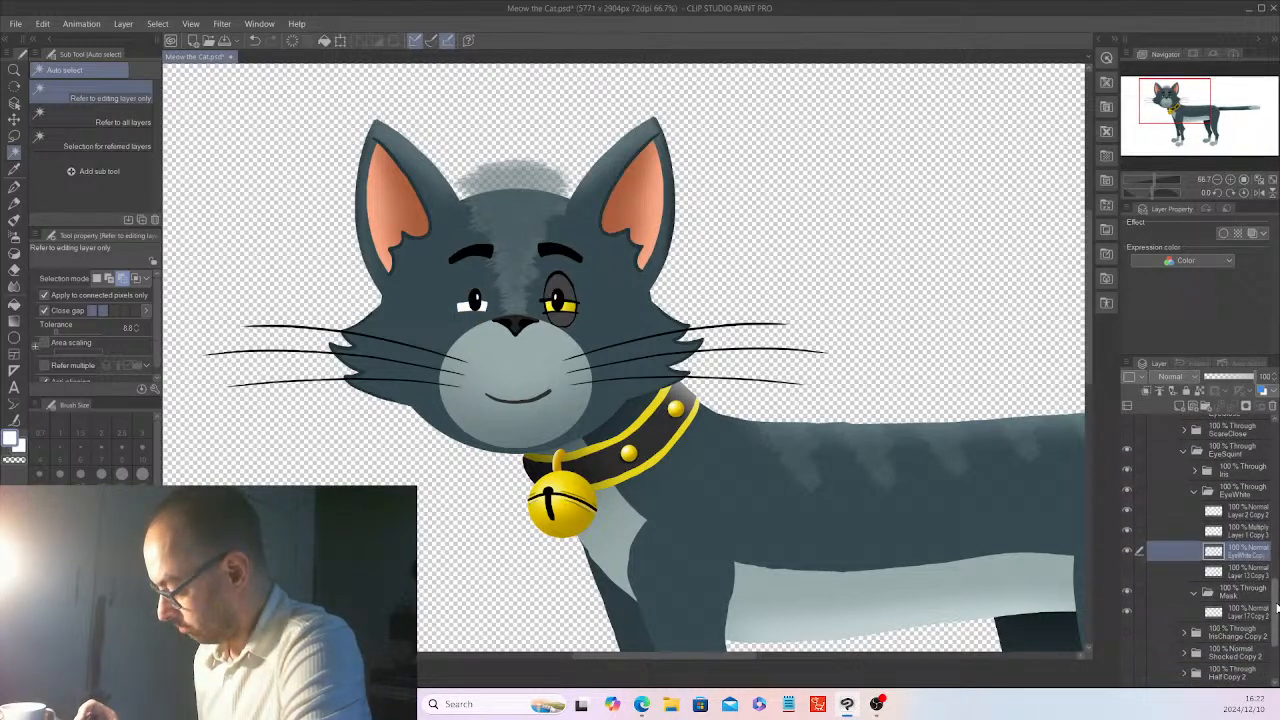
pyautogui.click(1256, 514)
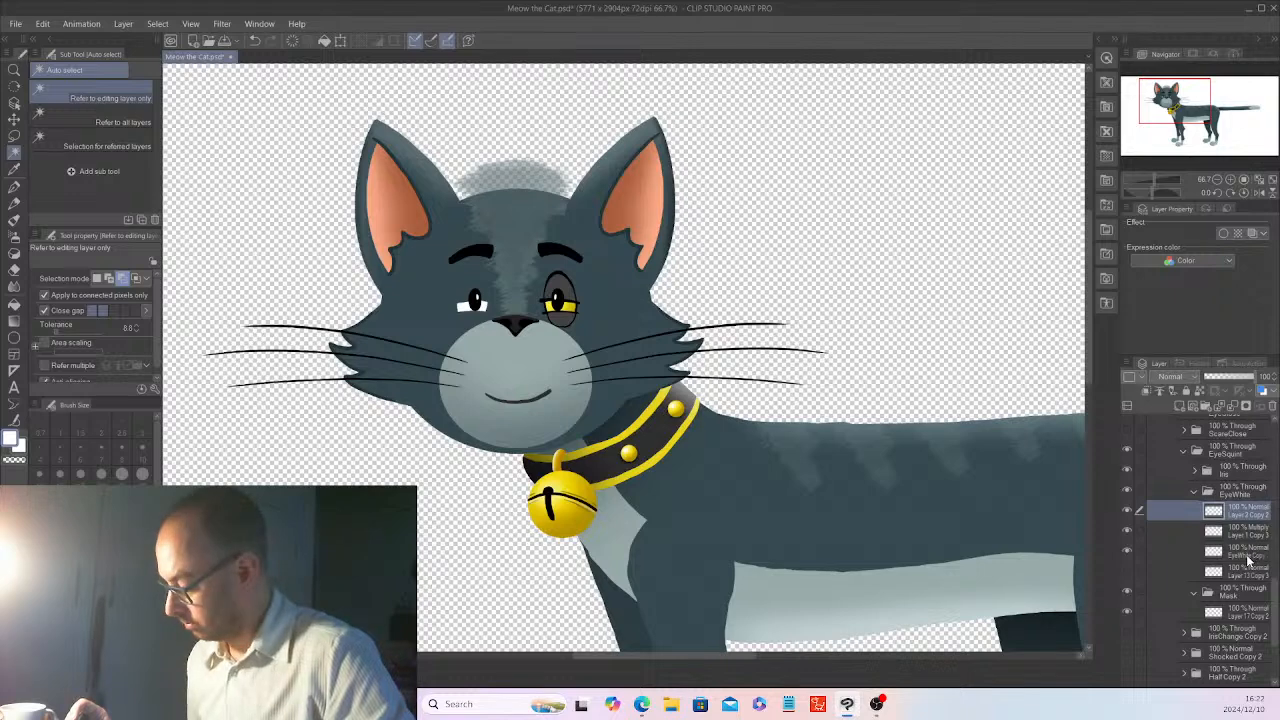
pyautogui.keyDown('shift'); pyautogui.click(1248, 552); pyautogui.keyUp('shift')
pyautogui.click(1256, 408)
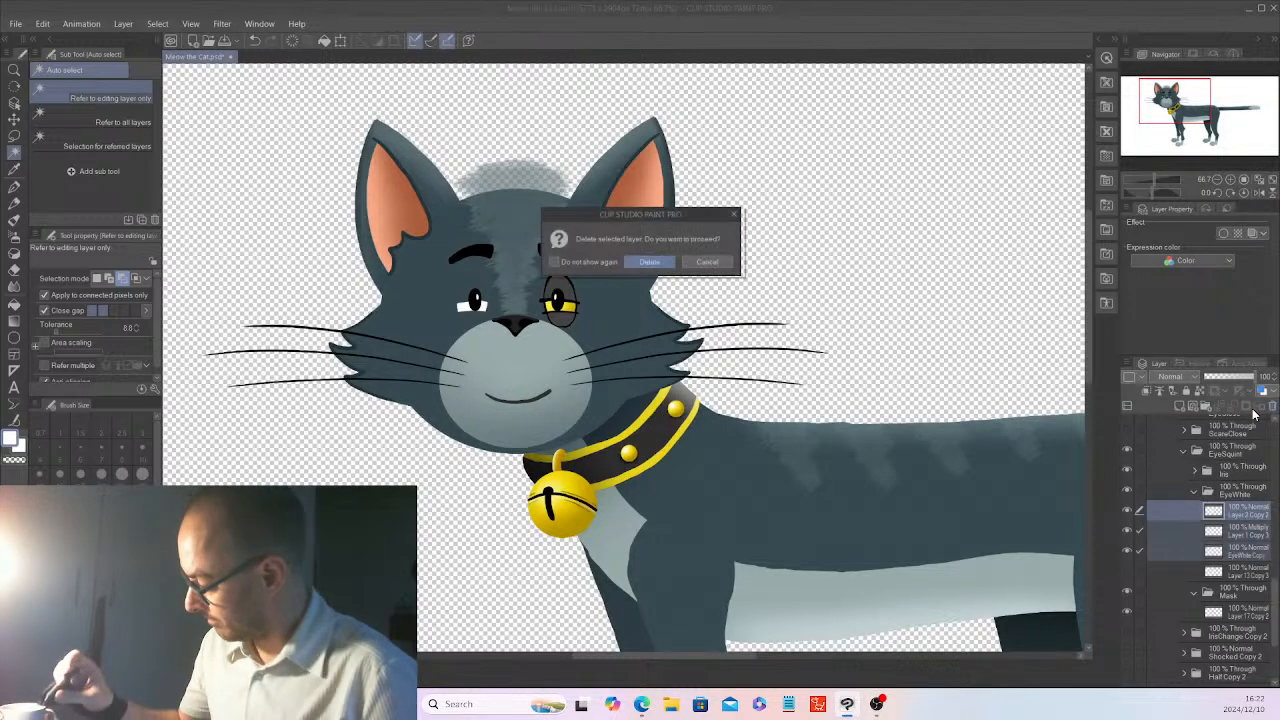
pyautogui.press('Return')
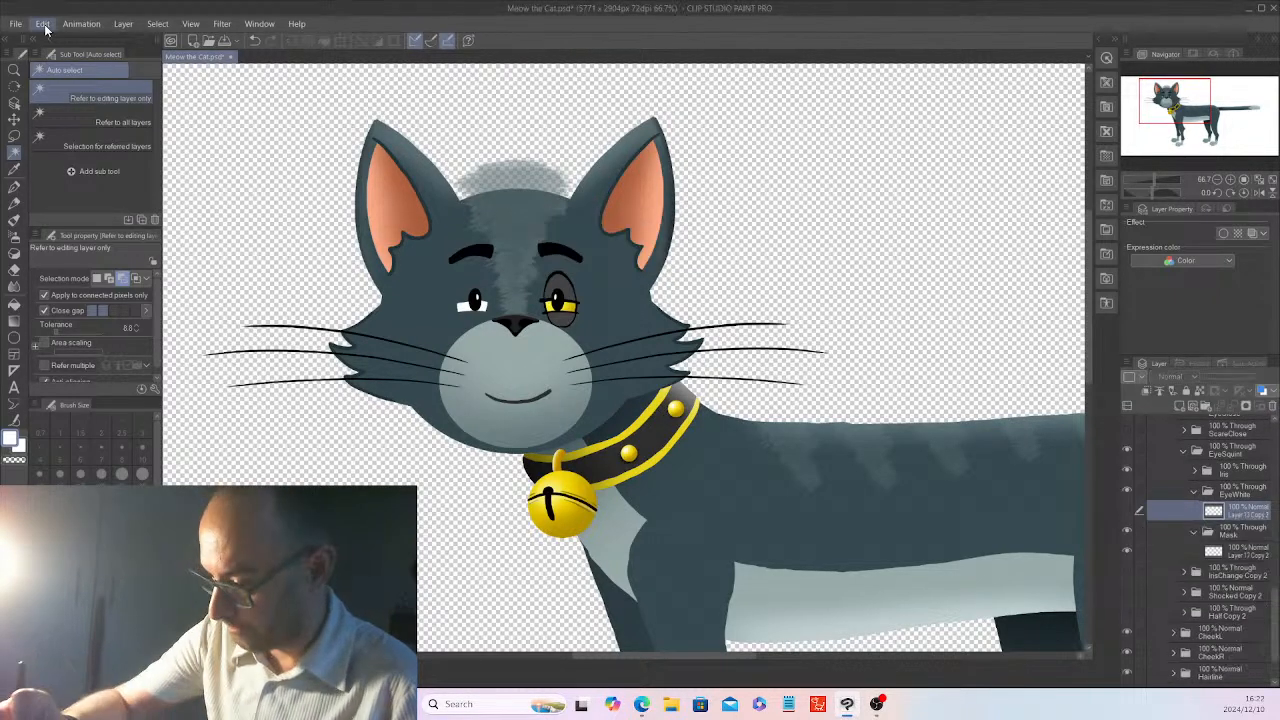
pyautogui.click(44, 28)
pyautogui.click(80, 114)
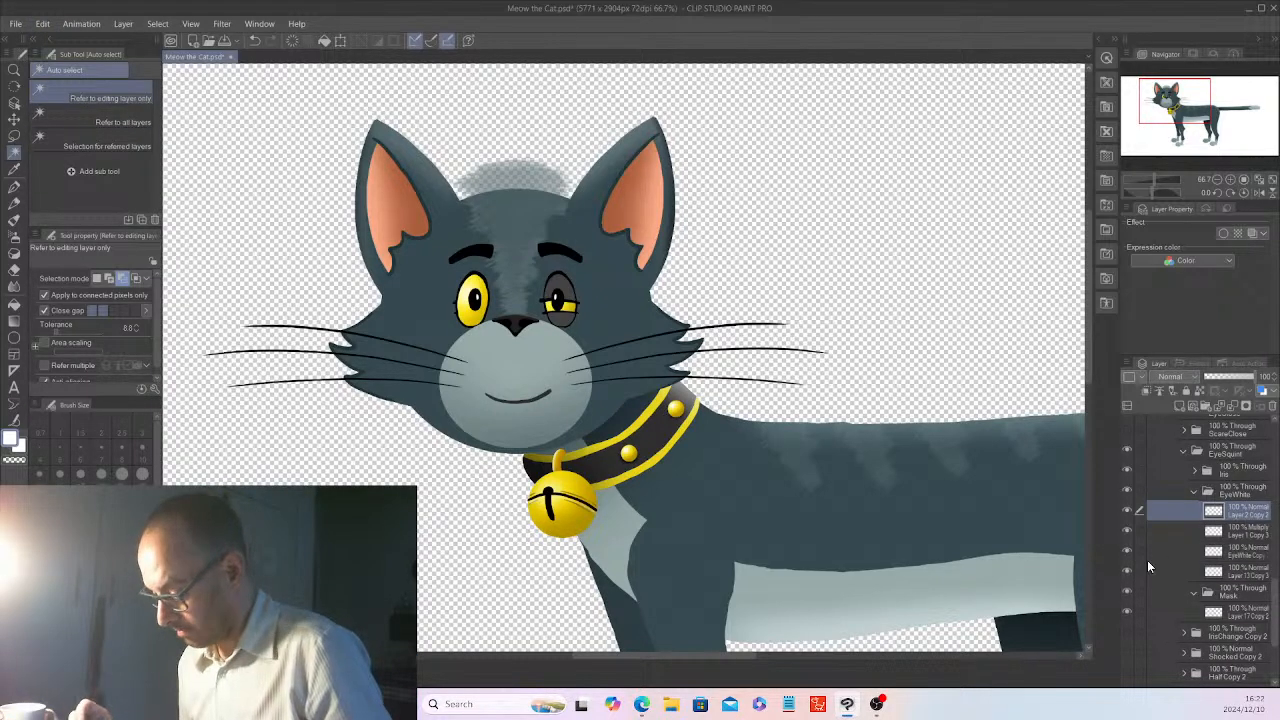
# - Auto-select the squint opening on EyeSquint's Mask layer, invert the selection to clear the three pasted EyeWhite layers outside it, and deselect
pyautogui.click(1240, 612)
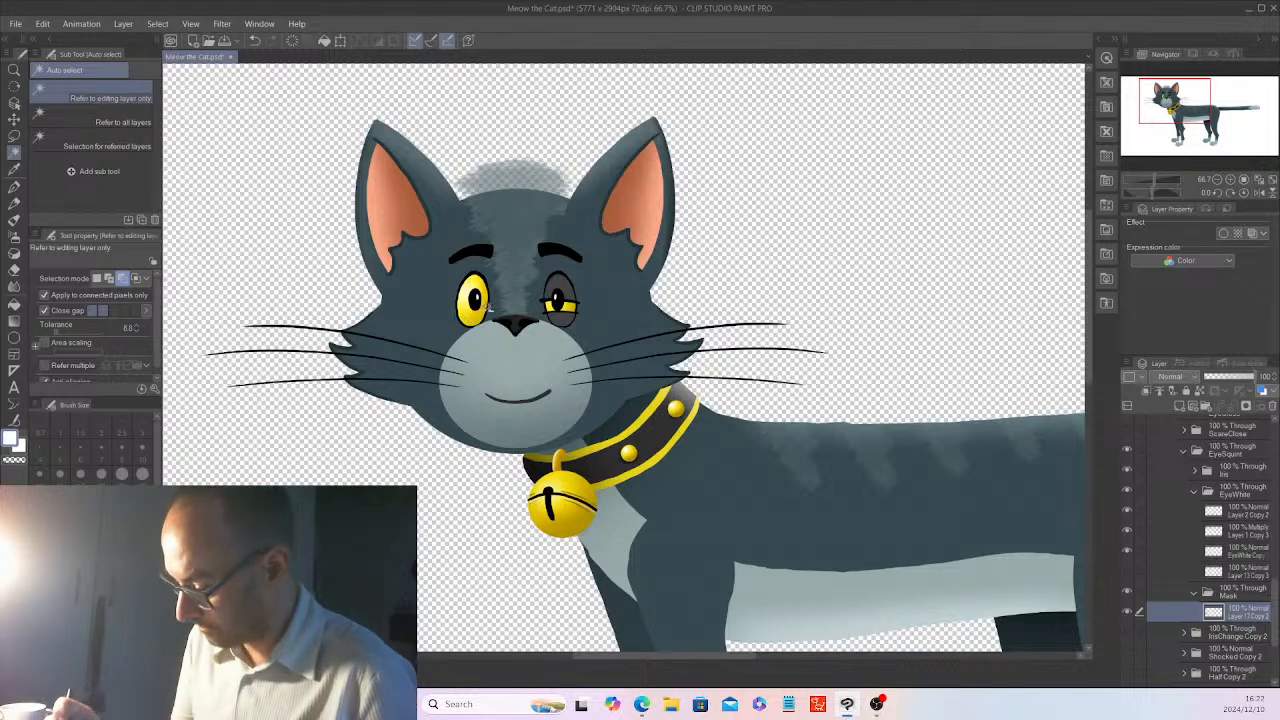
pyautogui.click(470, 305)
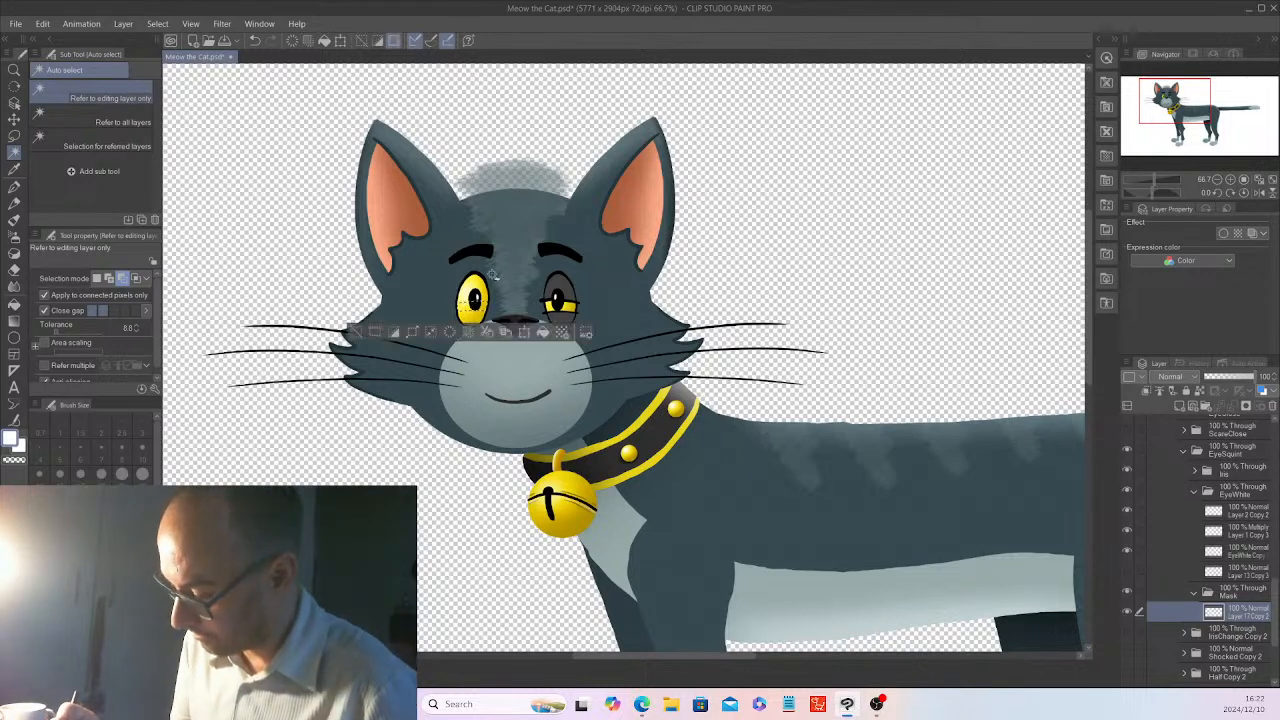
pyautogui.click(394, 332)
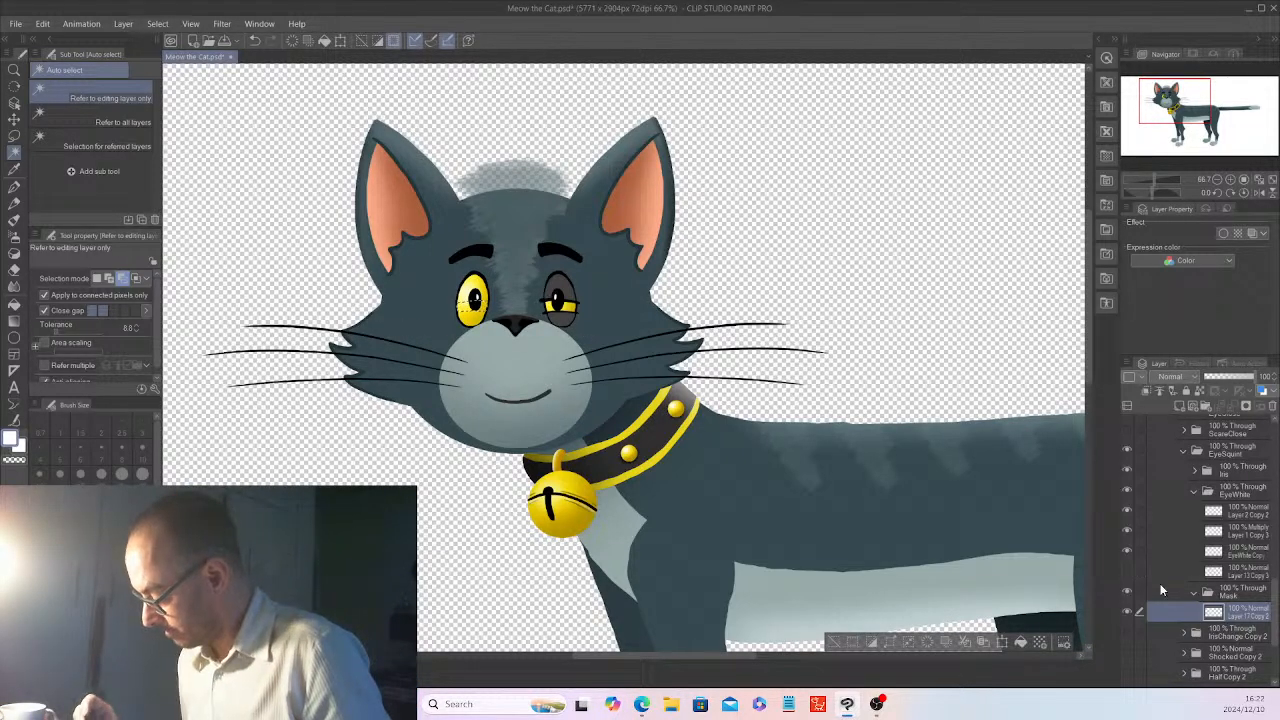
pyautogui.click(1249, 517)
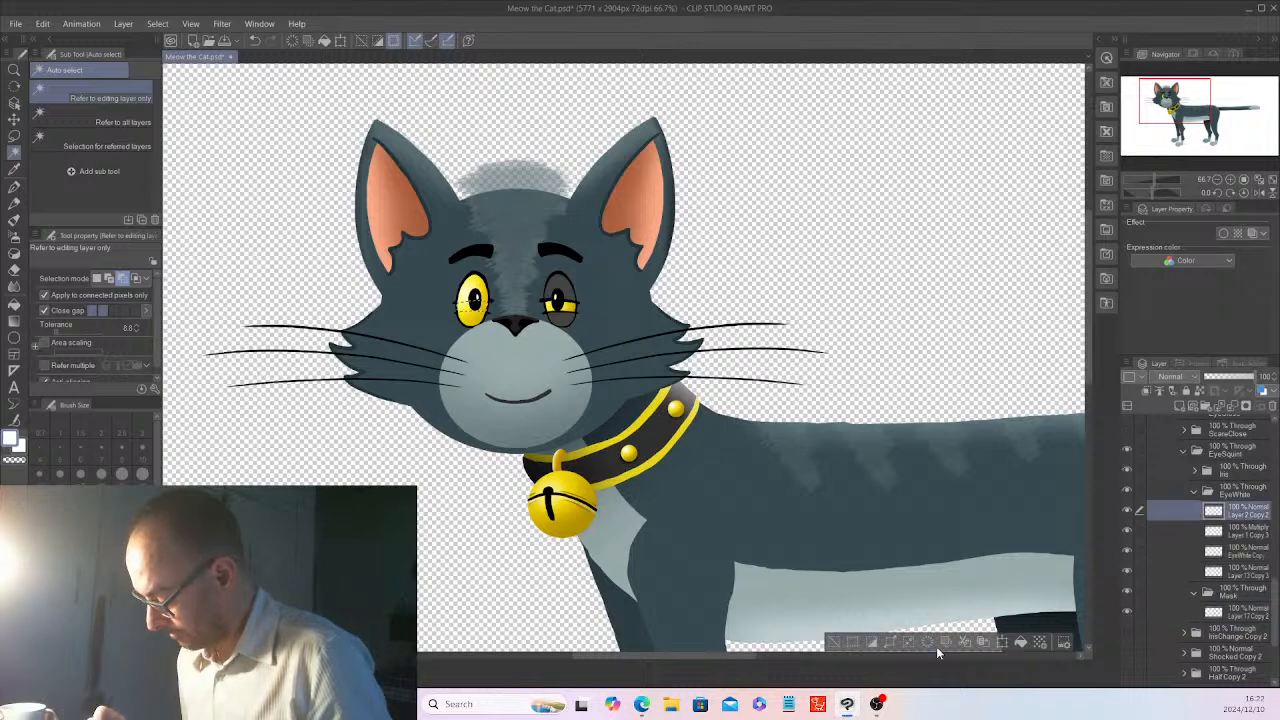
pyautogui.click(1243, 535)
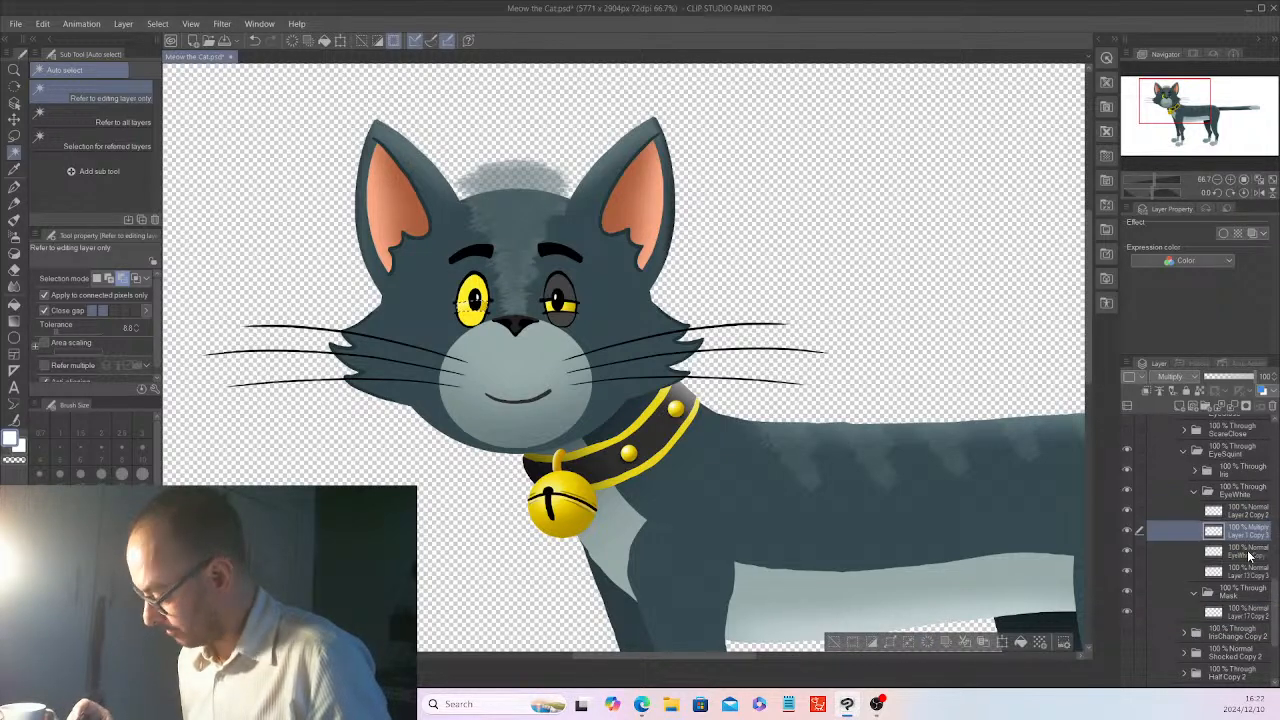
pyautogui.click(1248, 553)
pyautogui.click(926, 640)
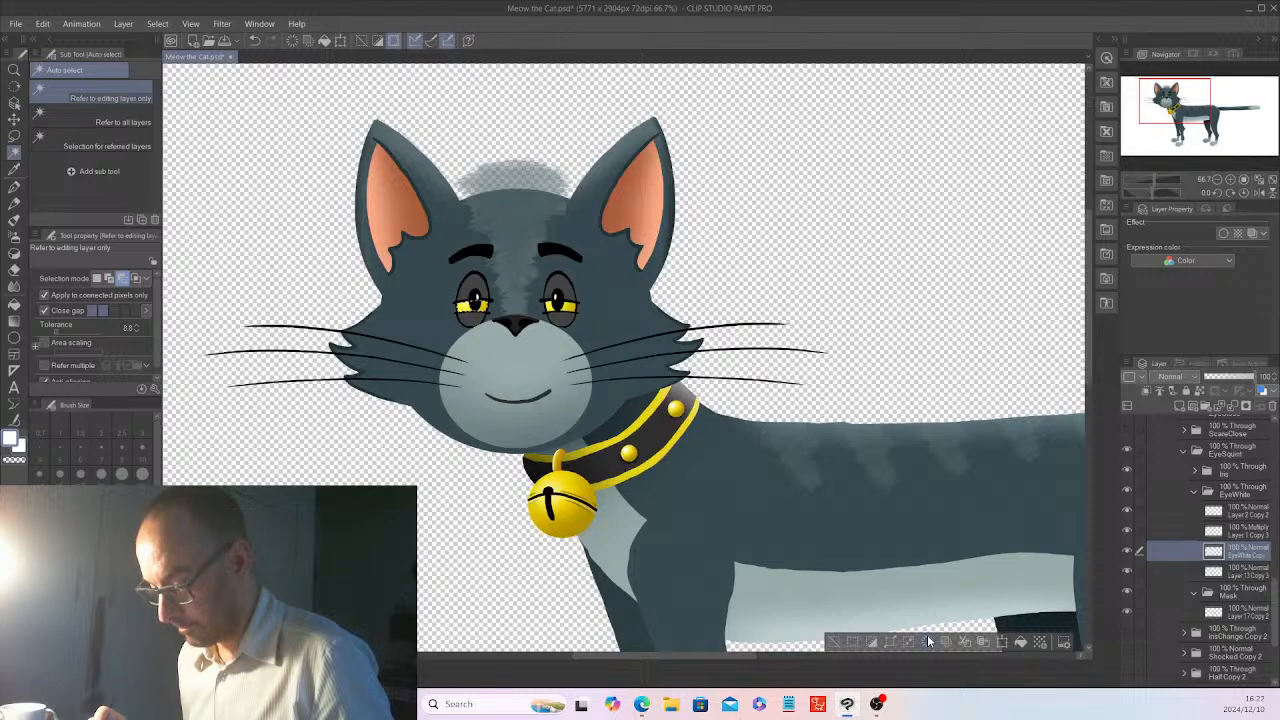
pyautogui.click(840, 642)
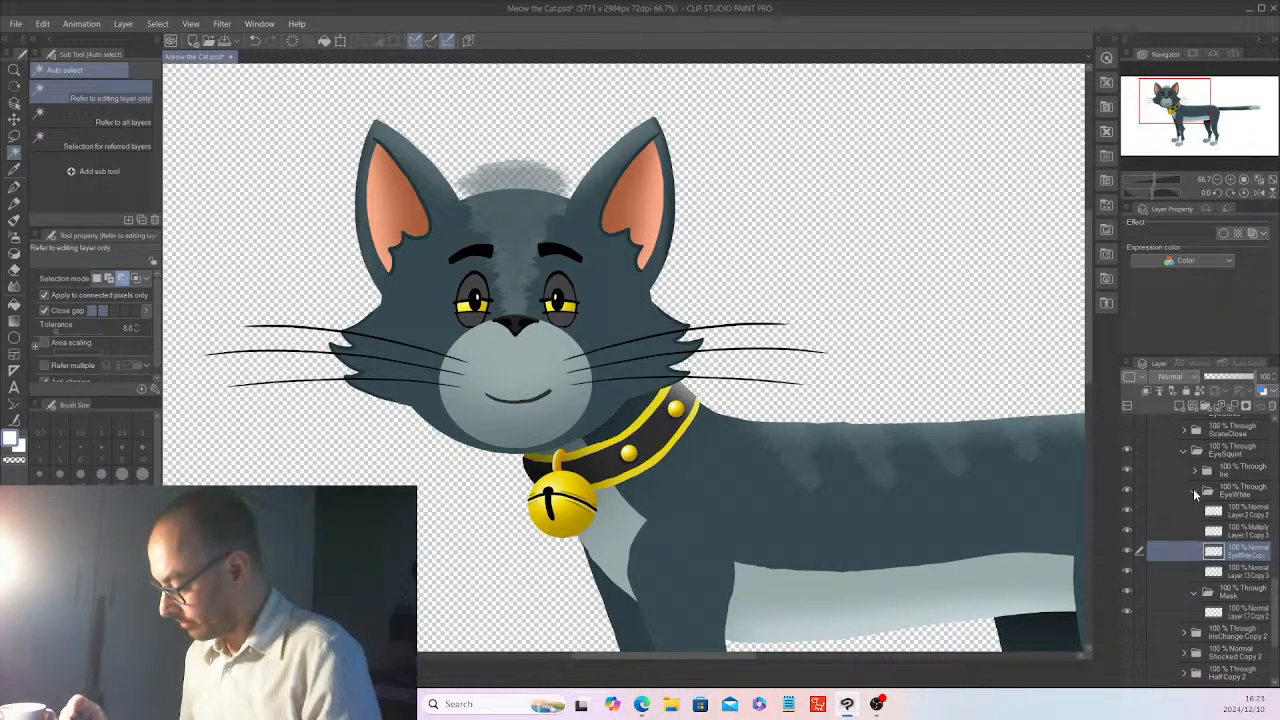
# - Collapse RightEye's EyeSquint folder and its open subfolders, and hide EyeSquint
pyautogui.click(1193, 489)
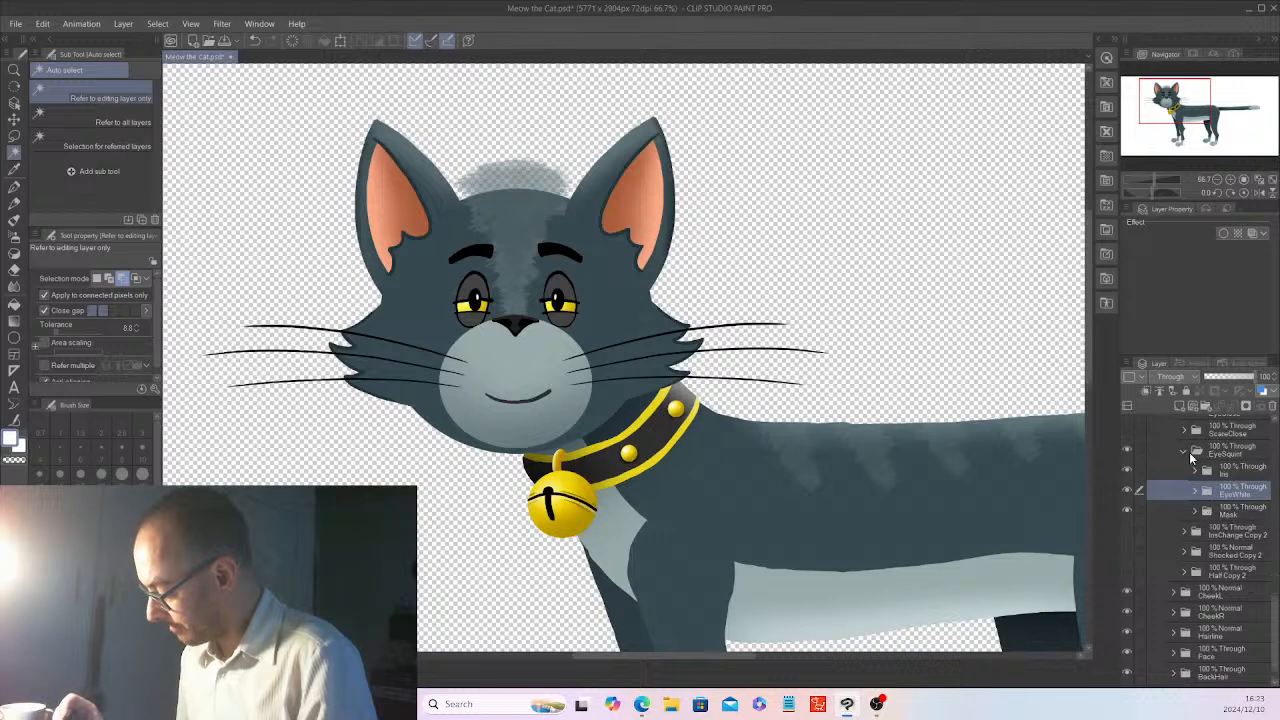
pyautogui.click(1184, 450)
pyautogui.scroll(2, 1275, 585)
pyautogui.scroll(2, 1275, 585)
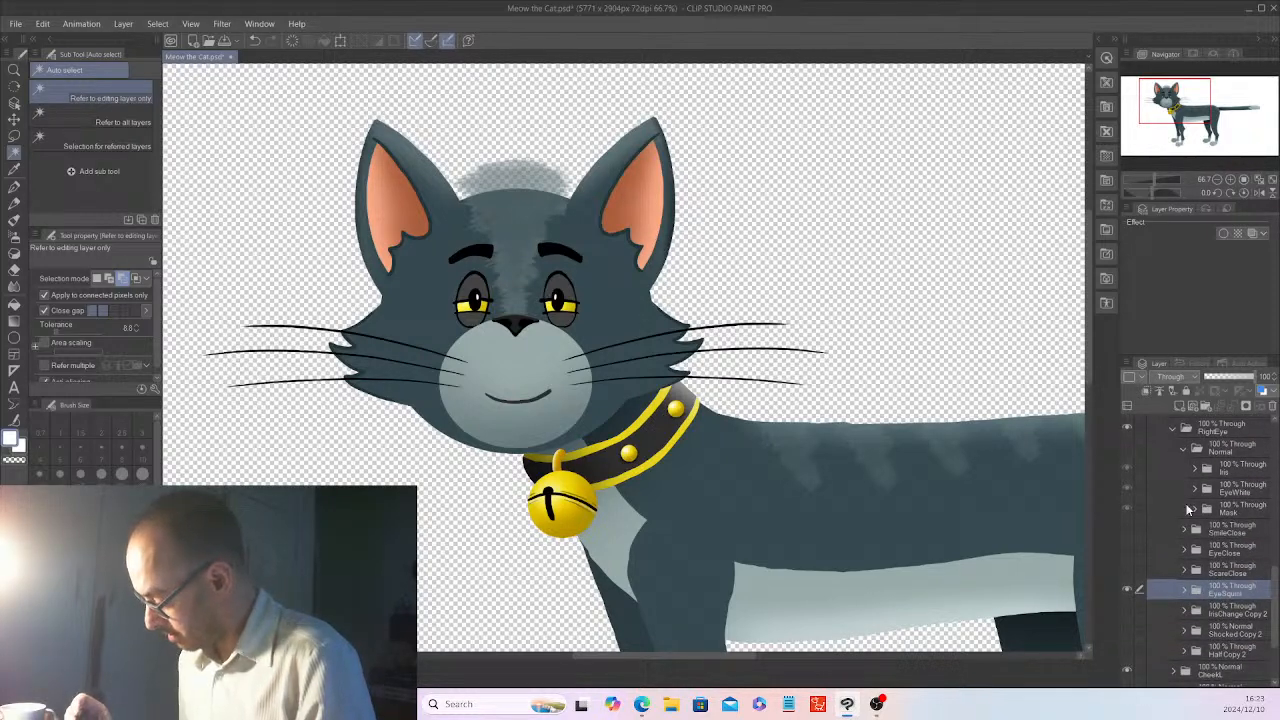
pyautogui.click(1127, 590)
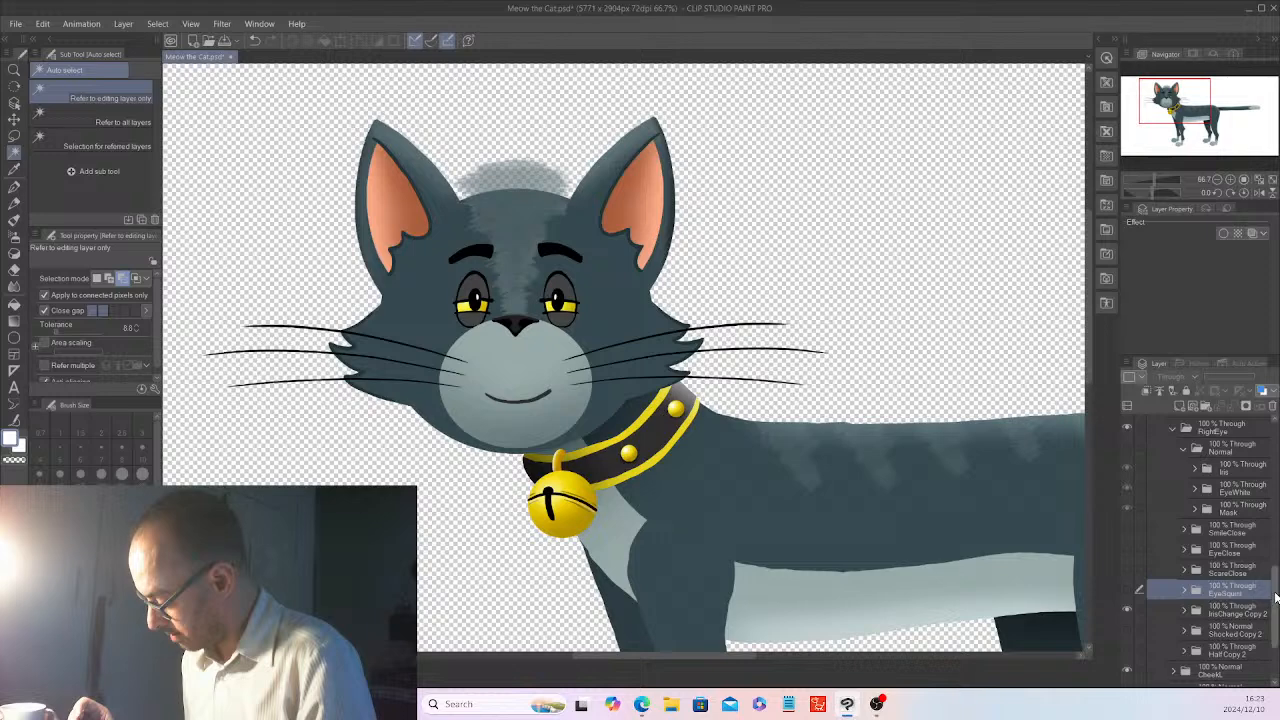
# - Rename RightEye's IrisChange Copy 2 folder as IrisChange
pyautogui.click(1248, 618)
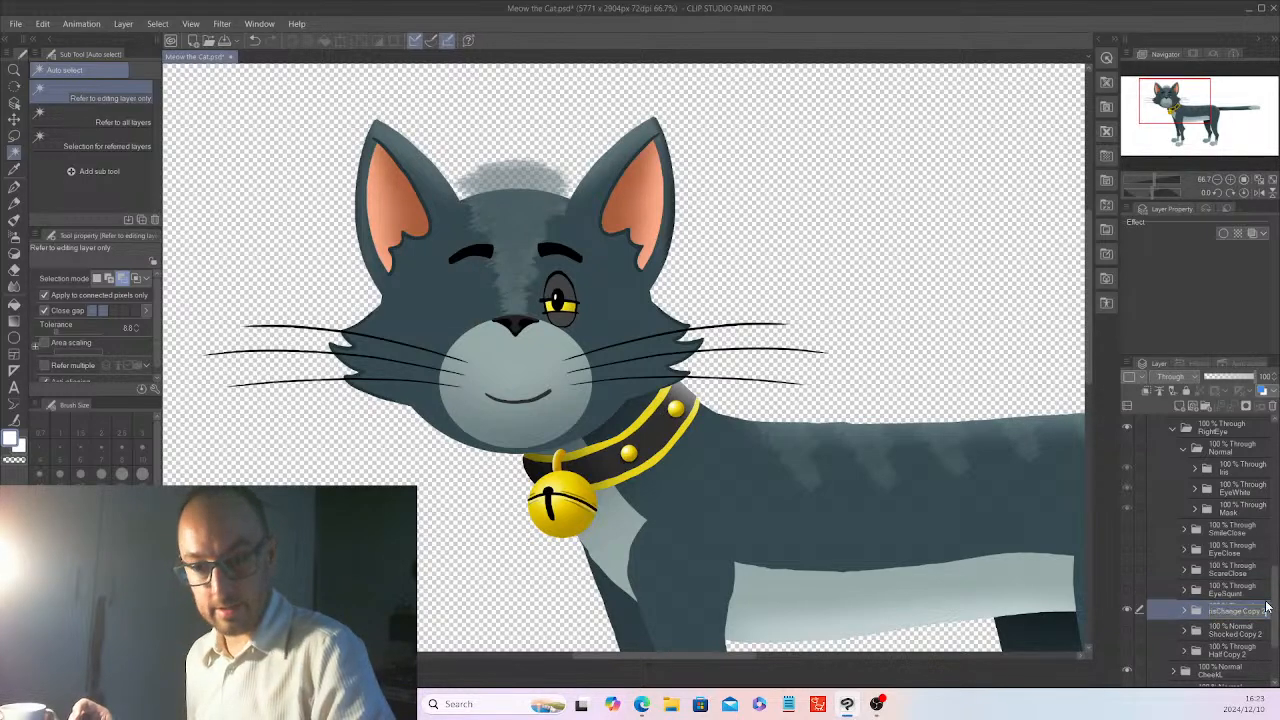
pyautogui.press('BackSpace')
pyautogui.press('BackSpace')
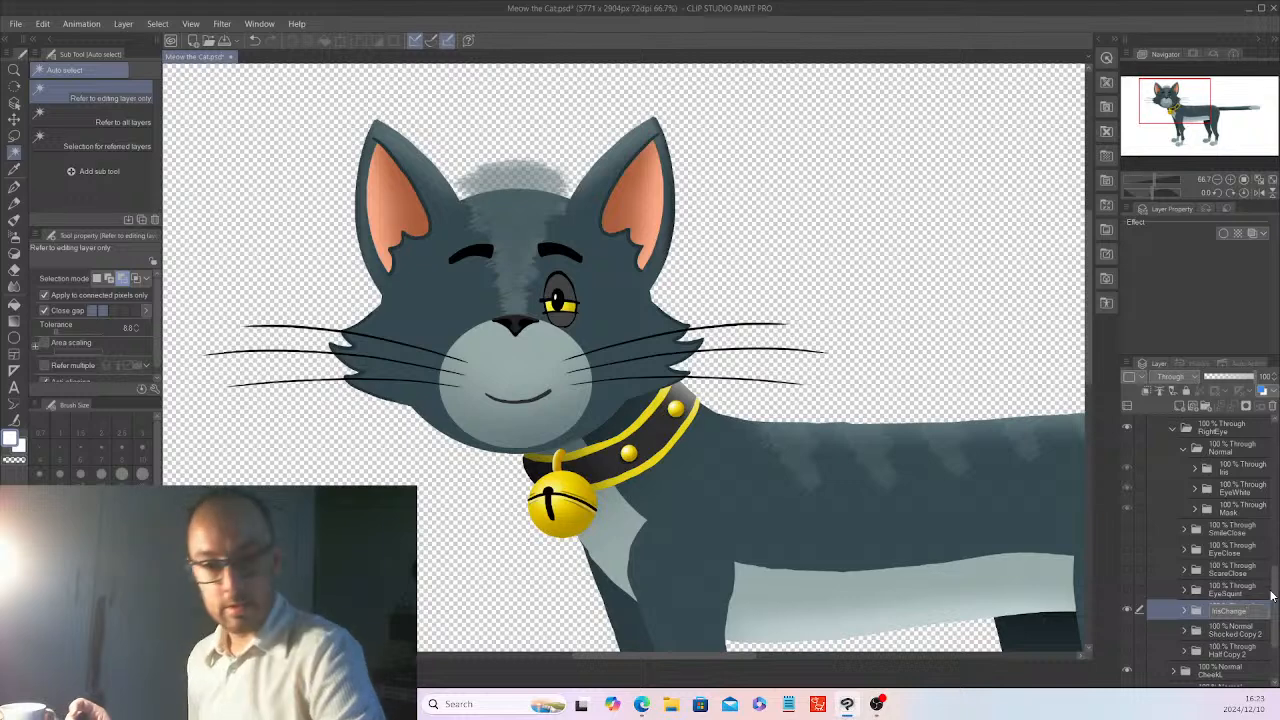
pyautogui.press('Return')
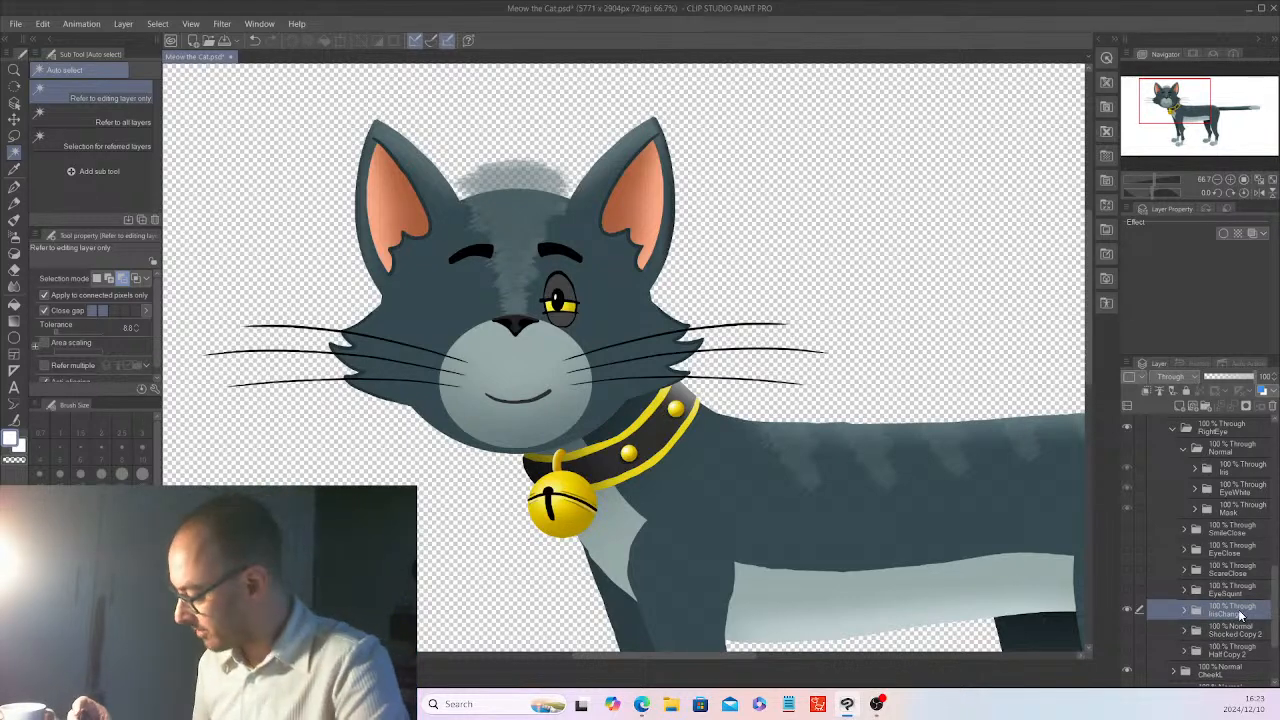
# - Rename the copied iris and eye-white subfolders inside RightEye's IrisChange as Iris and EyeWhite
pyautogui.click(1184, 610)
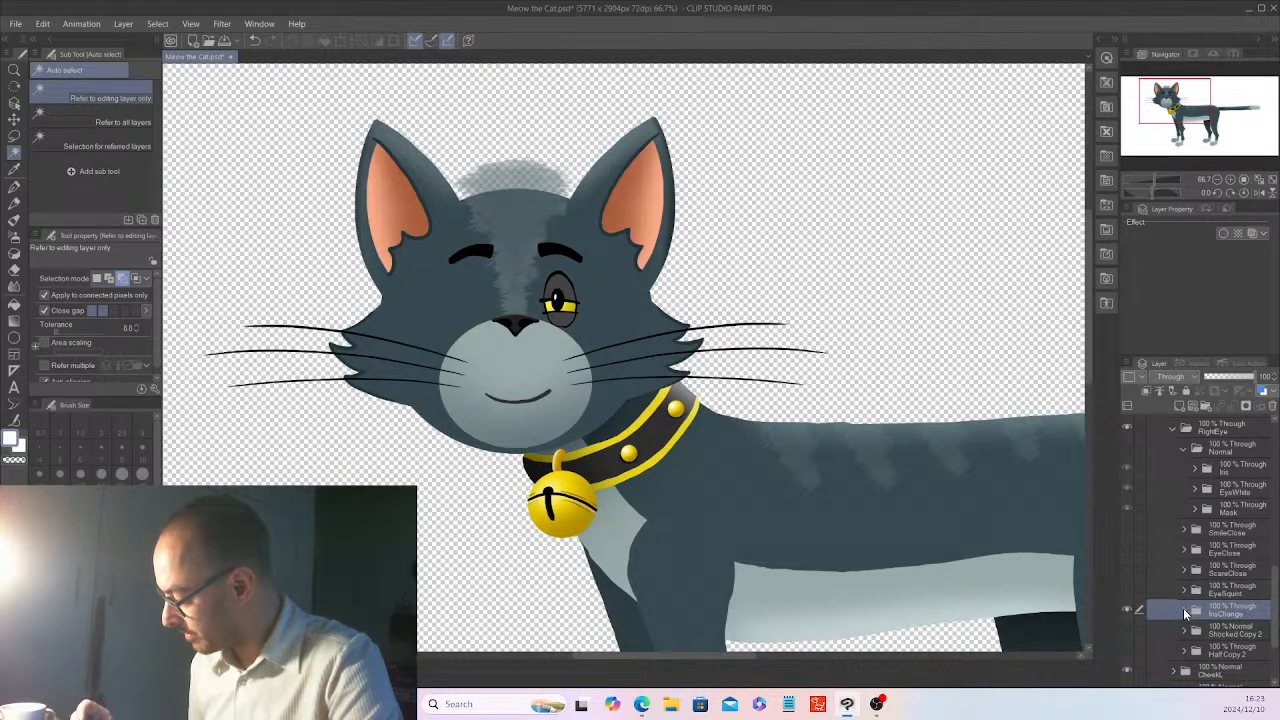
pyautogui.doubleClick(1248, 634)
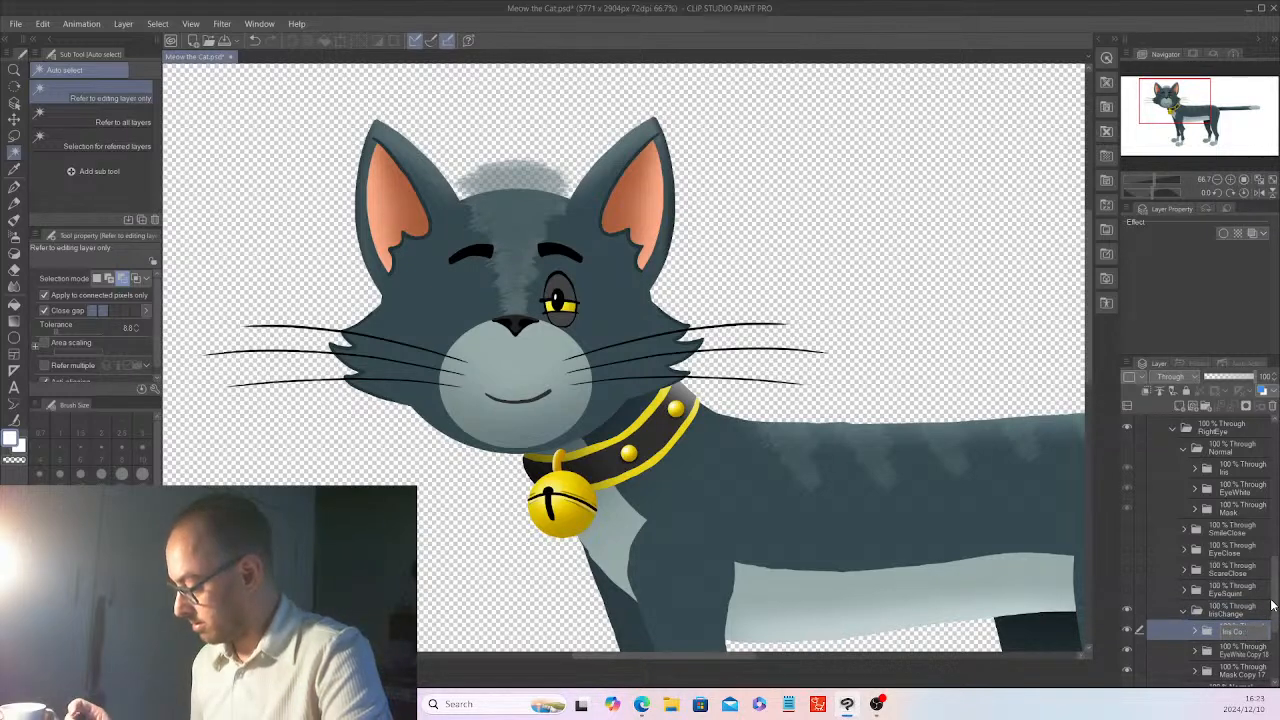
pyautogui.doubleClick(1254, 653)
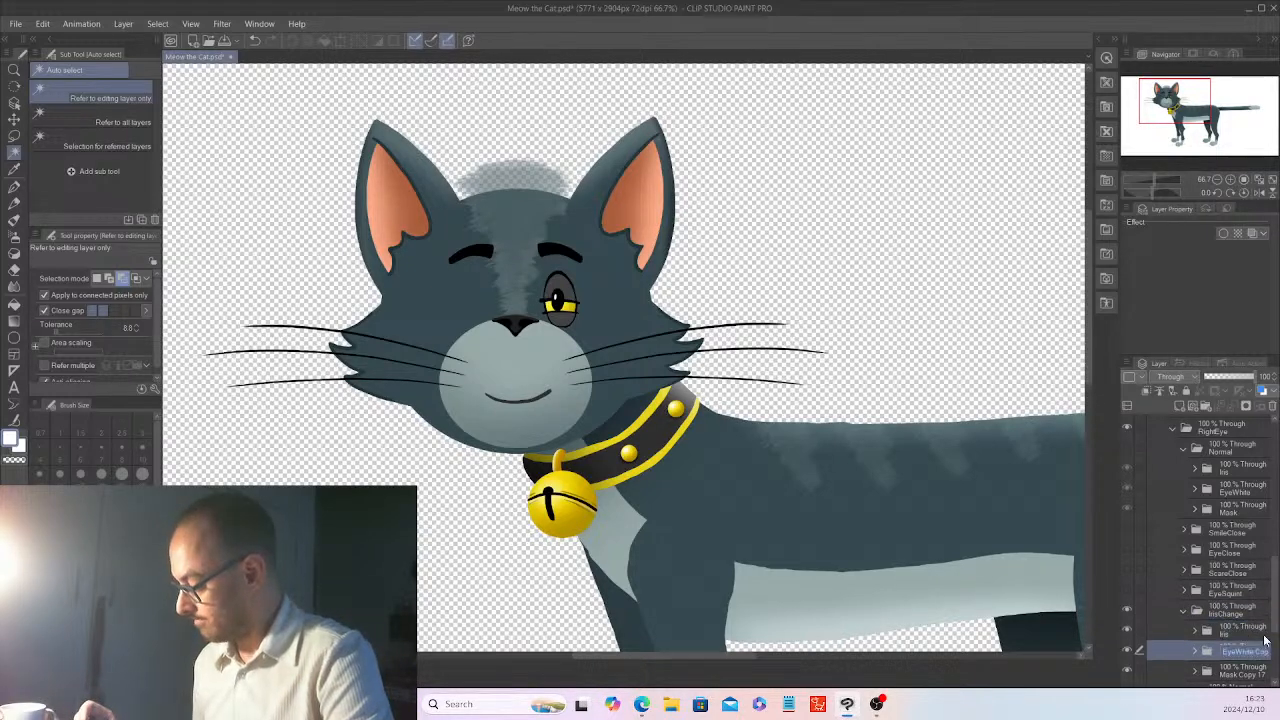
pyautogui.press('End')
pyautogui.press('BackSpace')
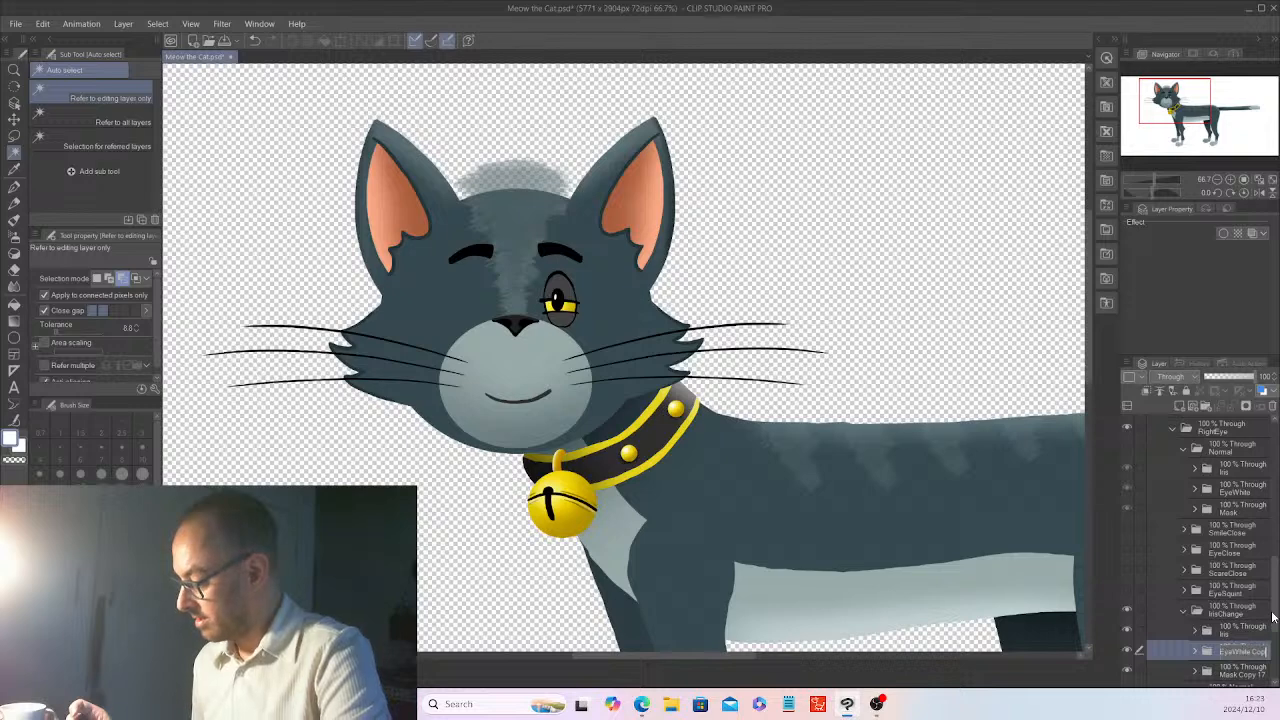
pyautogui.press('BackSpace')
pyautogui.press('BackSpace')
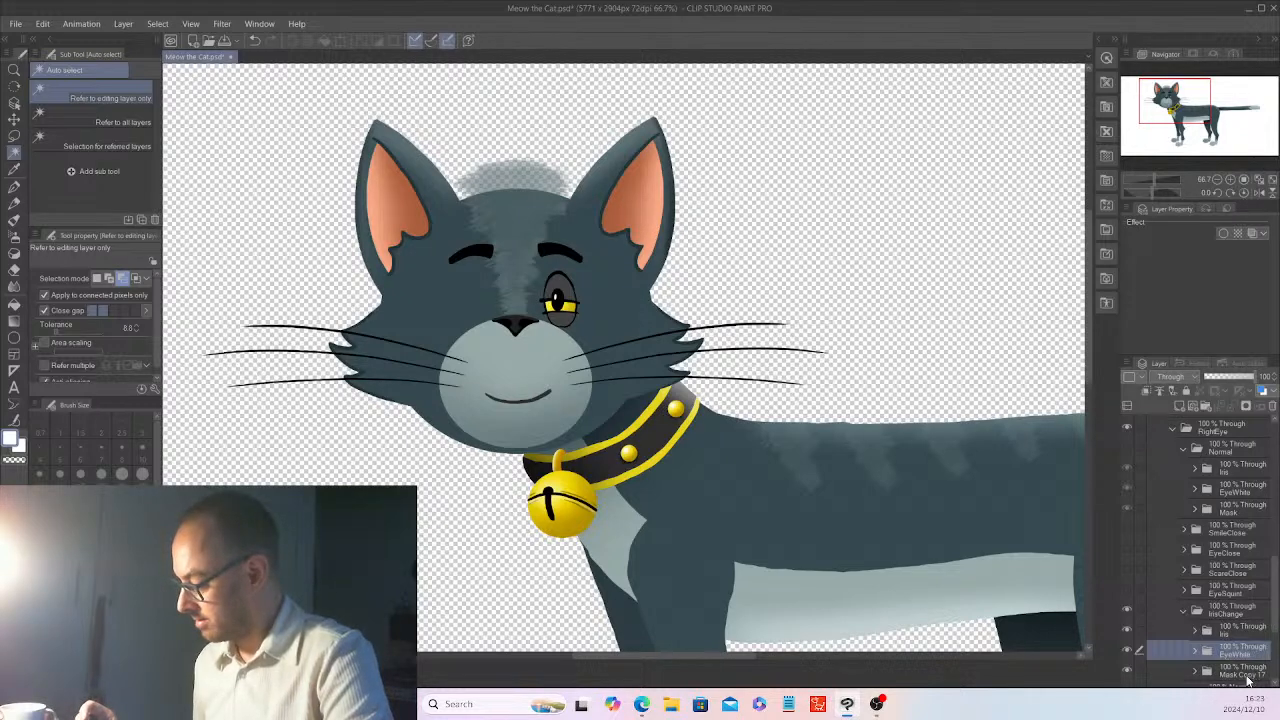
# - Rename the Mask Copy 17 subfolder in RightEye's IrisChange as Mask
pyautogui.doubleClick(1256, 674)
pyautogui.press('End')
pyautogui.press('BackSpace')
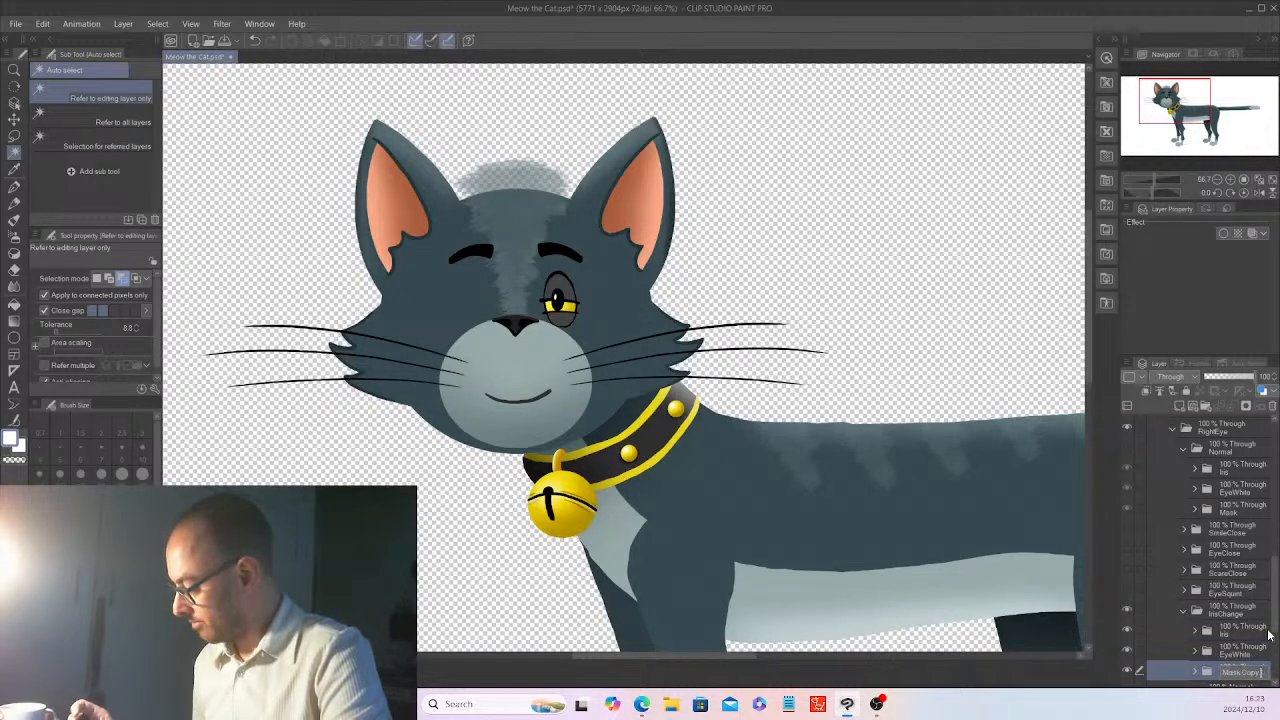
pyautogui.press('Escape')
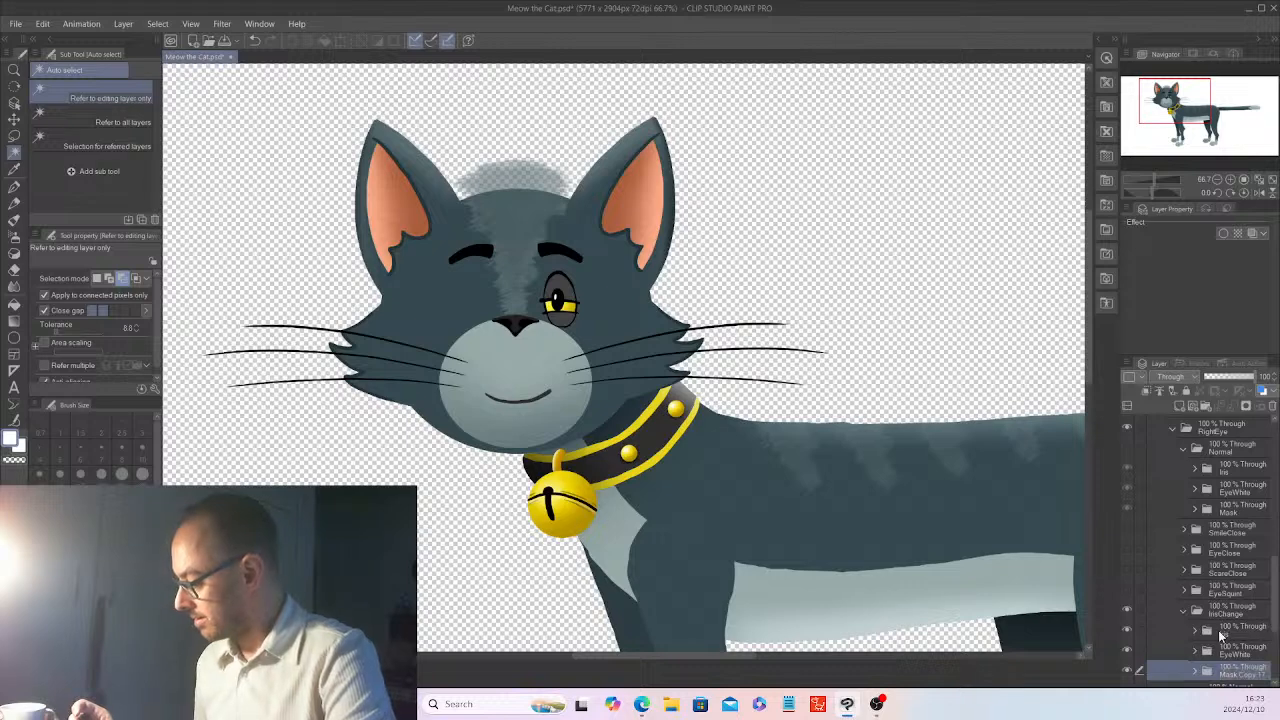
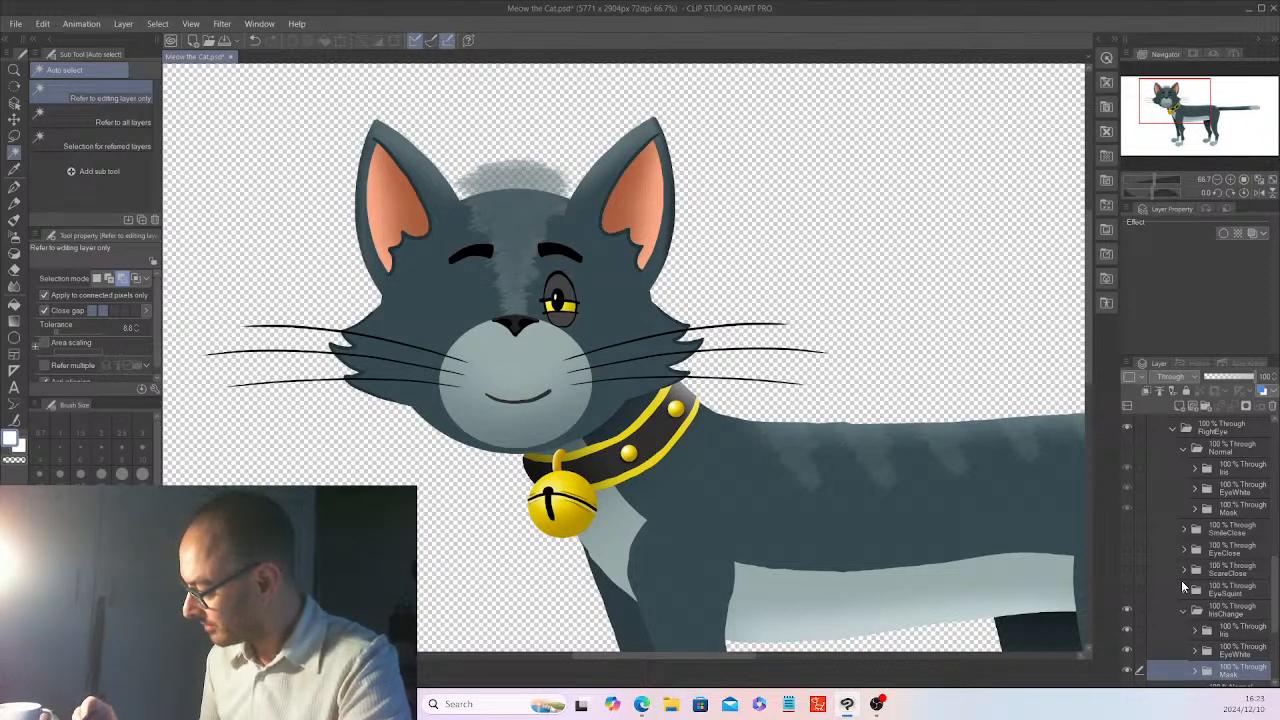
# - Collapse and hide RightEye's IrisChange folder, and rename the visible Shocked Copy 2 folder as Shocked
pyautogui.click(1185, 610)
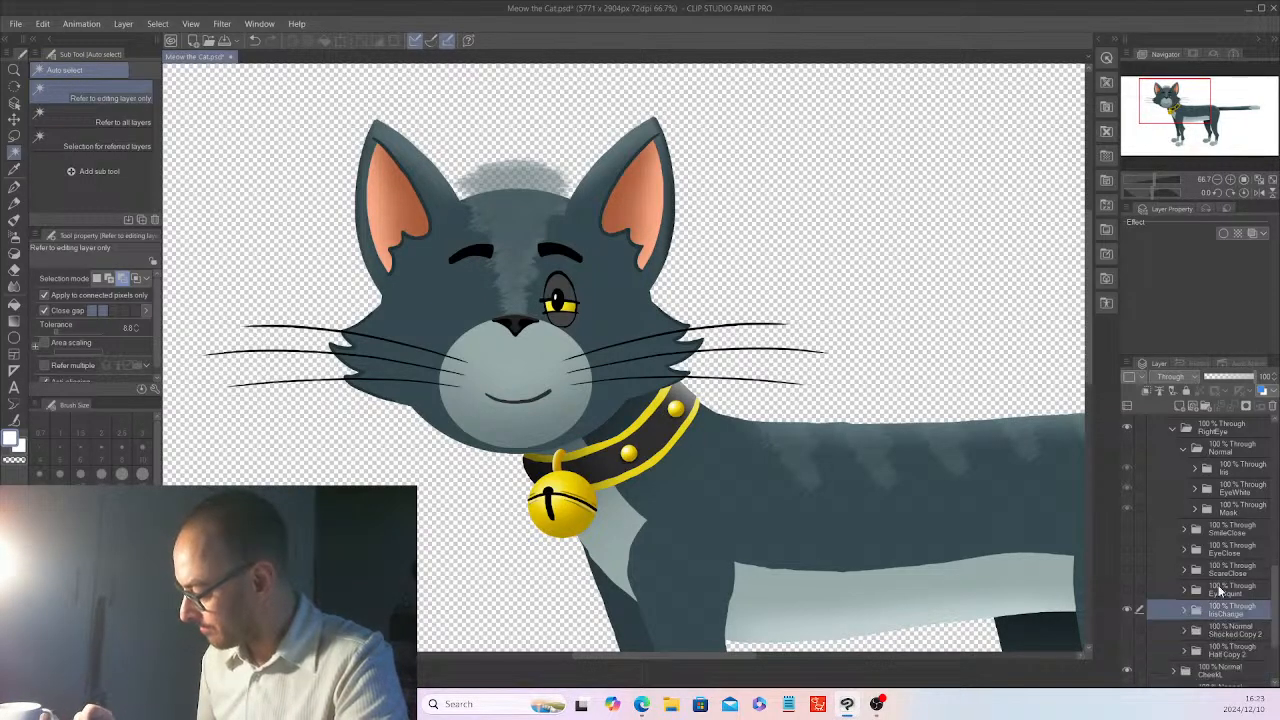
pyautogui.click(1212, 615)
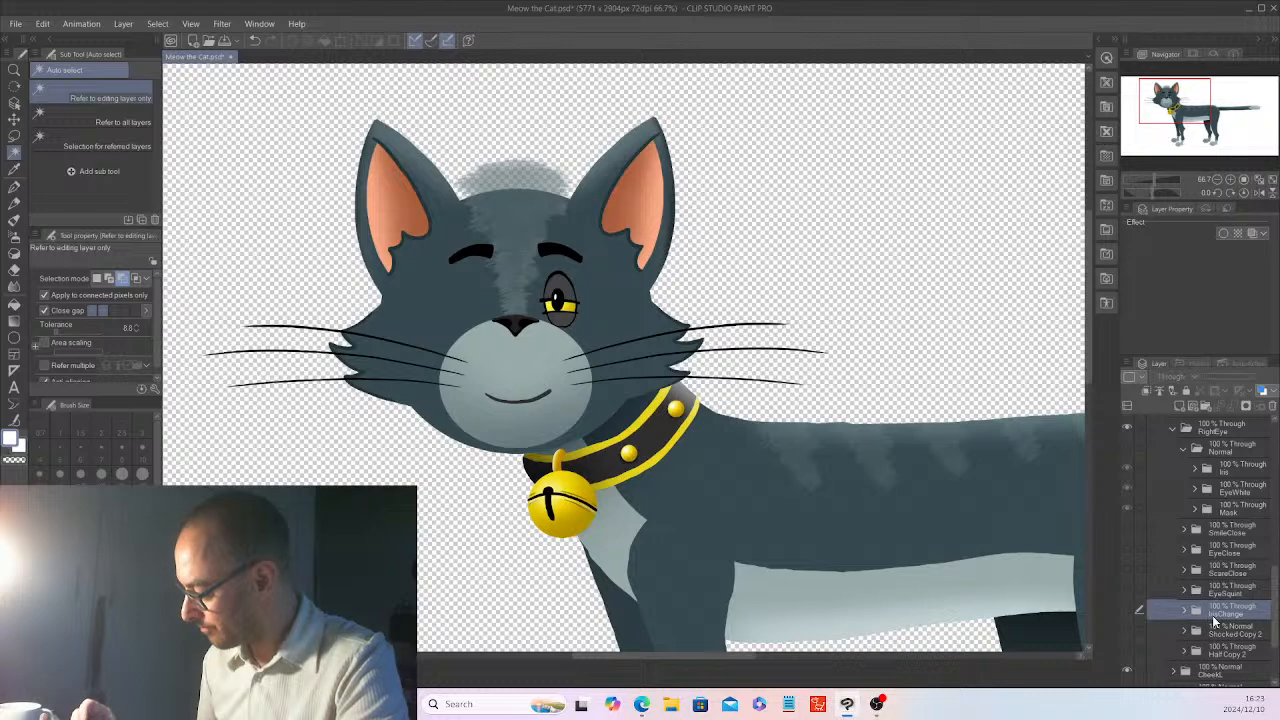
pyautogui.click(1243, 628)
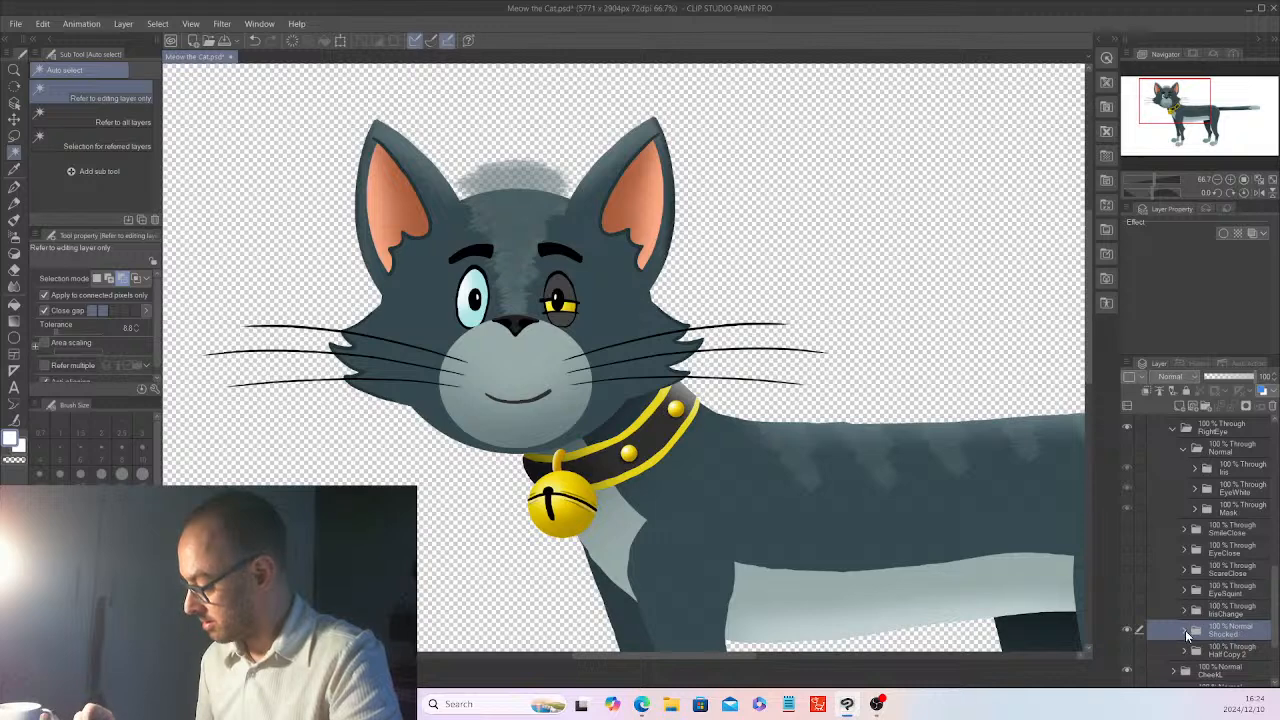
# - Expand RightEye's Shocked folder and rename its copied iris subfolder as Iris
pyautogui.click(1185, 630)
pyautogui.scroll(-3, 1273, 598)
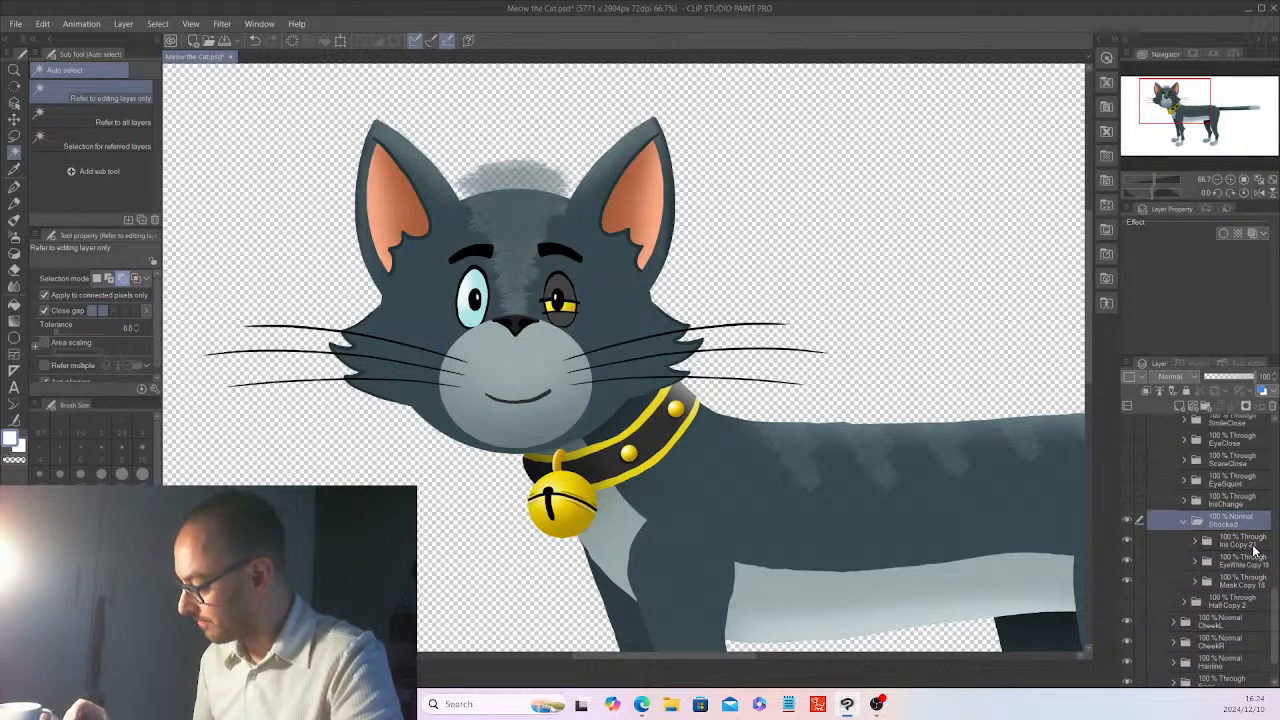
pyautogui.doubleClick(1240, 541)
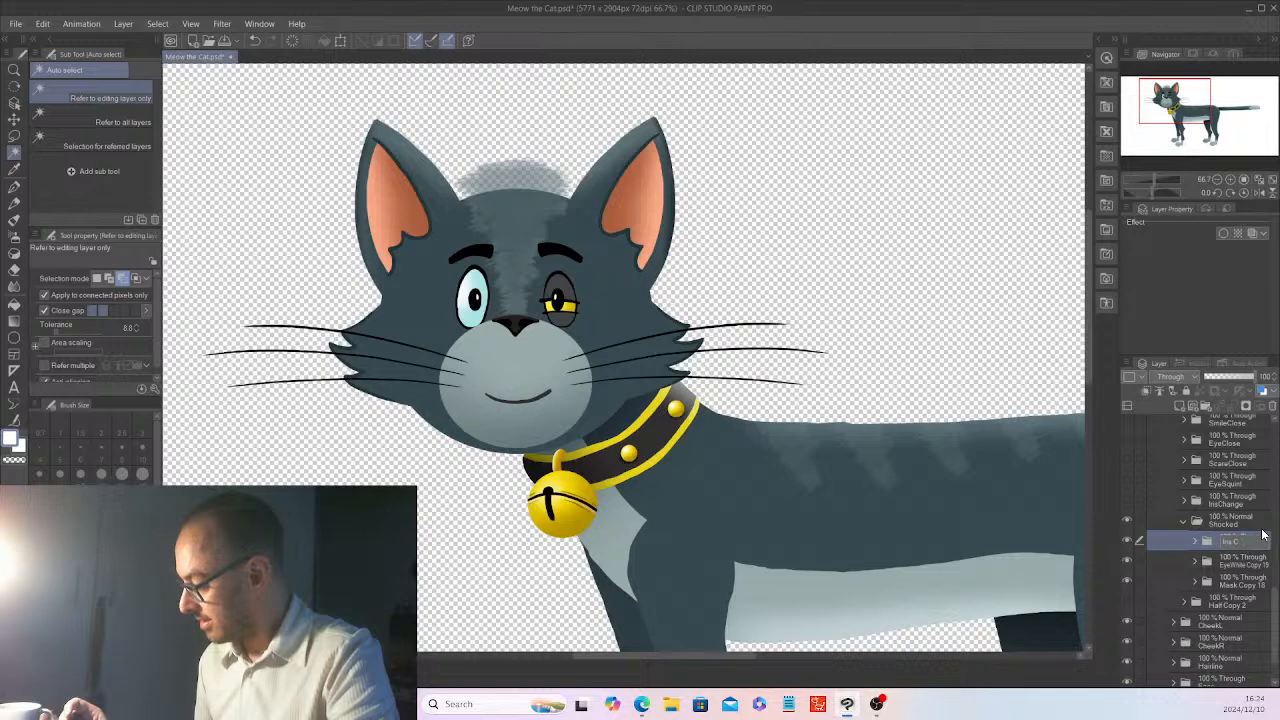
pyautogui.write('Iris')
# - Rename the copied eye-white and mask subfolders inside RightEye's Shocked folder as EyeWhite and Mask
pyautogui.doubleClick(1262, 562)
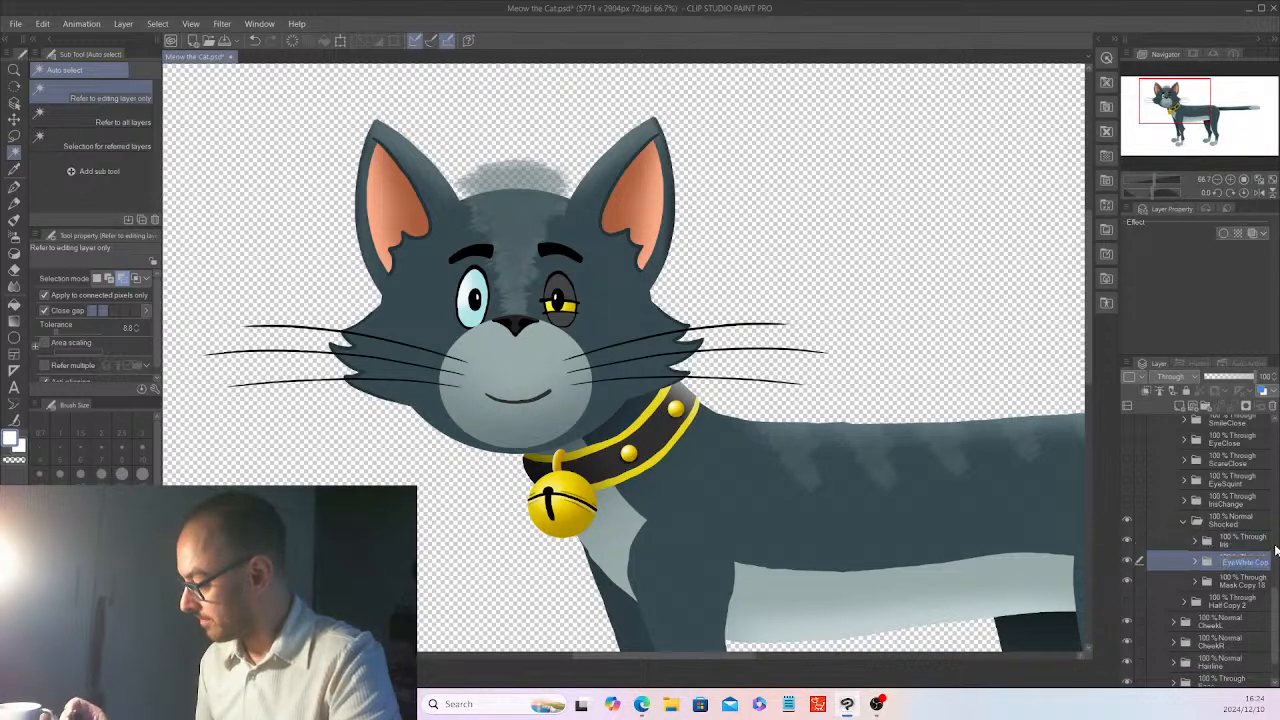
pyautogui.write('EyeWhite')
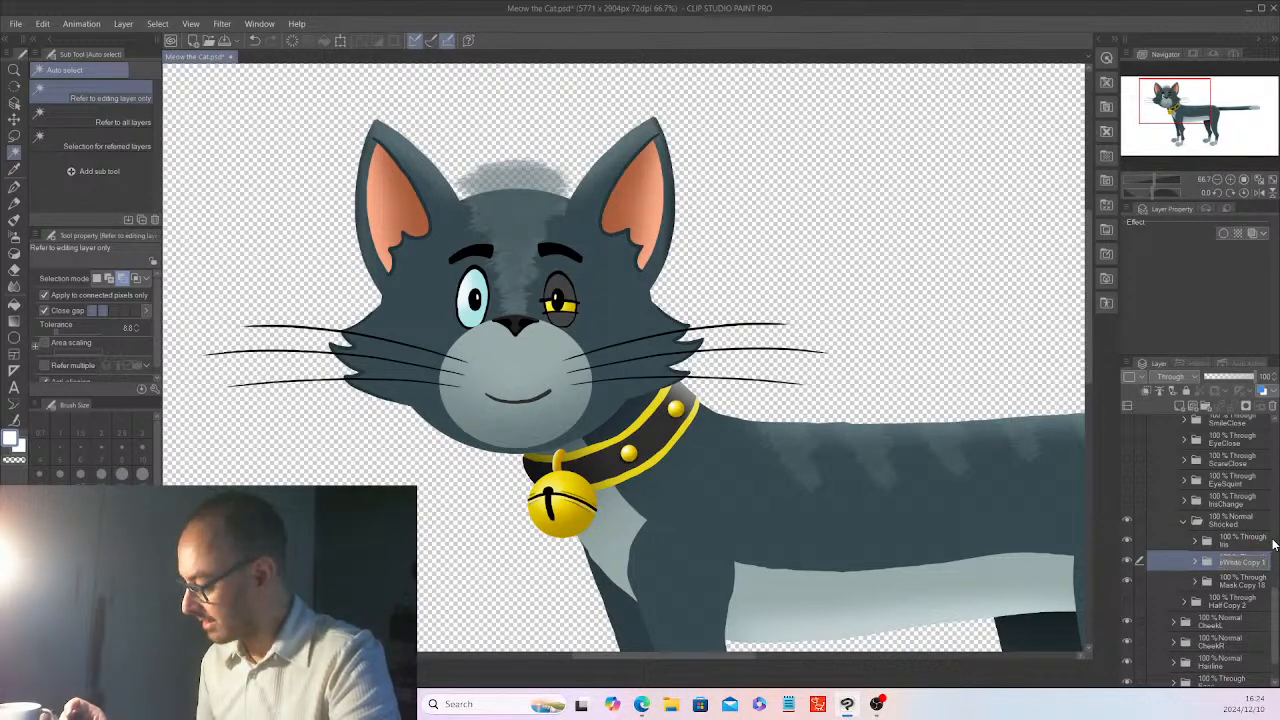
pyautogui.press('Return')
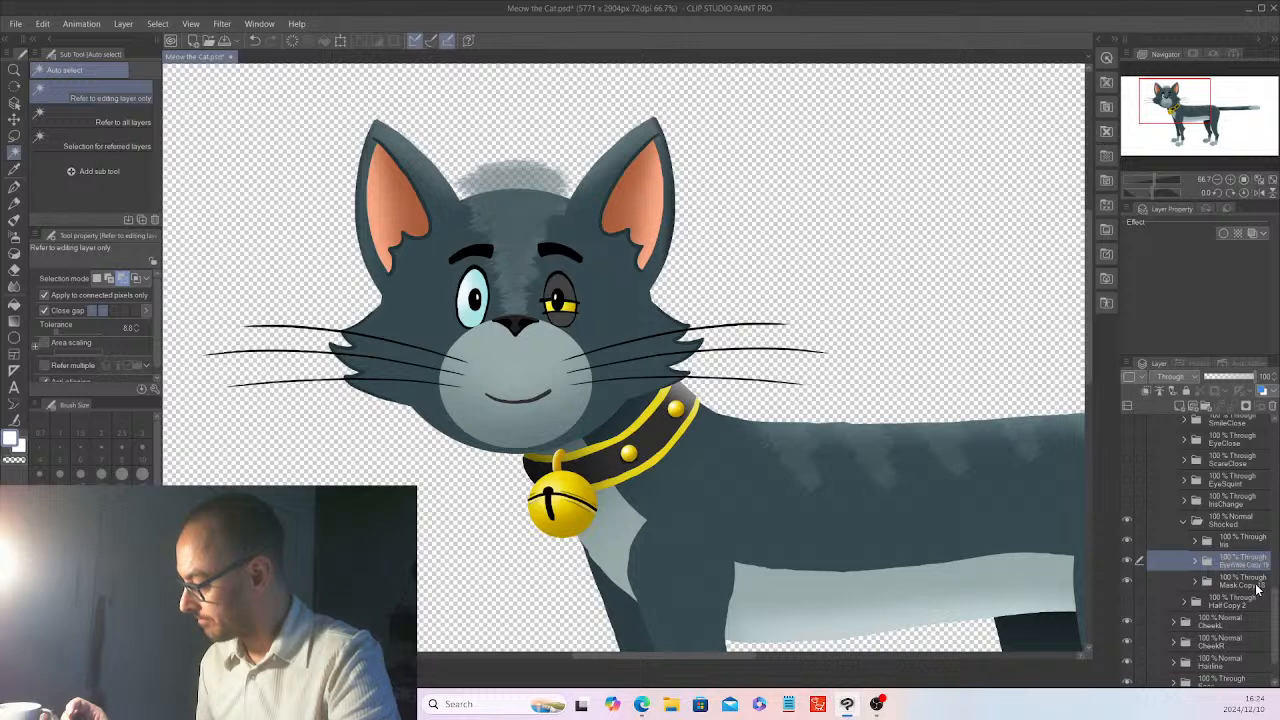
pyautogui.doubleClick(1257, 584)
pyautogui.press('BackSpace')
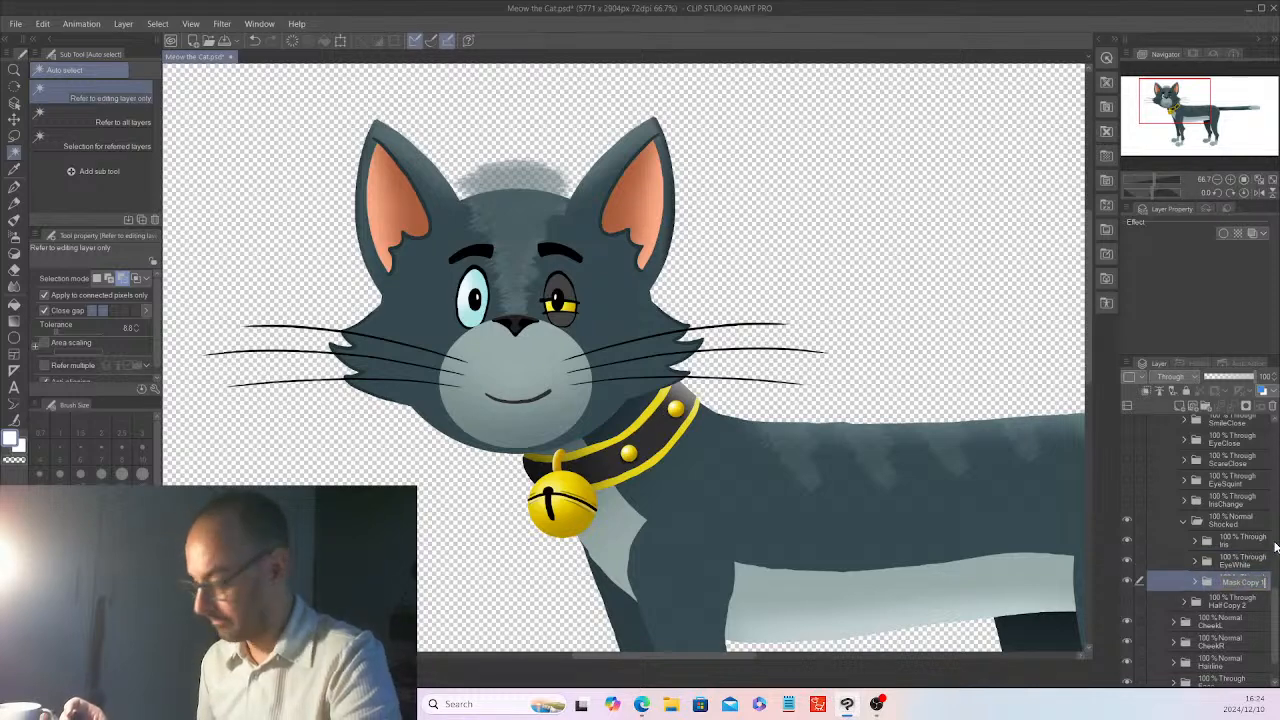
pyautogui.press('Escape')
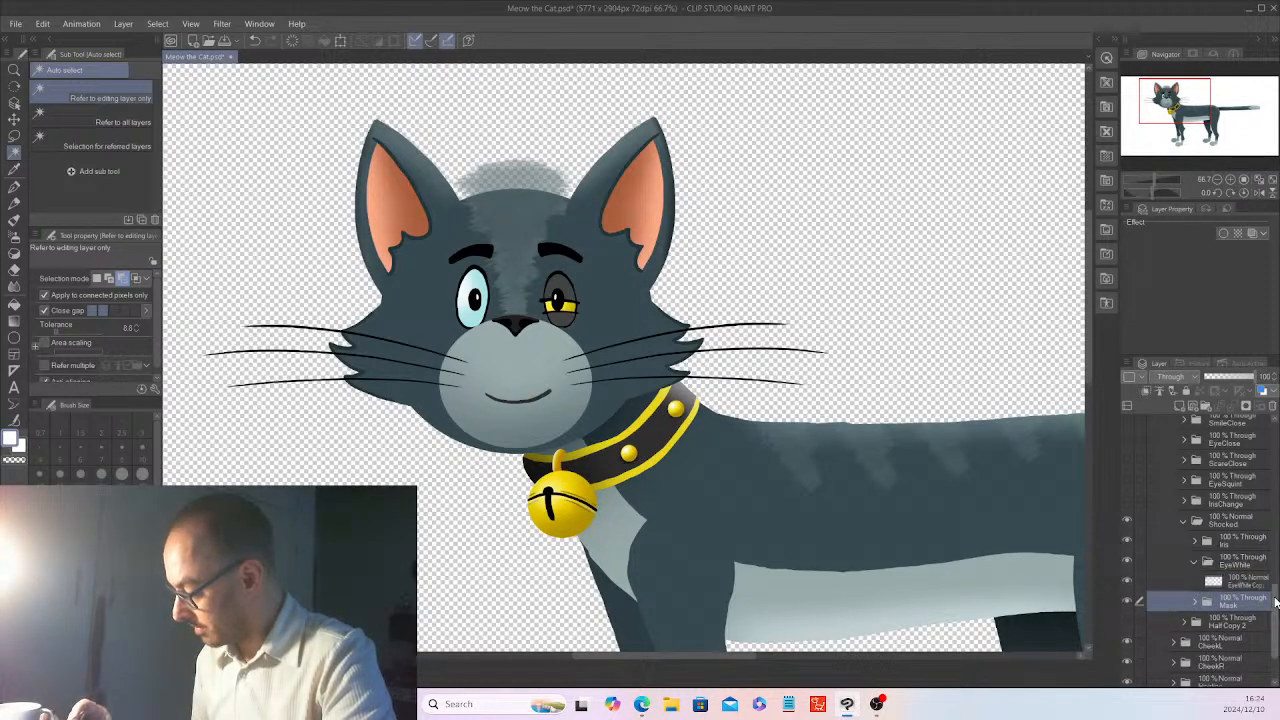
# - Copy all three layers inside the EyeWhite subfolder of RightEye's Normal folder
pyautogui.moveTo(1276, 604); pyautogui.dragTo(1277, 571)
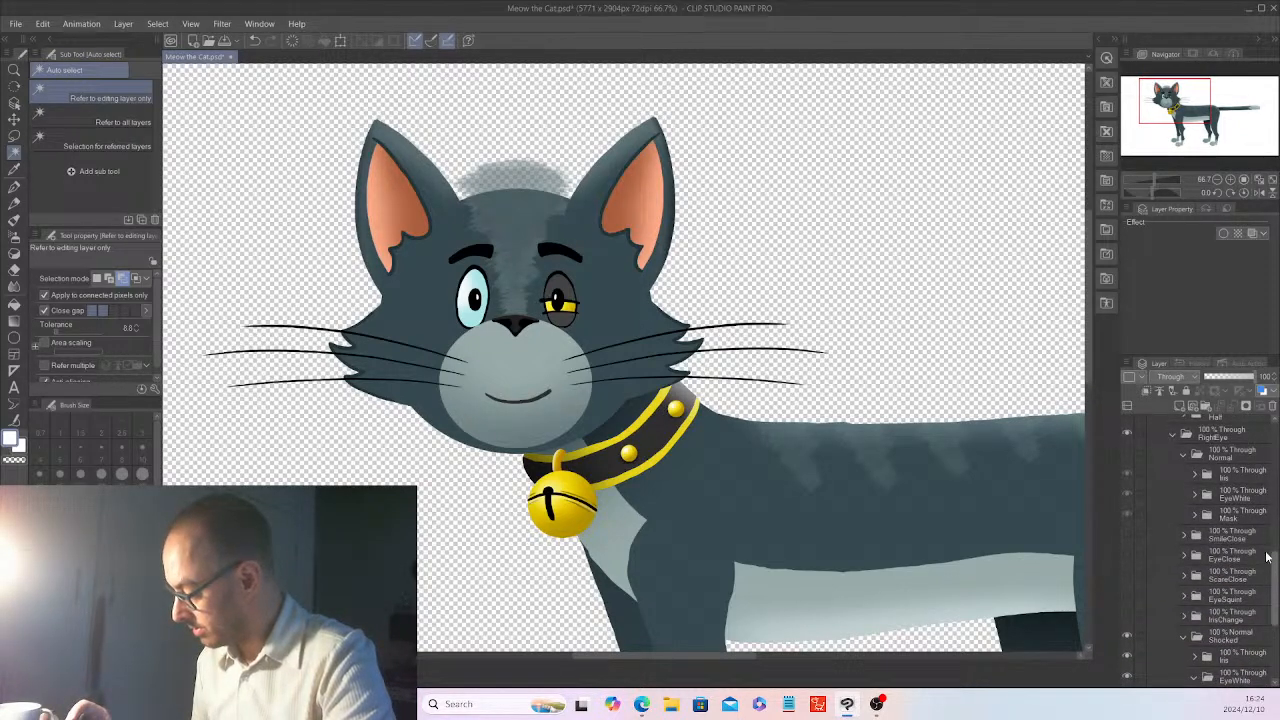
pyautogui.click(1194, 494)
pyautogui.click(1244, 516)
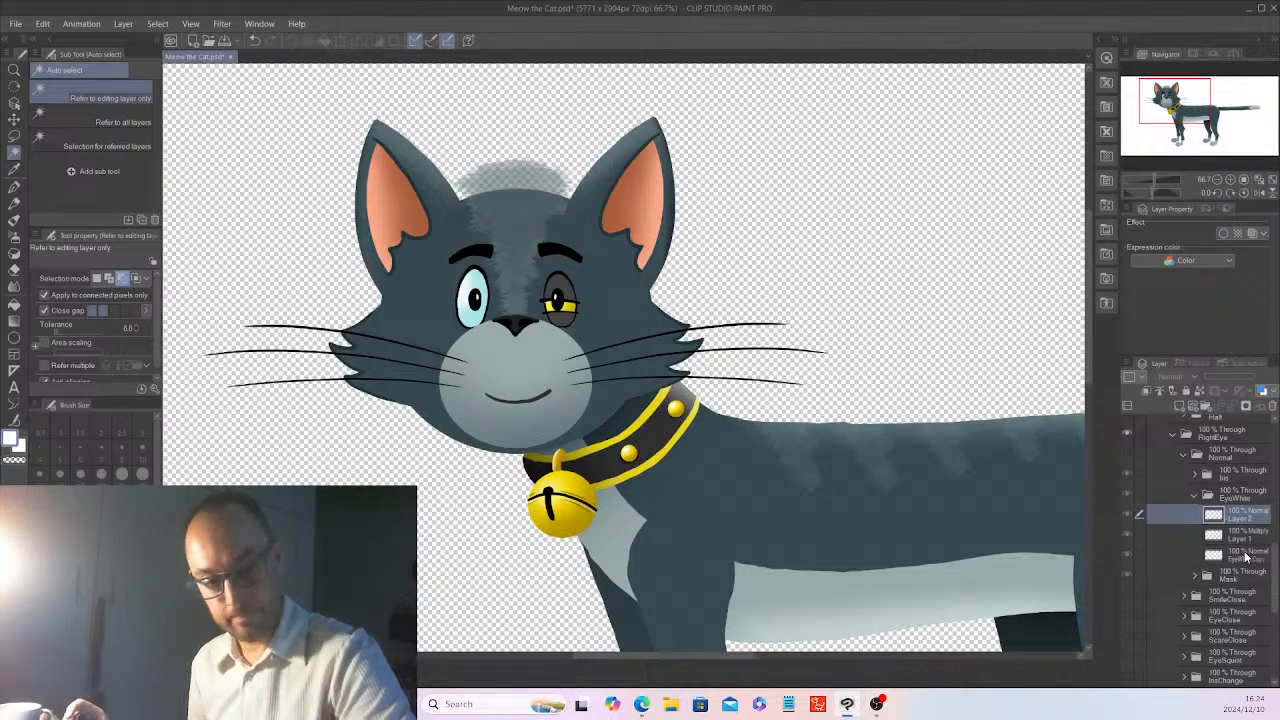
pyautogui.click(1244, 557)
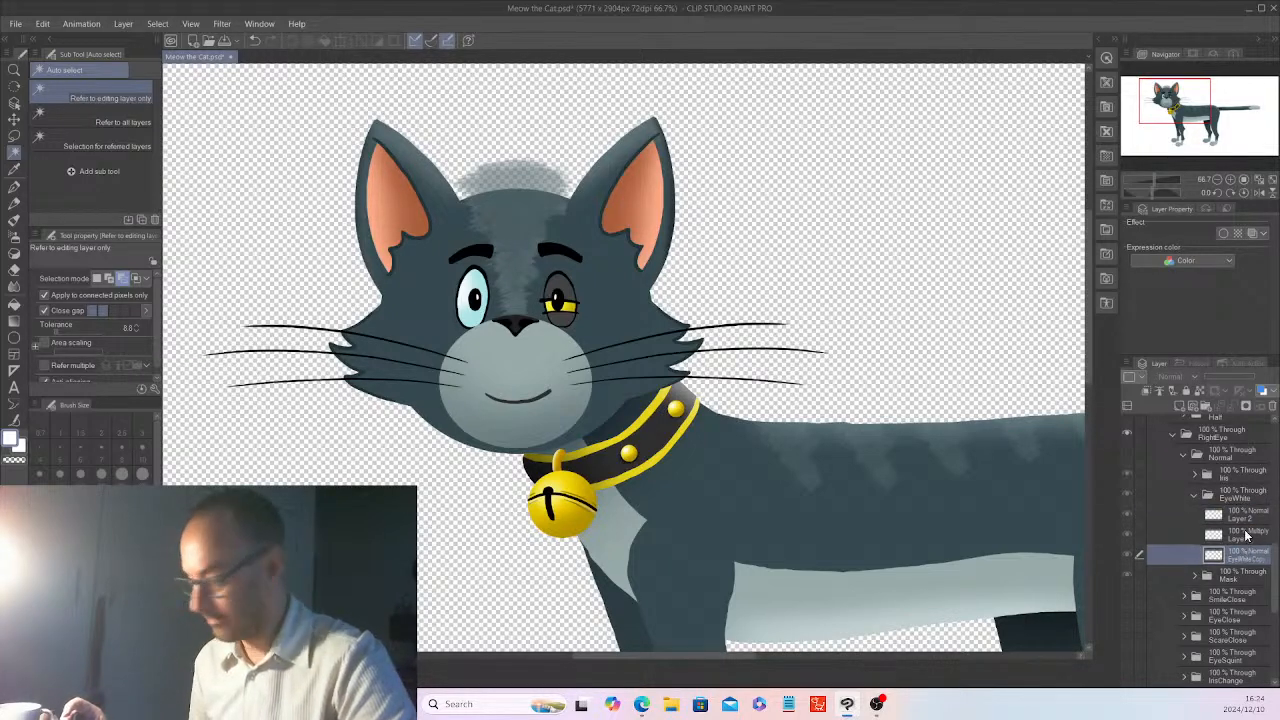
pyautogui.keyDown('shift'); pyautogui.click(1244, 516); pyautogui.keyUp('shift')
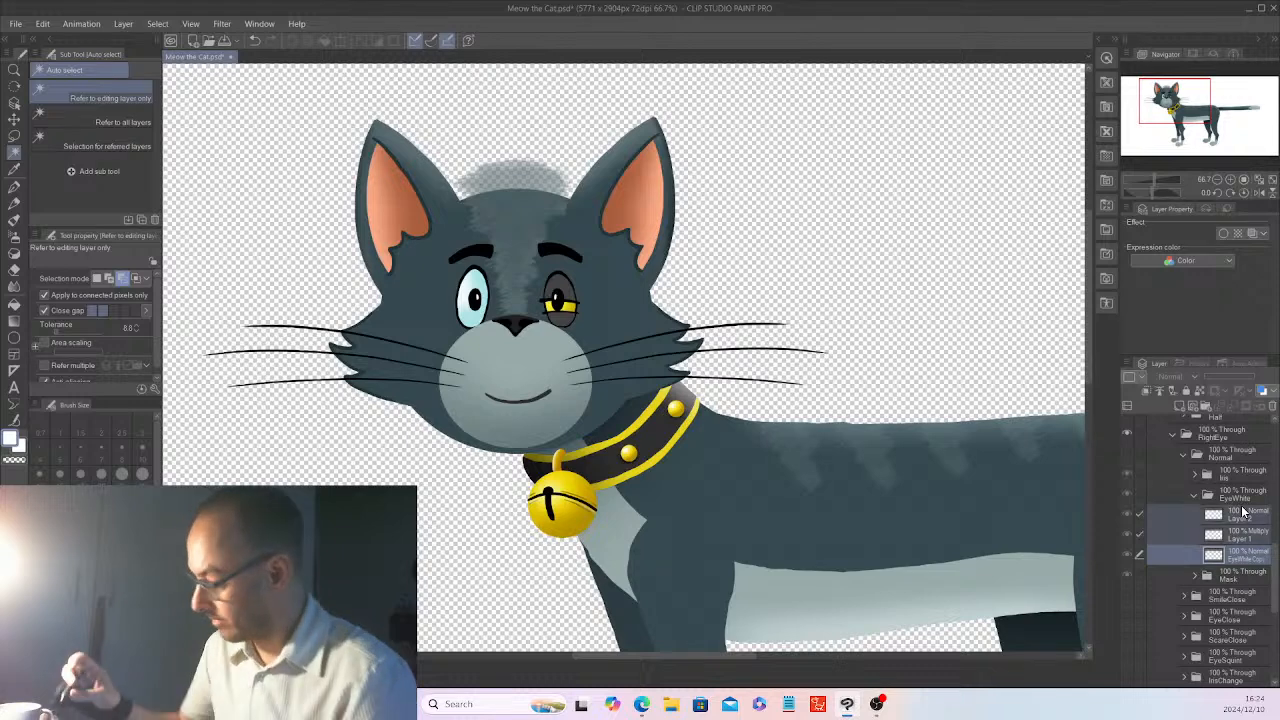
pyautogui.click(42, 22)
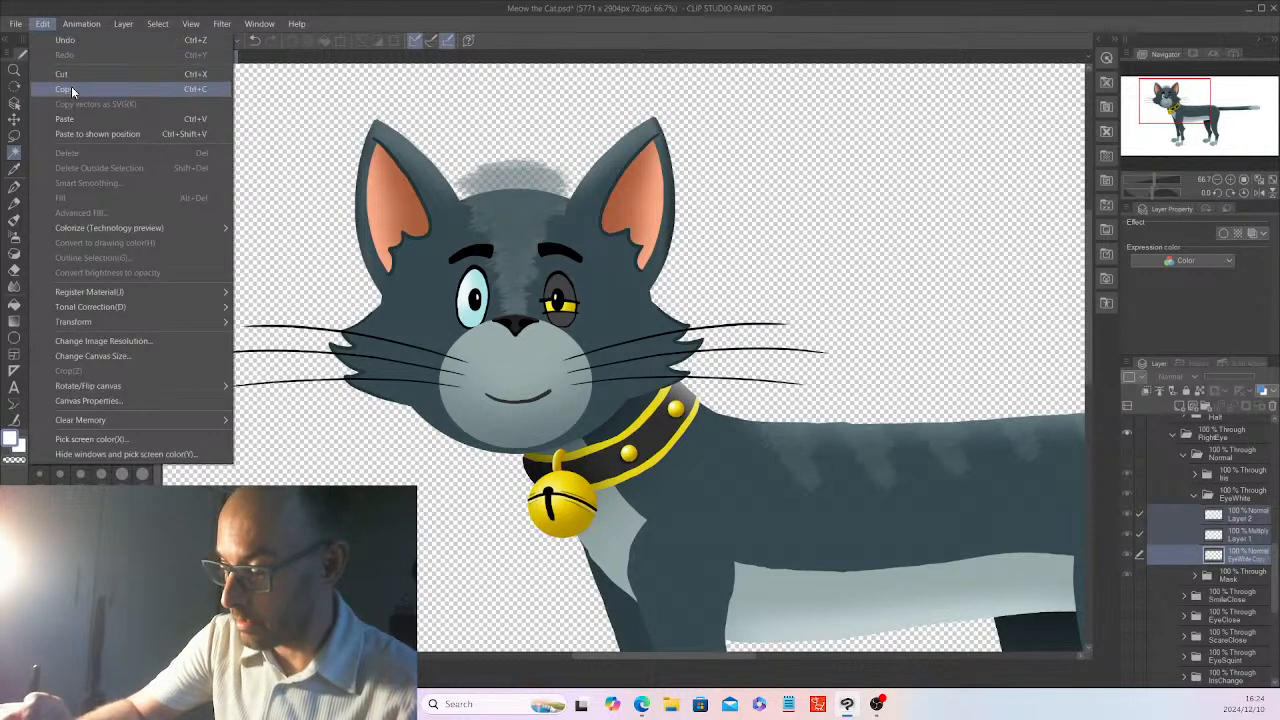
pyautogui.click(72, 86)
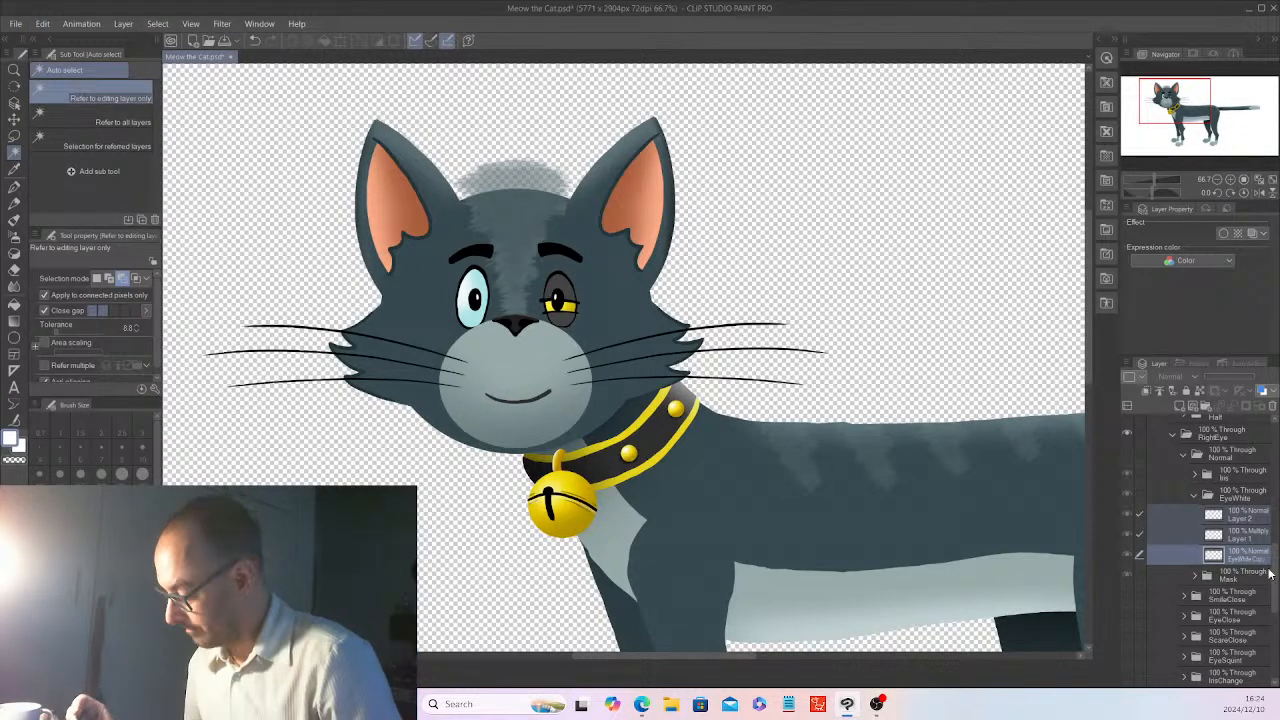
# - Paste the copied layers into the EyeWhite subfolder of RightEye's Shocked folder, and collapse Normal's EyeWhite subfolder
pyautogui.scroll(-5, 1275, 570)
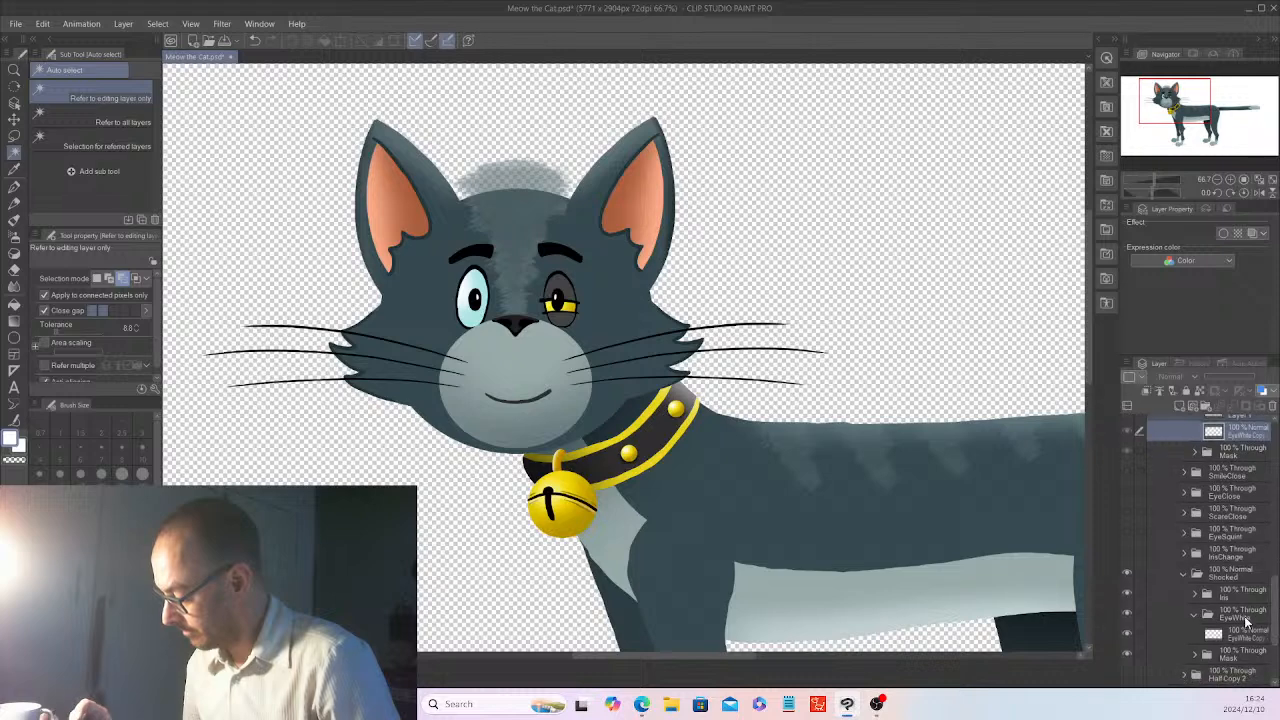
pyautogui.click(1244, 613)
pyautogui.click(42, 23)
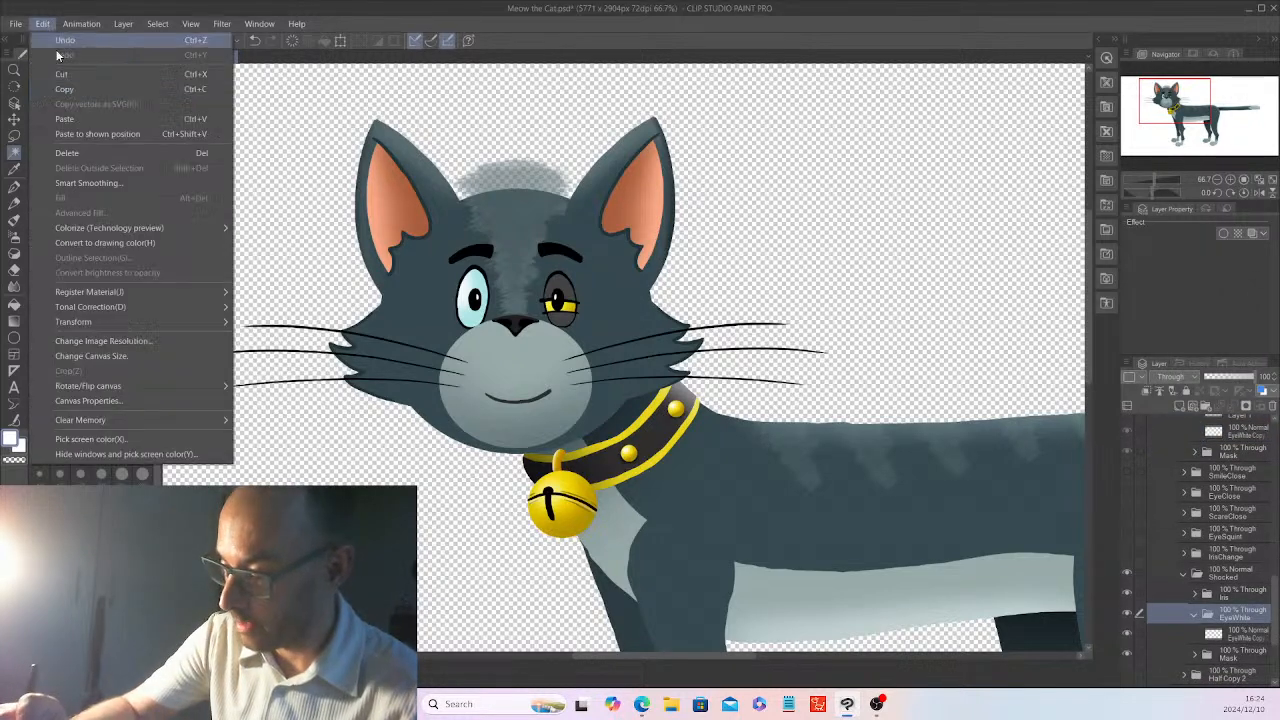
pyautogui.click(83, 119)
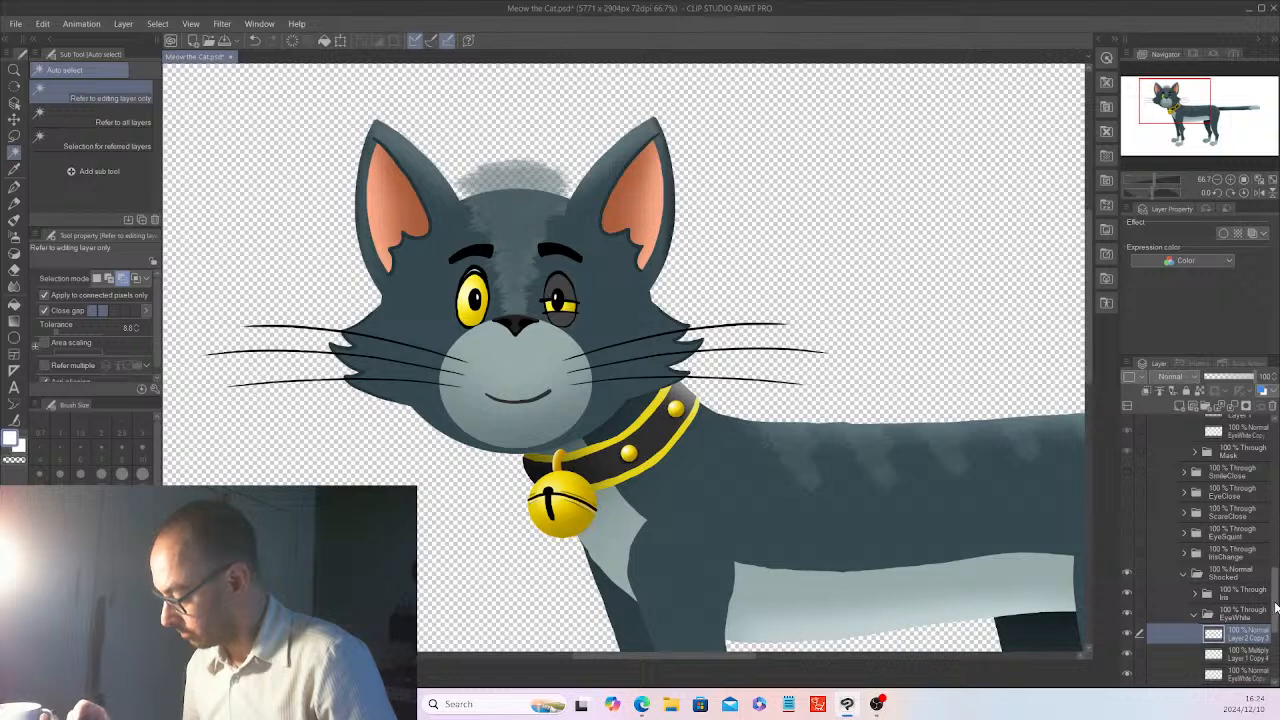
pyautogui.scroll(5, 1277, 572)
pyautogui.moveTo(1276, 574); pyautogui.dragTo(1276, 572)
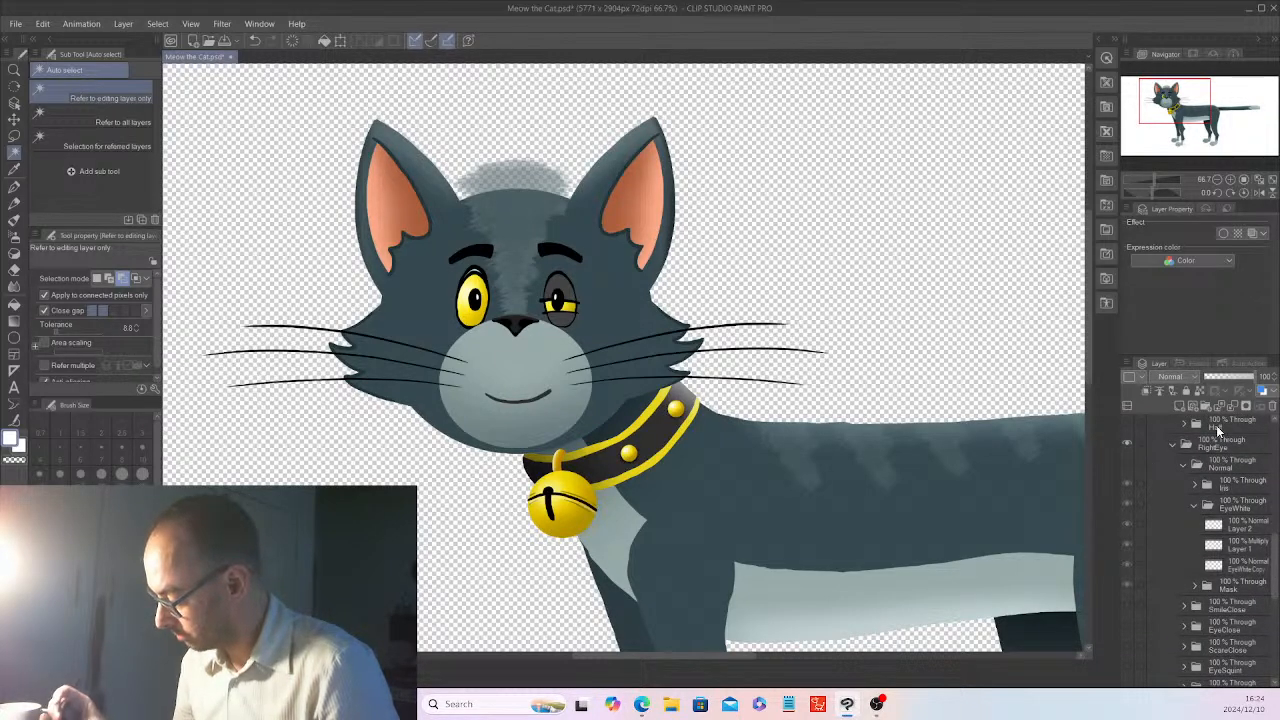
pyautogui.click(1194, 503)
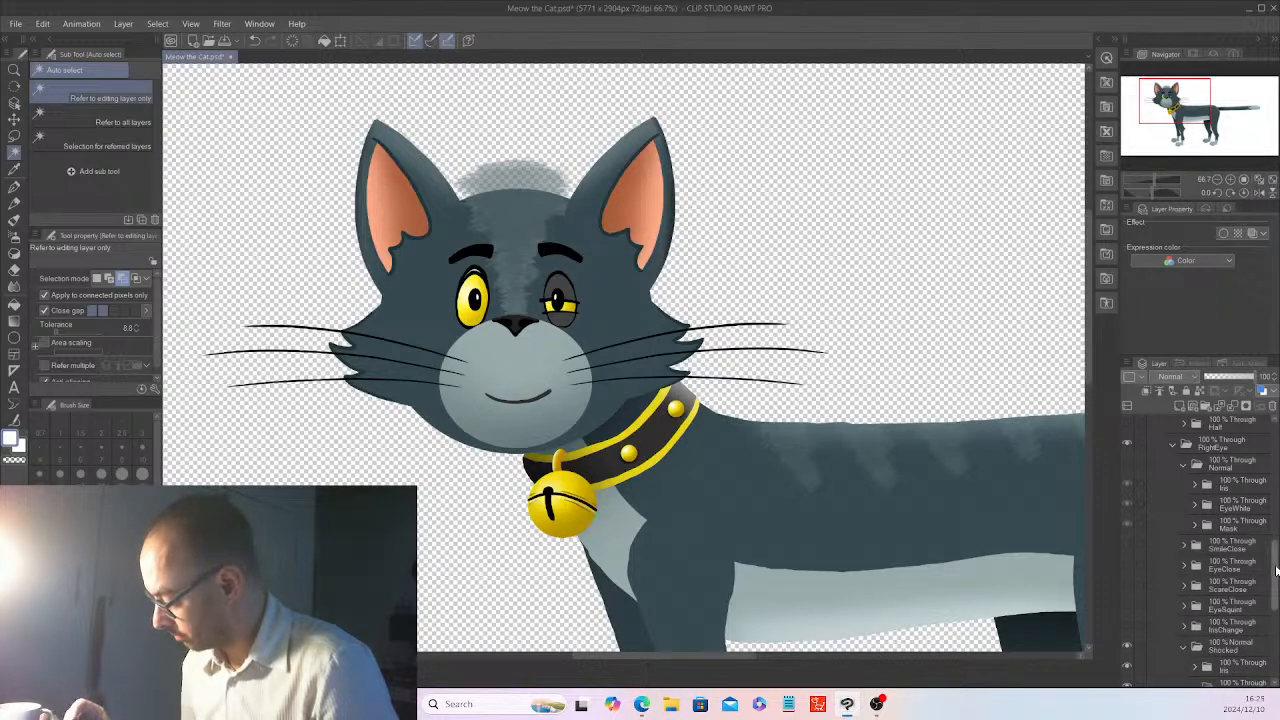
# - Stretch the three pasted eye-white layers in RightEye's Shocked folder vertically to about 113% height and apply the transformation
pyautogui.moveTo(1272, 564); pyautogui.dragTo(1272, 603)
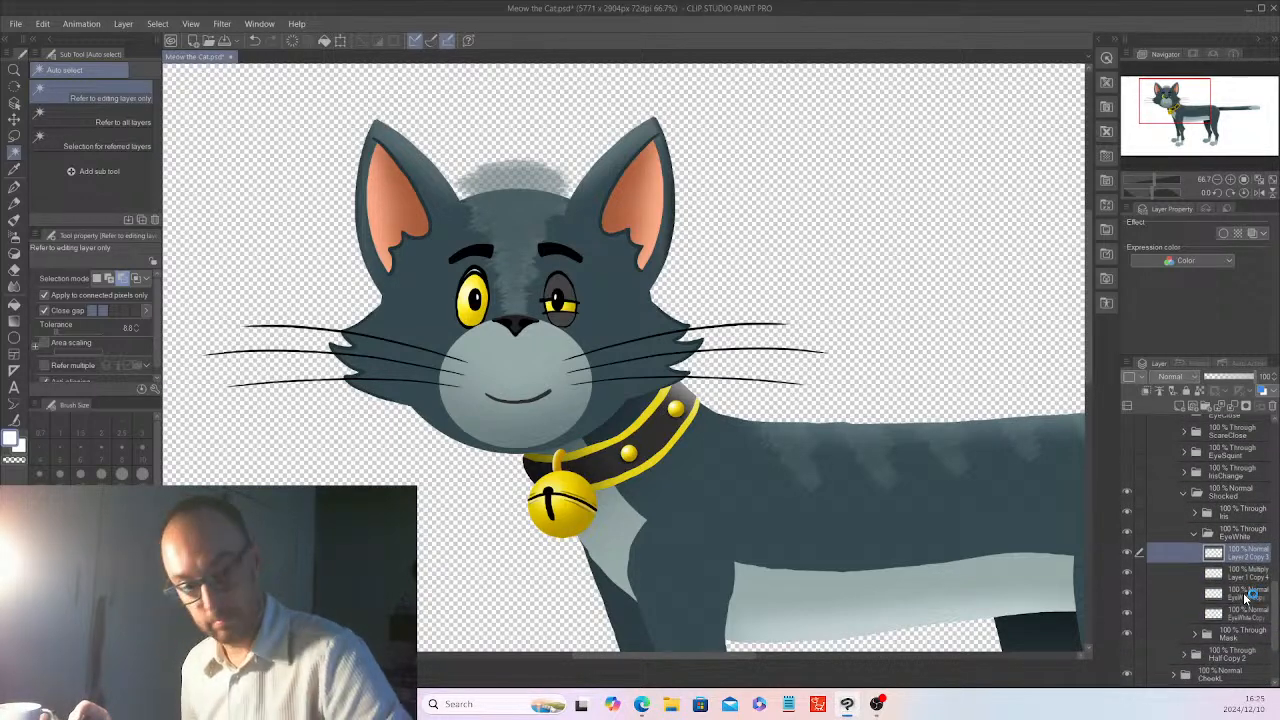
pyautogui.keyDown('shift'); pyautogui.click(1248, 592); pyautogui.keyUp('shift')
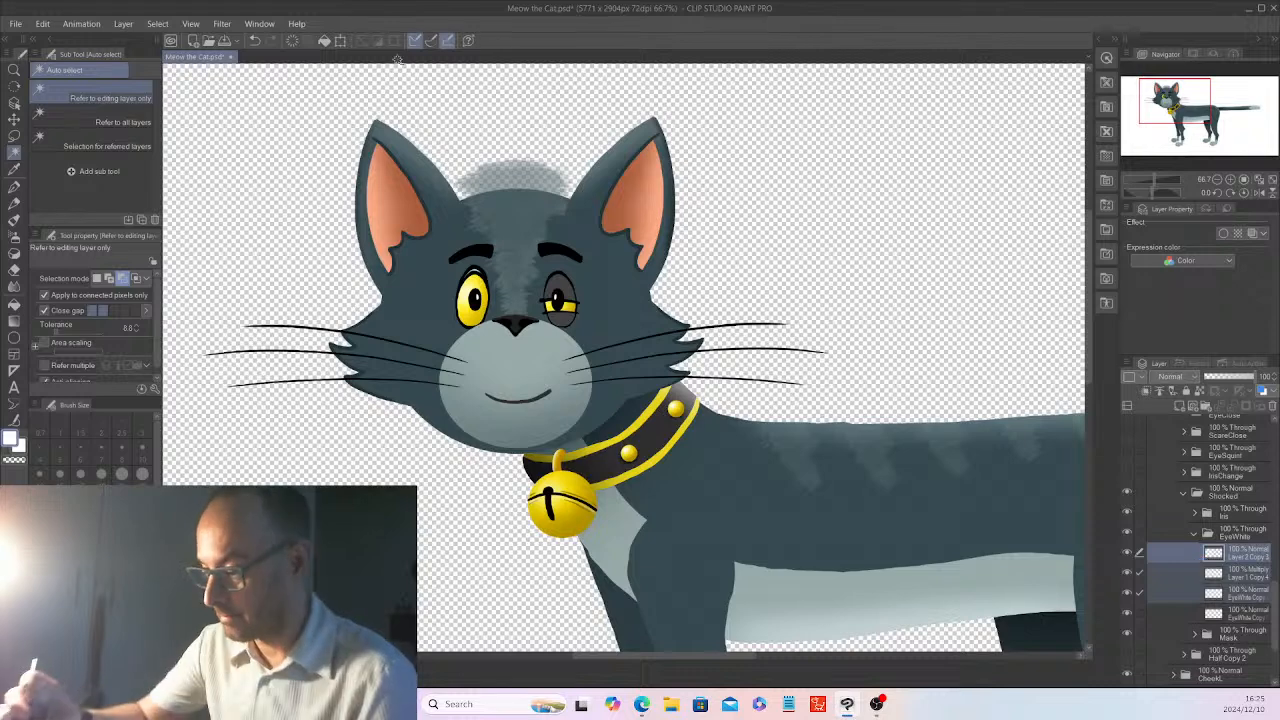
pyautogui.click(350, 44)
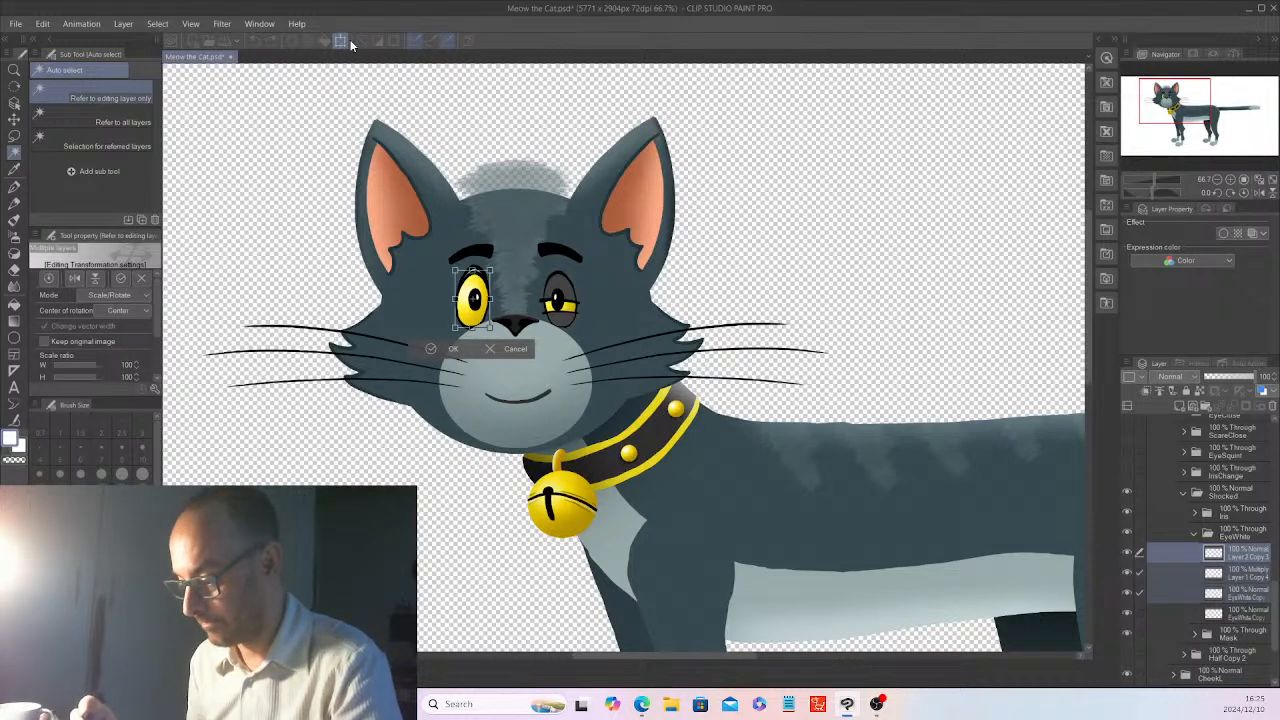
pyautogui.hotkey('ctrl', '+')
pyautogui.hotkey('ctrl', '+')
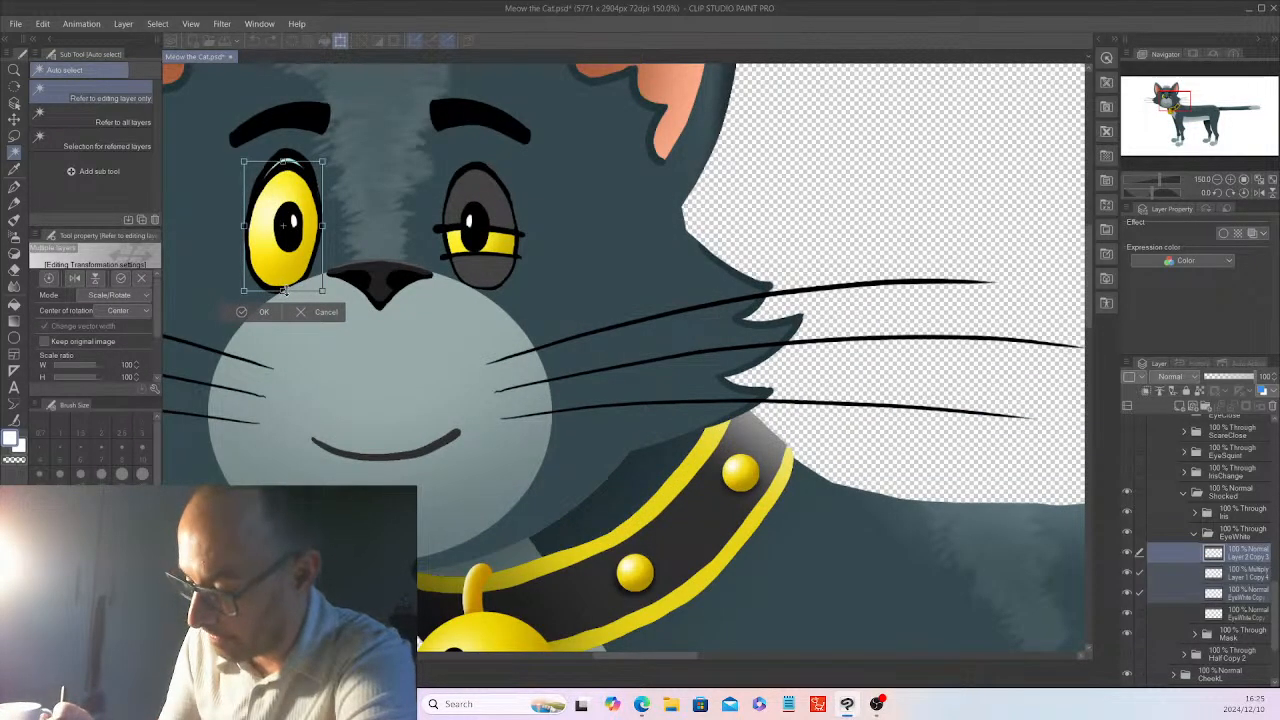
pyautogui.moveTo(284, 291); pyautogui.dragTo(284, 293)
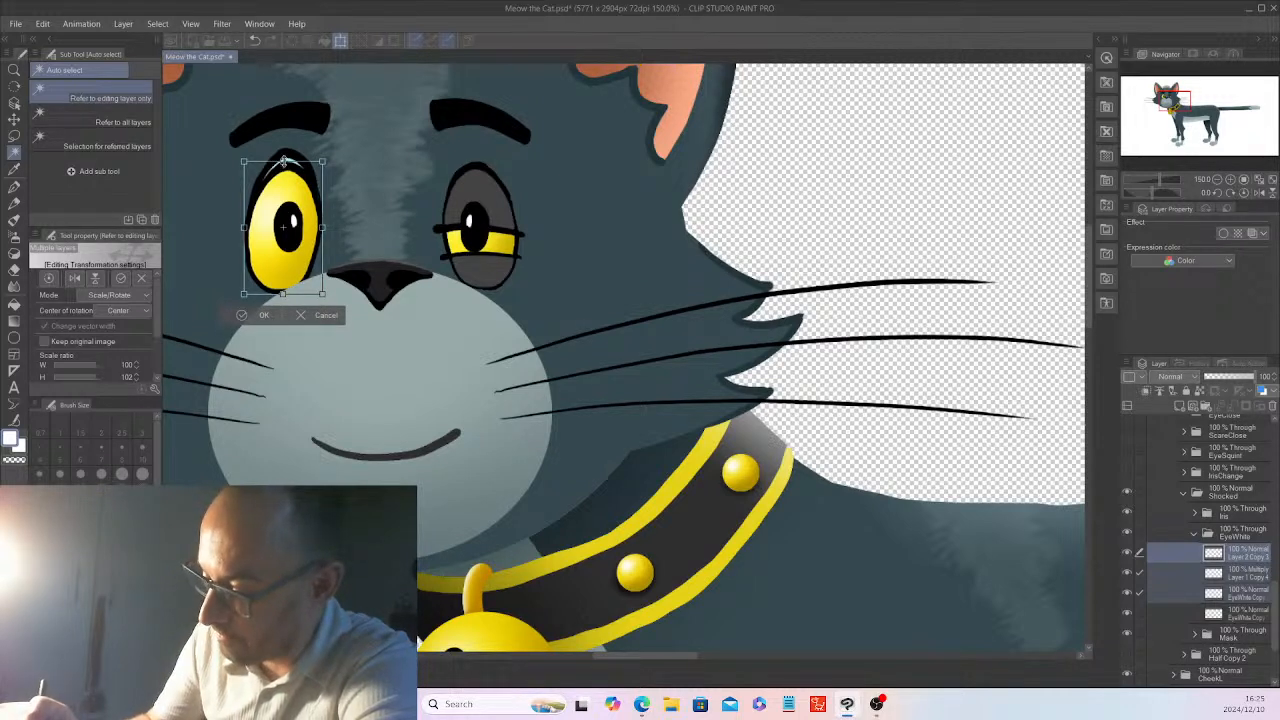
pyautogui.moveTo(285, 161); pyautogui.dragTo(303, 143)
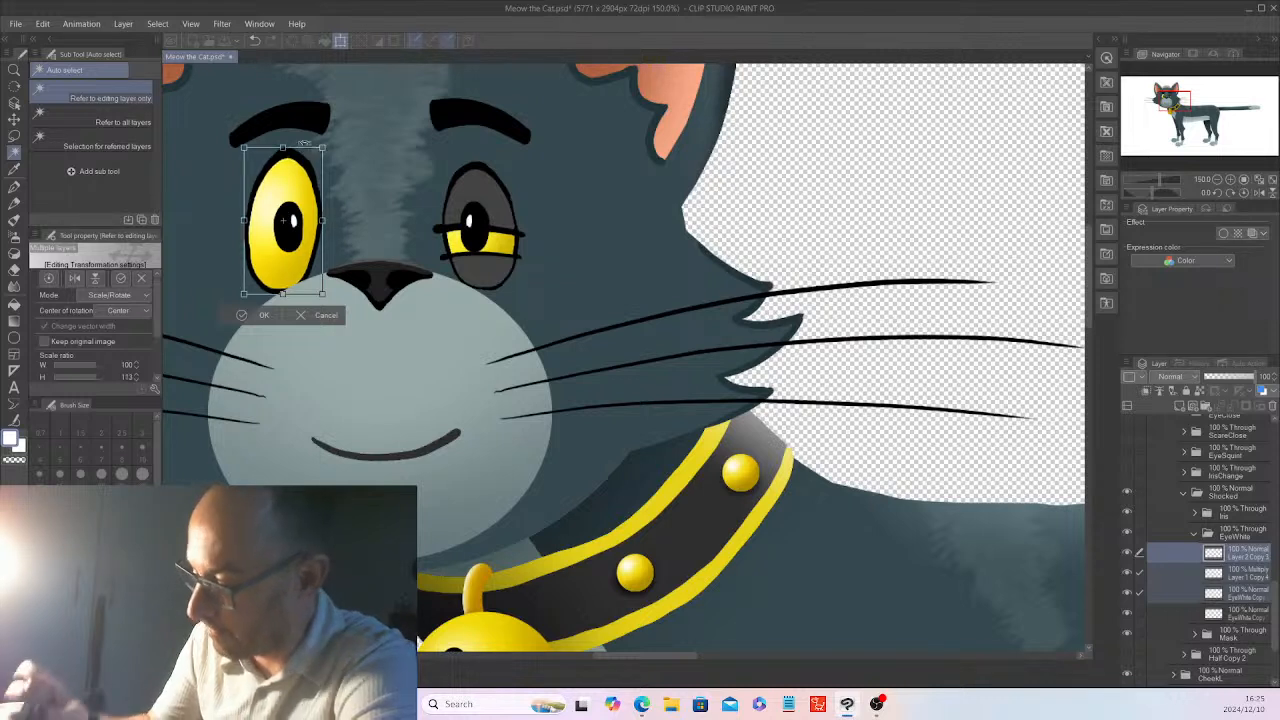
pyautogui.click(1275, 567)
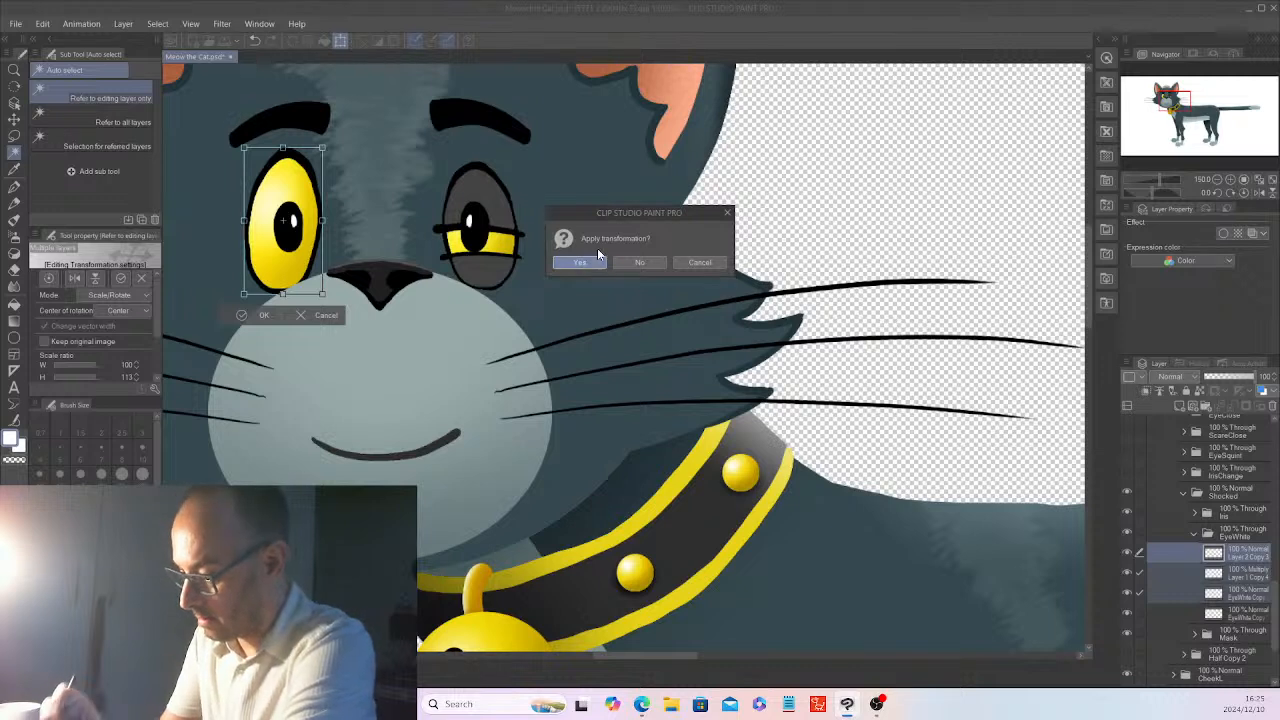
pyautogui.click(597, 258)
# - Delete the old eye-white layer beneath the pasted ones in RightEye's Shocked EyeWhite subfolder
pyautogui.moveTo(1275, 603)
pyautogui.mouseDown()
pyautogui.moveTo(1275, 584)
pyautogui.moveTo(1275, 596)
pyautogui.mouseUp()
pyautogui.click(1246, 639)
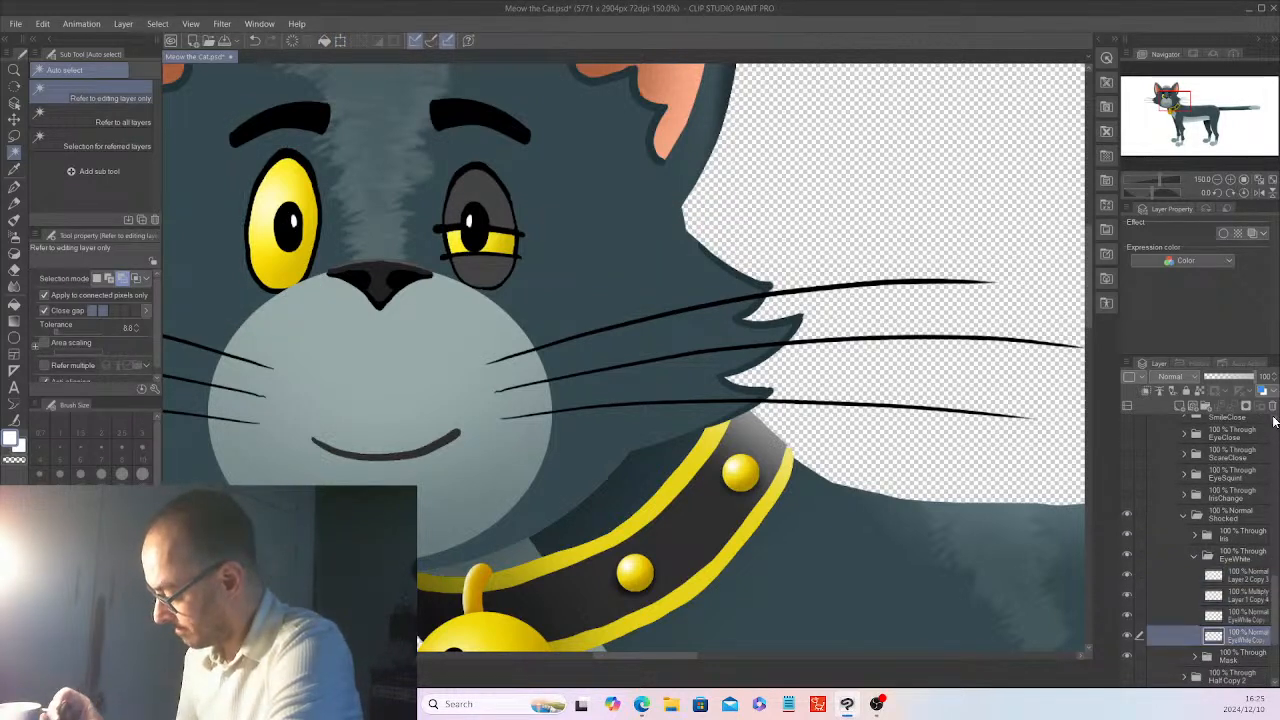
pyautogui.click(1272, 406)
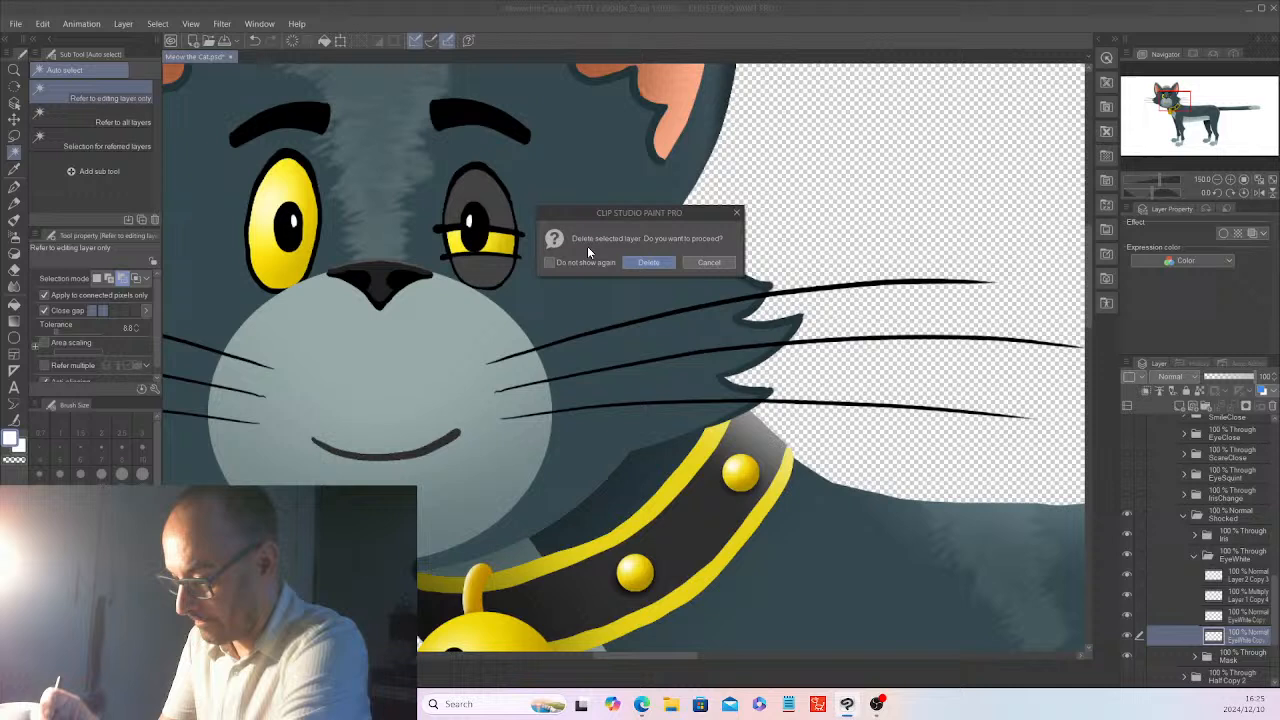
pyautogui.click(650, 261)
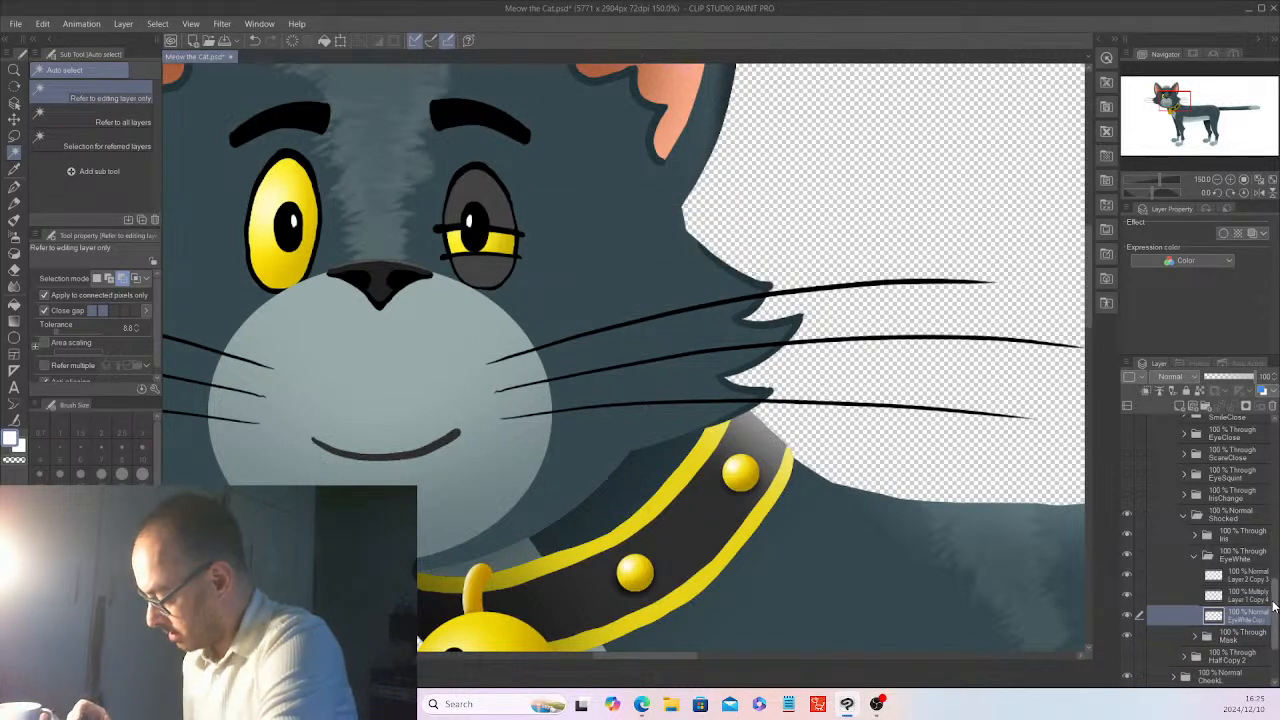
# - Hide the EyeSquint folder of the other eye and show its Shocked Copy folder instead
pyautogui.scroll(2, 1245, 550)
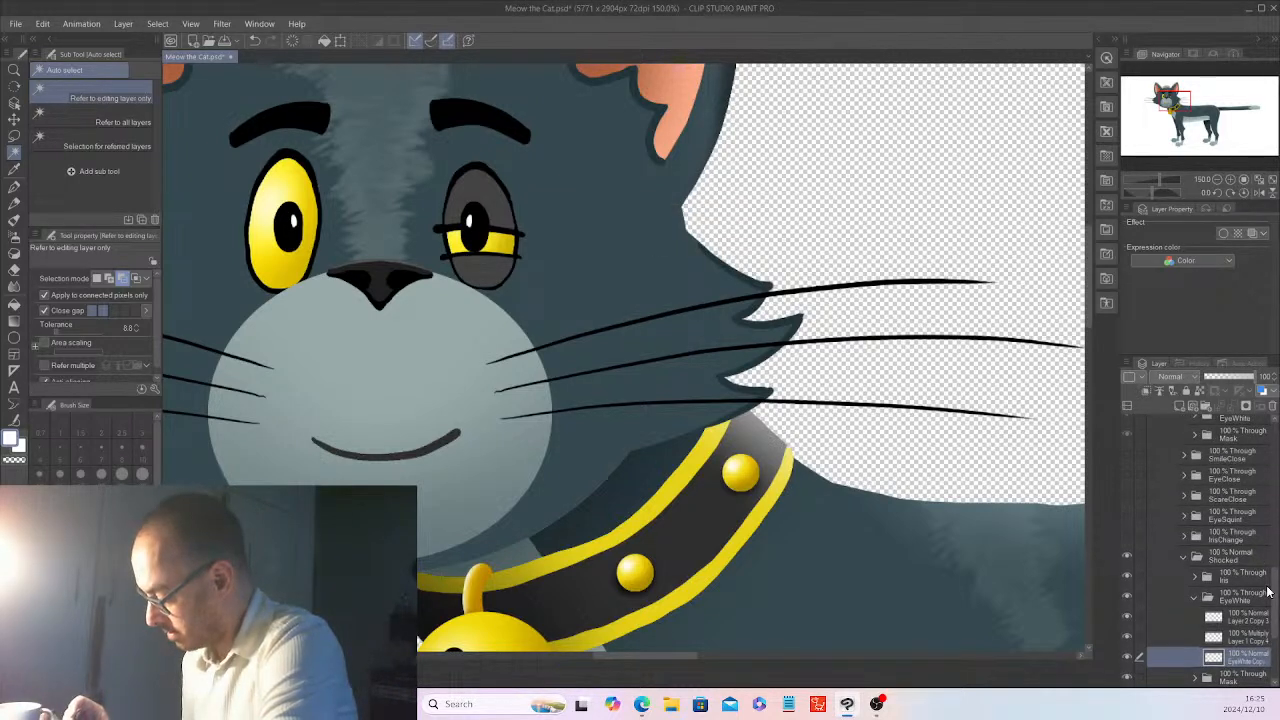
pyautogui.scroll(5, 1268, 592)
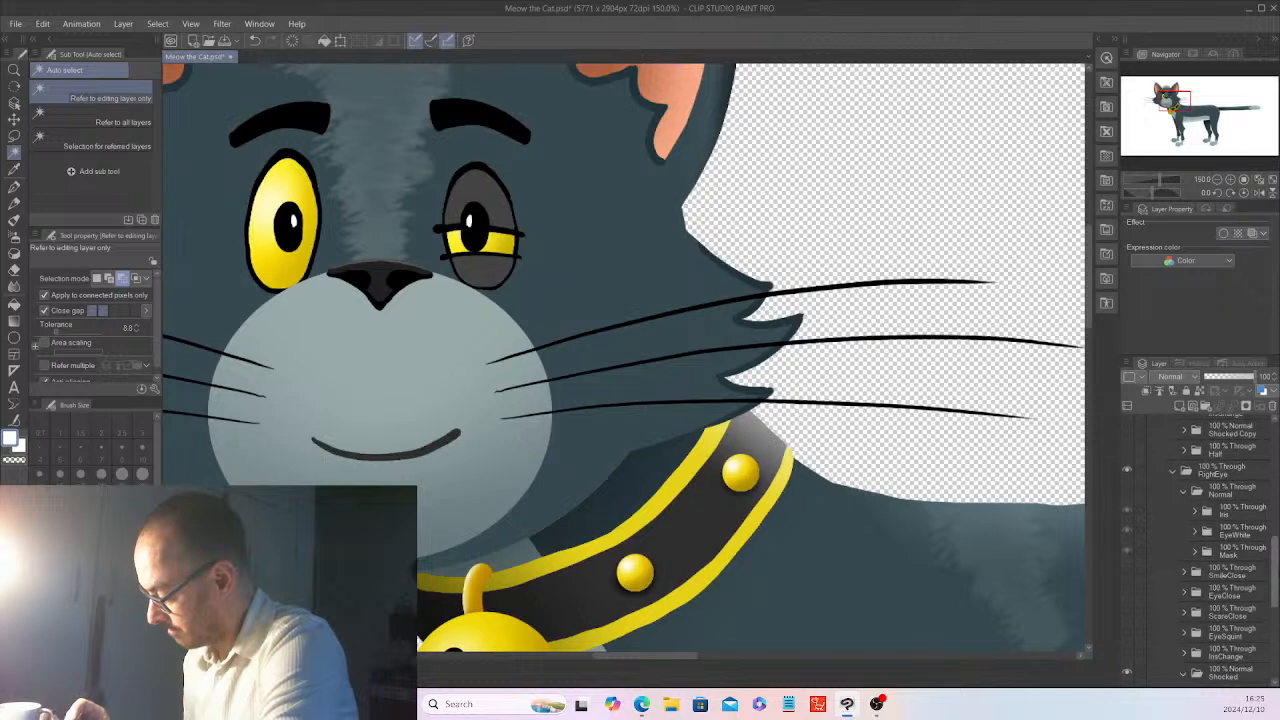
pyautogui.scroll(3, 1138, 488)
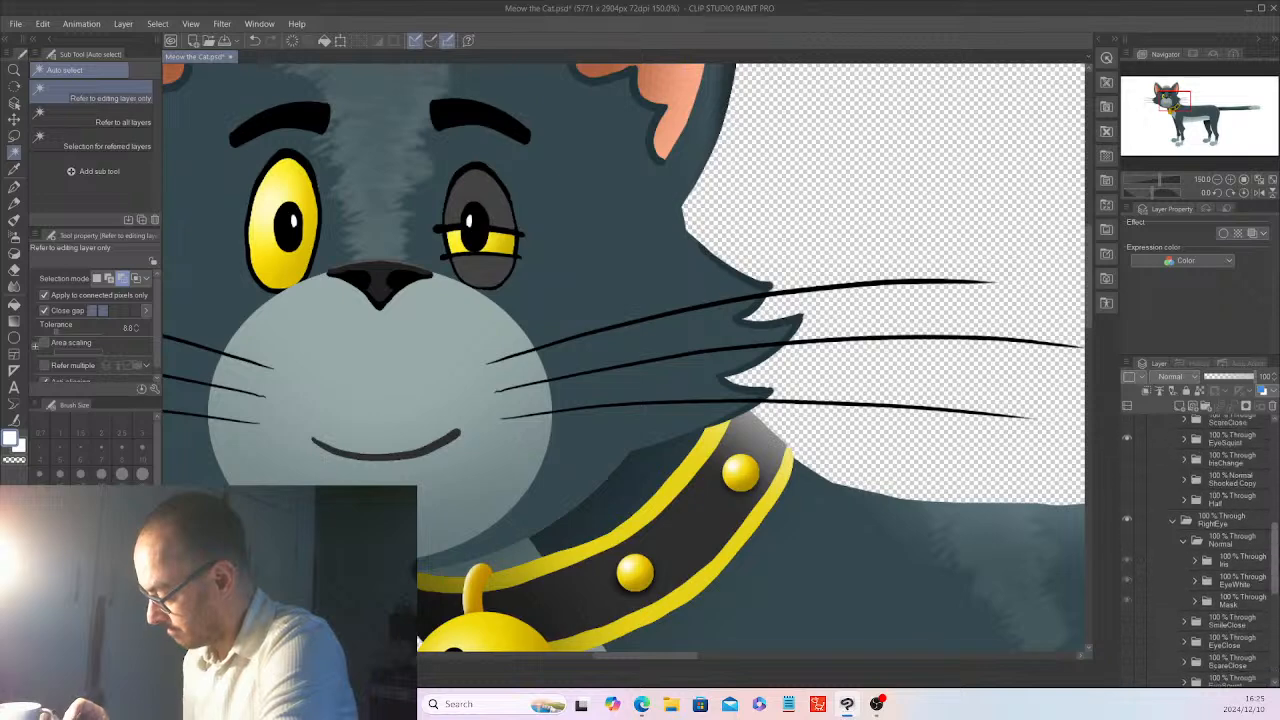
pyautogui.click(1127, 446)
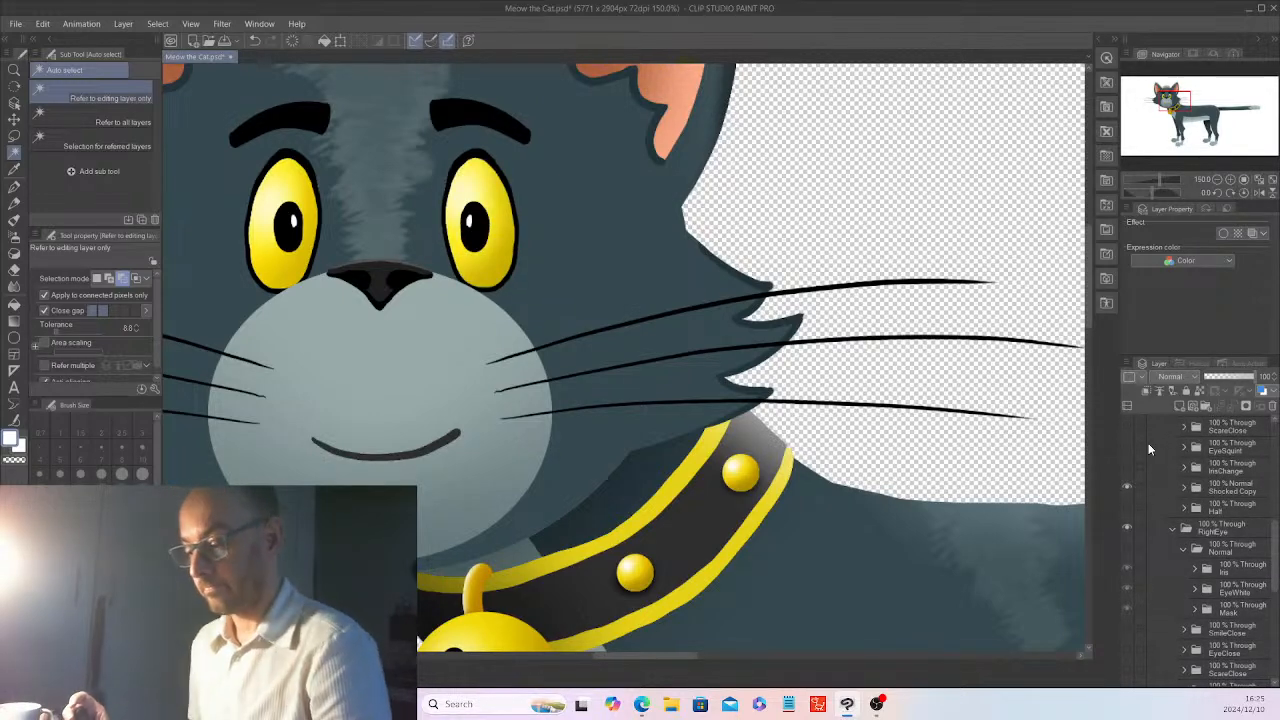
pyautogui.hotkey('ctrl', '-')
pyautogui.hotkey('ctrl', '-')
pyautogui.hotkey('ctrl', '-')
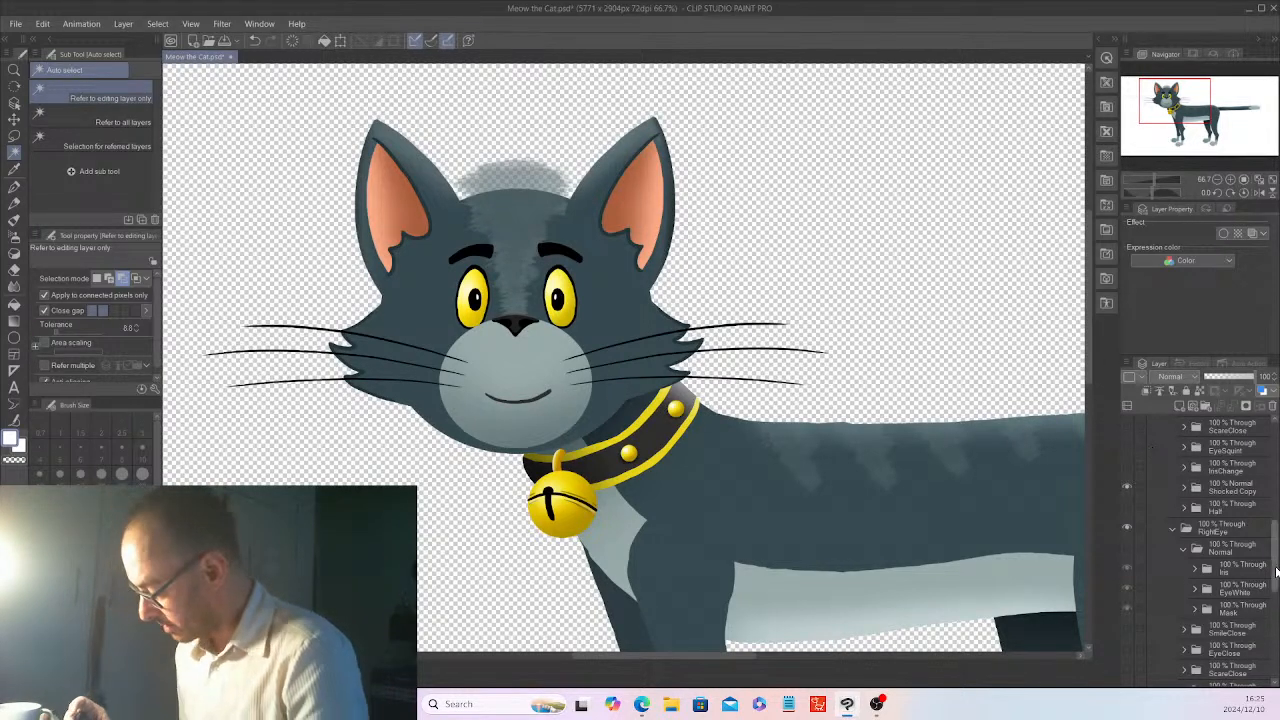
# - Select RightEye's Shocked eye-white shape, fill it with white on the Mask subfolder's layer, deselect, and hide the EyeWhite subfolder to check the mask
pyautogui.moveTo(1275, 570); pyautogui.dragTo(1274, 632)
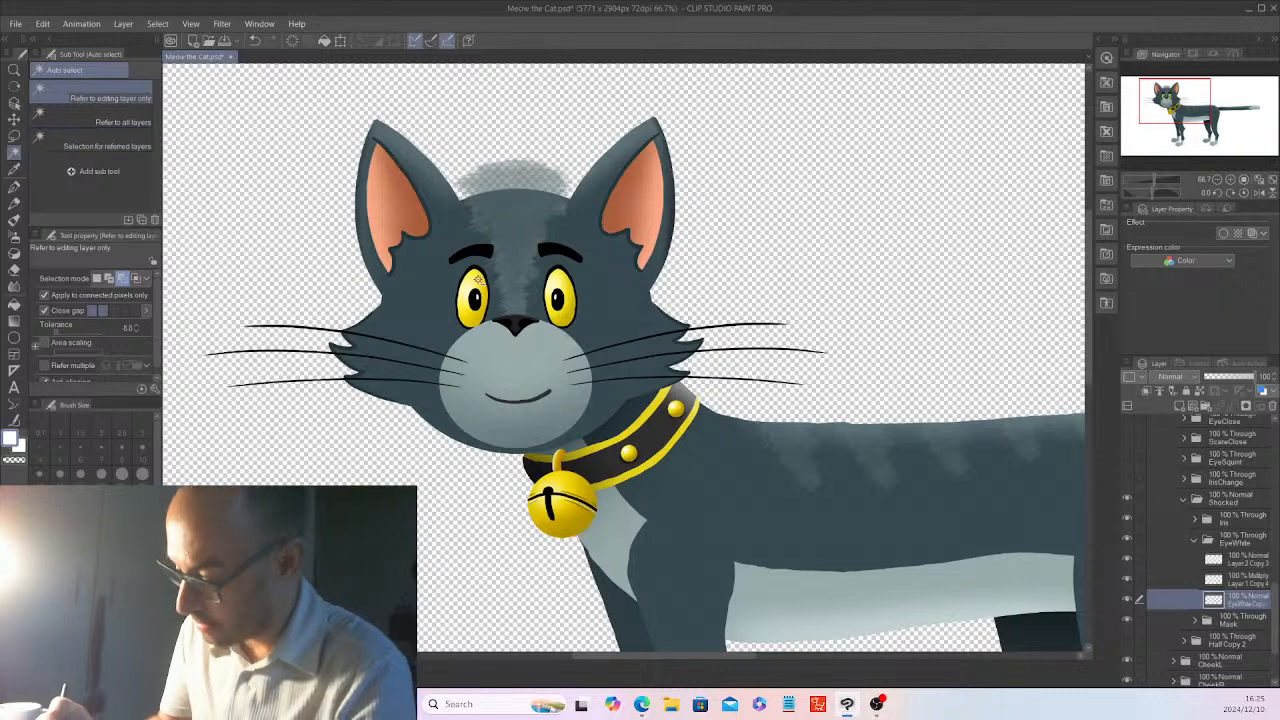
pyautogui.click(477, 279)
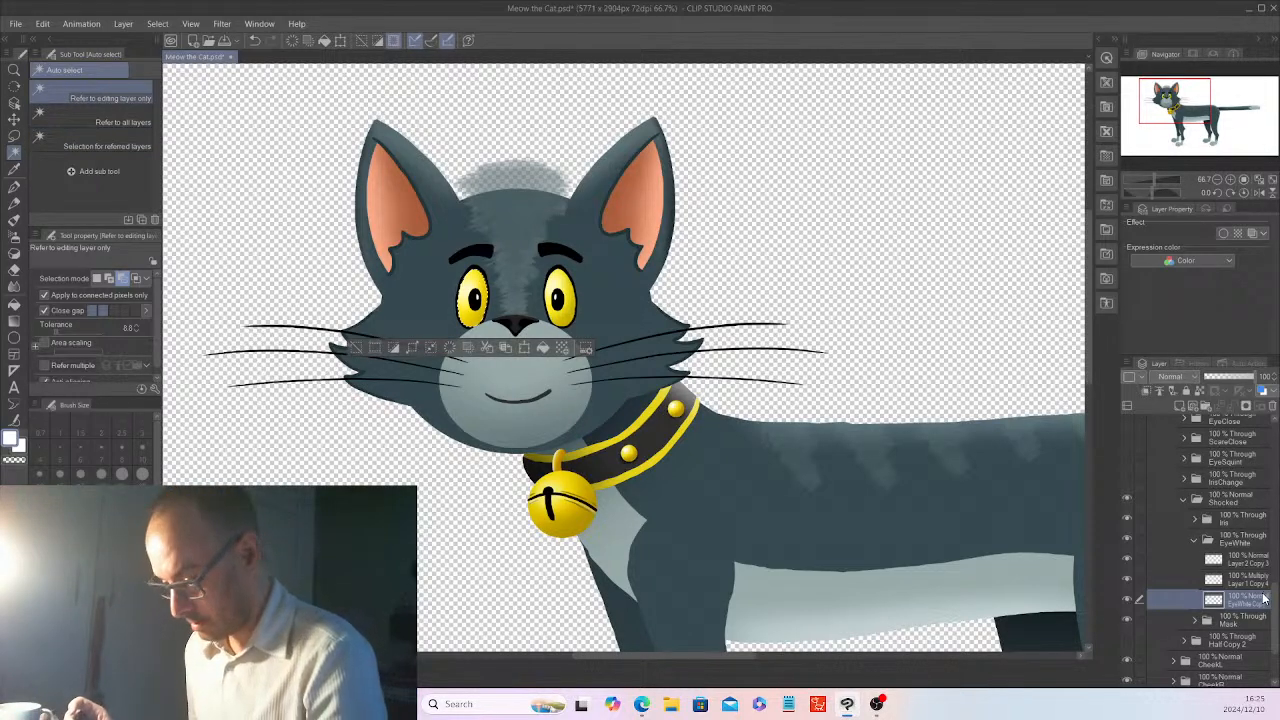
pyautogui.click(1195, 620)
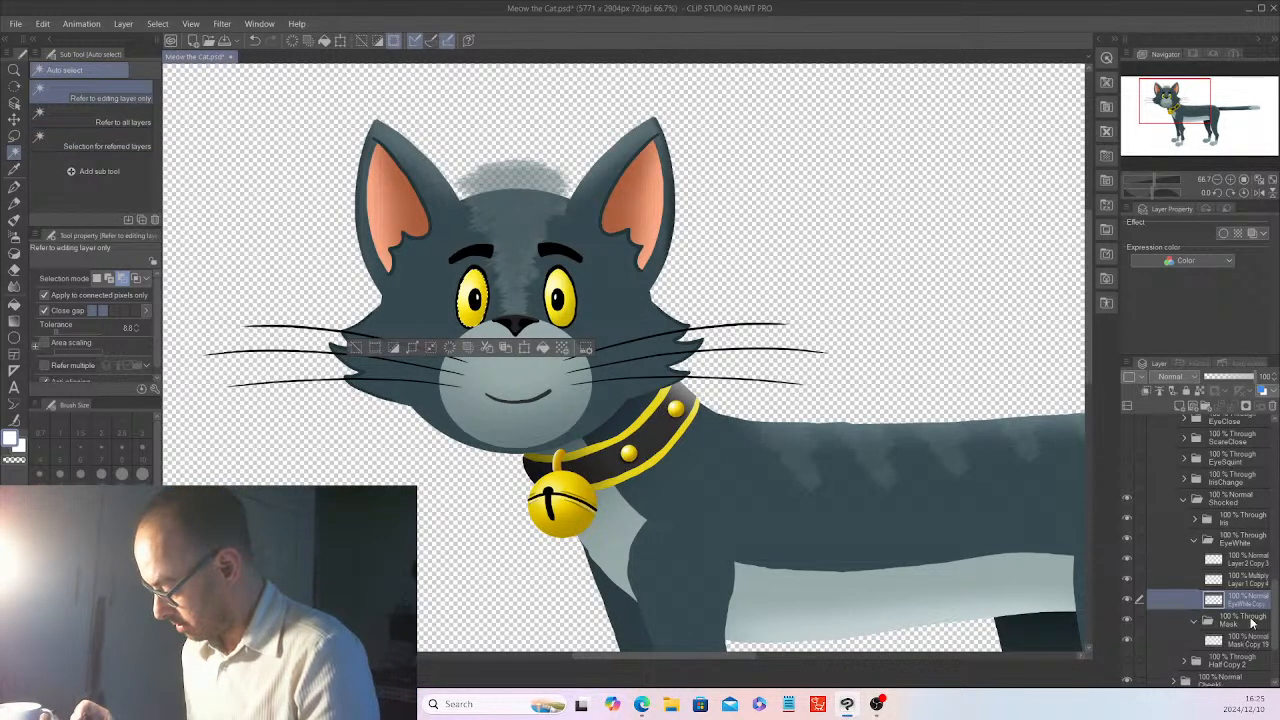
pyautogui.click(1247, 640)
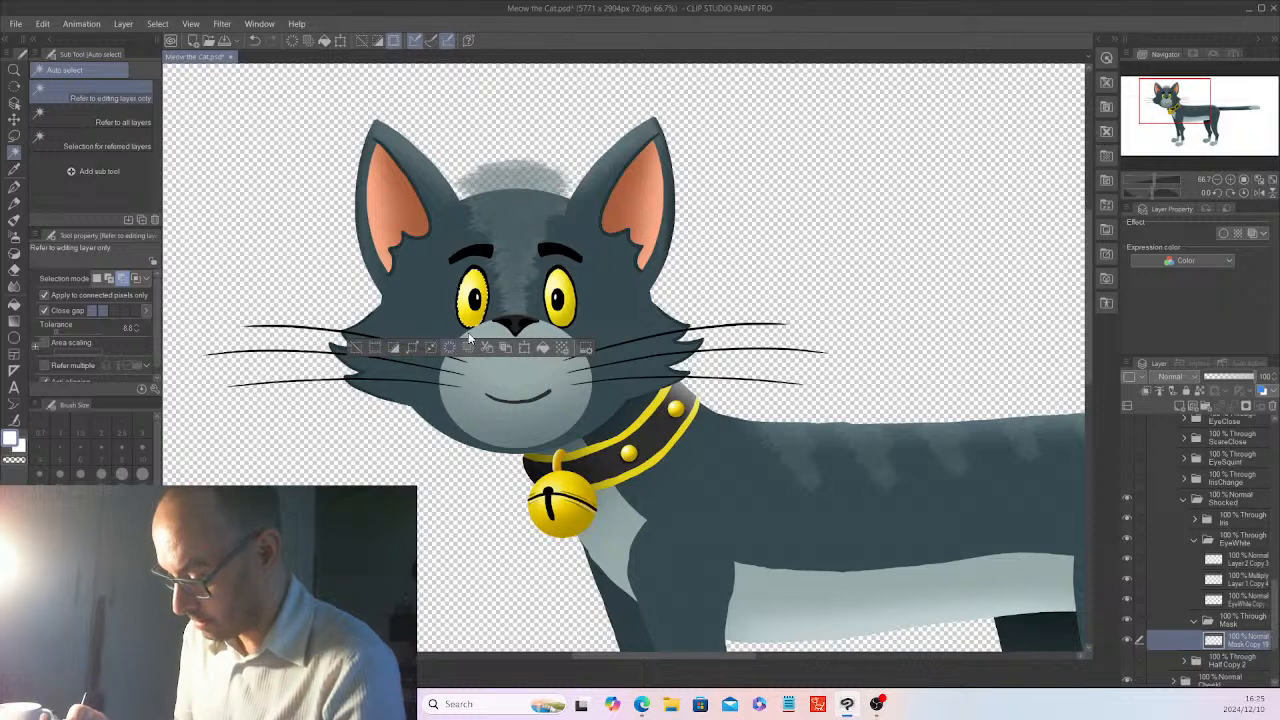
pyautogui.click(358, 347)
pyautogui.click(1128, 537)
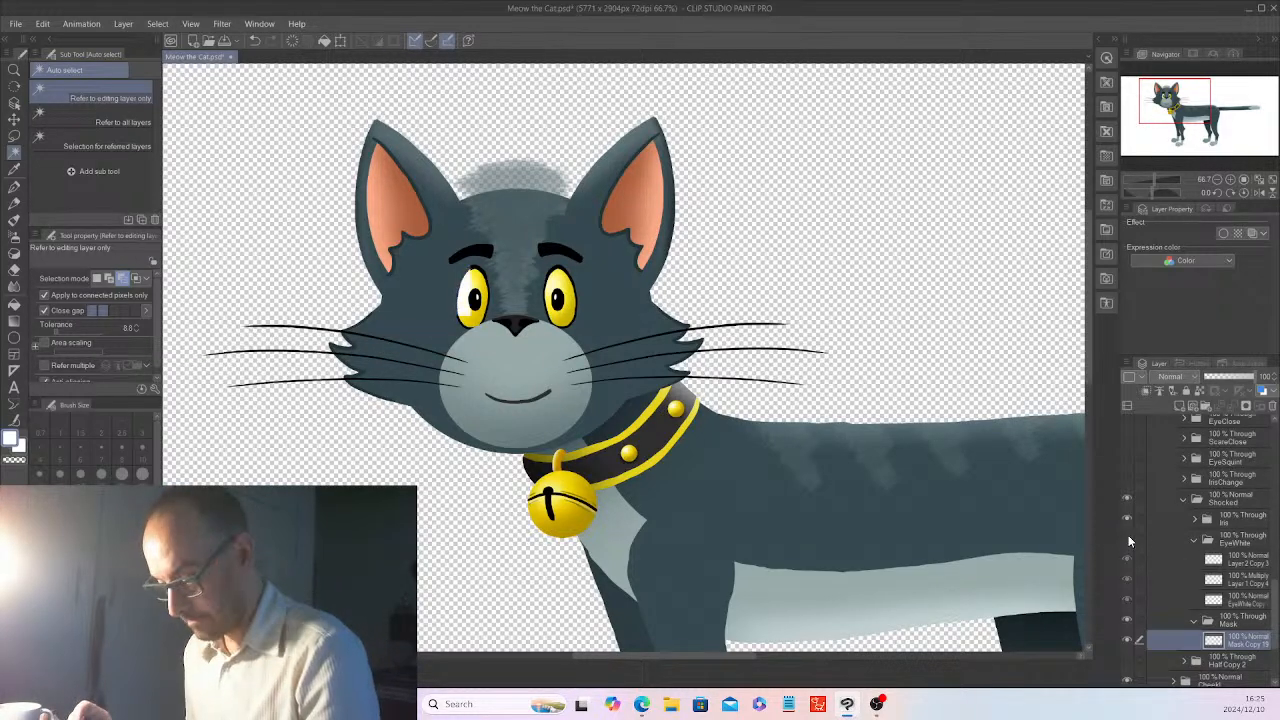
# - Show RightEye's Shocked EyeWhite subfolder again and collapse its EyeWhite and Mask subfolders and the Shocked folder
pyautogui.click(1194, 539)
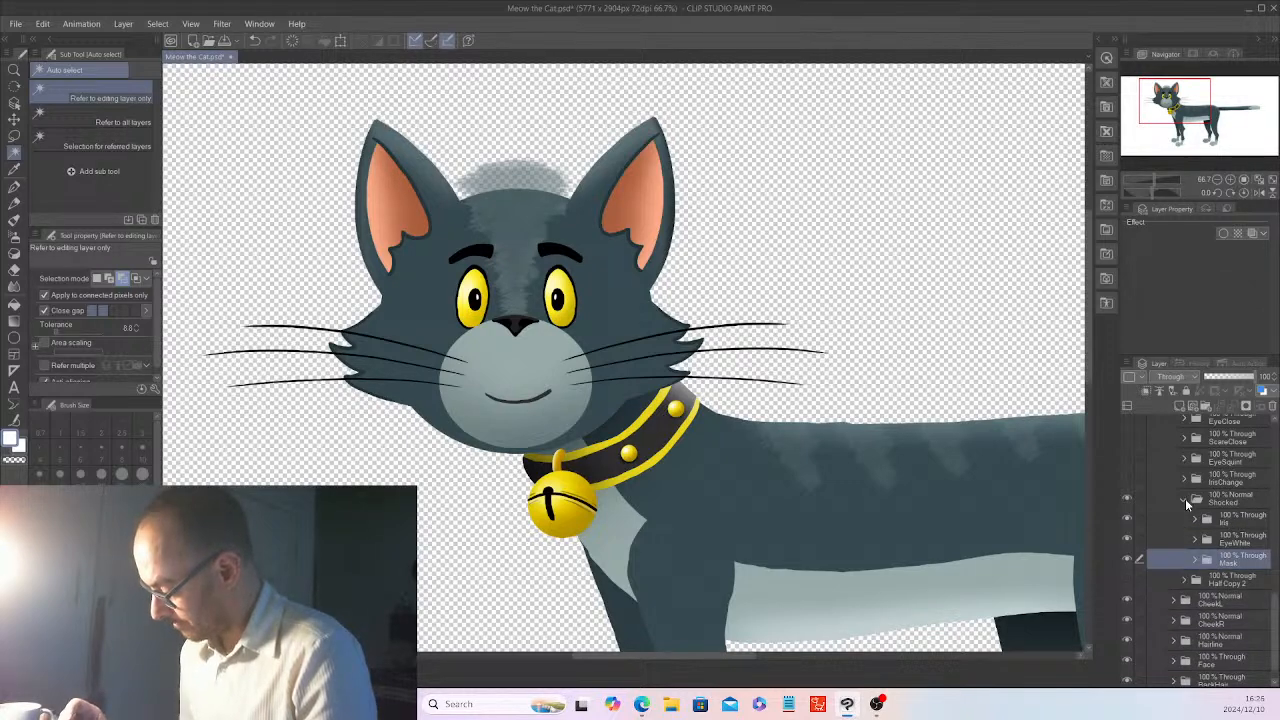
pyautogui.click(1184, 498)
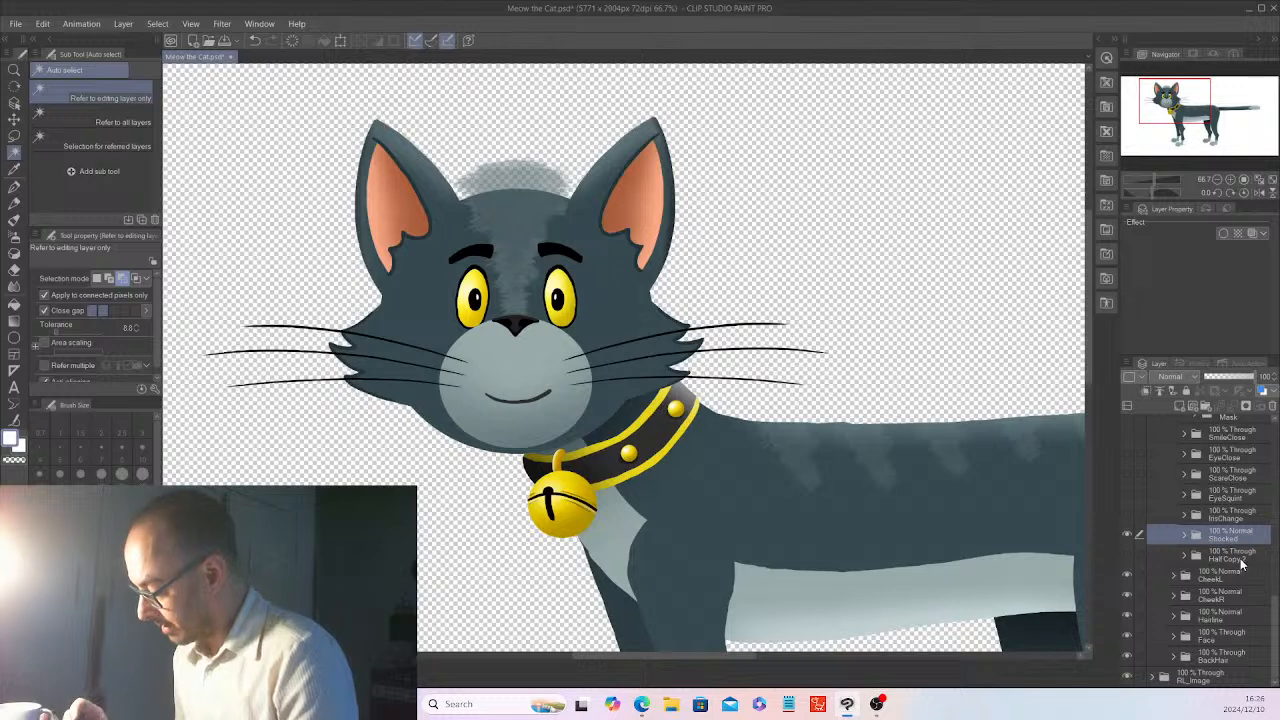
pyautogui.click(1184, 536)
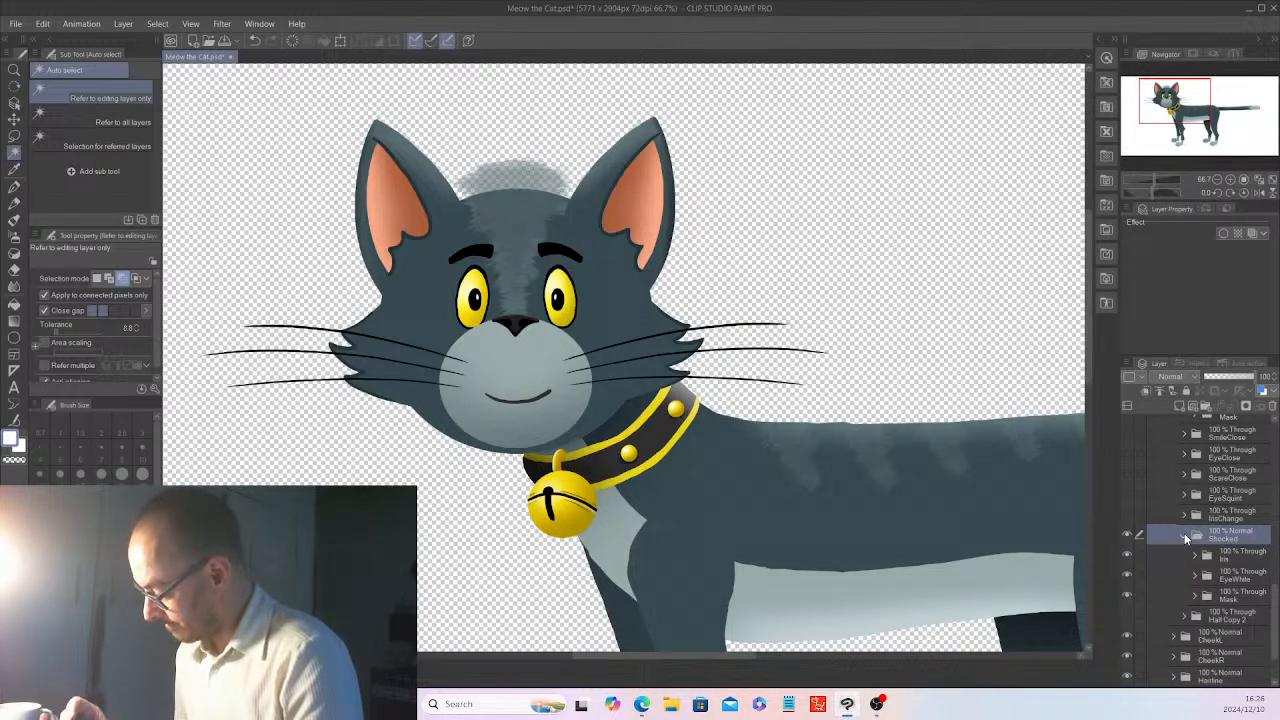
pyautogui.click(1200, 540)
# - Rename RightEye's Half Copy 2 folder as Half, show it instead of the Shocked folder, and expand it
pyautogui.doubleClick(1246, 558)
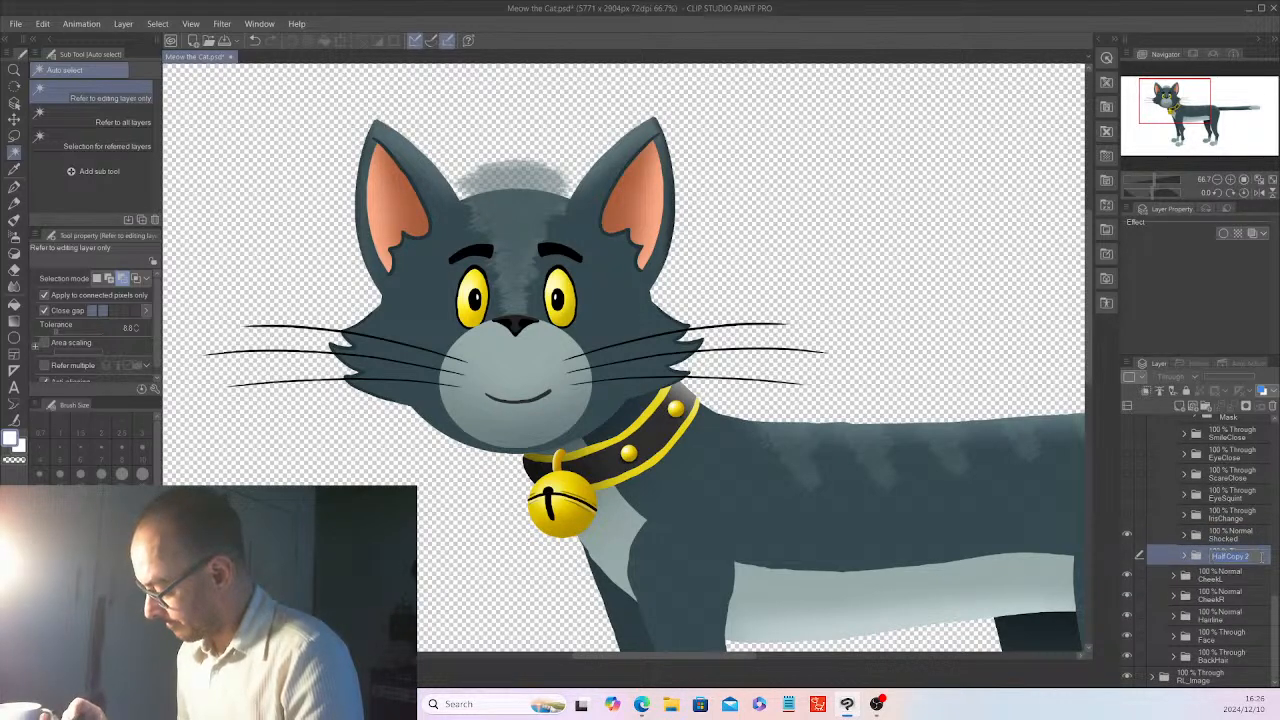
pyautogui.press('BackSpace')
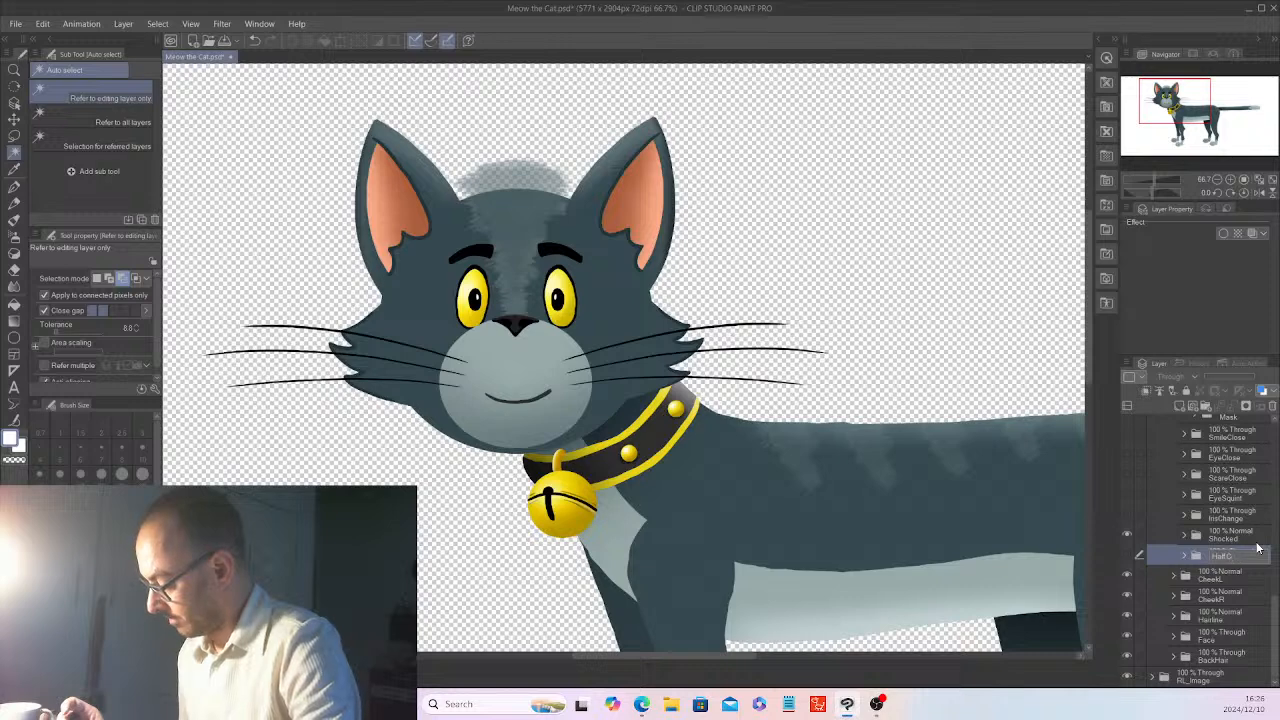
pyautogui.press('Return')
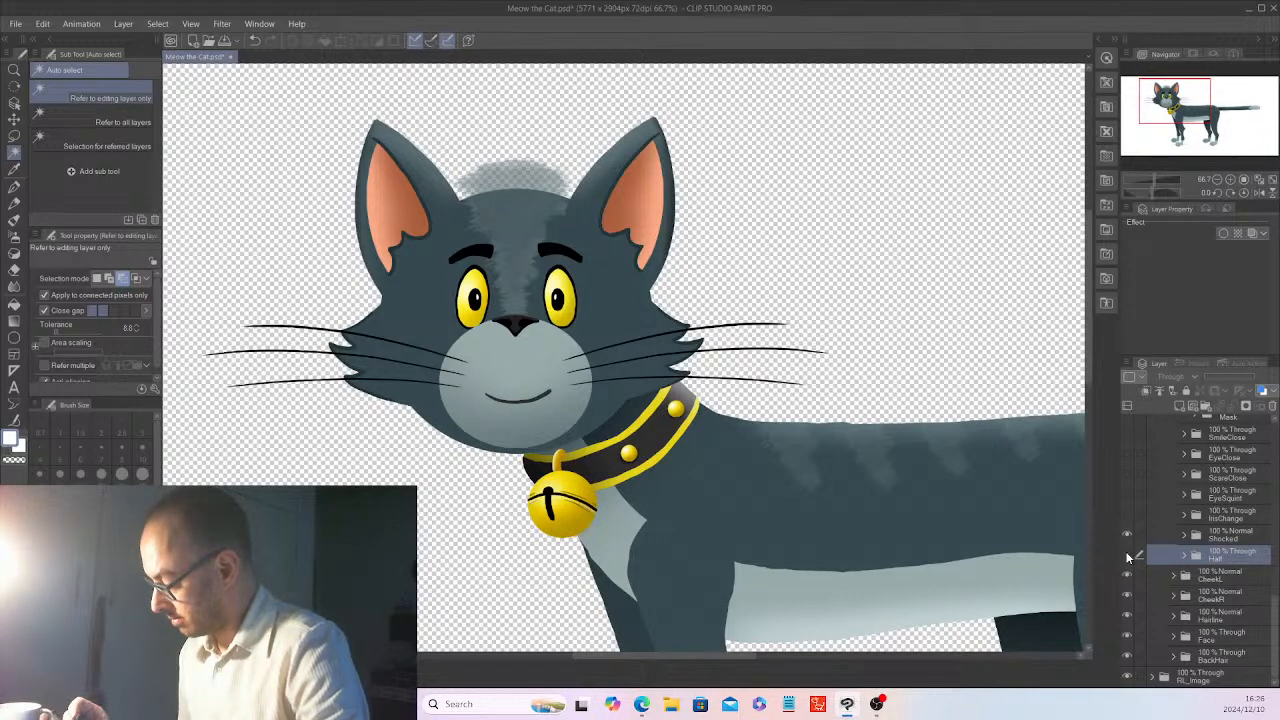
pyautogui.click(1127, 555)
pyautogui.click(1185, 556)
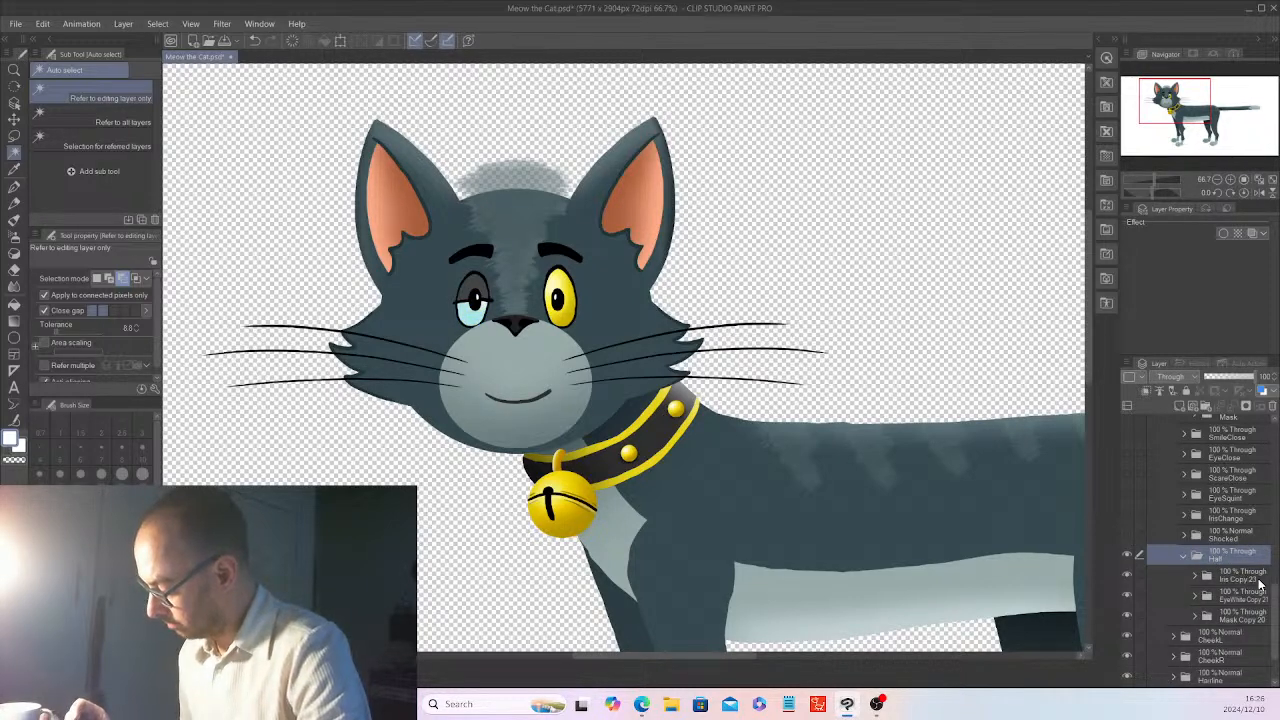
# - Rename the three copied subfolders inside RightEye's Half folder as Iris, EyeWhite and Mask
pyautogui.doubleClick(1258, 582)
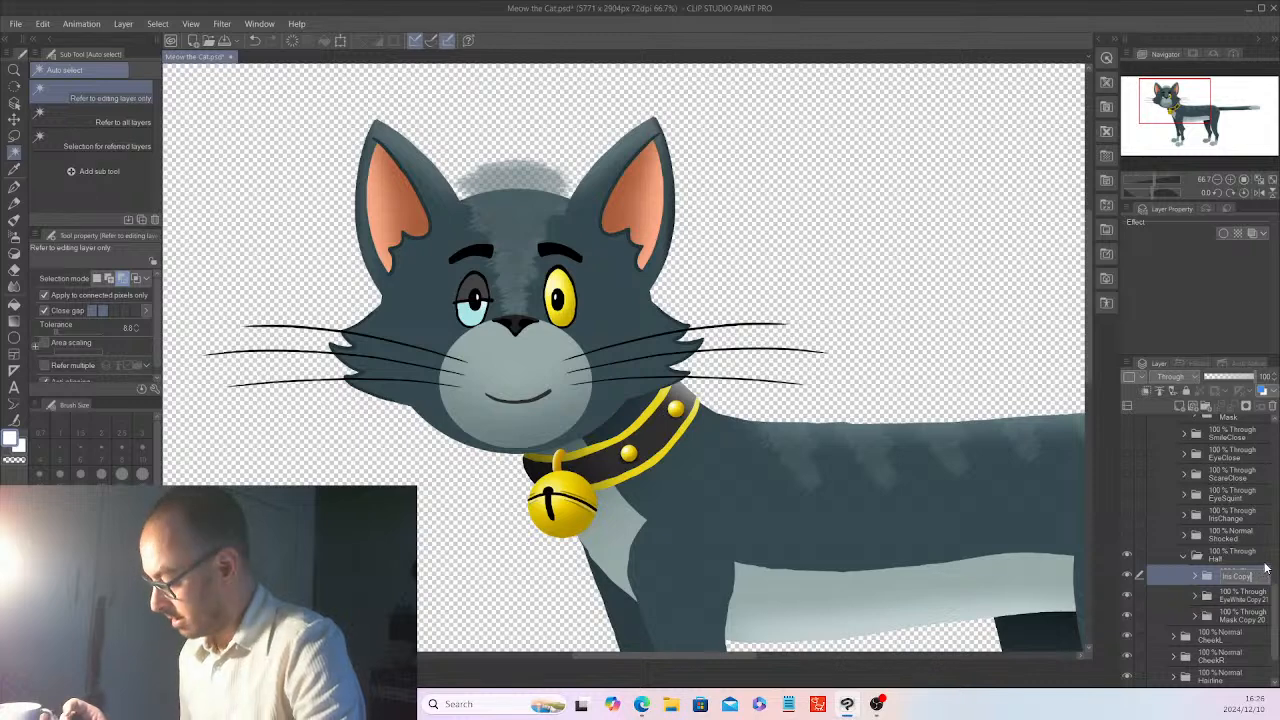
pyautogui.press('Return')
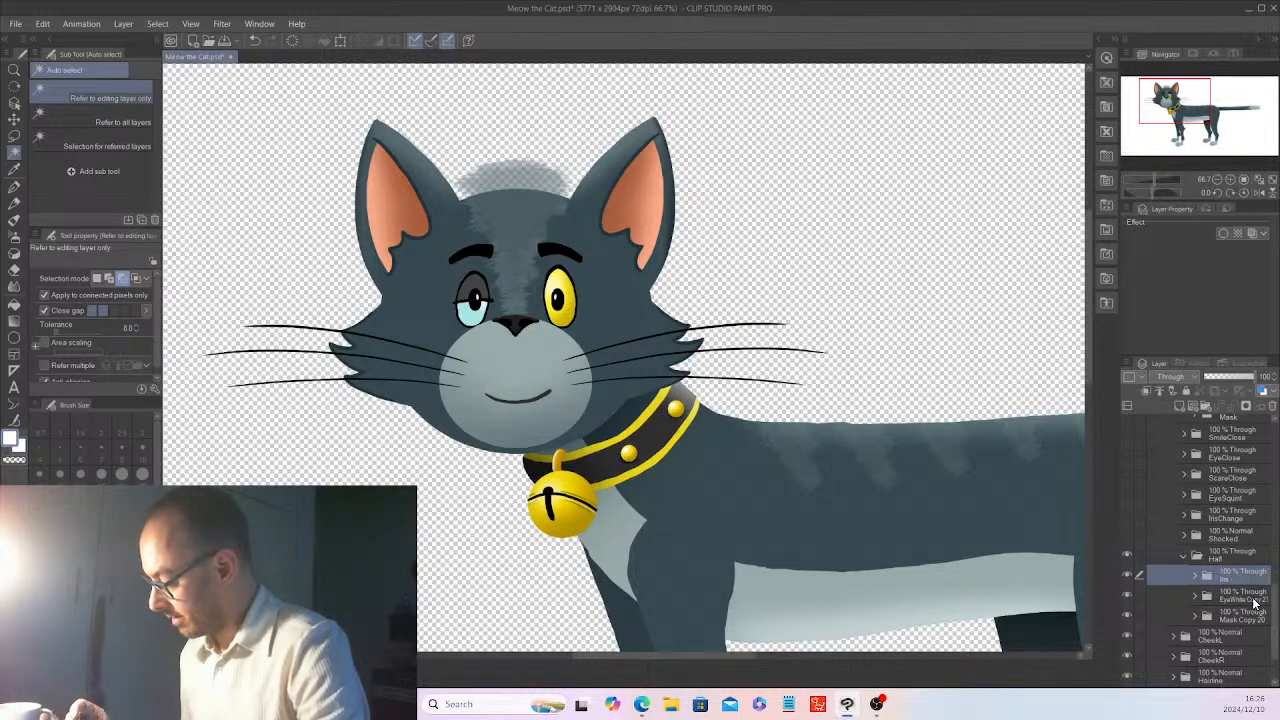
pyautogui.doubleClick(1261, 593)
pyautogui.press('Right')
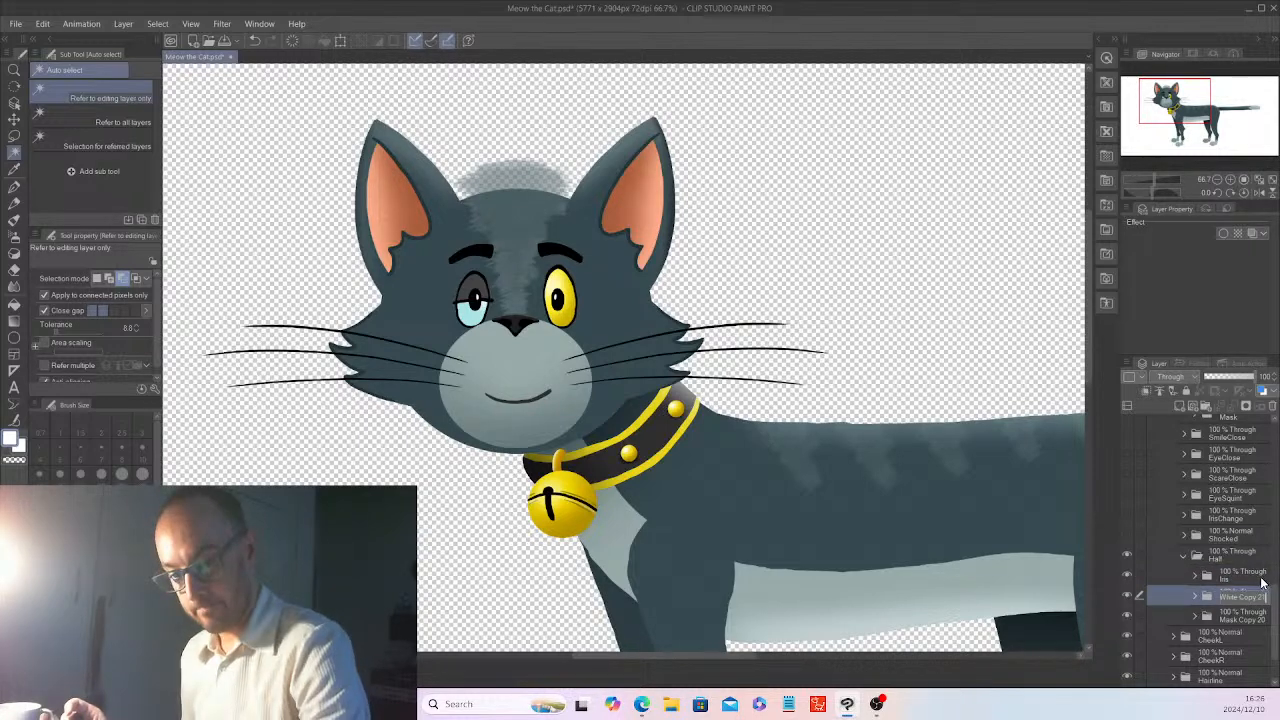
pyautogui.press('BackSpace')
pyautogui.press('BackSpace')
pyautogui.press('BackSpace')
pyautogui.press('BackSpace')
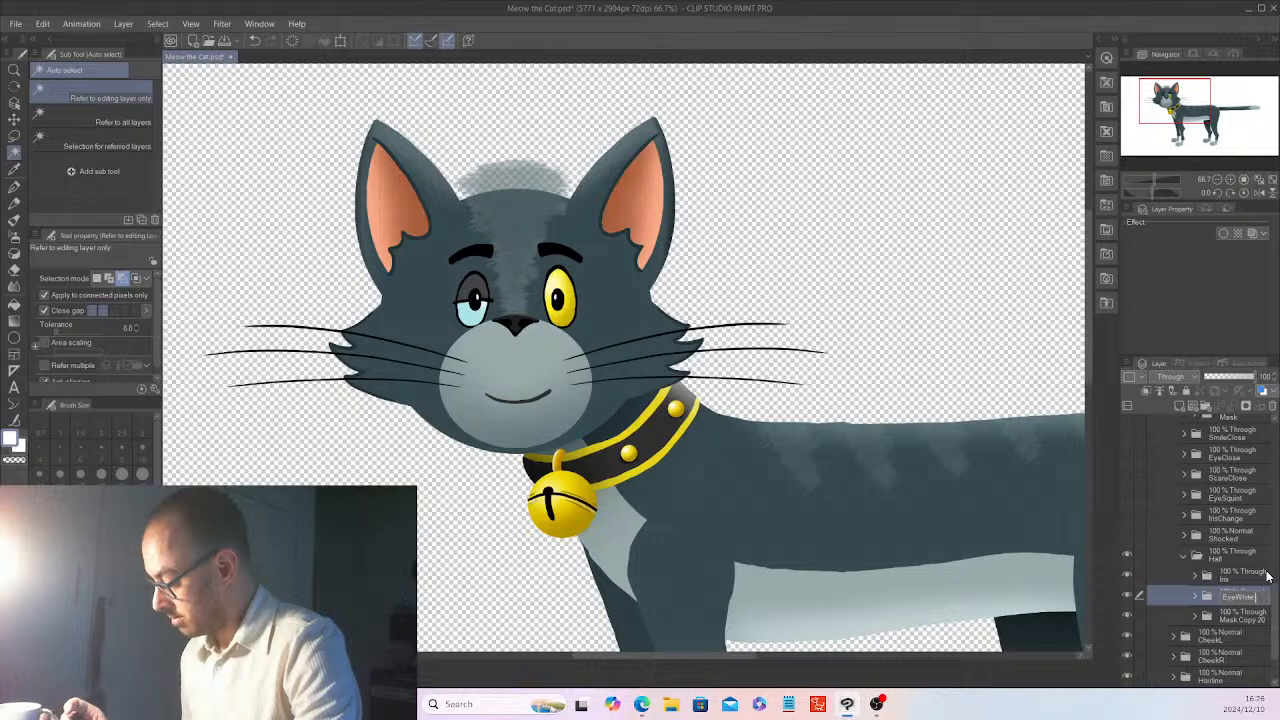
pyautogui.click(1260, 617)
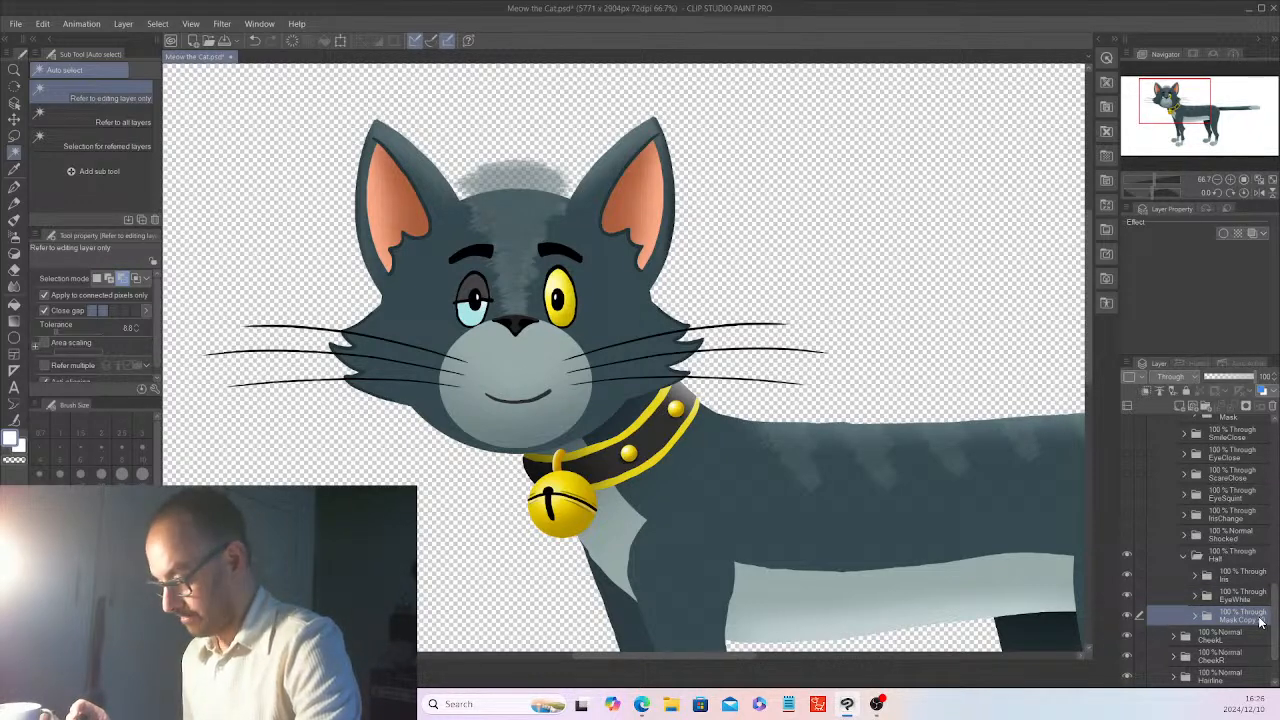
pyautogui.doubleClick(1260, 620)
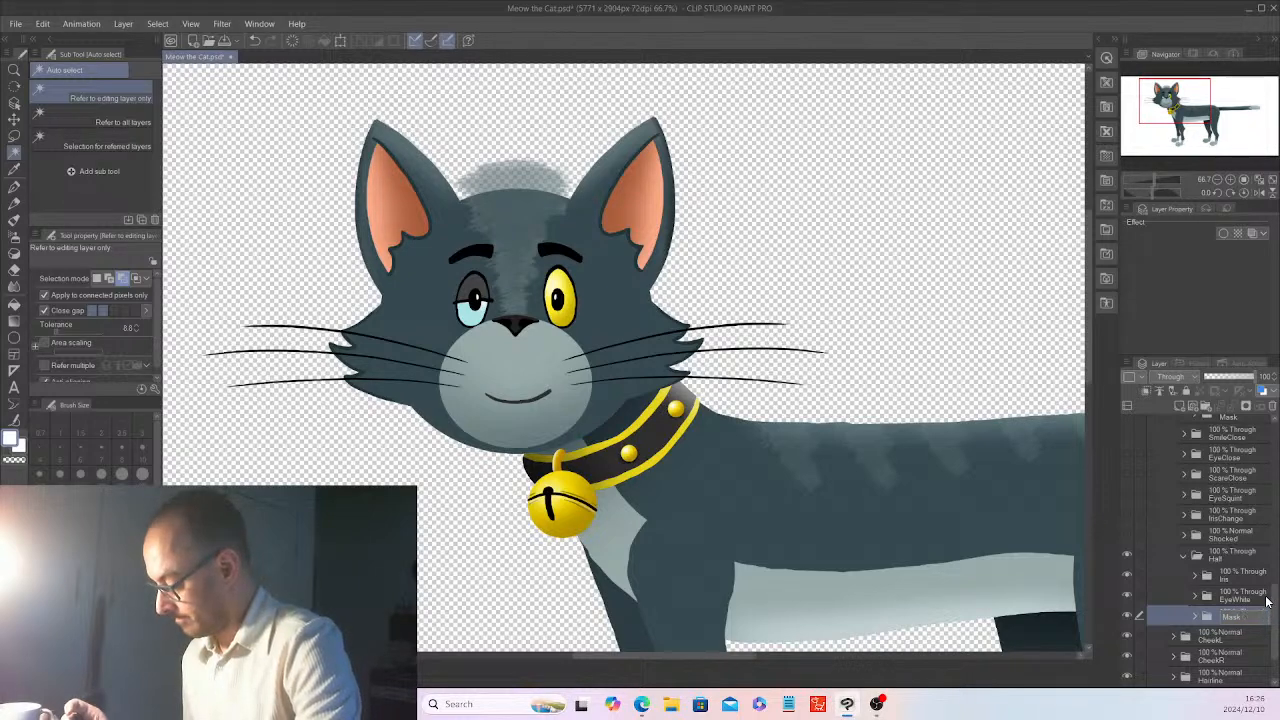
pyautogui.write('Mask')
pyautogui.press('Return')
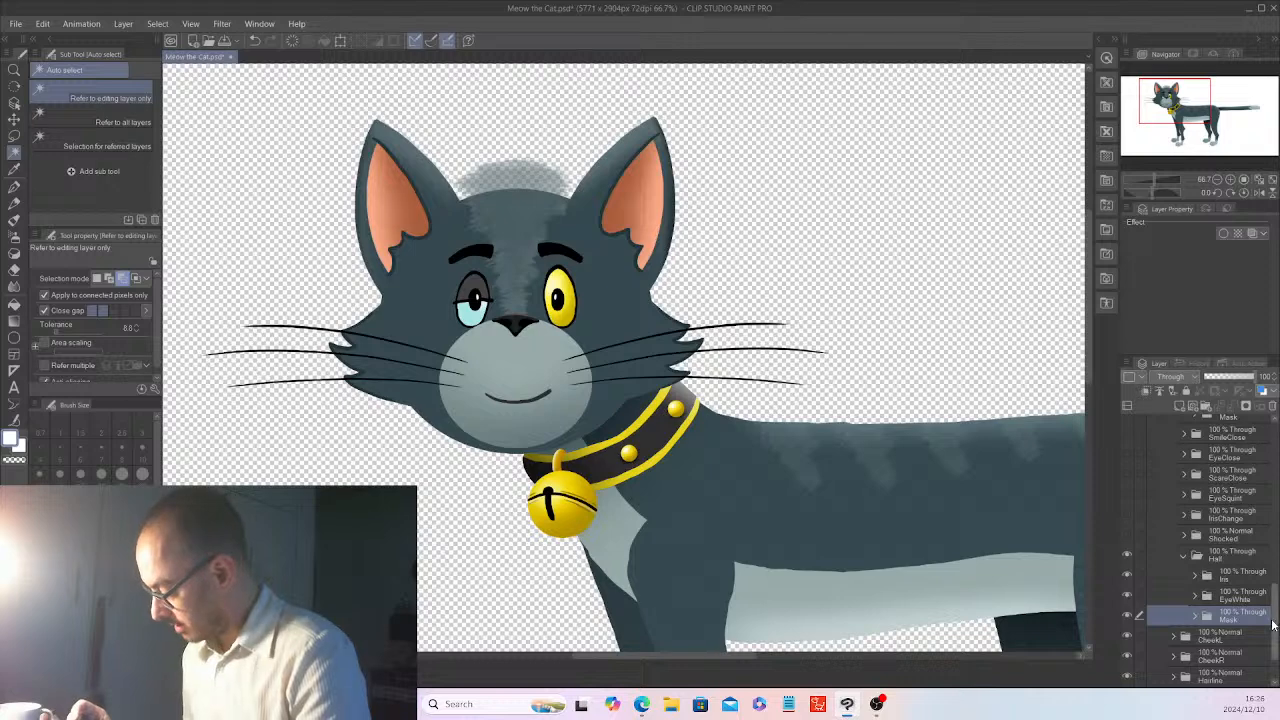
# - Copy the three eye-white layers from RightEye's Normal EyeWhite subfolder and collapse that subfolder
pyautogui.scroll(3, 1228, 500)
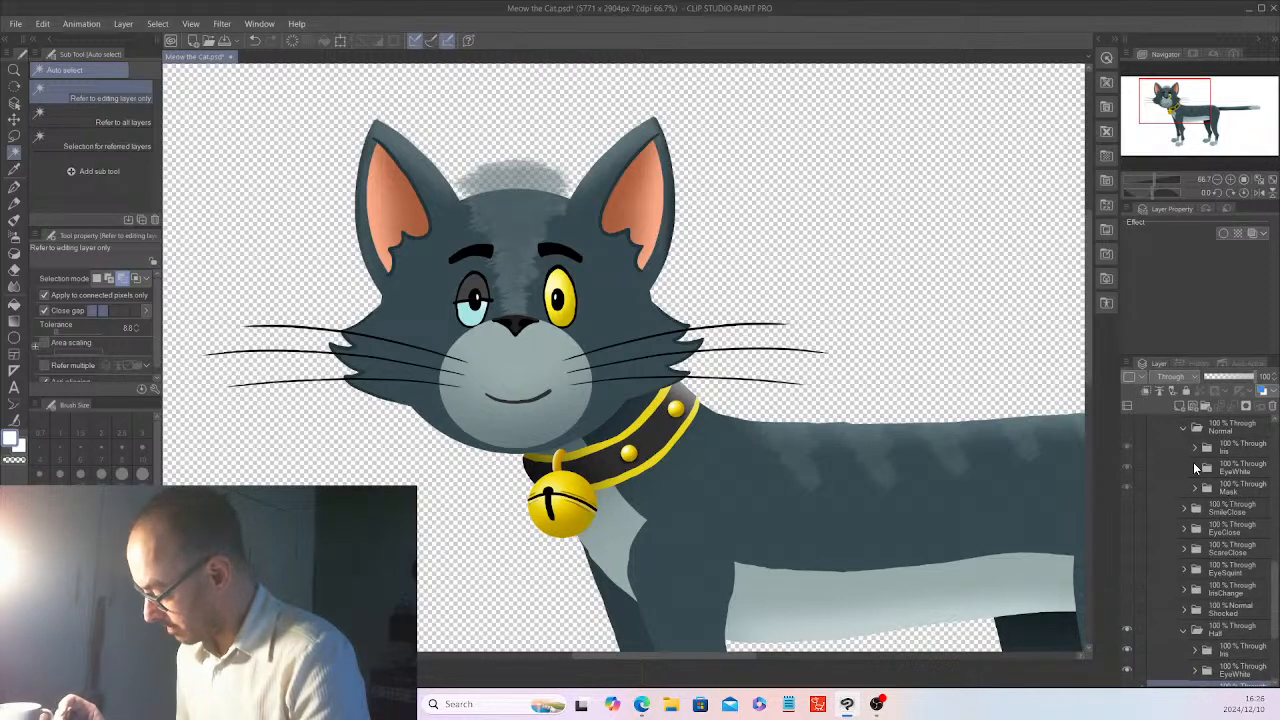
pyautogui.click(1195, 468)
pyautogui.click(1243, 490)
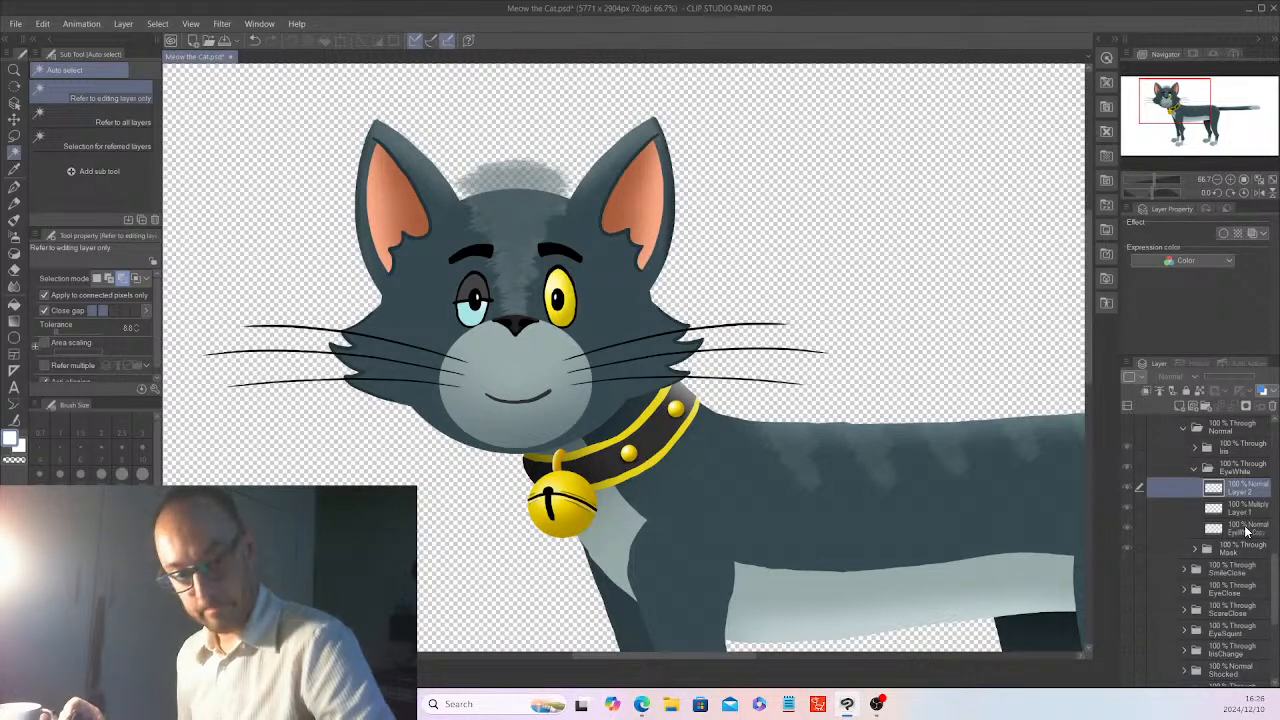
pyautogui.keyDown('shift'); pyautogui.click(1247, 526); pyautogui.keyUp('shift')
pyautogui.click(42, 23)
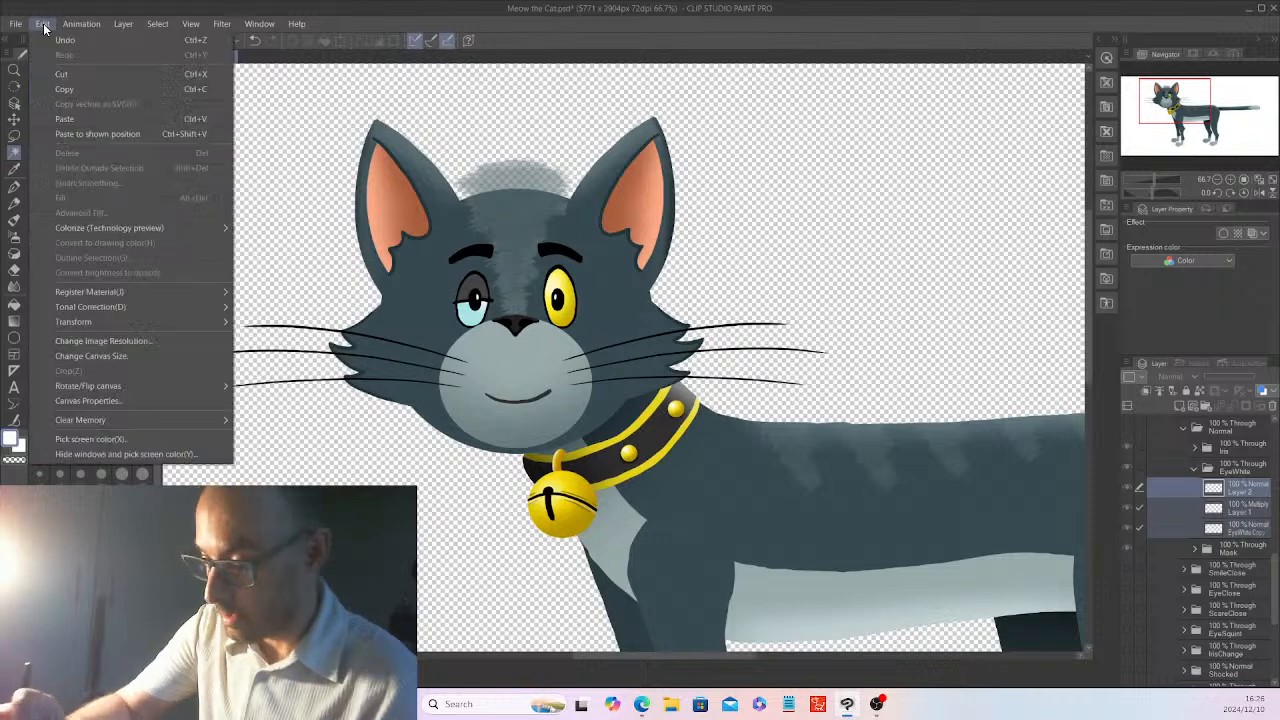
pyautogui.click(67, 77)
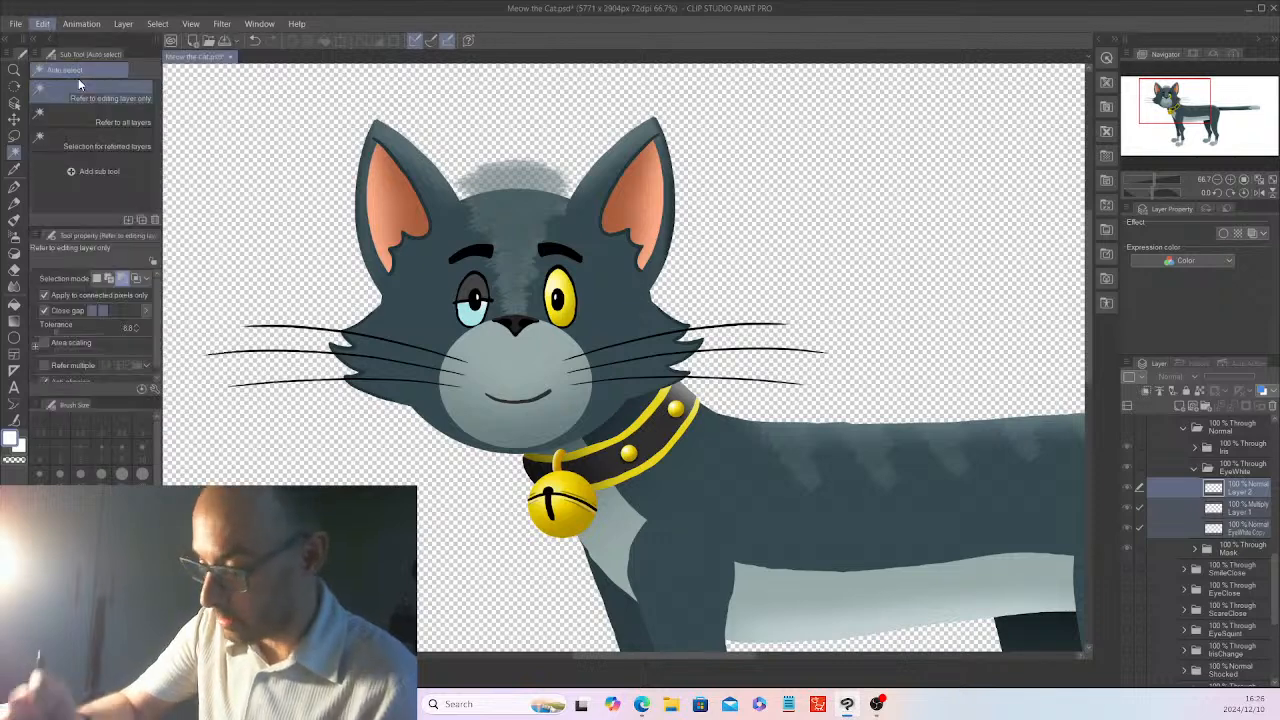
pyautogui.click(1195, 470)
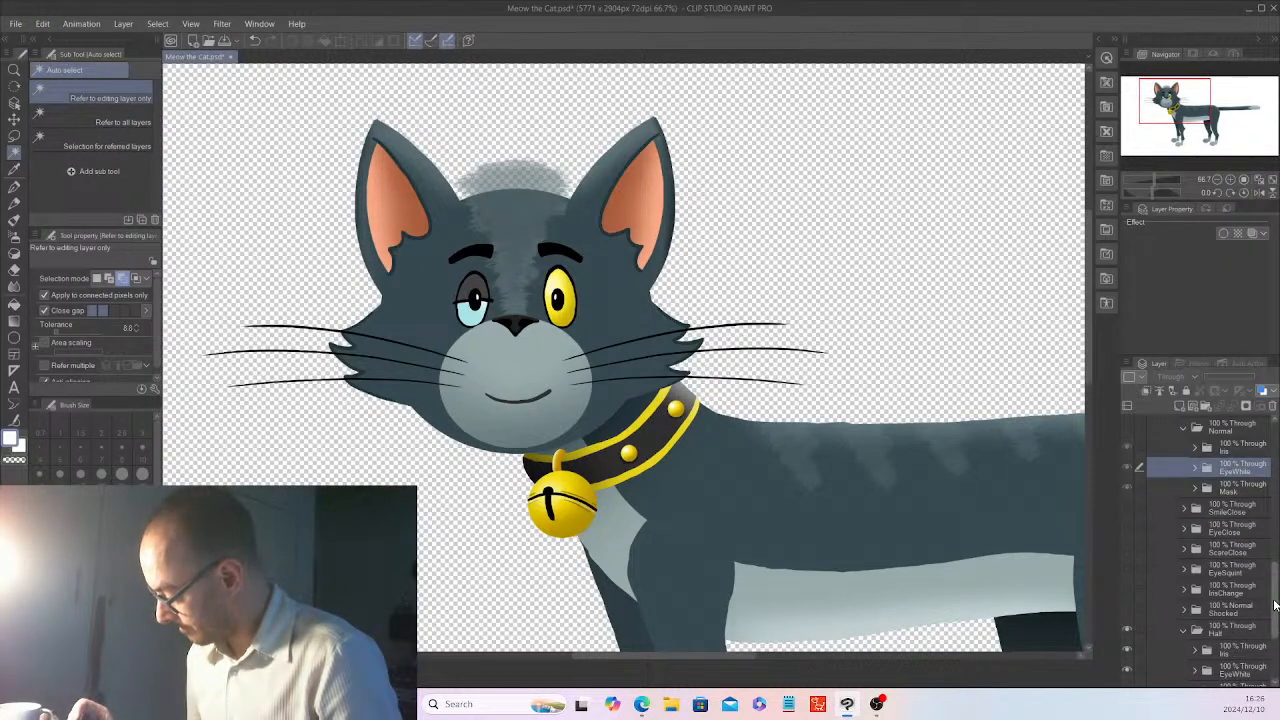
# - Paste the copied eye-white layers into the EyeWhite subfolder of RightEye's Half folder
pyautogui.moveTo(1275, 608); pyautogui.dragTo(1275, 632)
pyautogui.scroll(-1, 1266, 617)
pyautogui.click(1227, 570)
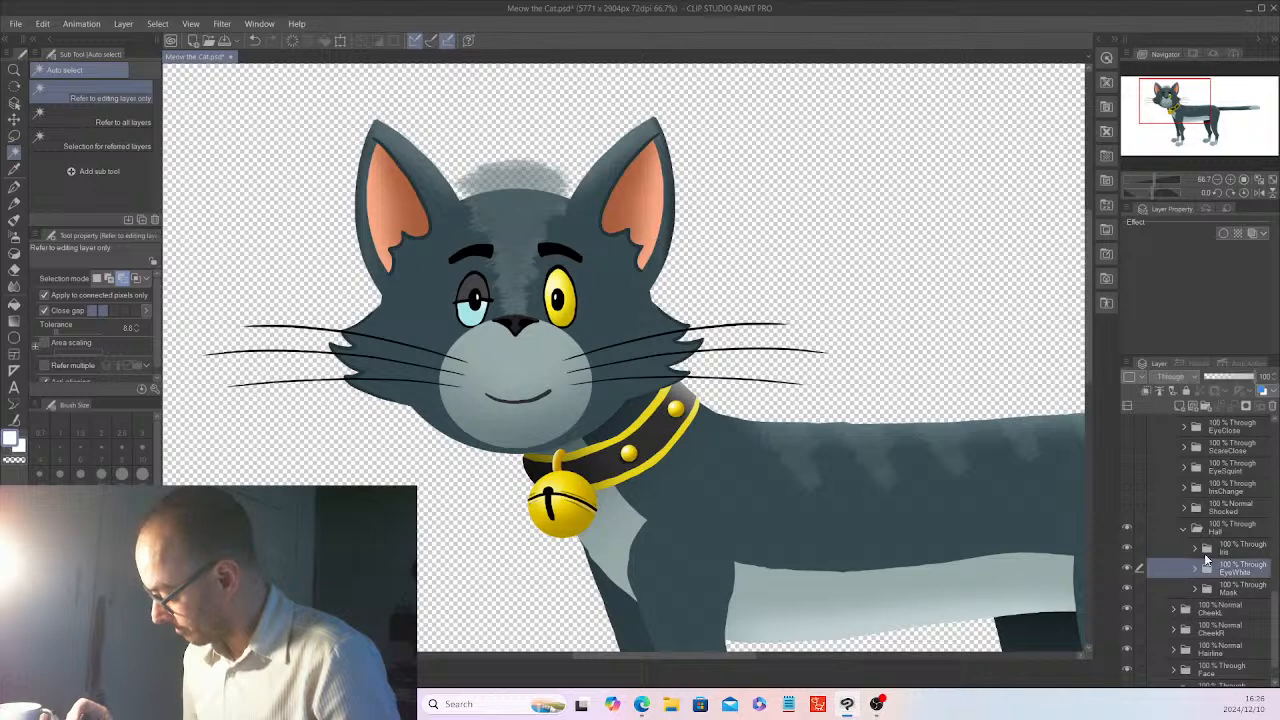
pyautogui.click(1195, 568)
pyautogui.click(46, 28)
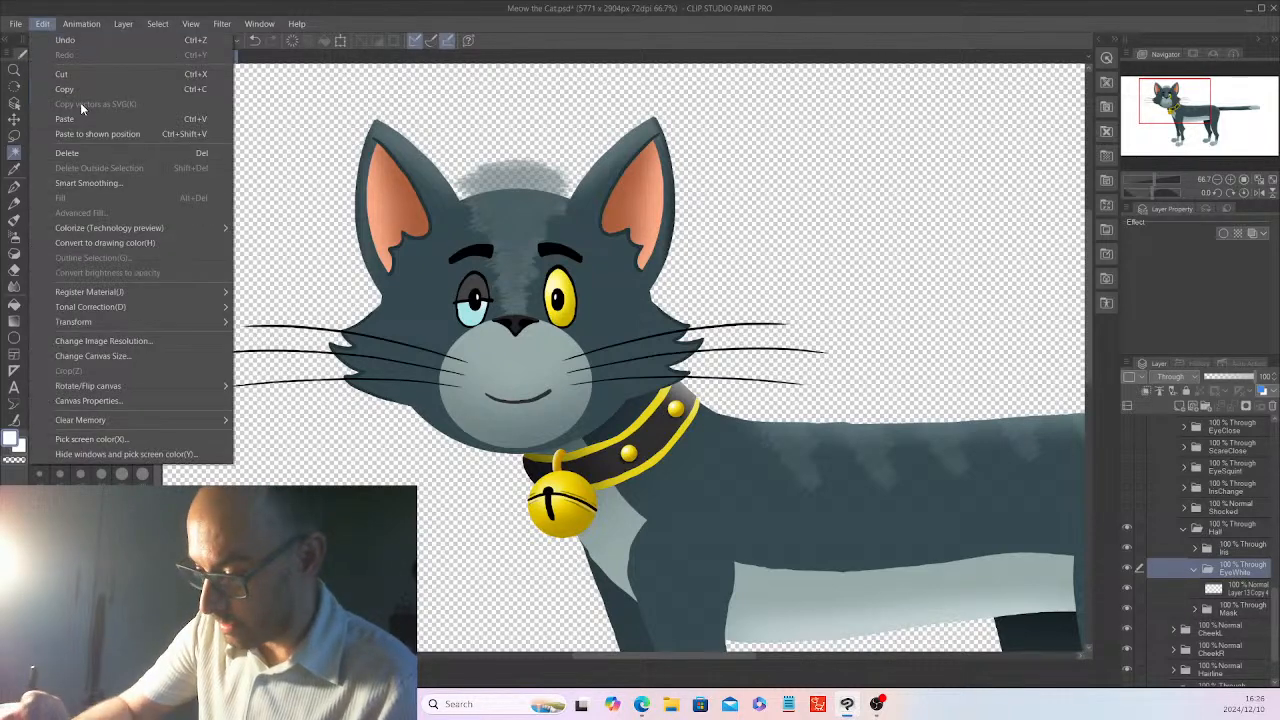
pyautogui.click(80, 117)
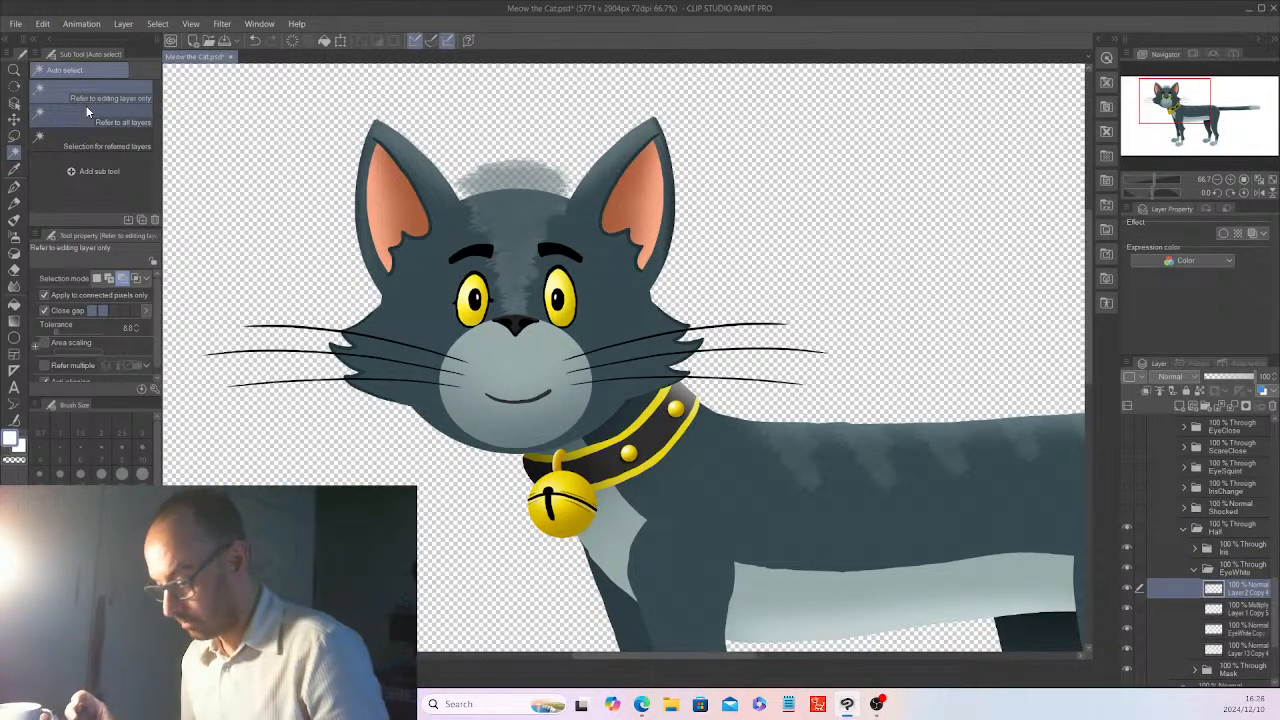
# - Hide the three pasted layers in Half's EyeWhite subfolder and clear the inverted selection made on the old eye-white layer
pyautogui.click(1241, 652)
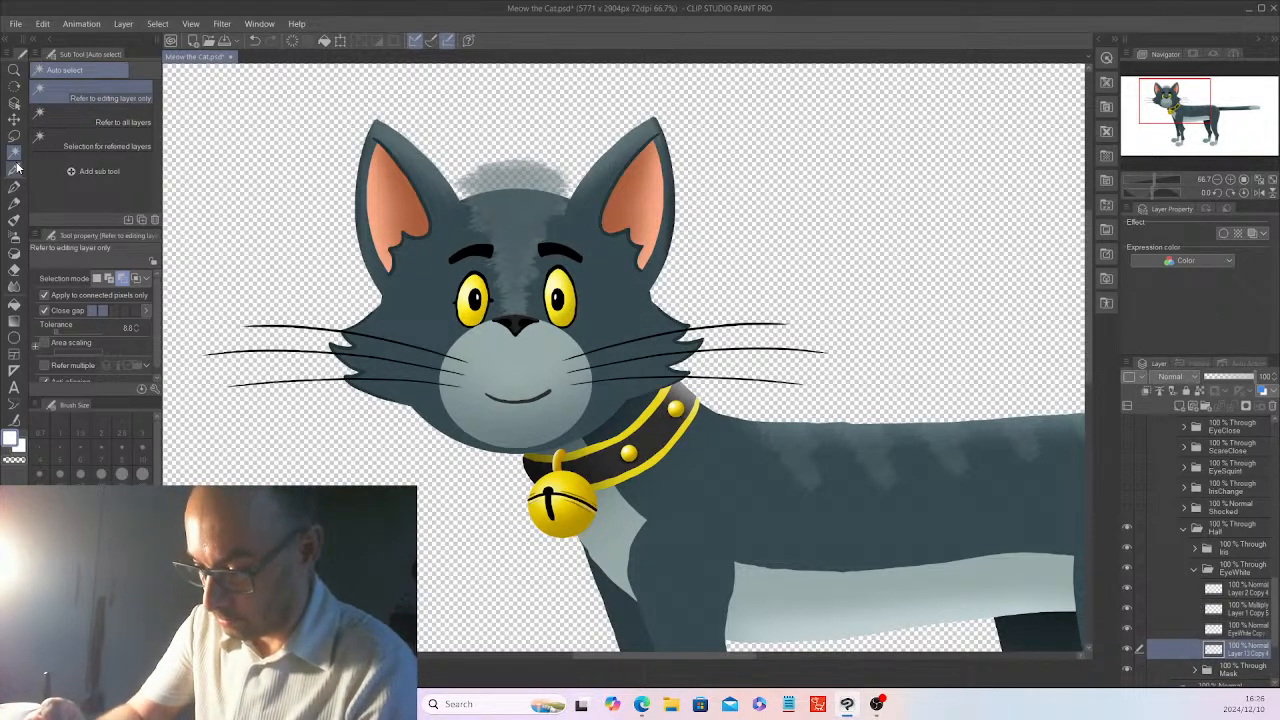
pyautogui.click(471, 302)
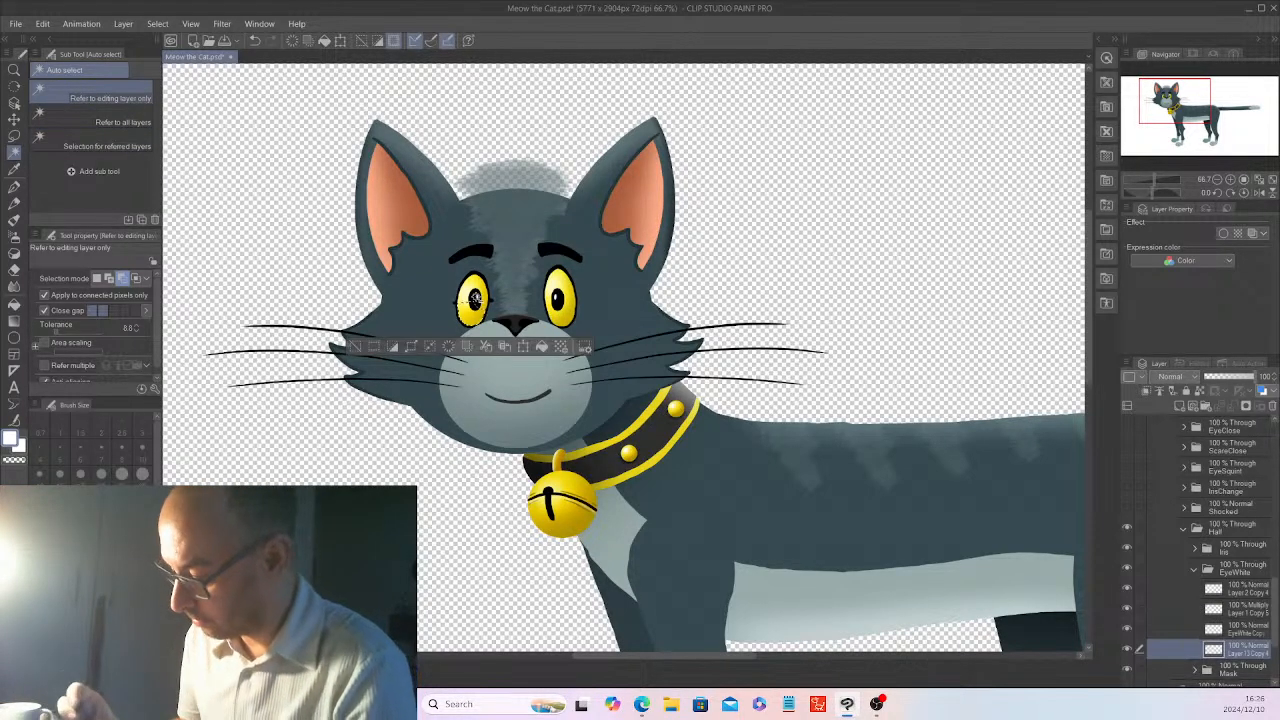
pyautogui.click(395, 345)
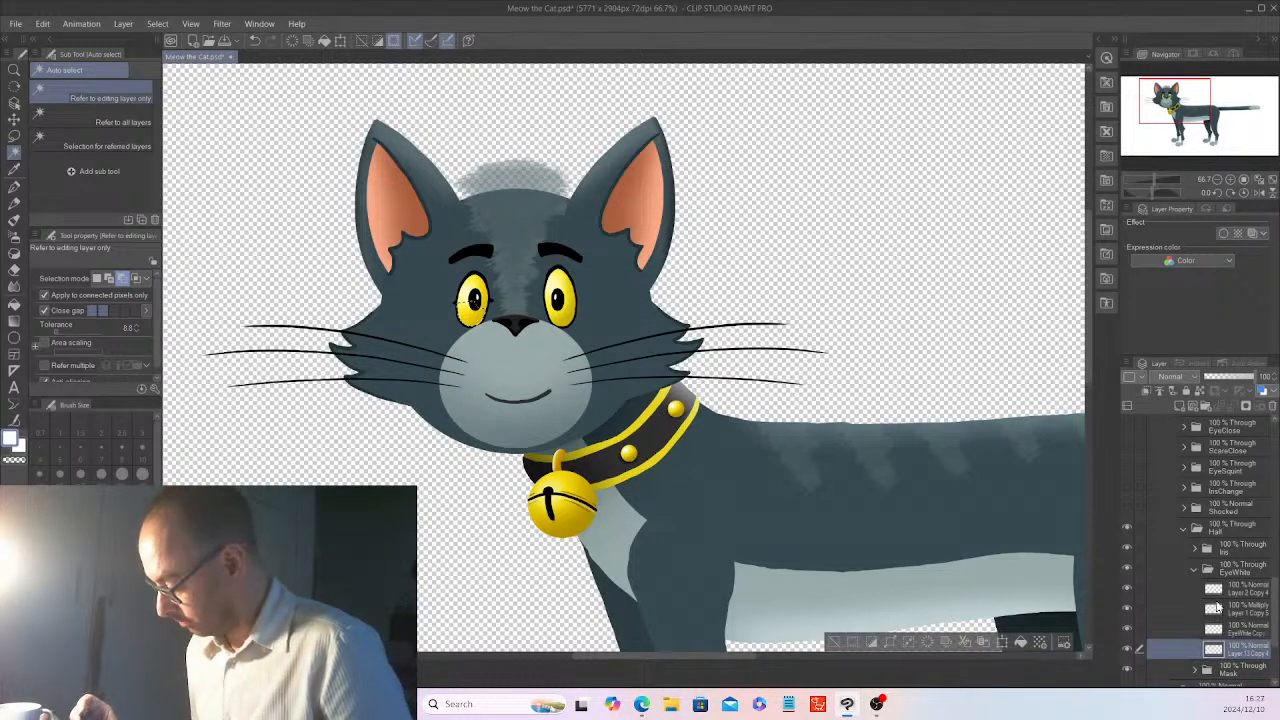
pyautogui.press('Delete')
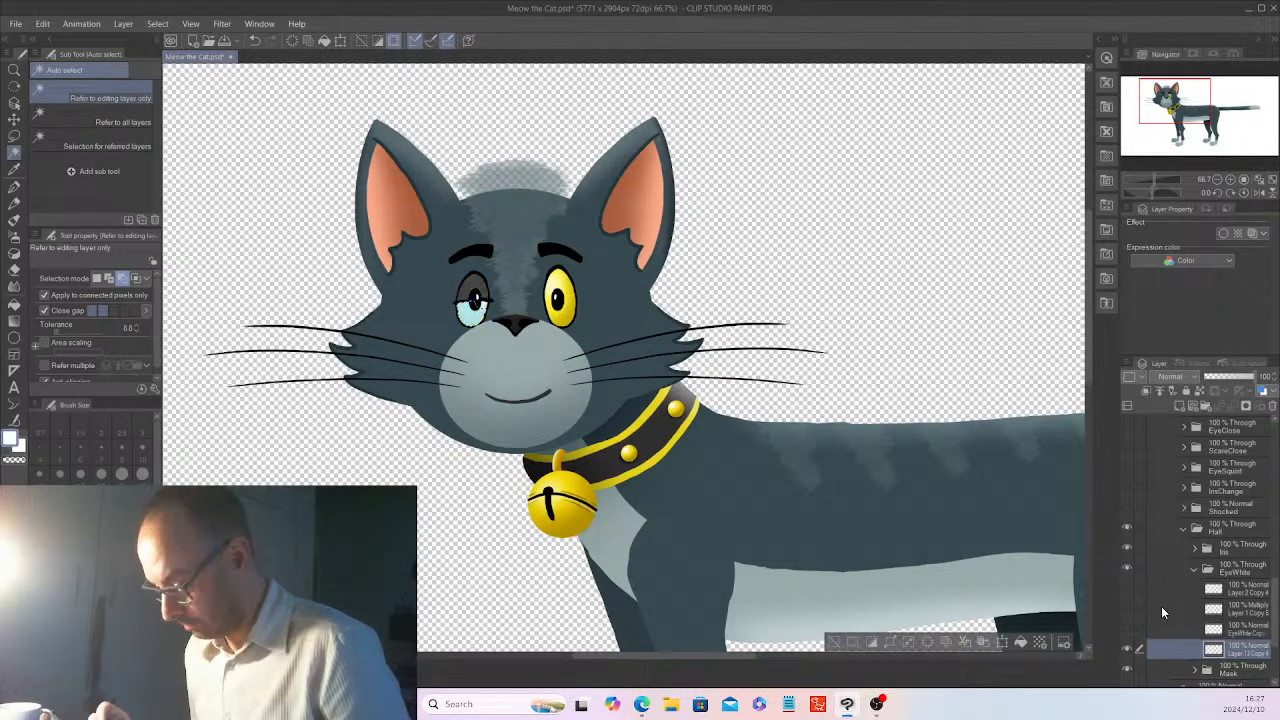
pyautogui.click(838, 645)
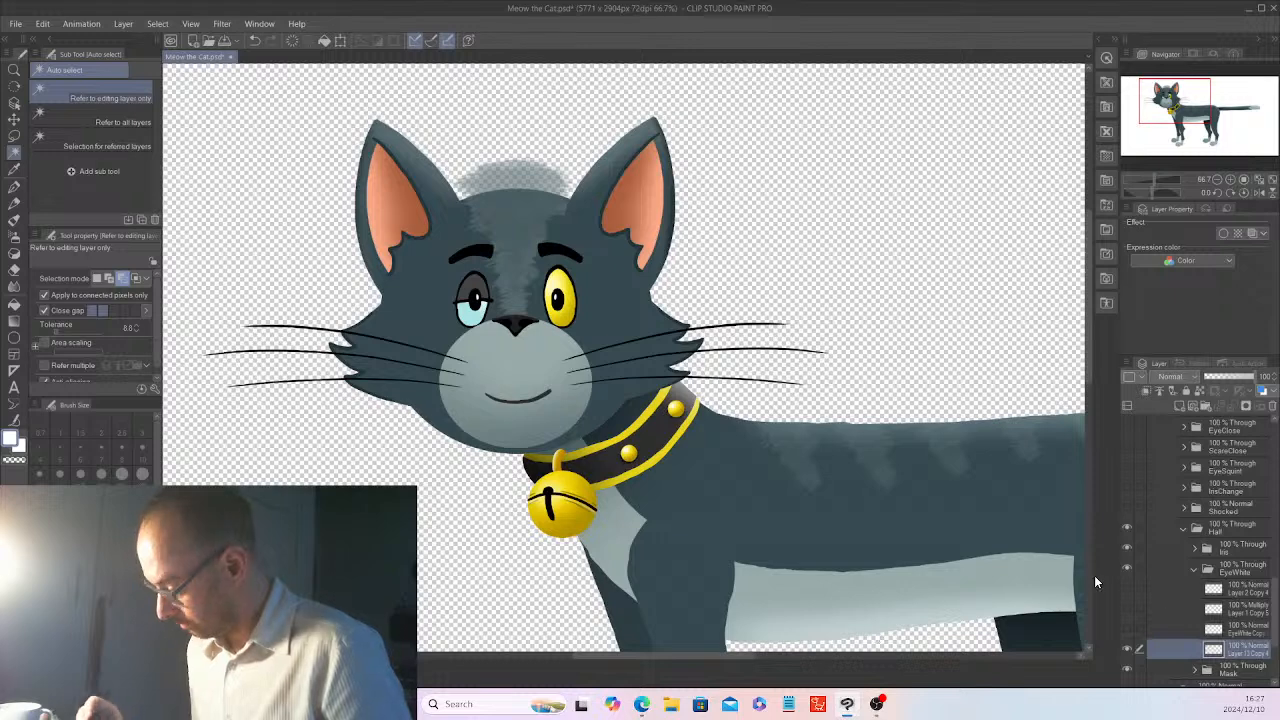
# - Auto-select the light blue lower part of the half-closed eye on both sides of the pupil, and invert the selection
pyautogui.click(477, 300)
pyautogui.scroll(4, 477, 300)
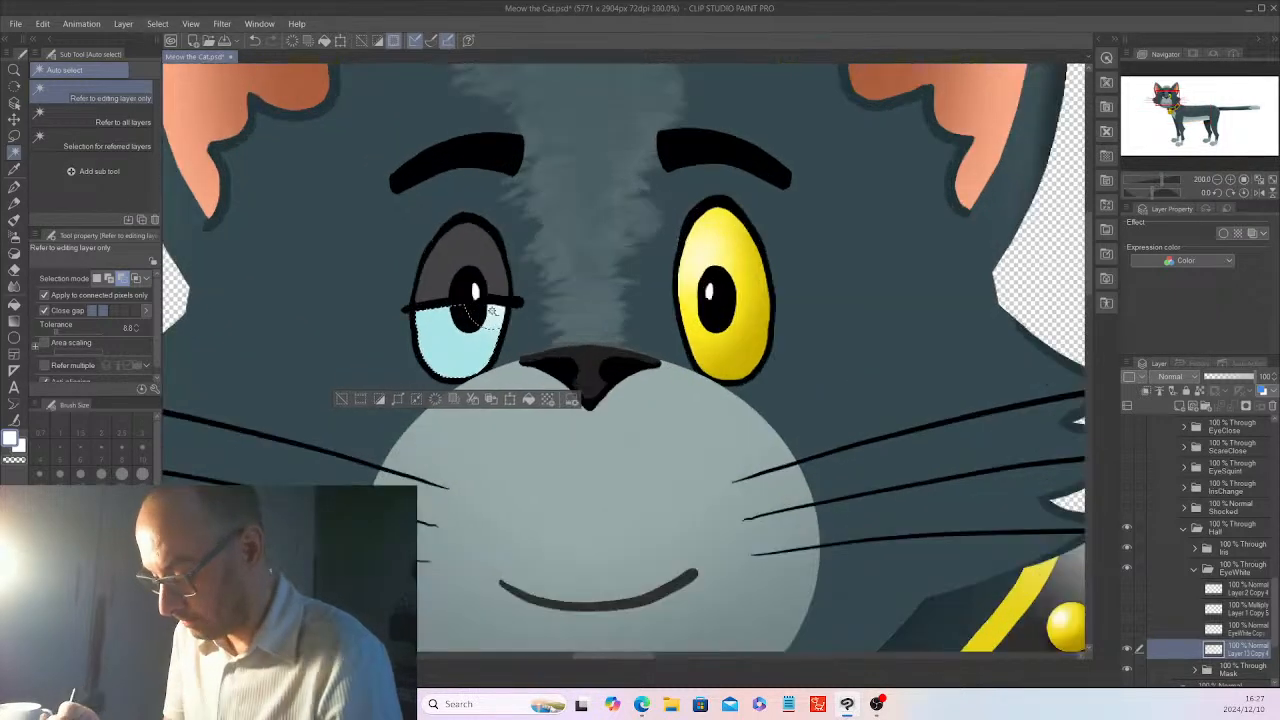
pyautogui.click(496, 313)
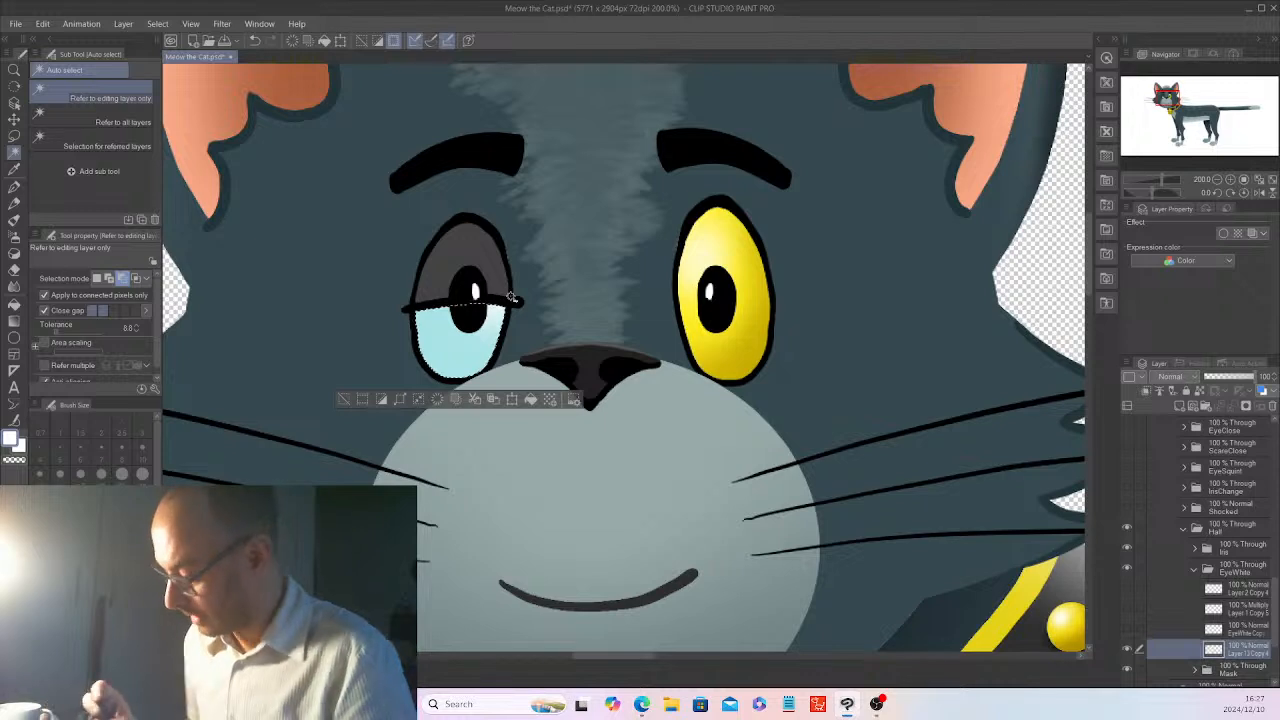
pyautogui.click(398, 405)
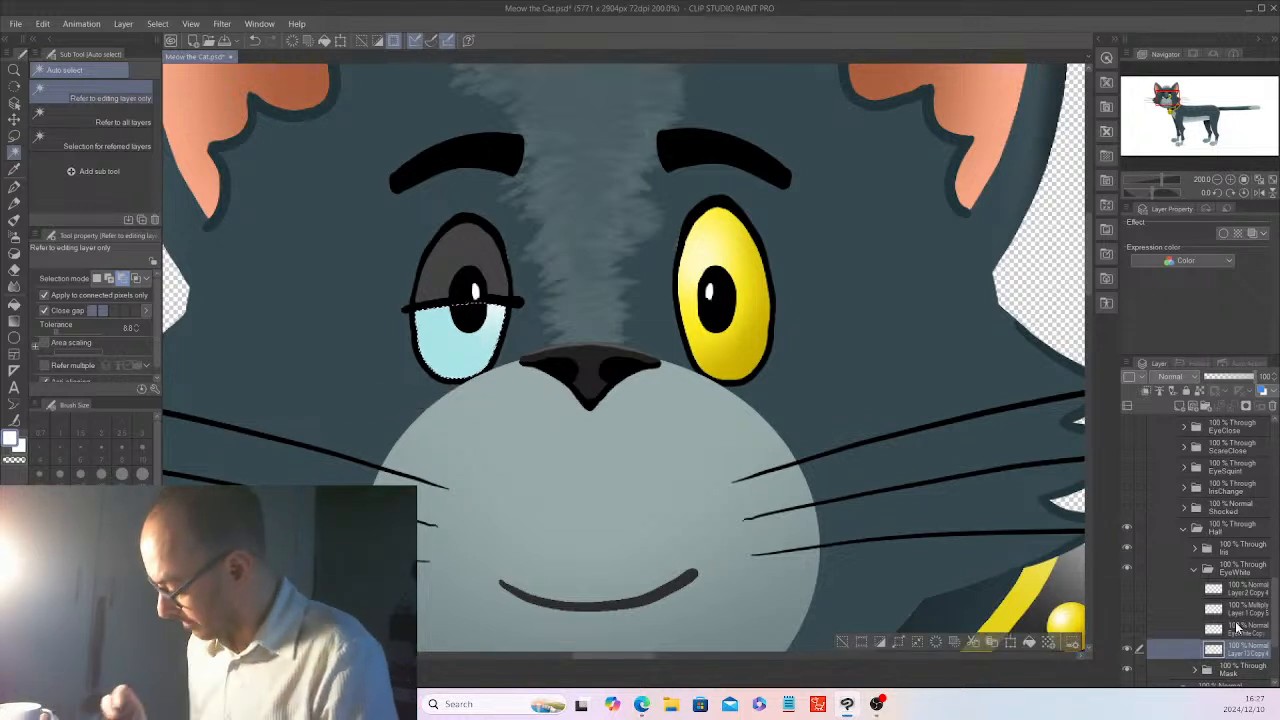
# - Show the three copied layers in Half's EyeWhite subfolder, clear the inverted selection from each, and deselect
pyautogui.press('Delete')
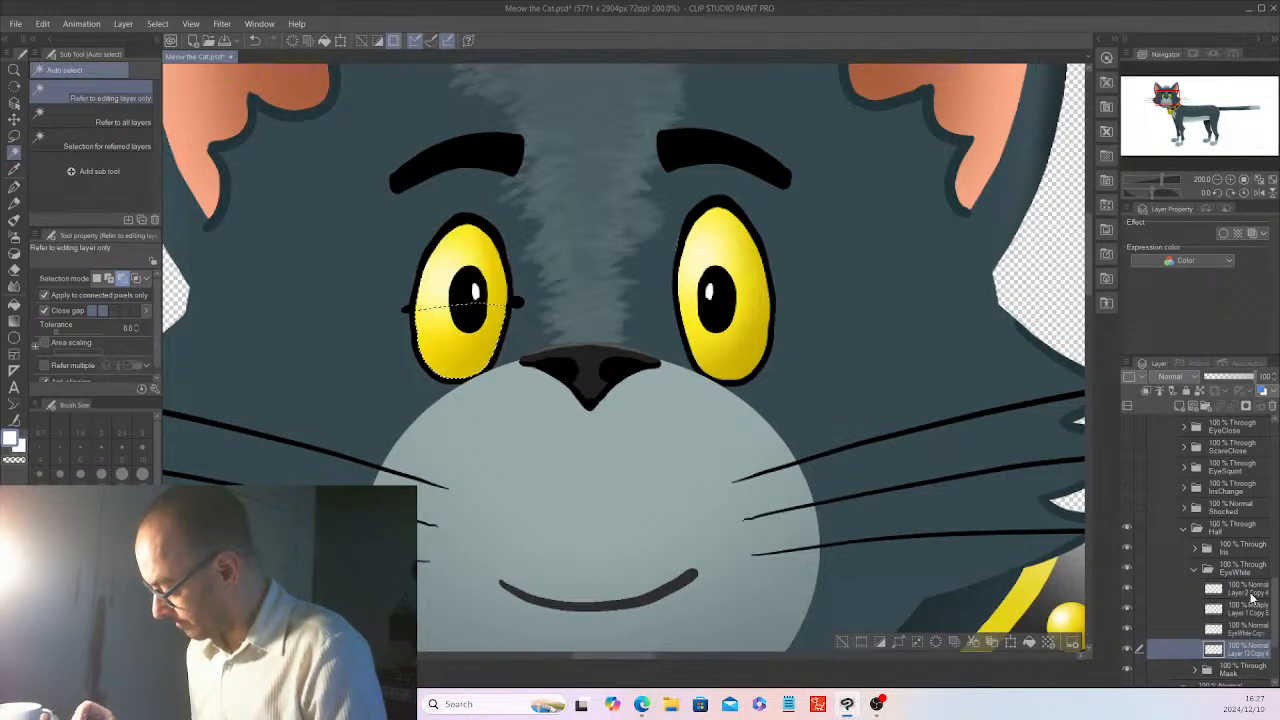
pyautogui.click(1203, 583)
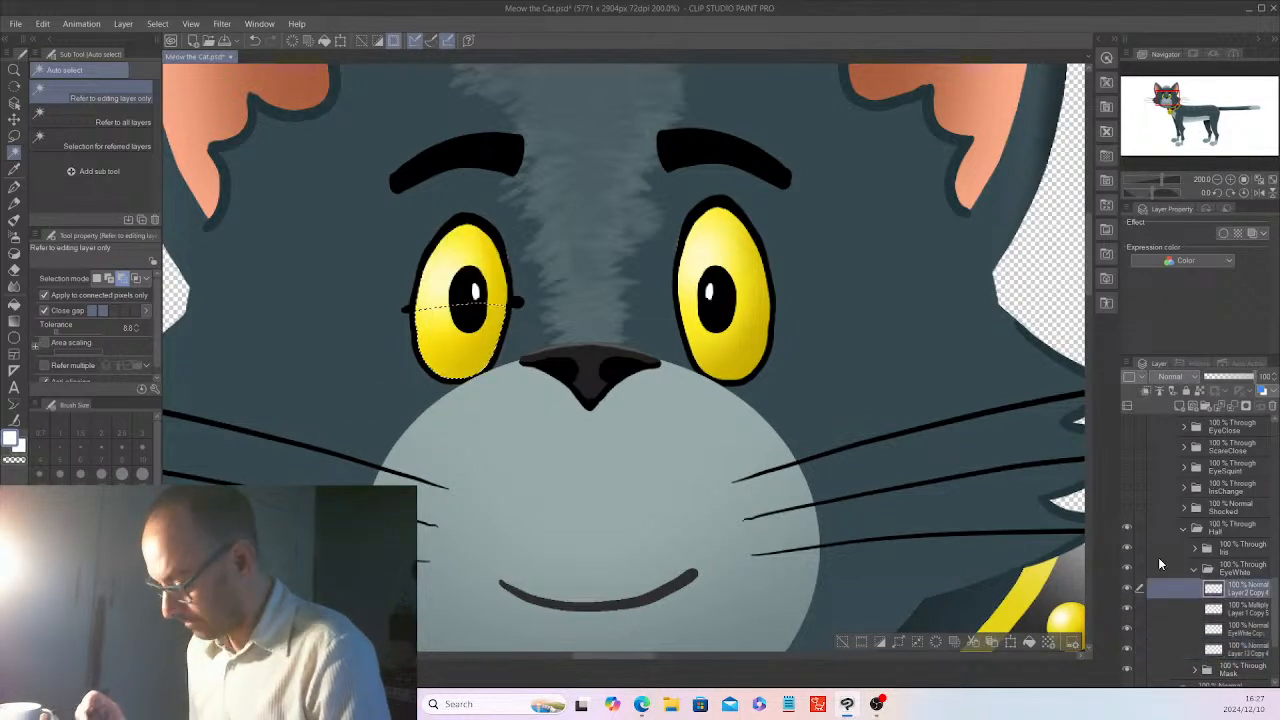
pyautogui.click(936, 643)
pyautogui.click(1242, 613)
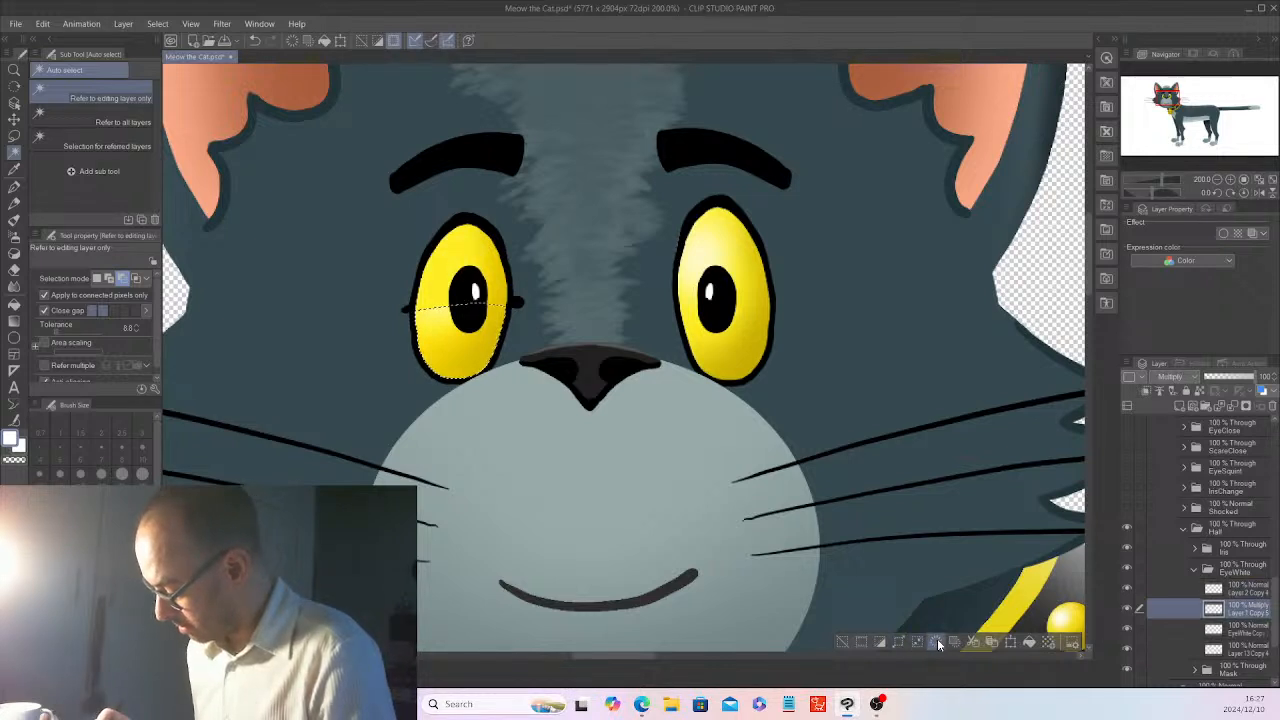
pyautogui.click(1240, 628)
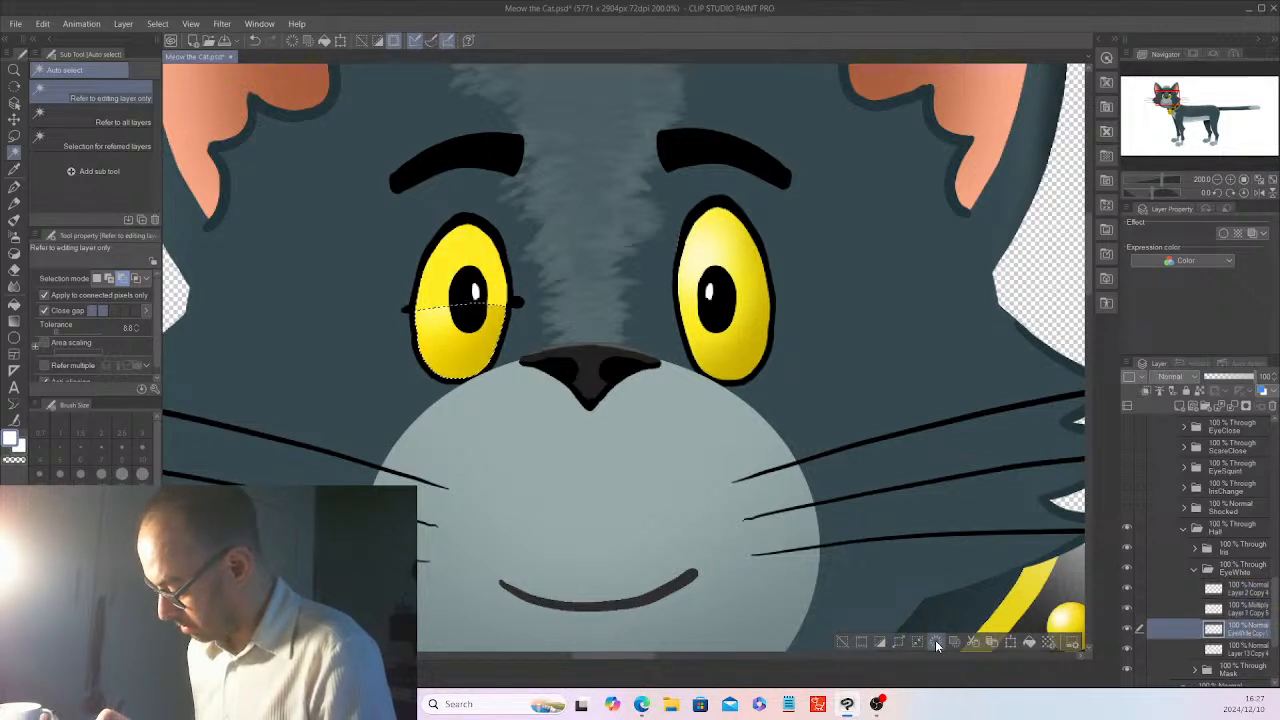
pyautogui.click(936, 643)
pyautogui.click(843, 643)
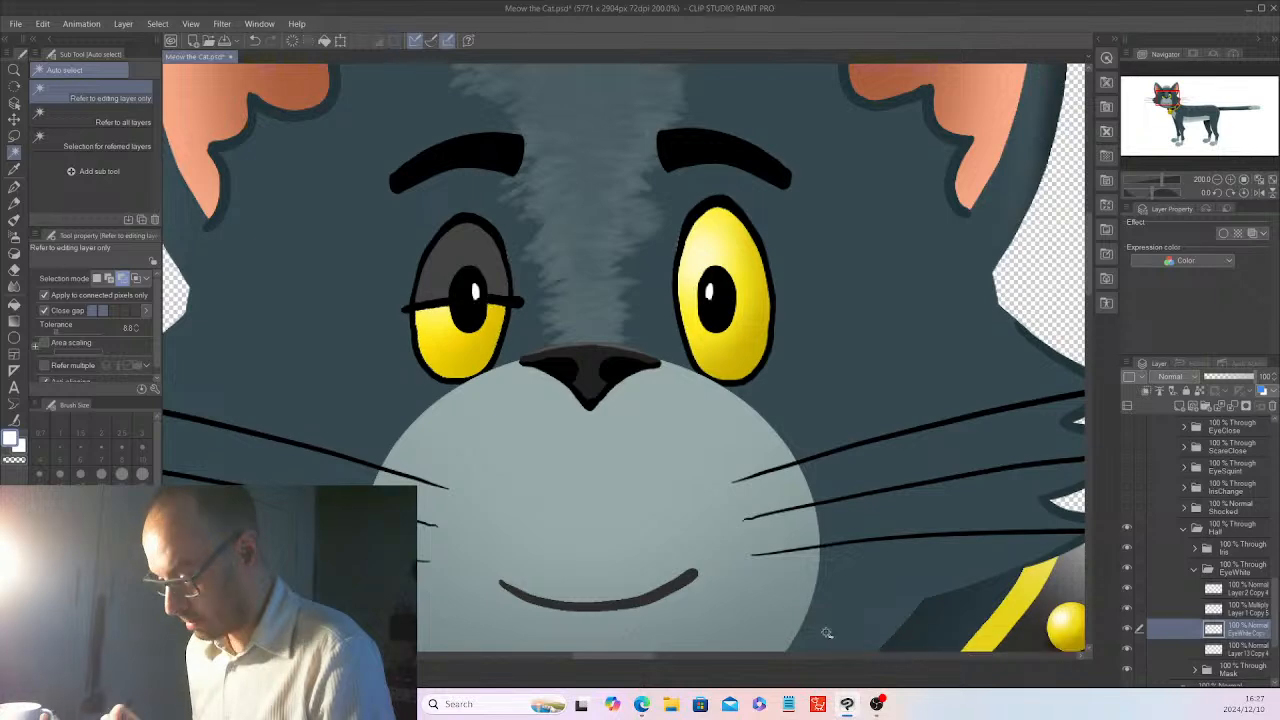
pyautogui.scroll(-4, 828, 630)
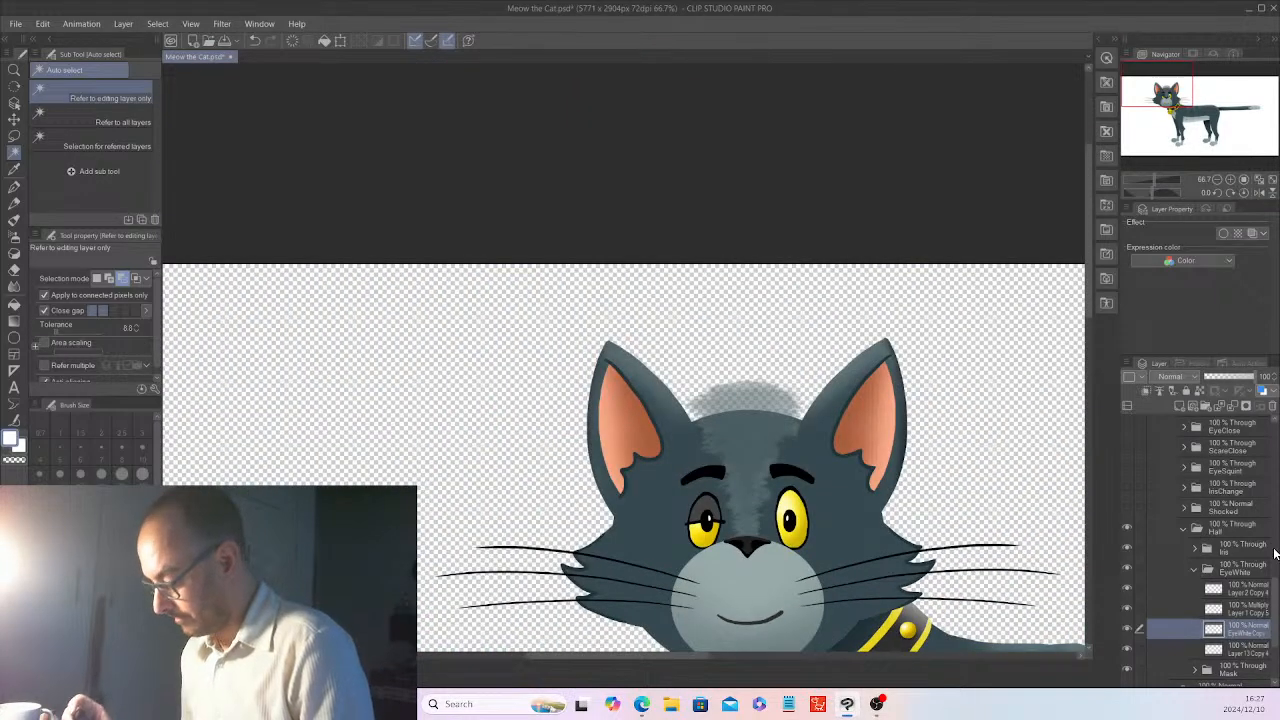
# - Collapse Half's EyeWhite subfolder and show LeftEye's Half expression instead of Normal to check both half-closed eyes together
pyautogui.click(1195, 569)
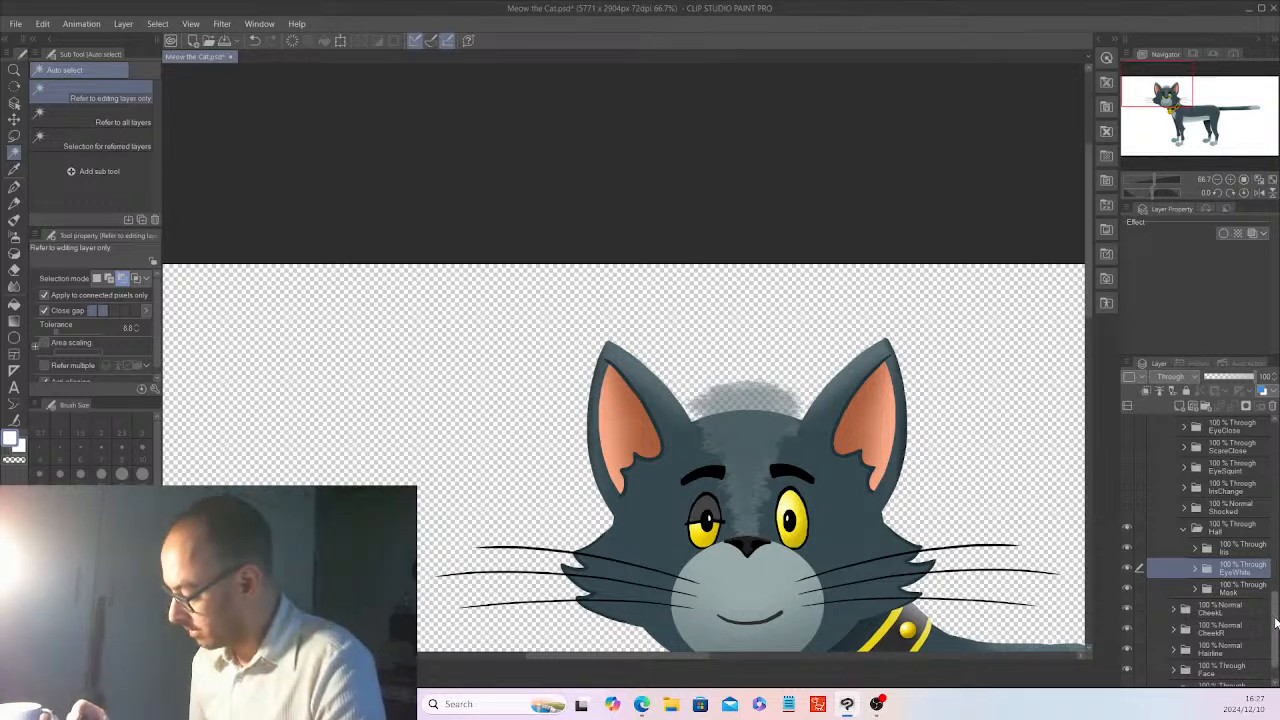
pyautogui.scroll(10, 1275, 622)
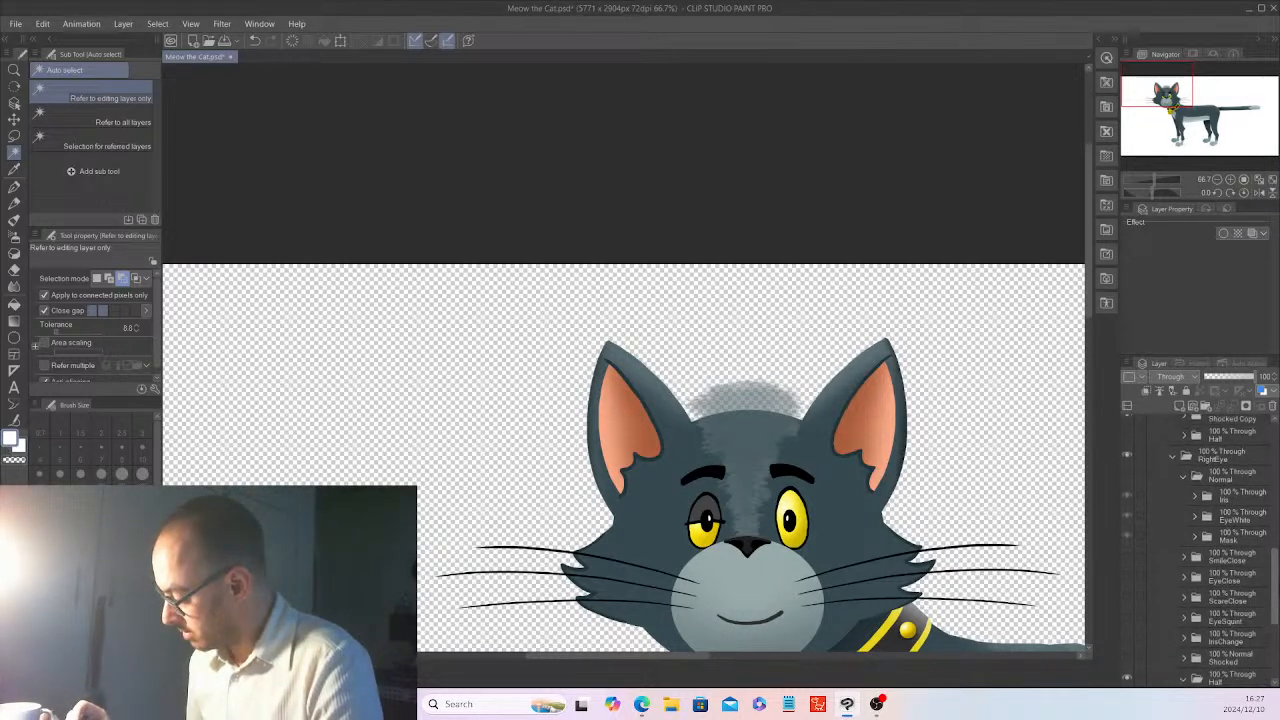
pyautogui.scroll(3, 1220, 550)
pyautogui.click(1128, 485)
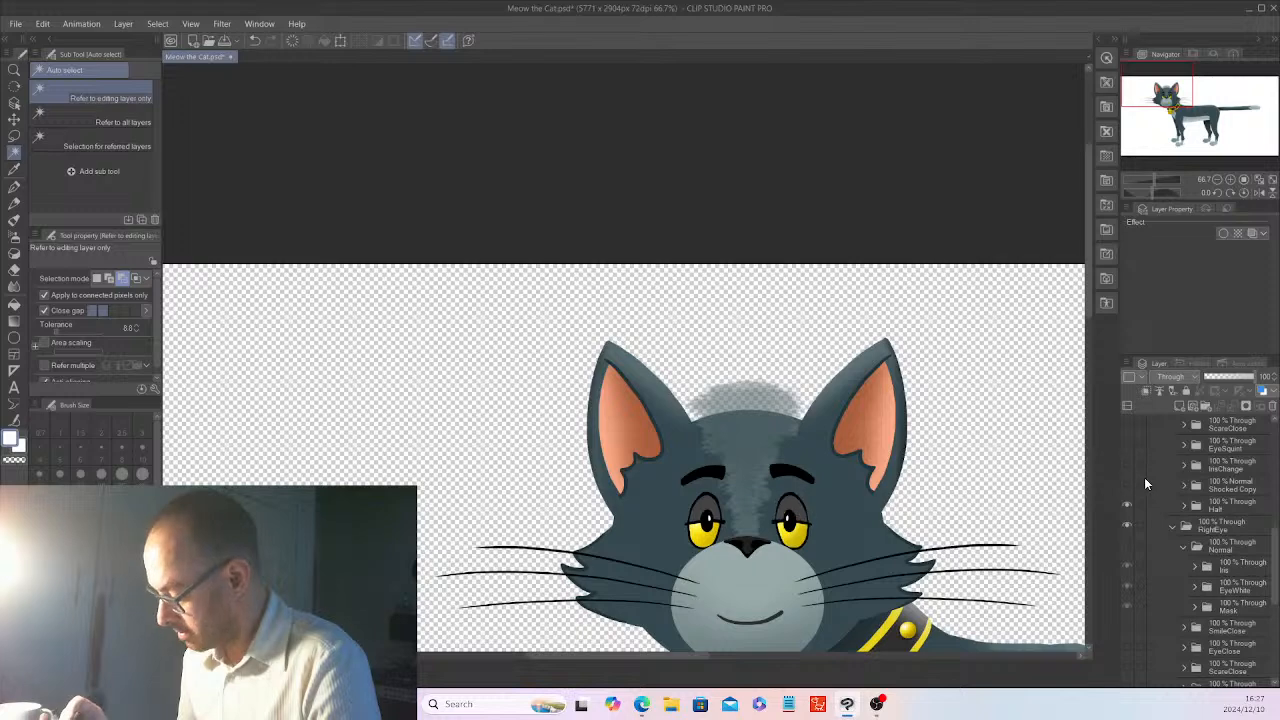
pyautogui.hotkey('ctrl', '-')
pyautogui.hotkey('ctrl', '-')
pyautogui.hotkey('ctrl', '-')
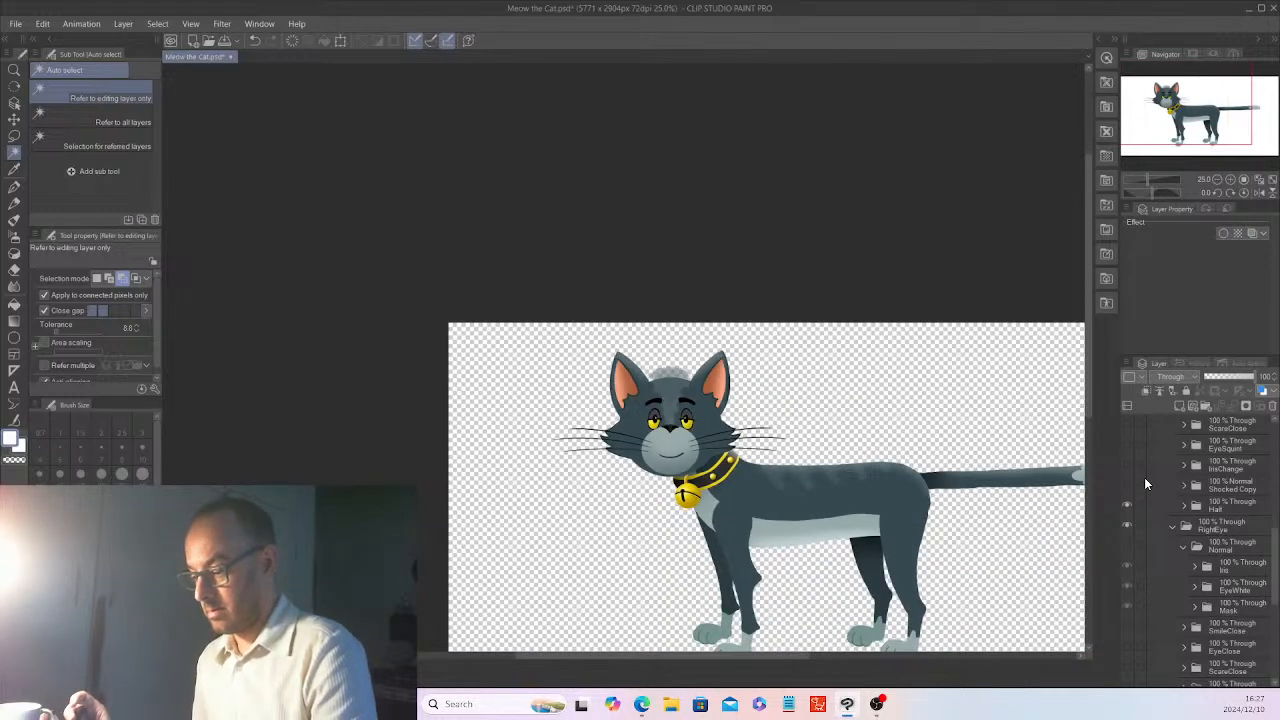
pyautogui.hotkey('ctrl', '+')
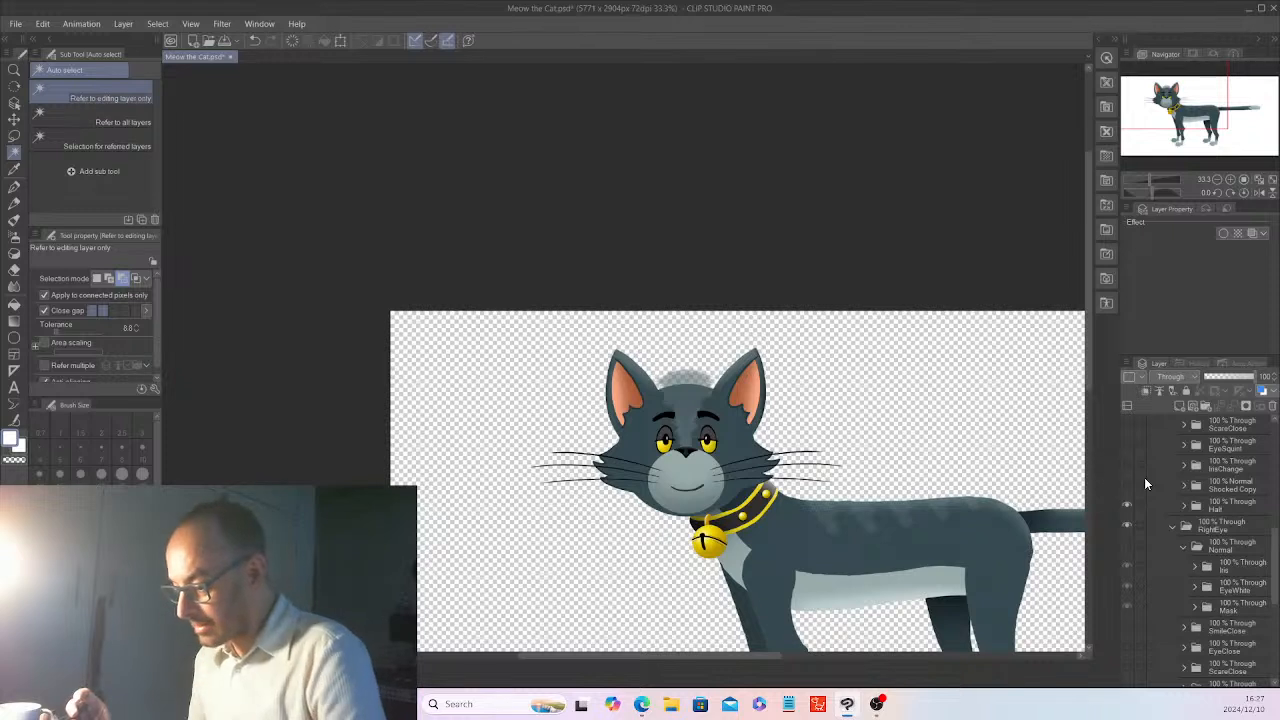
# - Show RightEye's Normal folder instead of Half, and collapse both subfolders and the RightEye folder
pyautogui.click(1184, 546)
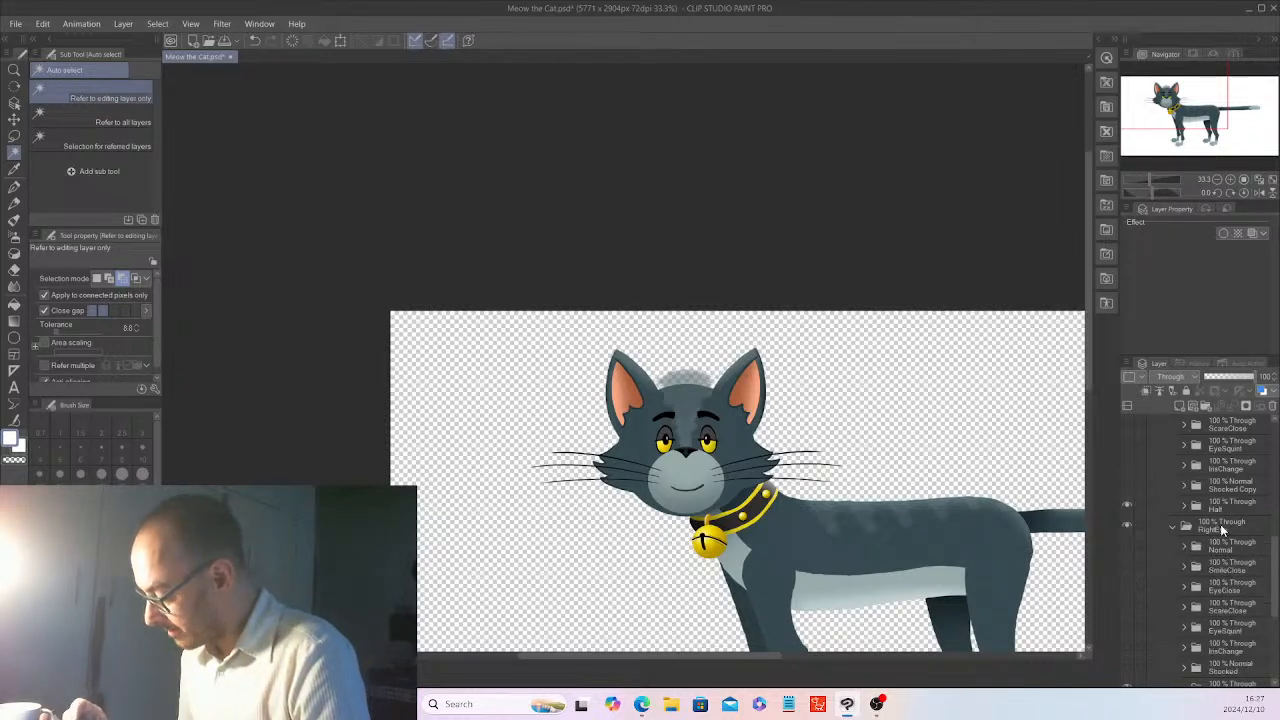
pyautogui.click(1127, 545)
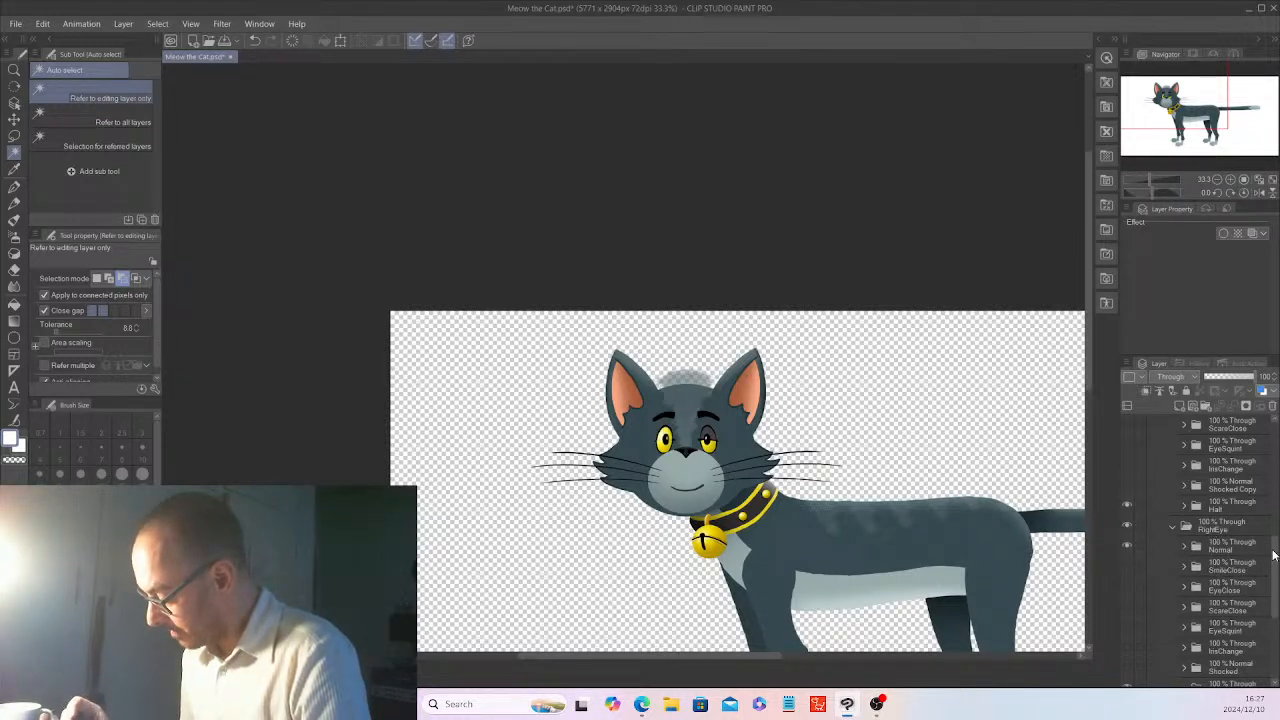
pyautogui.moveTo(1275, 568); pyautogui.dragTo(1275, 596)
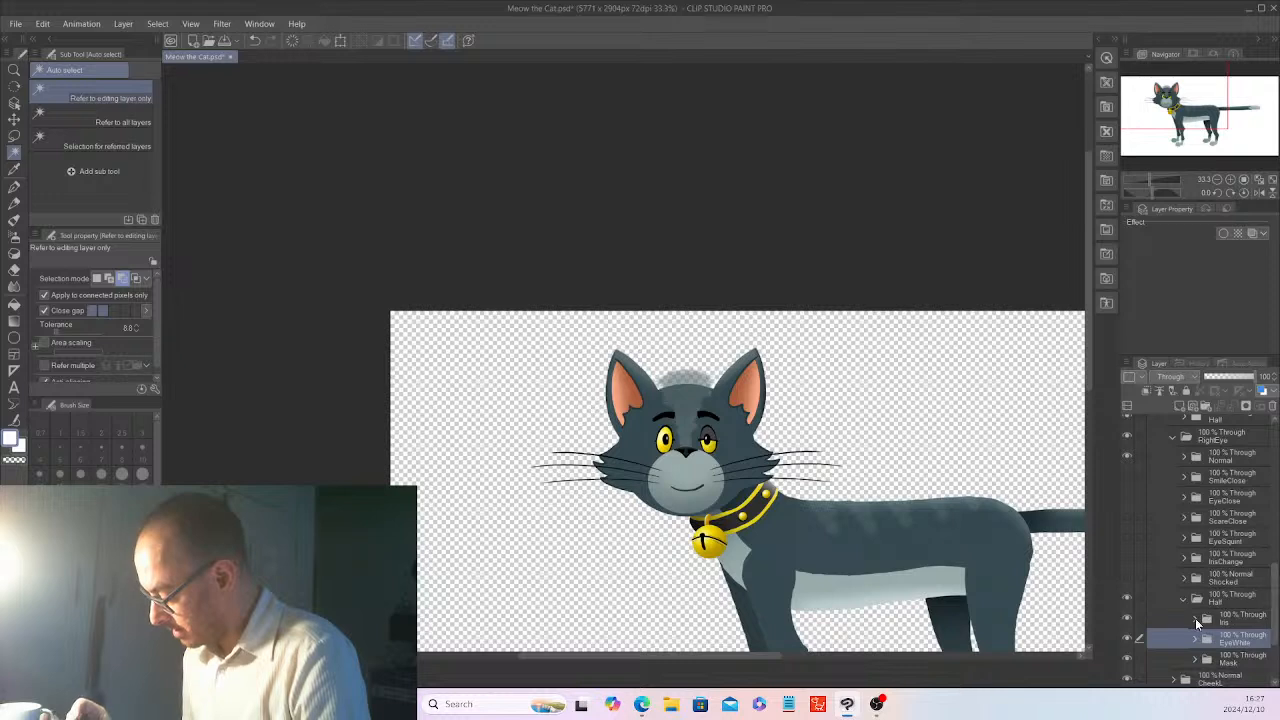
pyautogui.click(1127, 598)
pyautogui.click(1183, 598)
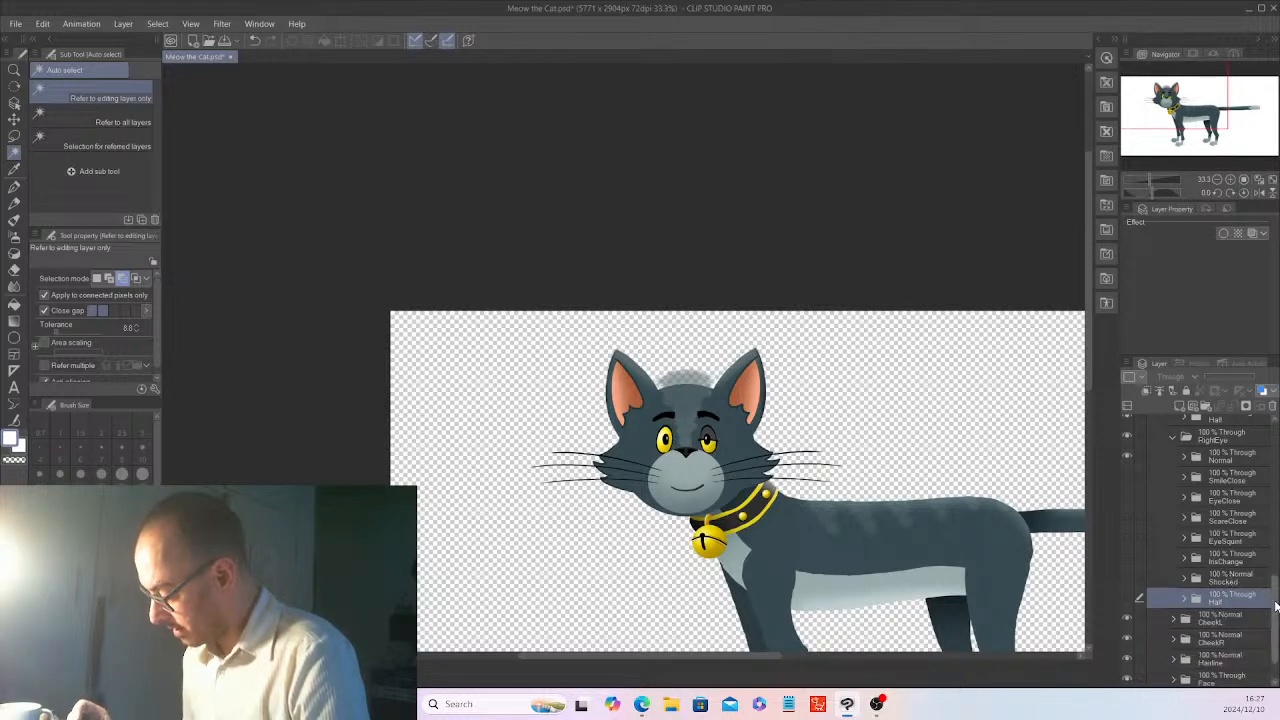
pyautogui.moveTo(1275, 606); pyautogui.dragTo(1275, 598)
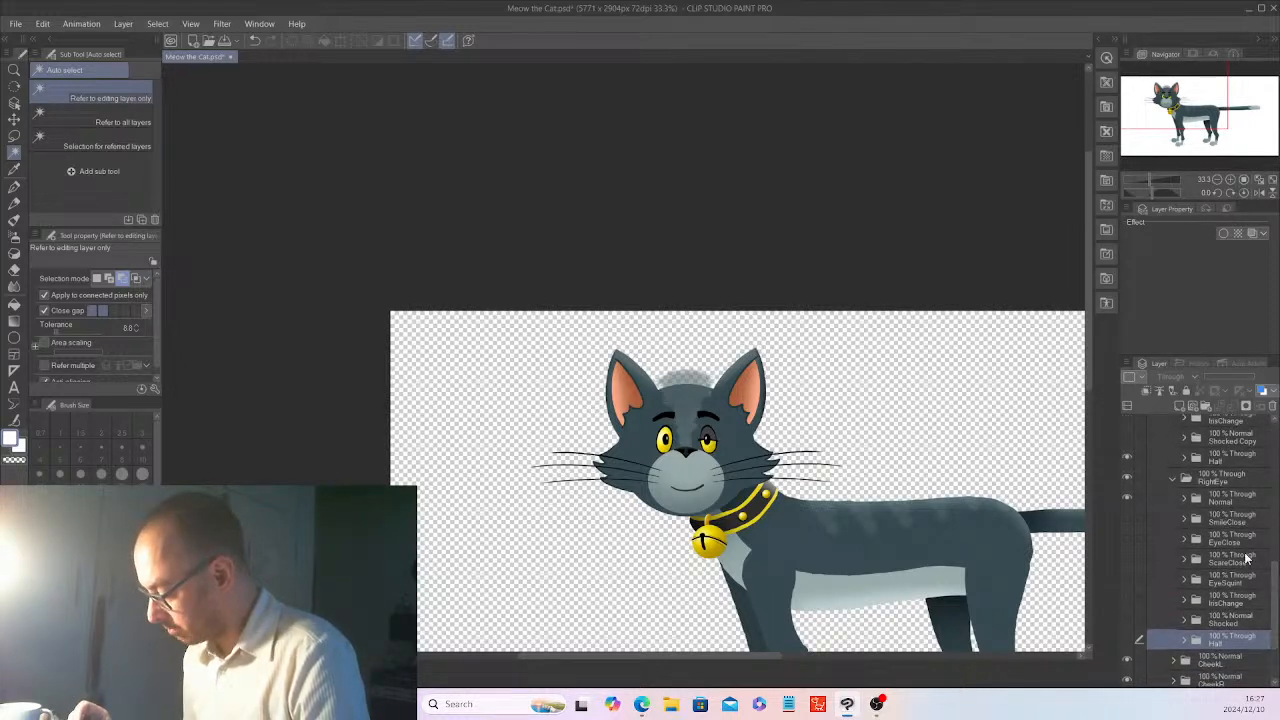
pyautogui.click(1175, 481)
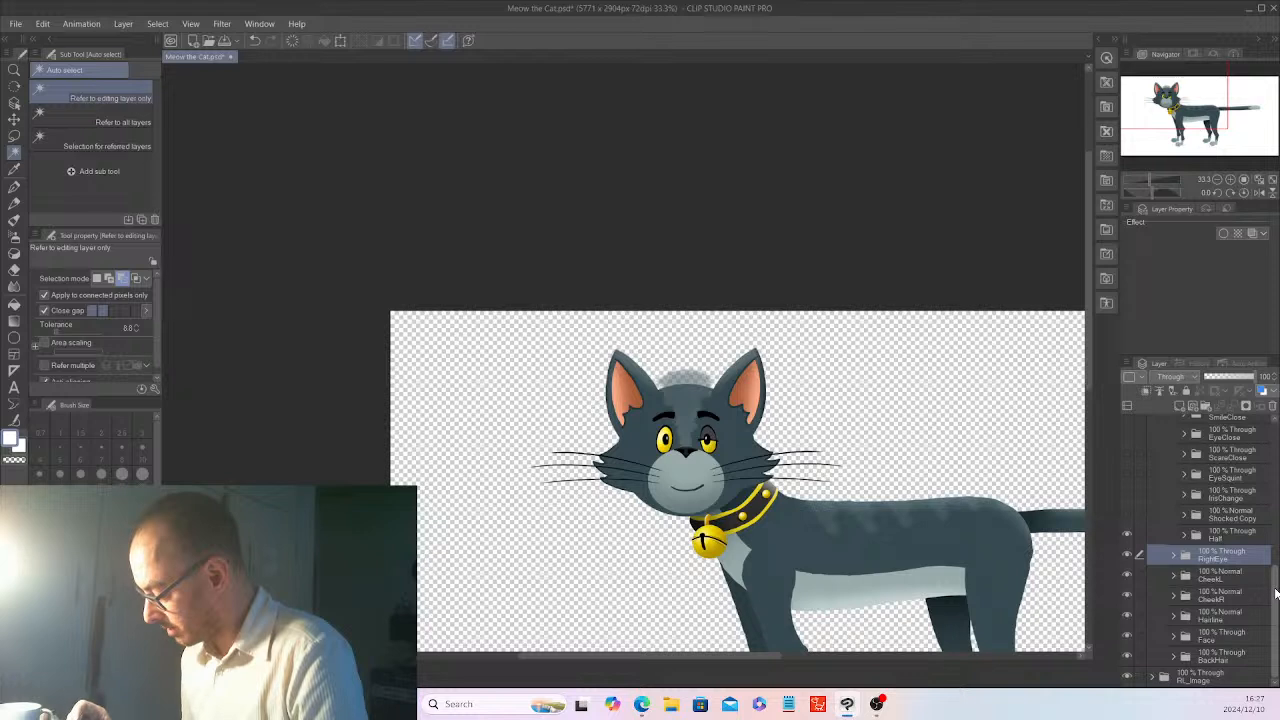
# - Hide LeftEye's Half expression, leaving Normal shown, and collapse the LeftEye folder
pyautogui.moveTo(1275, 593); pyautogui.dragTo(1275, 543)
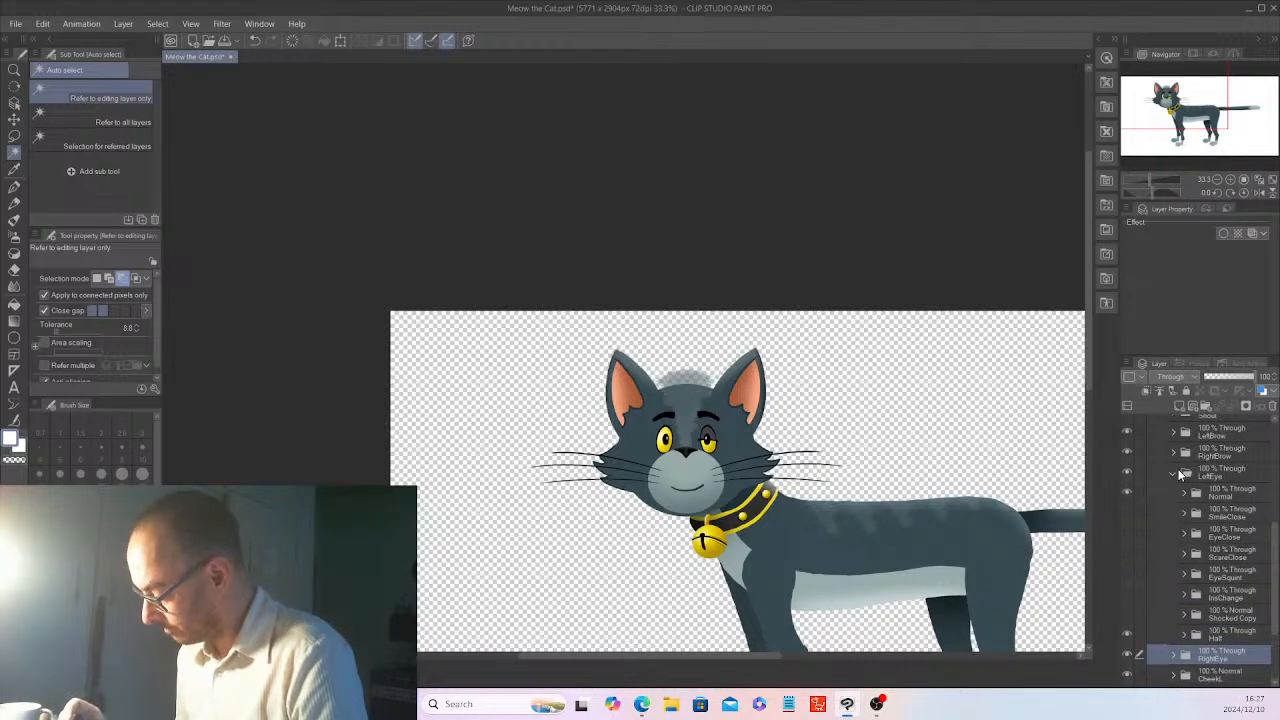
pyautogui.click(1173, 472)
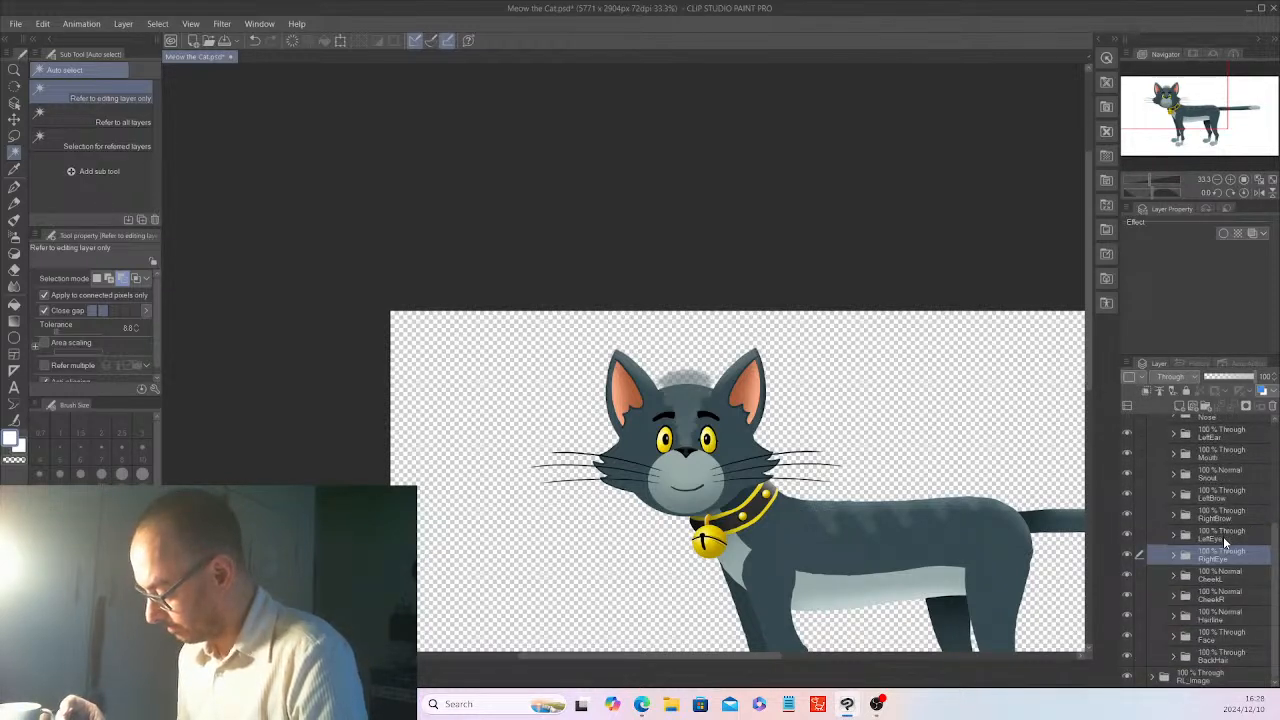
pyautogui.click(1175, 536)
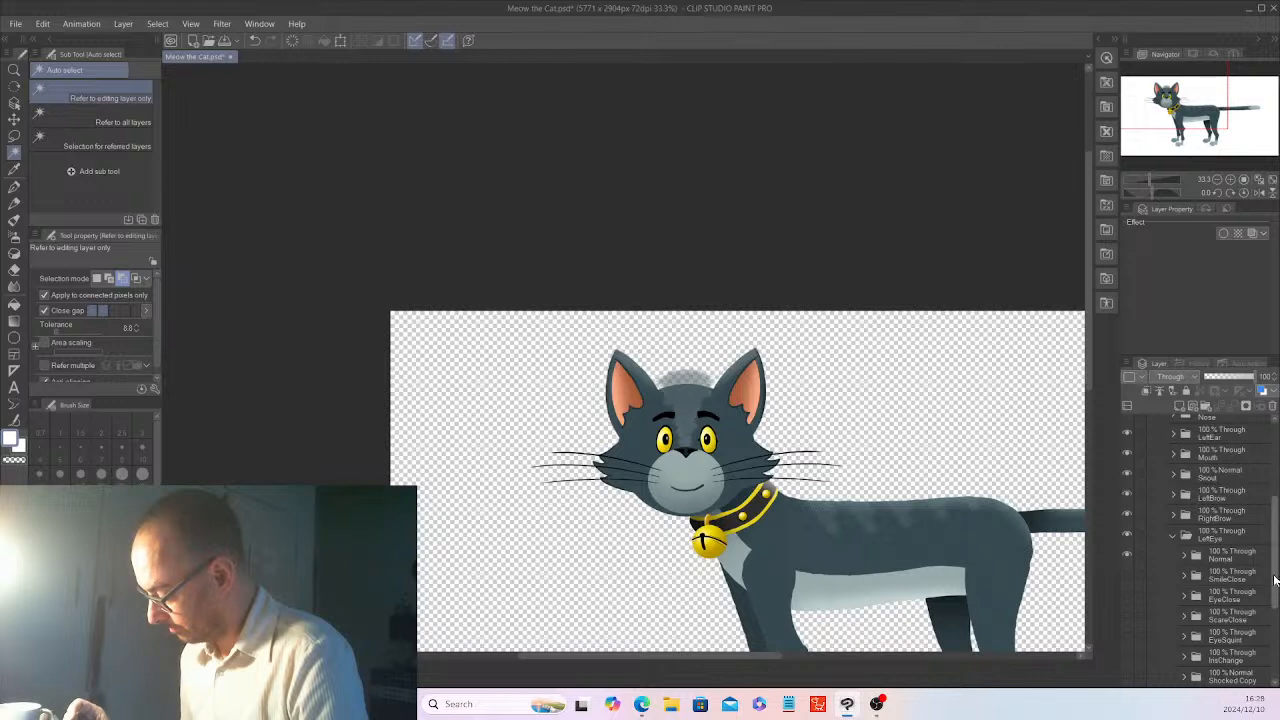
pyautogui.moveTo(1276, 568); pyautogui.dragTo(1275, 591)
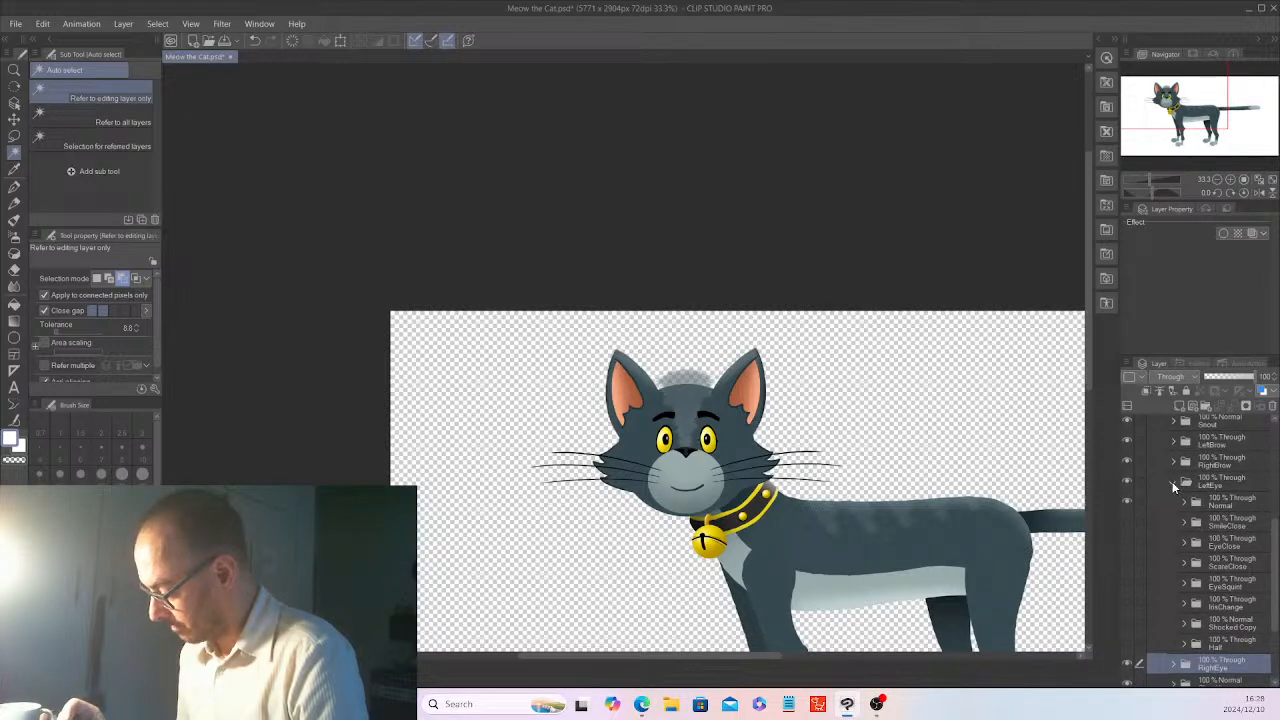
pyautogui.click(1173, 482)
# - Check the WhiskersL and WhiskersR folders' contents and merge the five layers inside the RightEar folder, collapsing it again
pyautogui.moveTo(1275, 570); pyautogui.dragTo(1275, 474)
pyautogui.click(1174, 497)
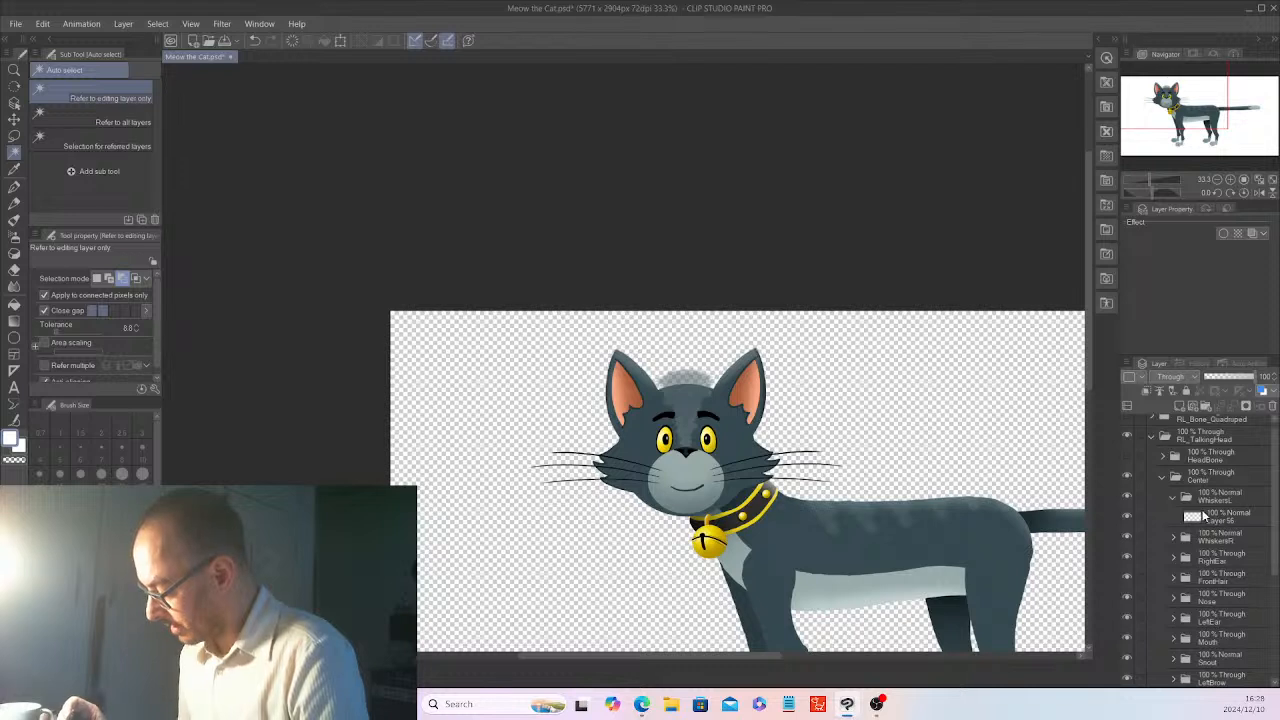
pyautogui.click(1173, 497)
pyautogui.click(1173, 517)
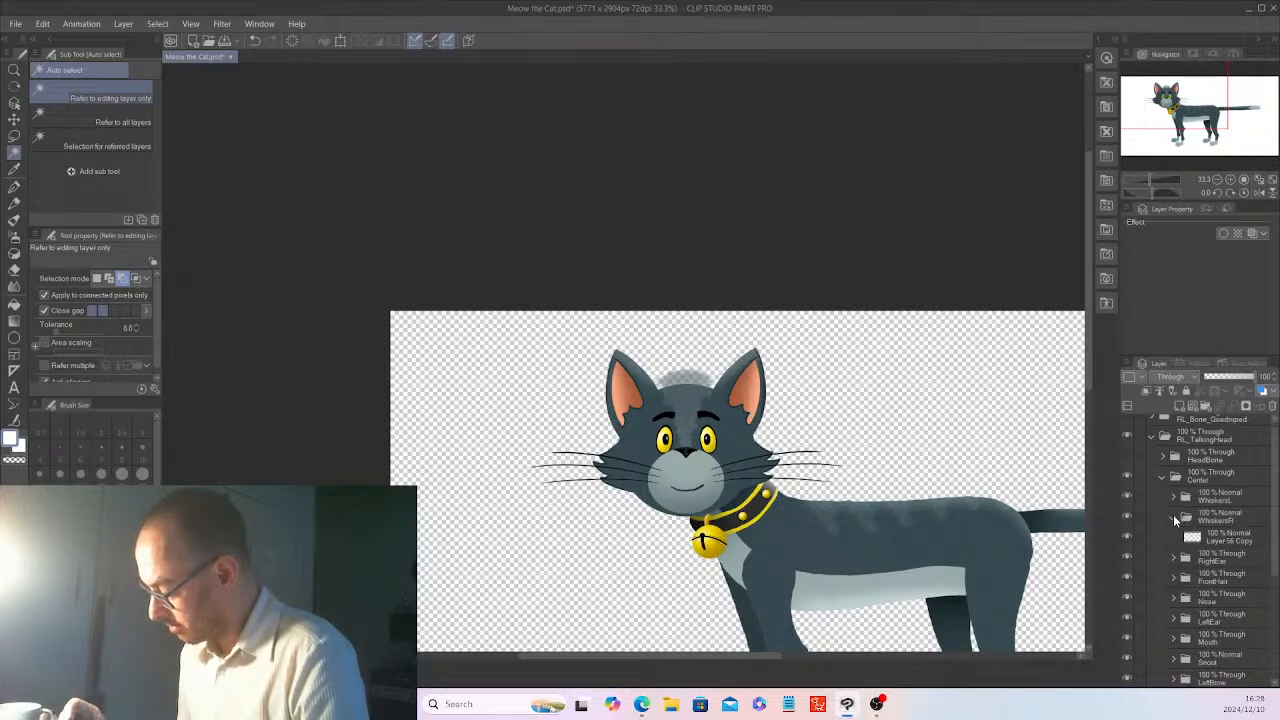
pyautogui.click(1175, 518)
pyautogui.click(1174, 537)
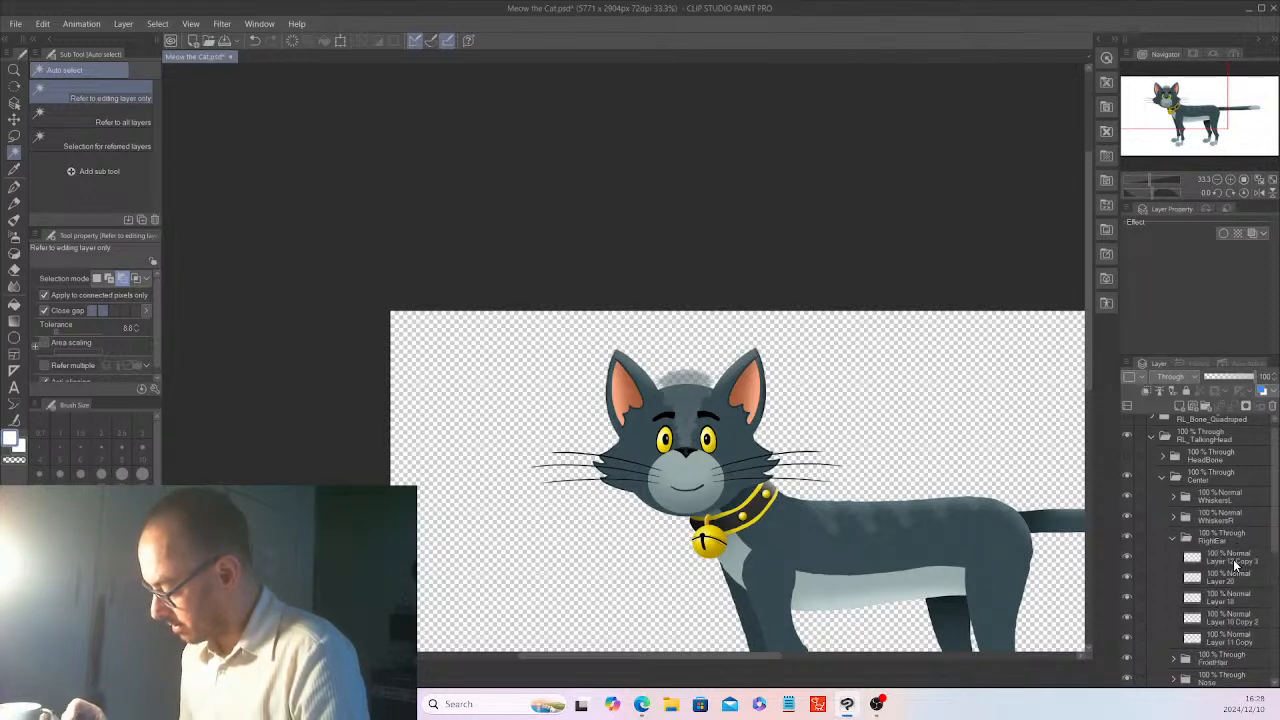
pyautogui.click(1236, 558)
pyautogui.click(1236, 643)
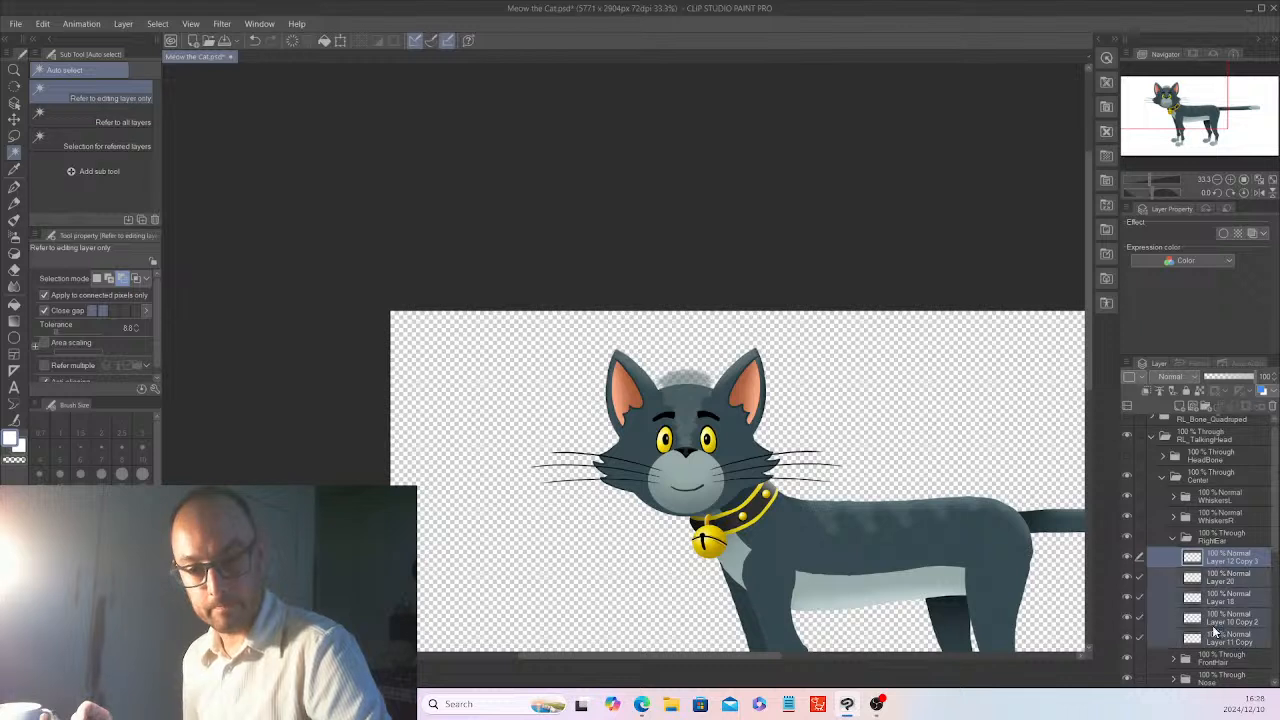
pyautogui.rightClick(1234, 641)
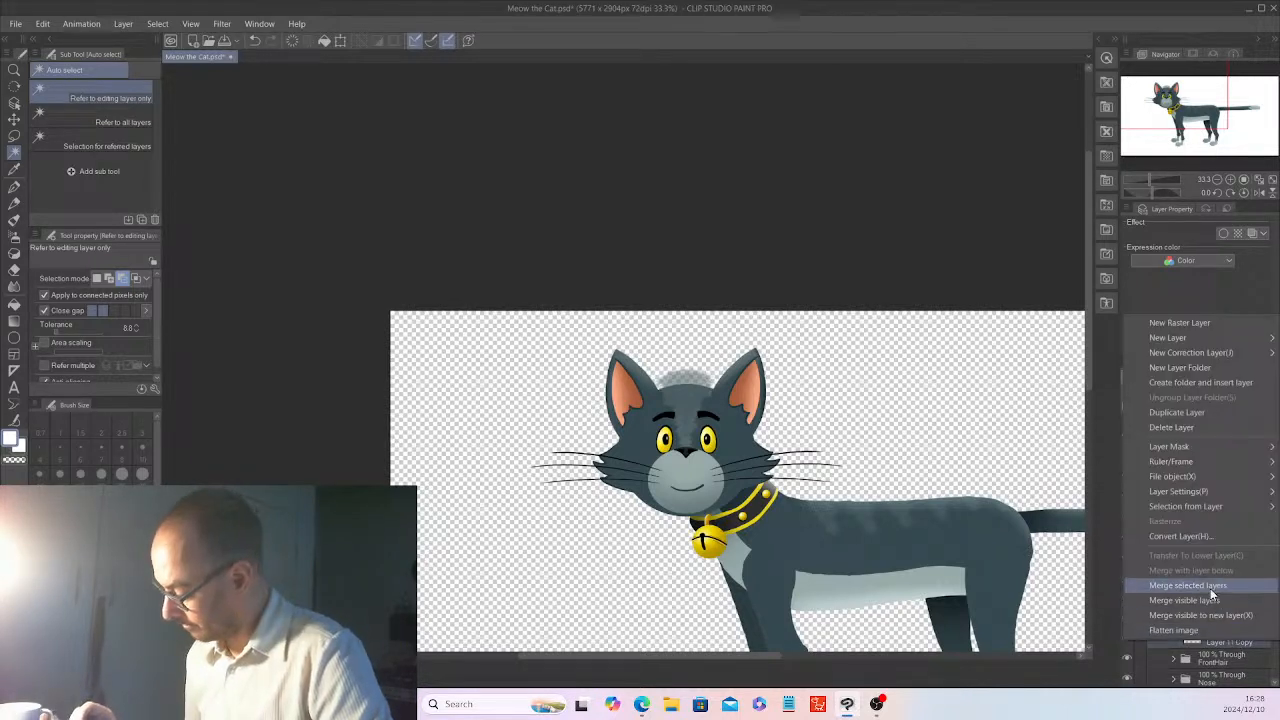
pyautogui.click(1200, 586)
pyautogui.click(1175, 539)
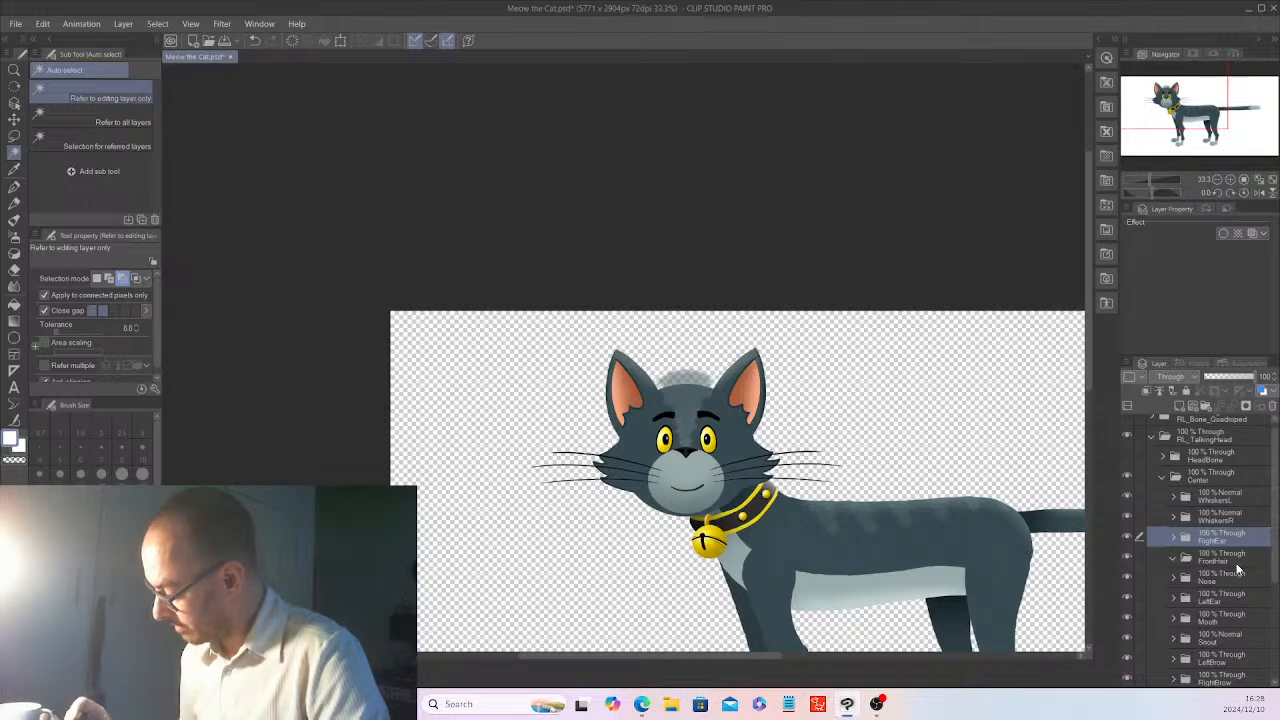
# - Merge the two layers inside the Nose folder's Normal subfolder and collapse both folders again
pyautogui.click(1236, 562)
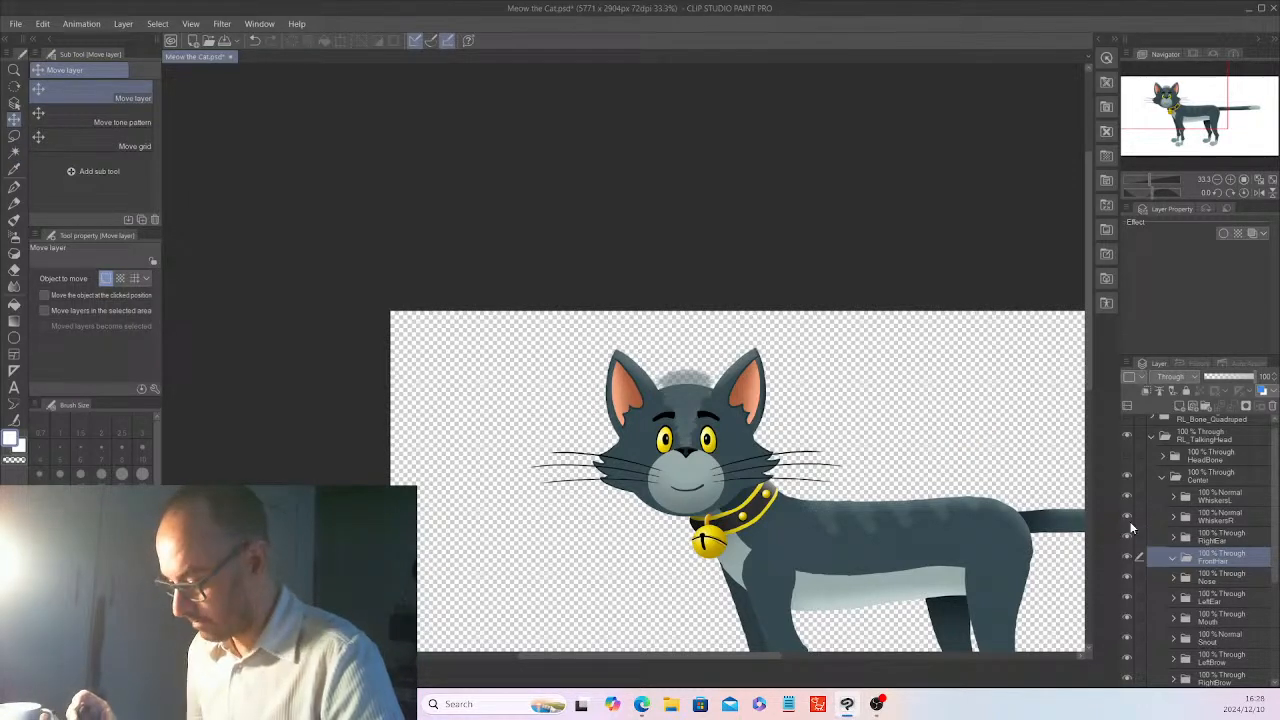
pyautogui.click(1174, 577)
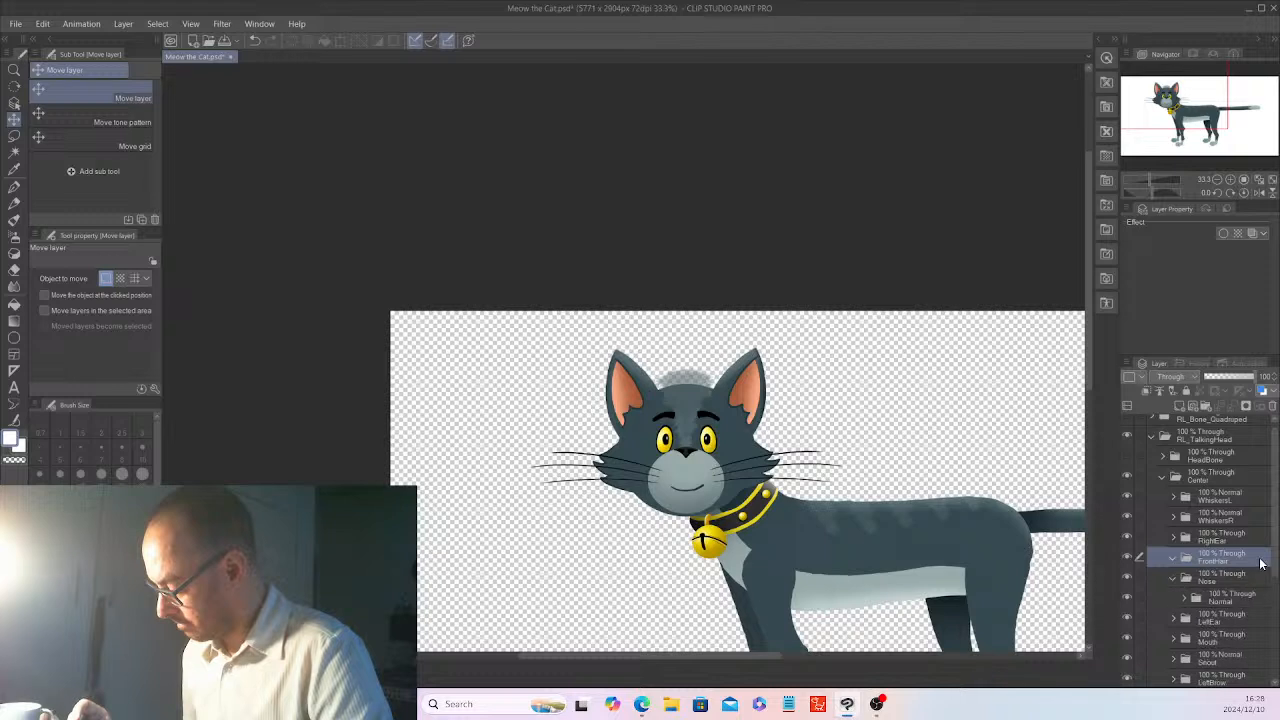
pyautogui.scroll(-2, 1273, 577)
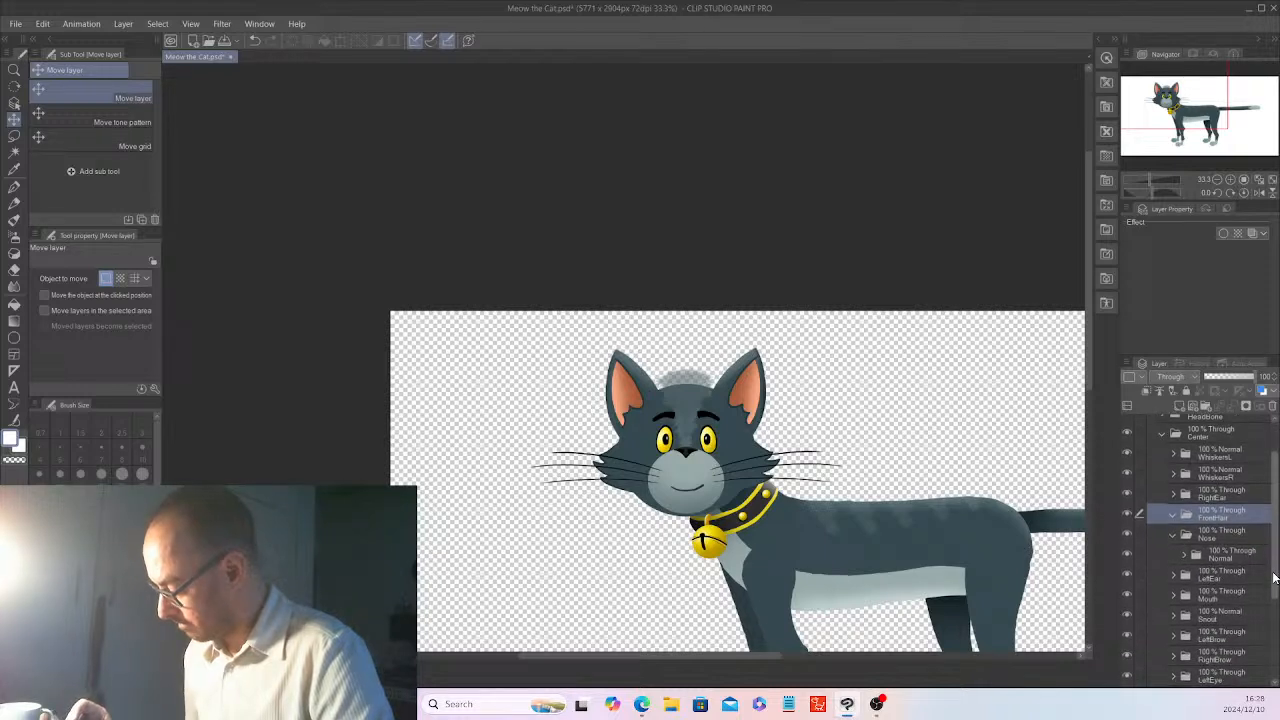
pyautogui.click(1185, 553)
pyautogui.click(1238, 577)
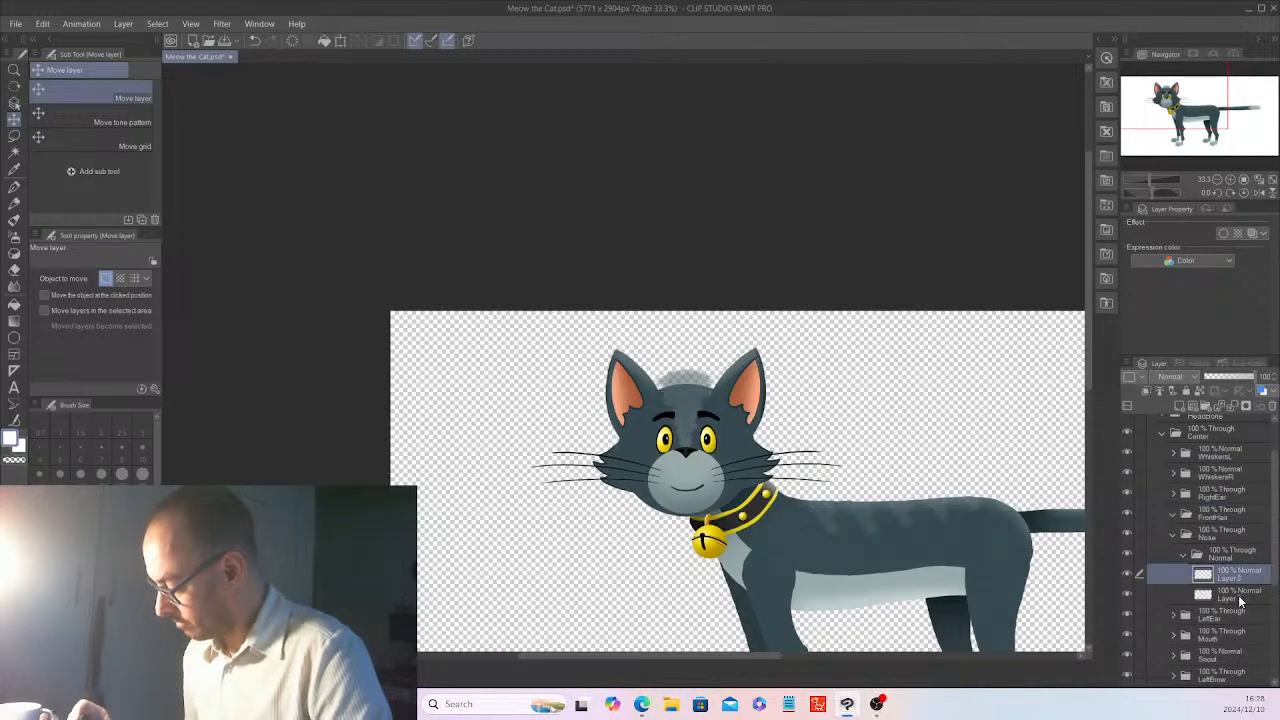
pyautogui.click(1240, 597)
pyautogui.rightClick(1236, 596)
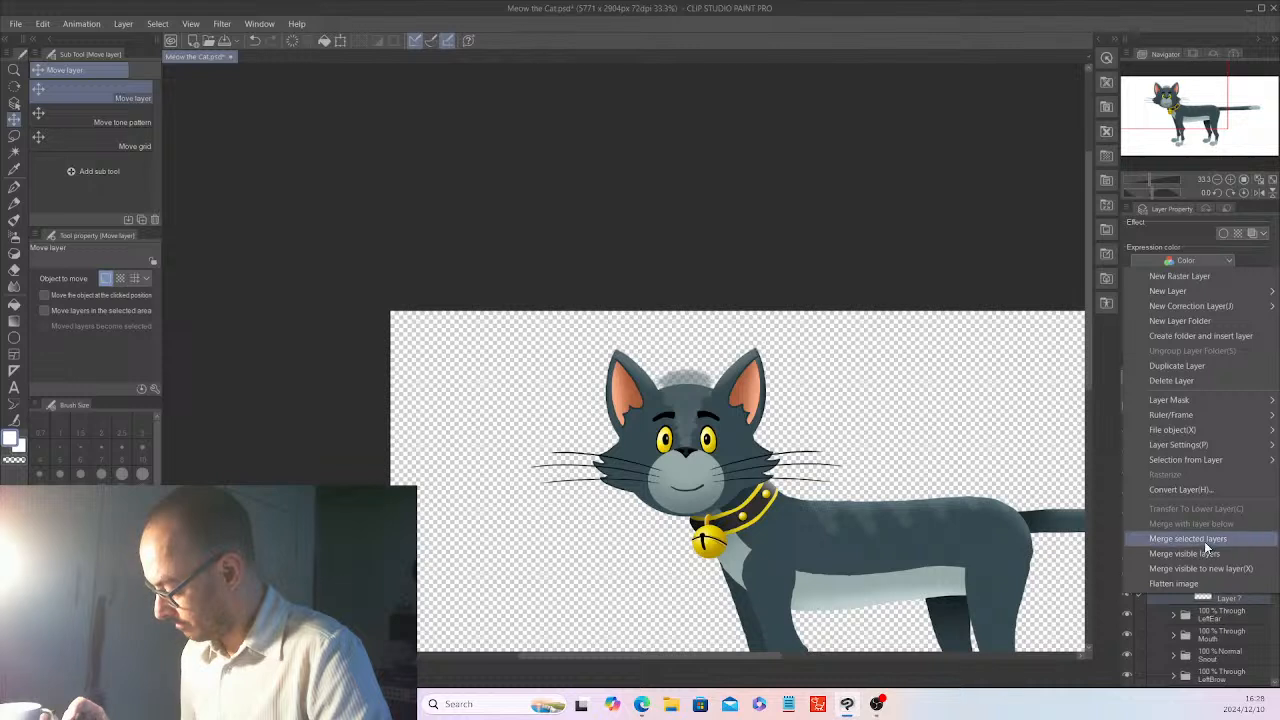
pyautogui.click(1204, 541)
pyautogui.click(1185, 555)
pyautogui.click(1174, 532)
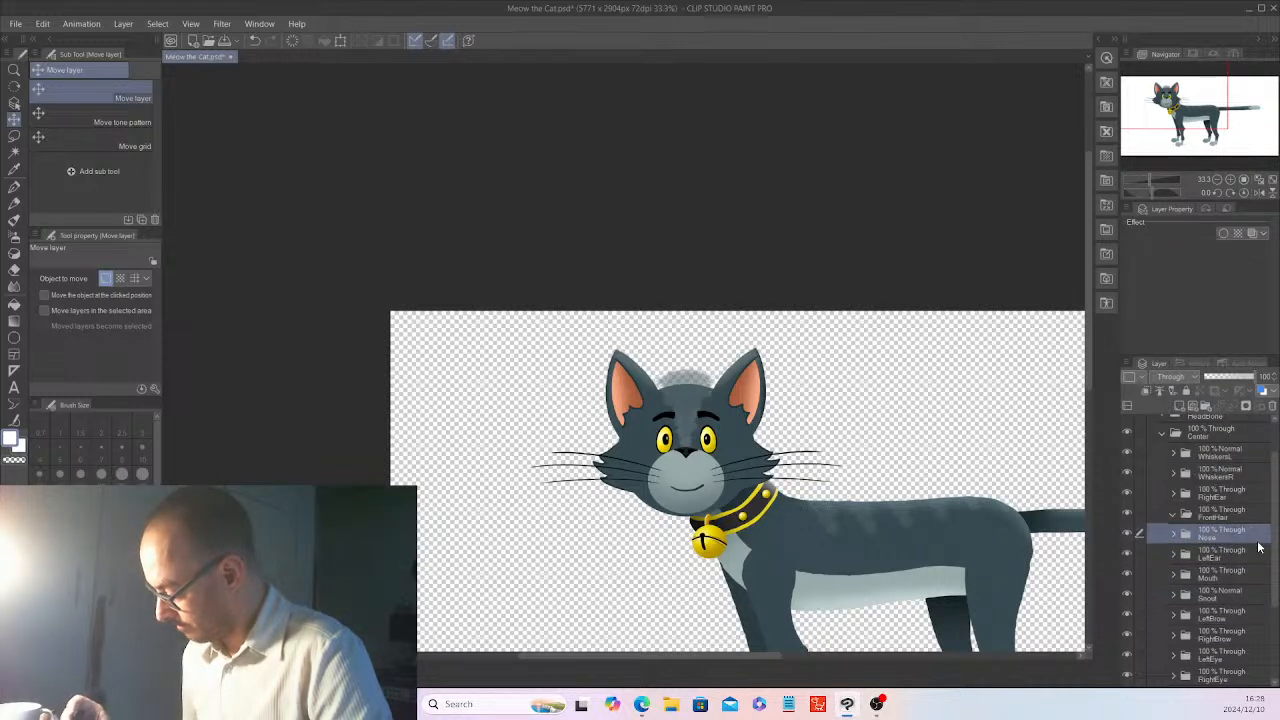
# - Merge the five layers inside the LeftEar folder and collapse the folder
pyautogui.click(1174, 553)
pyautogui.click(1231, 578)
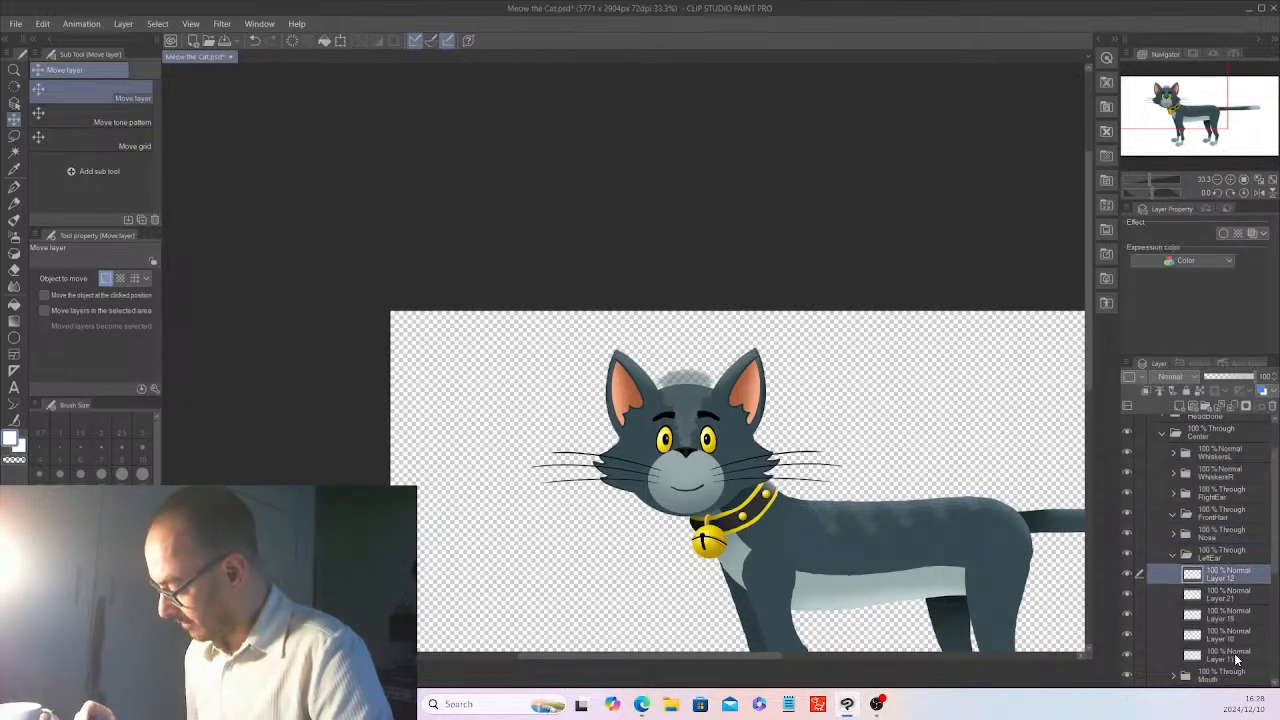
pyautogui.keyDown('shift'); pyautogui.click(1234, 656); pyautogui.keyUp('shift')
pyautogui.rightClick(1218, 611)
pyautogui.click(1203, 558)
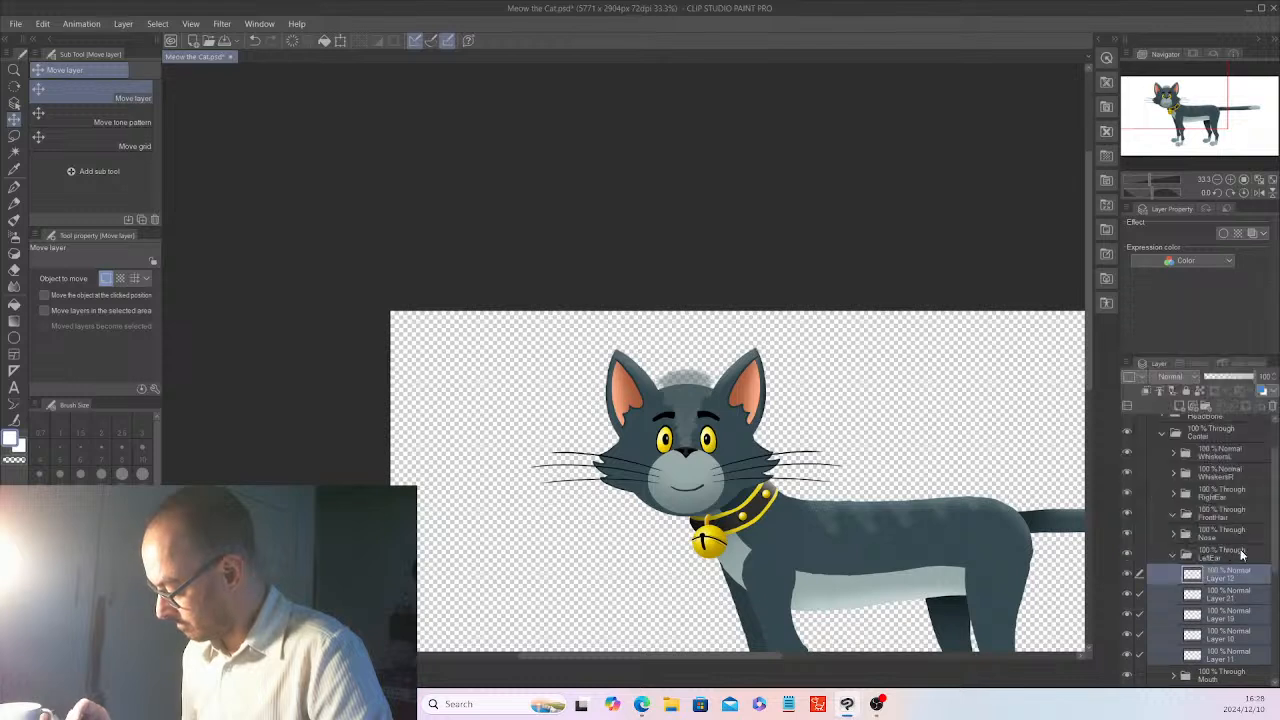
pyautogui.click(1173, 558)
# - Expand the Mouth folder, check its Normal subfolder, and rename SmileOpen Copy as SmileOpen, checking its contents too
pyautogui.click(1174, 575)
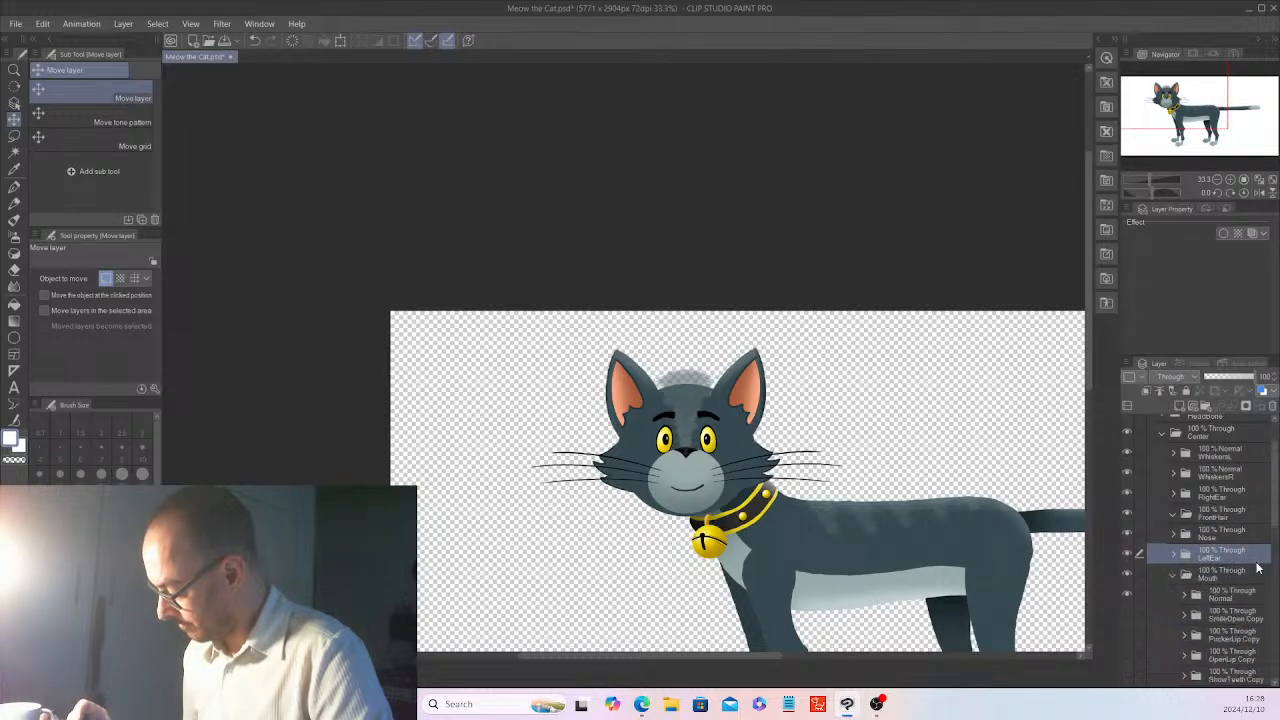
pyautogui.click(1185, 595)
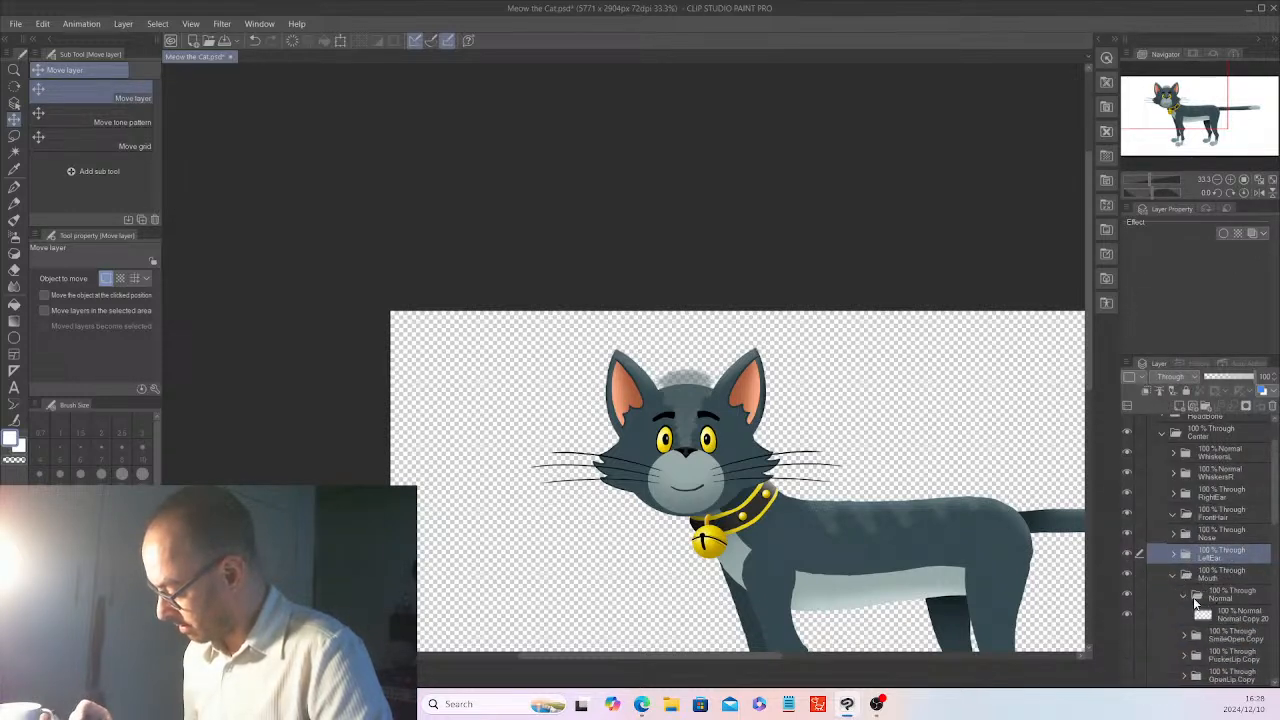
pyautogui.click(1187, 596)
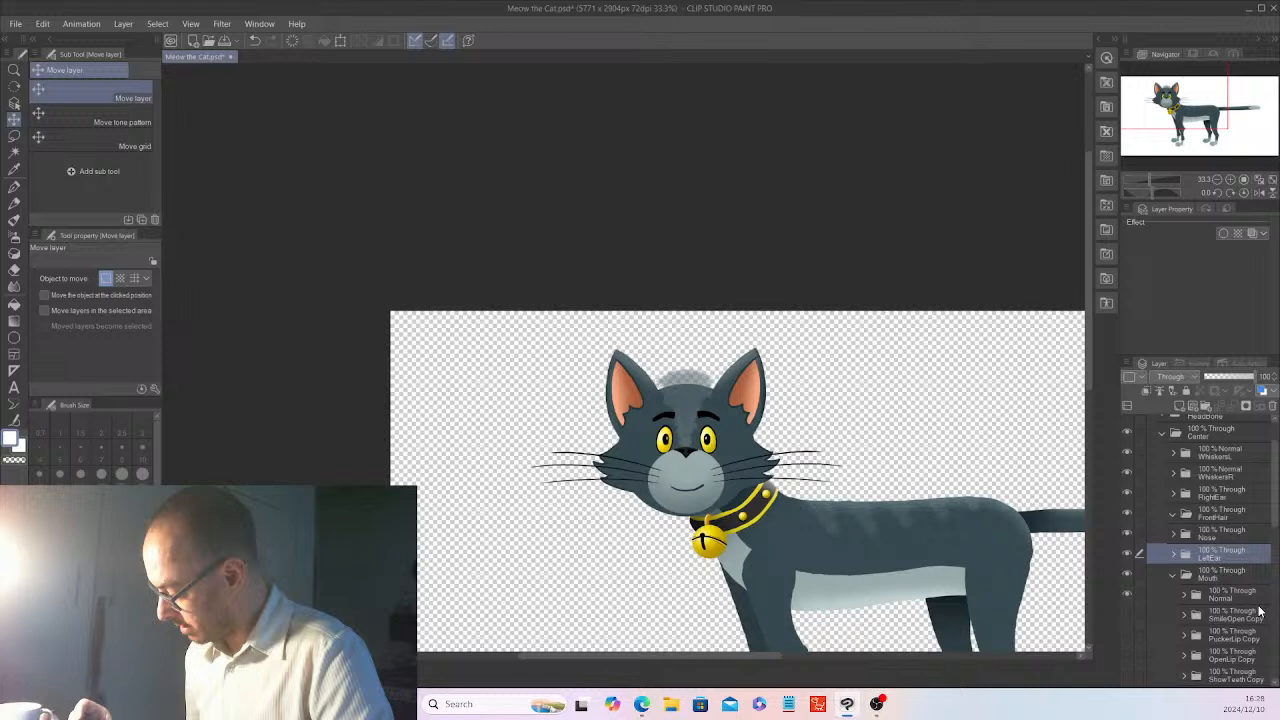
pyautogui.scroll(-5, 1252, 560)
pyautogui.doubleClick(1250, 506)
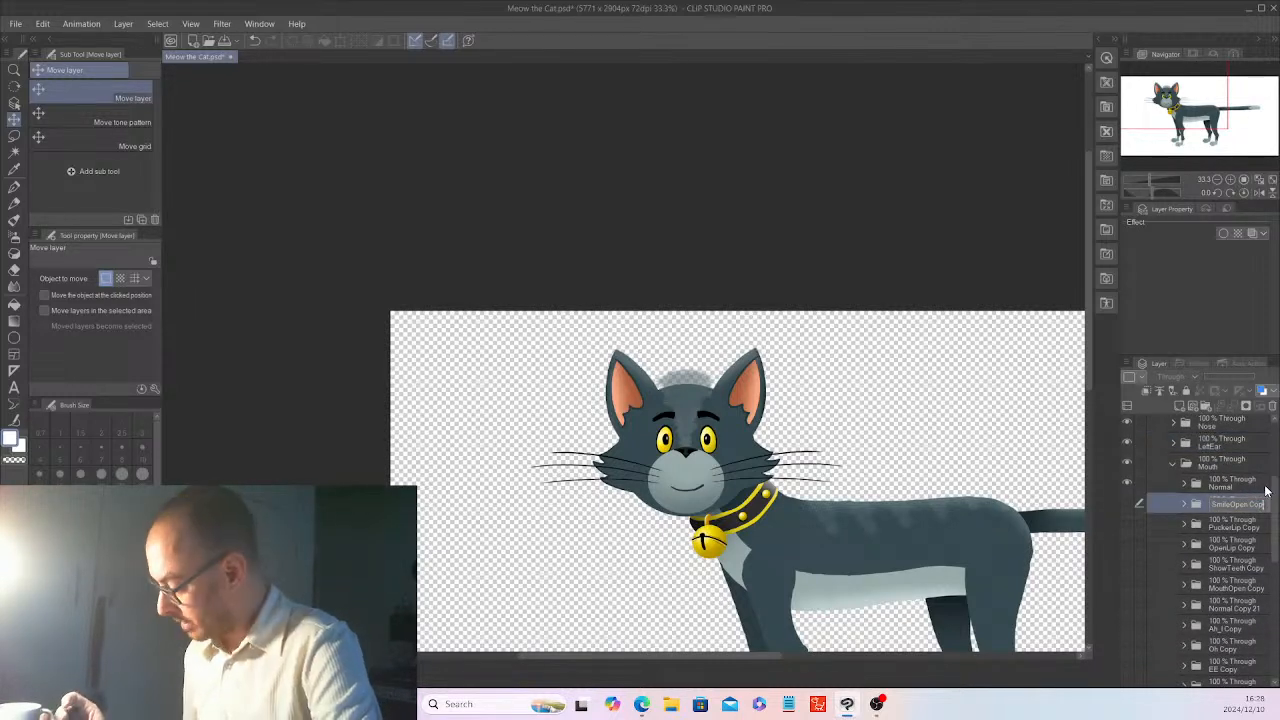
pyautogui.press('Return')
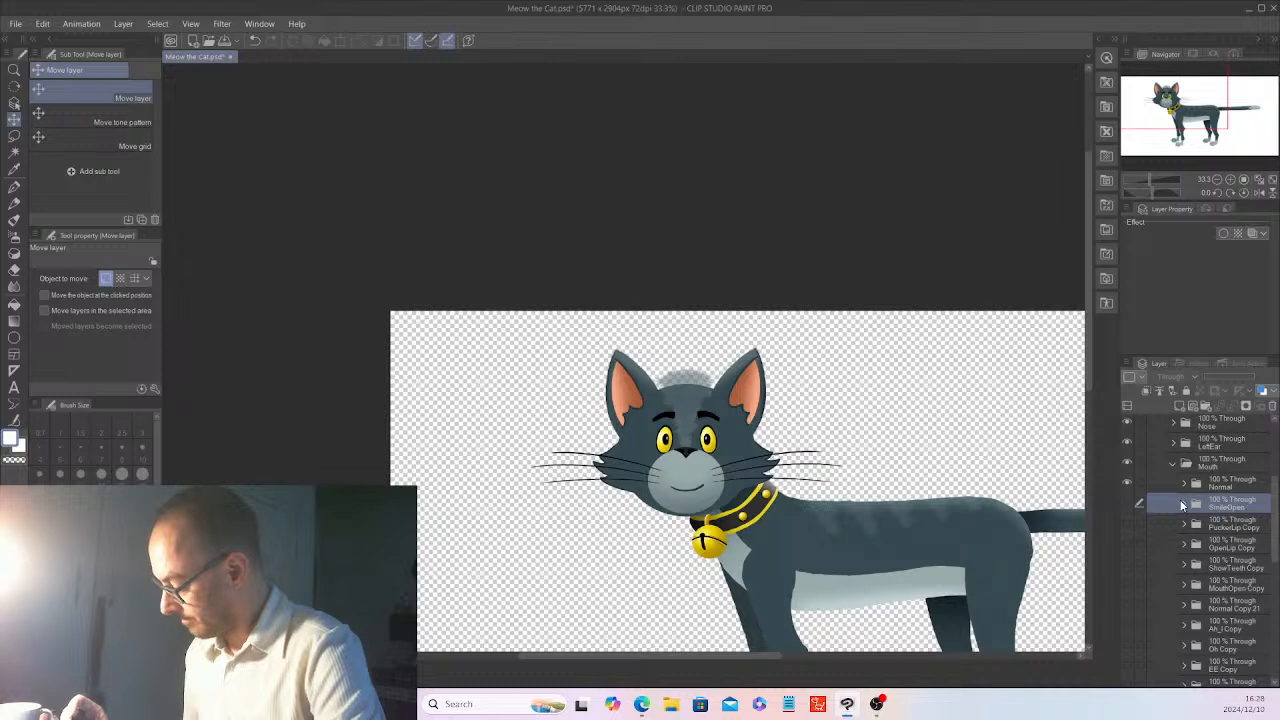
pyautogui.click(1186, 504)
pyautogui.click(1184, 504)
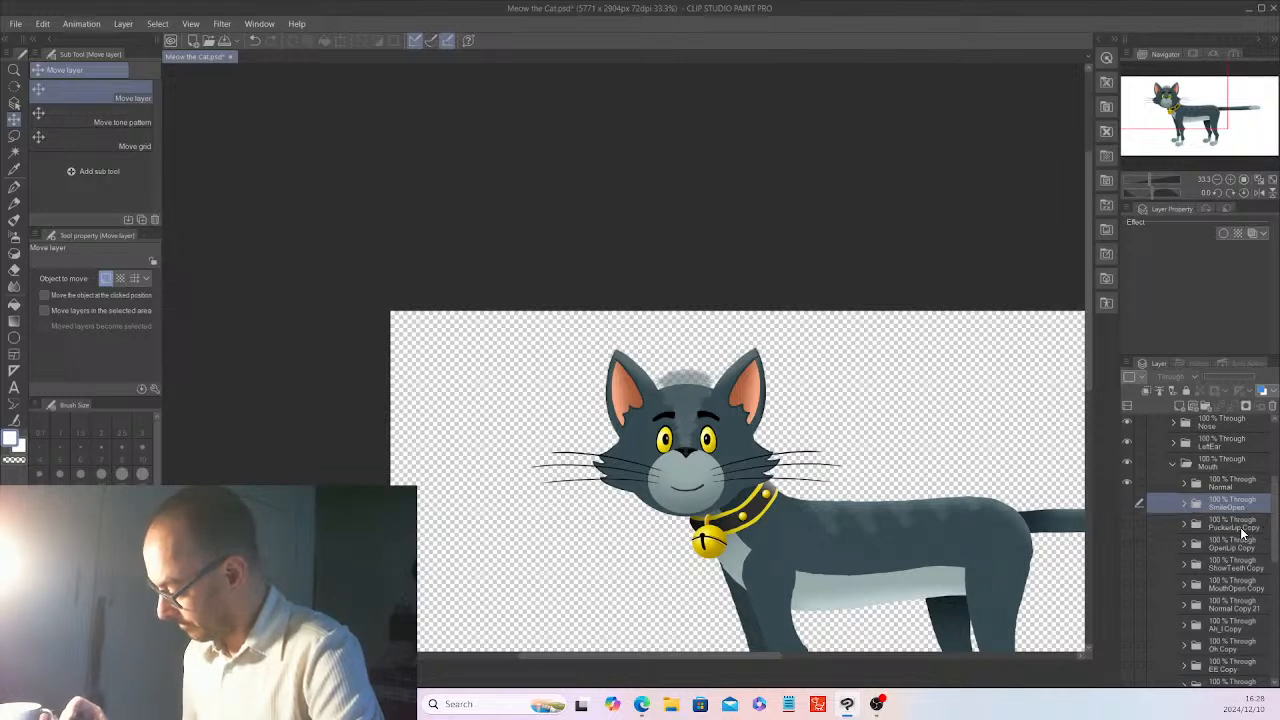
# - Rename the PuckerLip Copy mouth folder as PuckerLip and check its contents, leaving it collapsed
pyautogui.doubleClick(1242, 528)
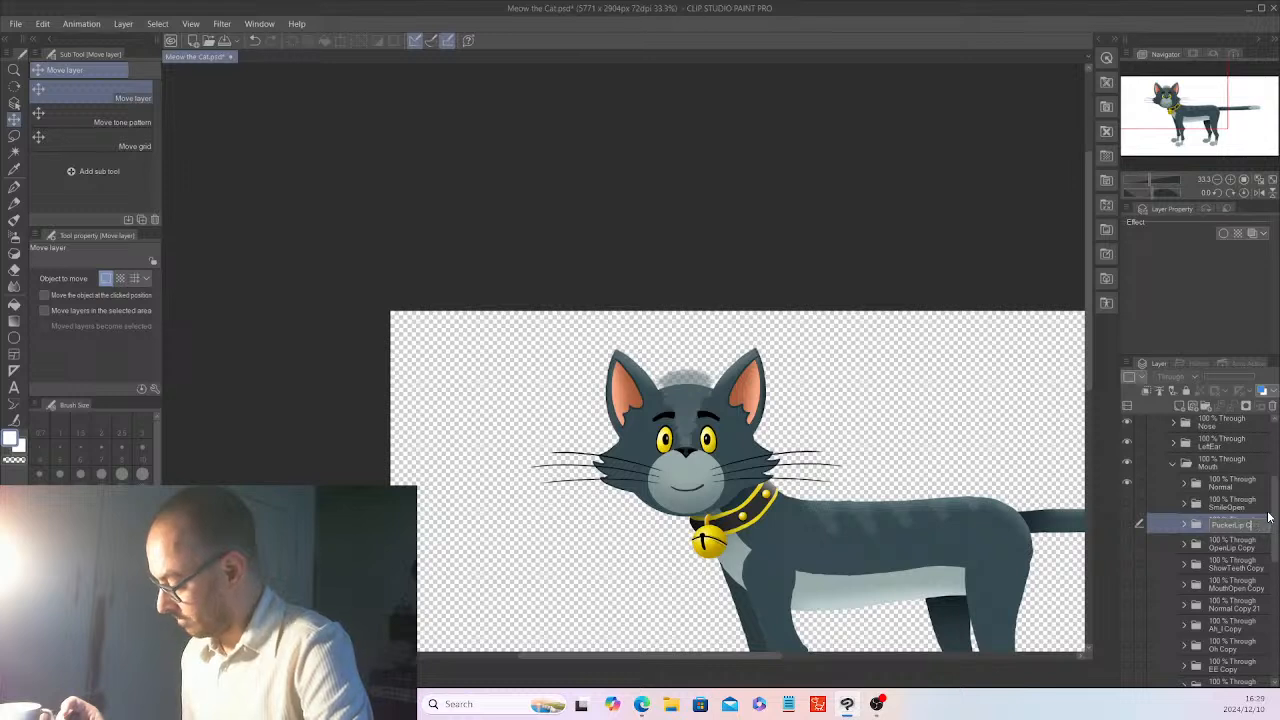
pyautogui.press('BackSpace')
pyautogui.press('BackSpace')
pyautogui.press('BackSpace')
pyautogui.press('BackSpace')
pyautogui.press('BackSpace')
pyautogui.press('Return')
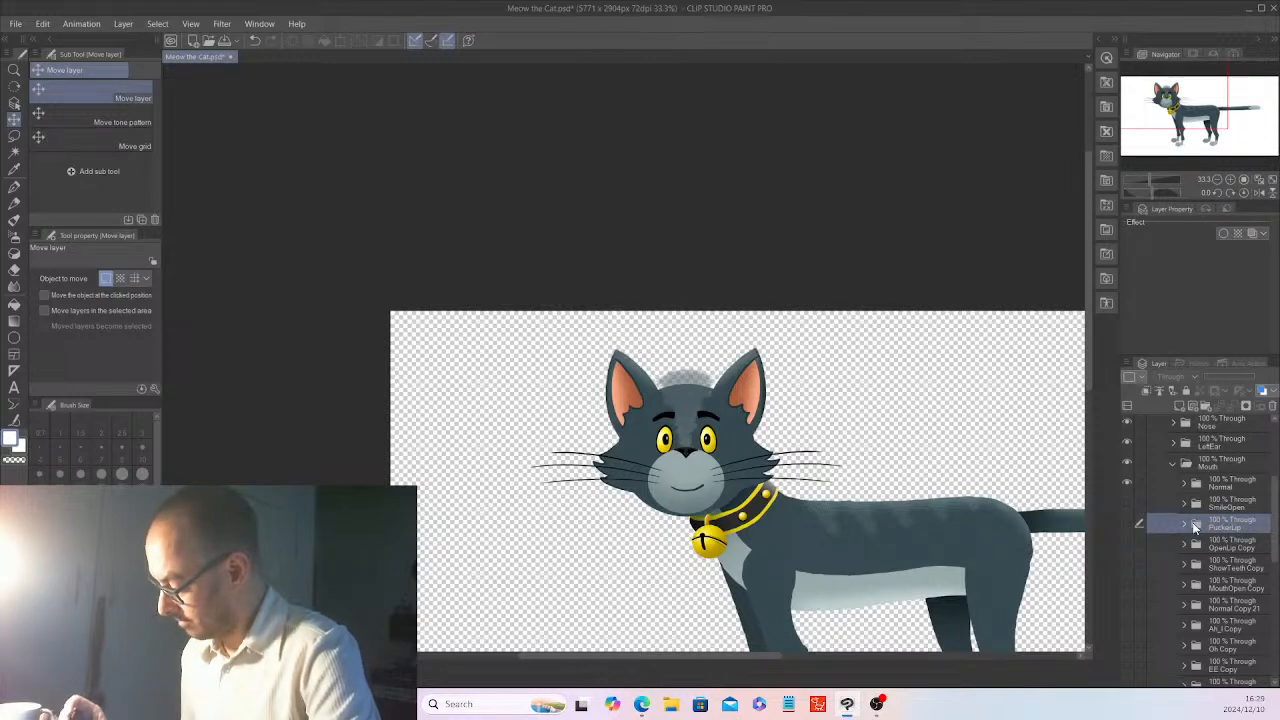
pyautogui.click(1185, 523)
pyautogui.click(1184, 523)
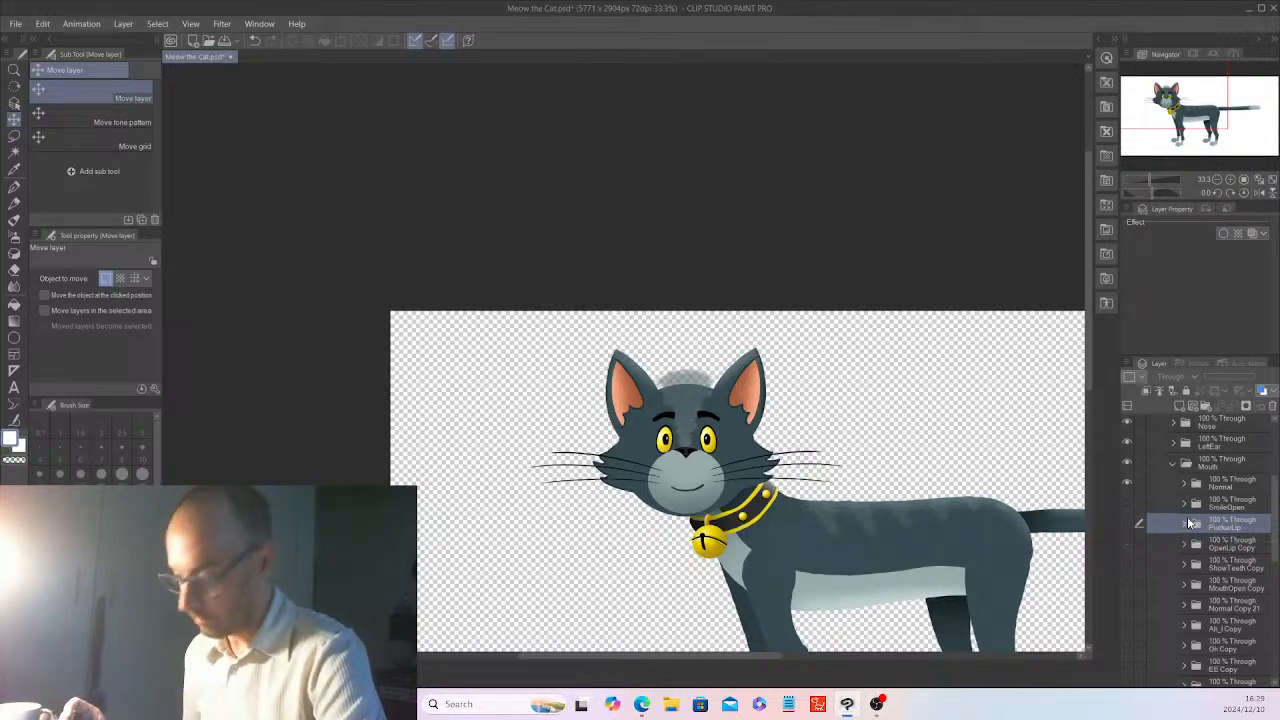
# - Rename the OpenLip Copy mouth folder as OpenLip and collapse it
pyautogui.doubleClick(1254, 549)
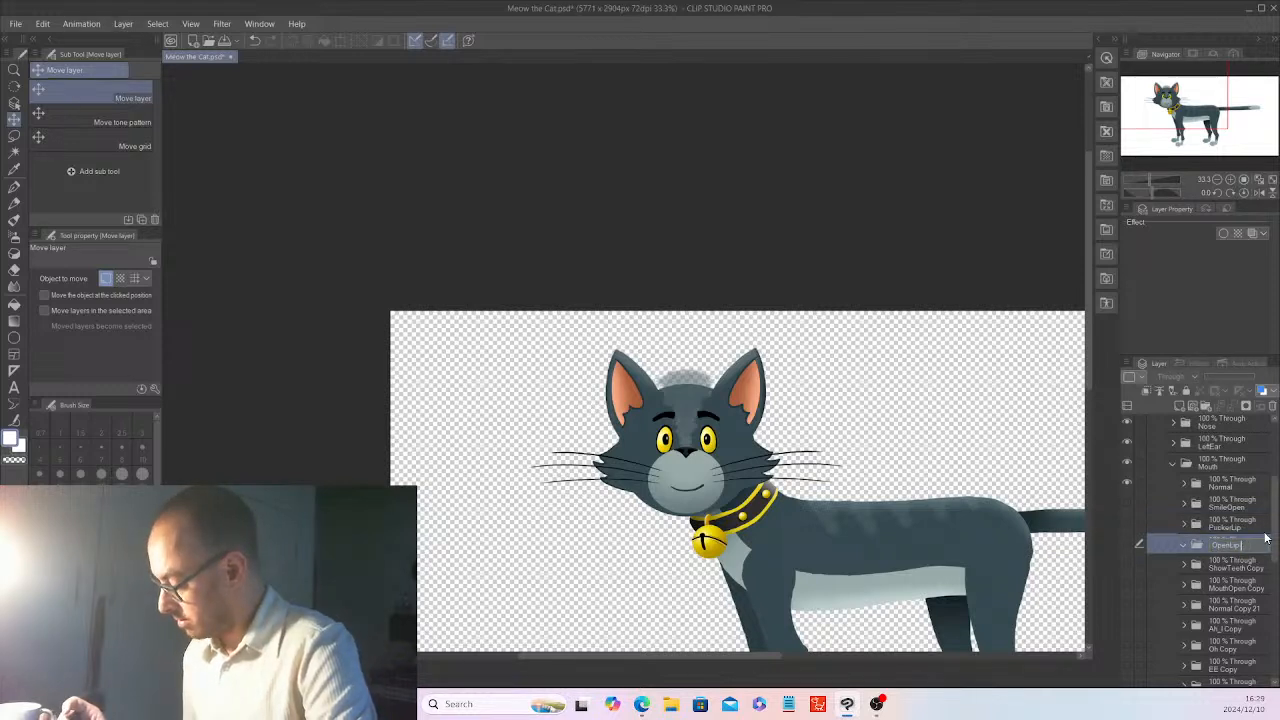
pyautogui.press('Return')
pyautogui.click(1184, 544)
# - Check the ShowTeeth Copy folder's contents, rename it as ShowTeeth, and briefly preview that mouth on the cat
pyautogui.click(1185, 564)
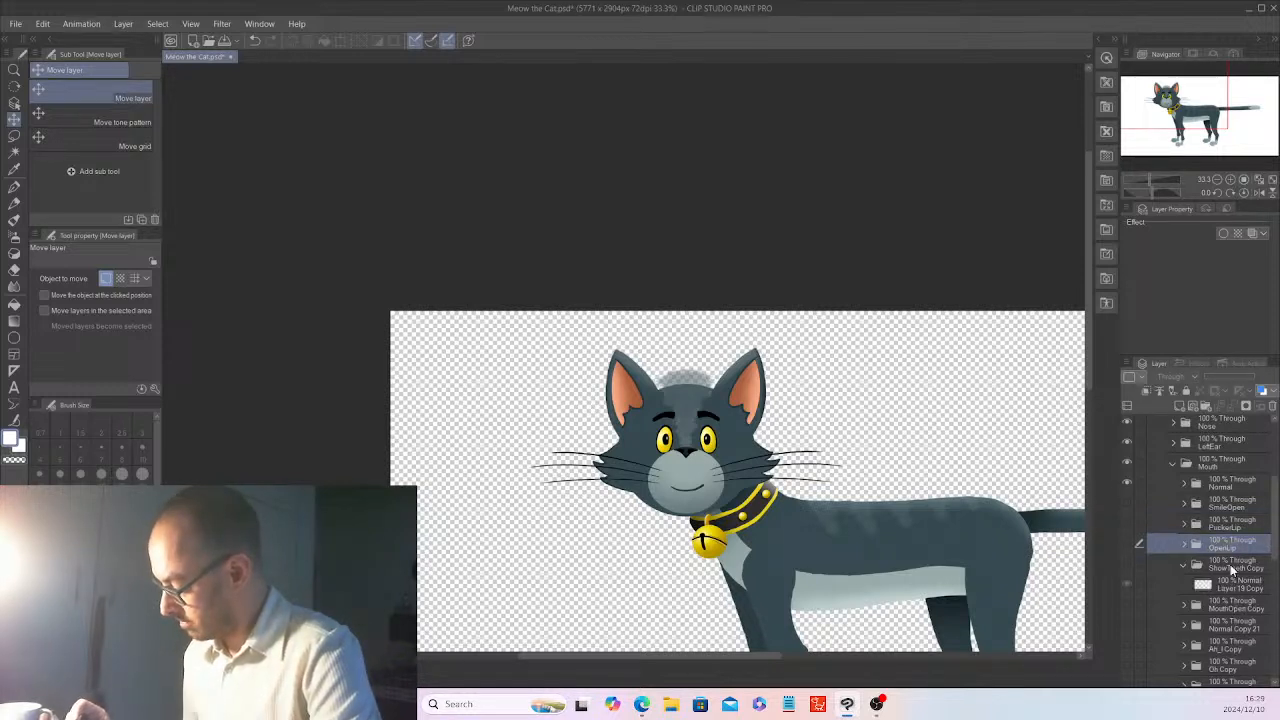
pyautogui.doubleClick(1258, 566)
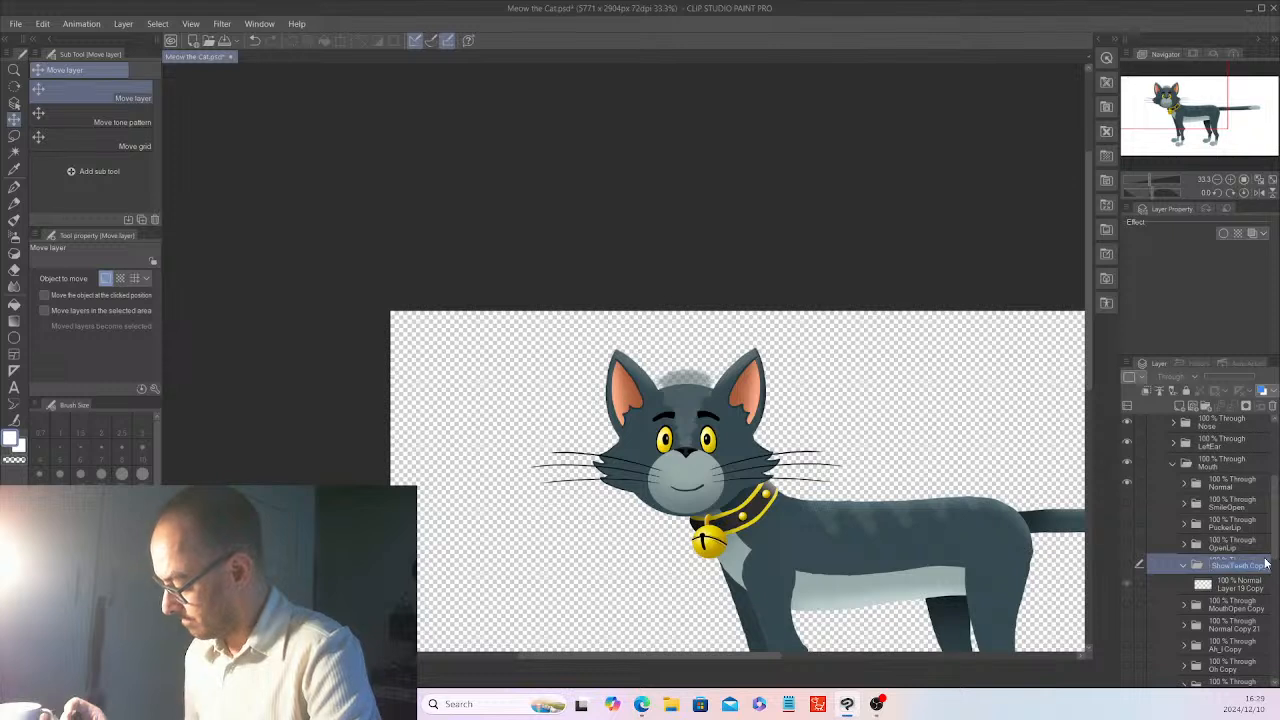
pyautogui.click(1262, 563)
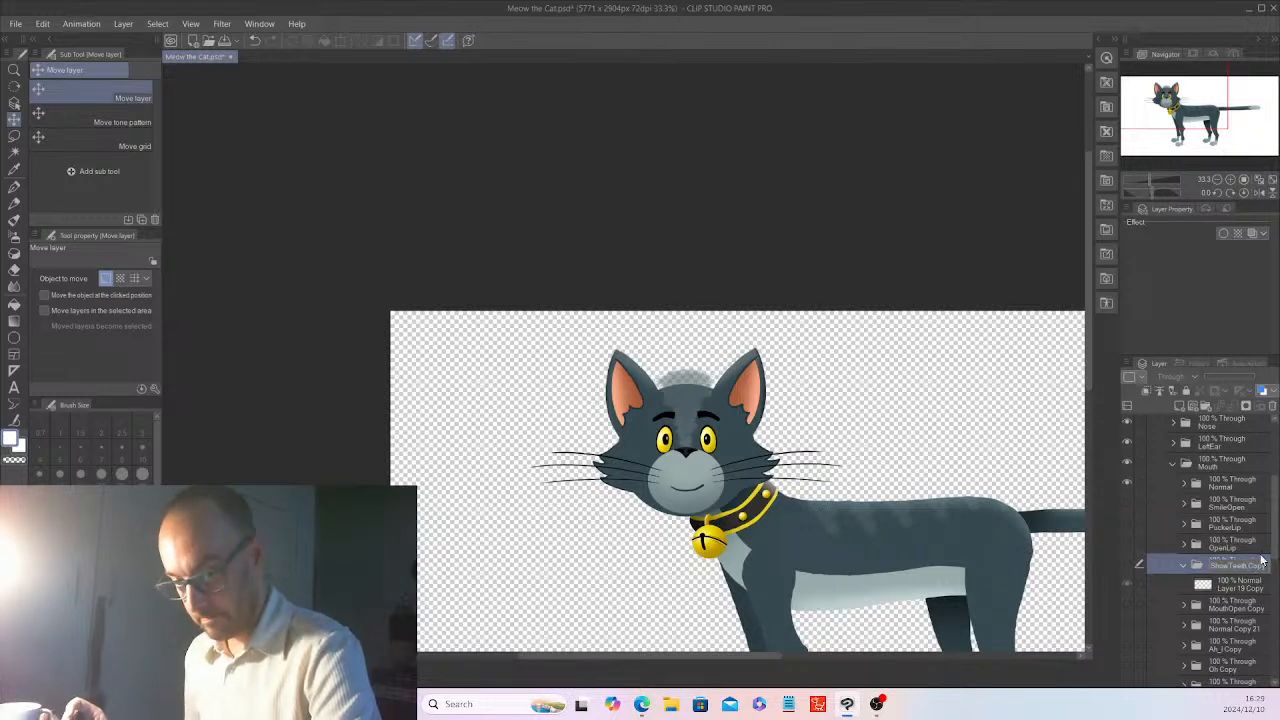
pyautogui.press('BackSpace')
pyautogui.press('BackSpace')
pyautogui.press('BackSpace')
pyautogui.press('BackSpace')
pyautogui.press('BackSpace')
pyautogui.press('Return')
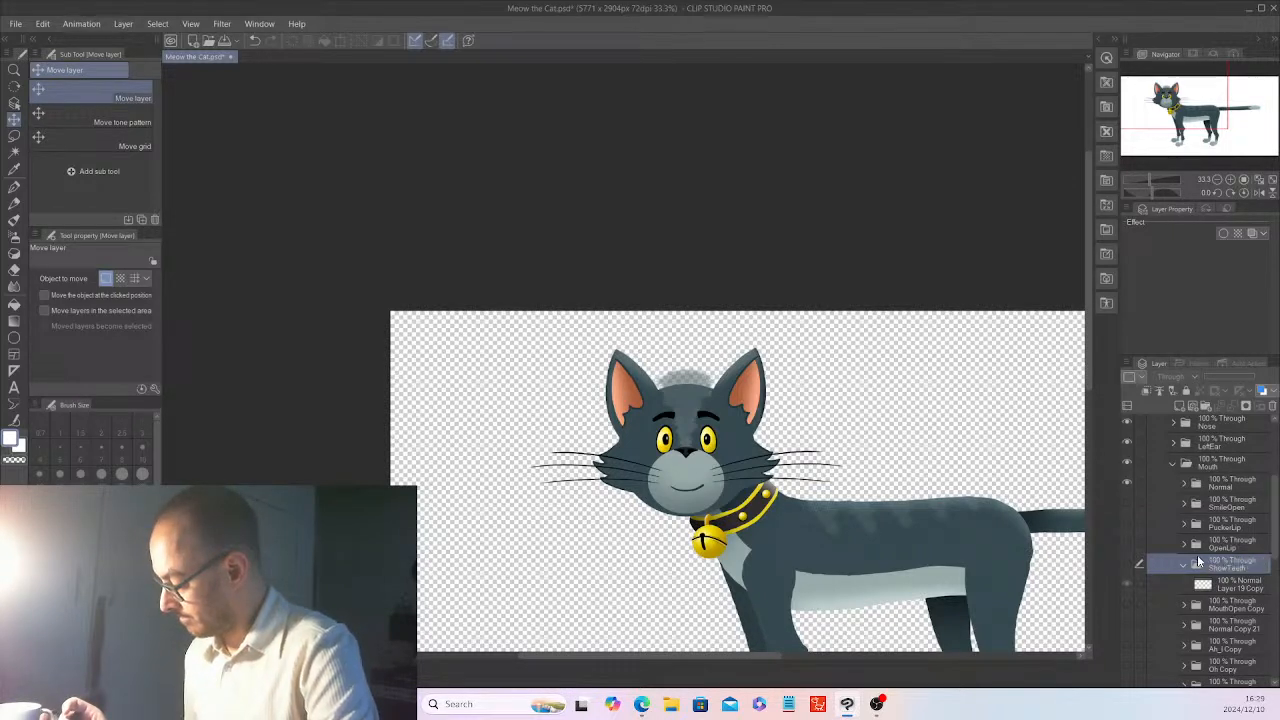
pyautogui.click(1187, 566)
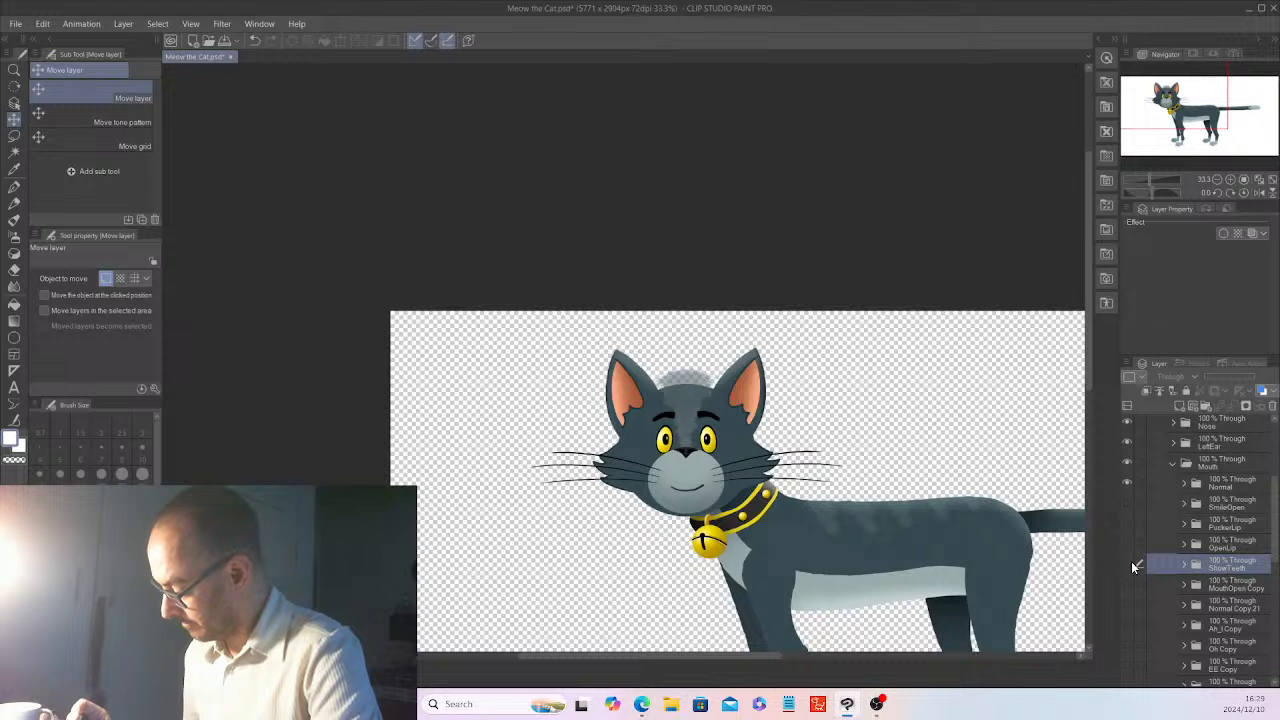
pyautogui.click(1129, 565)
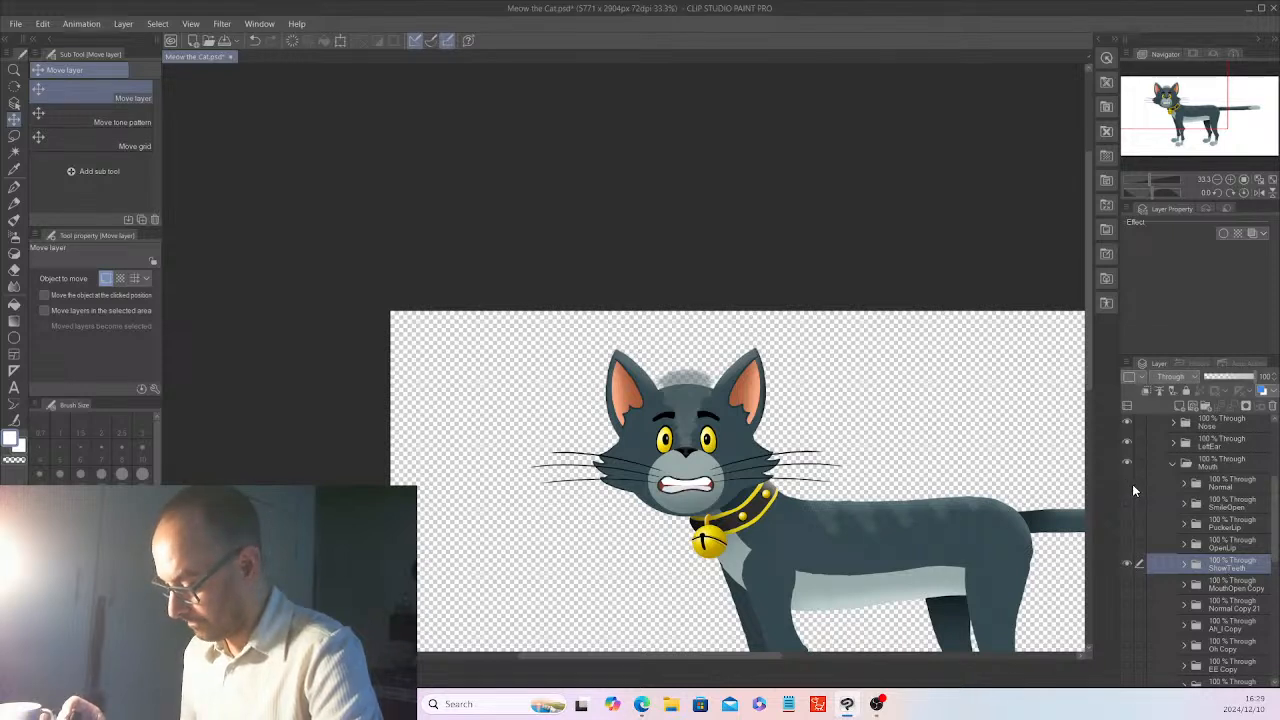
pyautogui.click(1129, 564)
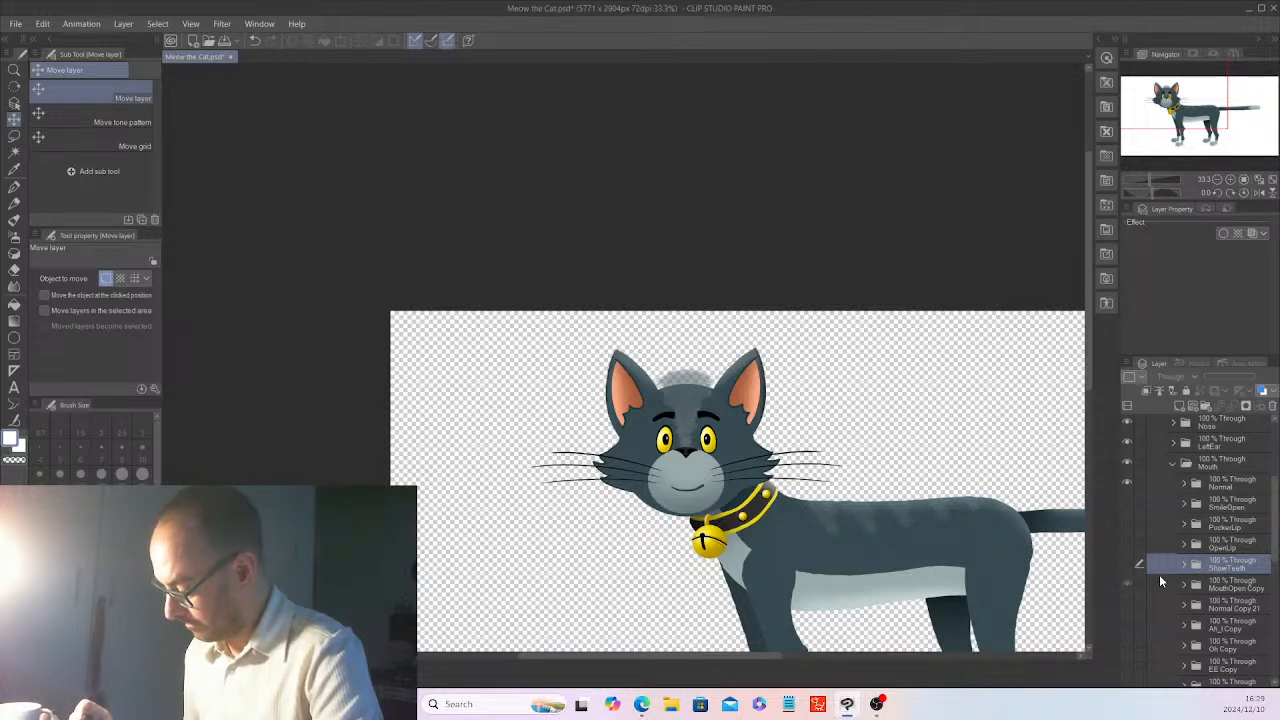
# - Show the MouthOpen Copy mouth on the cat, rename its folder as MouthOpen, and hide it again
pyautogui.click(1128, 584)
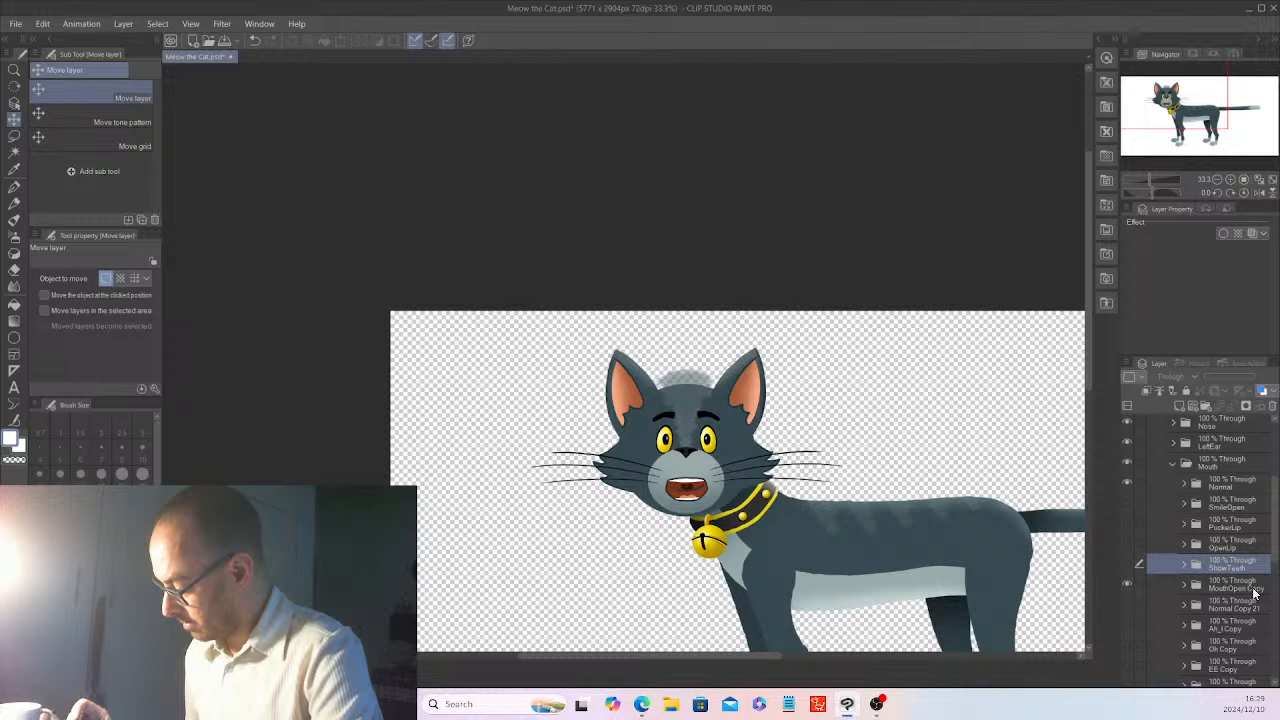
pyautogui.doubleClick(1250, 588)
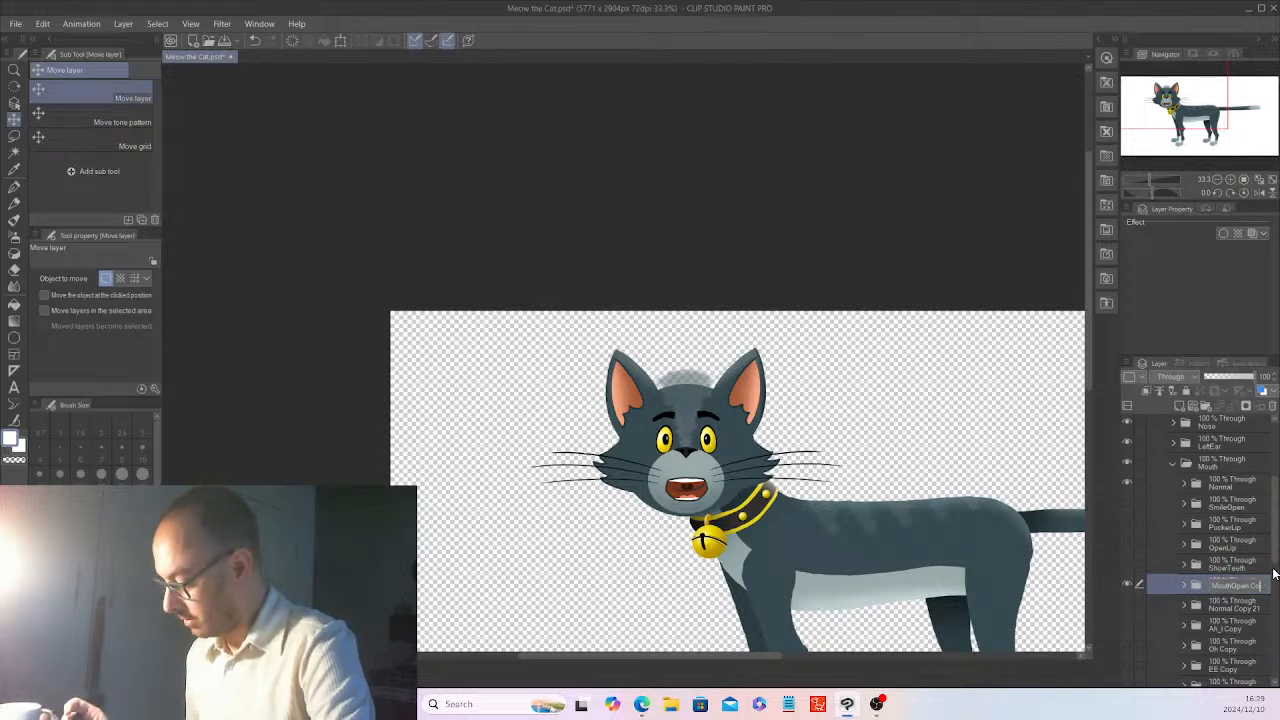
pyautogui.press('Return')
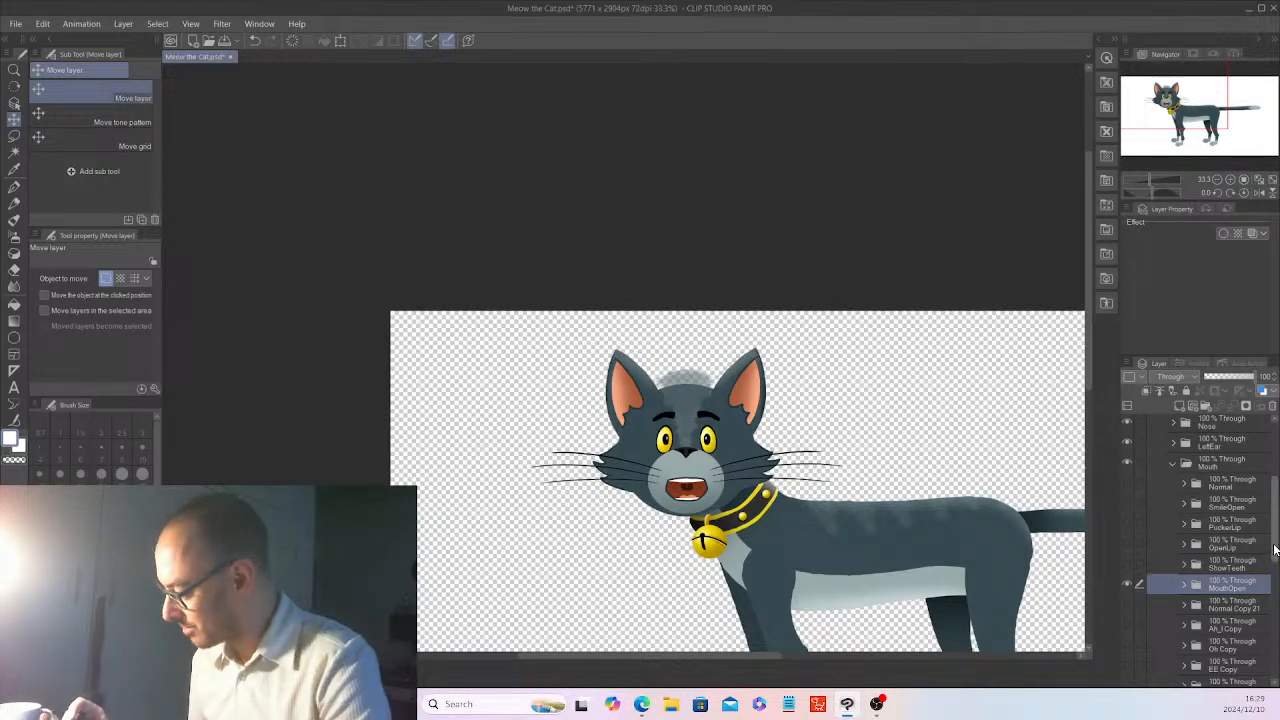
pyautogui.scroll(-4, 1259, 566)
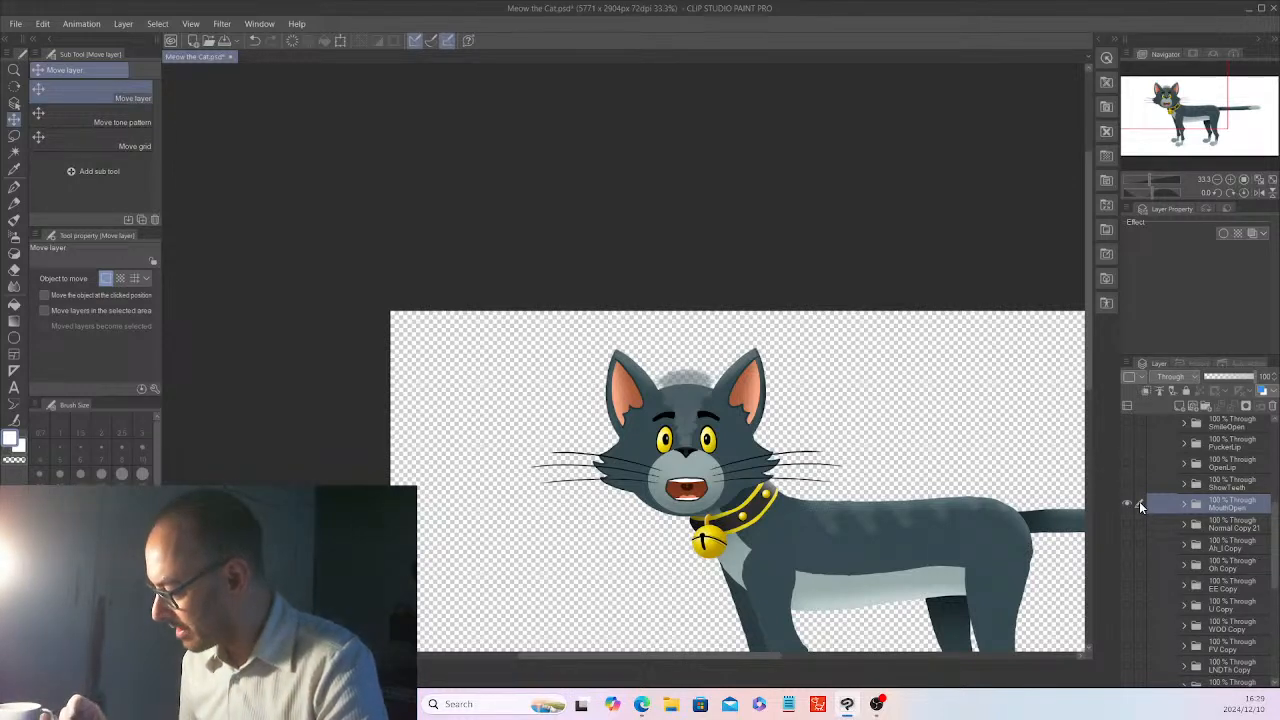
pyautogui.click(1127, 503)
# - Show the Normal Copy 21 mouth folder and rename it as Normal
pyautogui.click(1127, 523)
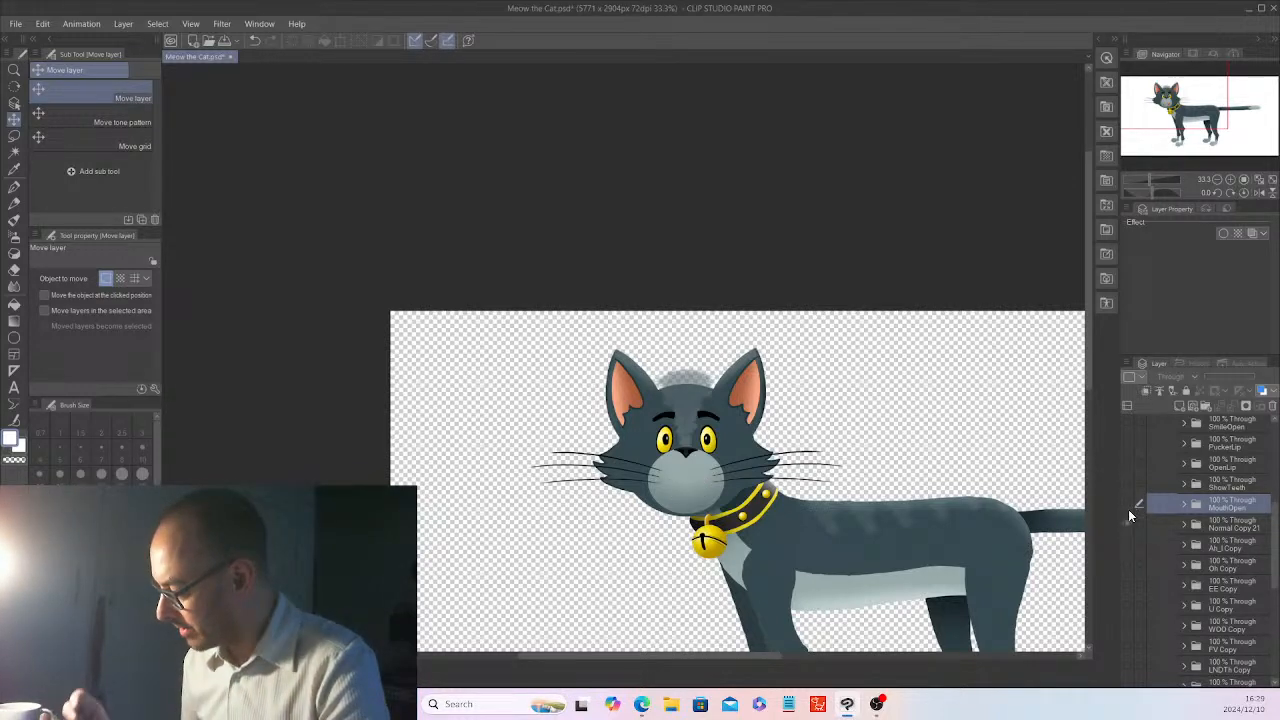
pyautogui.doubleClick(1240, 525)
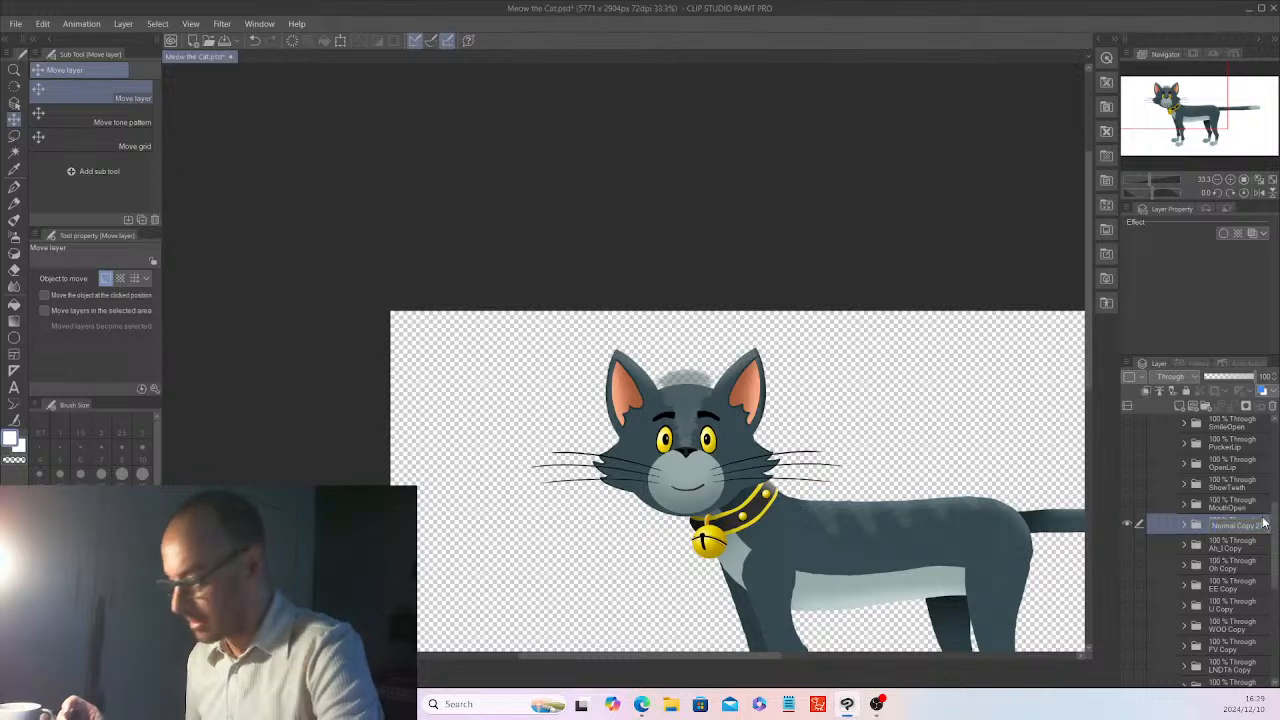
pyautogui.press('BackSpace')
pyautogui.press('BackSpace')
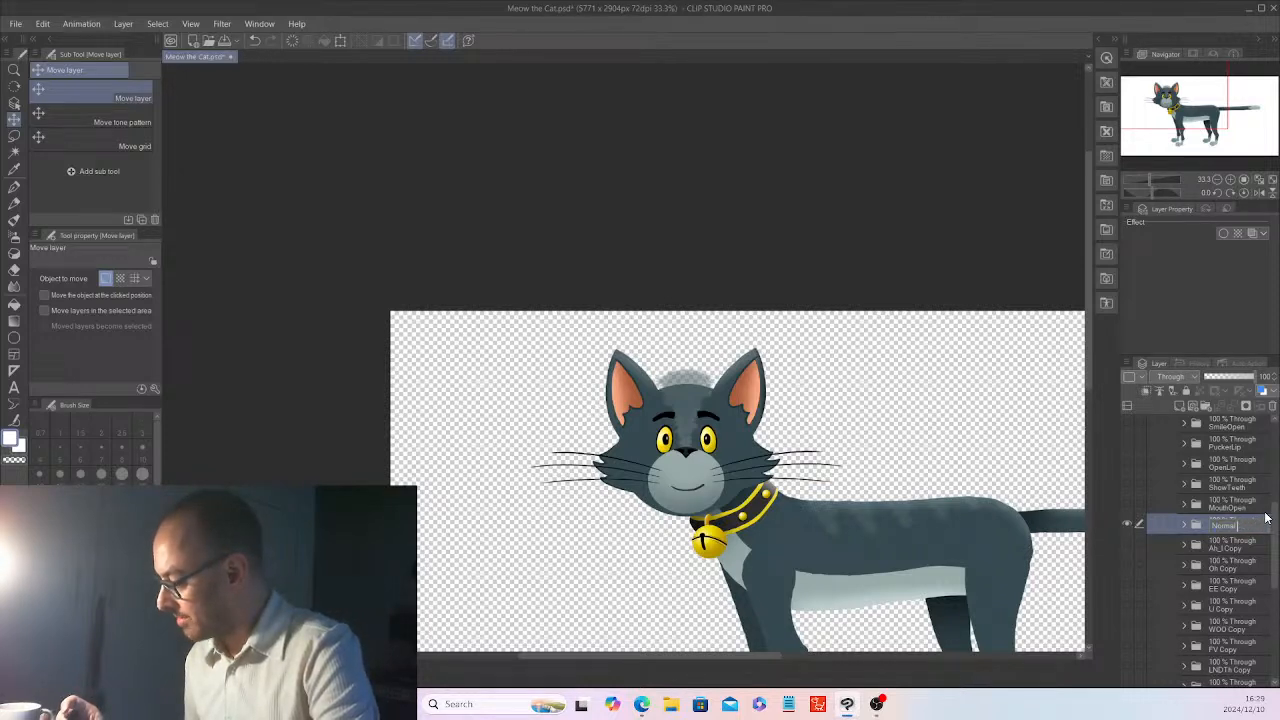
pyautogui.press('Return')
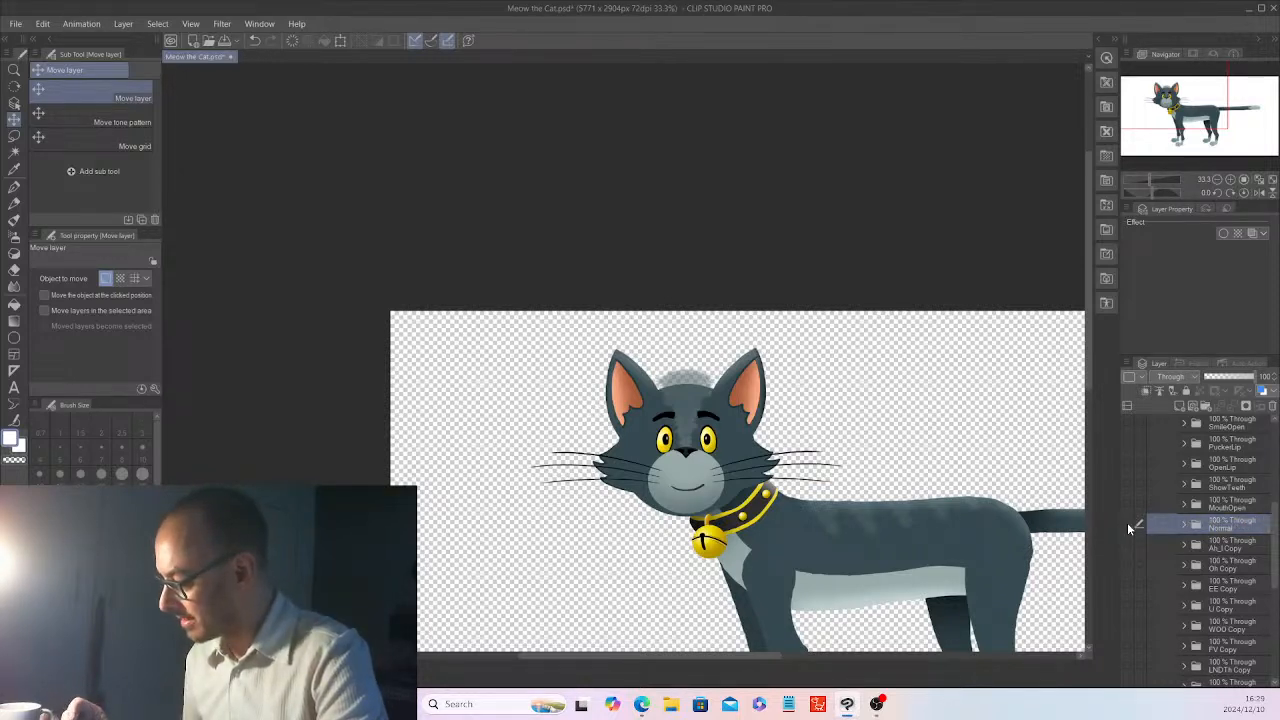
# - Rename the Ah_I Copy mouth folder as Ah_I and hide that mouth
pyautogui.doubleClick(1252, 548)
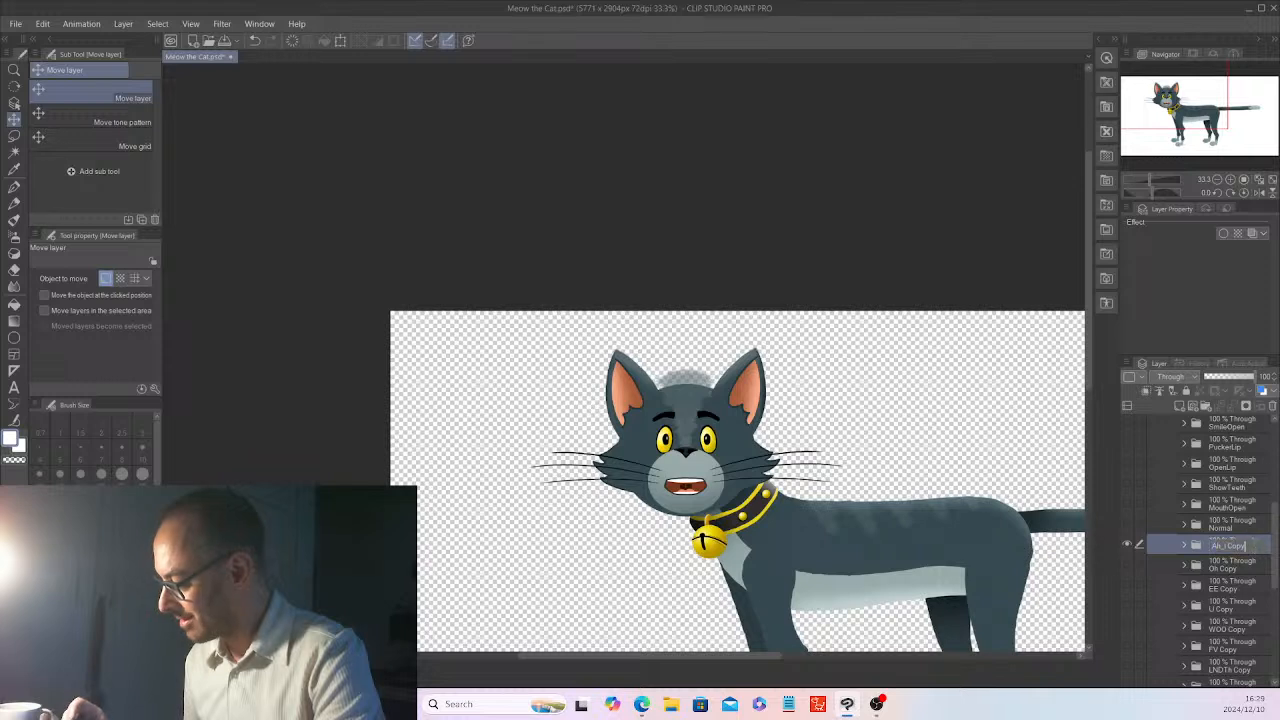
pyautogui.press('BackSpace')
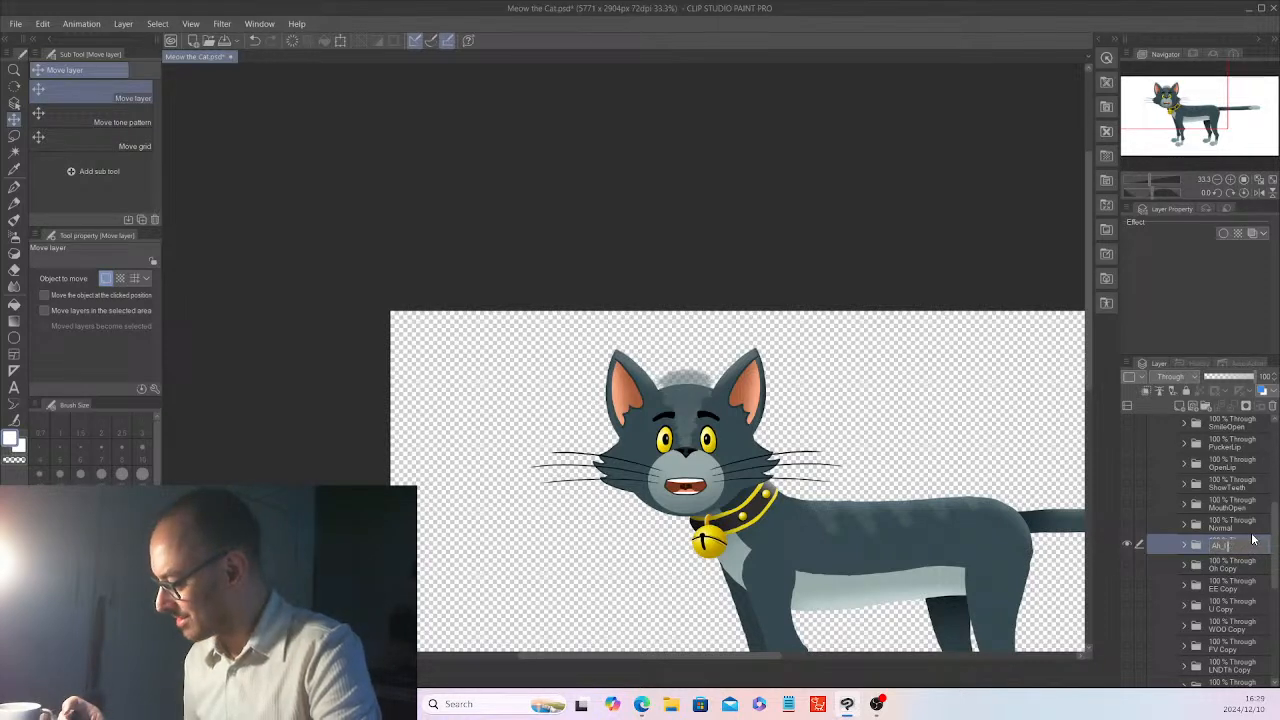
pyautogui.press('Return')
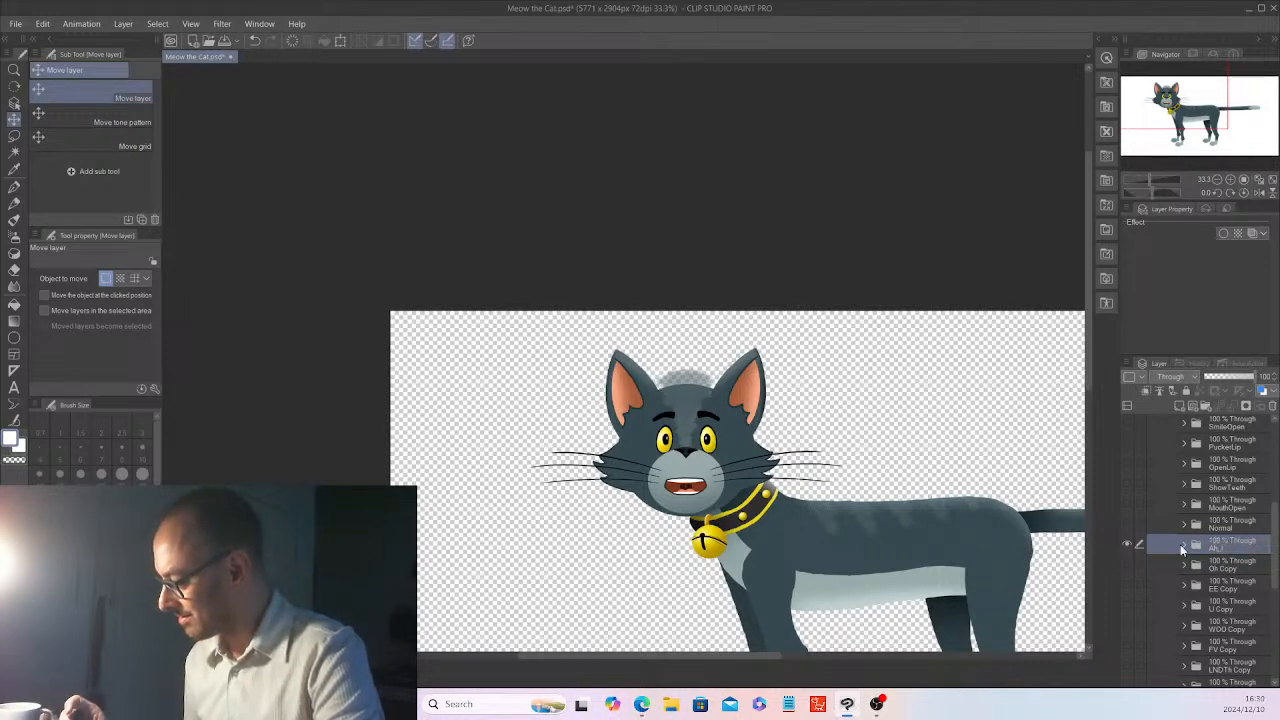
pyautogui.click(1128, 545)
# - Show the Oh Copy mouth on the cat, rename its folder as Oh, and hide it again
pyautogui.click(1128, 564)
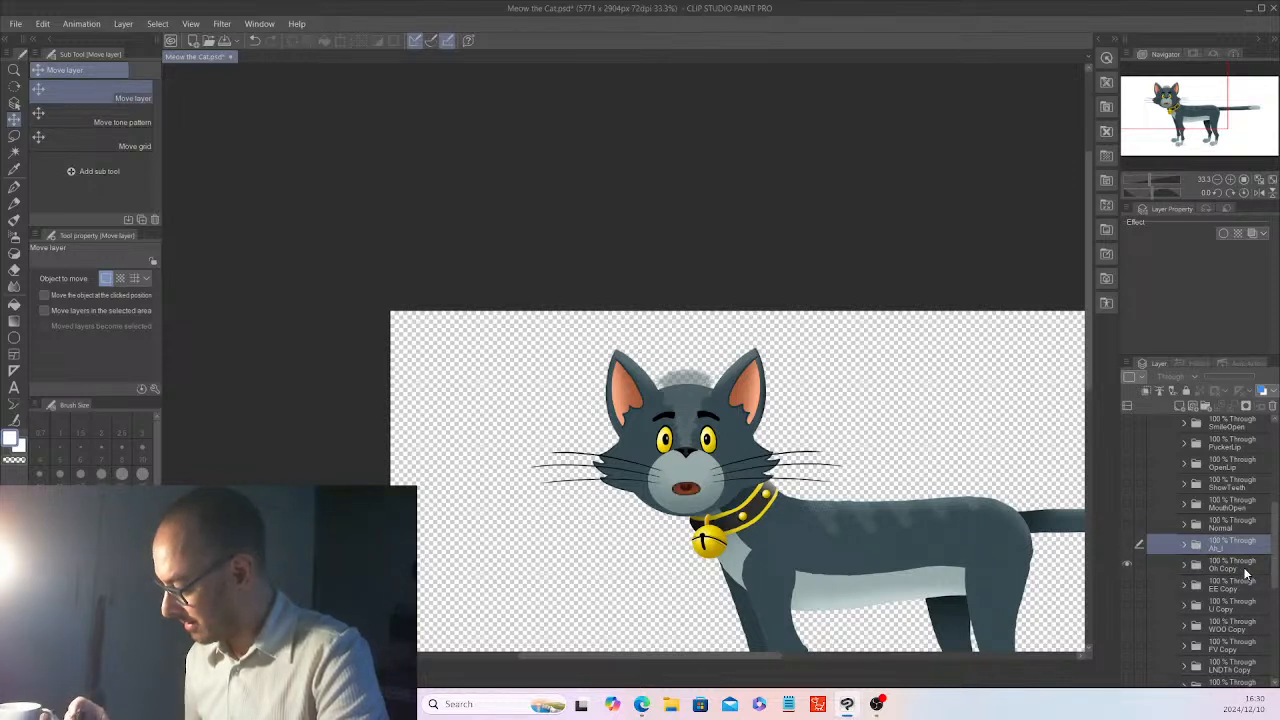
pyautogui.doubleClick(1250, 566)
pyautogui.press('BackSpace')
pyautogui.press('BackSpace')
pyautogui.press('BackSpace')
pyautogui.press('BackSpace')
pyautogui.press('BackSpace')
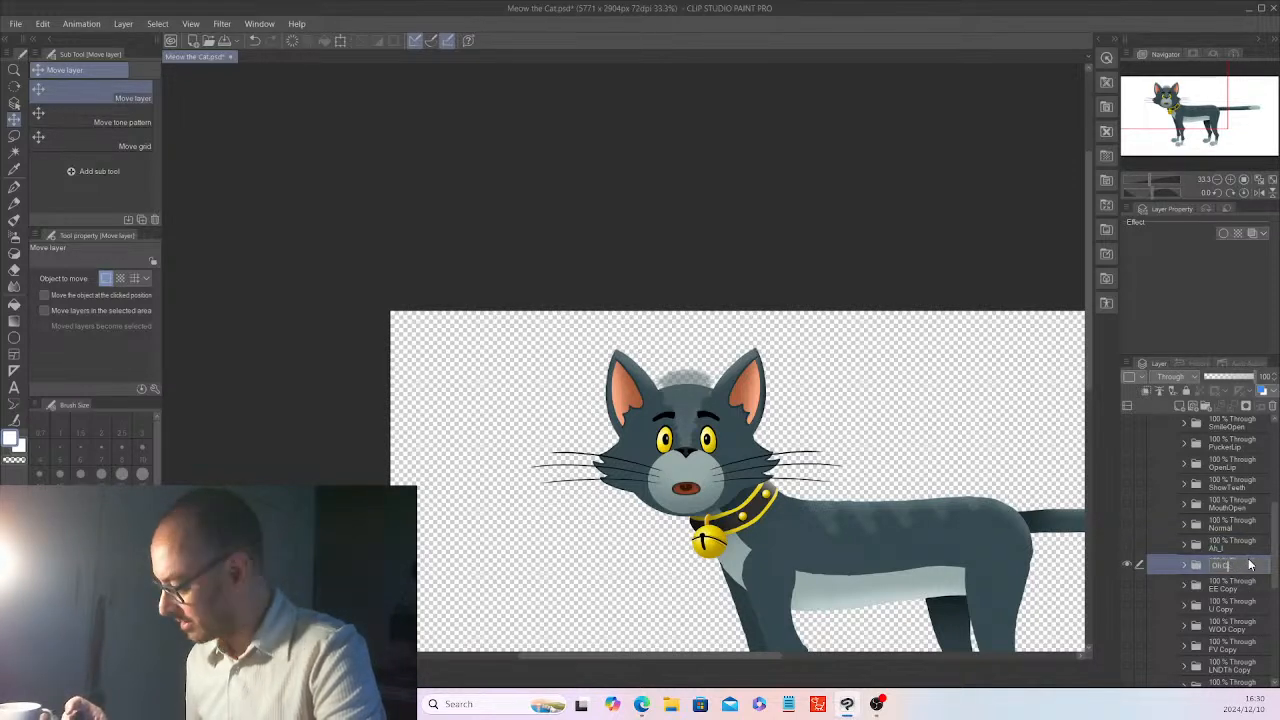
pyautogui.press('Return')
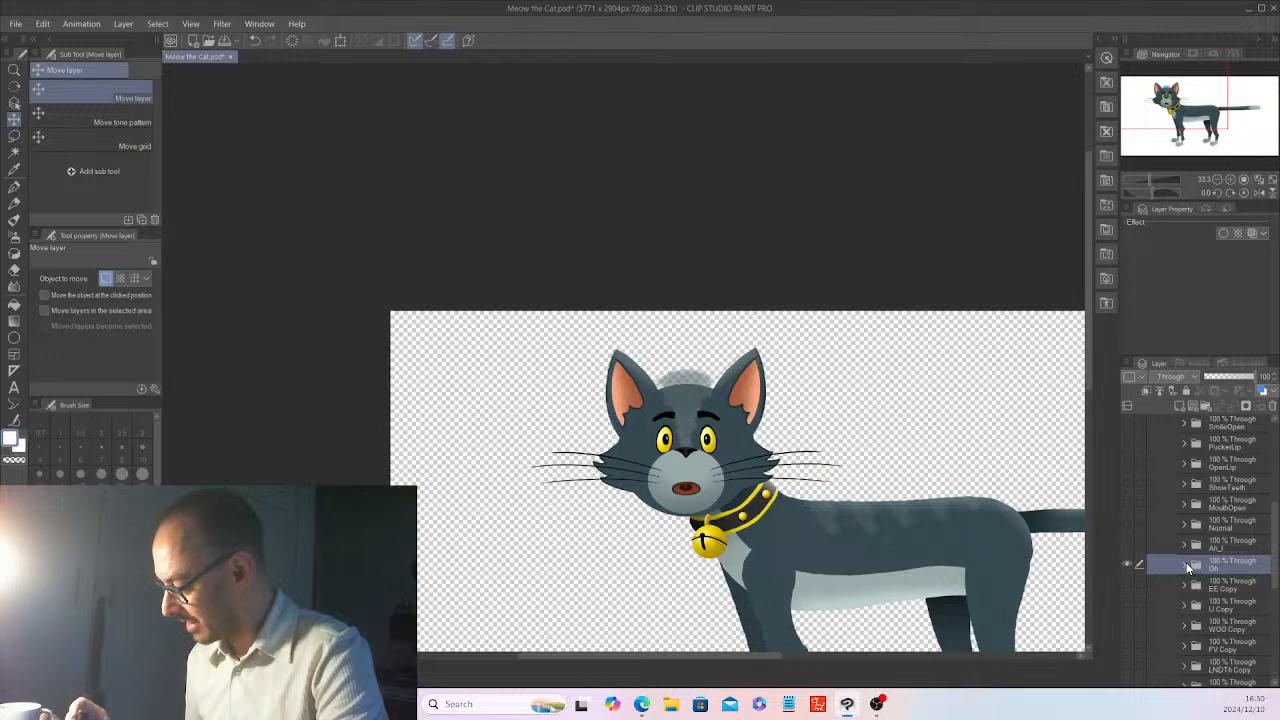
pyautogui.click(1125, 566)
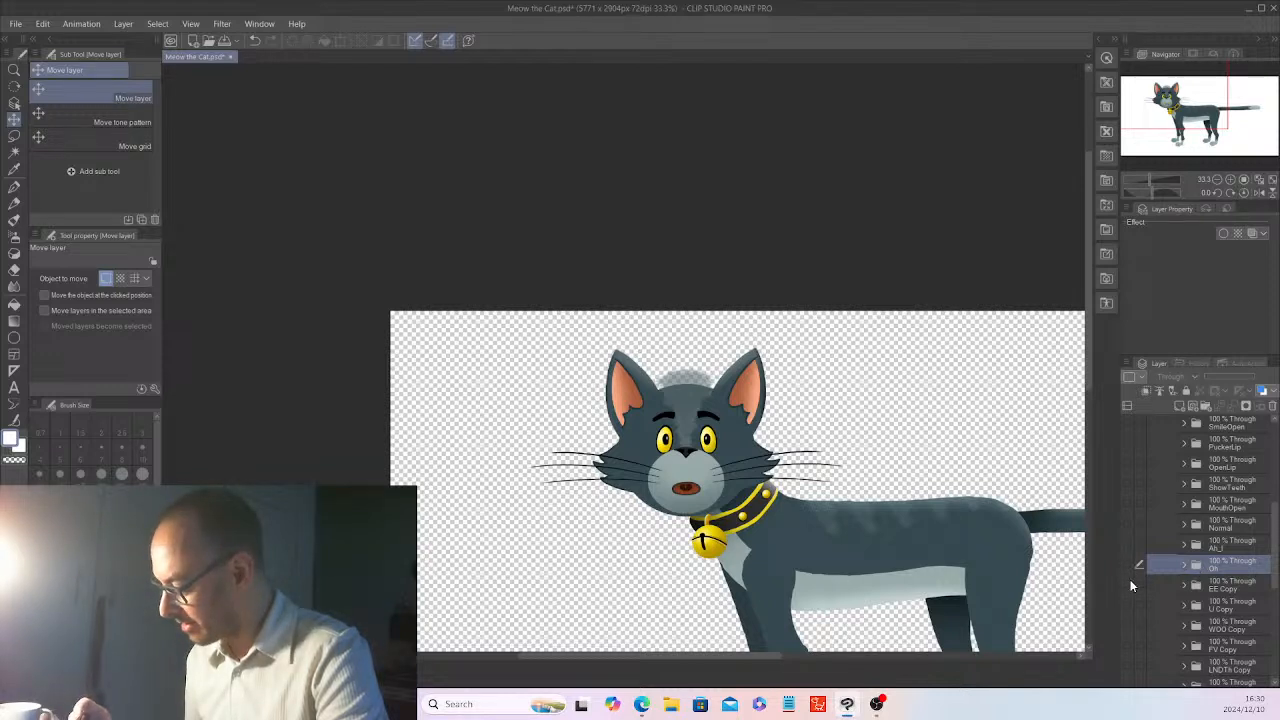
# - Rename the EE Copy mouth folder as EE and hide it, leaving the Oh and EE folders collapsed
pyautogui.click(1185, 565)
pyautogui.click(1258, 586)
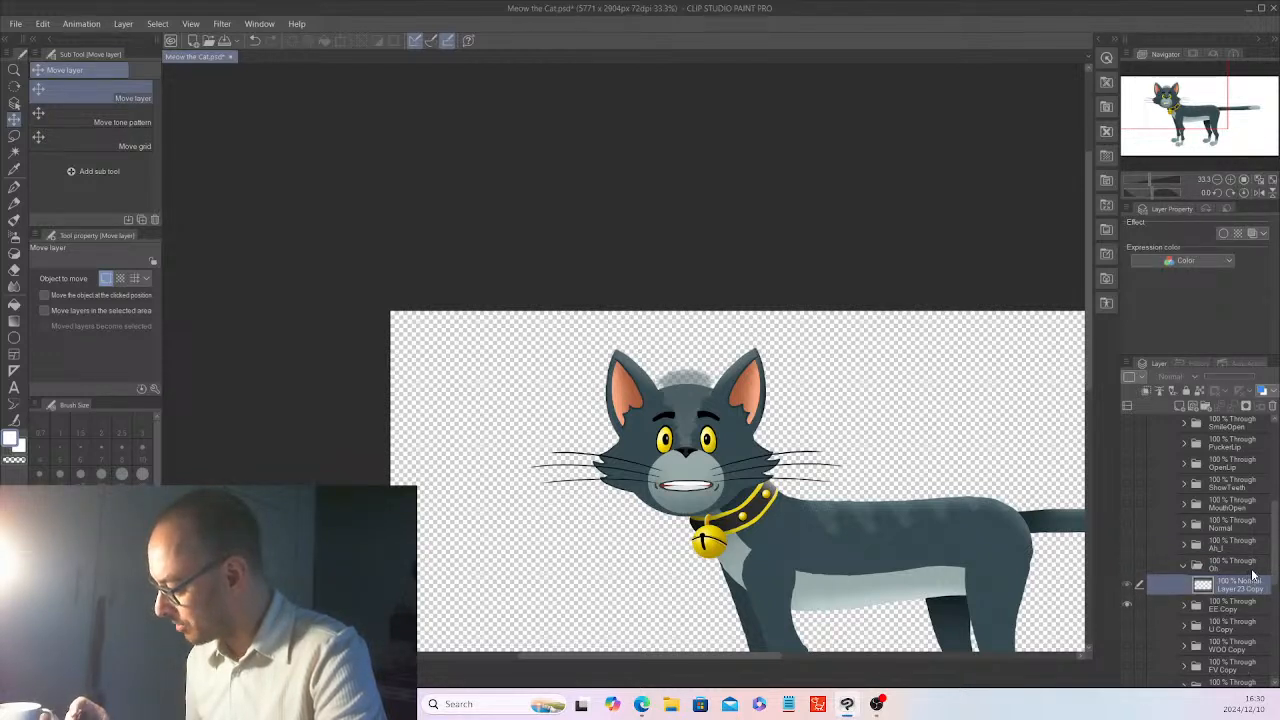
pyautogui.doubleClick(1249, 606)
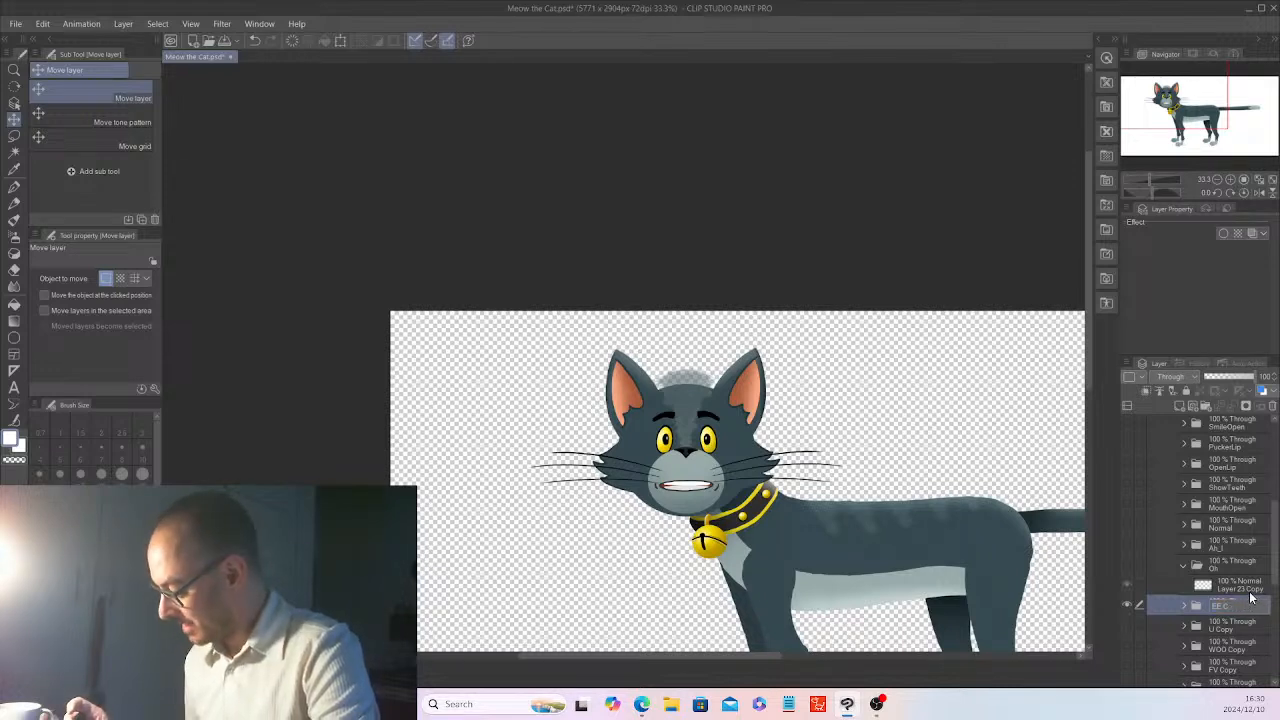
pyautogui.click(1184, 564)
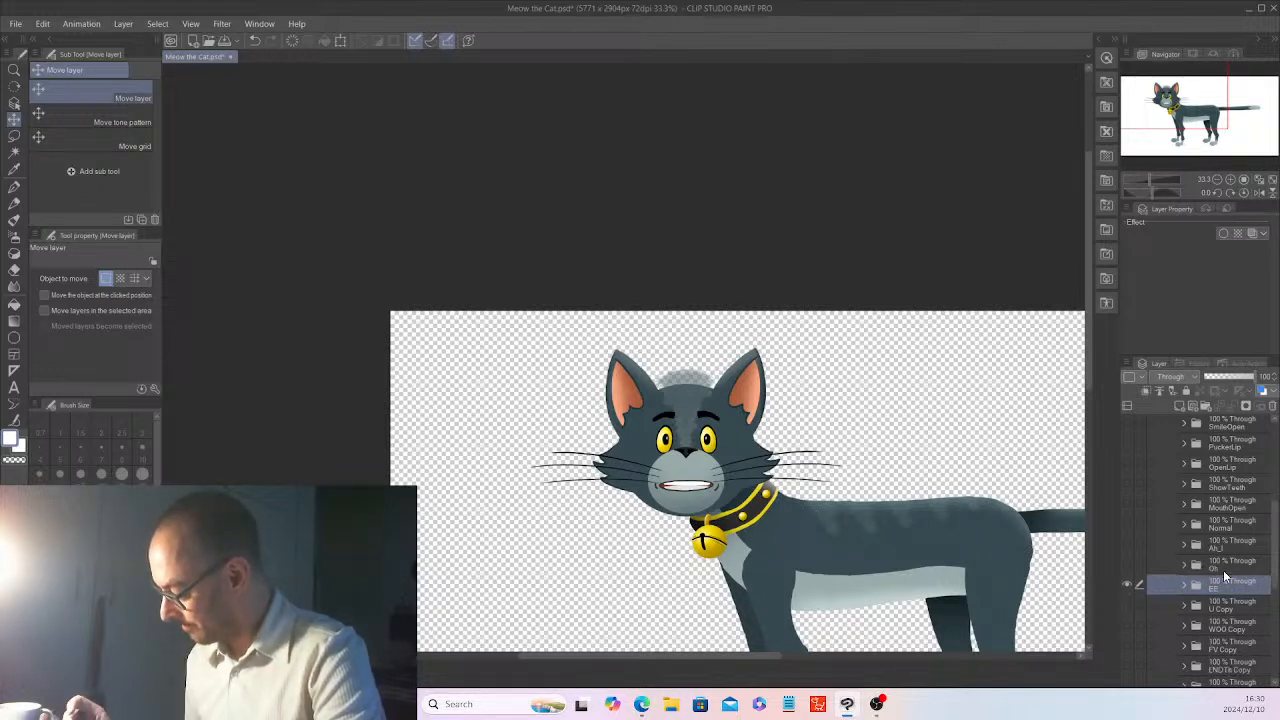
pyautogui.click(1186, 583)
pyautogui.click(1186, 583)
pyautogui.click(1130, 585)
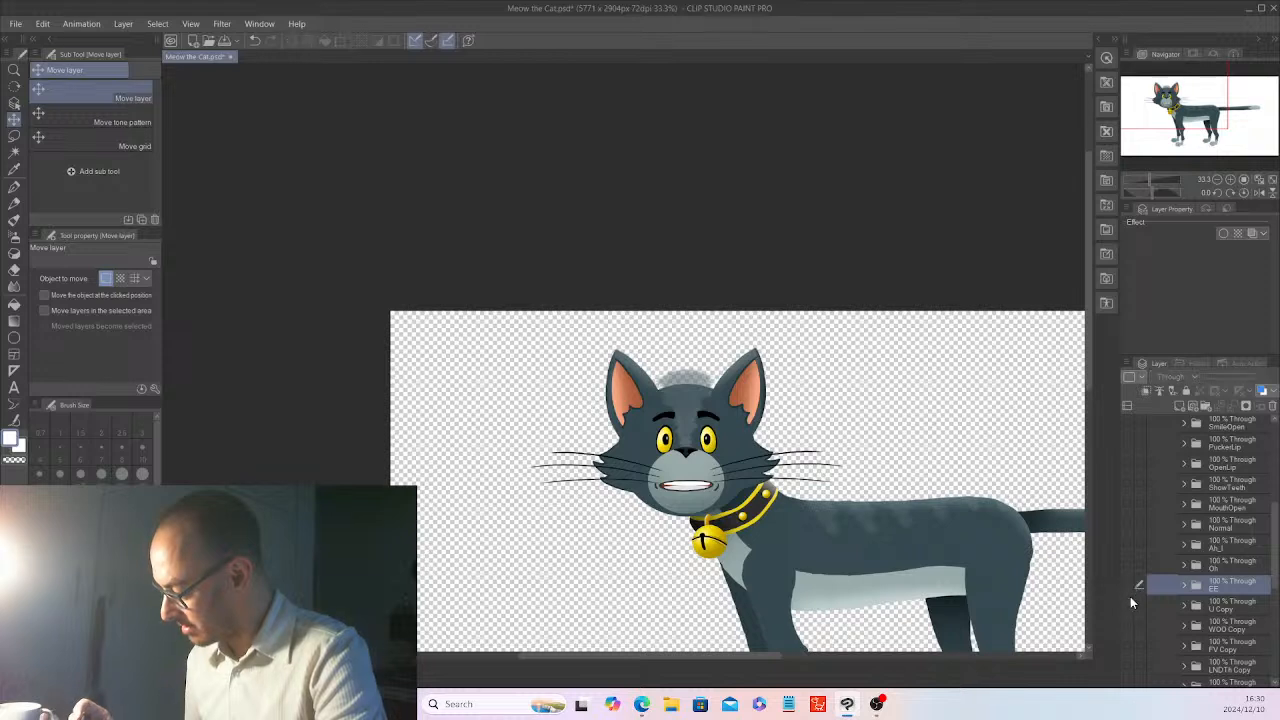
# - Rename the U Copy mouth folder as U, check its contents, and hide that mouth
pyautogui.scroll(-3, 1276, 572)
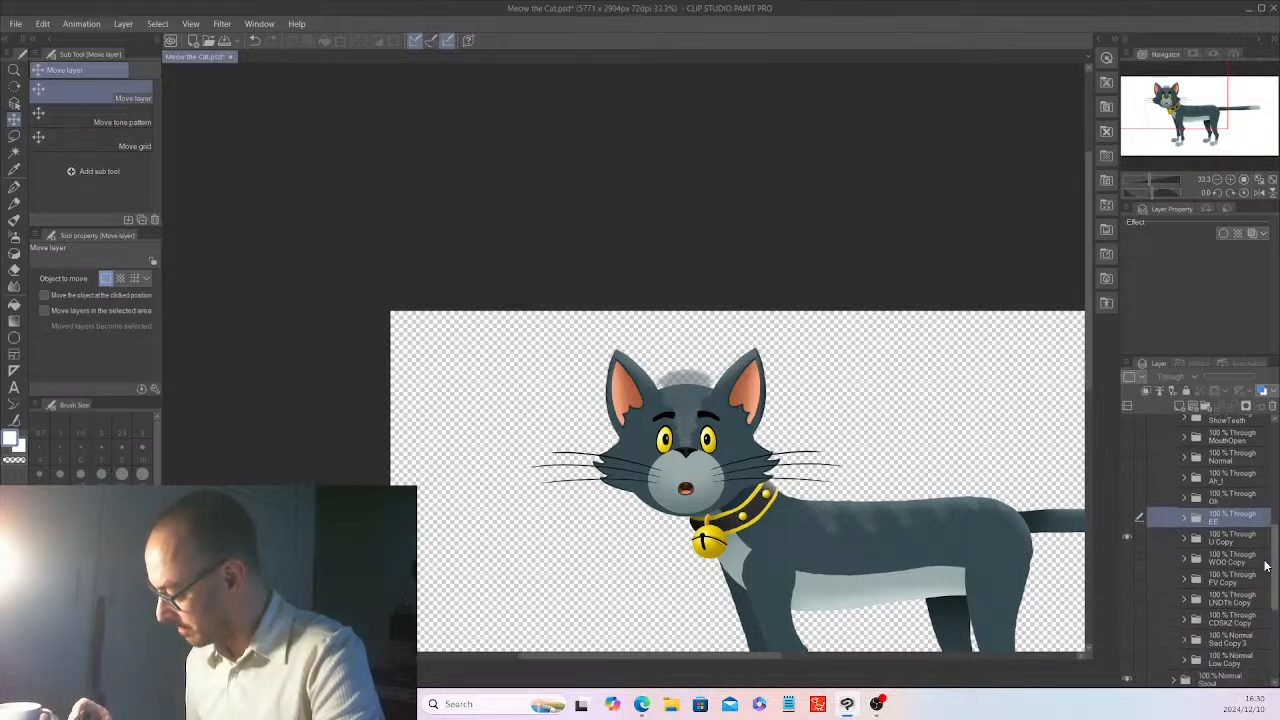
pyautogui.doubleClick(1240, 541)
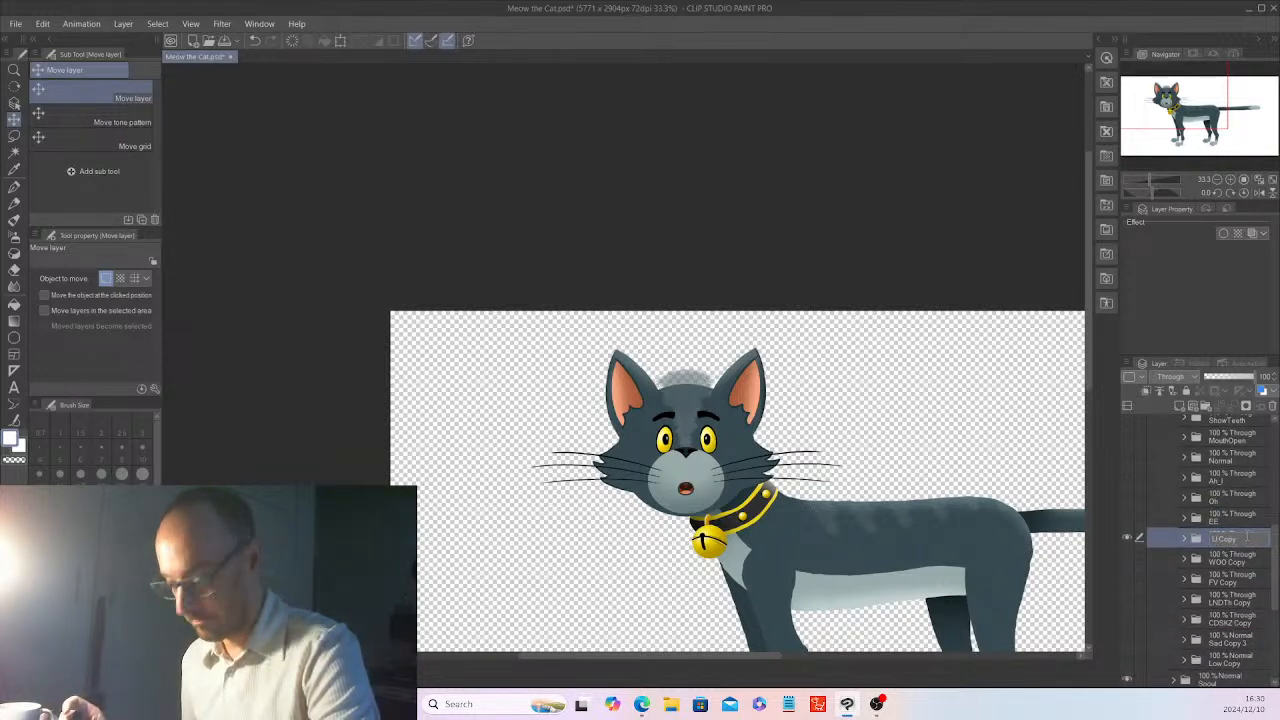
pyautogui.press('BackSpace')
pyautogui.press('BackSpace')
pyautogui.press('Return')
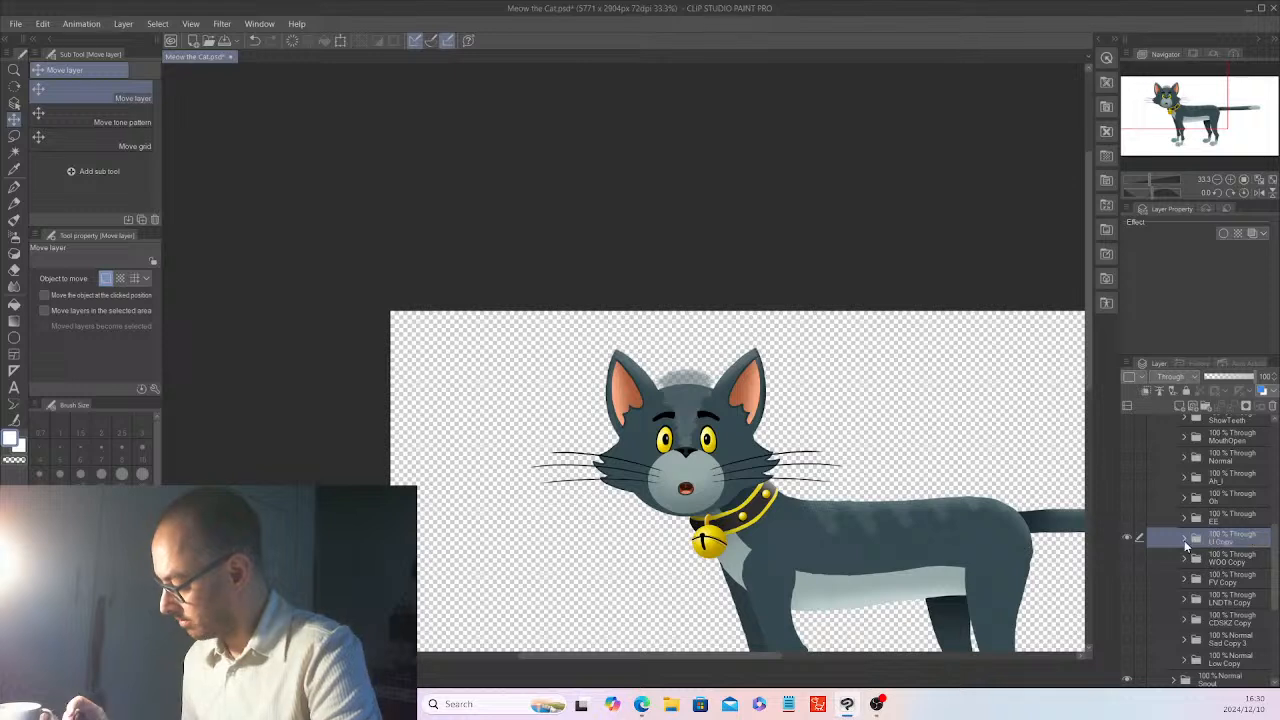
pyautogui.click(1185, 539)
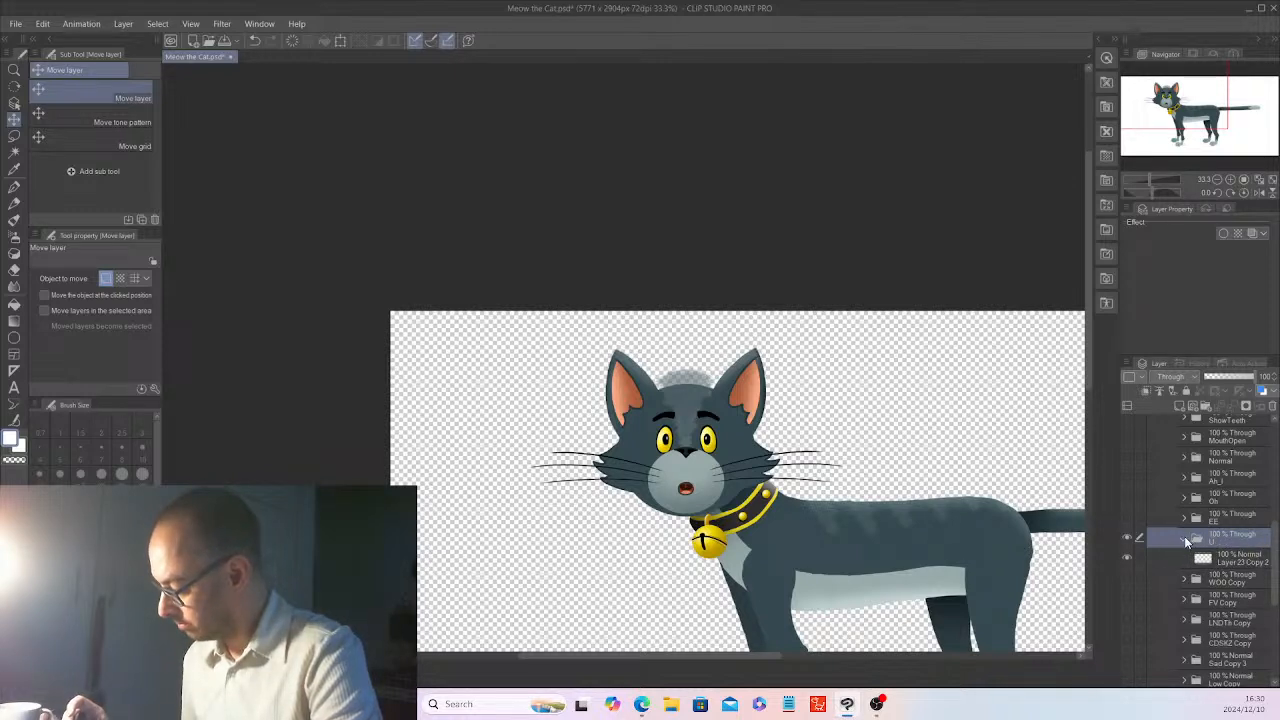
pyautogui.click(1185, 539)
pyautogui.click(1128, 536)
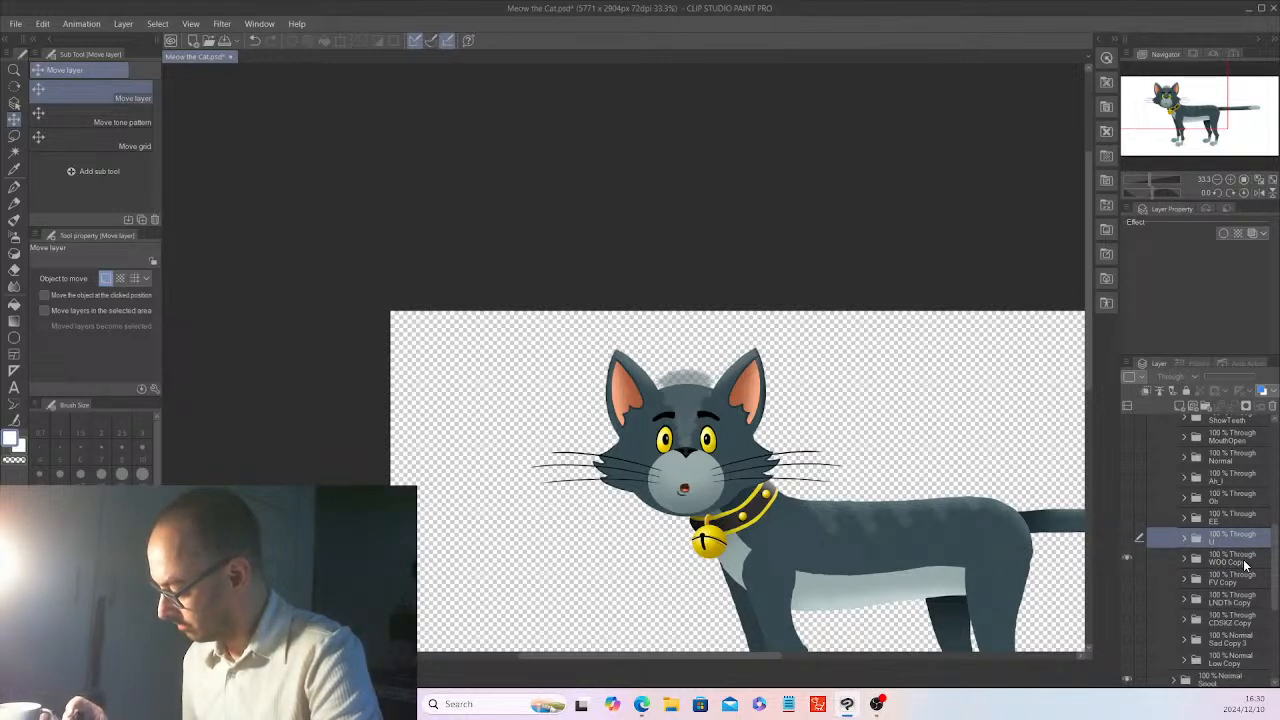
# - Rename the WOO Copy mouth folder as WOO and hide that mouth
pyautogui.doubleClick(1245, 566)
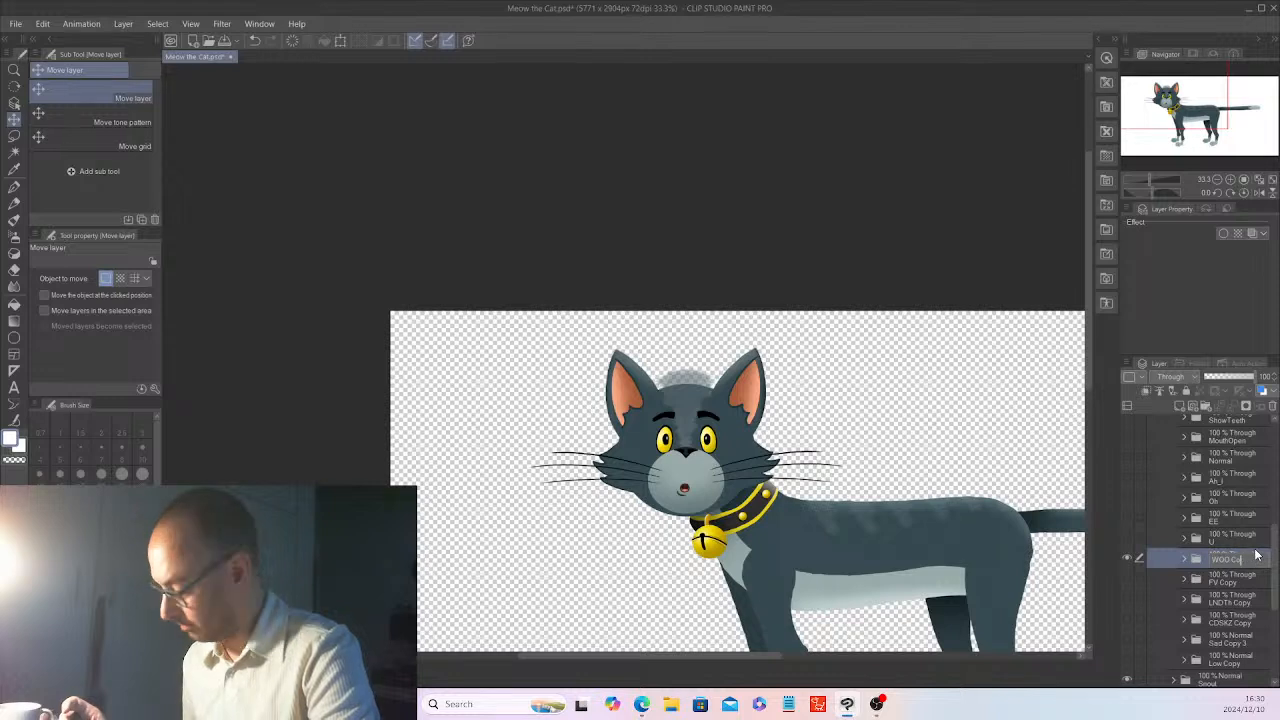
pyautogui.press('Return')
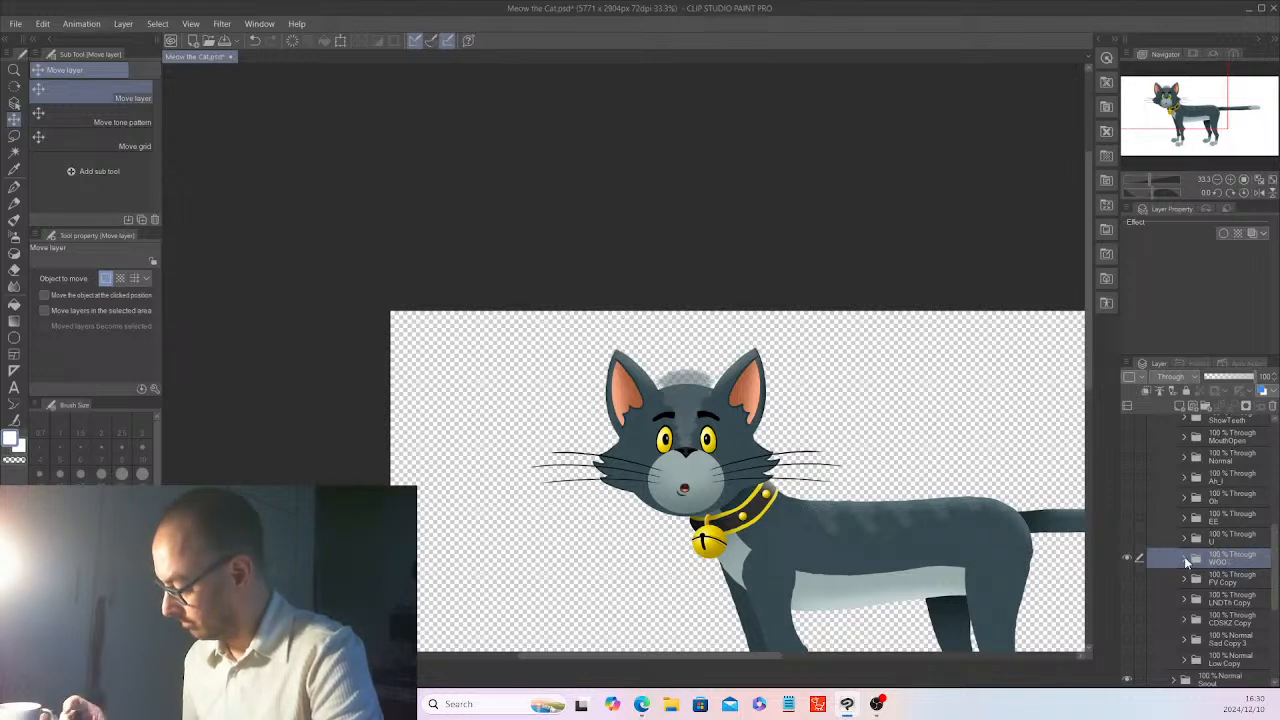
pyautogui.click(1128, 557)
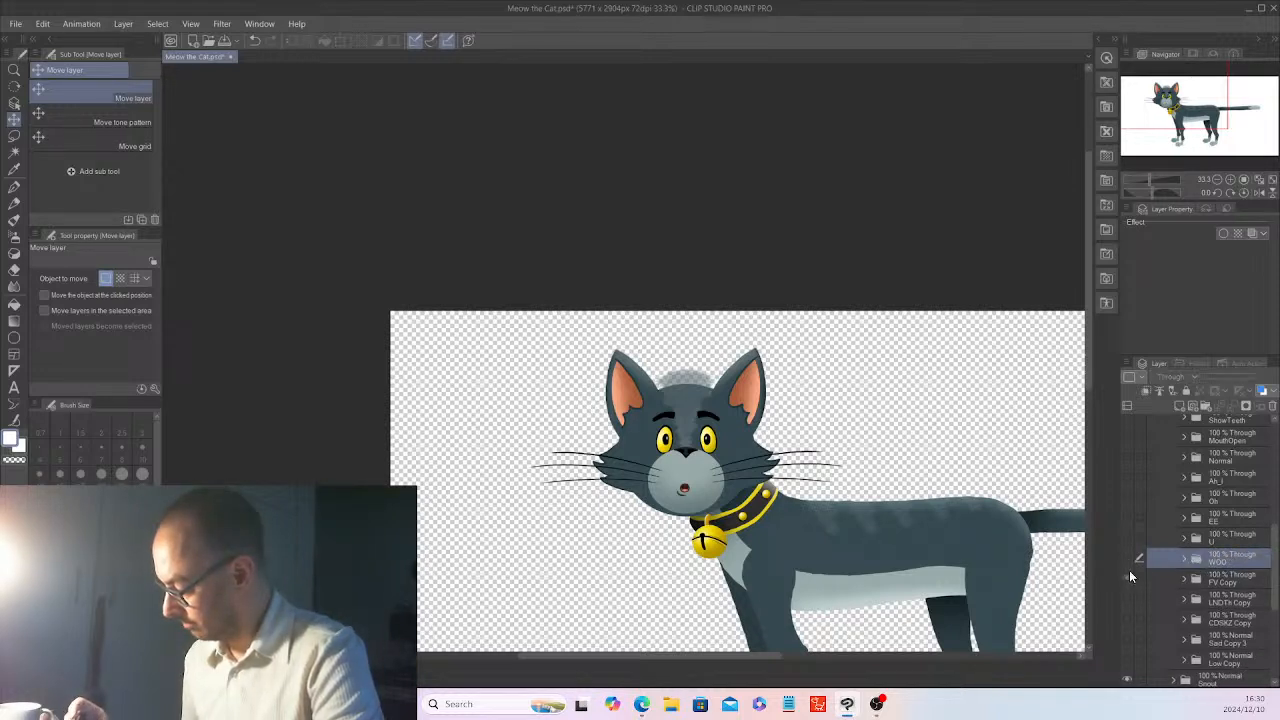
# - Show the FV Copy mouth on the cat, rename its folder as FV, and check the folder's contents
pyautogui.click(1129, 576)
pyautogui.doubleClick(1245, 581)
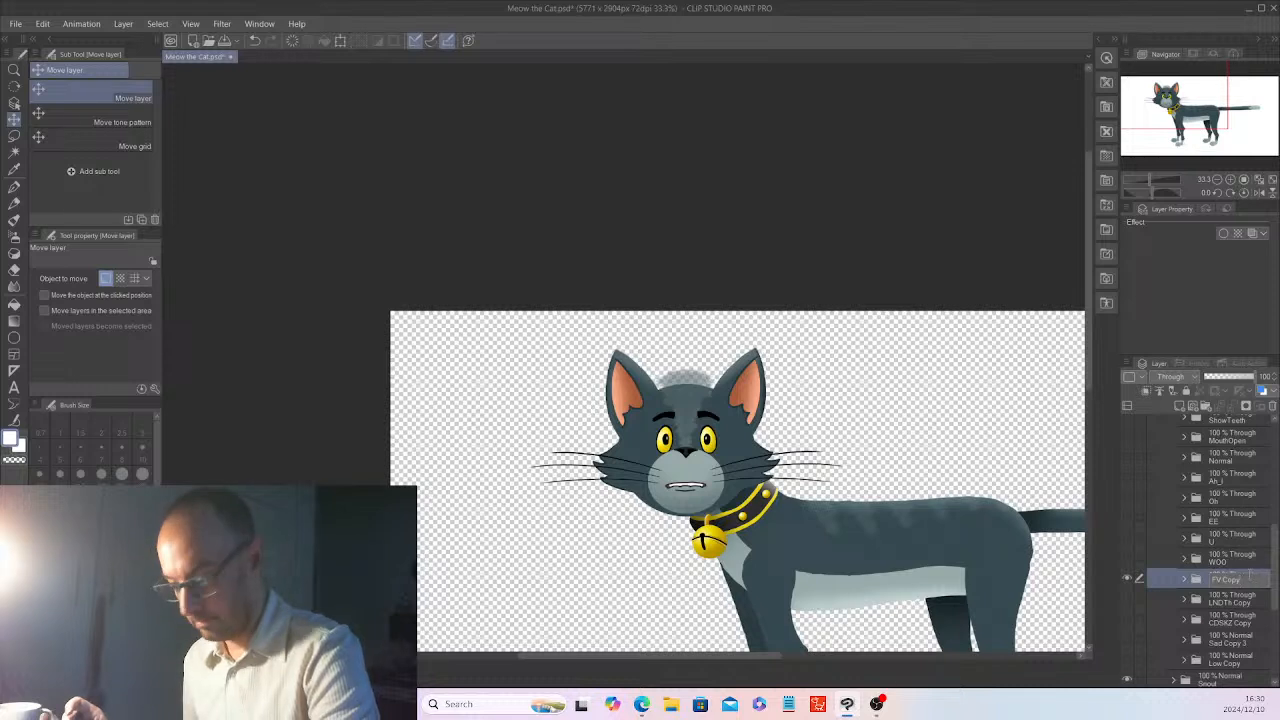
pyautogui.press('BackSpace')
pyautogui.press('BackSpace')
pyautogui.press('Return')
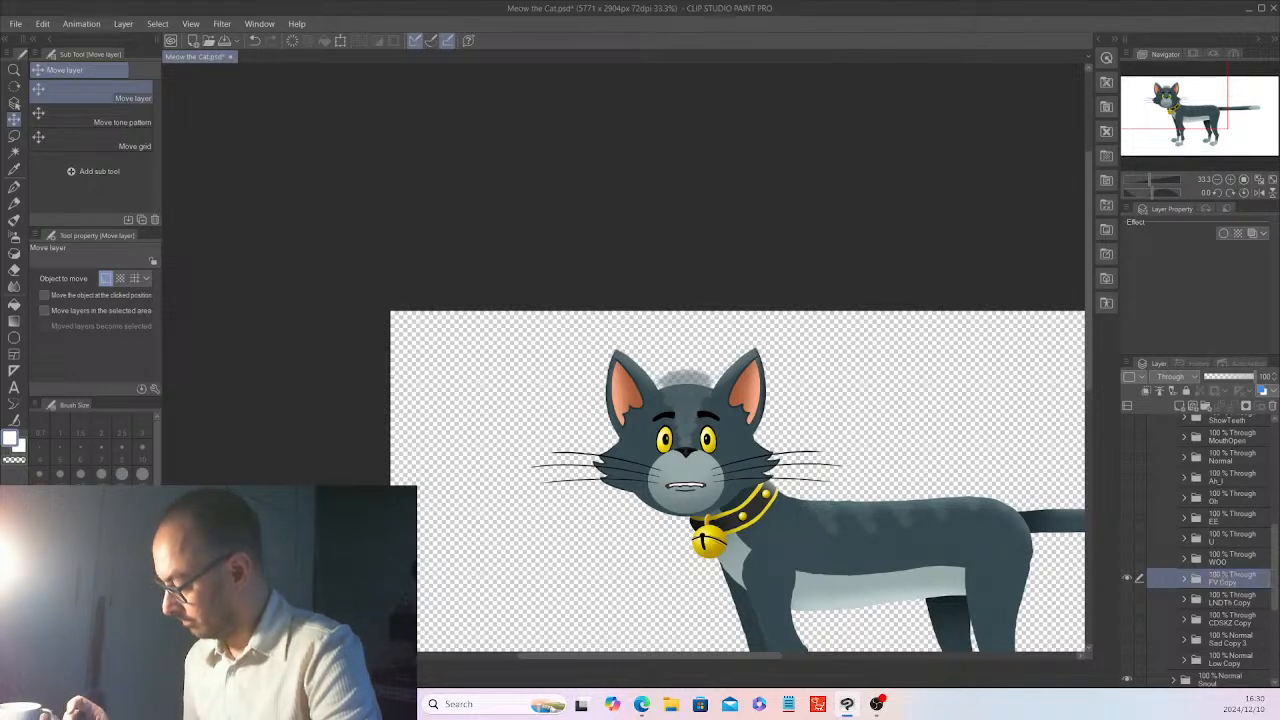
pyautogui.click(1185, 579)
pyautogui.click(1187, 580)
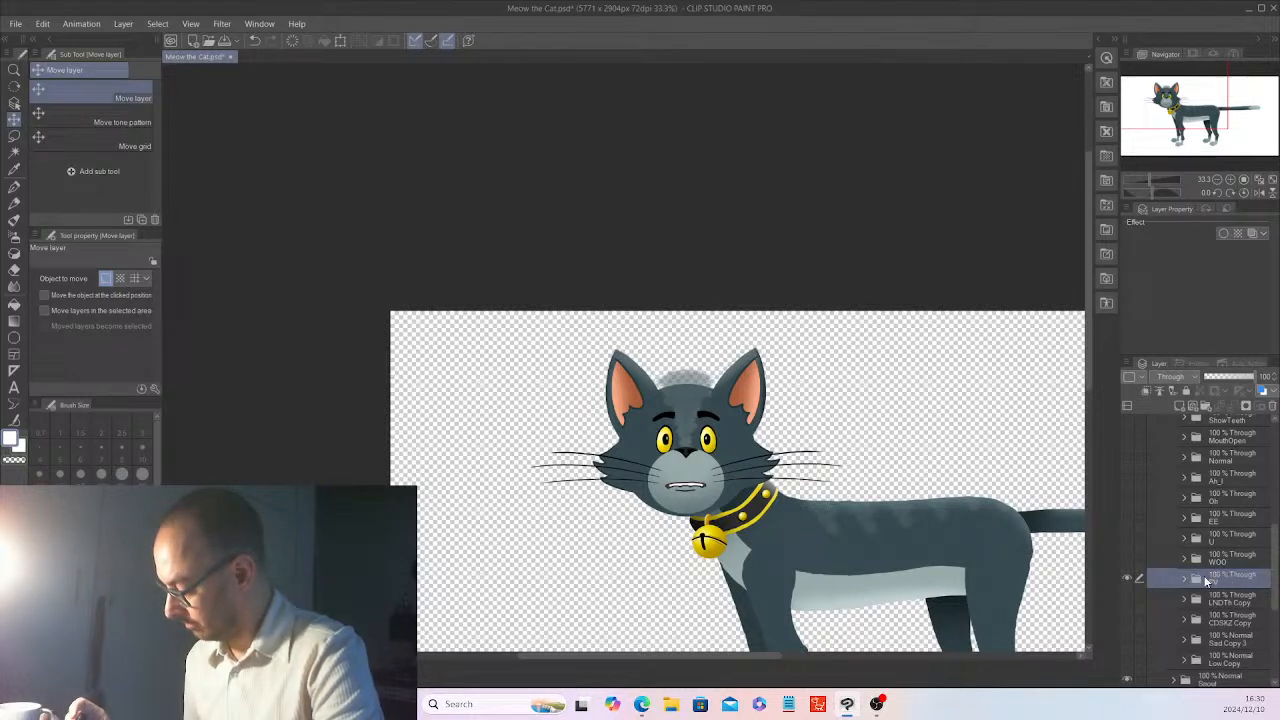
# - Show the LNDTh Copy mouth in place of FV, rename its folder as LNDTh, and check the folder's contents
pyautogui.click(1127, 598)
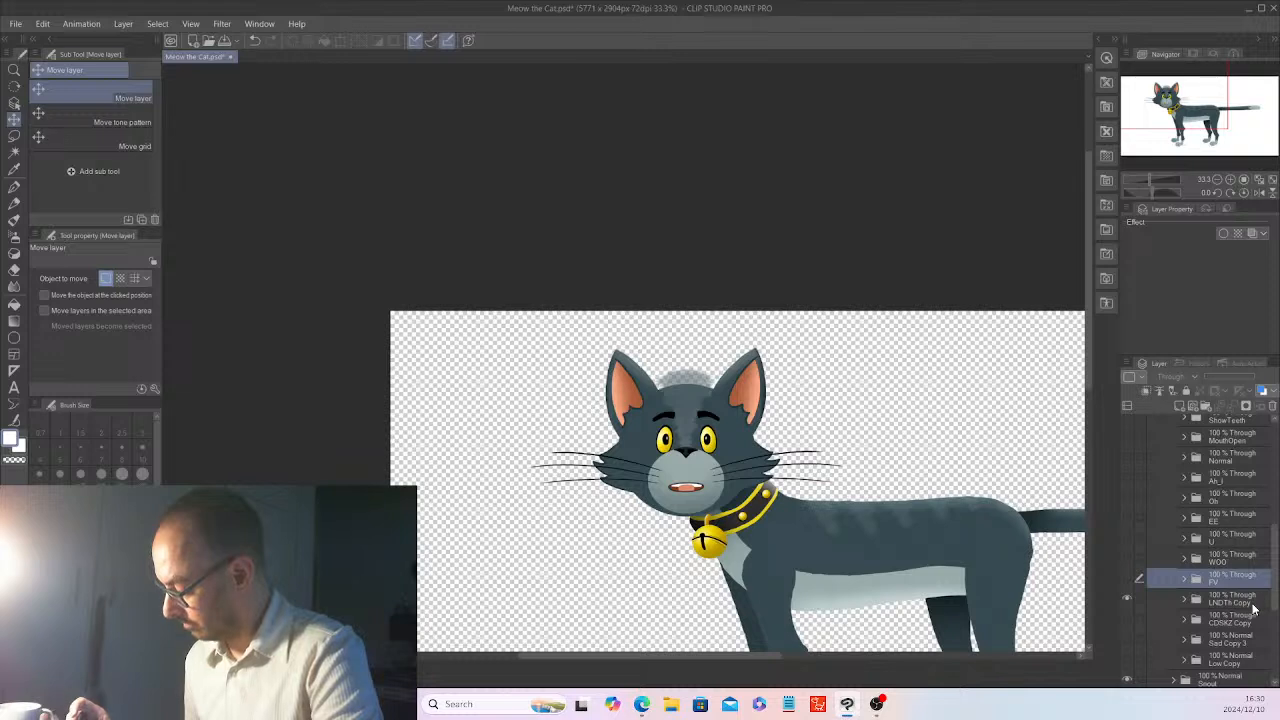
pyautogui.doubleClick(1250, 602)
pyautogui.press('BackSpace')
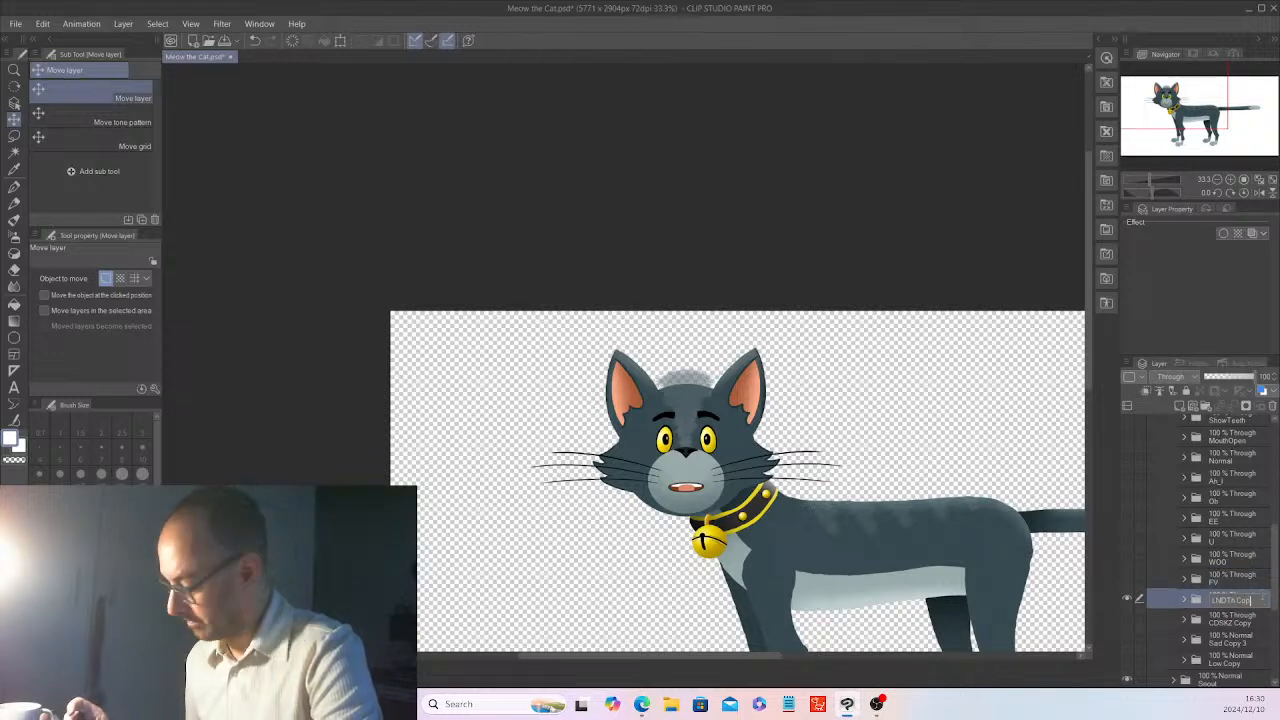
pyautogui.press('Return')
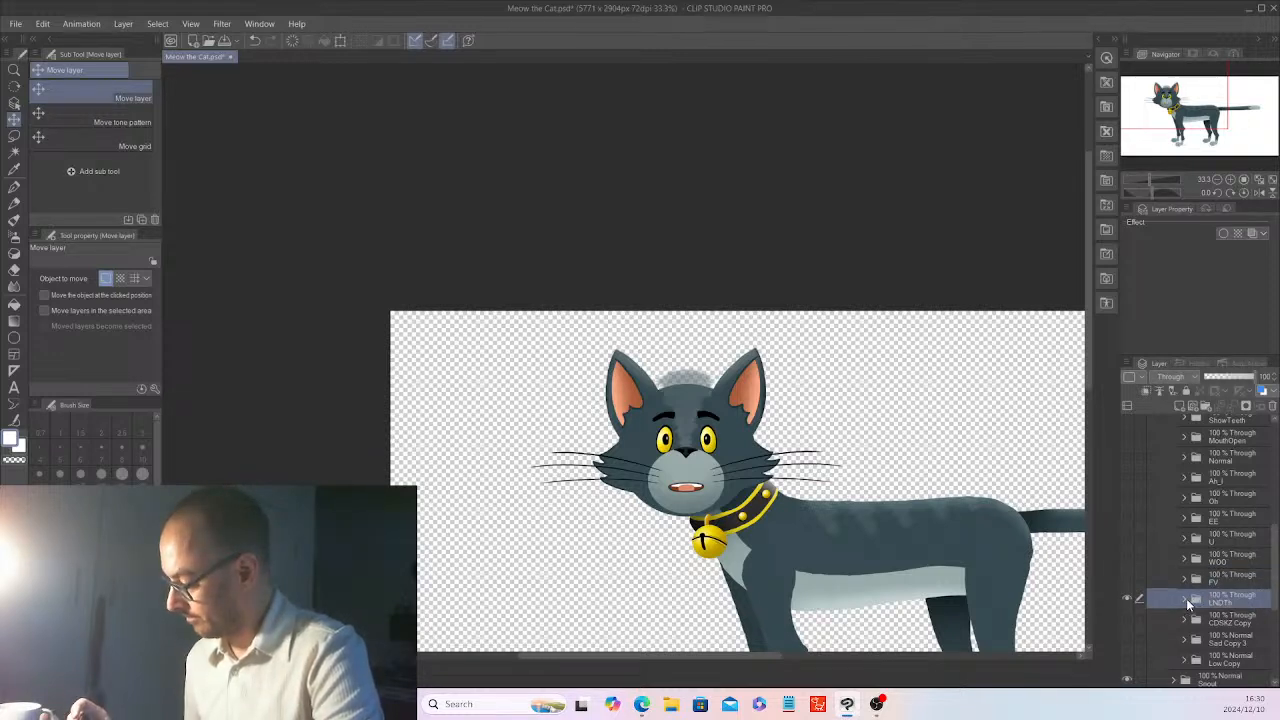
pyautogui.click(1188, 600)
pyautogui.click(1188, 600)
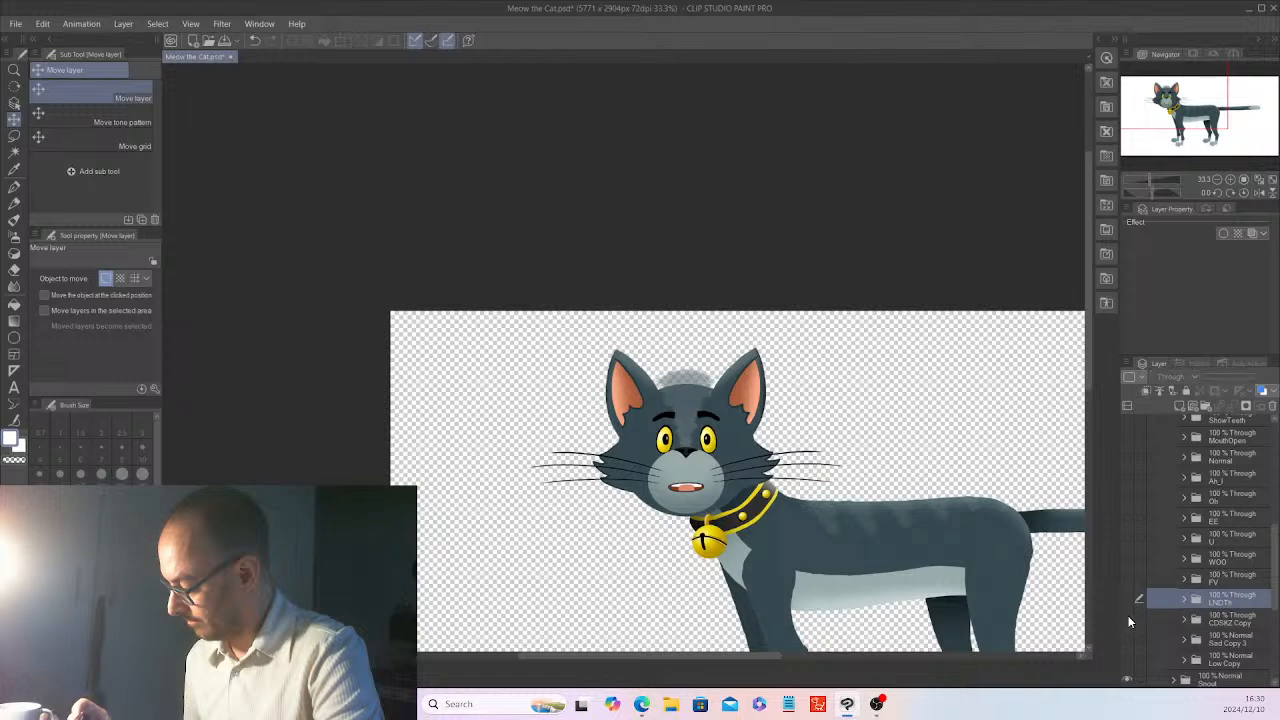
# - Rename the CDSKZ Copy mouth folder as CDSKZ, check its contents, and hide that mouth
pyautogui.scroll(-3, 1250, 560)
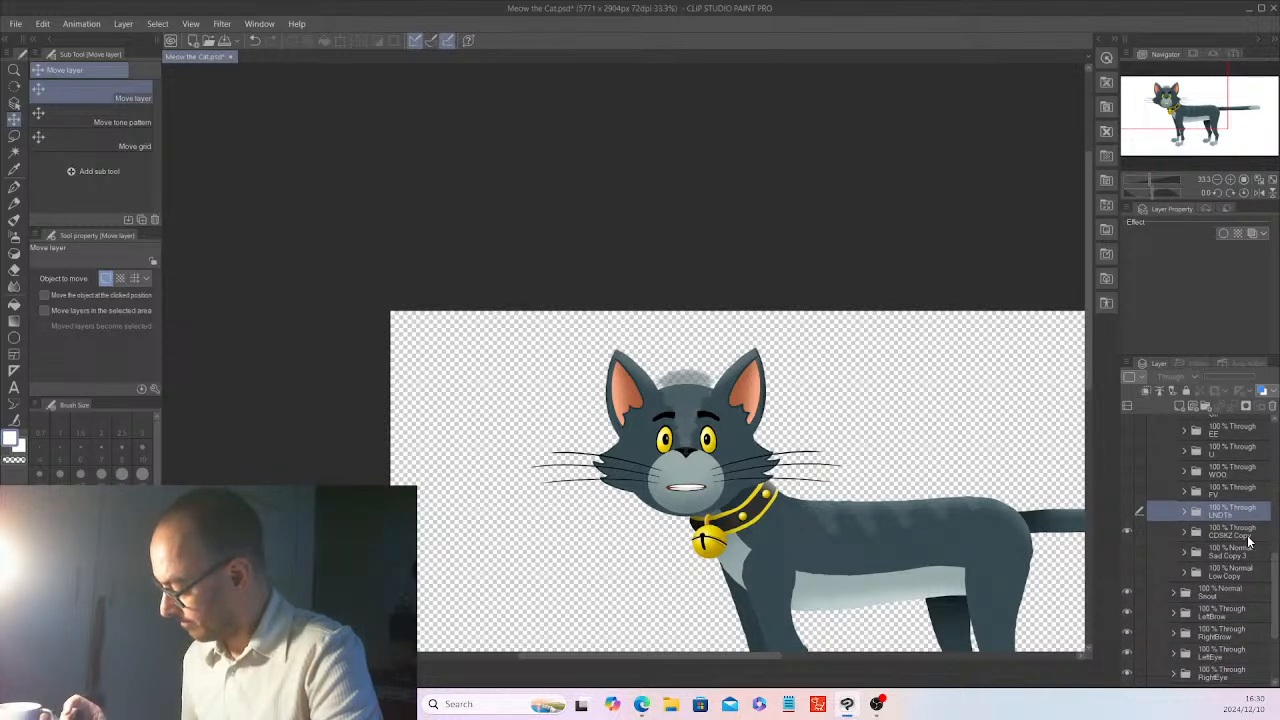
pyautogui.doubleClick(1258, 533)
pyautogui.press('BackSpace')
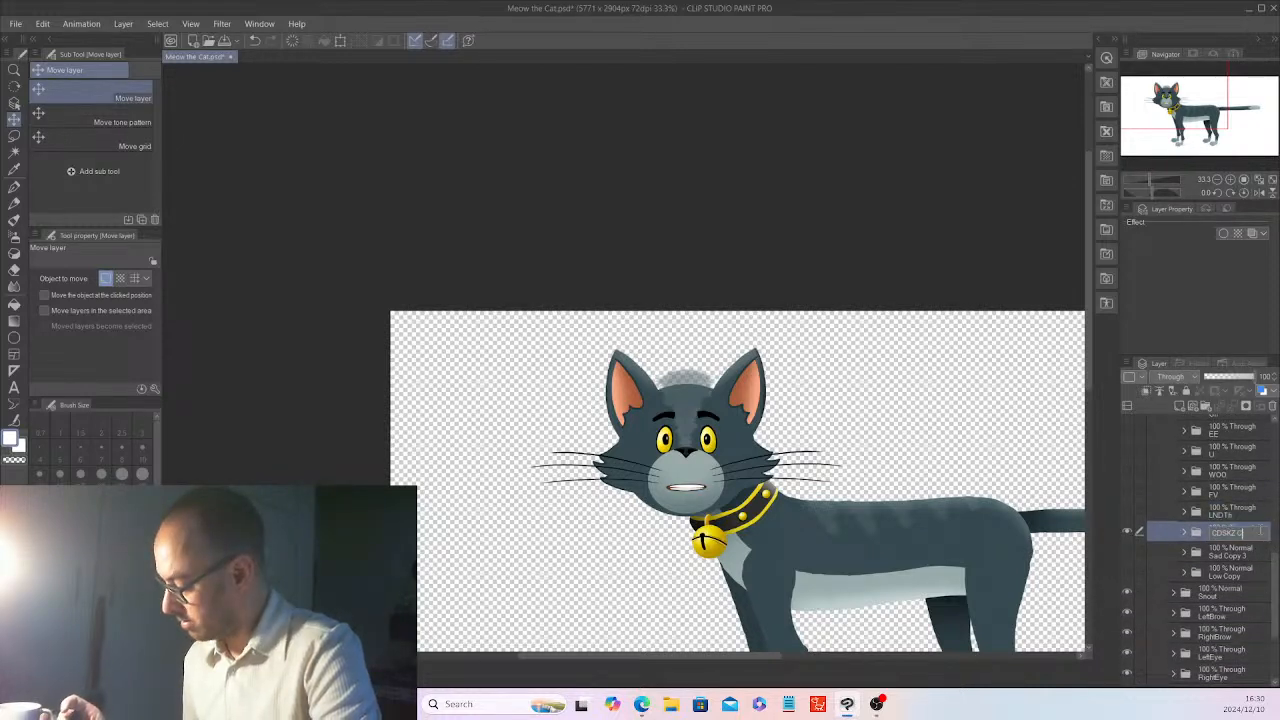
pyautogui.press('Return')
pyautogui.click(1186, 533)
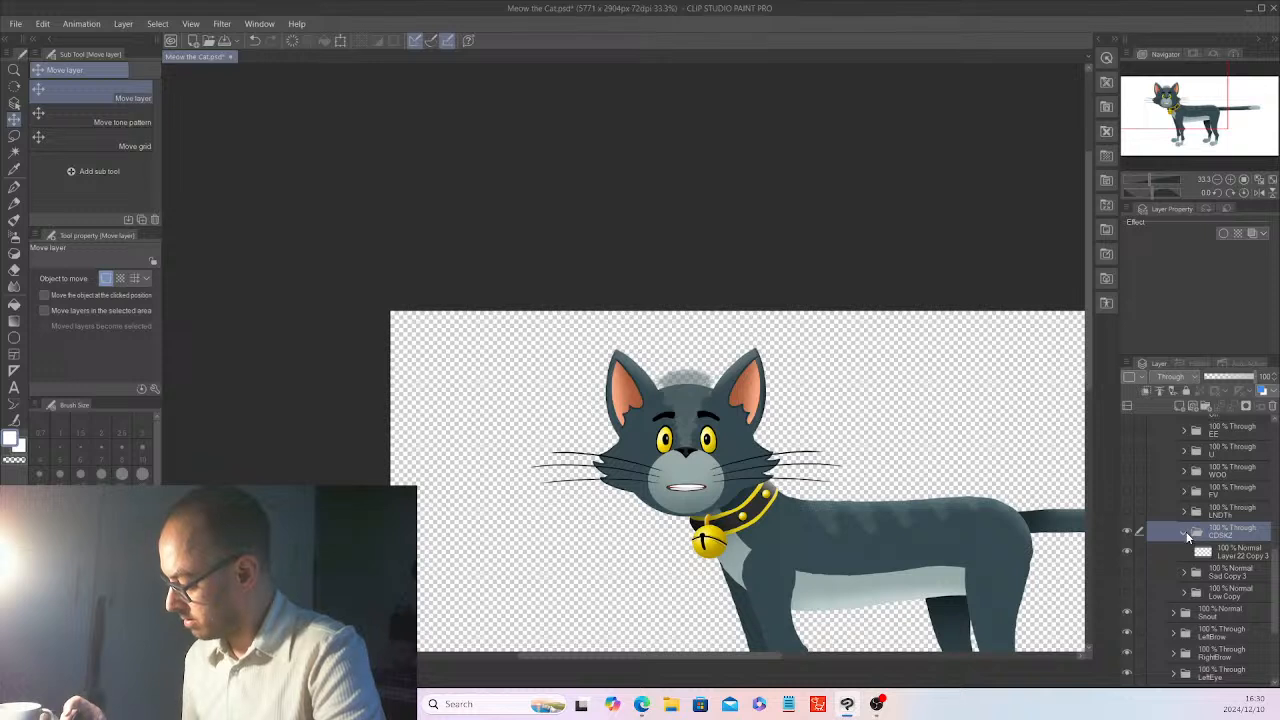
pyautogui.click(1186, 533)
pyautogui.click(1127, 531)
# - Show the Sad Copy 3 mouth on the cat and rename its folder as Sad
pyautogui.click(1127, 550)
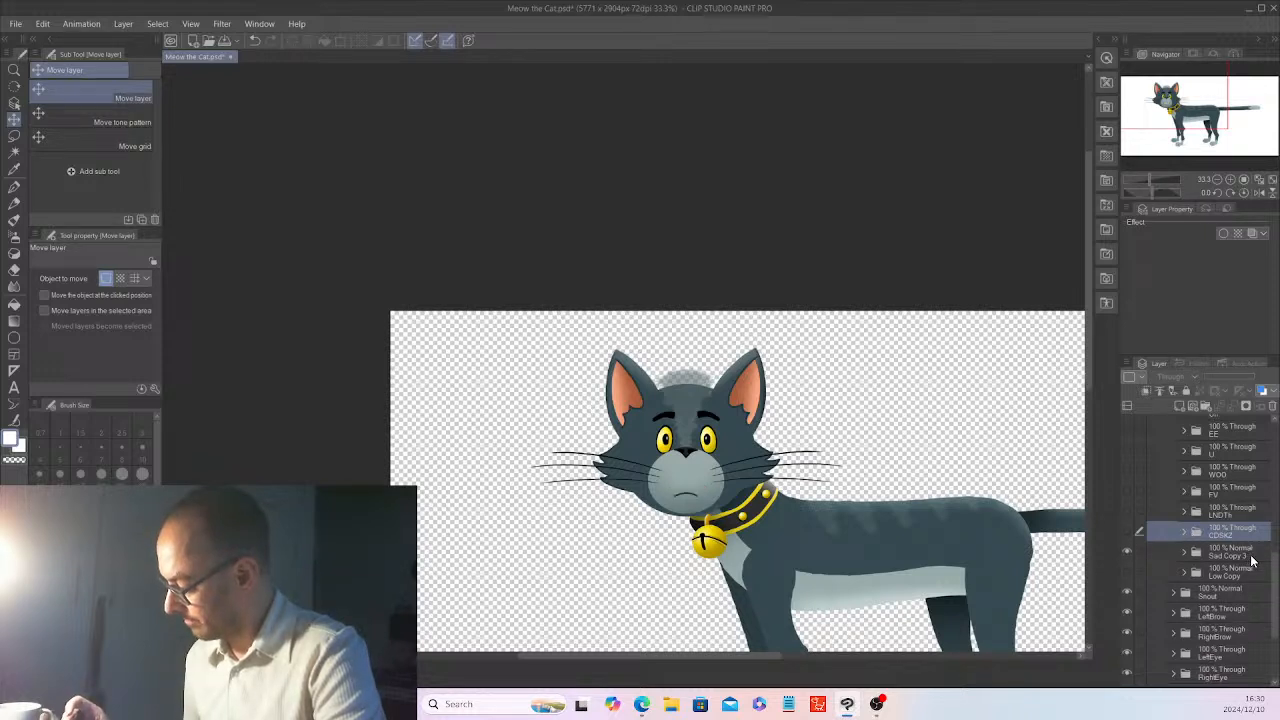
pyautogui.doubleClick(1251, 556)
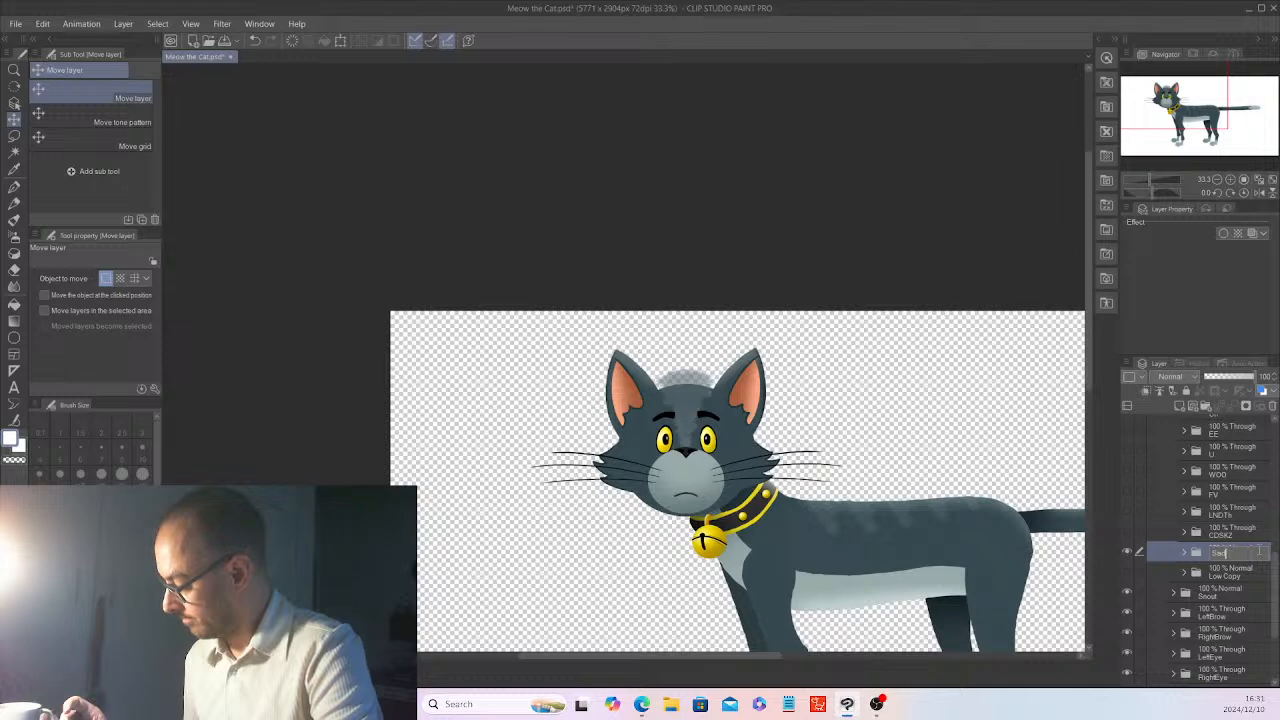
pyautogui.press('Return')
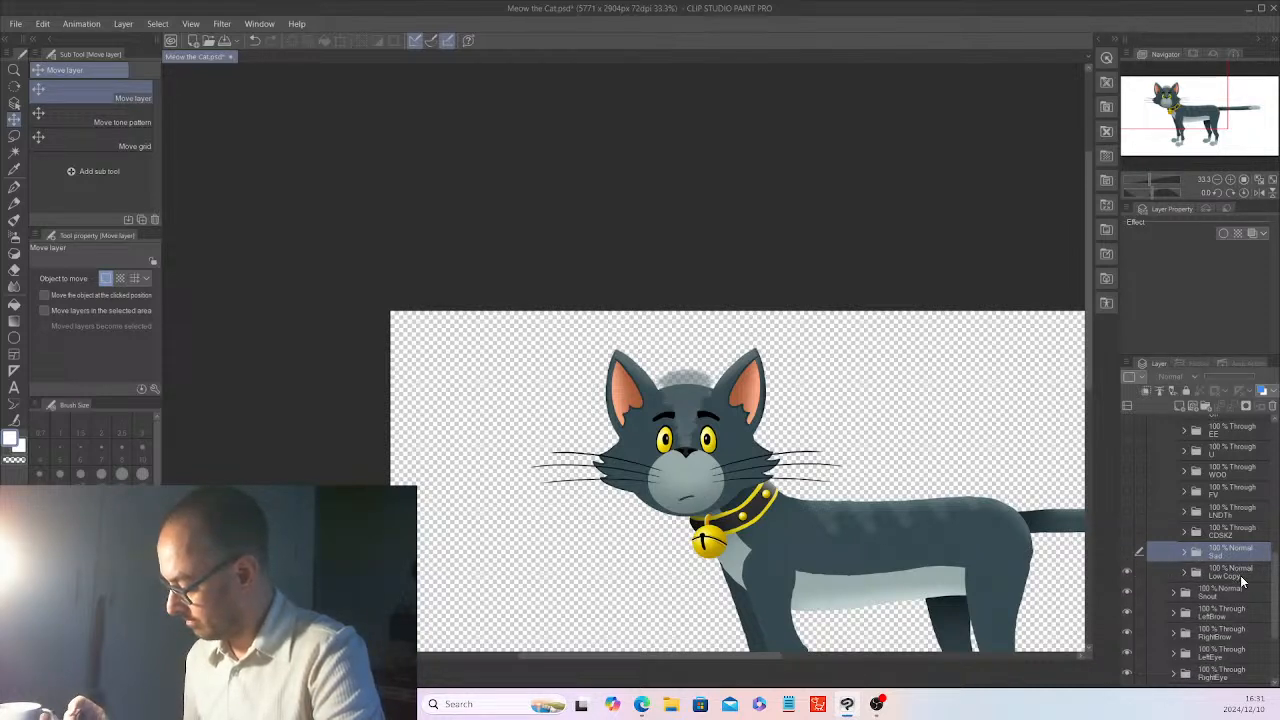
# - Rename the Low Copy mouth folder as Low, check its contents, and collapse it
pyautogui.doubleClick(1250, 573)
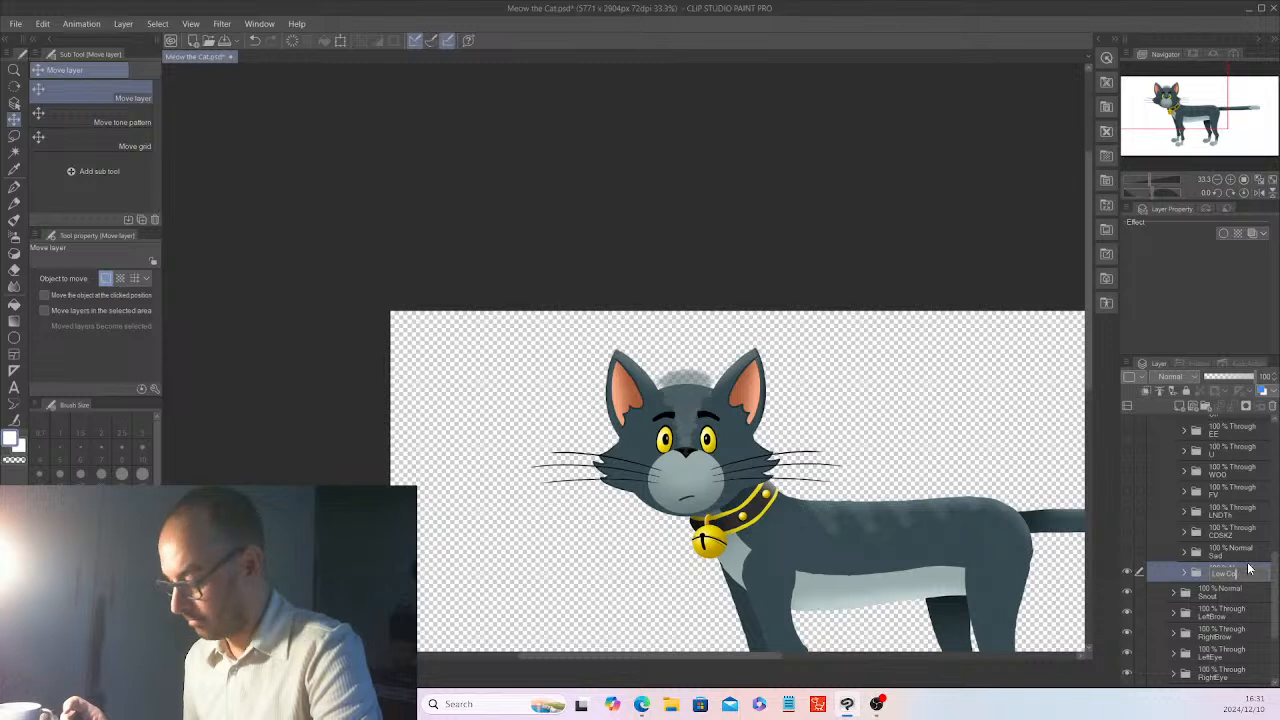
pyautogui.press('Return')
pyautogui.click(1190, 571)
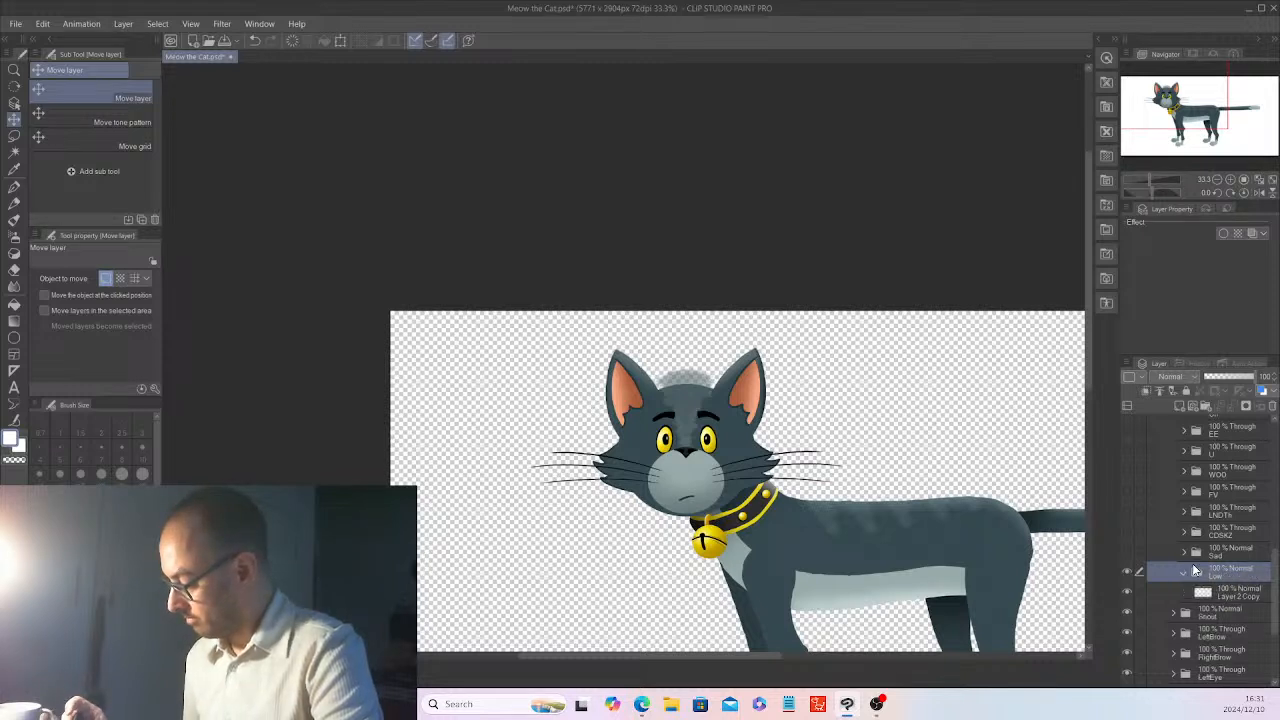
pyautogui.click(1184, 572)
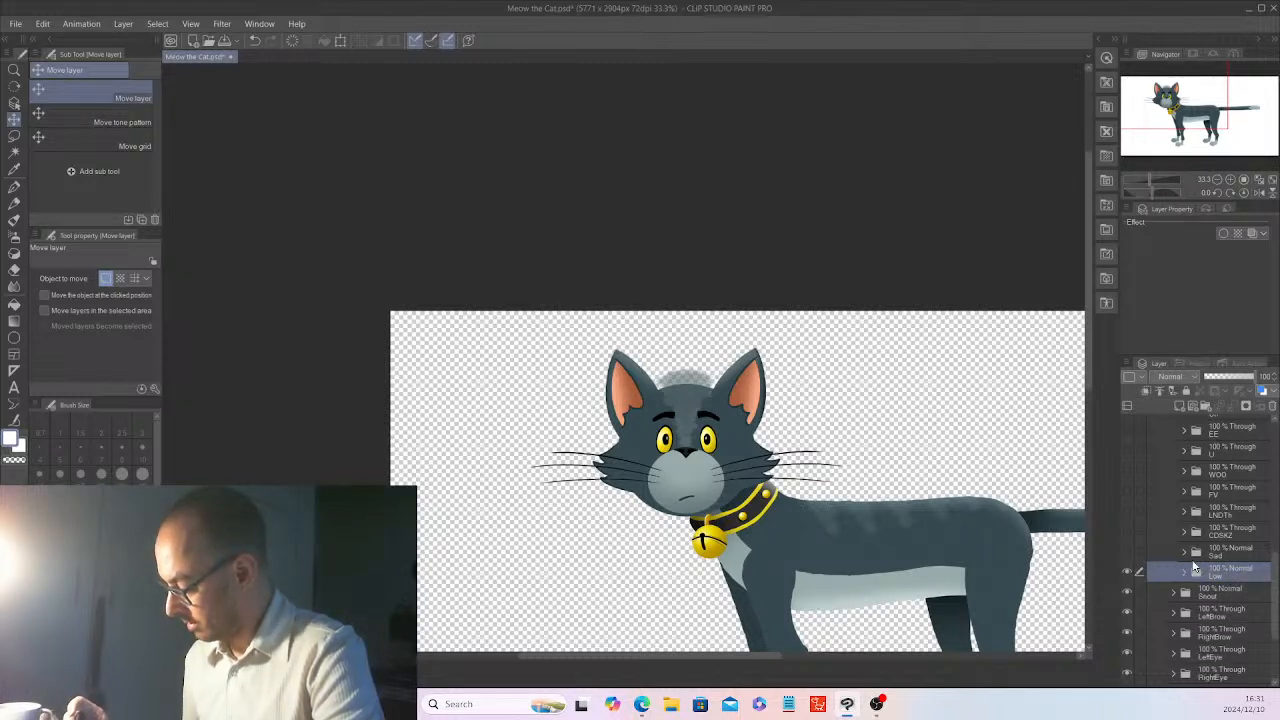
# - Show the Normal mouth on the cat in place of Low and collapse the Mouth folder
pyautogui.click(1127, 572)
pyautogui.scroll(8, 1200, 530)
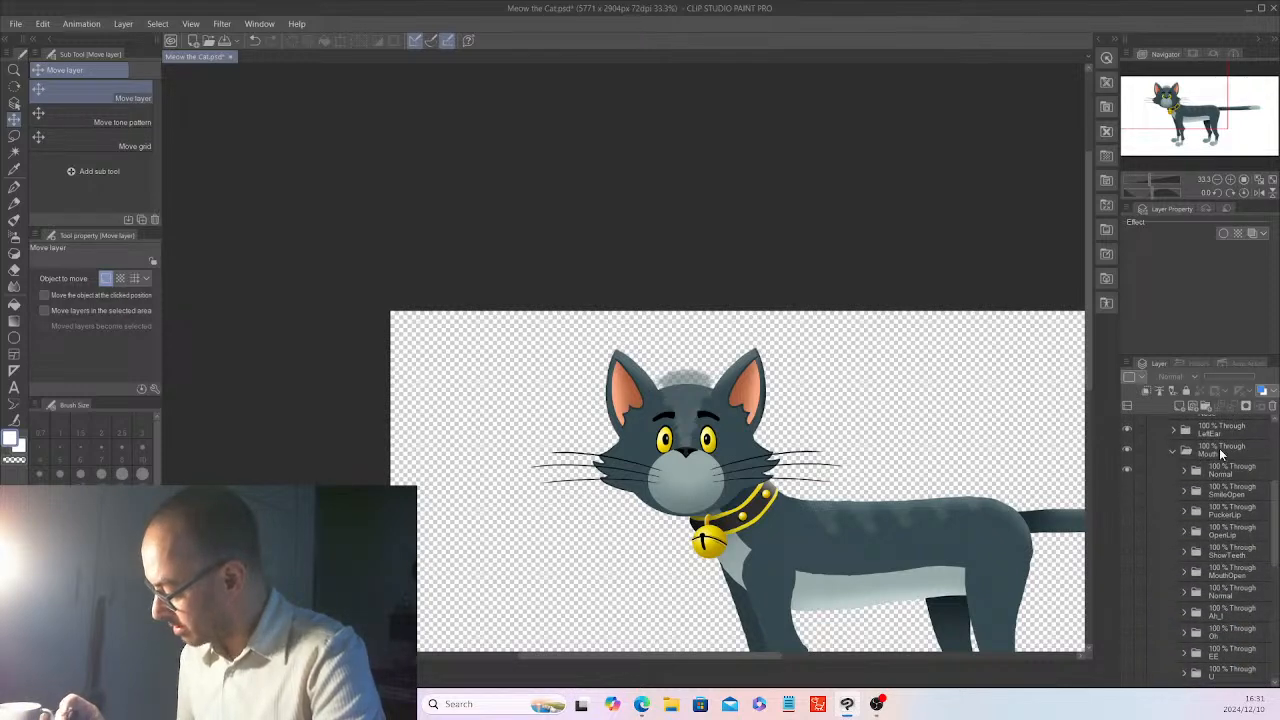
pyautogui.click(1176, 452)
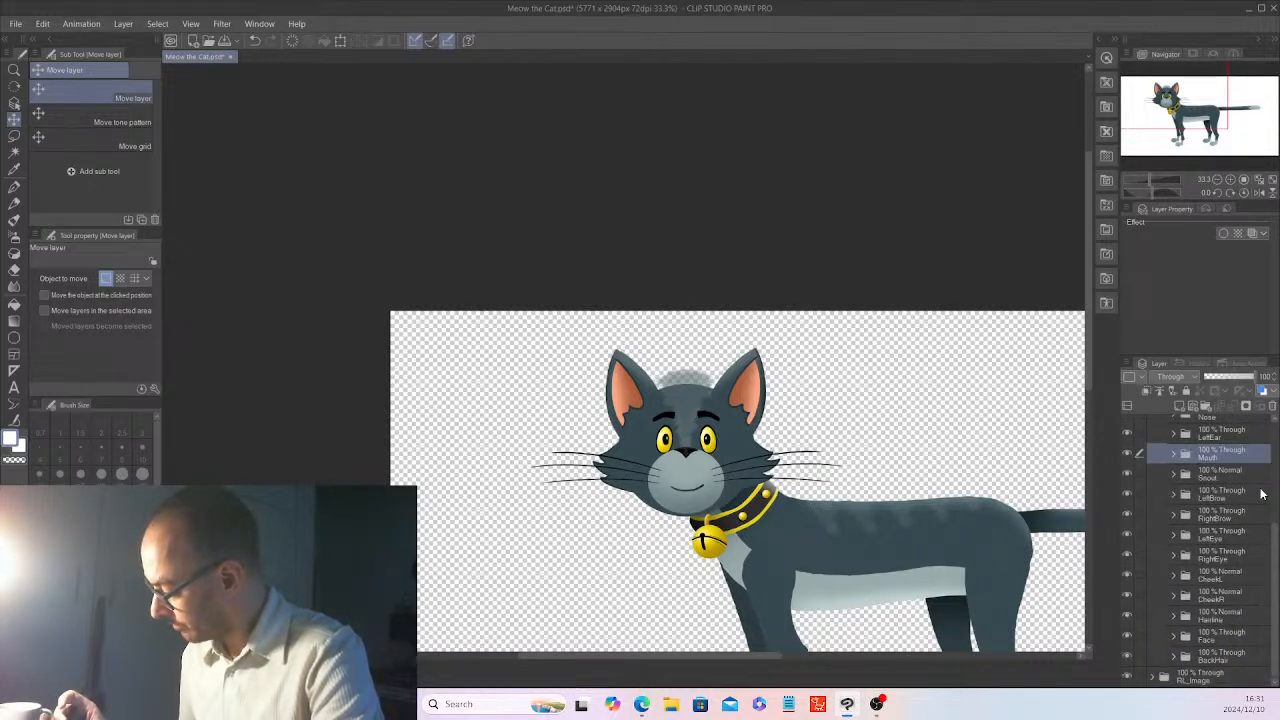
# - Merge Layer 16 and Layer 6 inside the Snout folder into one layer, and collapse the folder
pyautogui.click(1175, 475)
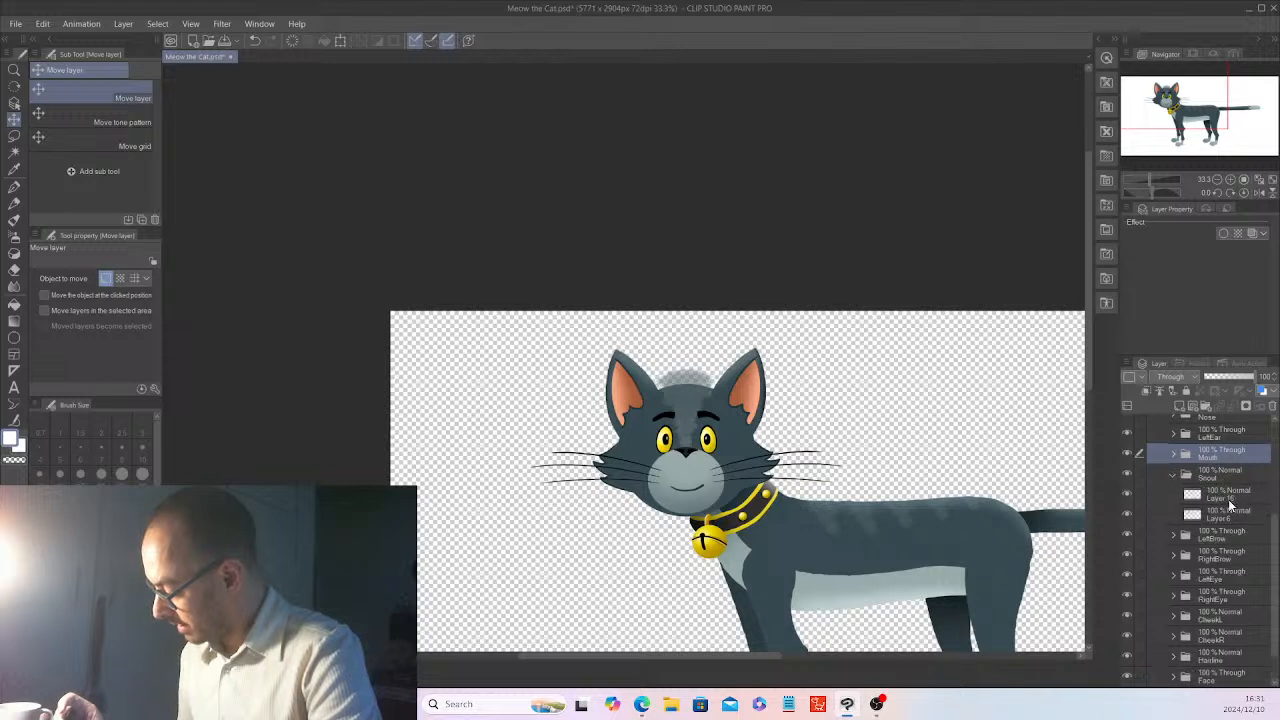
pyautogui.click(1238, 494)
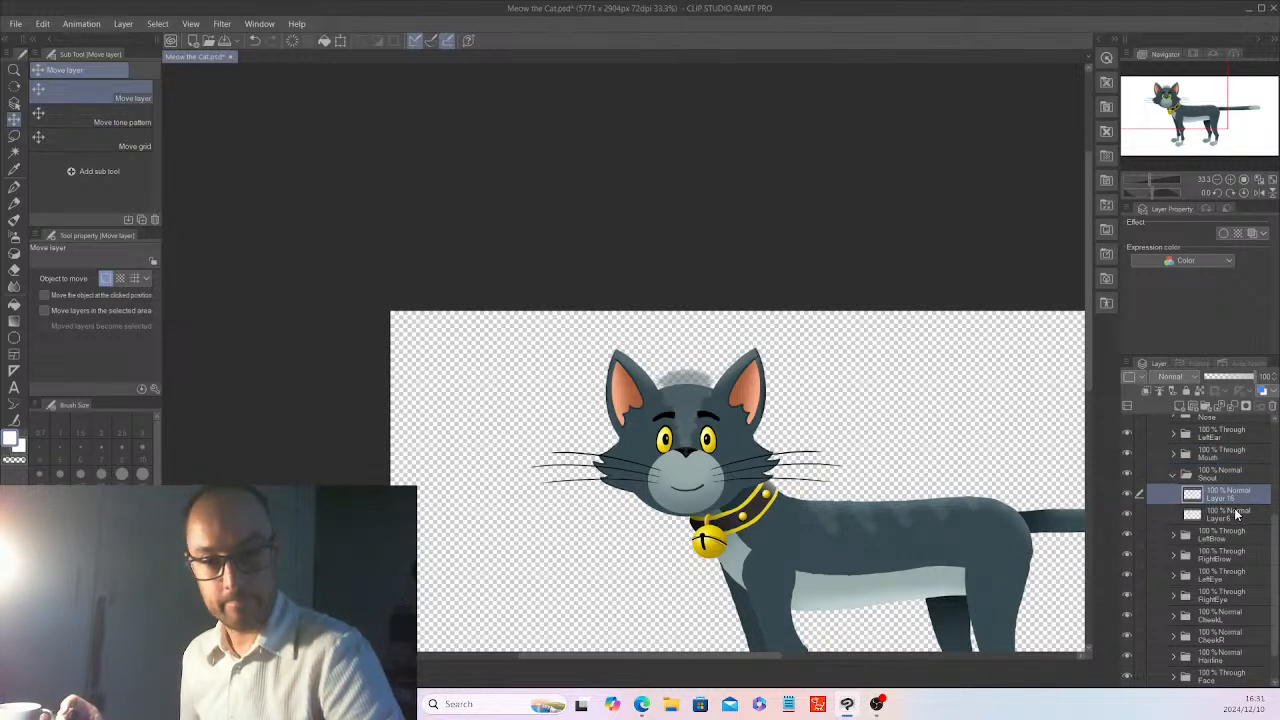
pyautogui.keyDown('ctrl'); pyautogui.click(1243, 515); pyautogui.keyUp('ctrl')
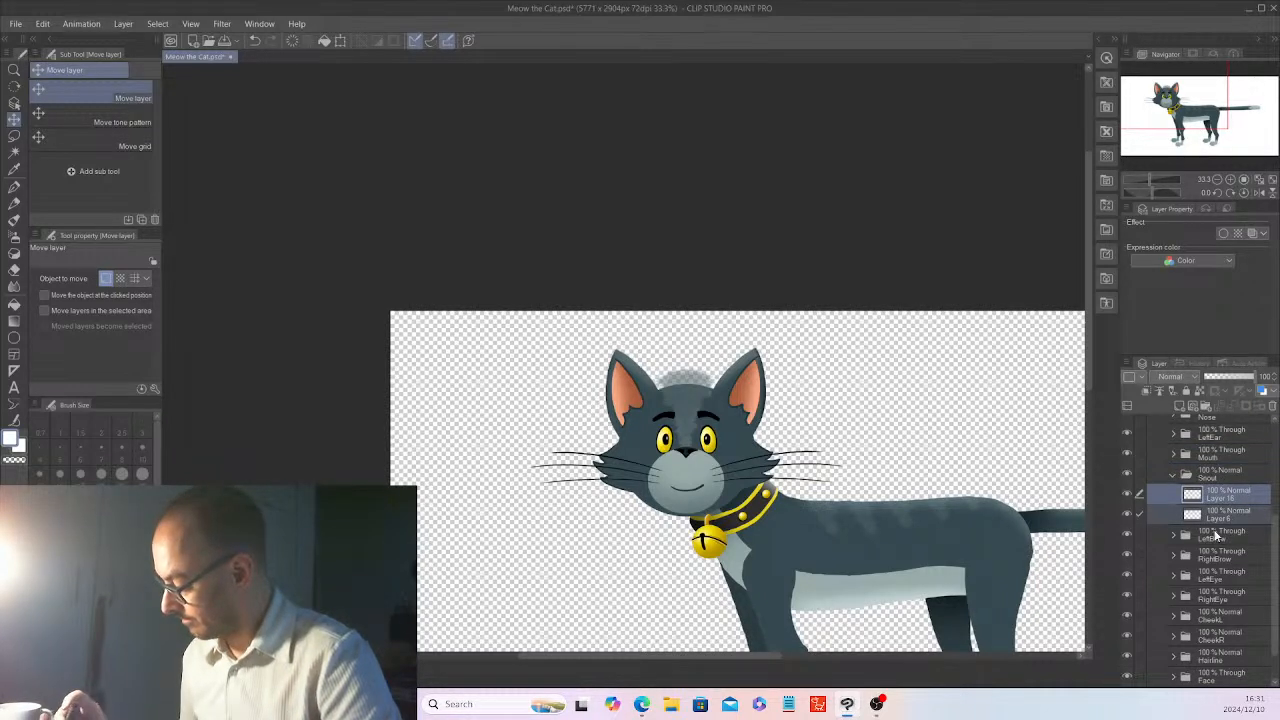
pyautogui.rightClick(1240, 513)
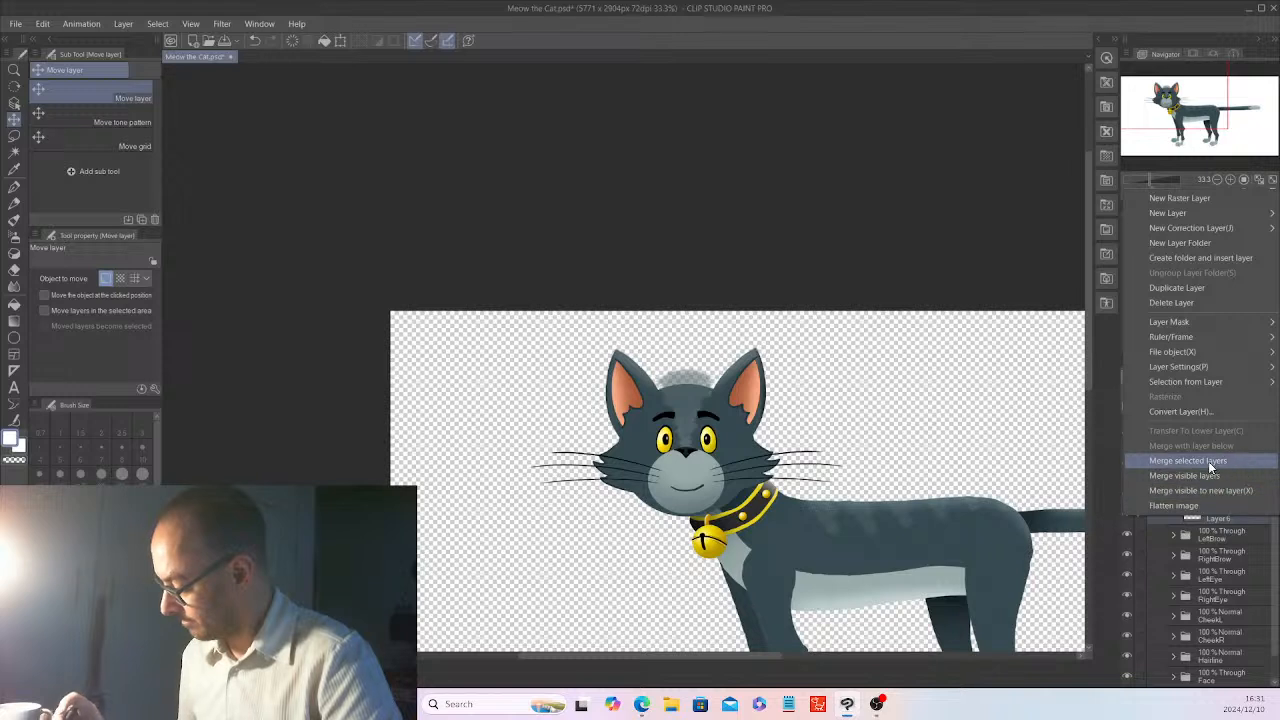
pyautogui.click(1208, 461)
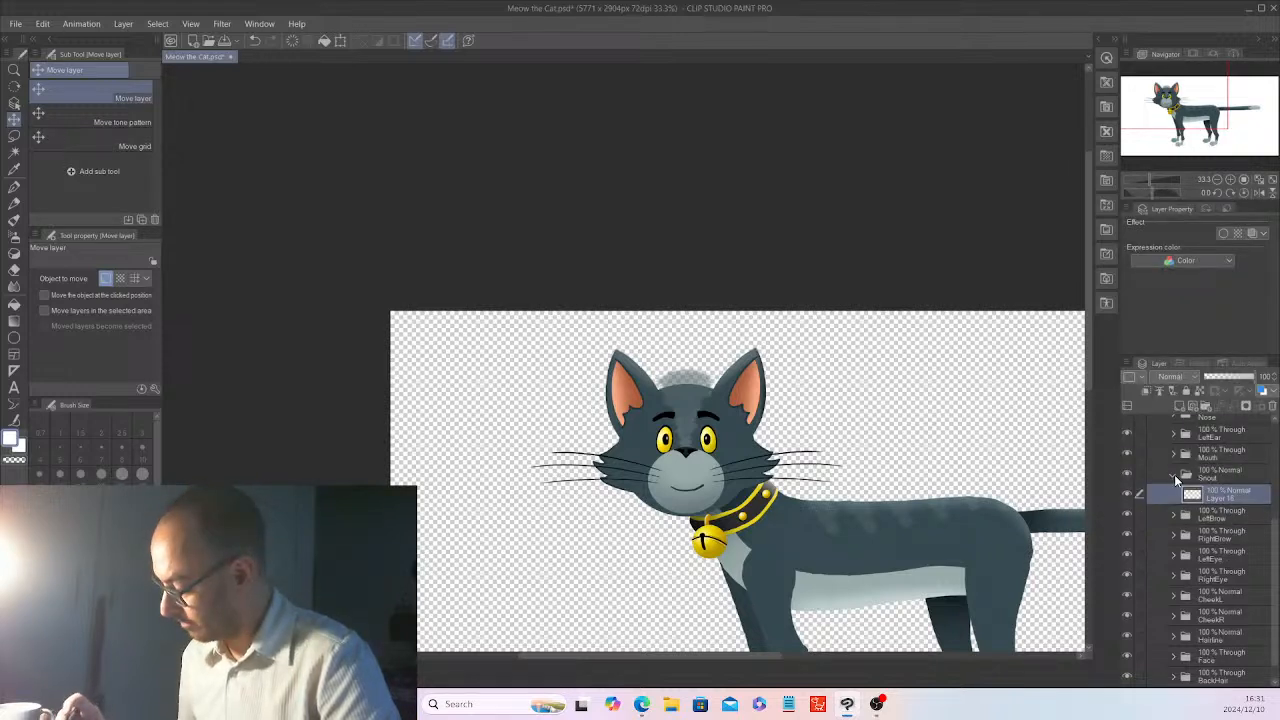
pyautogui.click(1174, 474)
# - Expand the LeftBrow folder and rename its Normal Copy folder as Normal
pyautogui.click(1174, 495)
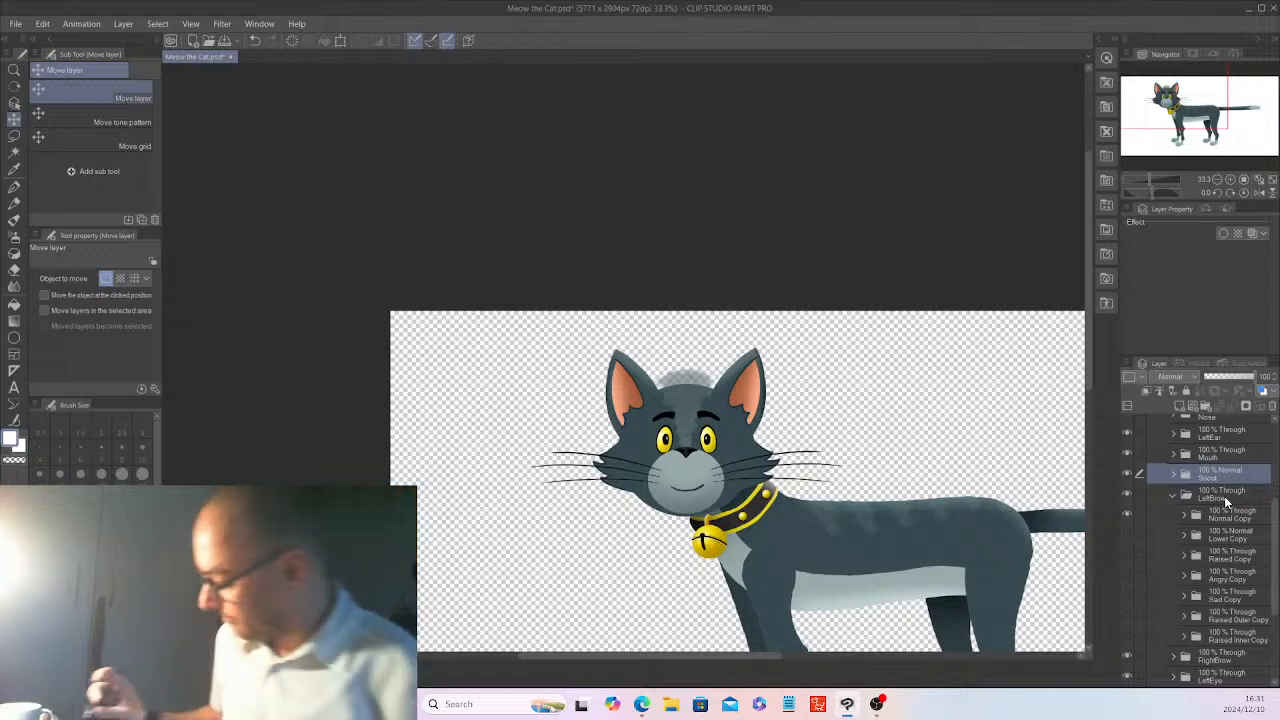
pyautogui.doubleClick(1254, 516)
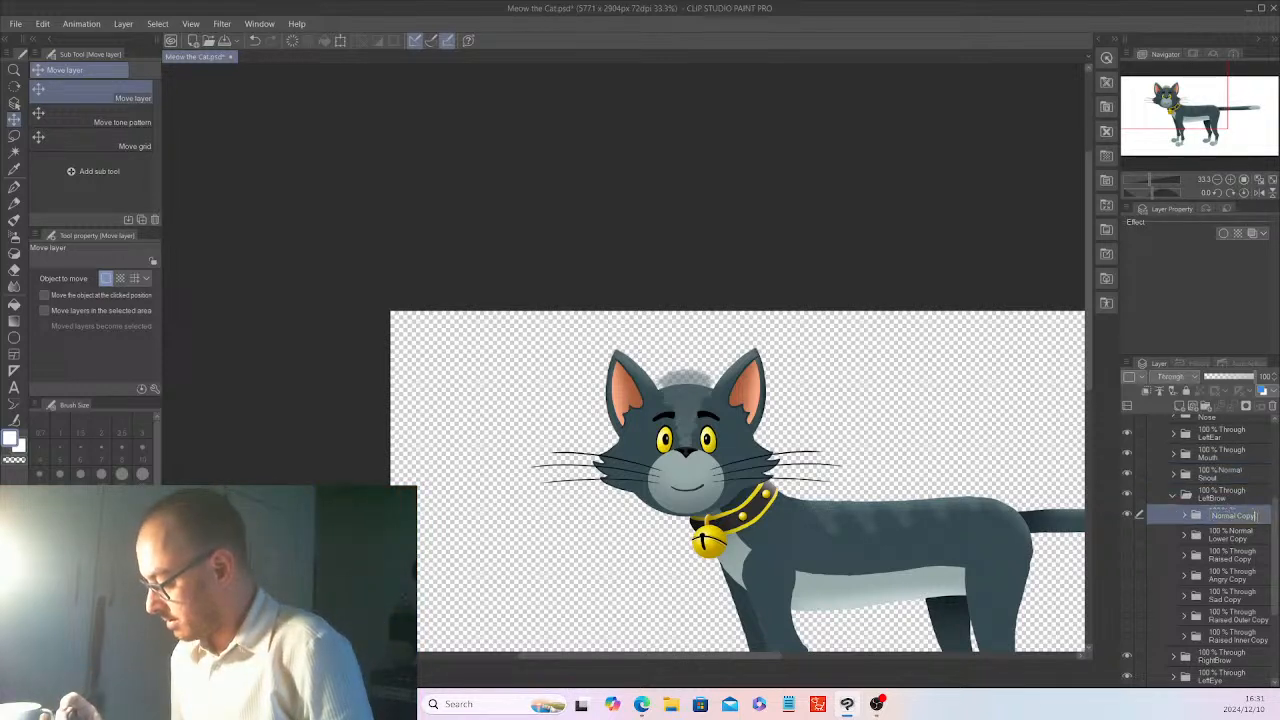
pyautogui.press('BackSpace')
pyautogui.press('BackSpace')
pyautogui.press('BackSpace')
pyautogui.press('BackSpace')
pyautogui.press('BackSpace')
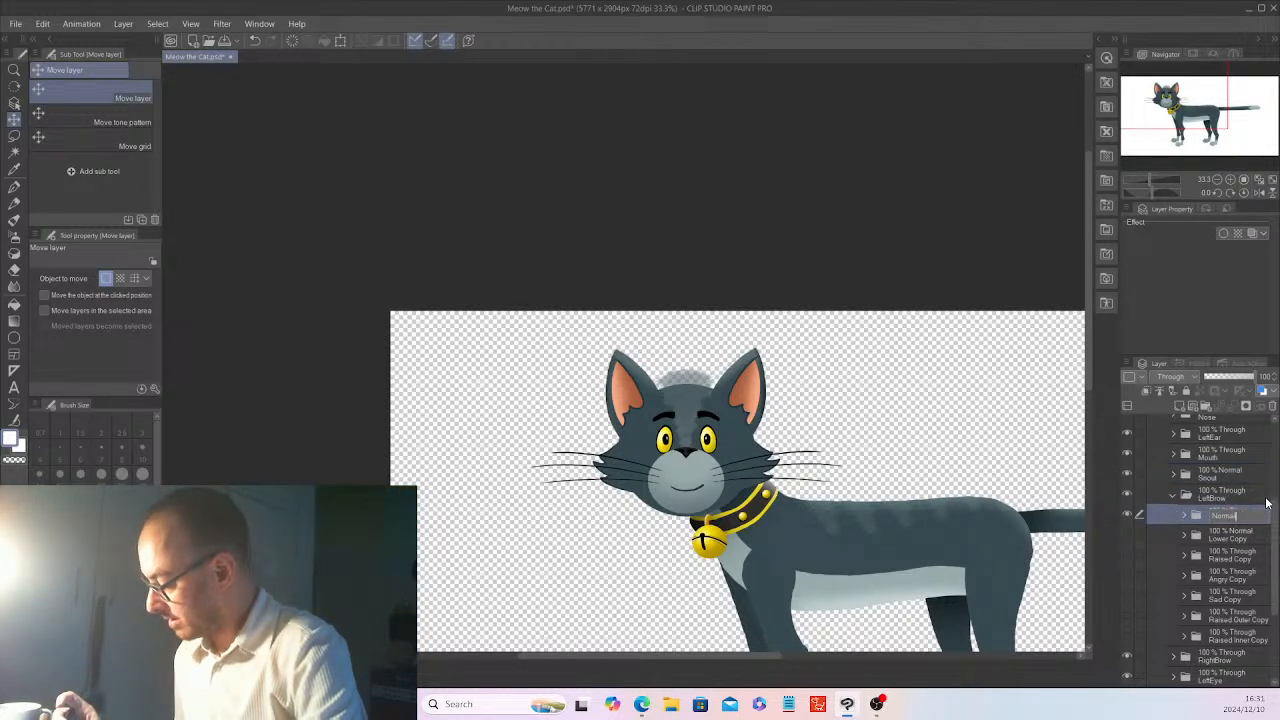
pyautogui.press('Return')
# - Rename the Lower Copy folder in LeftBrow as Lower
pyautogui.doubleClick(1251, 540)
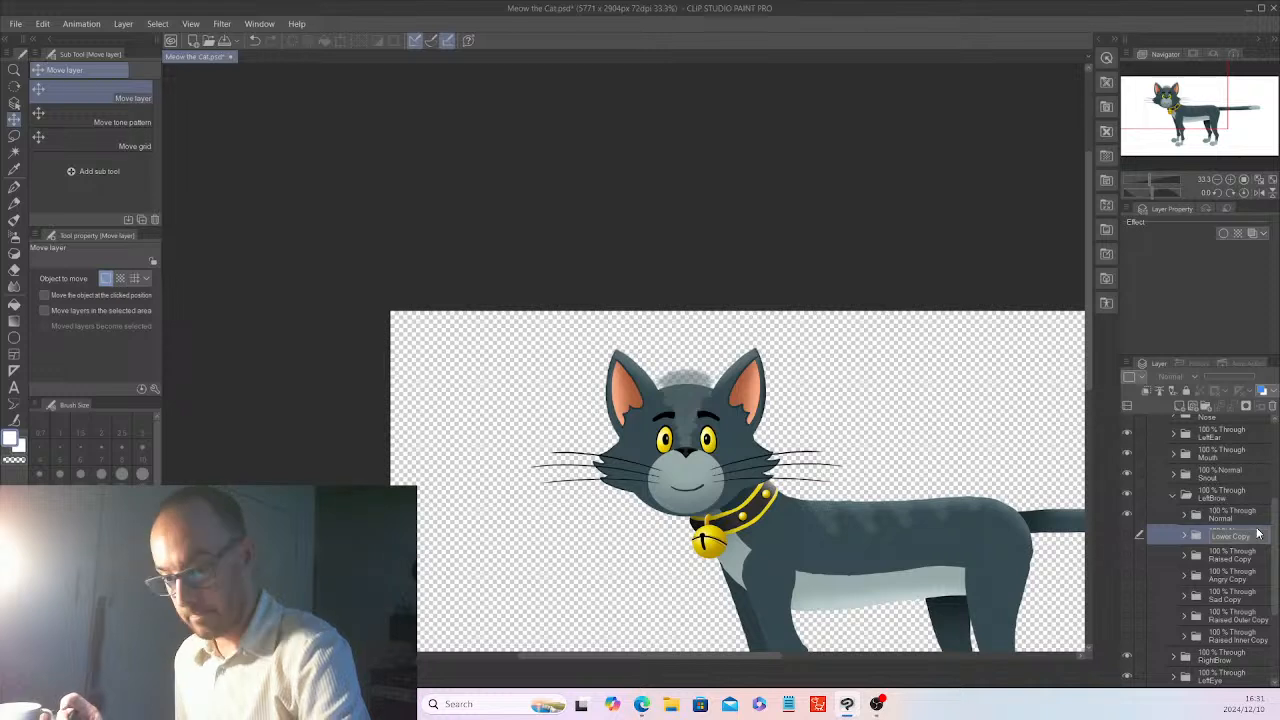
pyautogui.press('BackSpace')
pyautogui.press('BackSpace')
pyautogui.press('BackSpace')
pyautogui.press('BackSpace')
pyautogui.press('BackSpace')
pyautogui.press('Return')
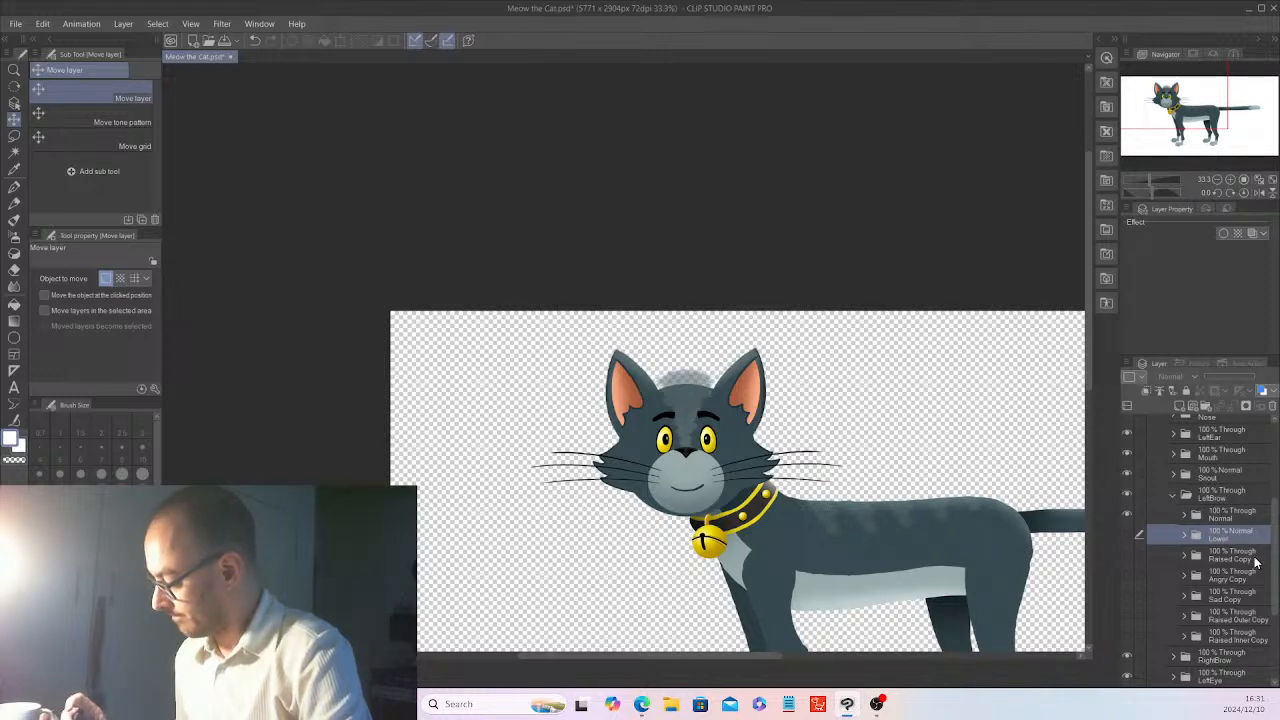
# - Rename LeftBrow's Raised Copy and Angry Copy folders as Raised and Angry
pyautogui.doubleClick(1256, 558)
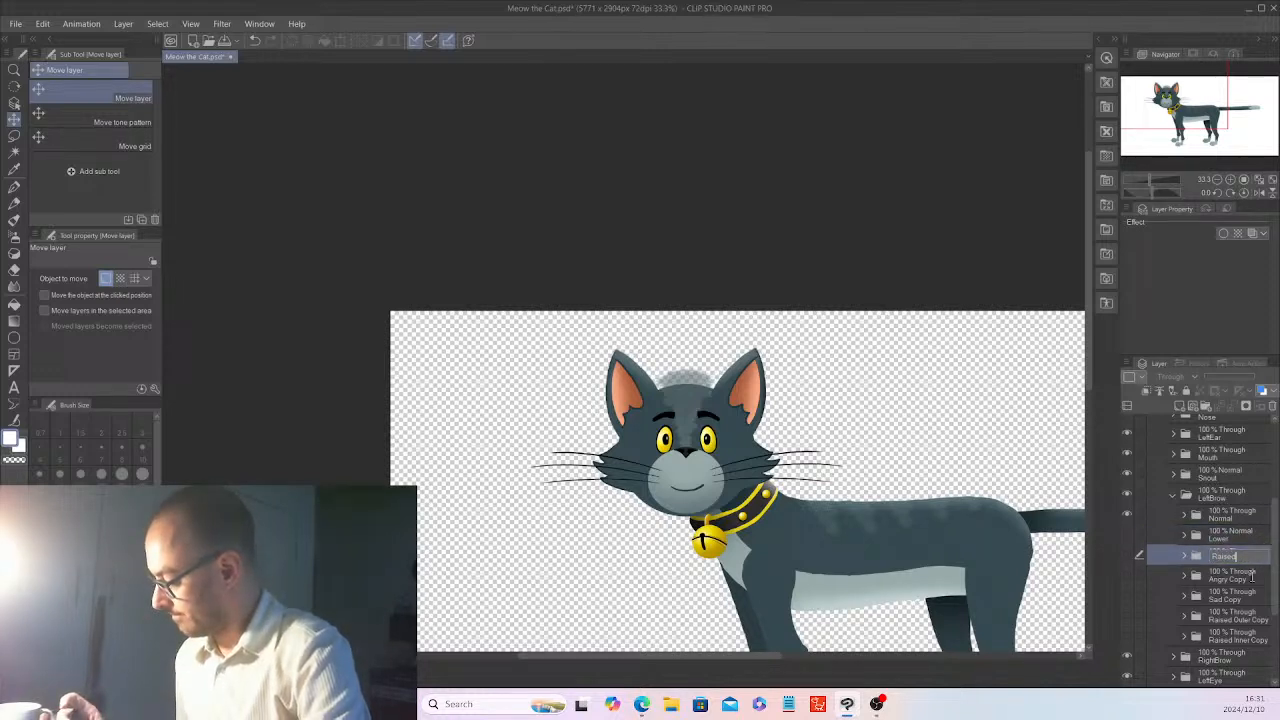
pyautogui.doubleClick(1251, 577)
pyautogui.press('BackSpace')
pyautogui.press('BackSpace')
pyautogui.press('BackSpace')
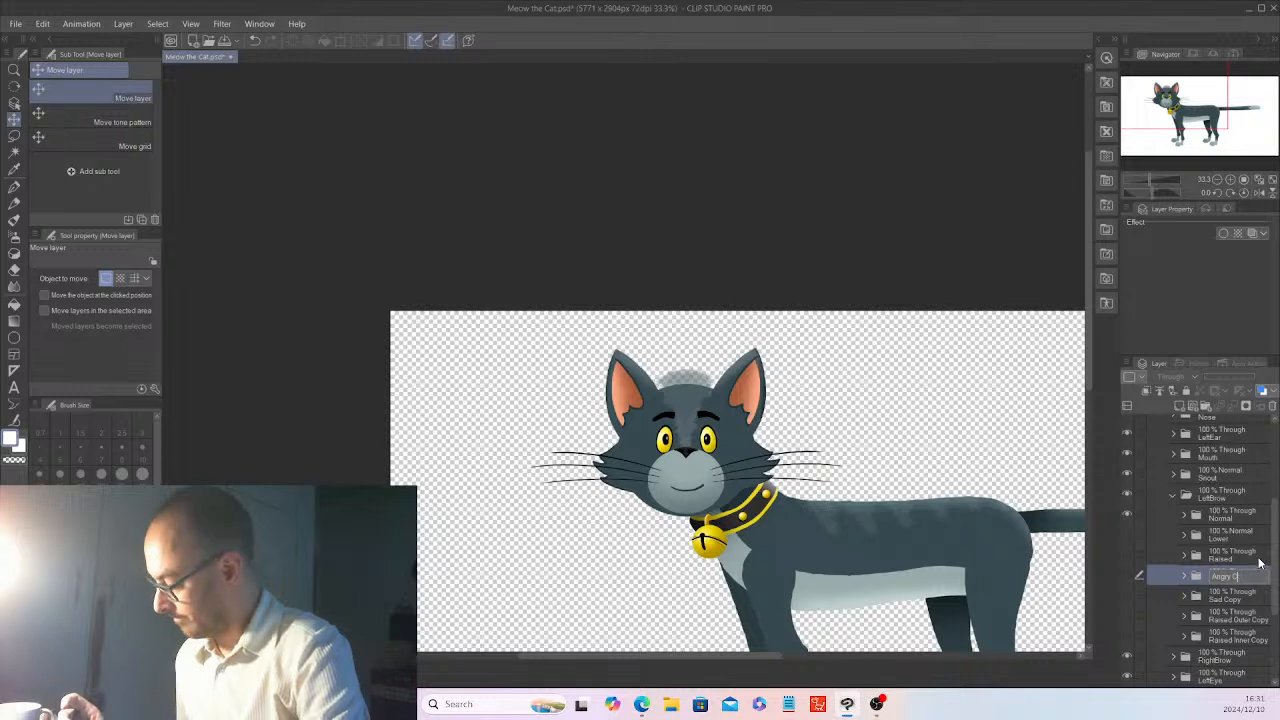
pyautogui.press('Return')
# - Rename the Sad Copy folder in LeftBrow as Sad
pyautogui.doubleClick(1251, 598)
pyautogui.press('BackSpace')
pyautogui.press('BackSpace')
pyautogui.press('BackSpace')
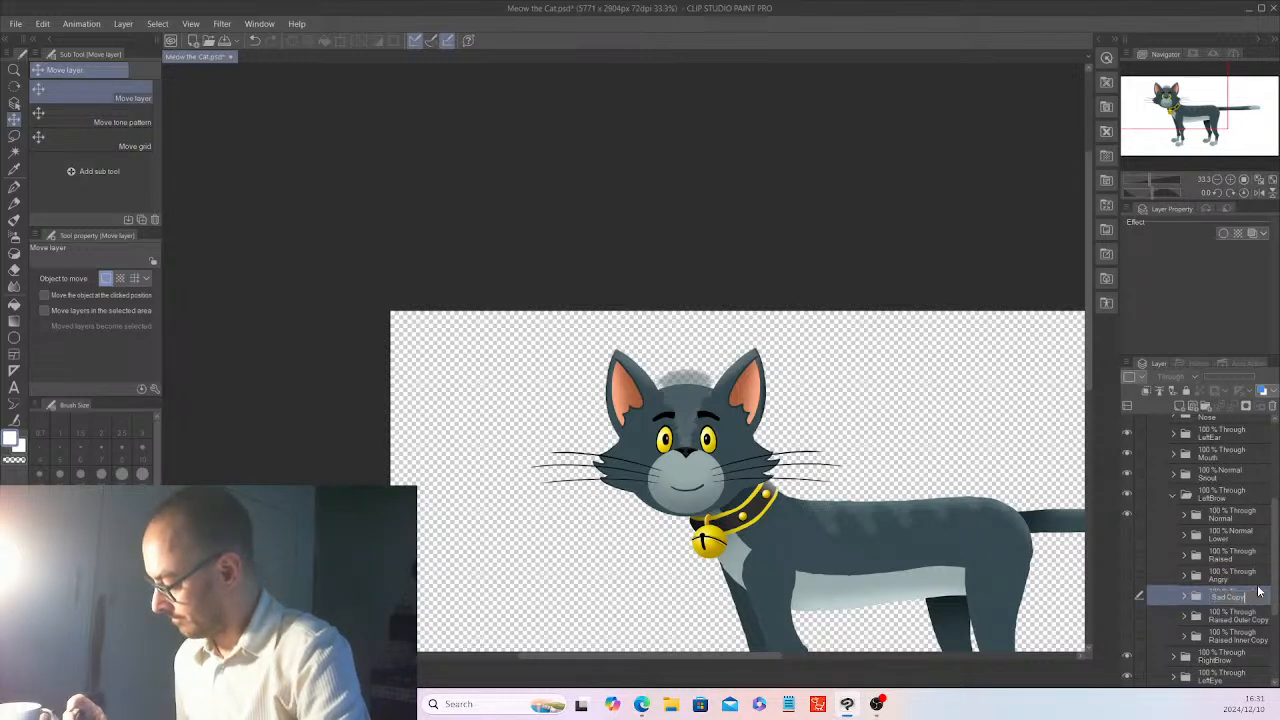
pyautogui.press('Return')
# - Rename the Raised Outer Copy folder in LeftBrow as Raised Outer
pyautogui.doubleClick(1257, 618)
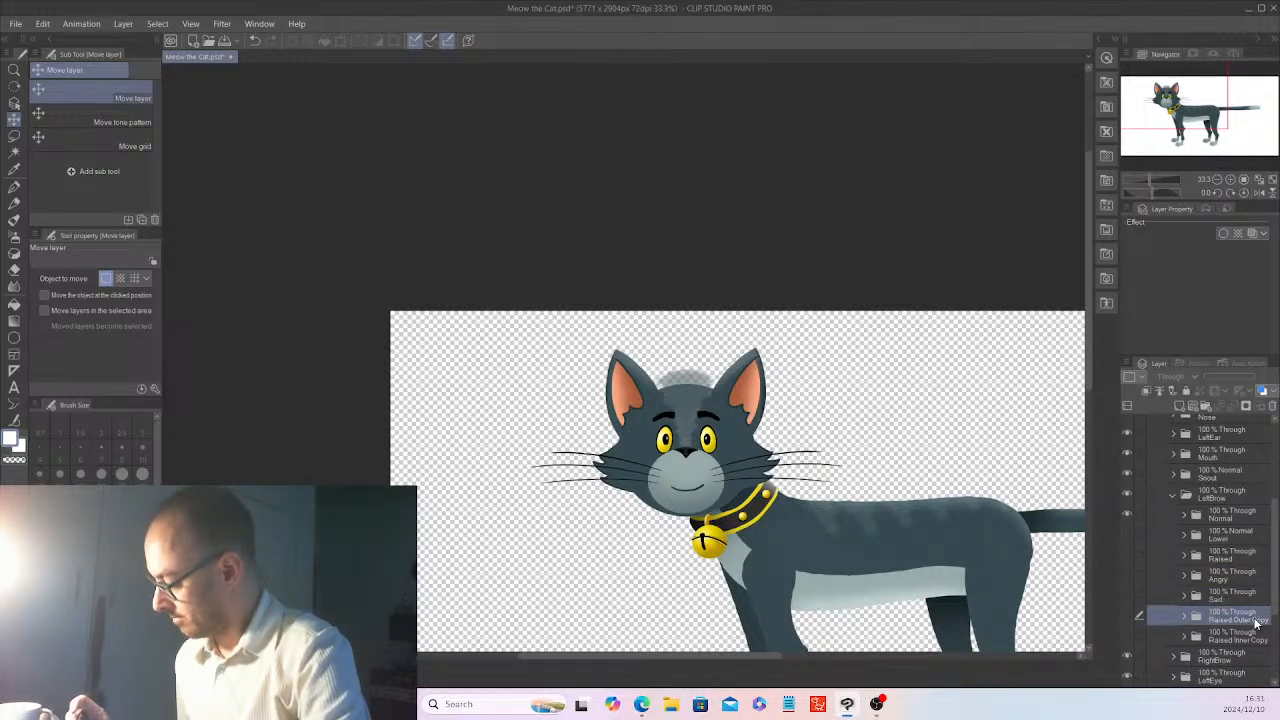
pyautogui.press('BackSpace')
pyautogui.press('BackSpace')
pyautogui.press('BackSpace')
pyautogui.press('BackSpace')
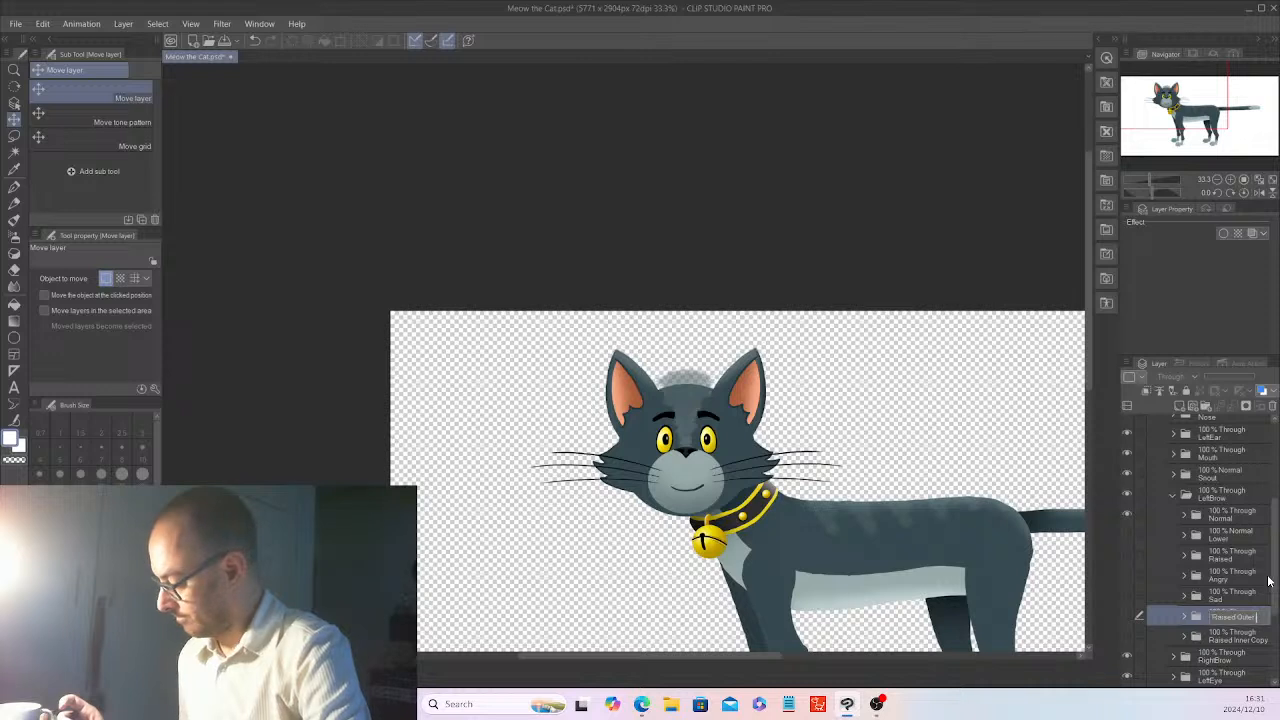
pyautogui.press('Return')
# - Rename LeftBrow's Raised Inner Copy folder as Raised Inner and collapse the LeftBrow folder
pyautogui.doubleClick(1257, 638)
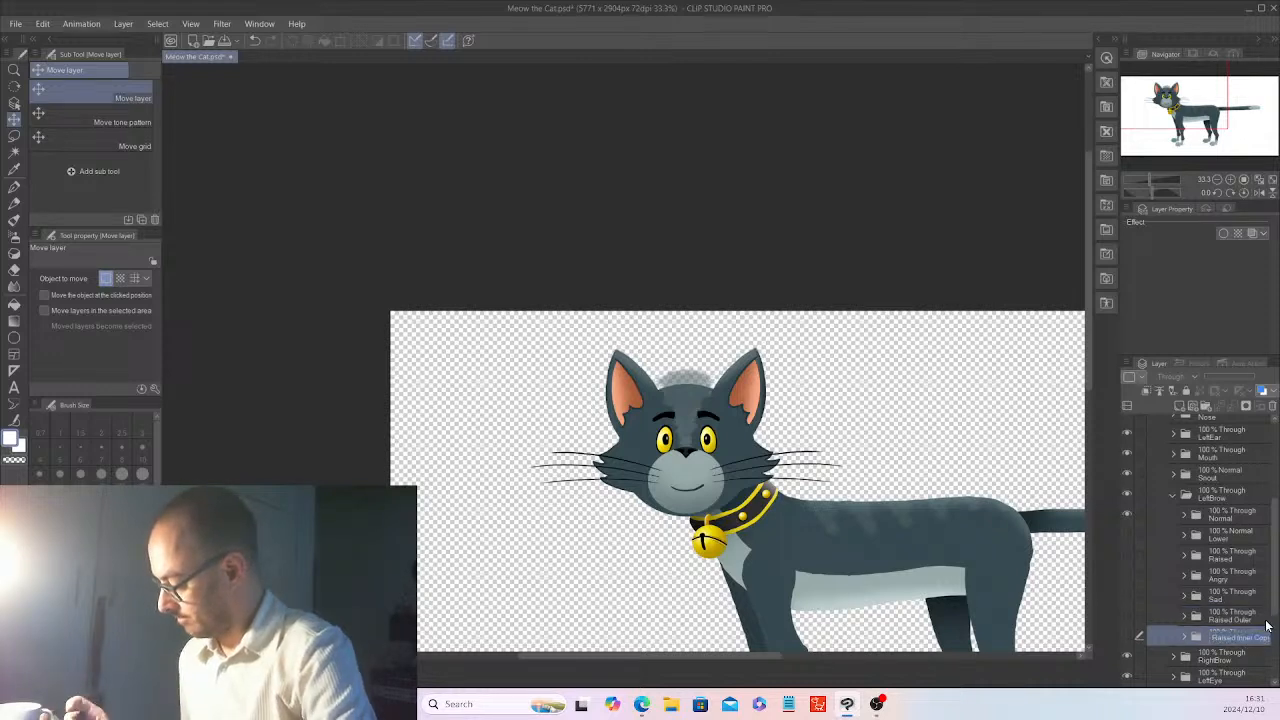
pyautogui.press('End')
pyautogui.press('BackSpace')
pyautogui.press('BackSpace')
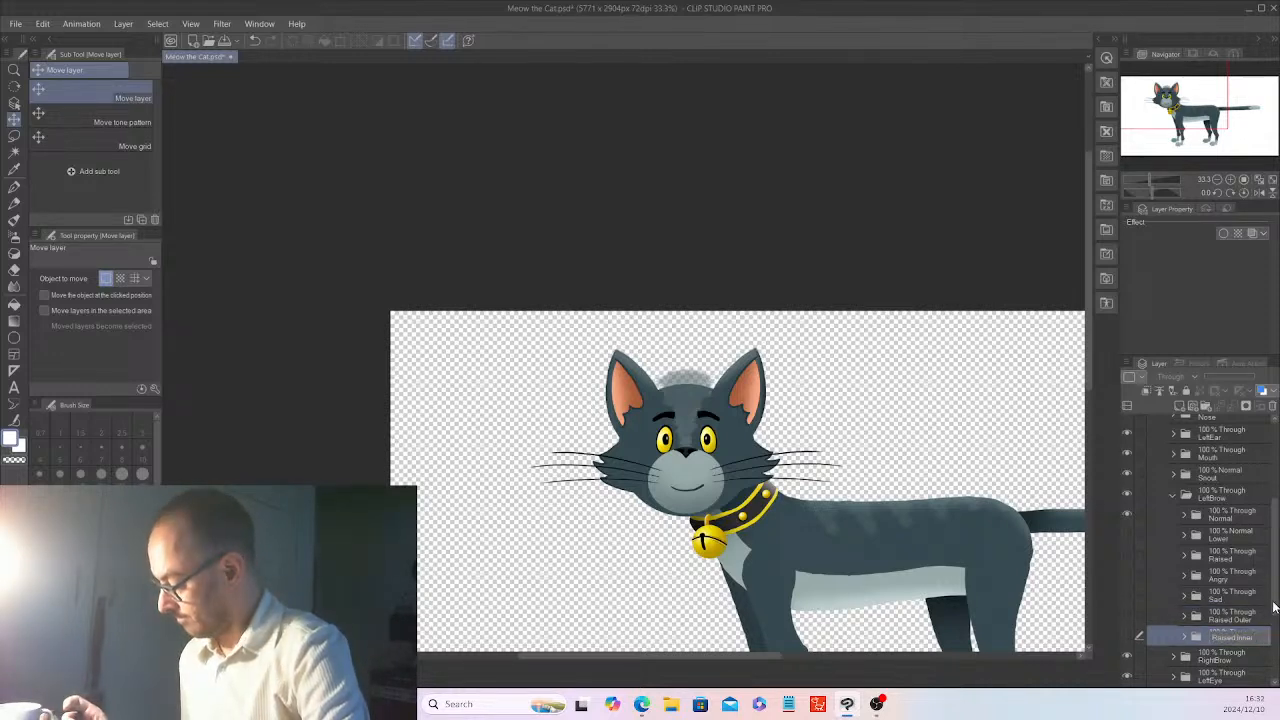
pyautogui.click(1175, 493)
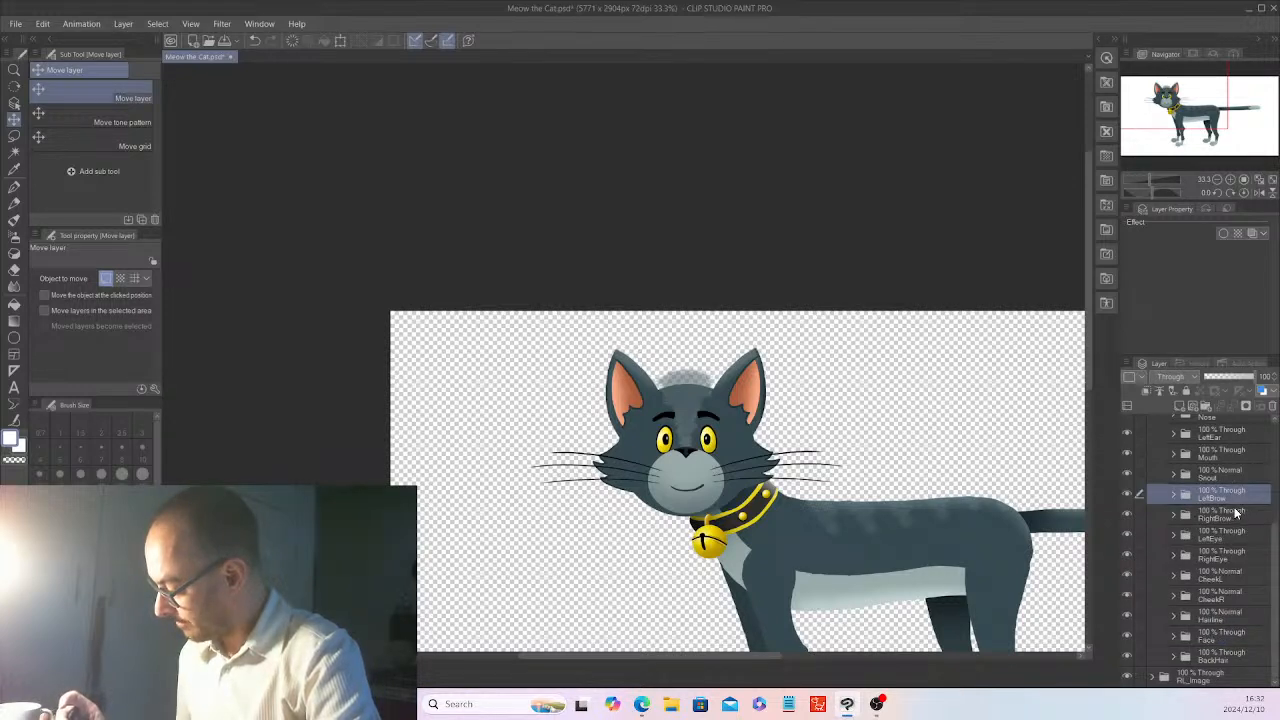
# - Expand the RightBrow folder and rename its Normal Copy 2 folder as Normal
pyautogui.click(1174, 514)
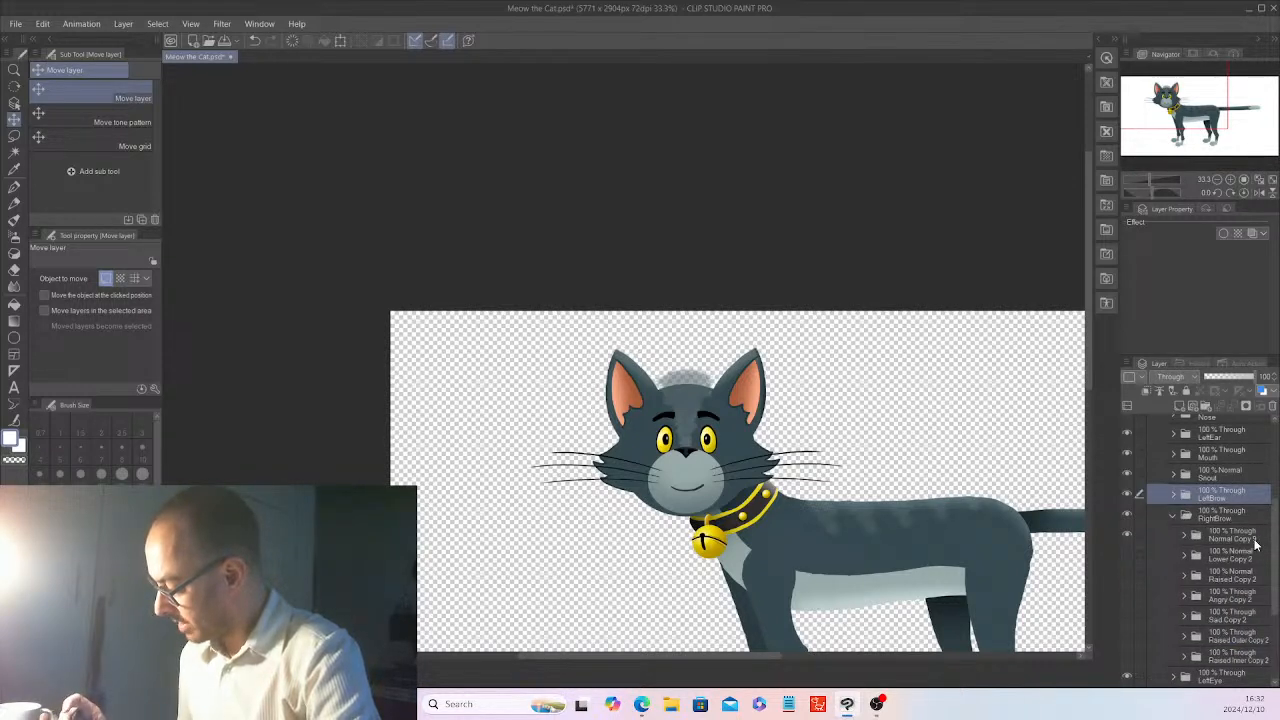
pyautogui.doubleClick(1258, 536)
pyautogui.press('End')
pyautogui.press('BackSpace')
pyautogui.press('BackSpace')
pyautogui.press('BackSpace')
pyautogui.press('BackSpace')
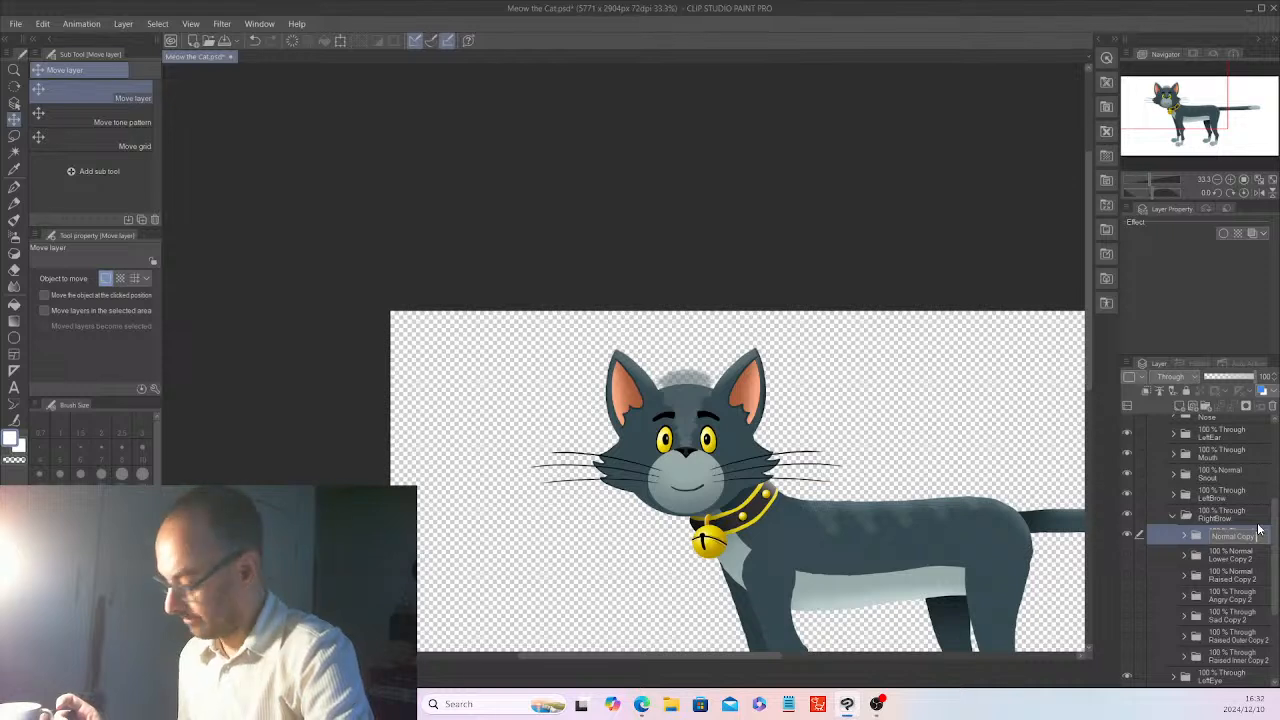
pyautogui.press('Return')
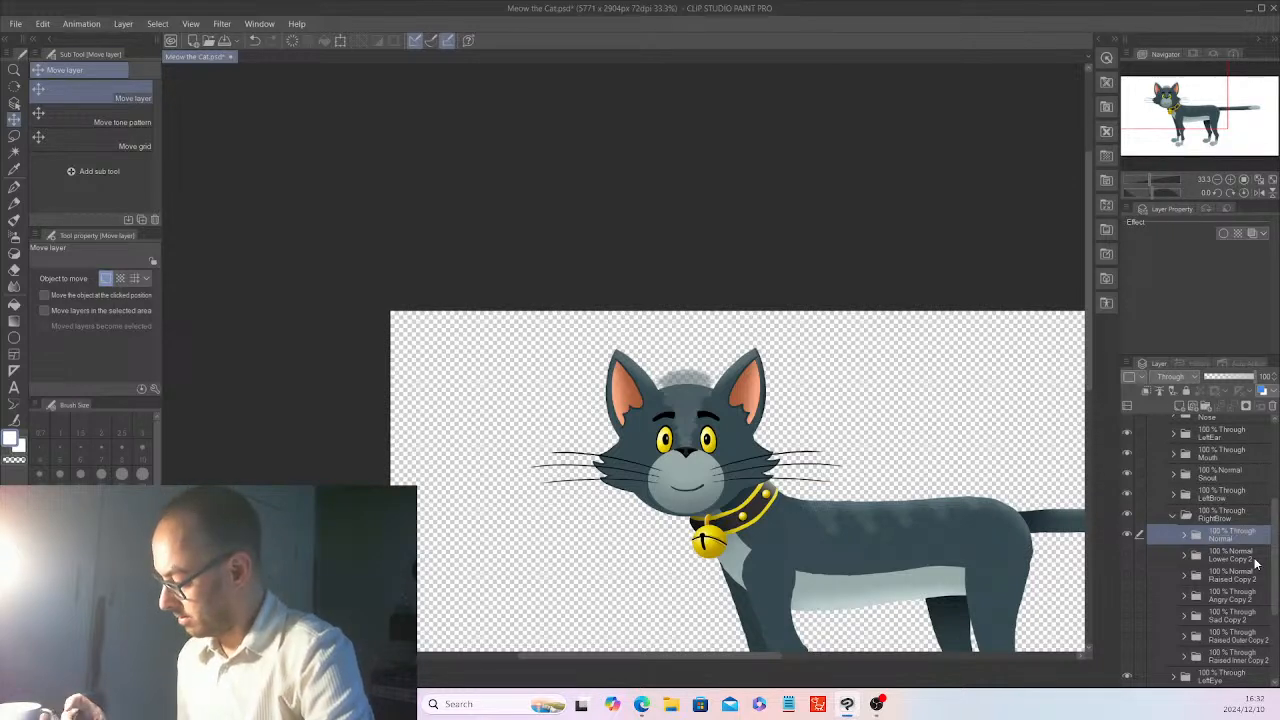
# - Rename RightBrow's Lower Copy 2 and Raised Copy 2 folders as Lower and Raised
pyautogui.doubleClick(1256, 557)
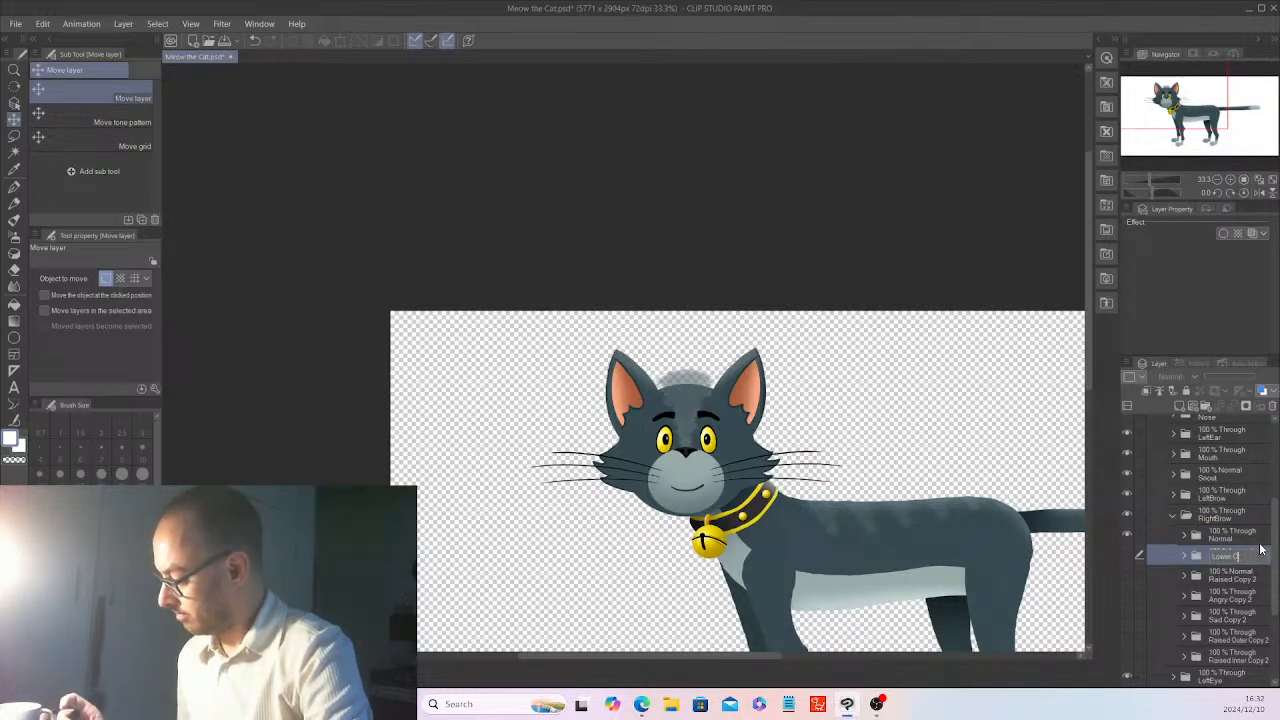
pyautogui.press('Return')
pyautogui.doubleClick(1258, 578)
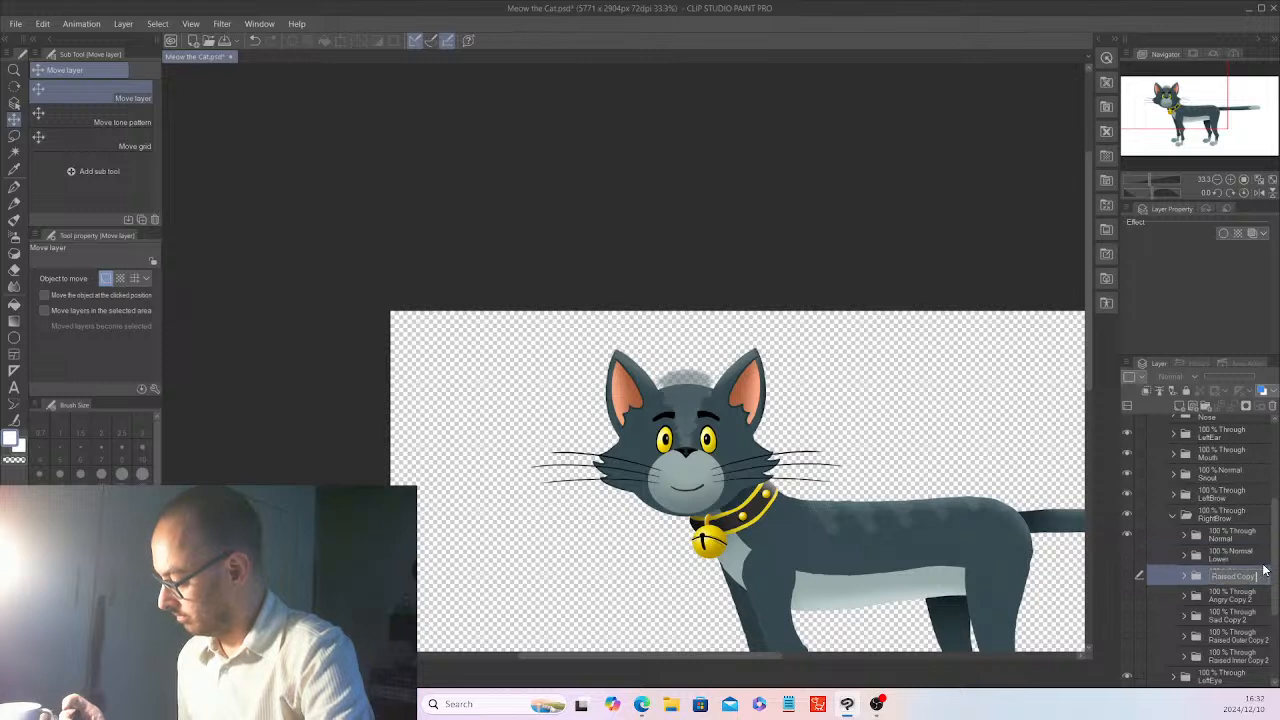
pyautogui.press('End')
pyautogui.press('BackSpace')
pyautogui.press('BackSpace')
pyautogui.press('BackSpace')
pyautogui.press('BackSpace')
pyautogui.press('Return')
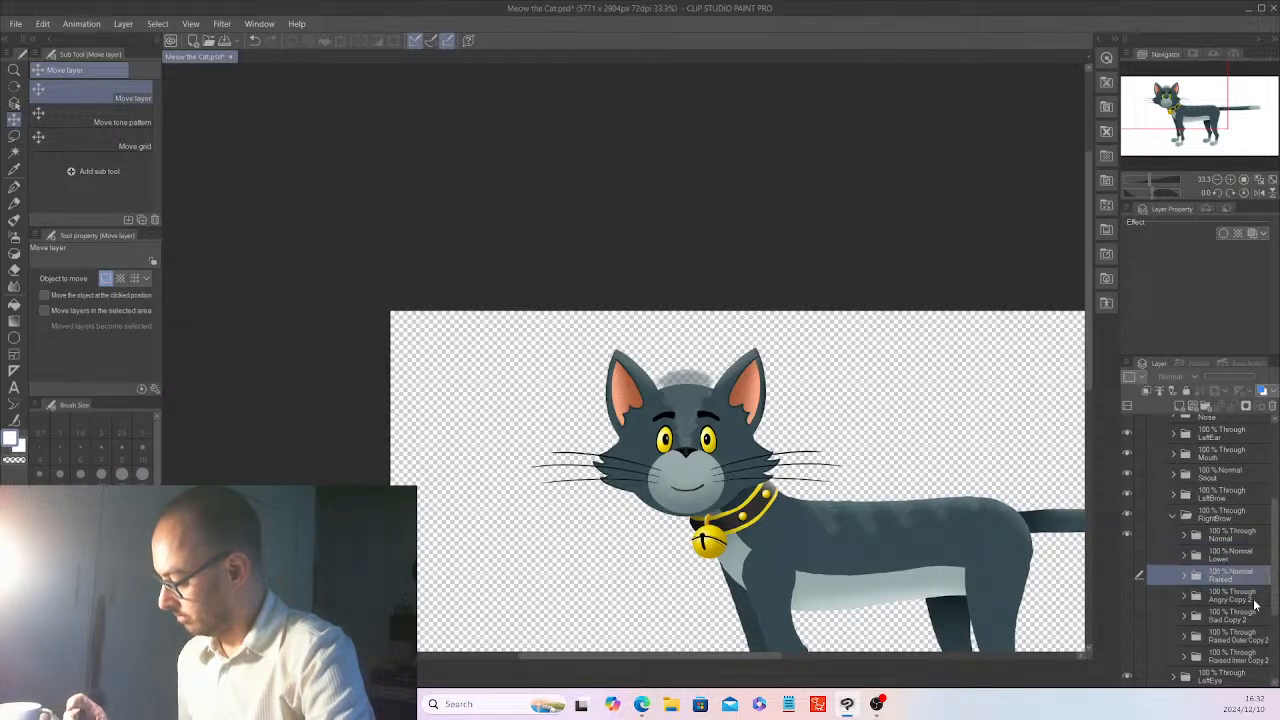
# - Rename RightBrow's Angry Copy 2 and Sad Copy 2 folders as Angry and Sad
pyautogui.doubleClick(1258, 597)
pyautogui.press('BackSpace')
pyautogui.press('BackSpace')
pyautogui.press('BackSpace')
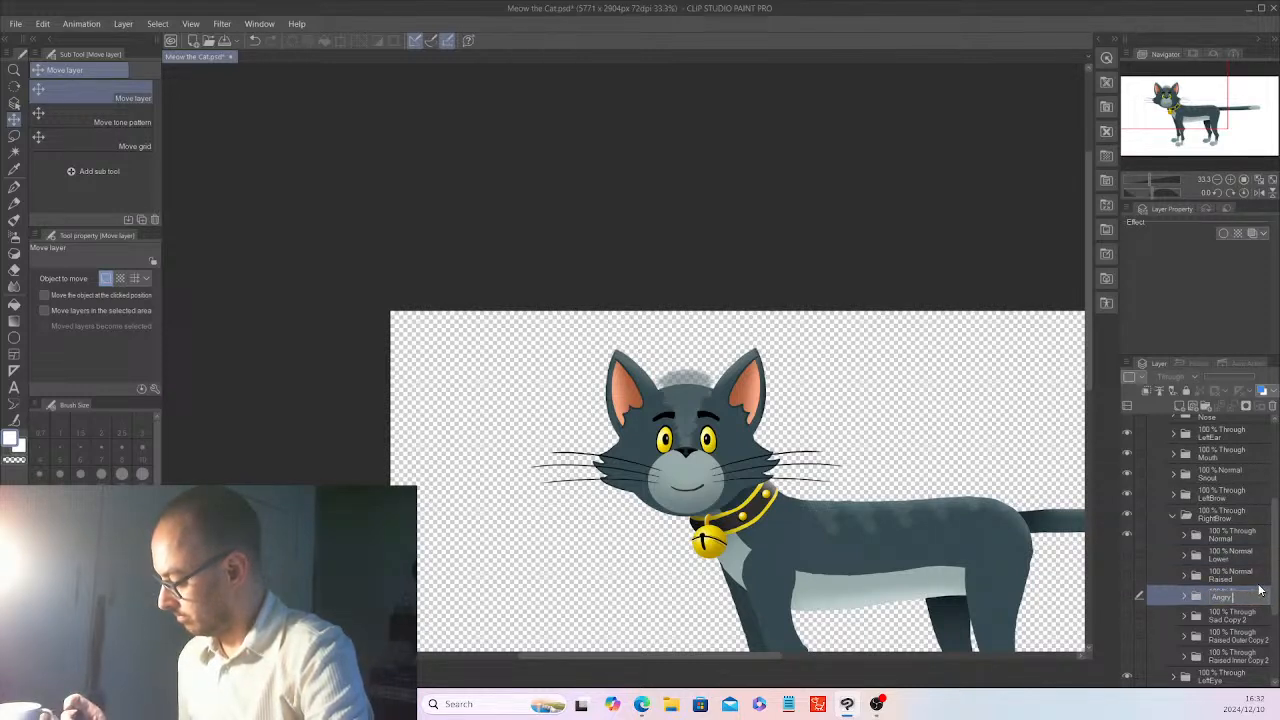
pyautogui.press('Return')
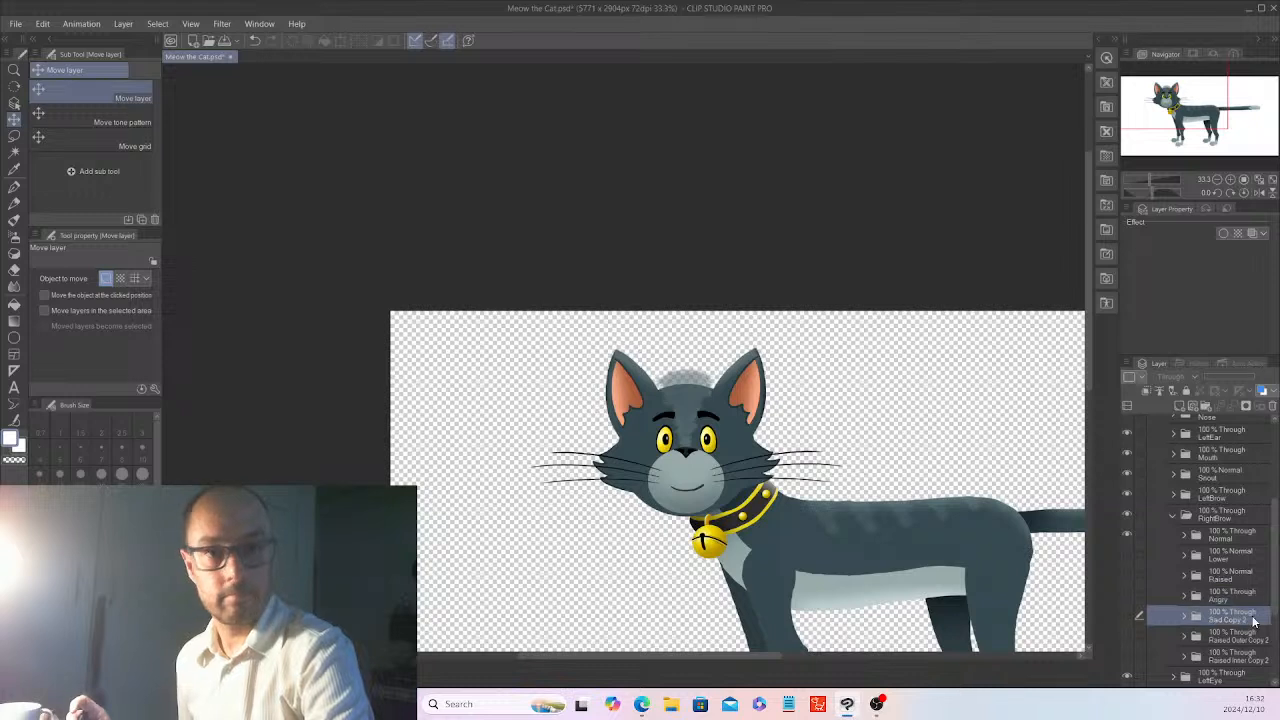
pyautogui.doubleClick(1254, 618)
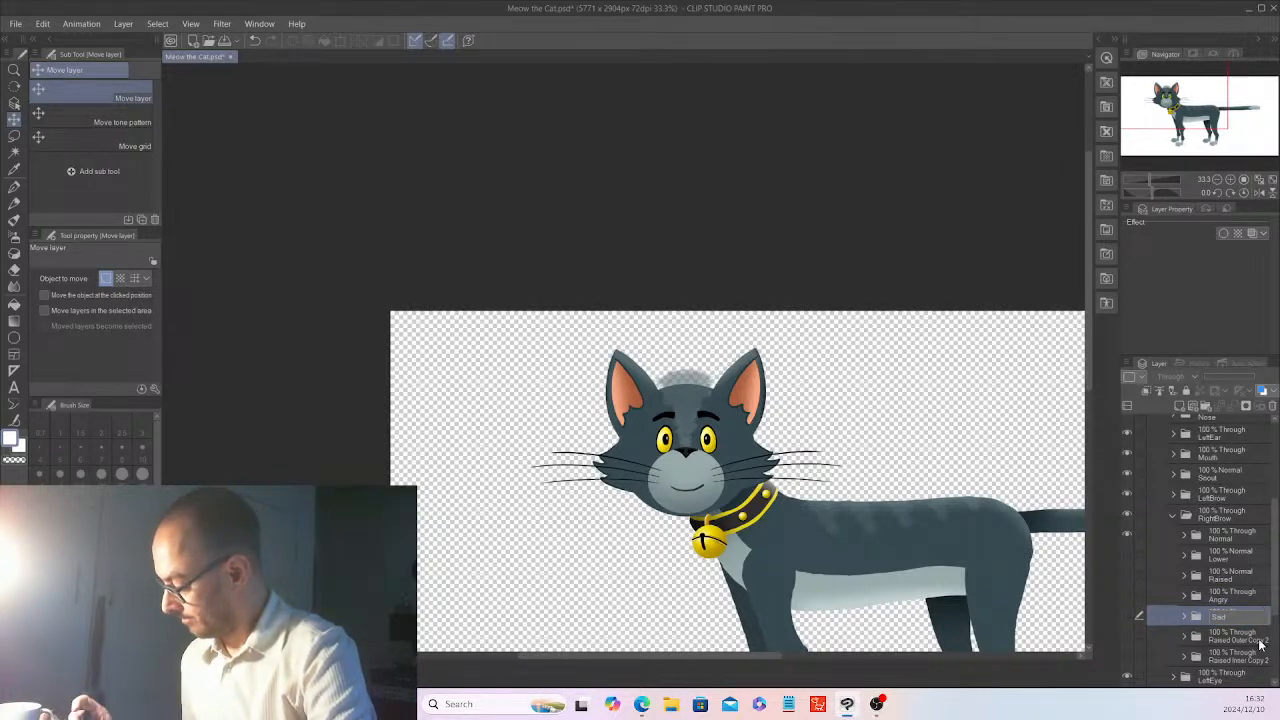
pyautogui.press('Return')
# - Rename the Raised Outer Copy 2 folder in RightBrow as Raised Outer
pyautogui.doubleClick(1259, 640)
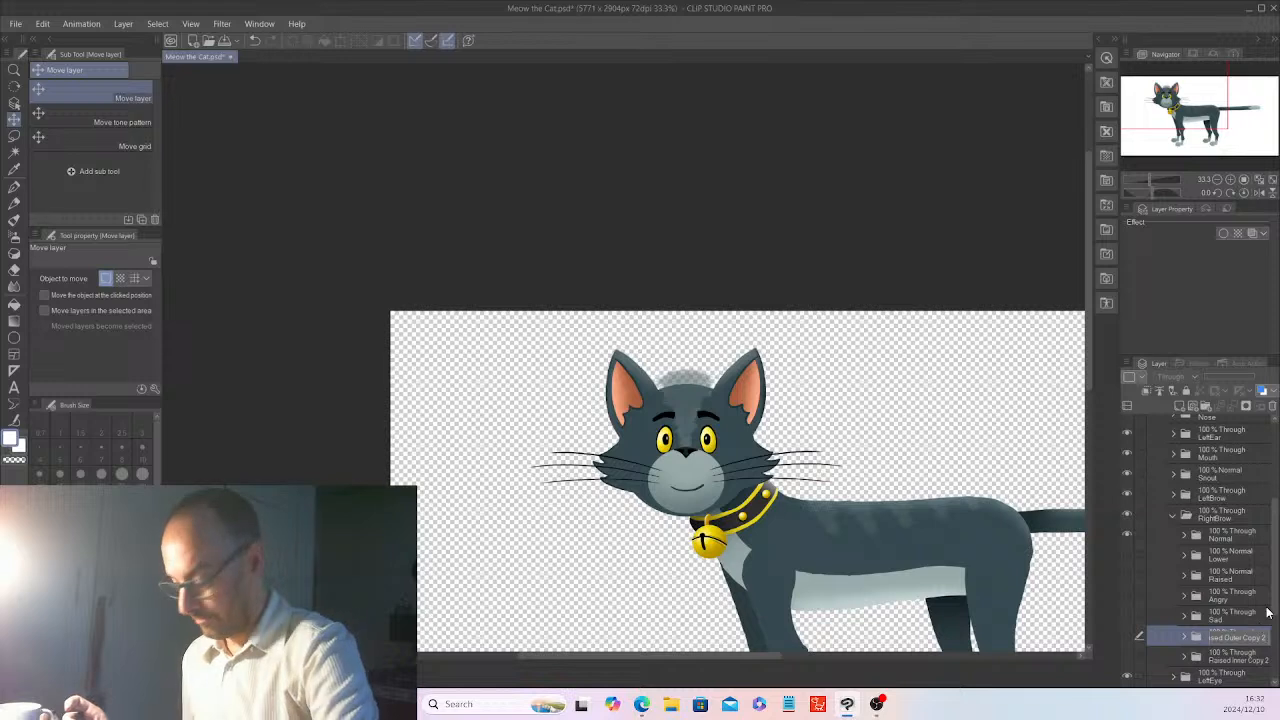
pyautogui.press('BackSpace')
pyautogui.press('BackSpace')
pyautogui.press('BackSpace')
pyautogui.press('BackSpace')
pyautogui.press('BackSpace')
pyautogui.press('Return')
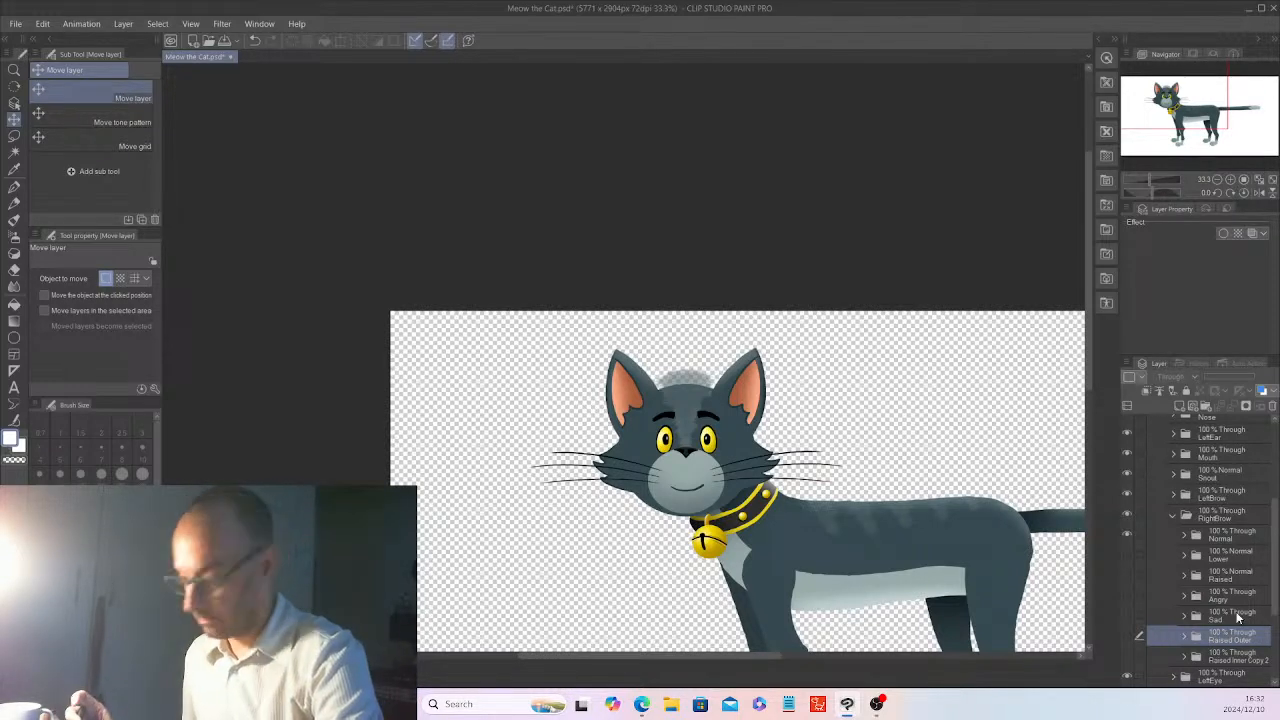
# - Rename RightBrow's Raised Inner Copy 2 folder as Raised Inner and collapse the RightBrow folder
pyautogui.scroll(-2, 1277, 601)
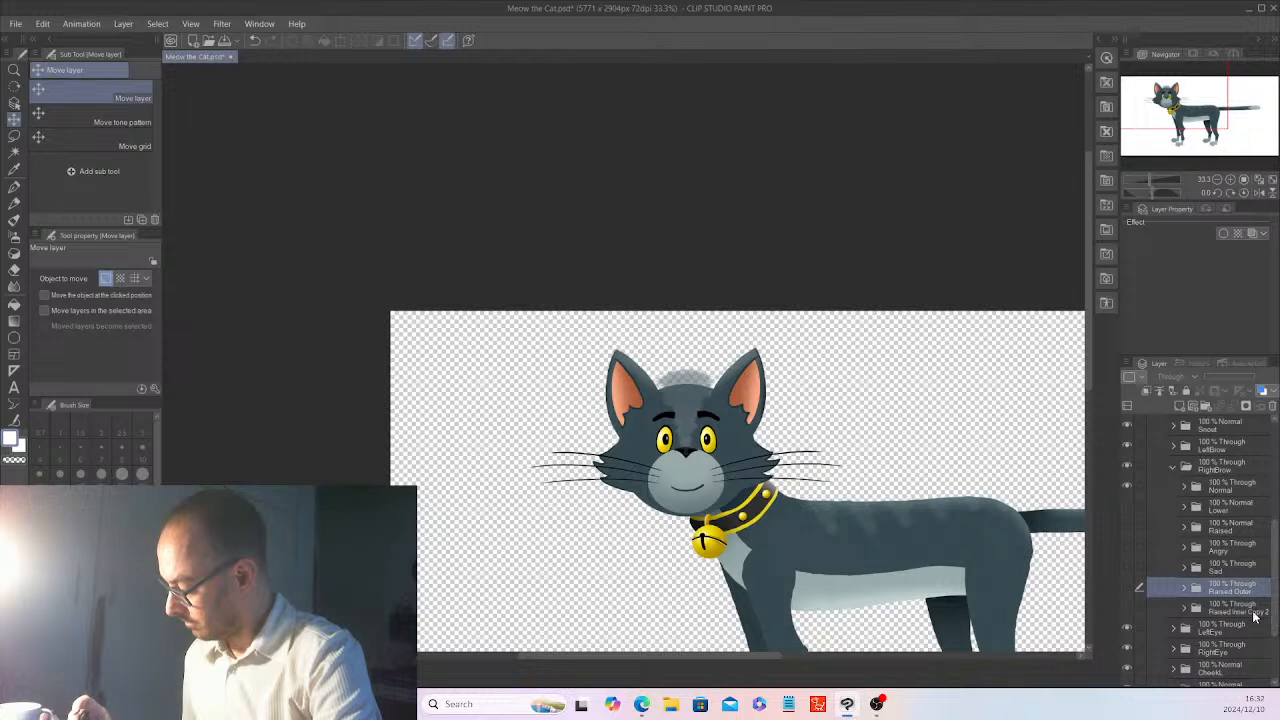
pyautogui.doubleClick(1240, 607)
pyautogui.press('End')
pyautogui.press('BackSpace')
pyautogui.press('BackSpace')
pyautogui.press('BackSpace')
pyautogui.press('BackSpace')
pyautogui.press('BackSpace')
pyautogui.press('BackSpace')
pyautogui.press('BackSpace')
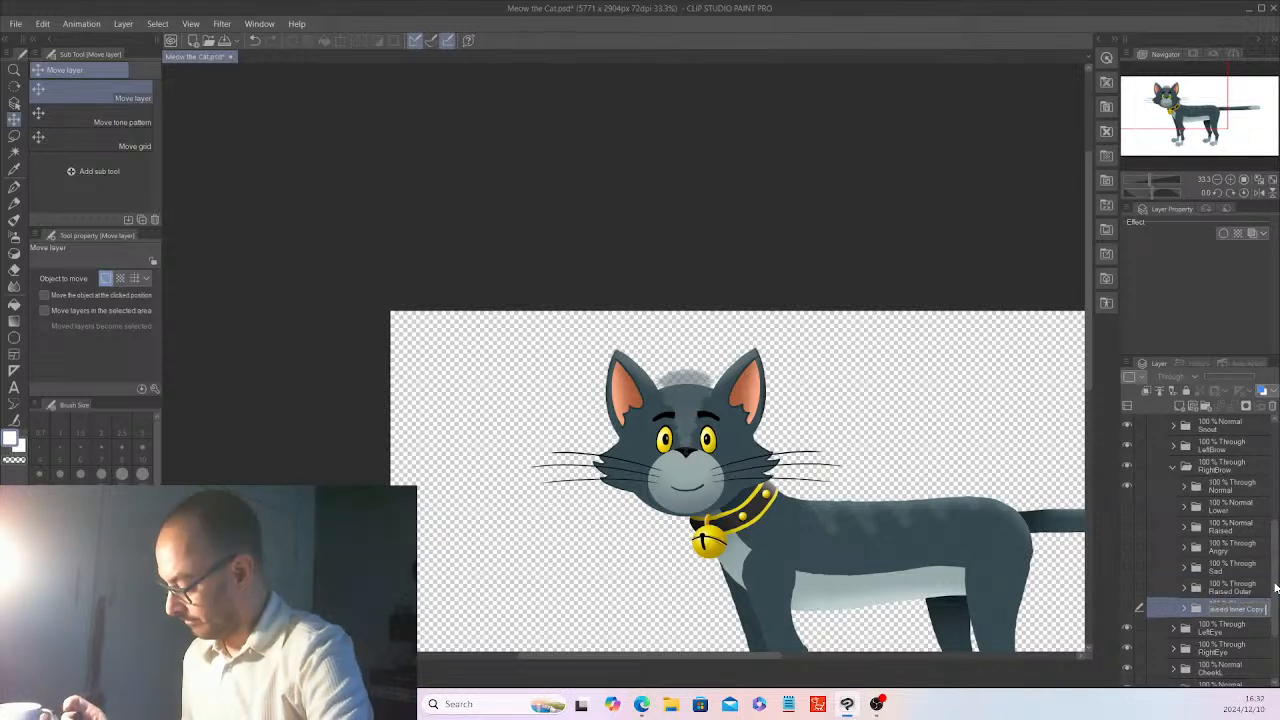
pyautogui.press('Return')
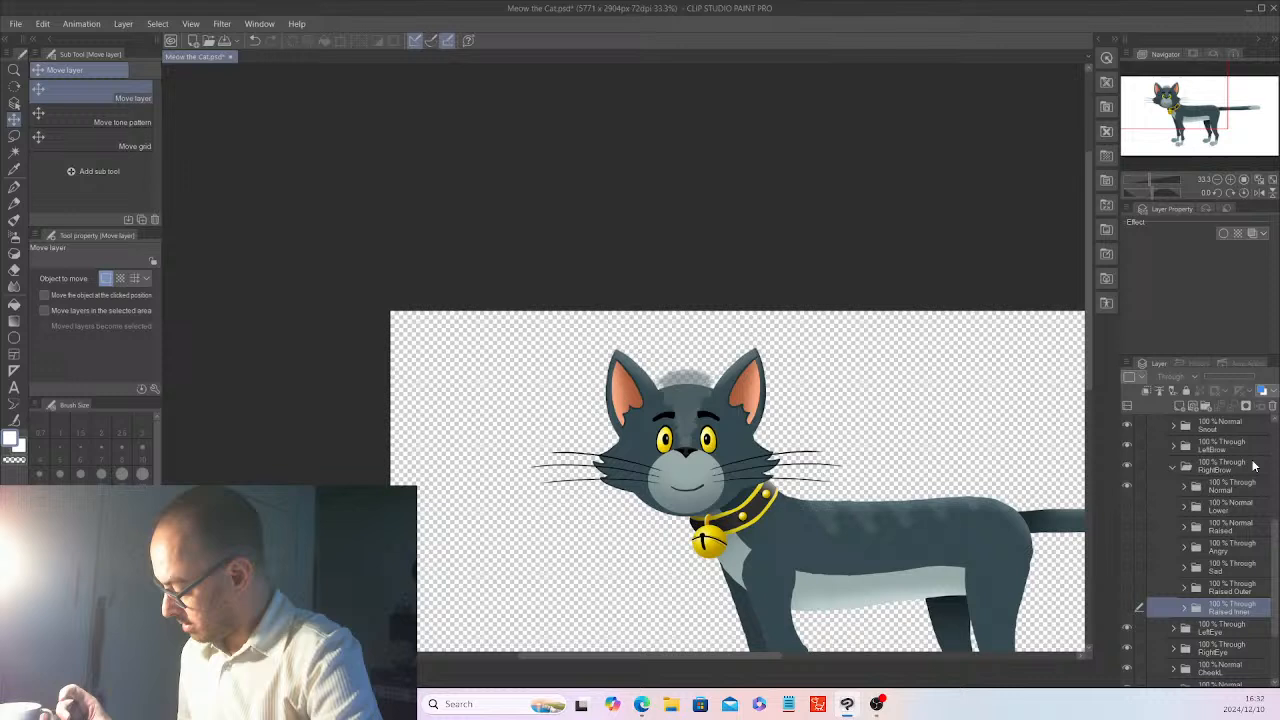
pyautogui.click(1175, 464)
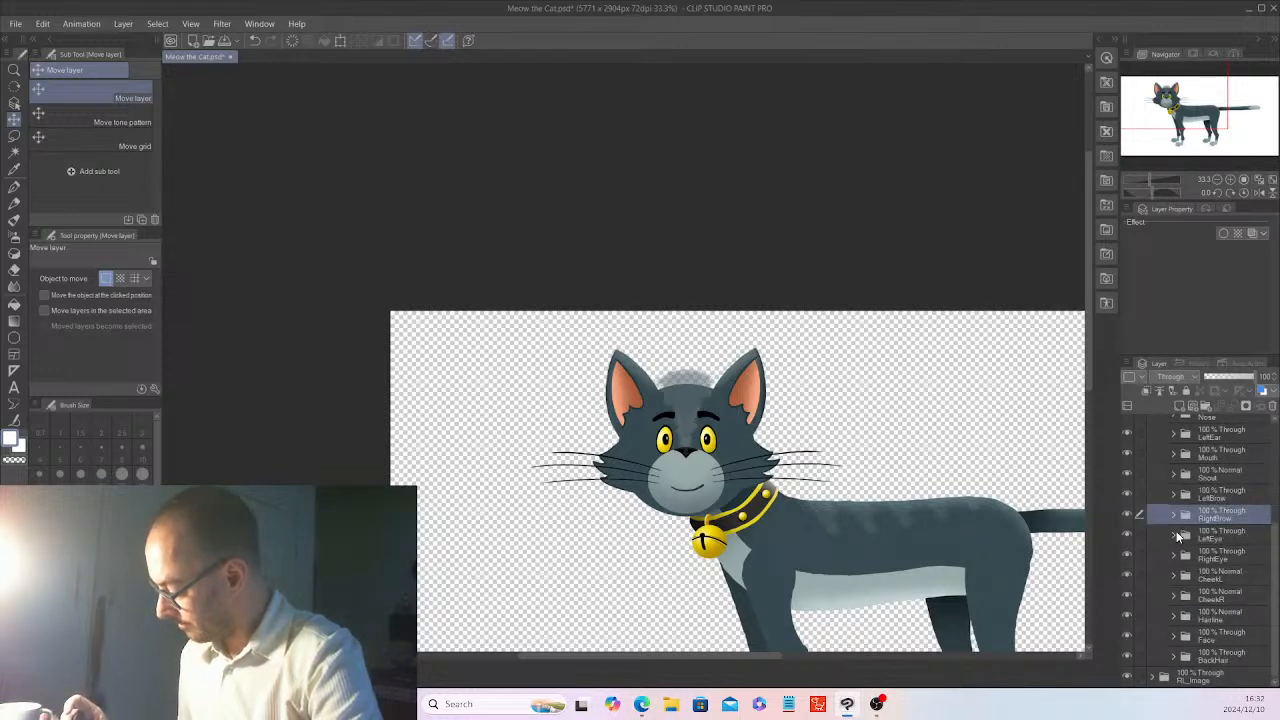
# - Merge the four layers inside the EyeWhite folder of LeftEye's Normal folder, and collapse the Normal folder
pyautogui.click(1175, 534)
pyautogui.click(1196, 556)
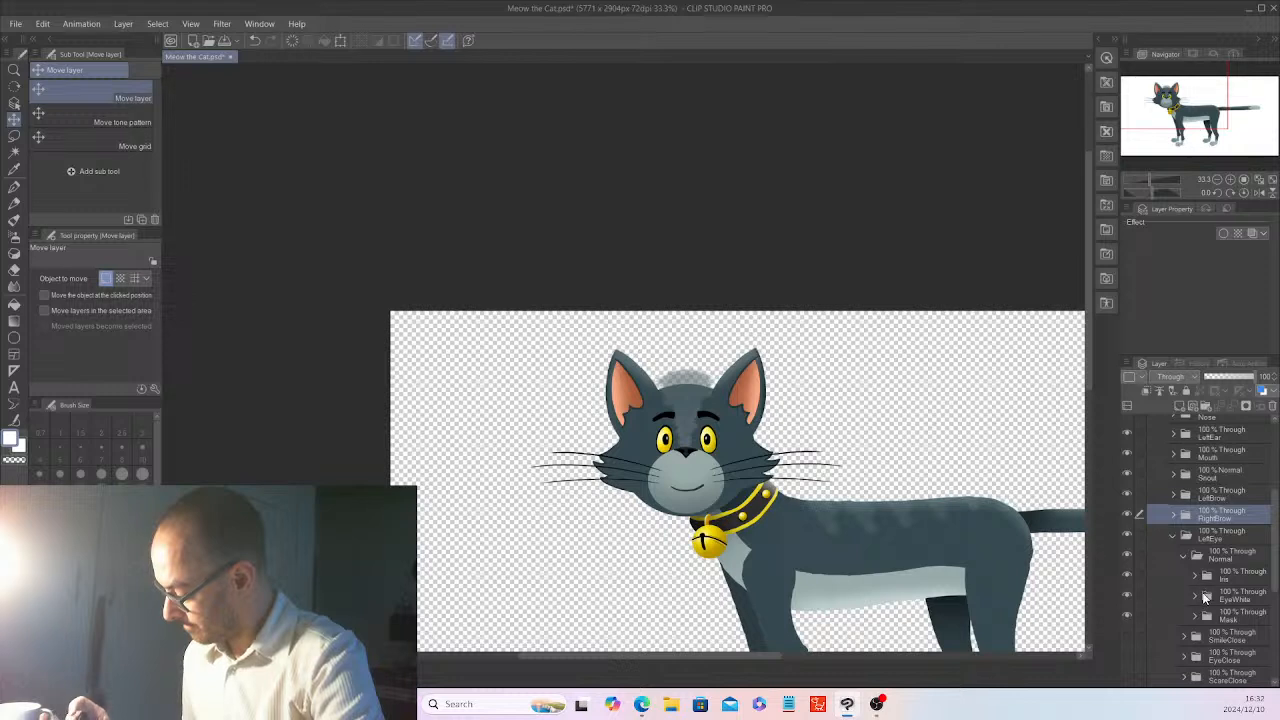
pyautogui.click(1204, 595)
pyautogui.click(1255, 616)
pyautogui.moveTo(1275, 557); pyautogui.dragTo(1275, 592)
pyautogui.keyDown('shift'); pyautogui.click(1250, 592); pyautogui.keyUp('shift')
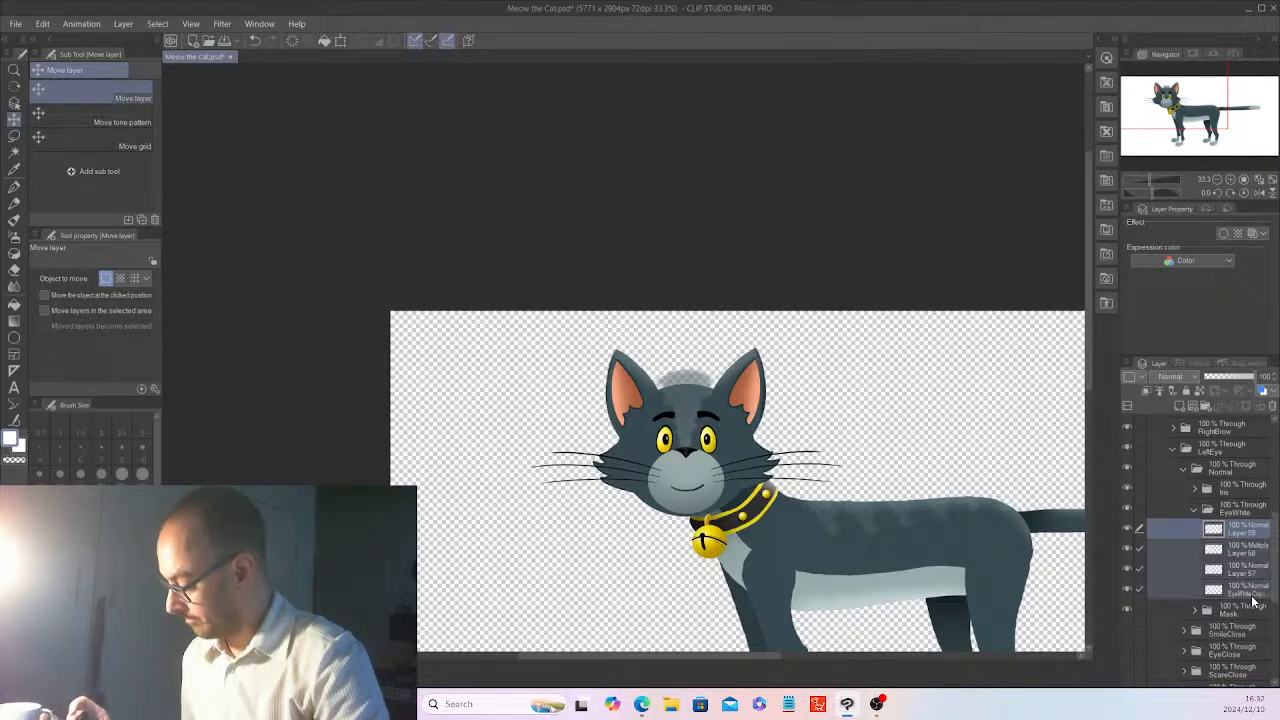
pyautogui.rightClick(1247, 591)
pyautogui.click(1224, 536)
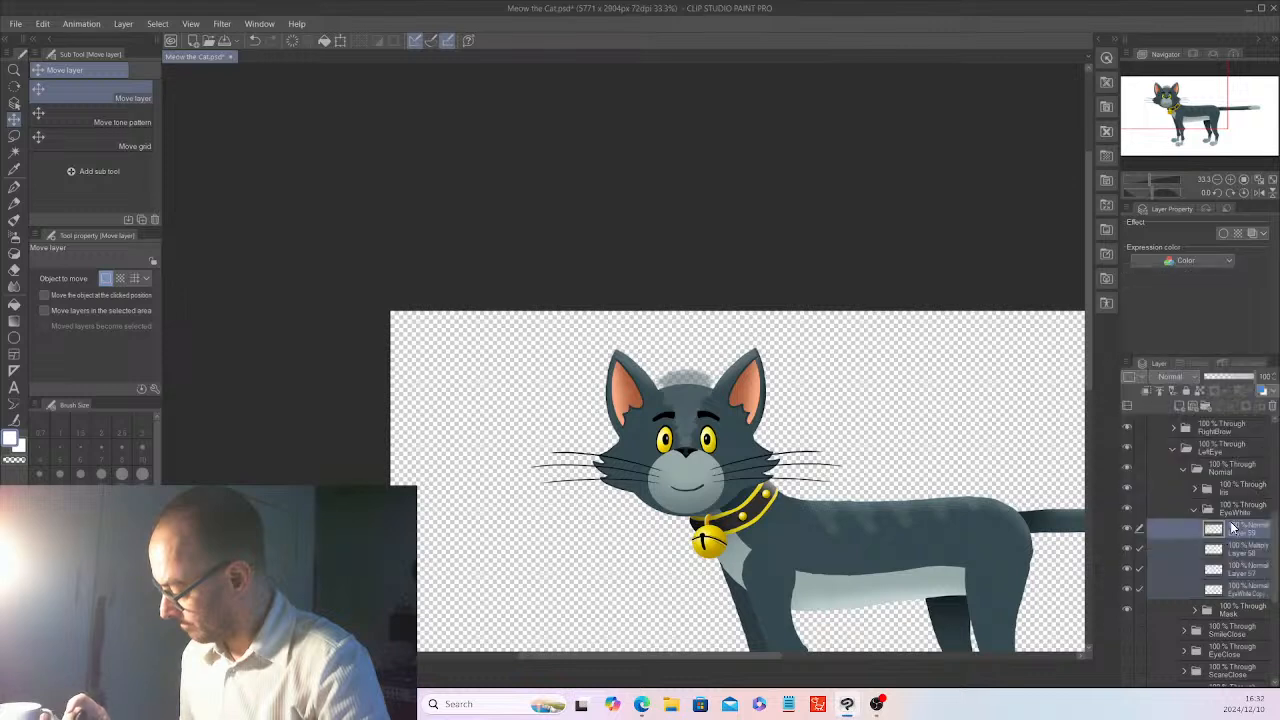
pyautogui.click(1195, 509)
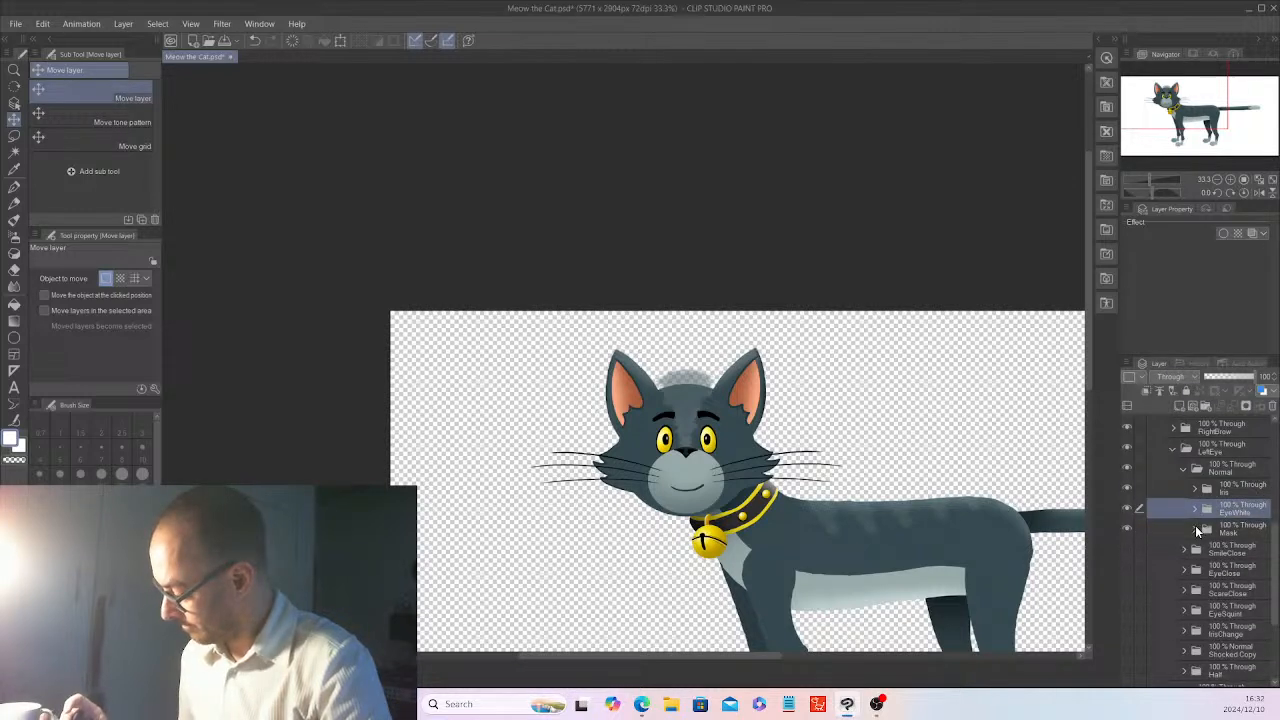
pyautogui.click(1186, 467)
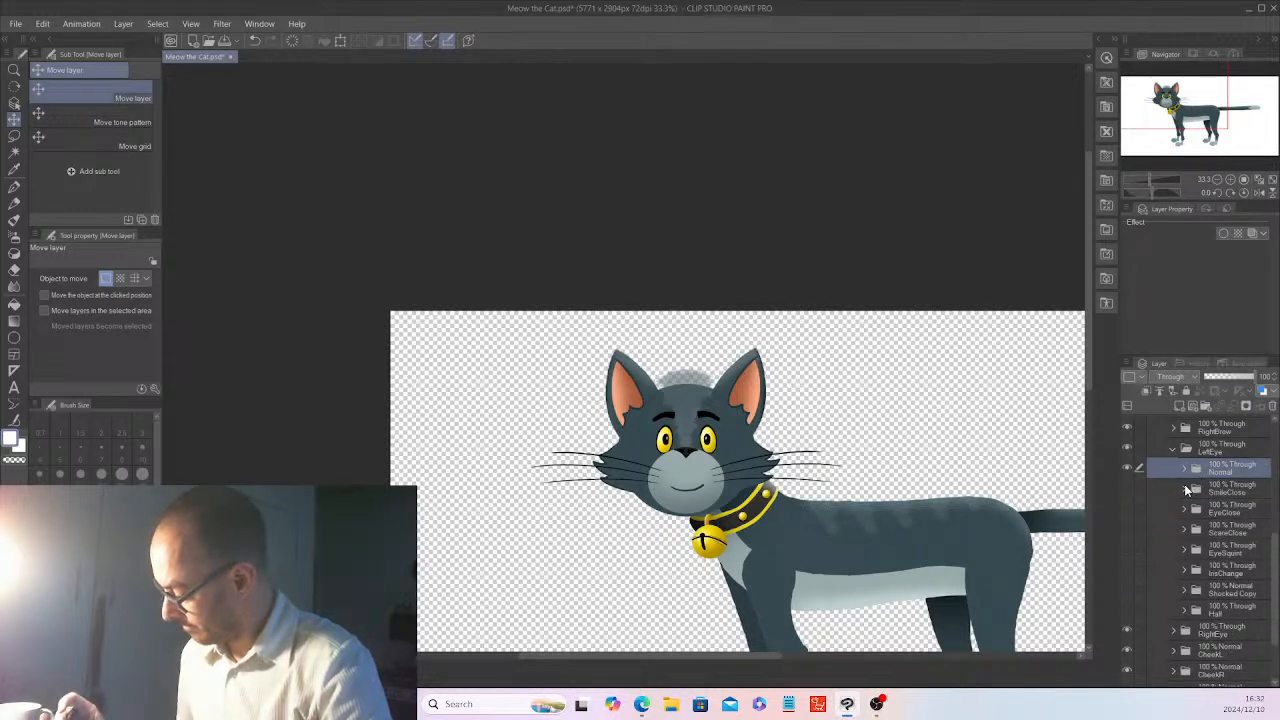
# - Check the EyeWhite folders inside LeftEye's SmileClose, EyeClose and ScareClose folders for layers that need merging
pyautogui.click(1186, 489)
pyautogui.click(1196, 528)
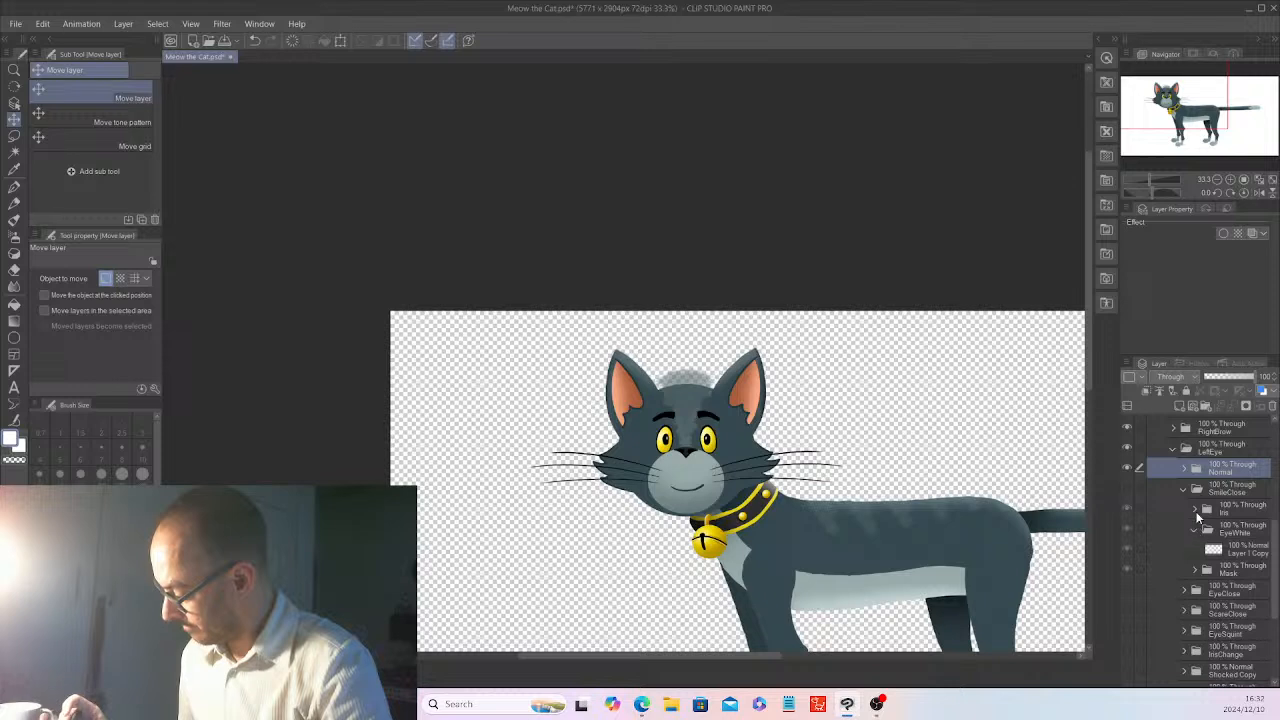
pyautogui.click(1184, 489)
pyautogui.click(1185, 509)
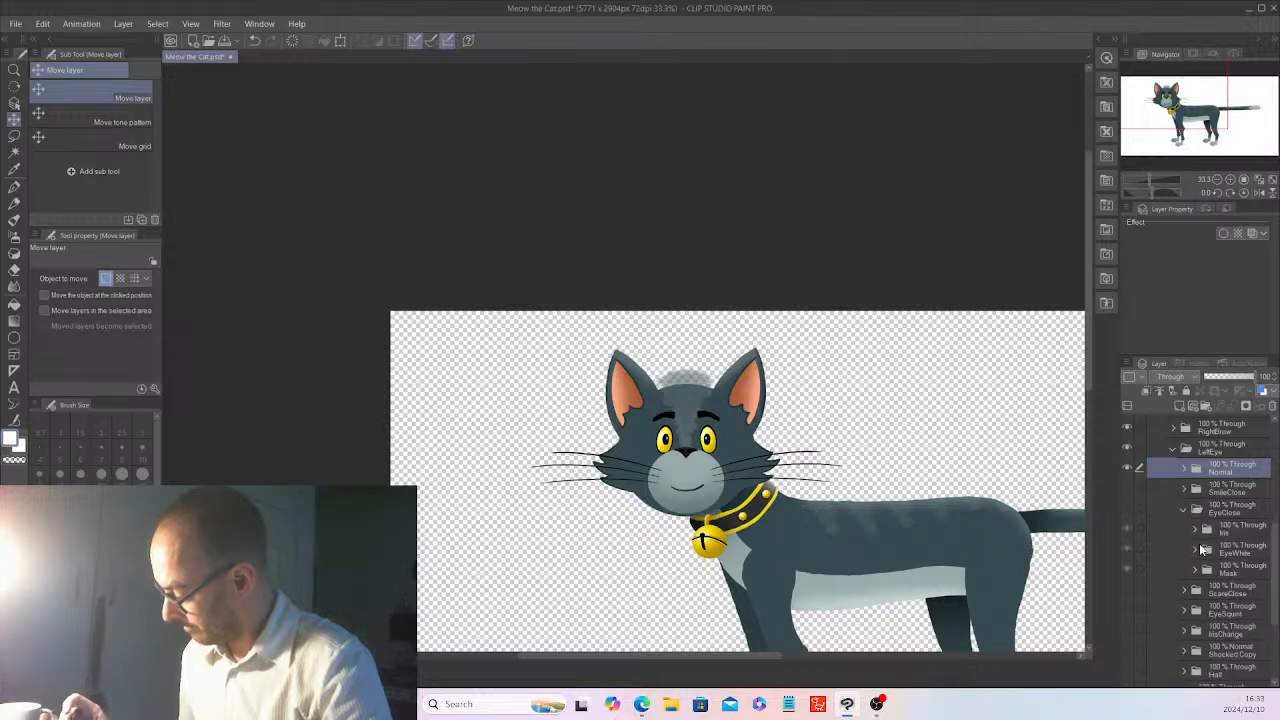
pyautogui.click(1196, 548)
pyautogui.click(1196, 550)
pyautogui.click(1185, 509)
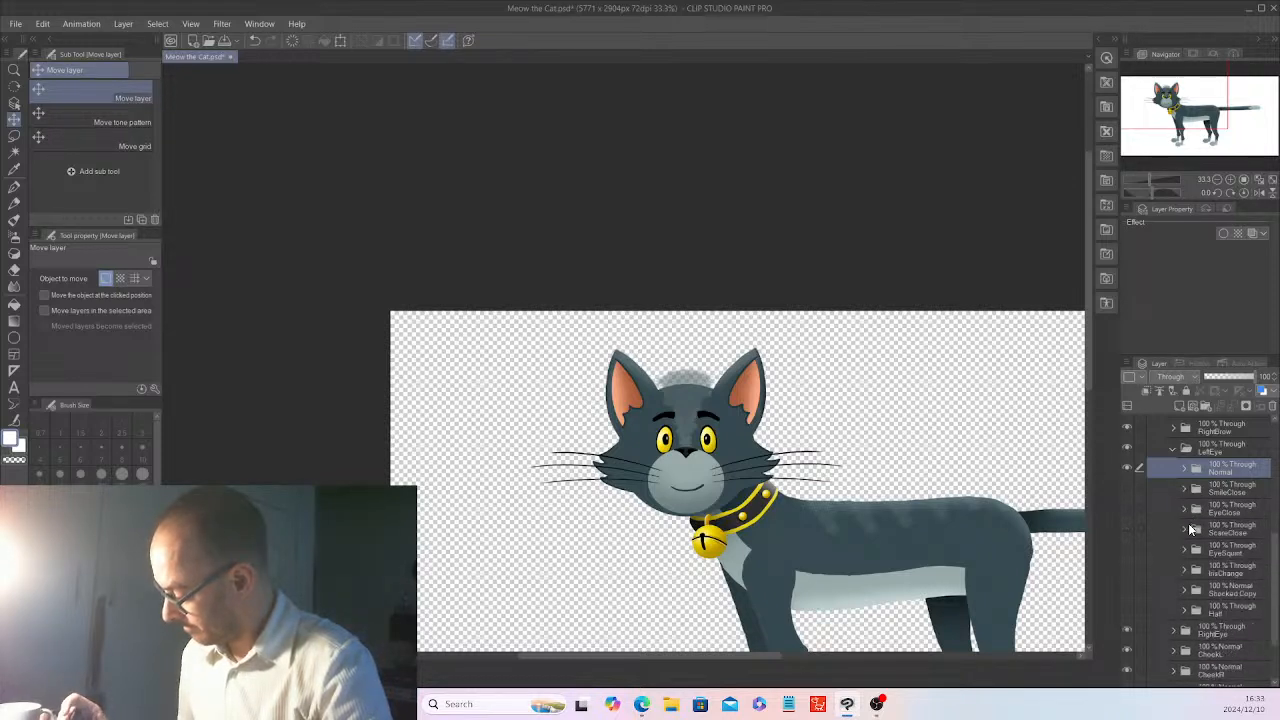
pyautogui.click(1196, 527)
pyautogui.click(1195, 569)
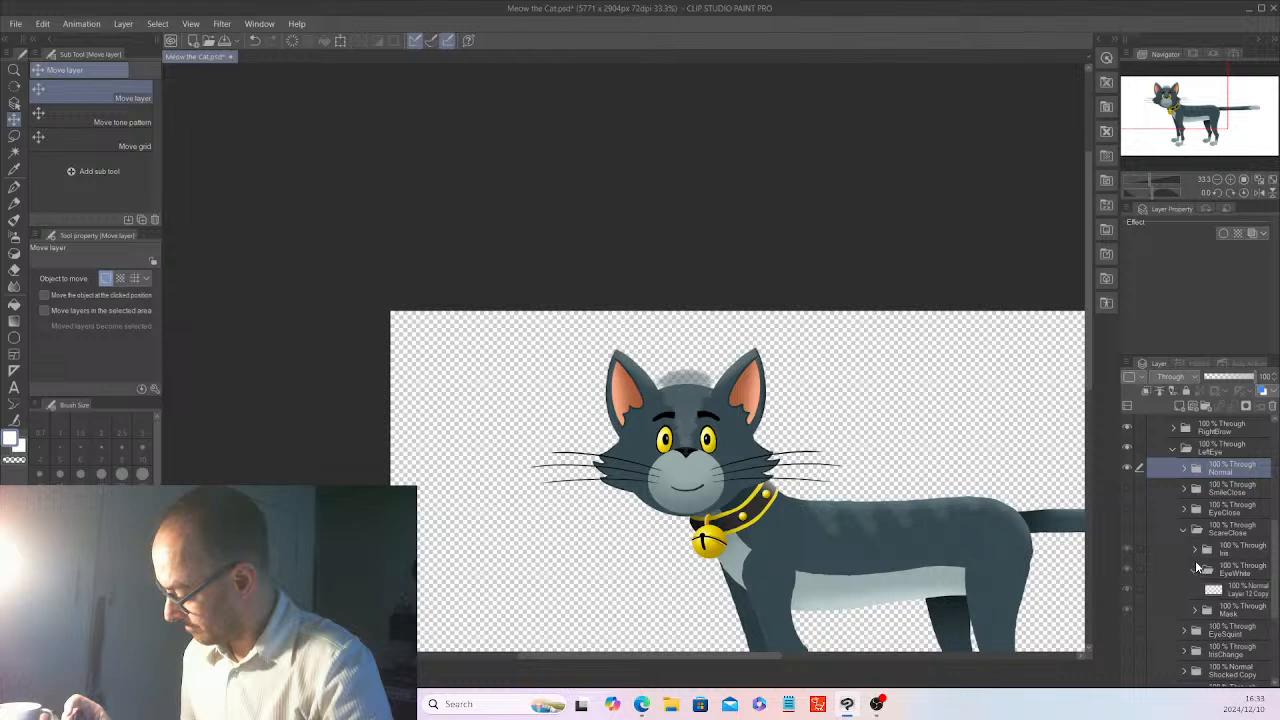
pyautogui.click(1196, 568)
pyautogui.click(1185, 529)
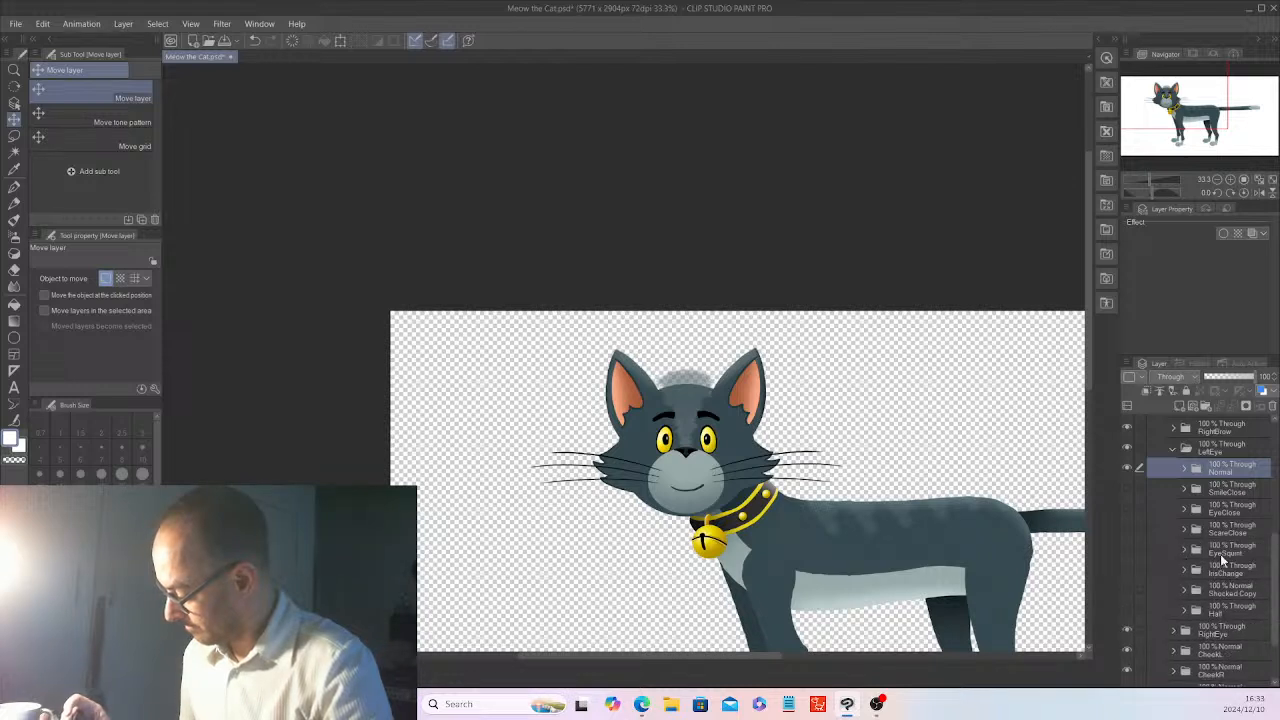
# - Make LeftEye's EyeSquint folder visible and merge the four layers in its EyeWhite folder
pyautogui.click(1184, 551)
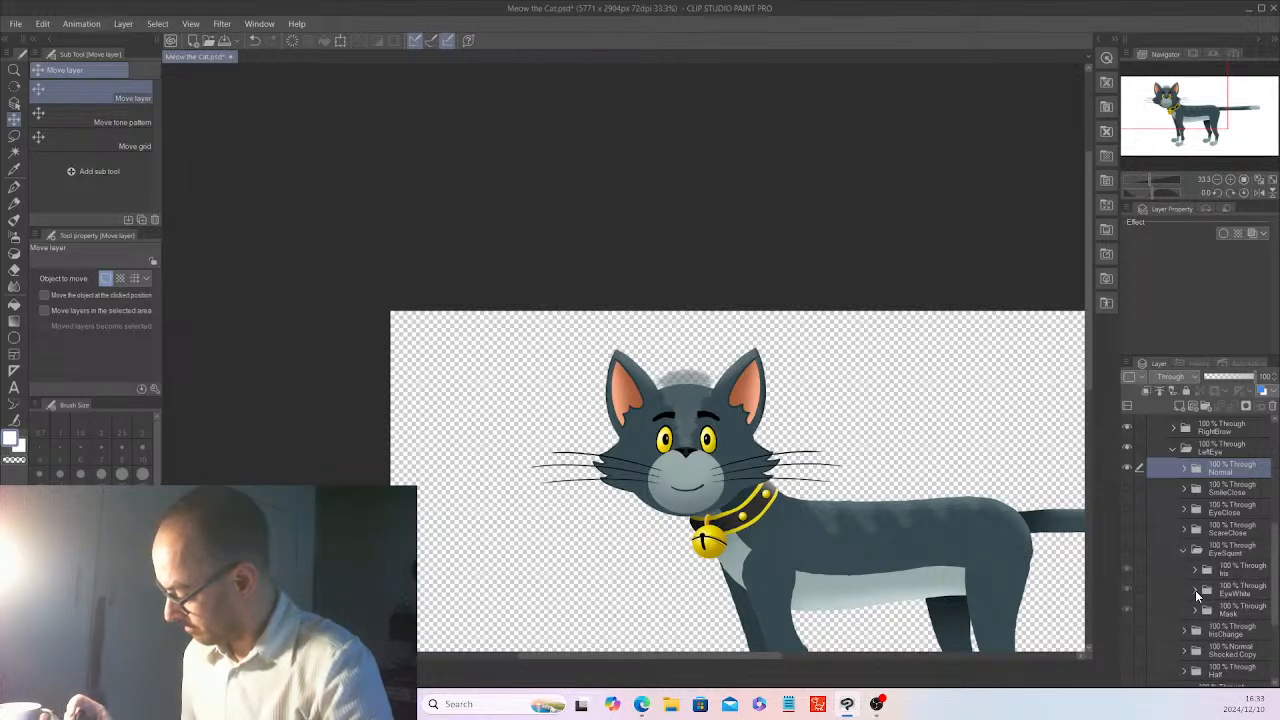
pyautogui.click(1195, 589)
pyautogui.scroll(-3, 1245, 533)
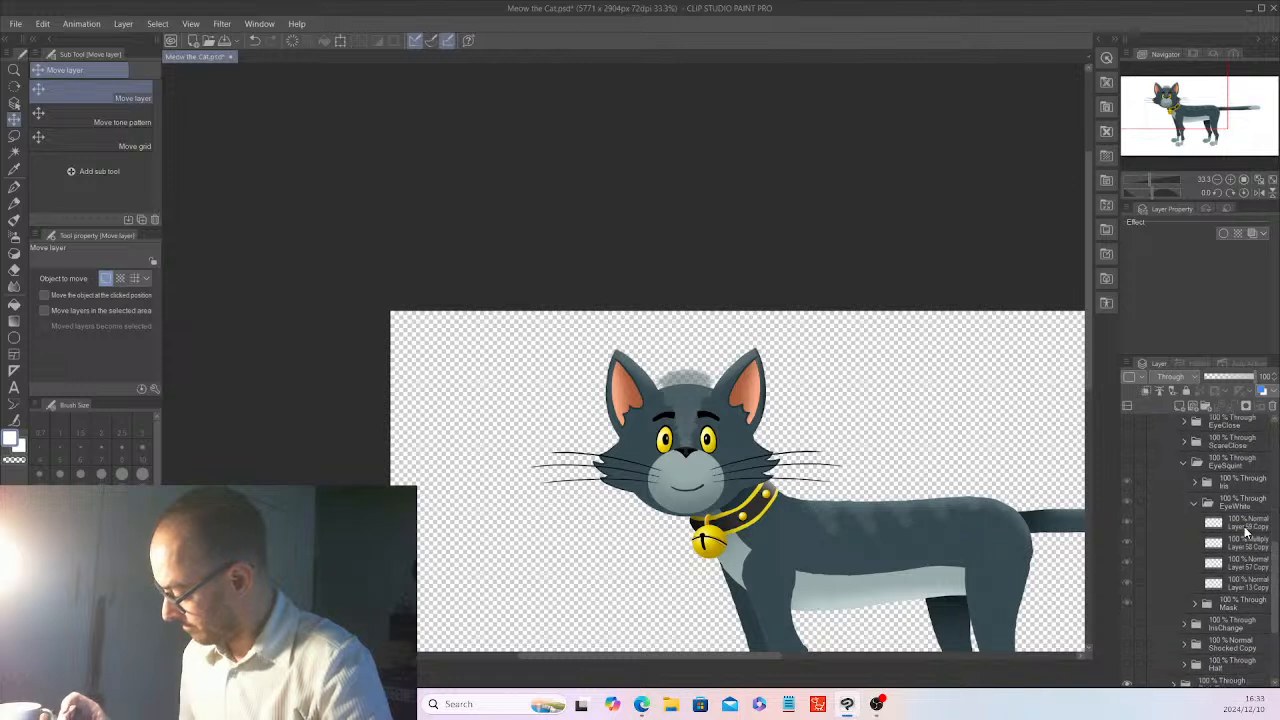
pyautogui.click(1245, 524)
pyautogui.keyDown('shift'); pyautogui.click(1245, 587); pyautogui.keyUp('shift')
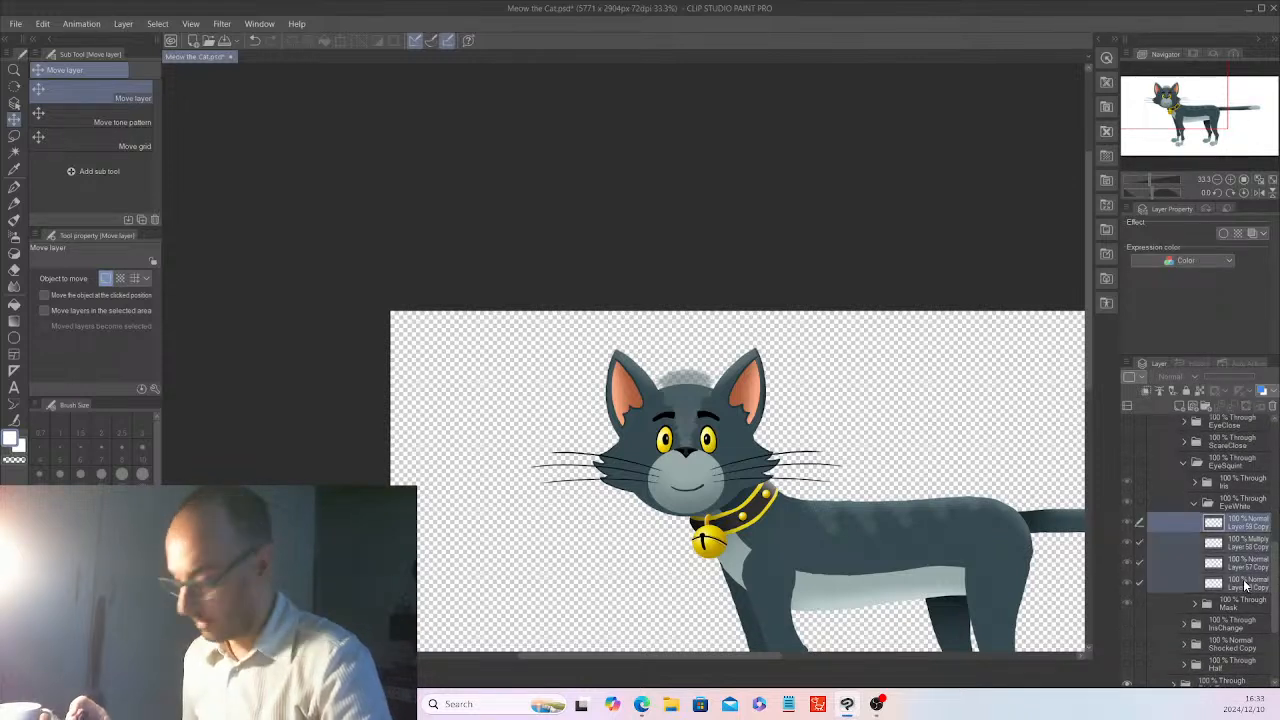
pyautogui.rightClick(1244, 586)
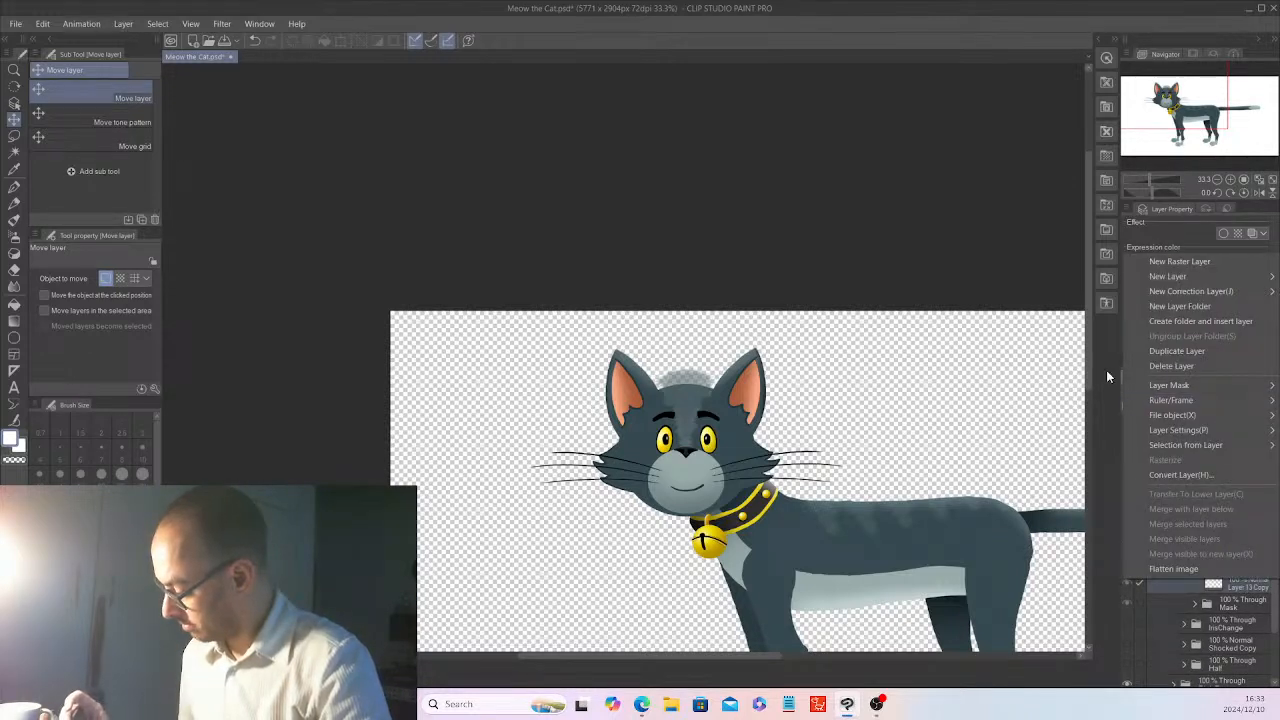
pyautogui.click(1069, 245)
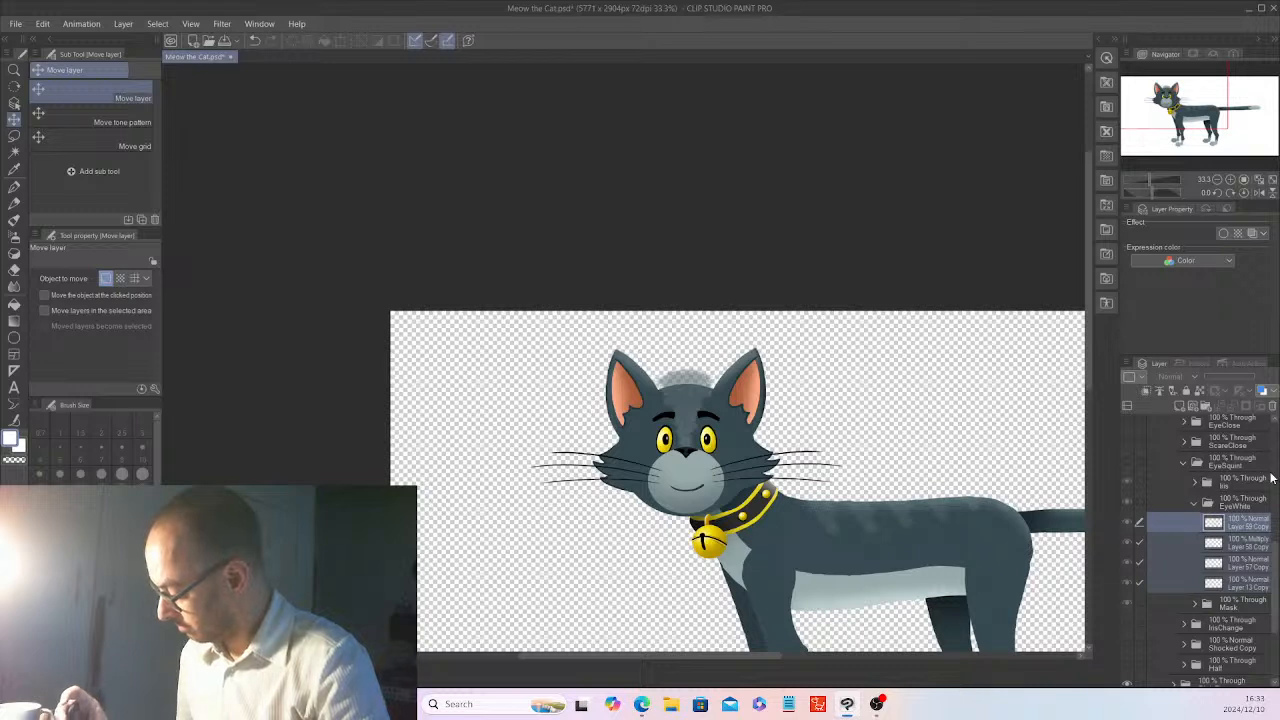
pyautogui.click(1128, 462)
pyautogui.rightClick(1237, 569)
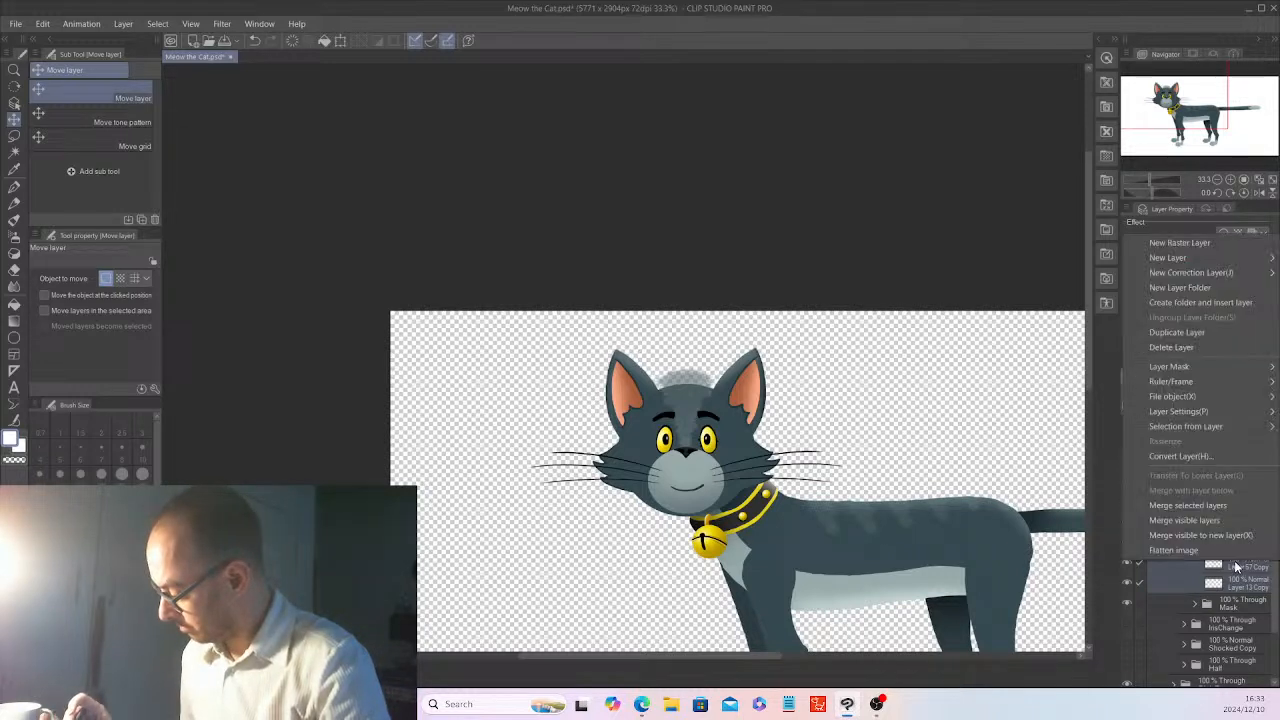
pyautogui.click(1212, 503)
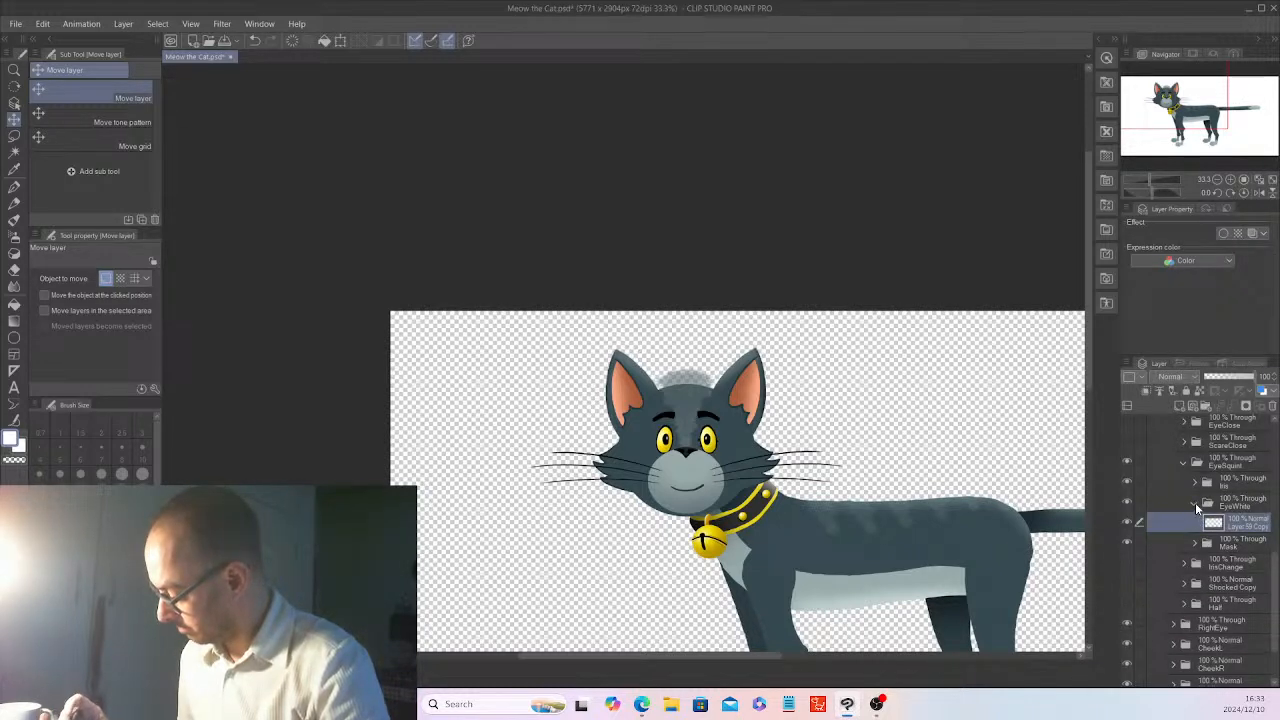
pyautogui.click(1195, 504)
pyautogui.click(1183, 463)
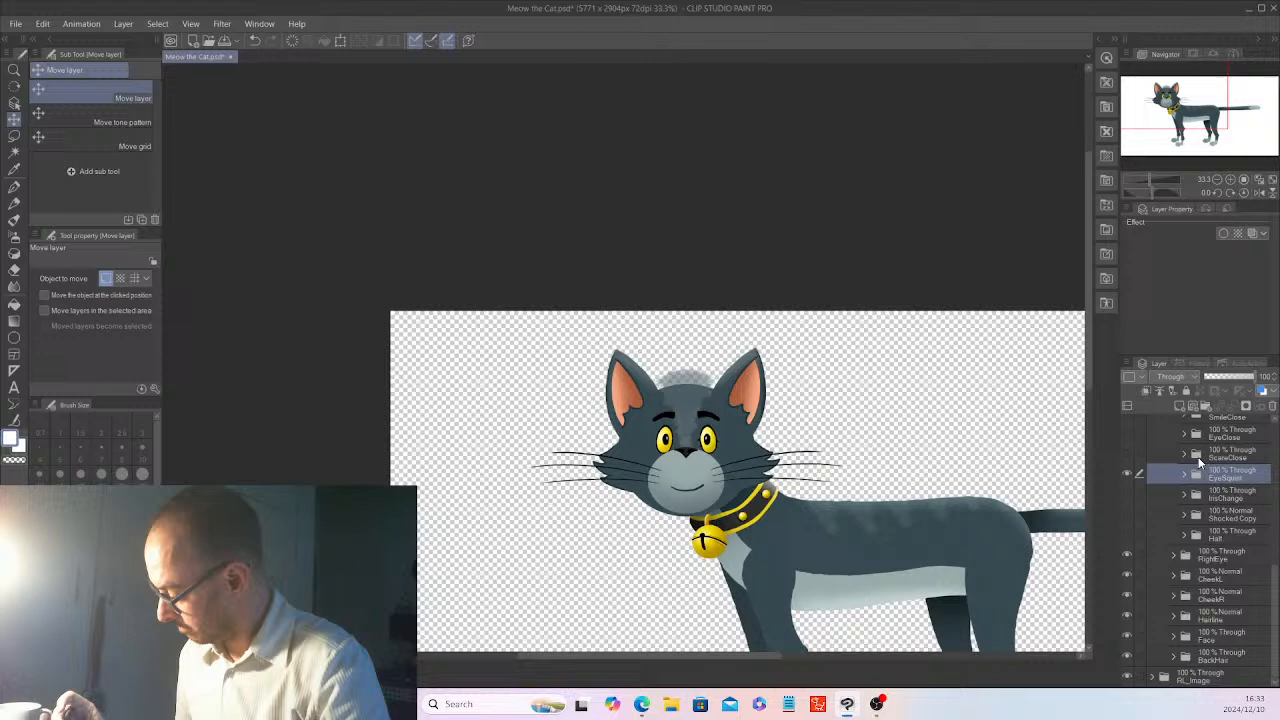
# - Hide LeftEye's EyeSquint folder and check the EyeWhite folder inside IrisChange
pyautogui.click(1127, 493)
pyautogui.click(1184, 495)
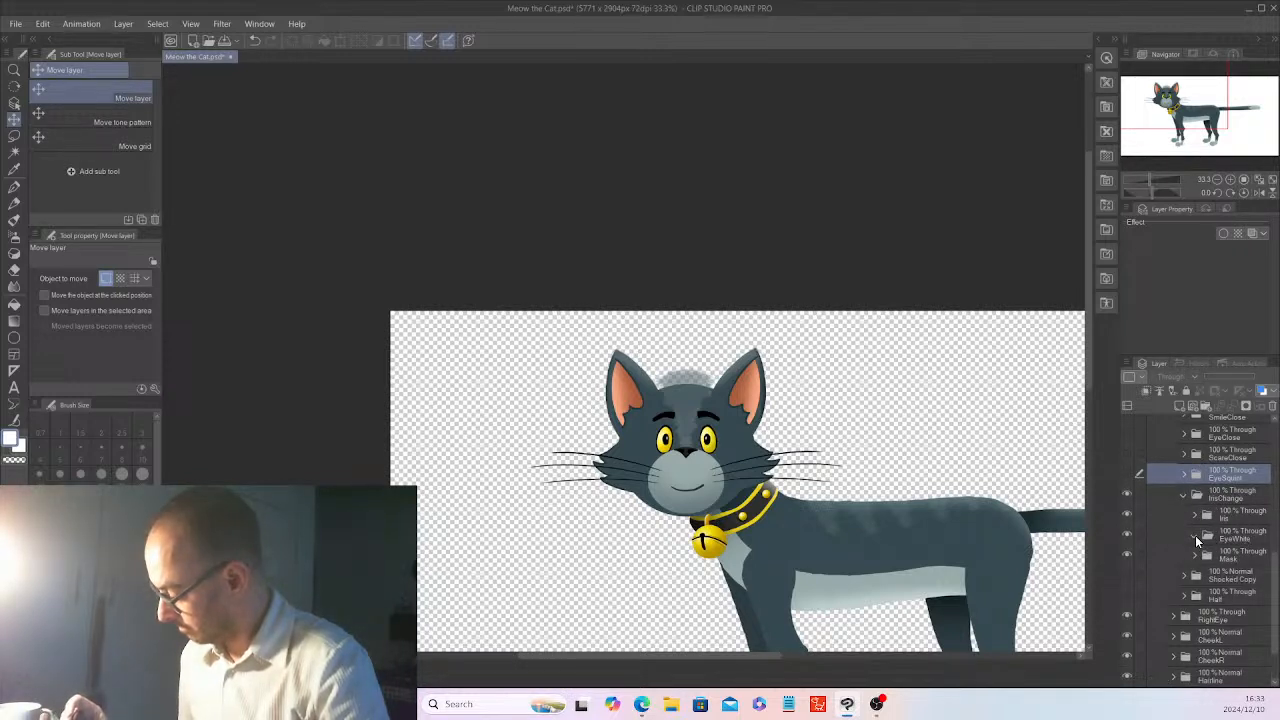
pyautogui.click(1185, 494)
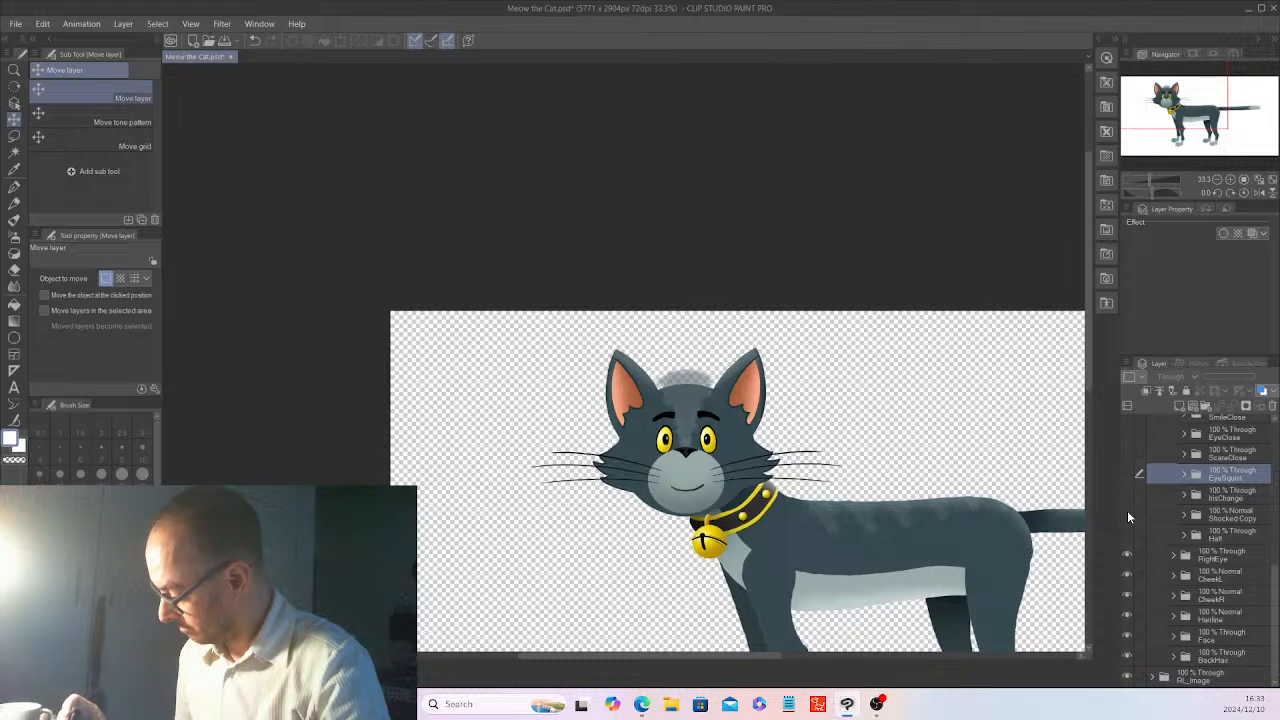
# - Show LeftEye's Shocked Copy folder and merge the four layers in its EyeWhite folder
pyautogui.click(1196, 516)
pyautogui.click(1196, 553)
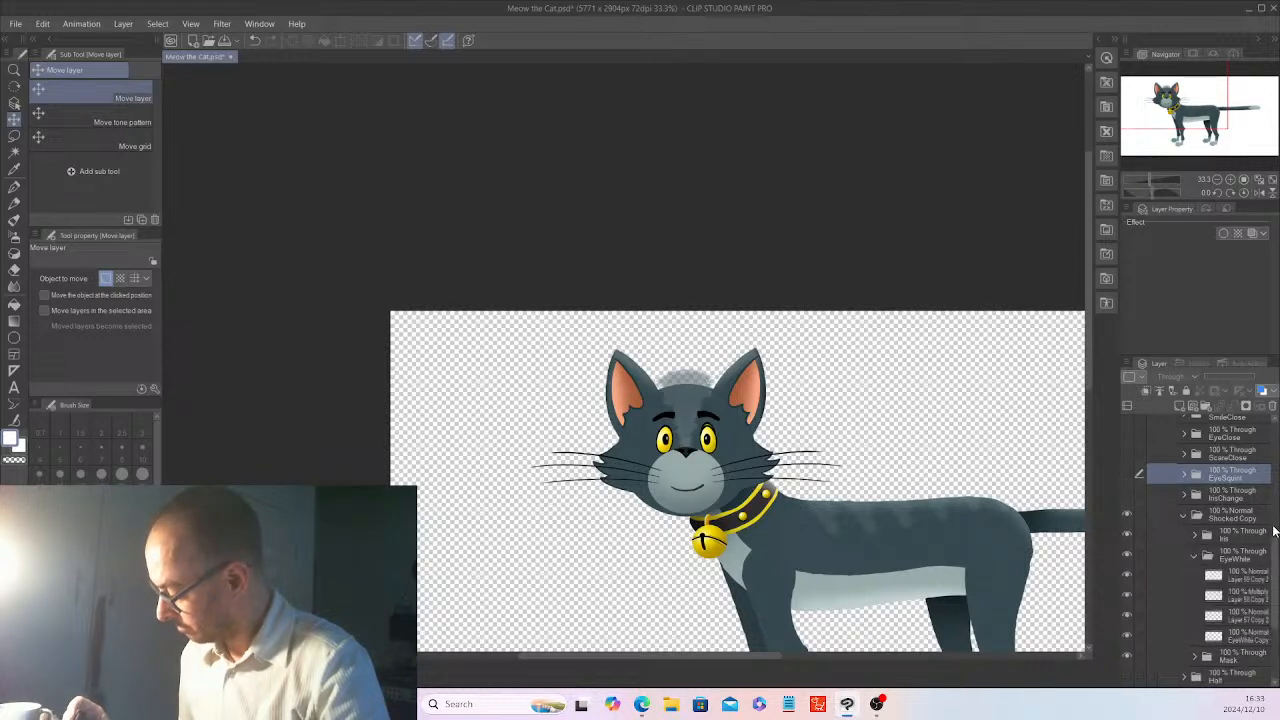
pyautogui.click(1248, 578)
pyautogui.keyDown('shift'); pyautogui.click(1242, 637); pyautogui.keyUp('shift')
pyautogui.rightClick(1242, 637)
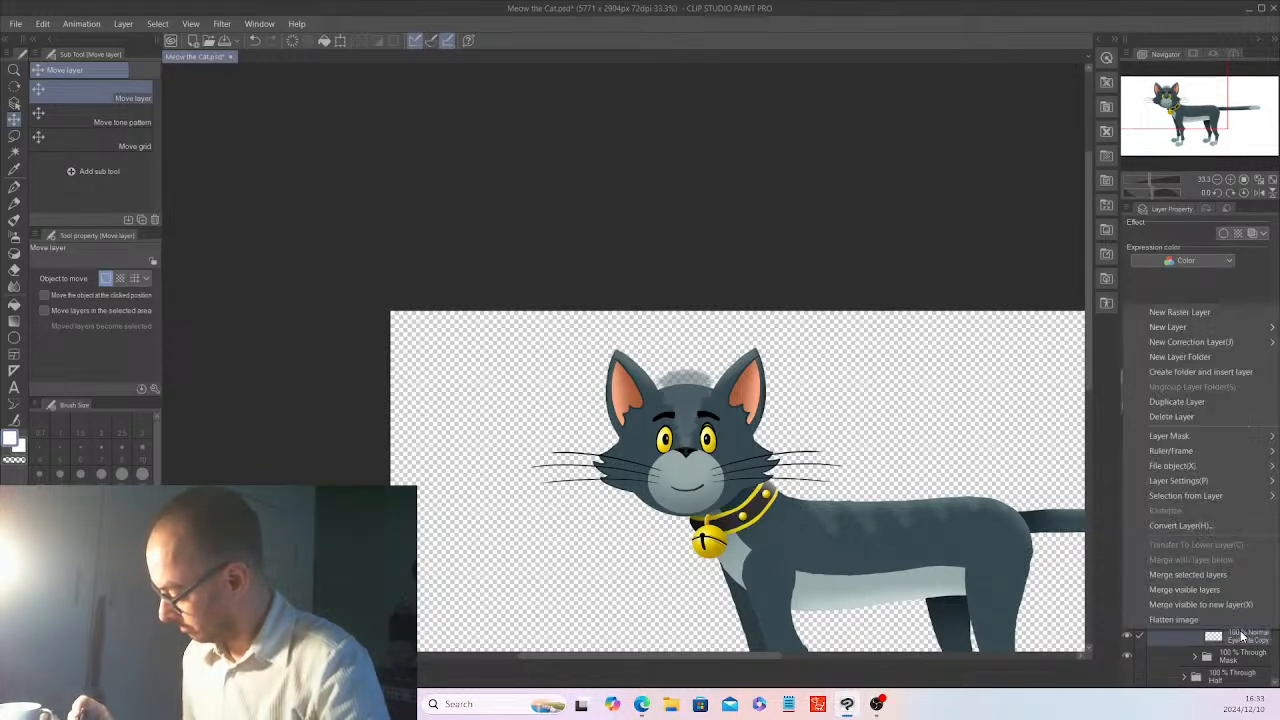
pyautogui.click(1226, 575)
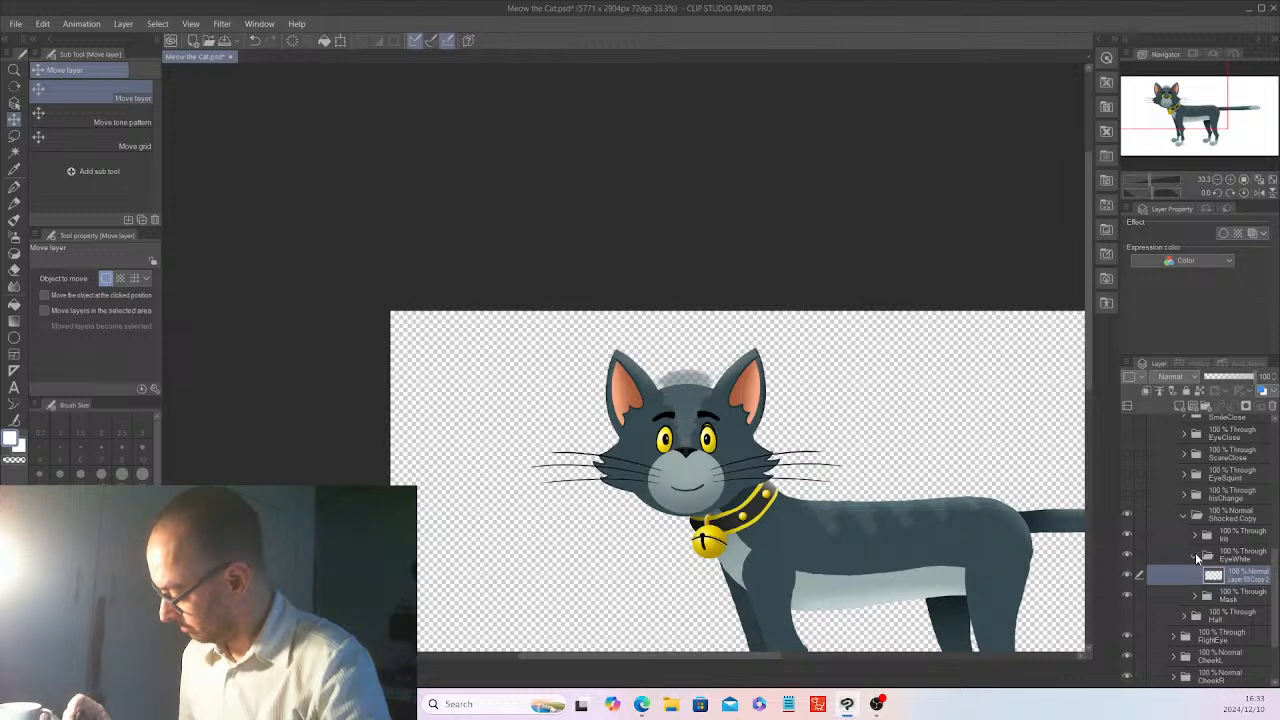
pyautogui.click(1194, 554)
pyautogui.click(1184, 514)
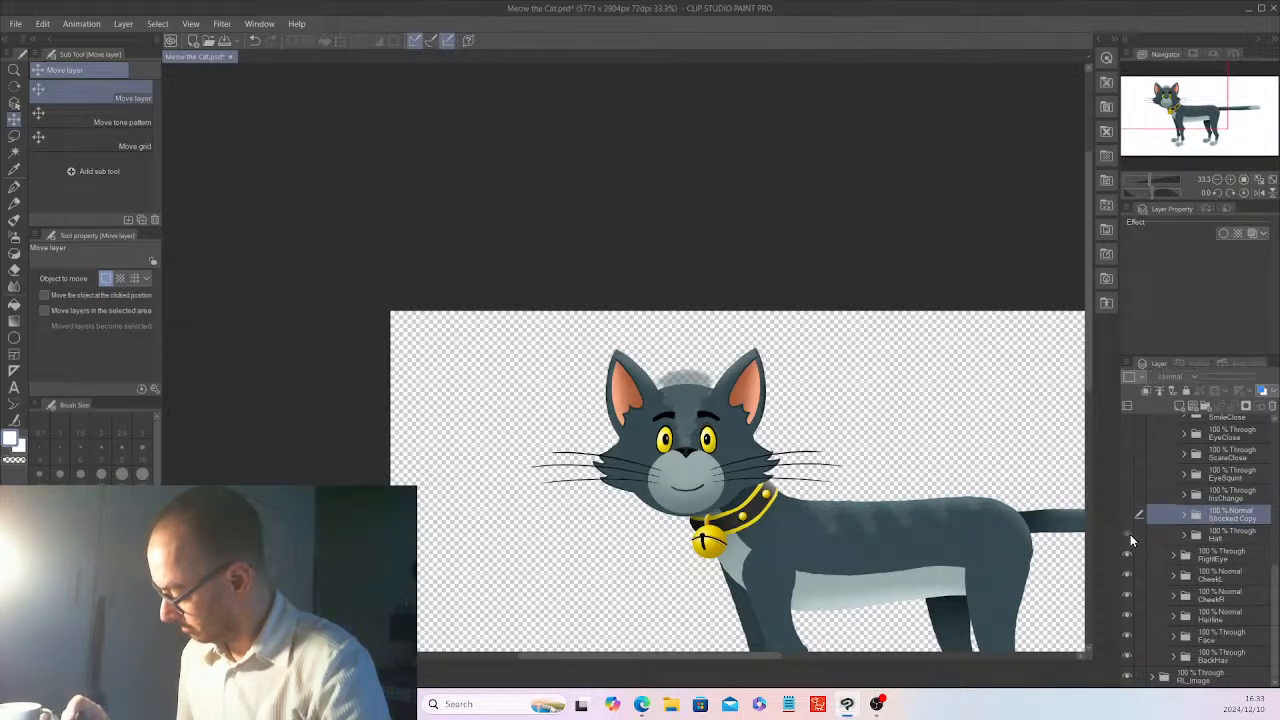
# - Merge the four EyeWhite layers in LeftEye's Half folder, and collapse the Half folder
pyautogui.click(1183, 535)
pyautogui.click(1194, 575)
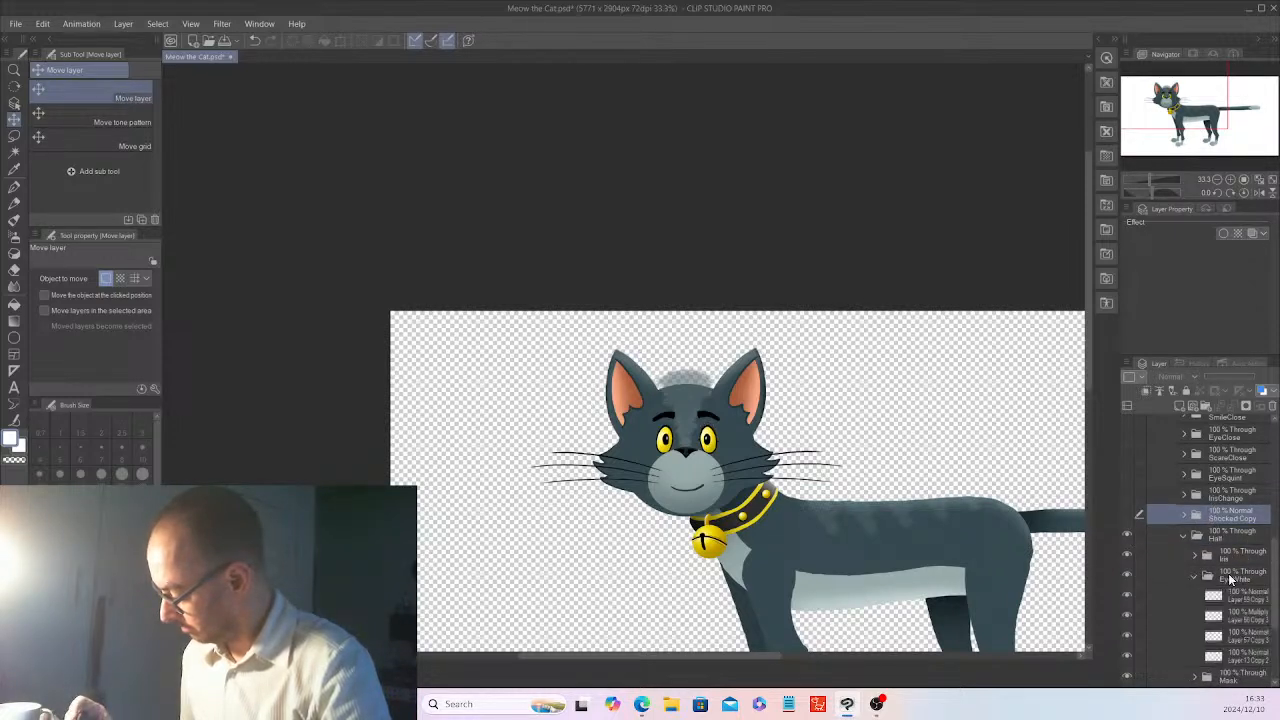
pyautogui.click(1247, 598)
pyautogui.keyDown('shift'); pyautogui.click(1247, 657); pyautogui.keyUp('shift')
pyautogui.rightClick(1247, 657)
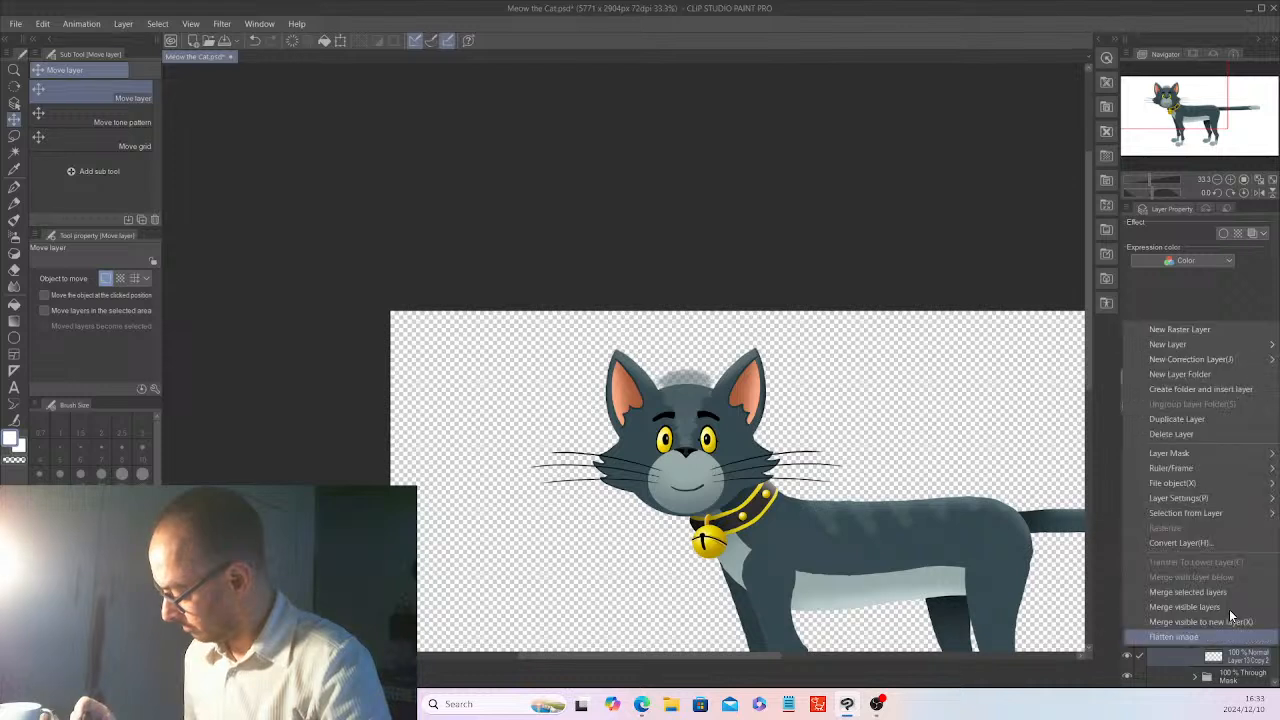
pyautogui.click(1216, 590)
pyautogui.click(1195, 576)
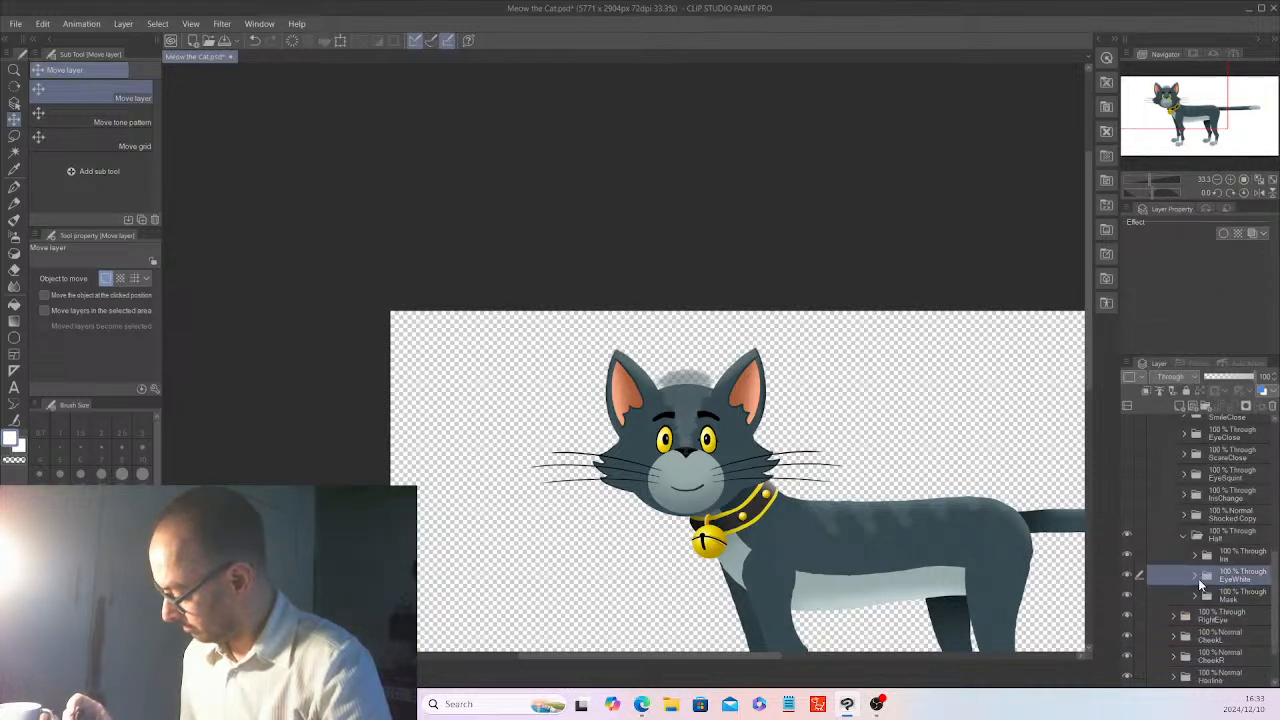
pyautogui.click(1196, 594)
pyautogui.click(1197, 596)
pyautogui.click(1186, 535)
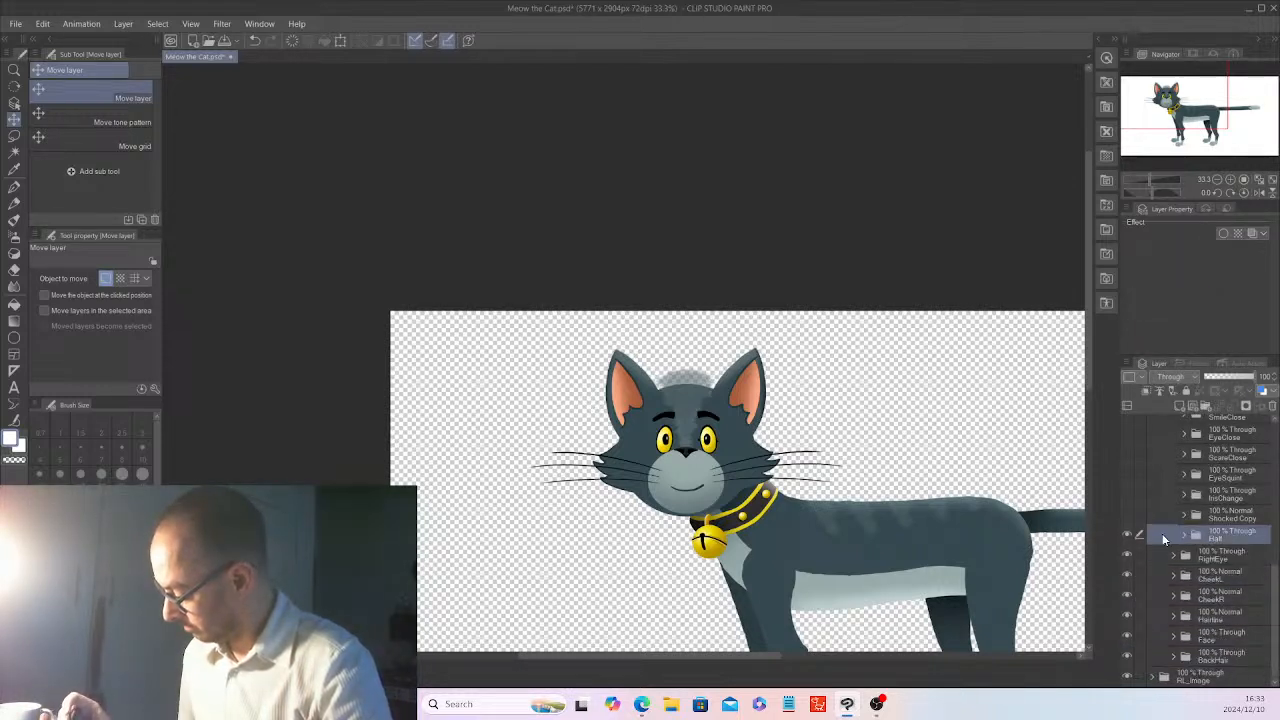
# - Collapse the LeftEye folder and expand the RightEye folder
pyautogui.scroll(3, 1245, 515)
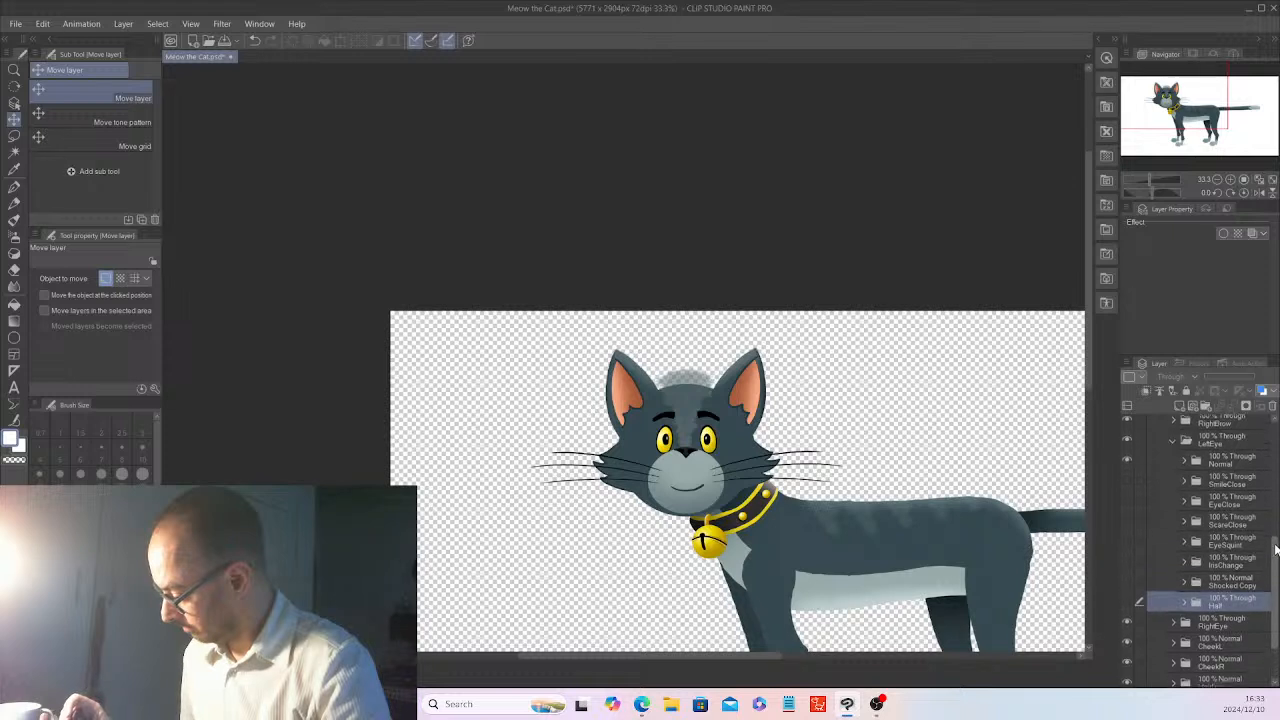
pyautogui.click(1174, 449)
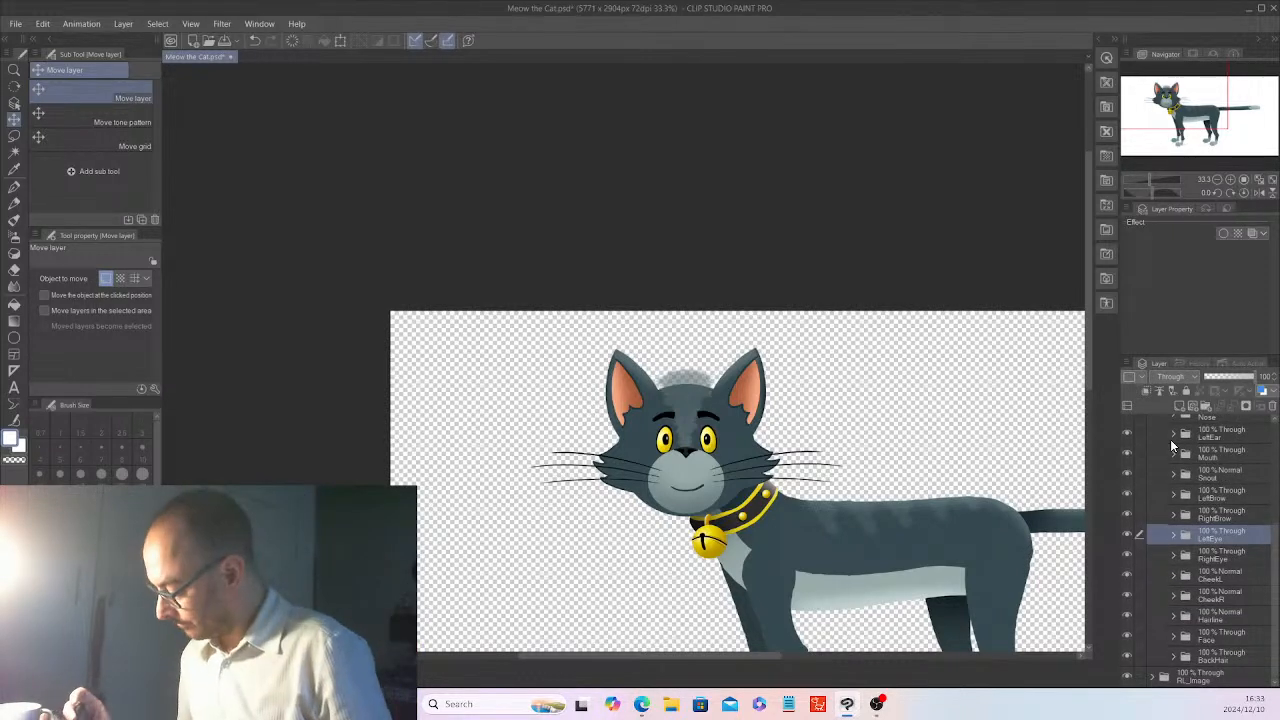
pyautogui.click(1173, 554)
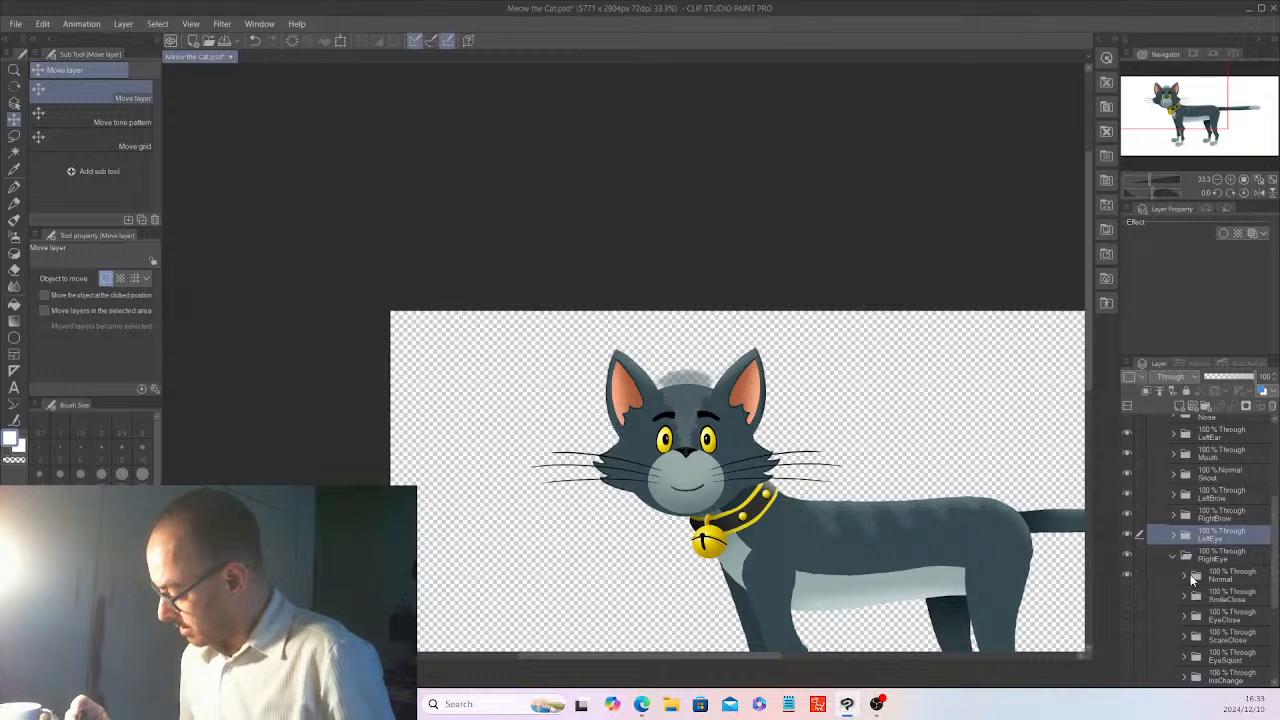
# - Merge the three layers of the EyeWhite folder in RightEye's Normal folder into one layer and collapse the Normal folder
pyautogui.click(1186, 576)
pyautogui.click(1195, 617)
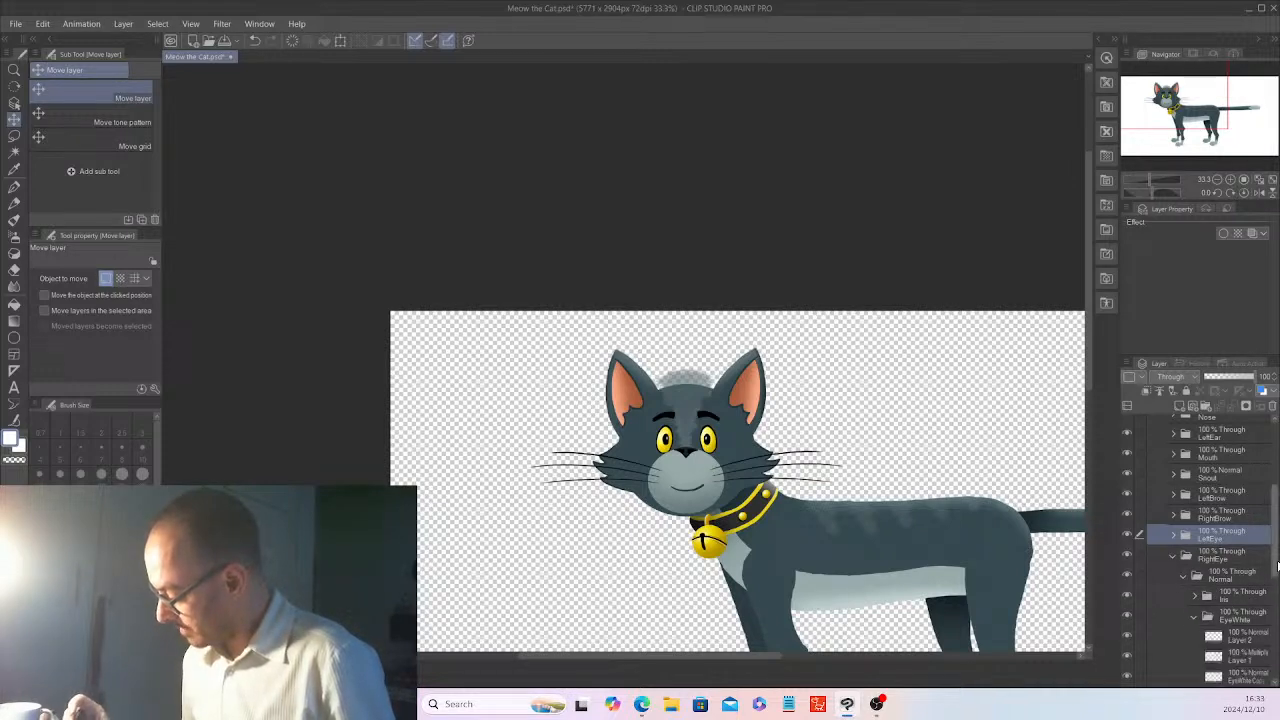
pyautogui.scroll(-3, 1275, 562)
pyautogui.click(1244, 524)
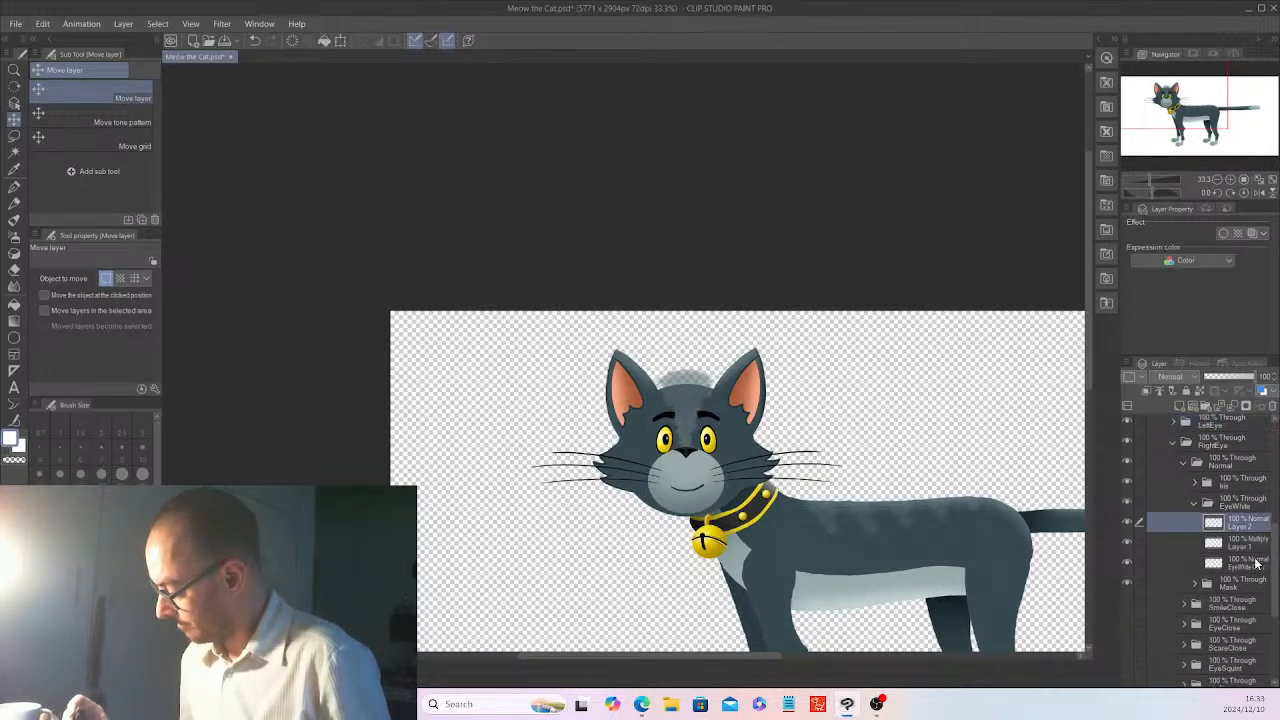
pyautogui.click(1248, 565)
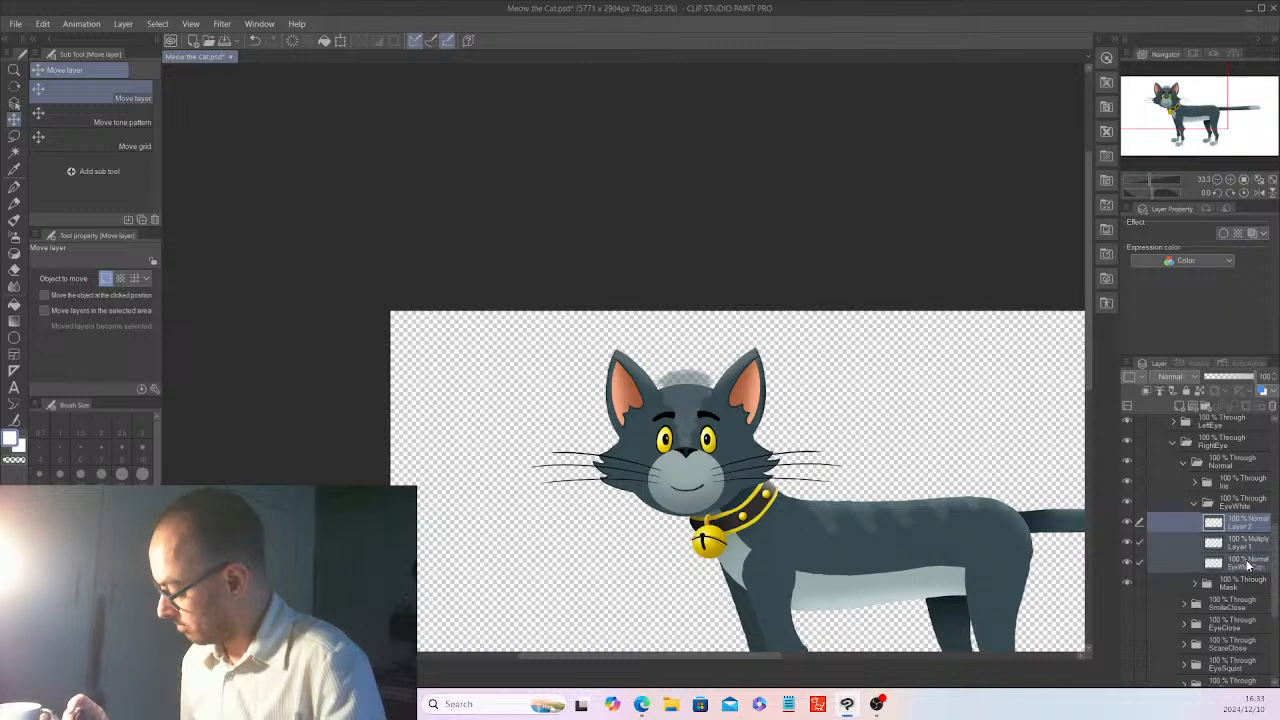
pyautogui.rightClick(1244, 561)
pyautogui.click(1220, 502)
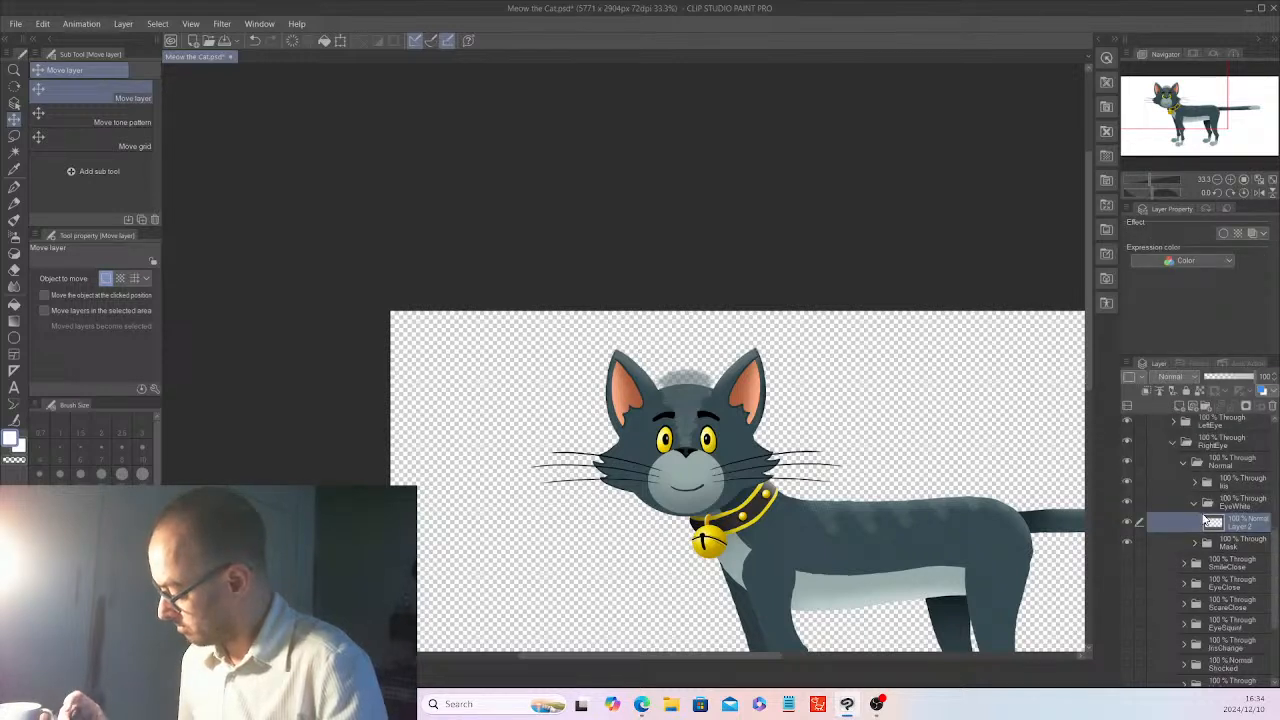
pyautogui.click(1203, 501)
pyautogui.click(1183, 462)
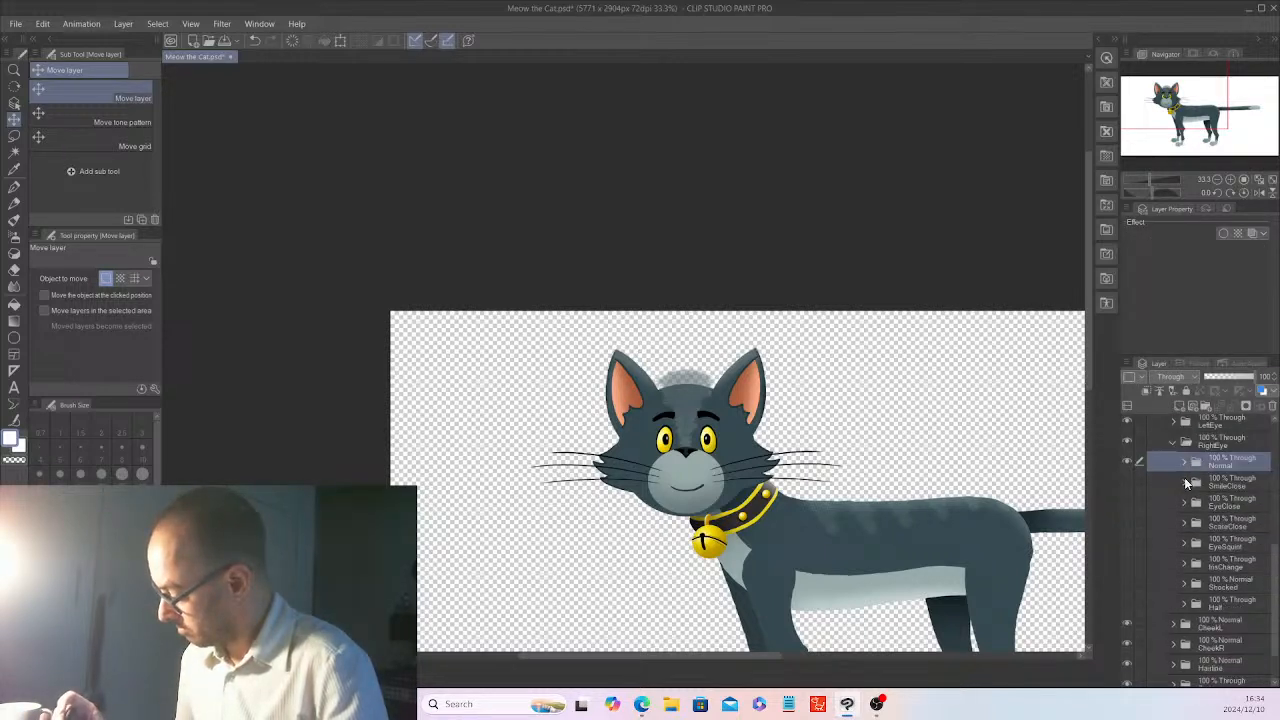
# - Examine the contents of RightEye's SmileClose, EyeClose and ScareClose folders for eye layers that need merging
pyautogui.click(1186, 482)
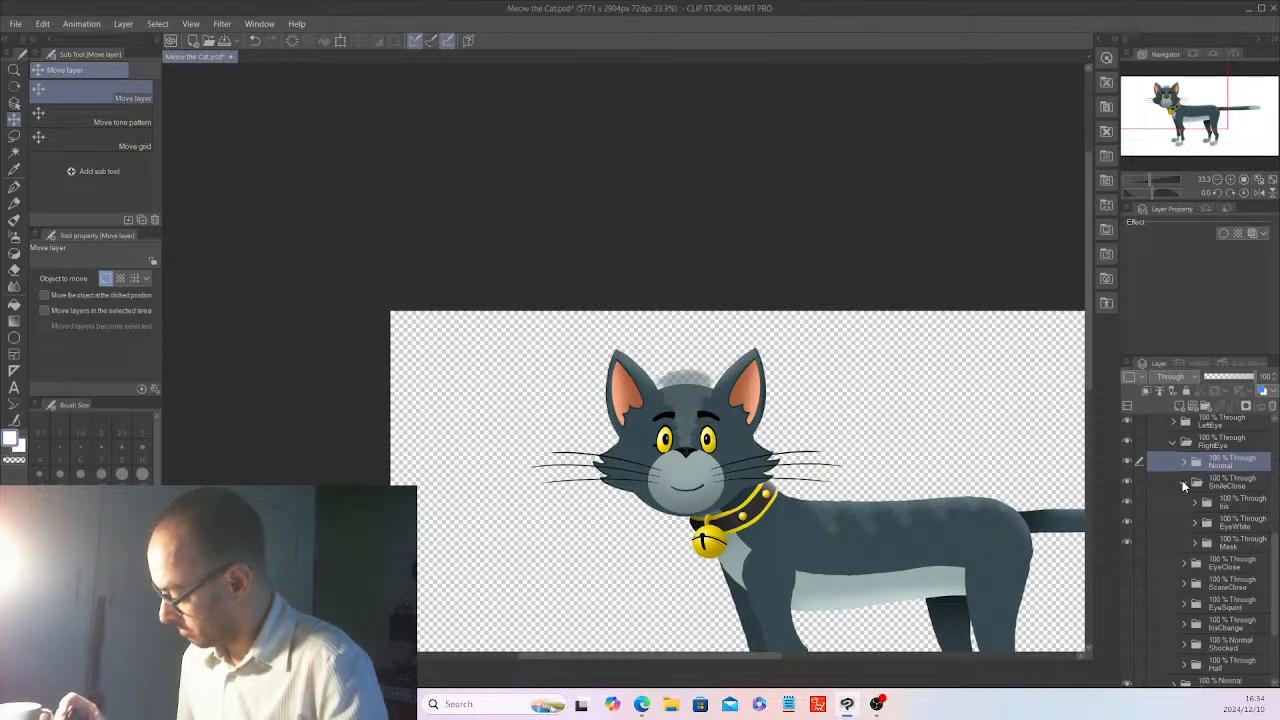
pyautogui.click(1183, 483)
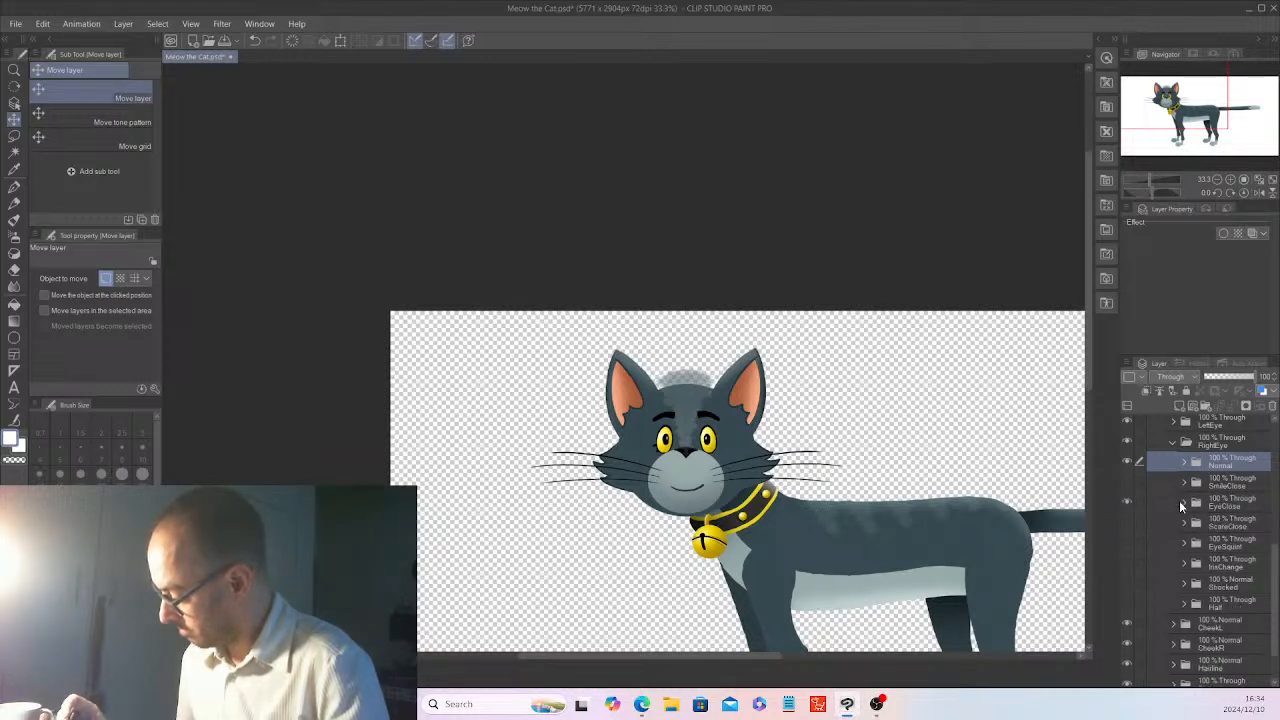
pyautogui.click(1183, 503)
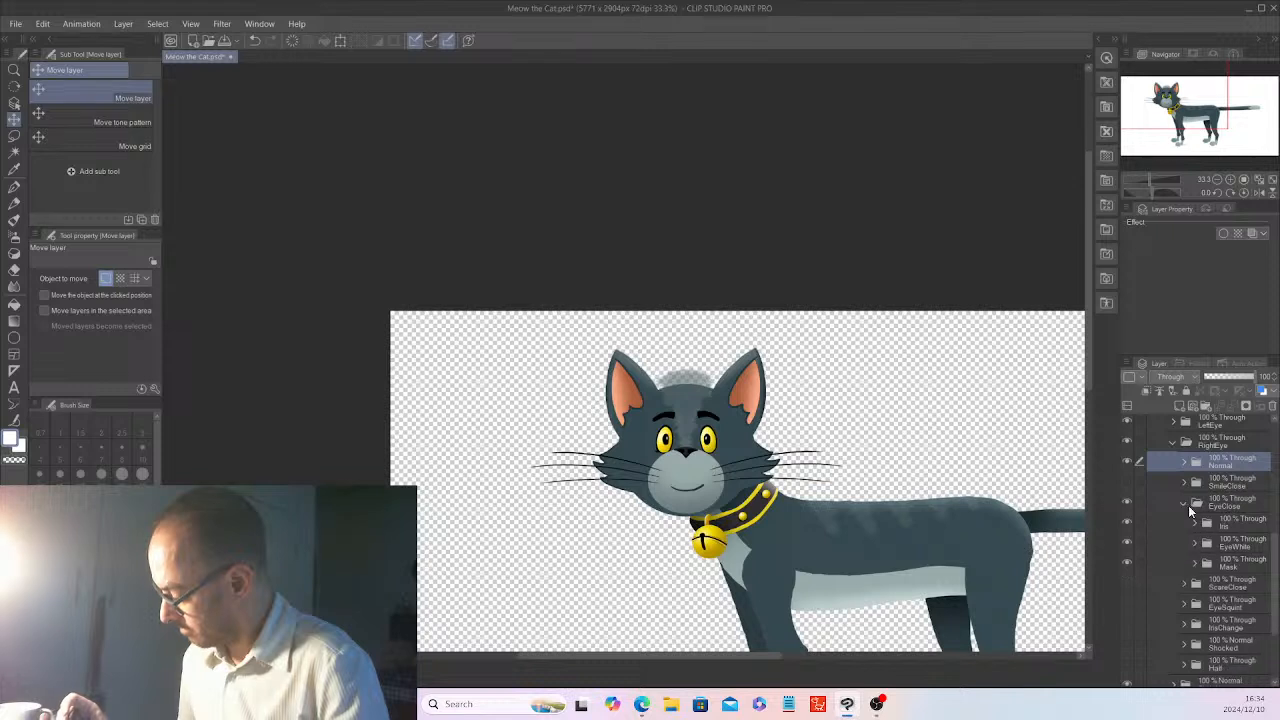
pyautogui.click(1185, 502)
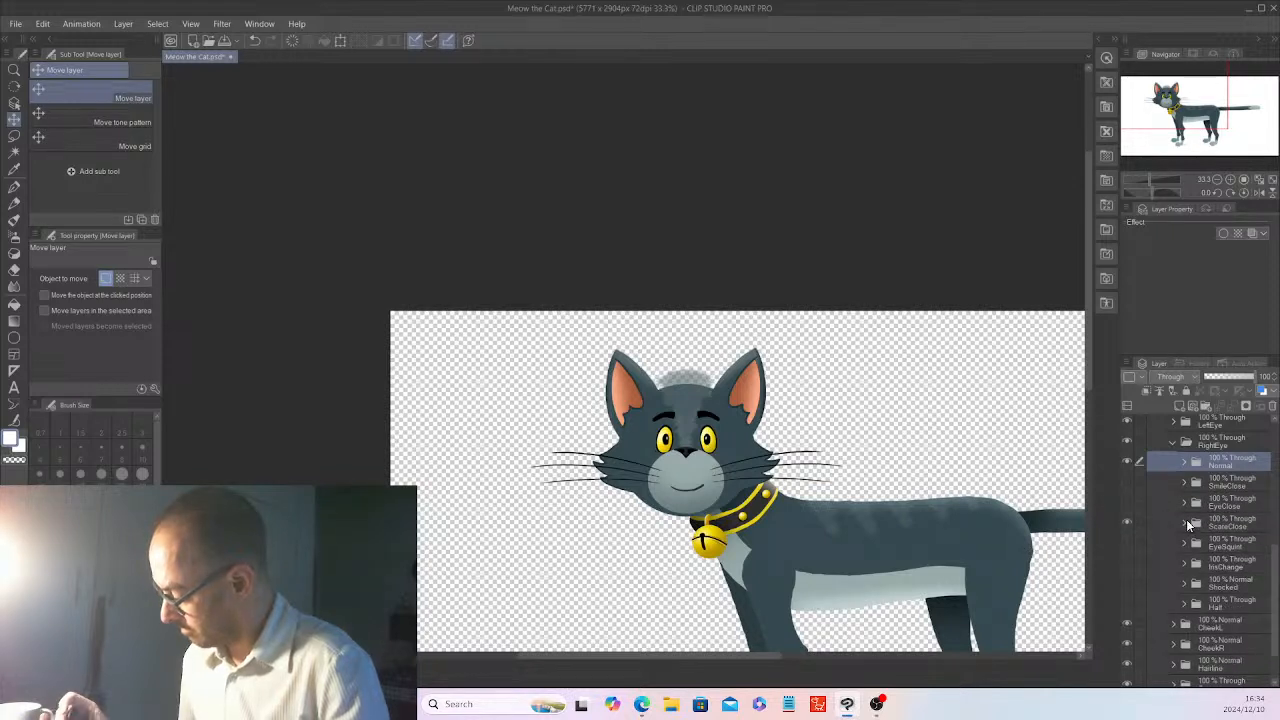
pyautogui.click(1185, 522)
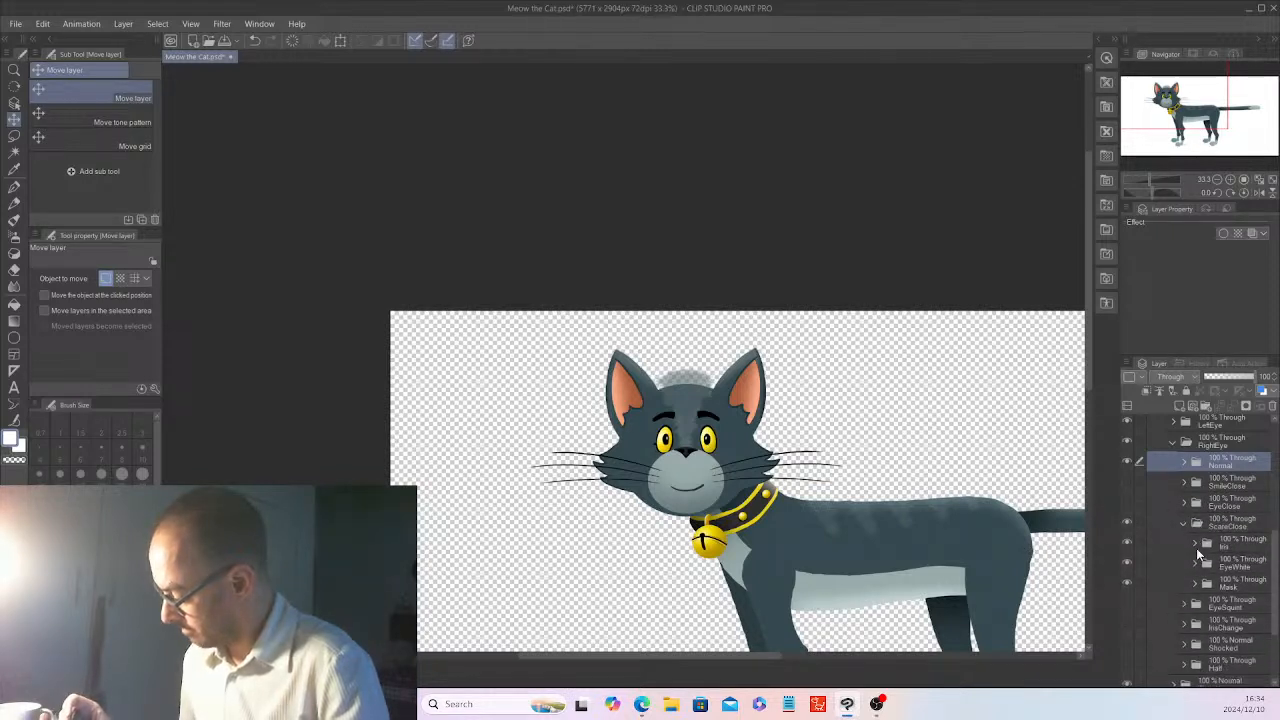
pyautogui.click(1184, 523)
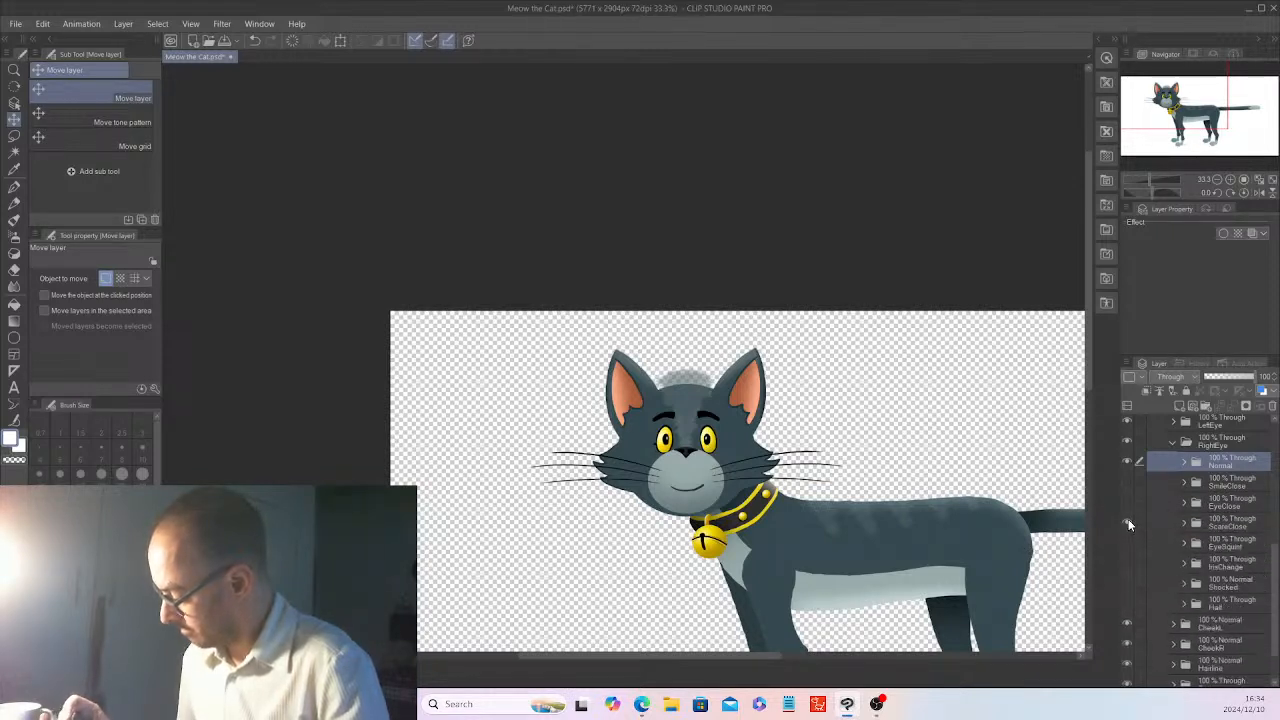
# - Merge the four EyeWhite layers in RightEye's EyeSquint folder into one layer, and collapse and hide the EyeSquint folder
pyautogui.click(1184, 543)
pyautogui.scroll(-3, 1275, 551)
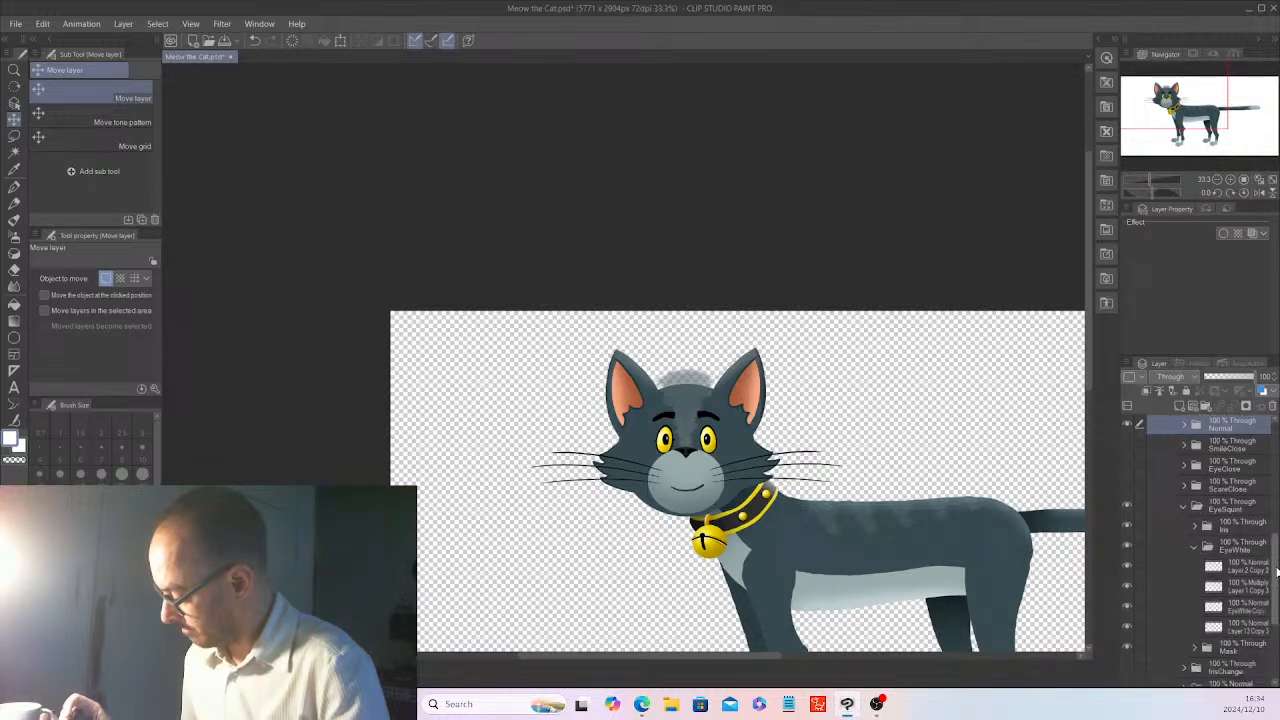
pyautogui.click(1247, 545)
pyautogui.keyDown('shift'); pyautogui.click(1240, 606); pyautogui.keyUp('shift')
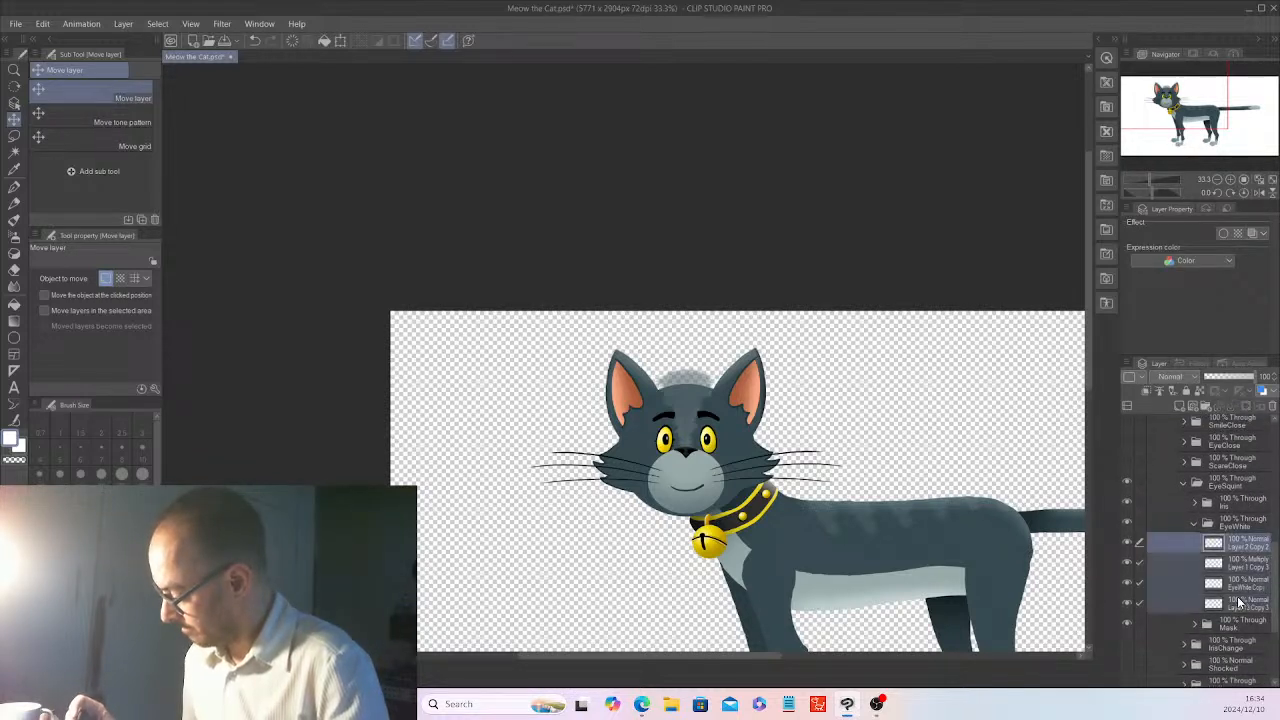
pyautogui.rightClick(1240, 606)
pyautogui.click(1214, 549)
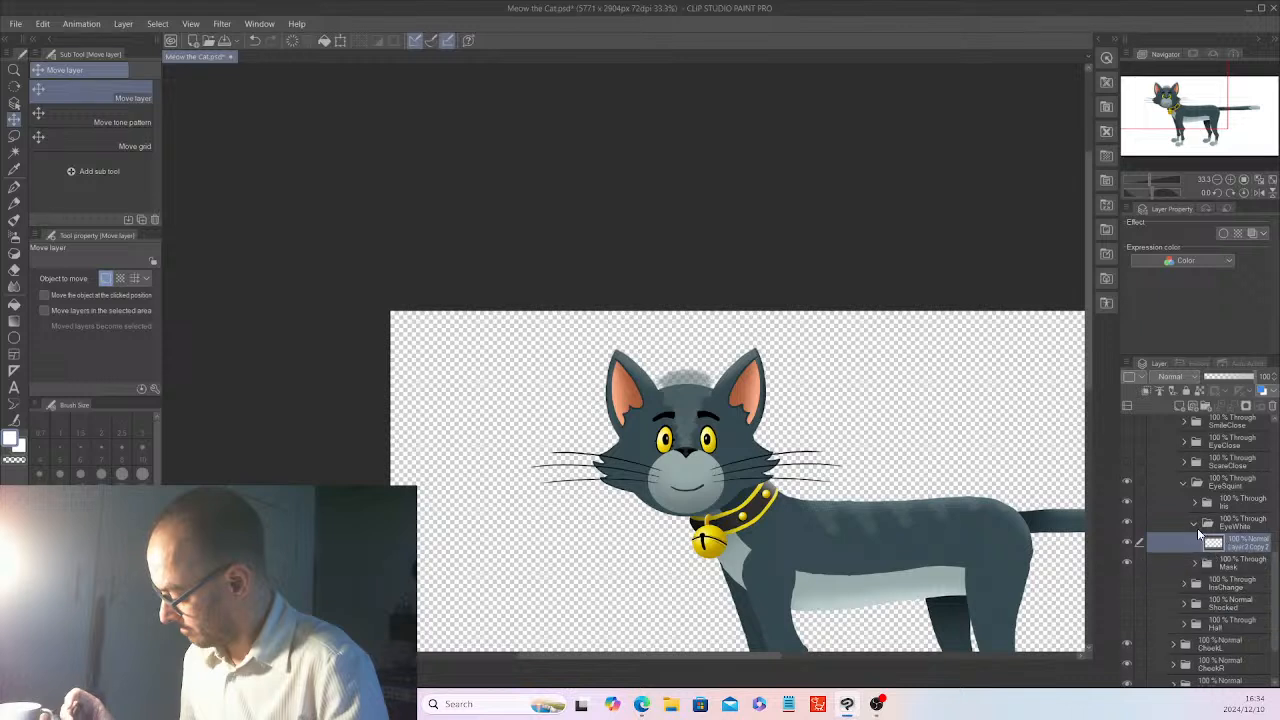
pyautogui.click(1192, 488)
pyautogui.click(1185, 482)
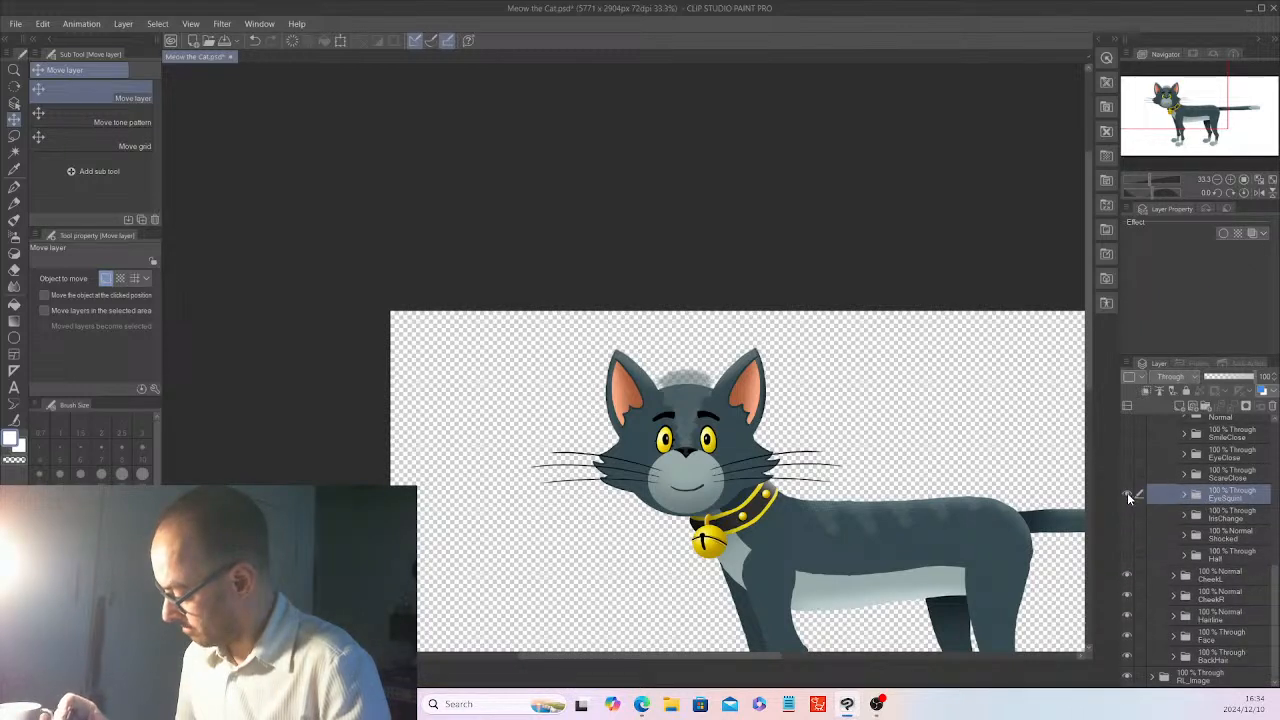
pyautogui.click(1127, 494)
# - Check RightEye's IrisChange folder, and merge the three EyeWhite layers in the Shocked folder into one layer
pyautogui.click(1185, 516)
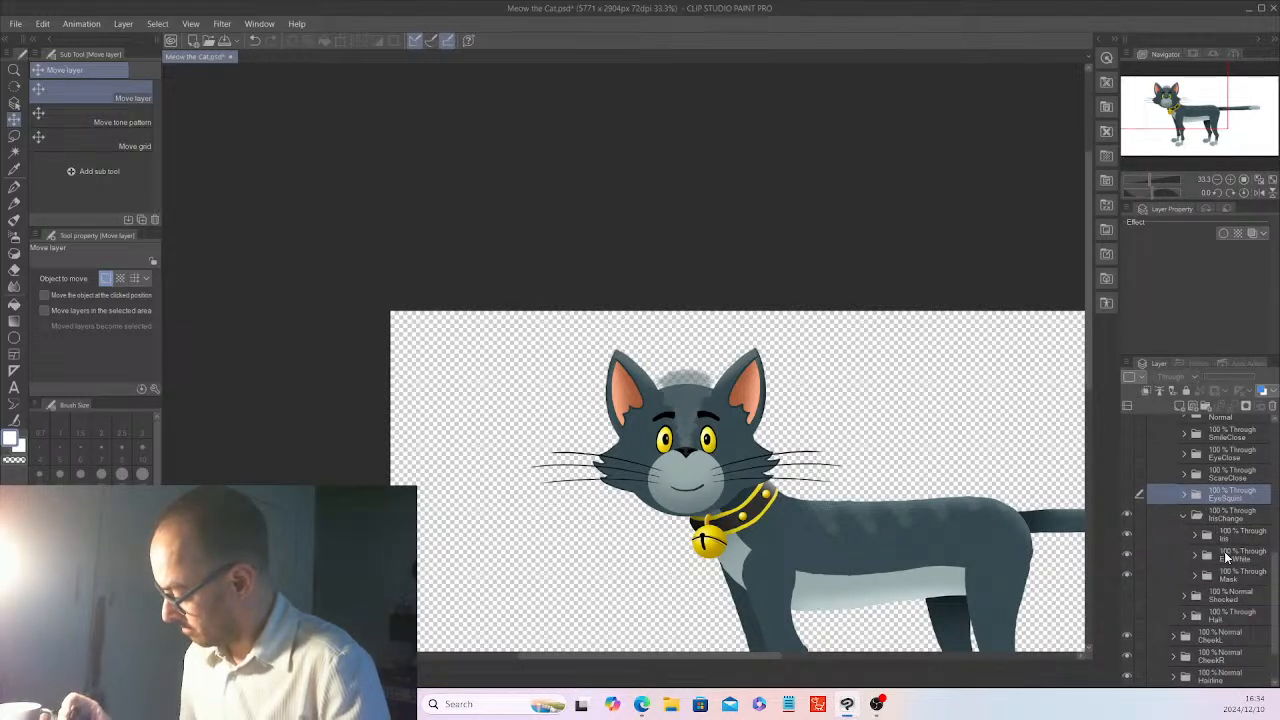
pyautogui.click(1183, 515)
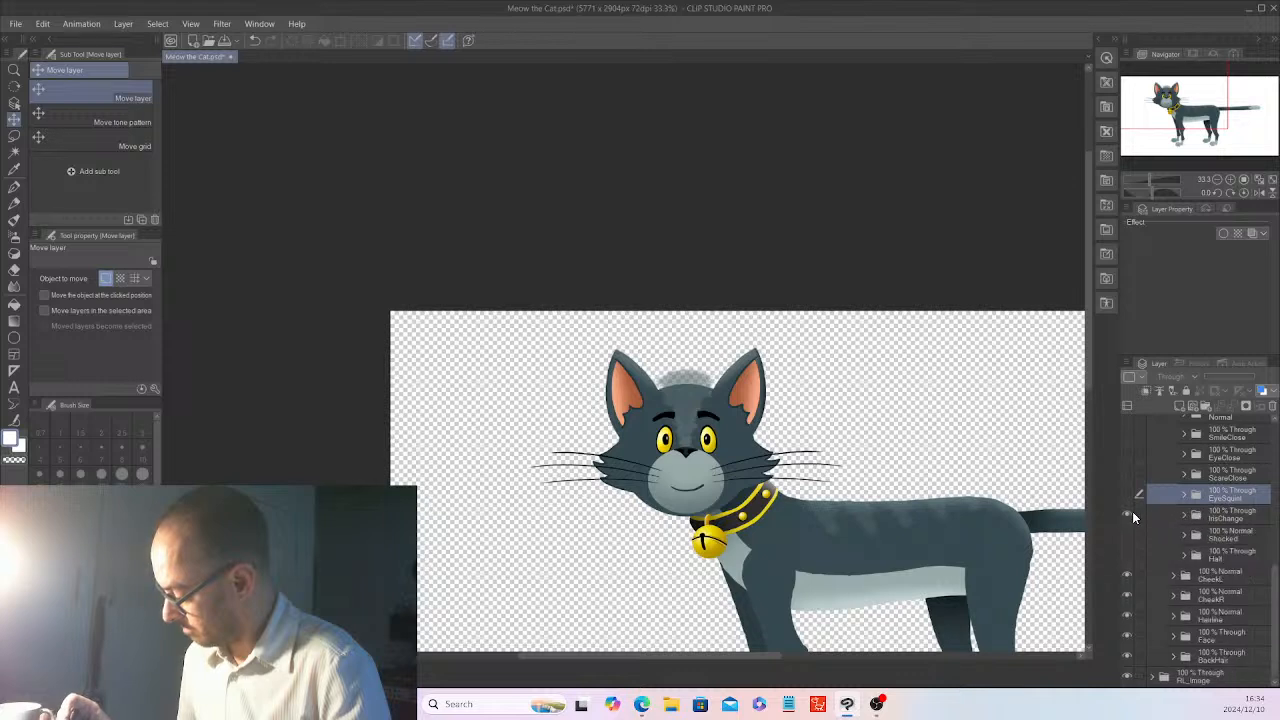
pyautogui.click(1185, 537)
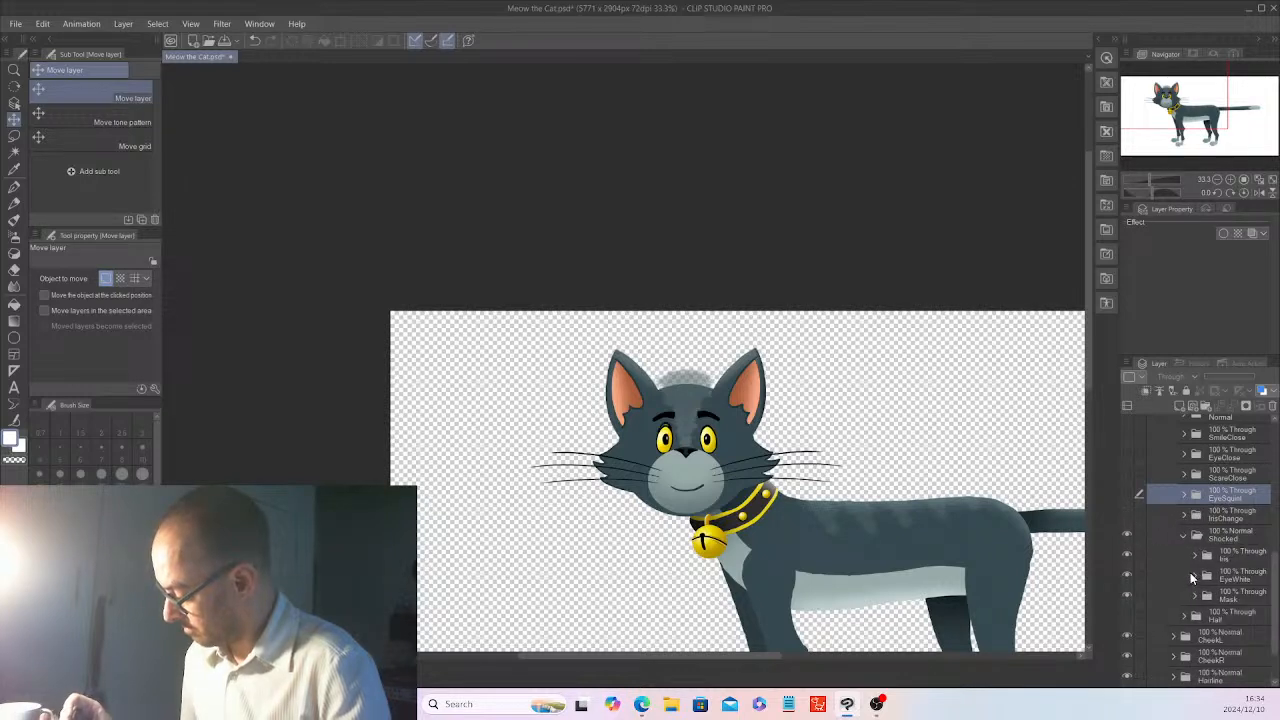
pyautogui.click(1192, 577)
pyautogui.click(1240, 596)
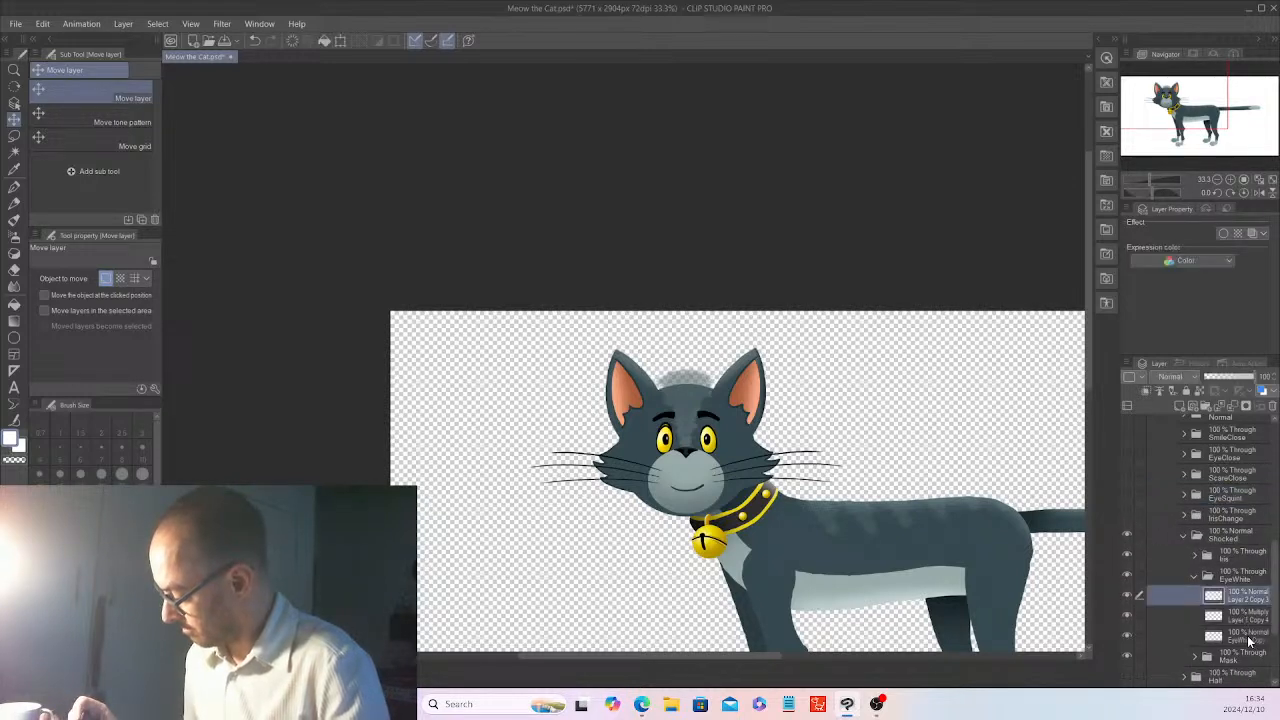
pyautogui.keyDown('shift'); pyautogui.click(1248, 641); pyautogui.keyUp('shift')
pyautogui.rightClick(1246, 640)
pyautogui.click(1224, 573)
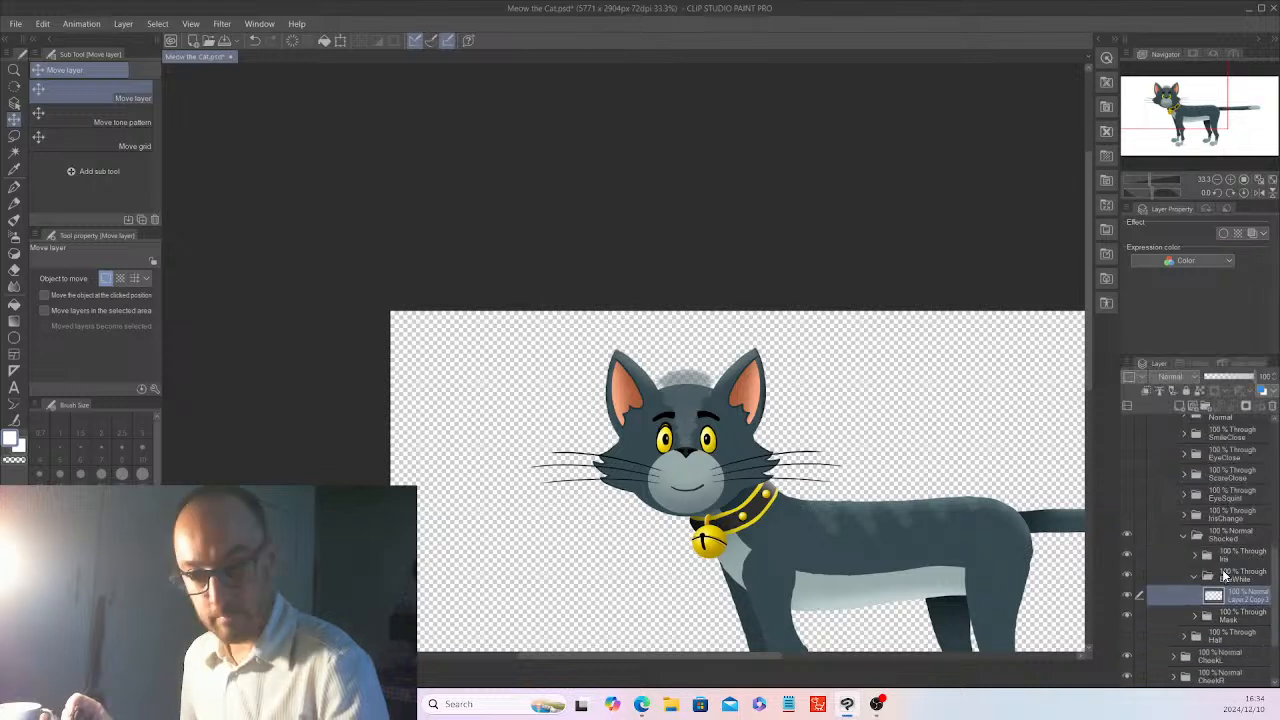
pyautogui.click(1197, 577)
pyautogui.click(1184, 534)
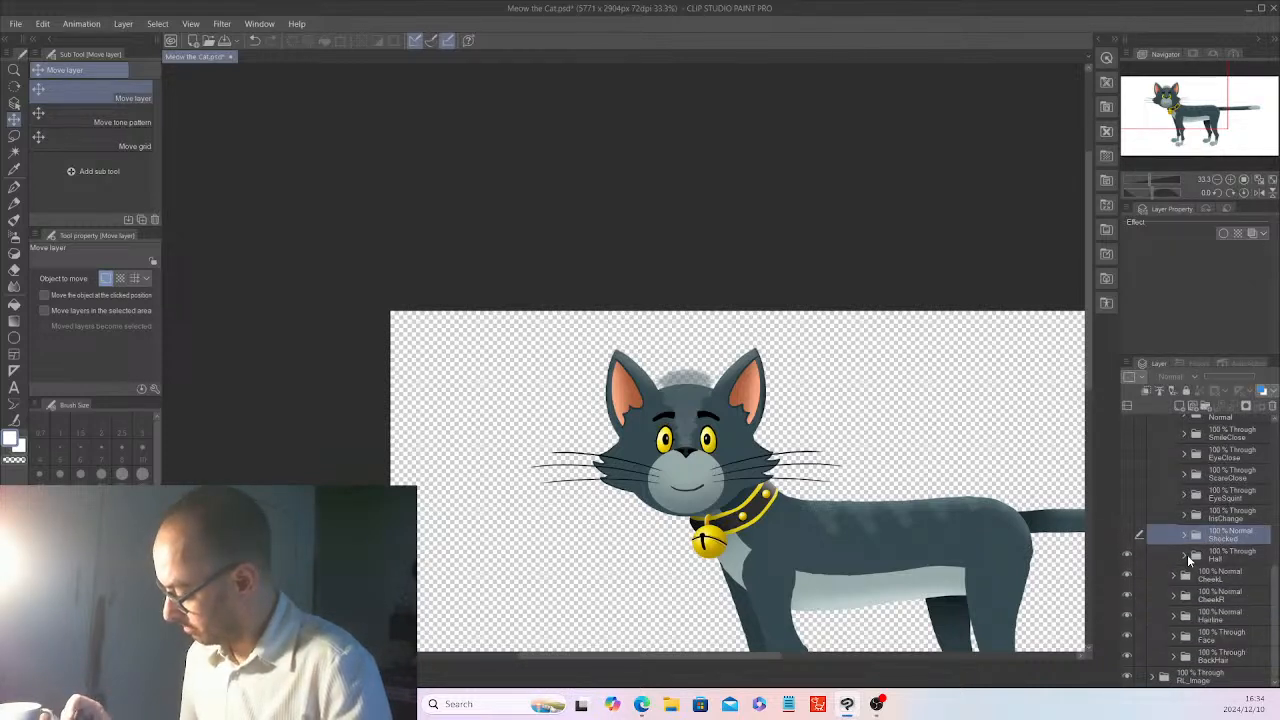
# - Merge the four EyeWhite layers in RightEye's Half folder into one layer and collapse the RightEye folder
pyautogui.click(1184, 555)
pyautogui.click(1196, 596)
pyautogui.click(1239, 614)
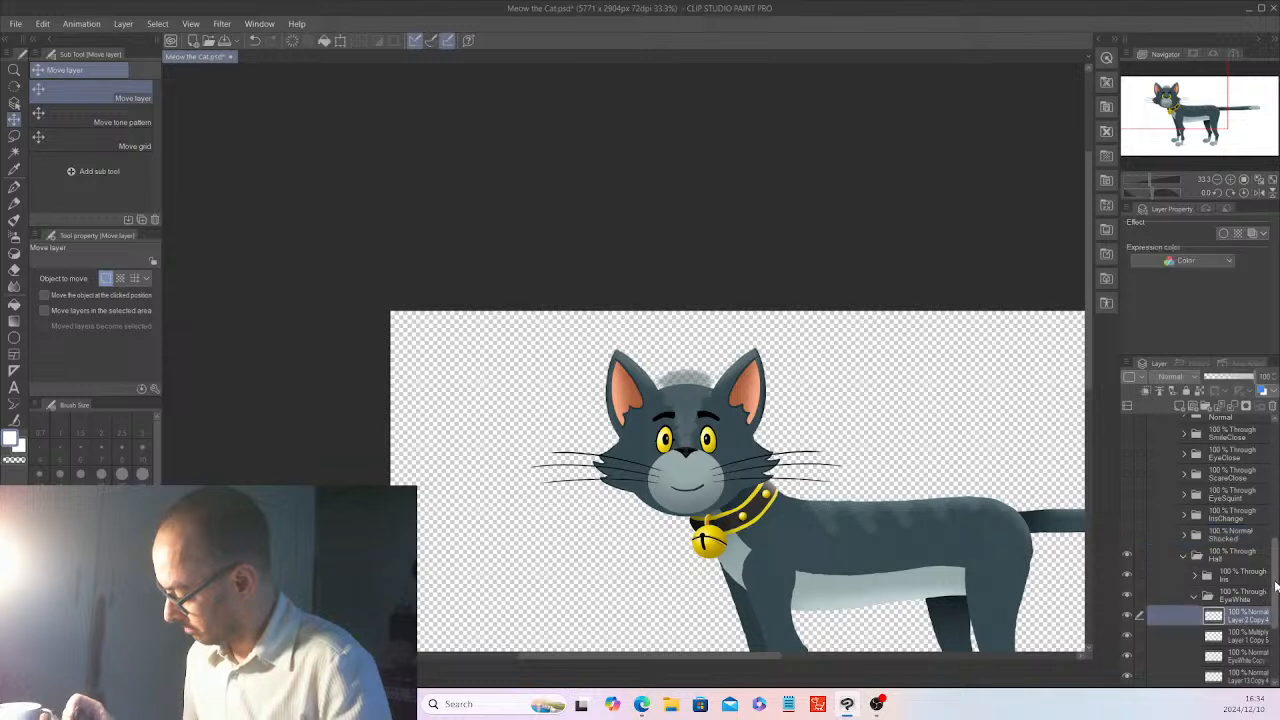
pyautogui.scroll(-3, 1246, 614)
pyautogui.keyDown('shift'); pyautogui.click(1246, 614); pyautogui.keyUp('shift')
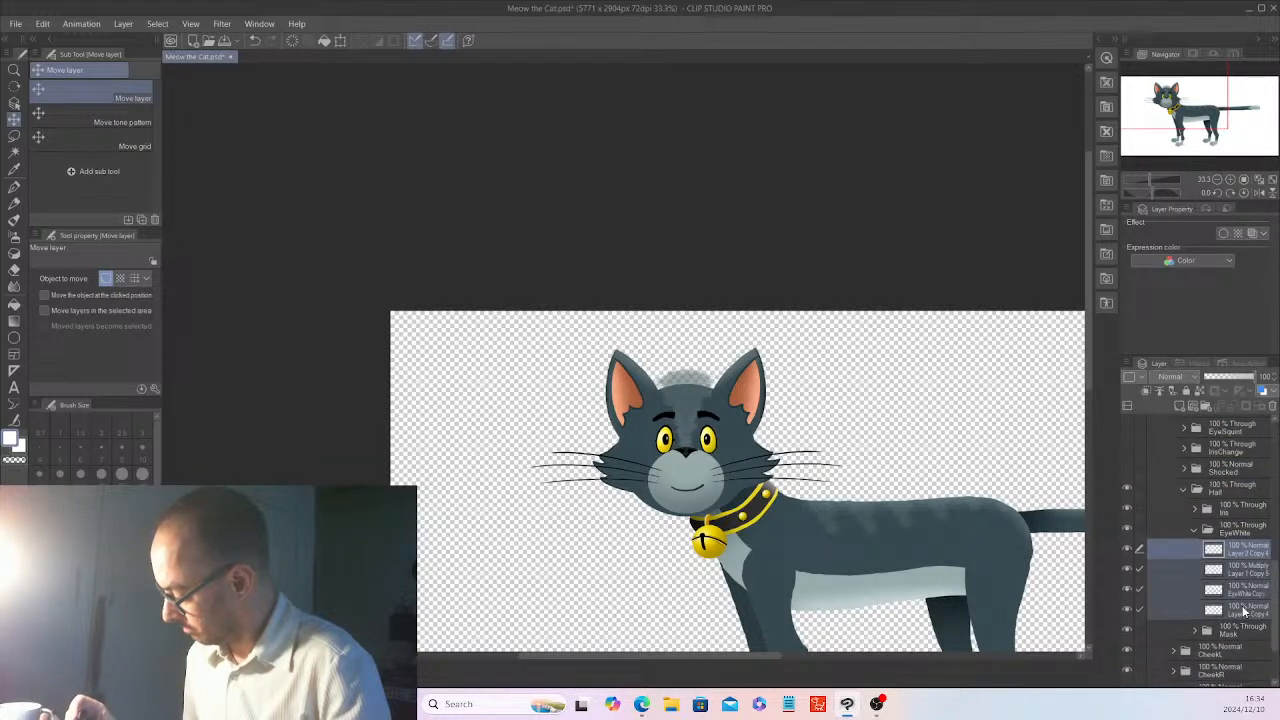
pyautogui.rightClick(1246, 614)
pyautogui.click(1213, 552)
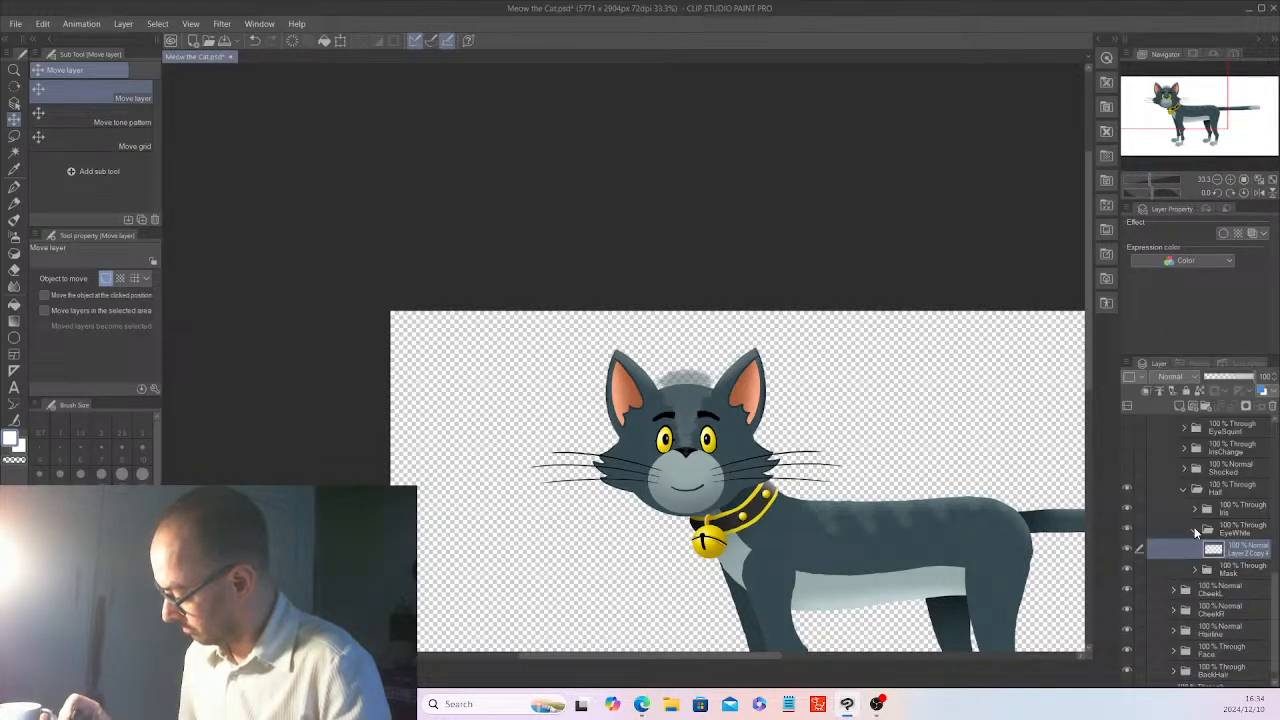
pyautogui.click(1195, 530)
pyautogui.click(1185, 491)
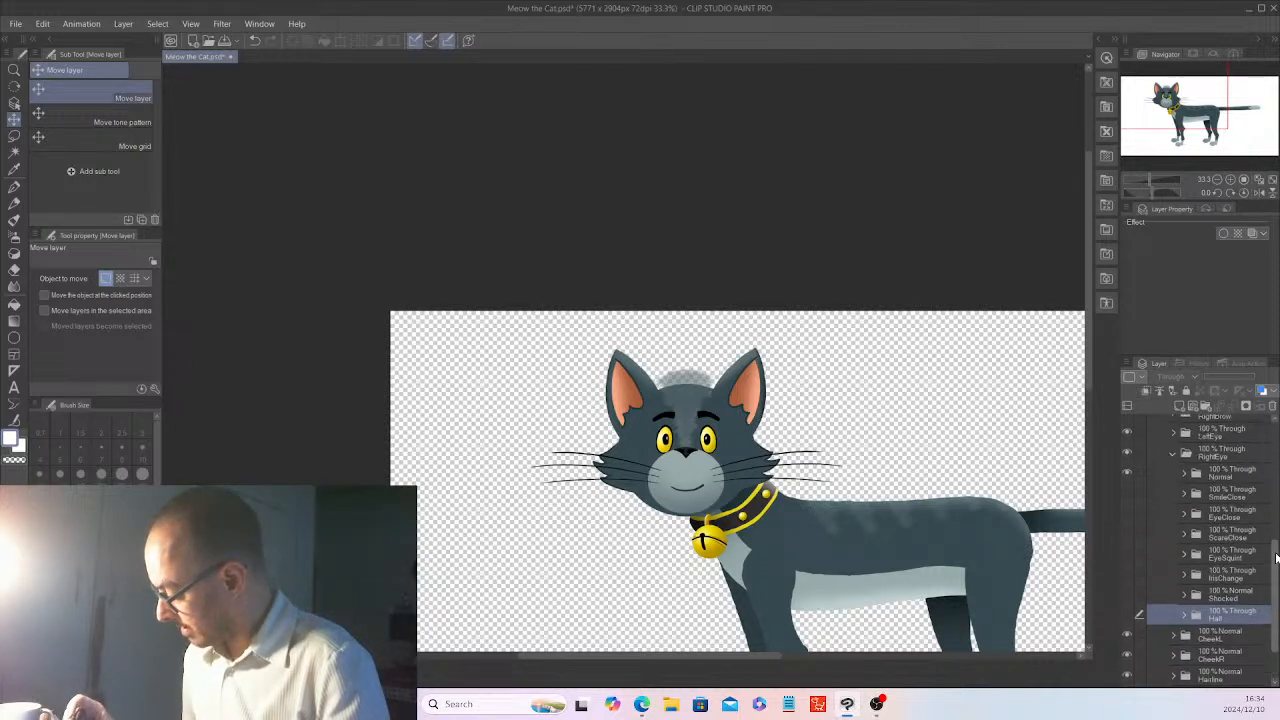
pyautogui.scroll(4, 1150, 510)
pyautogui.click(1173, 485)
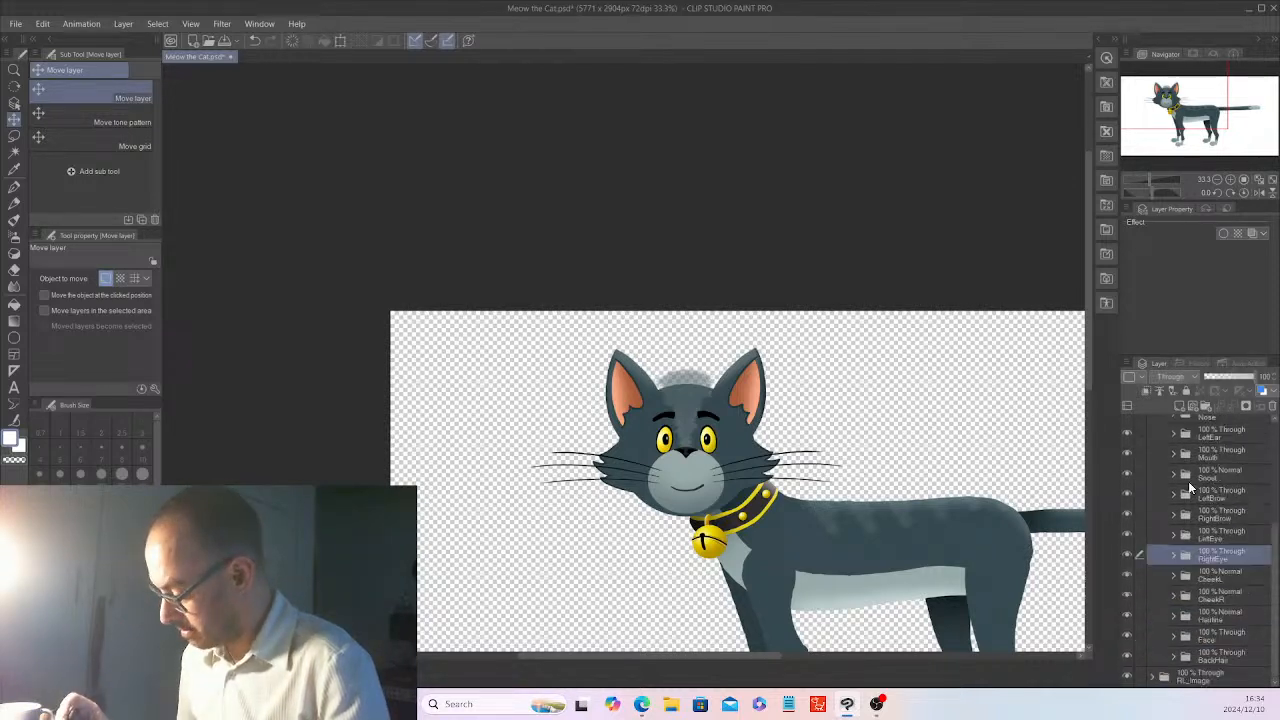
# - Merge the two layers in the CheekL folder into one layer and collapse the folder
pyautogui.click(1182, 577)
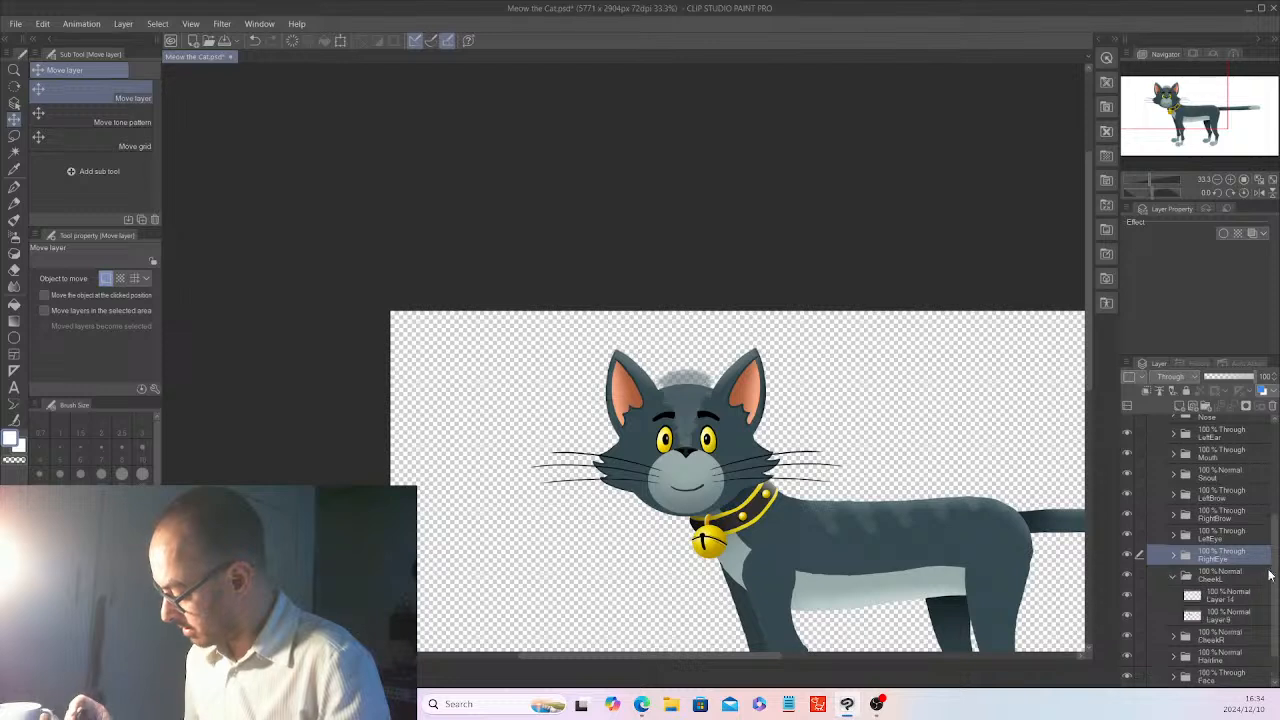
pyautogui.click(1235, 616)
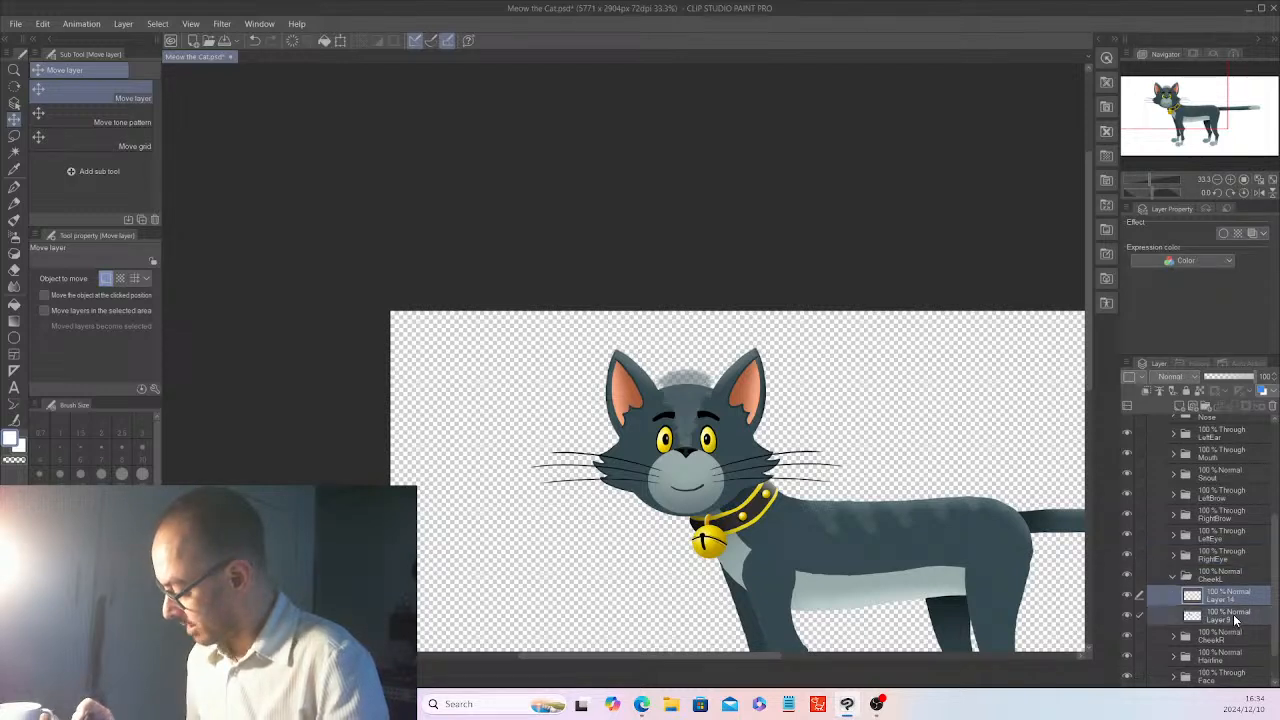
pyautogui.rightClick(1233, 614)
pyautogui.press('Escape')
pyautogui.click(1174, 577)
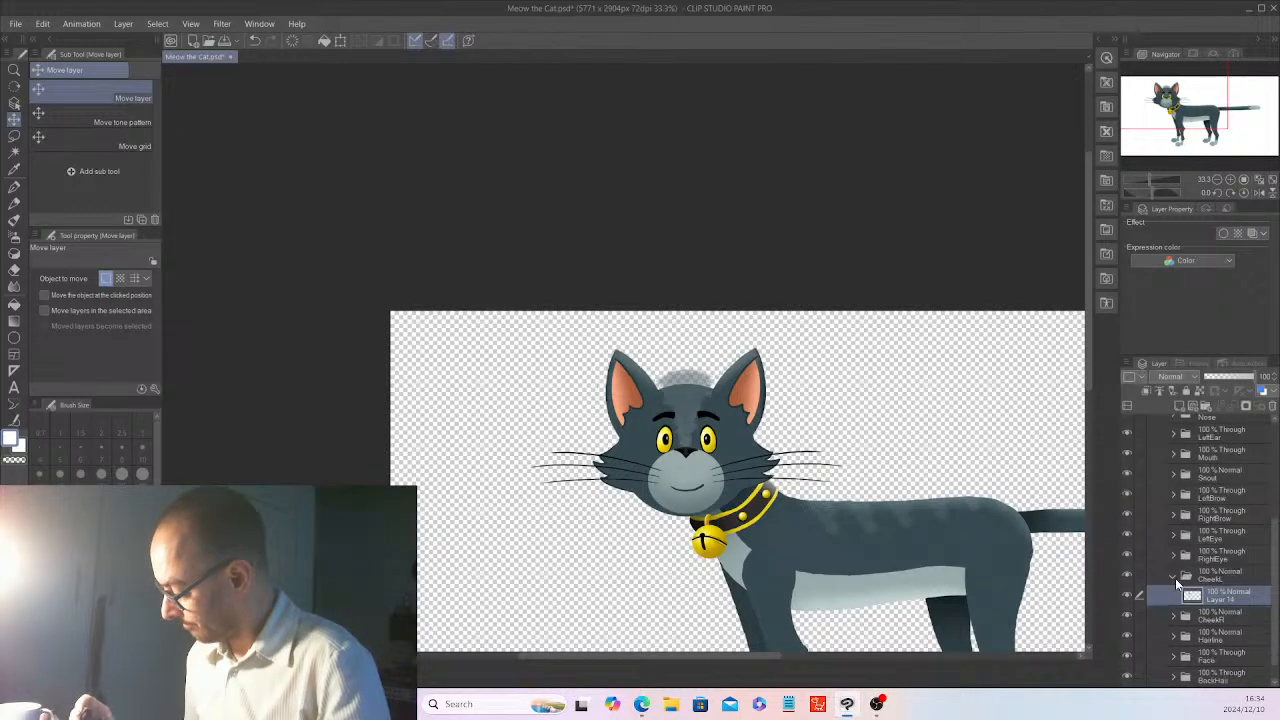
# - Merge Layer 15 and the layer beneath it in the CheekR folder, and collapse the folder
pyautogui.click(1174, 597)
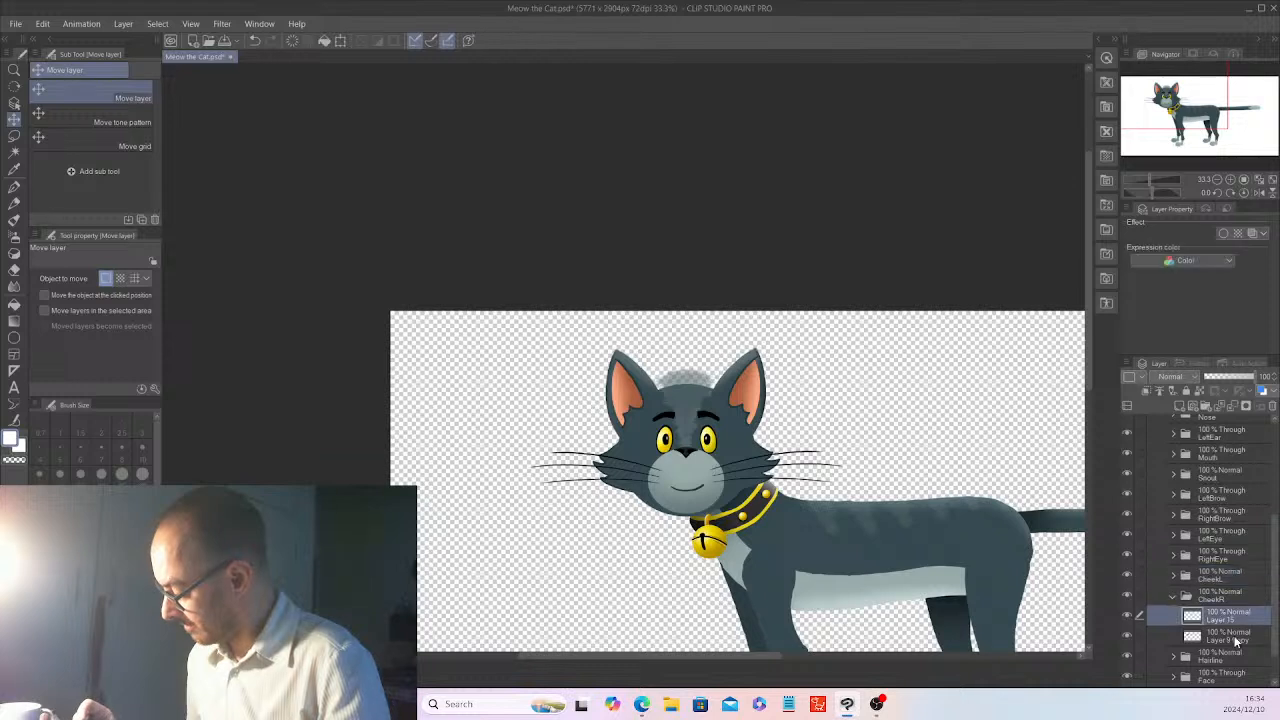
pyautogui.click(1230, 616)
pyautogui.rightClick(1233, 639)
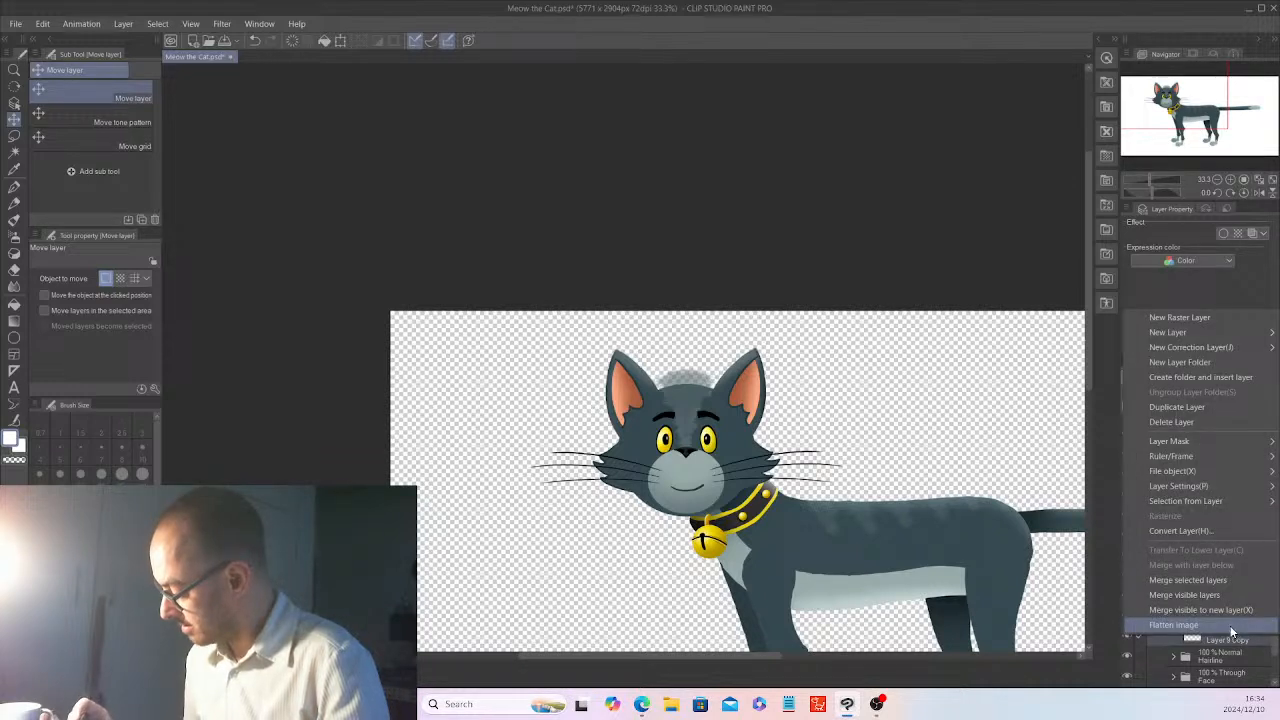
pyautogui.click(1219, 581)
pyautogui.scroll(-1, 1235, 592)
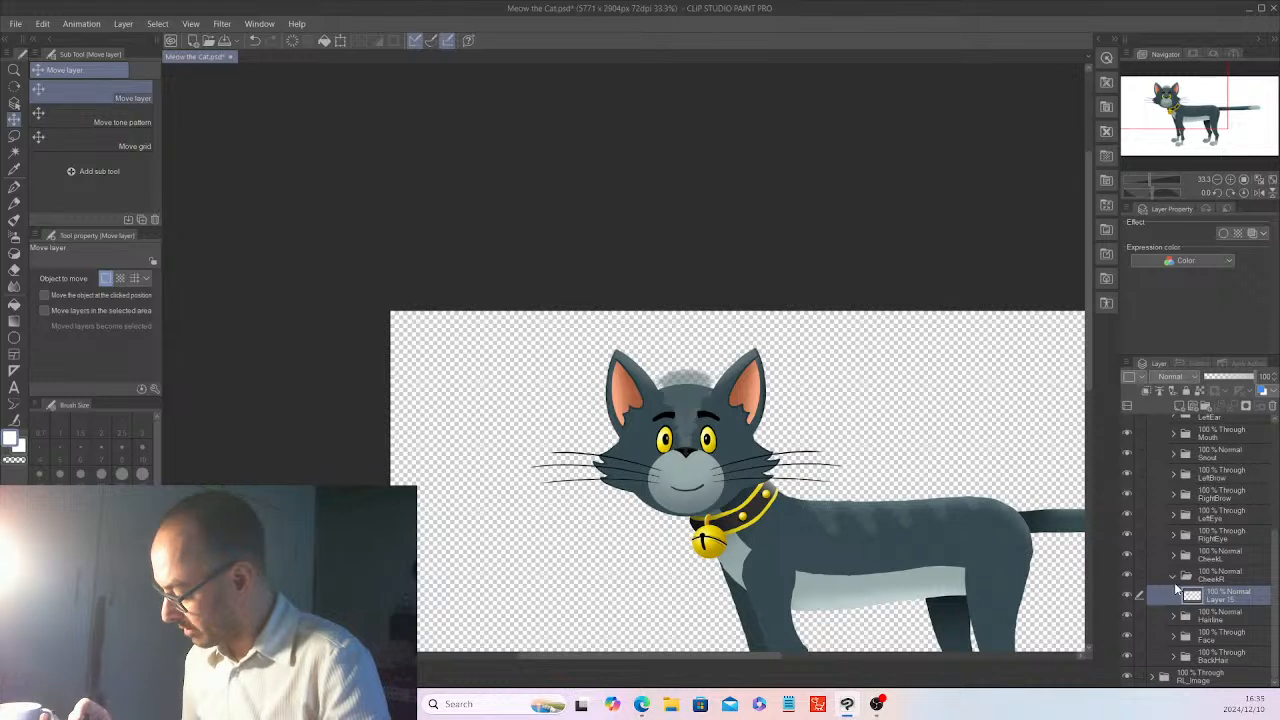
pyautogui.click(1174, 580)
# - Merge the two semi-transparent layers in the Hairline folder into a single layer
pyautogui.click(1174, 616)
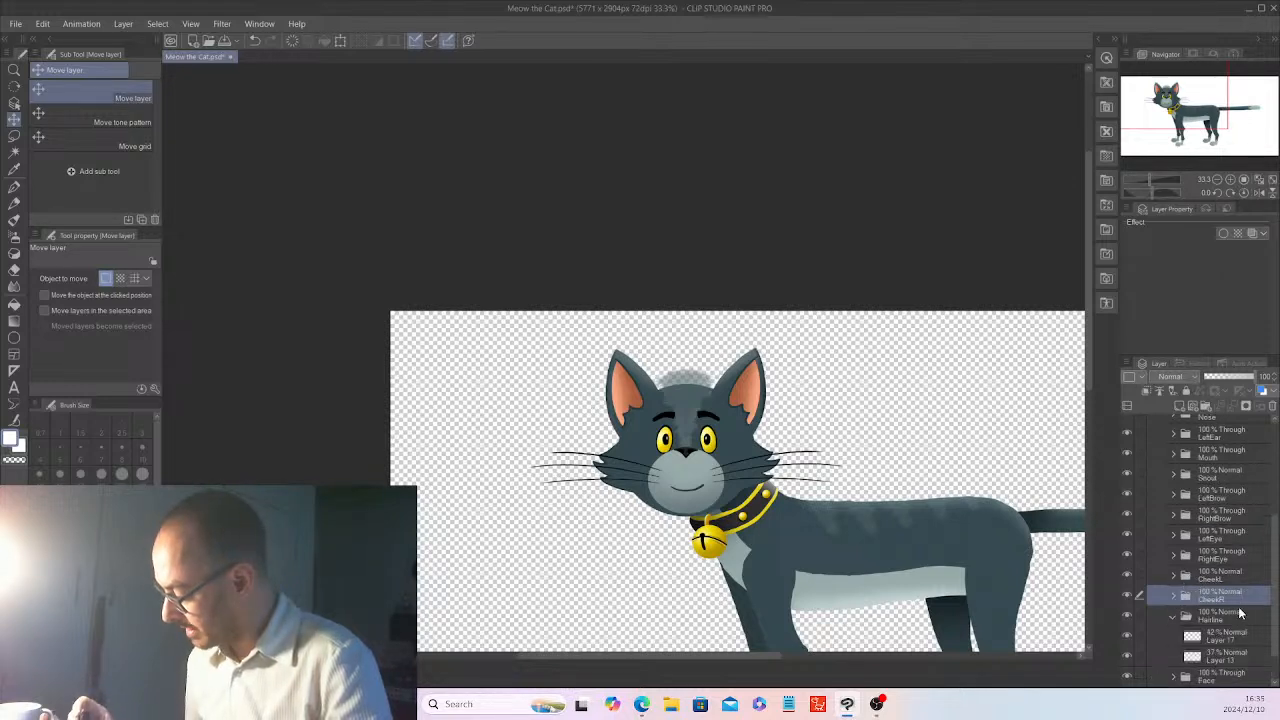
pyautogui.click(1233, 640)
pyautogui.keyDown('ctrl'); pyautogui.click(1231, 659); pyautogui.keyUp('ctrl')
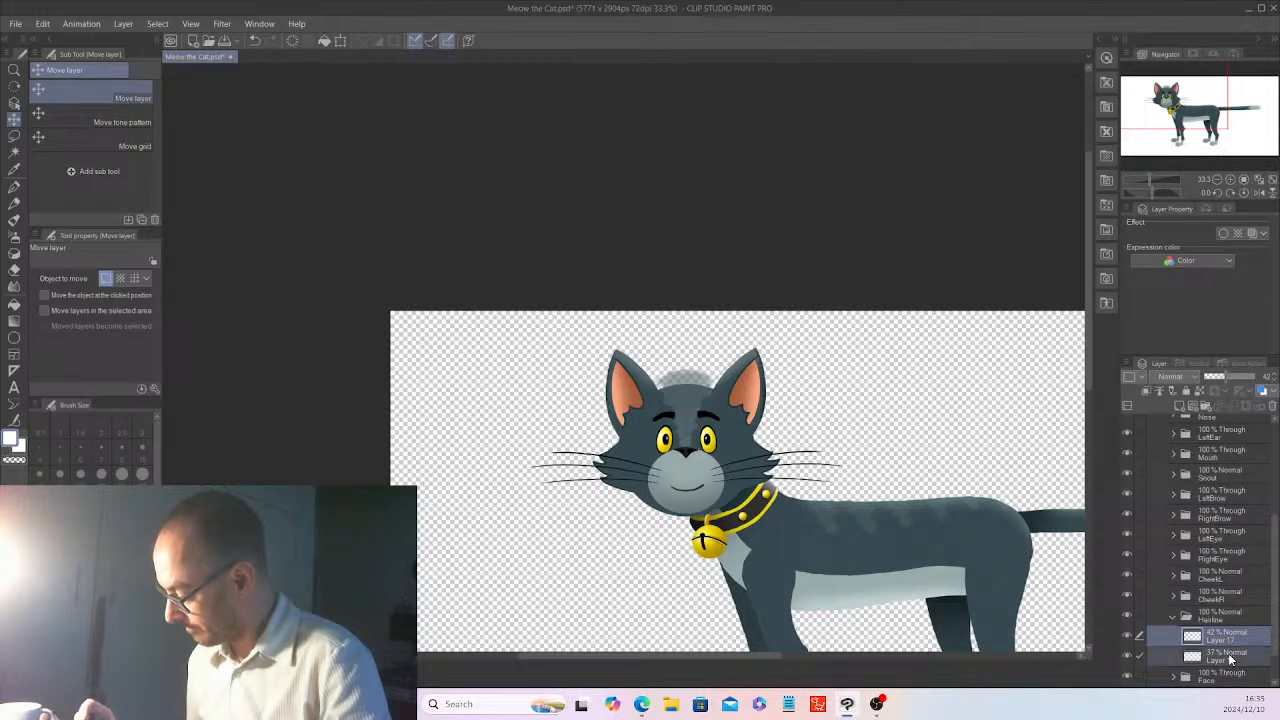
pyautogui.rightClick(1229, 659)
pyautogui.click(1208, 600)
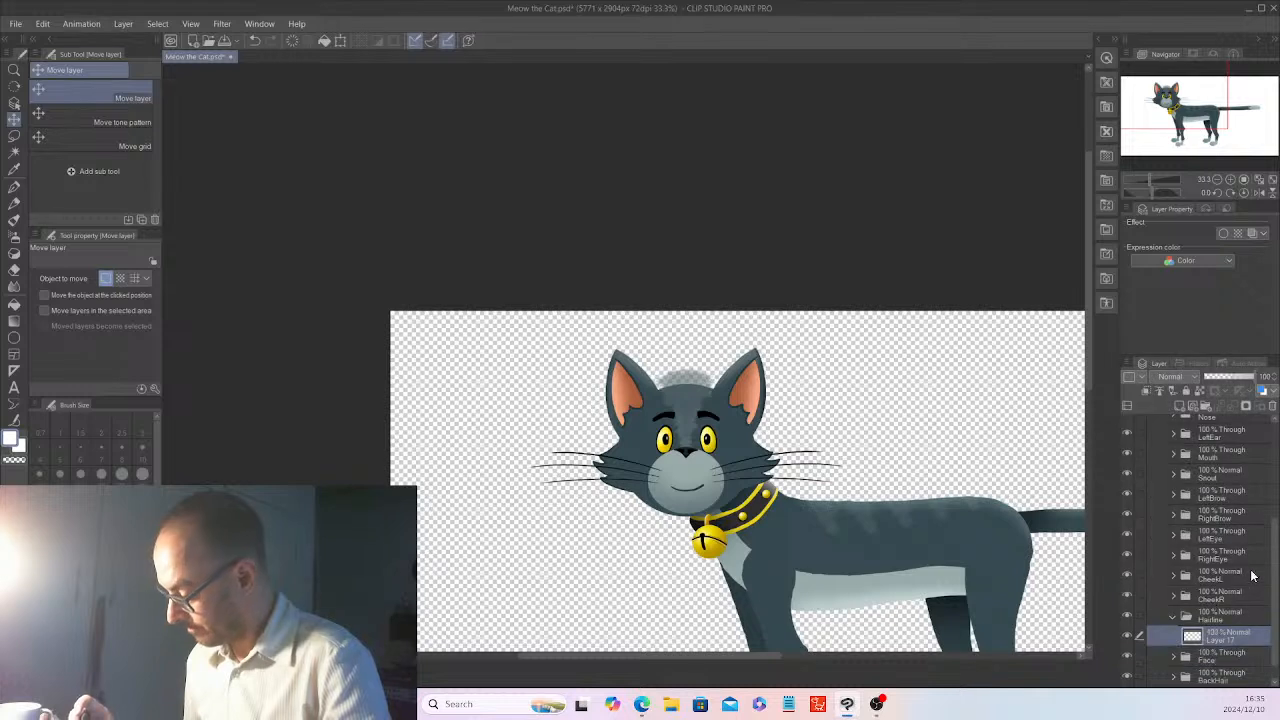
# - Collapse the Hairline folder, check the layers inside the Face folder, and collapse that folder too
pyautogui.moveTo(1271, 575); pyautogui.dragTo(1275, 613)
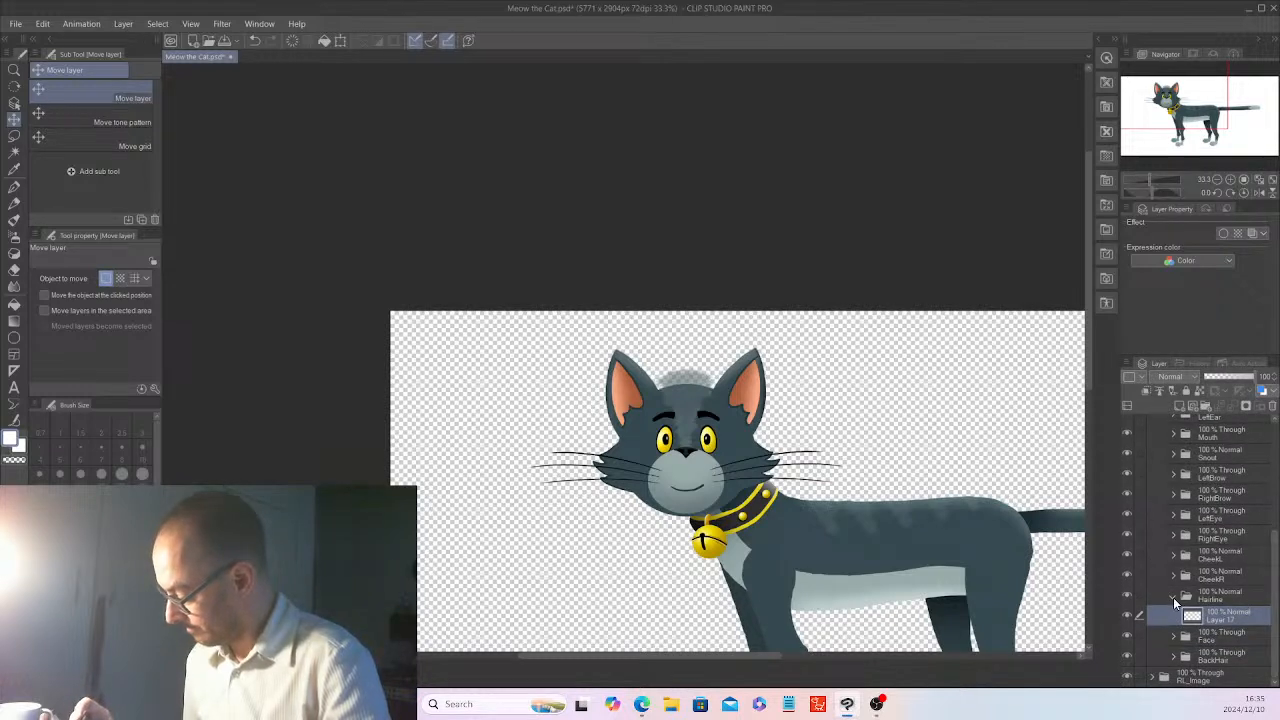
pyautogui.click(1174, 599)
pyautogui.click(1174, 638)
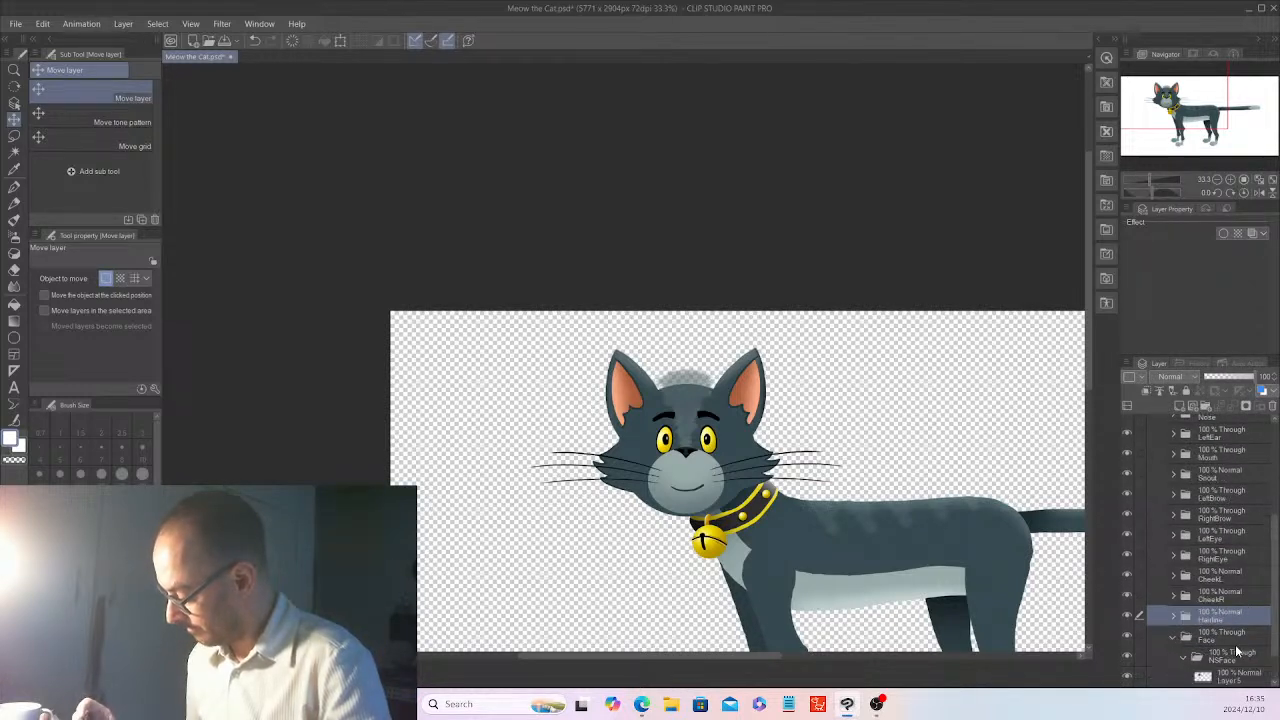
pyautogui.scroll(-2, 1262, 628)
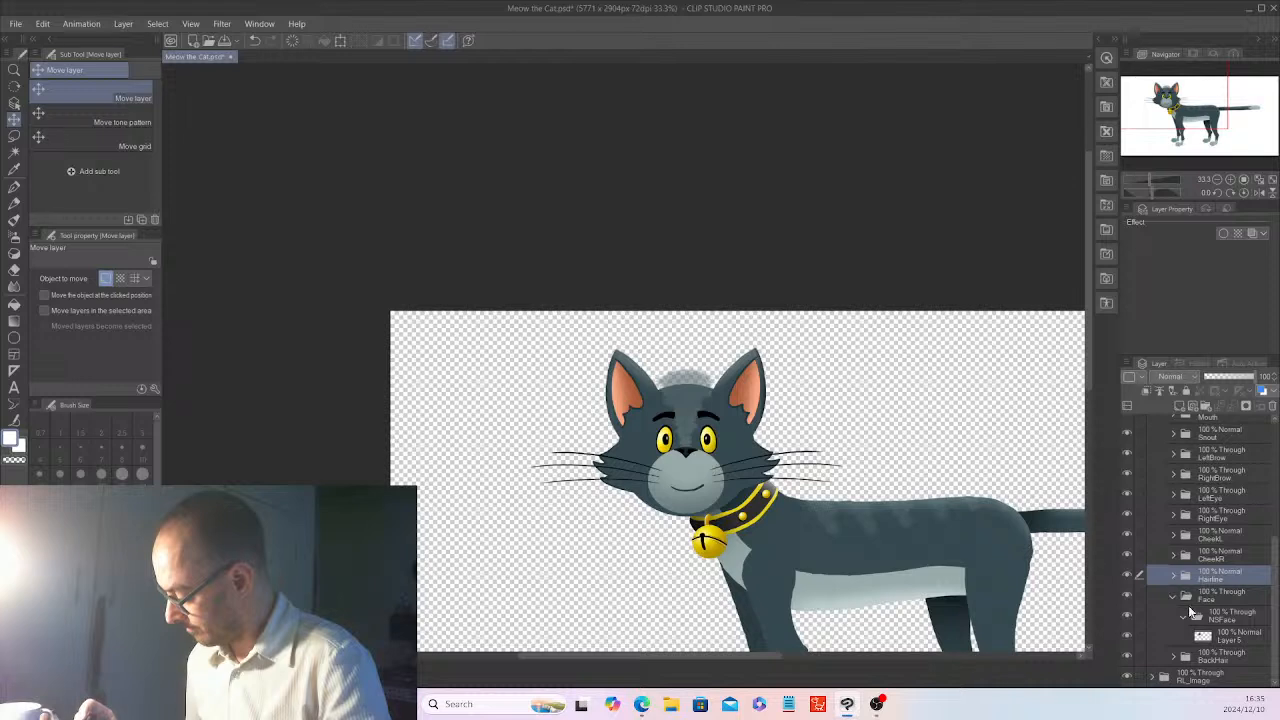
pyautogui.click(1175, 597)
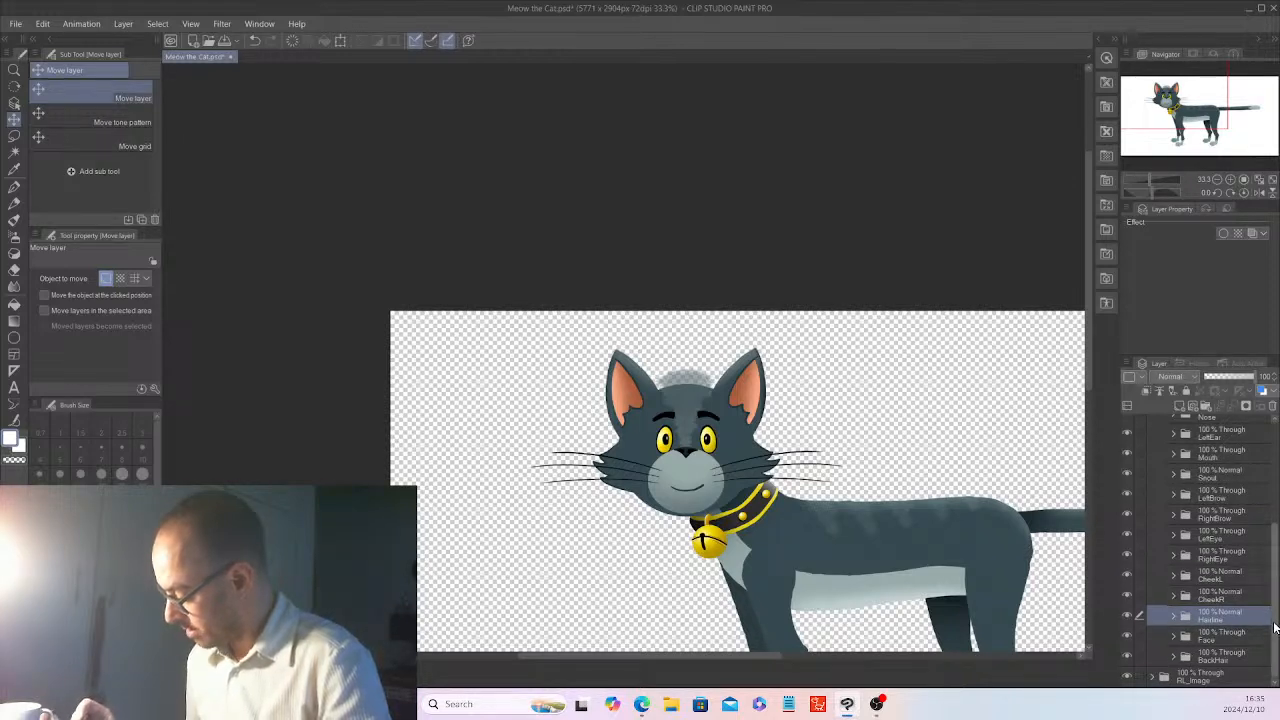
# - Collapse the FrontHair folder and its parent Center folder, and make the HeadBone folder's markers visible
pyautogui.scroll(5, 1270, 537)
pyautogui.scroll(1, 1270, 537)
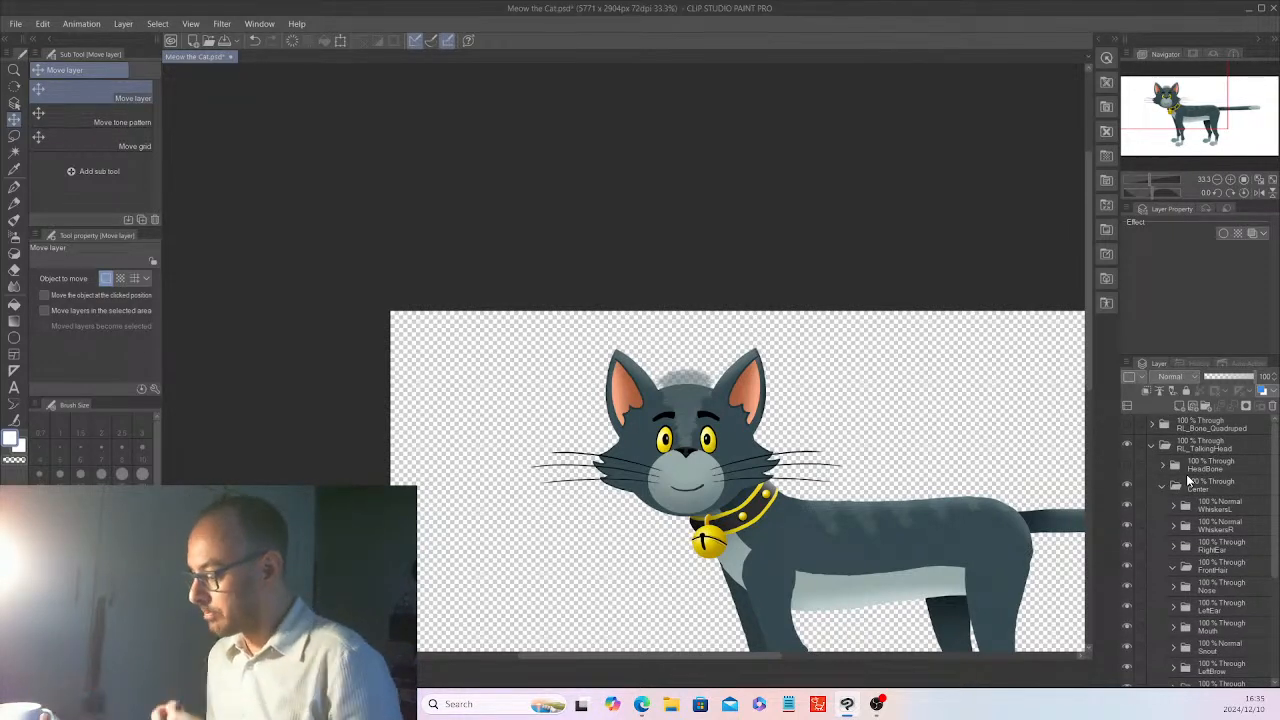
pyautogui.click(1243, 510)
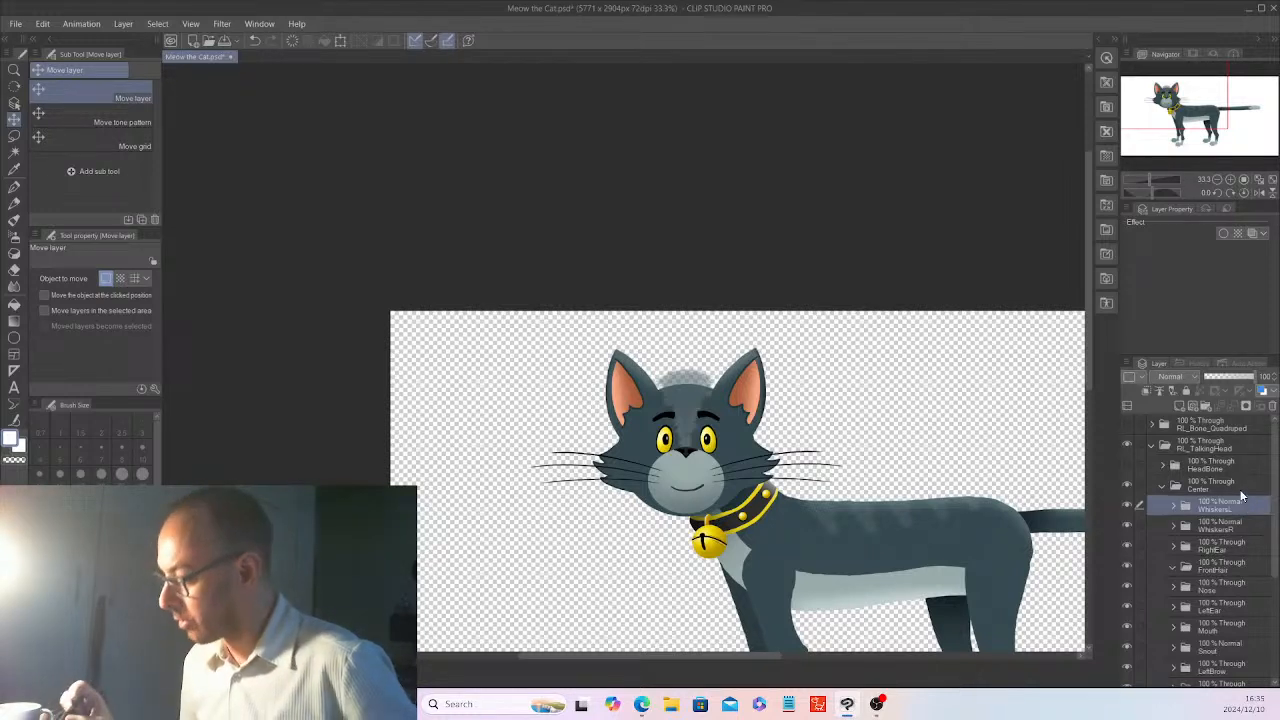
pyautogui.click(1246, 532)
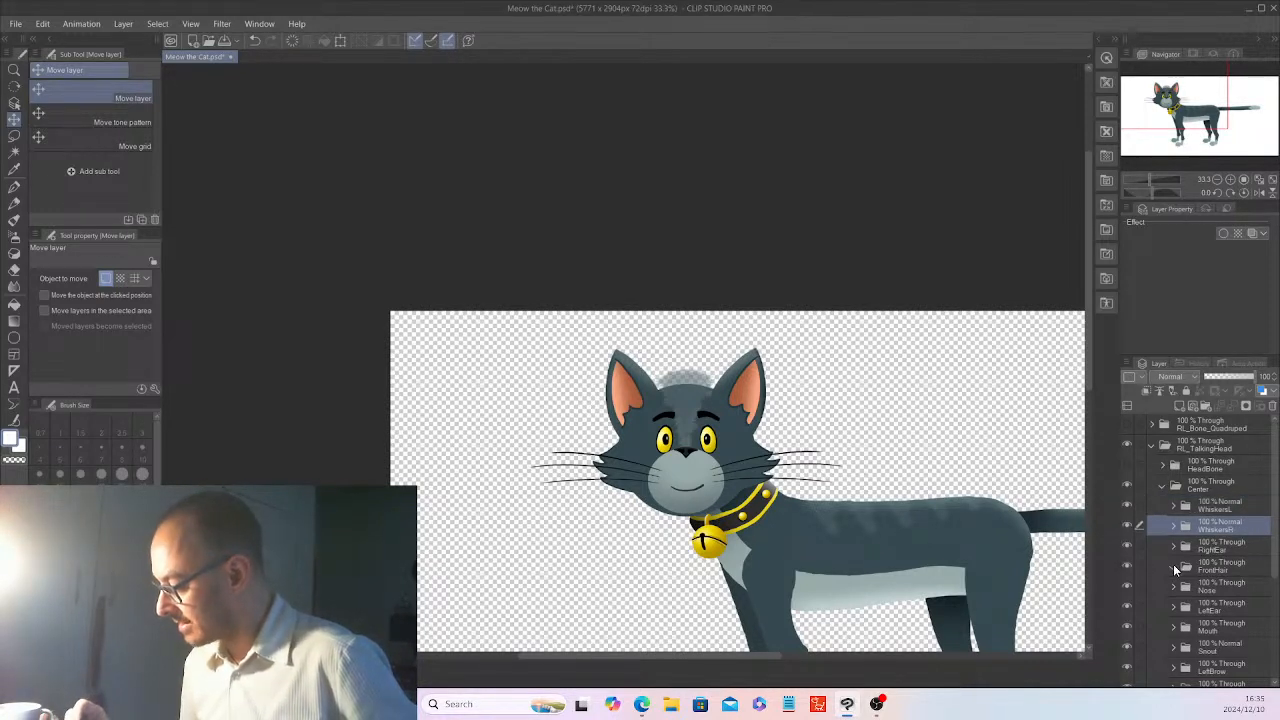
pyautogui.click(1245, 504)
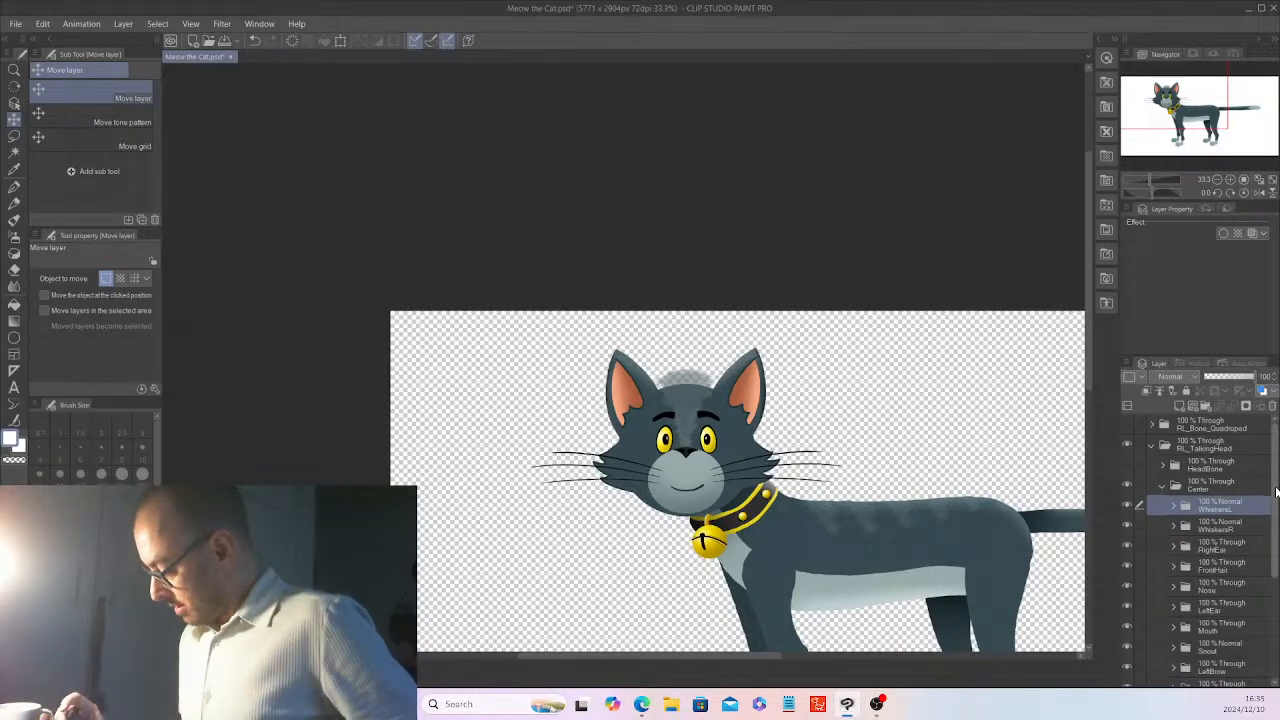
pyautogui.click(1162, 488)
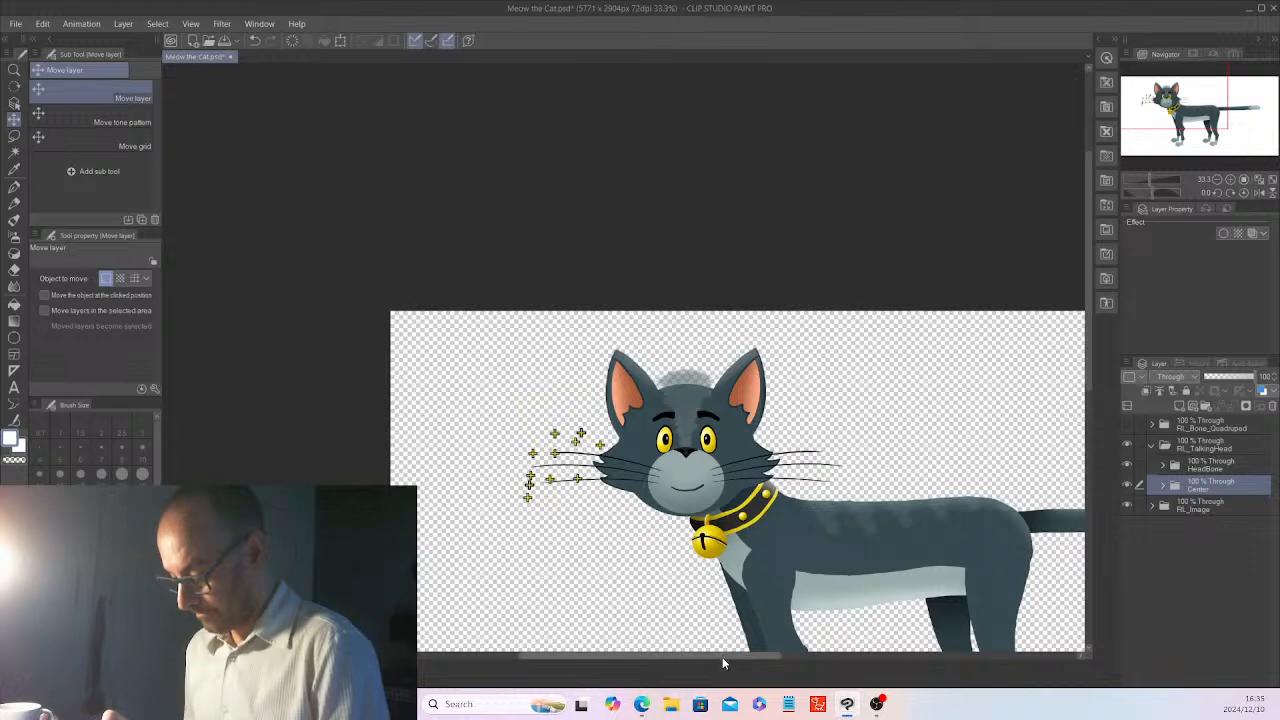
# - Expand the HeadBone and Center folders and move the WhiskersL marker to the whisker roots on the cat's own left side of the snout
pyautogui.moveTo(722, 657); pyautogui.dragTo(763, 657)
pyautogui.moveTo(1088, 328); pyautogui.dragTo(1088, 389)
pyautogui.scroll(2, 1076, 400)
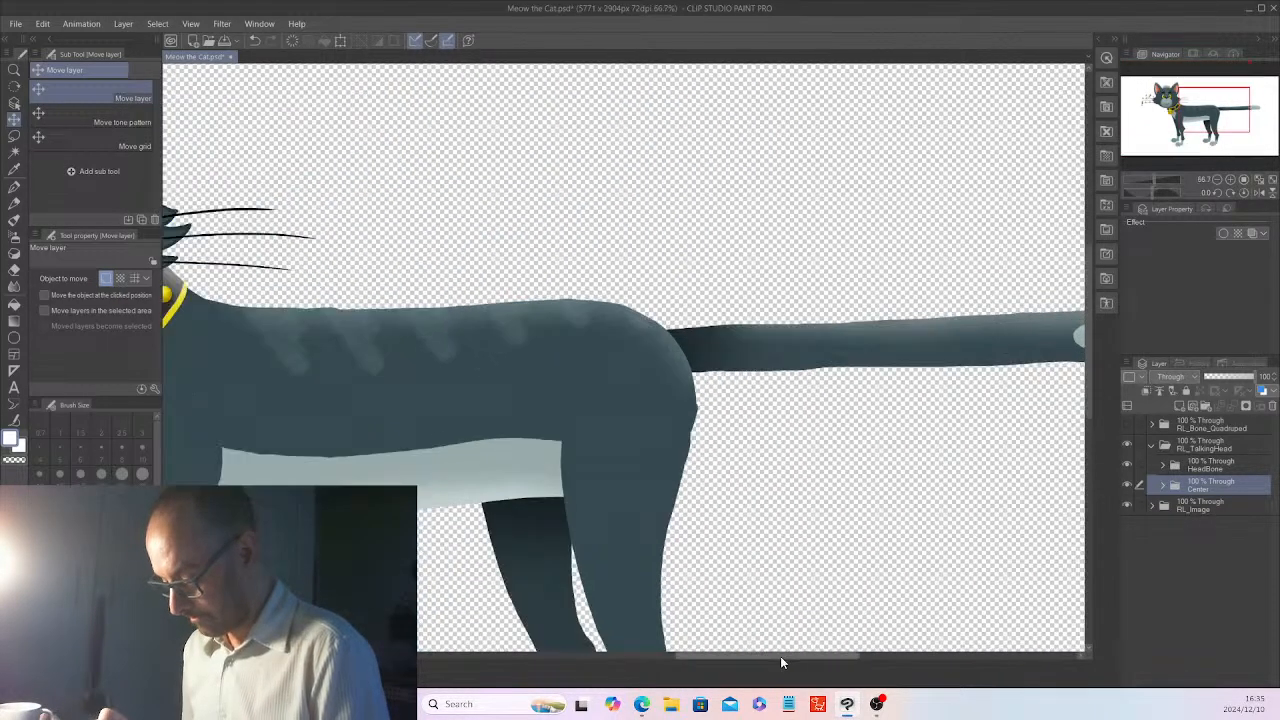
pyautogui.moveTo(781, 656); pyautogui.dragTo(669, 668)
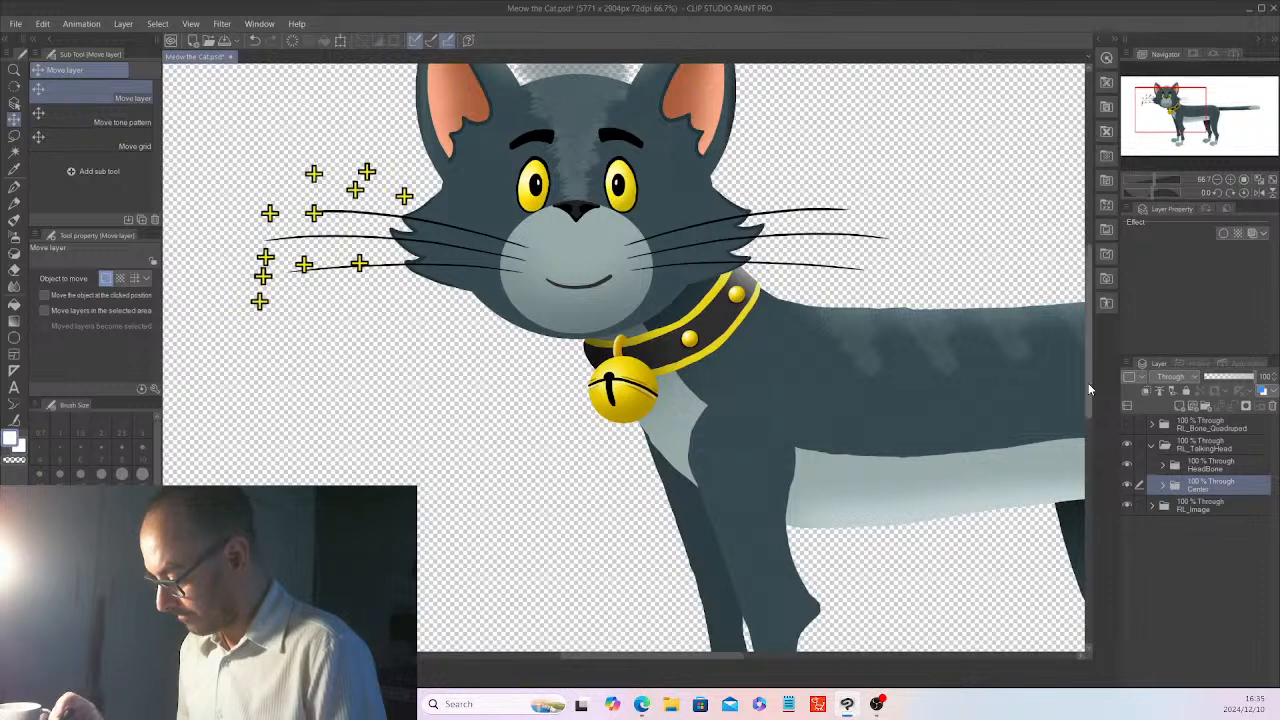
pyautogui.moveTo(1088, 383); pyautogui.dragTo(1092, 362)
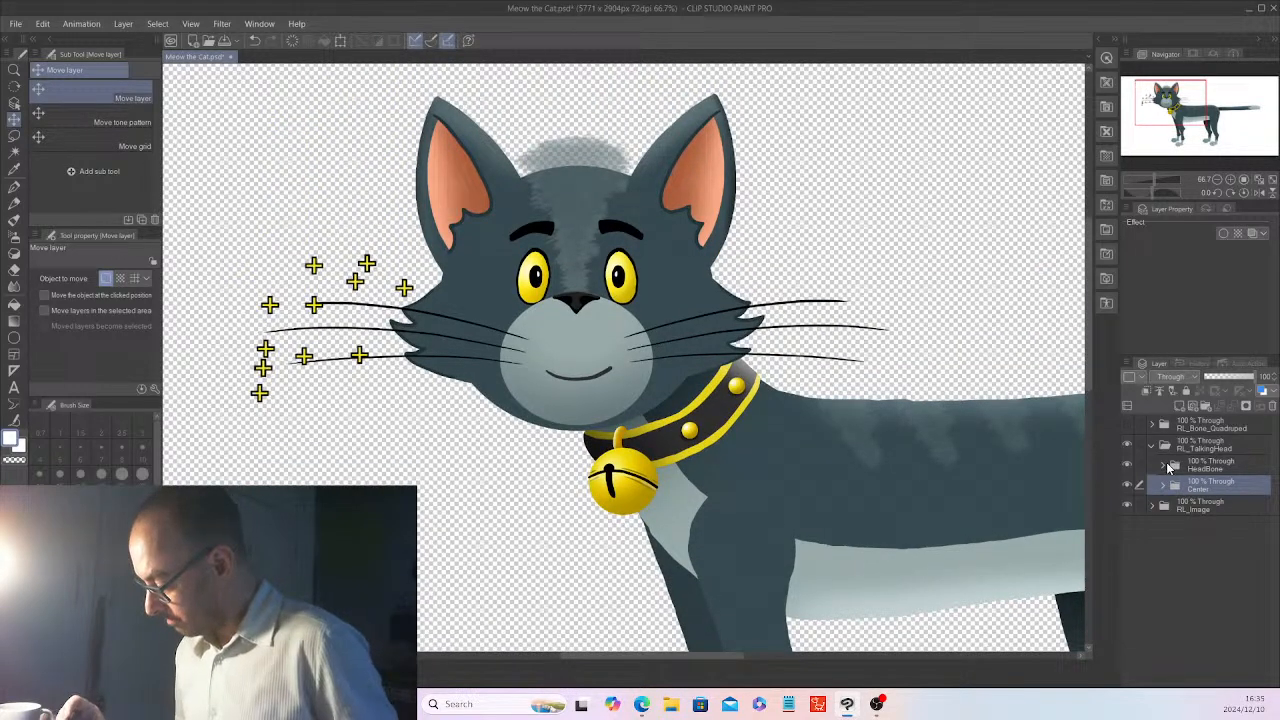
pyautogui.click(1165, 467)
pyautogui.click(1234, 492)
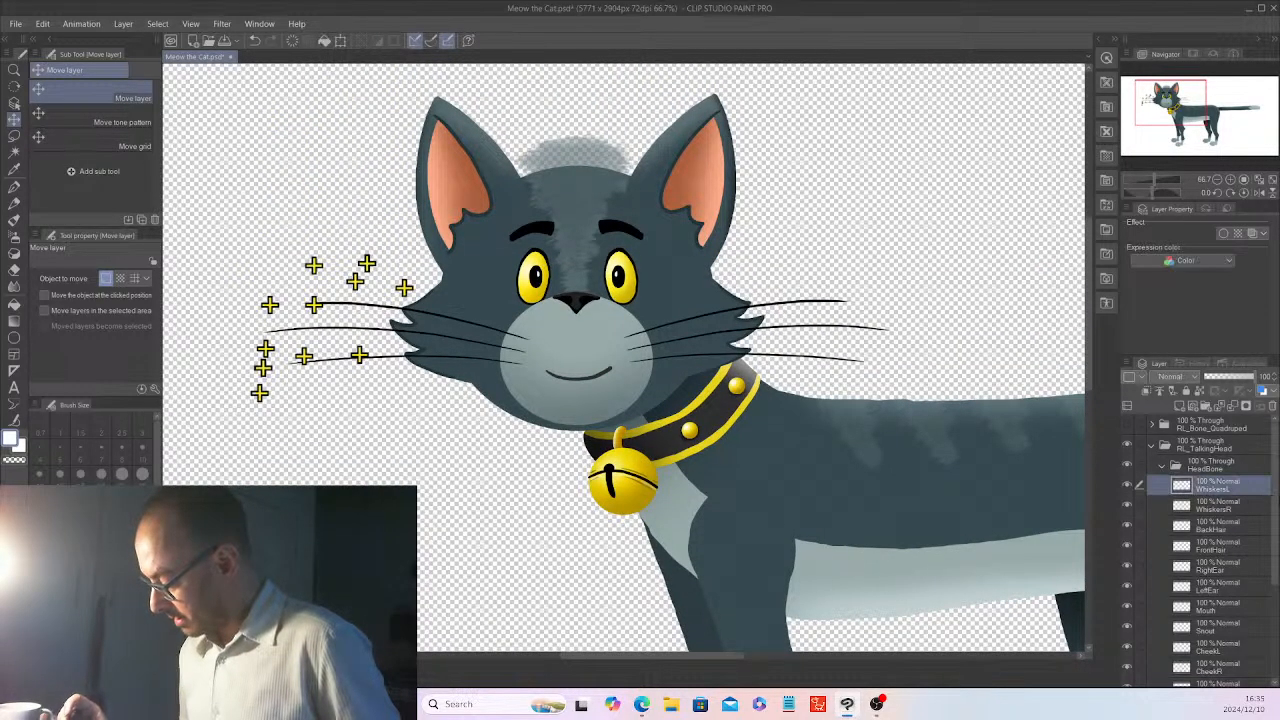
pyautogui.moveTo(1273, 500); pyautogui.dragTo(1273, 638)
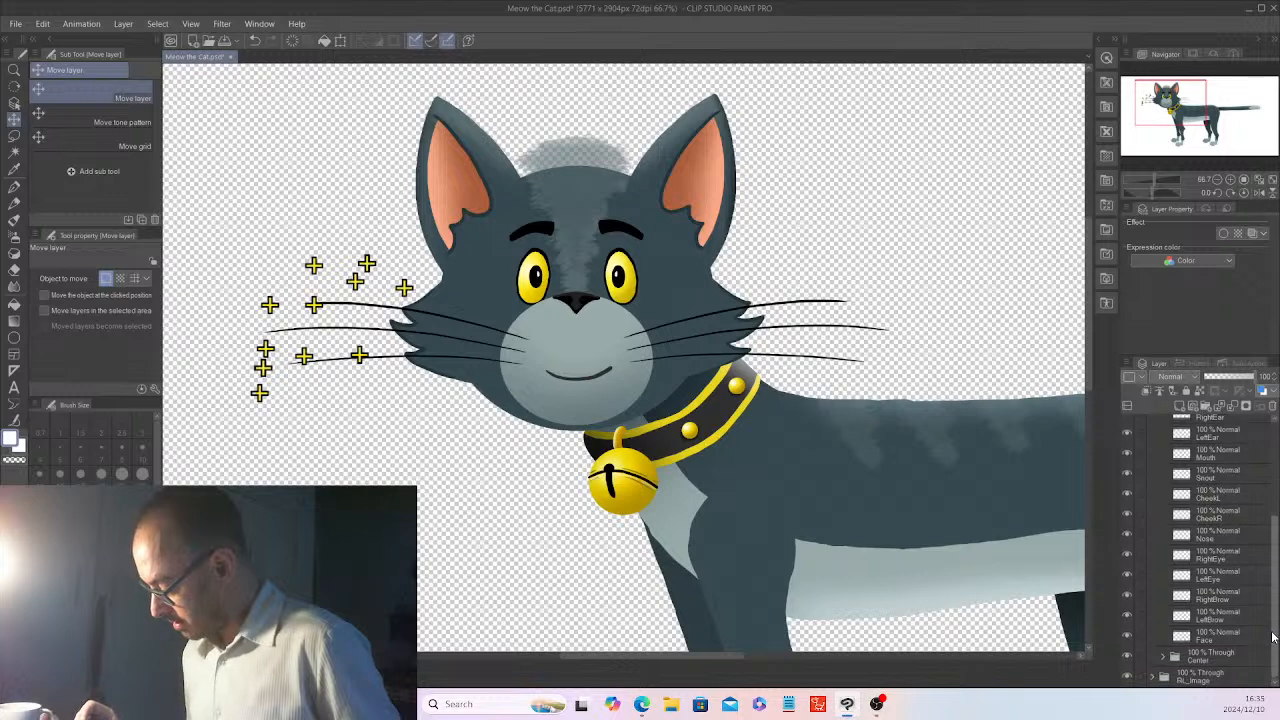
pyautogui.click(1162, 657)
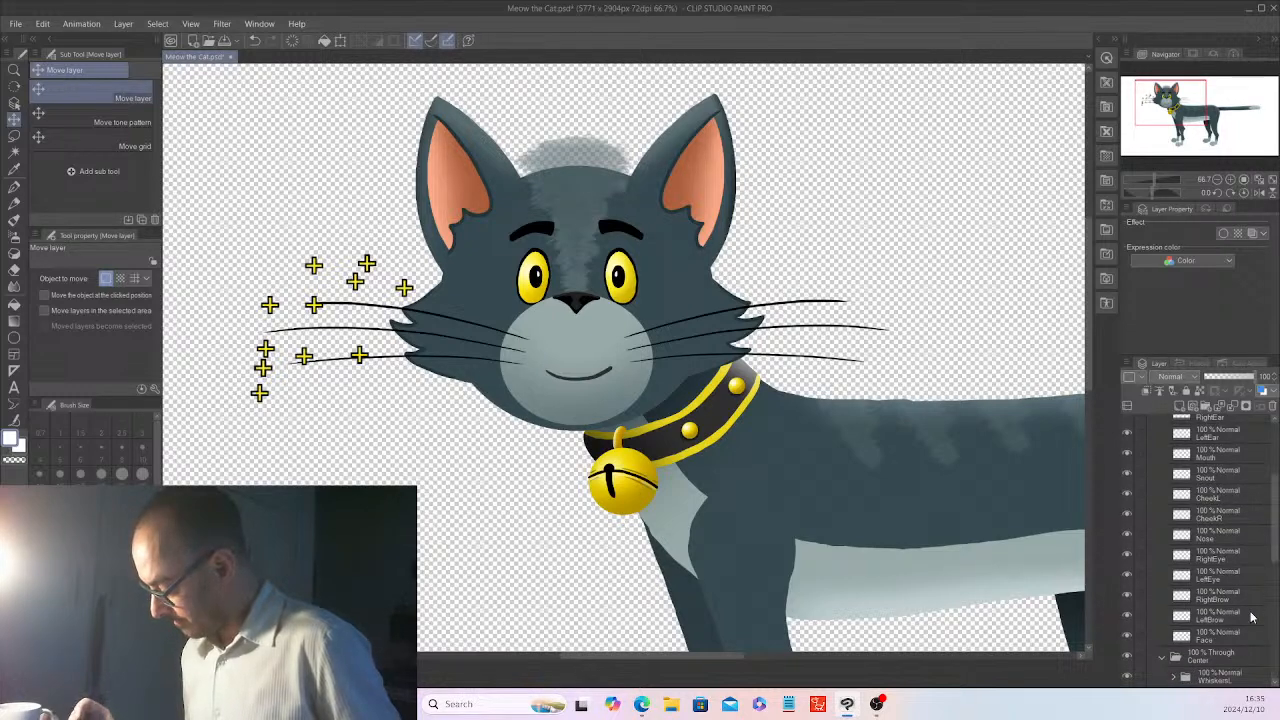
pyautogui.moveTo(1275, 543); pyautogui.dragTo(1277, 485)
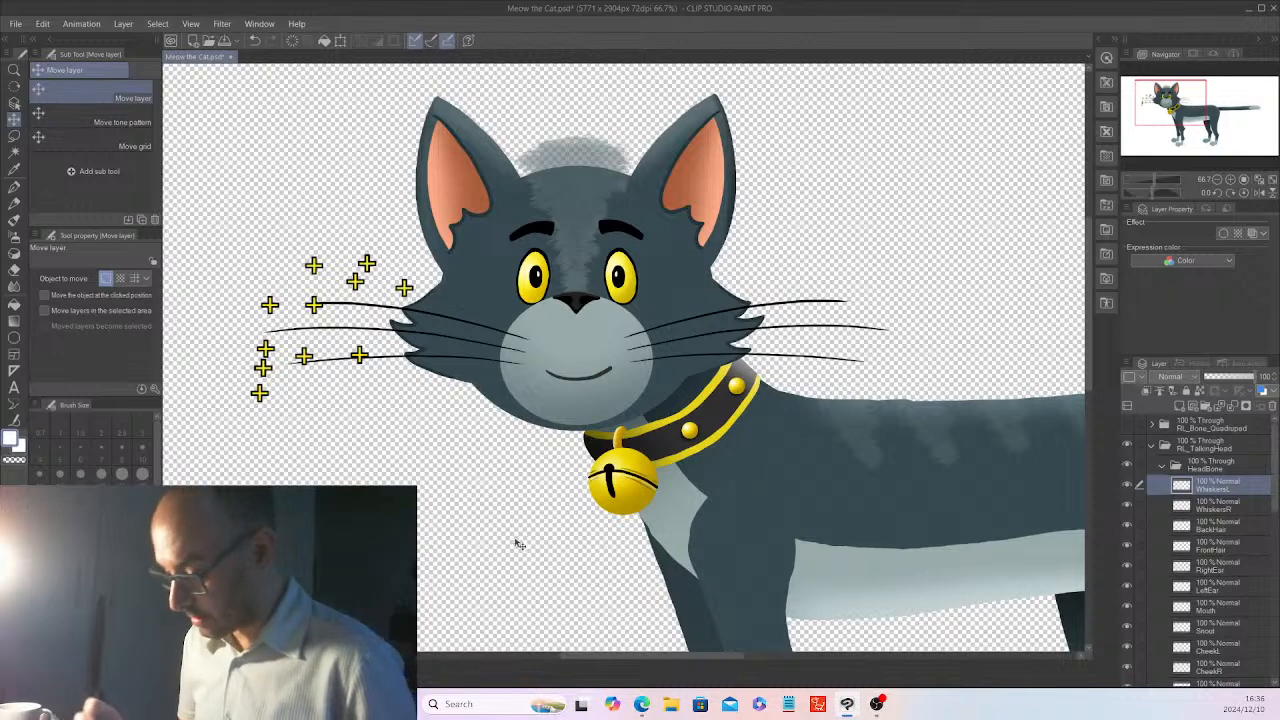
pyautogui.moveTo(525, 542)
pyautogui.mouseDown()
pyautogui.moveTo(559, 562)
pyautogui.moveTo(775, 582)
pyautogui.moveTo(794, 626)
pyautogui.mouseUp()
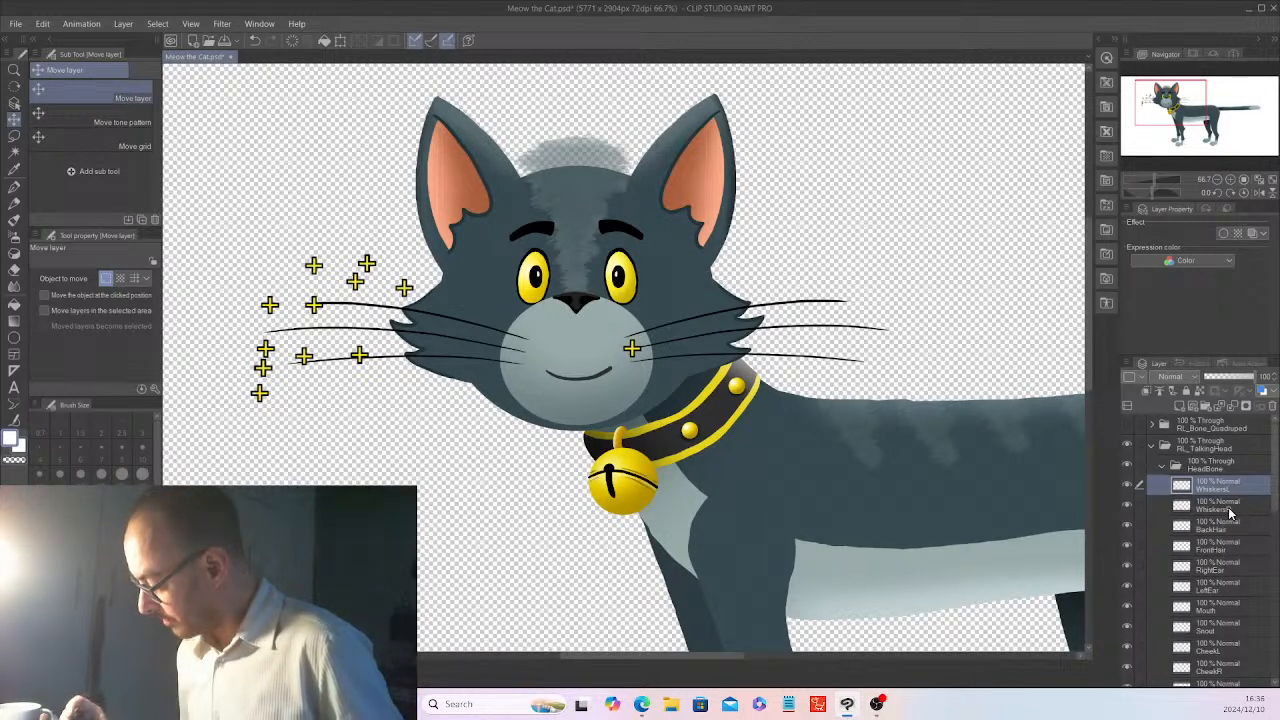
# - Move the WhiskersR bone marker to the whisker roots on the cat's own right side of the snout
pyautogui.scroll(-10, 1230, 513)
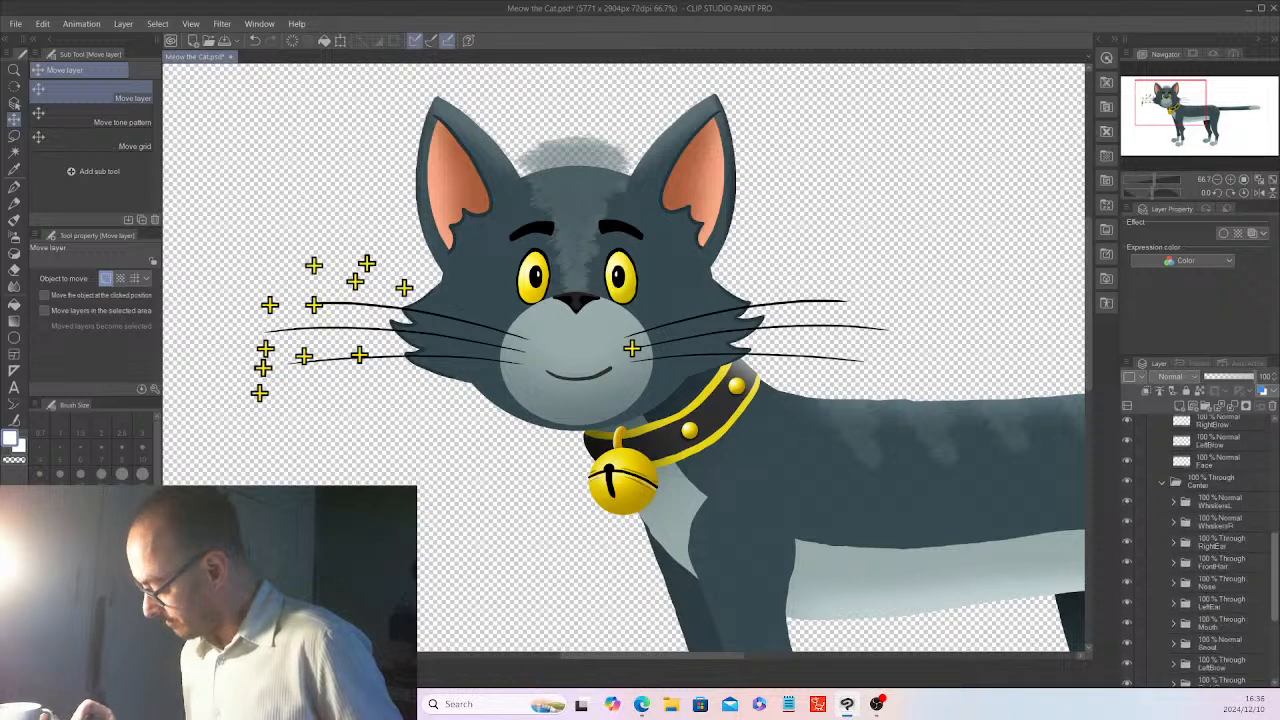
pyautogui.scroll(-1, 1230, 530)
pyautogui.scroll(8, 1230, 530)
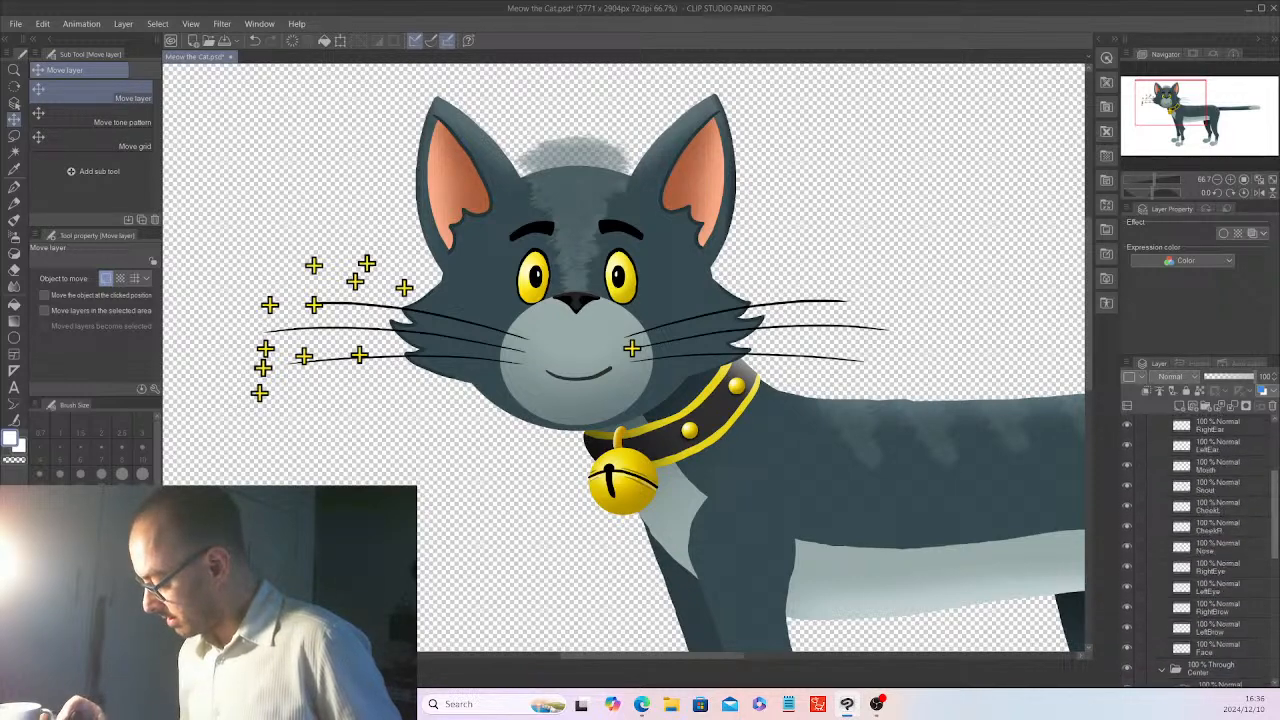
pyautogui.moveTo(1274, 514); pyautogui.dragTo(1274, 475)
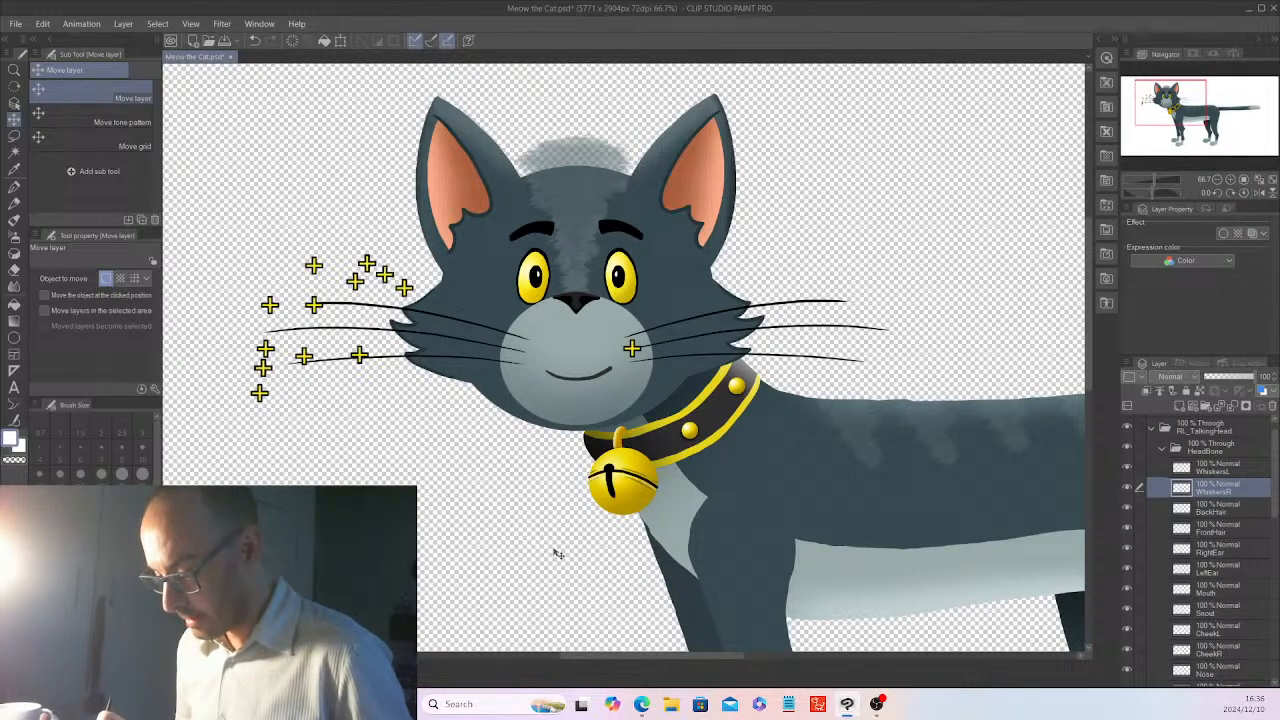
pyautogui.moveTo(554, 550)
pyautogui.mouseDown()
pyautogui.moveTo(657, 593)
pyautogui.moveTo(688, 622)
pyautogui.mouseUp()
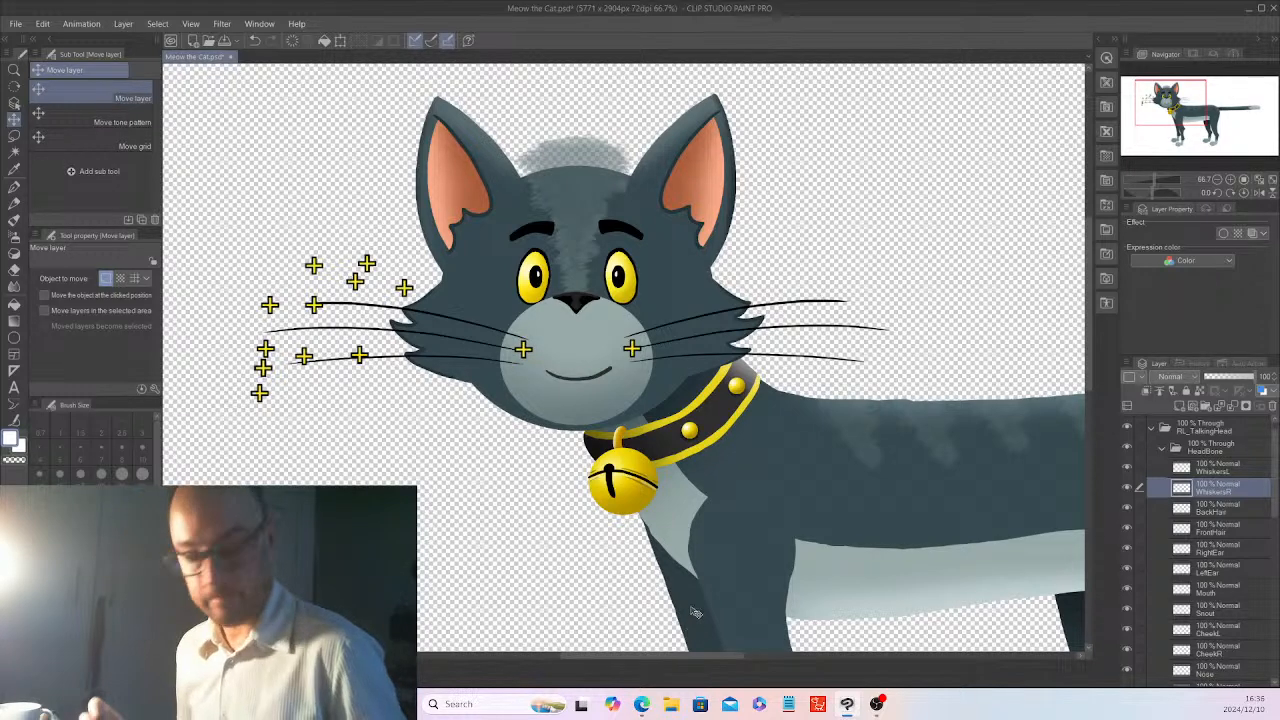
# - Move the BackHair bone marker to the middle of the cat's head top, just below the hair tuft
pyautogui.click(1192, 509)
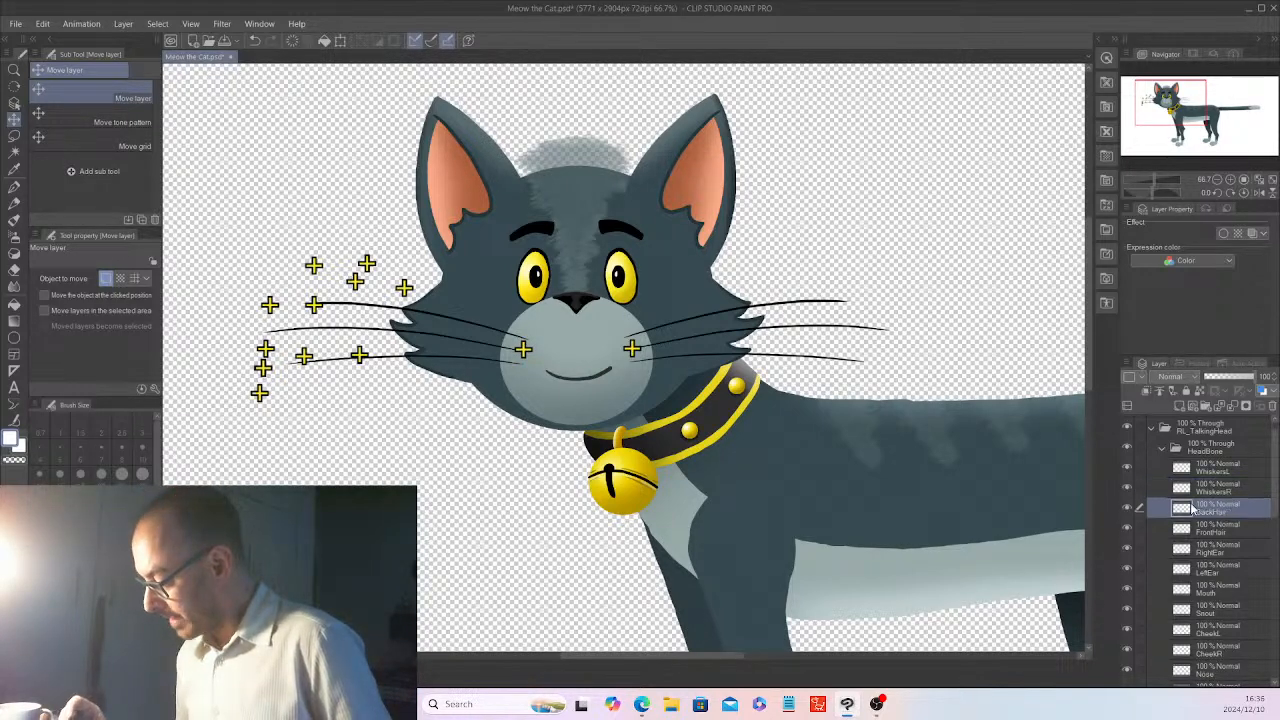
pyautogui.moveTo(1274, 494)
pyautogui.mouseDown()
pyautogui.moveTo(1274, 655)
pyautogui.moveTo(1274, 477)
pyautogui.mouseUp()
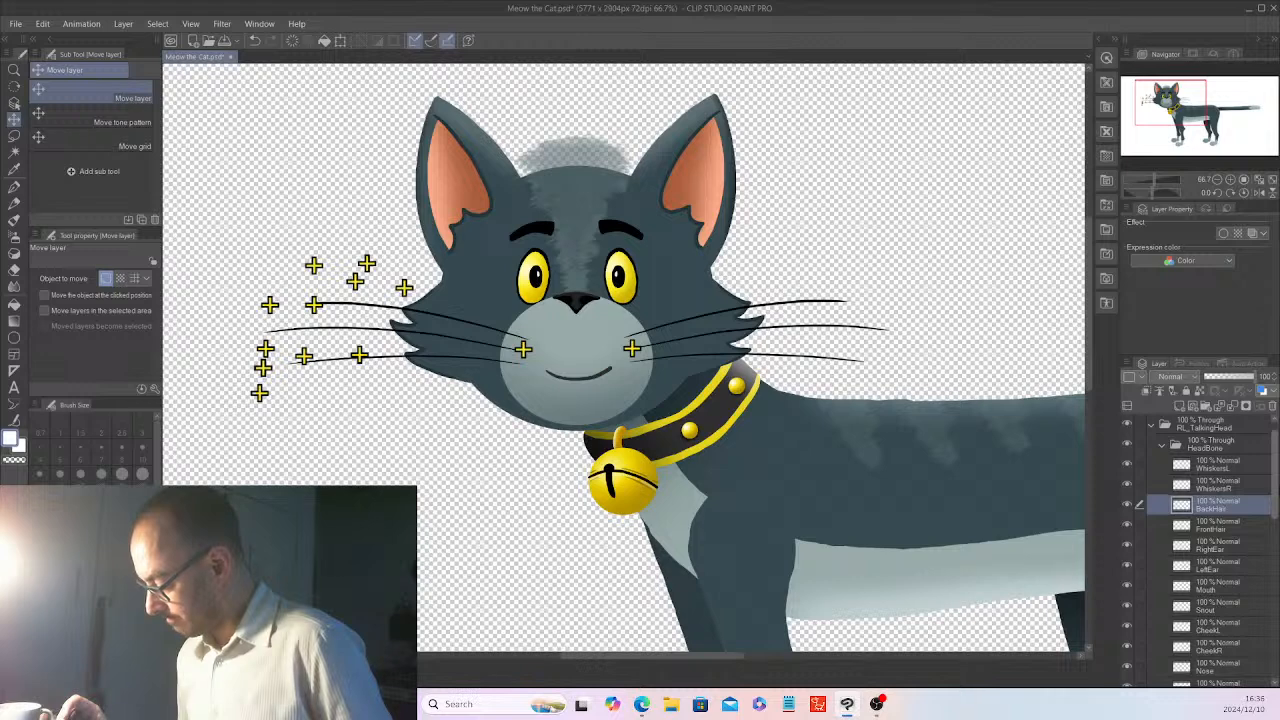
pyautogui.moveTo(860, 486)
pyautogui.mouseDown()
pyautogui.moveTo(868, 501)
pyautogui.moveTo(1067, 393)
pyautogui.mouseUp()
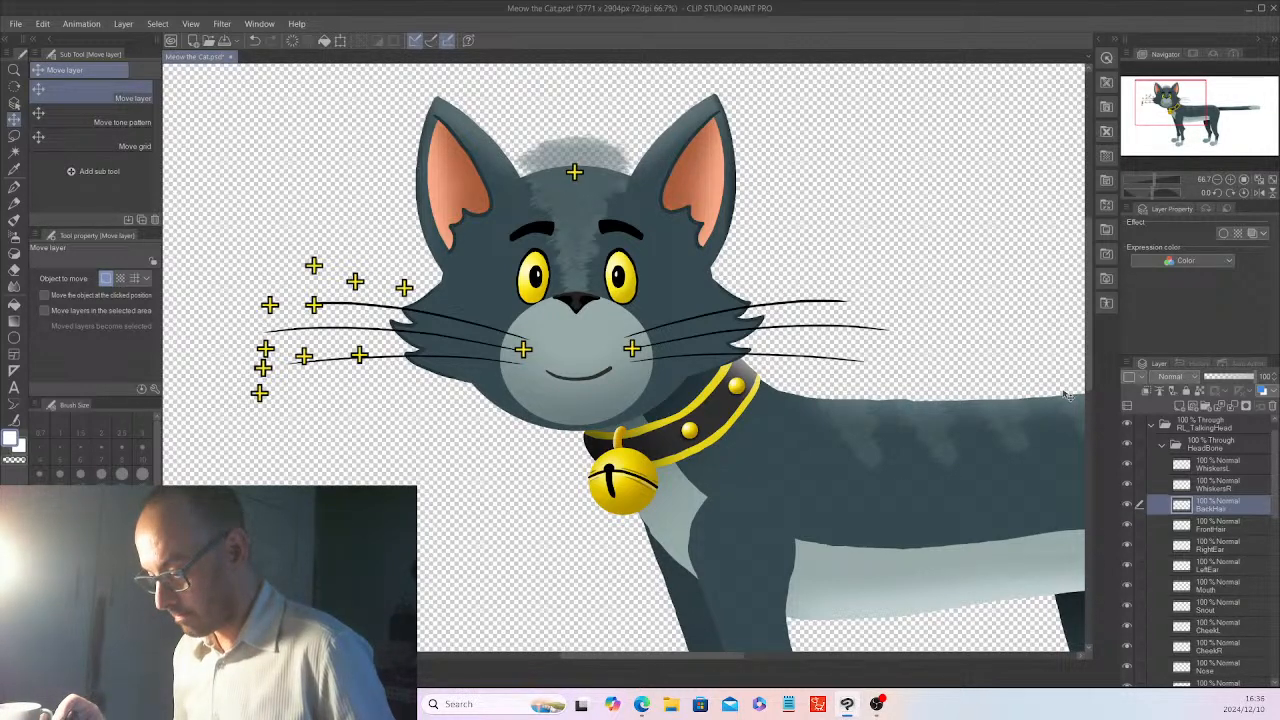
# - Check the Center folder's hair parts and move the FrontHair bone marker to the head top, over the BackHair marker
pyautogui.click(1236, 534)
pyautogui.moveTo(1277, 500); pyautogui.dragTo(1277, 595)
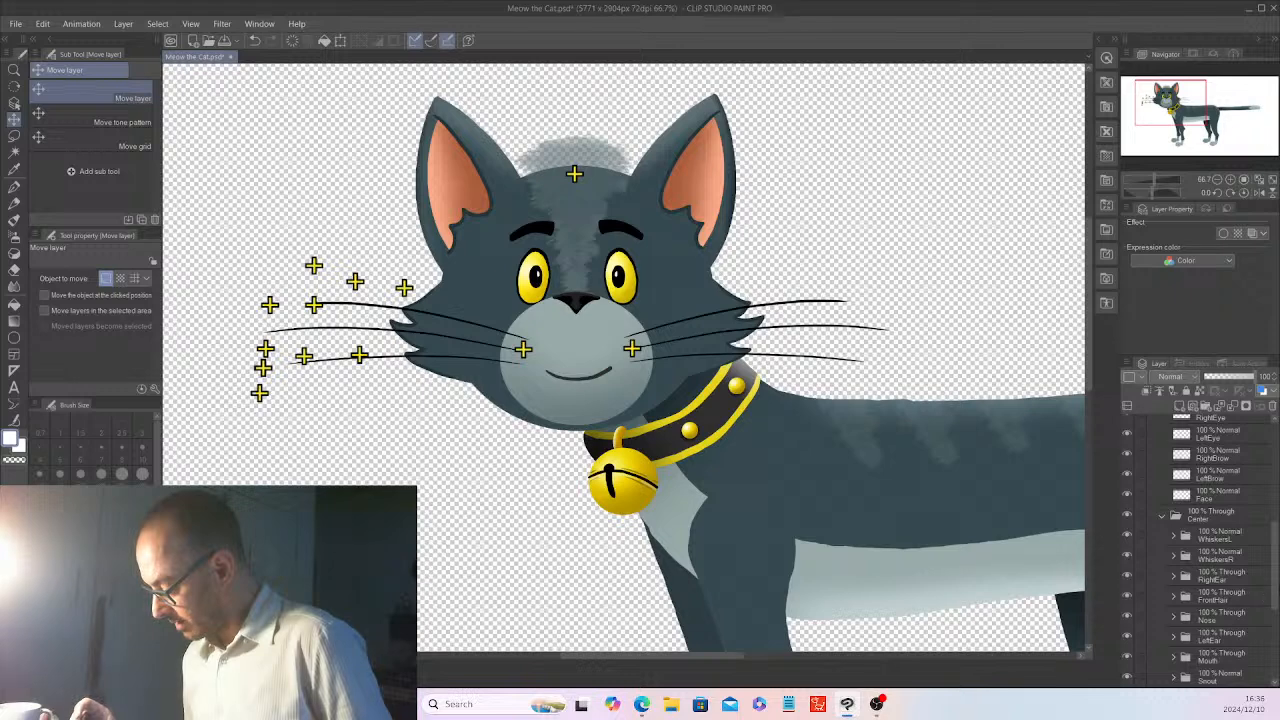
pyautogui.scroll(-6, 1200, 550)
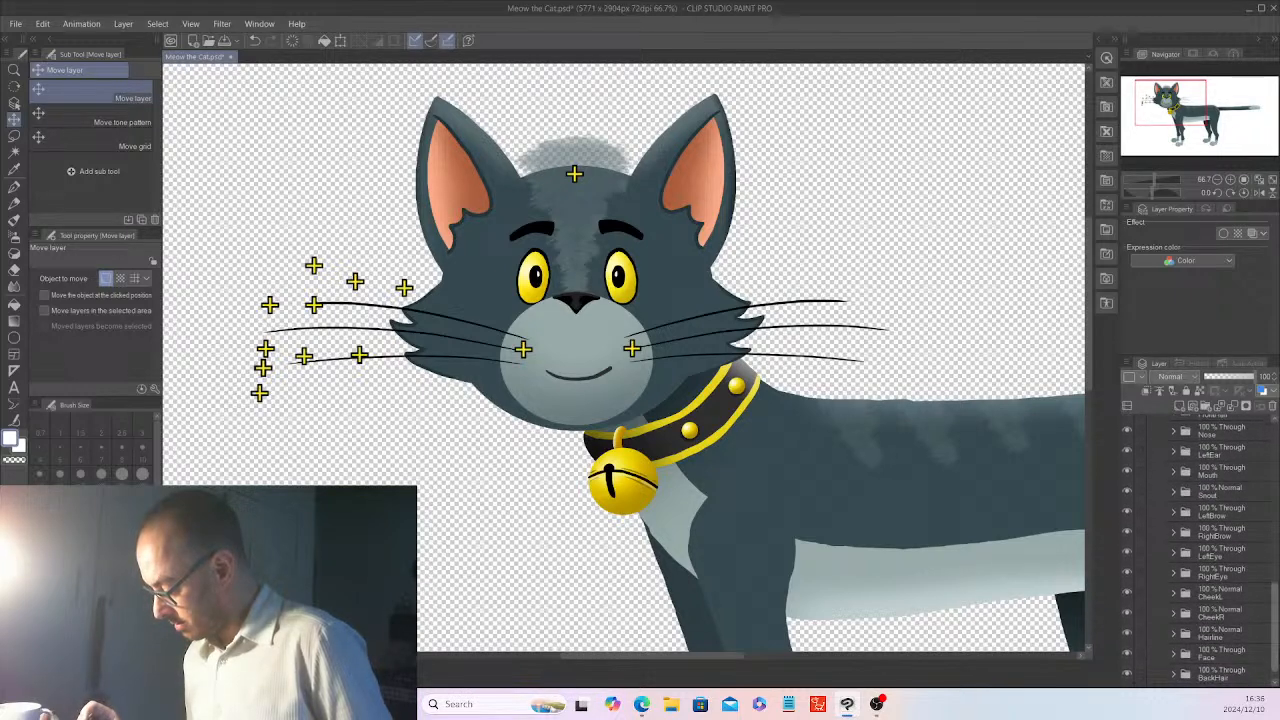
pyautogui.click(1128, 633)
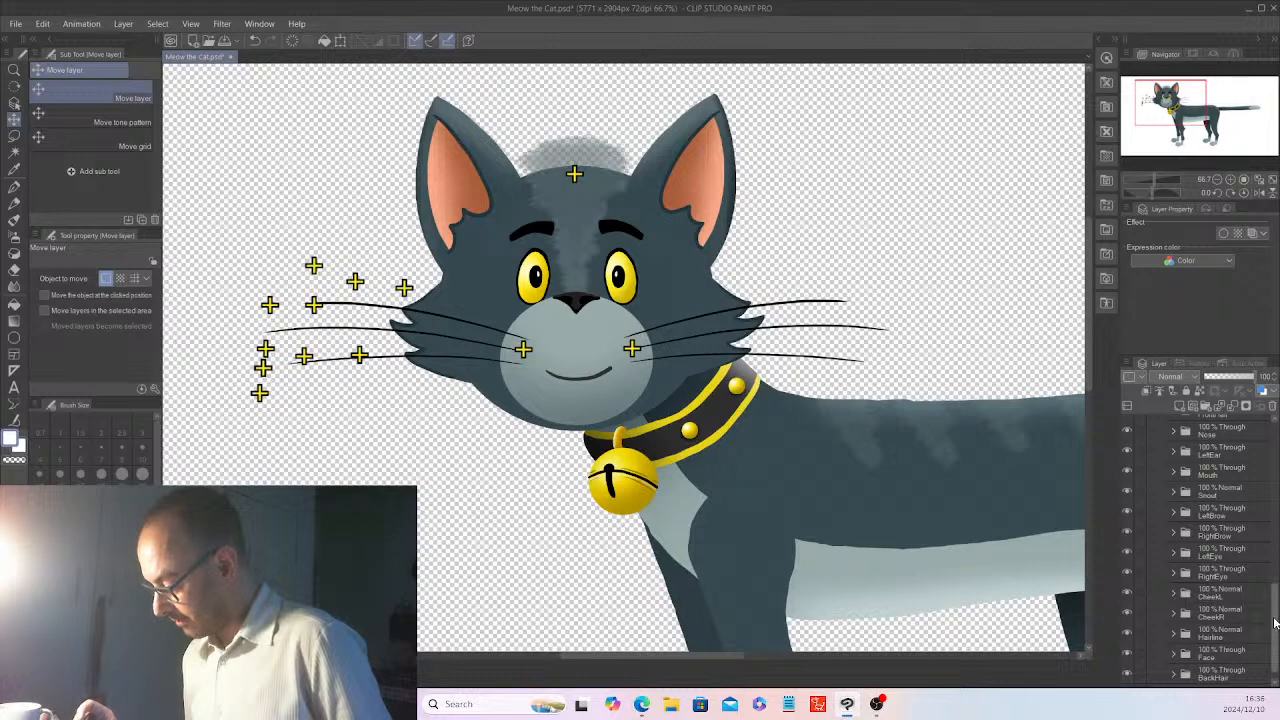
pyautogui.moveTo(1273, 623); pyautogui.dragTo(1274, 580)
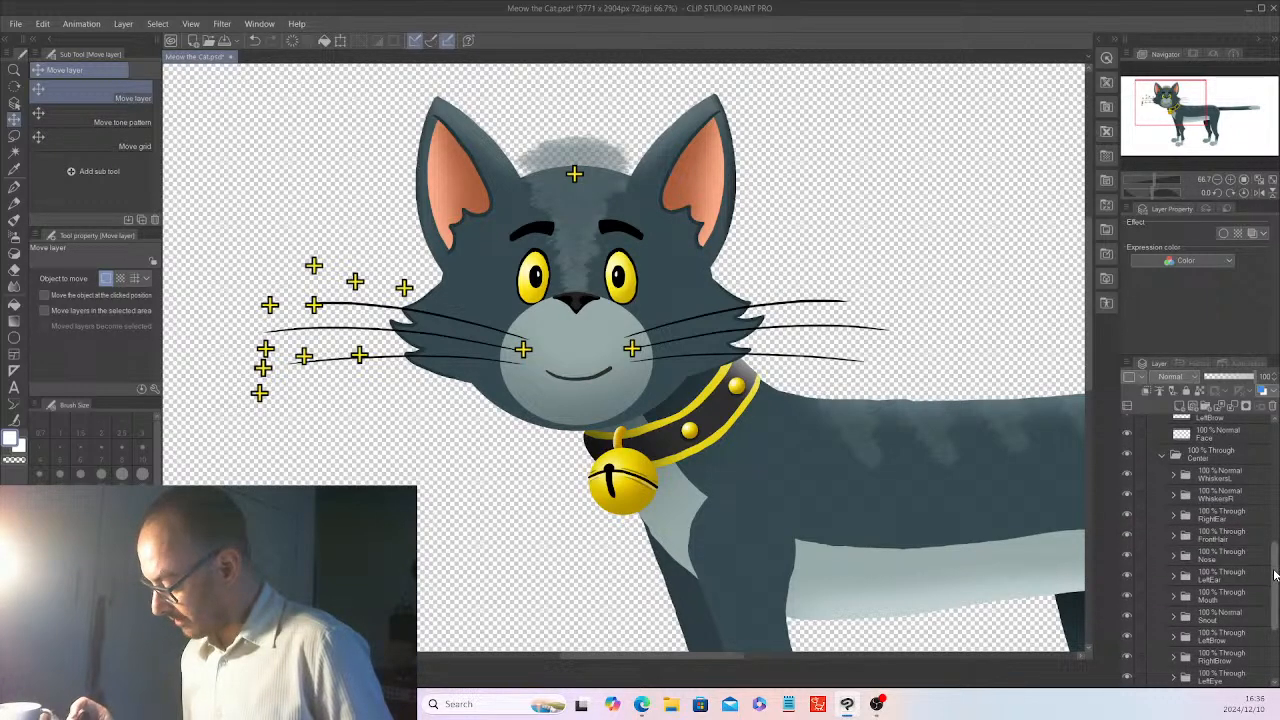
pyautogui.moveTo(1274, 580); pyautogui.dragTo(1272, 485)
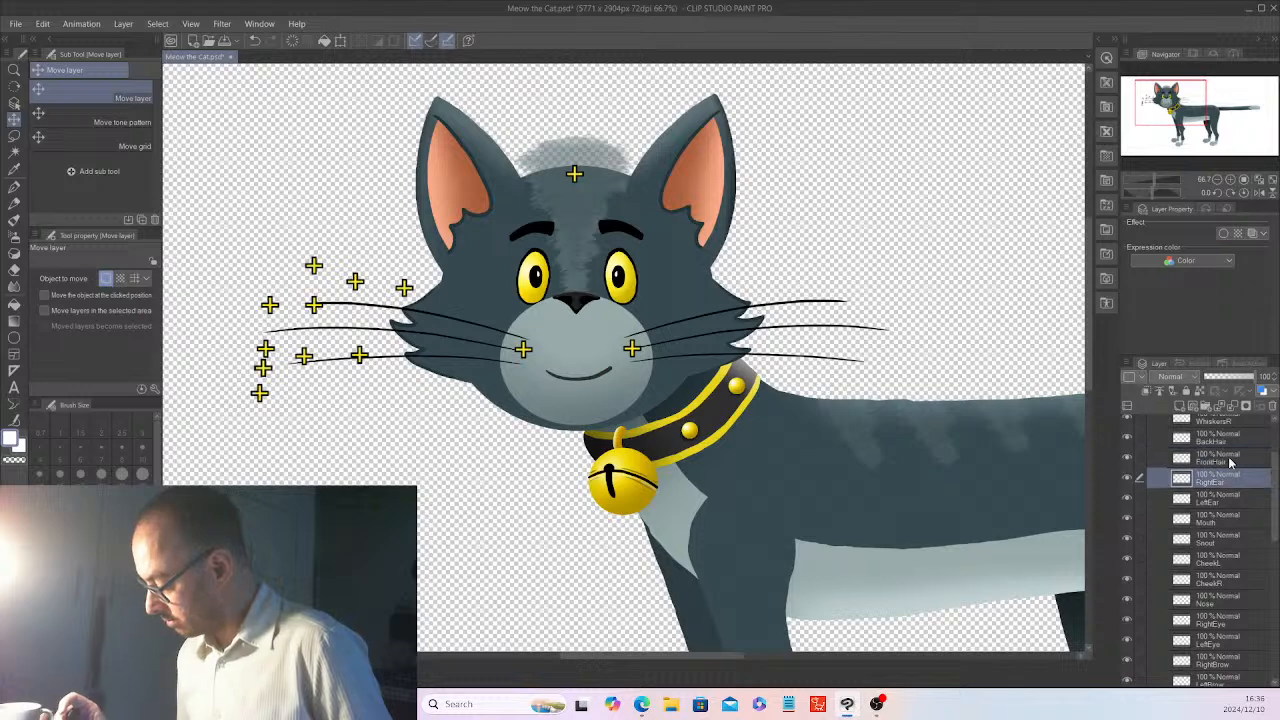
pyautogui.moveTo(787, 505); pyautogui.dragTo(1004, 396)
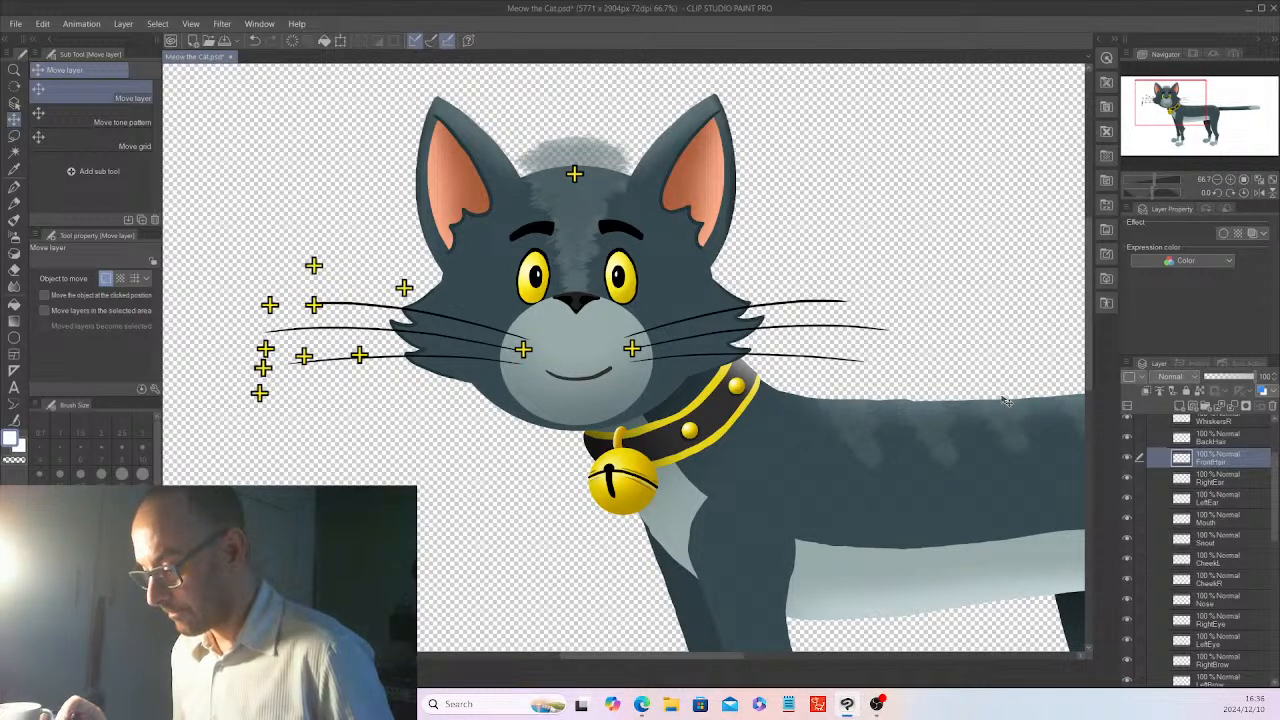
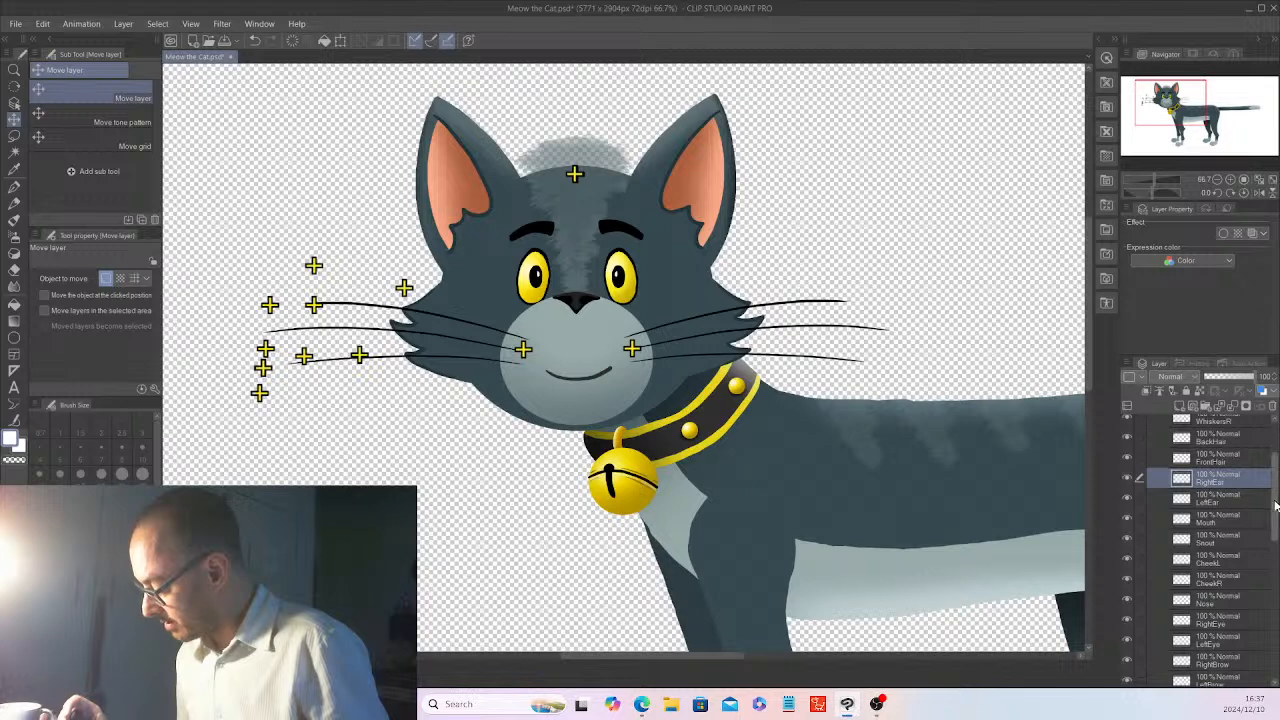
# - Check the RightEar folder and move the RightEar bone marker to the base of the cat's right ear
pyautogui.moveTo(1274, 502); pyautogui.dragTo(1277, 580)
pyautogui.scroll(-1, 1238, 540)
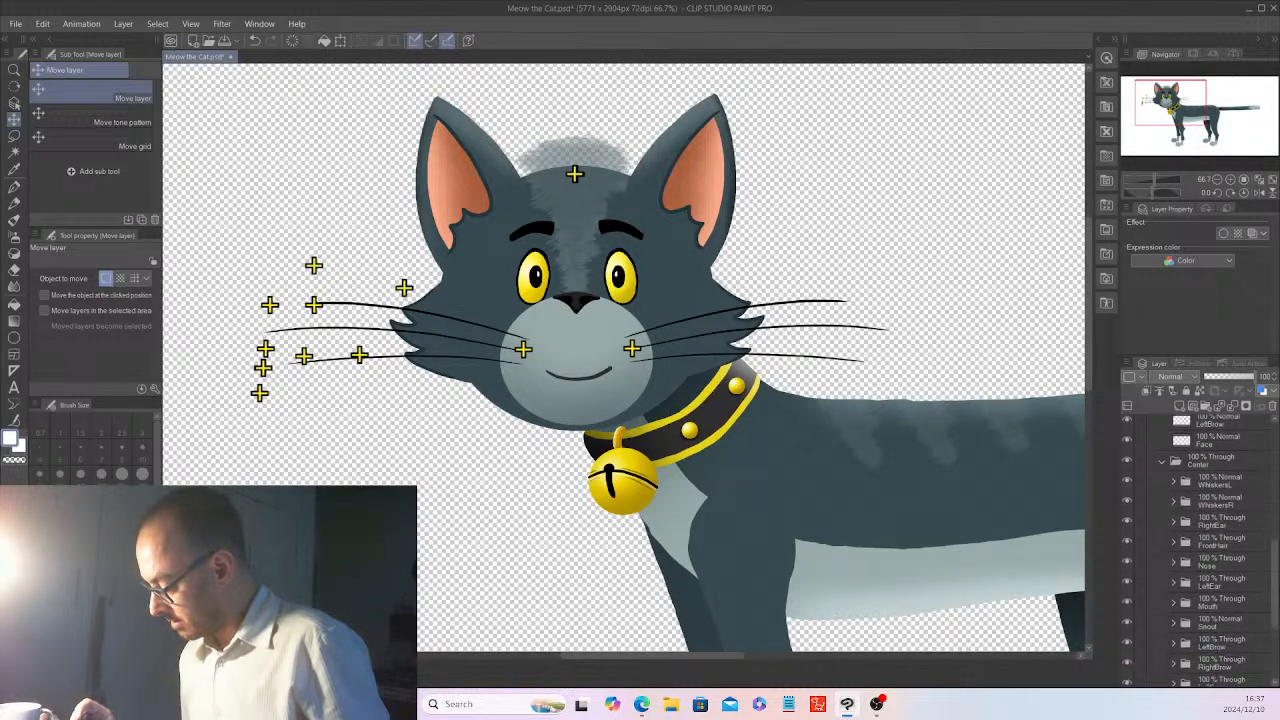
pyautogui.click(1231, 524)
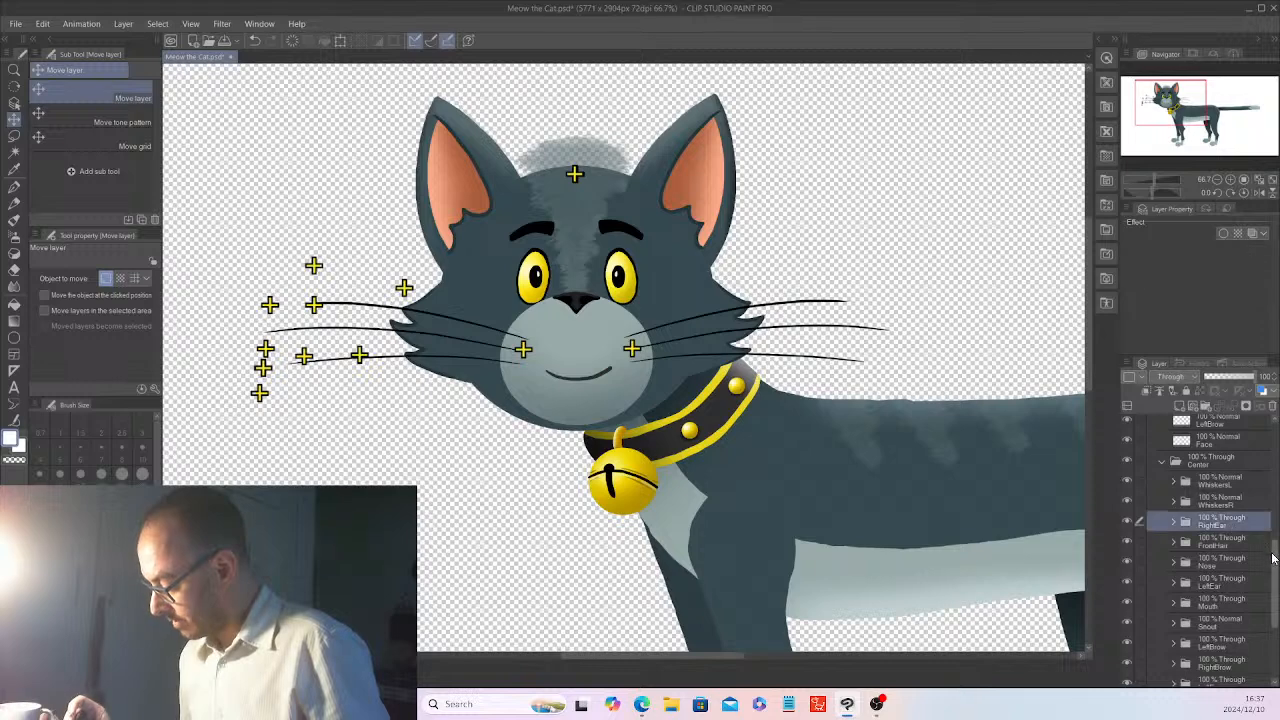
pyautogui.moveTo(1275, 558); pyautogui.dragTo(1275, 467)
pyautogui.click(1240, 490)
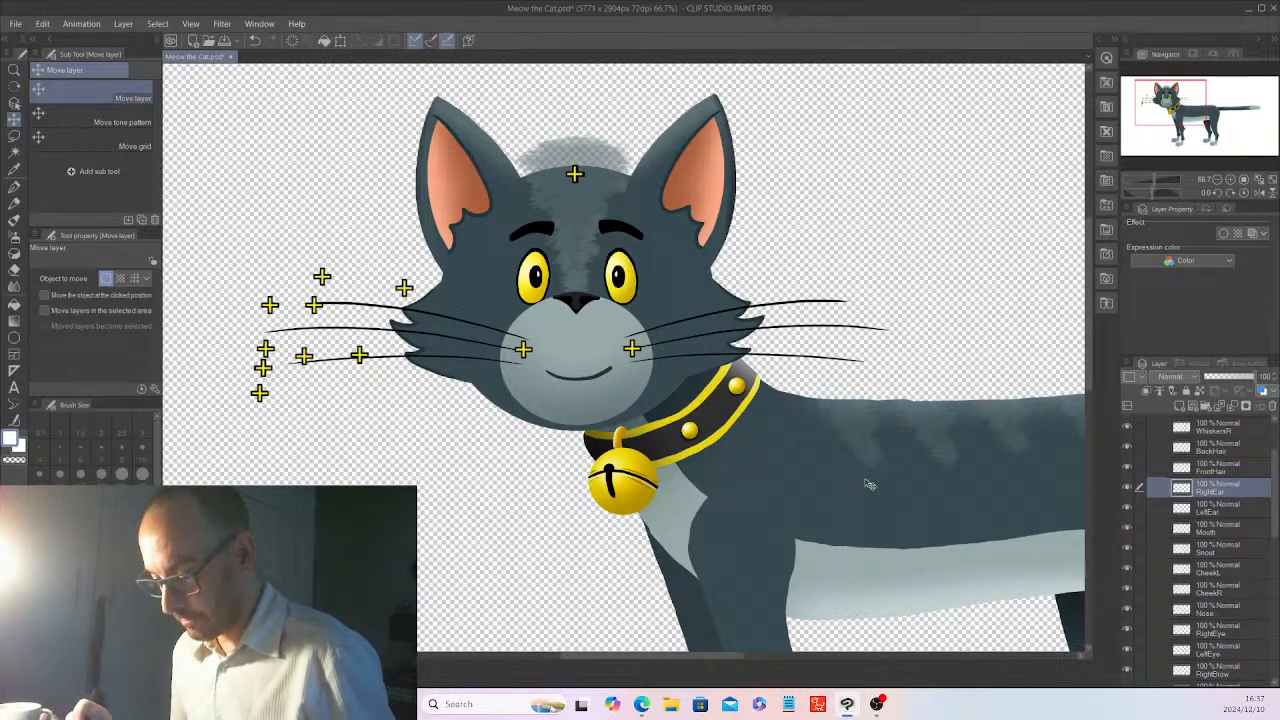
pyautogui.moveTo(997, 435); pyautogui.dragTo(1016, 426)
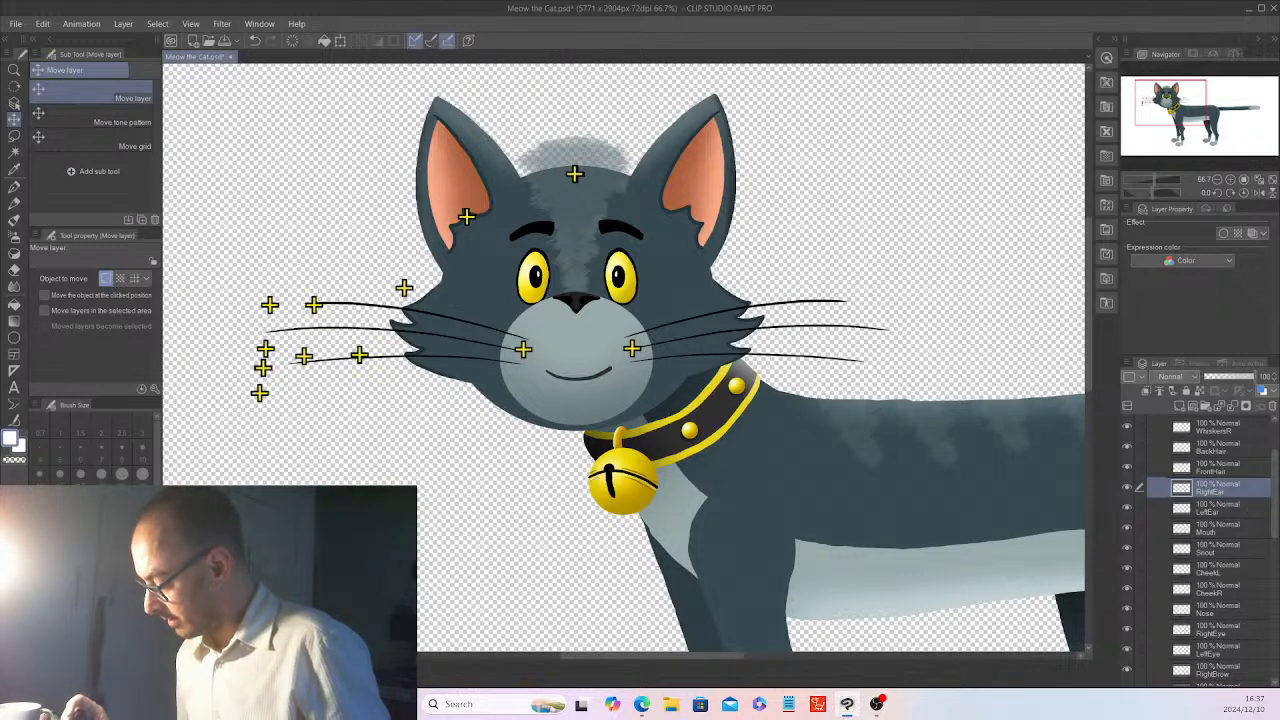
# - Check the order of parts in the Center folder and move the Nose bone marker onto the middle of the cat's nose
pyautogui.click(1272, 508)
pyautogui.scroll(-5, 1220, 540)
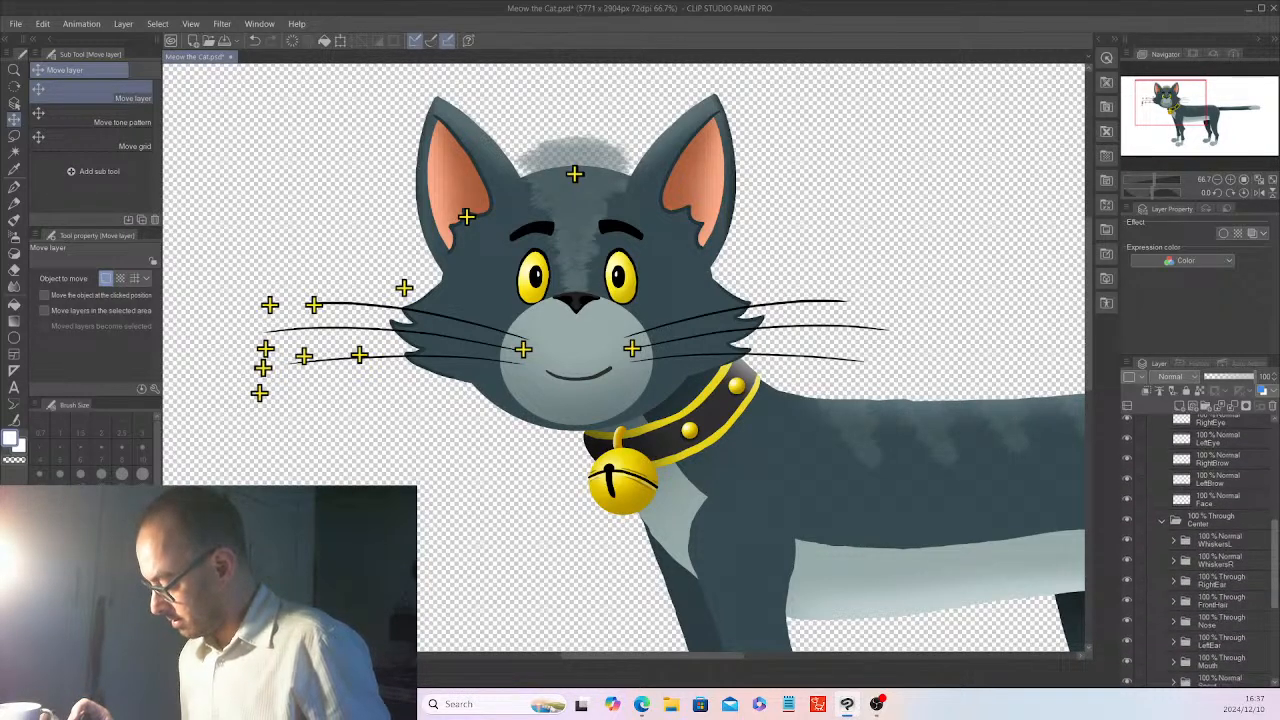
pyautogui.scroll(-1, 1200, 550)
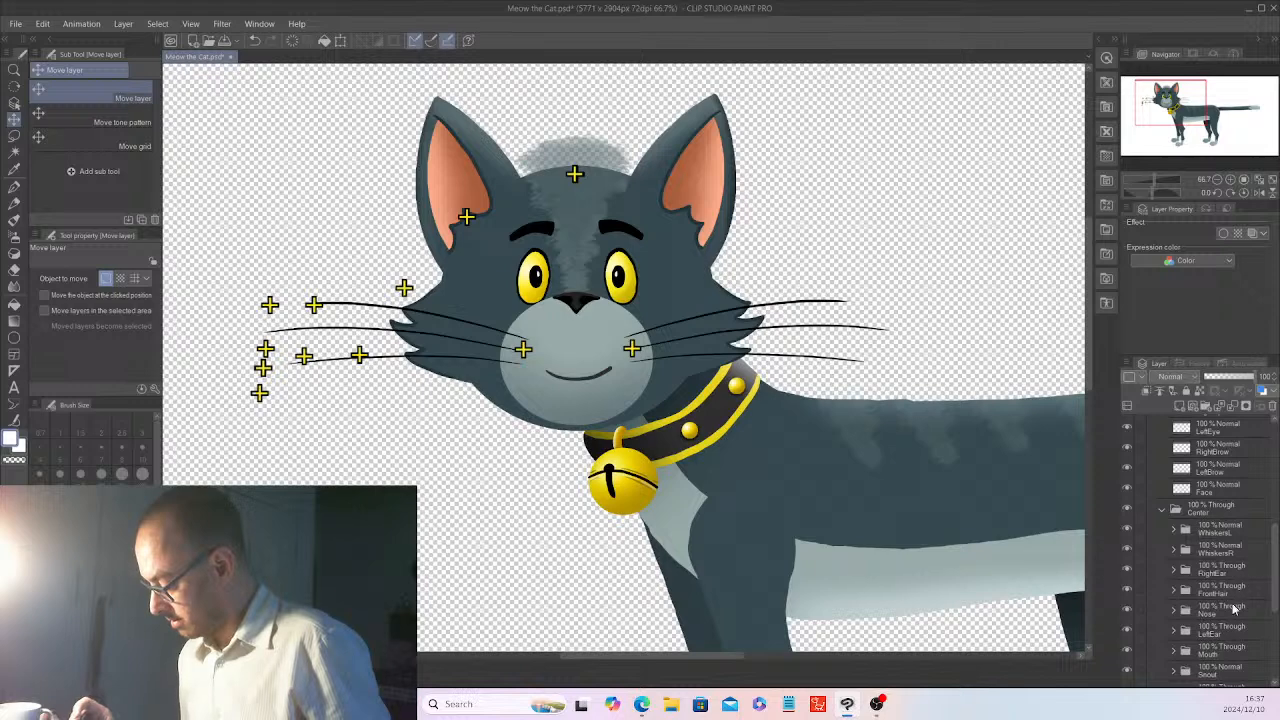
pyautogui.scroll(-3, 1276, 577)
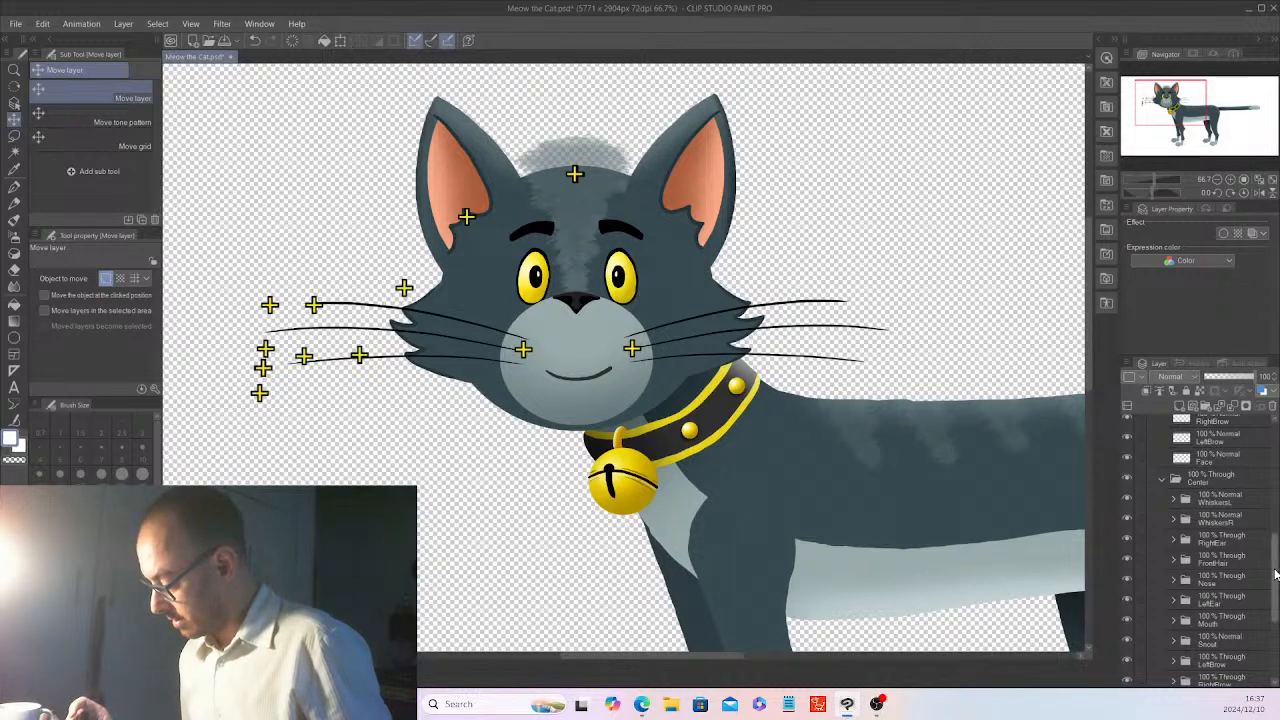
pyautogui.moveTo(1275, 575); pyautogui.dragTo(1275, 505)
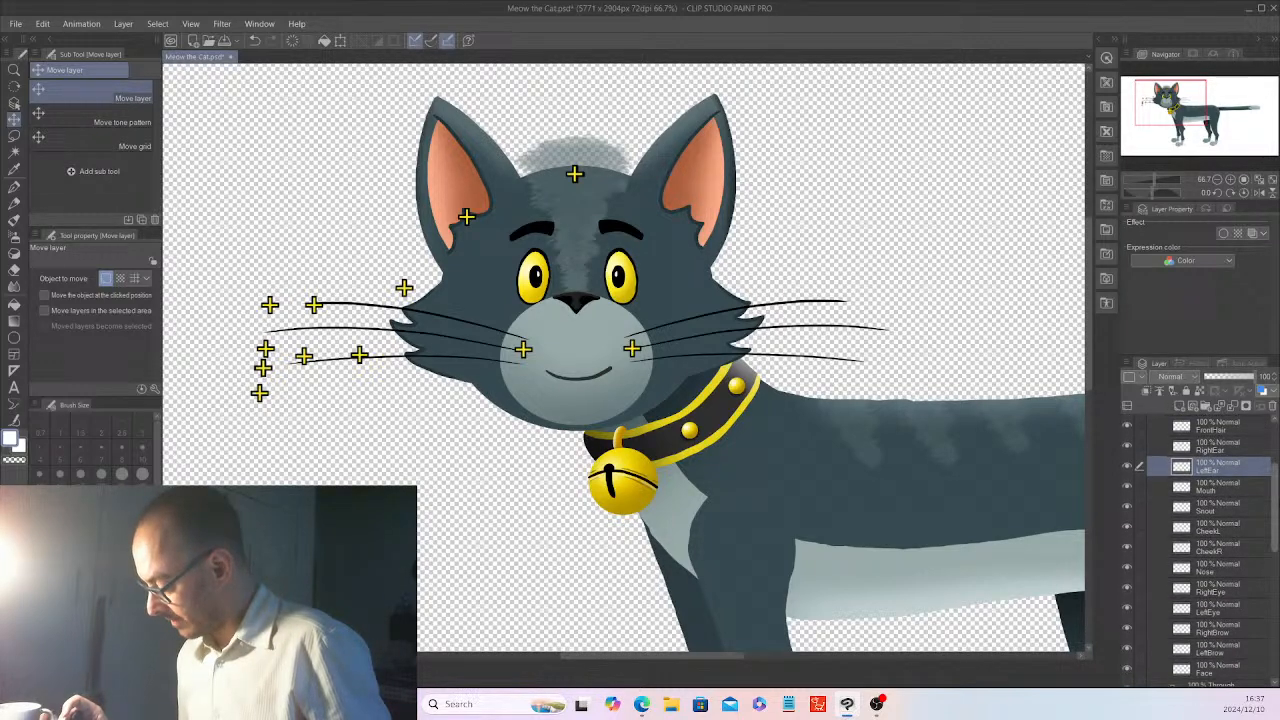
pyautogui.click(1215, 567)
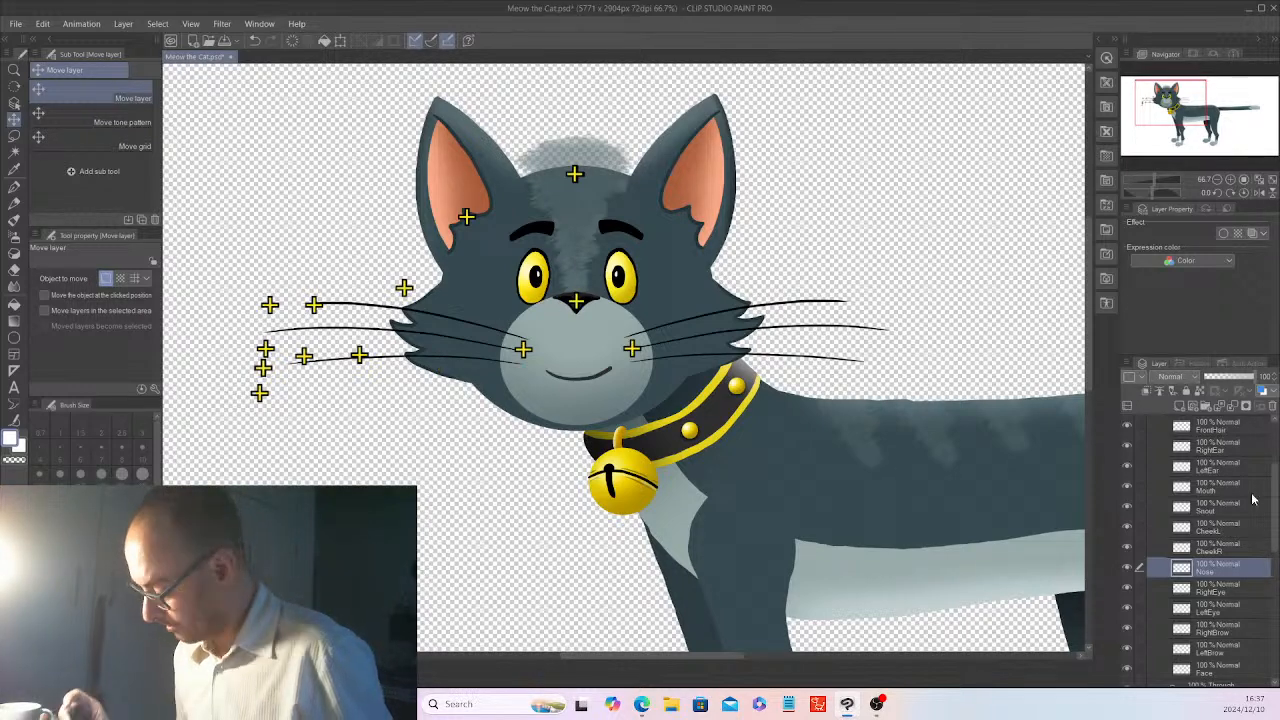
# - Move the LeftEar bone marker to the base of the cat's left ear, level with the RightEar marker
pyautogui.scroll(-4, 1200, 540)
pyautogui.scroll(-2, 1230, 620)
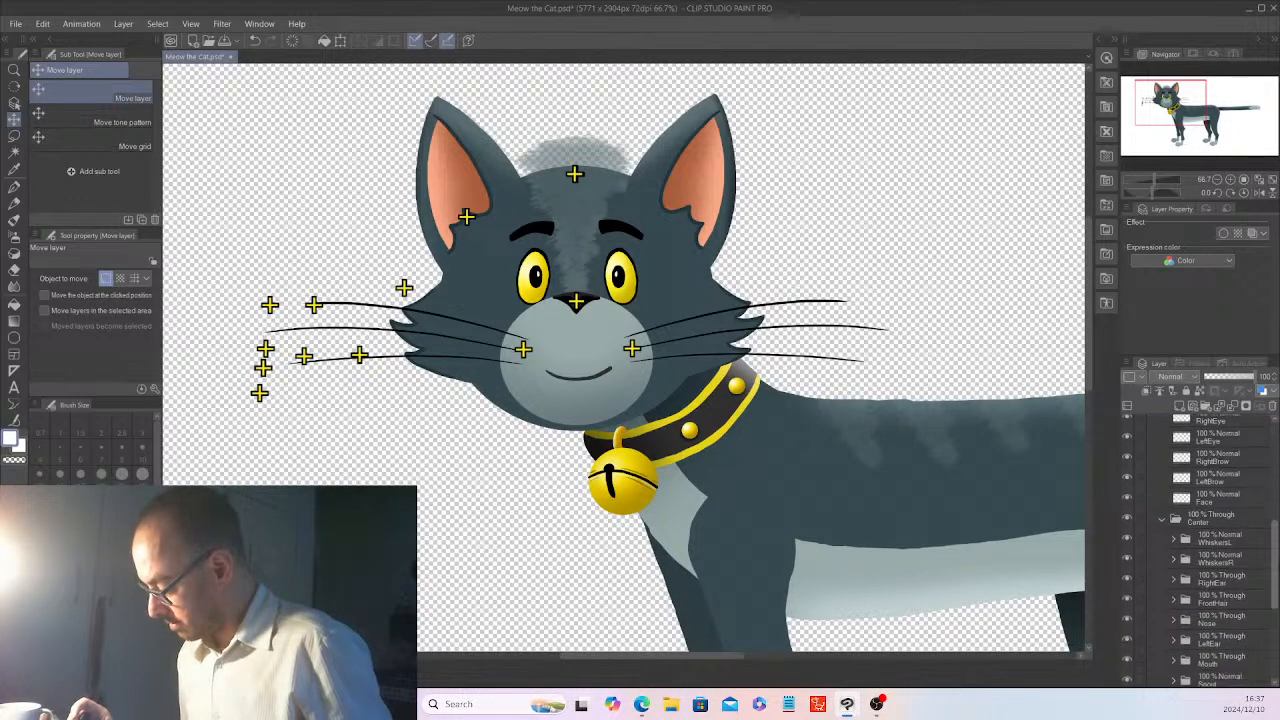
pyautogui.click(1265, 596)
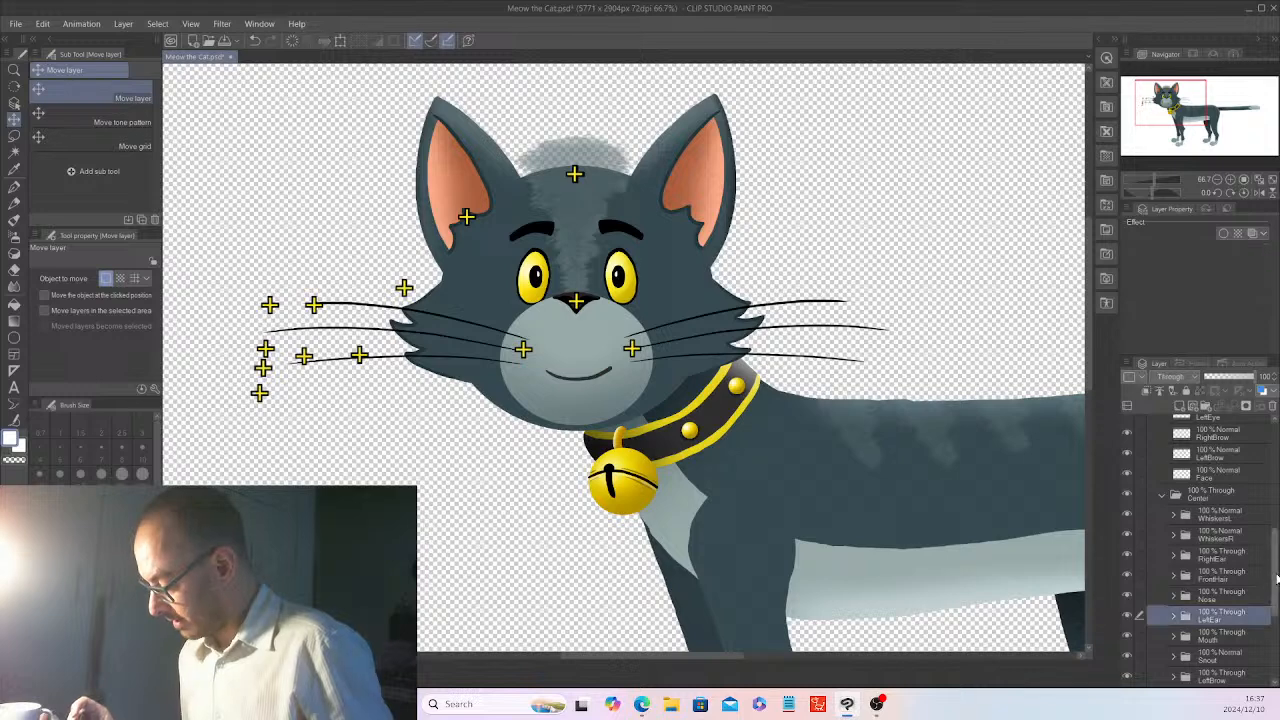
pyautogui.scroll(5, 1250, 550)
pyautogui.click(1240, 512)
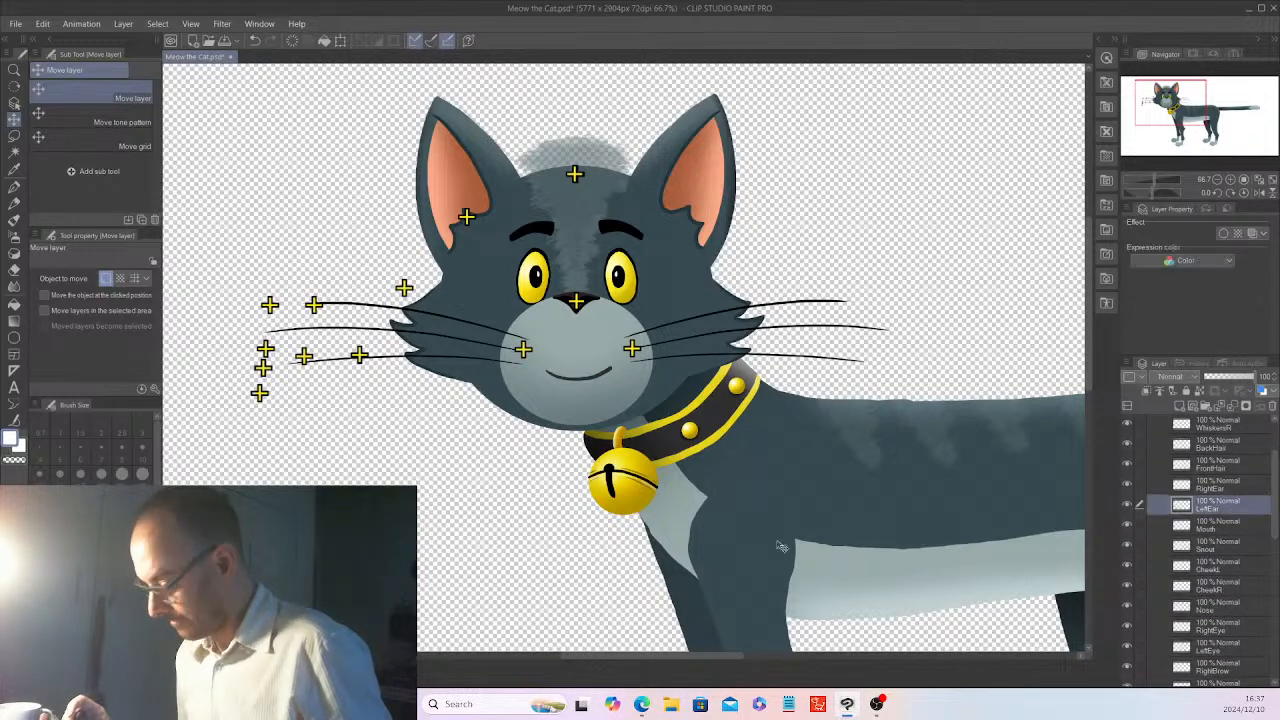
pyautogui.moveTo(986, 453); pyautogui.dragTo(975, 463)
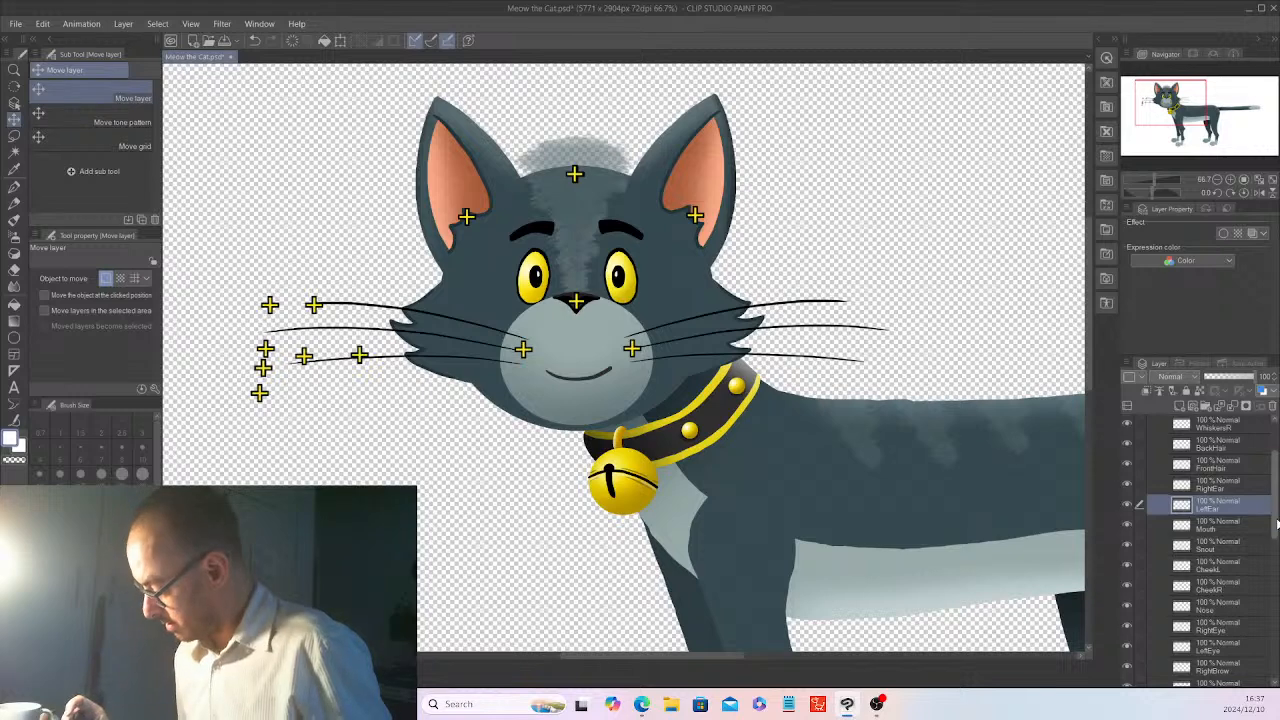
# - Move the Mouth bone marker onto the middle of the cat's mouth line
pyautogui.moveTo(1273, 483); pyautogui.dragTo(1269, 580)
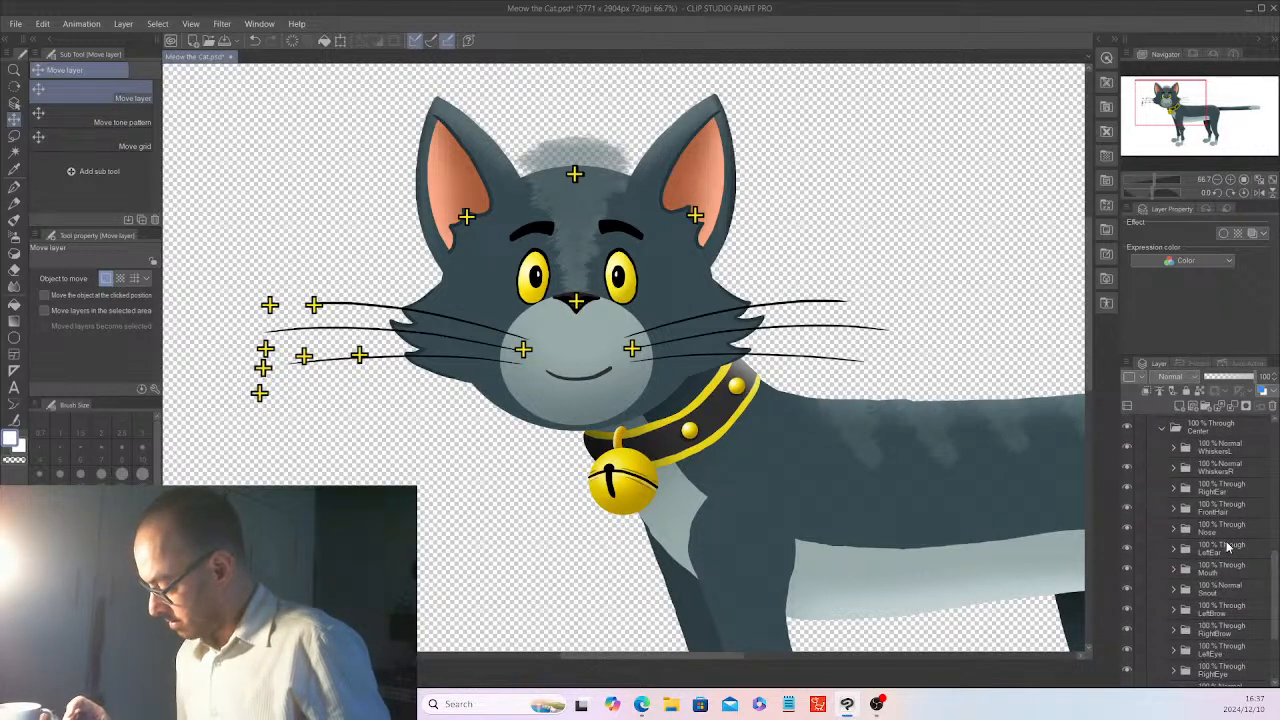
pyautogui.click(1230, 549)
pyautogui.scroll(5, 1233, 500)
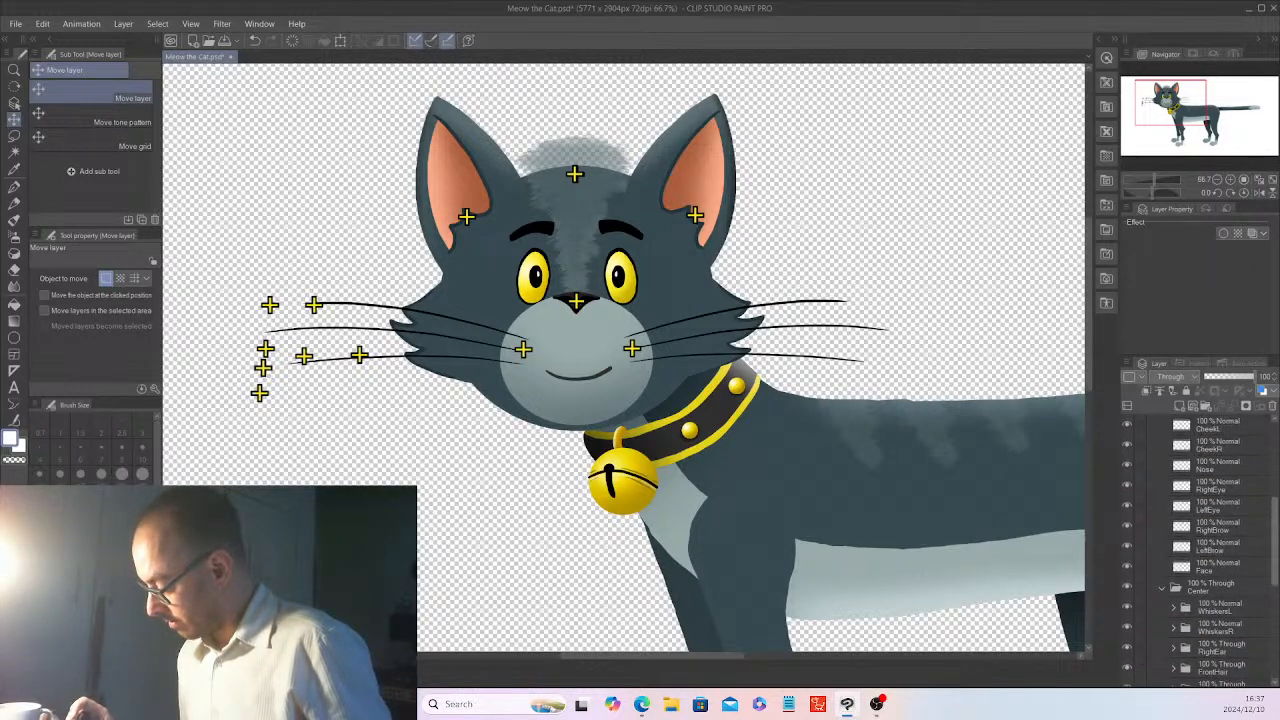
pyautogui.click(1230, 476)
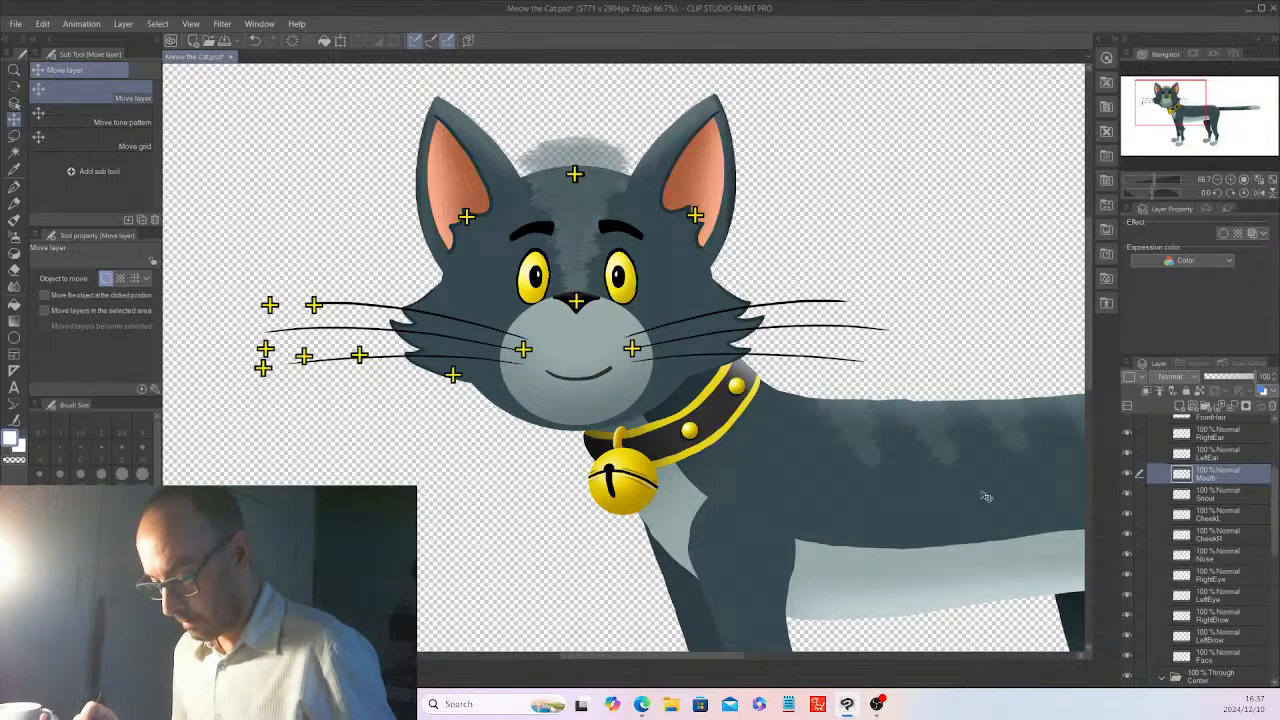
pyautogui.moveTo(1102, 501); pyautogui.dragTo(1088, 492)
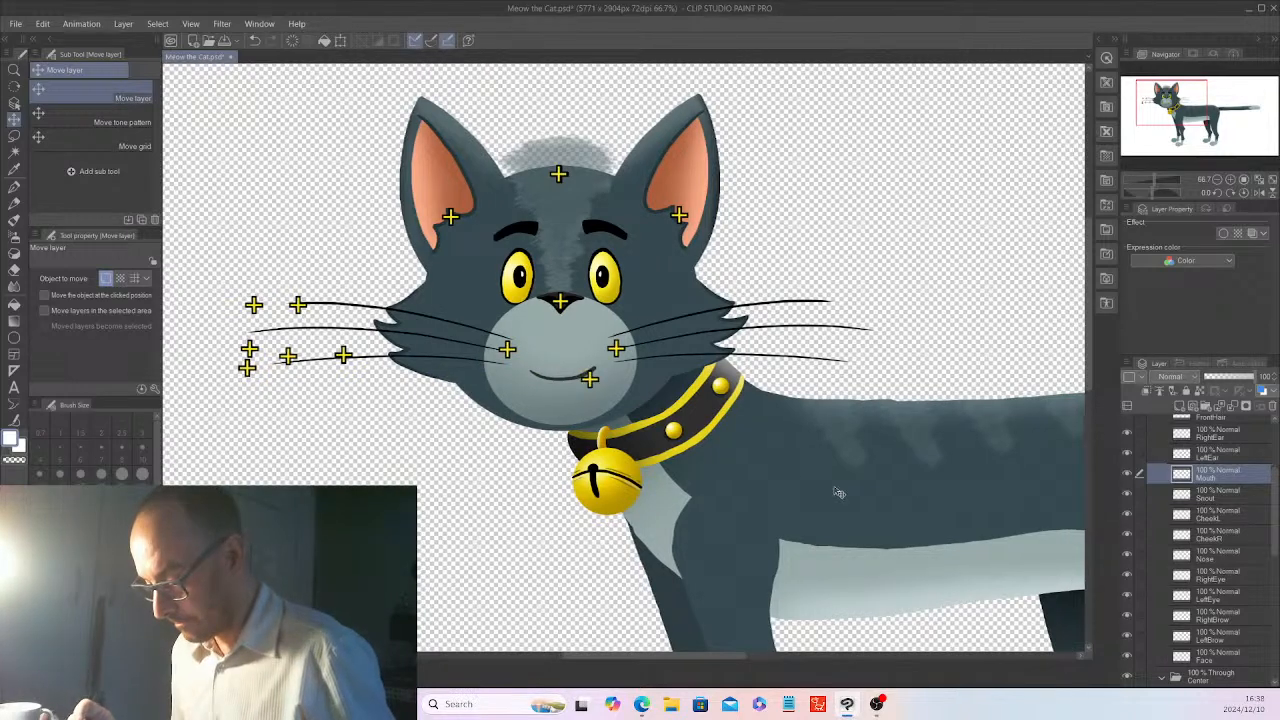
pyautogui.moveTo(835, 488); pyautogui.dragTo(806, 483)
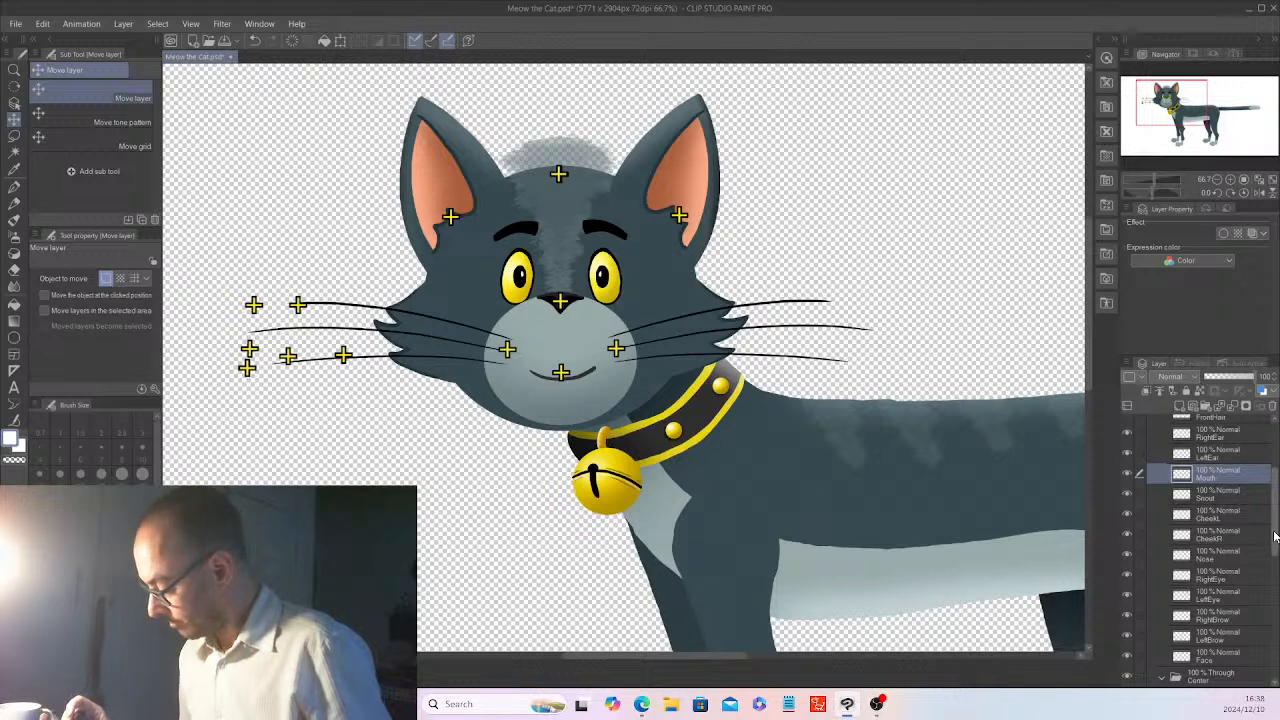
# - Move the Snout bone marker to the middle of the snout, just above the Mouth marker
pyautogui.moveTo(1275, 510); pyautogui.dragTo(1275, 479)
pyautogui.click(1247, 562)
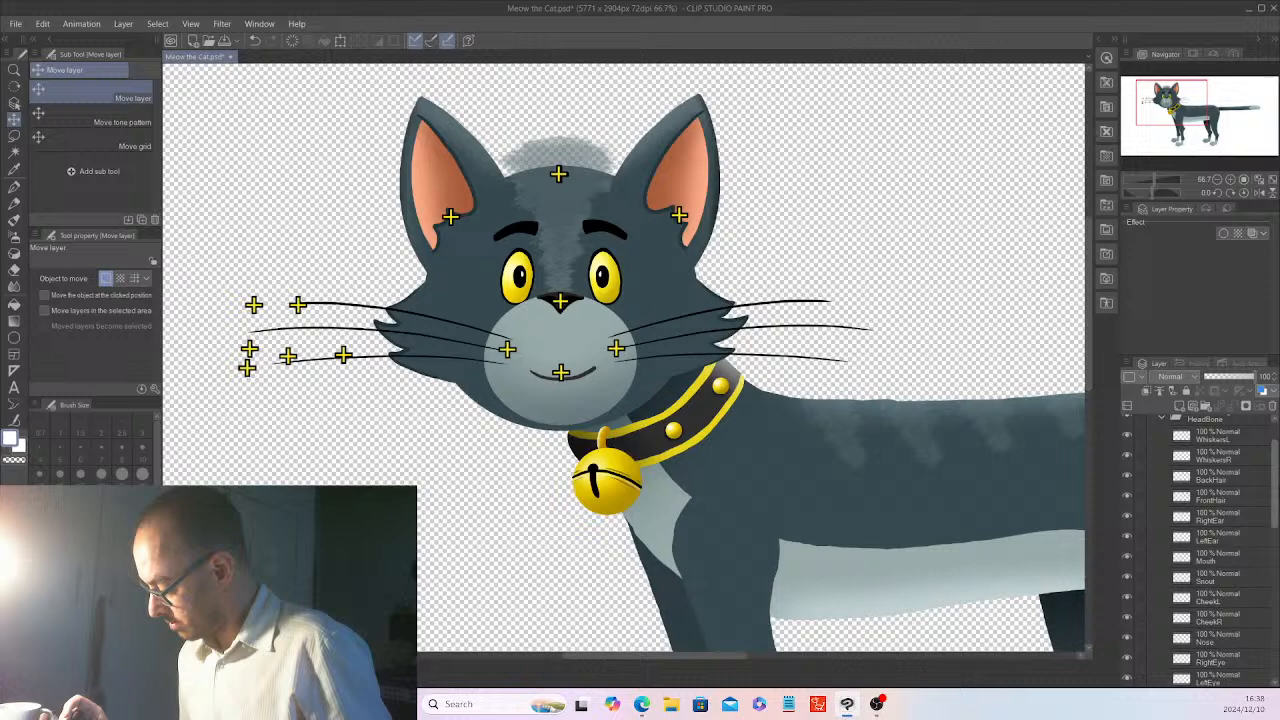
pyautogui.click(1227, 578)
pyautogui.moveTo(723, 524); pyautogui.dragTo(1043, 516)
# - Move the LeftBrow bone marker onto the middle of the cat's left eyebrow
pyautogui.moveTo(1275, 514)
pyautogui.mouseDown()
pyautogui.moveTo(1275, 613)
pyautogui.moveTo(1276, 499)
pyautogui.moveTo(1278, 527)
pyautogui.mouseUp()
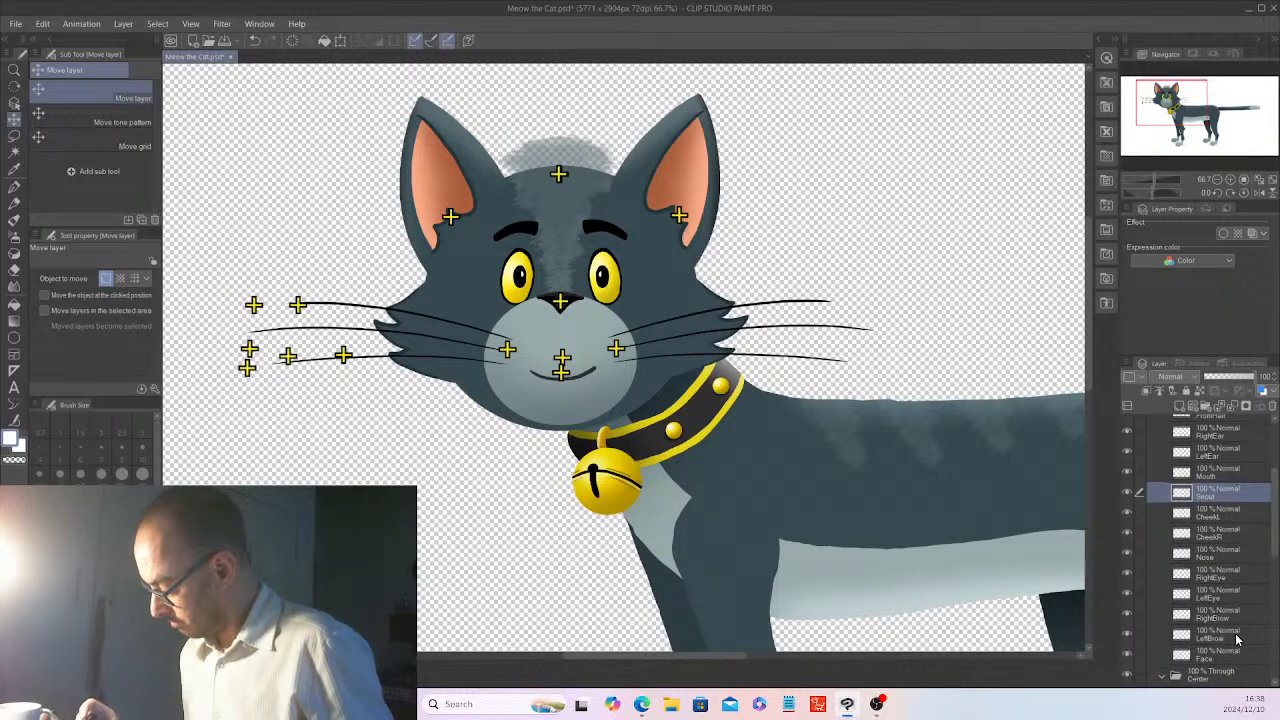
pyautogui.click(1215, 634)
pyautogui.moveTo(572, 543); pyautogui.dragTo(824, 486)
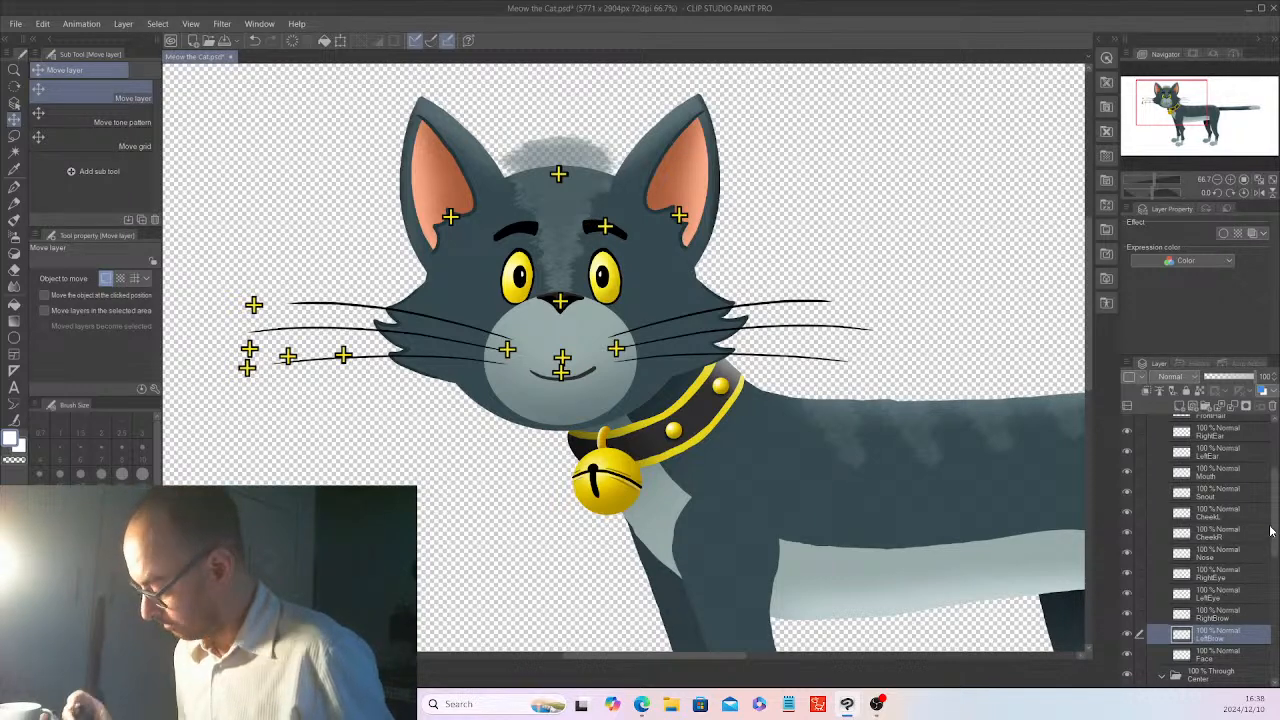
# - Move the RightBrow bone marker onto the middle of the cat's right eyebrow
pyautogui.moveTo(1275, 540); pyautogui.dragTo(1275, 644)
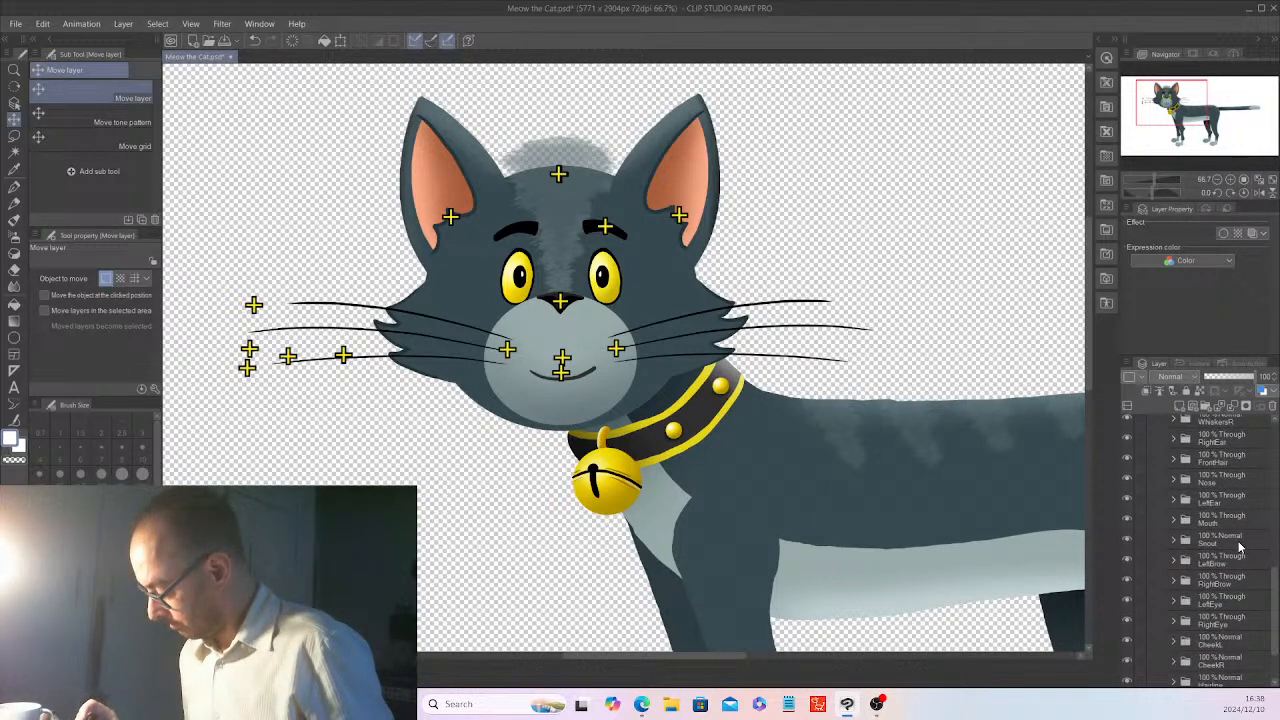
pyautogui.click(1235, 583)
pyautogui.scroll(5, 1235, 583)
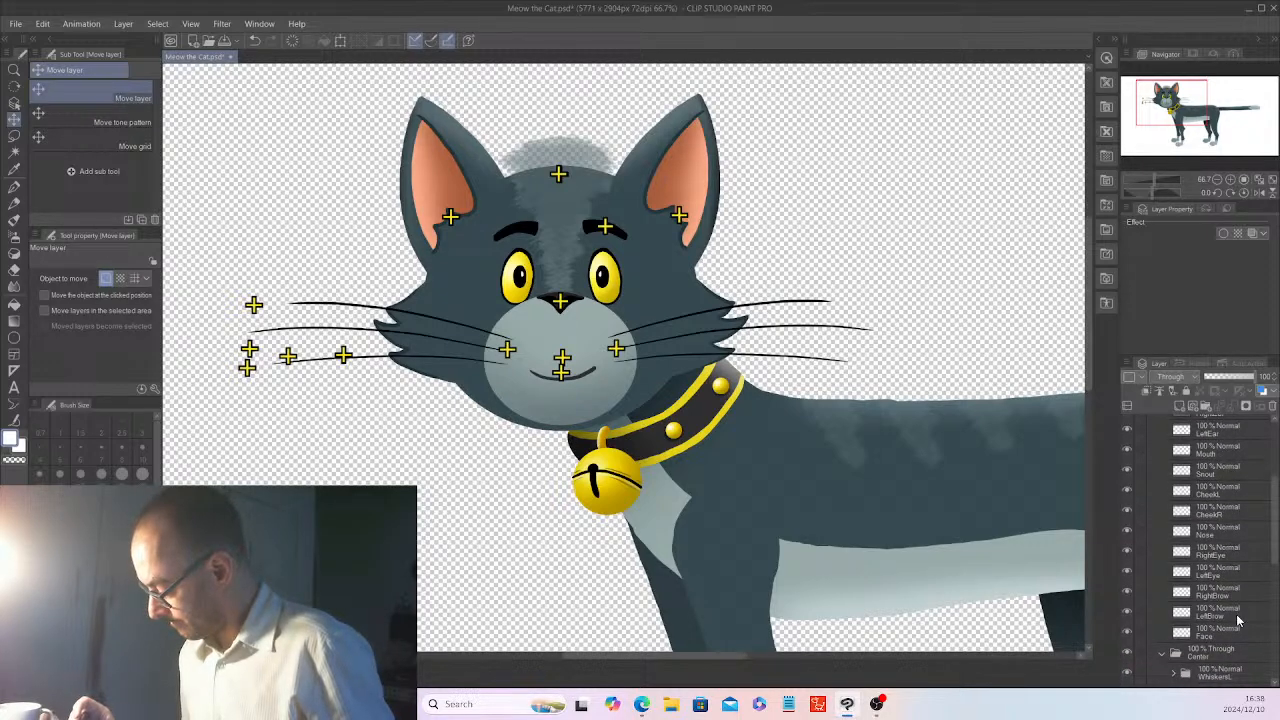
pyautogui.click(1230, 592)
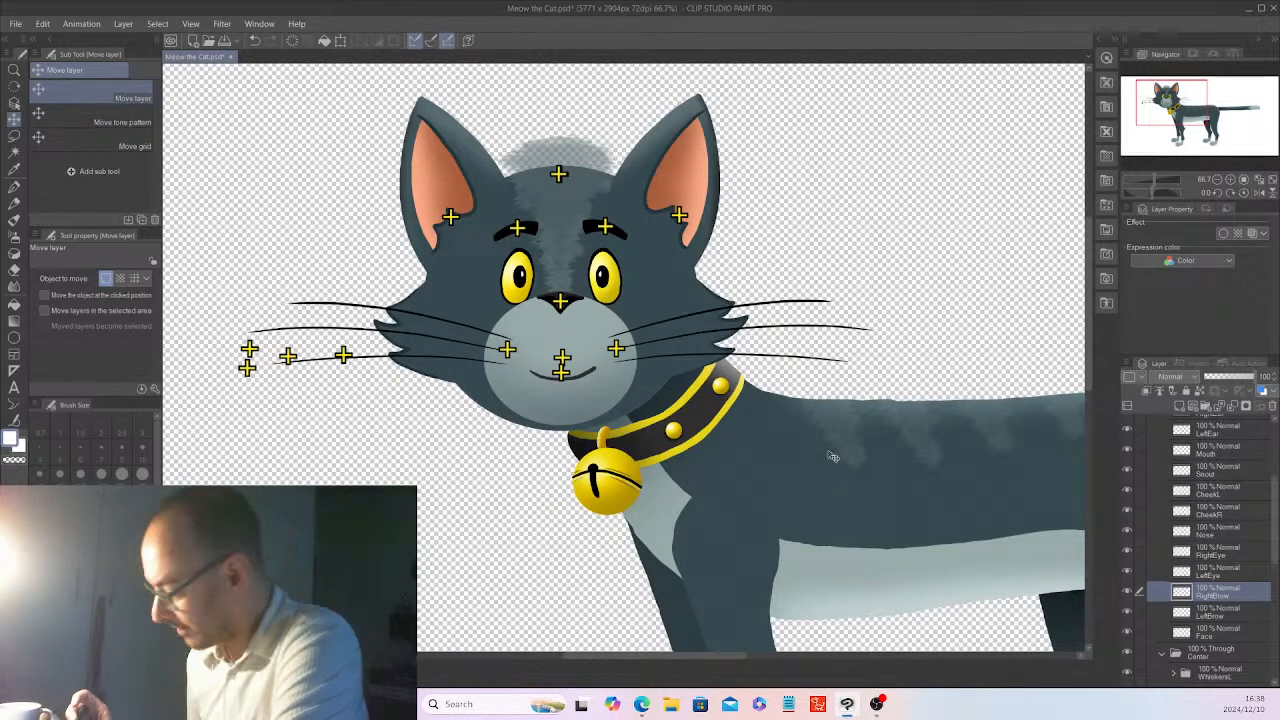
# - Move the LeftEye and RightEye bone markers onto the pupils of the cat's left and right eyes
pyautogui.scroll(-5, 1276, 537)
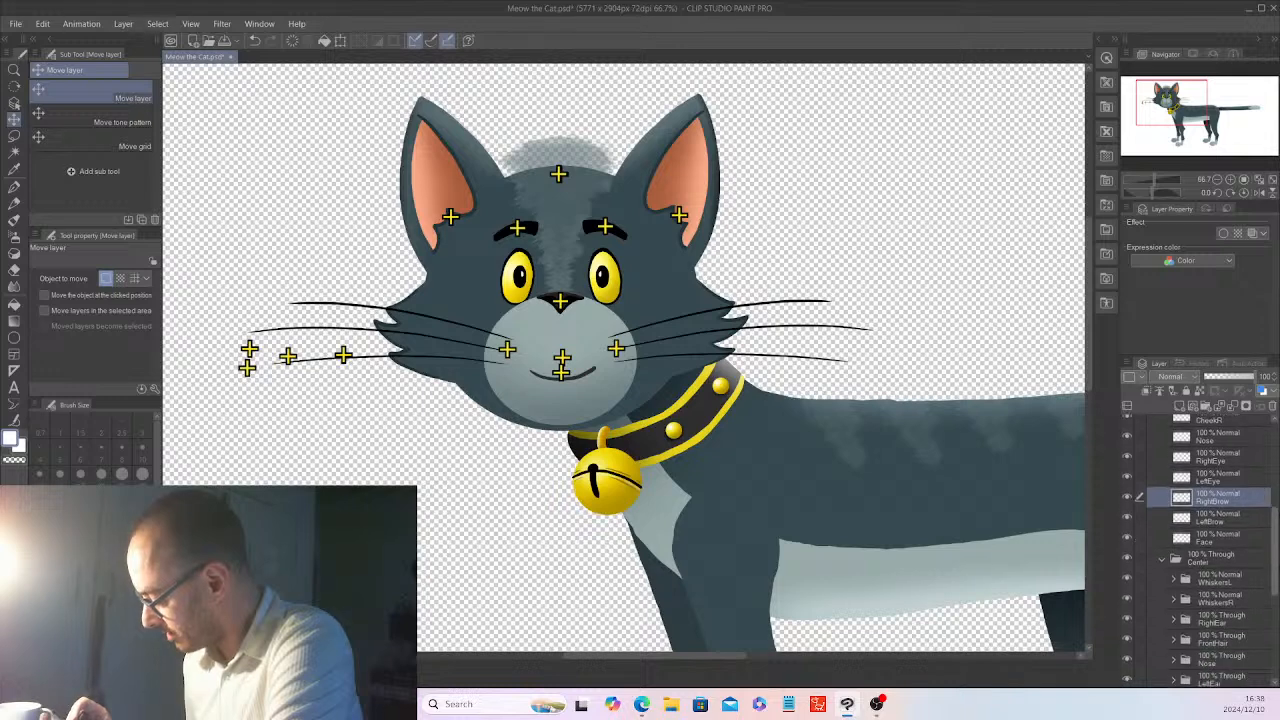
pyautogui.scroll(-1, 1227, 660)
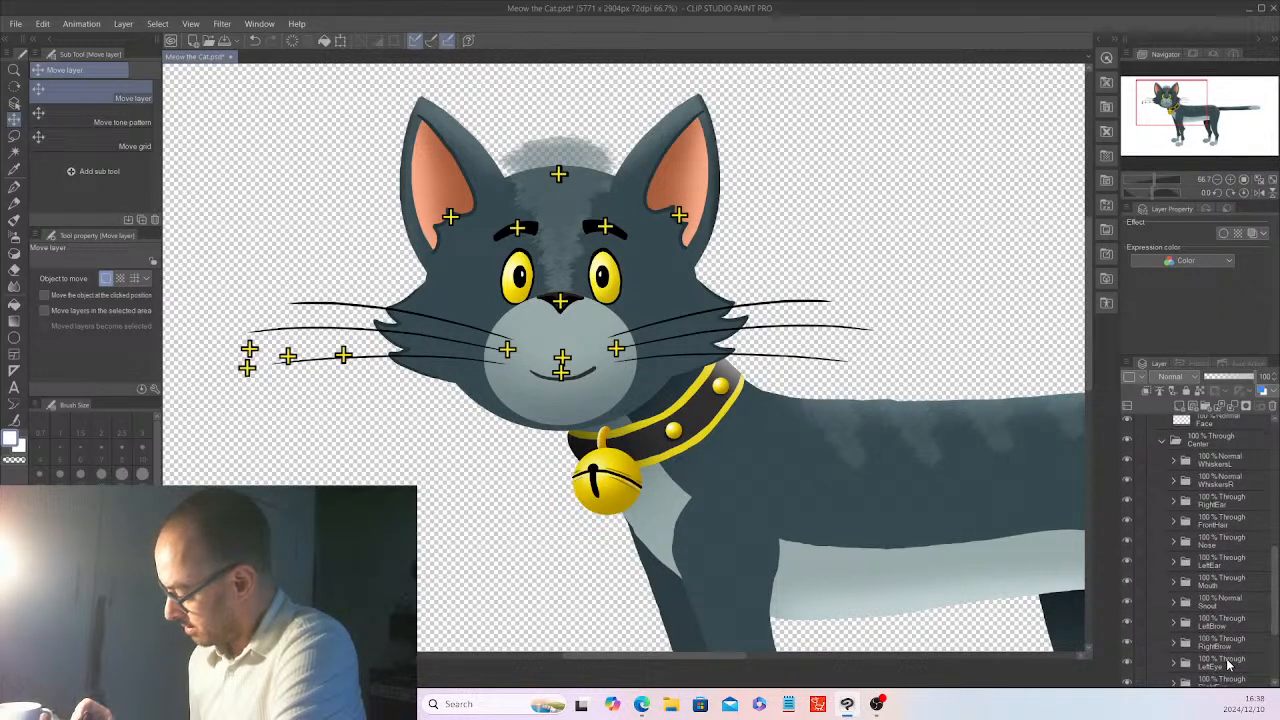
pyautogui.moveTo(1269, 623); pyautogui.dragTo(1273, 558)
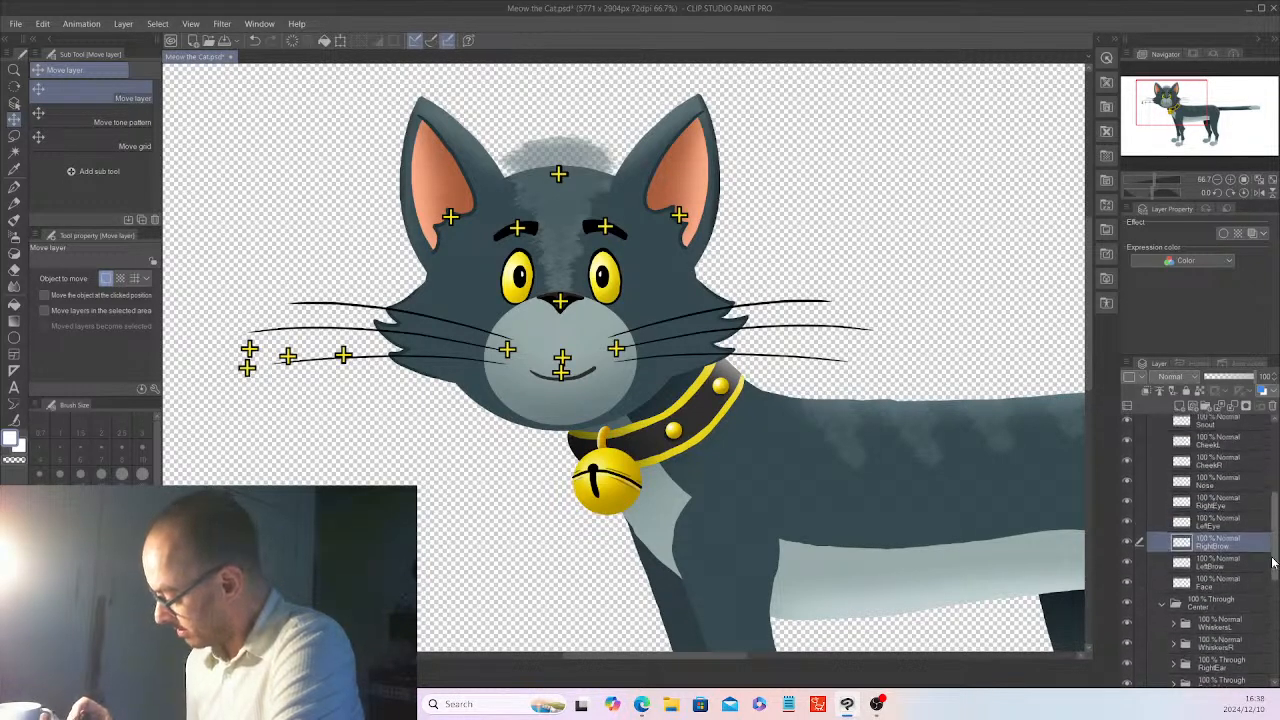
pyautogui.click(1220, 524)
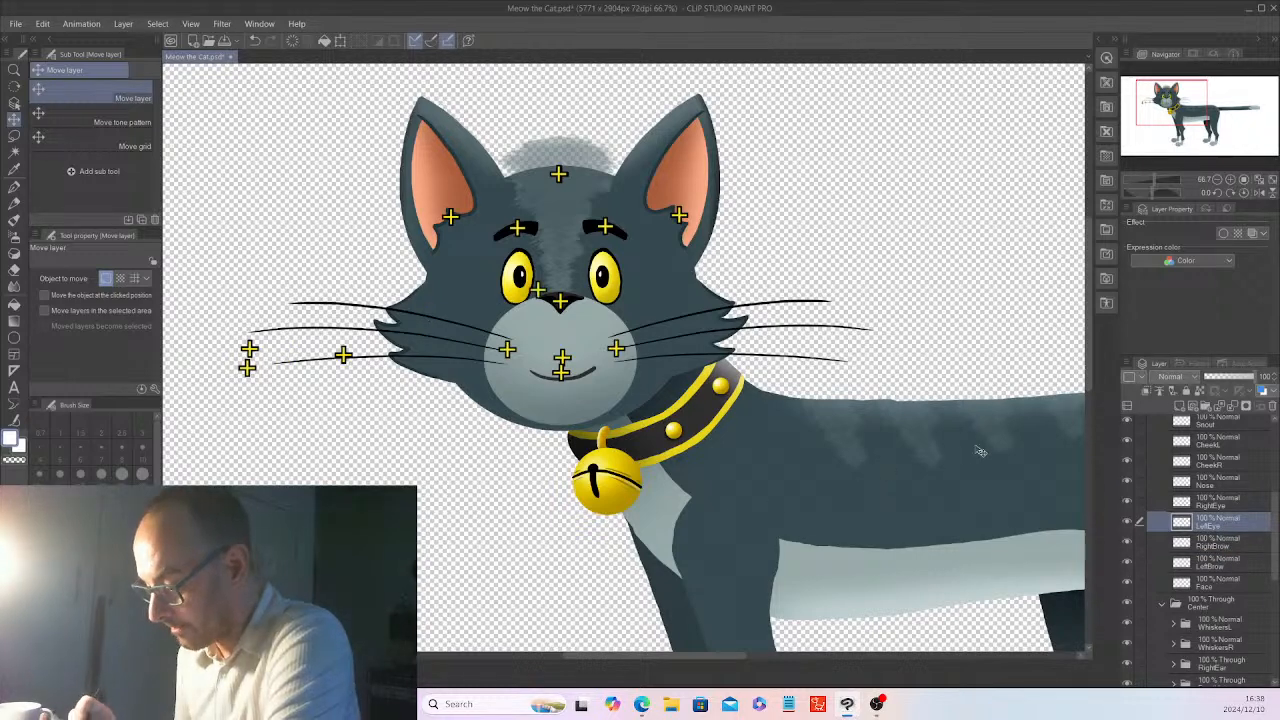
pyautogui.moveTo(859, 480); pyautogui.dragTo(863, 481)
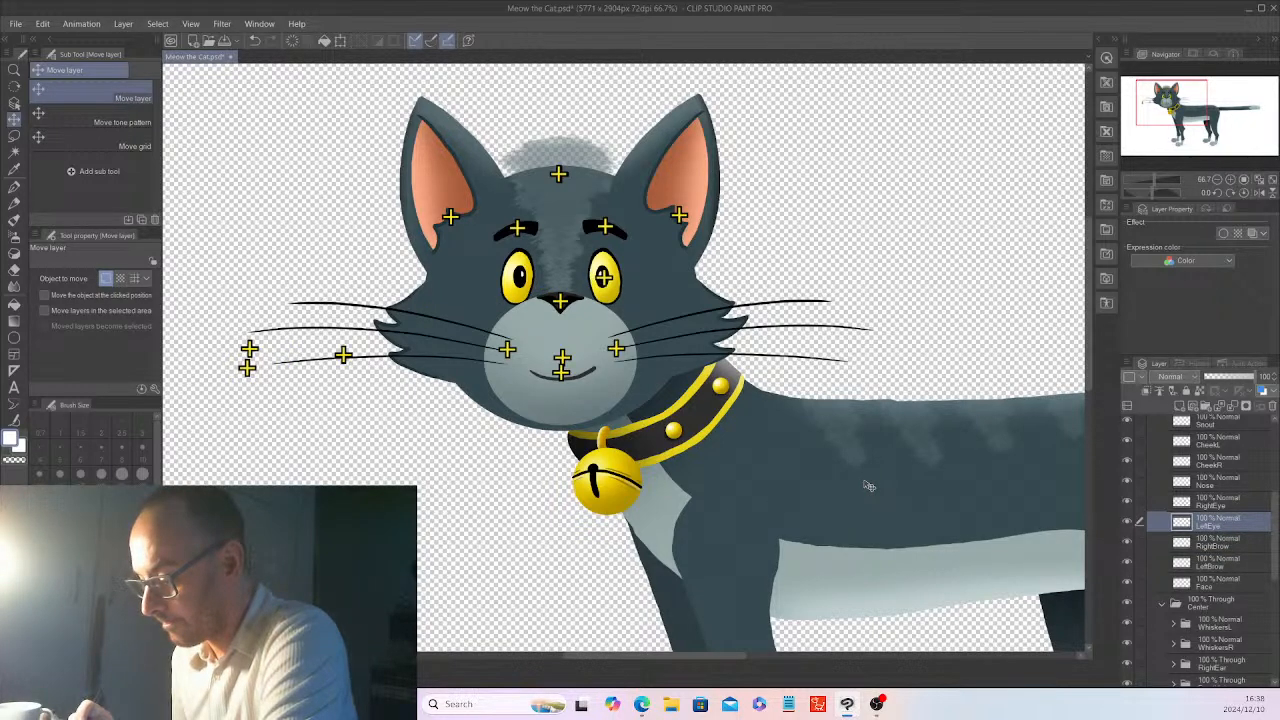
pyautogui.click(1228, 509)
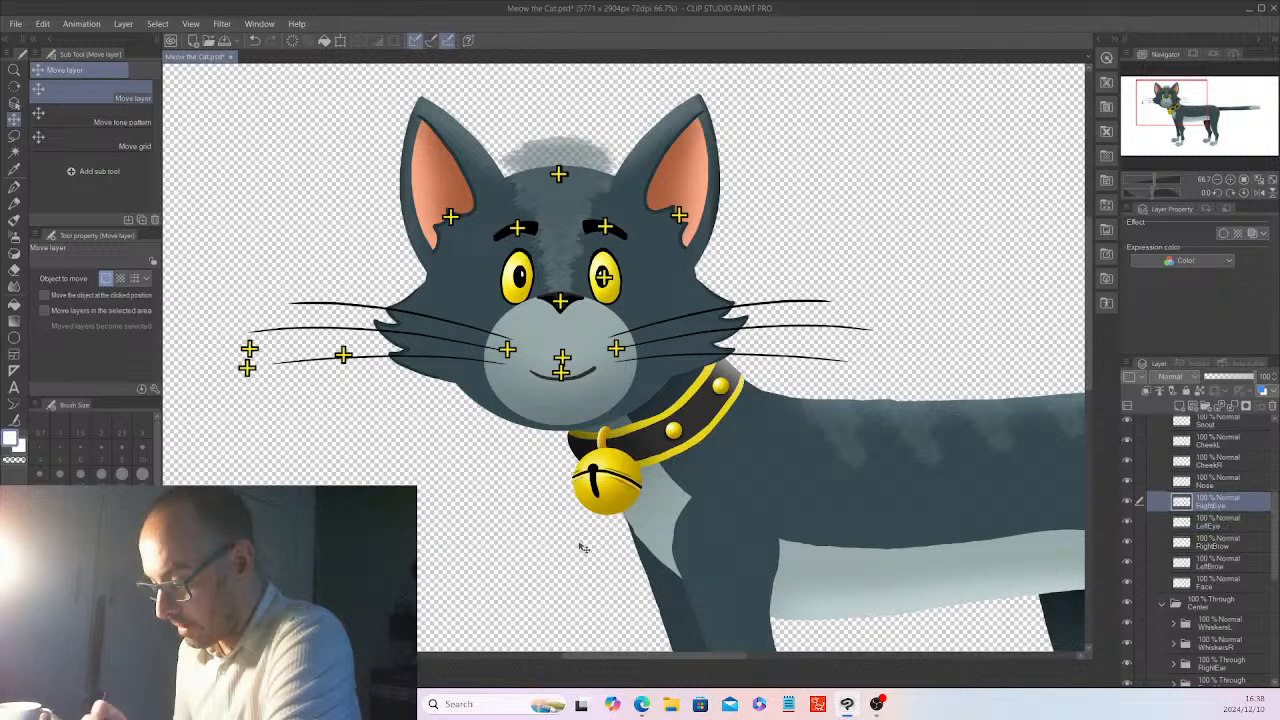
pyautogui.moveTo(583, 547)
pyautogui.mouseDown()
pyautogui.moveTo(760, 478)
pyautogui.moveTo(865, 479)
pyautogui.moveTo(852, 476)
pyautogui.mouseUp()
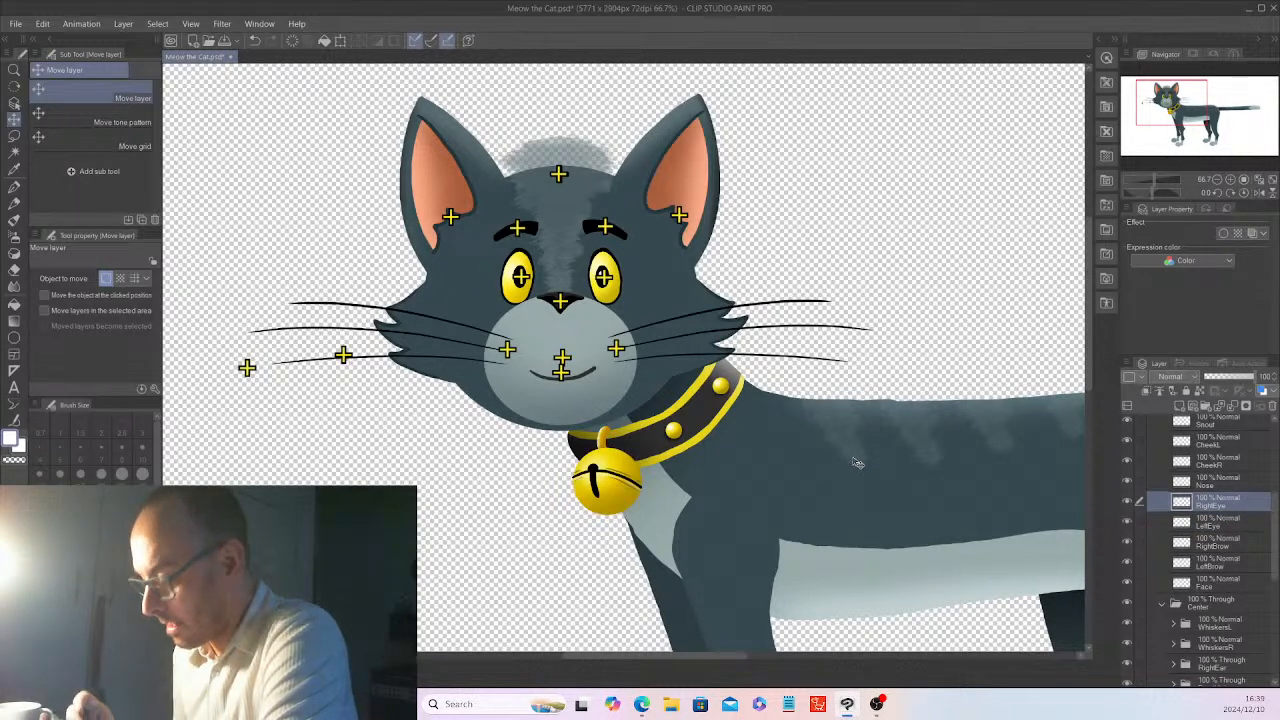
# - Move the CheekL and CheekR bone markers onto the cat's left and right cheeks, among the whiskers
pyautogui.moveTo(1276, 542); pyautogui.dragTo(1276, 497)
pyautogui.click(1229, 518)
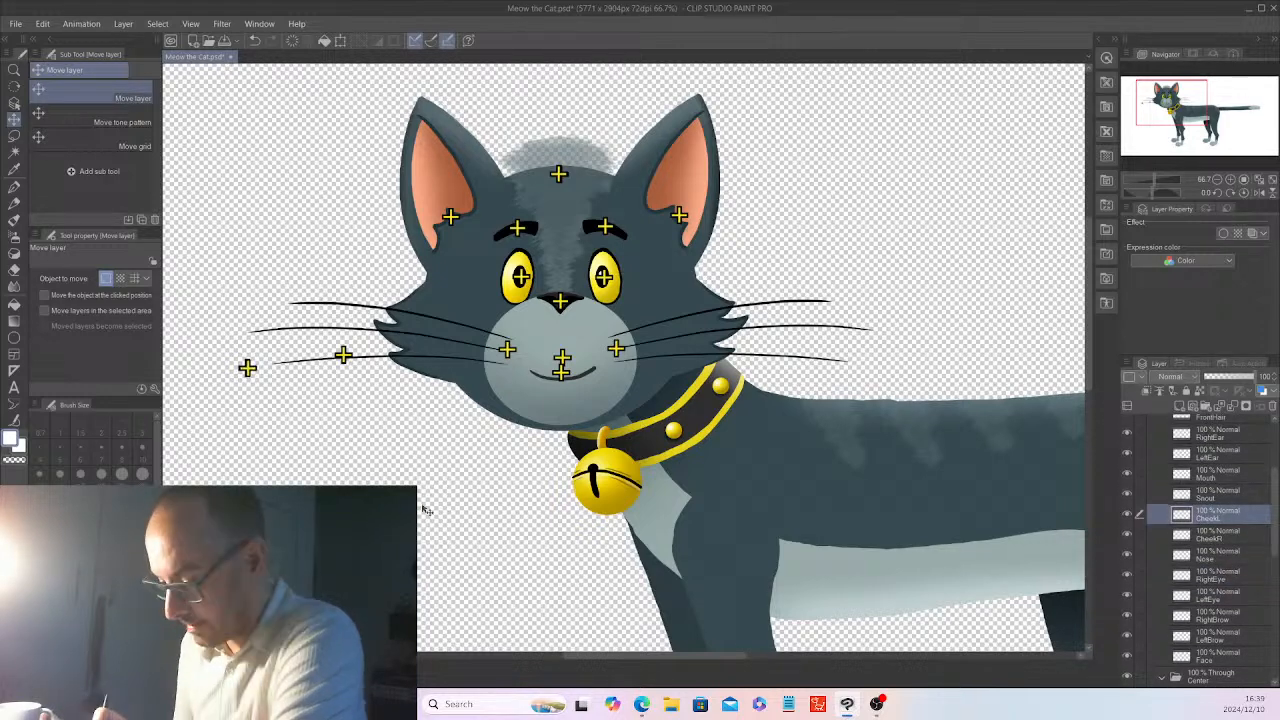
pyautogui.moveTo(891, 467); pyautogui.dragTo(848, 464)
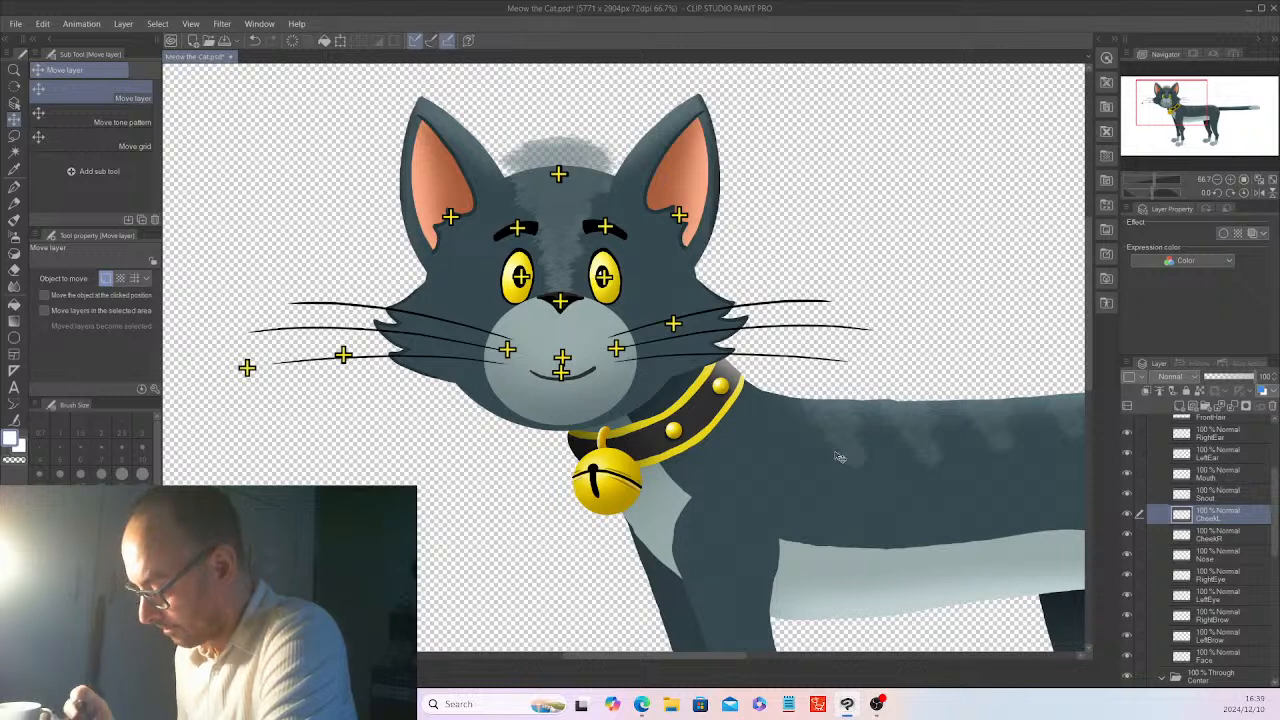
pyautogui.moveTo(572, 560); pyautogui.dragTo(770, 519)
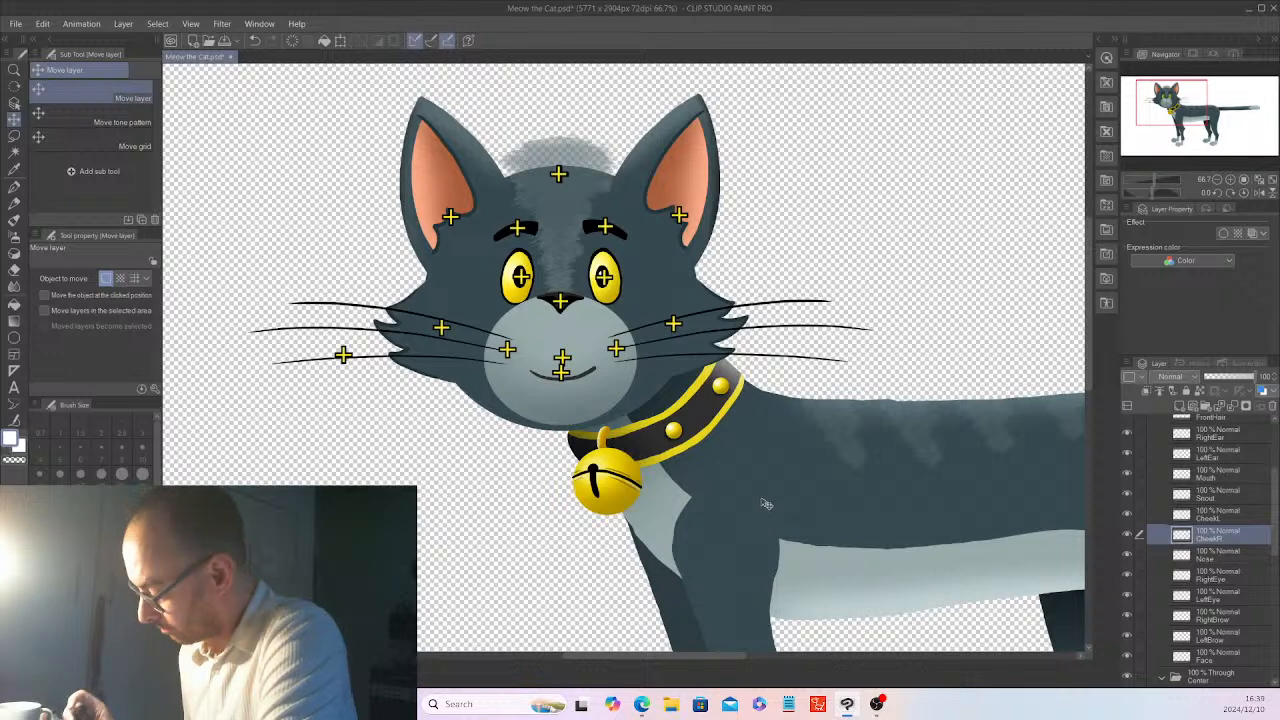
# - Check which part the Hairline folder contains by toggling its visibility, and duplicate the Face bone marker layer
pyautogui.moveTo(1275, 540); pyautogui.dragTo(1275, 628)
pyautogui.scroll(-3, 1236, 641)
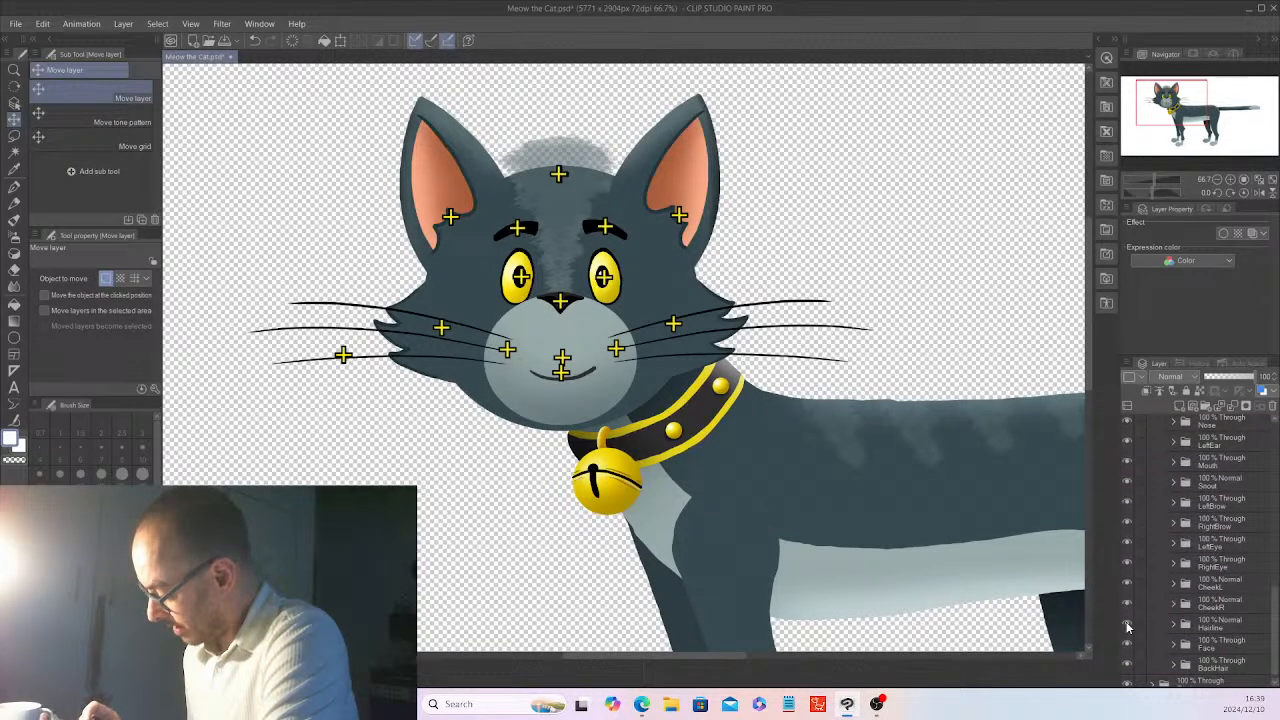
pyautogui.click(1127, 625)
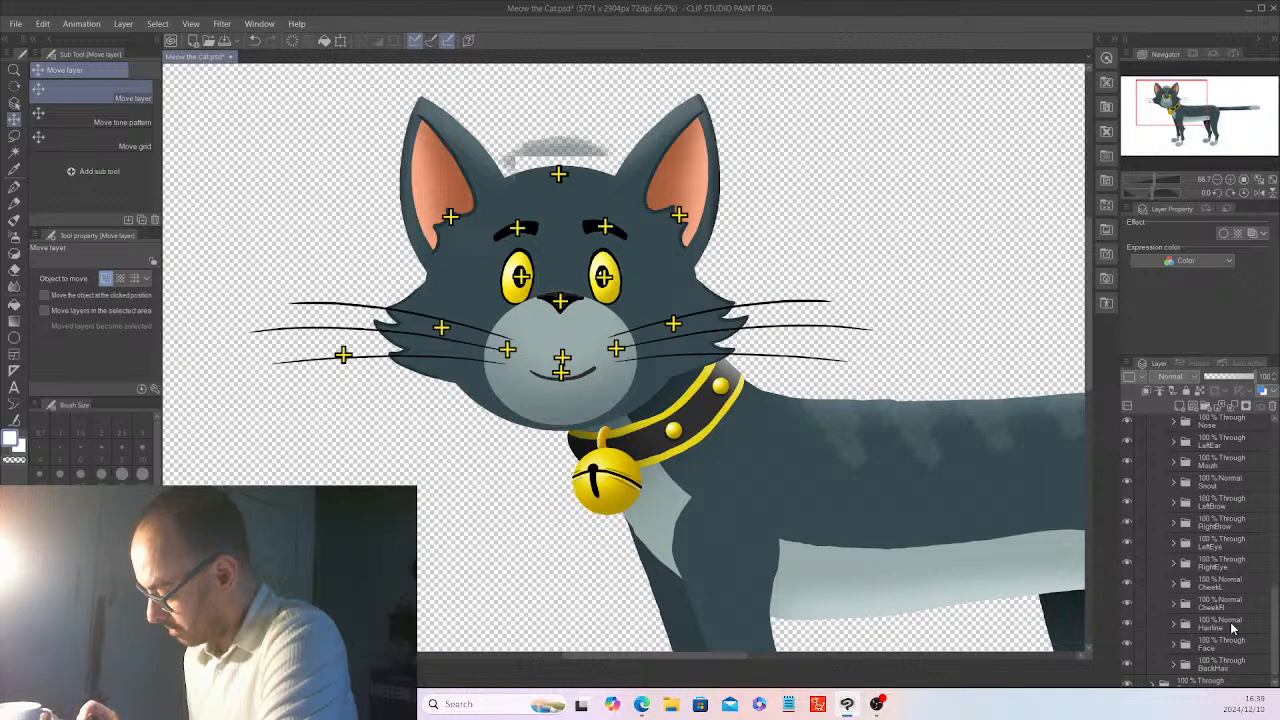
pyautogui.click(1232, 625)
pyautogui.moveTo(1274, 628); pyautogui.dragTo(1274, 520)
pyautogui.click(1221, 617)
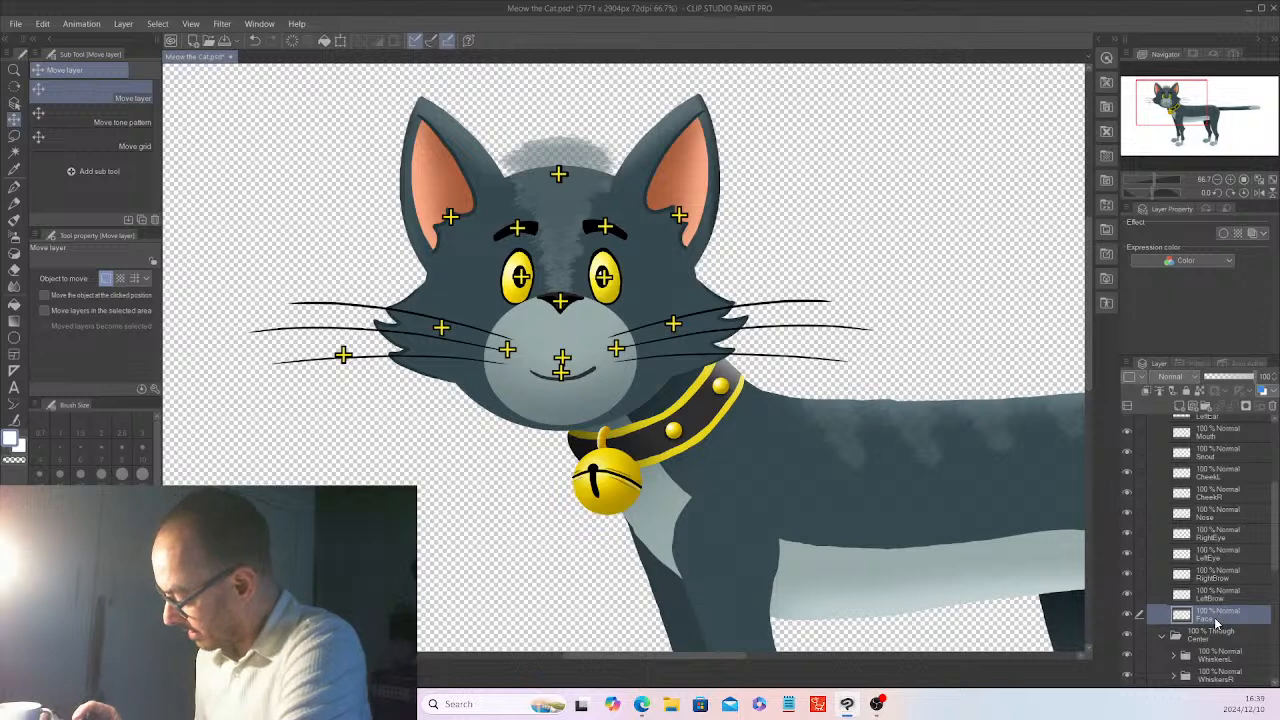
pyautogui.rightClick(1221, 620)
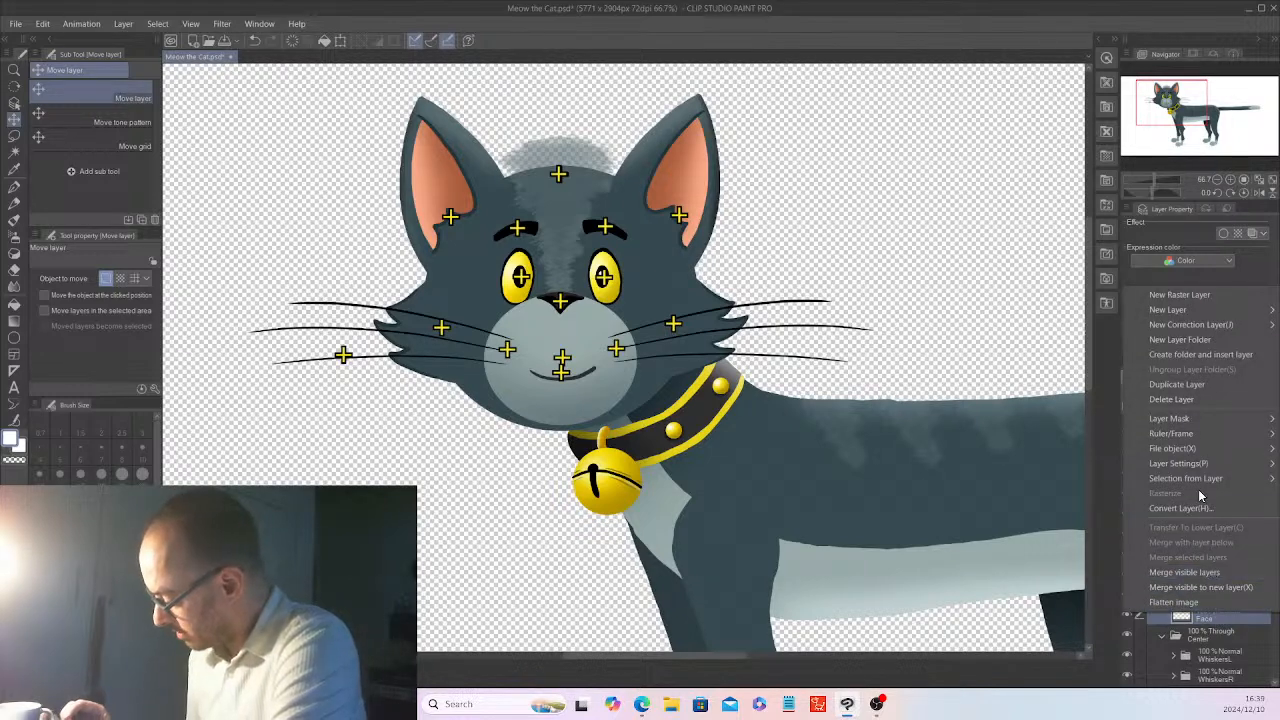
pyautogui.click(1194, 400)
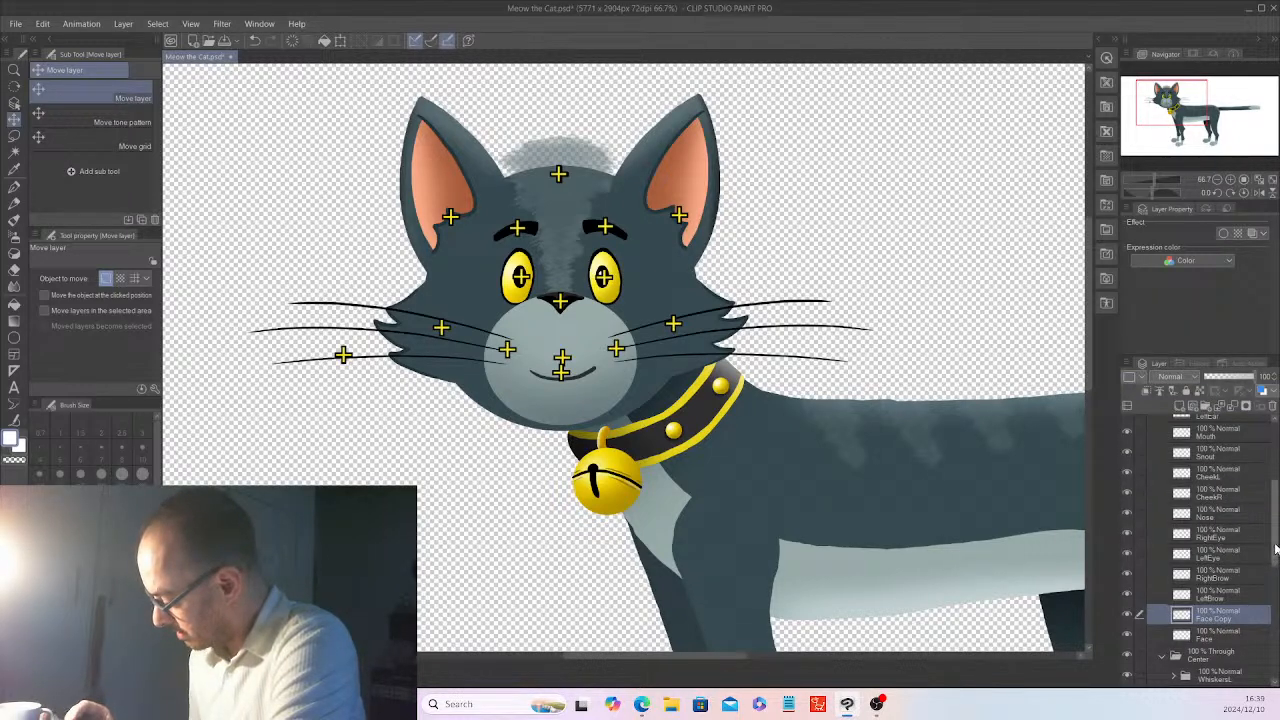
# - Rename the Face Copy marker layer as Hairline and move its marker onto the cat's forehead, midway between and just below the eyebrows
pyautogui.scroll(-1, 1277, 648)
pyautogui.scroll(-3, 1277, 648)
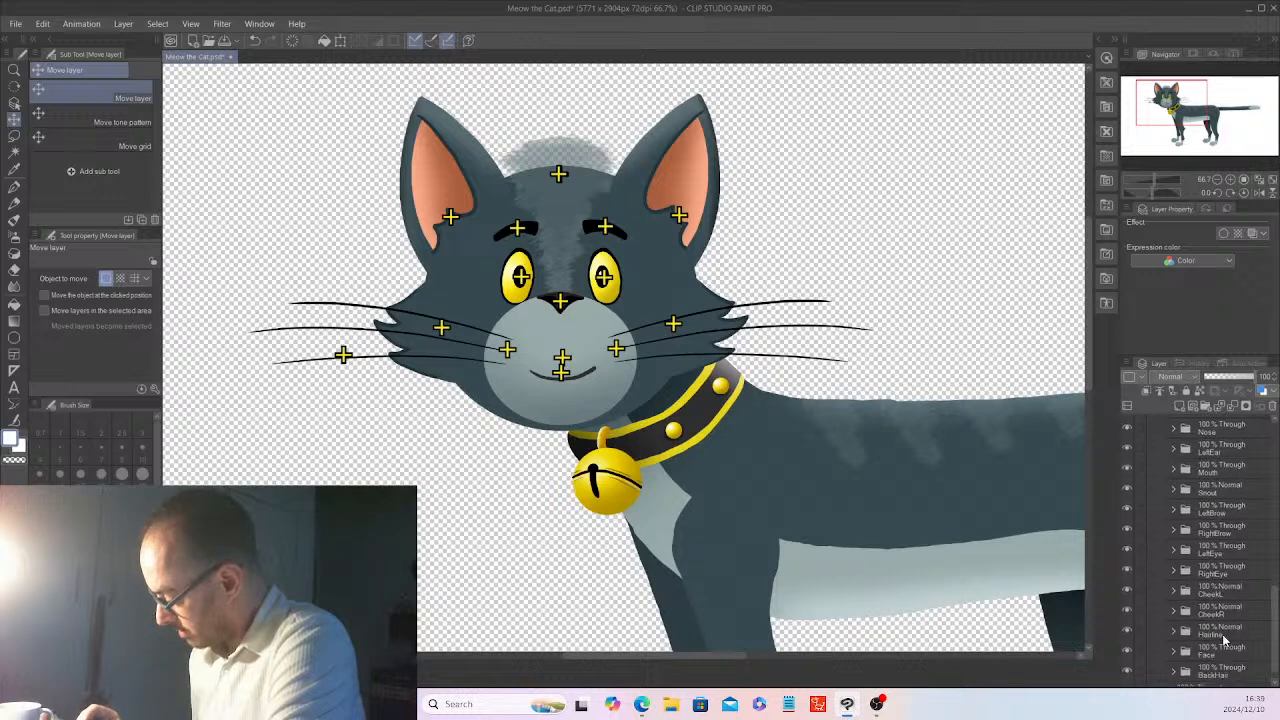
pyautogui.click(1219, 635)
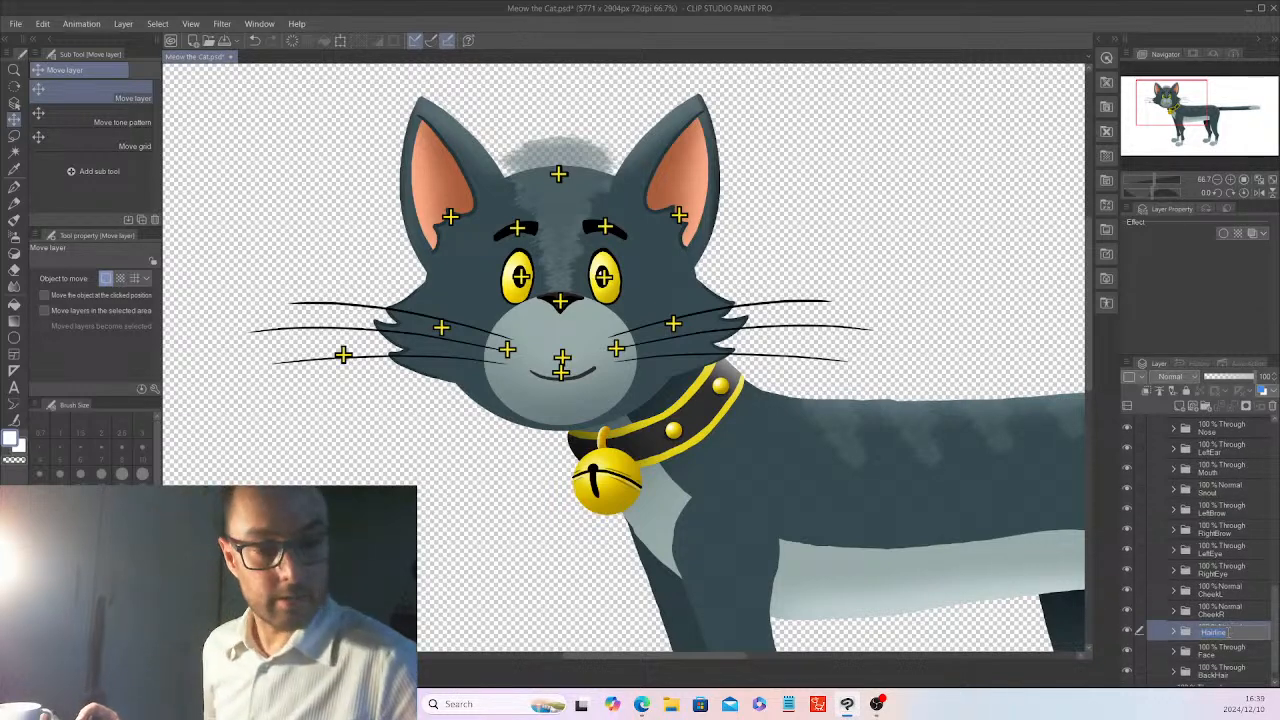
pyautogui.moveTo(1277, 625); pyautogui.dragTo(1277, 540)
pyautogui.doubleClick(1219, 563)
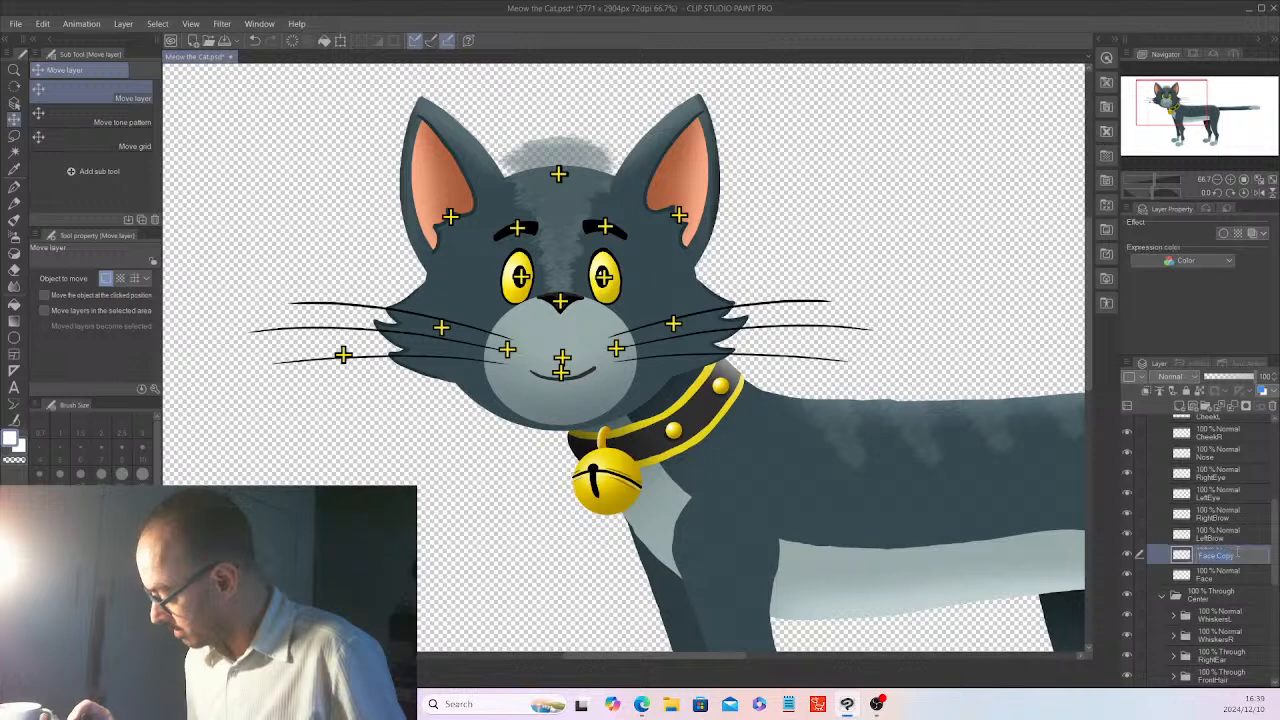
pyautogui.write('Hairline')
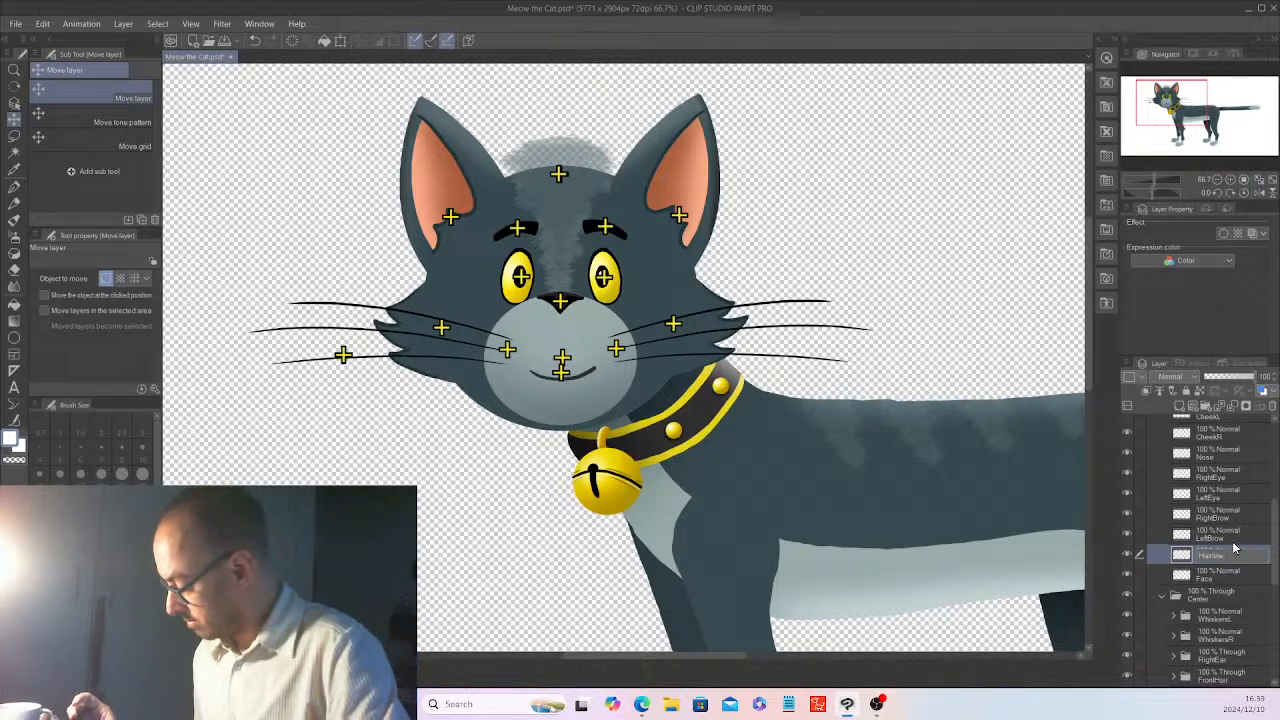
pyautogui.press('Return')
pyautogui.moveTo(671, 510); pyautogui.dragTo(886, 406)
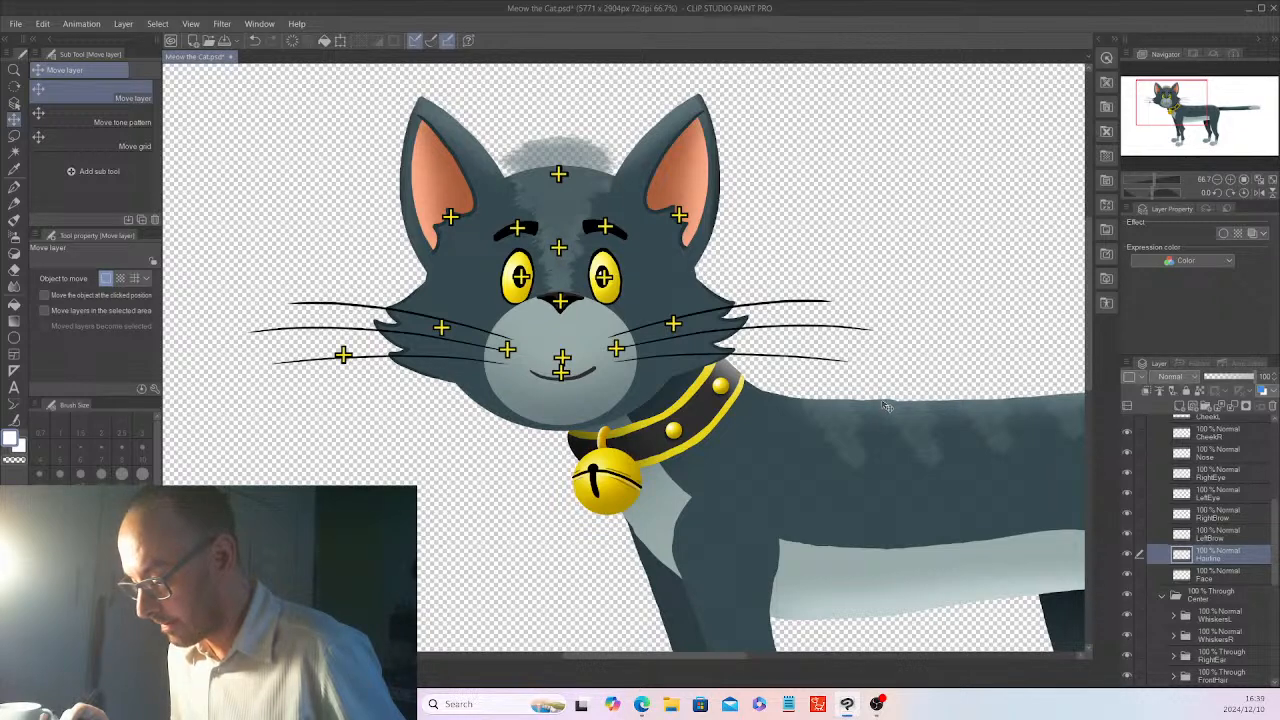
# - Hide the Center folder and move the Face bone marker onto the upper part of the neck, where the head pivots
pyautogui.click(1136, 569)
pyautogui.moveTo(776, 527); pyautogui.dragTo(1042, 495)
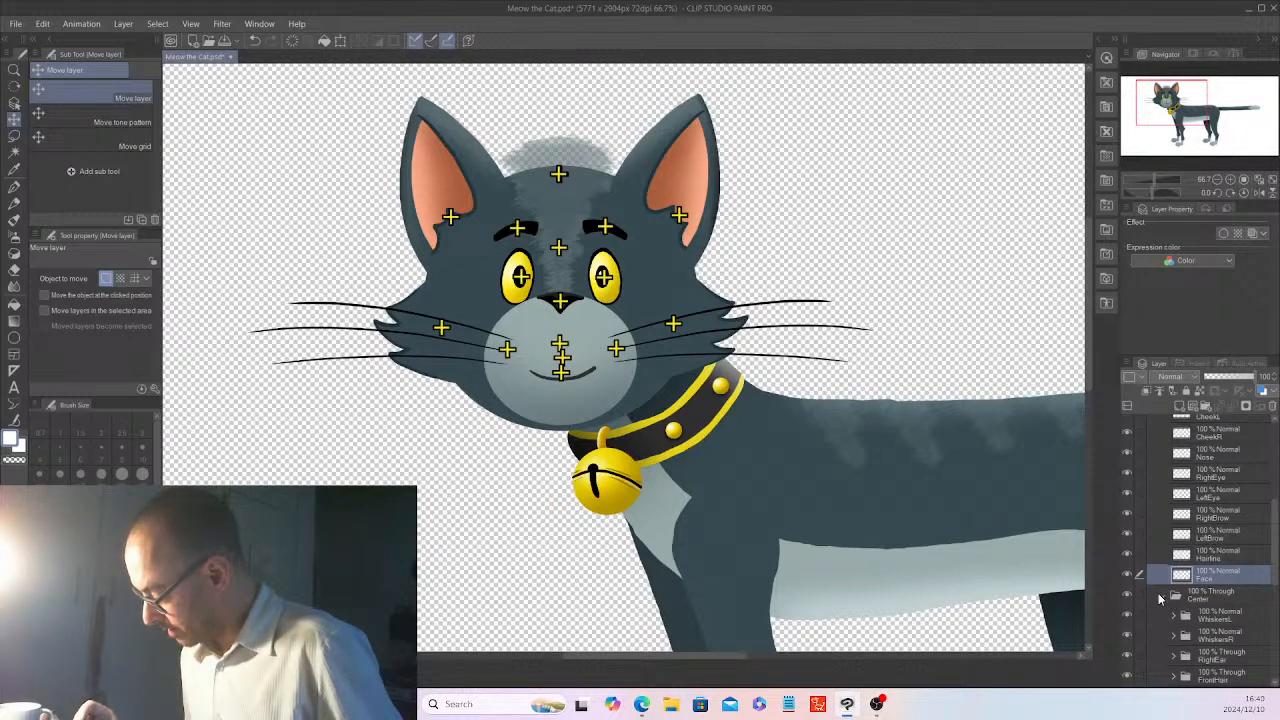
pyautogui.click(1128, 597)
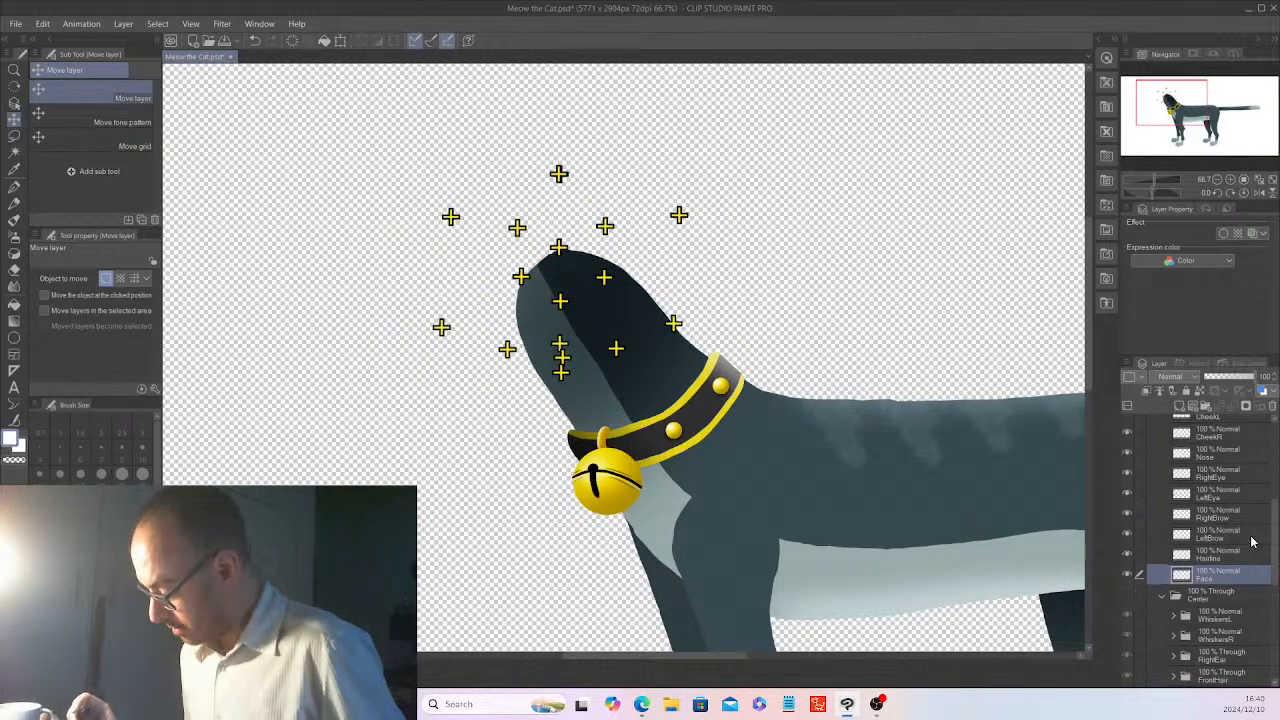
pyautogui.moveTo(883, 499); pyautogui.dragTo(893, 462)
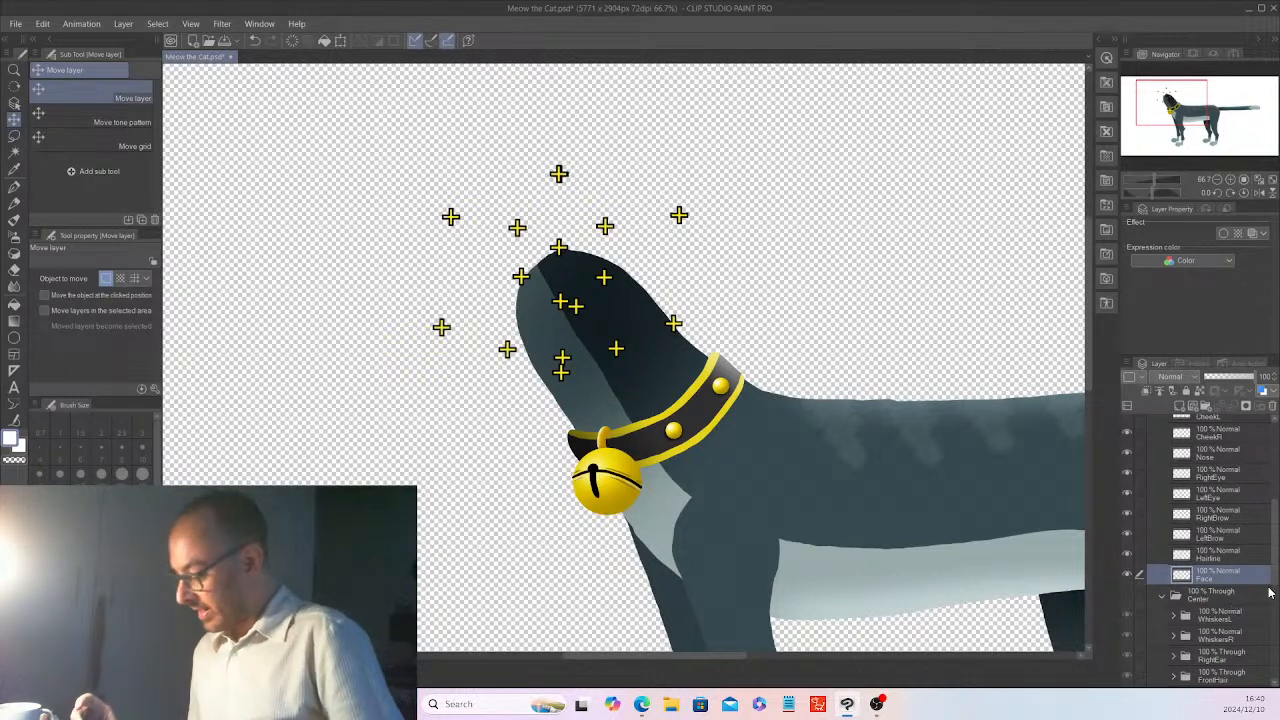
# - Collapse the HeadBone and Center folders, and make the RL_Bone_Quadruped folder visible and expanded
pyautogui.scroll(1, 1276, 537)
pyautogui.scroll(6, 1276, 537)
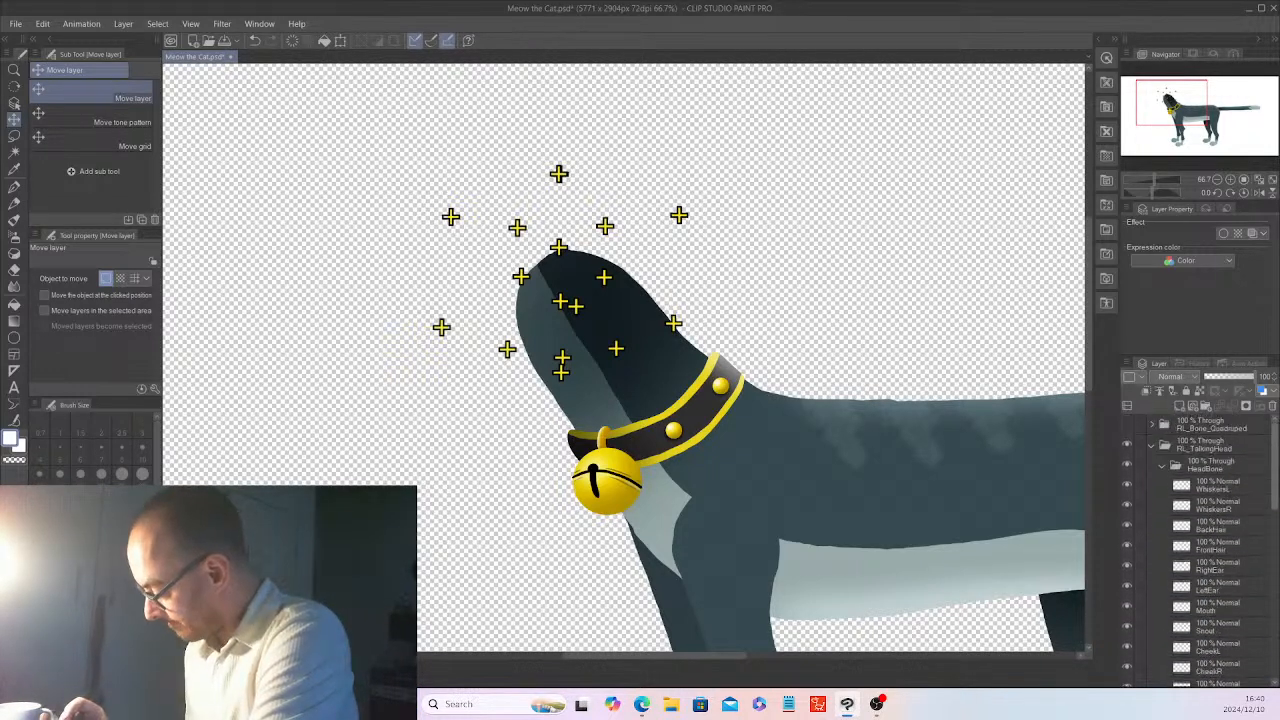
pyautogui.click(1180, 458)
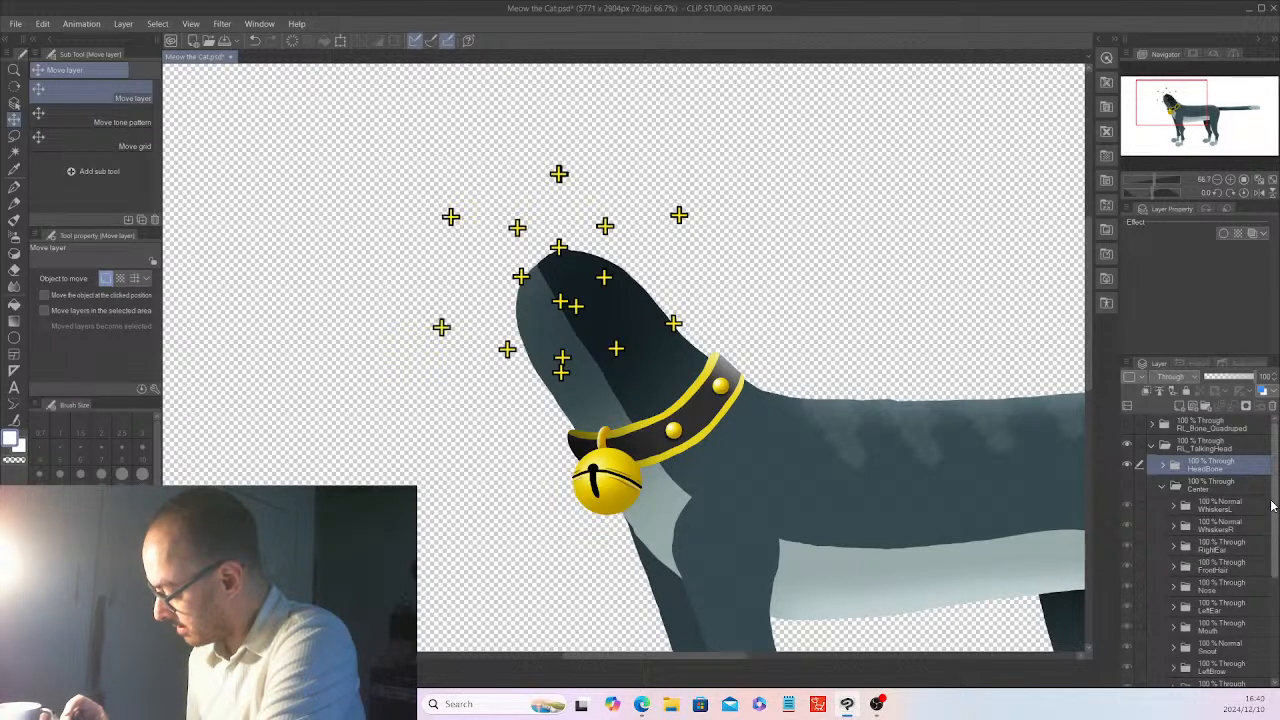
pyautogui.click(1128, 426)
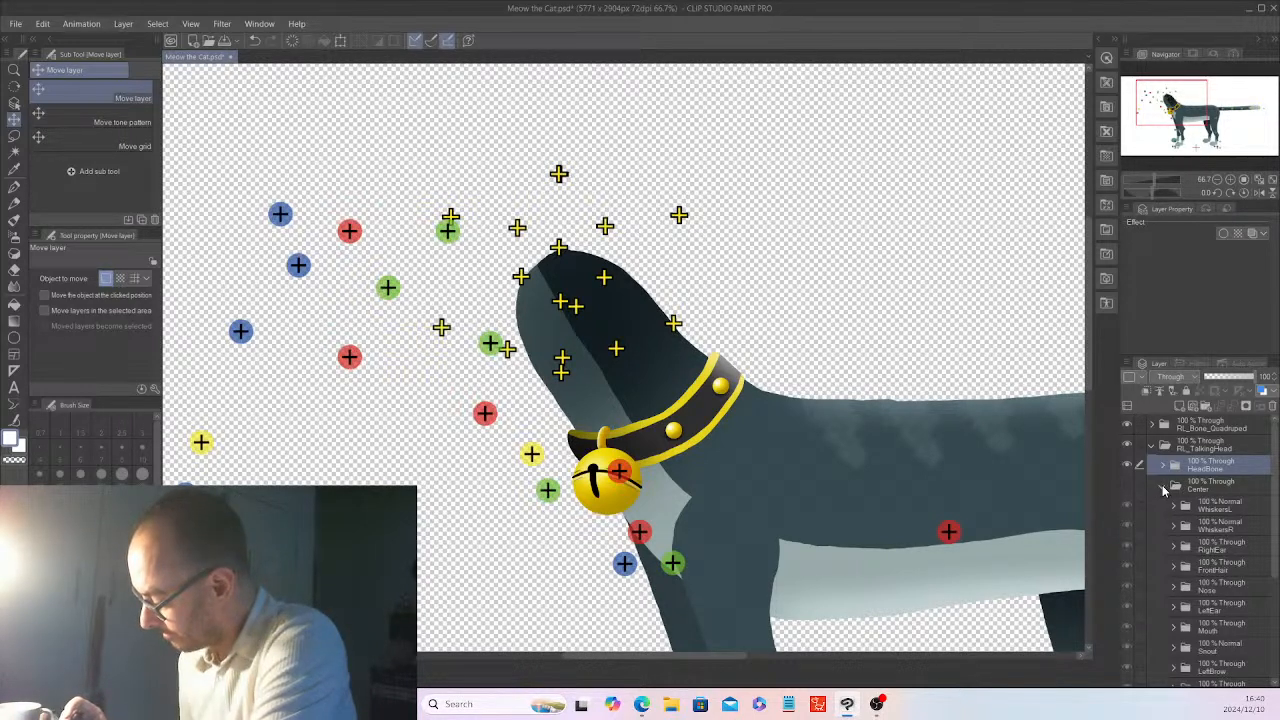
pyautogui.click(1164, 487)
pyautogui.click(1156, 425)
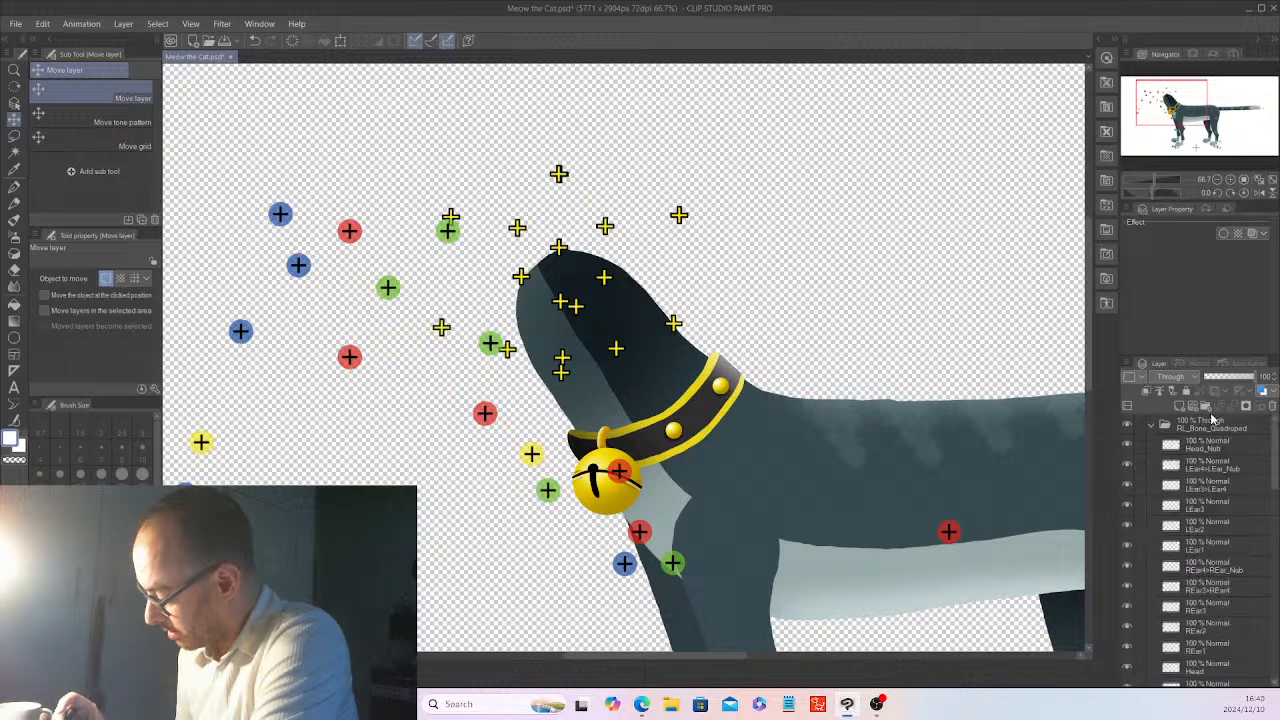
# - Show the Center folder again and move the Head_Nub bone marker onto the top of the cat's head
pyautogui.click(1230, 448)
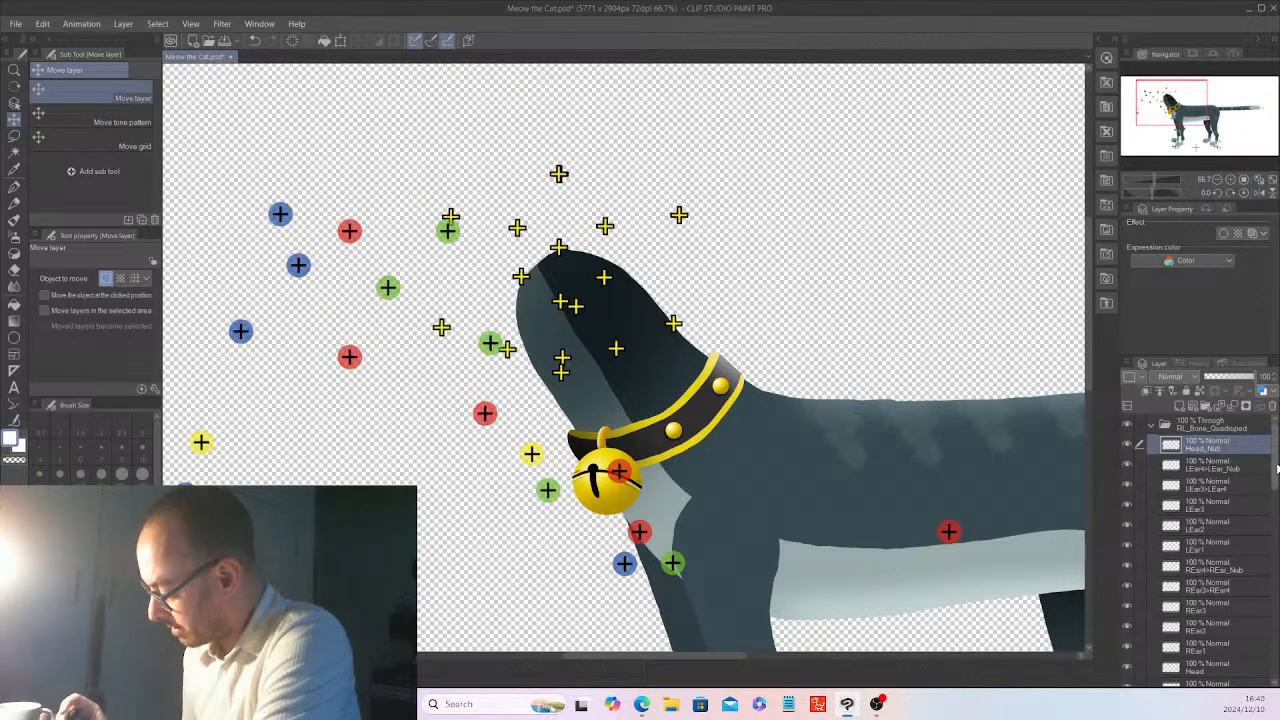
pyautogui.scroll(-5, 1220, 500)
pyautogui.scroll(-5, 1240, 645)
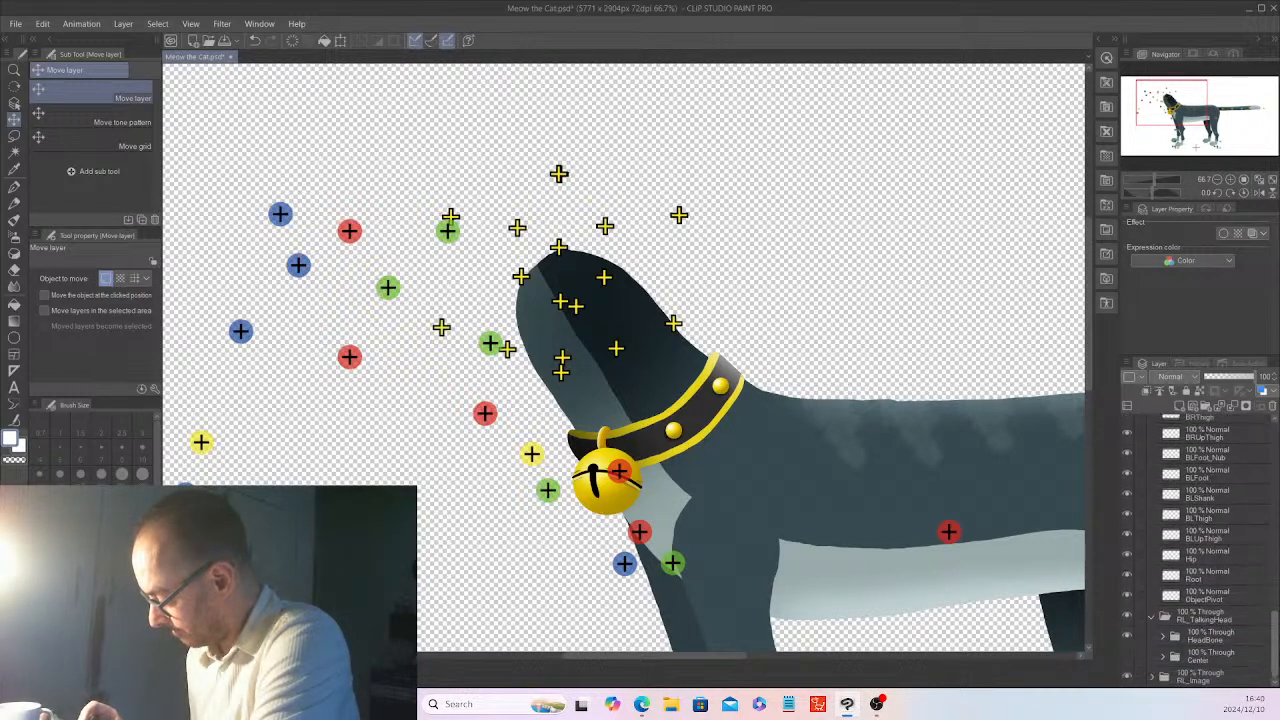
pyautogui.click(1128, 658)
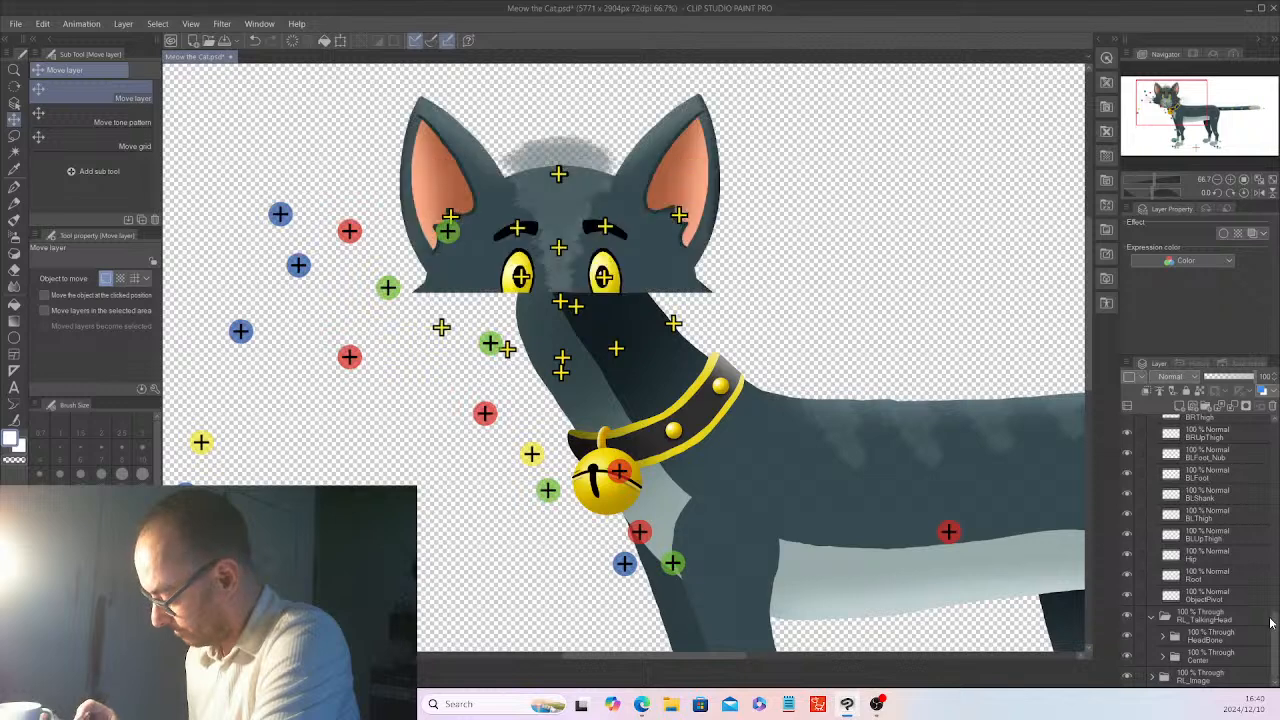
pyautogui.scroll(10, 1200, 550)
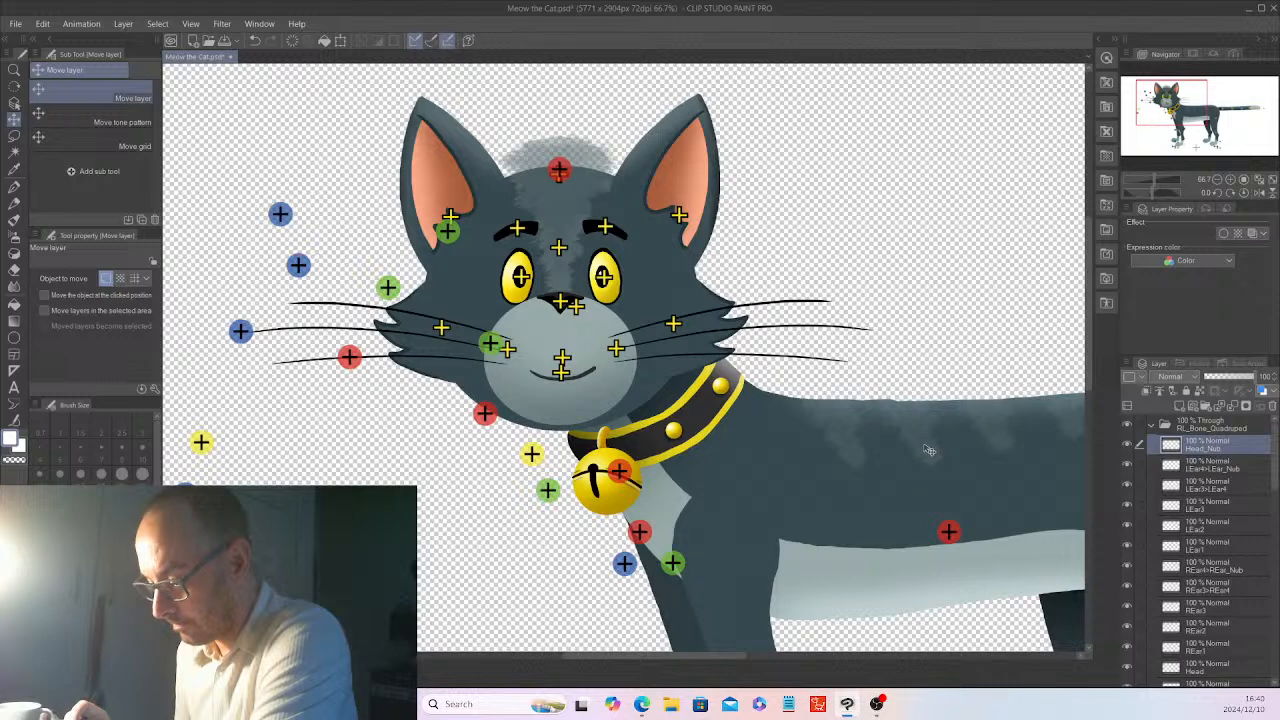
# - Move the LEar4>LEar_Nub bone marker onto the tip of the cat's left ear and the LEar1 marker onto that ear's base
pyautogui.click(1240, 470)
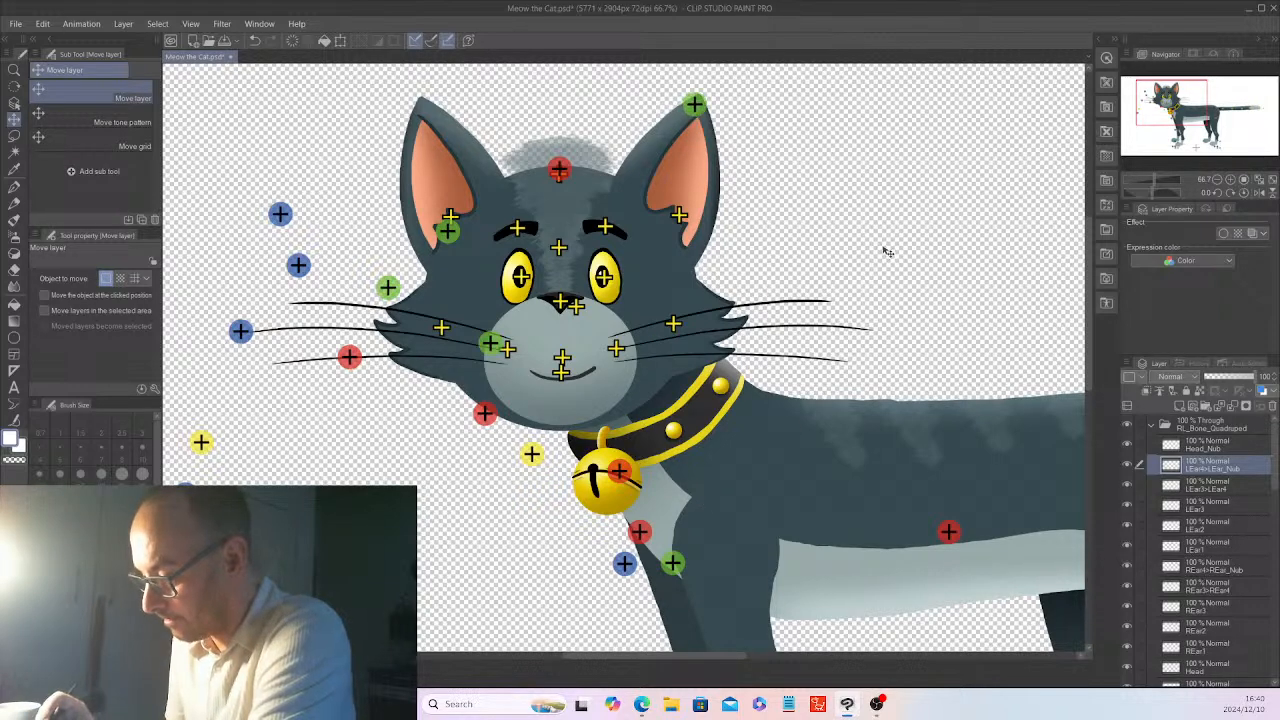
pyautogui.click(1238, 484)
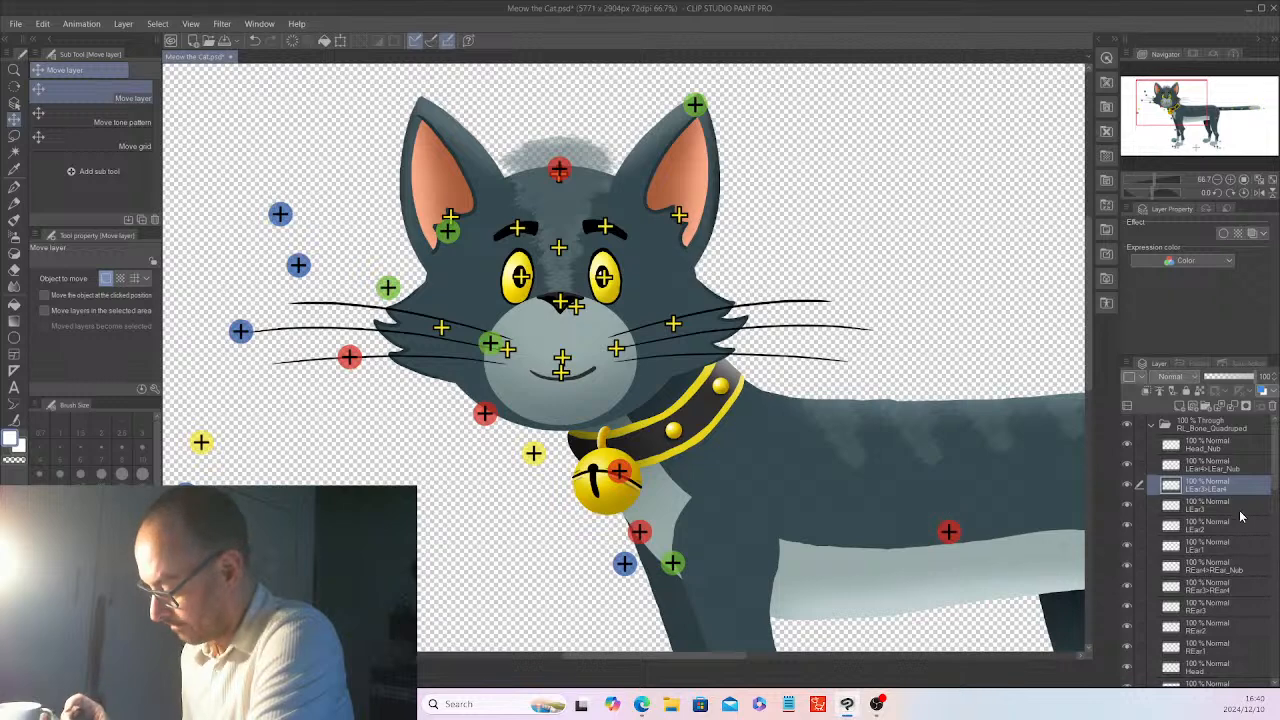
pyautogui.hotkey('alt', '[')
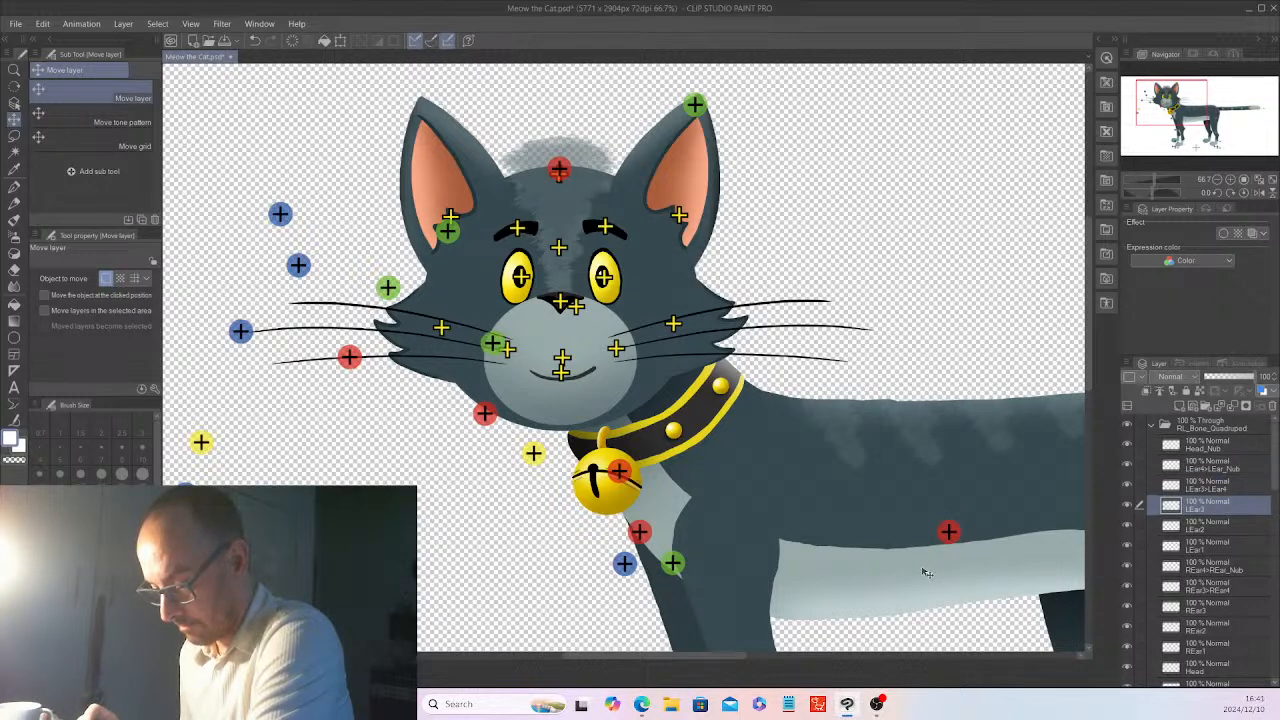
pyautogui.hotkey('alt', '[')
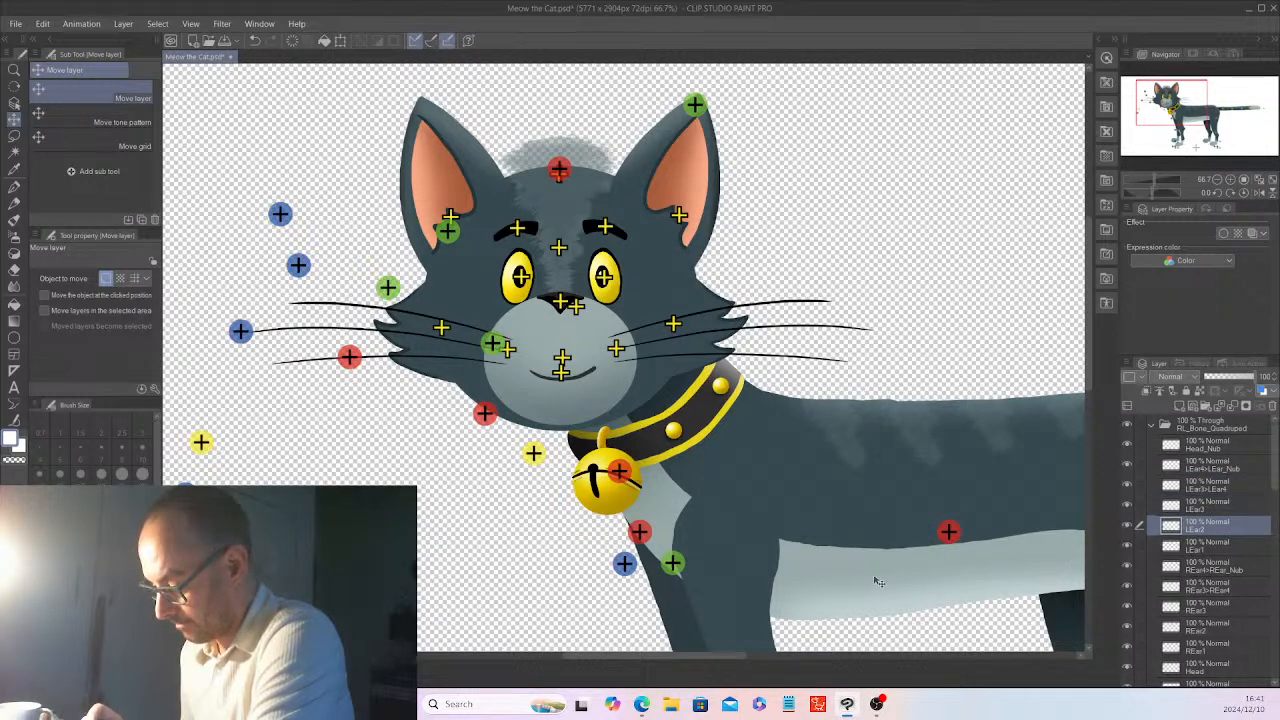
pyautogui.click(1208, 546)
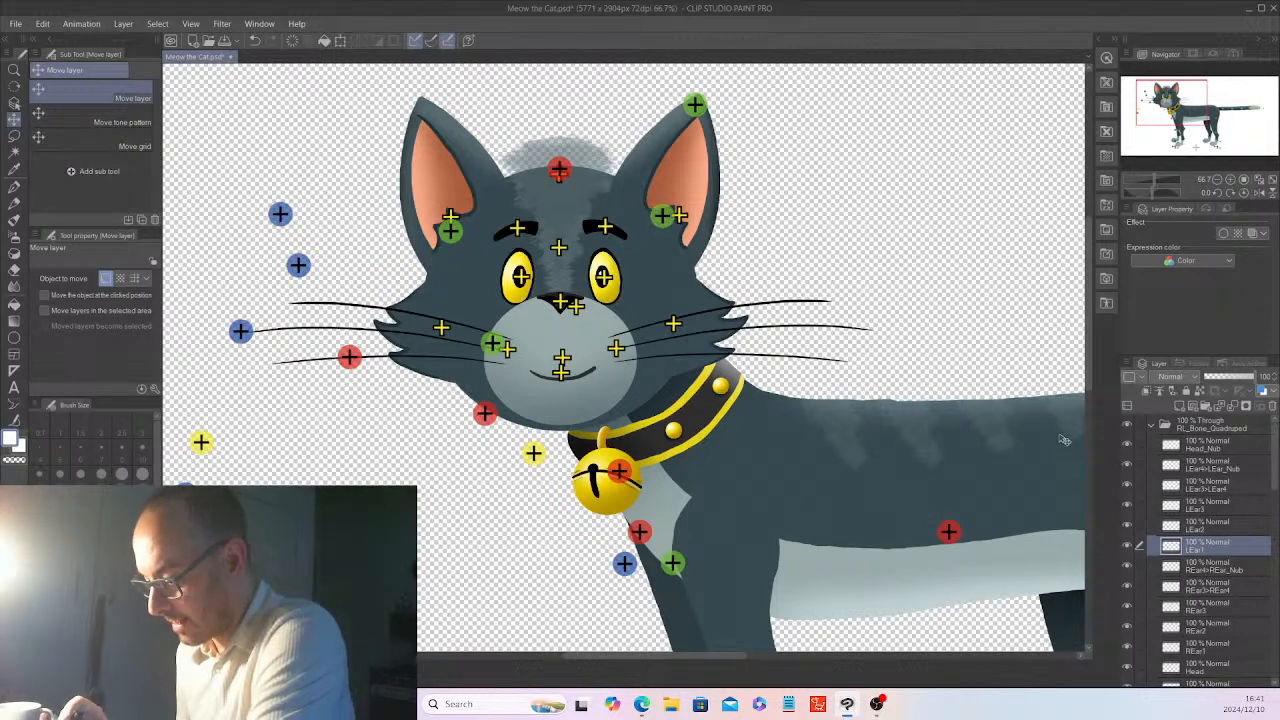
pyautogui.moveTo(1064, 440); pyautogui.dragTo(1076, 440)
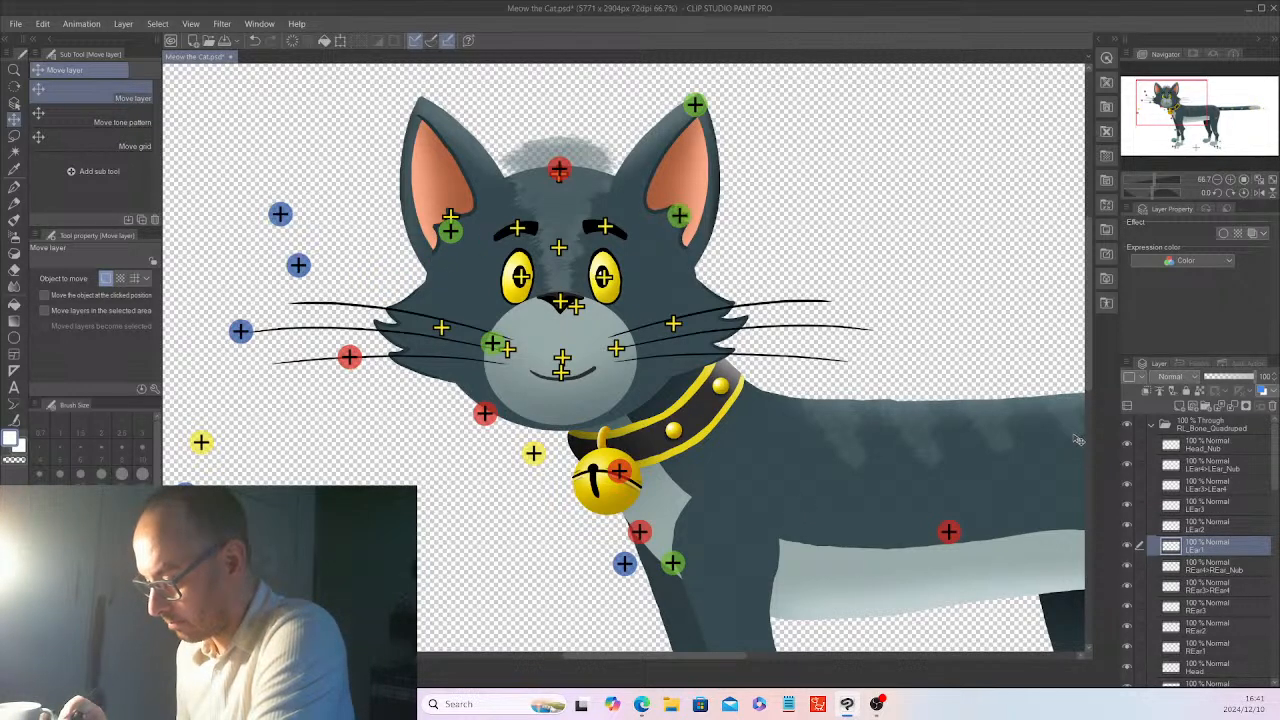
# - Space the LEar2 and LEar3 markers up the inside of the left ear, and place the LEar3>LEar4 marker over the LEar1 marker
pyautogui.click(1208, 528)
pyautogui.moveTo(778, 523)
pyautogui.mouseDown()
pyautogui.moveTo(783, 505)
pyautogui.moveTo(933, 428)
pyautogui.moveTo(1006, 478)
pyautogui.mouseUp()
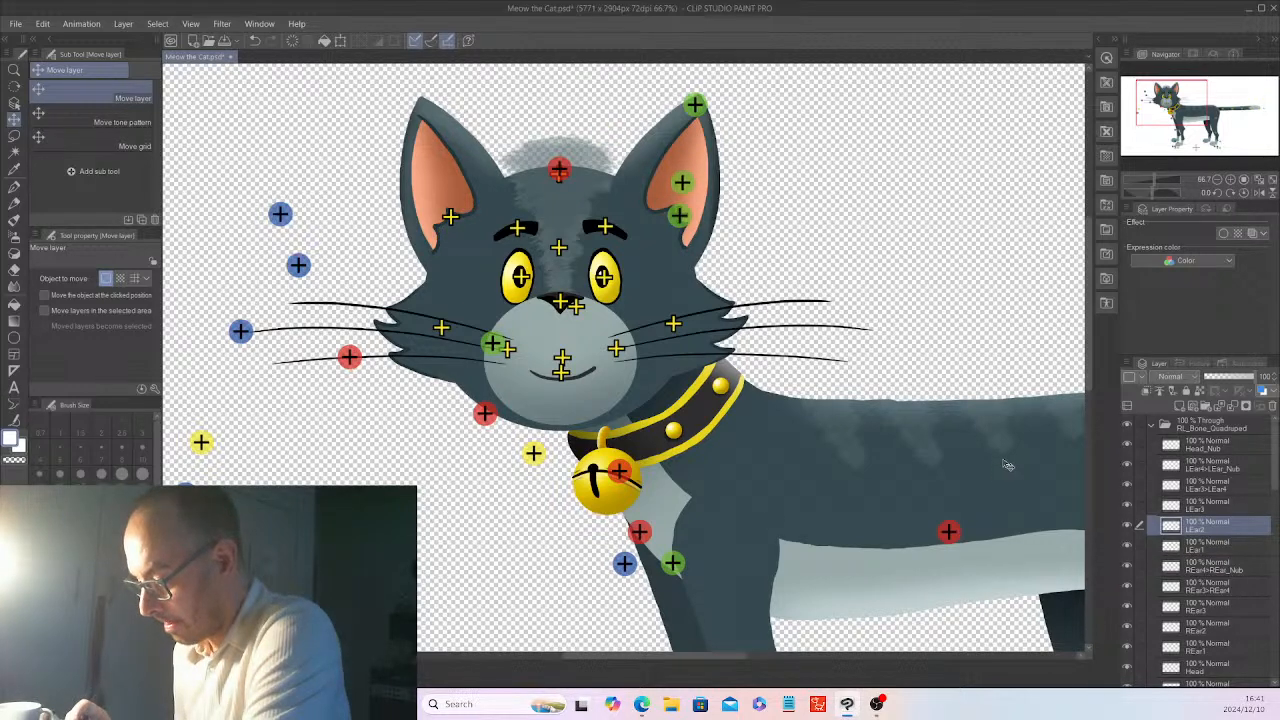
pyautogui.click(1222, 507)
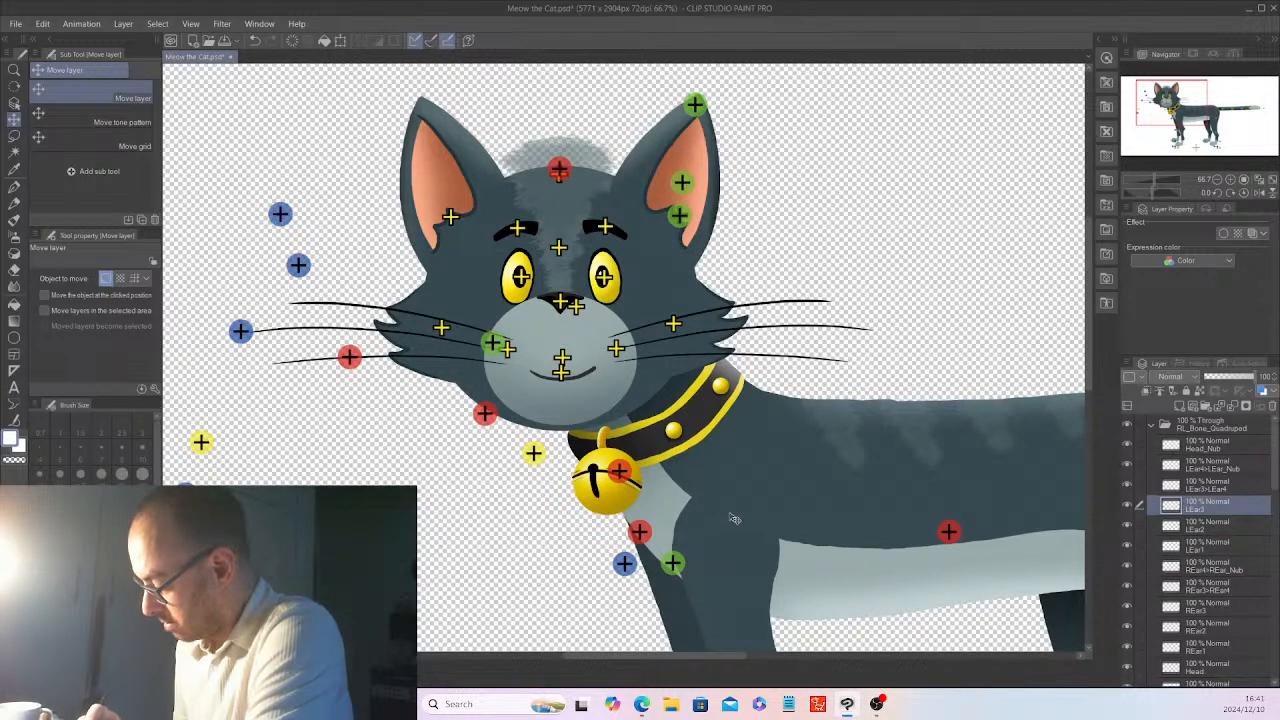
pyautogui.moveTo(734, 519); pyautogui.dragTo(930, 327)
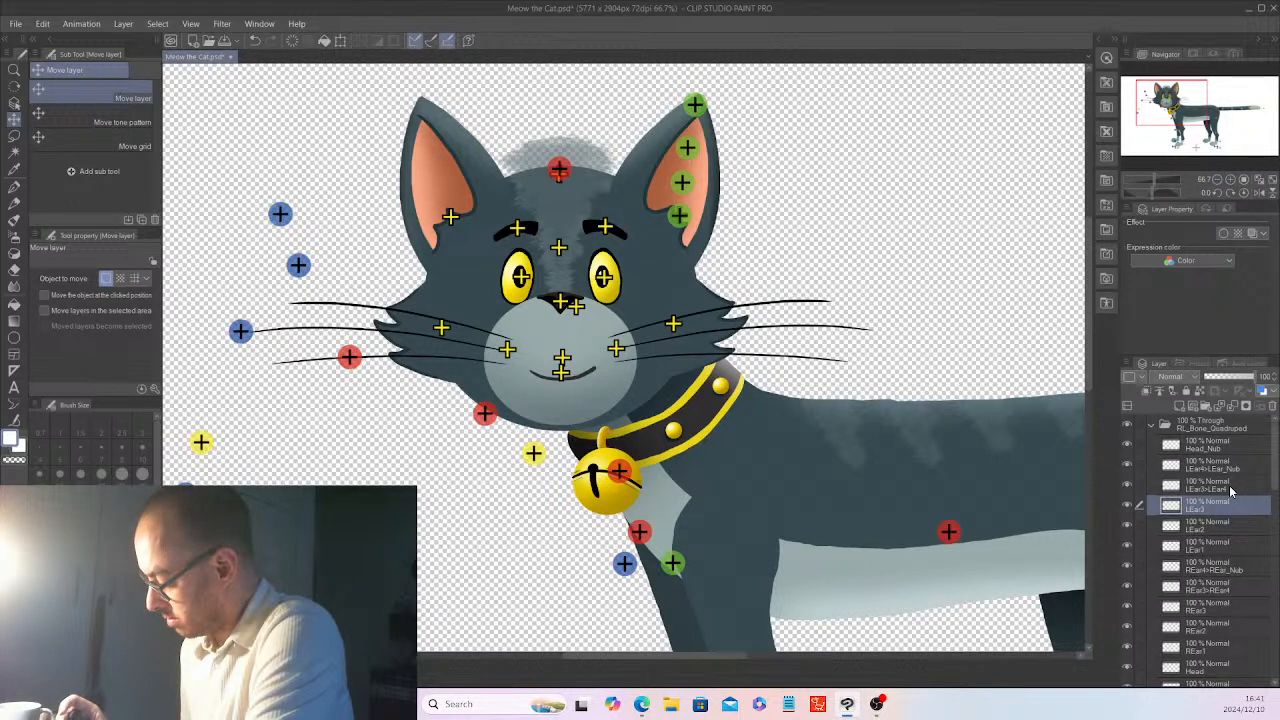
pyautogui.click(1232, 487)
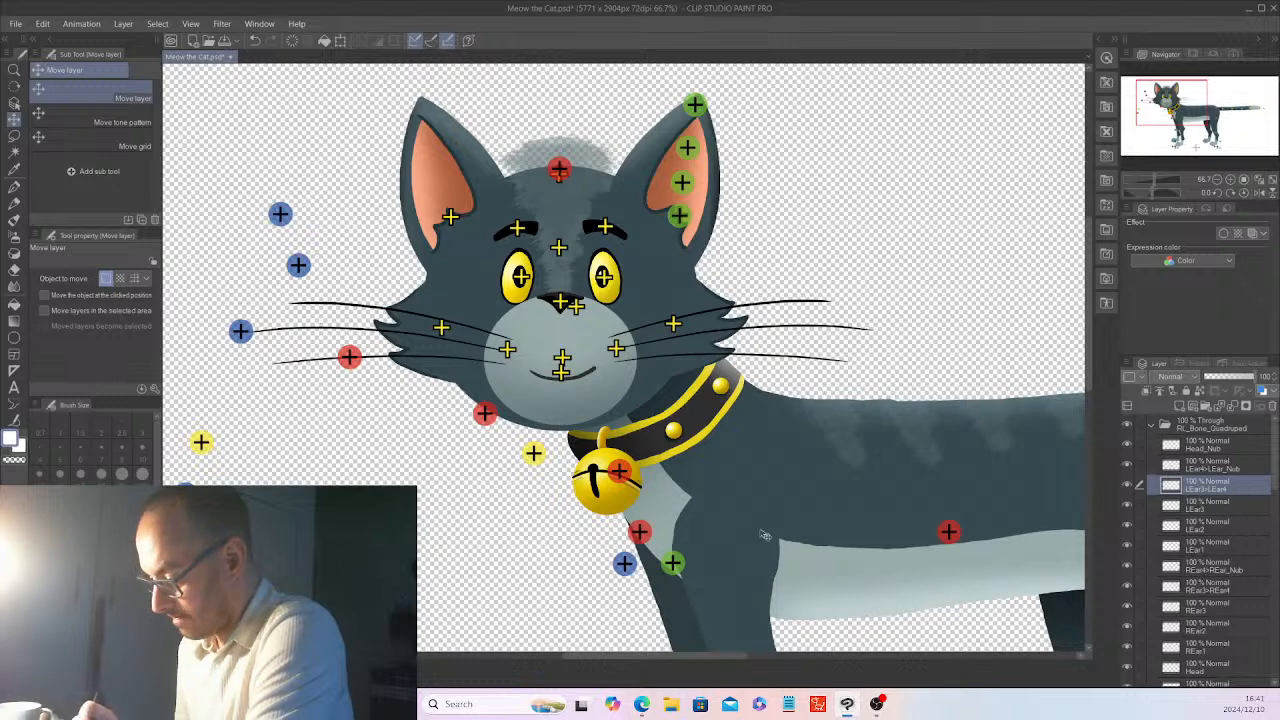
pyautogui.moveTo(765, 535)
pyautogui.mouseDown()
pyautogui.moveTo(910, 268)
pyautogui.moveTo(908, 289)
pyautogui.mouseUp()
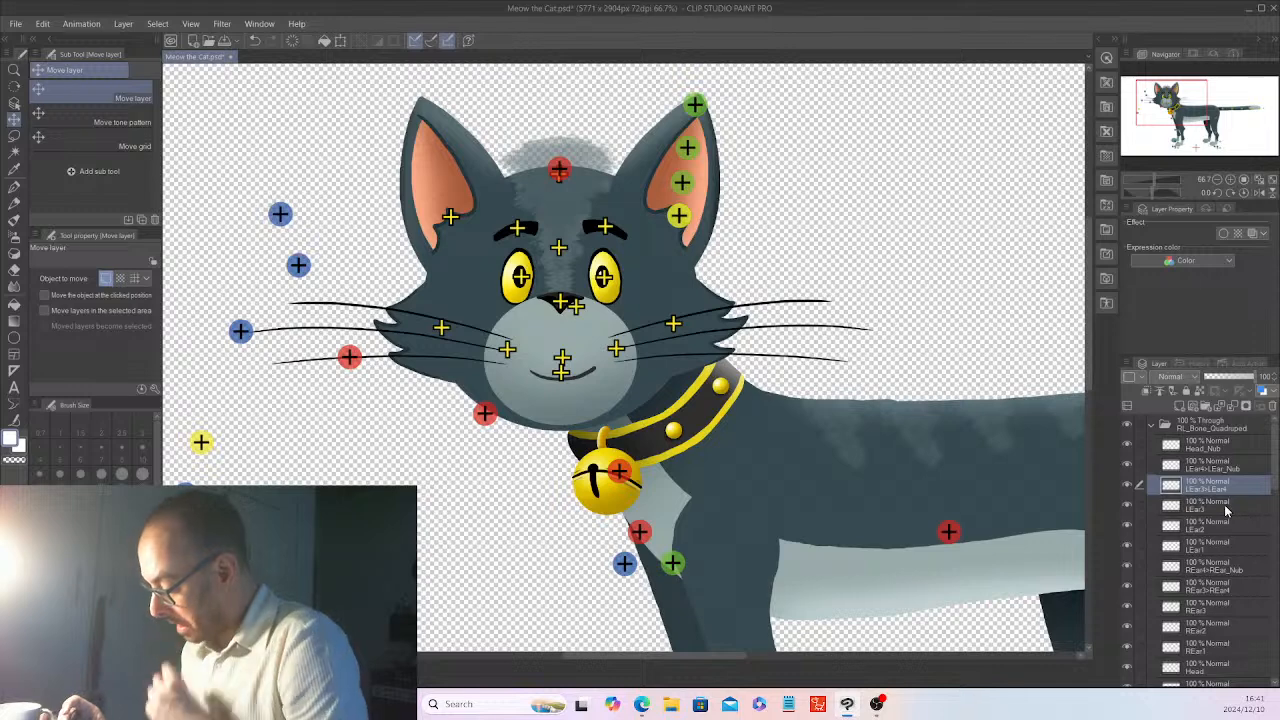
# - Move the REar4>REar_Nub bone marker onto the tip of the cat's right ear and the REar1 marker onto that ear's base
pyautogui.click(1247, 566)
pyautogui.moveTo(778, 568)
pyautogui.mouseDown()
pyautogui.moveTo(838, 460)
pyautogui.moveTo(894, 249)
pyautogui.moveTo(971, 160)
pyautogui.mouseUp()
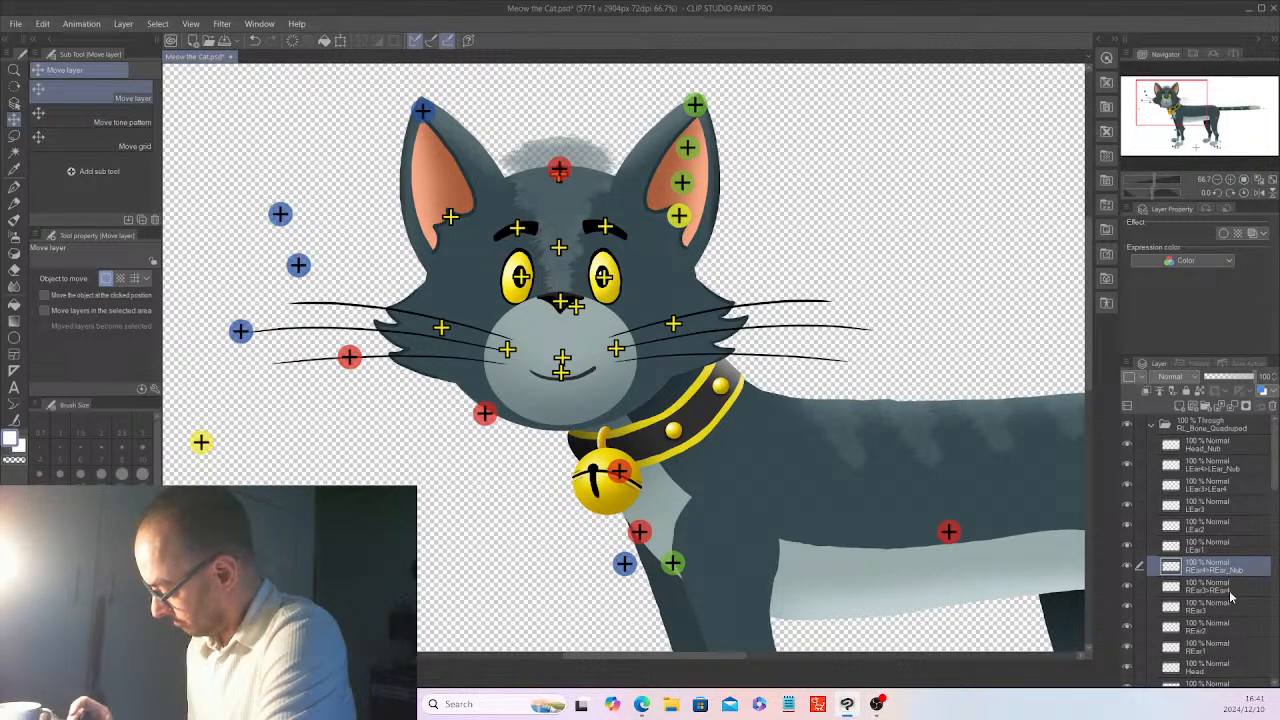
pyautogui.click(1224, 650)
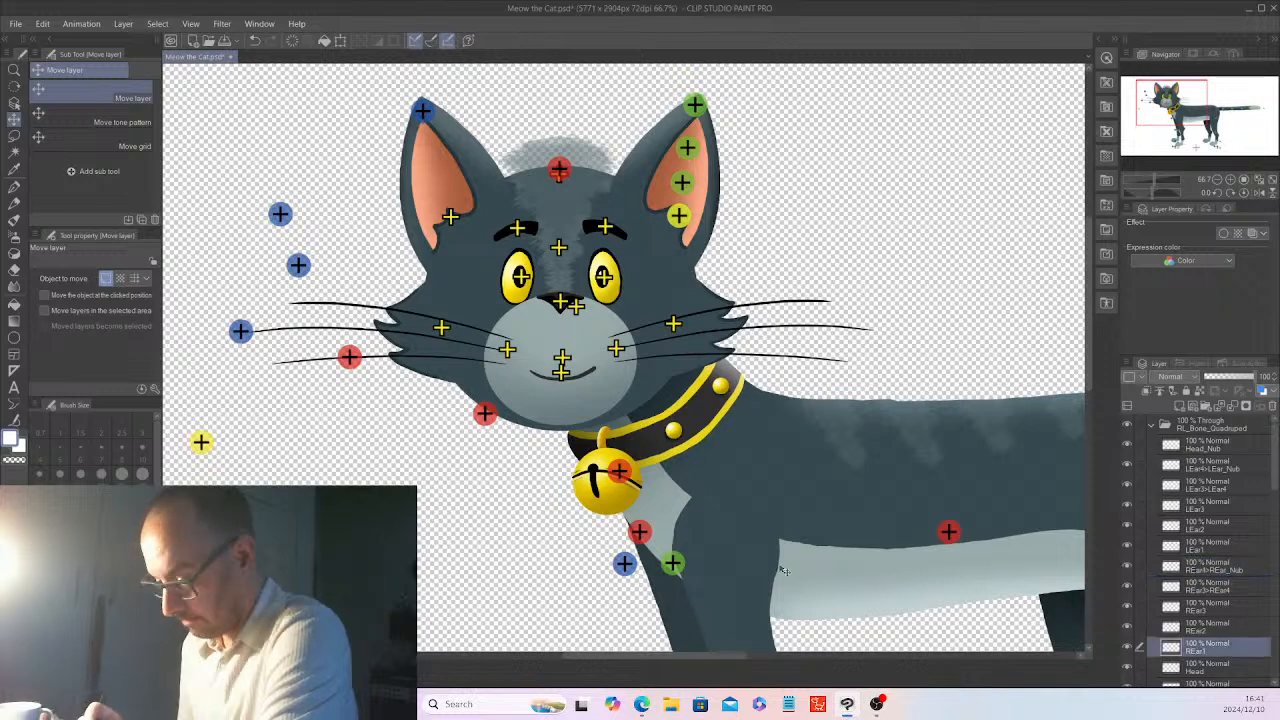
pyautogui.moveTo(734, 524)
pyautogui.mouseDown()
pyautogui.moveTo(787, 473)
pyautogui.moveTo(899, 475)
pyautogui.moveTo(886, 475)
pyautogui.mouseUp()
pyautogui.moveTo(881, 469); pyautogui.dragTo(882, 468)
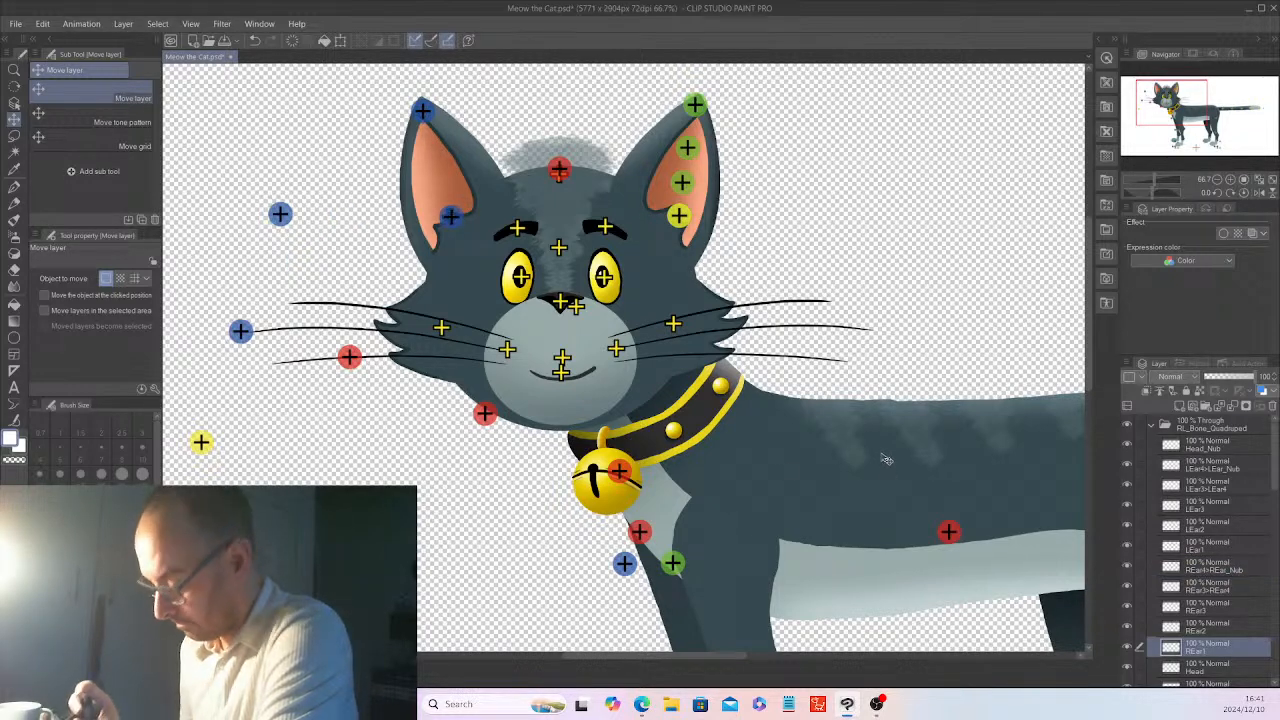
# - Space the REar2 and REar3 markers up the inside of the right ear, and place the REar3>REar4 marker over the REar1 marker
pyautogui.click(1224, 628)
pyautogui.moveTo(805, 491)
pyautogui.mouseDown()
pyautogui.moveTo(821, 458)
pyautogui.moveTo(910, 482)
pyautogui.moveTo(963, 466)
pyautogui.mouseUp()
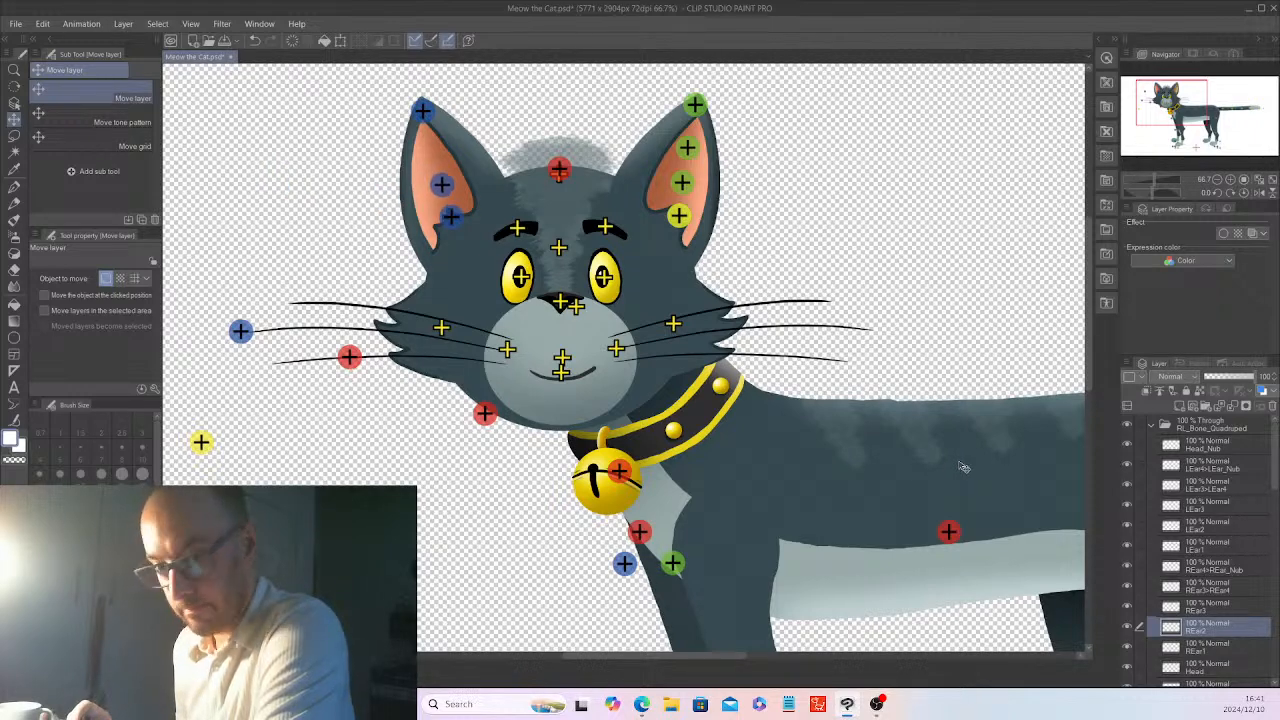
pyautogui.click(1195, 606)
pyautogui.moveTo(760, 478)
pyautogui.mouseDown()
pyautogui.moveTo(768, 451)
pyautogui.moveTo(950, 295)
pyautogui.mouseUp()
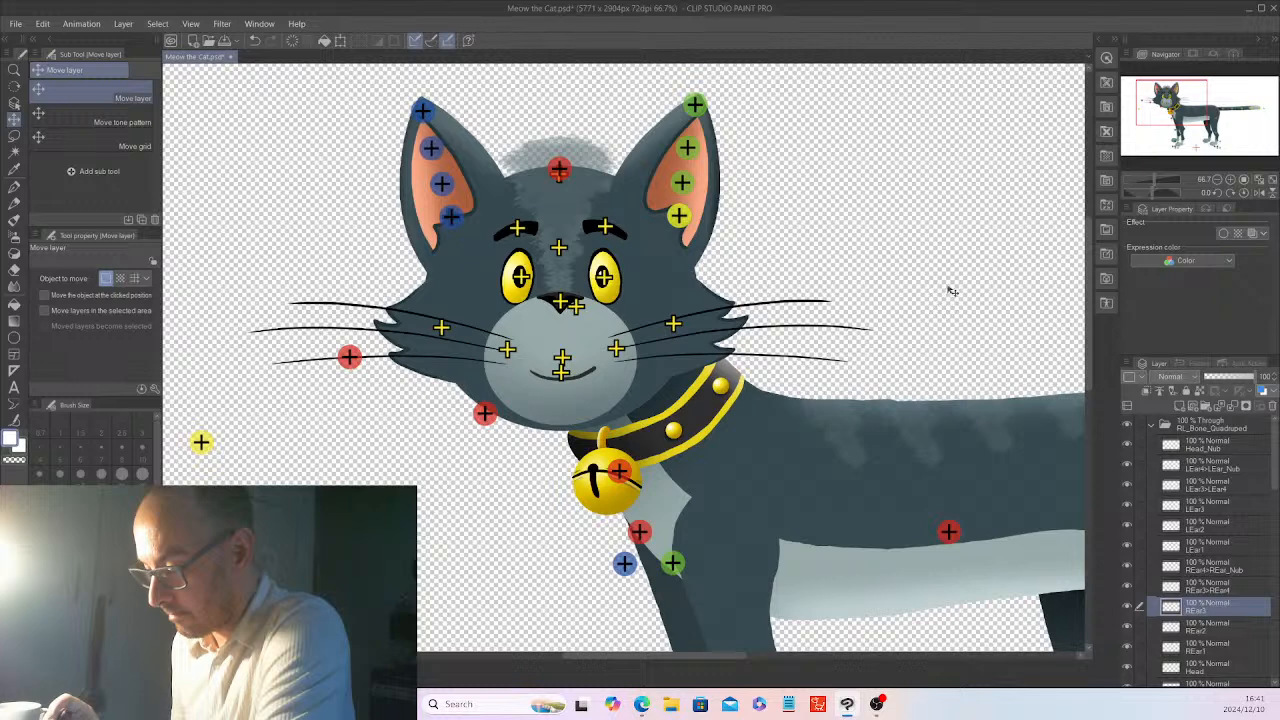
pyautogui.click(1236, 592)
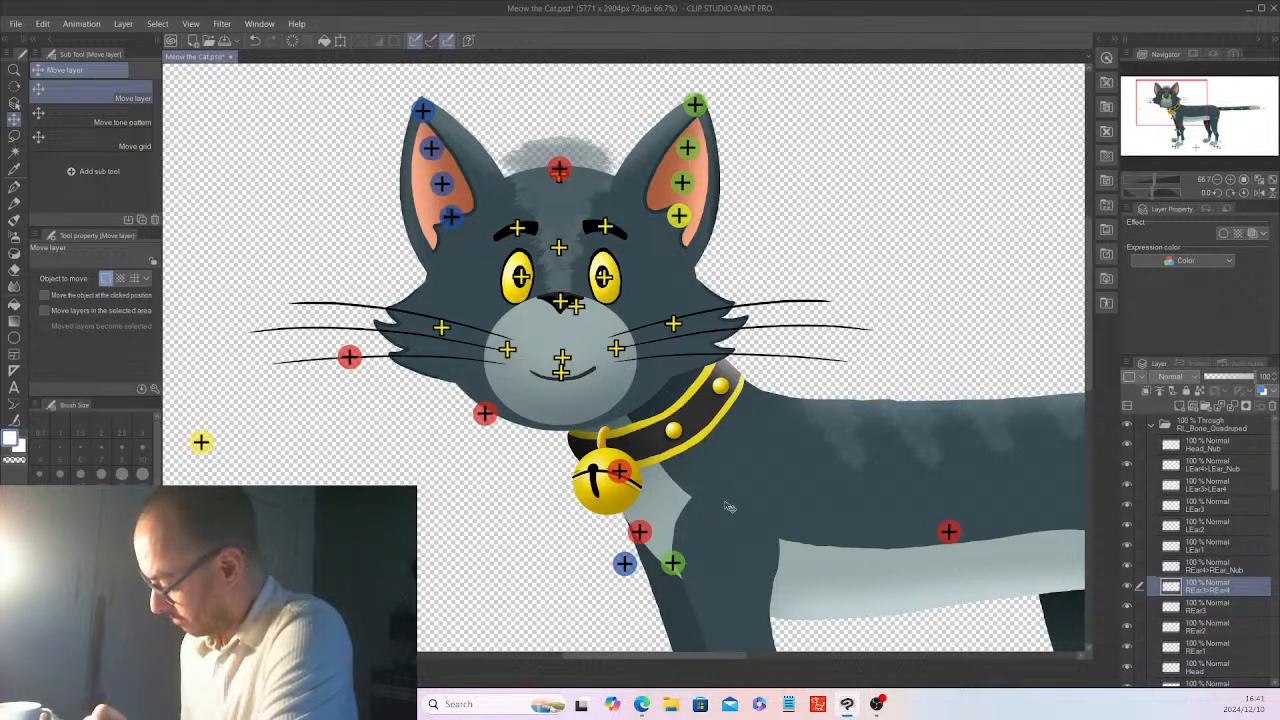
pyautogui.moveTo(757, 476); pyautogui.dragTo(988, 263)
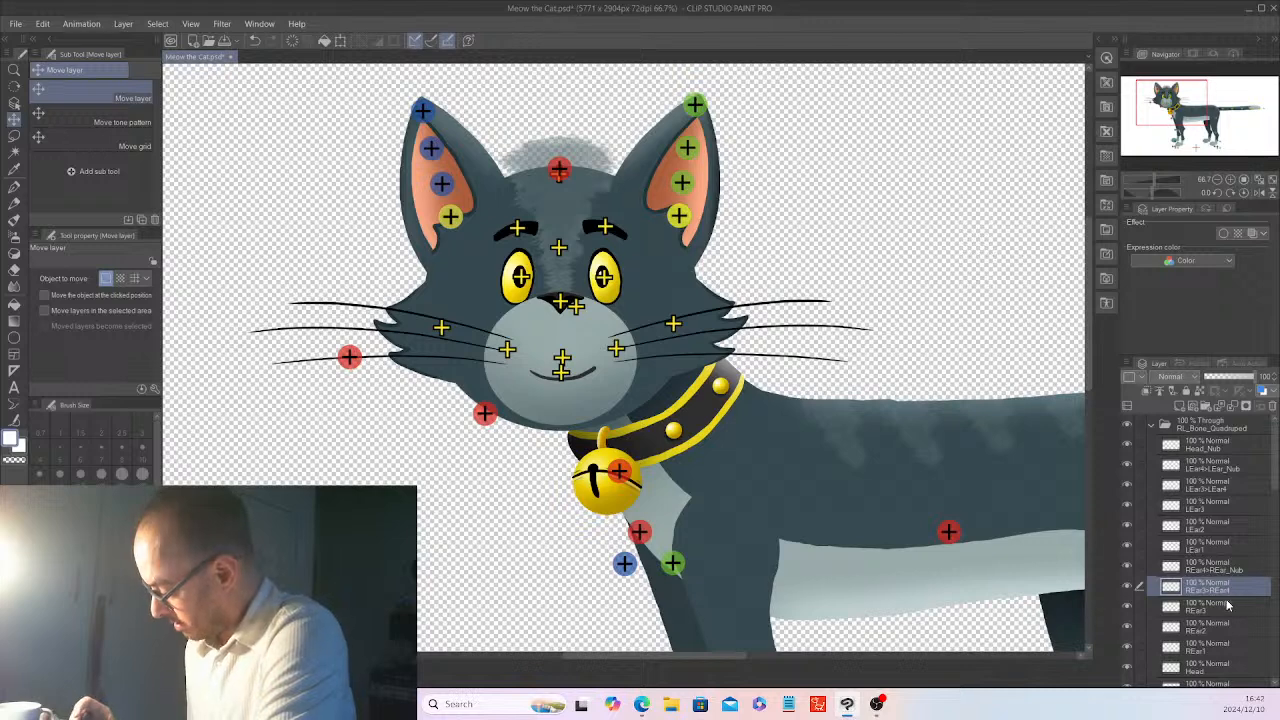
# - Move the Head bone marker onto the Face bone marker beside the cat's nose
pyautogui.click(1235, 668)
pyautogui.moveTo(801, 544)
pyautogui.mouseDown()
pyautogui.moveTo(849, 503)
pyautogui.moveTo(1023, 493)
pyautogui.mouseUp()
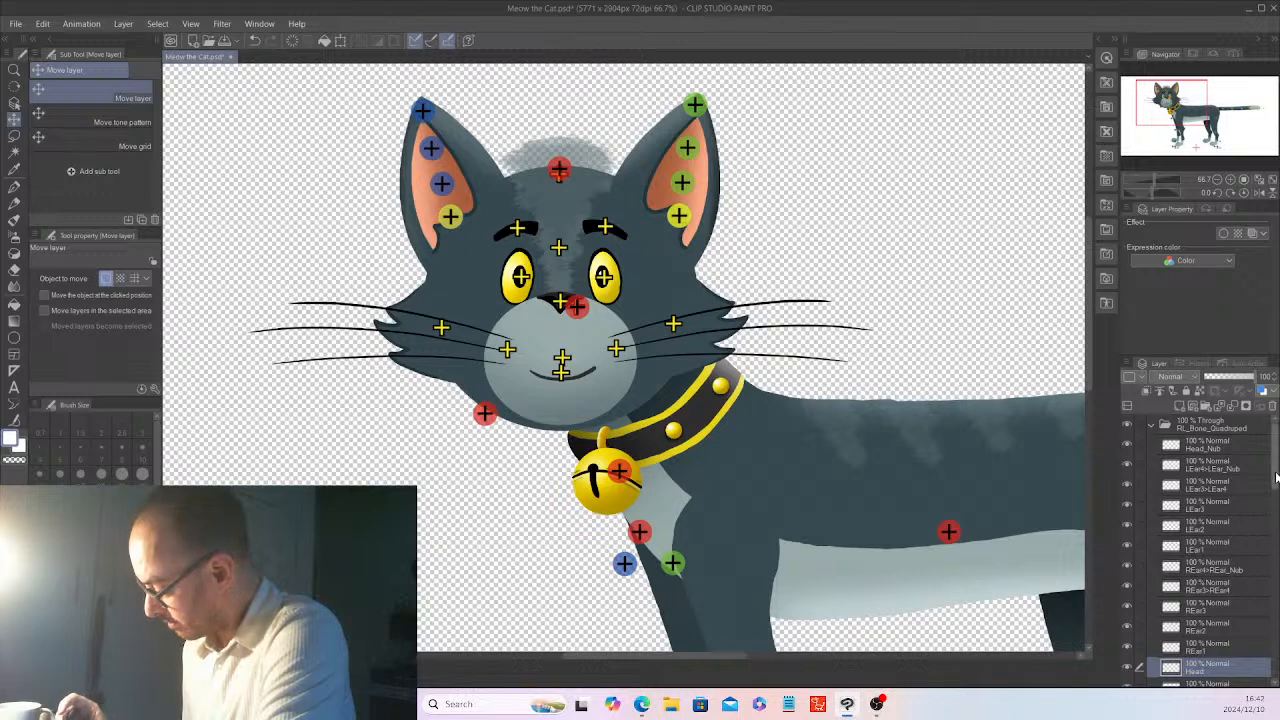
# - Hide the RL_TalkingHead group and the Hip and FLThigh image folders to expose the cat's neck
pyautogui.moveTo(1276, 482); pyautogui.dragTo(1277, 509)
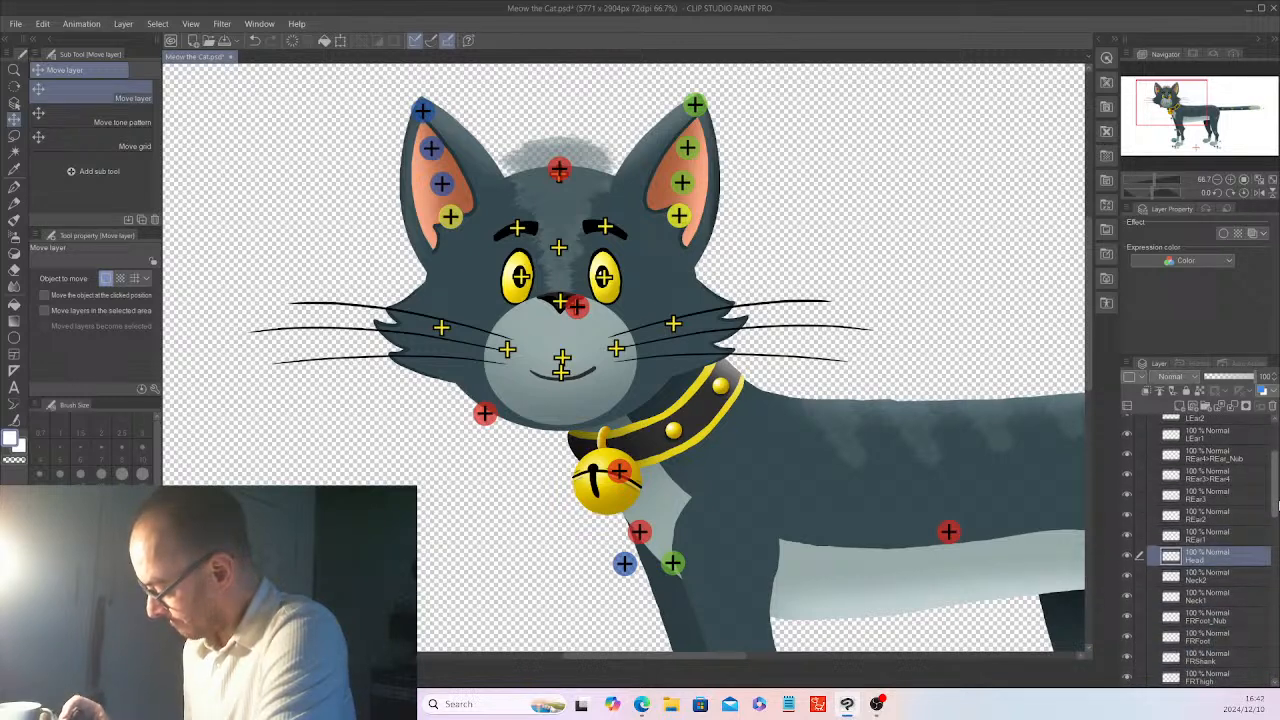
pyautogui.click(1216, 577)
pyautogui.moveTo(1276, 497); pyautogui.dragTo(1277, 656)
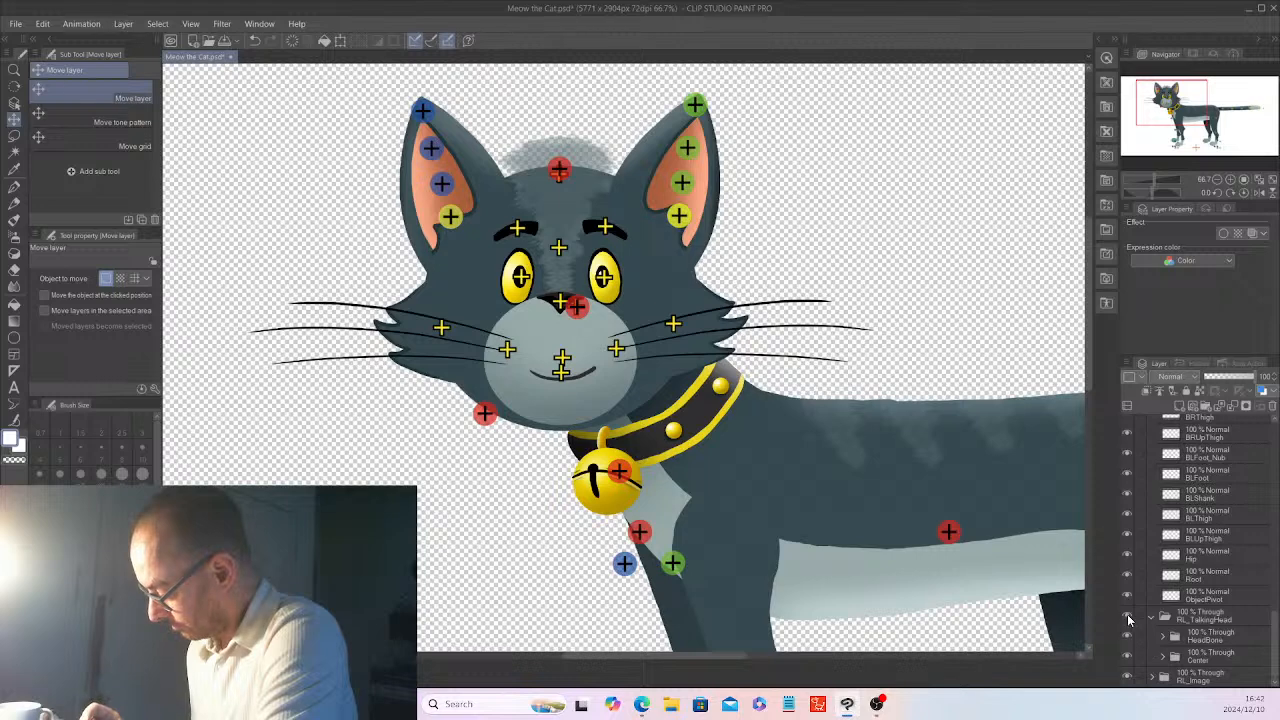
pyautogui.click(1127, 616)
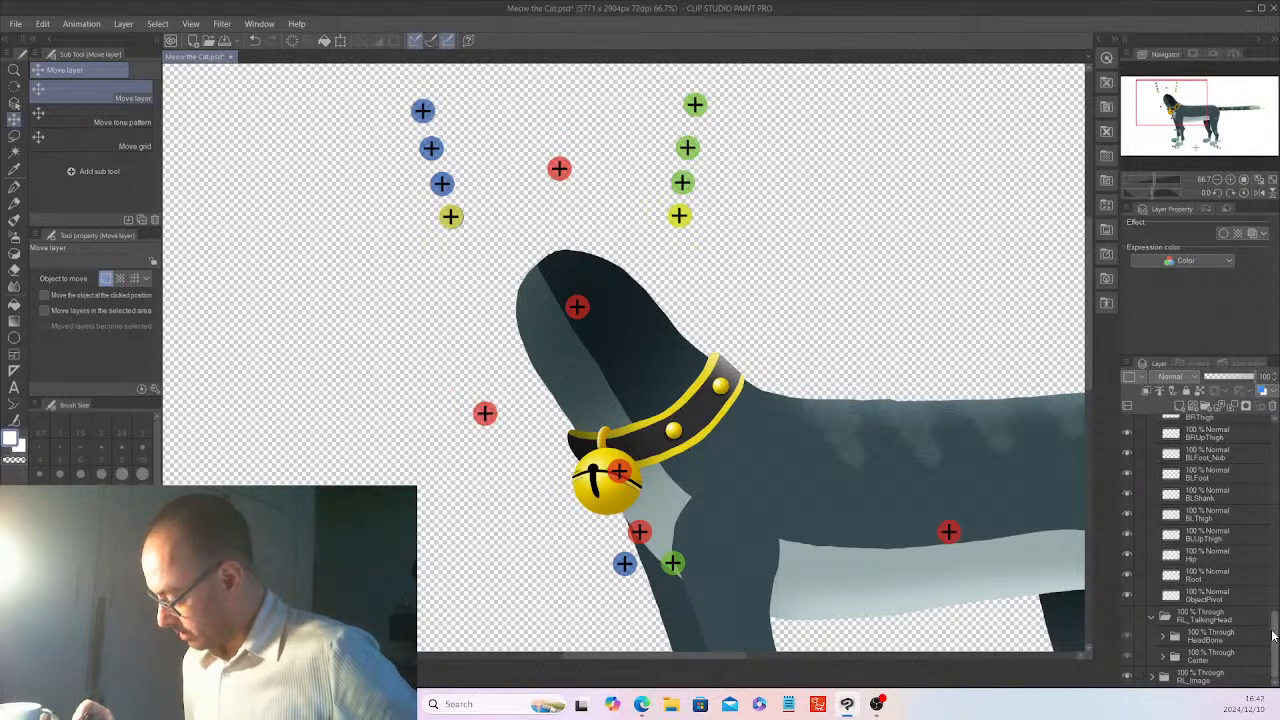
pyautogui.moveTo(1274, 580); pyautogui.dragTo(1276, 620)
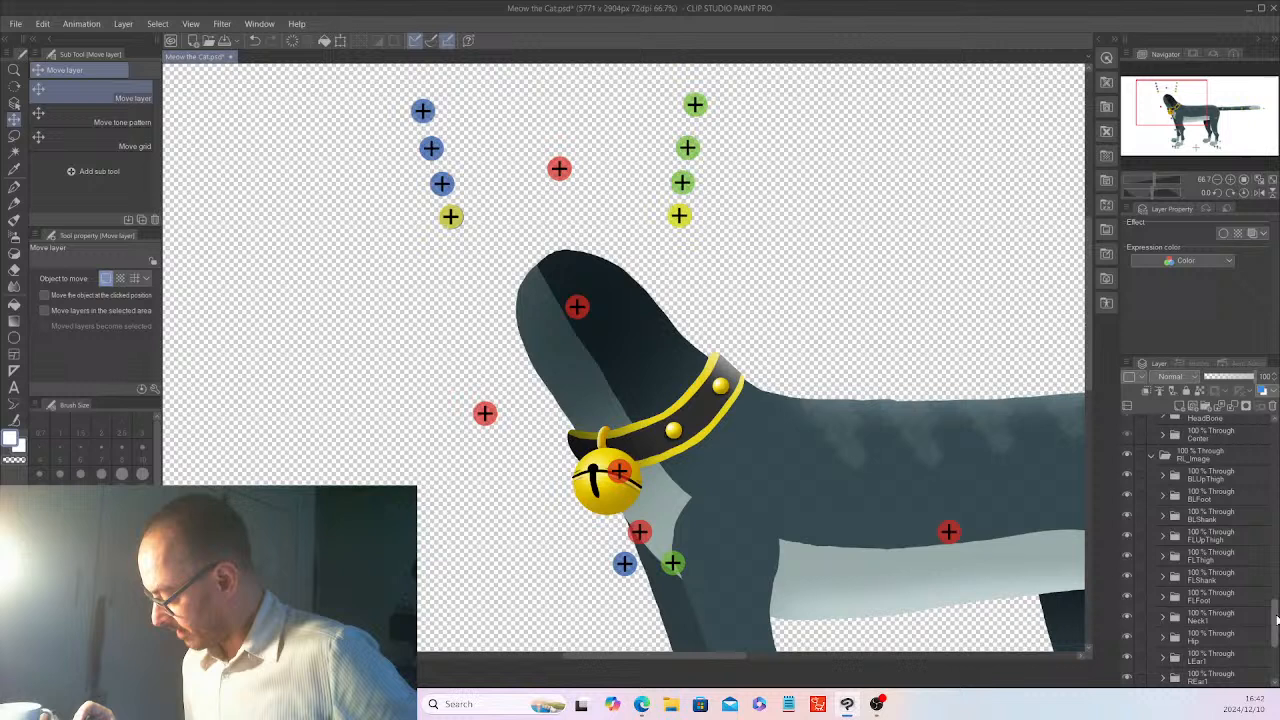
pyautogui.click(1129, 639)
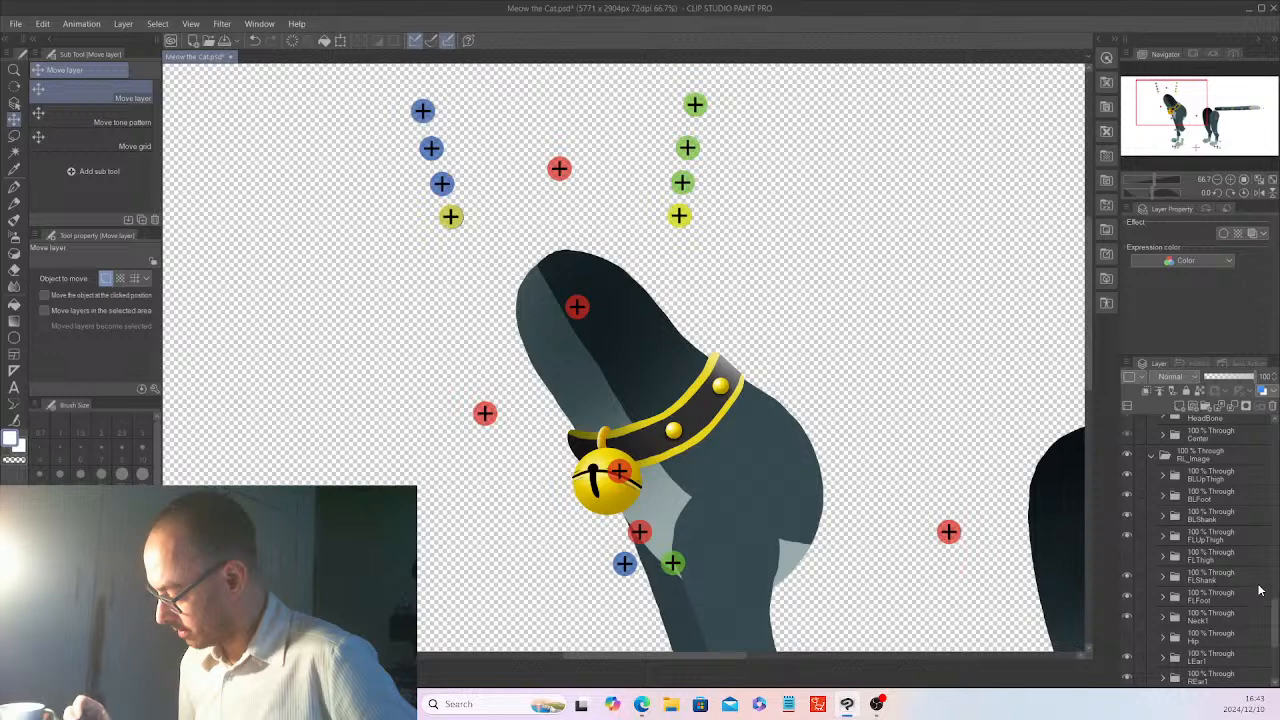
# - Move the Neck1 bone marker onto the base of the neck behind the collar and the Neck2 marker onto the neck above the collar
pyautogui.moveTo(1276, 622); pyautogui.dragTo(1276, 480)
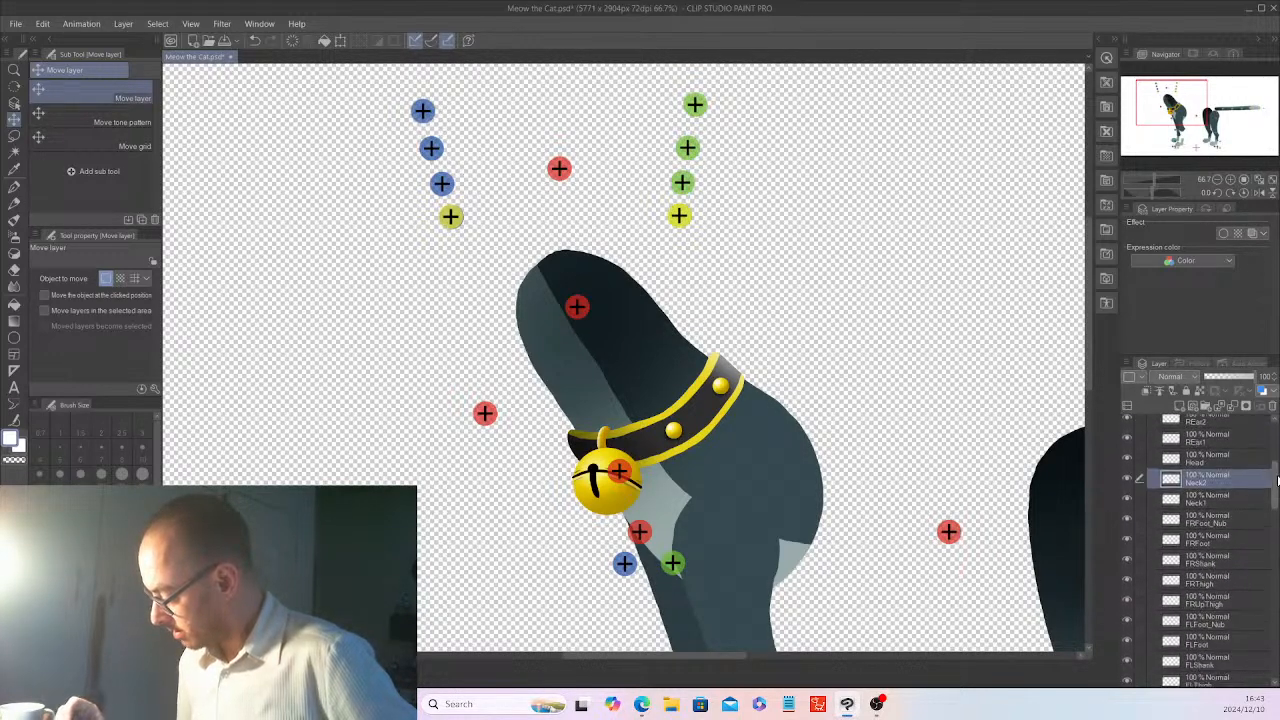
pyautogui.click(1220, 499)
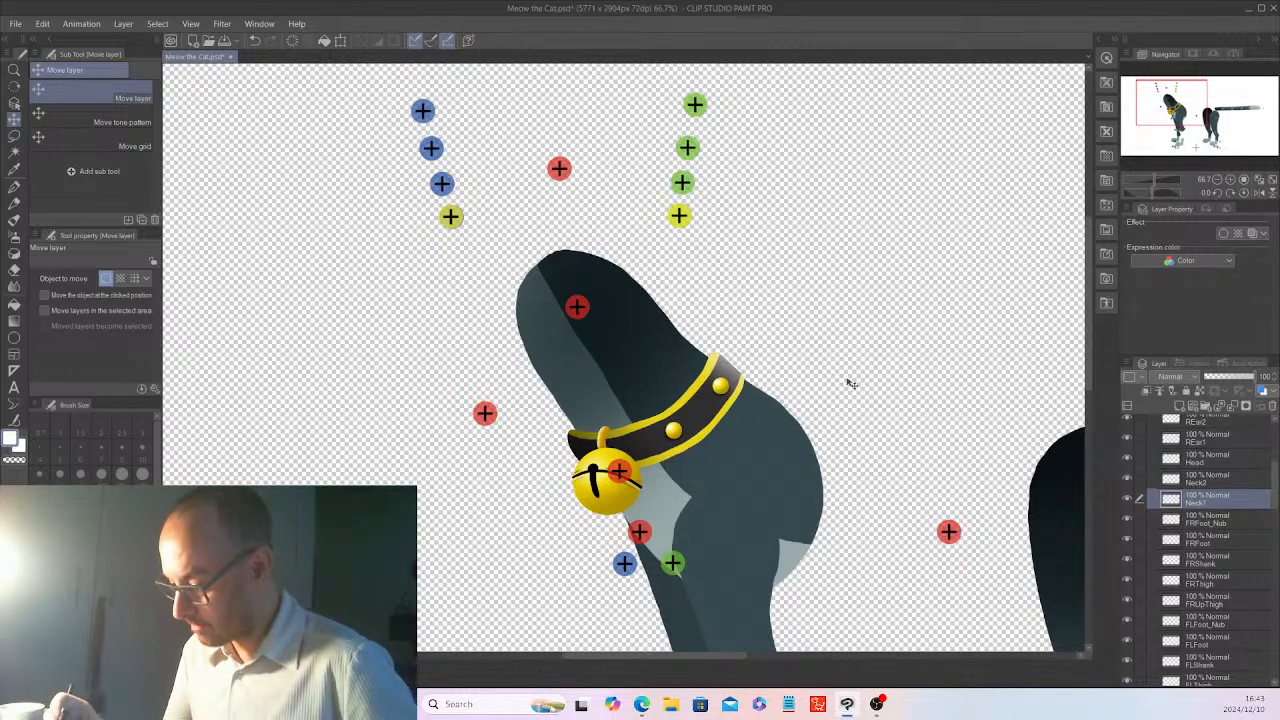
pyautogui.moveTo(851, 386)
pyautogui.mouseDown()
pyautogui.moveTo(883, 403)
pyautogui.moveTo(953, 395)
pyautogui.mouseUp()
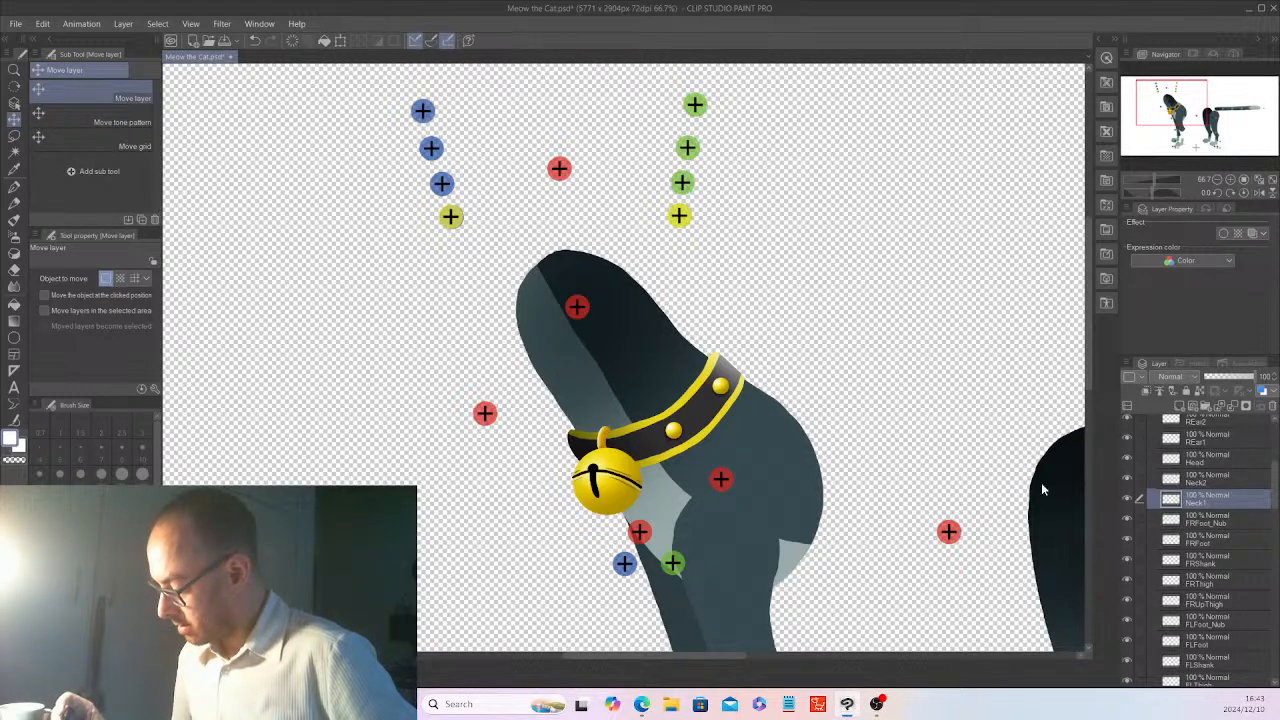
pyautogui.moveTo(918, 464)
pyautogui.mouseDown()
pyautogui.moveTo(919, 453)
pyautogui.moveTo(1079, 442)
pyautogui.mouseUp()
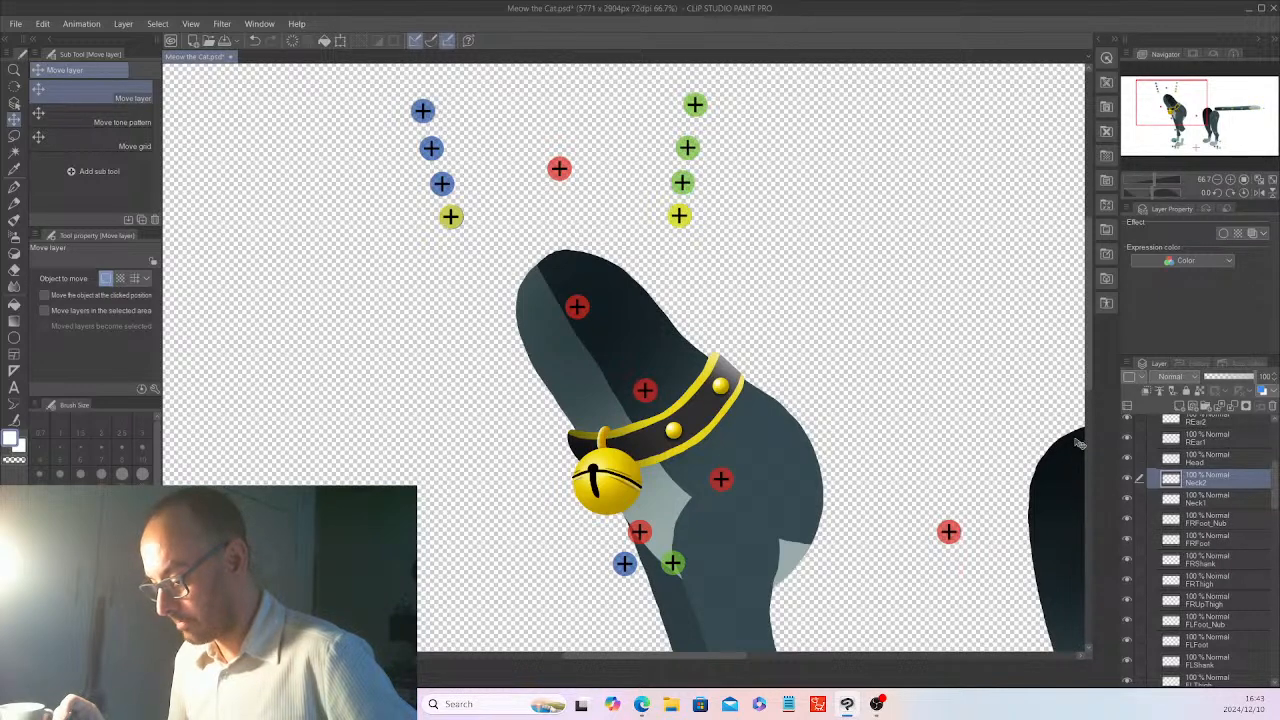
# - Place the FRFoot_Nub, FRFoot and FRShank bone markers on the toes, heel and ankle of the far front leg
pyautogui.click(1234, 522)
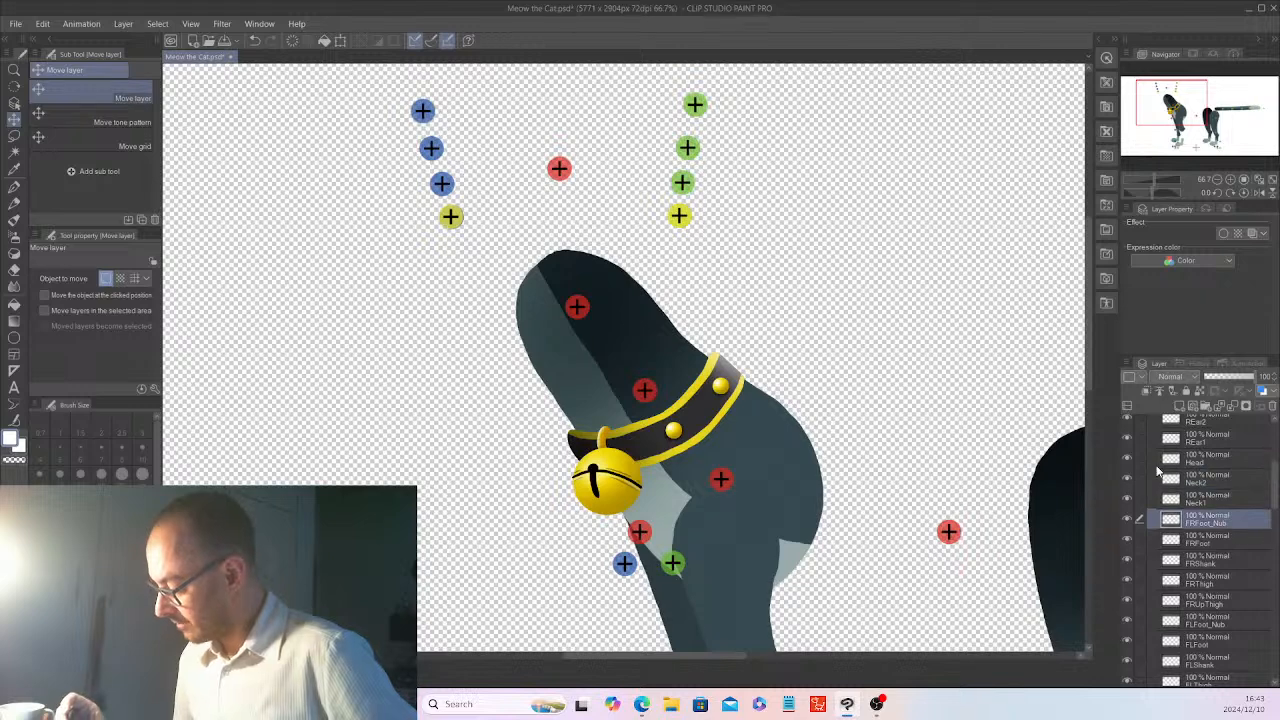
pyautogui.moveTo(1090, 347); pyautogui.dragTo(1098, 465)
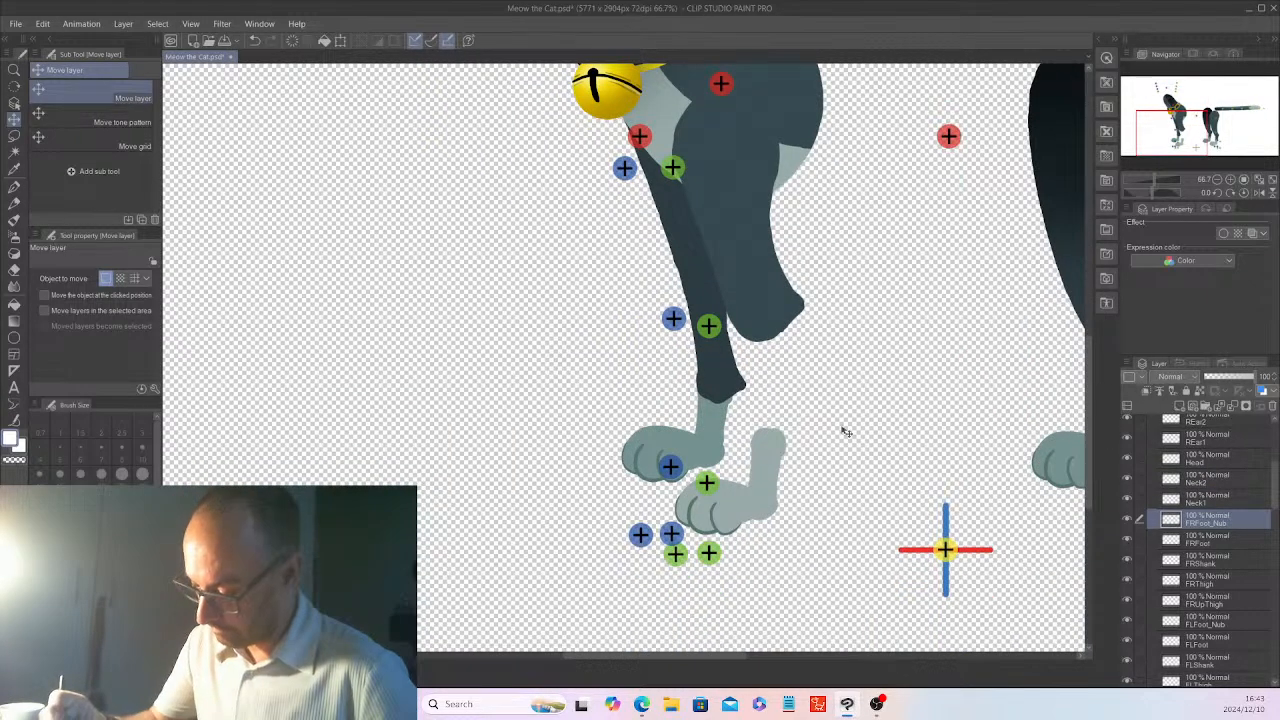
pyautogui.moveTo(843, 429)
pyautogui.mouseDown()
pyautogui.moveTo(871, 429)
pyautogui.moveTo(876, 374)
pyautogui.moveTo(845, 357)
pyautogui.mouseUp()
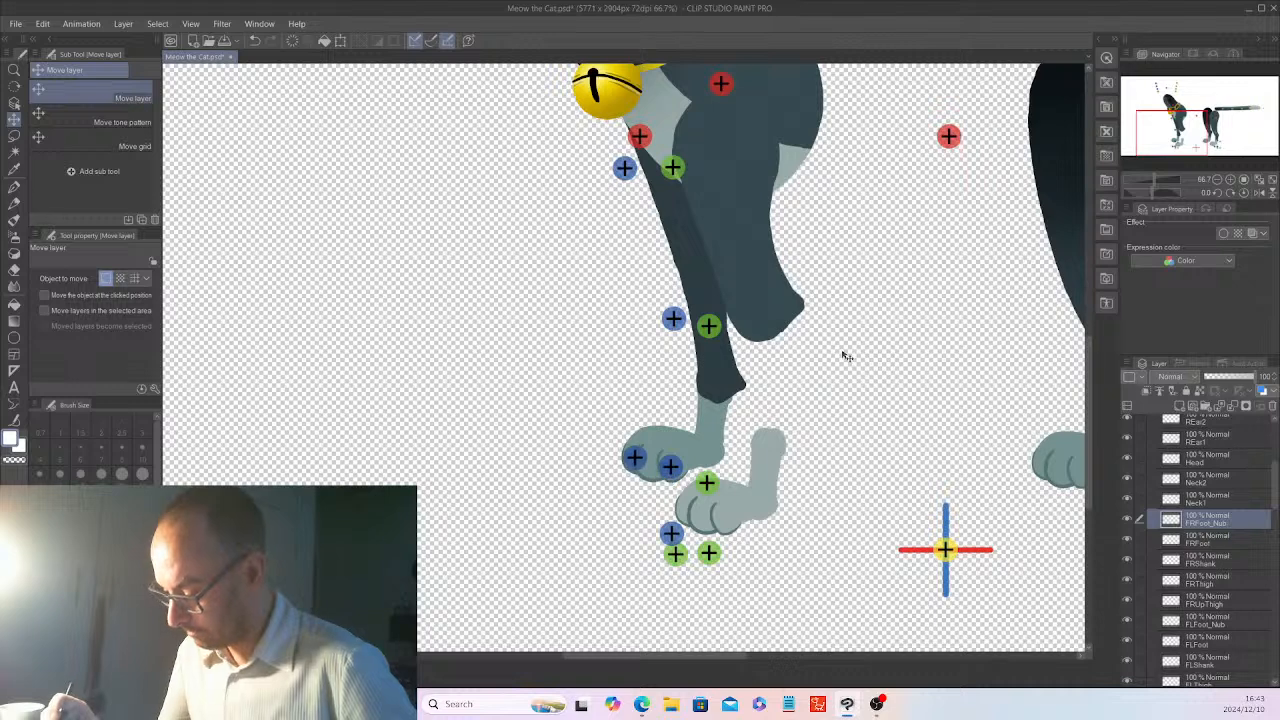
pyautogui.click(1230, 542)
pyautogui.moveTo(880, 470)
pyautogui.mouseDown()
pyautogui.moveTo(909, 431)
pyautogui.moveTo(915, 387)
pyautogui.mouseUp()
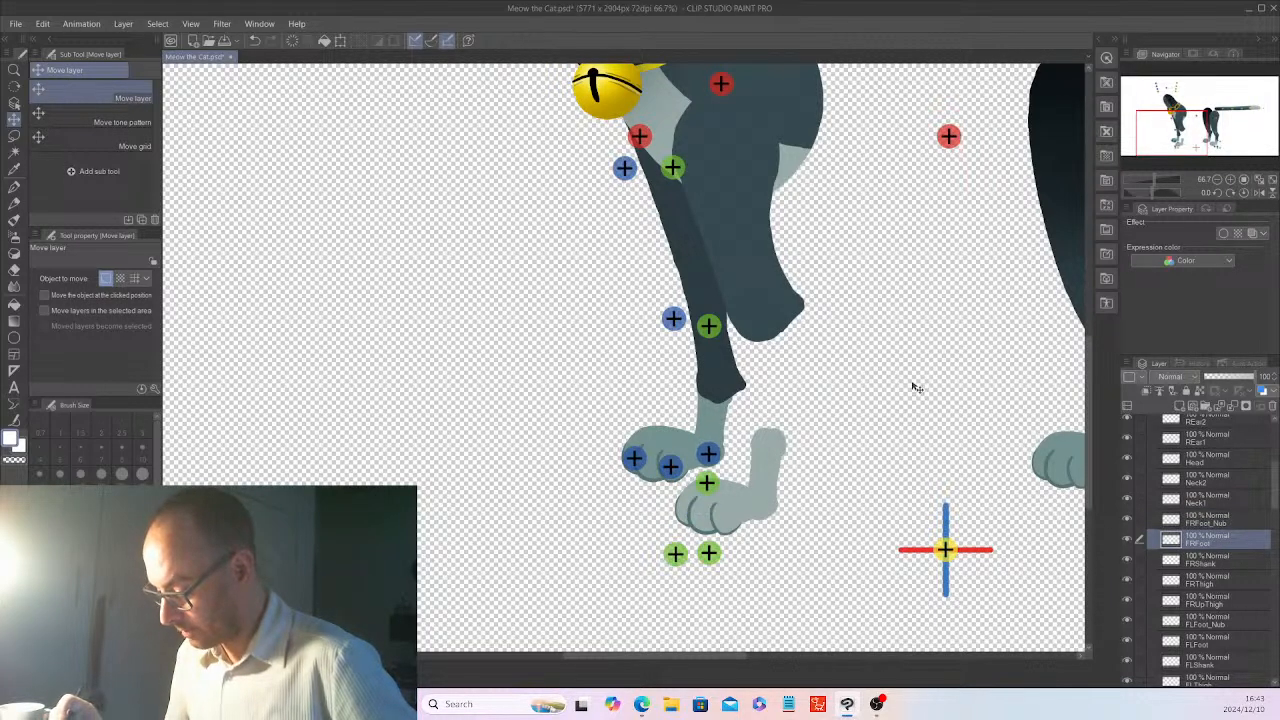
pyautogui.click(1232, 560)
pyautogui.moveTo(889, 508)
pyautogui.mouseDown()
pyautogui.moveTo(886, 443)
pyautogui.moveTo(930, 426)
pyautogui.mouseUp()
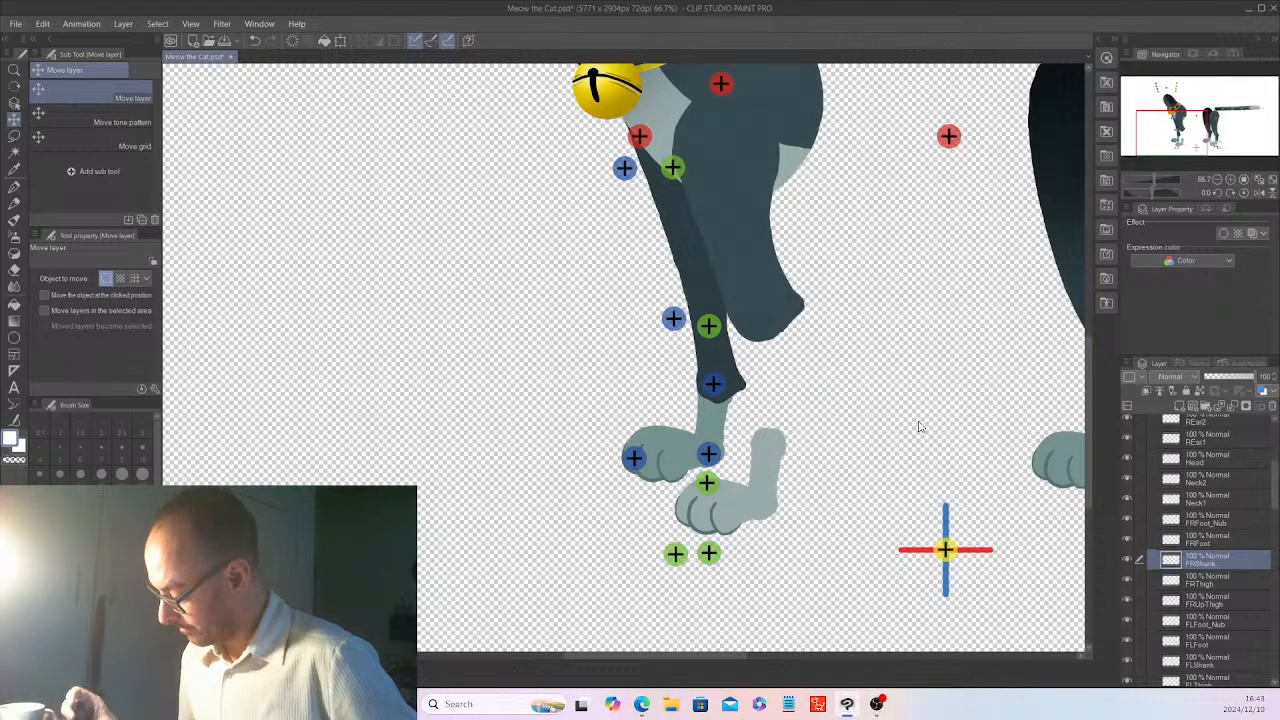
# - Hide the FLUpThigh, FLShank, FLFoot and Neck1 image folders to uncover the whole far front leg
pyautogui.click(1172, 579)
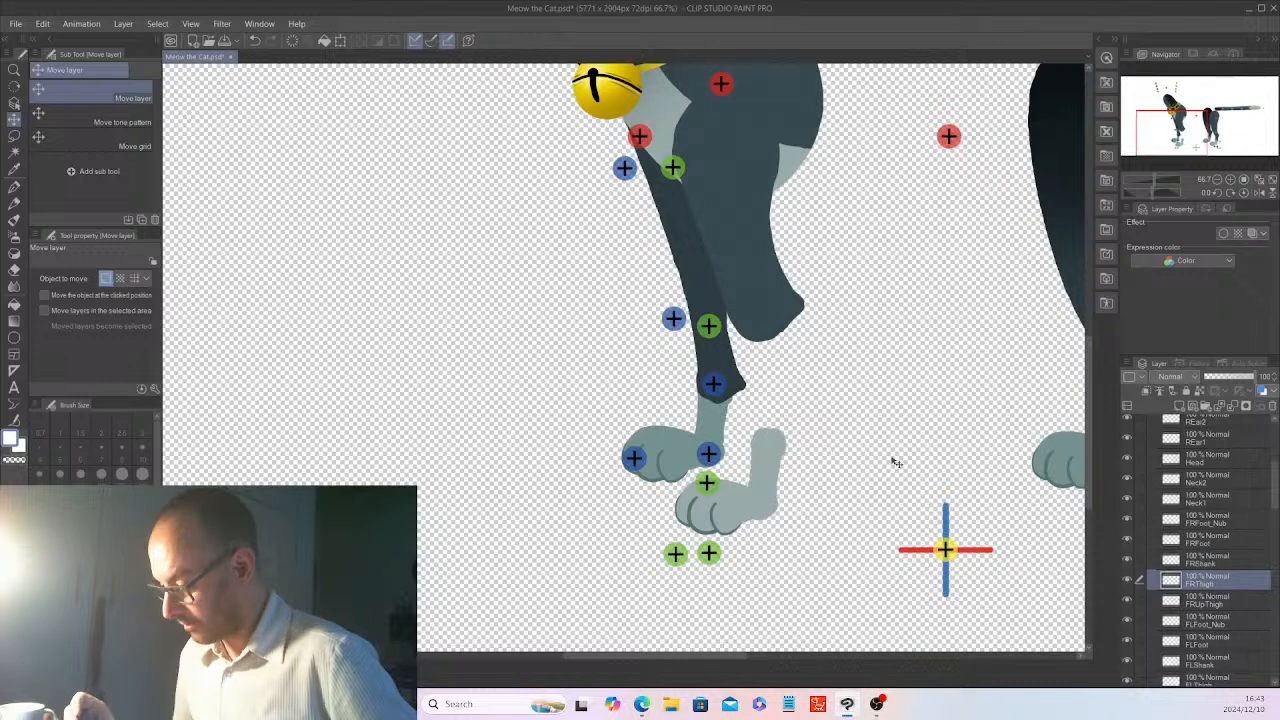
pyautogui.moveTo(1276, 502); pyautogui.dragTo(1276, 639)
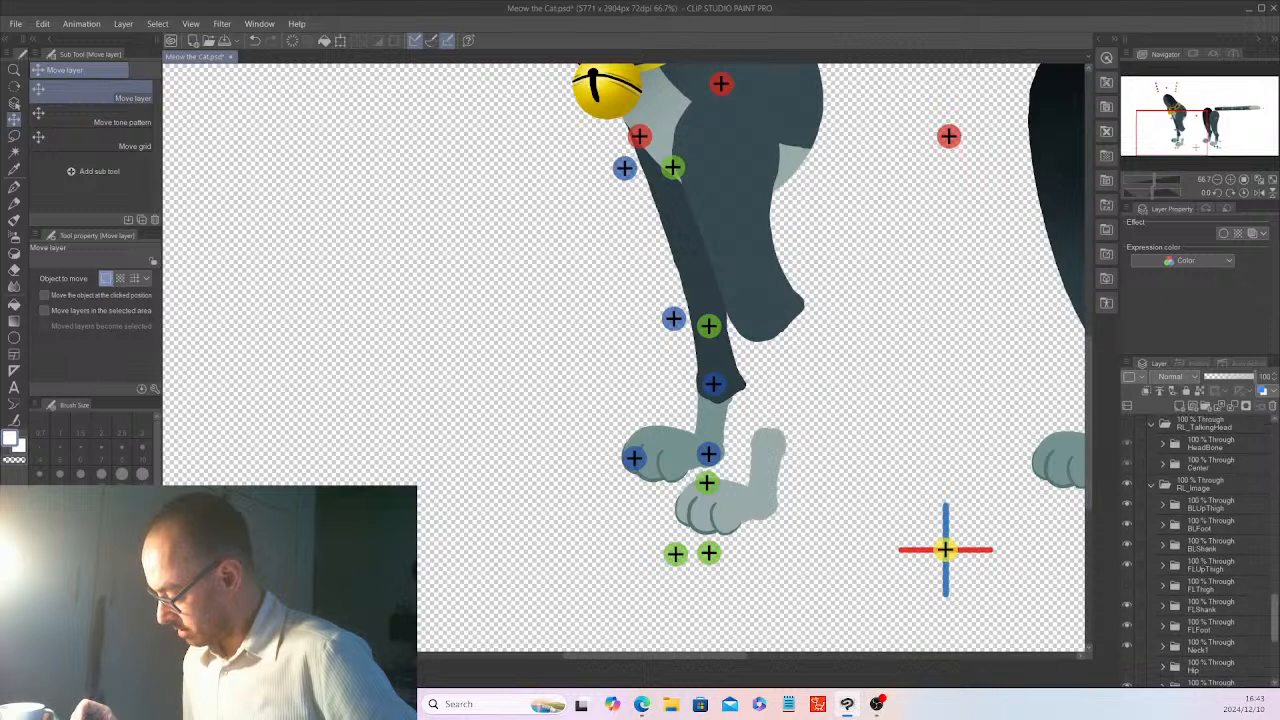
pyautogui.click(1127, 626)
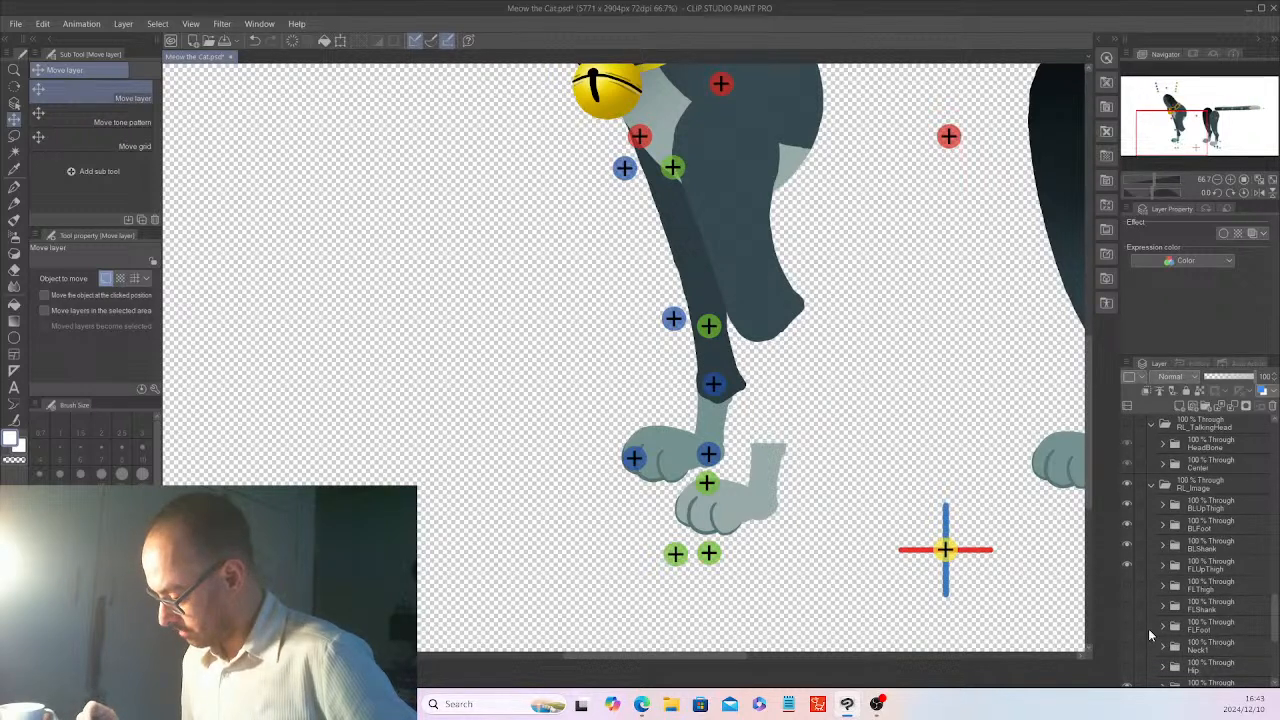
pyautogui.click(1127, 646)
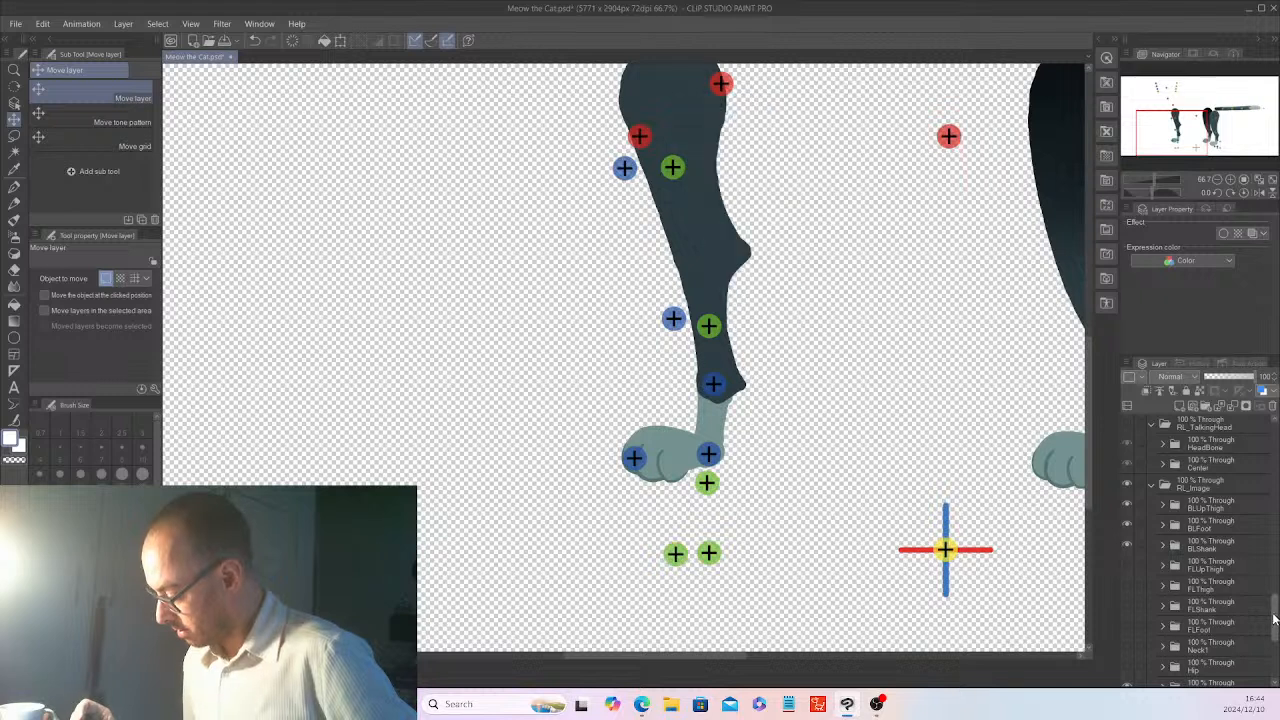
# - Move the FRThigh bone marker onto the elbow of the far front leg
pyautogui.moveTo(1273, 615); pyautogui.dragTo(1257, 500)
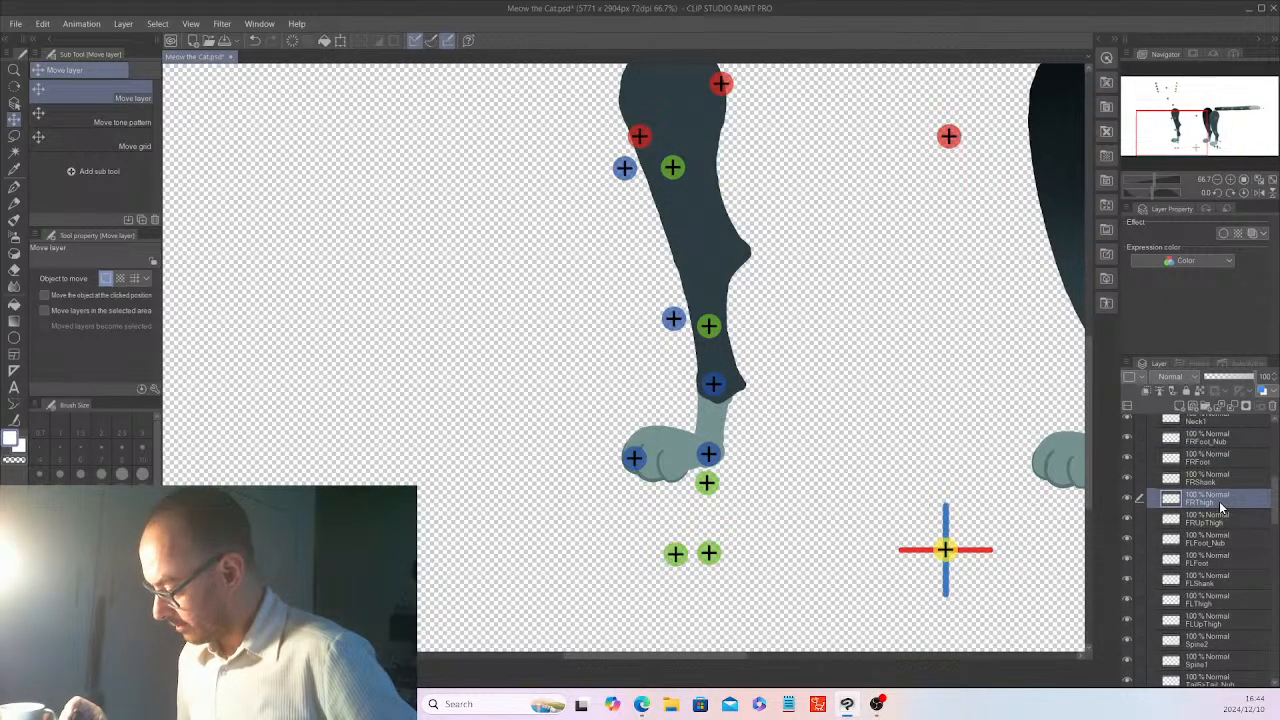
pyautogui.scroll(2, 1006, 363)
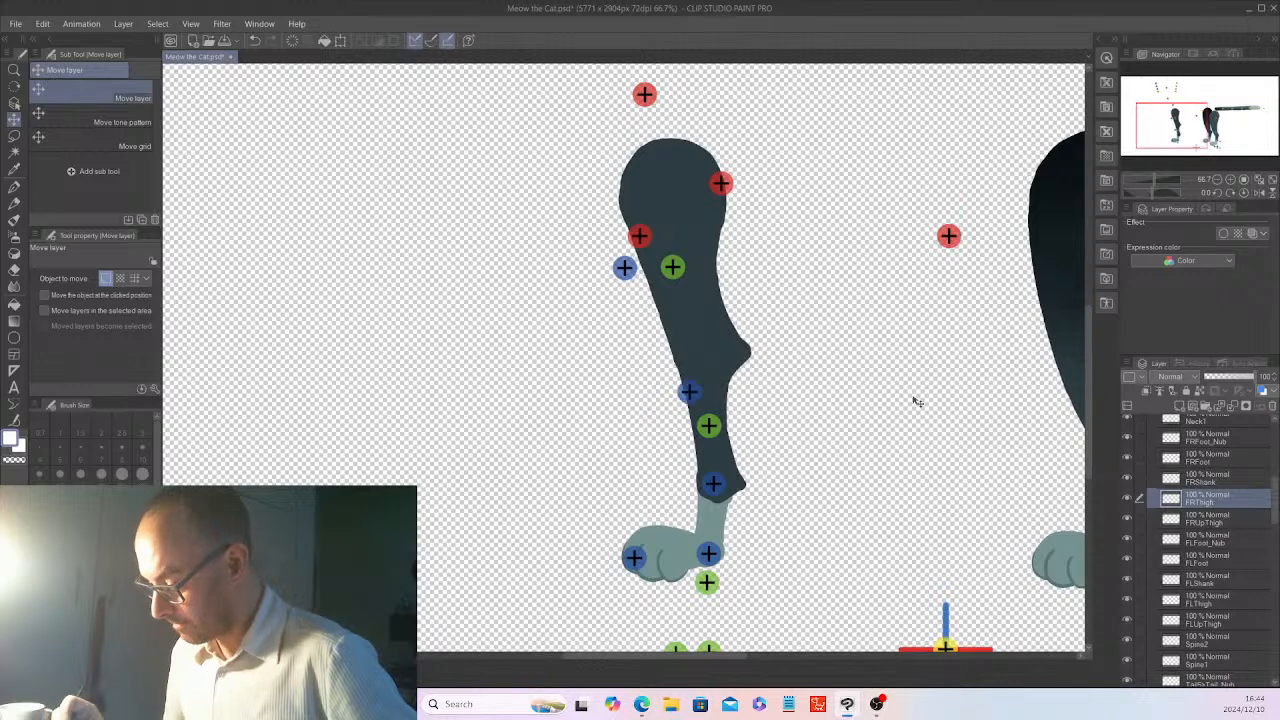
pyautogui.moveTo(917, 401); pyautogui.dragTo(914, 377)
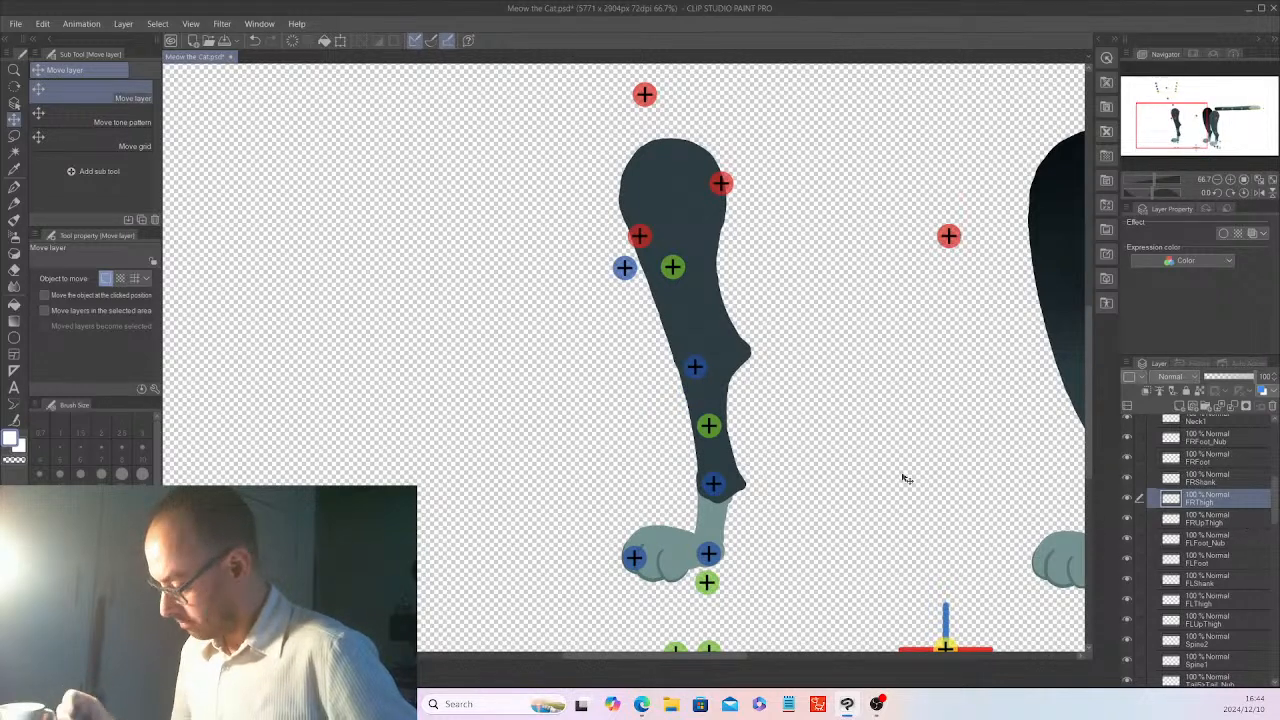
pyautogui.moveTo(905, 478); pyautogui.dragTo(905, 437)
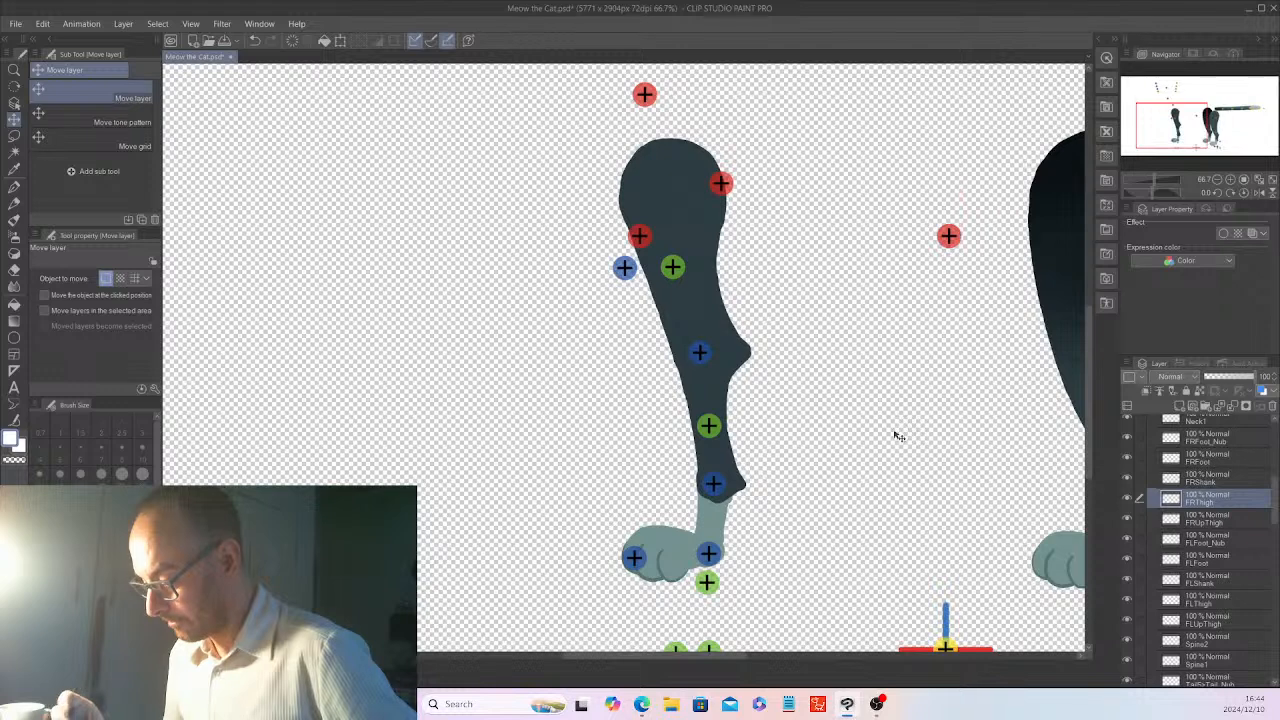
# - Hide the FRThigh image folder and shift the FRThigh marker slightly down into the rounded lower end of the upper leg
pyautogui.moveTo(1276, 515); pyautogui.dragTo(1277, 665)
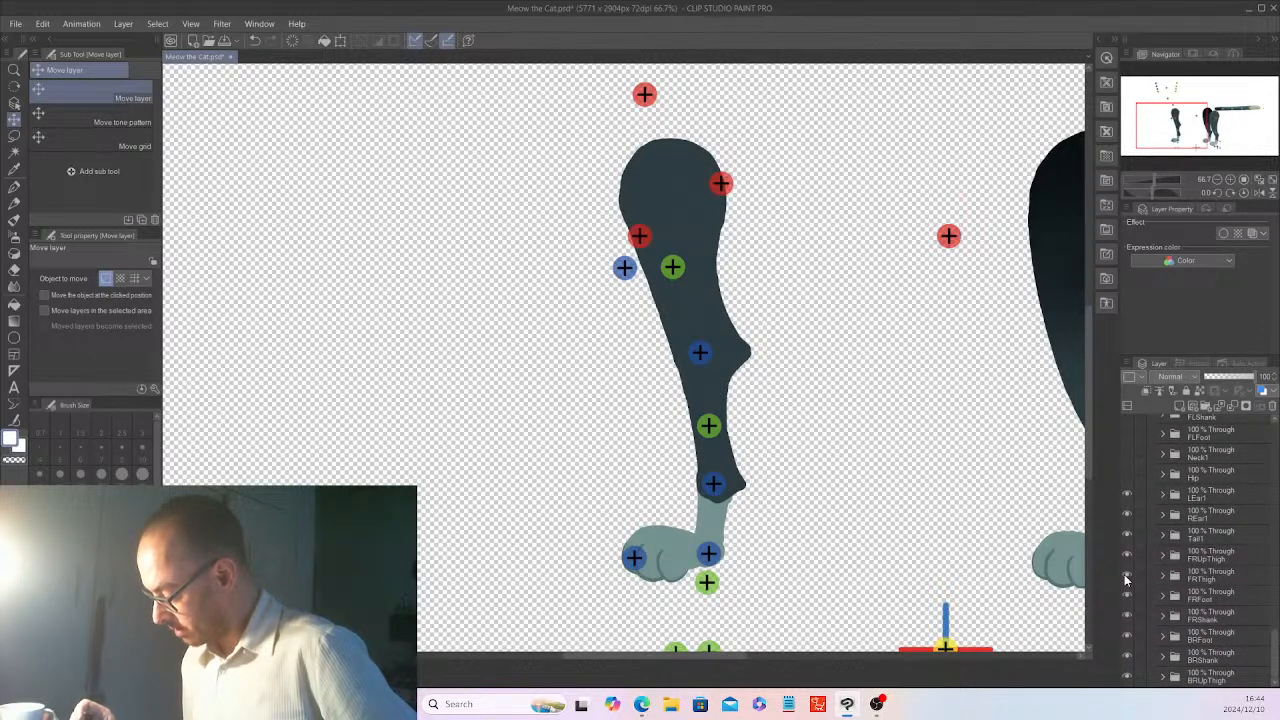
pyautogui.click(1127, 573)
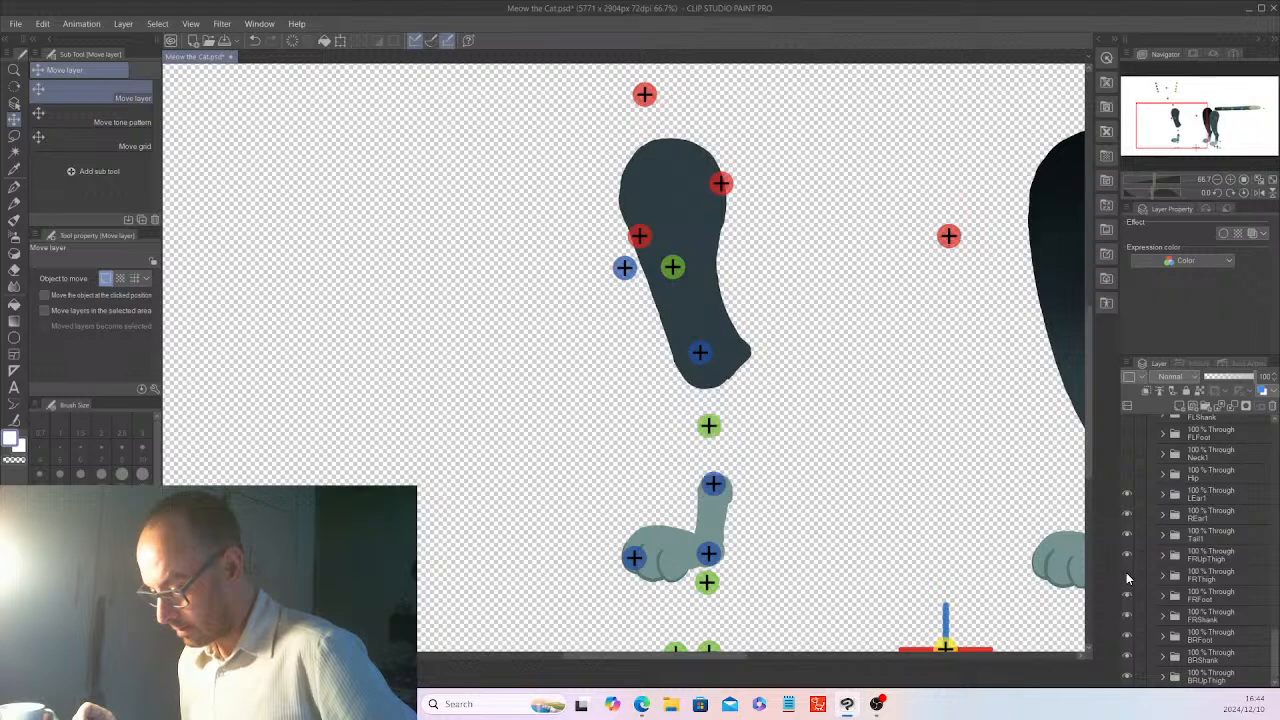
pyautogui.scroll(-5, 1275, 645)
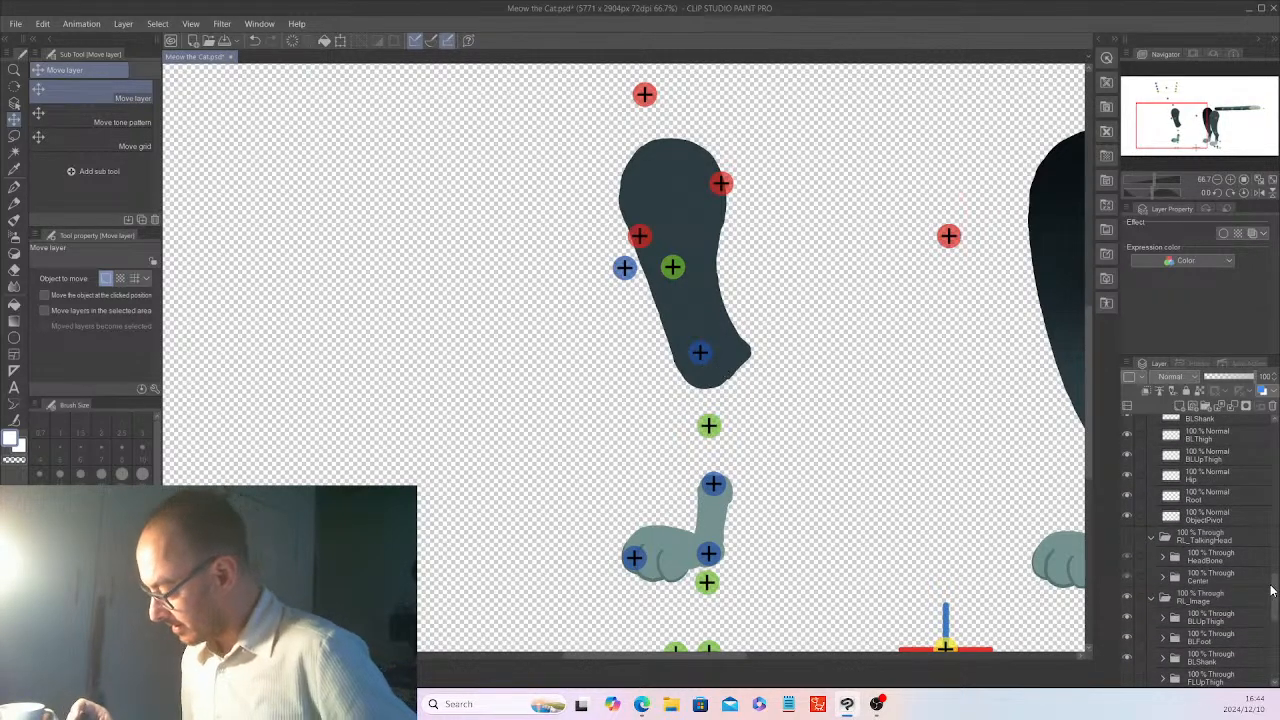
pyautogui.moveTo(1274, 586); pyautogui.dragTo(1276, 486)
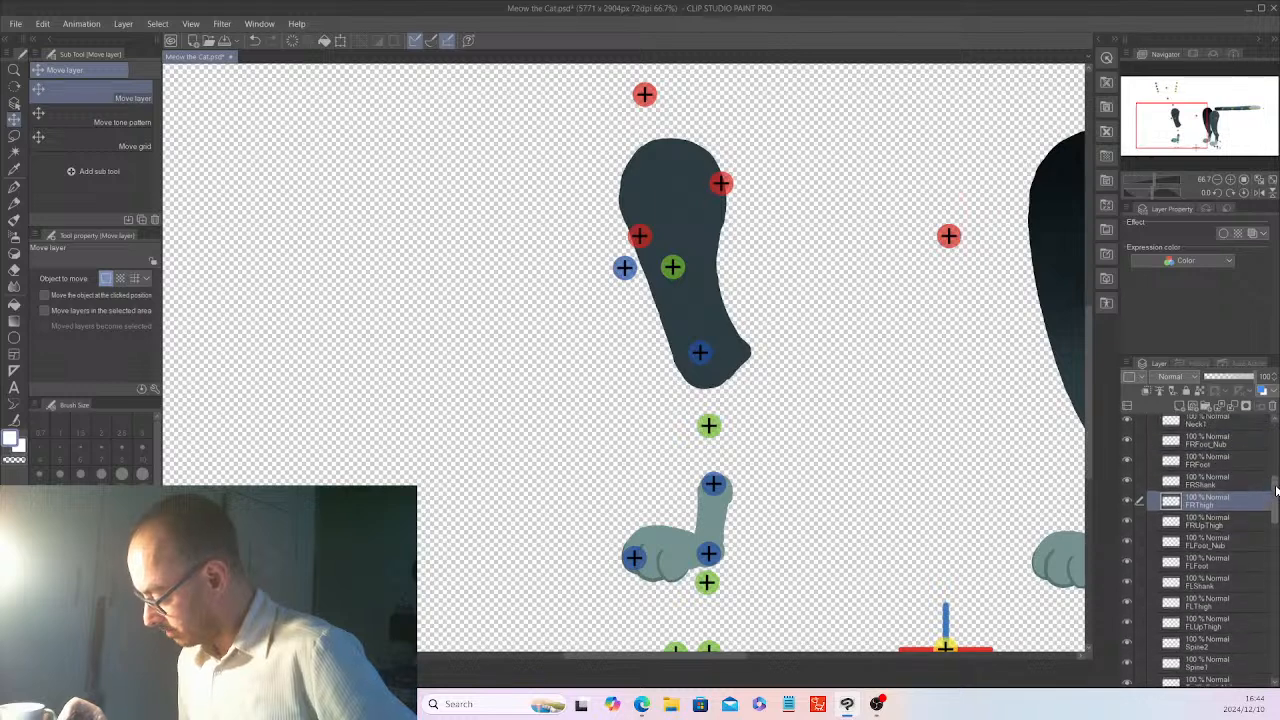
pyautogui.click(1218, 485)
pyautogui.click(1225, 505)
pyautogui.moveTo(895, 492); pyautogui.dragTo(900, 506)
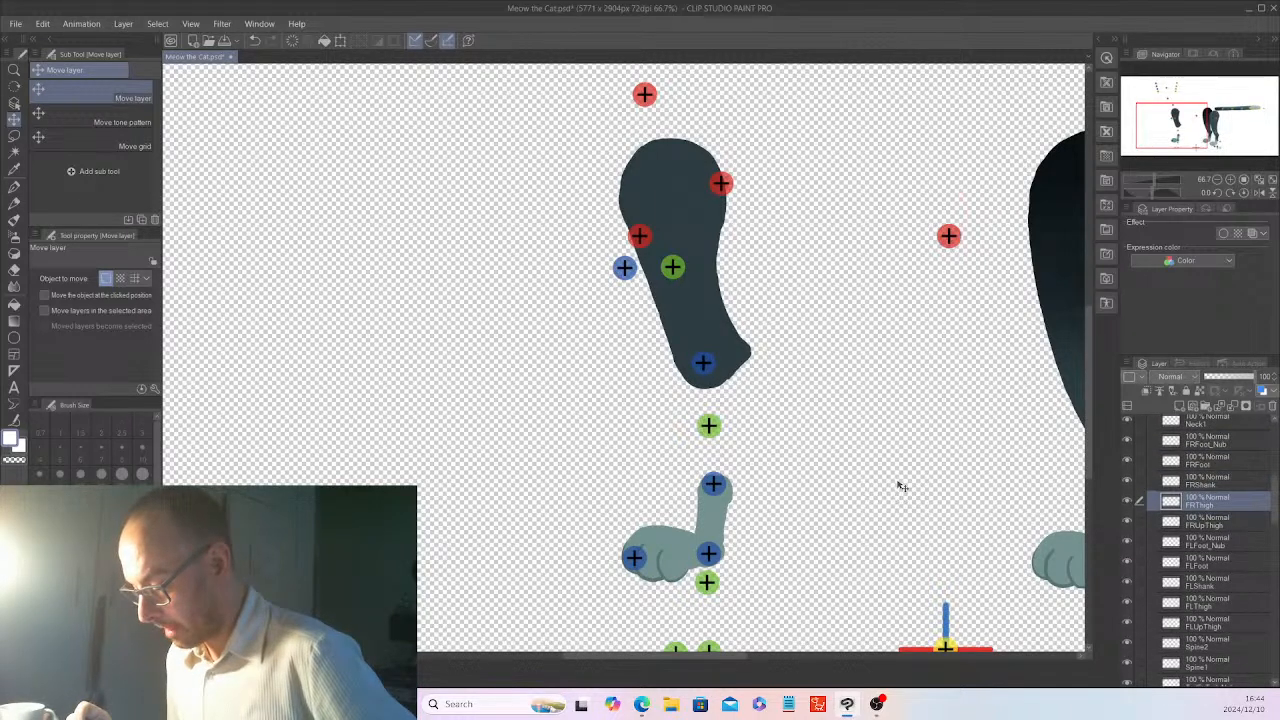
# - Shift the FRShank marker slightly down into the top of the foot piece and place the FRUpThigh marker on the far front shoulder
pyautogui.click(1220, 484)
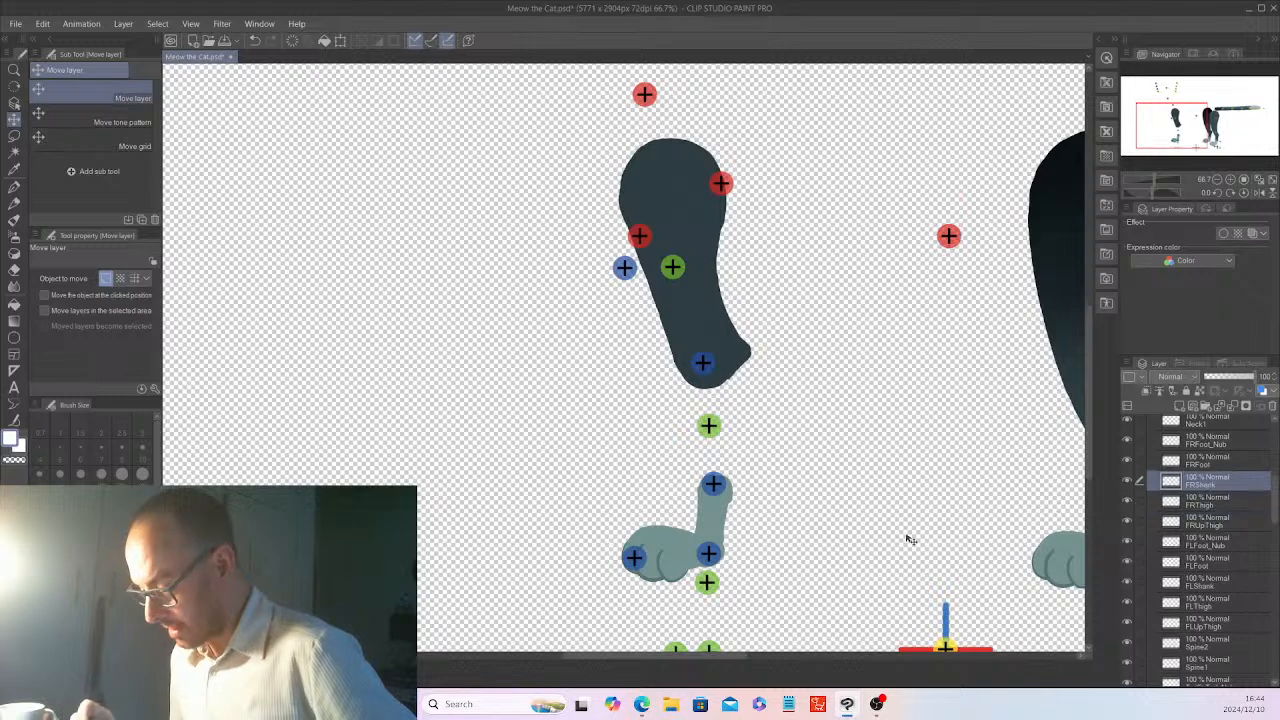
pyautogui.moveTo(908, 537); pyautogui.dragTo(910, 550)
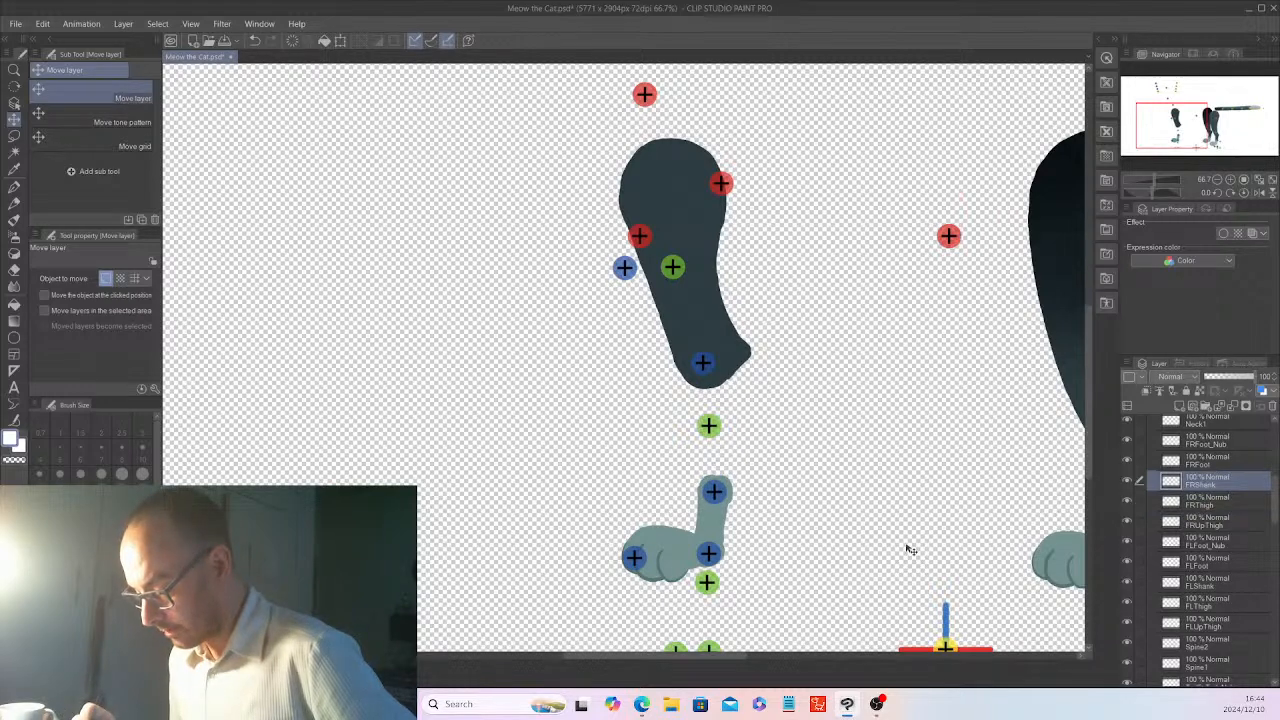
pyautogui.click(1233, 522)
pyautogui.moveTo(924, 464)
pyautogui.mouseDown()
pyautogui.moveTo(971, 374)
pyautogui.moveTo(968, 387)
pyautogui.mouseUp()
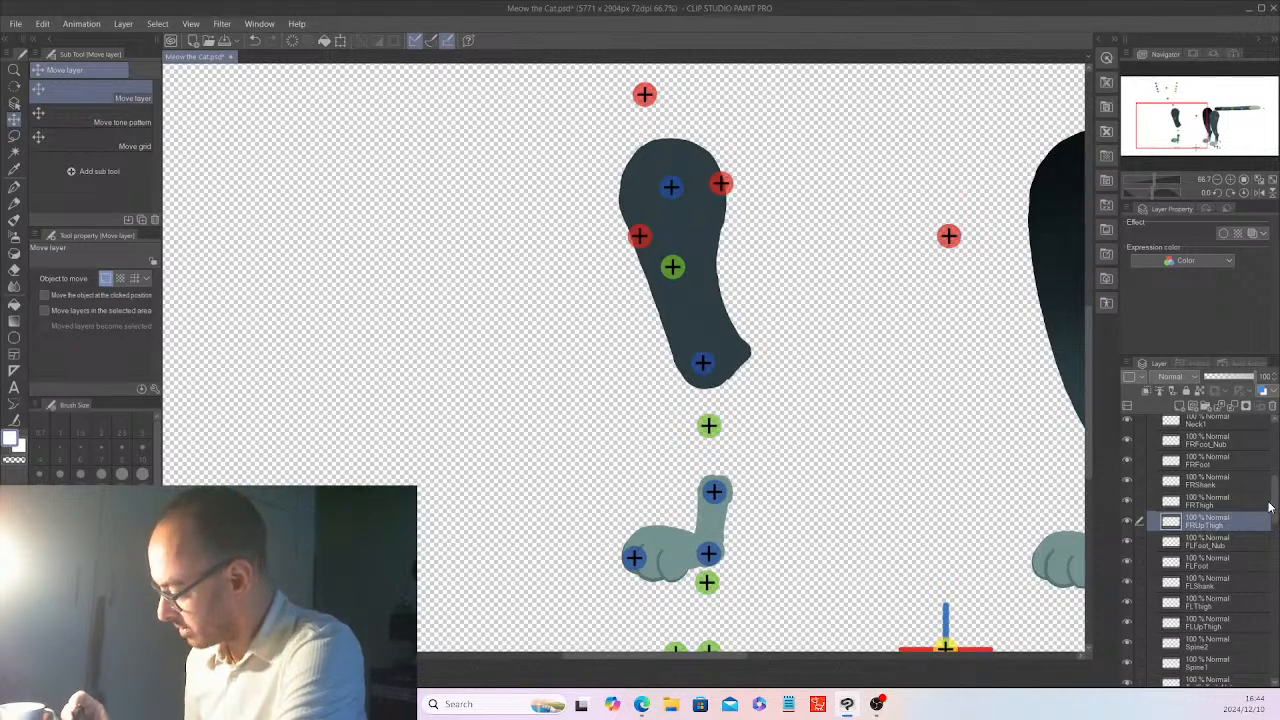
# - Show the hidden FLUpThigh, FLThigh, FLShank, FLFoot, Neck1 and Hip image folders again
pyautogui.scroll(4, 1276, 503)
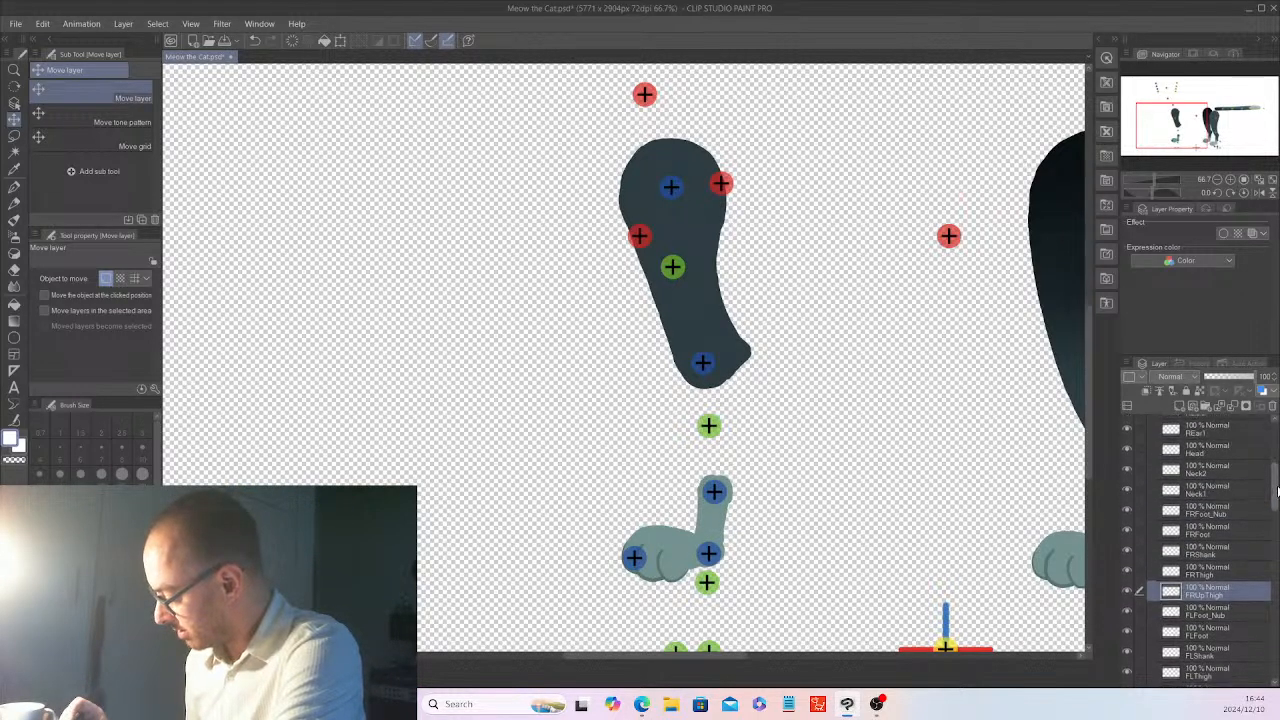
pyautogui.scroll(-10, 1276, 503)
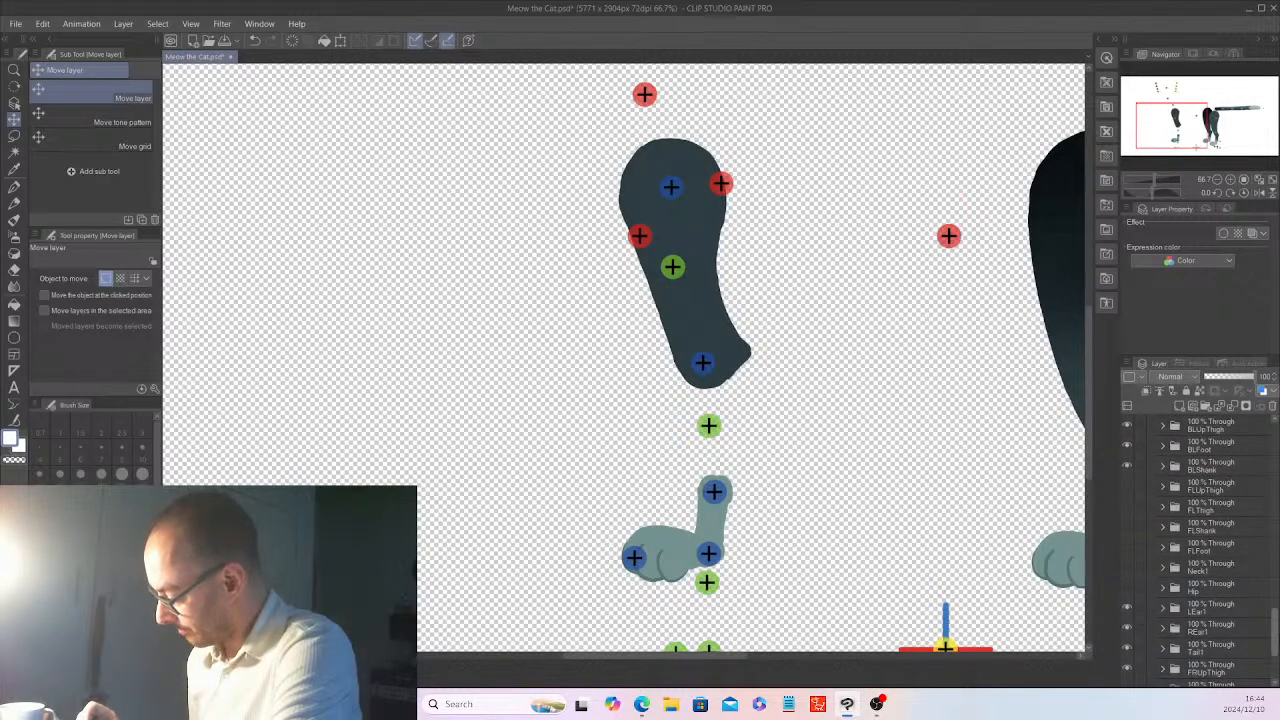
pyautogui.scroll(2, 1276, 503)
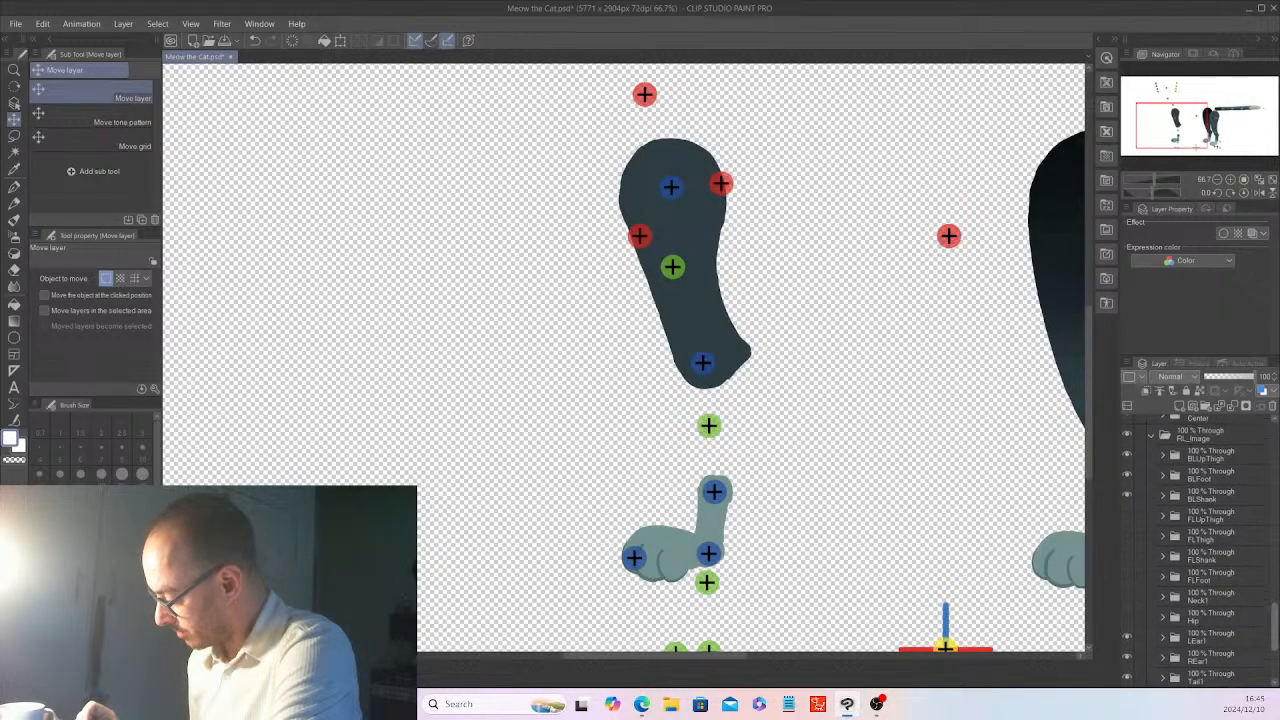
pyautogui.moveTo(1130, 520); pyautogui.dragTo(1126, 616)
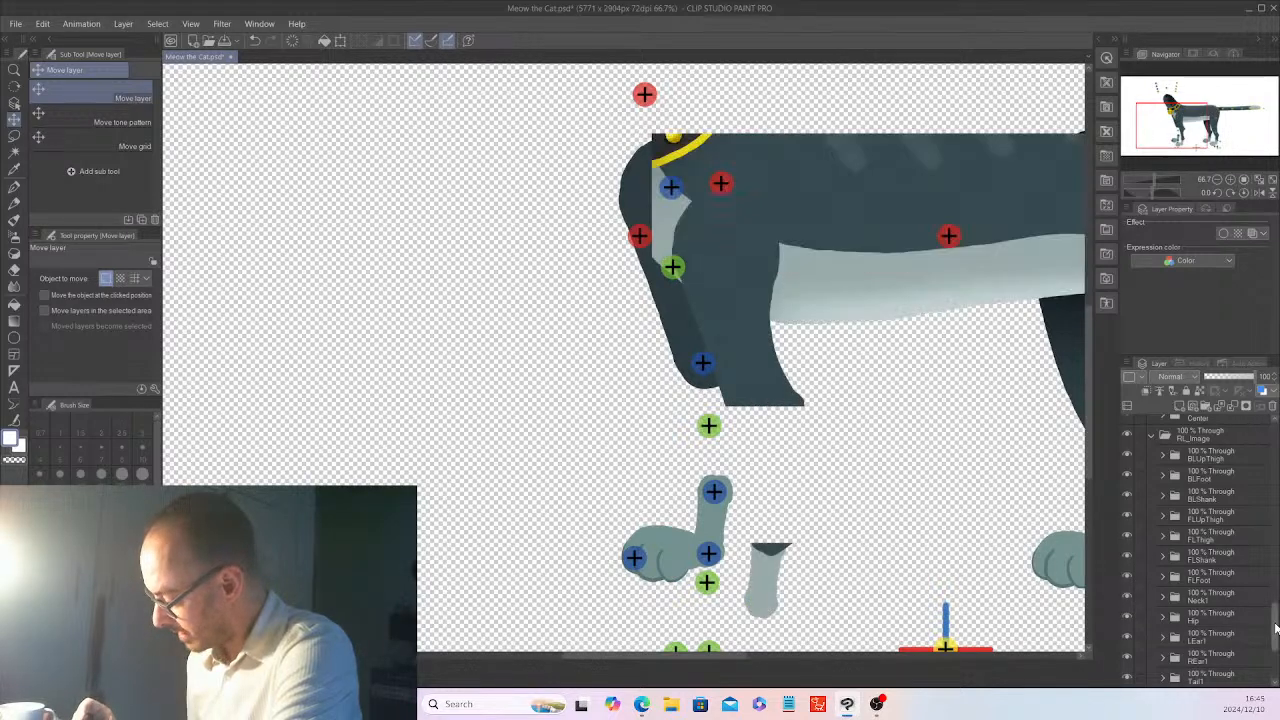
pyautogui.moveTo(1273, 615); pyautogui.dragTo(1275, 493)
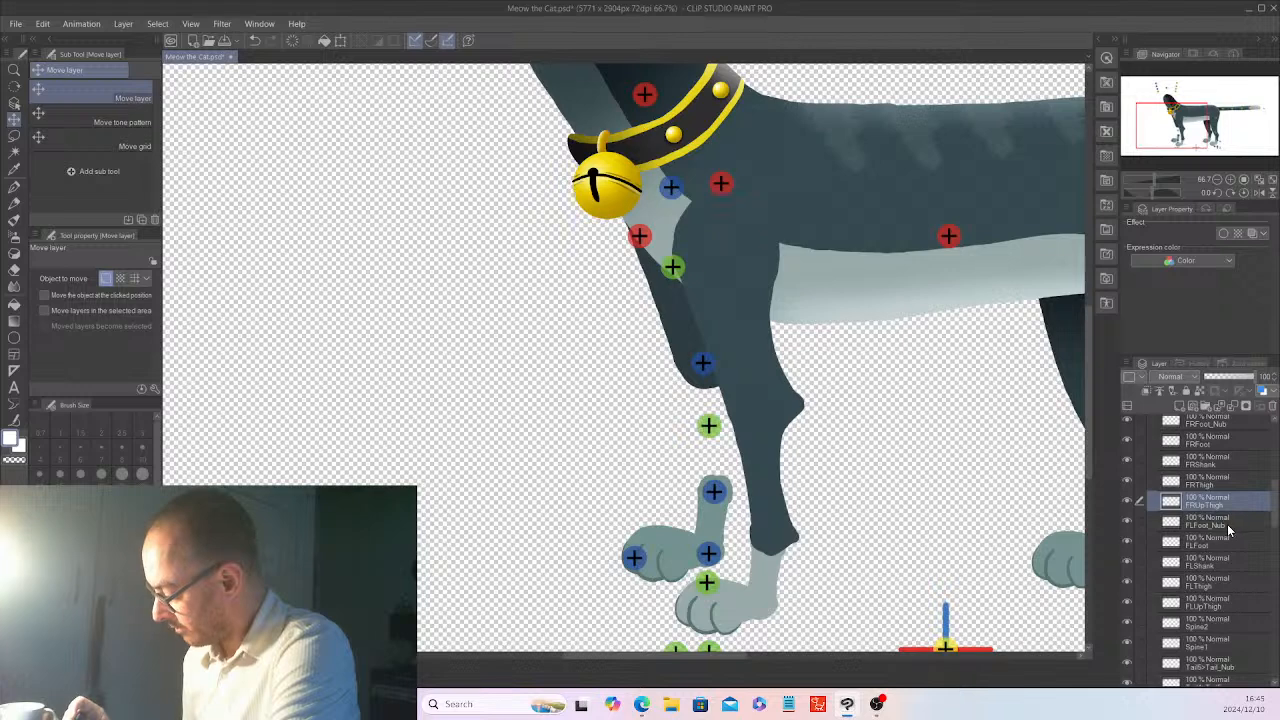
# - Move the FLFoot bone marker onto the heel of the near front paw
pyautogui.scroll(-3, 1230, 531)
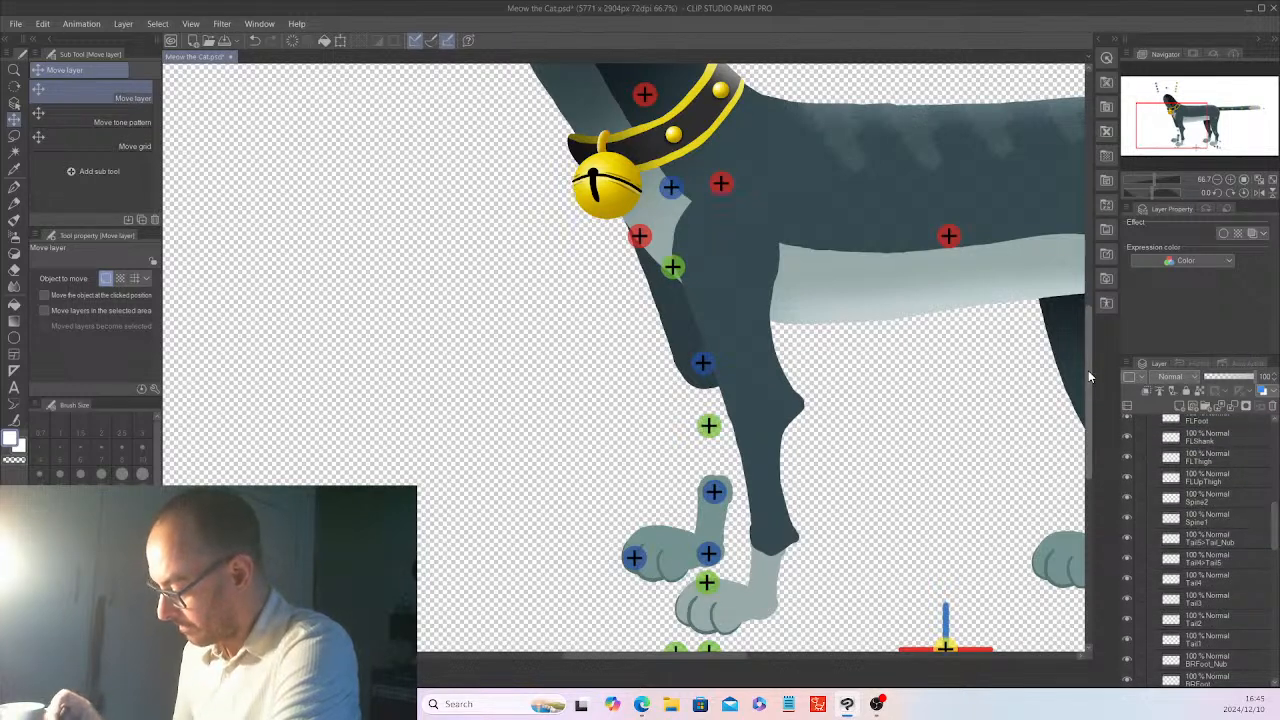
pyautogui.moveTo(1089, 372); pyautogui.dragTo(1089, 410)
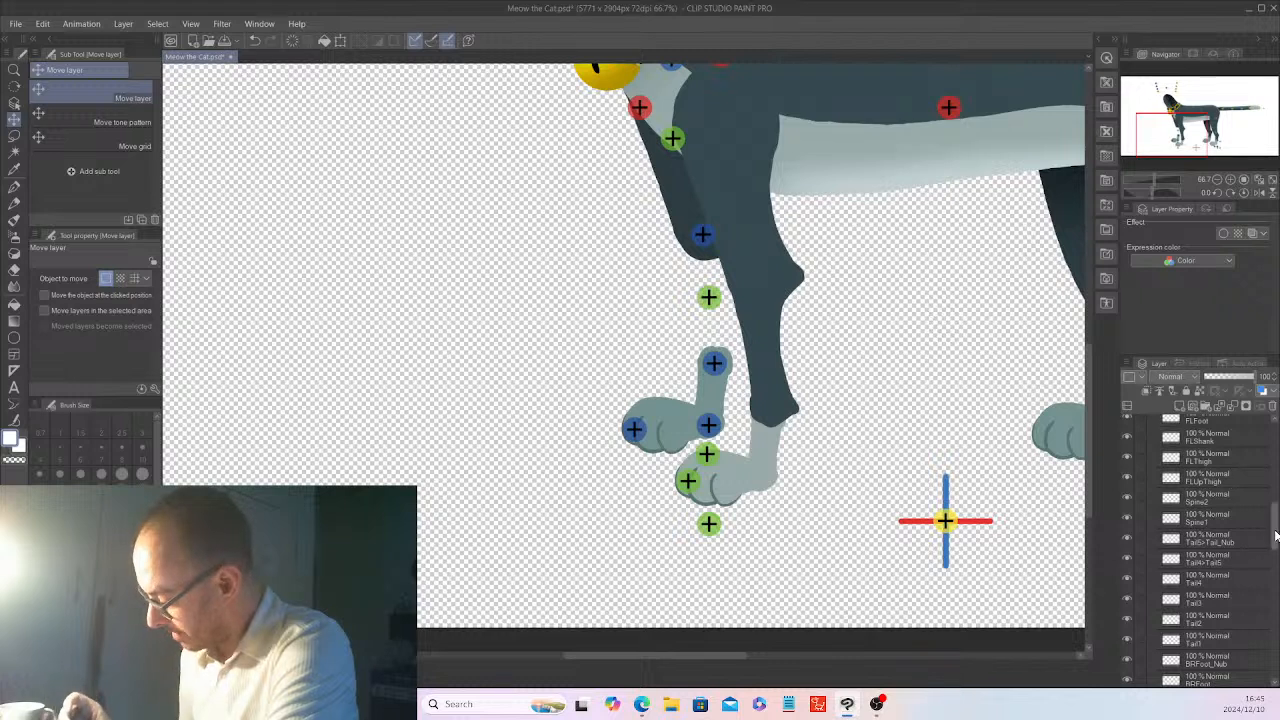
pyautogui.scroll(3, 1235, 535)
pyautogui.click(1210, 527)
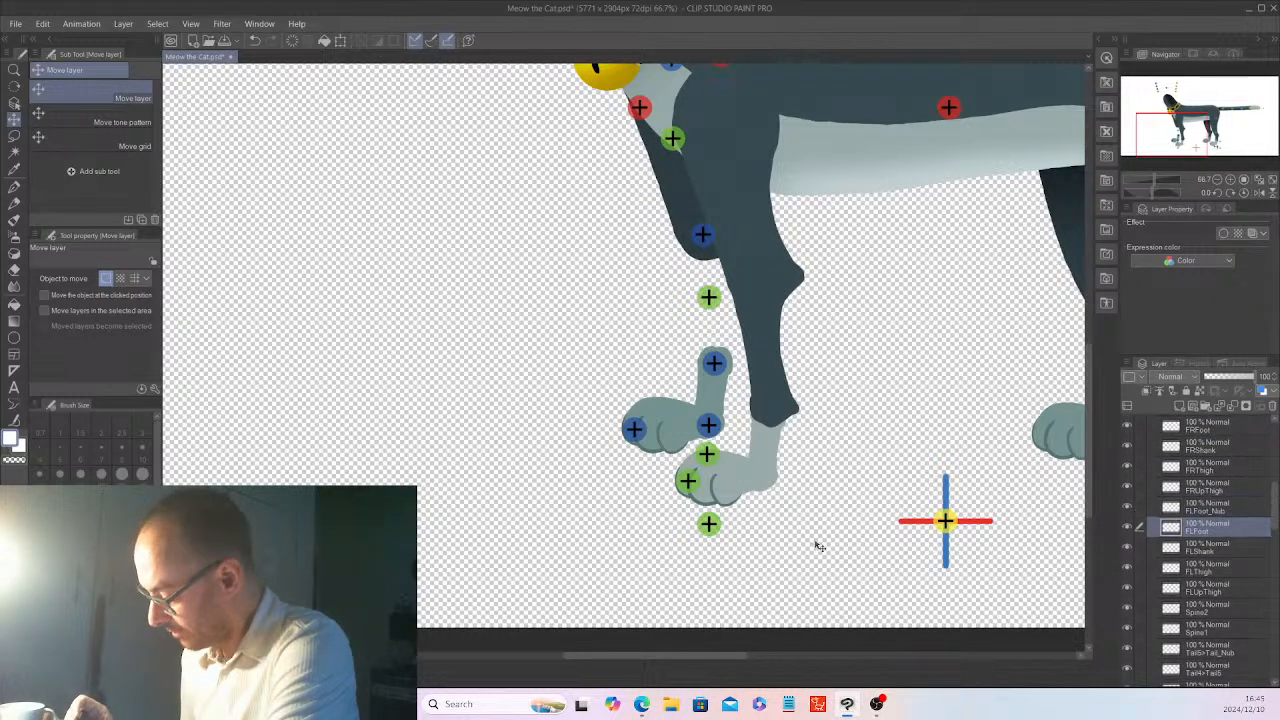
pyautogui.moveTo(818, 546)
pyautogui.mouseDown()
pyautogui.moveTo(883, 523)
pyautogui.moveTo(869, 494)
pyautogui.mouseUp()
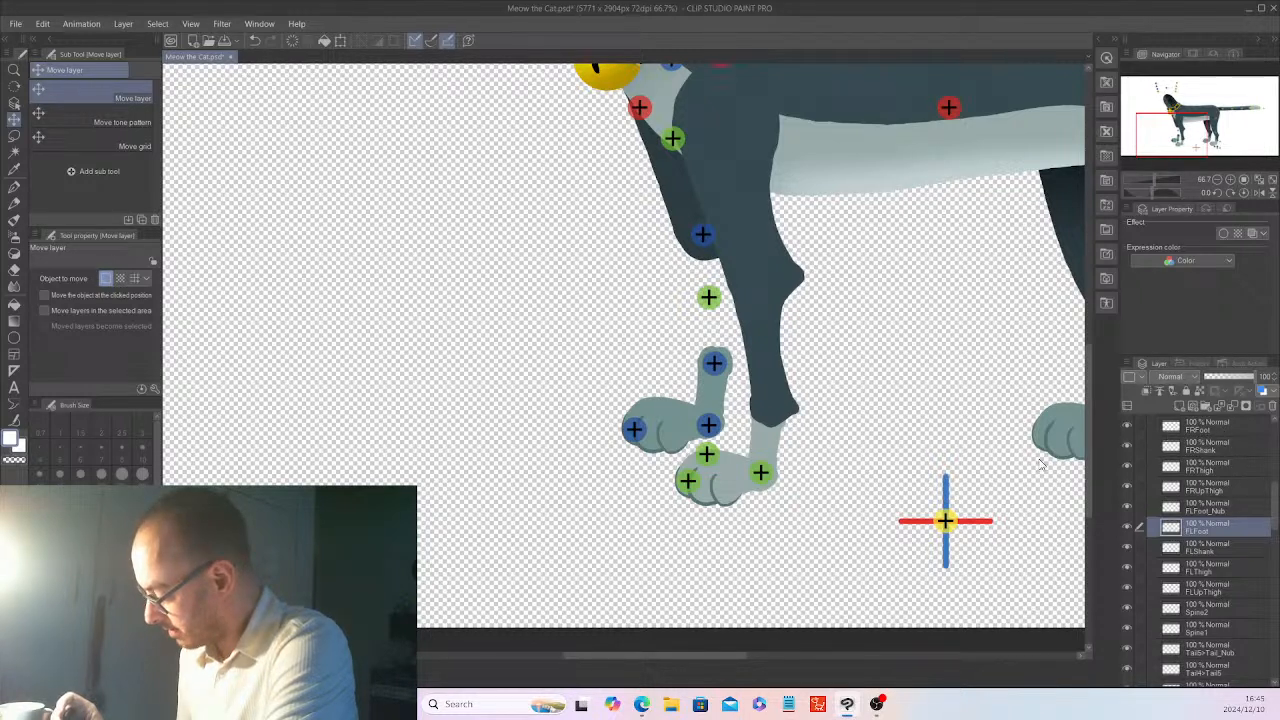
# - Nudge the FRFoot marker slightly up and move the FLShank marker onto the lower joint of the near front leg
pyautogui.click(1207, 426)
pyautogui.moveTo(870, 507); pyautogui.dragTo(867, 503)
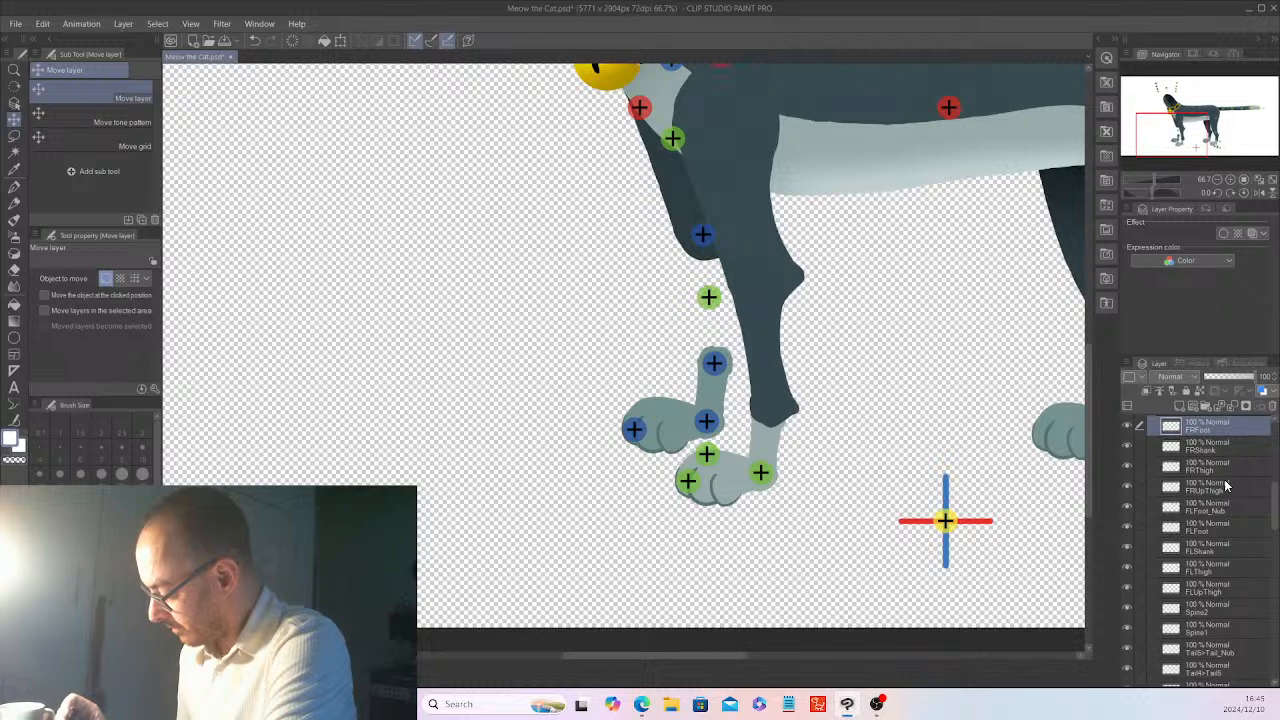
pyautogui.click(1207, 547)
pyautogui.moveTo(862, 529); pyautogui.dragTo(925, 473)
# - Show the FRThigh image folder again, hide the FLShank image folder, and shift the FLShank marker slightly down in the rounded leg end
pyautogui.moveTo(1275, 505); pyautogui.dragTo(1276, 593)
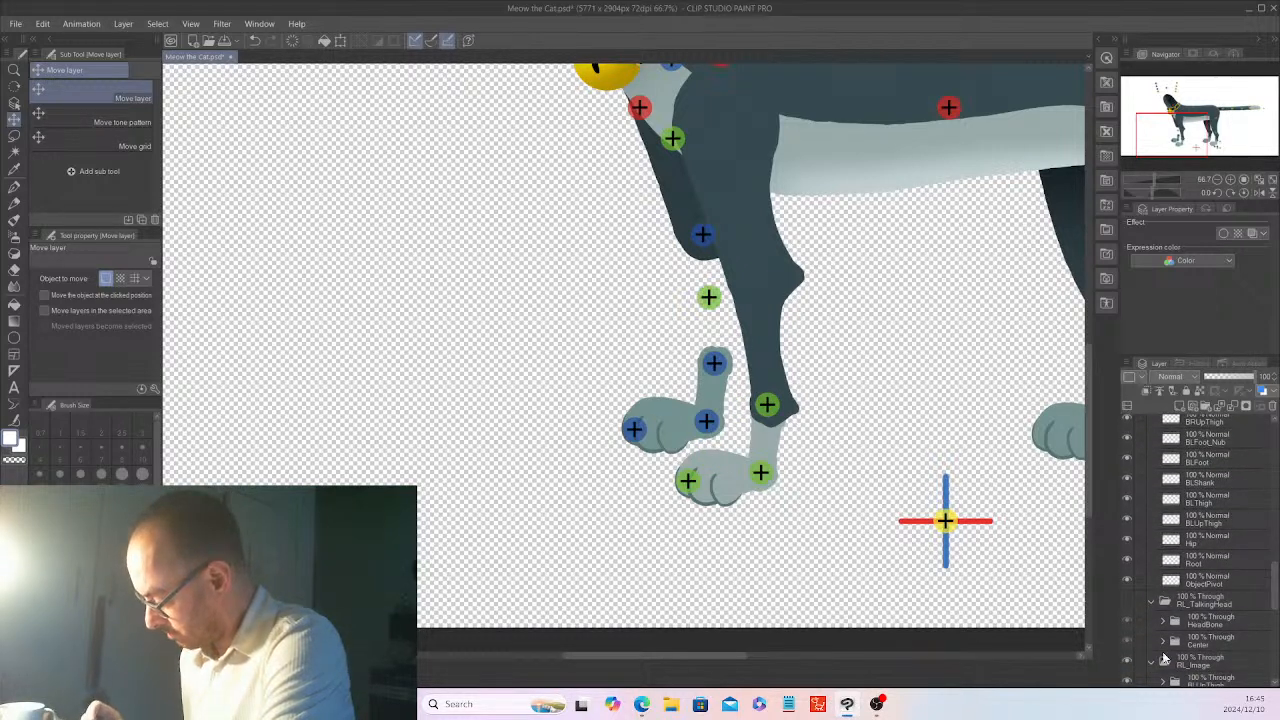
pyautogui.scroll(-10, 1181, 637)
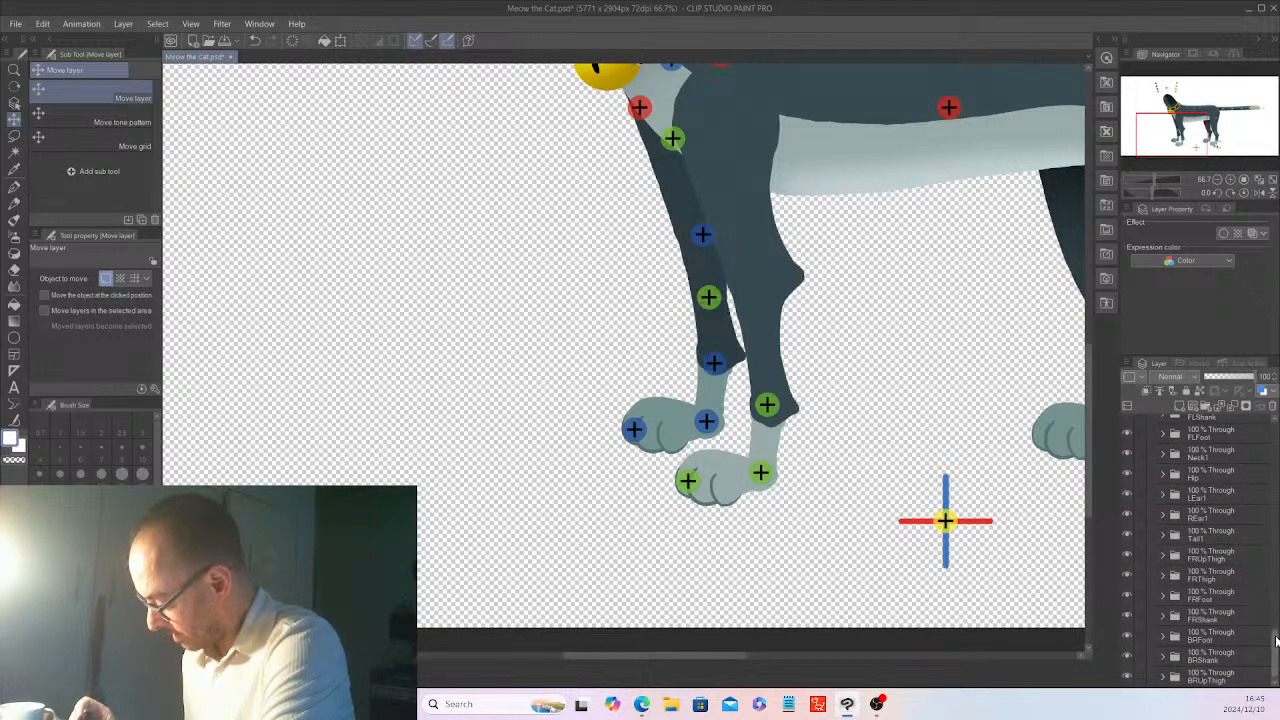
pyautogui.scroll(3, 1277, 624)
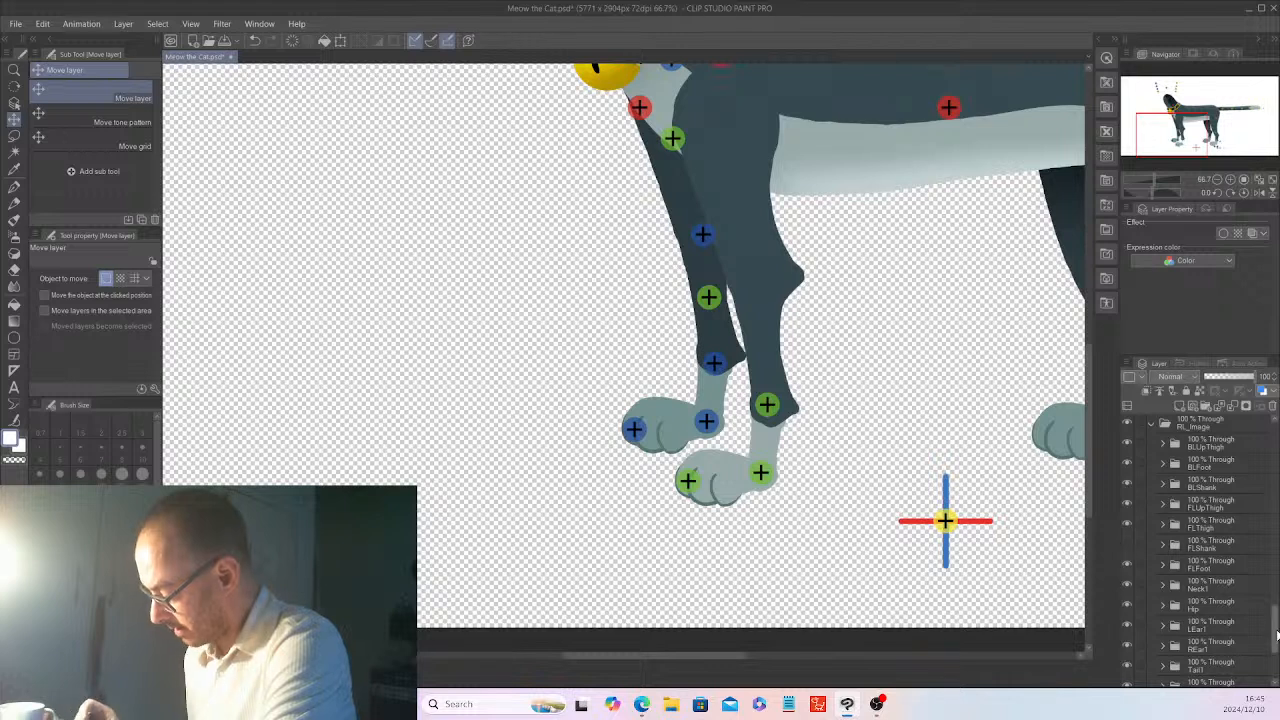
pyautogui.moveTo(1277, 625); pyautogui.dragTo(1277, 501)
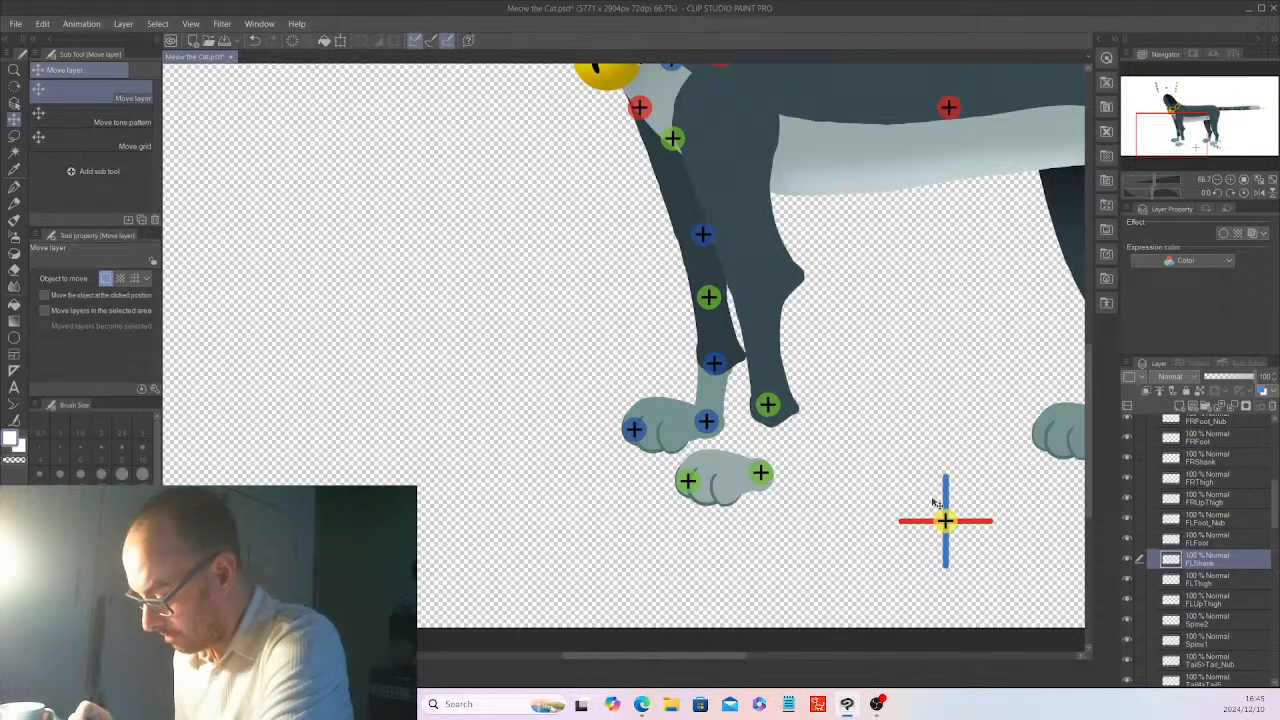
pyautogui.moveTo(932, 499); pyautogui.dragTo(933, 502)
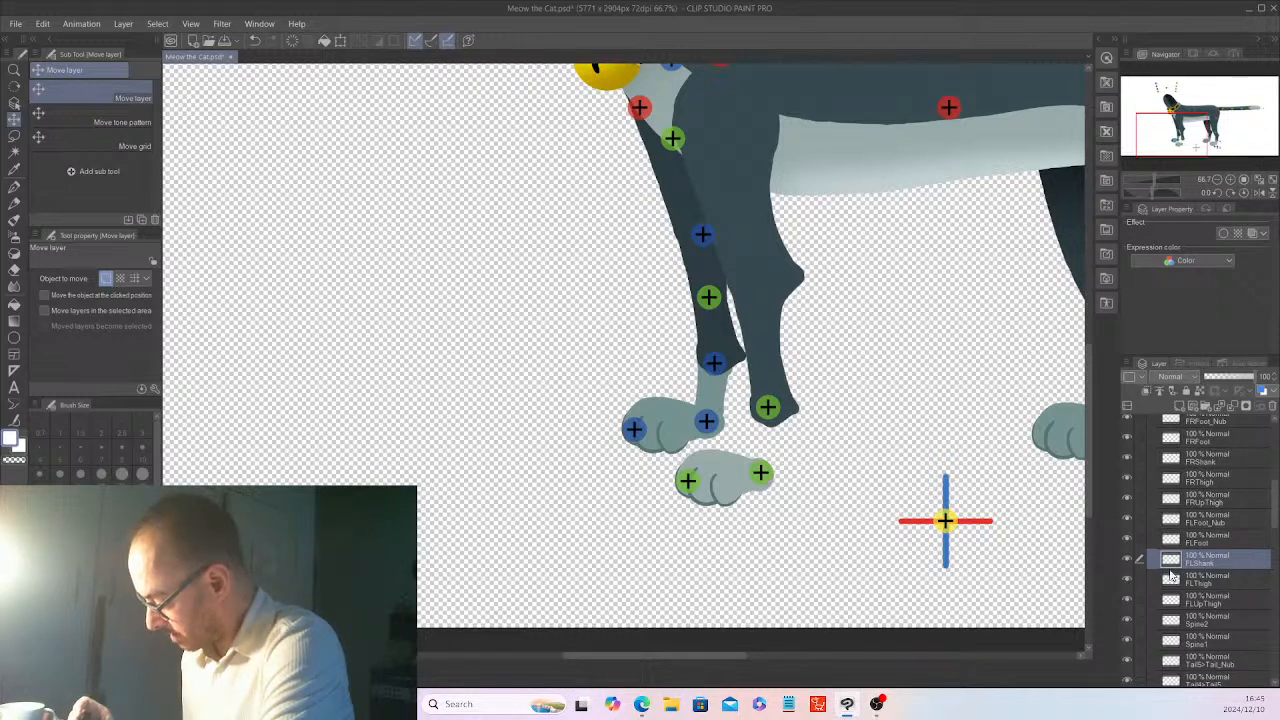
# - Move the FLThigh marker onto the near front elbow and show the FLShank image folder again
pyautogui.click(1207, 585)
pyautogui.moveTo(900, 558)
pyautogui.mouseDown()
pyautogui.moveTo(908, 531)
pyautogui.moveTo(943, 548)
pyautogui.mouseUp()
pyautogui.moveTo(1276, 505); pyautogui.dragTo(1277, 630)
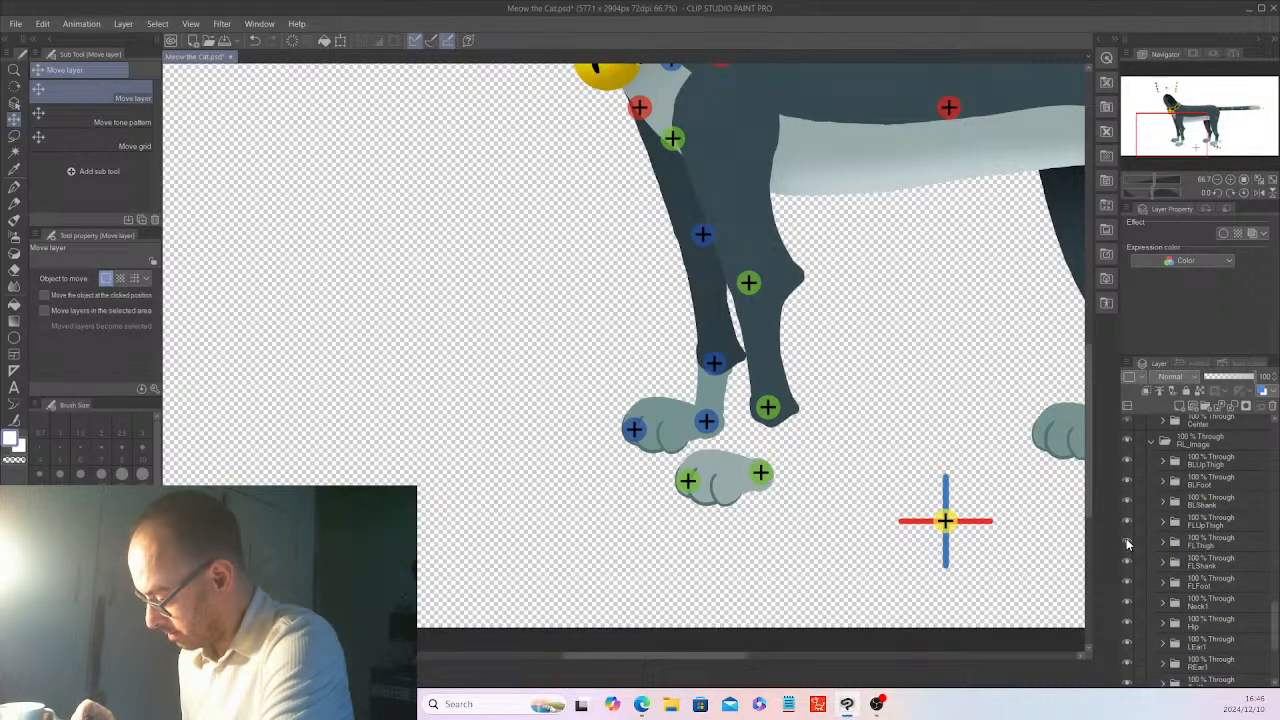
# - Hide the FLThigh image folder and shift the FLThigh marker slightly down into the rounded lower end of the upper leg
pyautogui.click(1127, 542)
pyautogui.moveTo(1274, 628); pyautogui.dragTo(1275, 517)
pyautogui.click(1217, 488)
pyautogui.click(1217, 507)
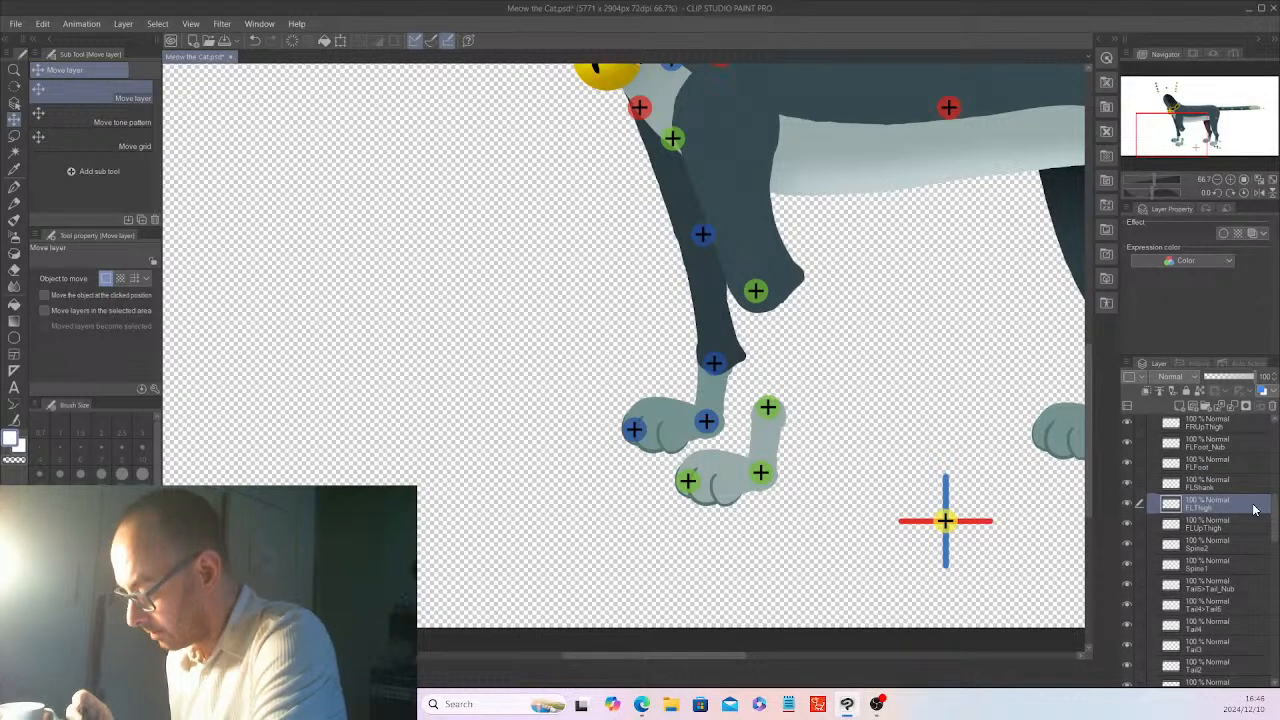
# - Place the FLUpThigh marker on the near front shoulder and show the FLThigh image folder again
pyautogui.moveTo(1275, 525); pyautogui.dragTo(1275, 535)
pyautogui.click(1218, 468)
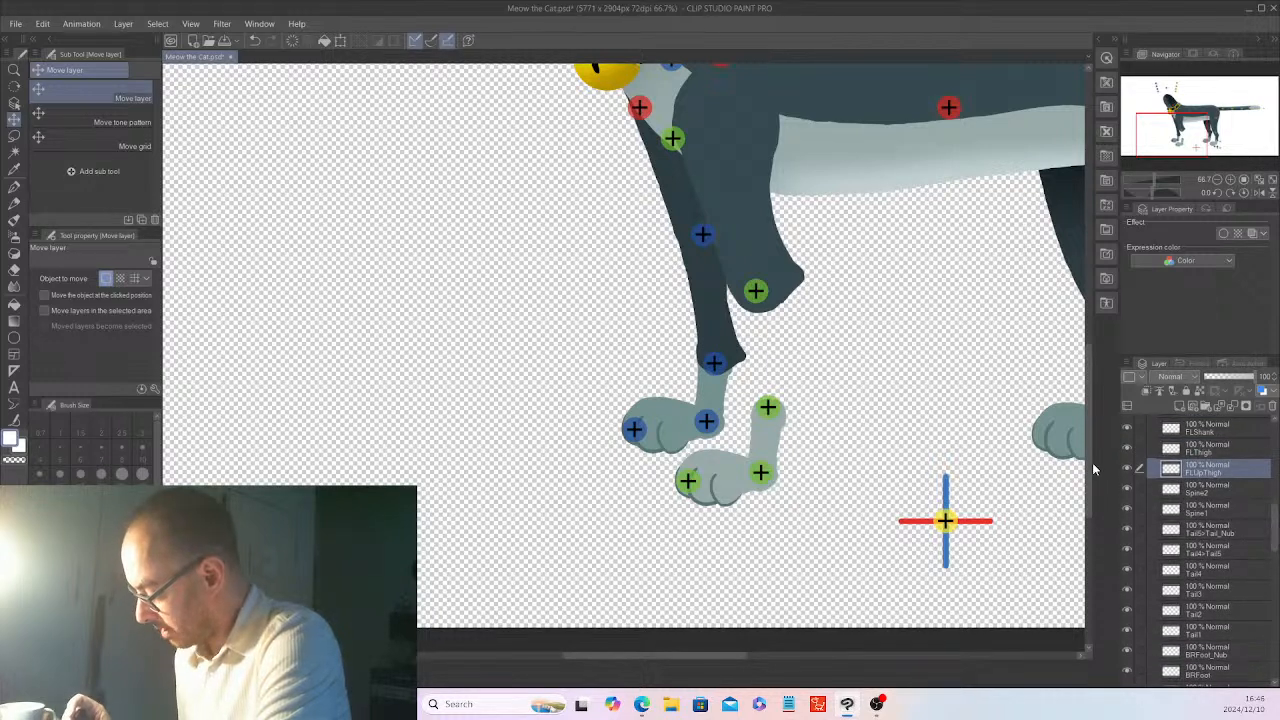
pyautogui.scroll(2, 1000, 460)
pyautogui.moveTo(900, 466); pyautogui.dragTo(952, 443)
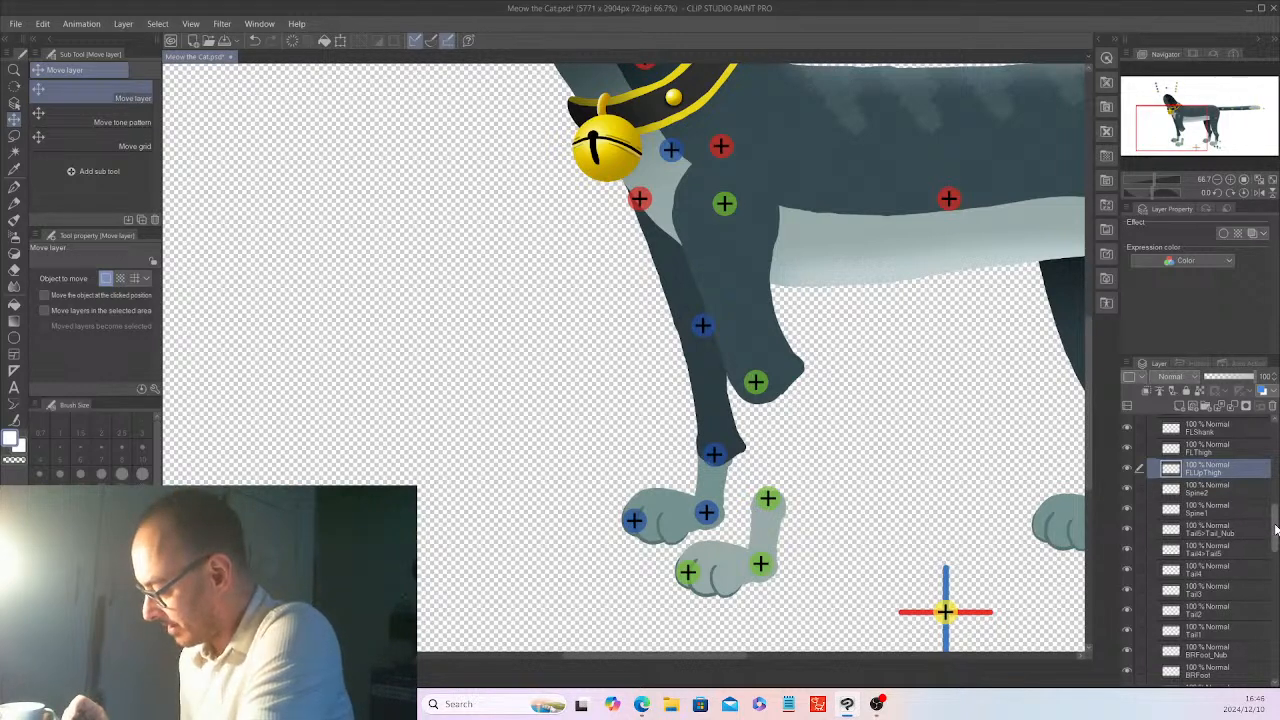
pyautogui.moveTo(1275, 530); pyautogui.dragTo(1275, 622)
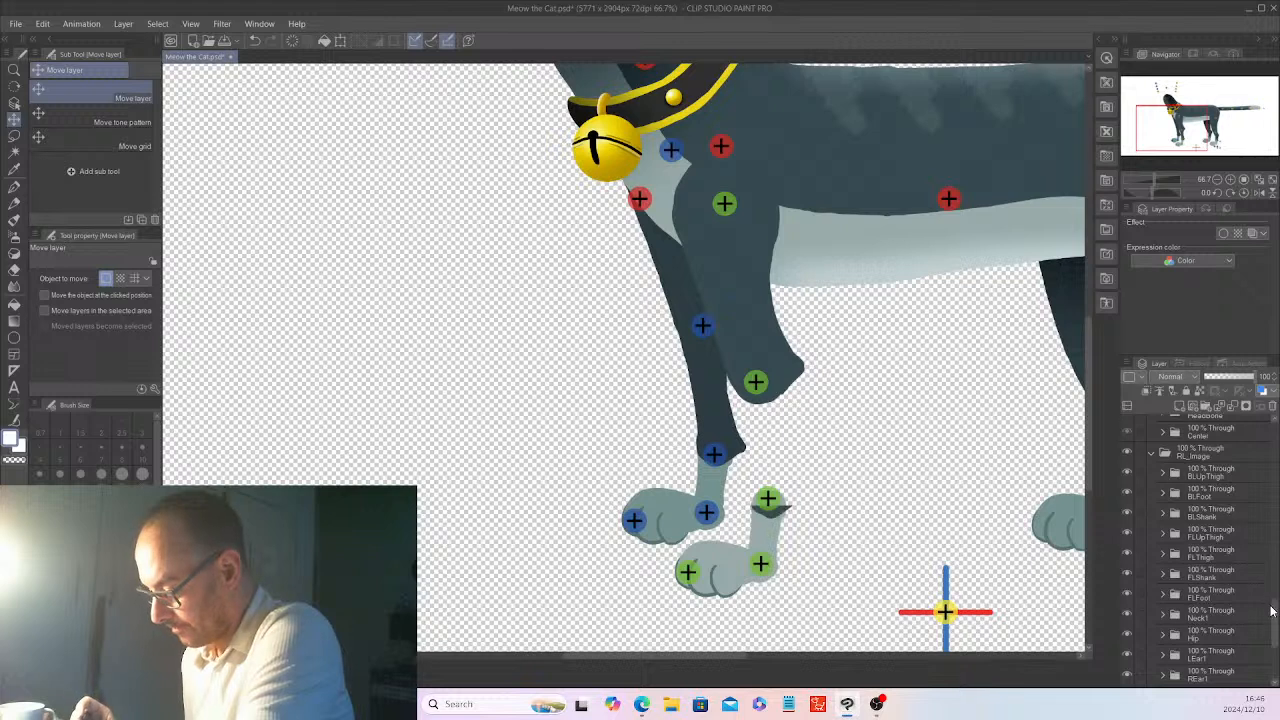
pyautogui.moveTo(1275, 620); pyautogui.dragTo(1275, 517)
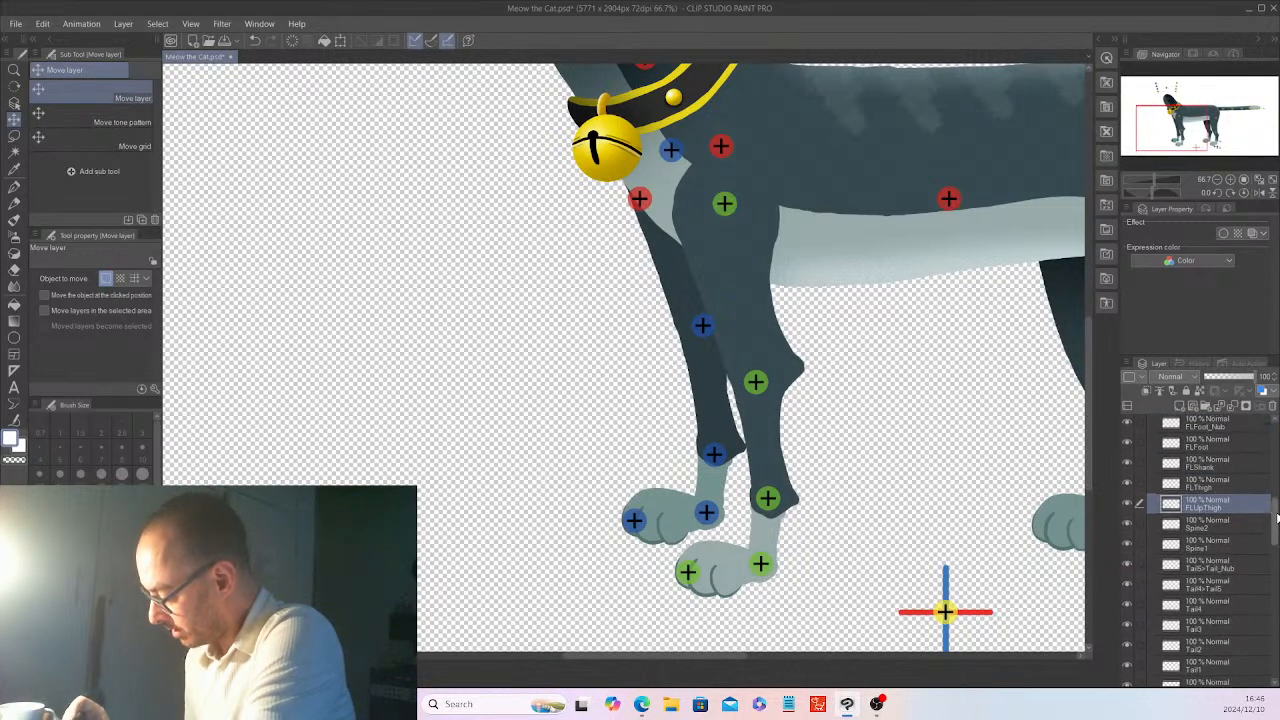
# - Place the Spine2 marker in the middle of the torso and the Spine1 marker level with it towards the hips
pyautogui.click(1218, 528)
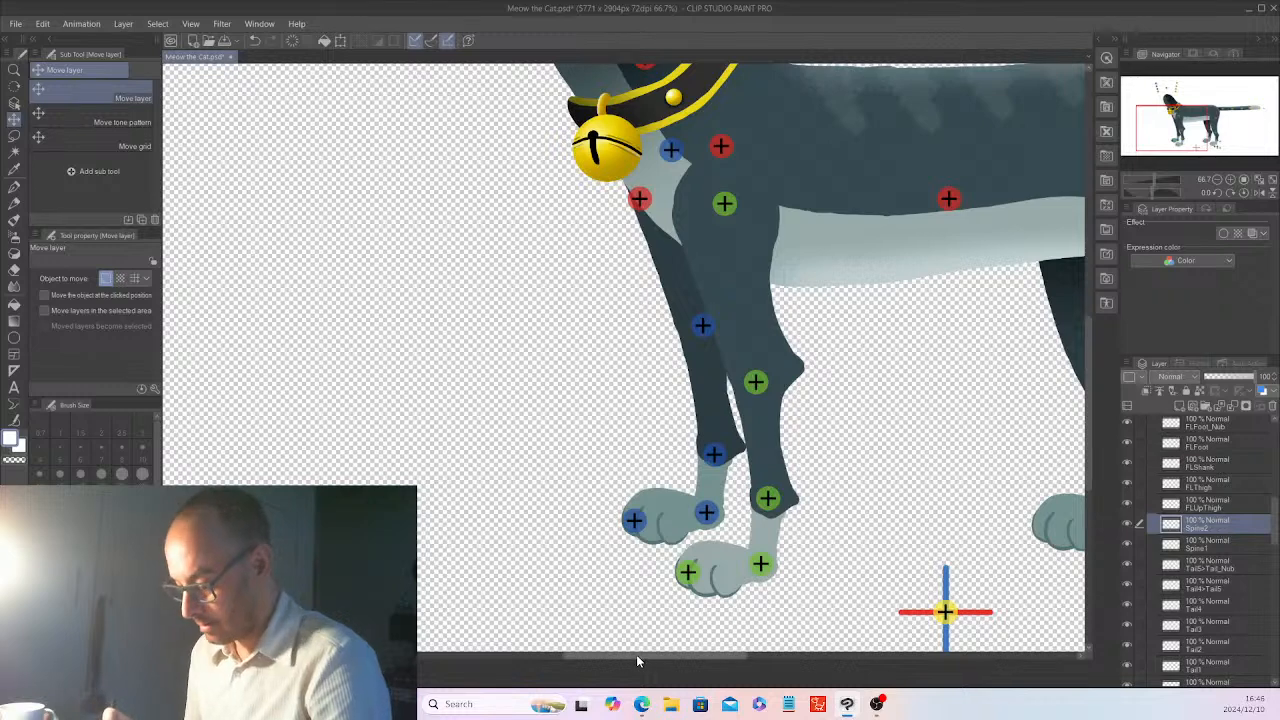
pyautogui.moveTo(636, 654); pyautogui.dragTo(710, 653)
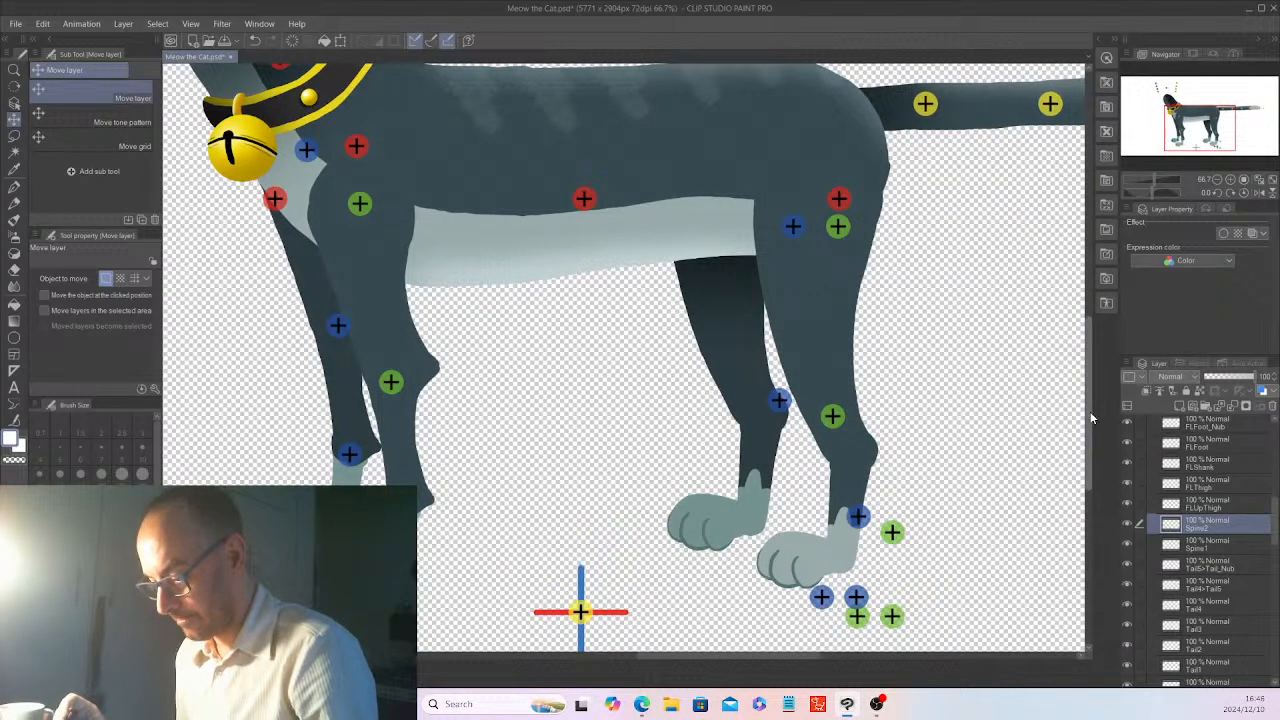
pyautogui.hotkey('ctrl', '-')
pyautogui.hotkey('ctrl', '-')
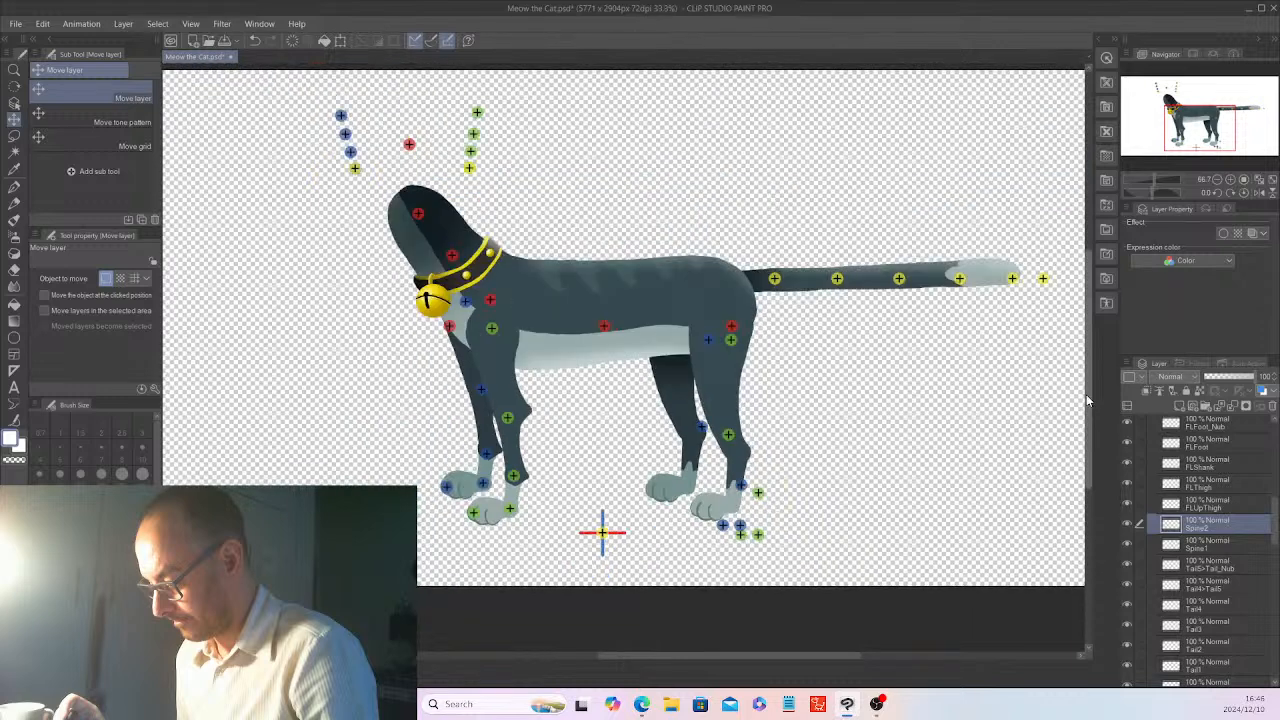
pyautogui.moveTo(925, 452); pyautogui.dragTo(1068, 432)
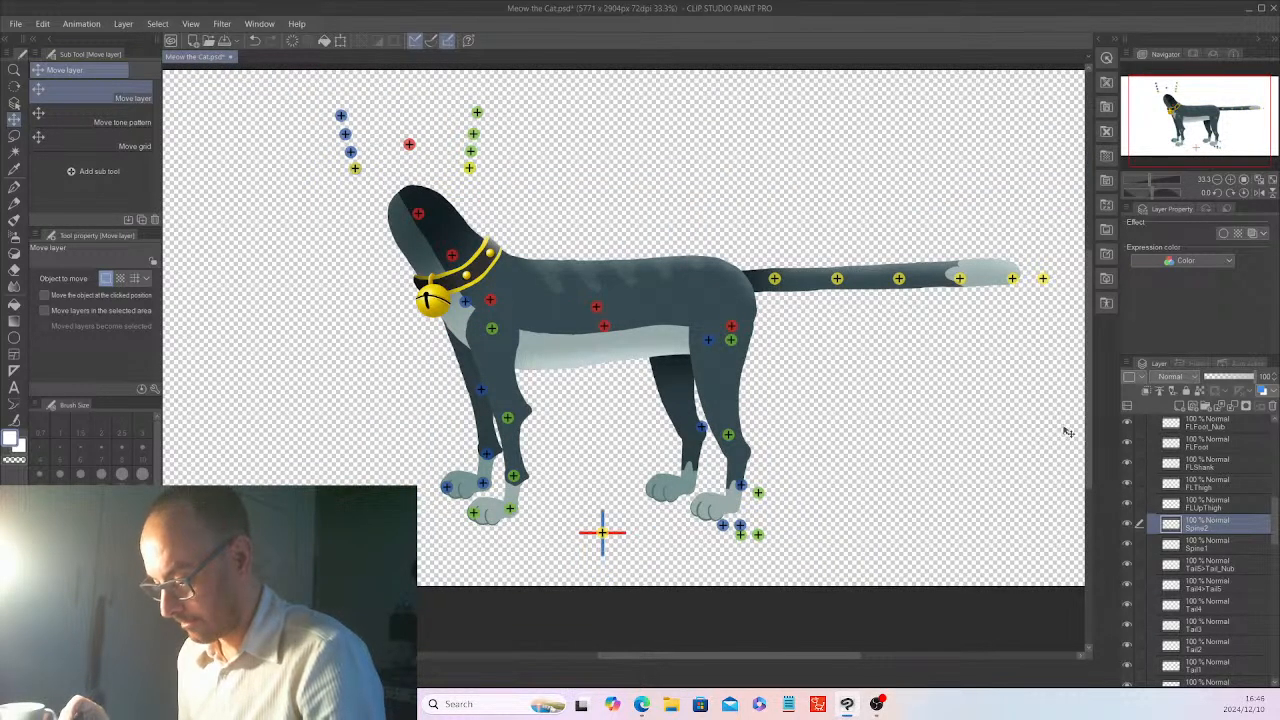
pyautogui.click(1228, 548)
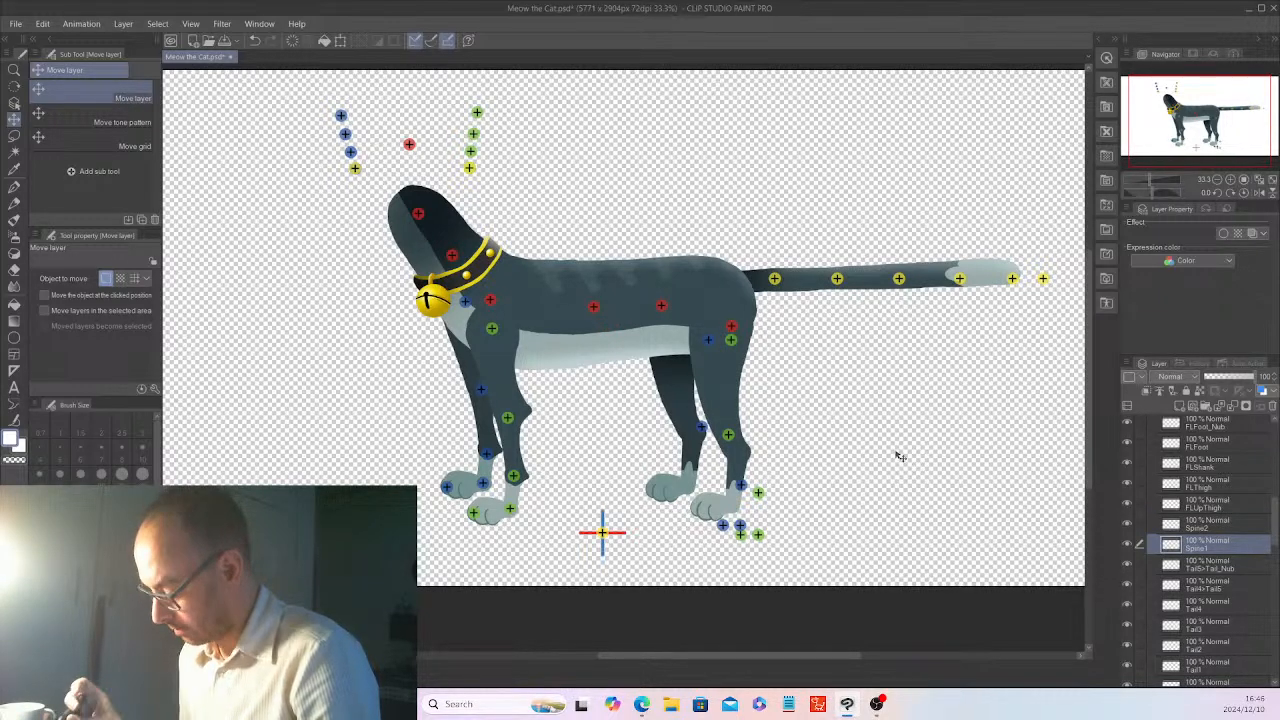
# - Move the Tail5>Tail_Nub marker onto the light tip of the tail
pyautogui.click(1234, 572)
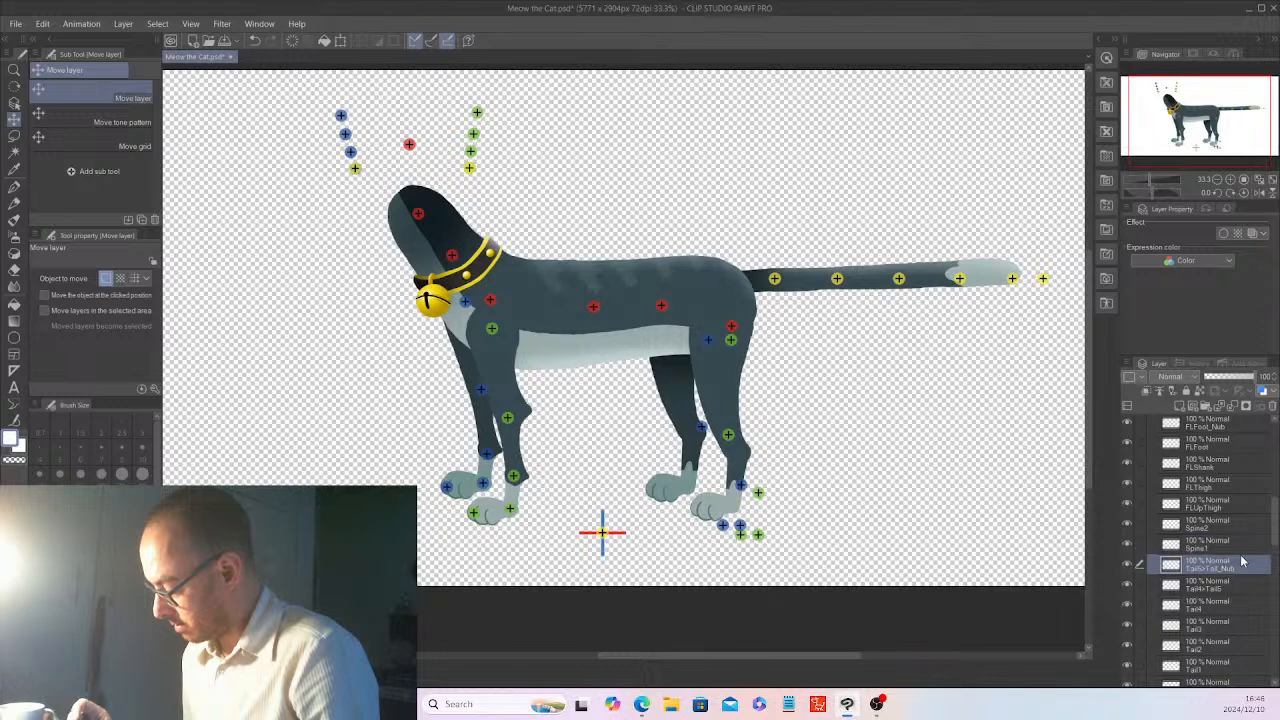
pyautogui.moveTo(838, 482); pyautogui.dragTo(807, 482)
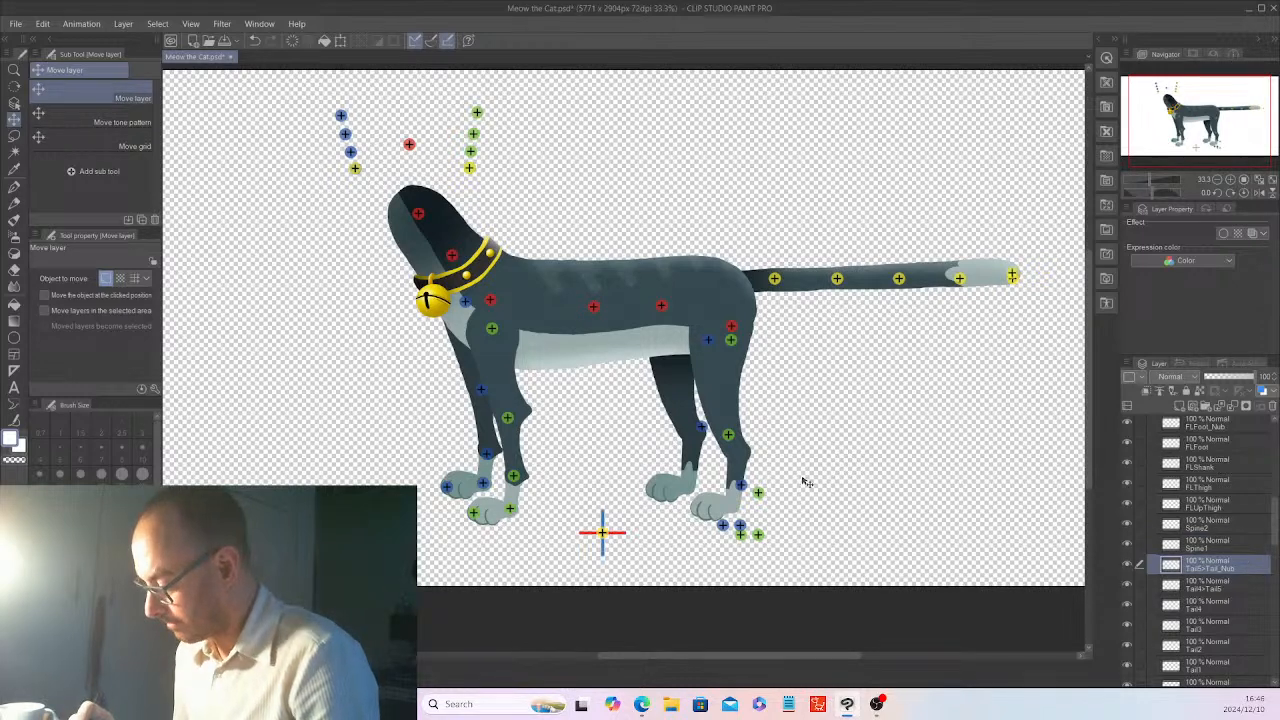
# - Hide the Hip image folder and place the Tail1 marker on the rounded root of the tail
pyautogui.click(1222, 665)
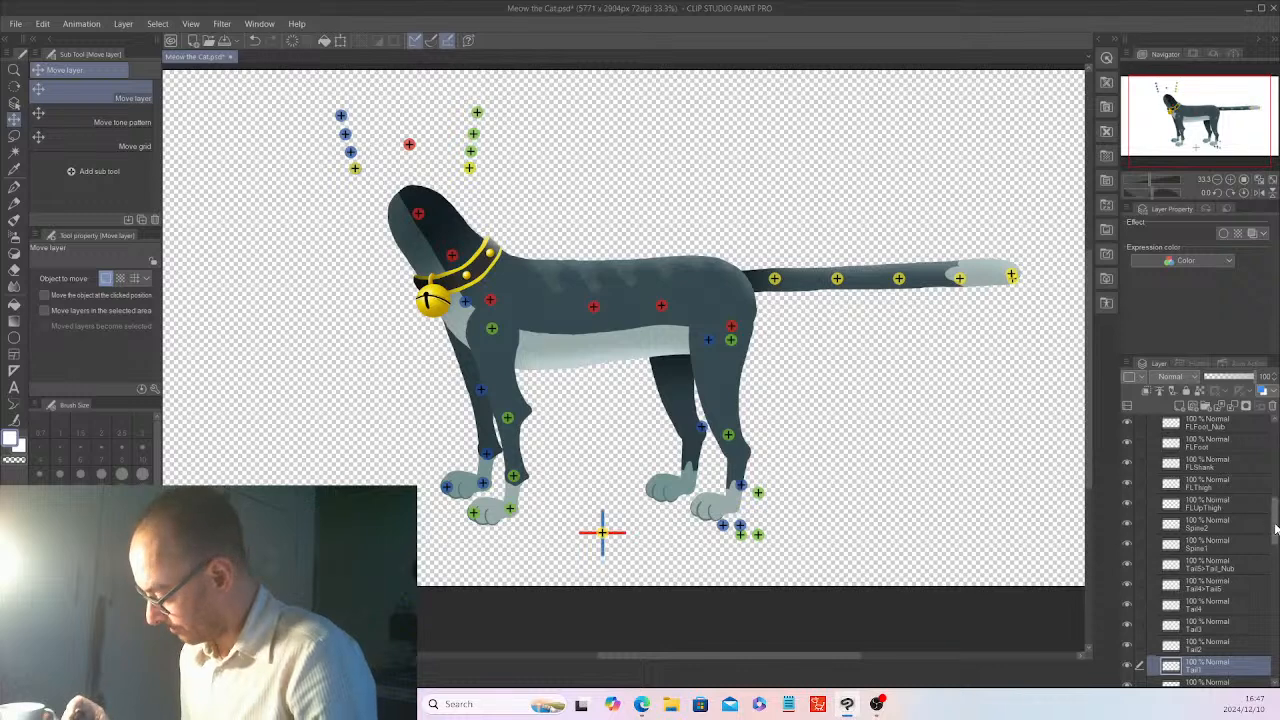
pyautogui.moveTo(1275, 520); pyautogui.dragTo(1275, 652)
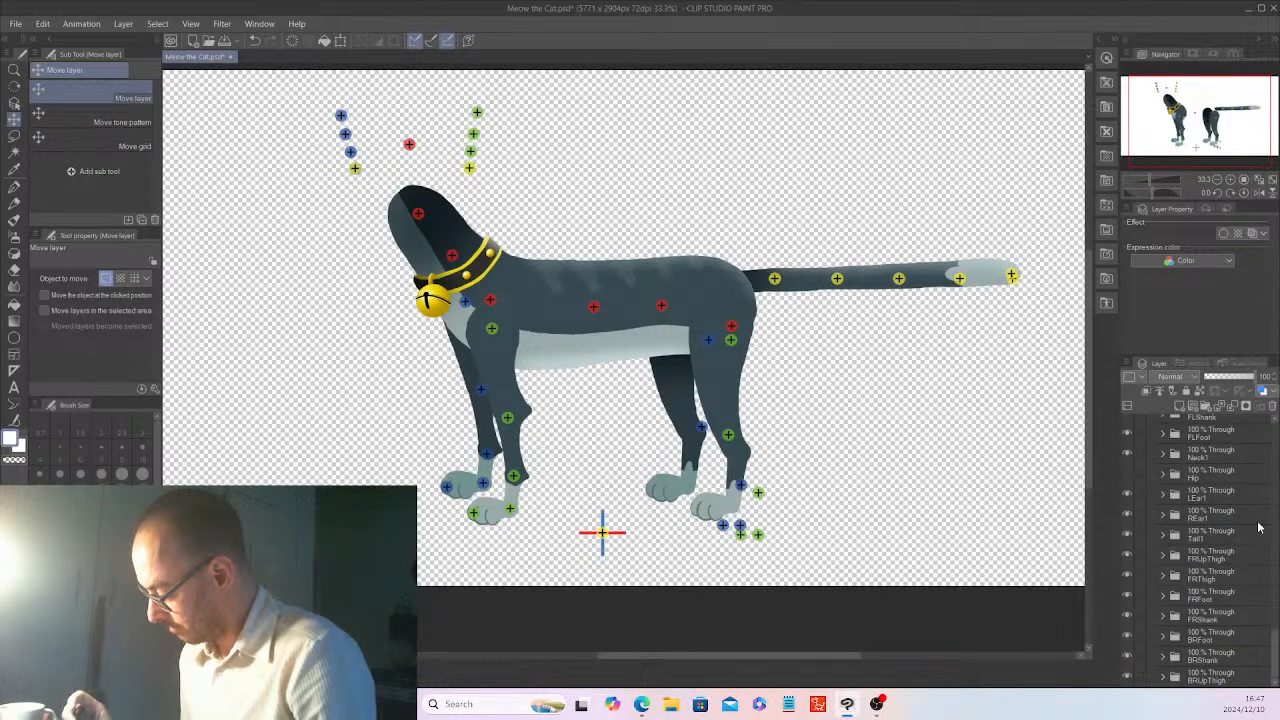
pyautogui.click(1127, 474)
pyautogui.scroll(5, 1197, 550)
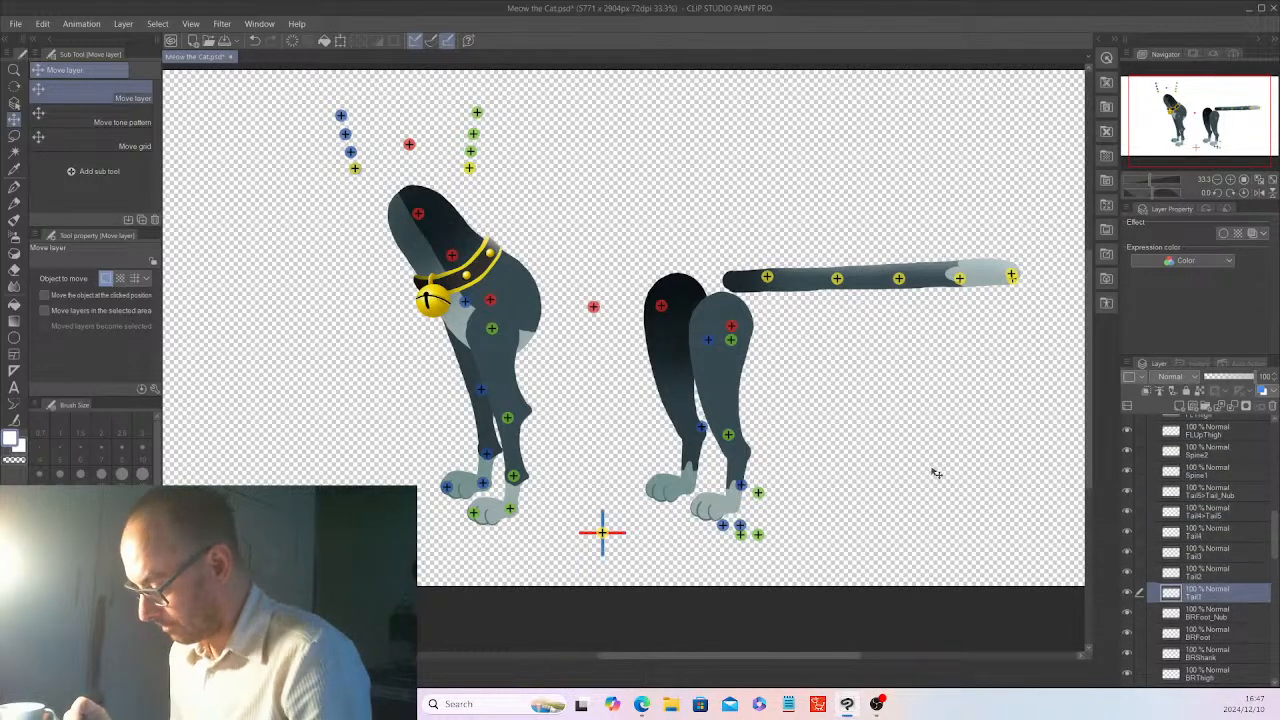
pyautogui.moveTo(934, 471)
pyautogui.mouseDown()
pyautogui.moveTo(898, 480)
pyautogui.moveTo(935, 481)
pyautogui.moveTo(912, 486)
pyautogui.moveTo(926, 489)
pyautogui.mouseUp()
# - Space the Tail2, Tail3, Tail4 and Tail4>Tail5 markers along the tail, with Tail4>Tail5 at the start of the light tip
pyautogui.click(1227, 573)
pyautogui.hotkey('alt', ']')
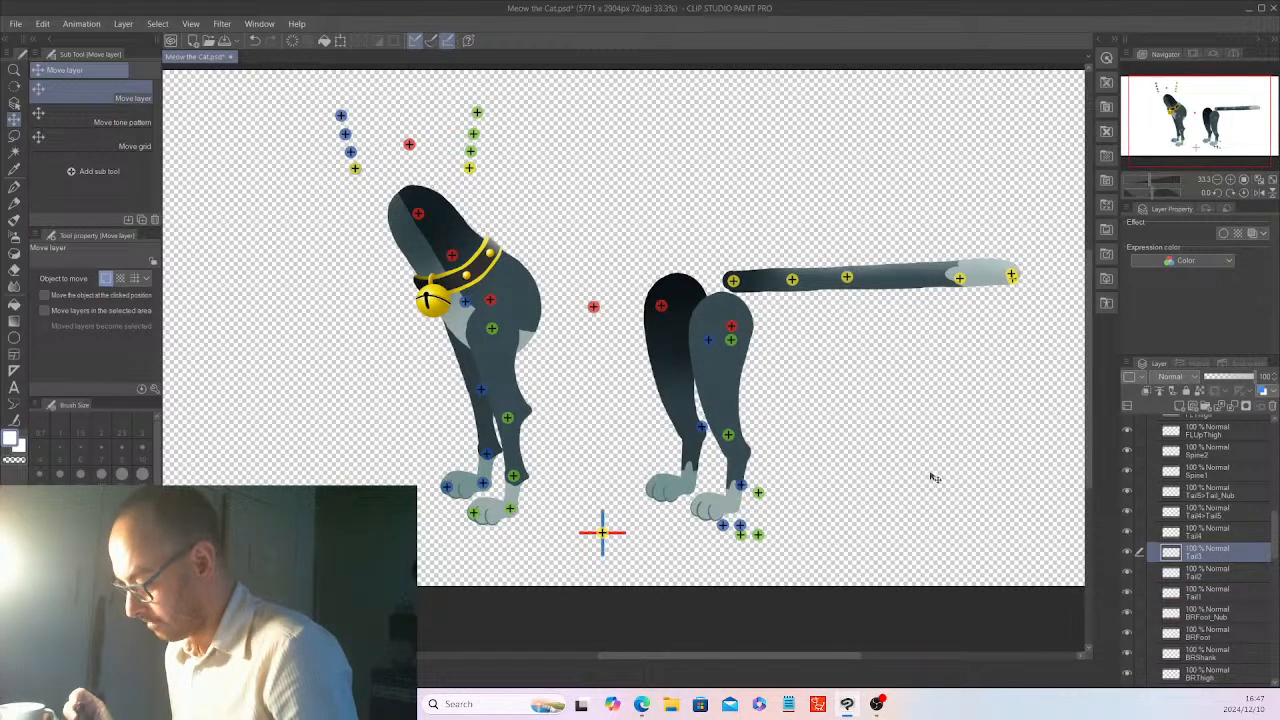
pyautogui.click(1160, 530)
pyautogui.moveTo(993, 458)
pyautogui.mouseDown()
pyautogui.moveTo(931, 458)
pyautogui.moveTo(1000, 451)
pyautogui.moveTo(943, 449)
pyautogui.moveTo(955, 449)
pyautogui.mouseUp()
pyautogui.click(1213, 514)
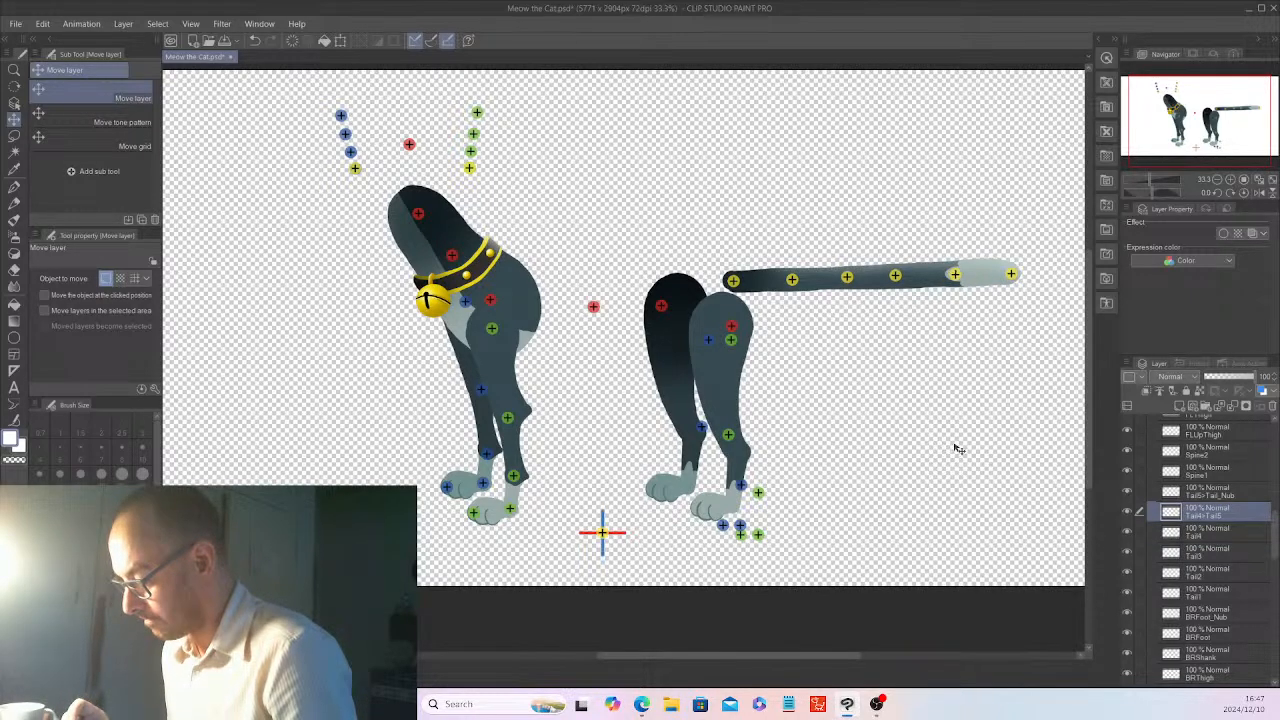
pyautogui.click(1224, 536)
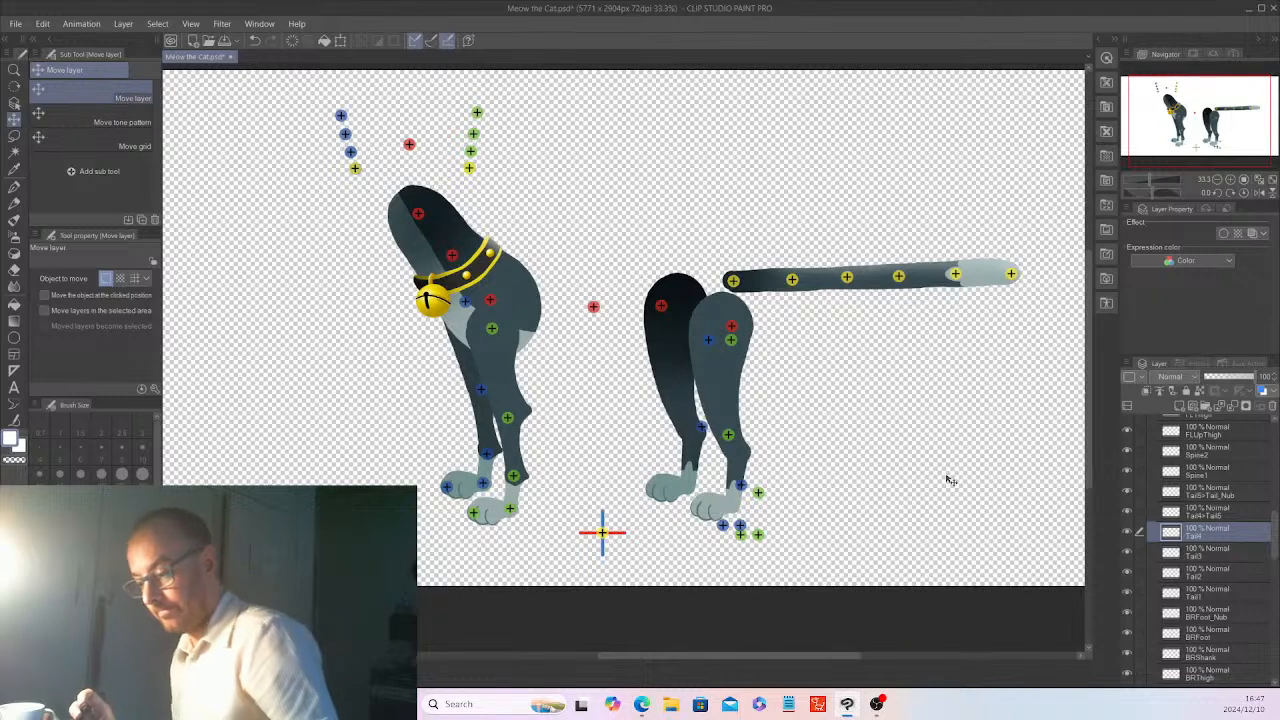
# - Place the BRFoot_Nub marker on the toes and the BRFoot marker on the heel of the far hind paw
pyautogui.moveTo(1275, 540); pyautogui.dragTo(1276, 555)
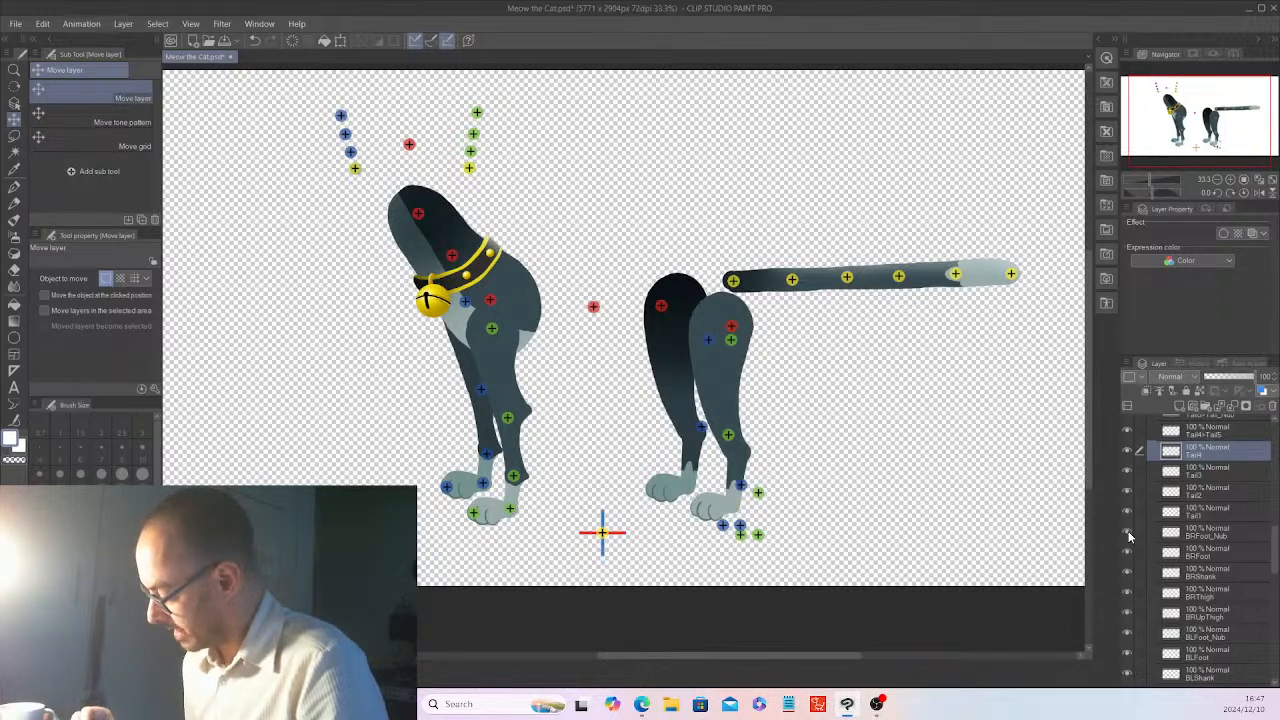
pyautogui.click(1229, 540)
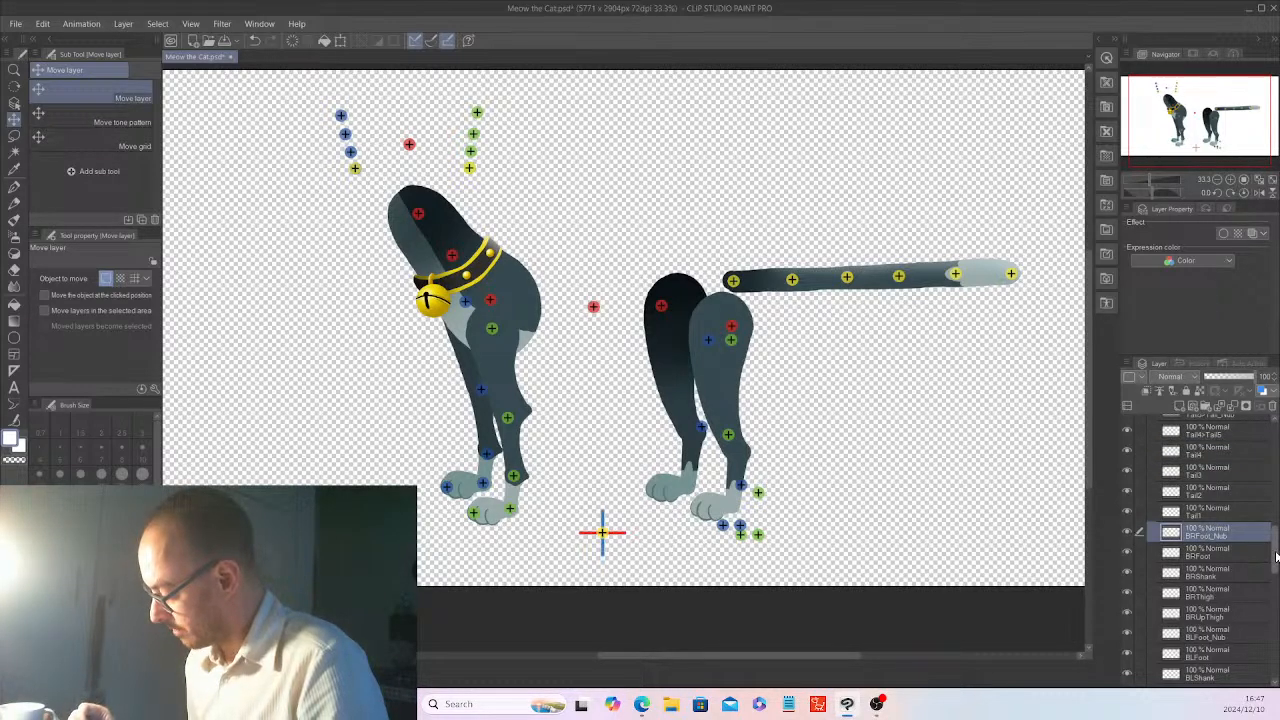
pyautogui.moveTo(1276, 556); pyautogui.dragTo(1277, 612)
pyautogui.moveTo(969, 460); pyautogui.dragTo(900, 425)
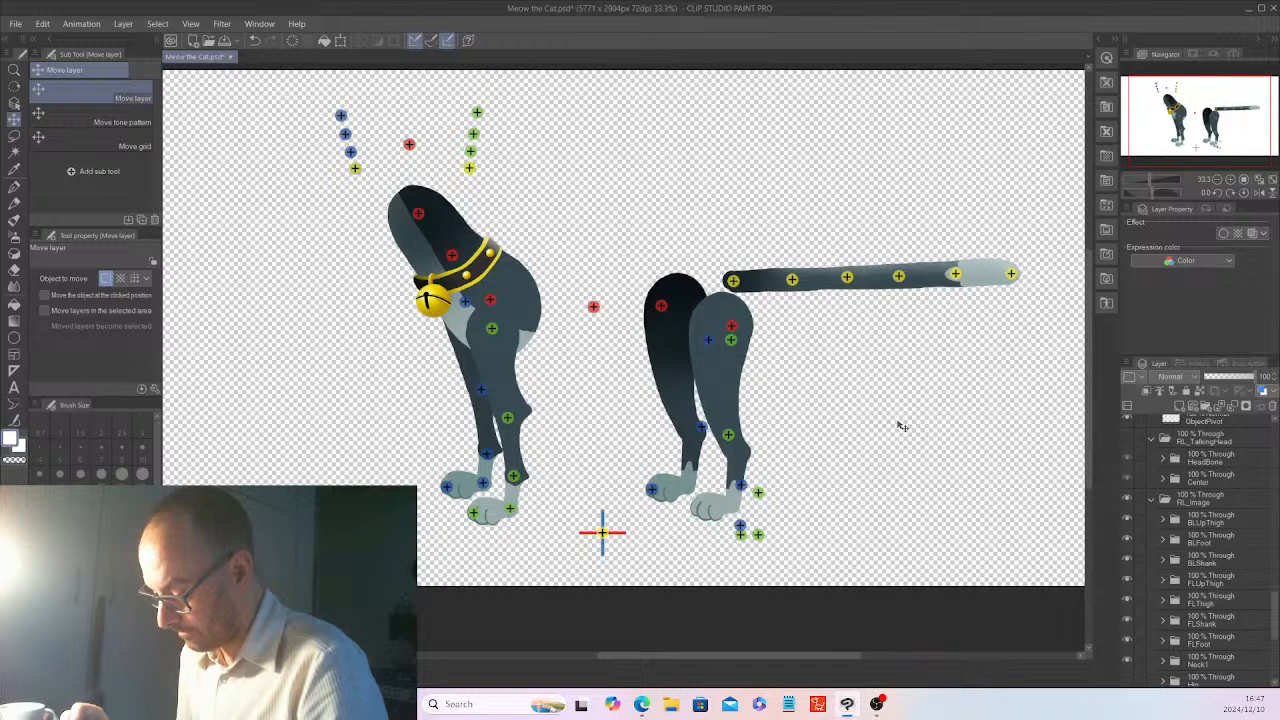
pyautogui.moveTo(1275, 603); pyautogui.dragTo(1274, 538)
pyautogui.click(1210, 566)
pyautogui.moveTo(857, 531); pyautogui.dragTo(808, 493)
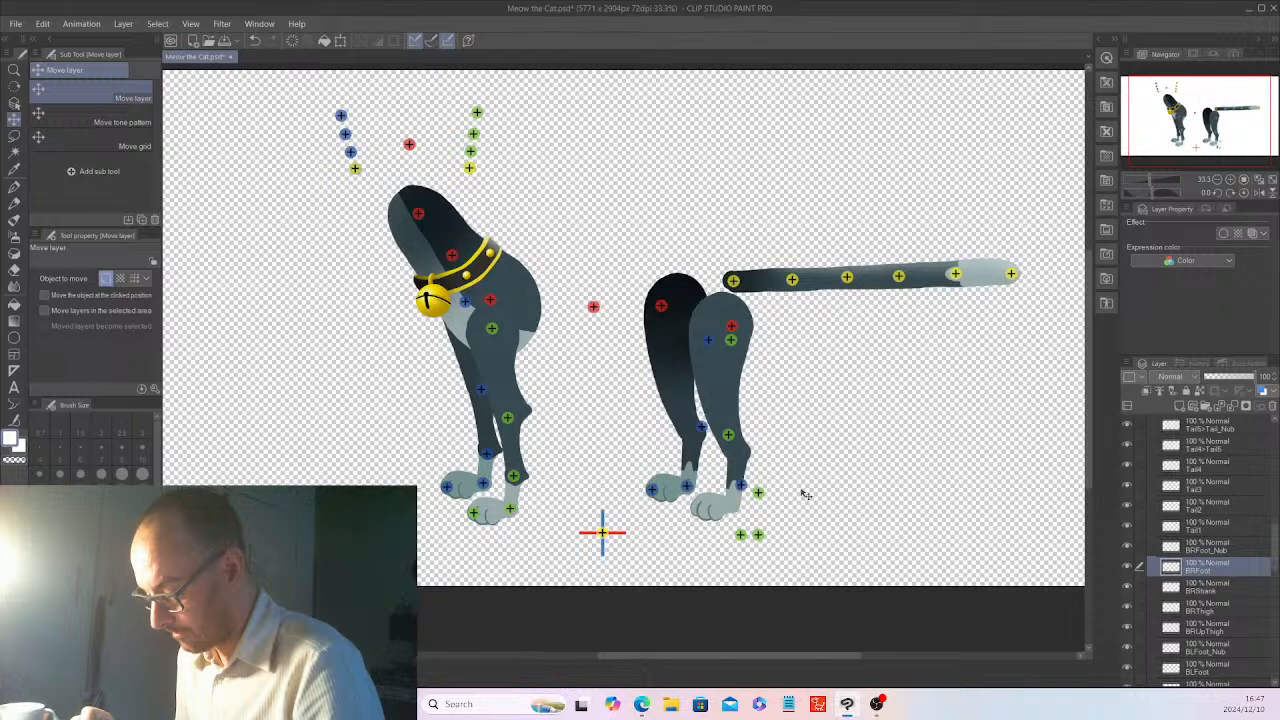
# - Move the BRShank marker onto the lower end of the far hind upper leg and hide the BRShank image folder
pyautogui.click(1231, 591)
pyautogui.moveTo(857, 528); pyautogui.dragTo(811, 477)
pyautogui.moveTo(1274, 553); pyautogui.dragTo(1275, 667)
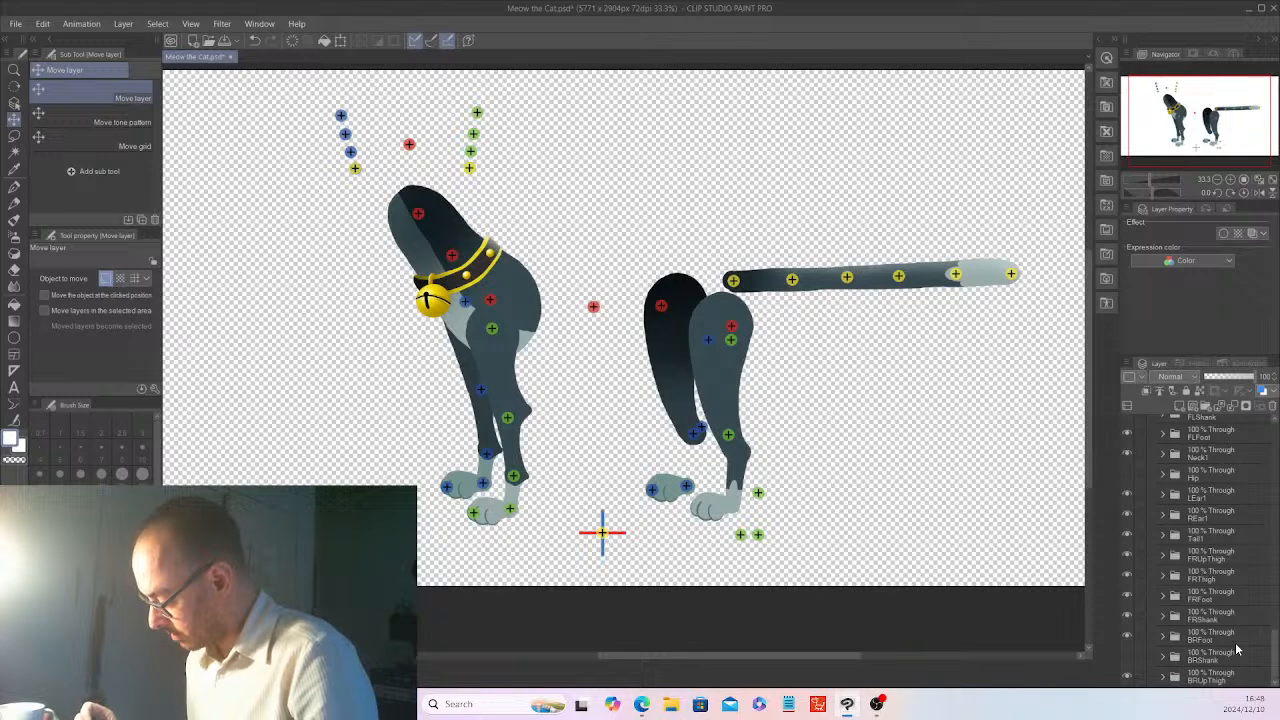
pyautogui.moveTo(1273, 625); pyautogui.dragTo(1273, 552)
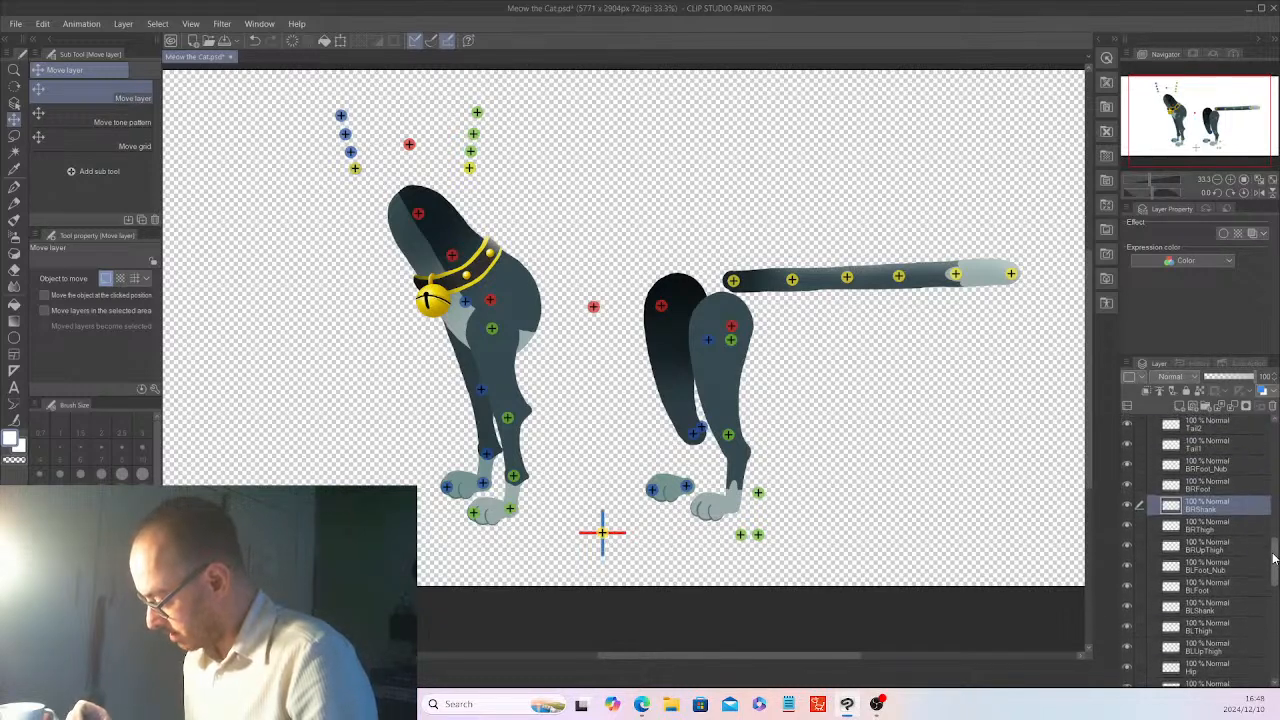
# - Place the BRThigh marker midway down the far hind upper leg and the BRUpThigh marker near its rounded top
pyautogui.click(1230, 528)
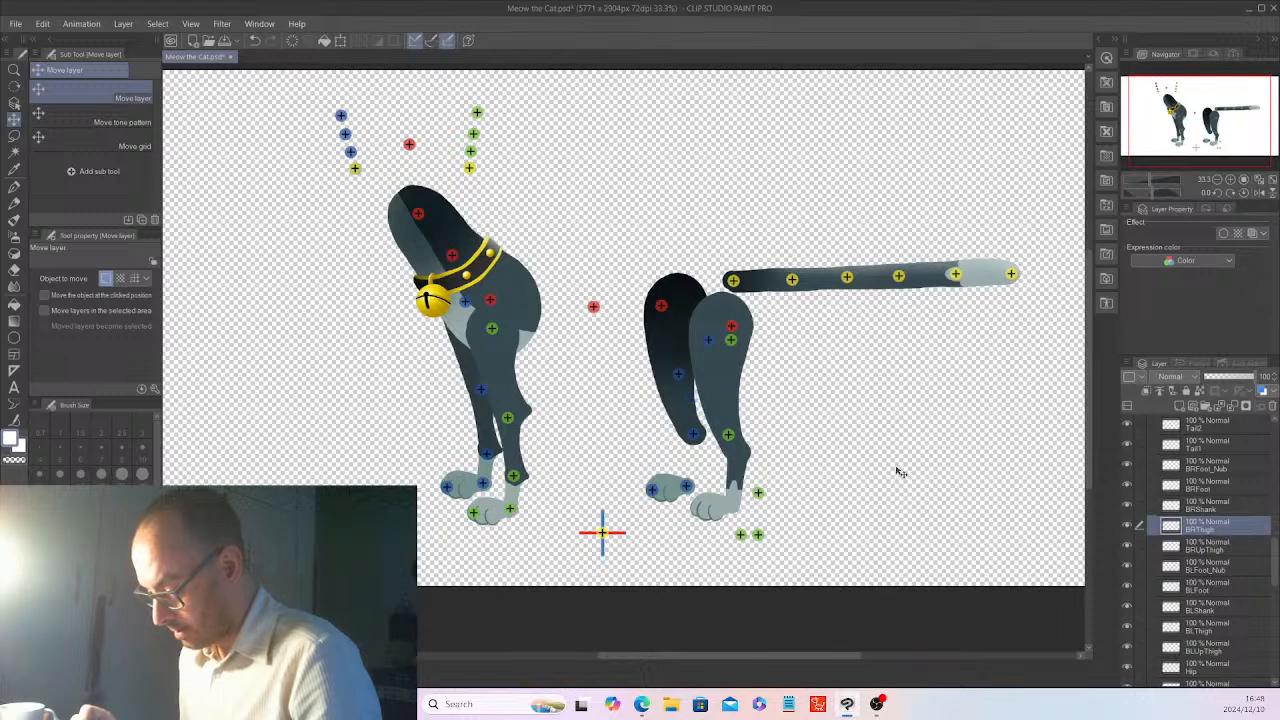
pyautogui.click(1237, 553)
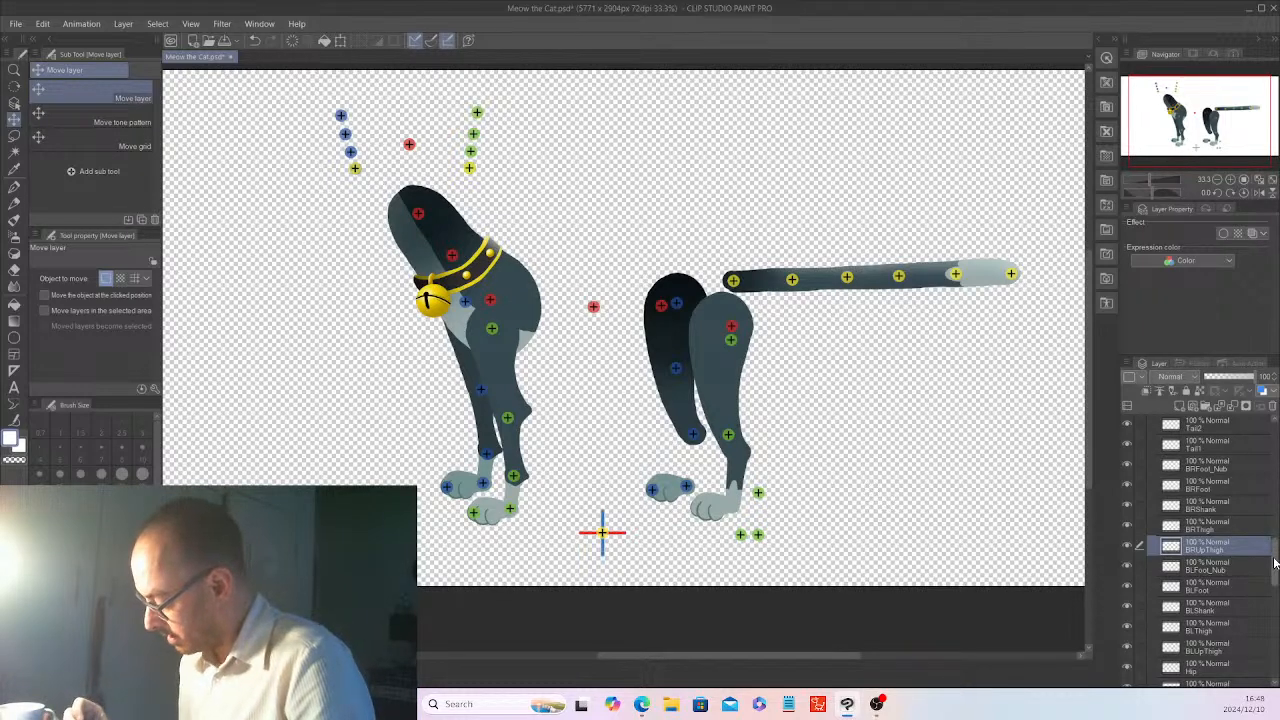
# - Place the BLFoot_Nub marker on the toes and the BLFoot marker on the heel of the near hind paw
pyautogui.moveTo(1275, 565); pyautogui.dragTo(1275, 567)
pyautogui.click(1226, 566)
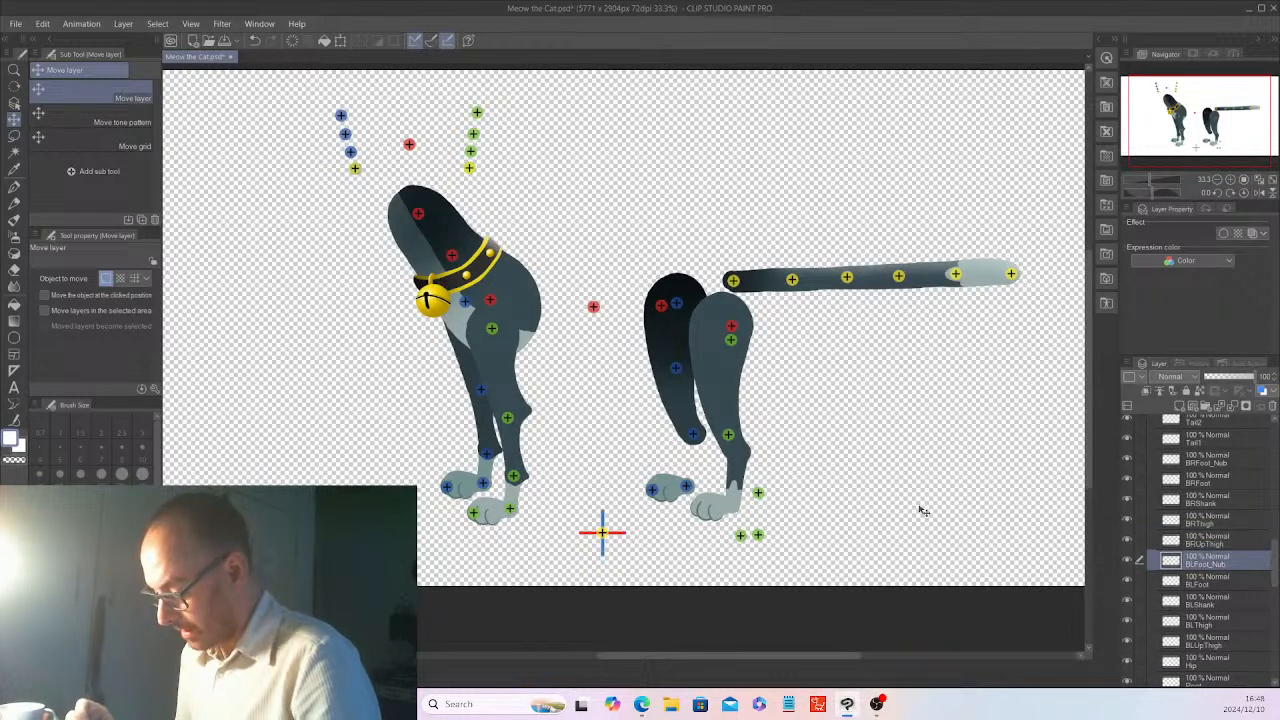
pyautogui.moveTo(920, 506); pyautogui.dragTo(877, 480)
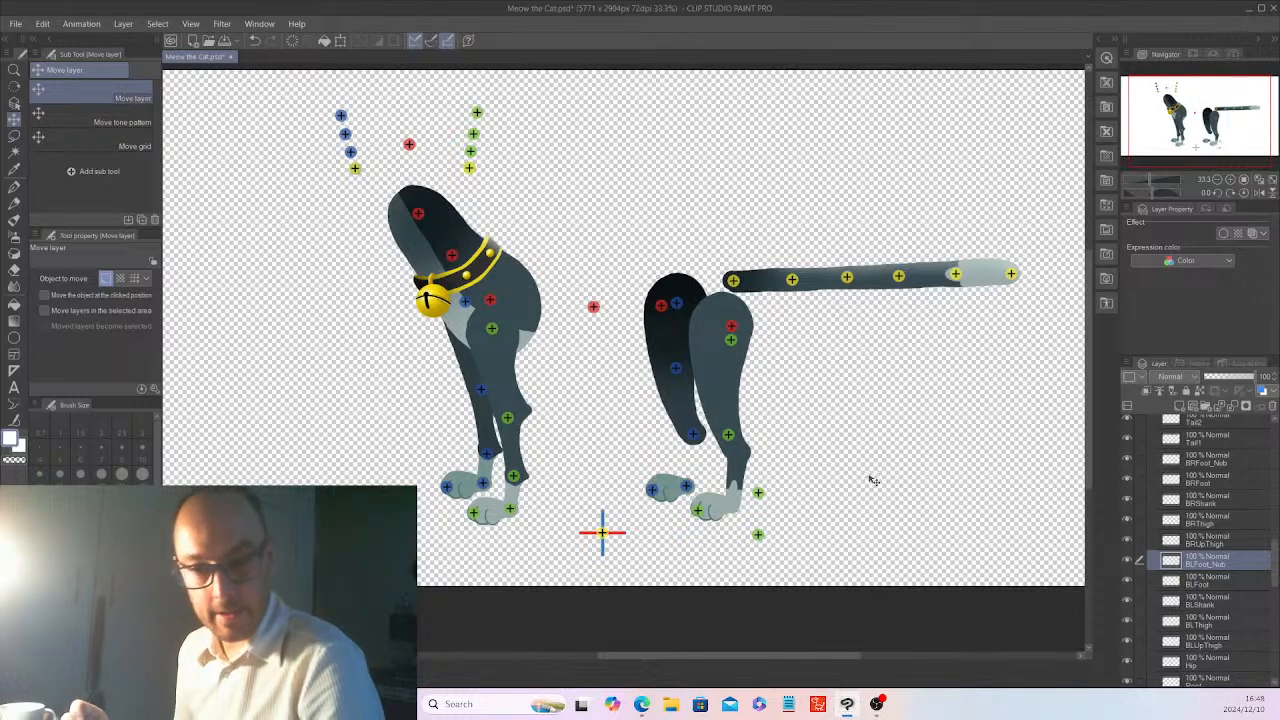
pyautogui.click(1195, 578)
pyautogui.moveTo(907, 556)
pyautogui.mouseDown()
pyautogui.moveTo(910, 540)
pyautogui.moveTo(881, 529)
pyautogui.mouseUp()
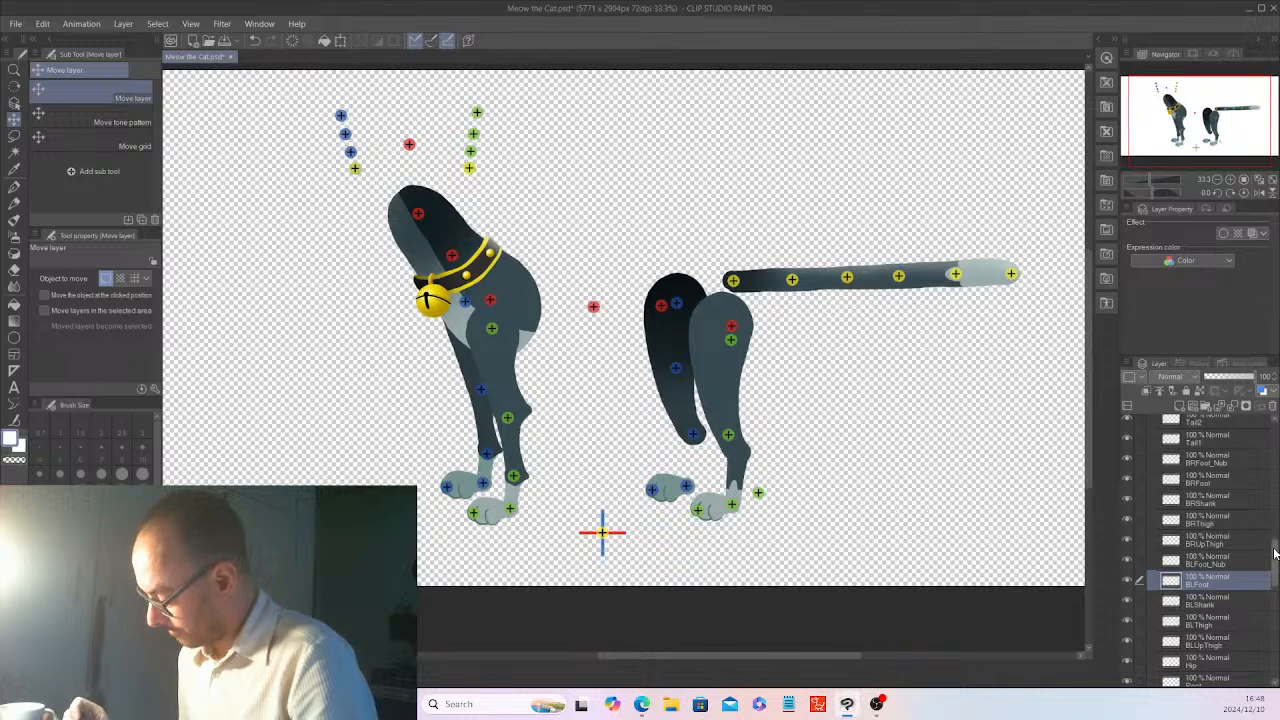
# - Show the BRShank image folder again and hide the BLShank image folder
pyautogui.moveTo(1276, 556); pyautogui.dragTo(1277, 660)
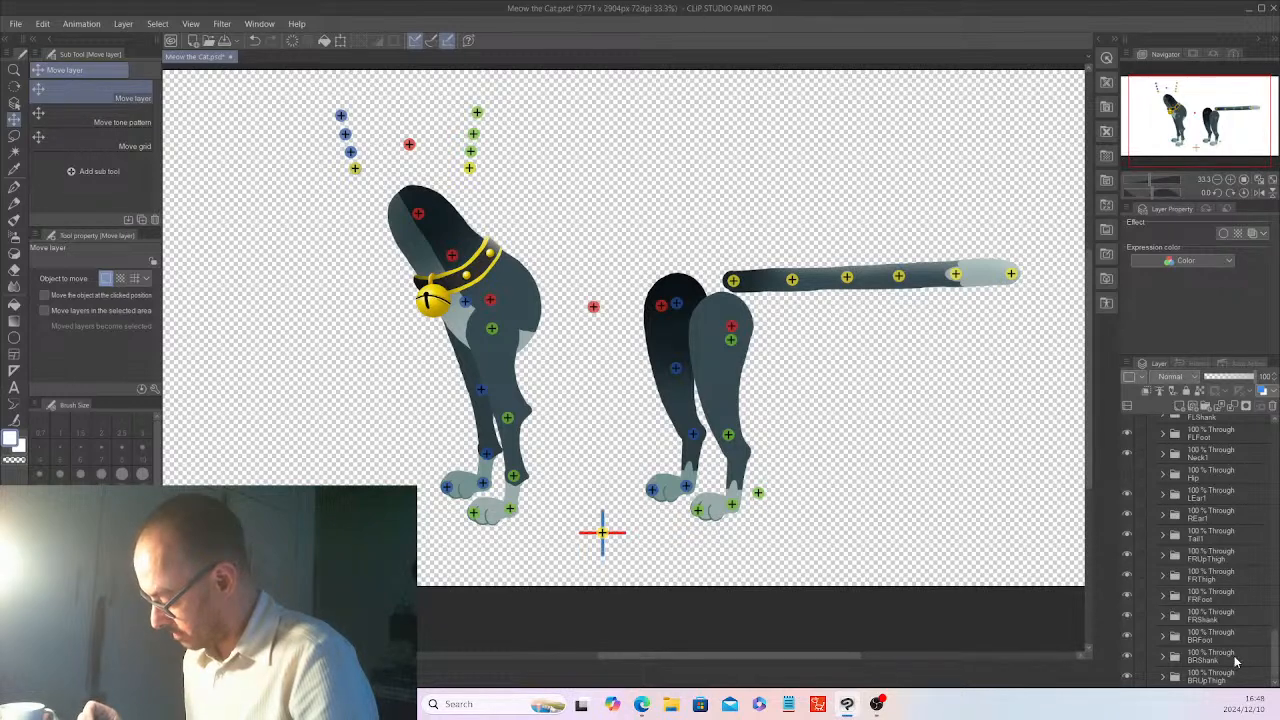
pyautogui.moveTo(1274, 651); pyautogui.dragTo(1275, 592)
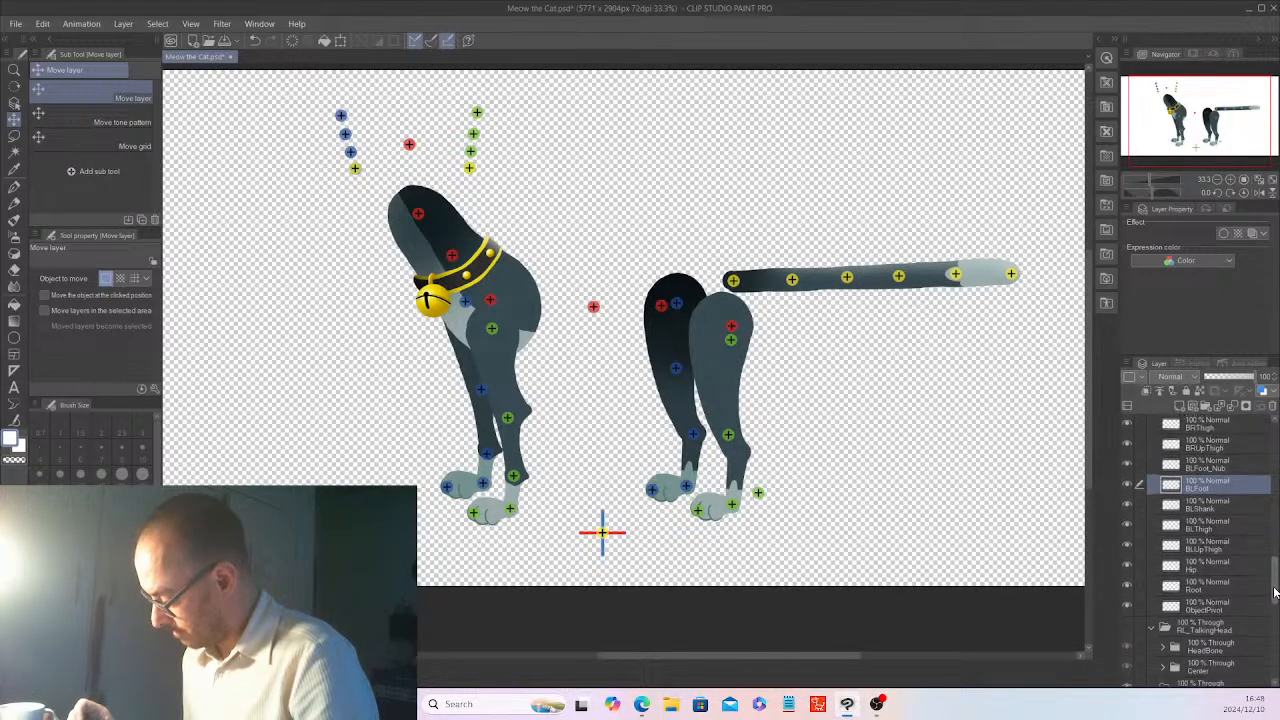
pyautogui.scroll(-5, 1246, 588)
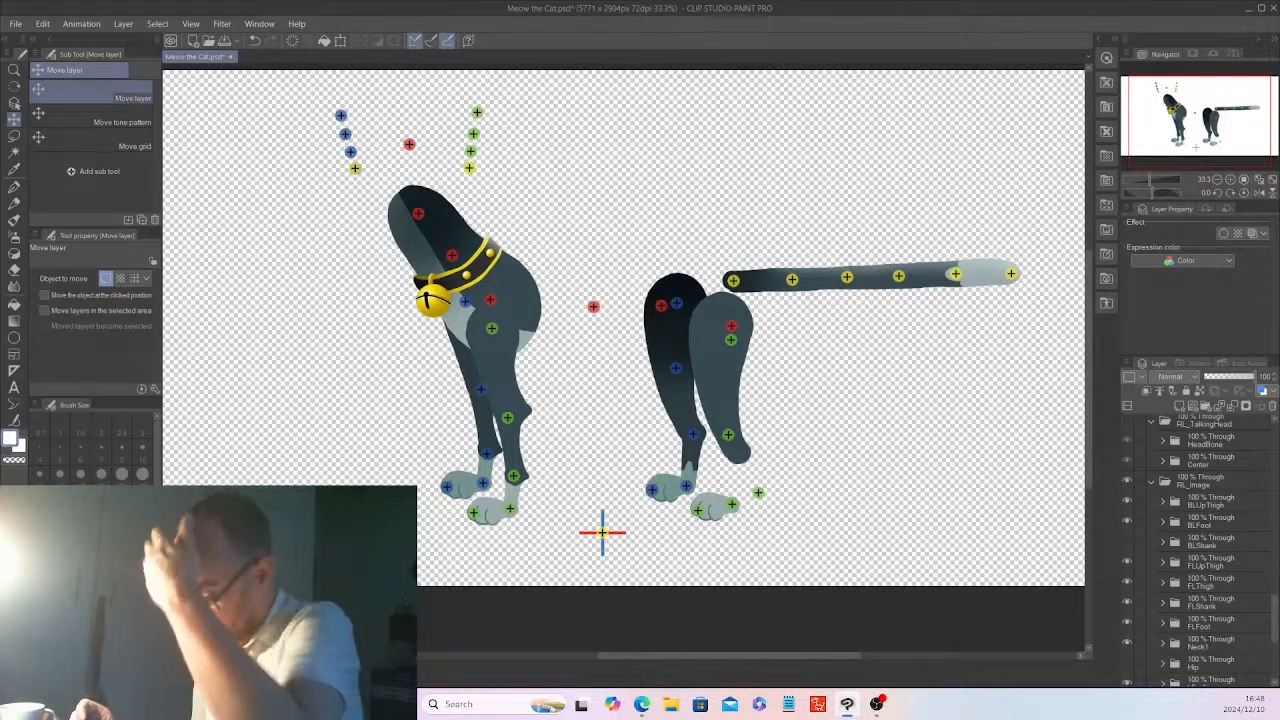
# - Place the BLShank marker on the rounded lower end of the near hind upper leg
pyautogui.scroll(7, 1262, 569)
pyautogui.scroll(-1, 1262, 569)
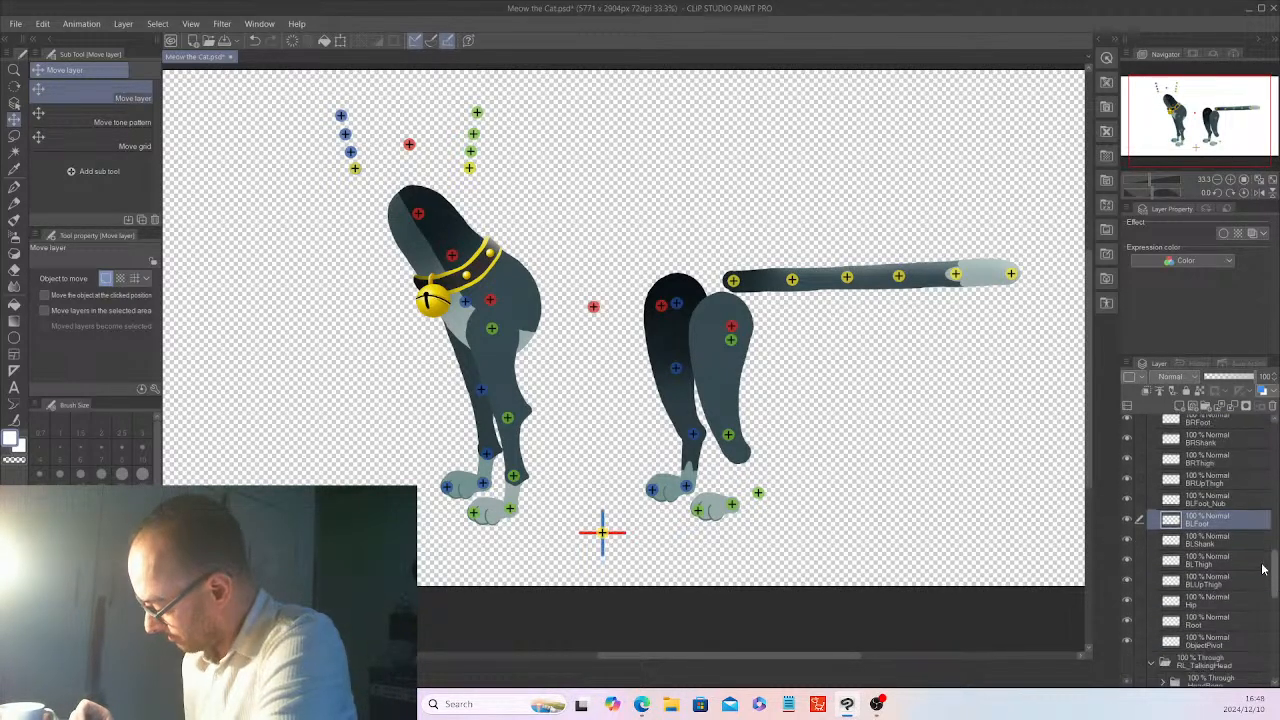
pyautogui.click(1228, 540)
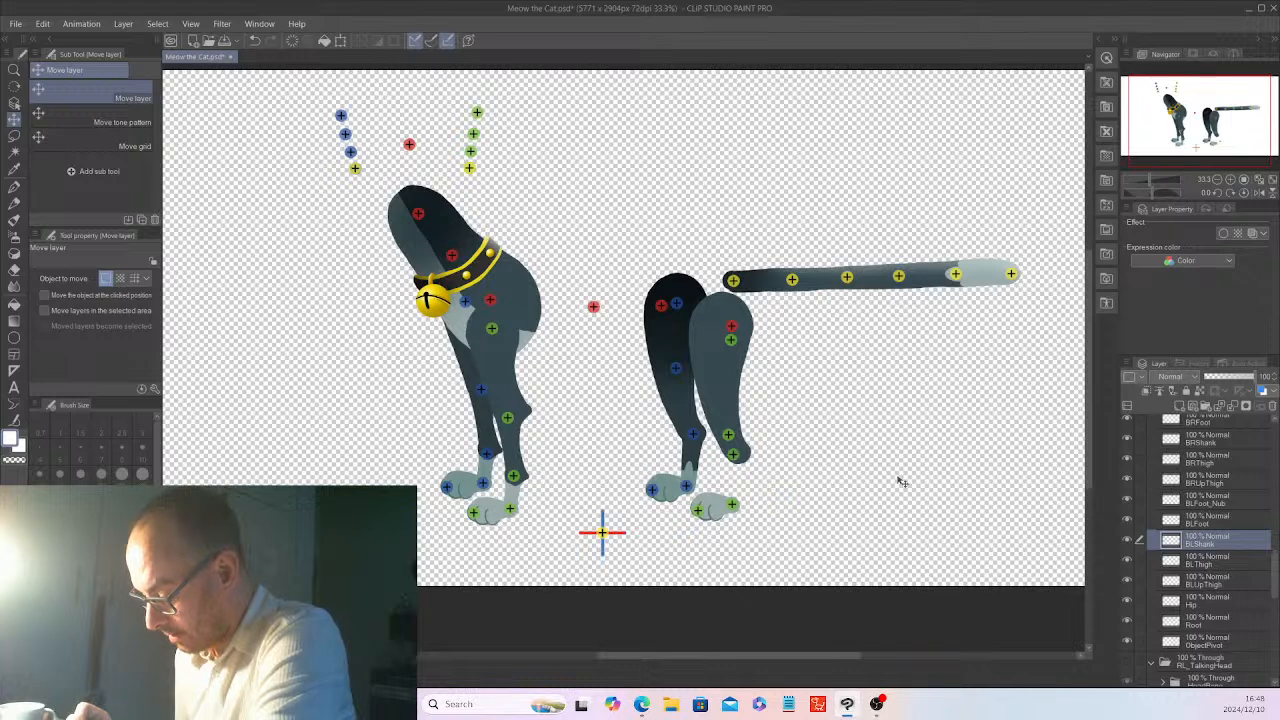
pyautogui.moveTo(898, 477); pyautogui.dragTo(902, 475)
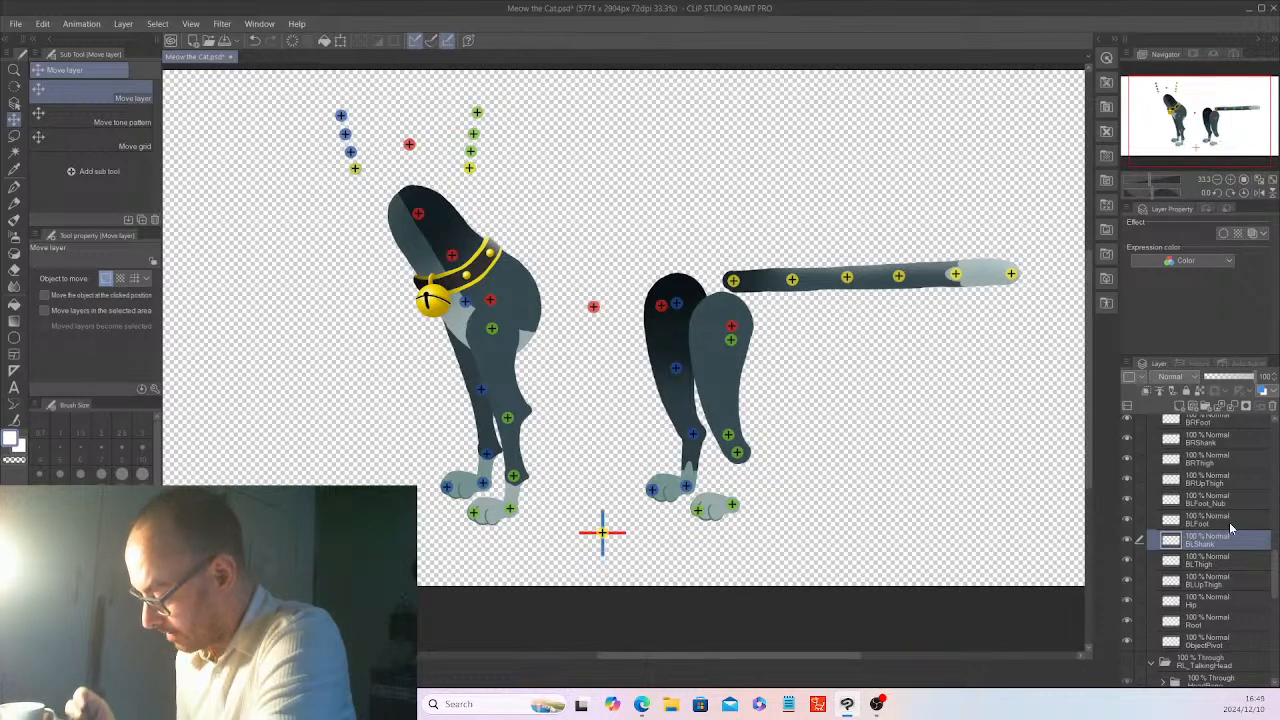
# - Place the BLUpThigh marker near the top of the near hind upper leg and the BLThigh marker midway down it
pyautogui.click(1228, 584)
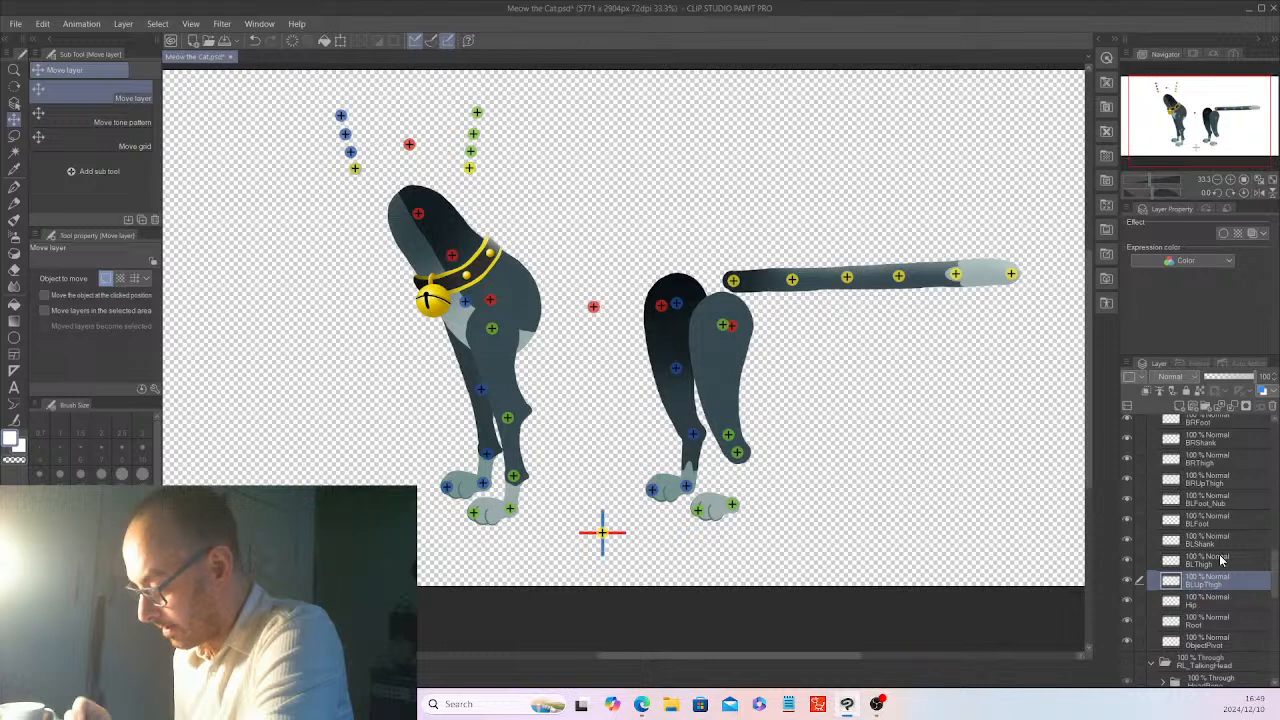
pyautogui.click(1227, 600)
pyautogui.click(1220, 566)
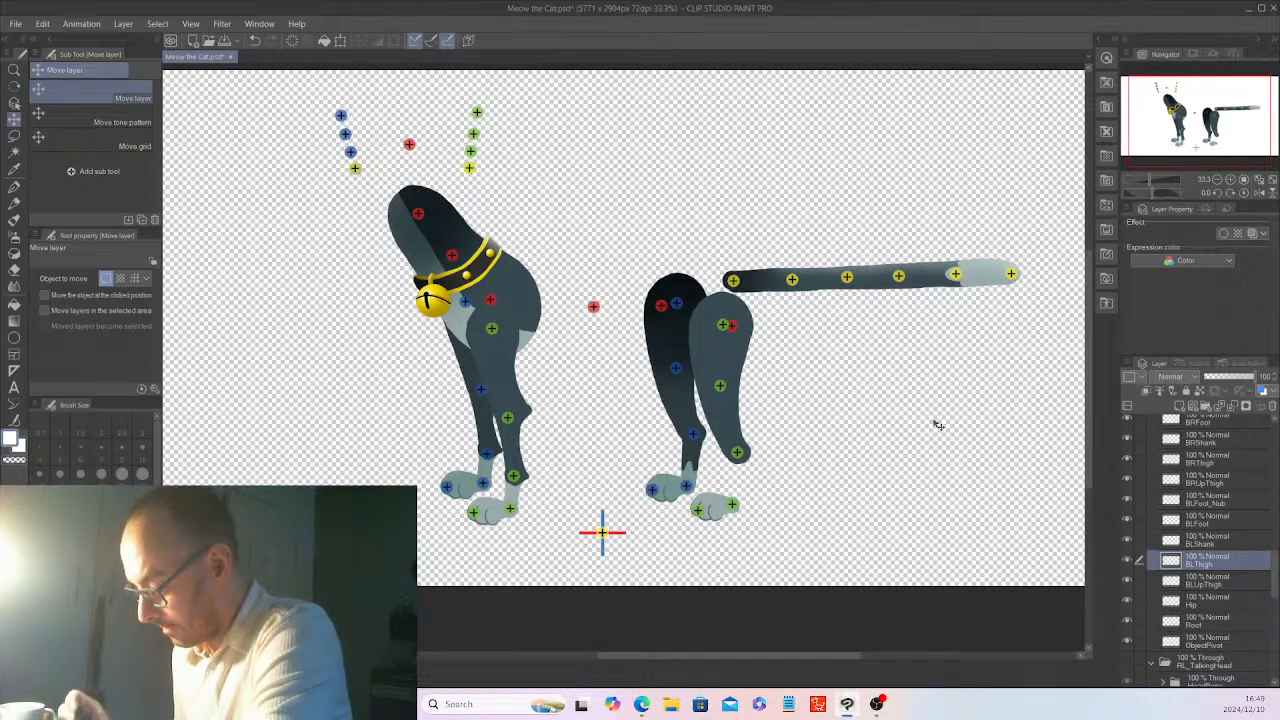
# - Move the Hip marker up to the rump, just in front of the Tail1 marker
pyautogui.click(1228, 602)
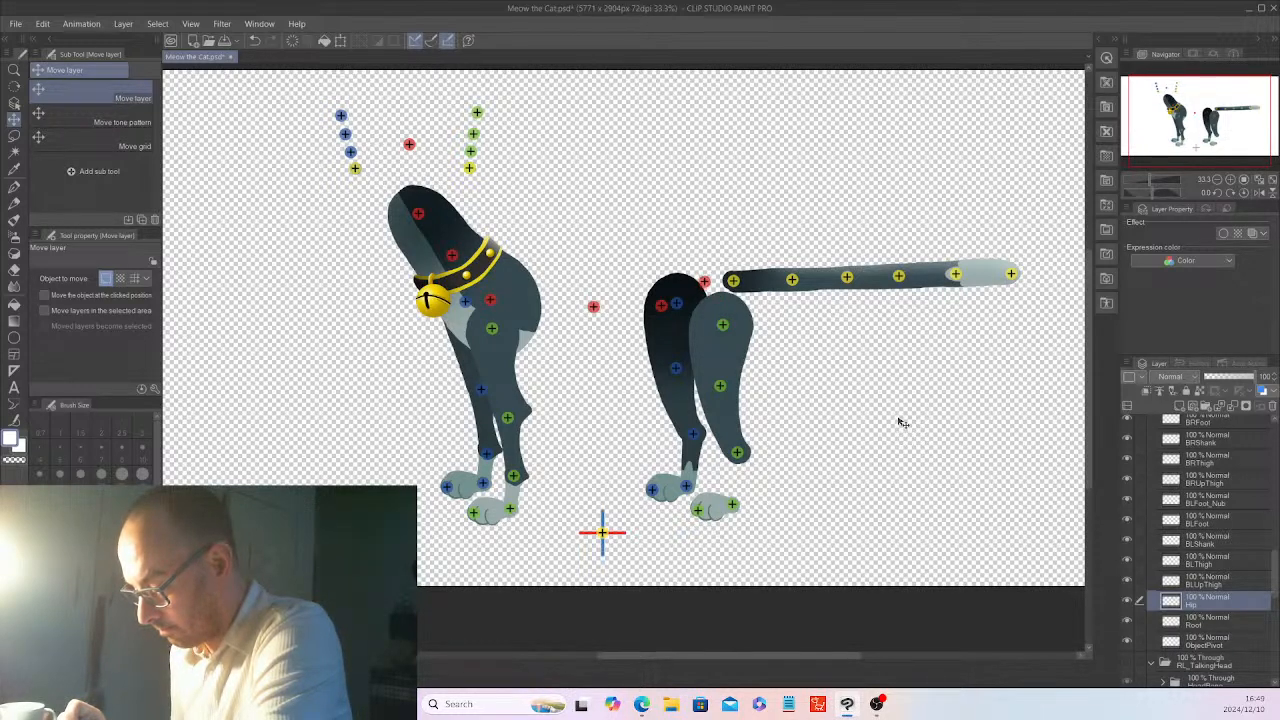
pyautogui.click(1234, 643)
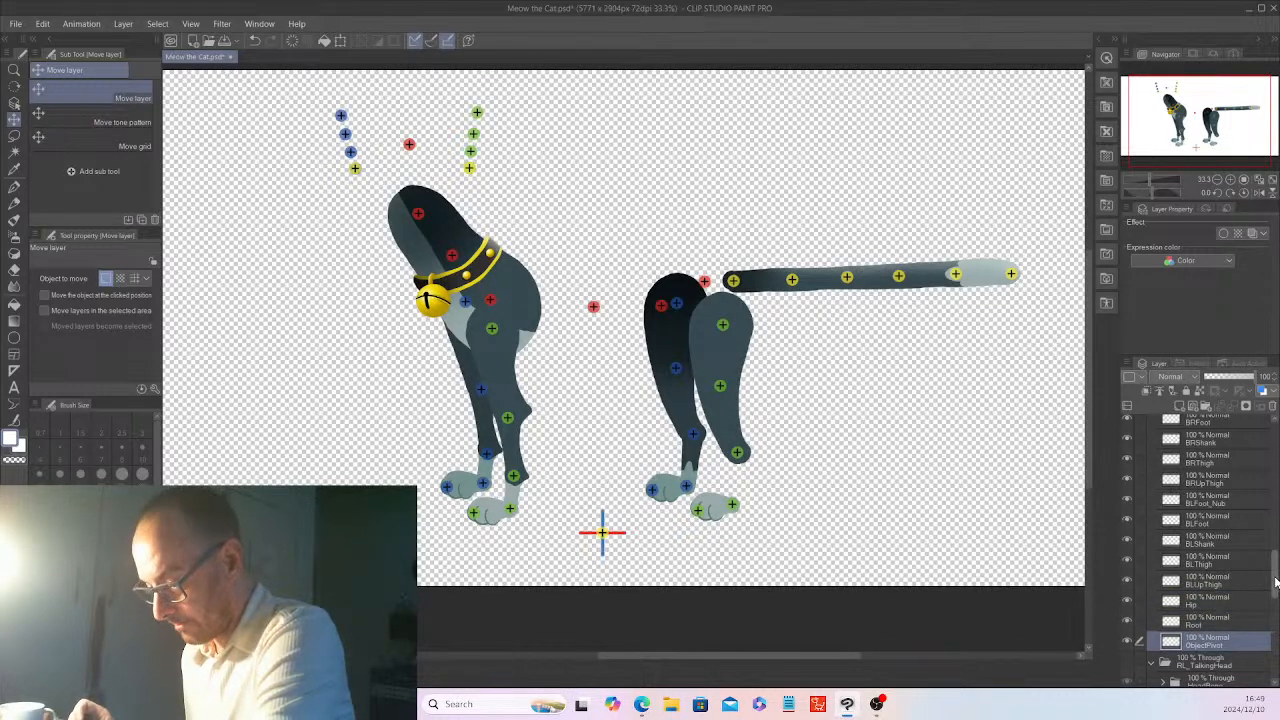
# - Show the hidden BLShank and Hip image folders again
pyautogui.scroll(-10, 1262, 600)
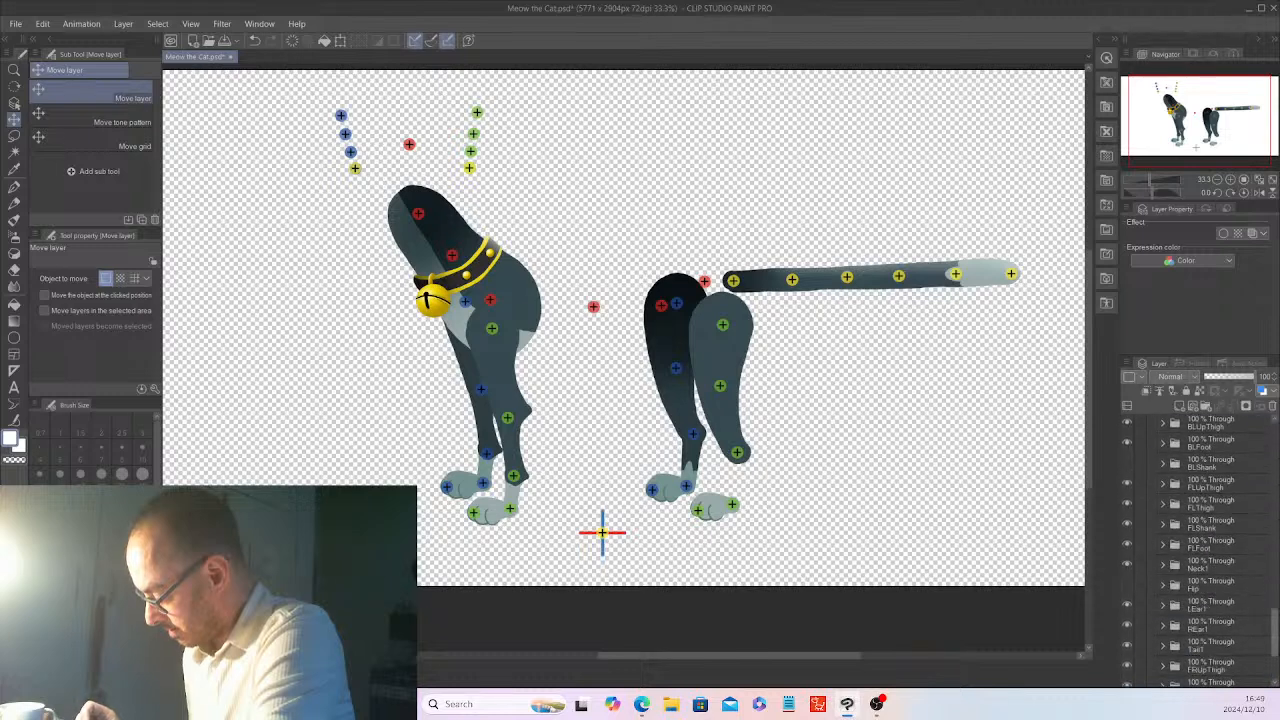
pyautogui.click(1127, 501)
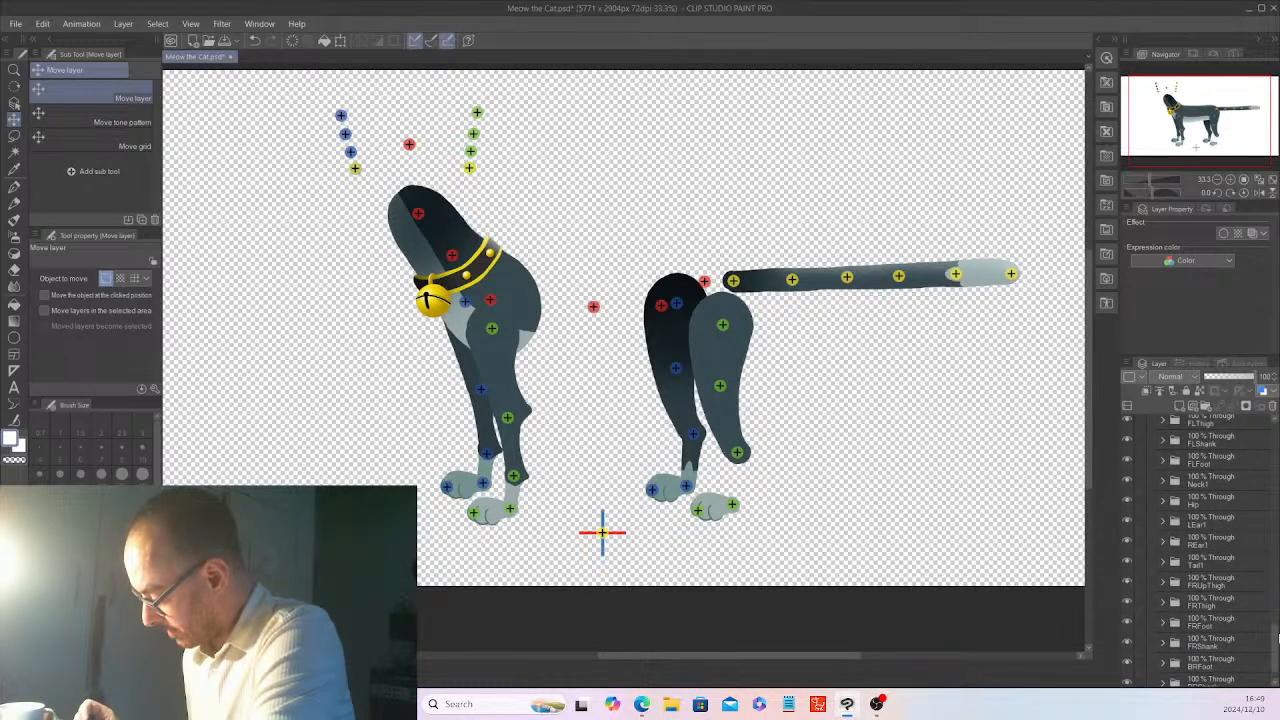
pyautogui.scroll(3, 1274, 640)
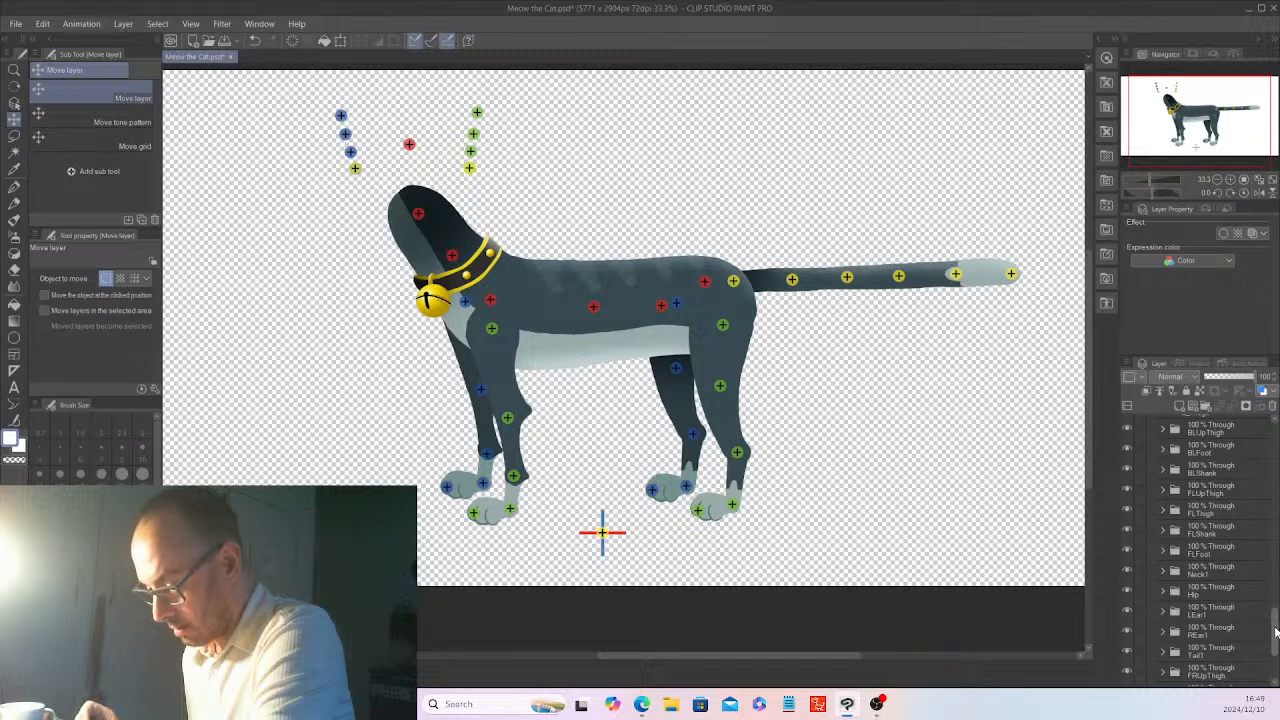
pyautogui.scroll(2, 1275, 632)
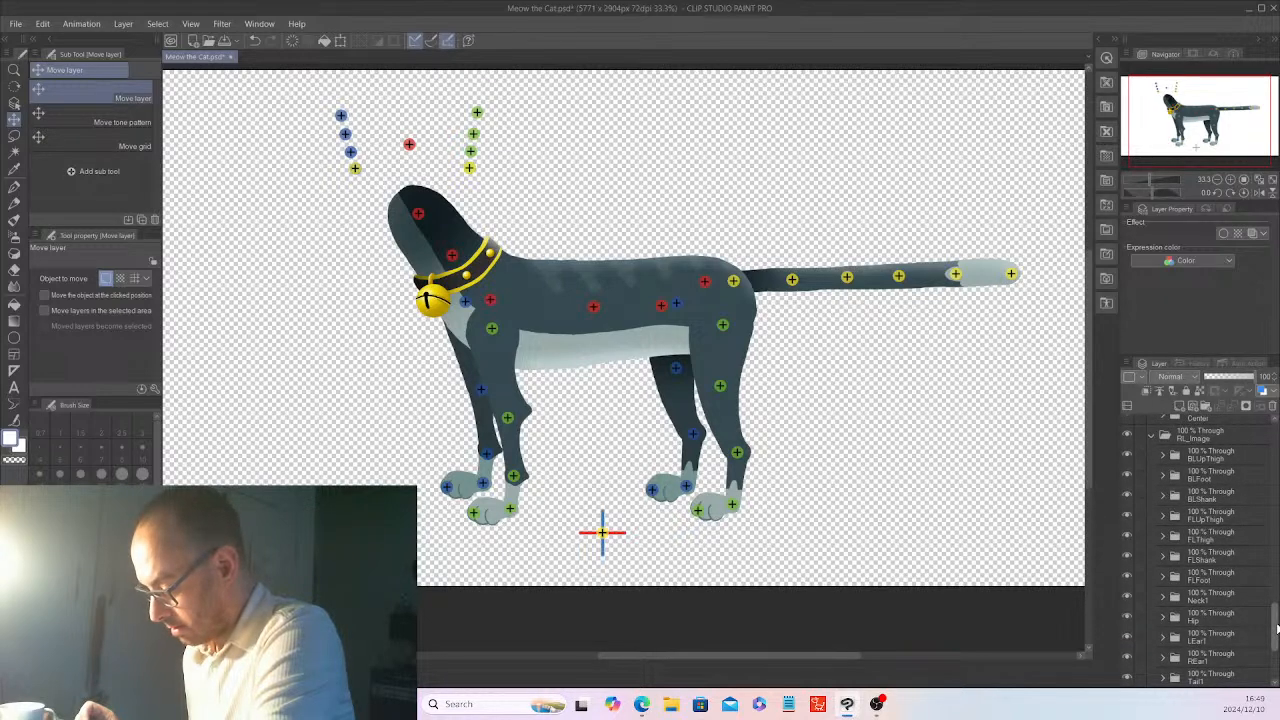
pyautogui.scroll(1, 1277, 628)
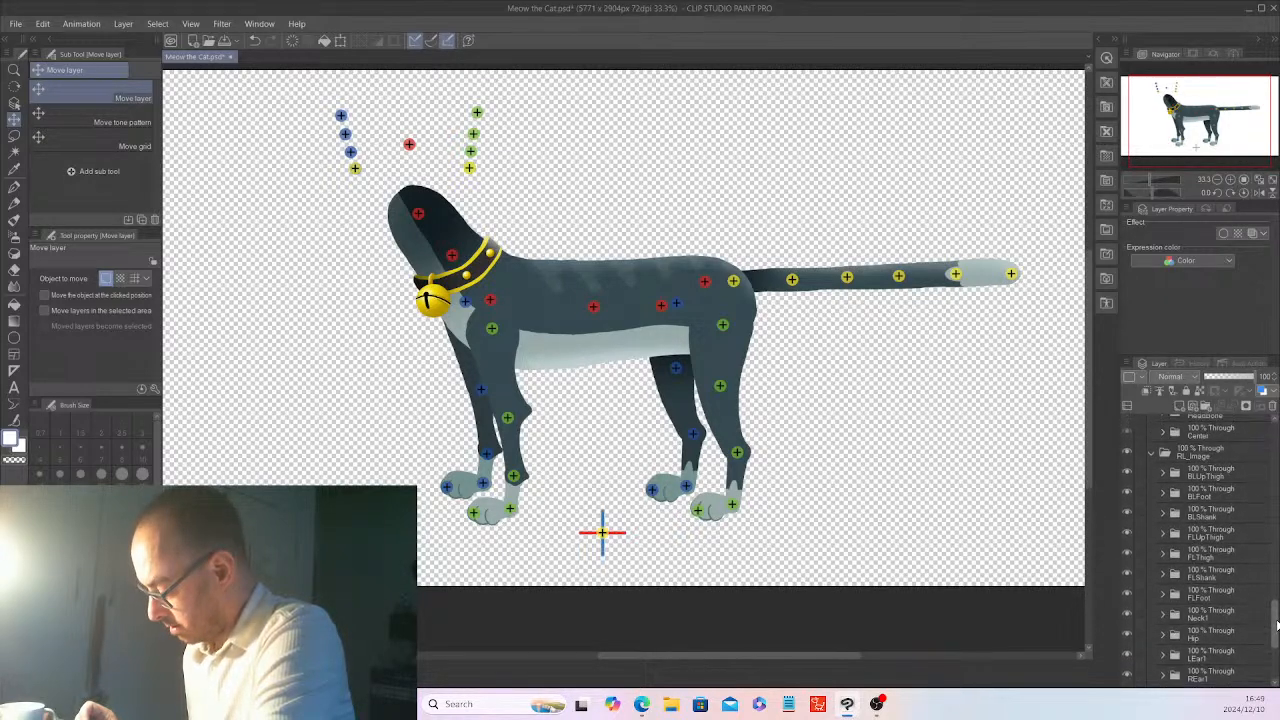
pyautogui.scroll(1, 1277, 625)
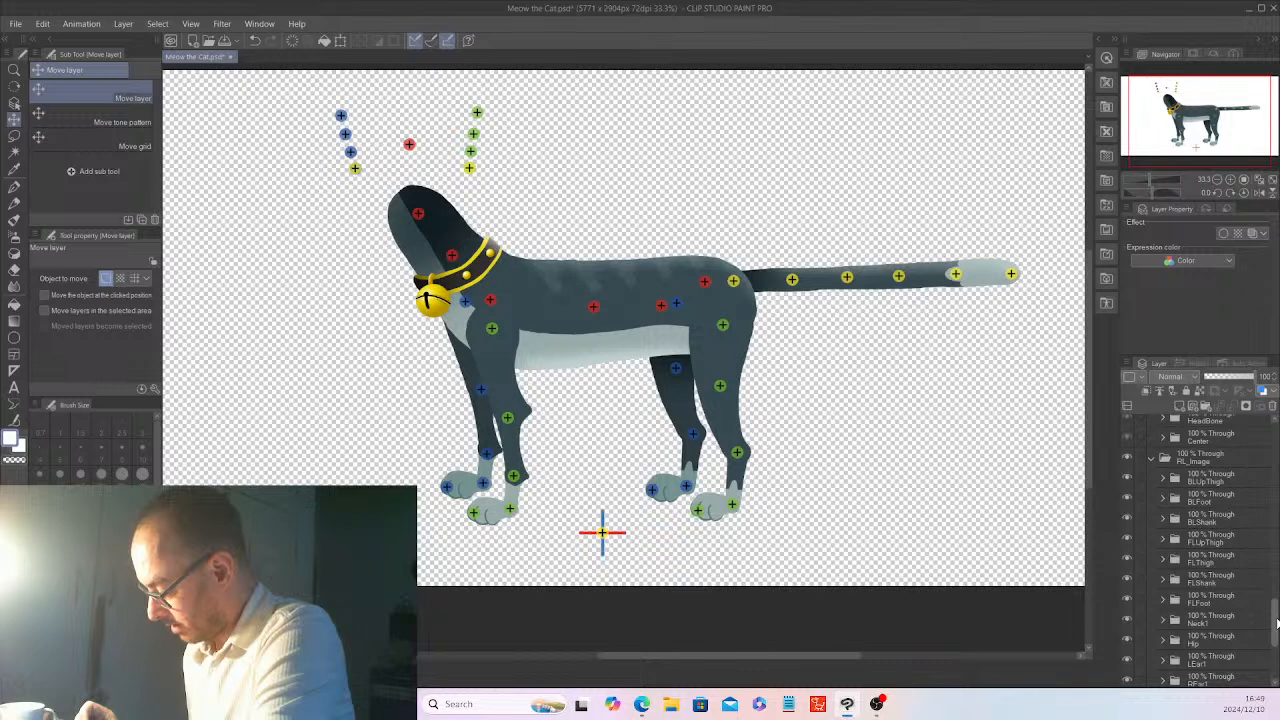
# - Show the RL_TalkingHead folder and collapse both it and the RL_Image folder
pyautogui.moveTo(1277, 625); pyautogui.dragTo(1277, 590)
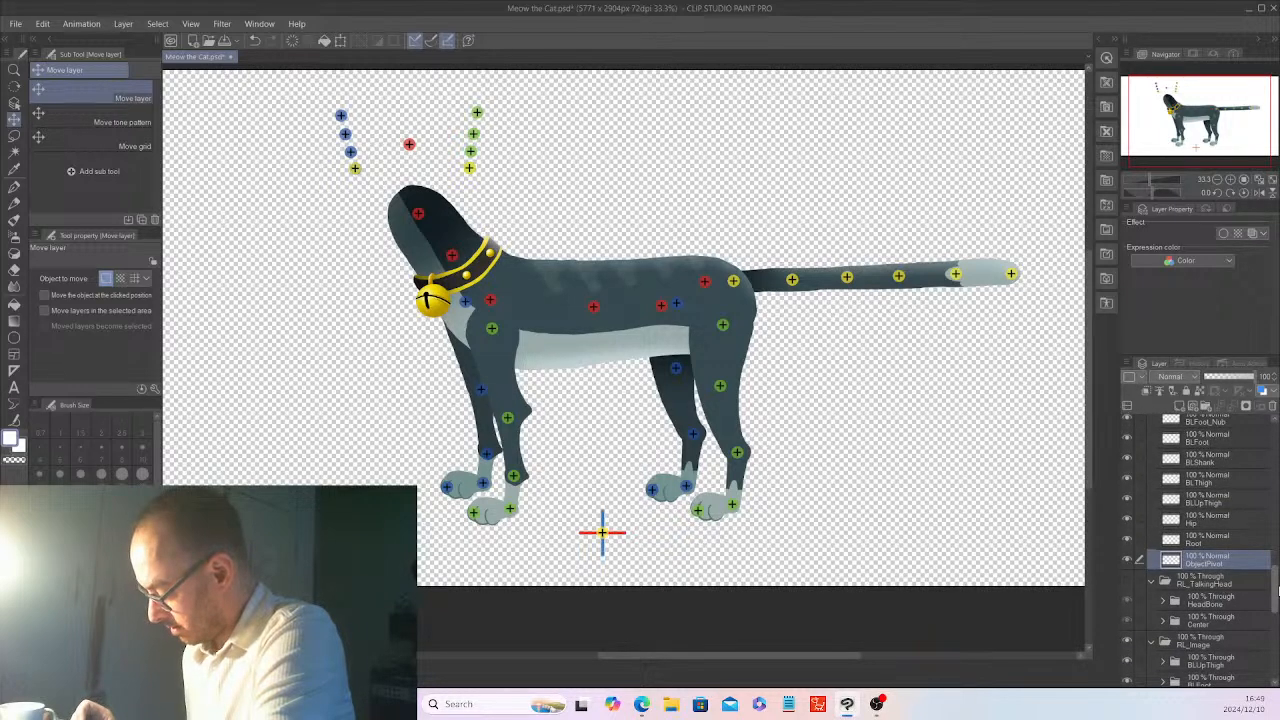
pyautogui.click(1128, 580)
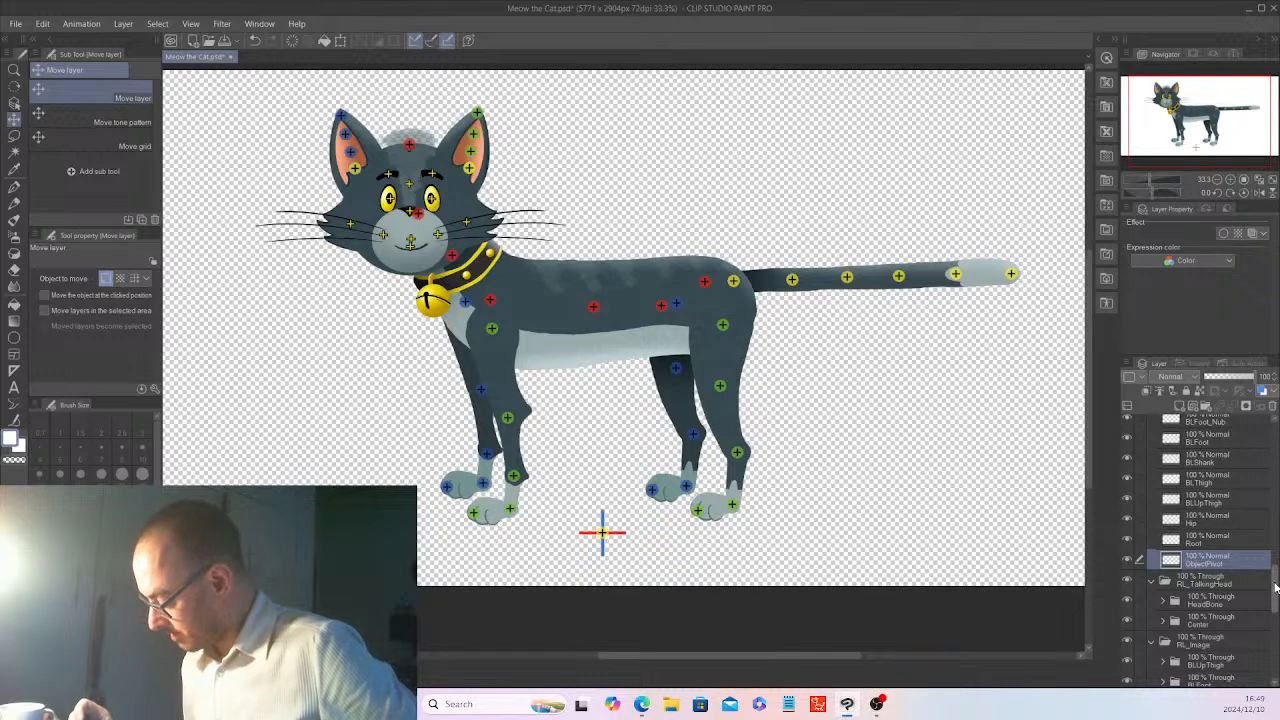
pyautogui.click(1151, 582)
pyautogui.click(1151, 602)
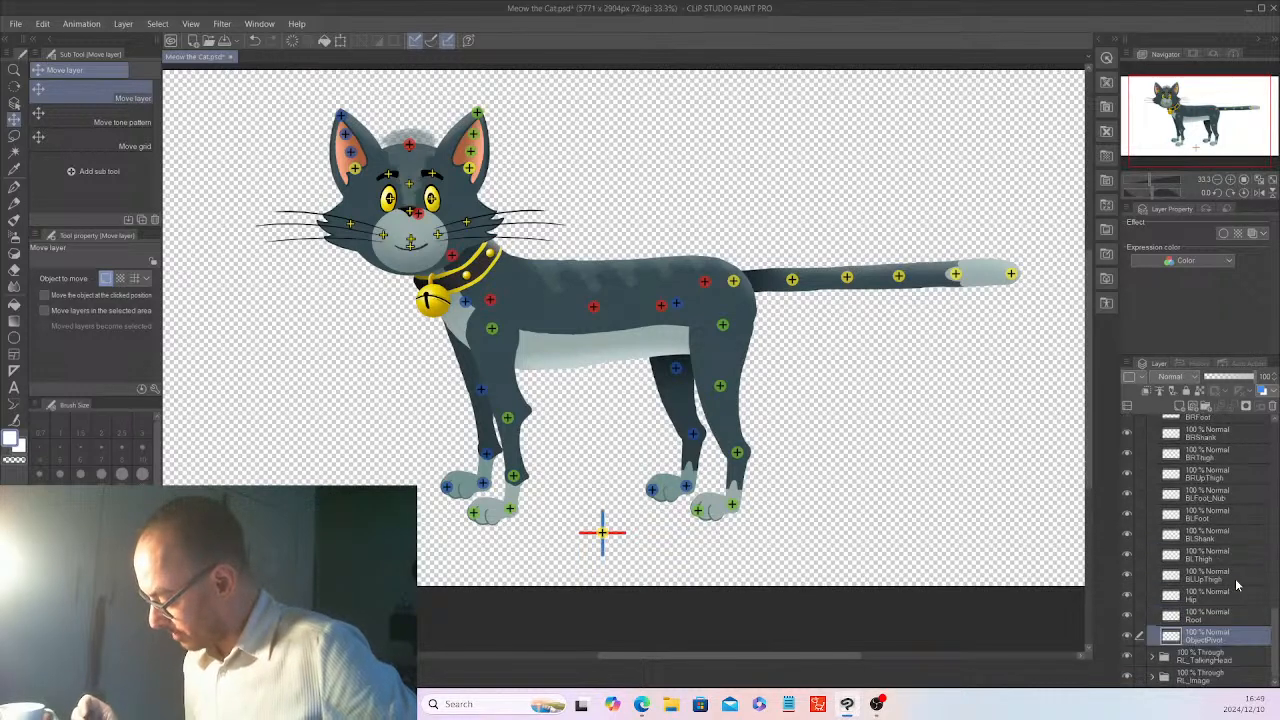
# - Shift the Spine1 and Spine2 markers forward so they are evenly spaced along the torso between the hip and chest markers
pyautogui.moveTo(1276, 648); pyautogui.dragTo(1277, 585)
pyautogui.click(1136, 496)
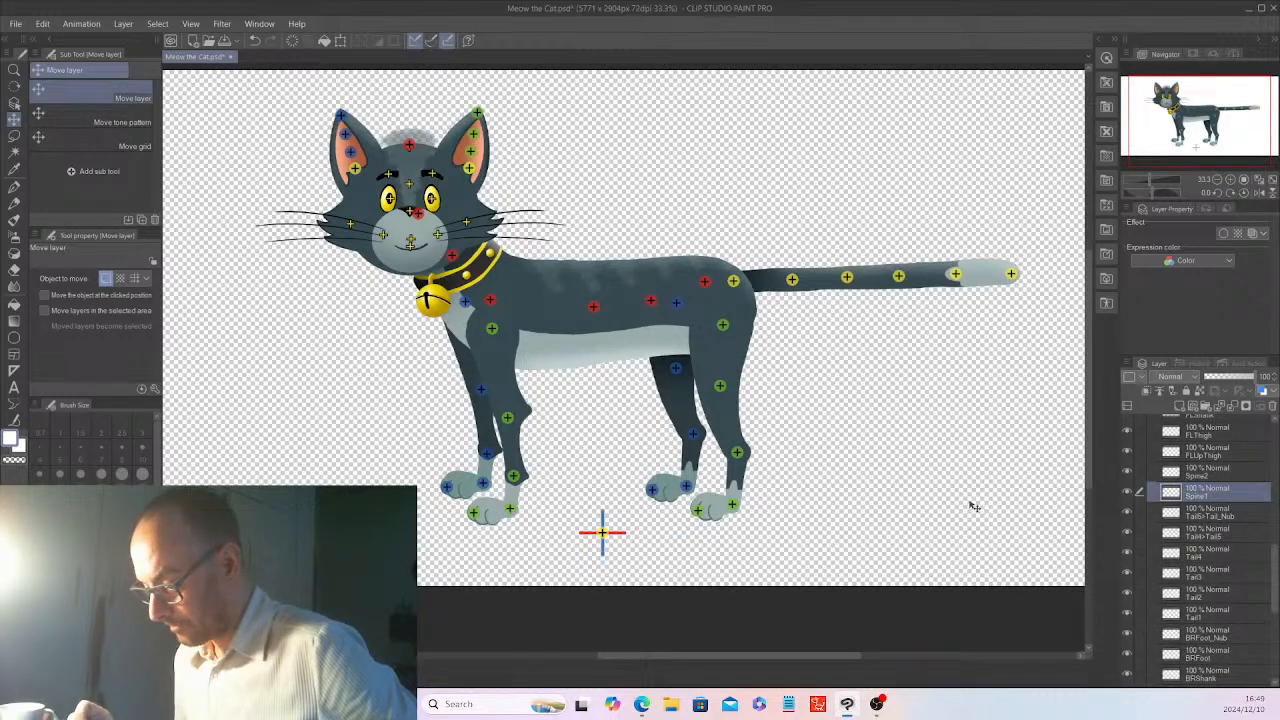
pyautogui.moveTo(965, 504); pyautogui.dragTo(952, 503)
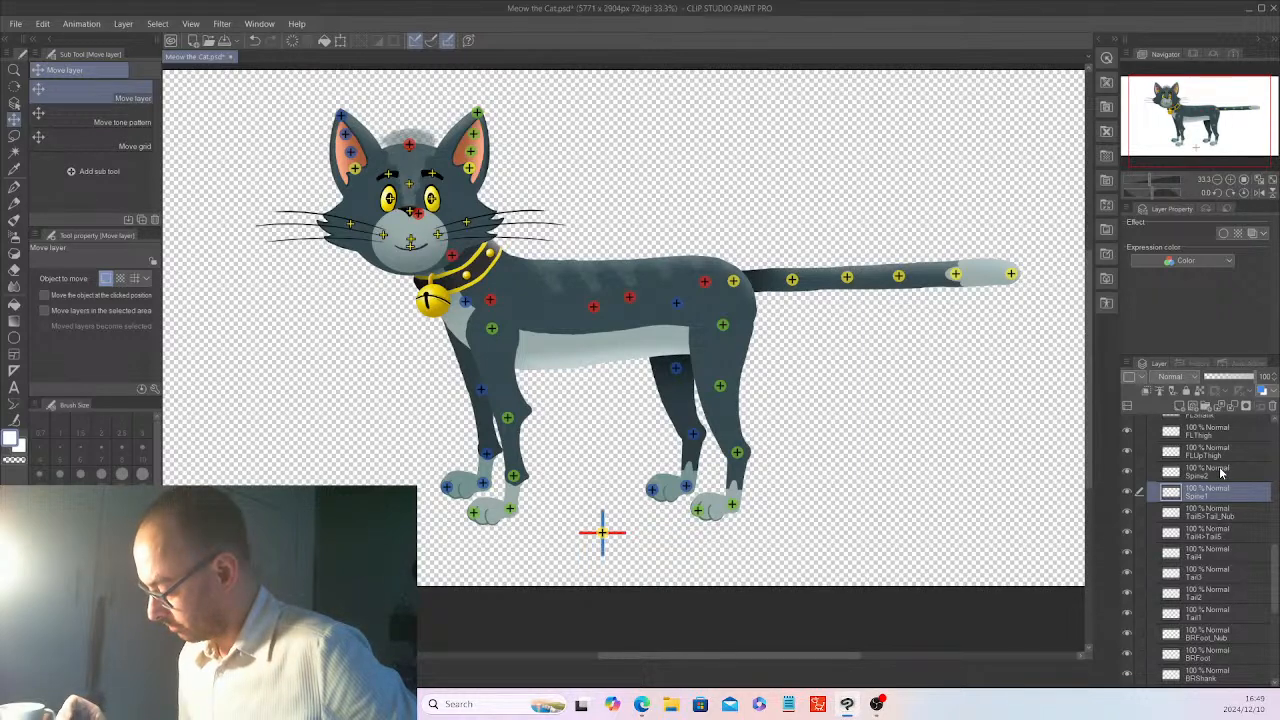
pyautogui.click(1218, 474)
pyautogui.moveTo(937, 472); pyautogui.dragTo(891, 466)
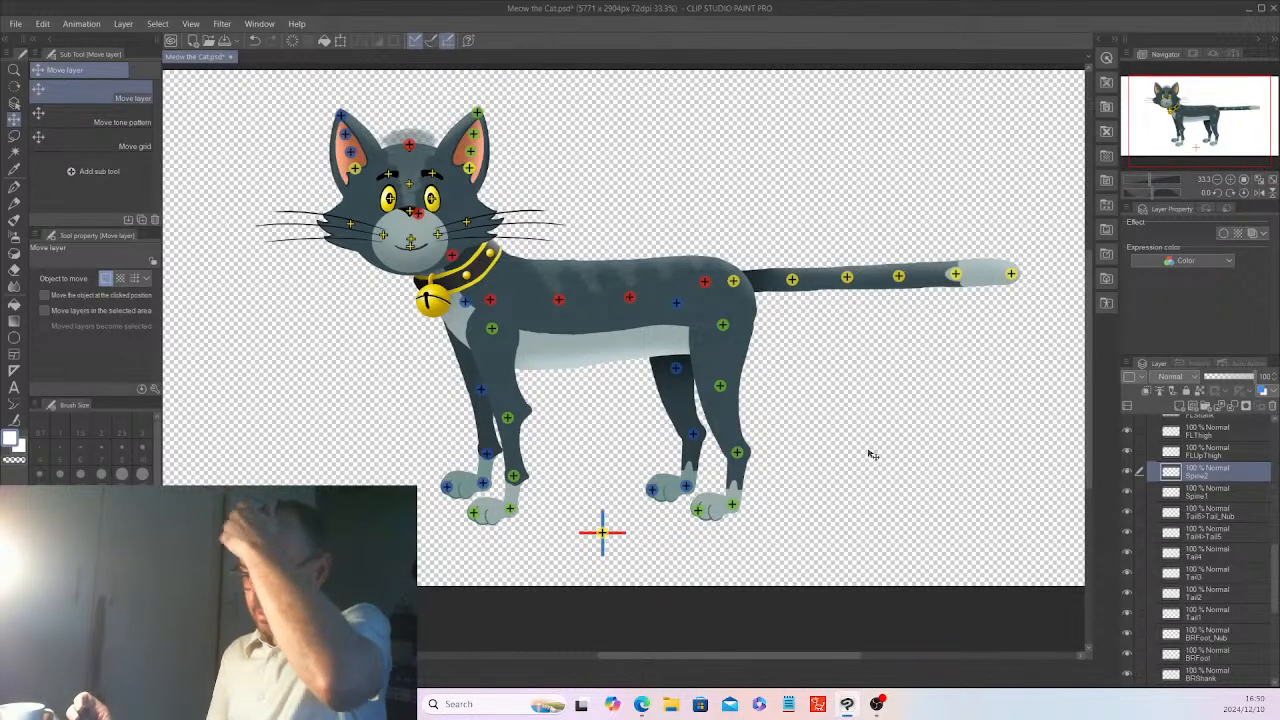
# - Collapse the RL_Bone_Quadruped folder and save the Meow the Cat PSD
pyautogui.moveTo(1272, 575); pyautogui.dragTo(1276, 432)
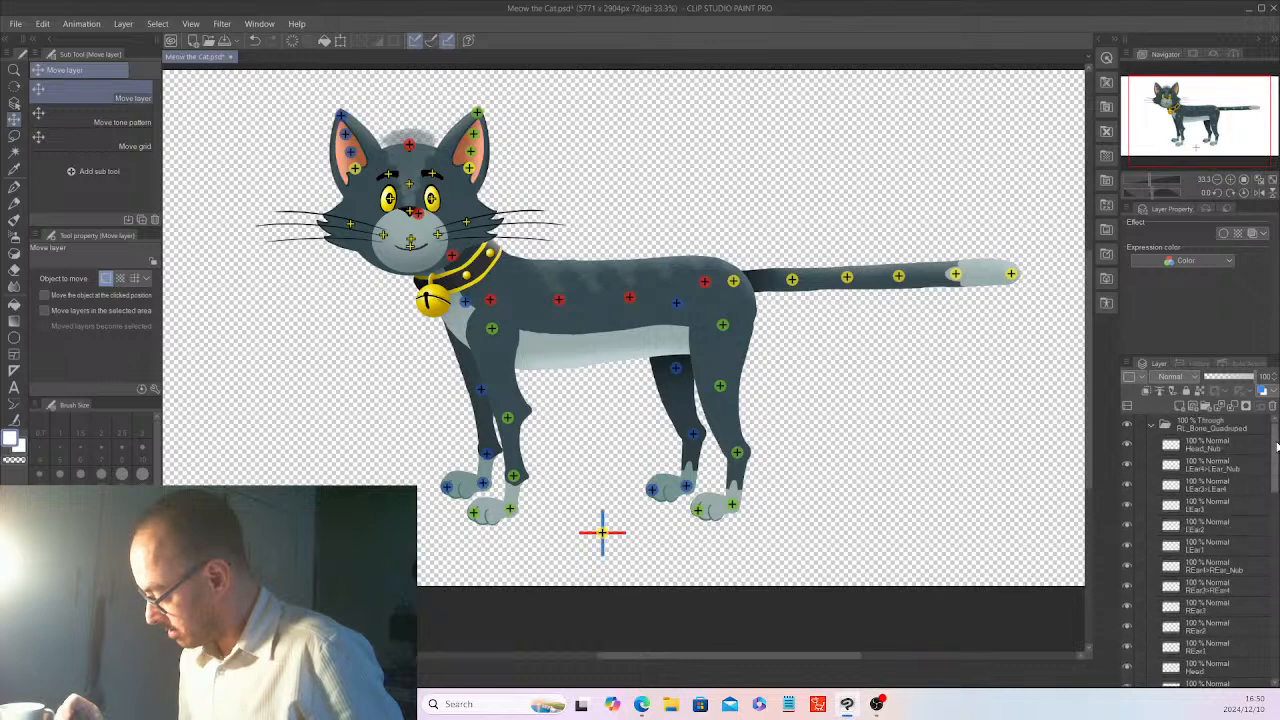
pyautogui.click(1149, 423)
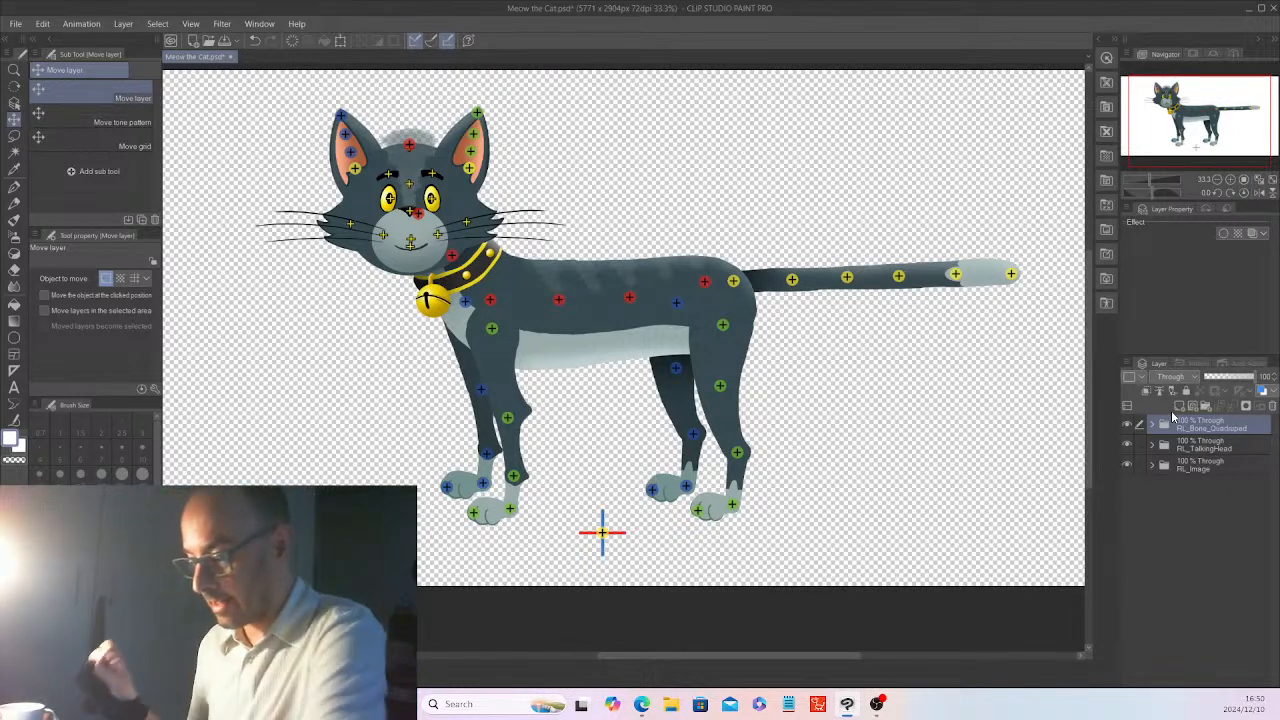
pyautogui.click(16, 24)
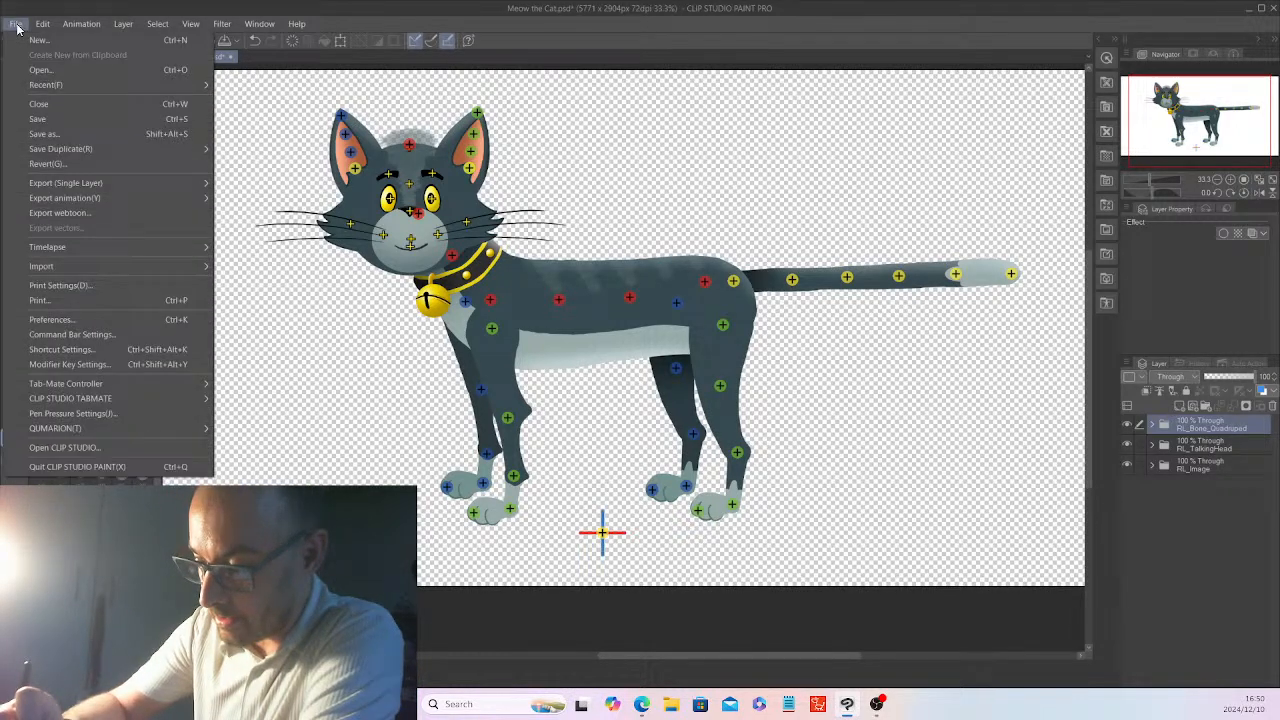
pyautogui.click(54, 118)
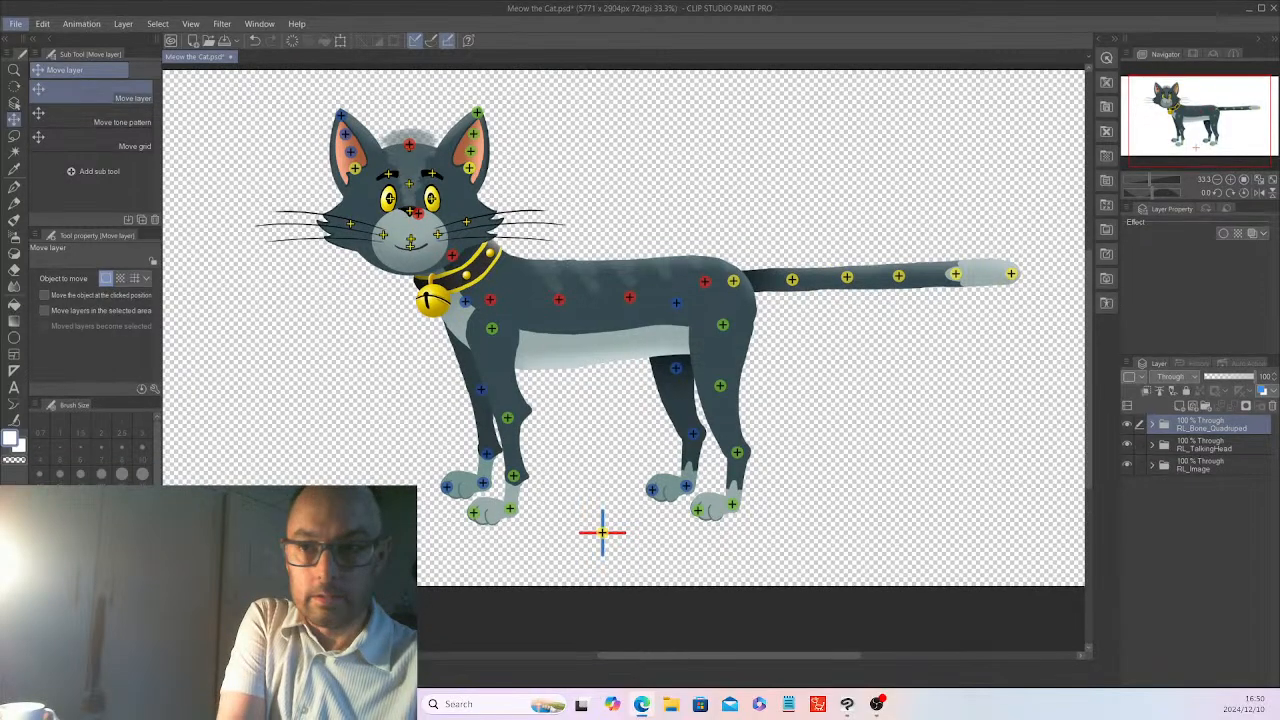
pyautogui.hotkey('ctrl', 's')
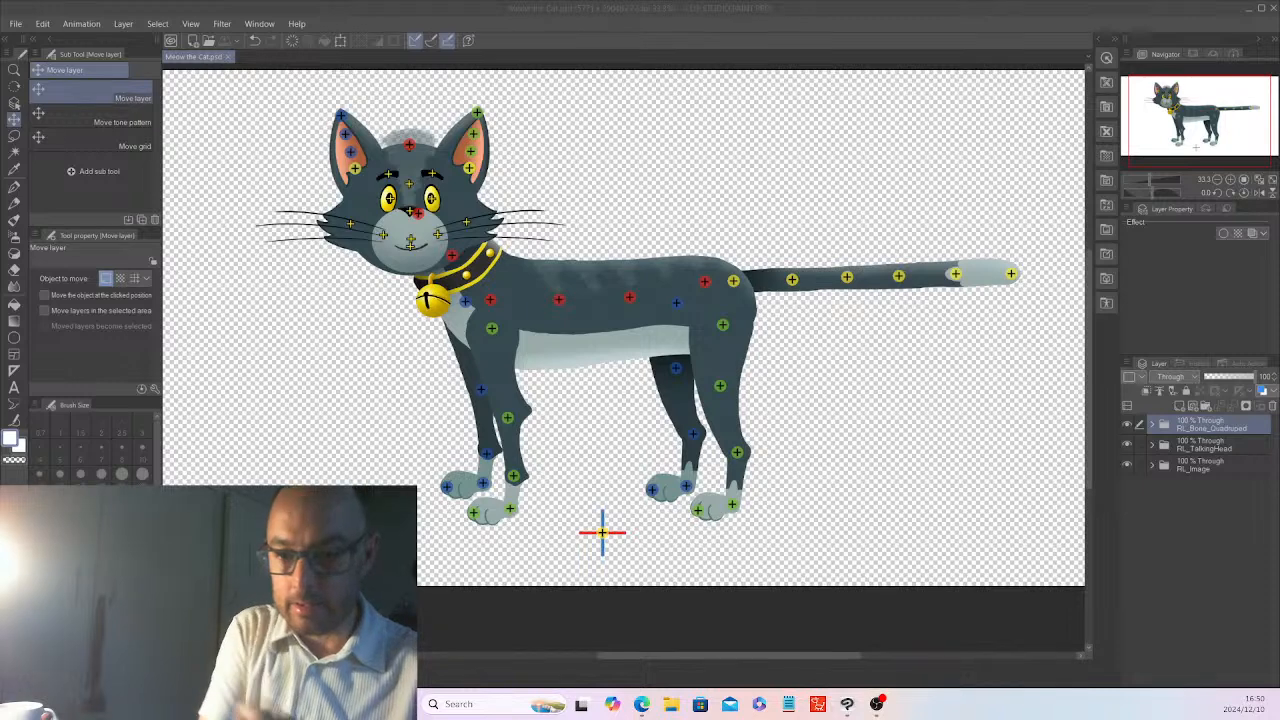
pyautogui.click(20, 27)
pyautogui.moveTo(103, 84)
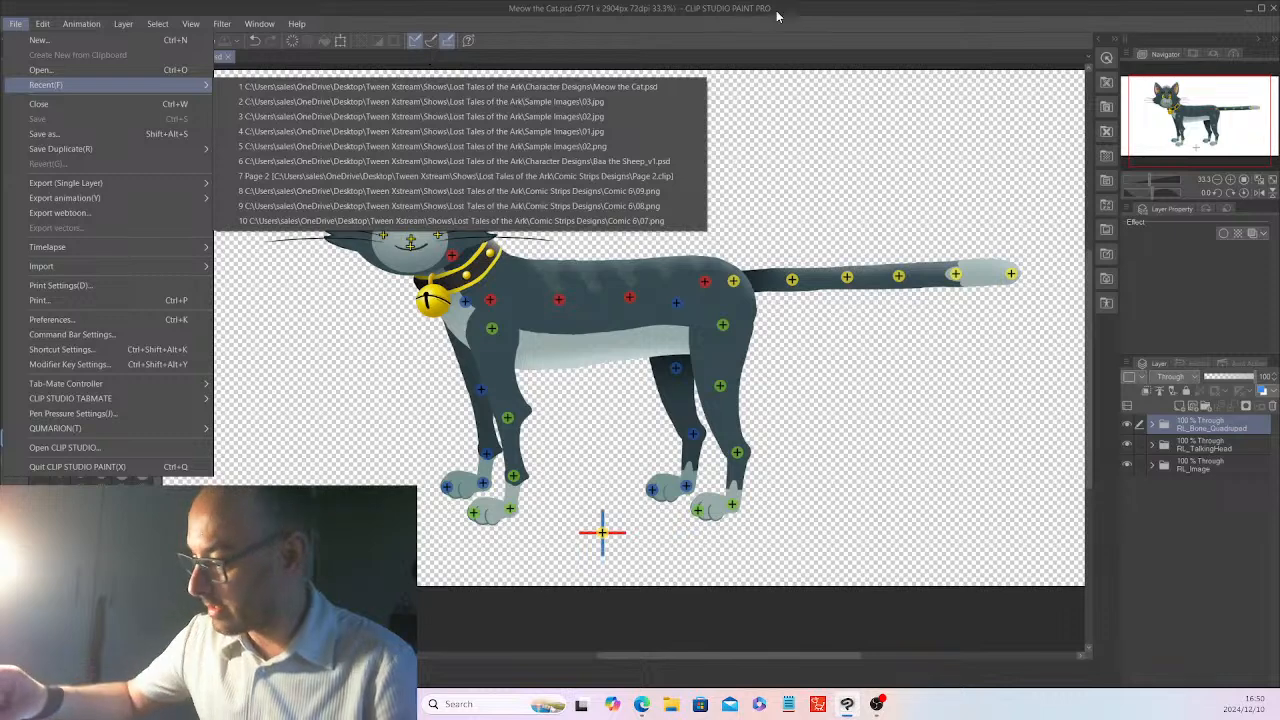
pyautogui.click(823, 11)
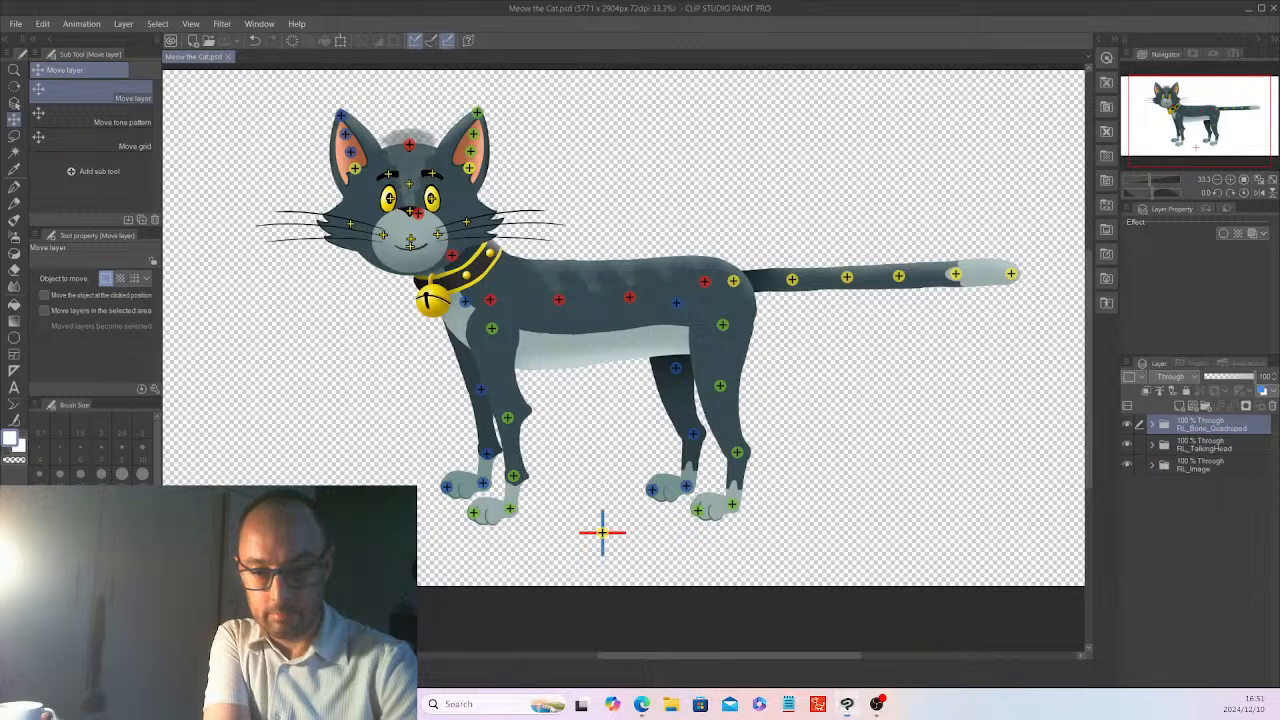
# - Switch to Cartoon Animator 4
pyautogui.click(642, 705)
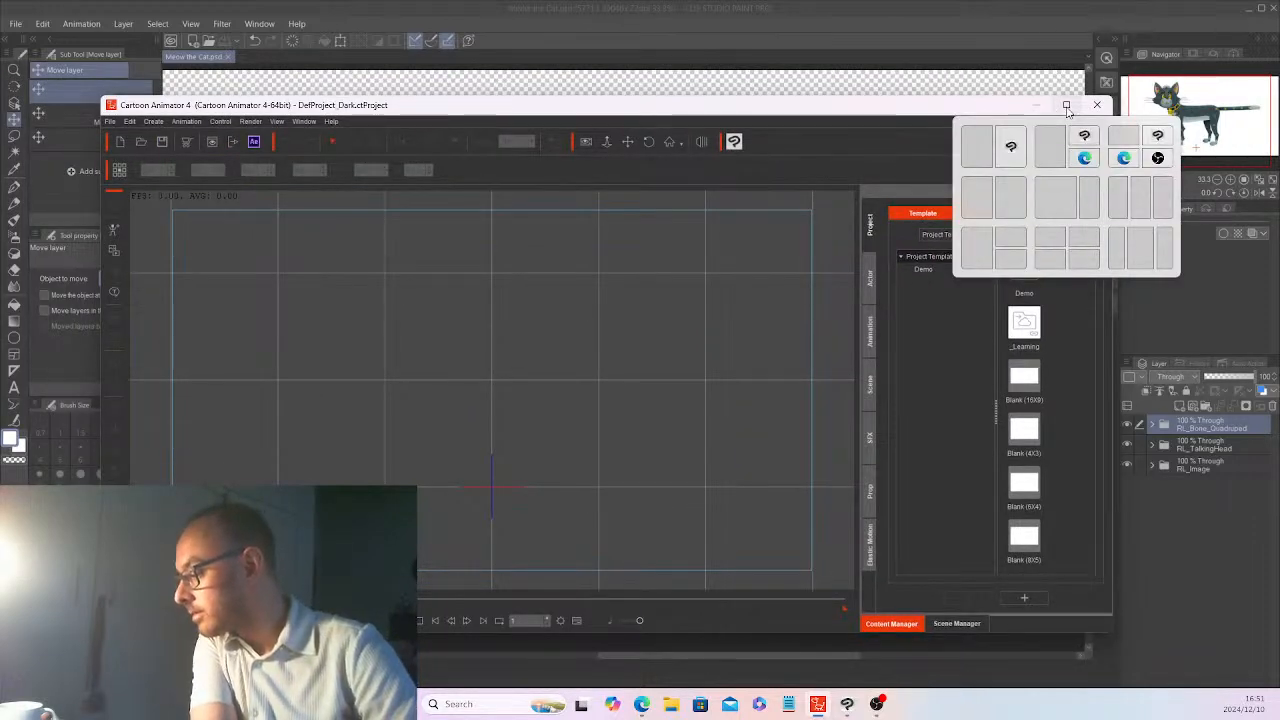
# - Maximize the Cartoon Animator 4 window and check the cat artwork in Clip Studio Paint before returning to Cartoon Animator 4
pyautogui.click(1066, 105)
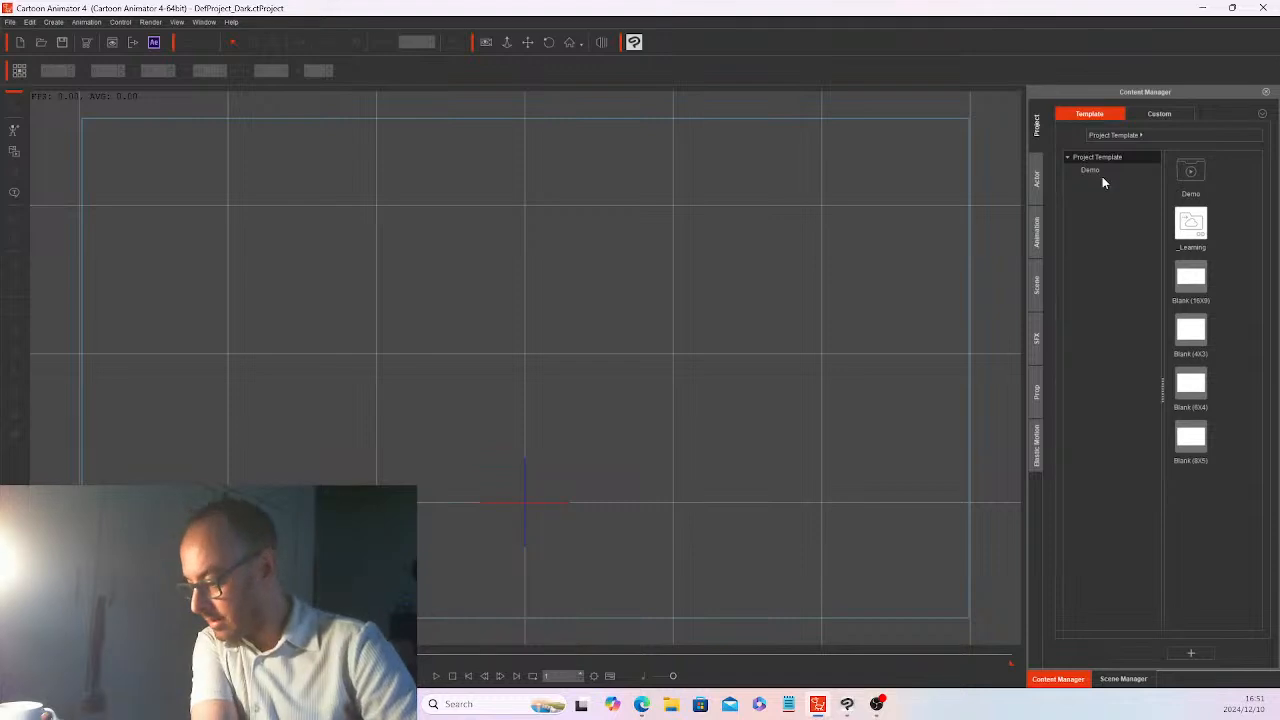
pyautogui.click(847, 704)
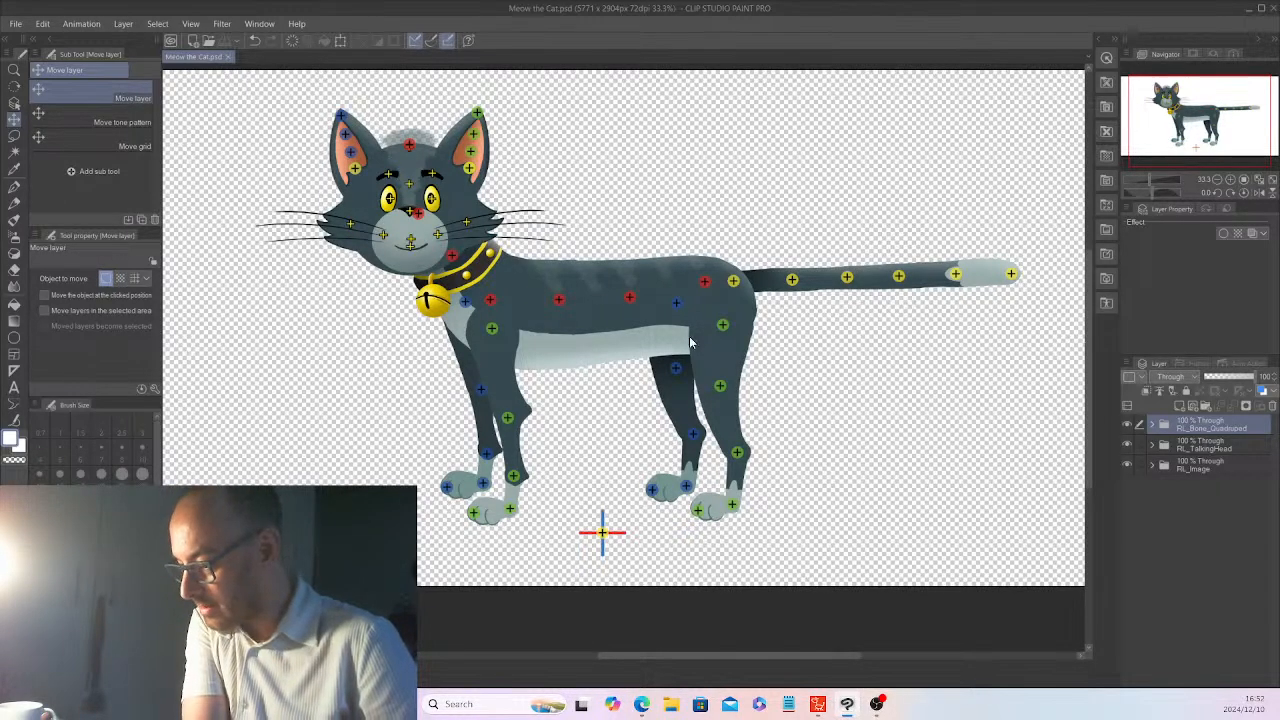
pyautogui.hotkey('alt', 'Tab')
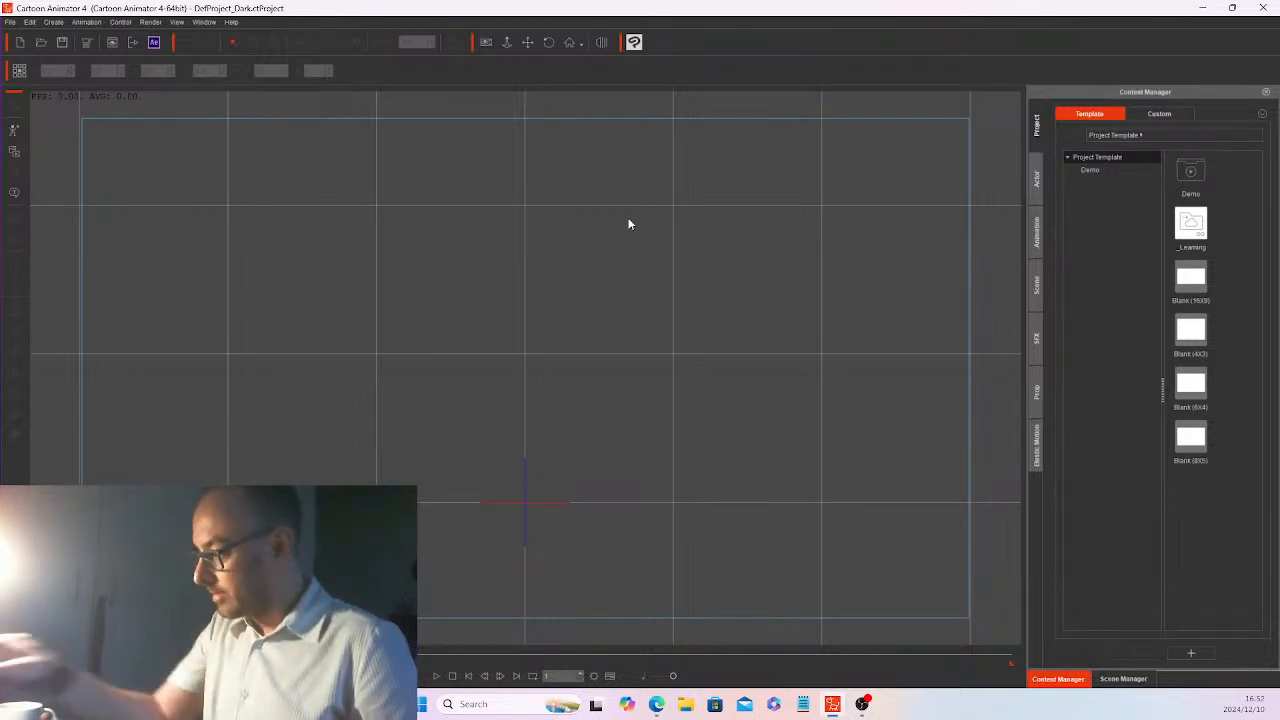
# - Add the Siamese Cat from the 2_G3 Animals character templates to the stage
pyautogui.click(1035, 176)
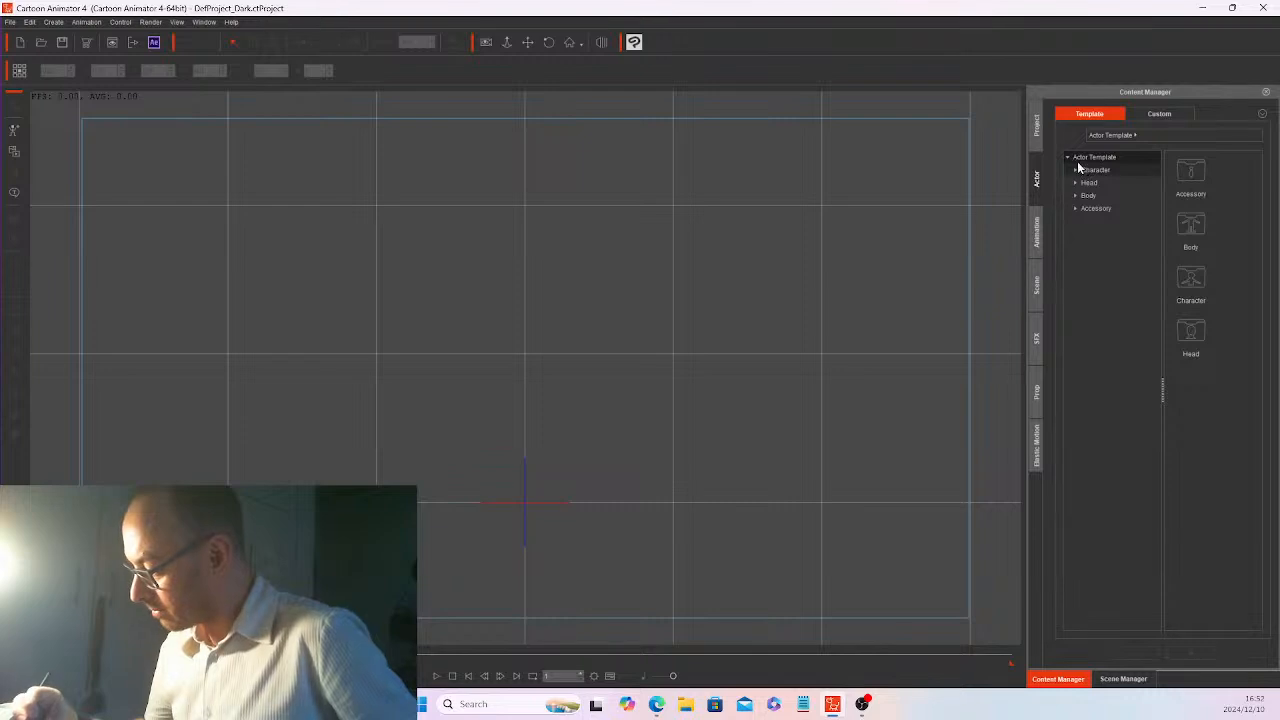
pyautogui.click(1078, 170)
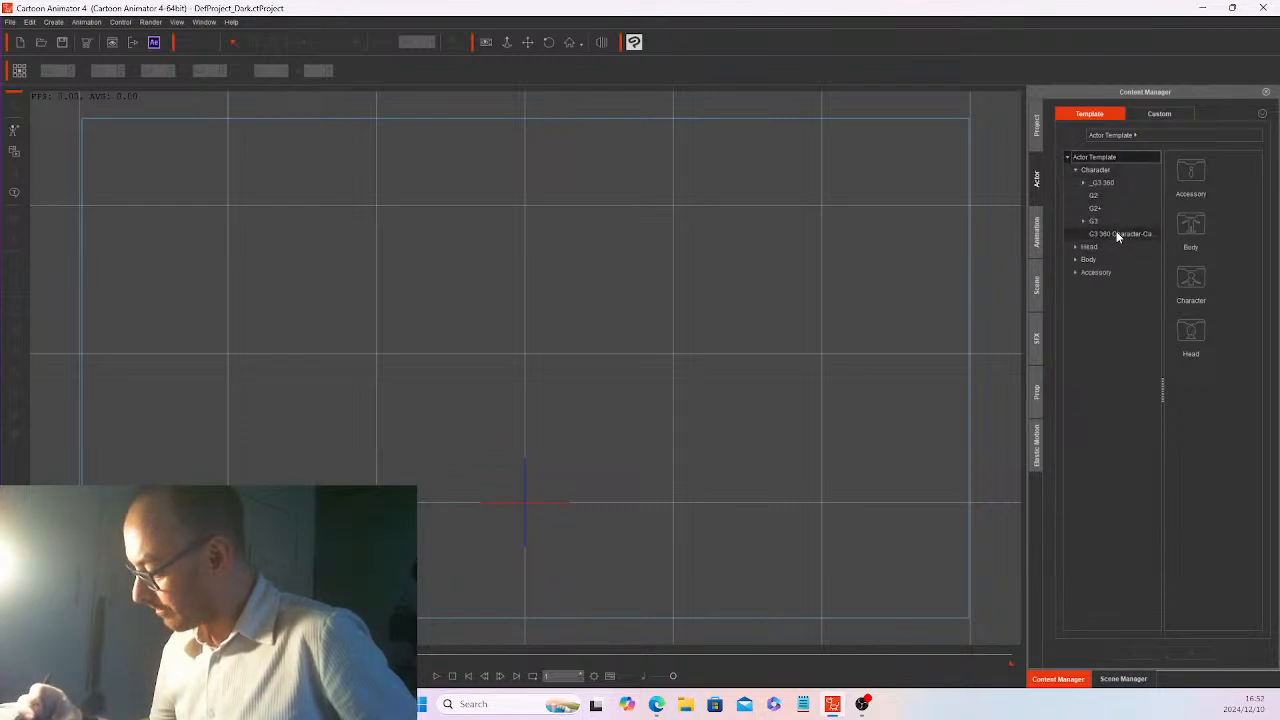
pyautogui.click(1084, 221)
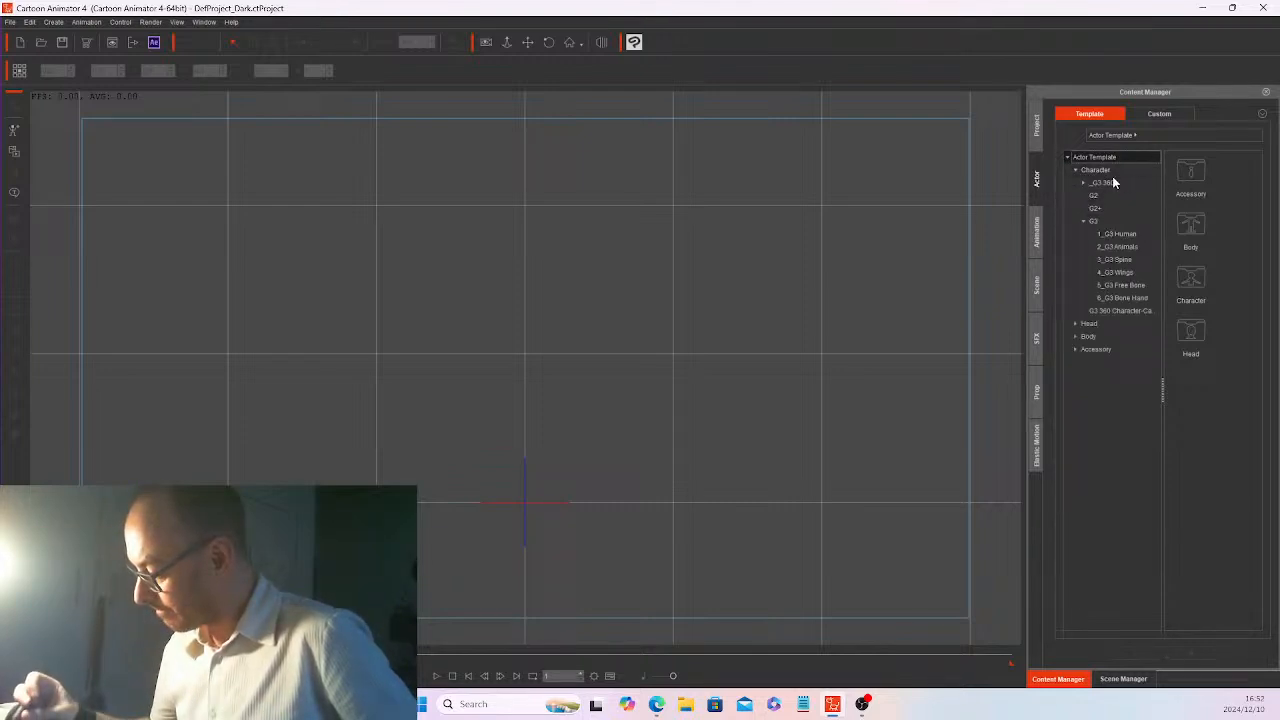
pyautogui.click(1131, 246)
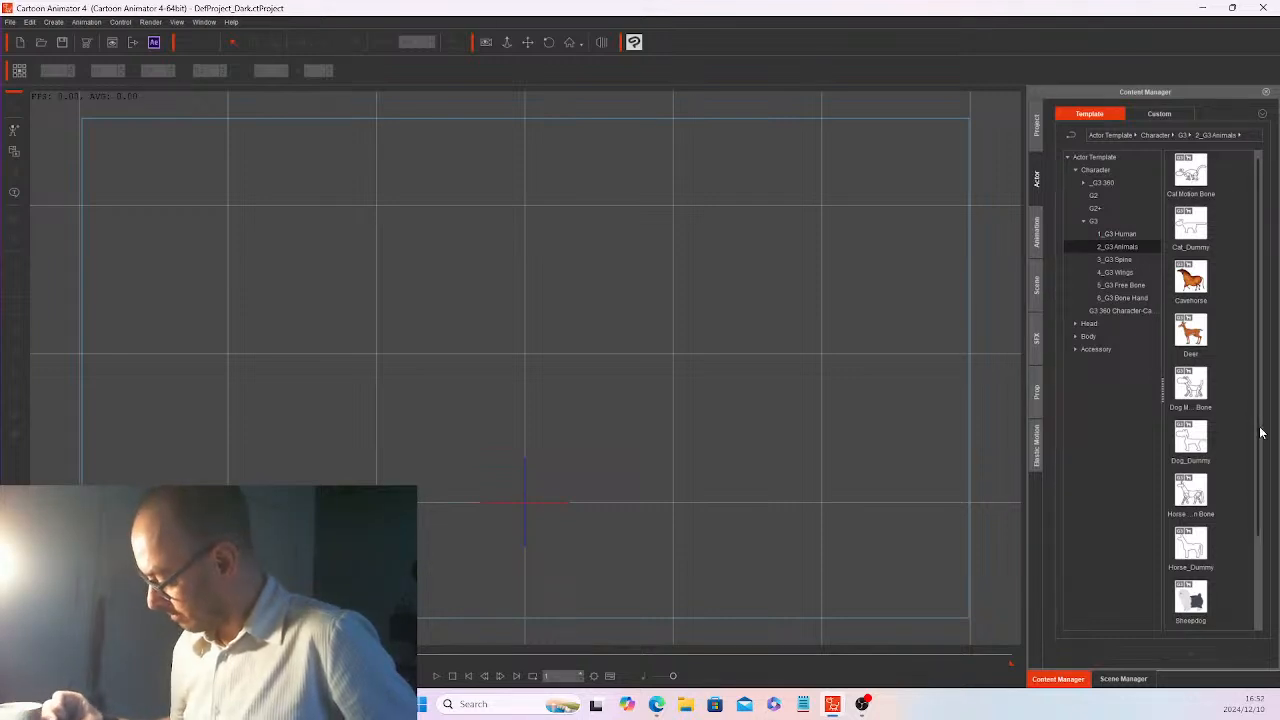
pyautogui.moveTo(1260, 437); pyautogui.dragTo(1260, 516)
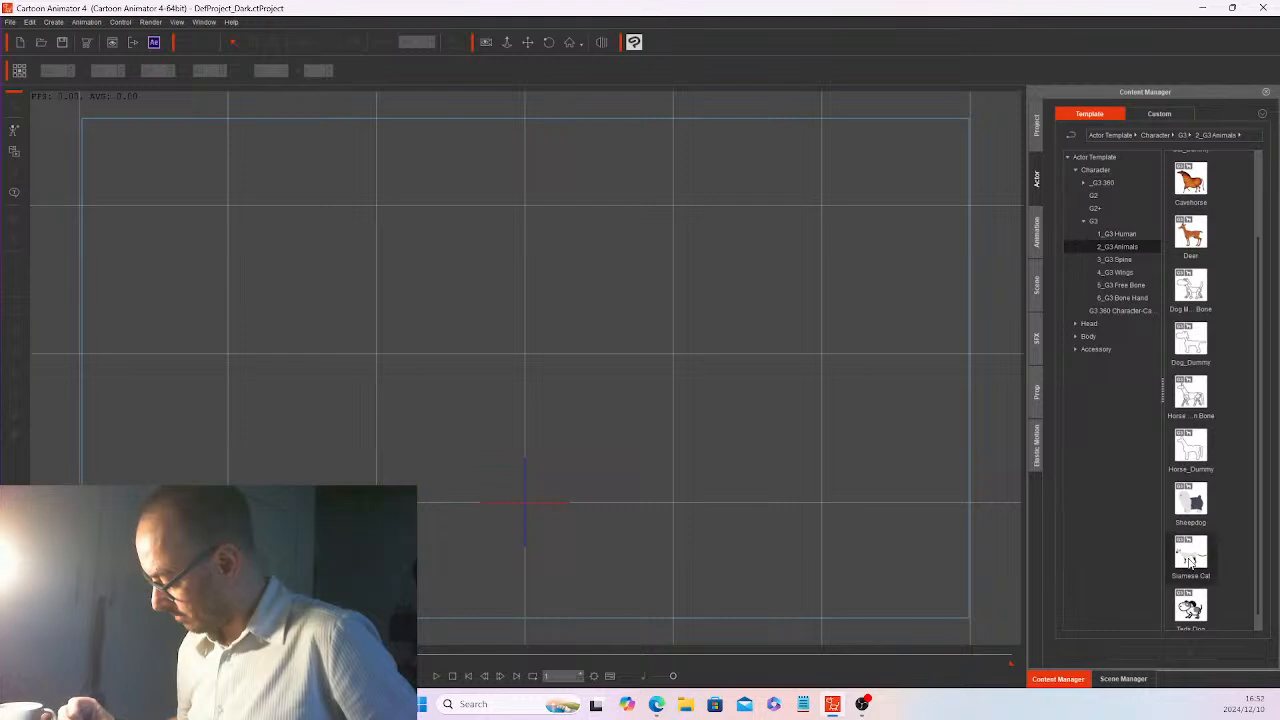
pyautogui.doubleClick(1197, 555)
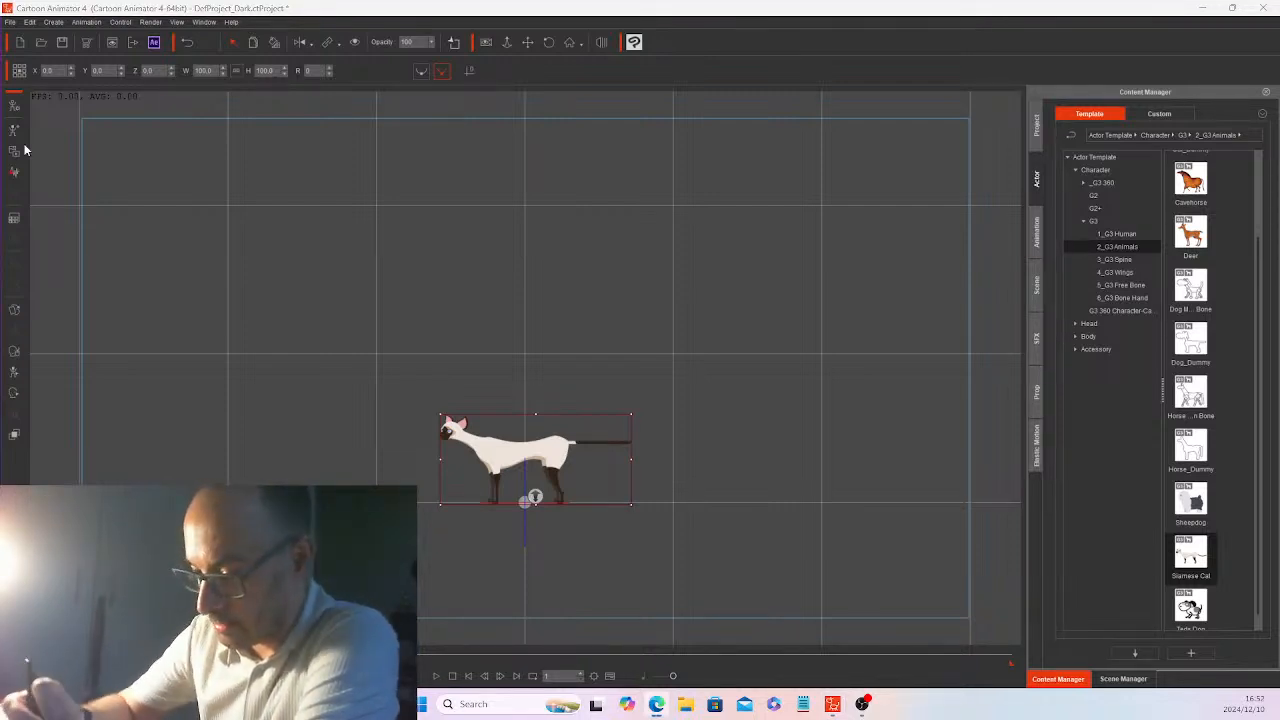
# - Open the Siamese Cat in Composer mode and replace the full actor with the Meow the Cat PSD from Lost Tales of the Ark's Character Designs folder
pyautogui.click(14, 107)
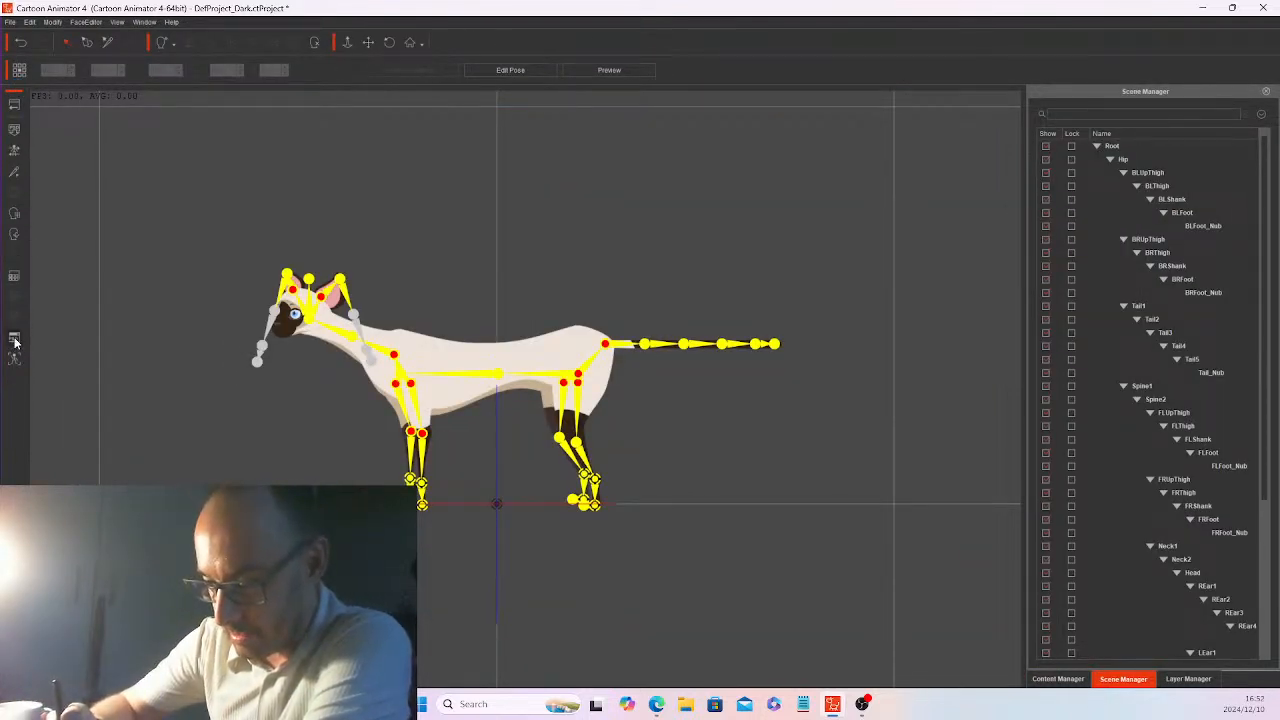
pyautogui.click(16, 133)
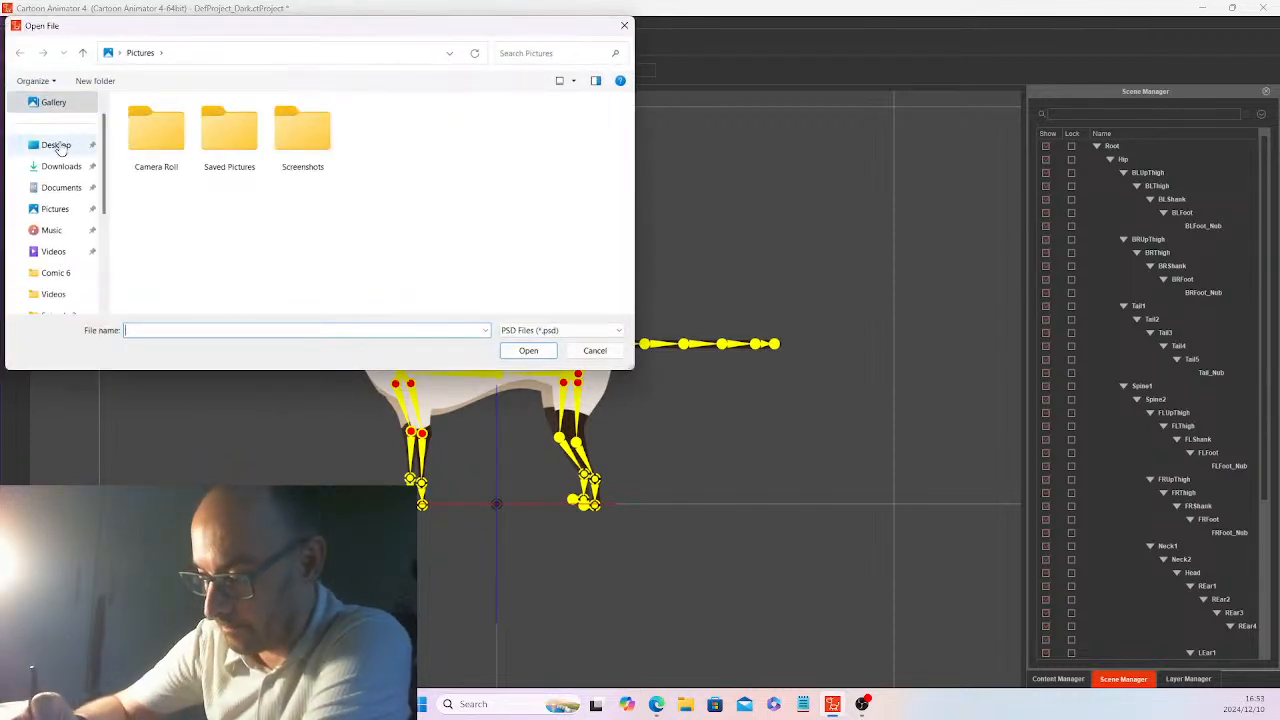
pyautogui.click(57, 147)
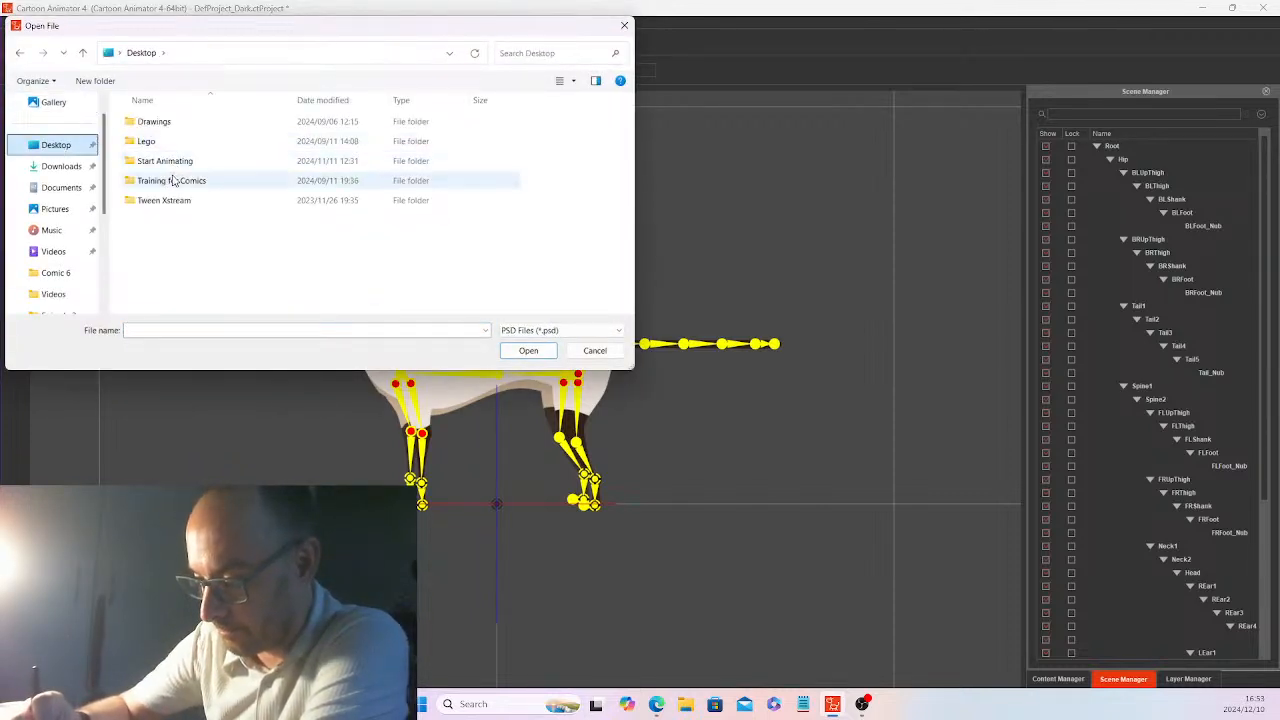
pyautogui.doubleClick(167, 201)
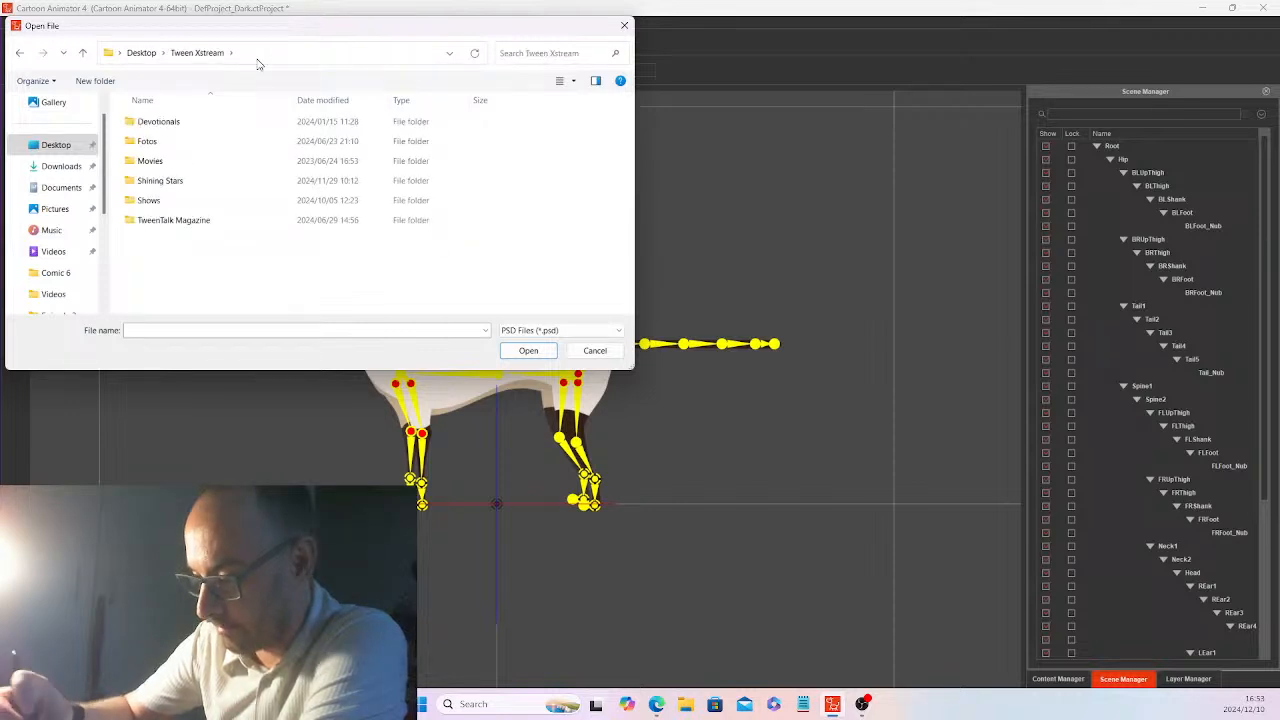
pyautogui.doubleClick(150, 202)
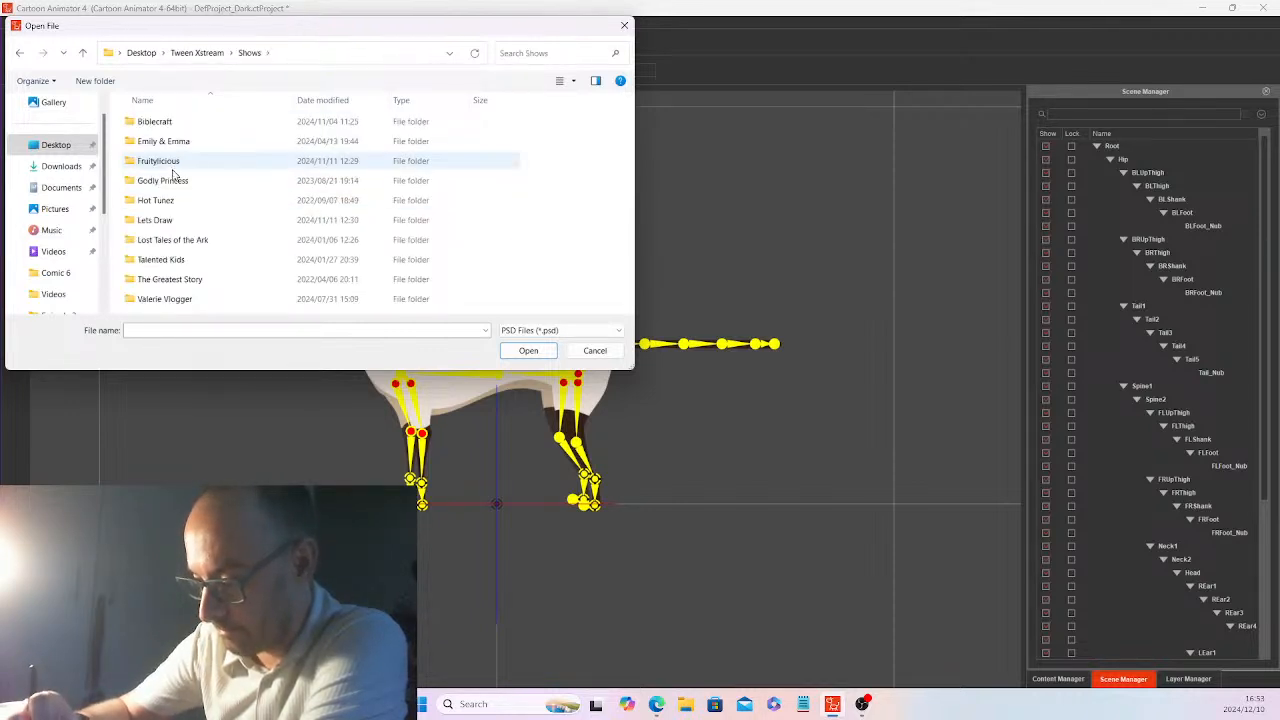
pyautogui.doubleClick(170, 240)
pyautogui.click(190, 142)
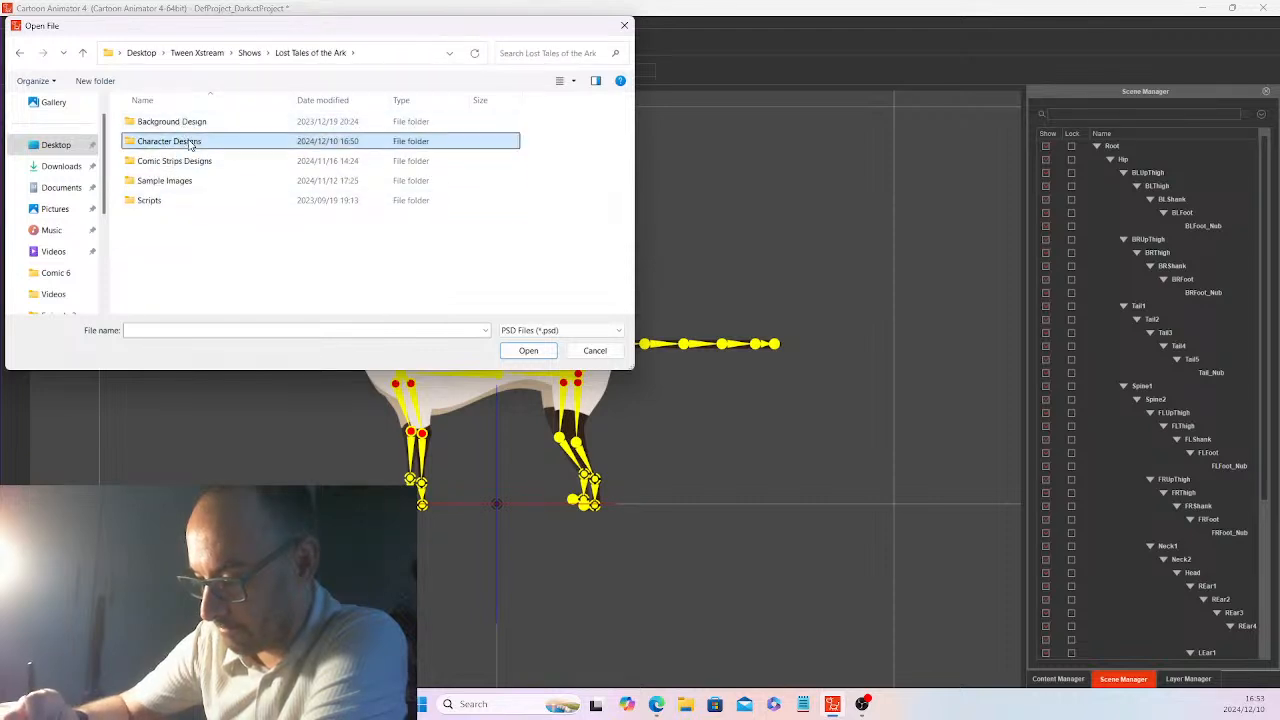
pyautogui.doubleClick(190, 143)
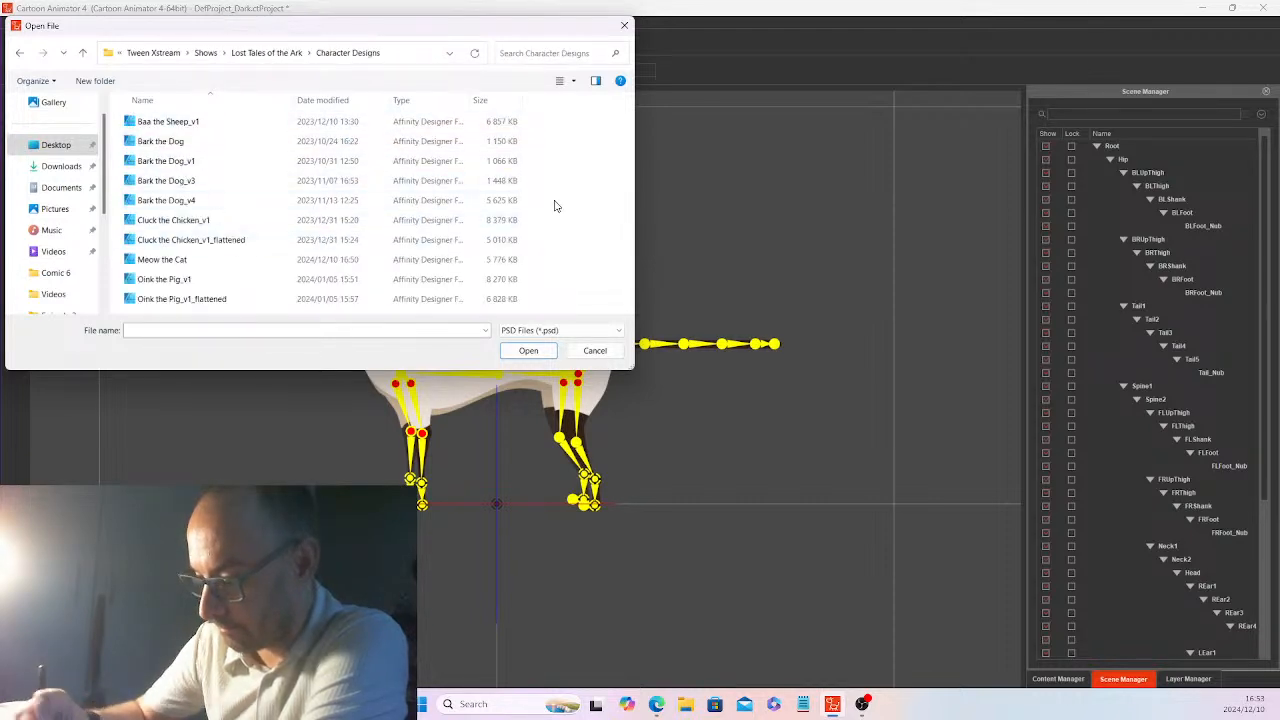
pyautogui.click(168, 259)
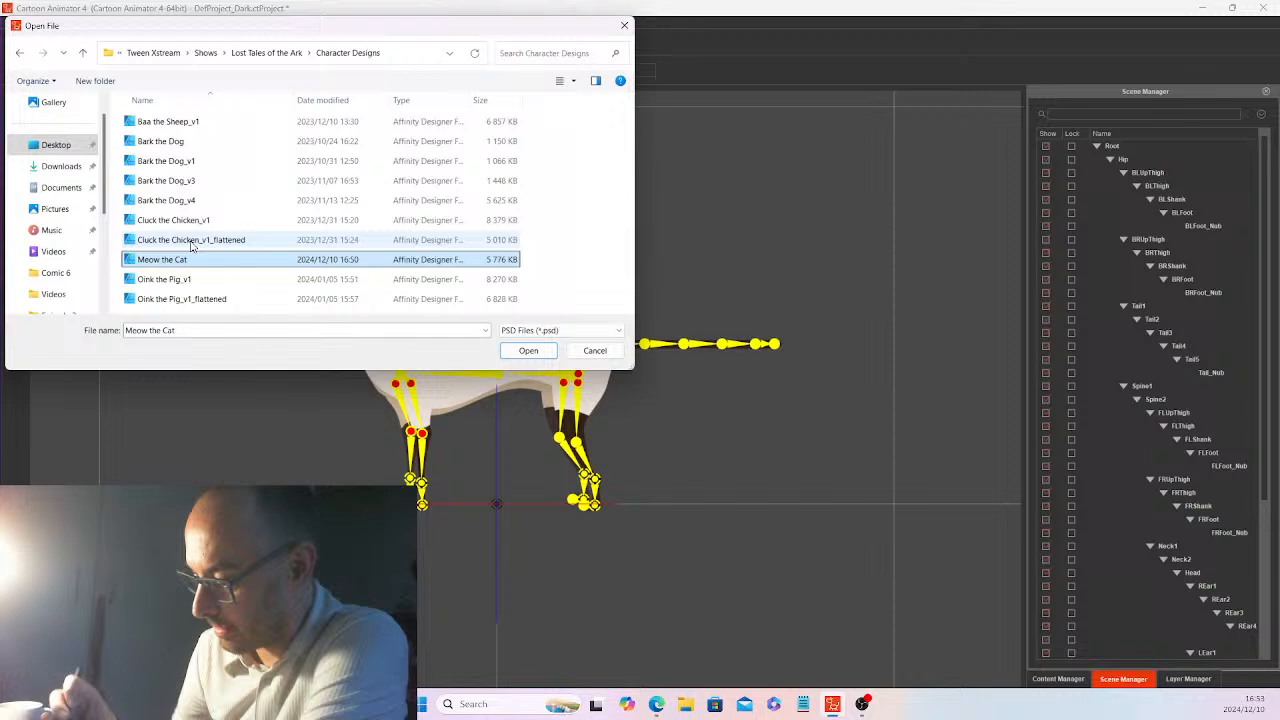
pyautogui.click(531, 351)
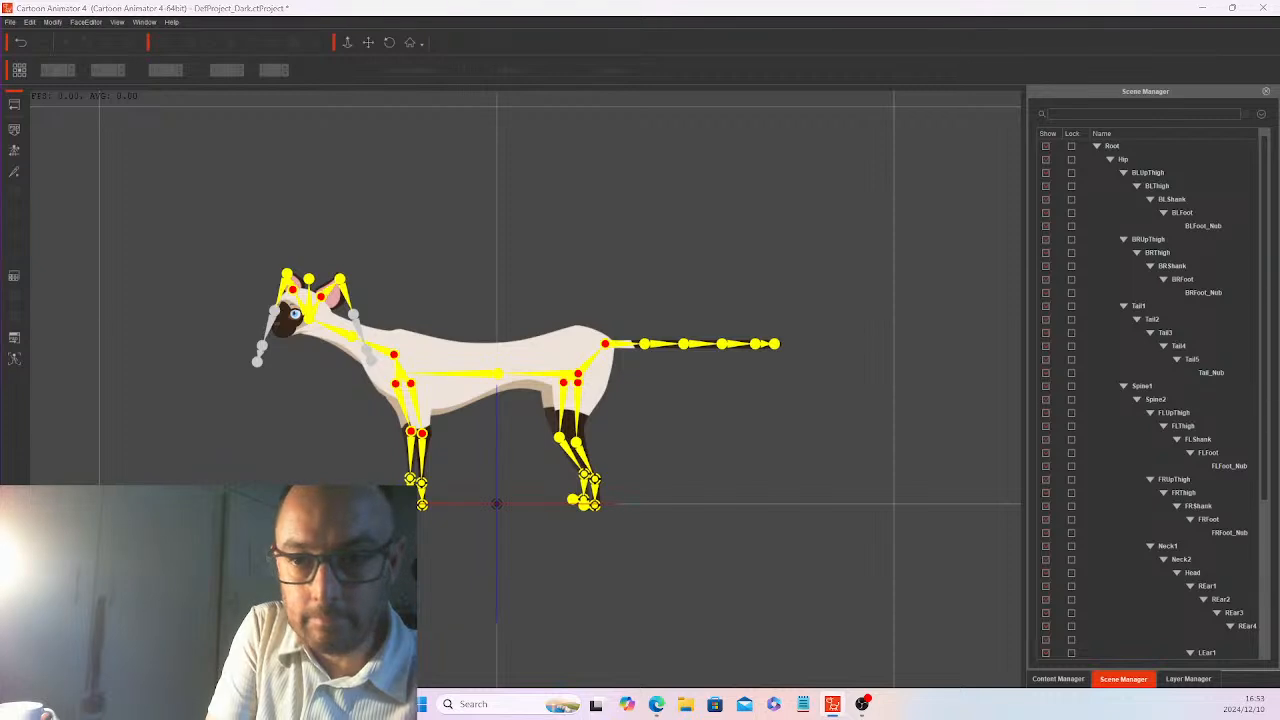
pyautogui.moveTo(125, 311); pyautogui.dragTo(670, 152)
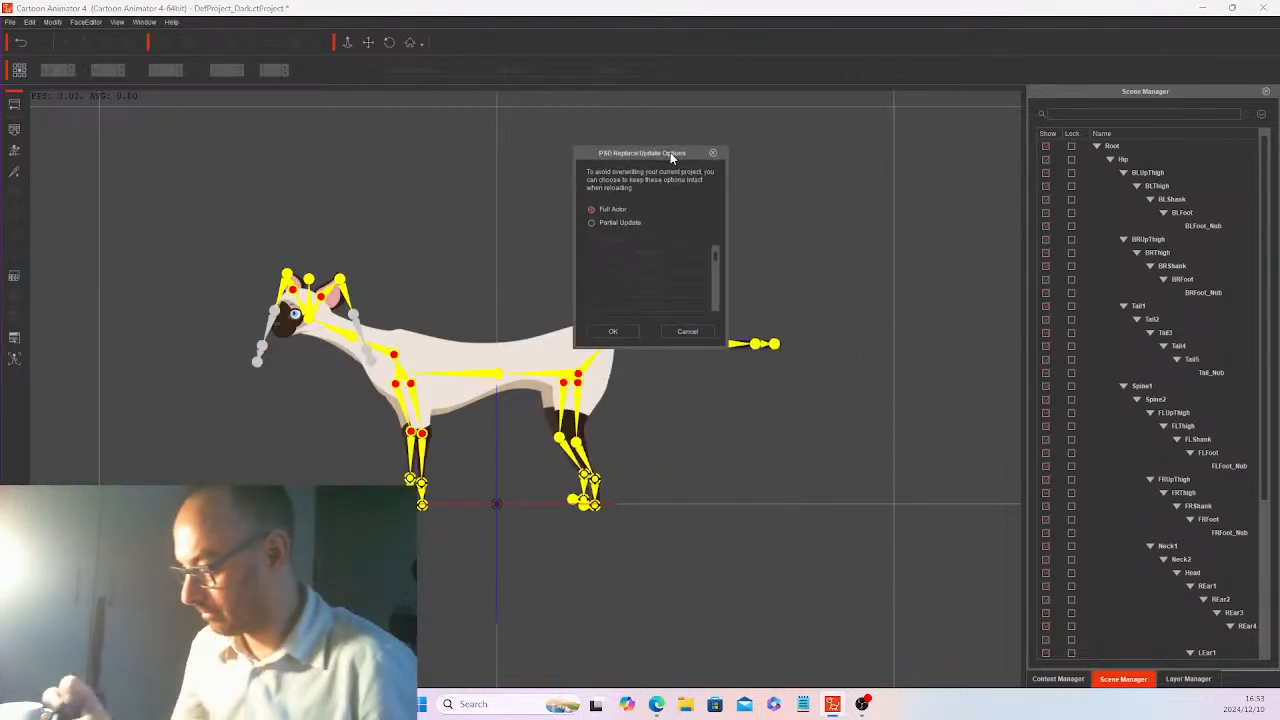
pyautogui.click(611, 331)
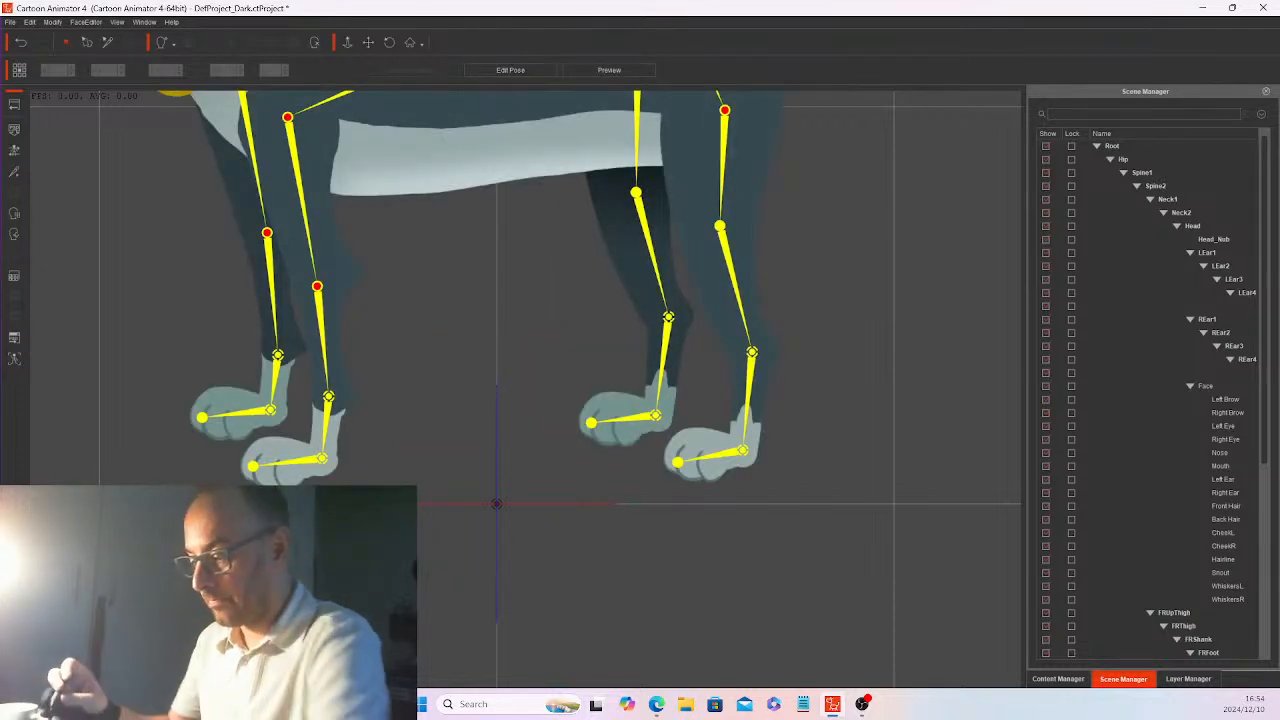
# - Turn on the mask condition for the Hairline layer in the Talking Head group
pyautogui.click(347, 42)
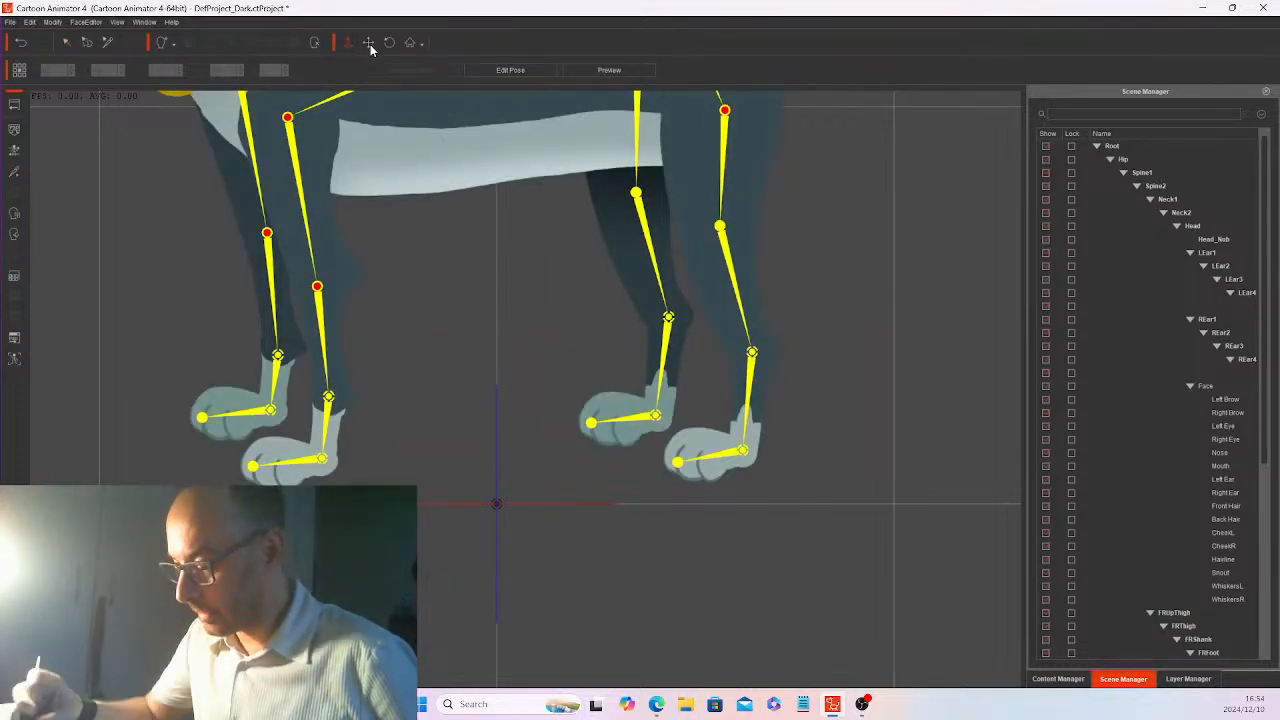
pyautogui.moveTo(853, 225); pyautogui.dragTo(857, 560)
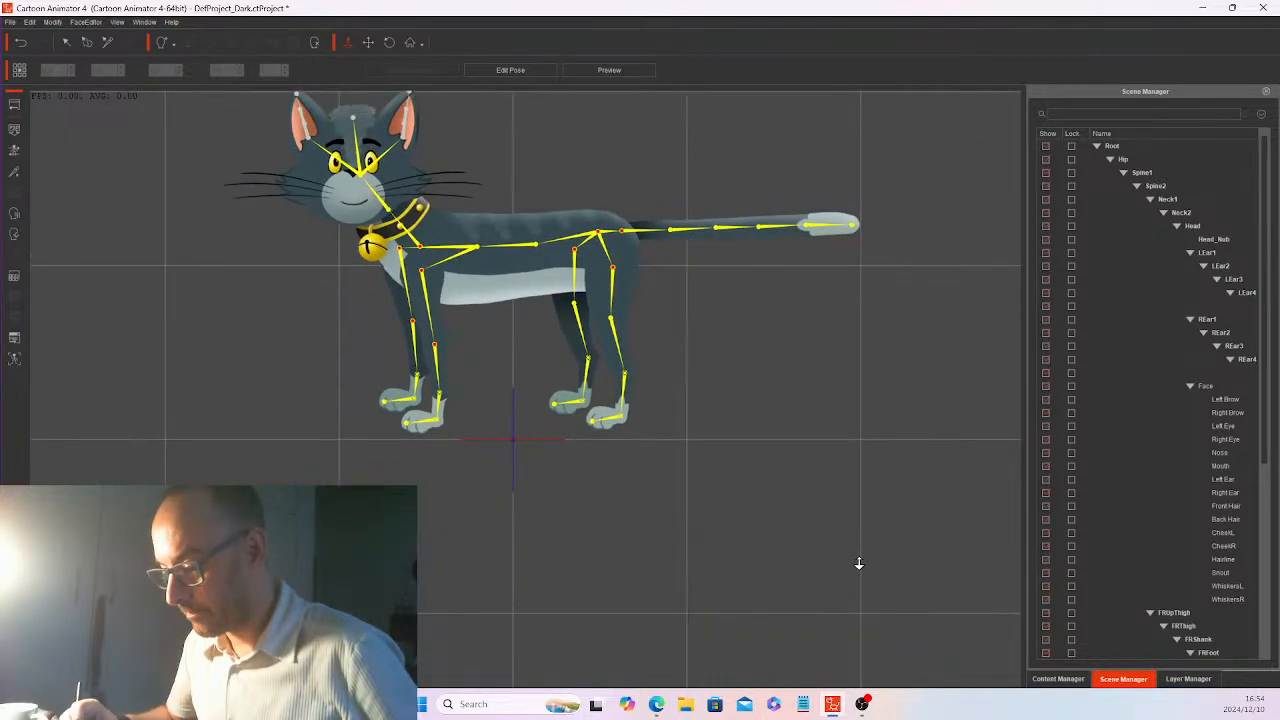
pyautogui.click(368, 42)
pyautogui.moveTo(766, 337); pyautogui.dragTo(849, 454)
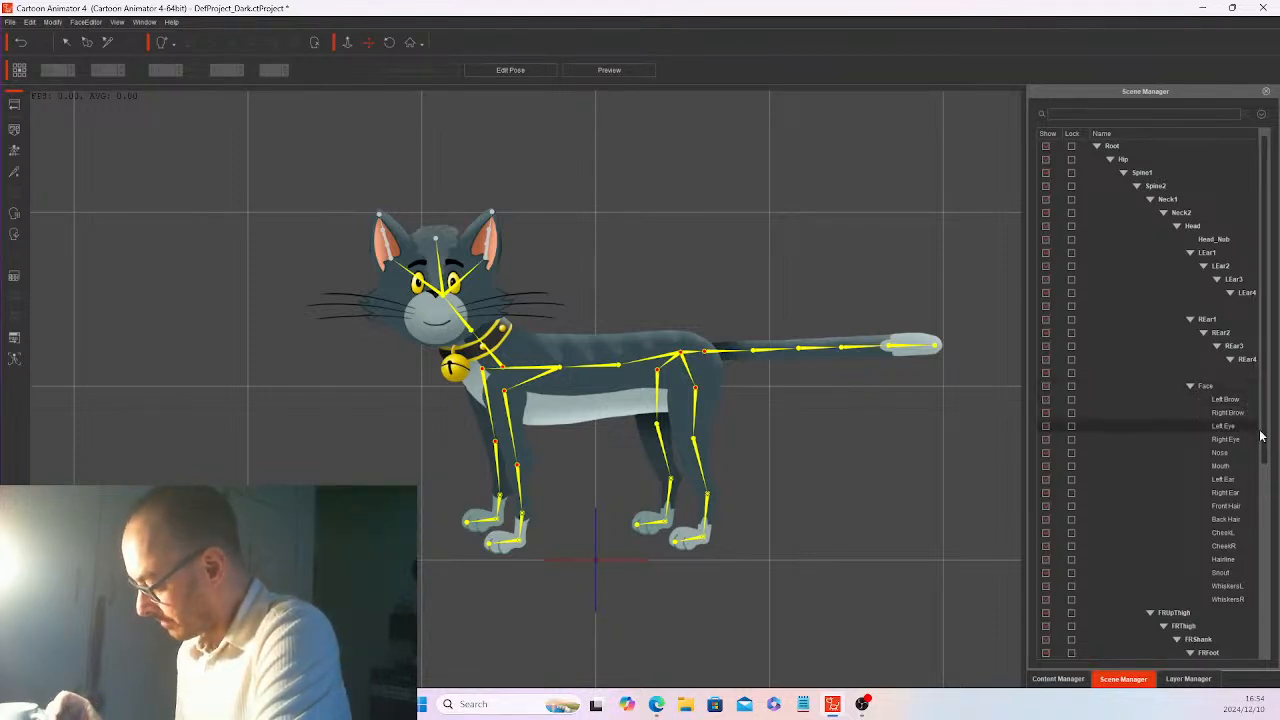
pyautogui.click(1222, 559)
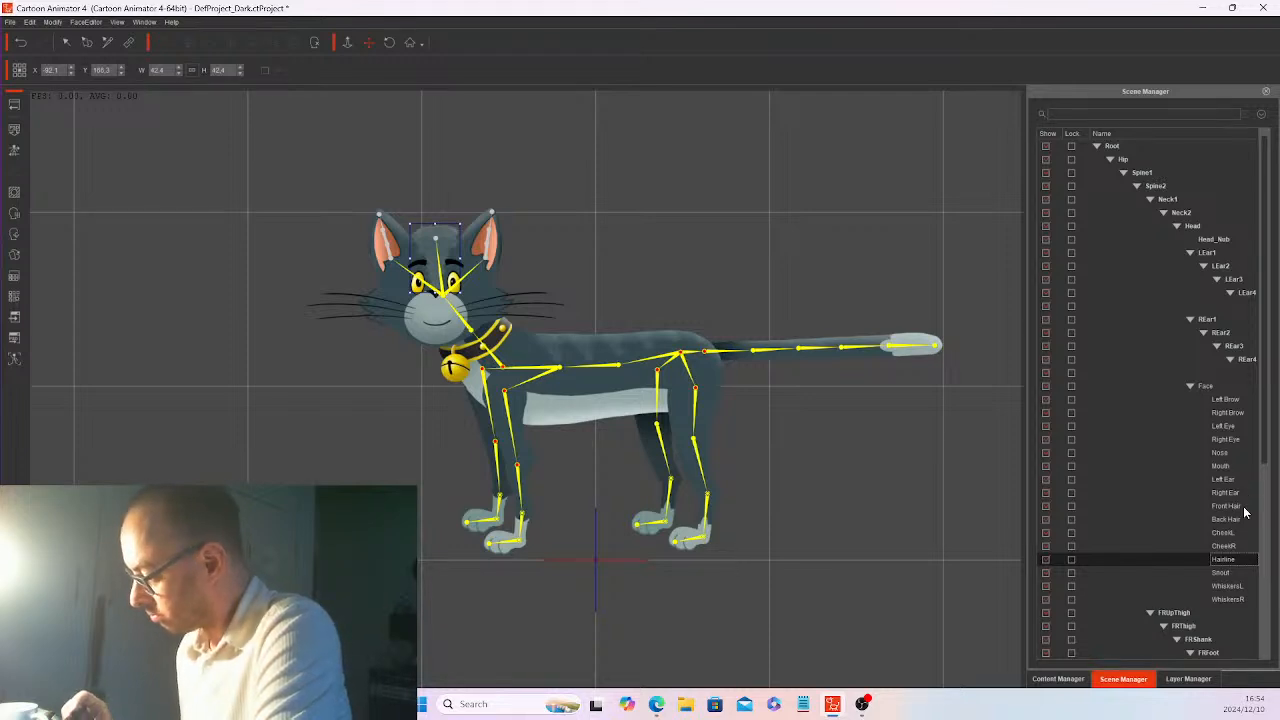
pyautogui.click(1188, 680)
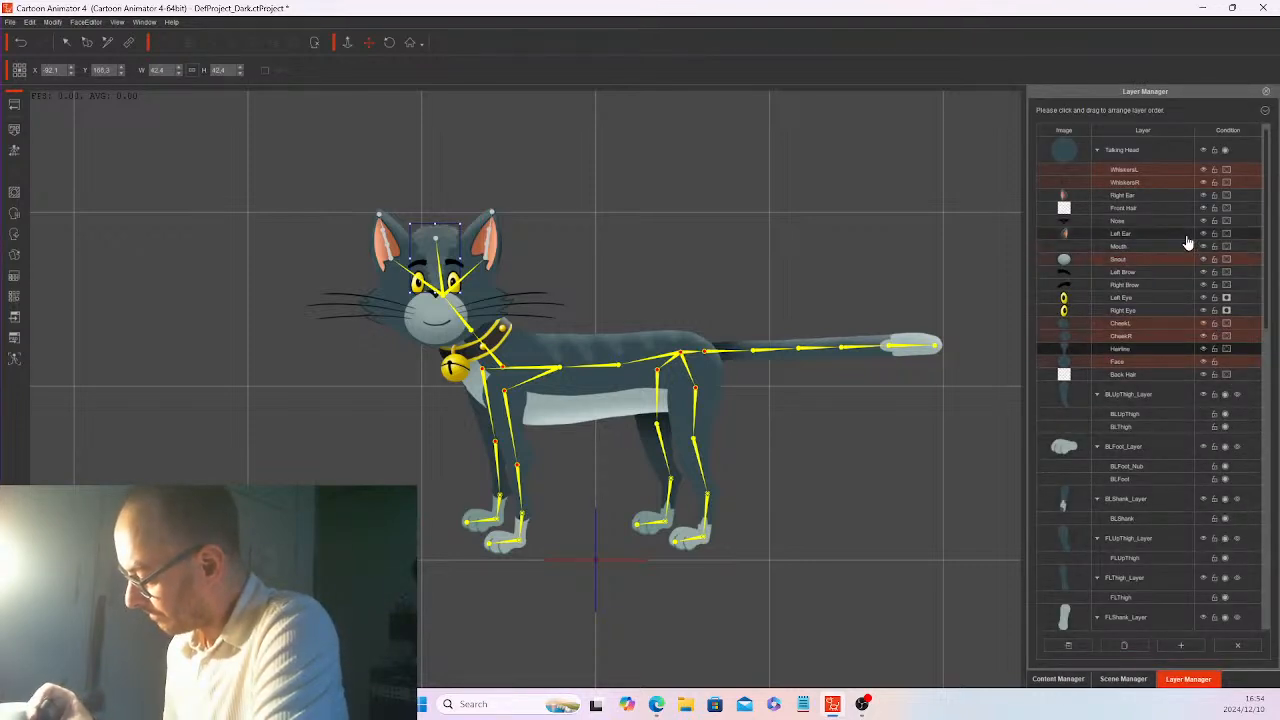
pyautogui.click(1225, 349)
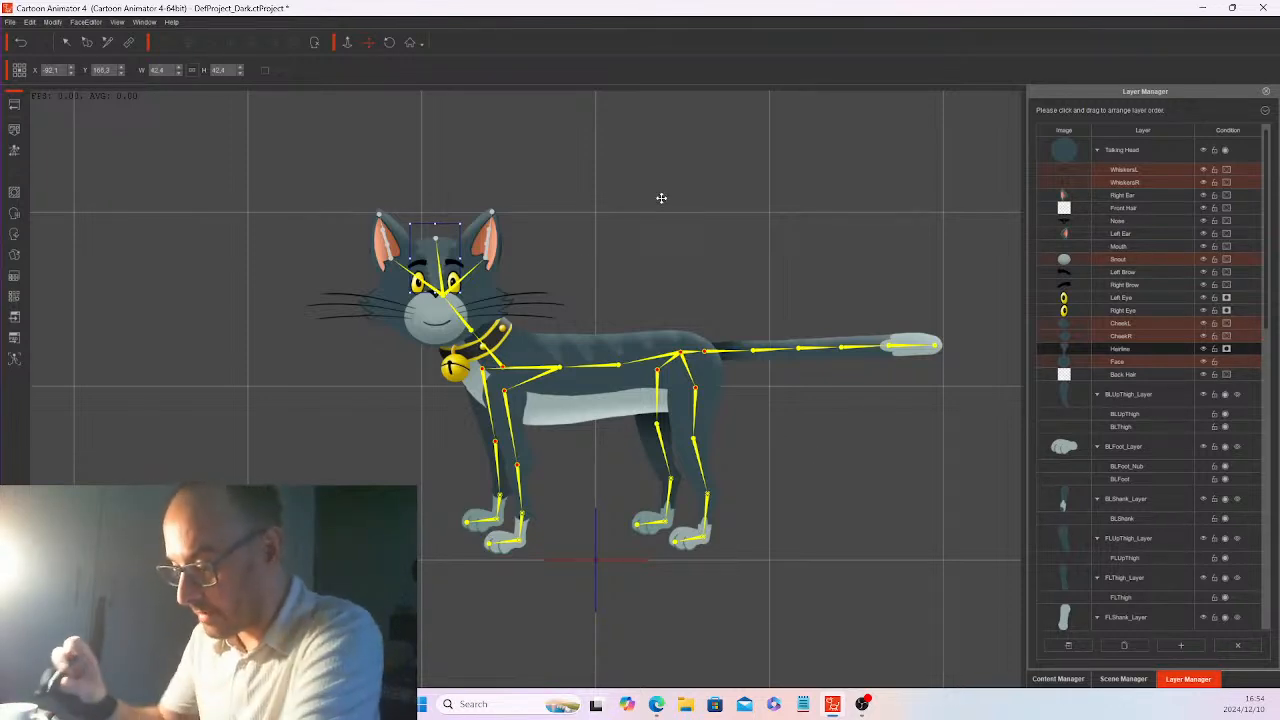
# - Return from Composer mode to the stage and open the Lost Tales of the Ark folder of custom characters
pyautogui.click(14, 106)
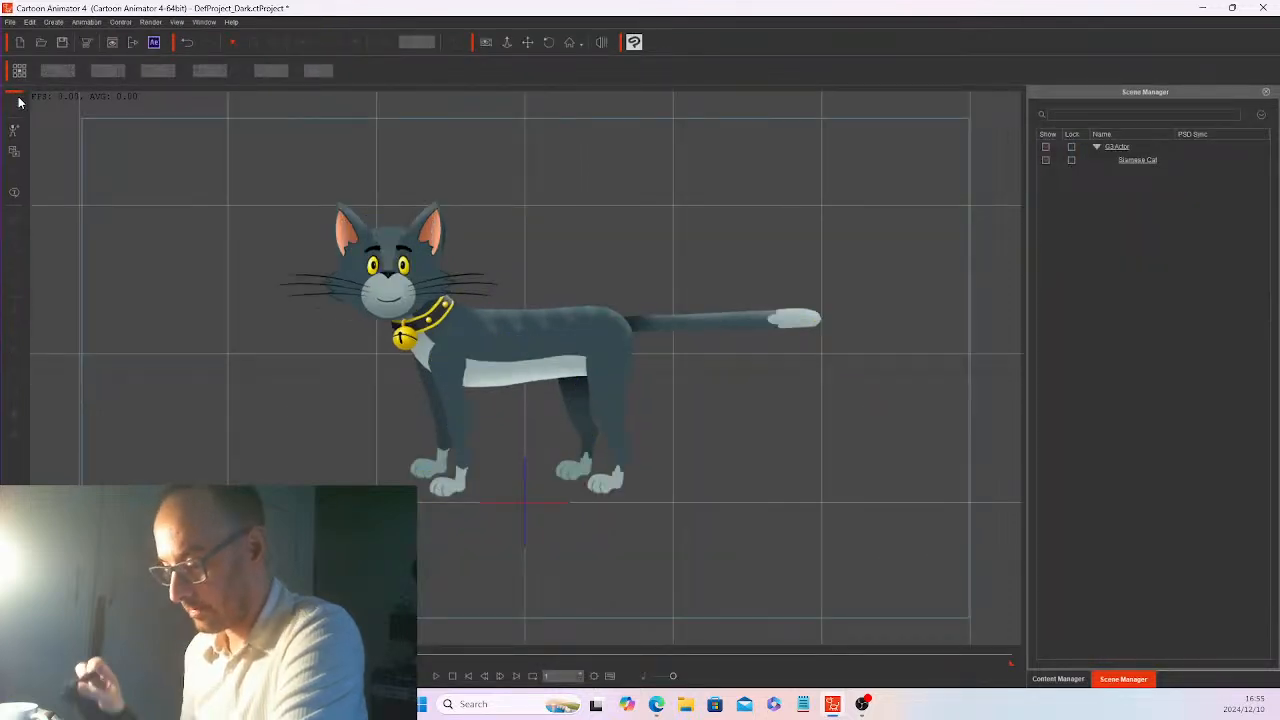
pyautogui.click(1059, 679)
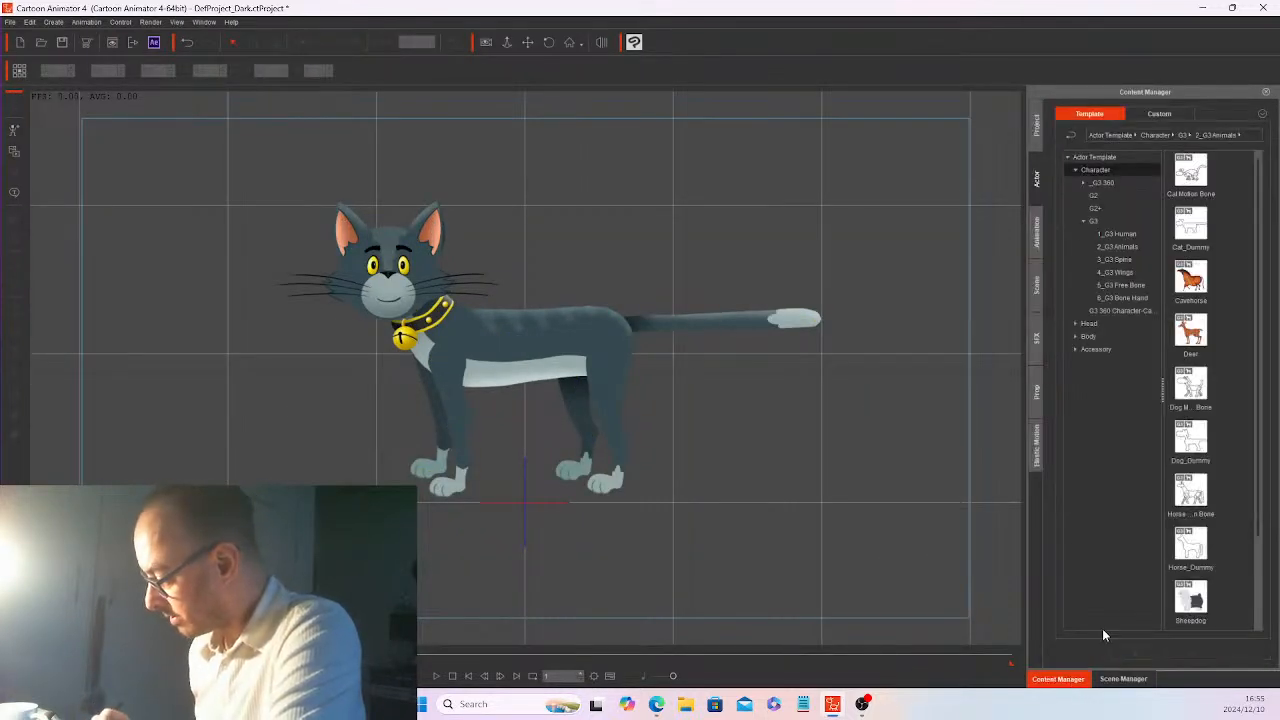
pyautogui.click(1159, 113)
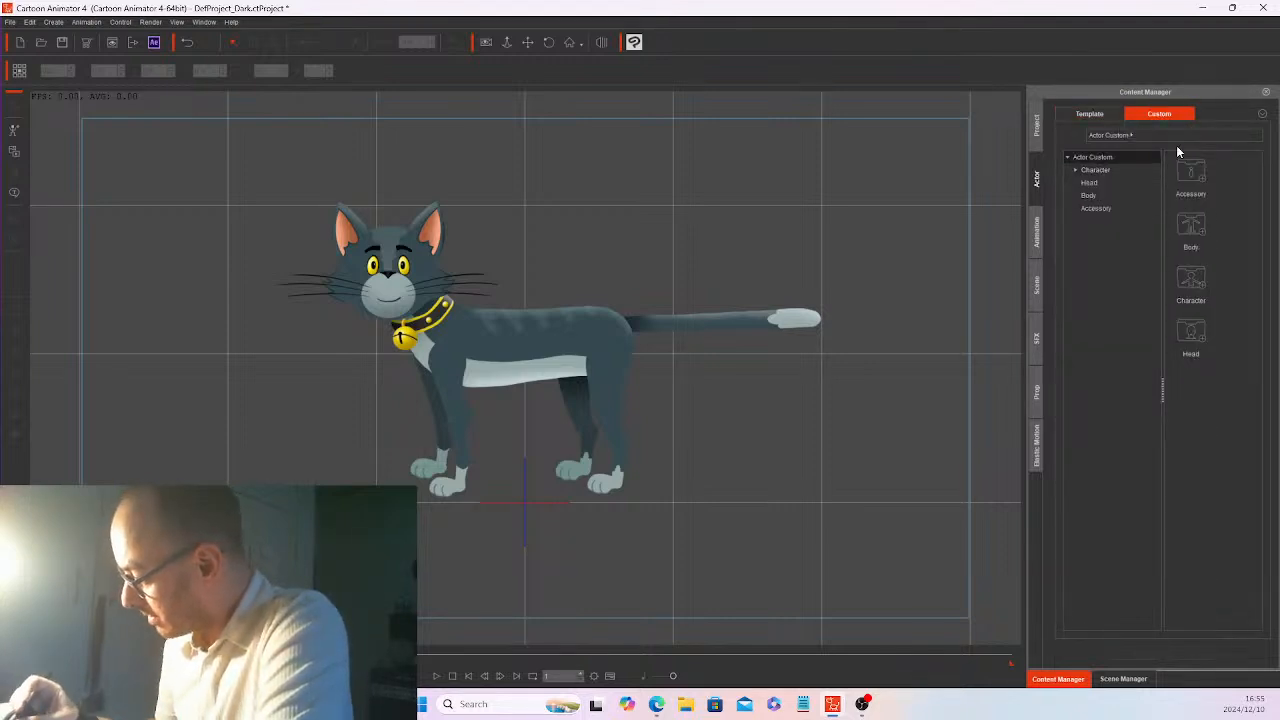
pyautogui.click(1076, 170)
pyautogui.click(1119, 220)
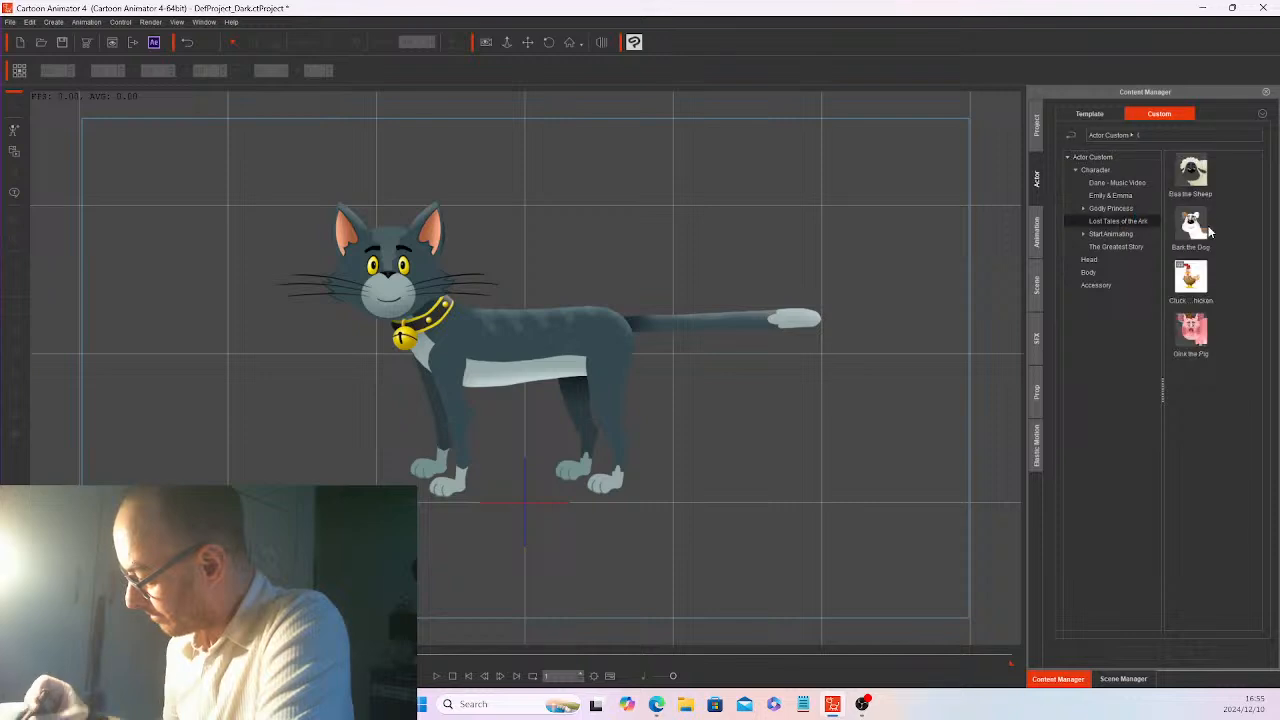
# - Save the cat actor to the Lost Tales of the Ark custom character folder under the name "Meow the Cat"
pyautogui.click(570, 348)
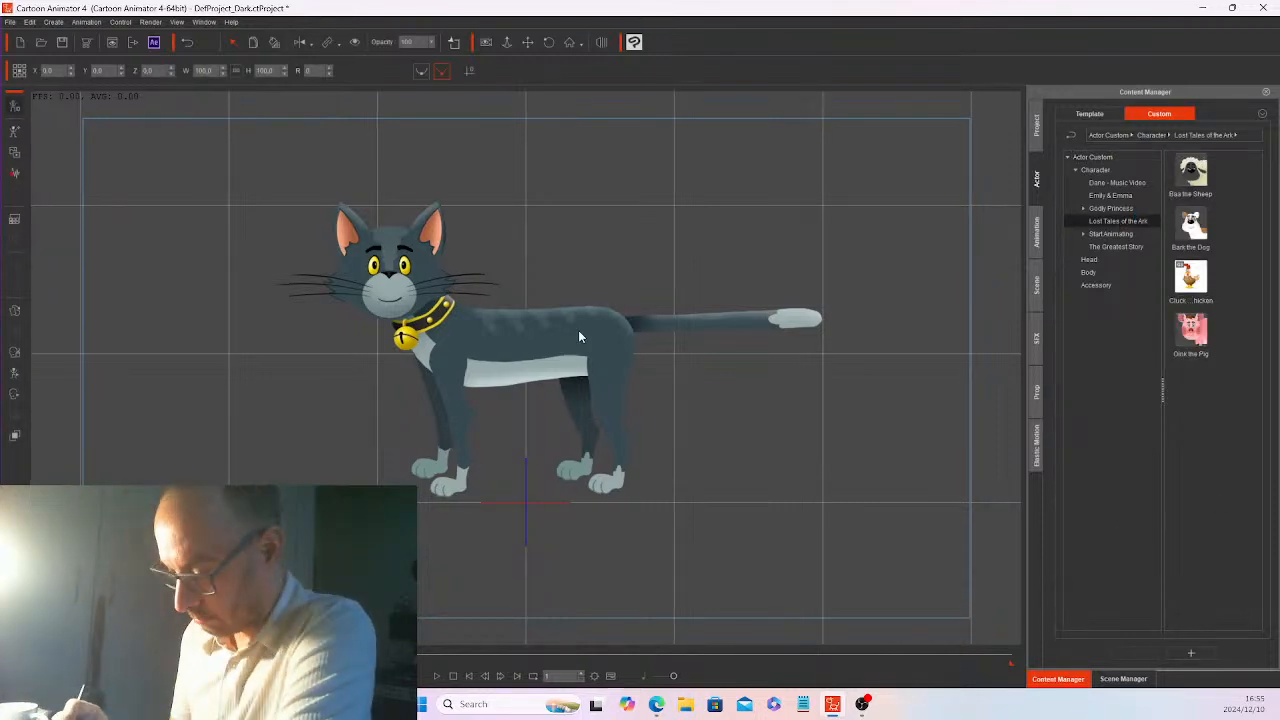
pyautogui.click(1193, 654)
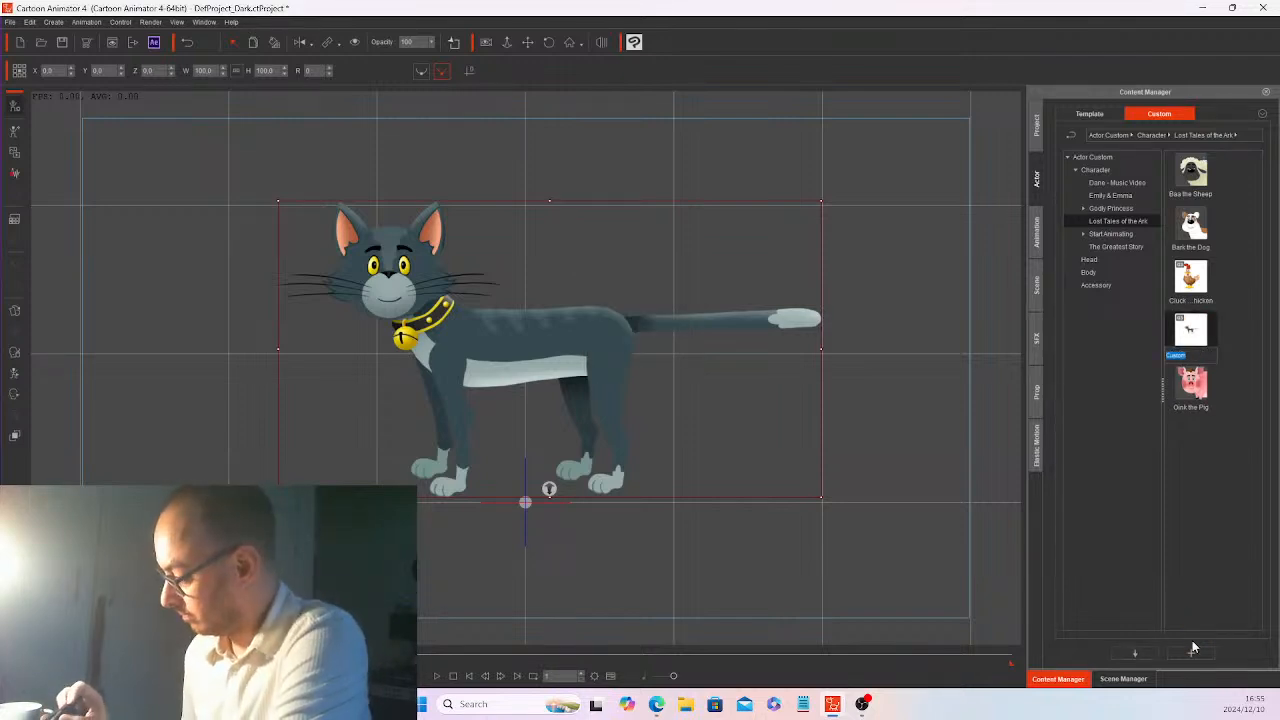
pyautogui.write('Me')
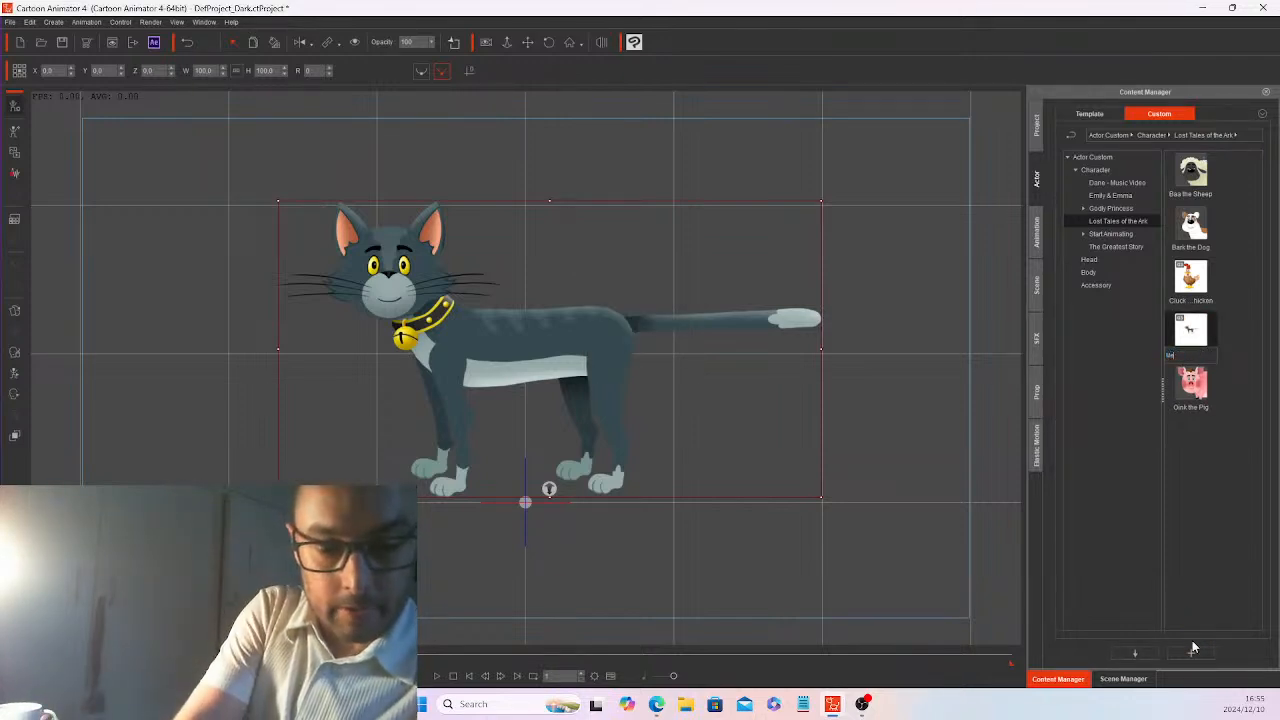
pyautogui.write('ow')
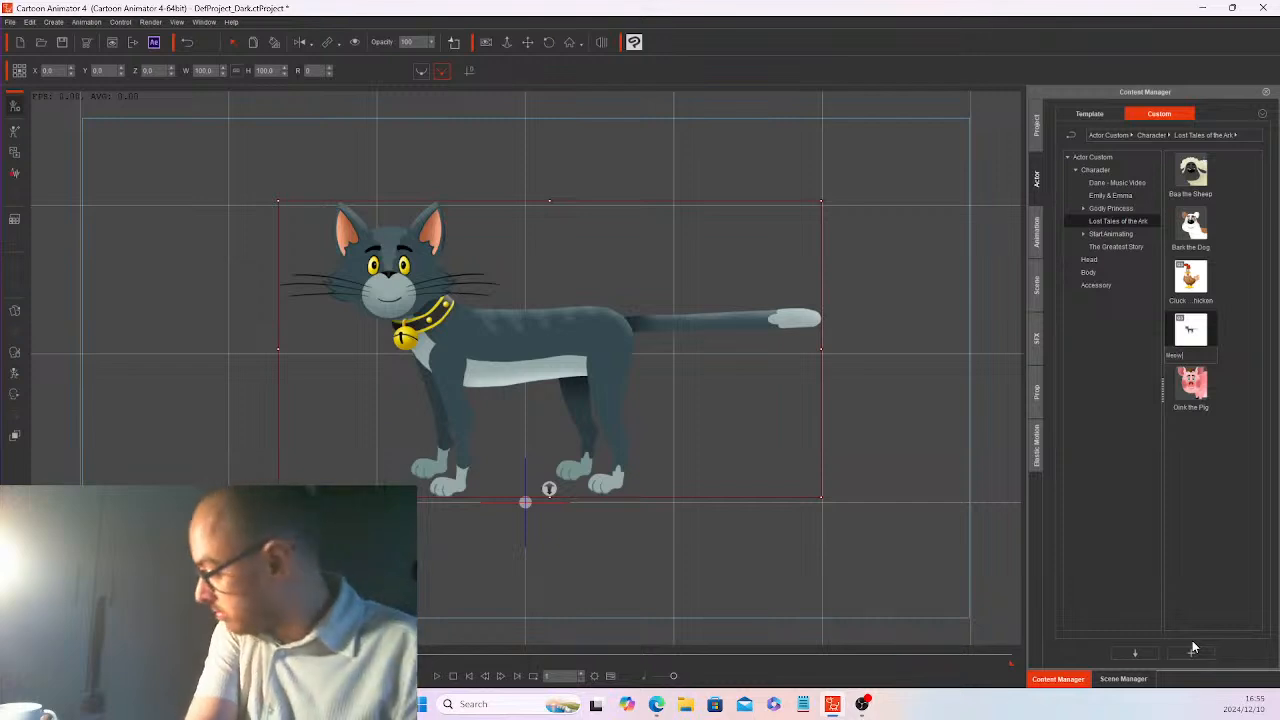
pyautogui.press('Return')
pyautogui.write('the')
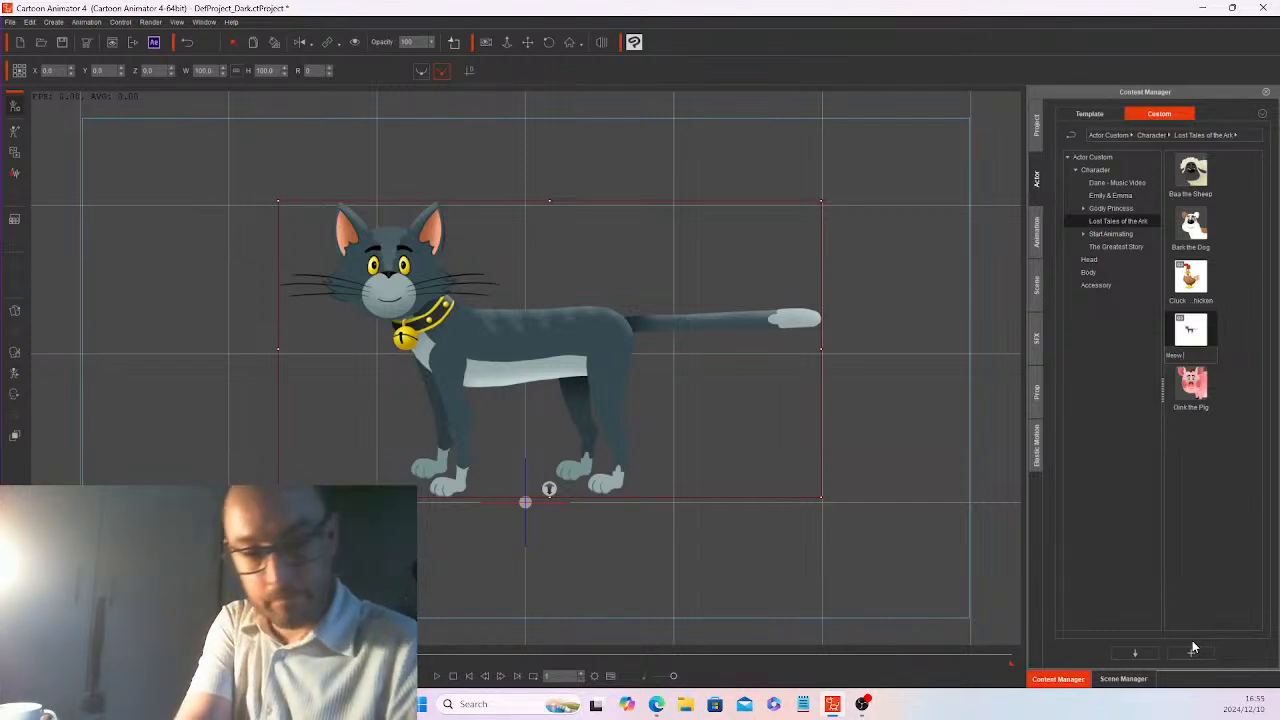
pyautogui.write(' Cat')
pyautogui.press('Return')
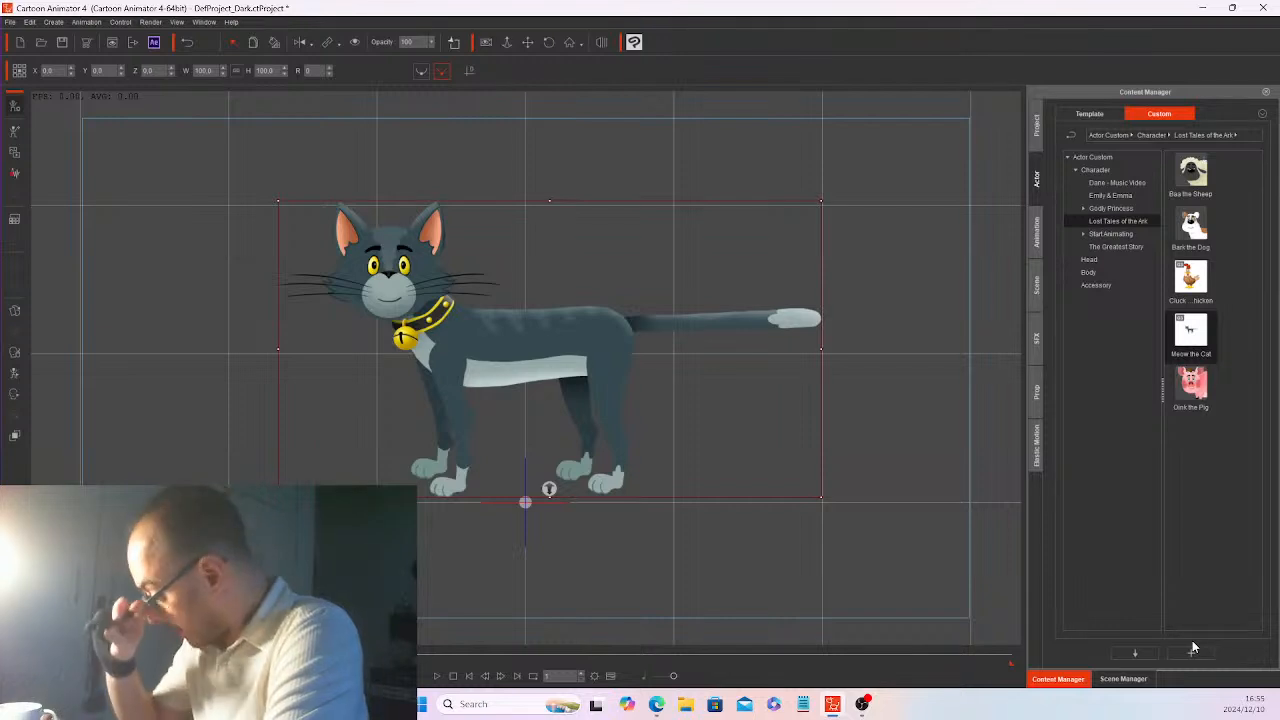
# - Apply the Walk(1S) motion from the 2_G3 Animals Cat Move templates to the cat
pyautogui.click(1049, 213)
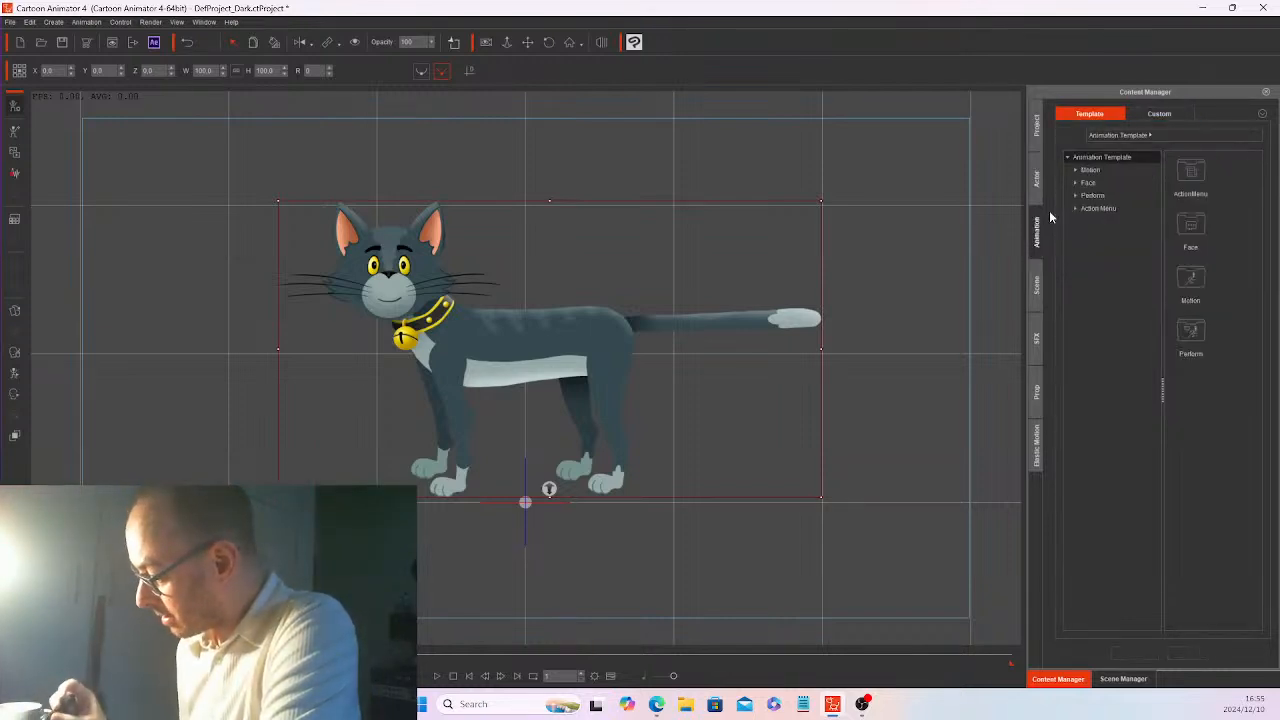
pyautogui.click(1076, 170)
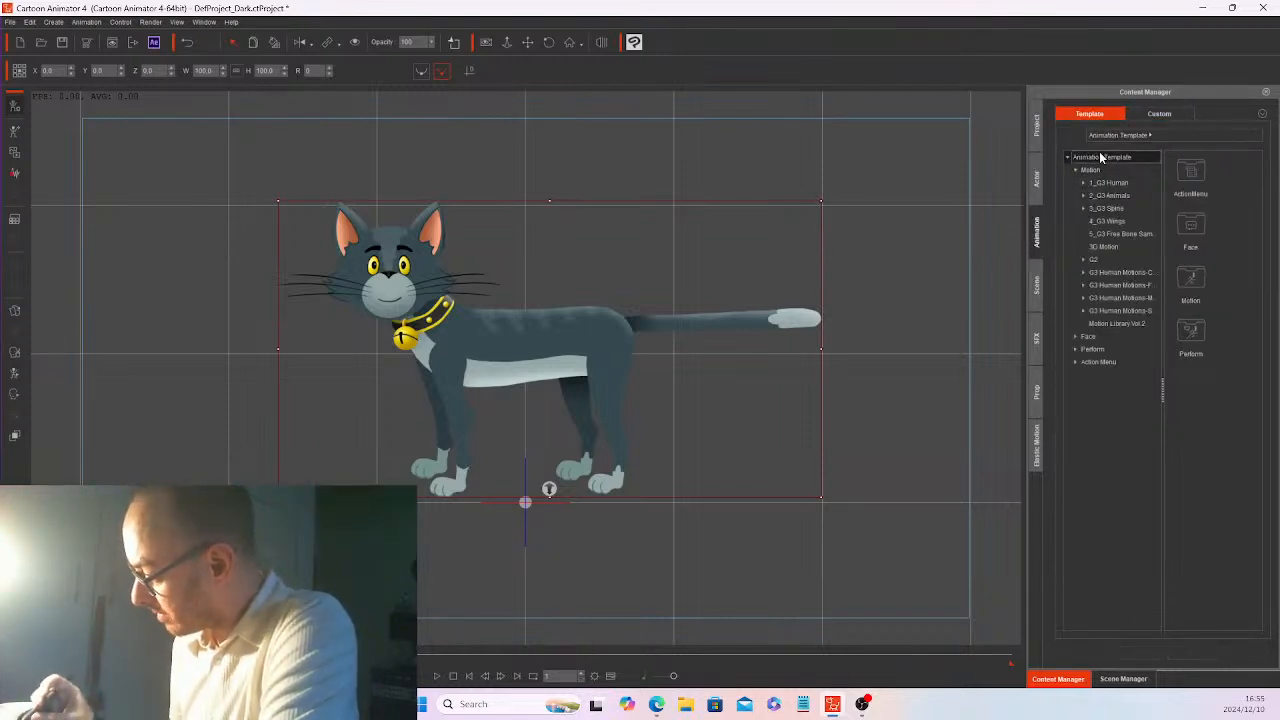
pyautogui.click(1082, 194)
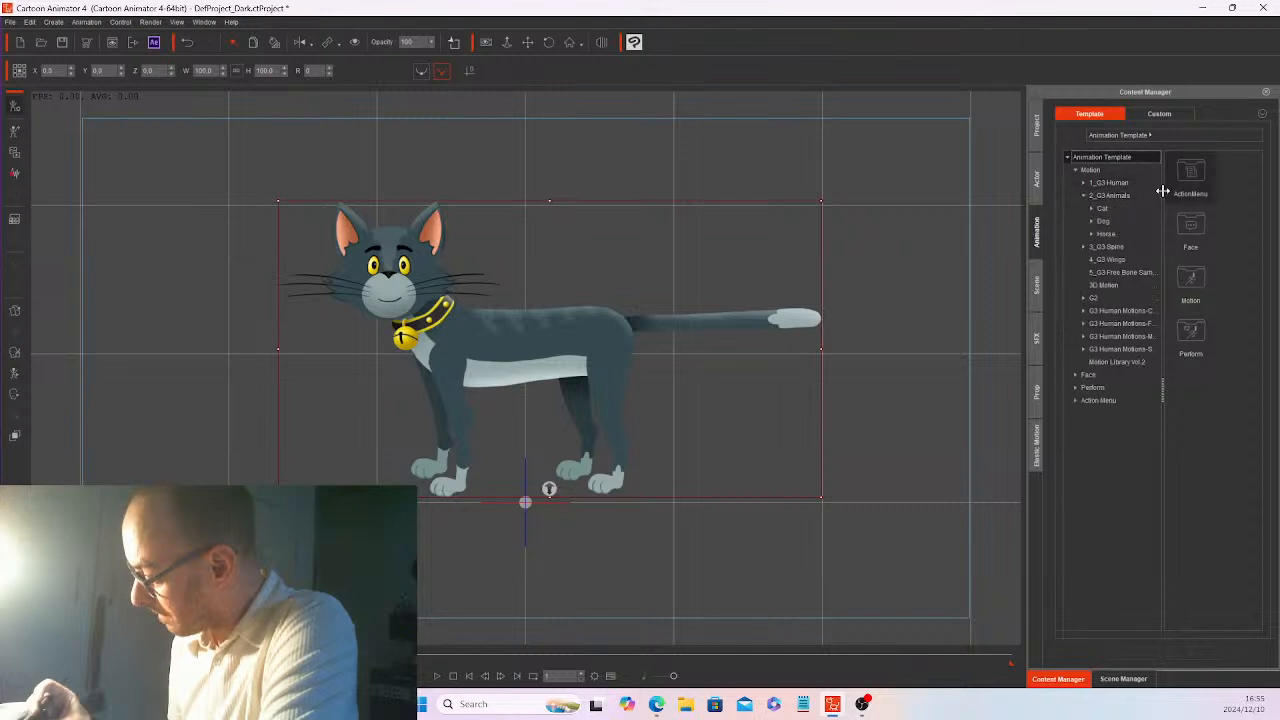
pyautogui.click(1099, 209)
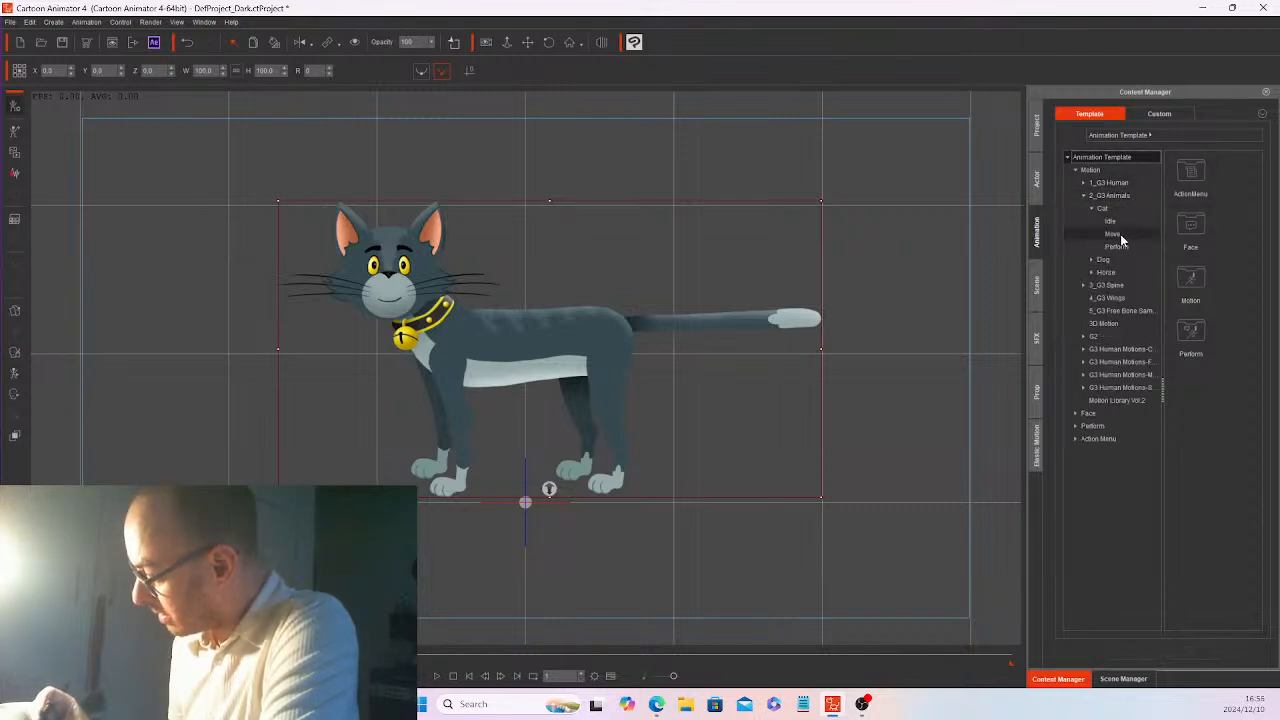
pyautogui.click(1113, 234)
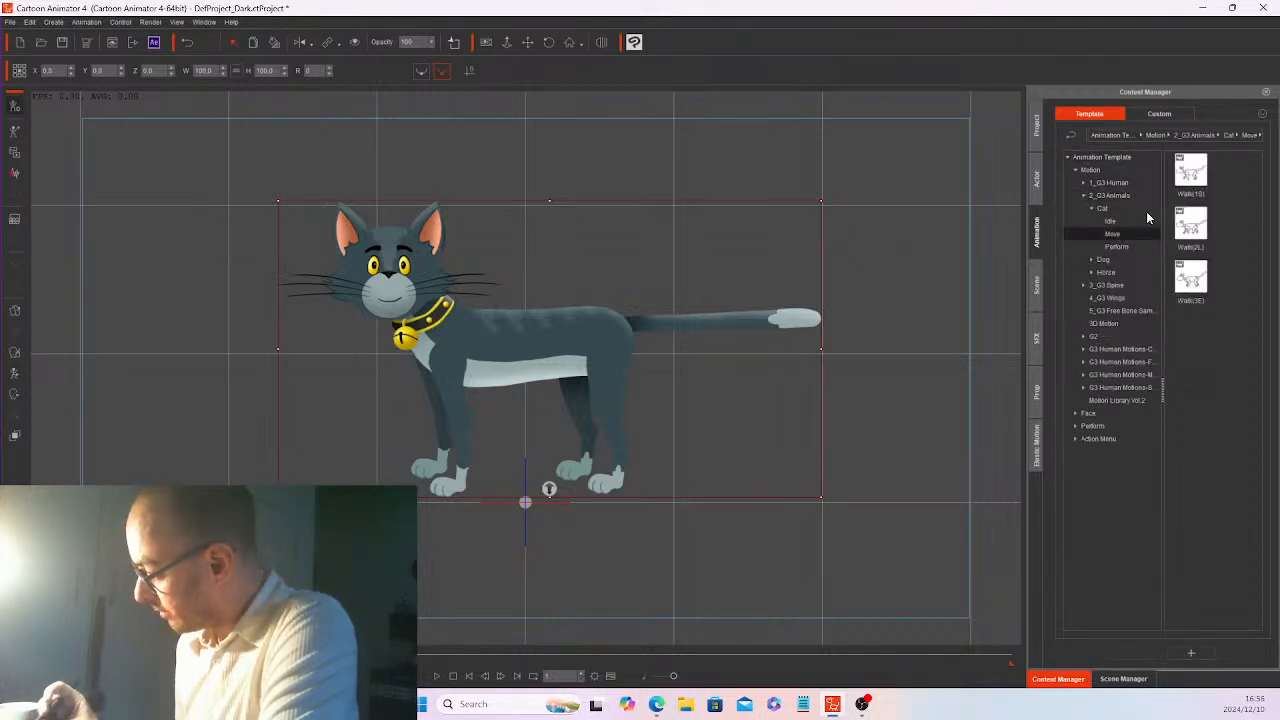
pyautogui.click(1190, 170)
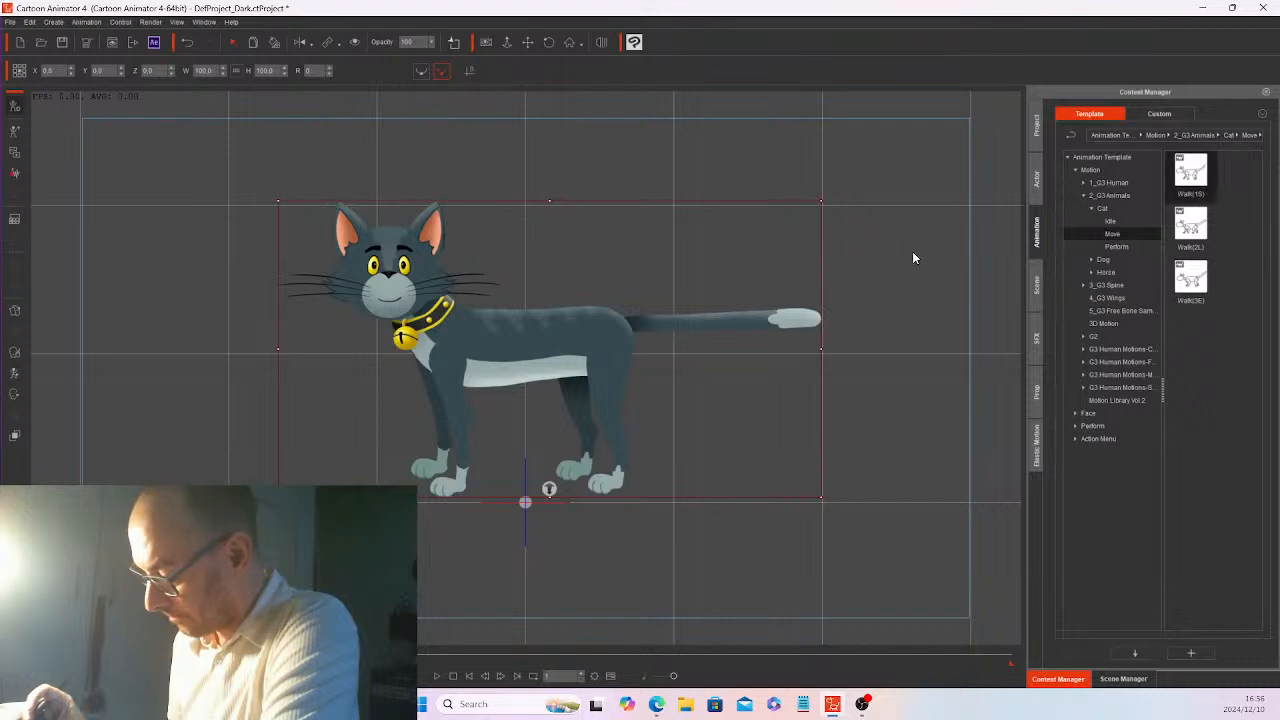
pyautogui.moveTo(912, 258)
pyautogui.mouseDown()
pyautogui.moveTo(588, 334)
pyautogui.moveTo(600, 338)
pyautogui.moveTo(590, 318)
pyautogui.mouseUp()
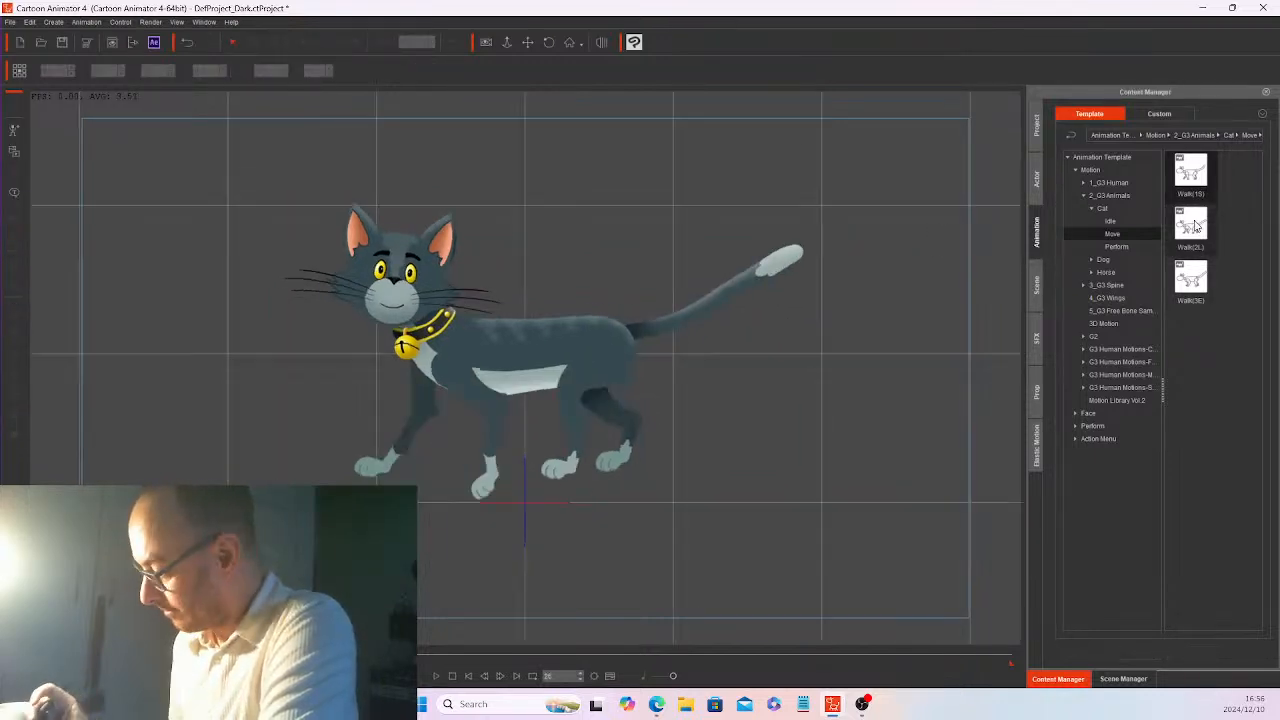
# - Extend the cat's walk by adding the Walk(2L) motion twice in succession, previewing it between additions
pyautogui.moveTo(1191, 226); pyautogui.dragTo(612, 324)
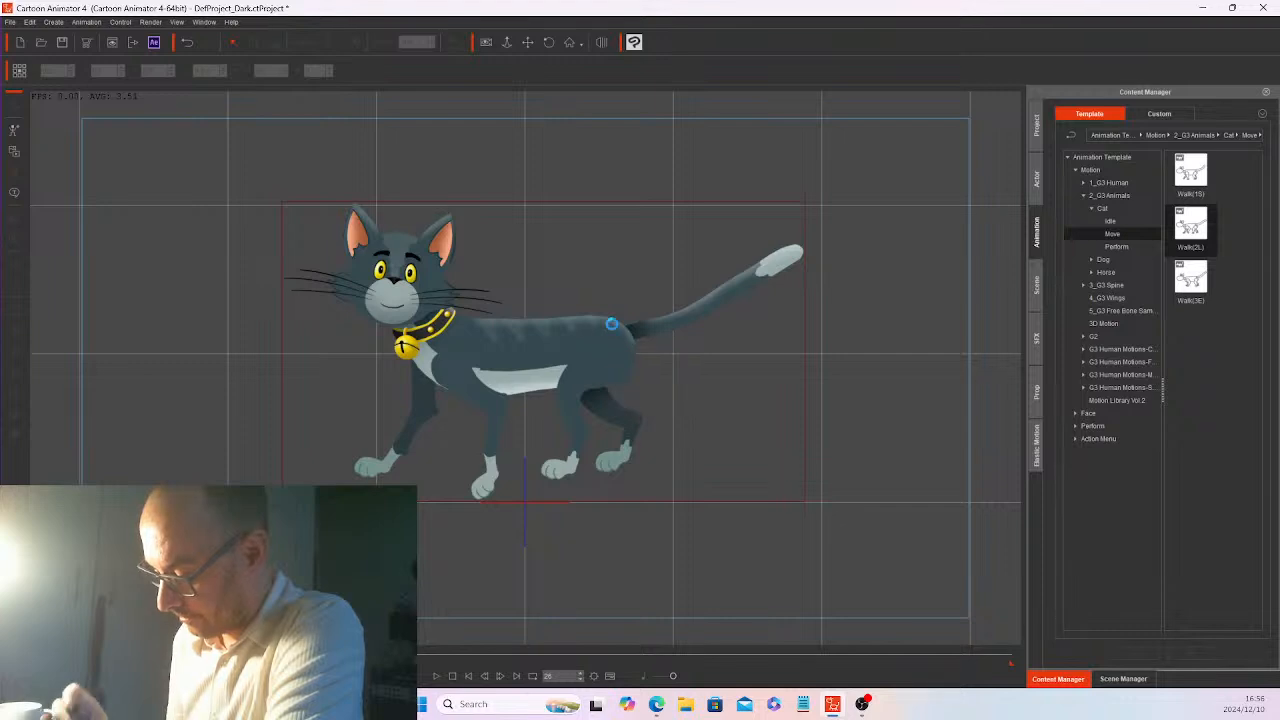
pyautogui.press('space')
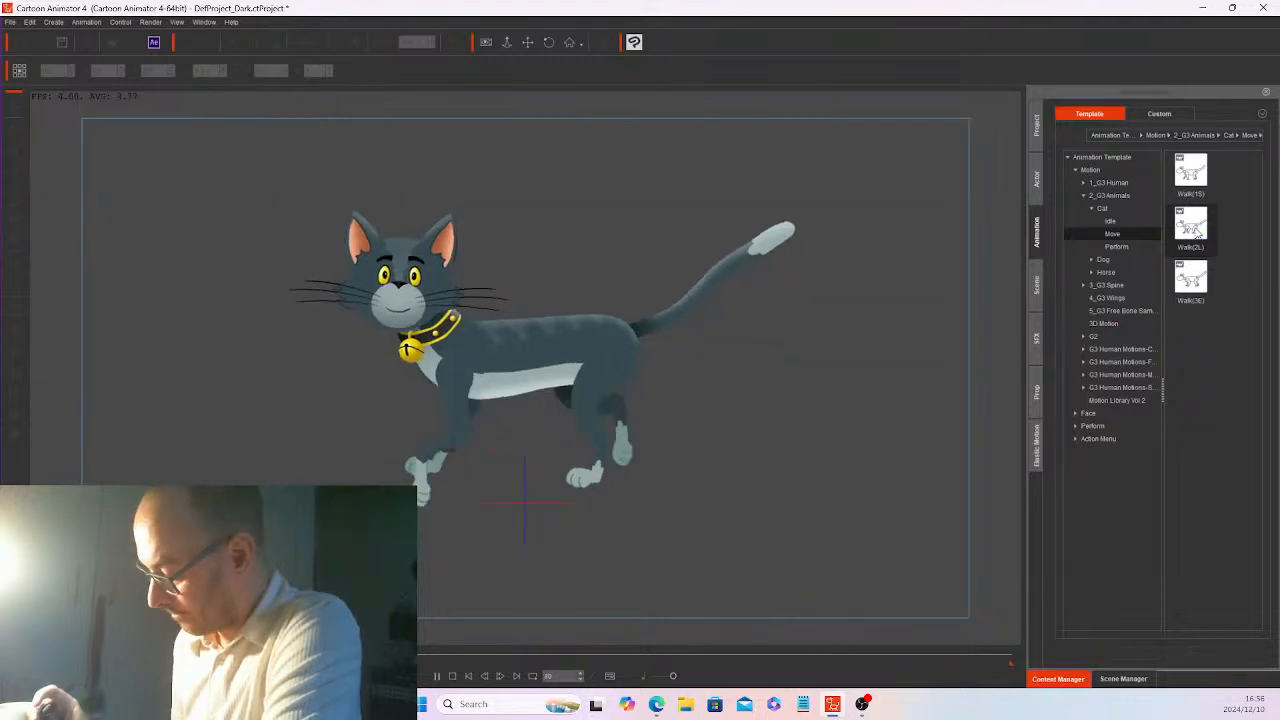
pyautogui.press('space')
pyautogui.moveTo(1193, 232); pyautogui.dragTo(610, 339)
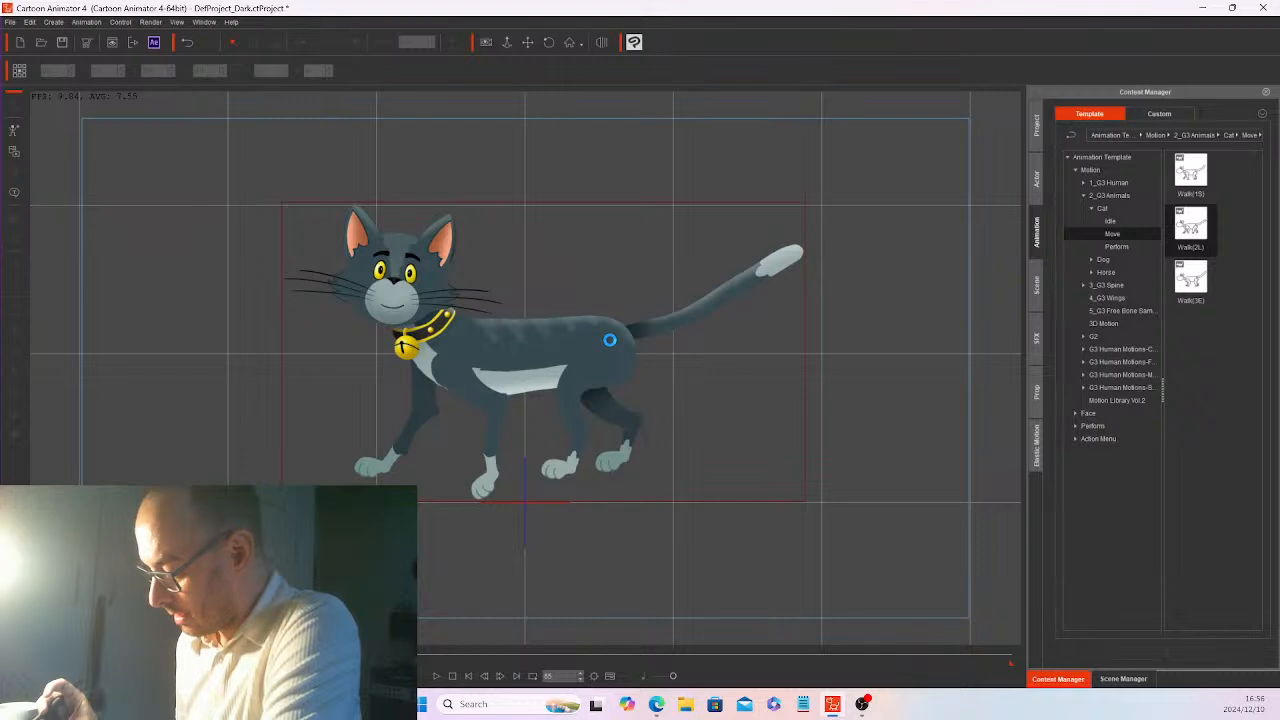
pyautogui.press('space')
pyautogui.press('space')
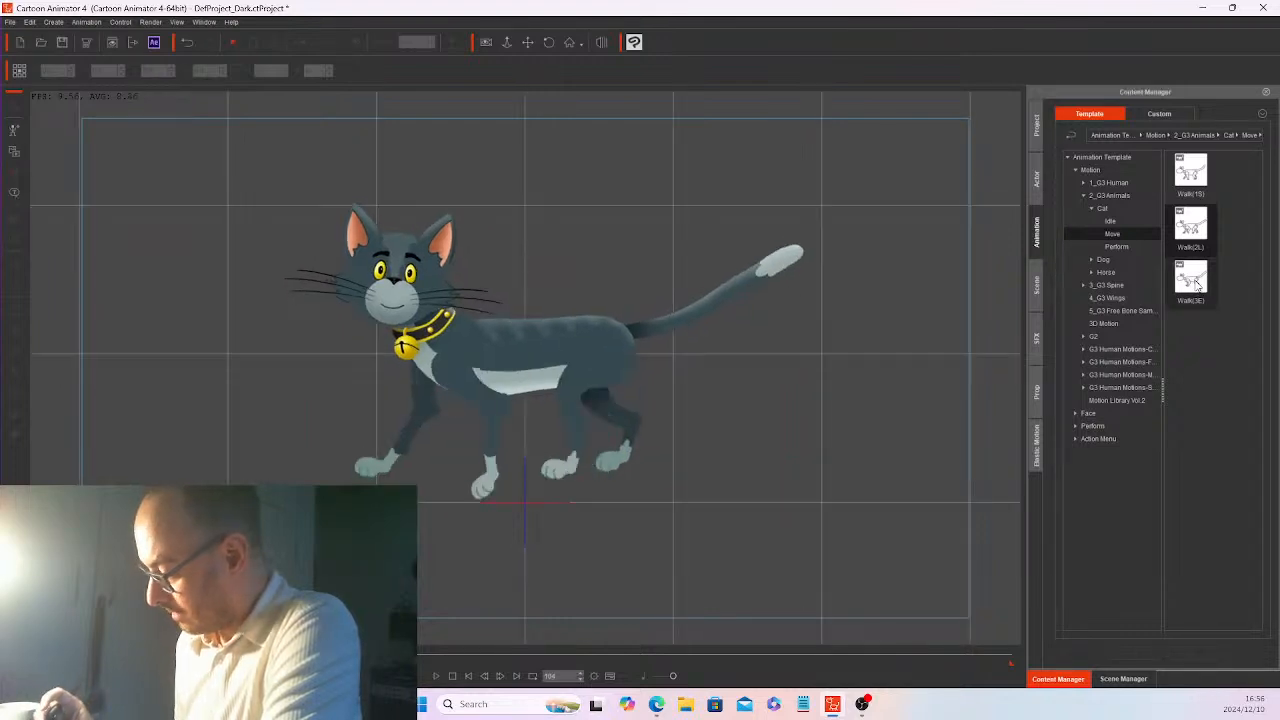
# - End the cat's walk with the Walk(3E) motion and play the sequence back
pyautogui.moveTo(1193, 287); pyautogui.dragTo(610, 343)
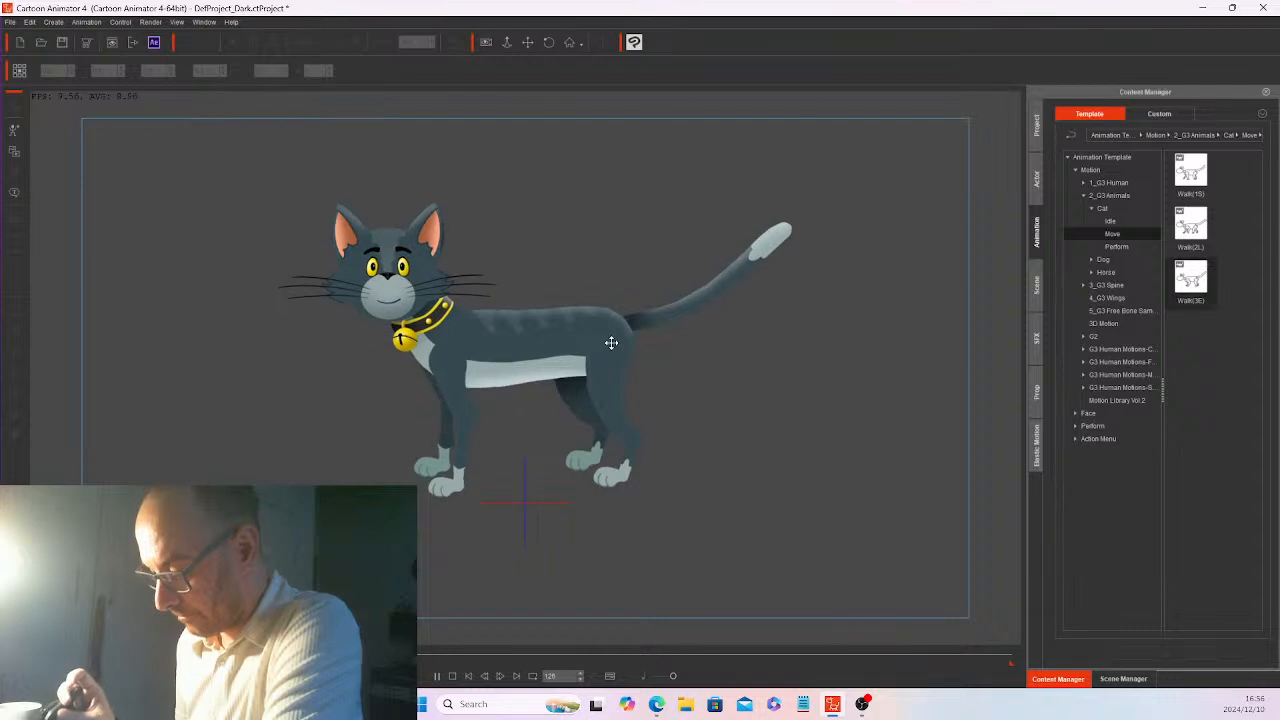
pyautogui.click(437, 678)
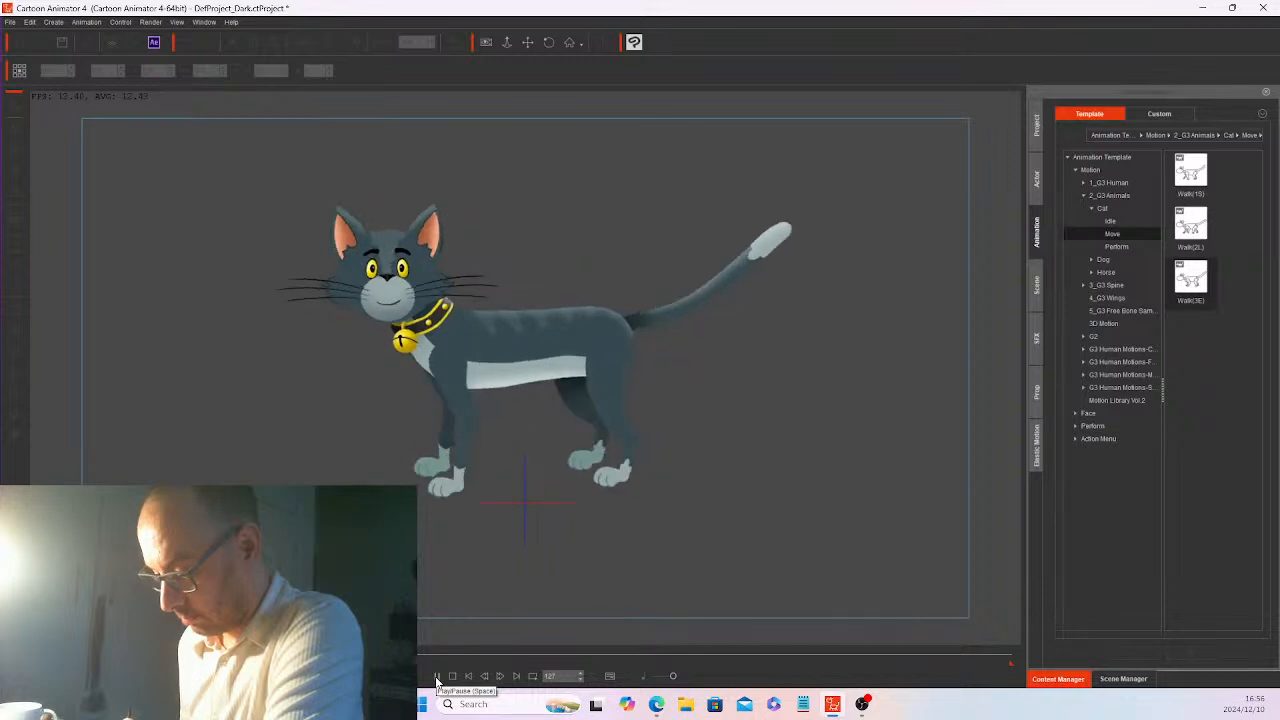
pyautogui.click(436, 677)
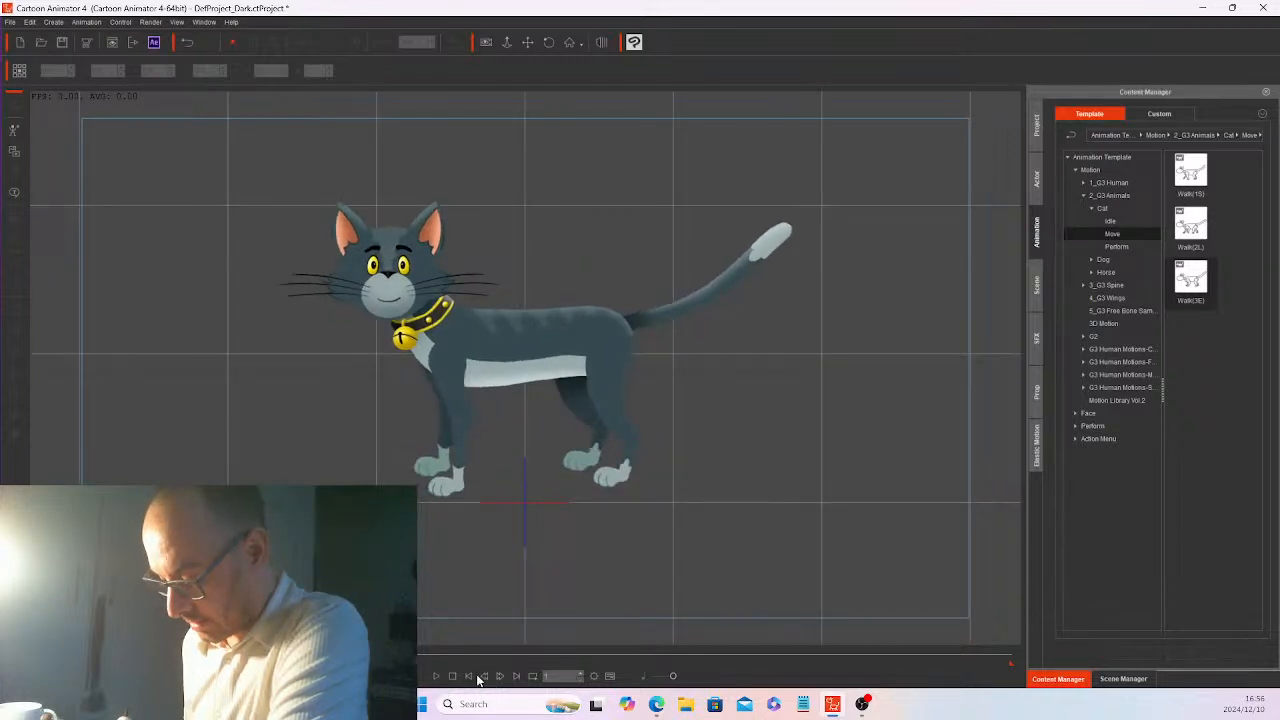
# - Remove all scene animation from the project and play the timeline to check the cat
pyautogui.rightClick(587, 342)
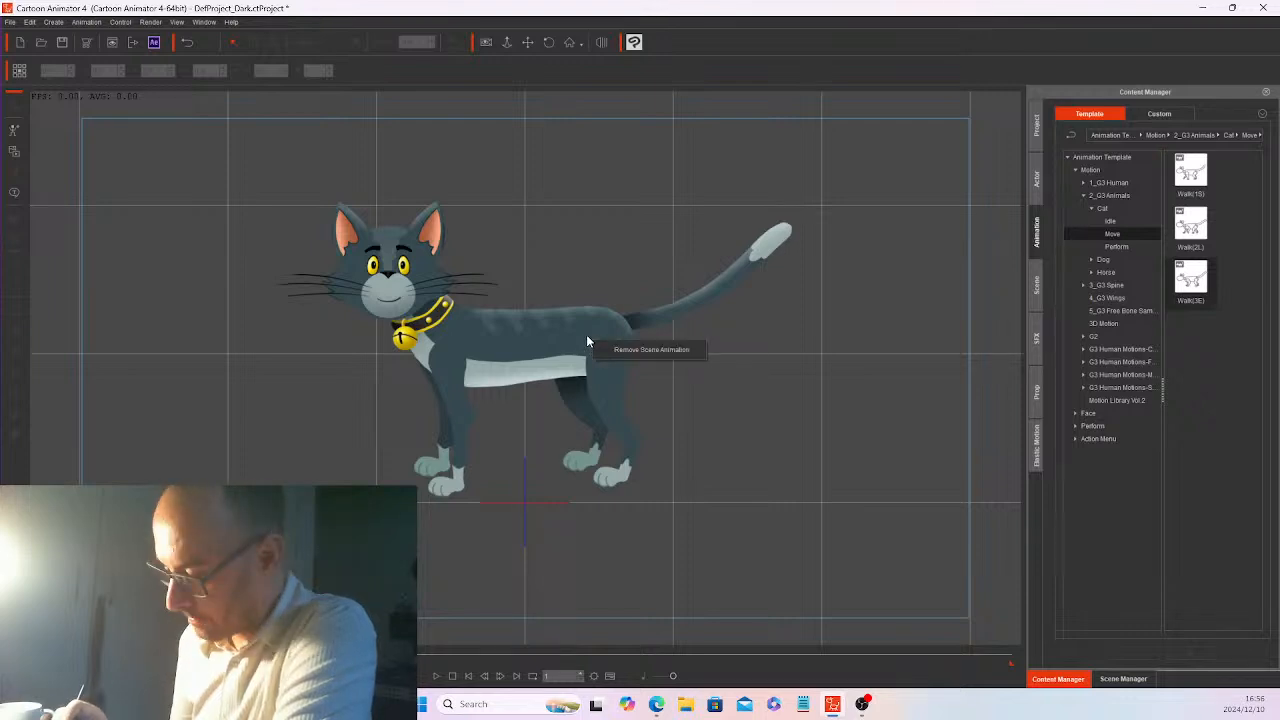
pyautogui.click(677, 351)
pyautogui.click(628, 374)
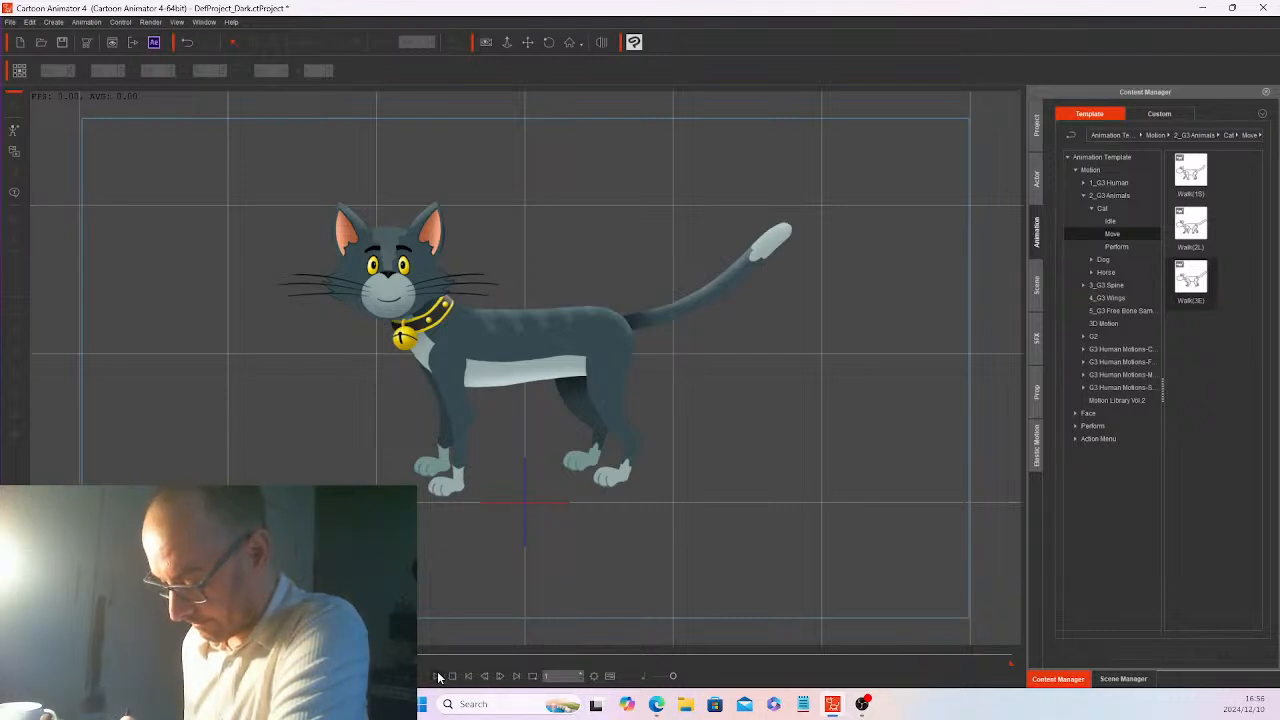
pyautogui.press('space')
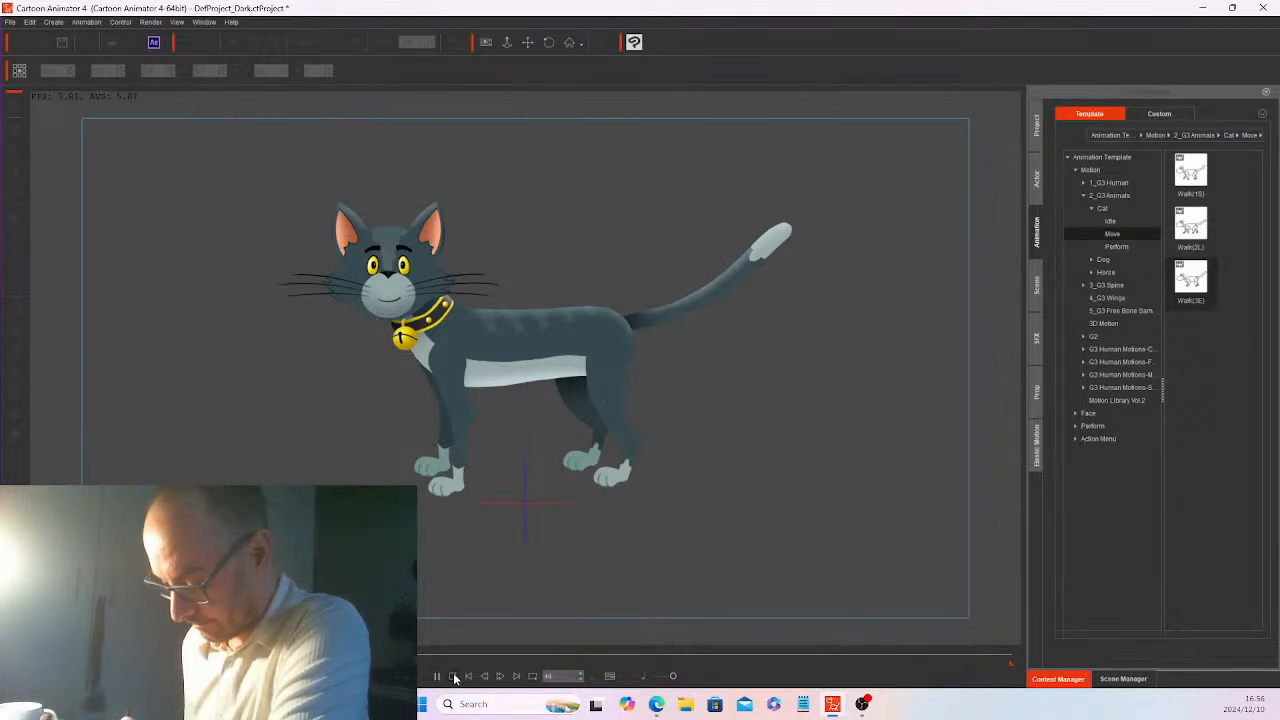
pyautogui.click(453, 677)
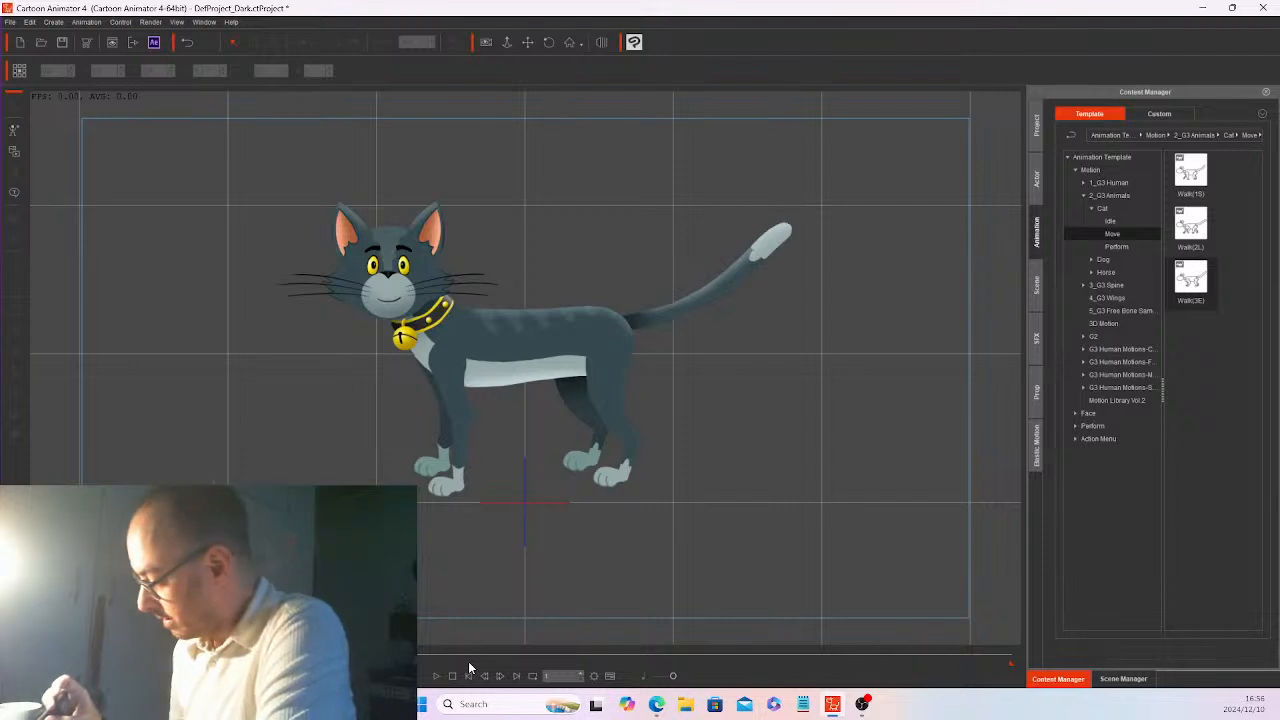
# - Apply the Knead(1S), Knead(2L) and Knead(3E) motions from the Cat Perform templates in sequence and play them back
pyautogui.click(1118, 247)
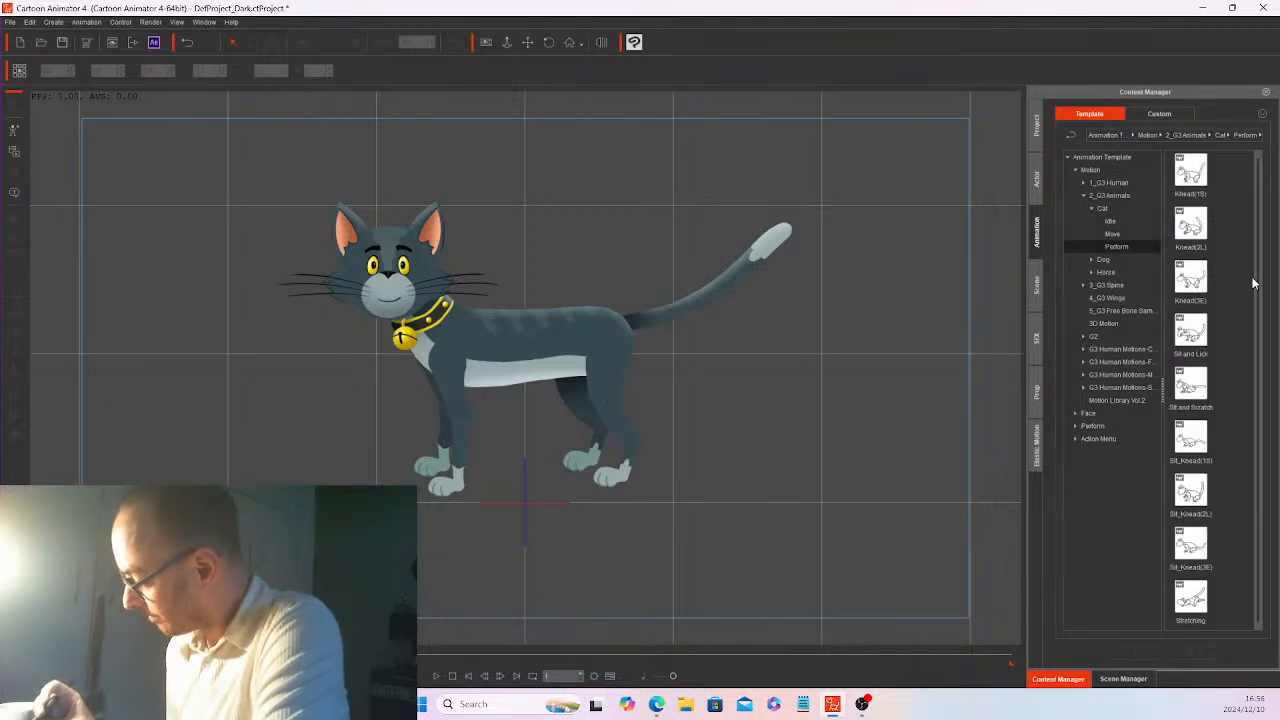
pyautogui.moveTo(1190, 172); pyautogui.dragTo(600, 330)
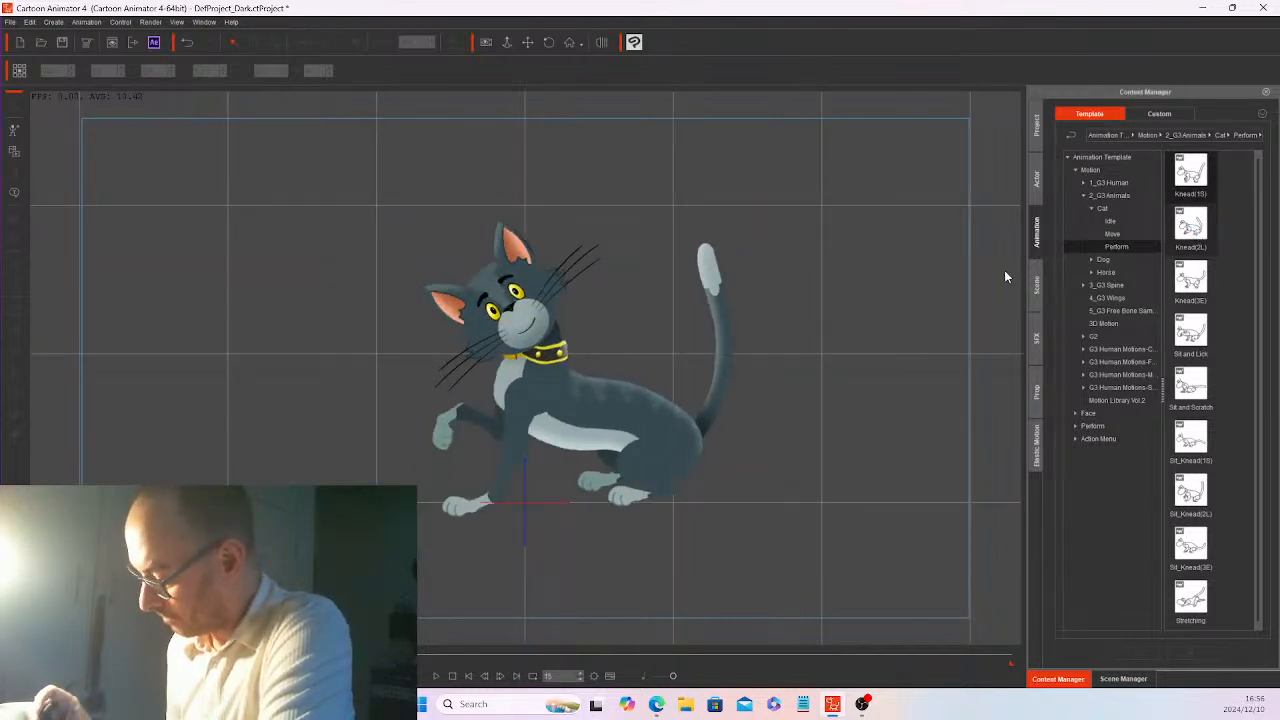
pyautogui.moveTo(1190, 225); pyautogui.dragTo(626, 400)
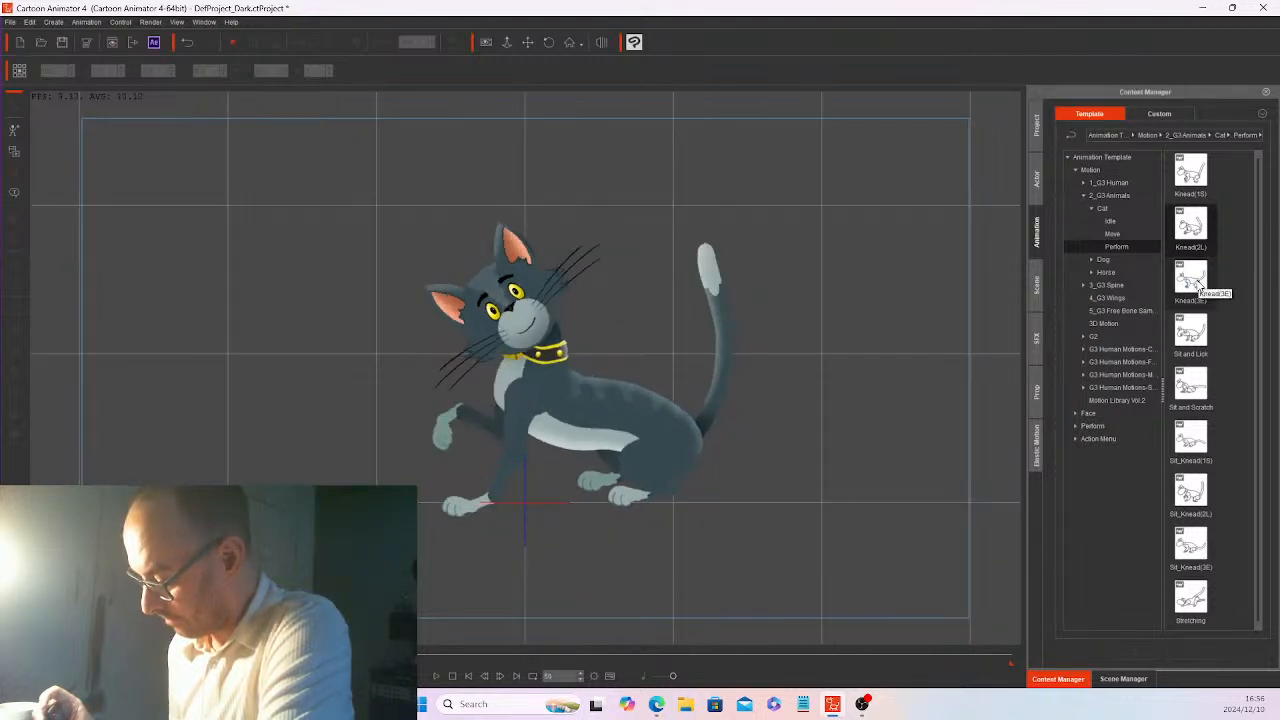
pyautogui.moveTo(1200, 287); pyautogui.dragTo(634, 410)
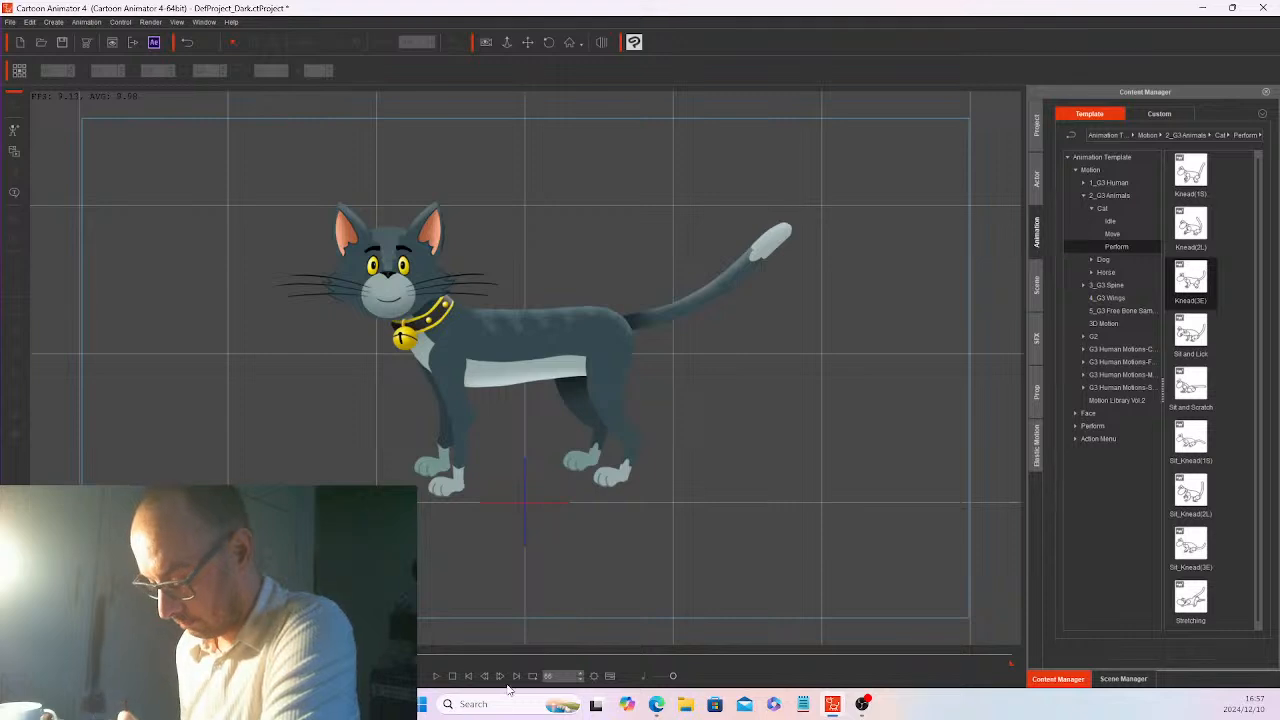
pyautogui.press('space')
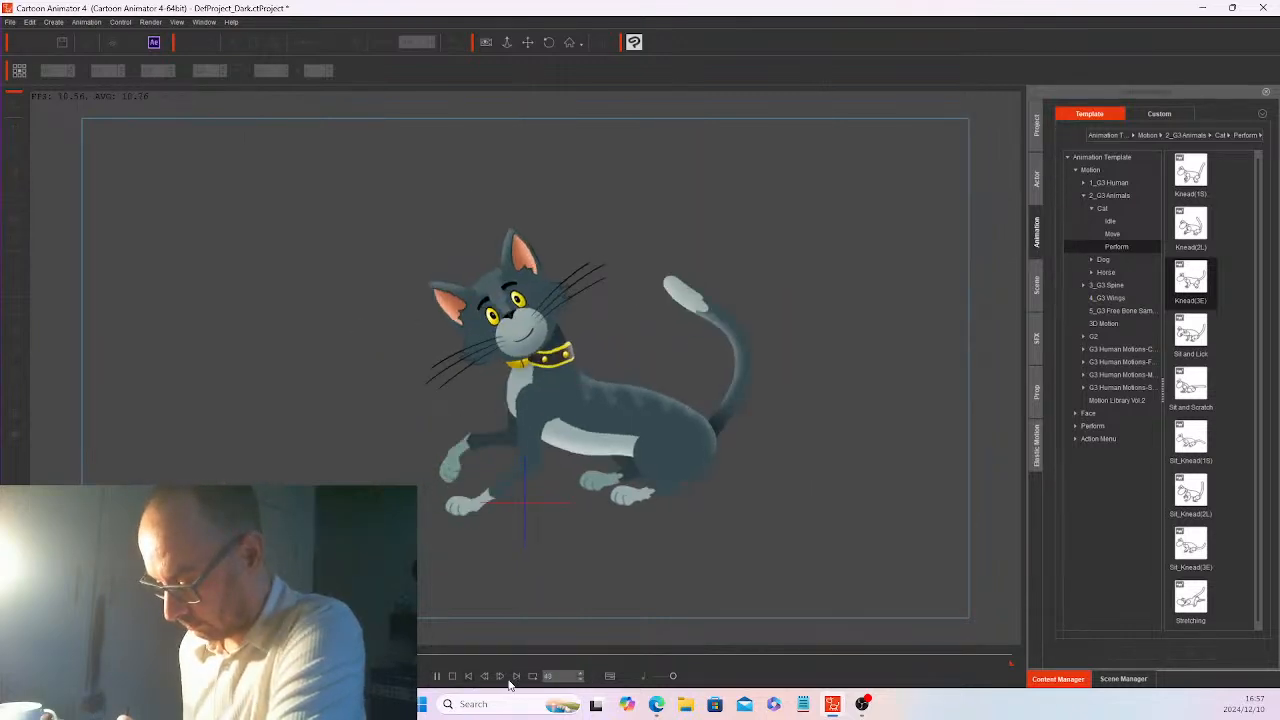
pyautogui.click(455, 677)
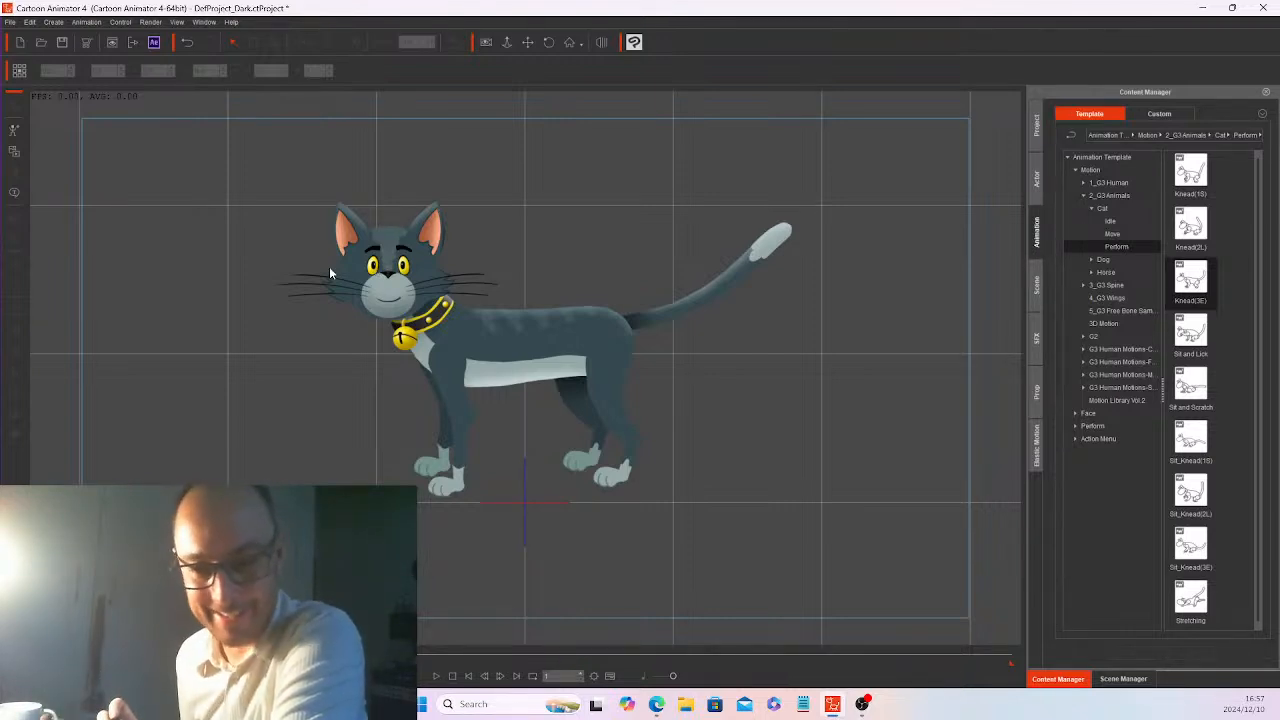
# - Clear the kneading sequence by removing all scene animation
pyautogui.rightClick(561, 348)
pyautogui.click(631, 350)
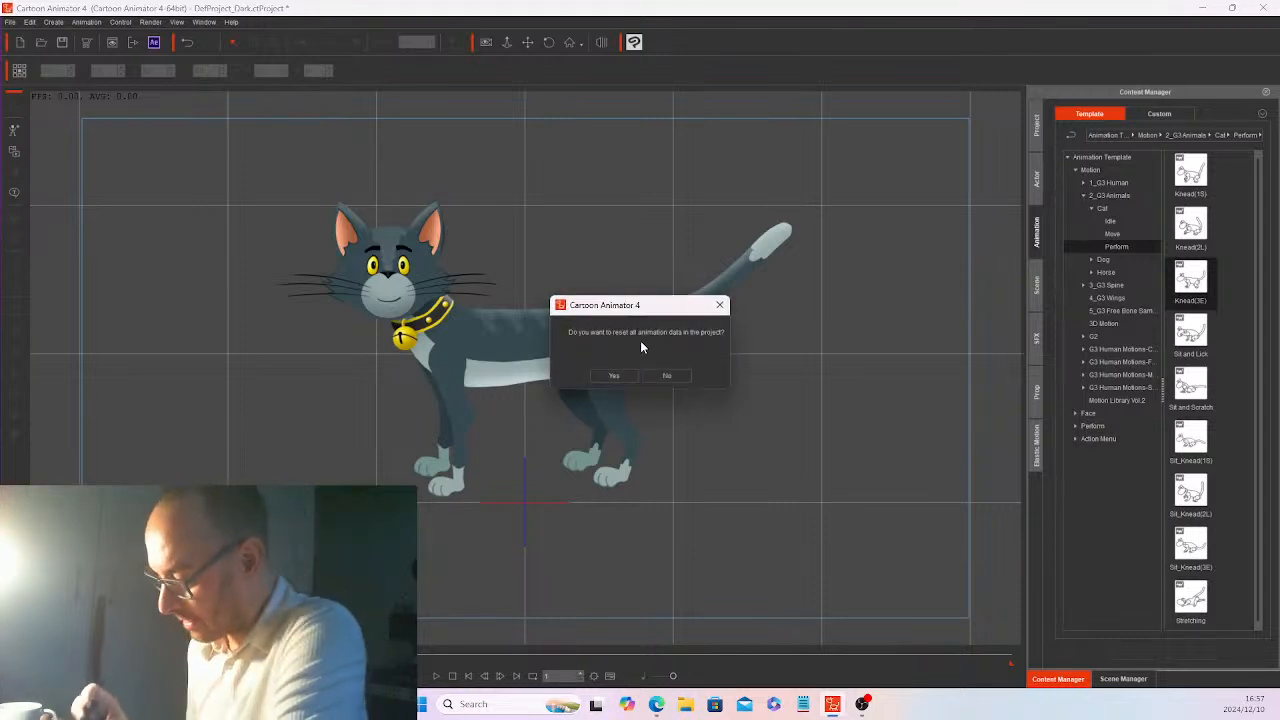
pyautogui.click(615, 374)
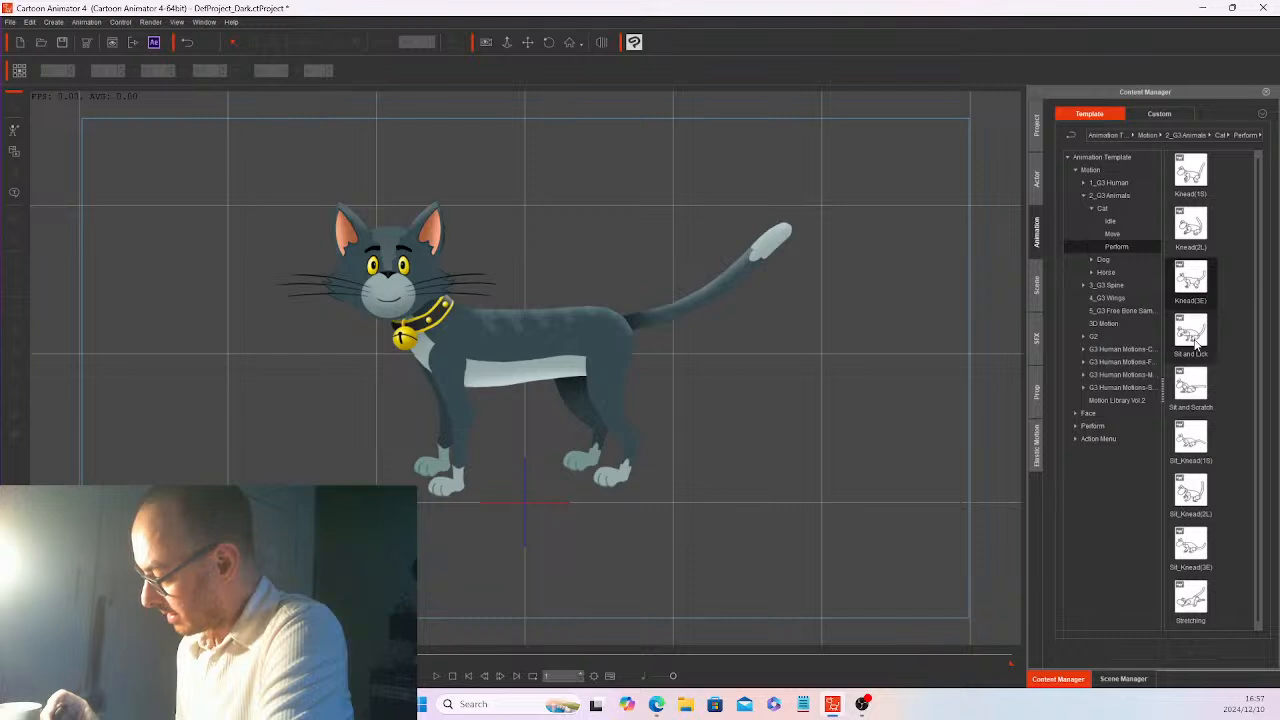
# - Apply the Sit and Lick motion to the cat, play it back, and remove all scene animation
pyautogui.moveTo(1193, 343); pyautogui.dragTo(590, 354)
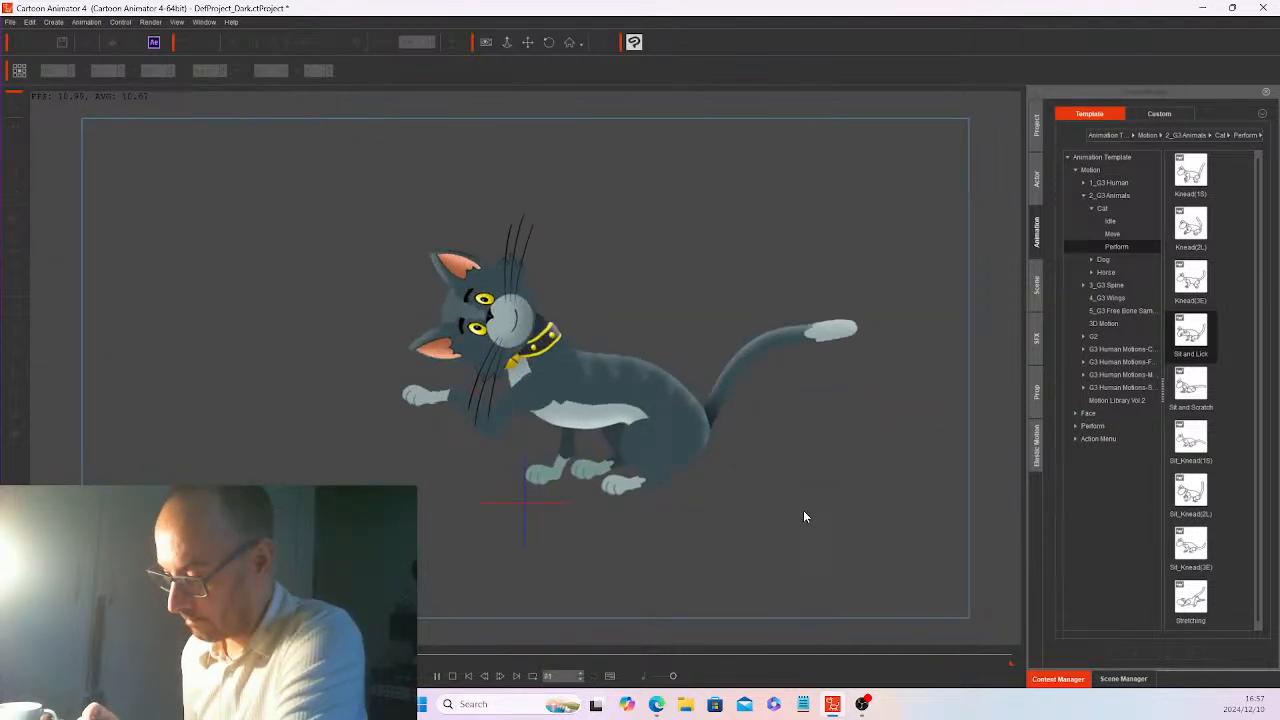
pyautogui.click(481, 677)
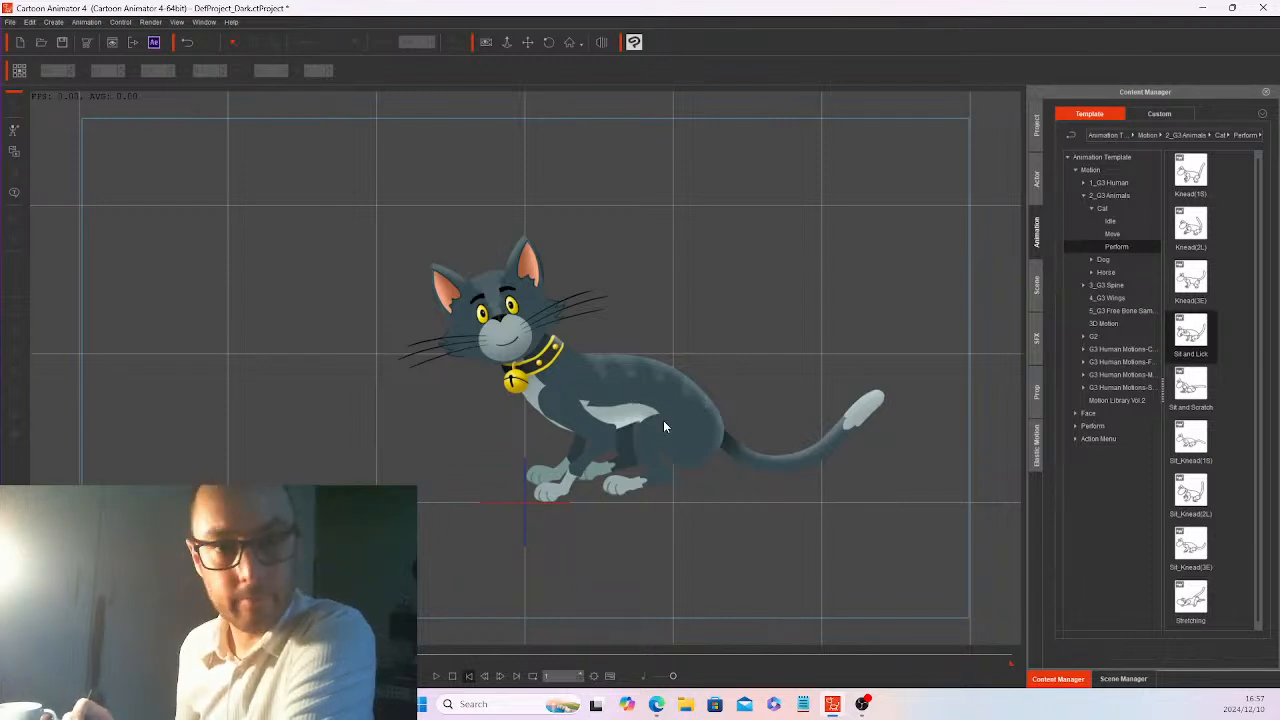
pyautogui.rightClick(641, 406)
pyautogui.click(700, 410)
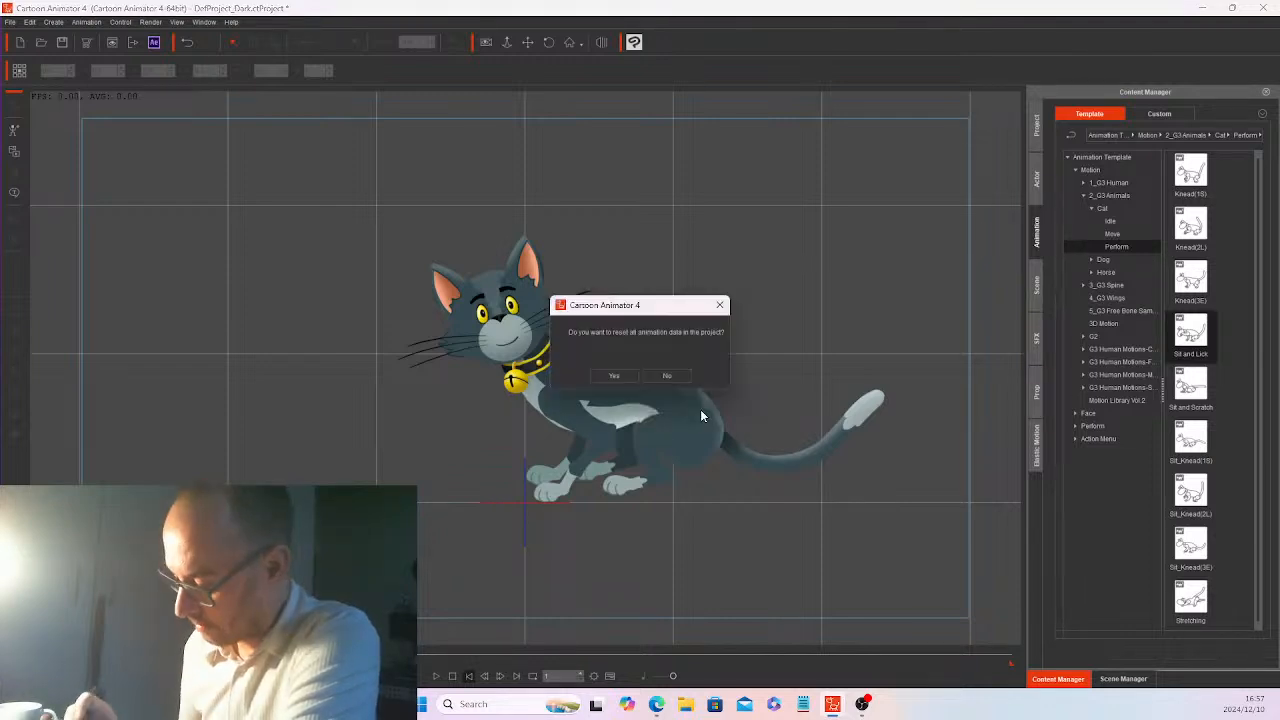
pyautogui.click(616, 376)
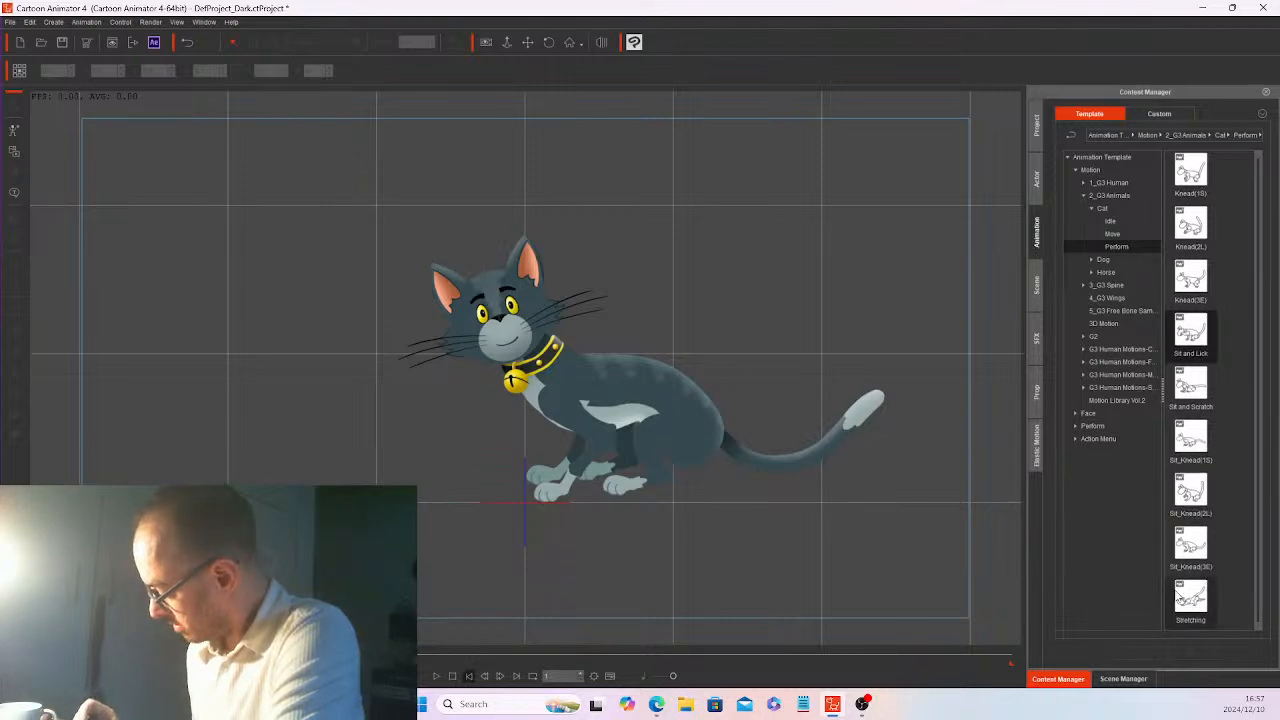
# - Apply the Stretching motion to the cat, play it back from the first frame, and remove the scene animation
pyautogui.moveTo(1190, 598); pyautogui.dragTo(670, 405)
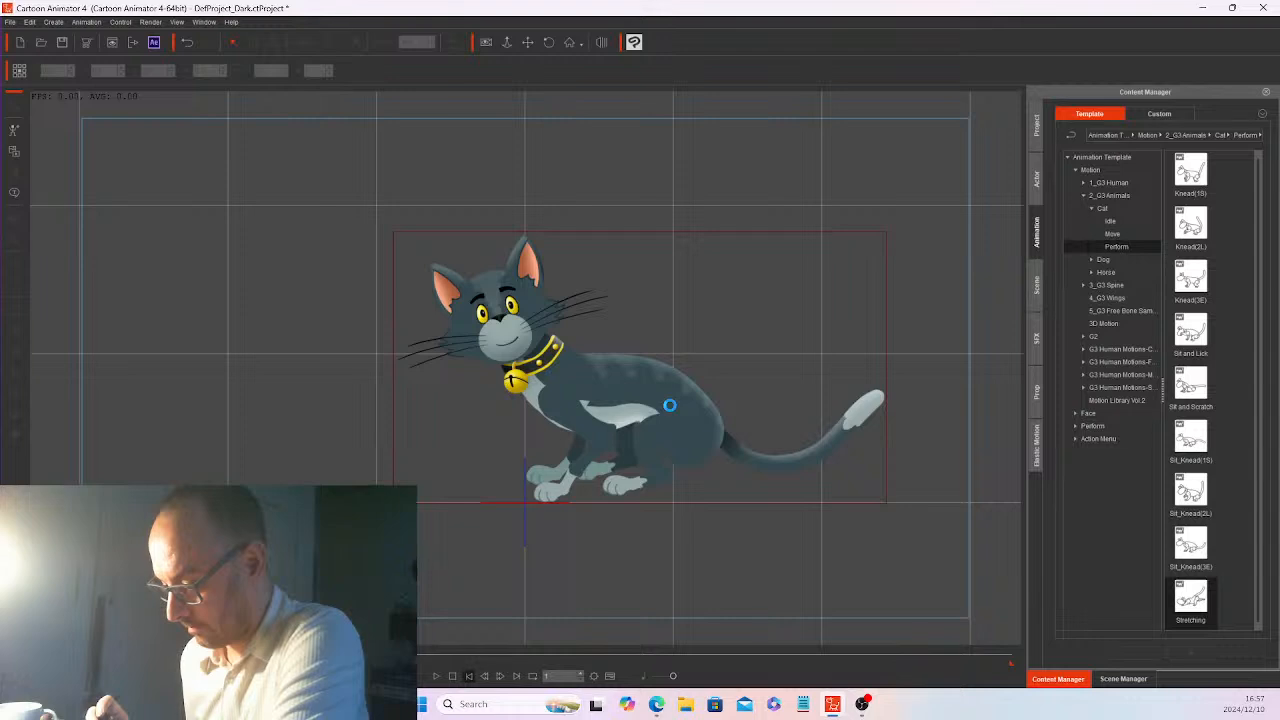
pyautogui.press('space')
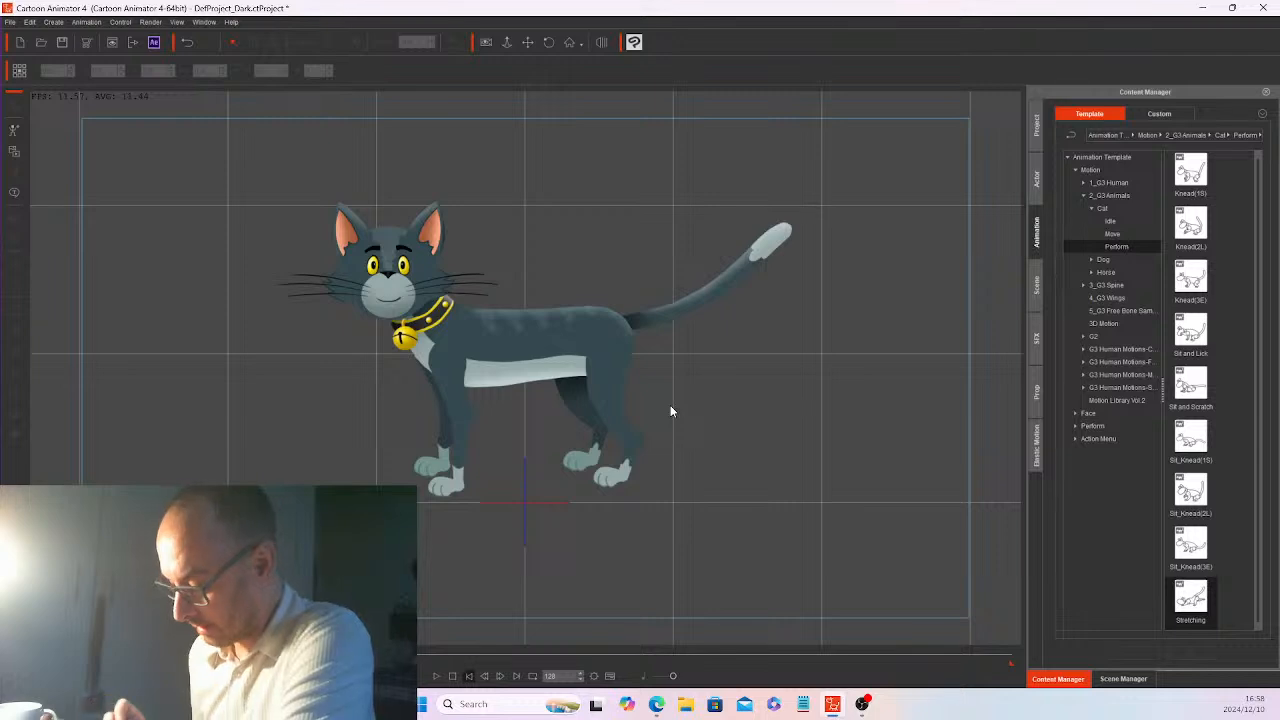
pyautogui.click(467, 677)
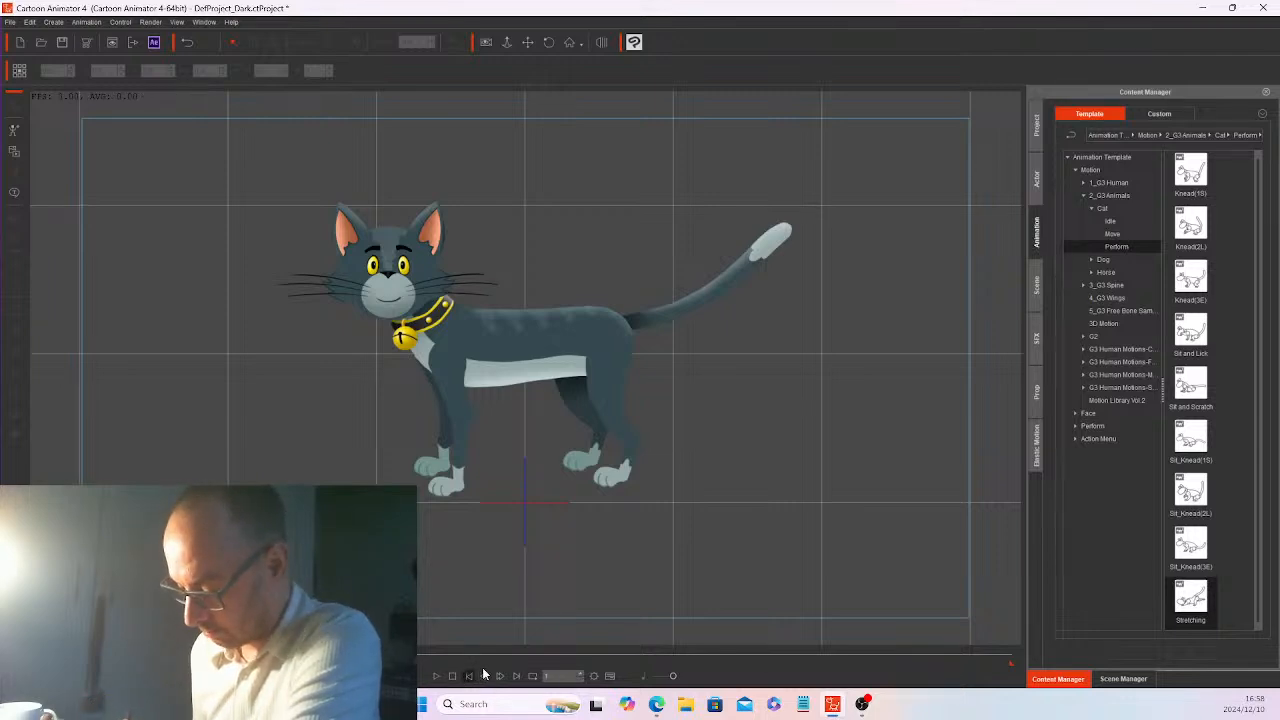
pyautogui.click(441, 677)
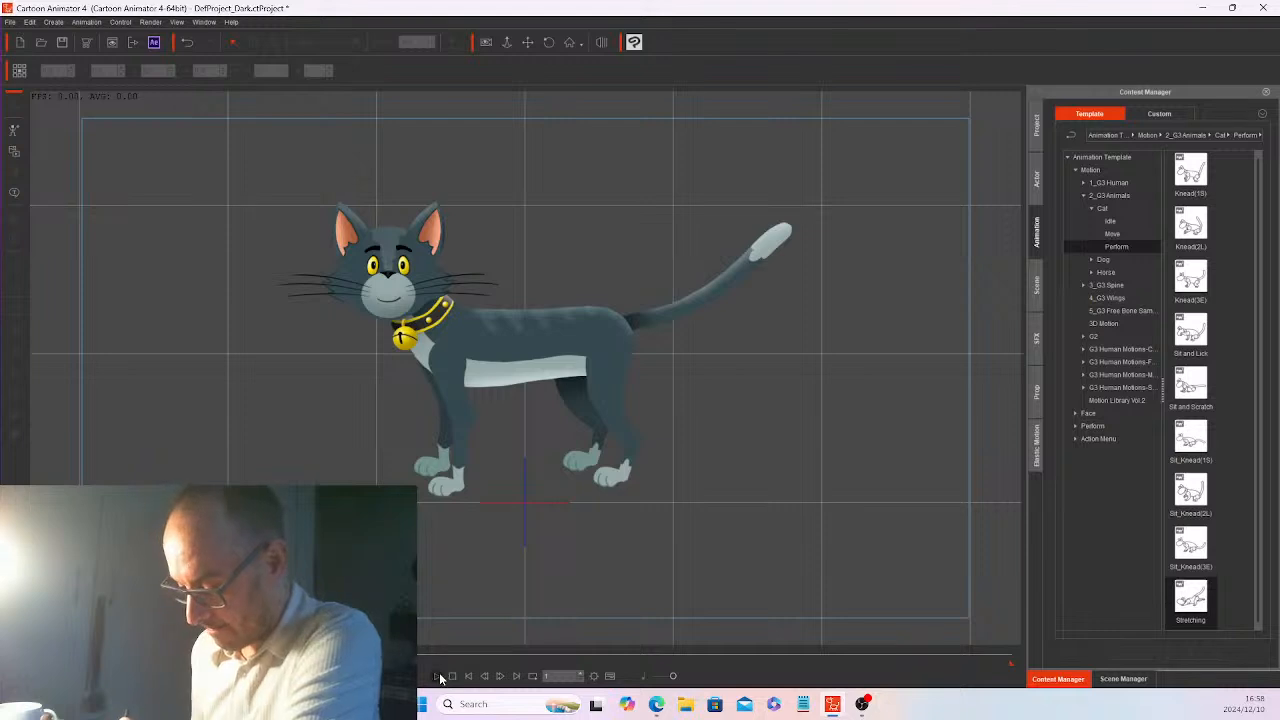
pyautogui.click(438, 676)
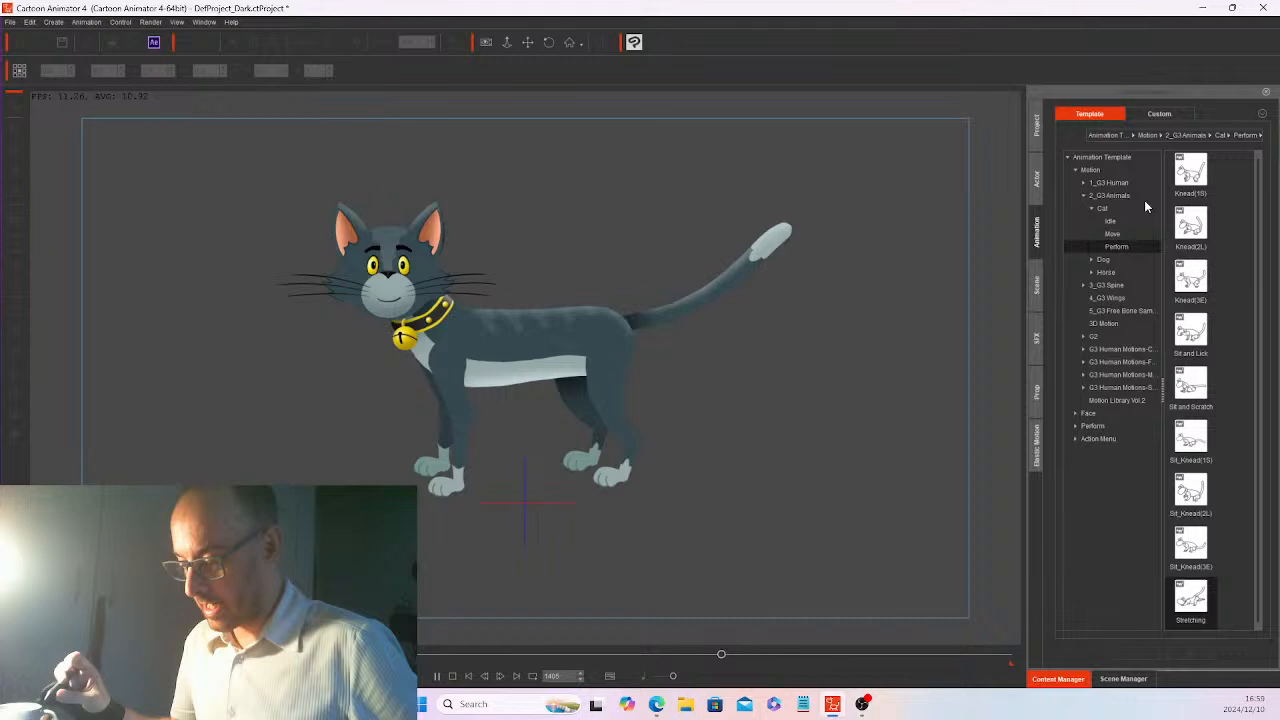
pyautogui.press('space')
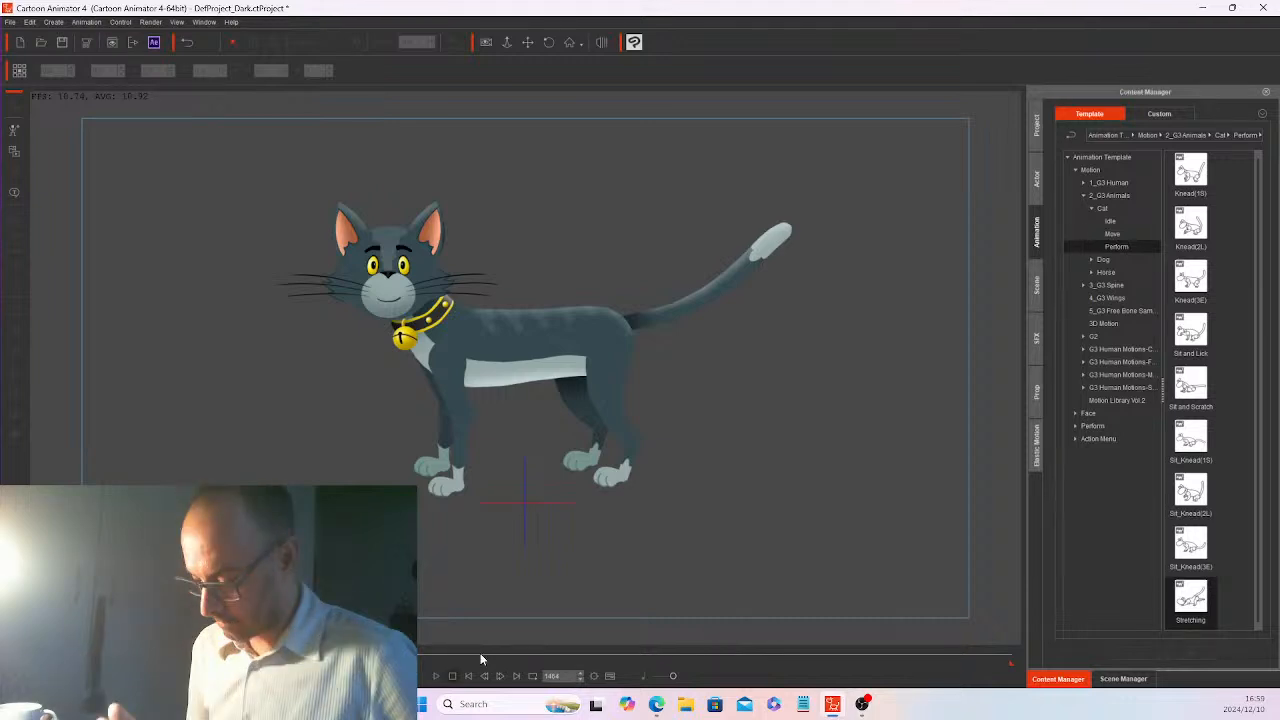
pyautogui.rightClick(557, 355)
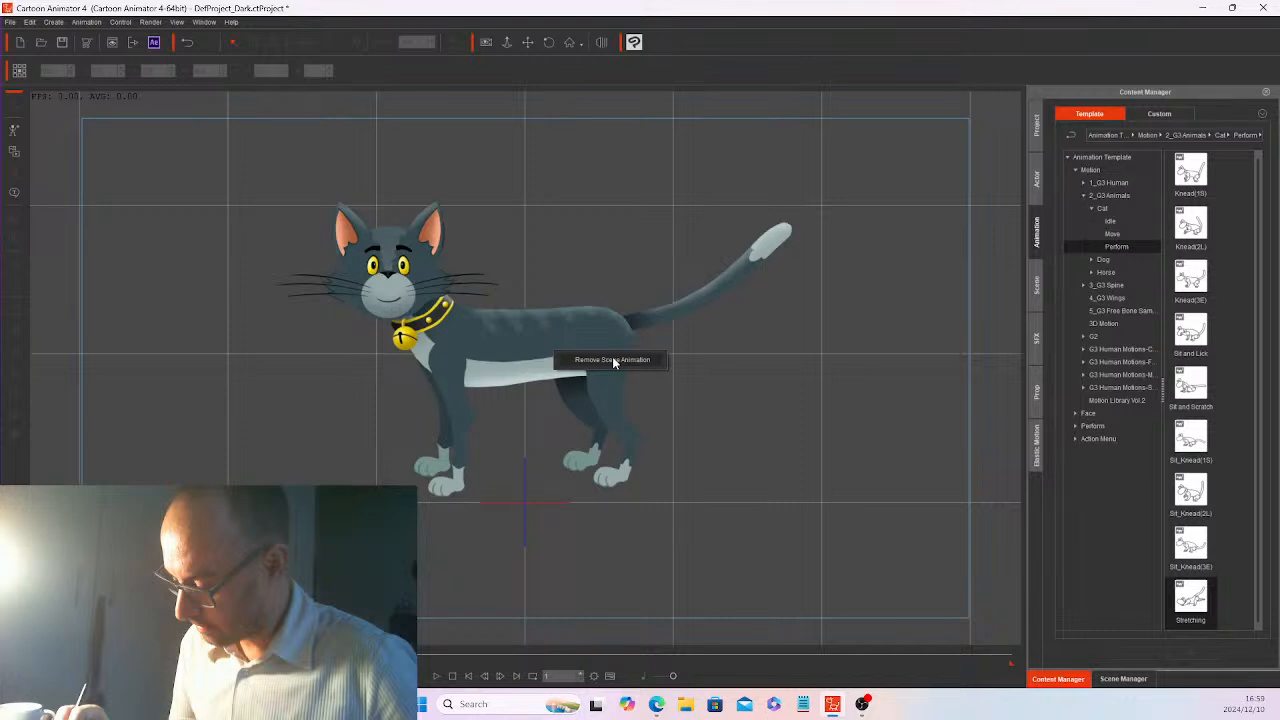
pyautogui.click(612, 360)
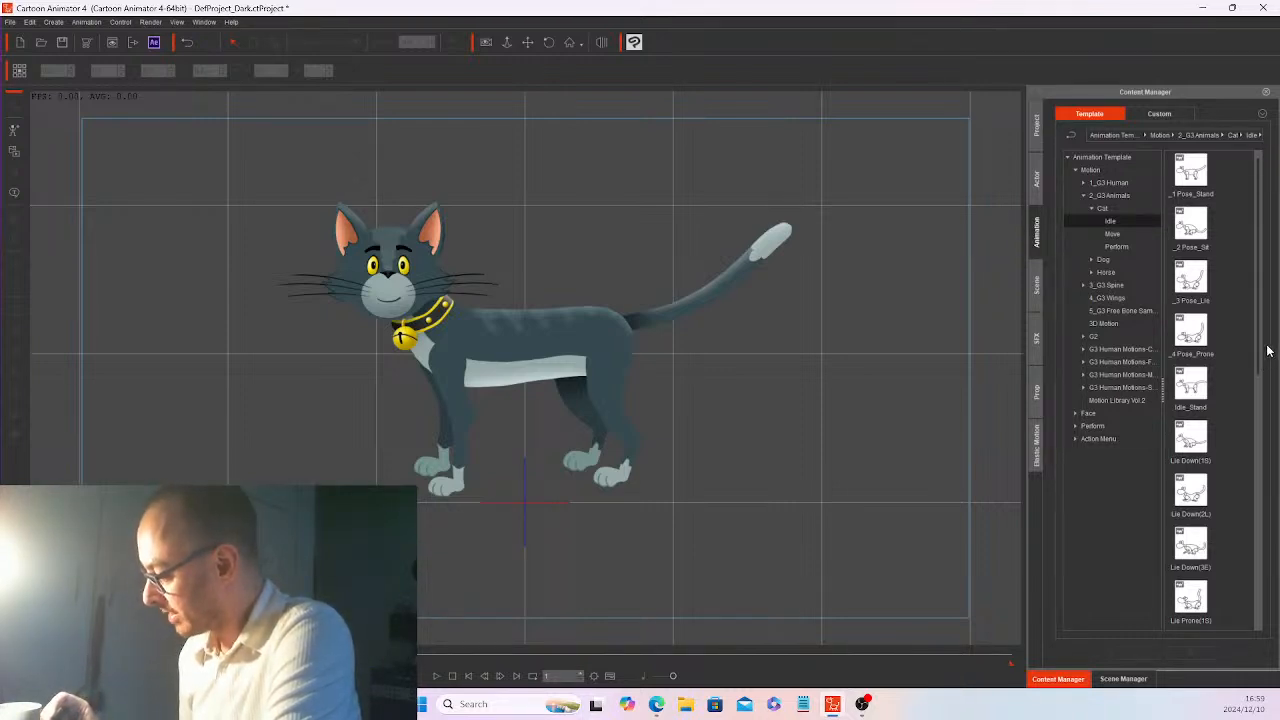
# - Apply the Lie Down(1S), Lie Down(2L) and Lie Down(3E) motions from the Cat Idle templates in sequence and play them back
pyautogui.moveTo(1260, 354); pyautogui.dragTo(578, 358)
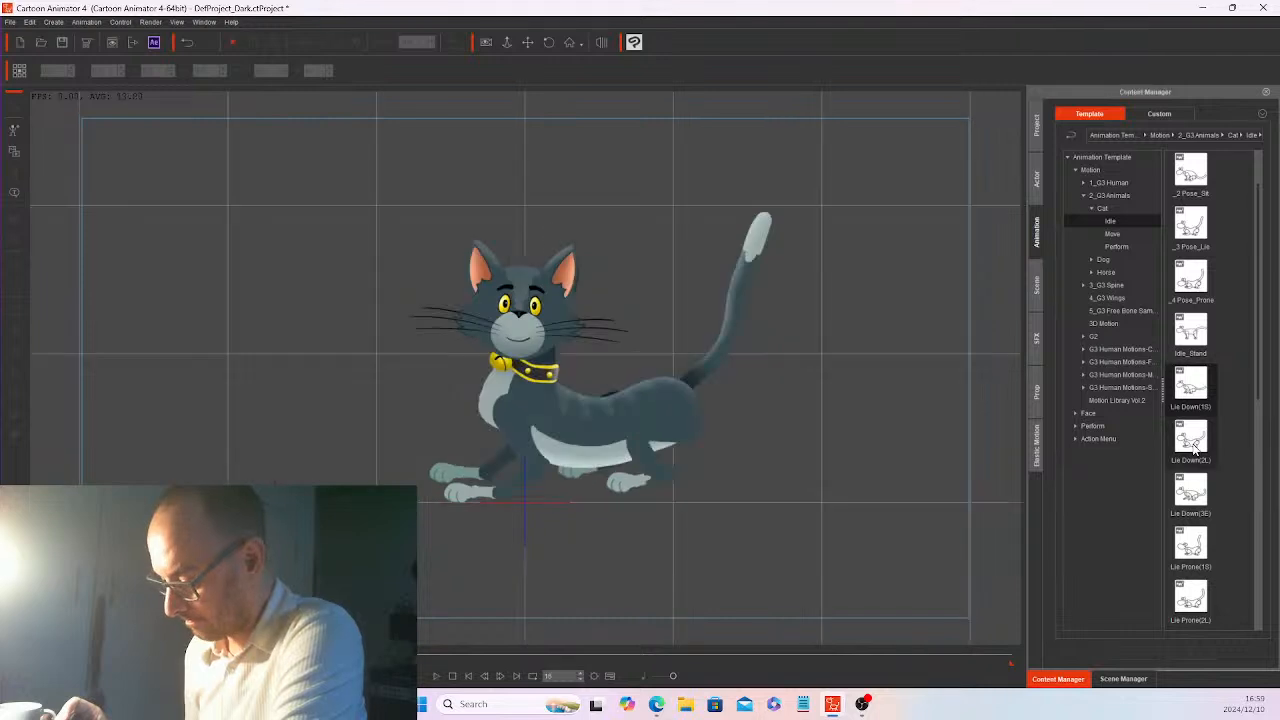
pyautogui.moveTo(1191, 441); pyautogui.dragTo(626, 416)
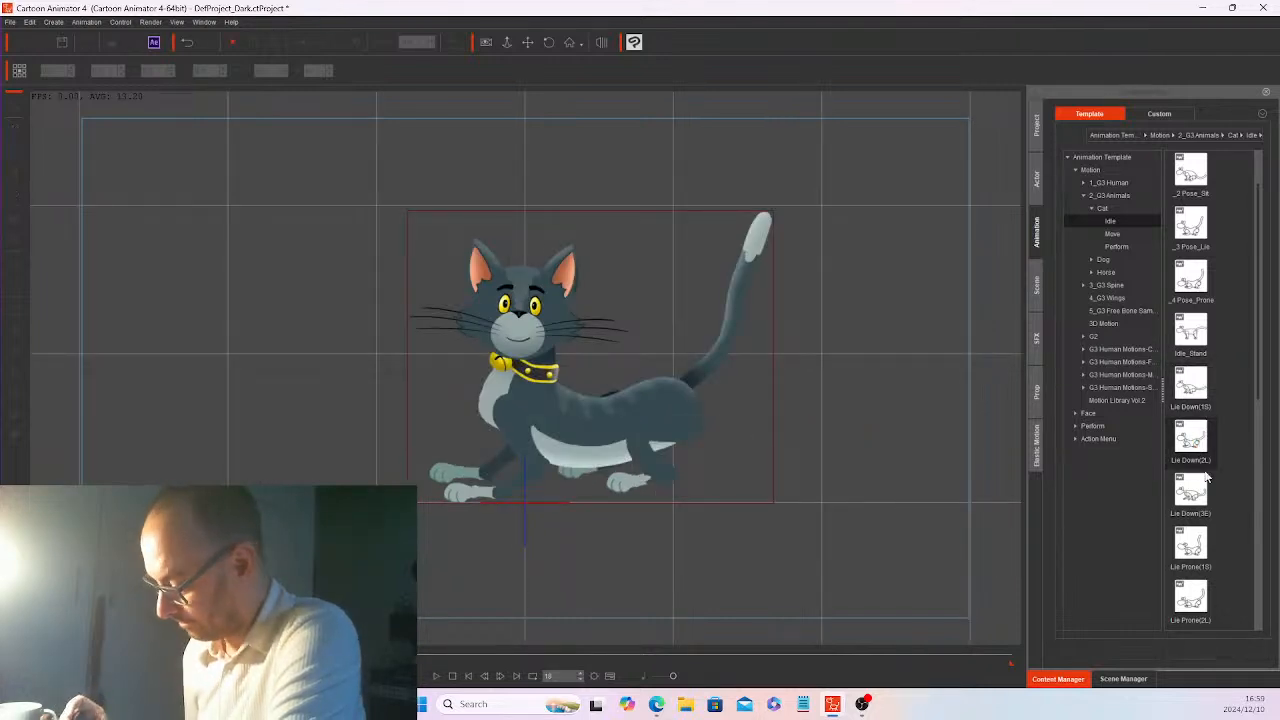
pyautogui.moveTo(1188, 498); pyautogui.dragTo(630, 424)
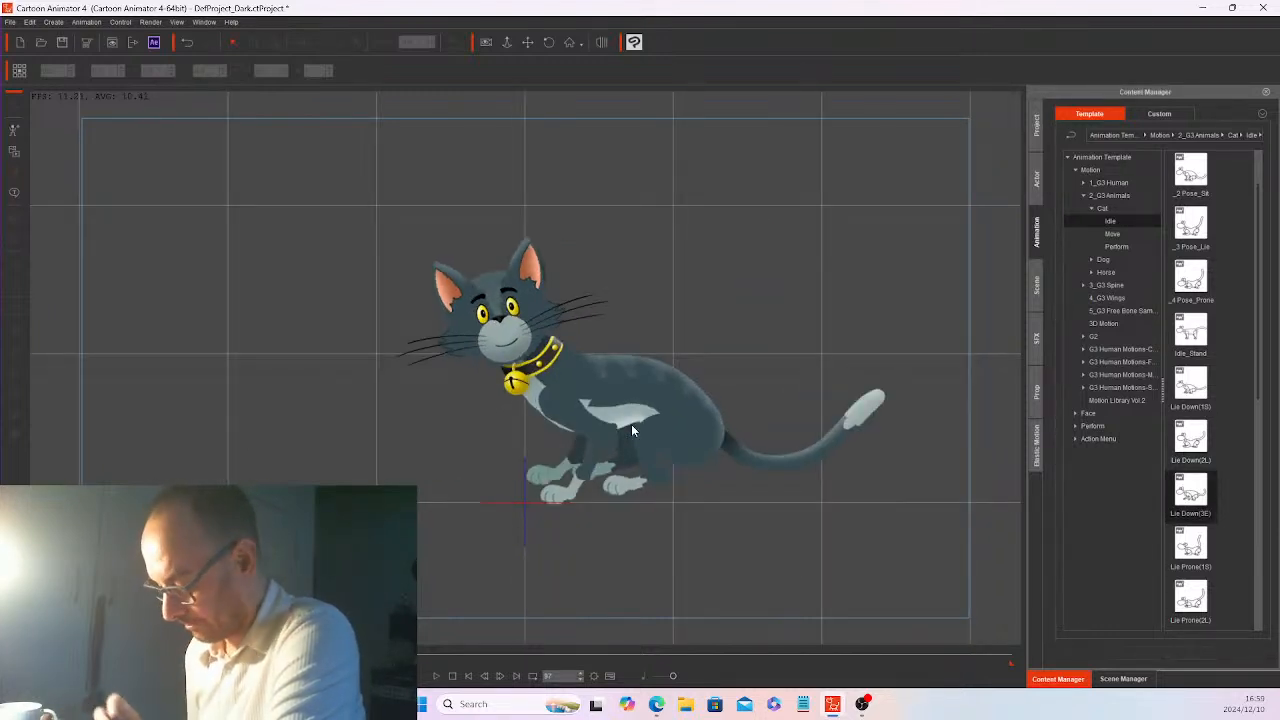
pyautogui.click(469, 676)
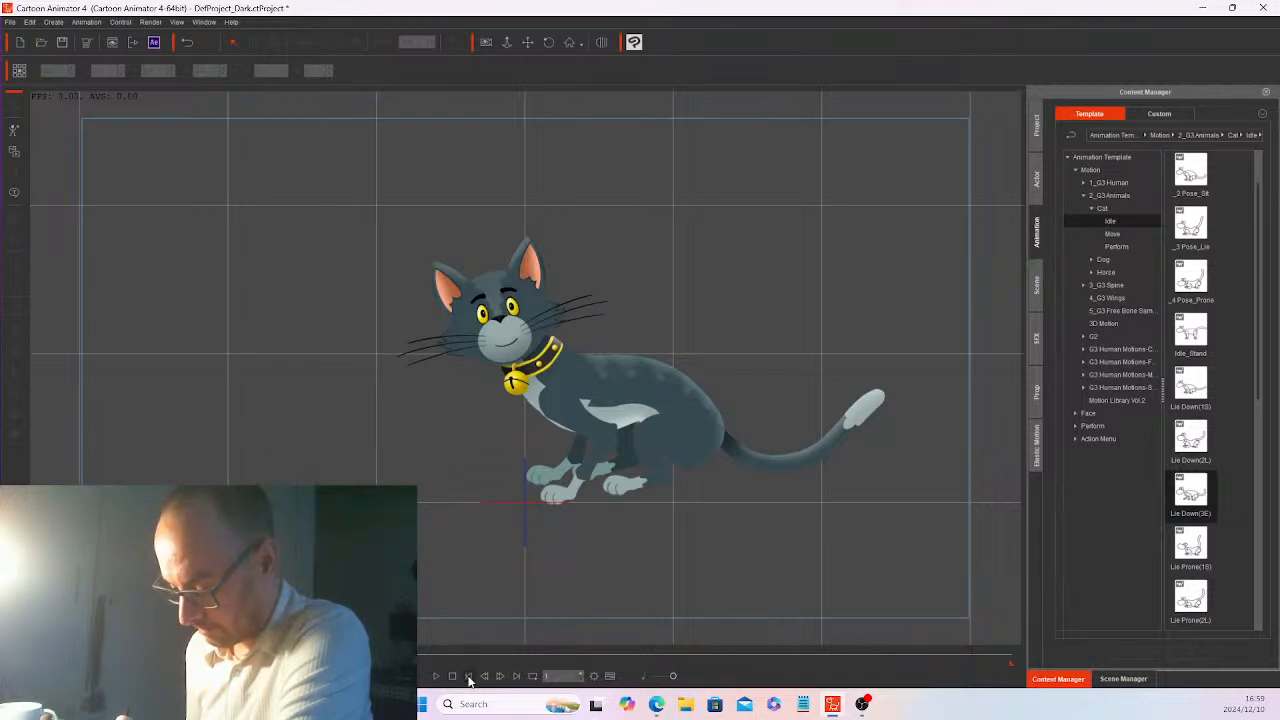
pyautogui.click(437, 677)
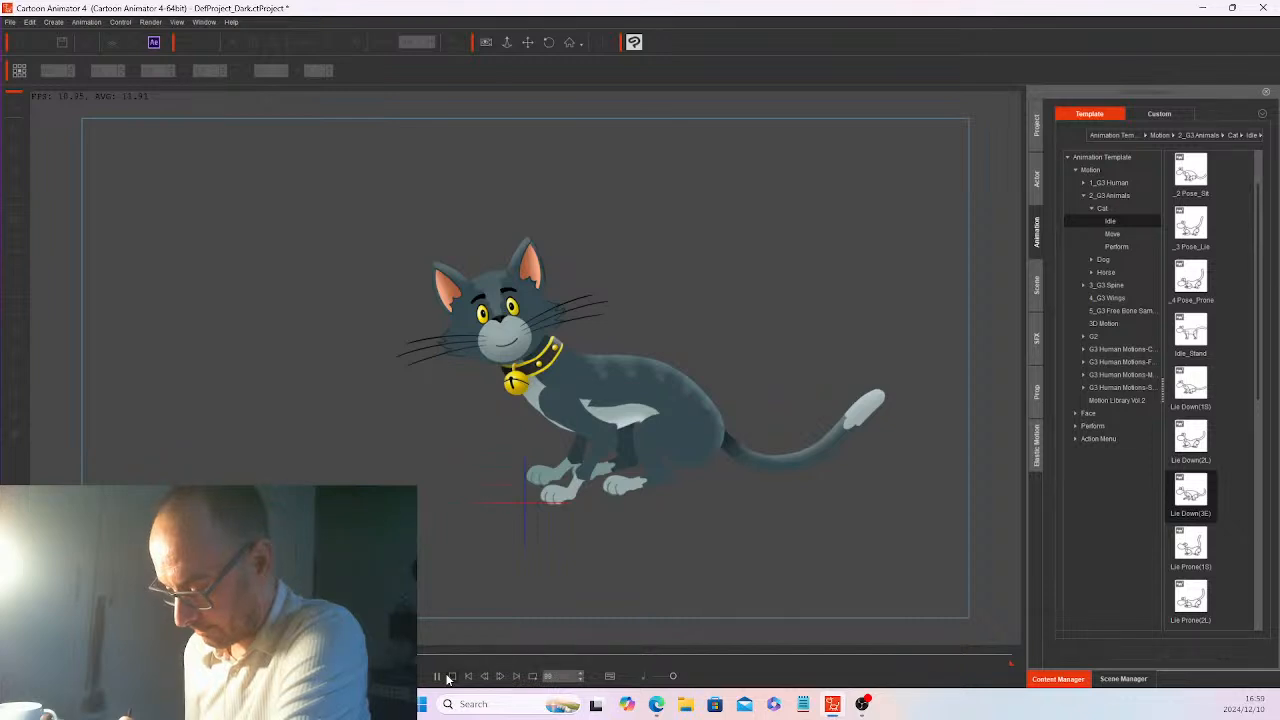
pyautogui.click(451, 677)
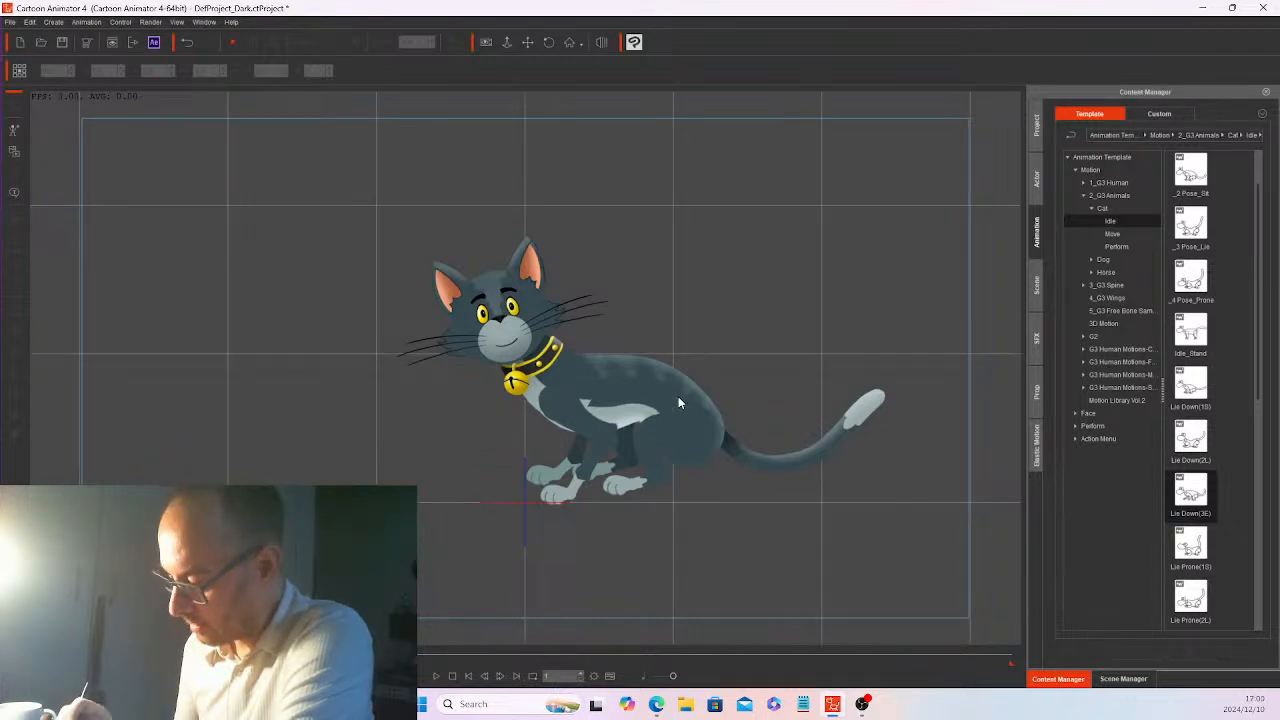
# - Clear the lying-down sequence by removing all scene animation from the project
pyautogui.rightClick(678, 396)
pyautogui.click(686, 408)
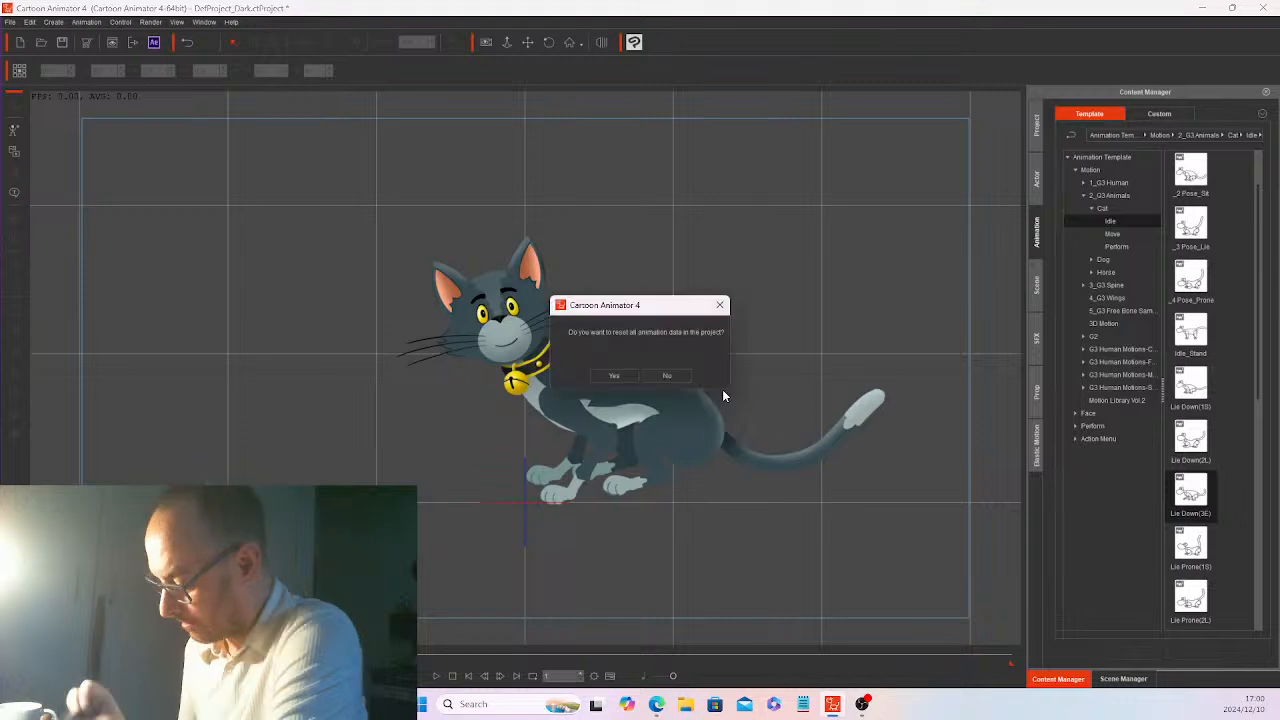
pyautogui.click(621, 374)
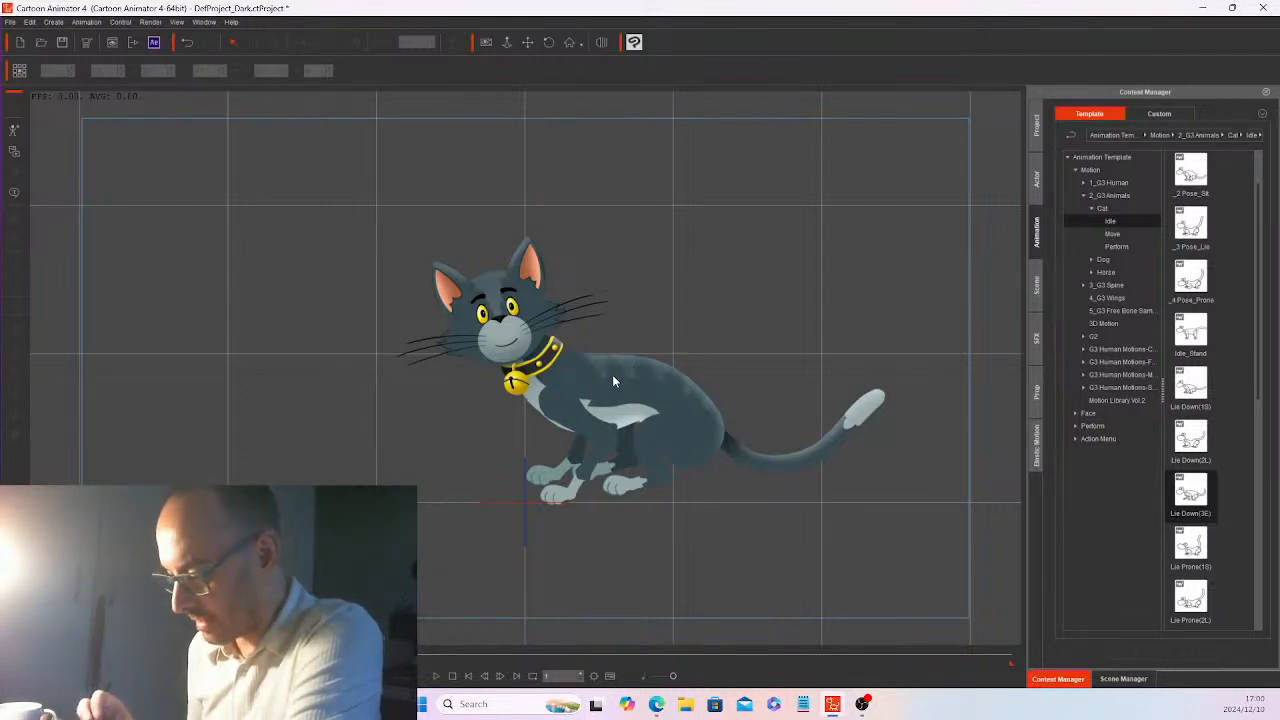
# - Select the cat and set its mouth sprite to ShowTeeth in the Sprite Editor's face parts
pyautogui.click(566, 352)
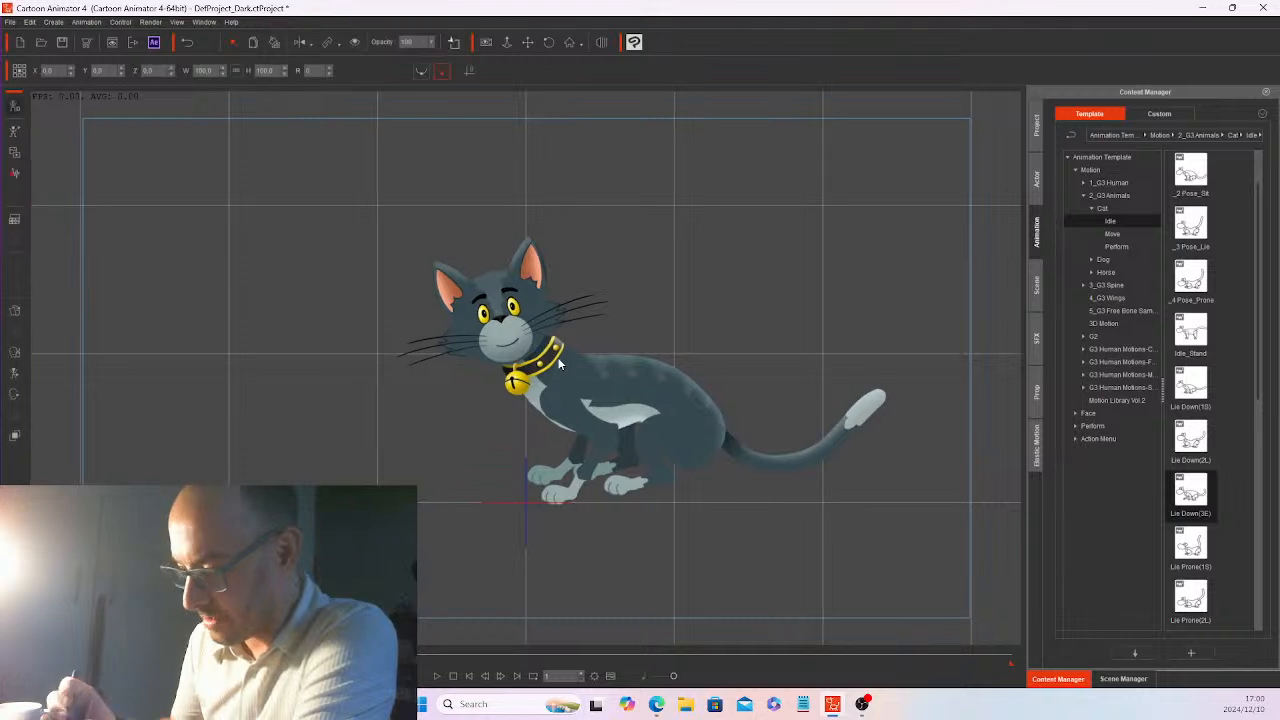
pyautogui.click(15, 311)
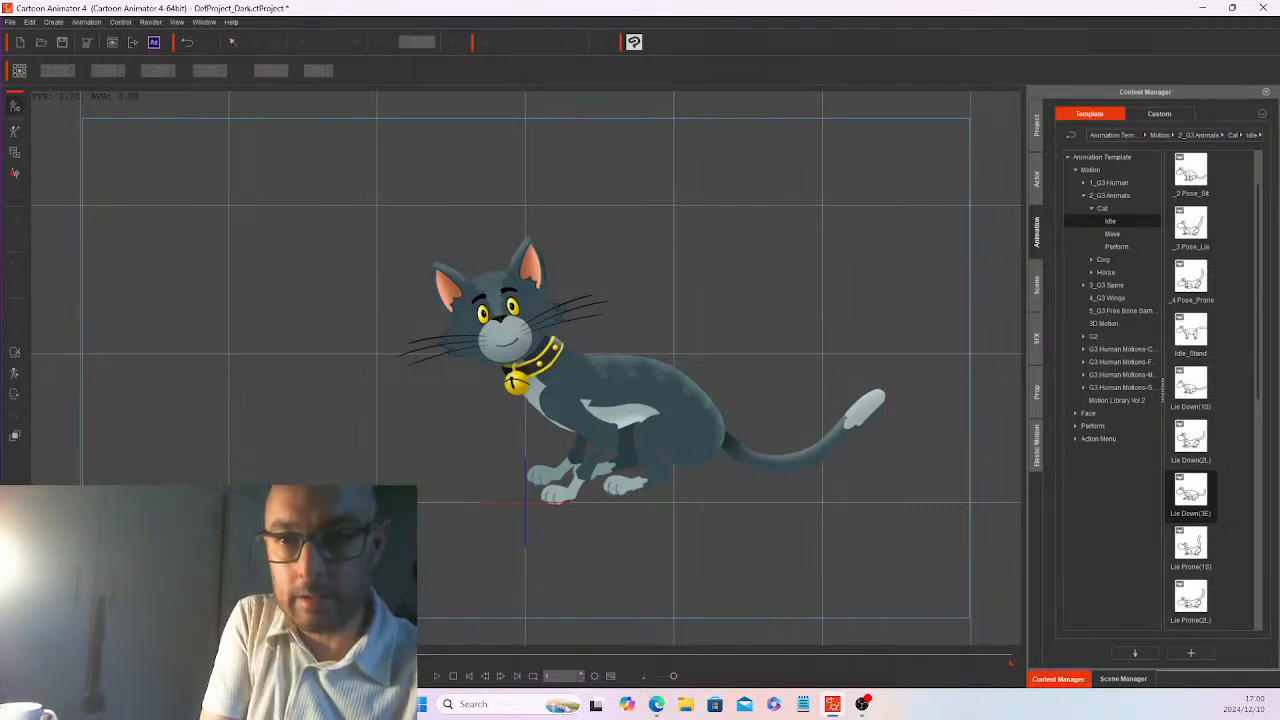
pyautogui.moveTo(218, 138); pyautogui.dragTo(366, 140)
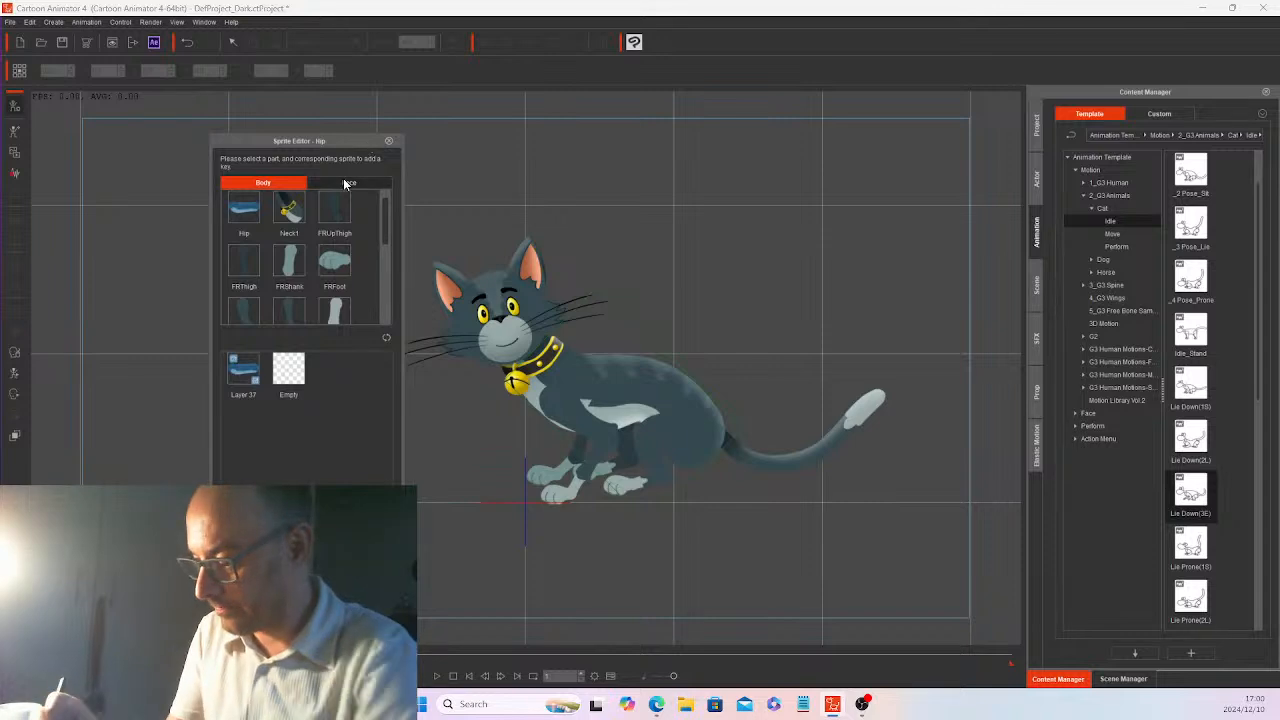
pyautogui.click(358, 178)
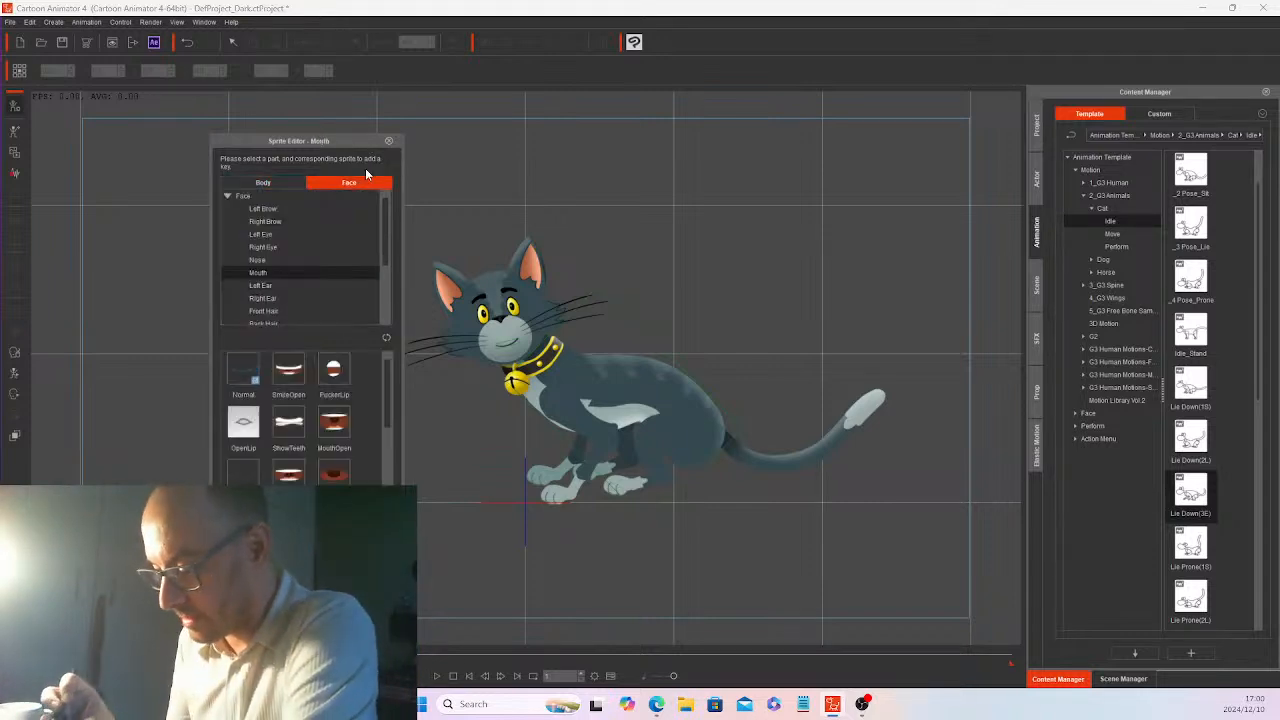
pyautogui.moveTo(352, 142); pyautogui.dragTo(293, 135)
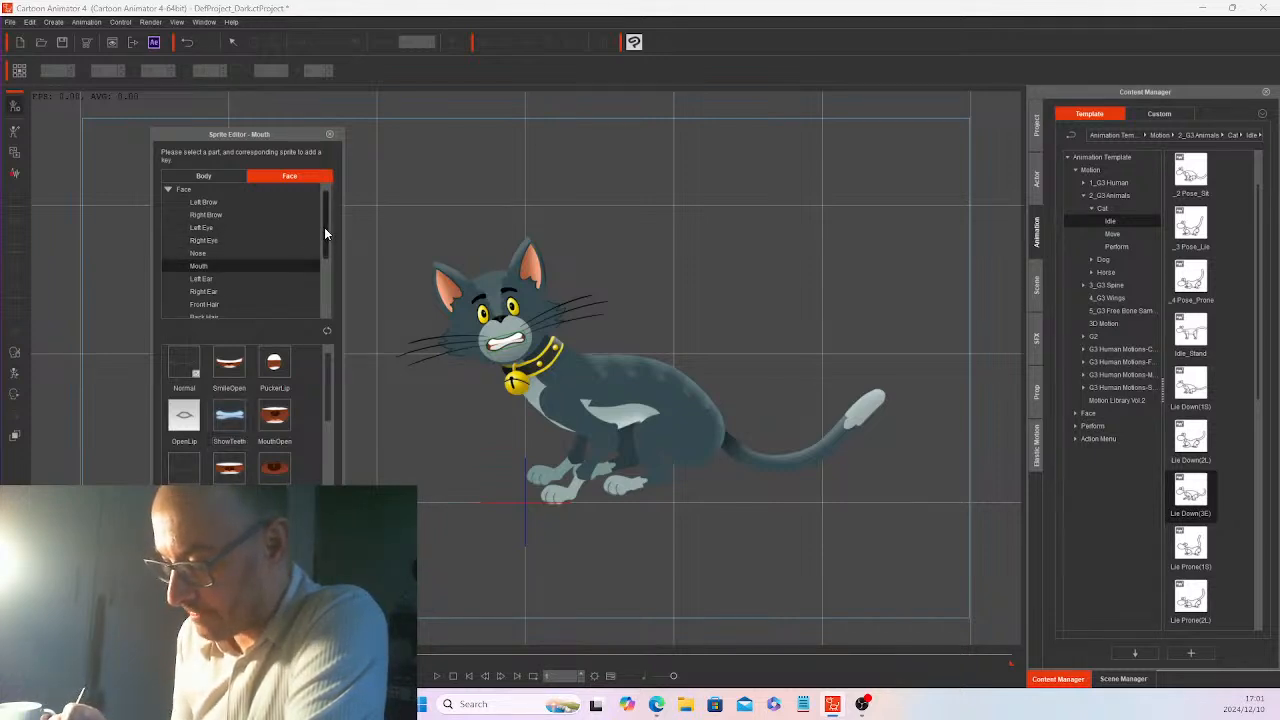
# - Set both the left brow and right brow sprites to Angry and close the Sprite Editor
pyautogui.moveTo(324, 227)
pyautogui.mouseDown()
pyautogui.moveTo(322, 280)
pyautogui.moveTo(327, 232)
pyautogui.mouseUp()
pyautogui.click(209, 214)
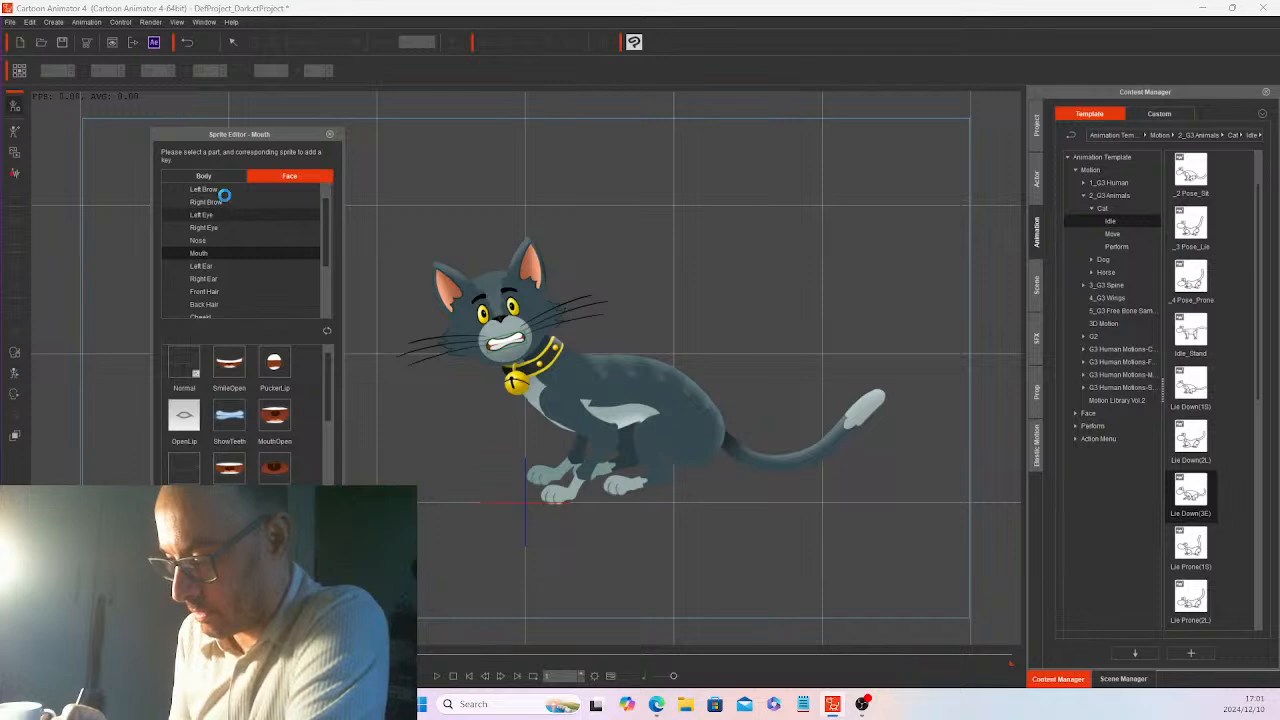
pyautogui.click(213, 189)
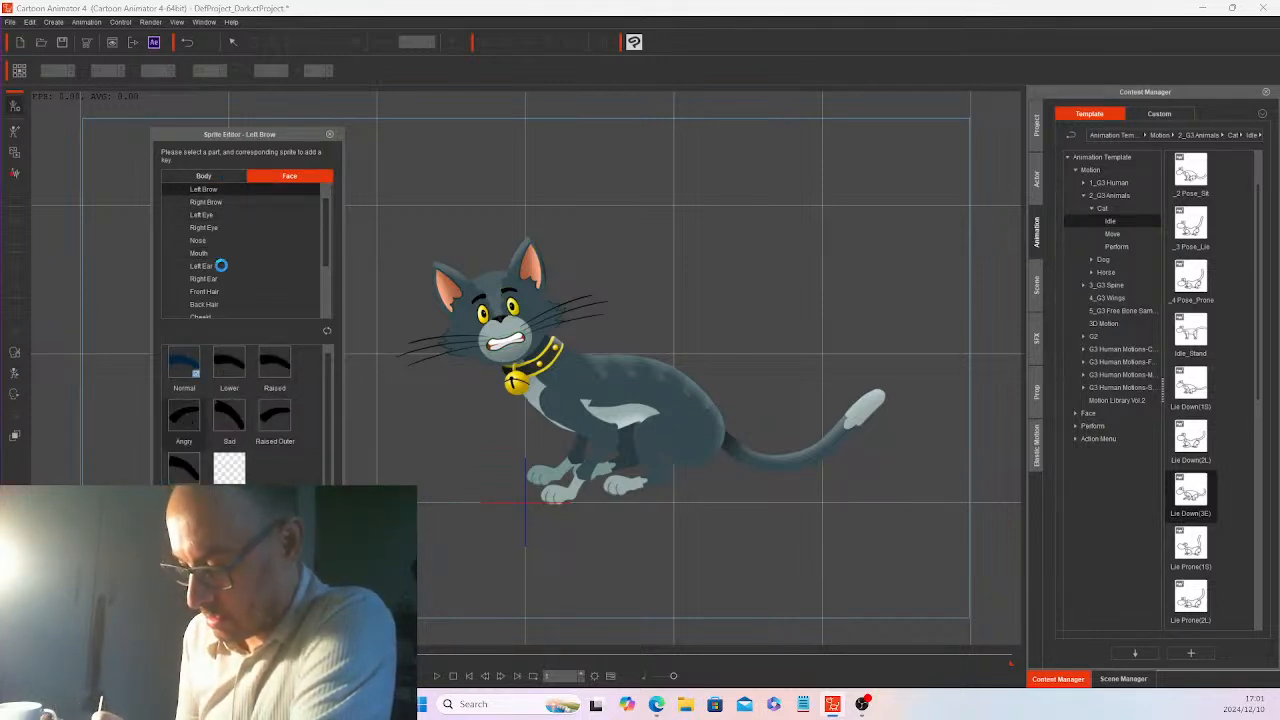
pyautogui.click(205, 201)
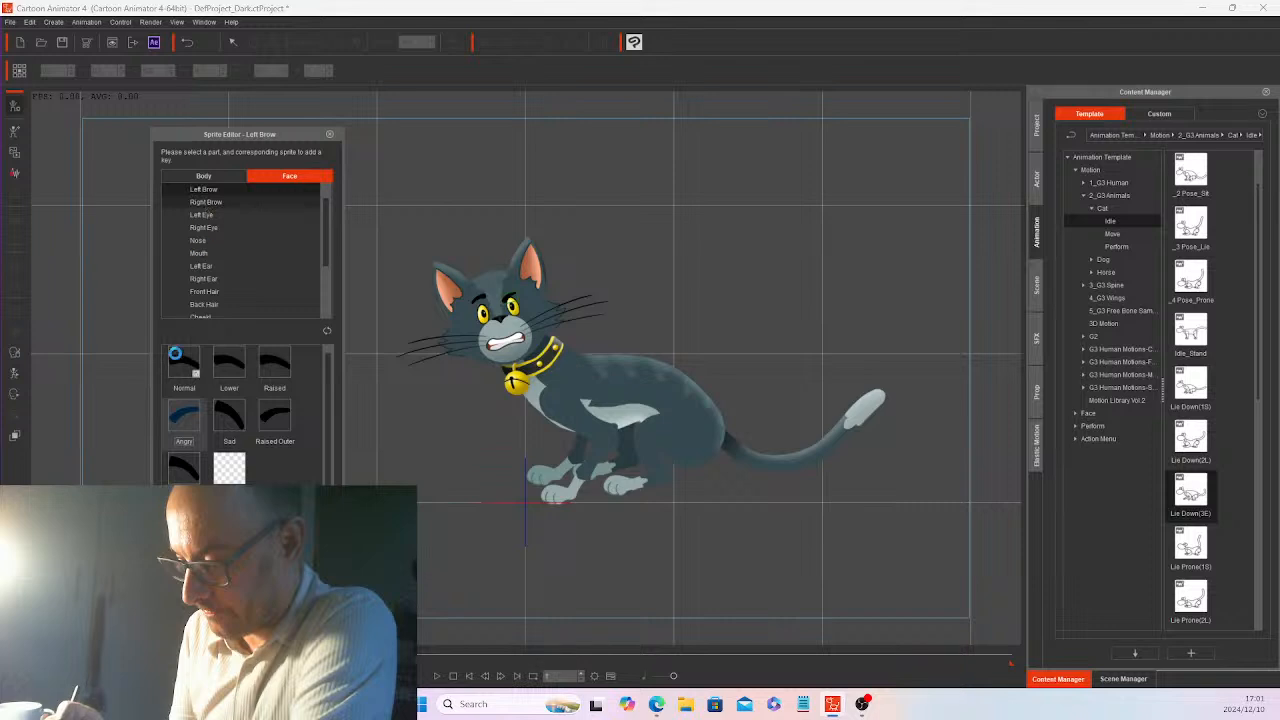
pyautogui.click(172, 420)
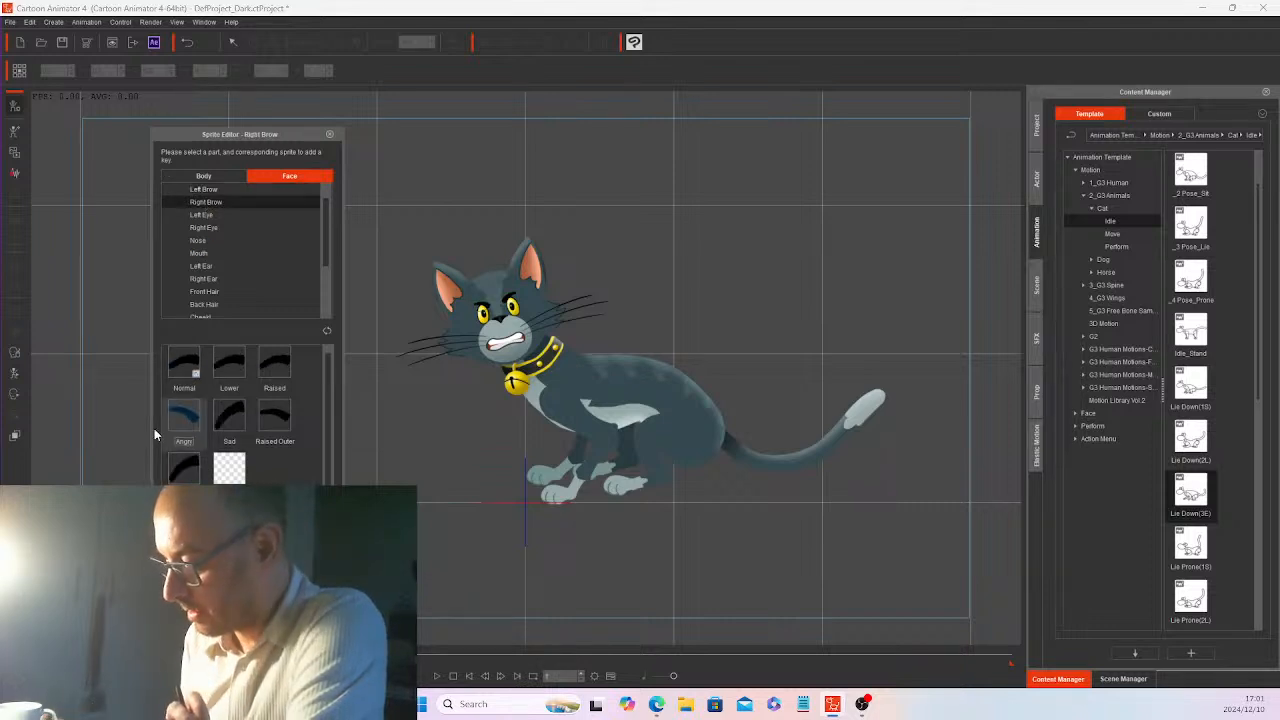
pyautogui.click(329, 133)
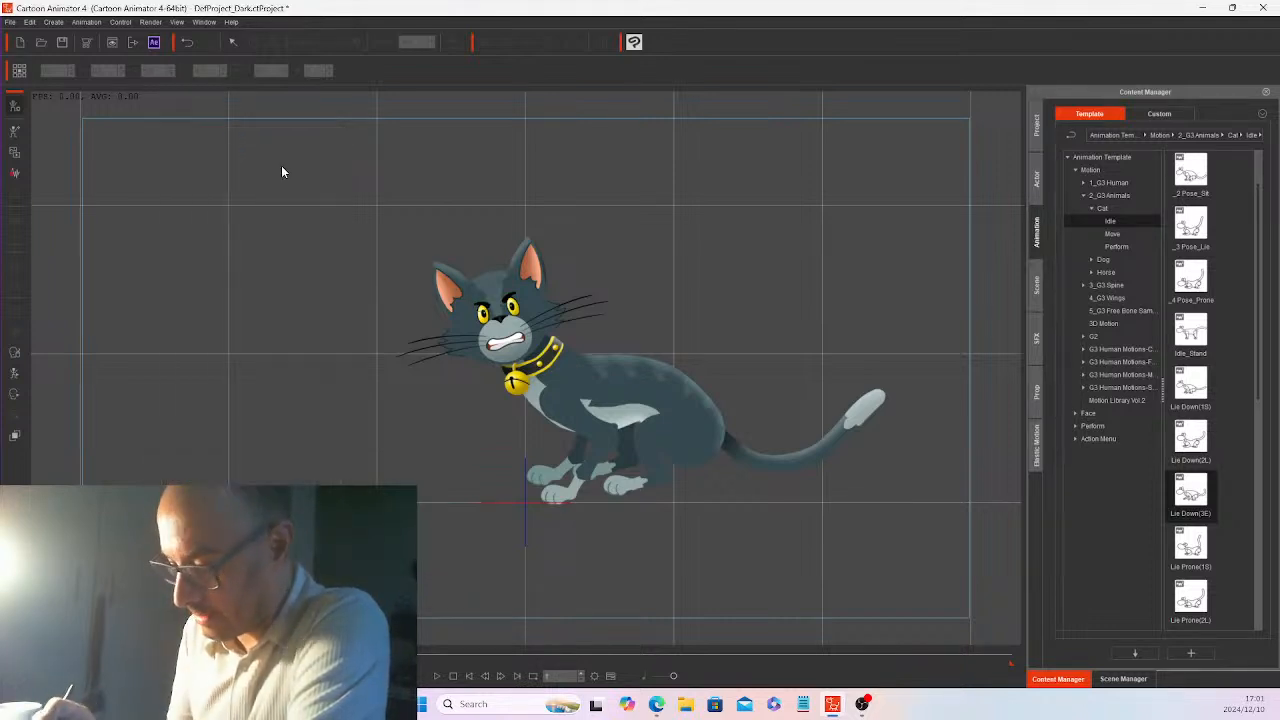
# - Adjust the cat's facial features with the Face Key Editor's Morph mode and close the editor
pyautogui.click(16, 402)
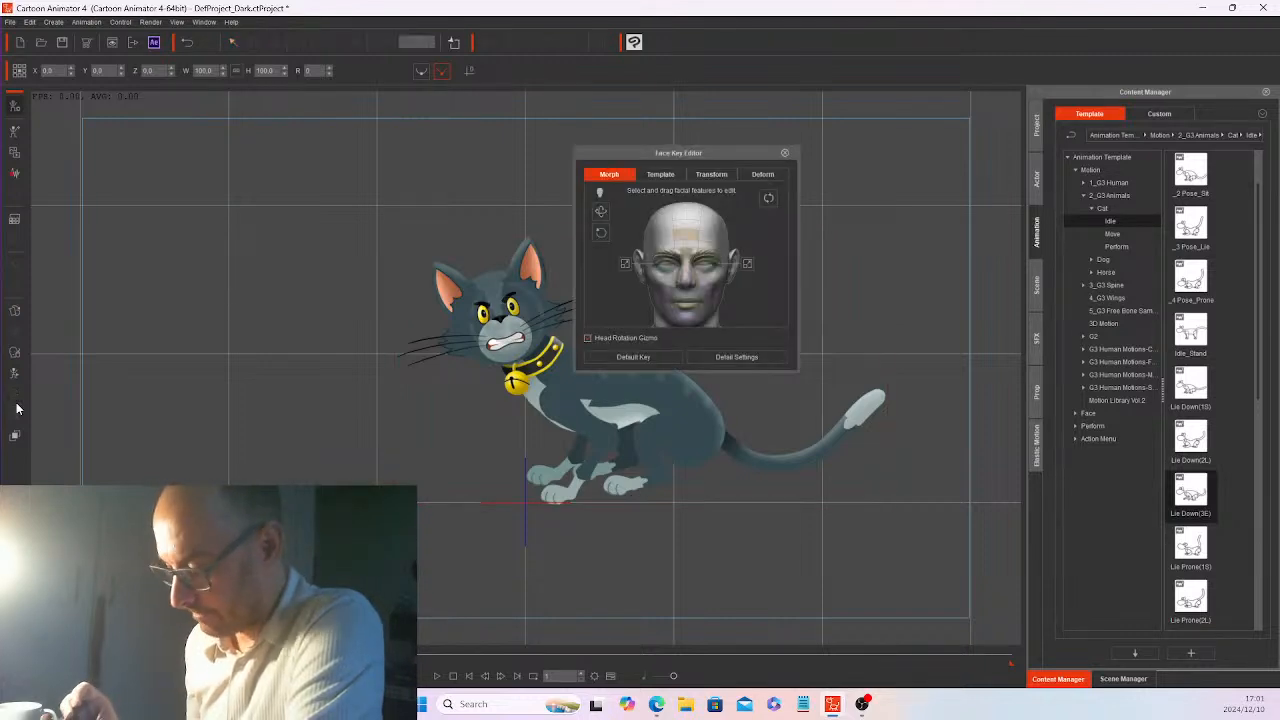
pyautogui.moveTo(758, 153); pyautogui.dragTo(900, 123)
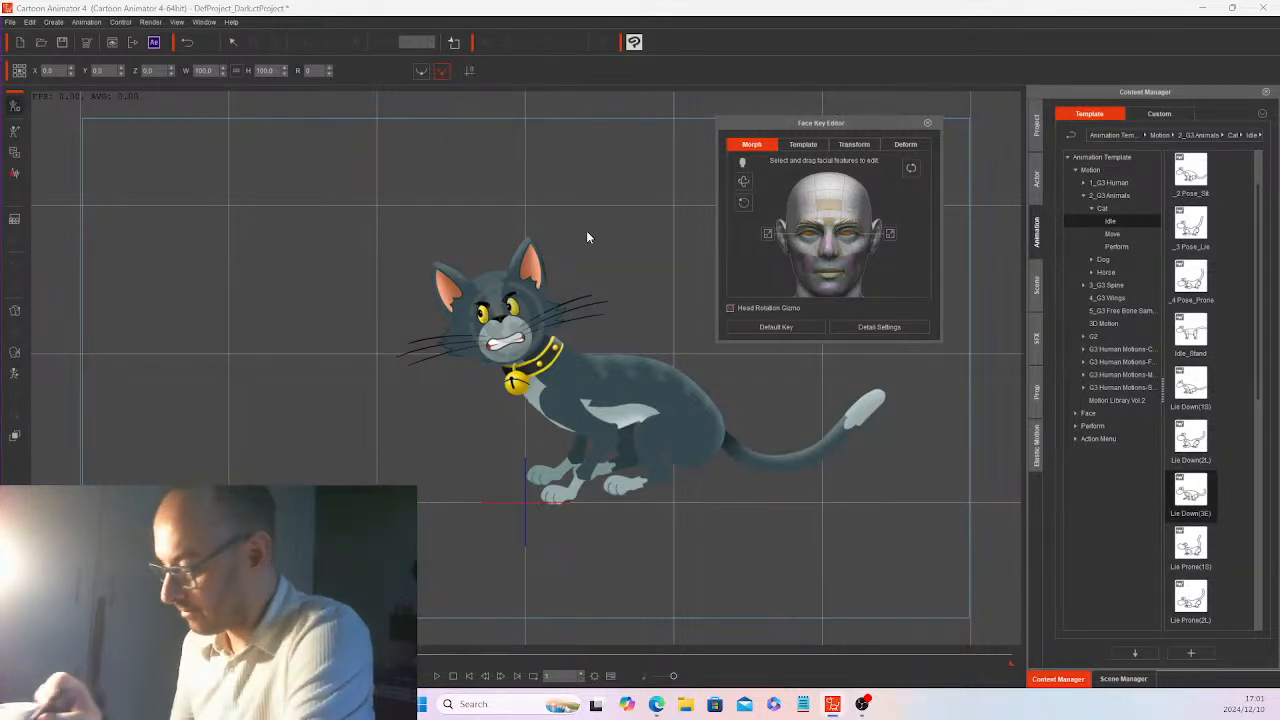
pyautogui.click(927, 120)
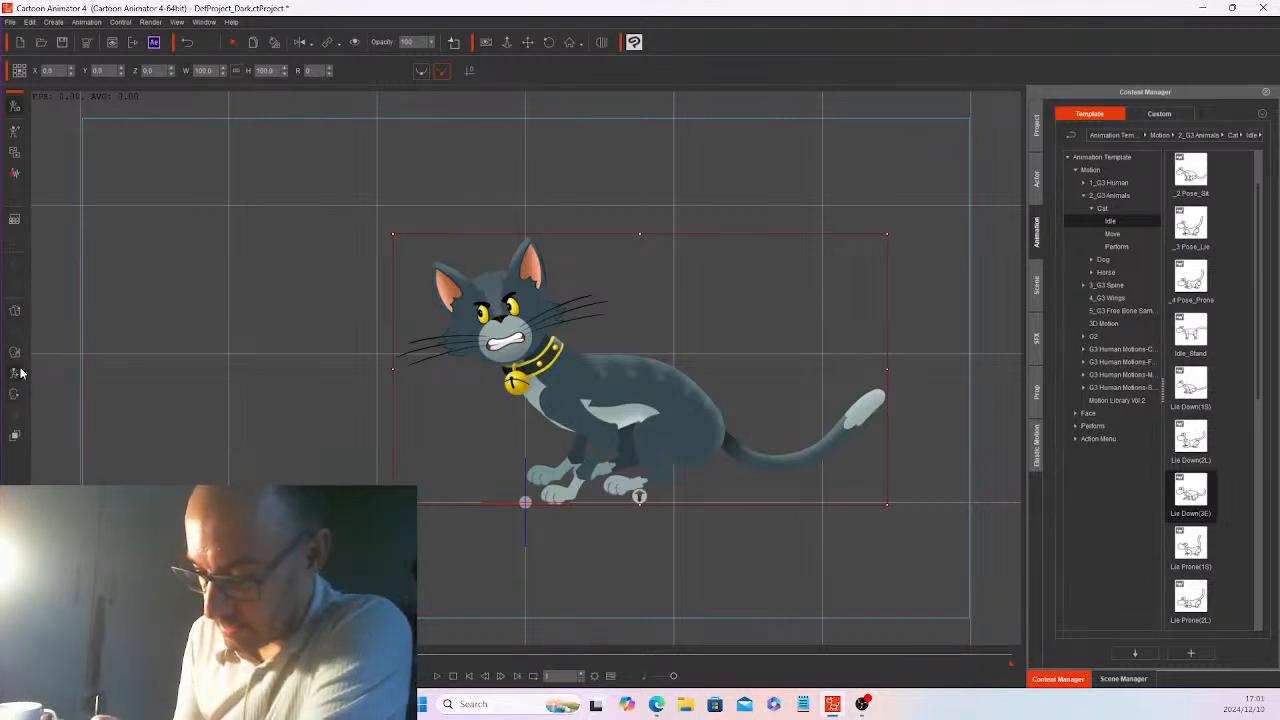
# - Give the left eye and right eye the half-lidded sprite listed below EyeSquint in the Sprite Editor's face parts
pyautogui.click(14, 313)
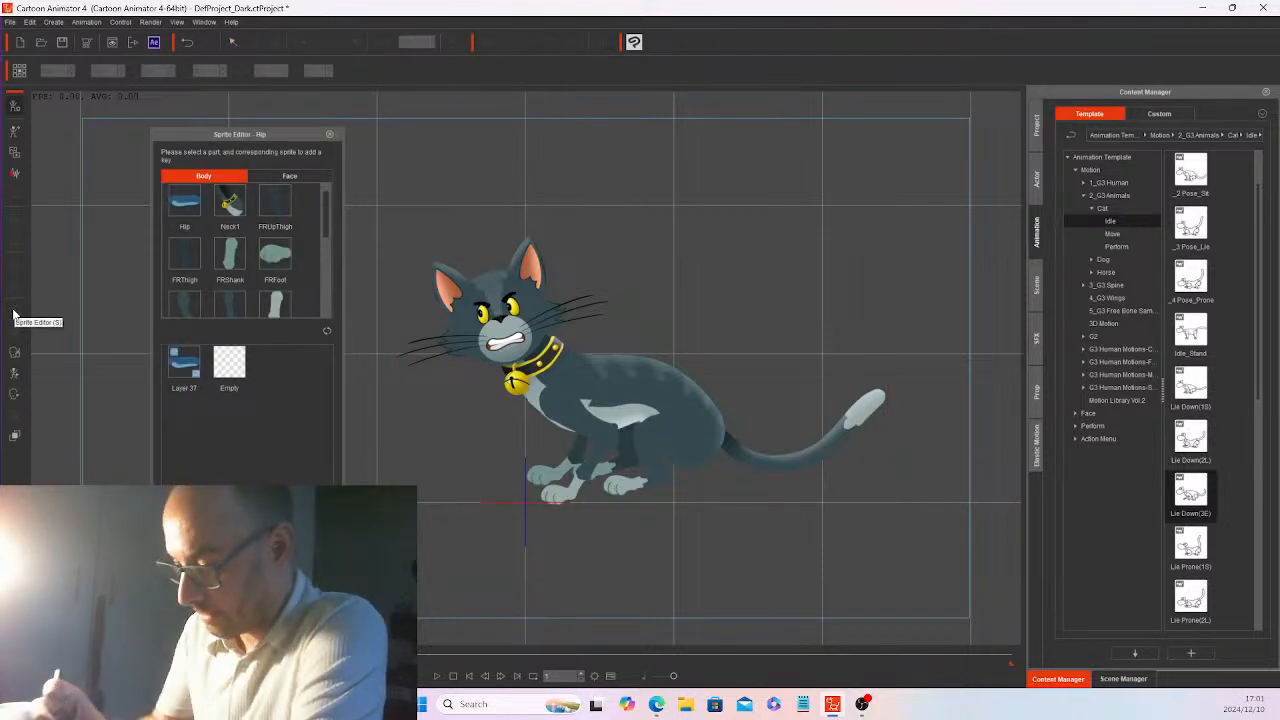
pyautogui.click(289, 175)
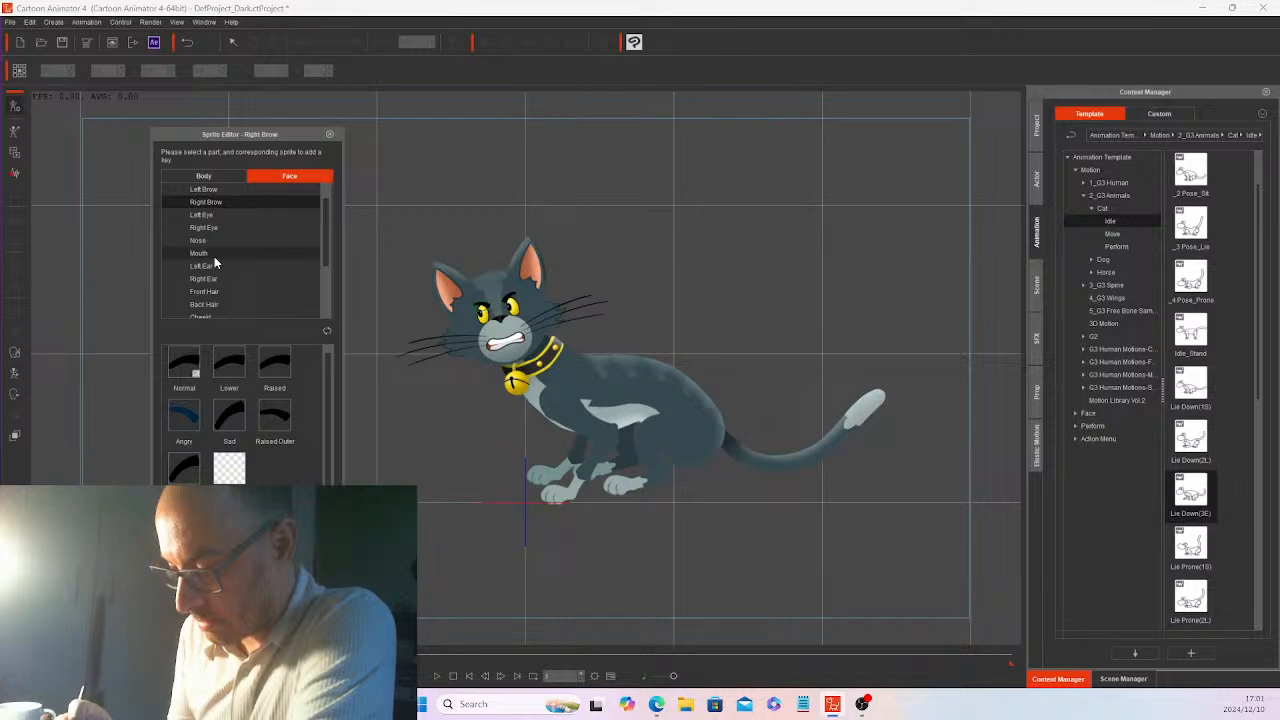
pyautogui.click(258, 215)
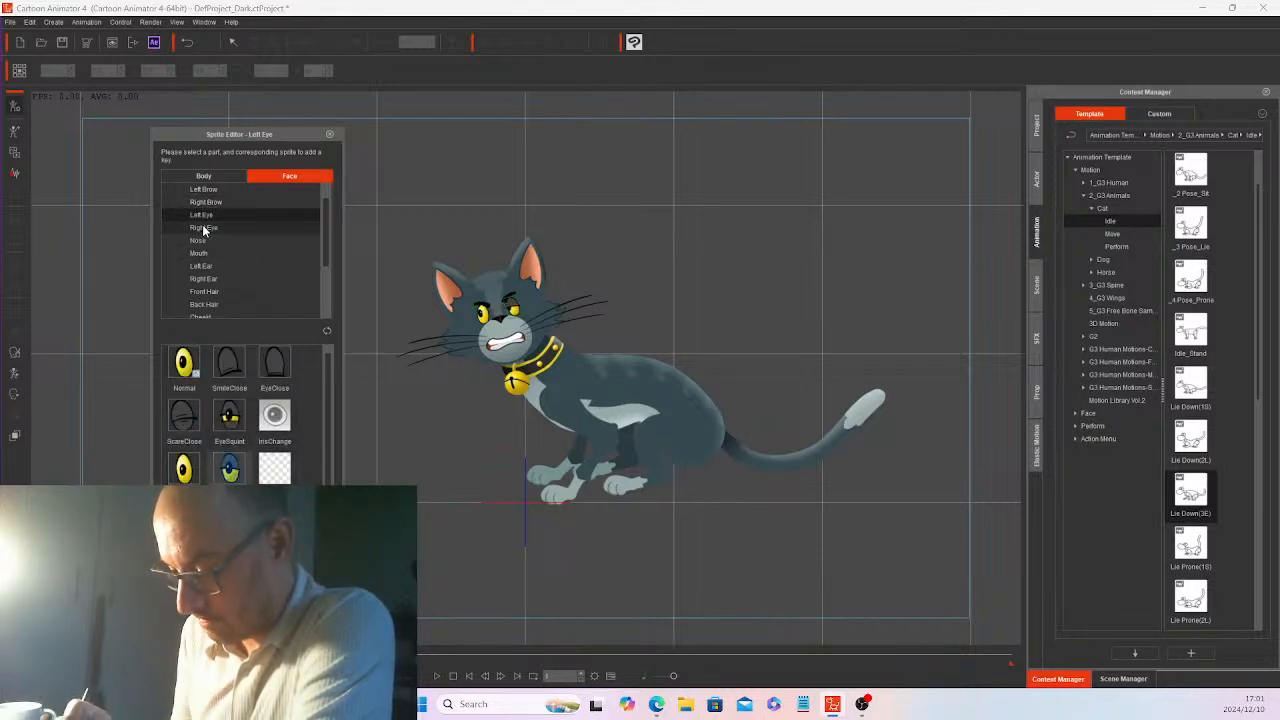
pyautogui.click(203, 227)
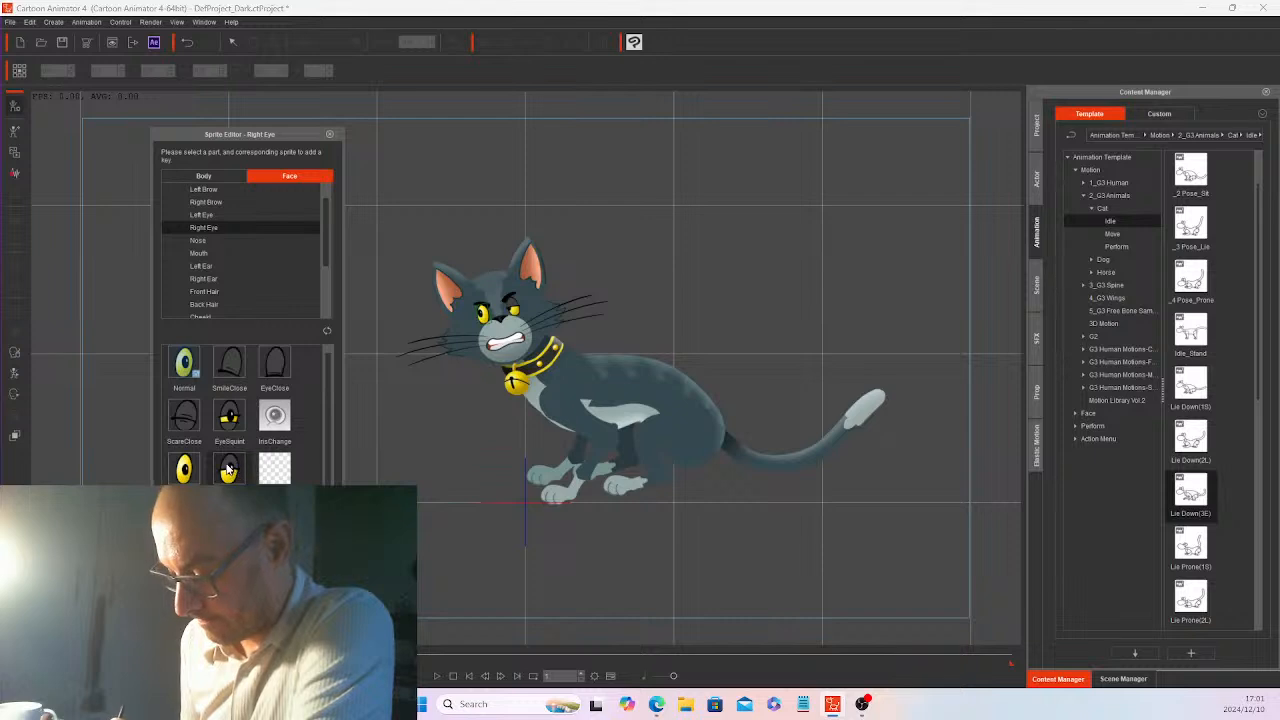
# - Change the left brow to the sprite listed below Angry and set the right brow sprite to Raised
pyautogui.click(213, 190)
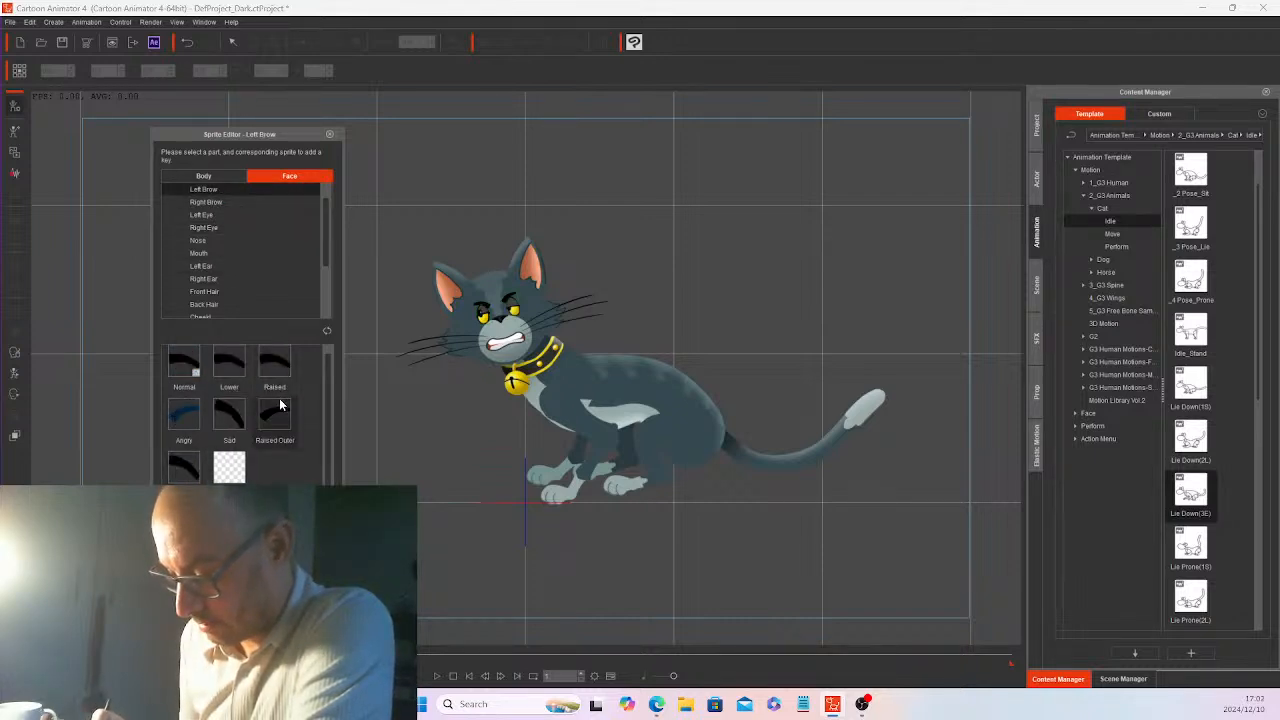
pyautogui.click(206, 202)
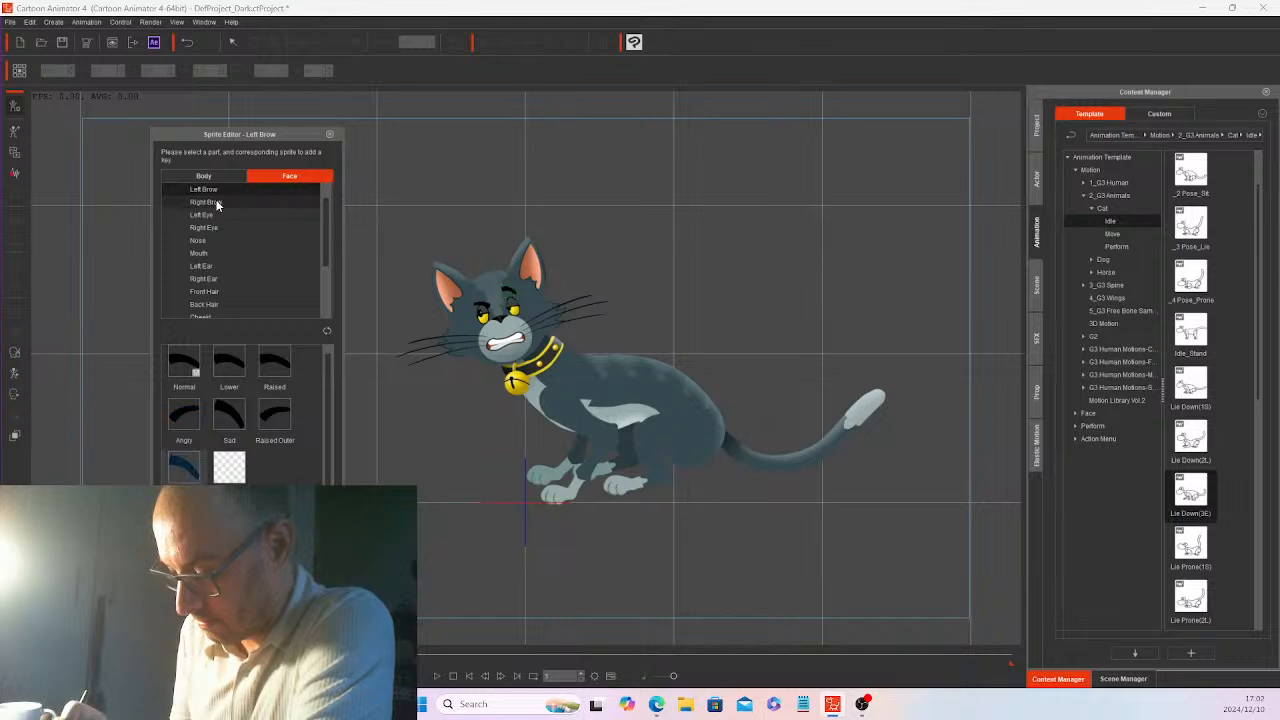
pyautogui.click(274, 362)
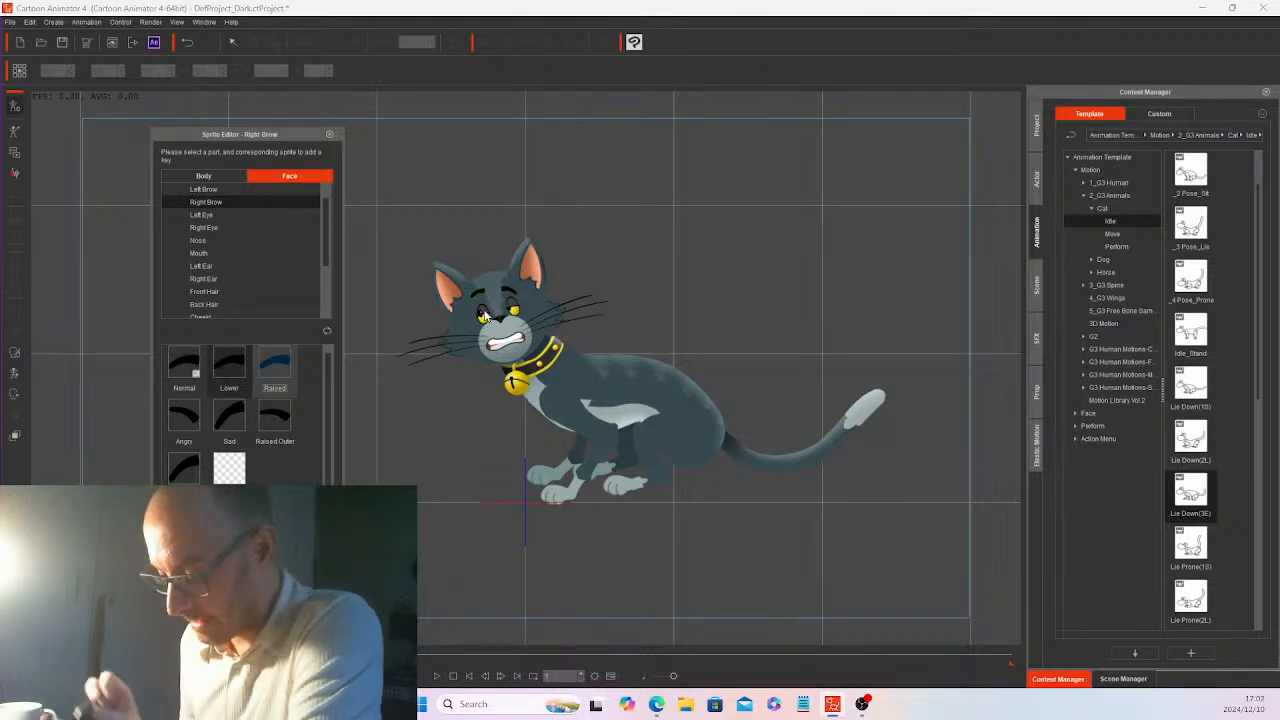
# - Set the cat's mouth to the thin closed-line sprite listed just before the empty sprite
pyautogui.click(209, 254)
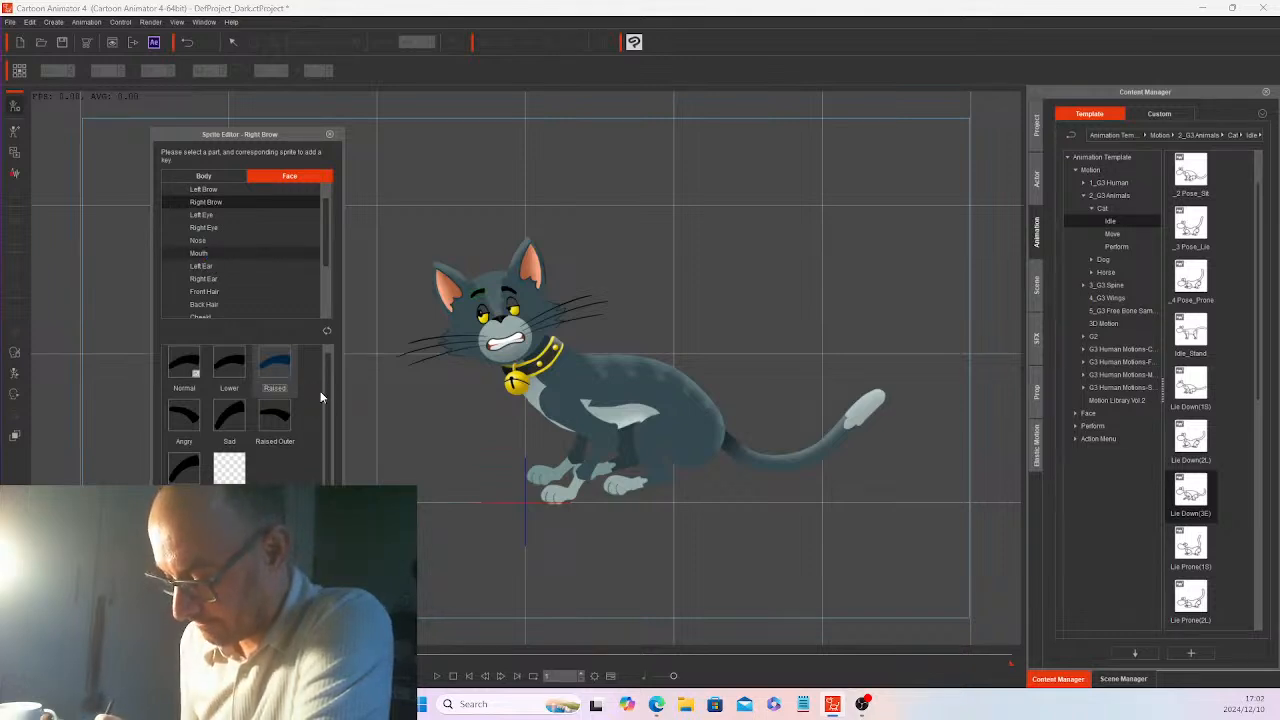
pyautogui.moveTo(324, 389); pyautogui.dragTo(322, 458)
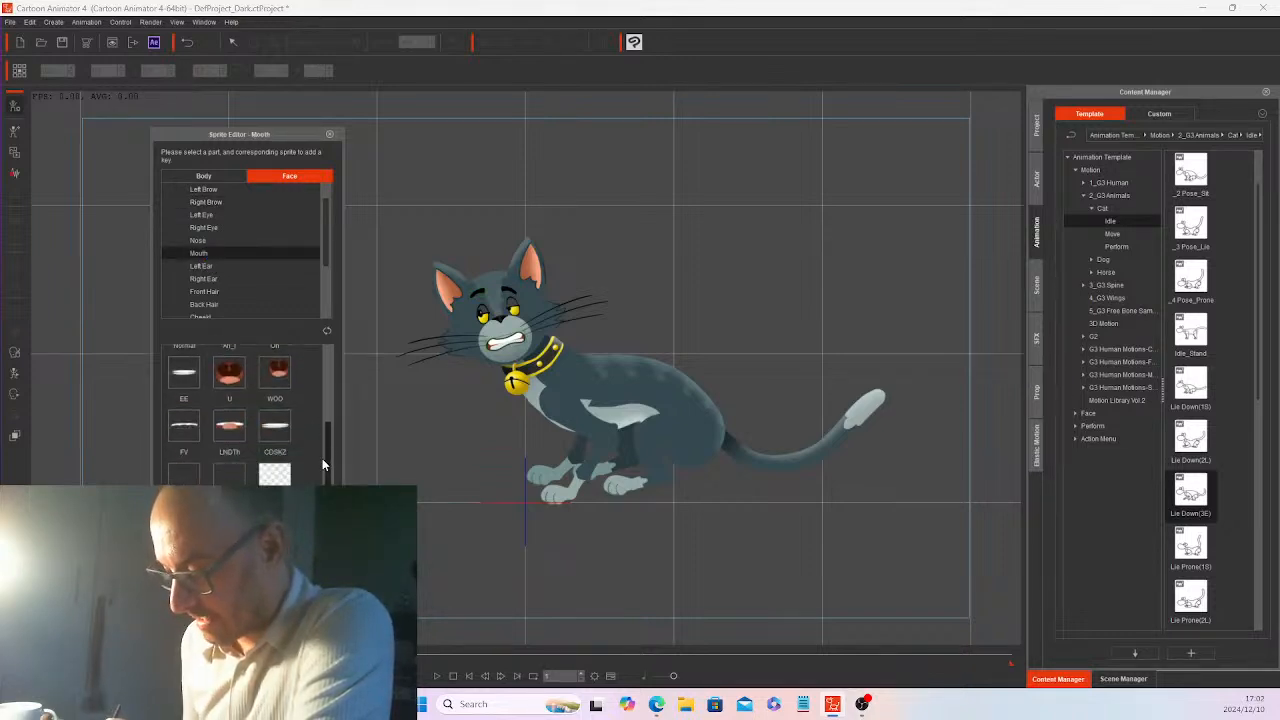
pyautogui.click(224, 472)
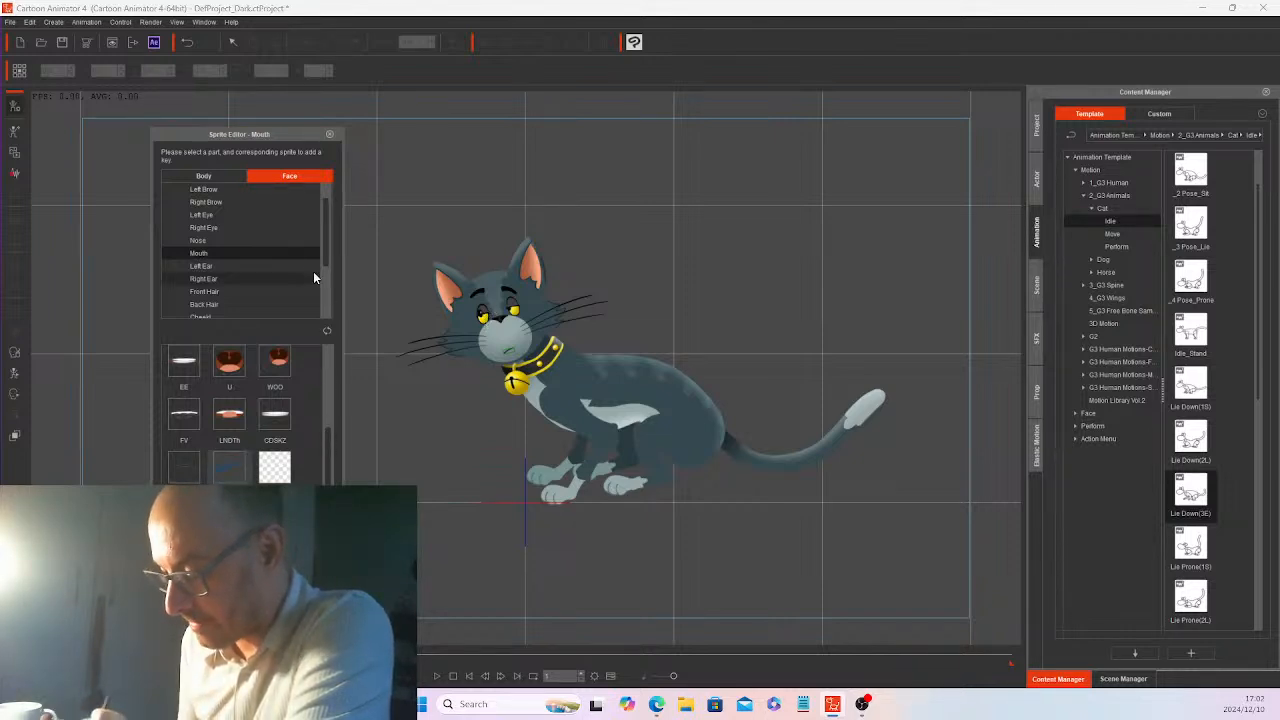
# - Set both eye sprites to EyeSquint, adjust the face in the Face Key Editor's Morph mode, then close the editor and deselect the cat
pyautogui.click(211, 212)
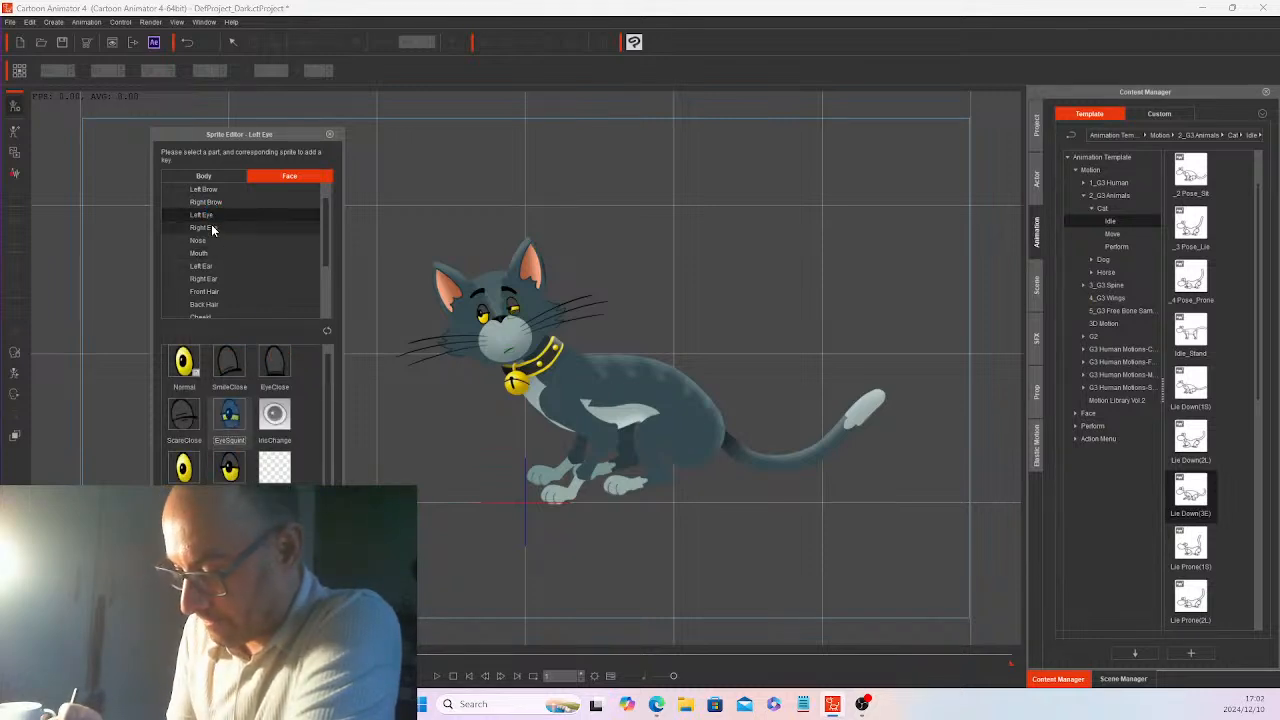
pyautogui.click(211, 226)
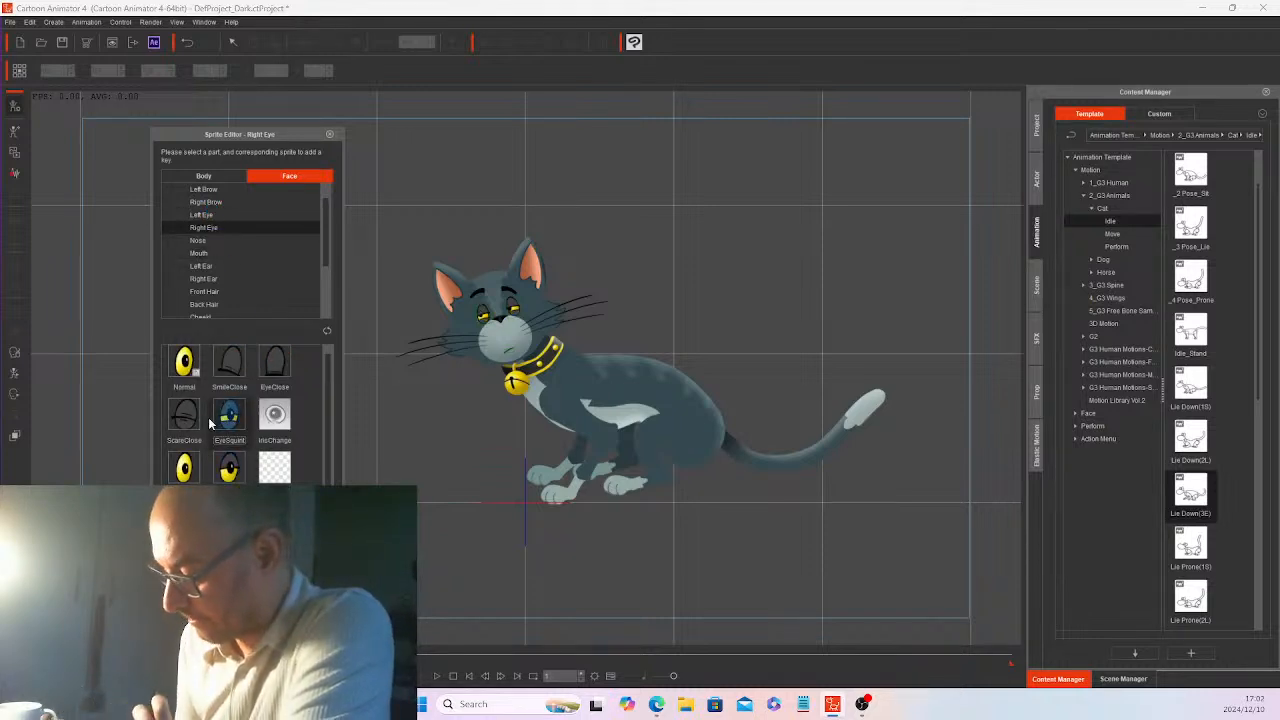
pyautogui.click(15, 396)
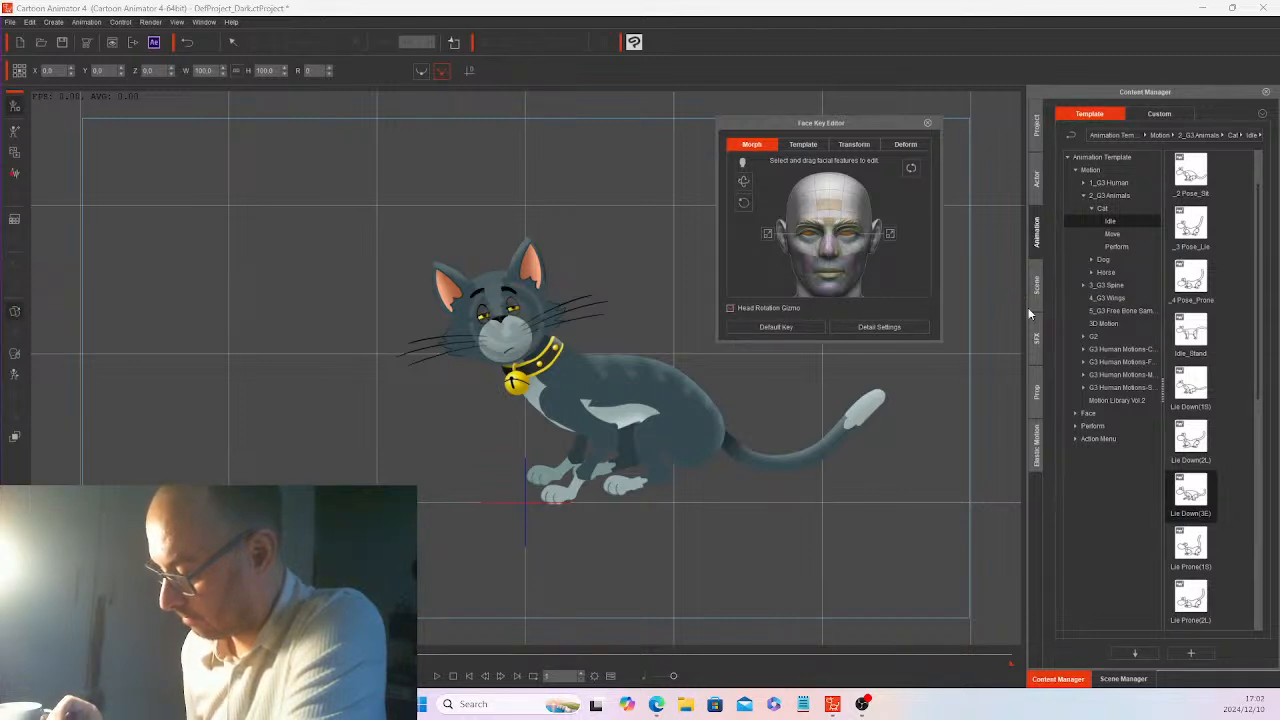
pyautogui.click(927, 123)
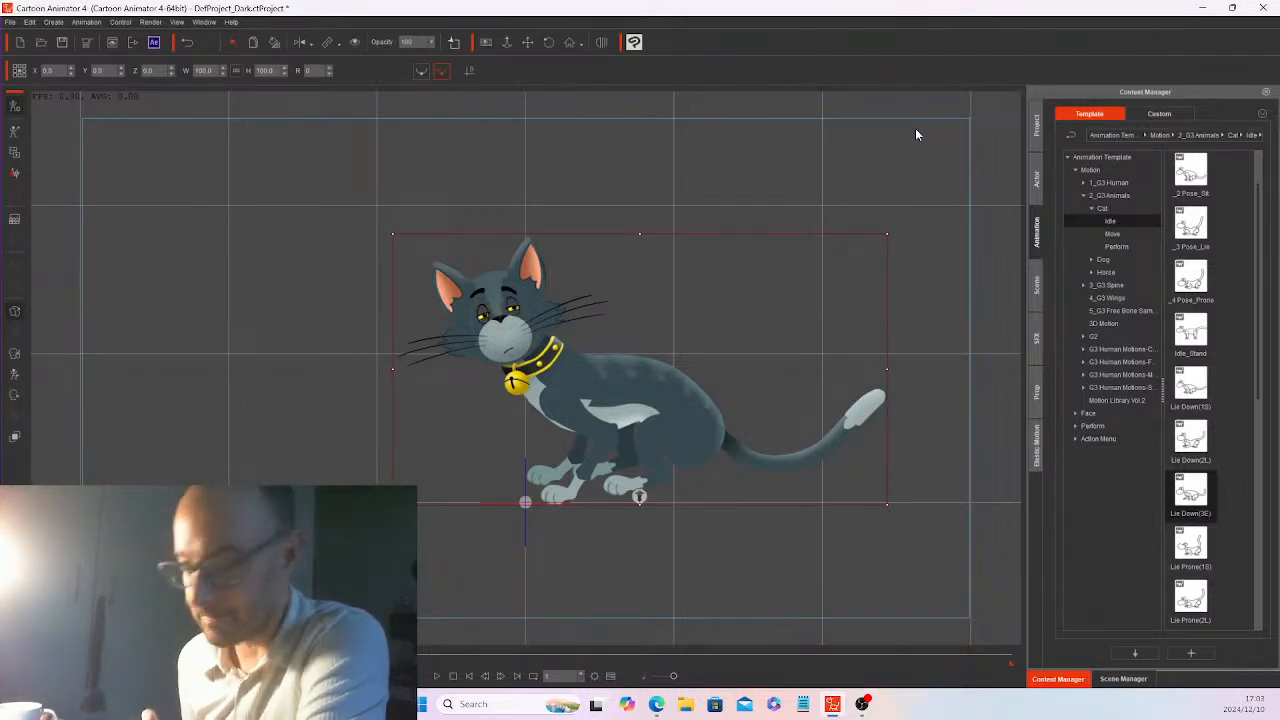
pyautogui.click(915, 133)
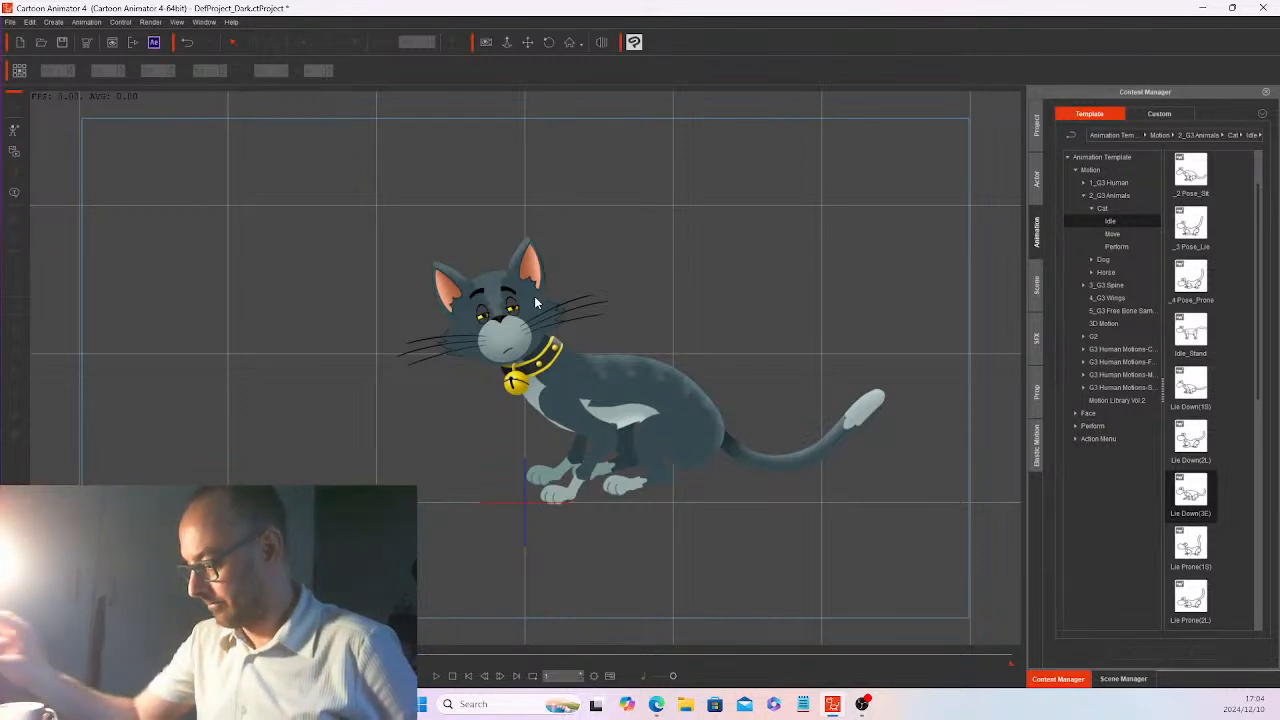
# - Look up the saved custom characters of the Lost Tales of the Ark folder in the Content Manager
pyautogui.click(1125, 679)
pyautogui.click(1056, 679)
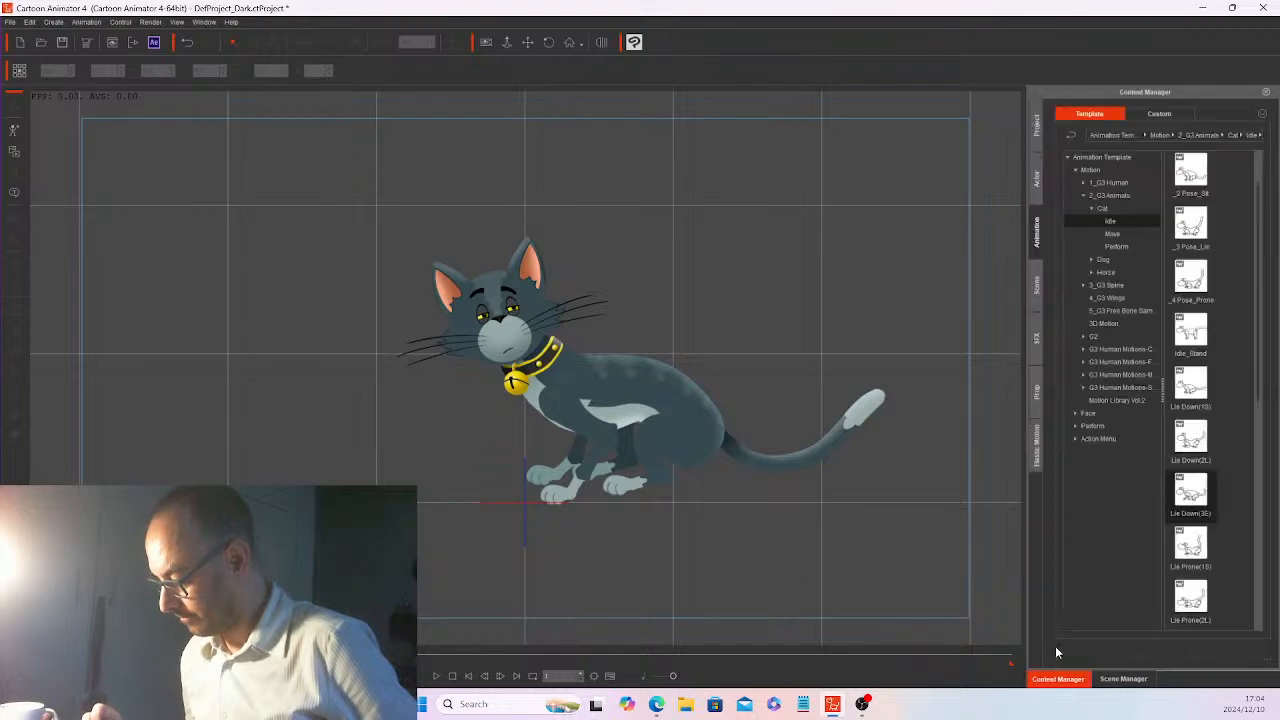
pyautogui.click(1159, 113)
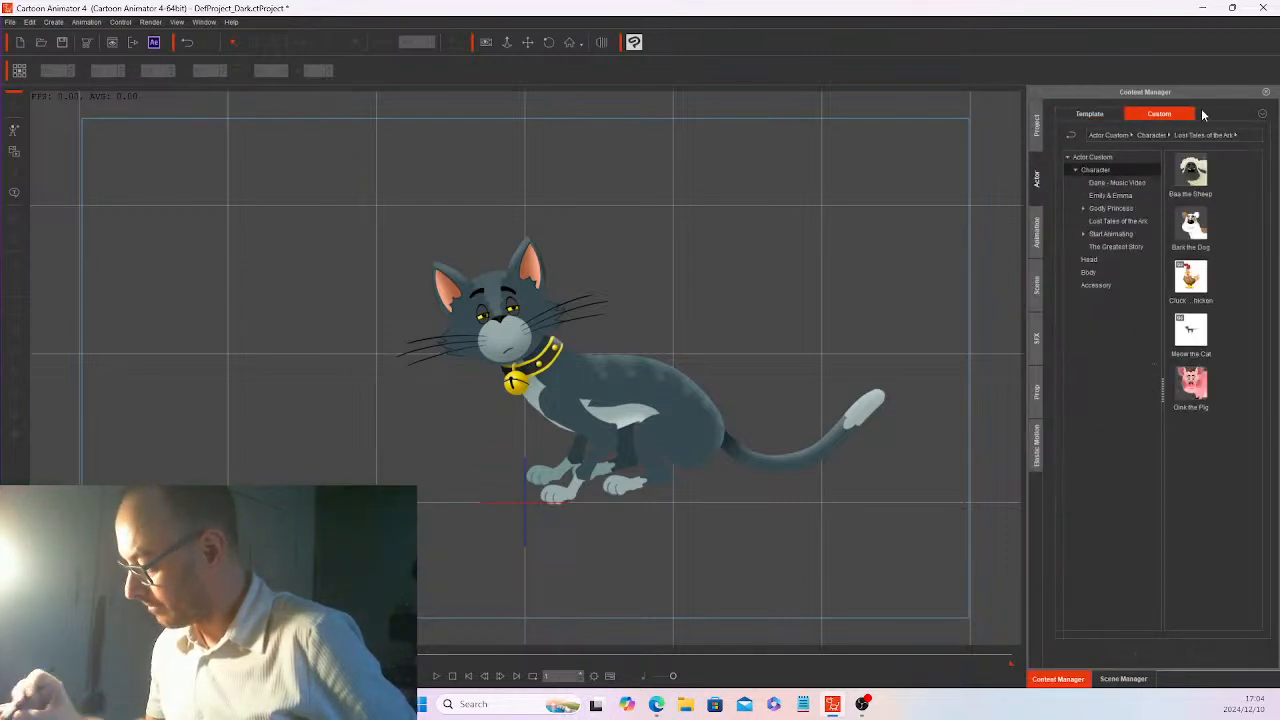
# - Close Cartoon Animator and return to the Windows desktop
pyautogui.click(1262, 8)
pyautogui.click(639, 378)
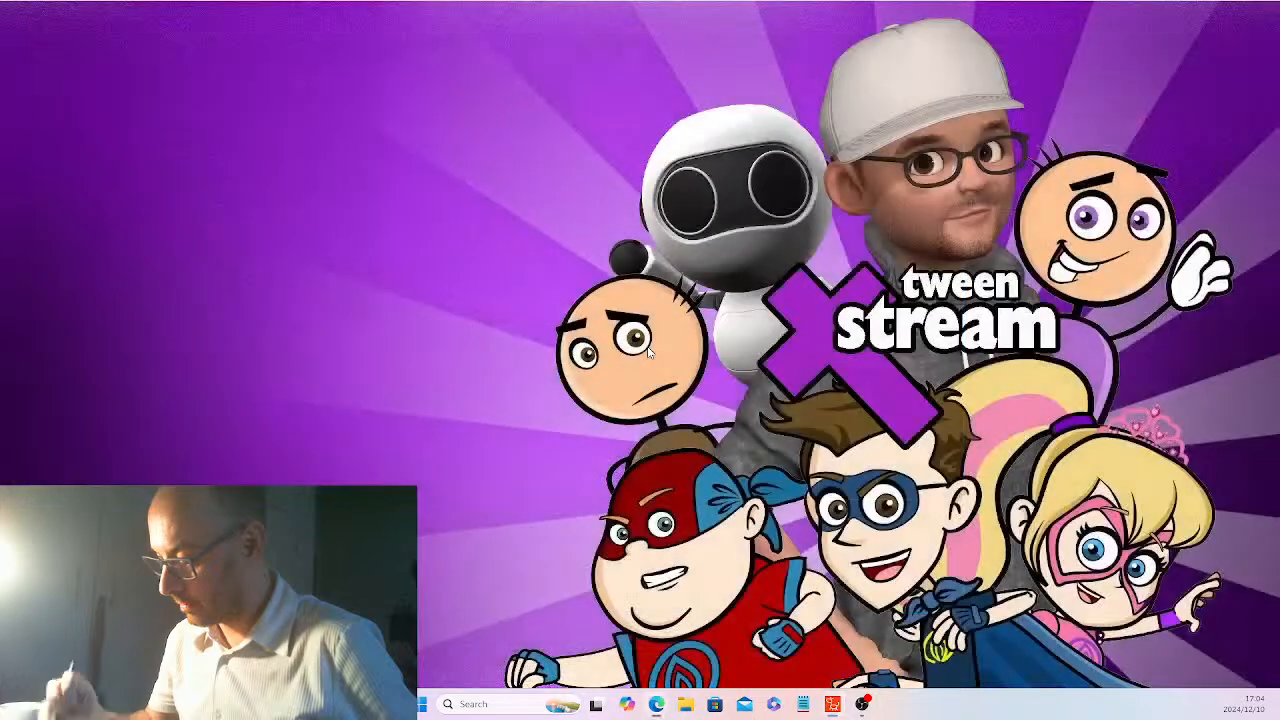